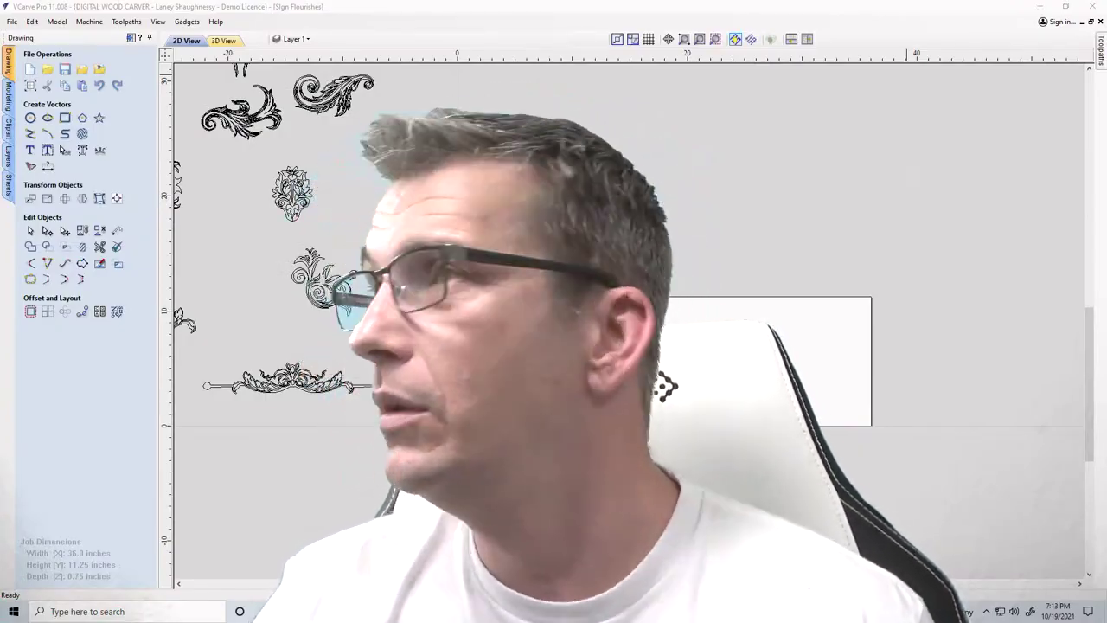
Confirm the job setup is 36 x 11.25 inches and 0.75 inch thick
{"action": "scroll", "coordinate": [666, 387], "scroll_direction": "up", "scroll_amount": 3}
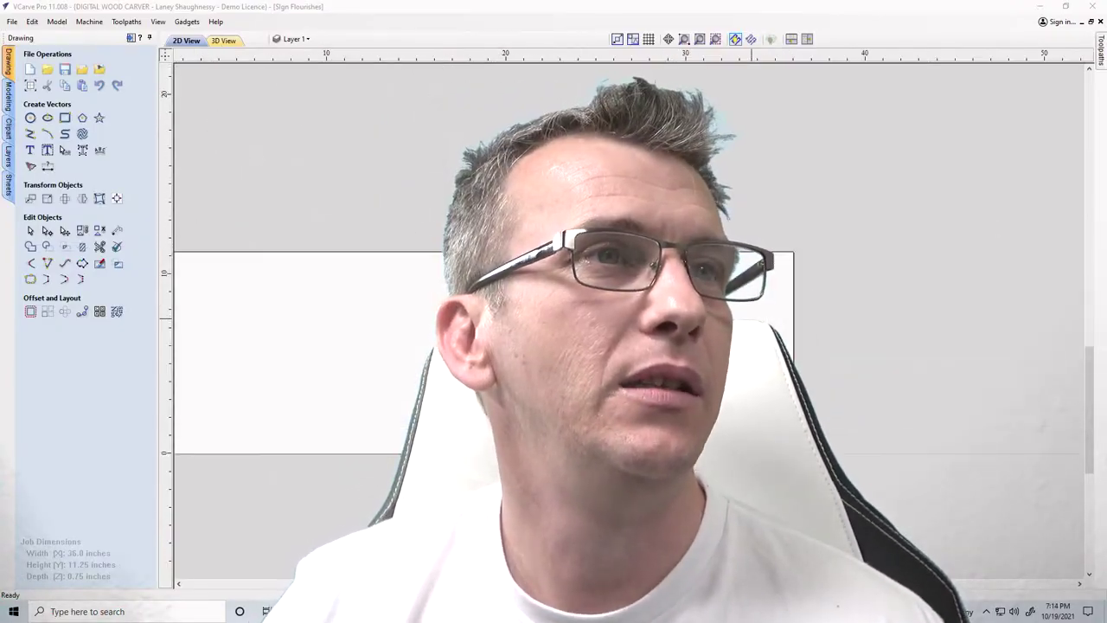
{"action": "scroll", "coordinate": [668, 387], "scroll_direction": "down", "scroll_amount": 2}
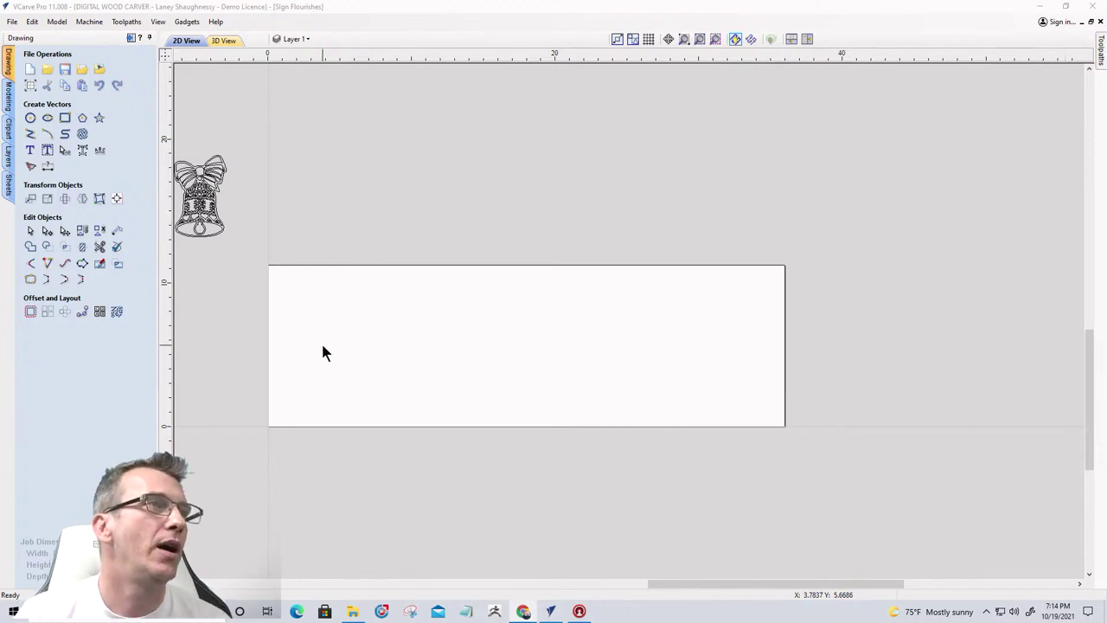
{"action": "scroll", "coordinate": [321, 341], "scroll_direction": "up", "scroll_amount": 3}
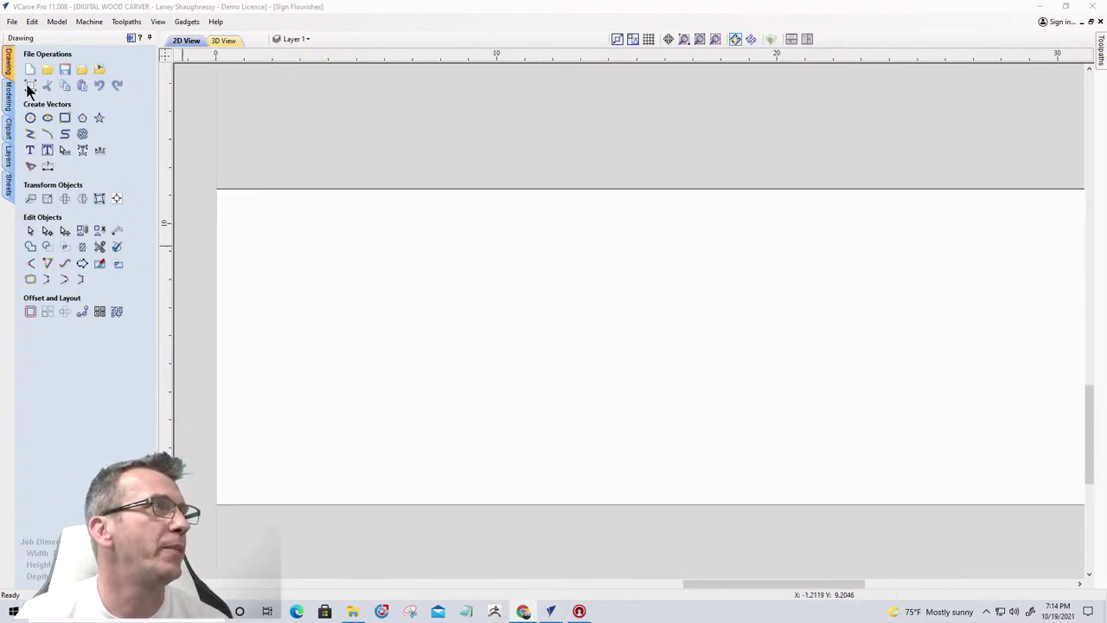
{"action": "left_click", "coordinate": [31, 84]}
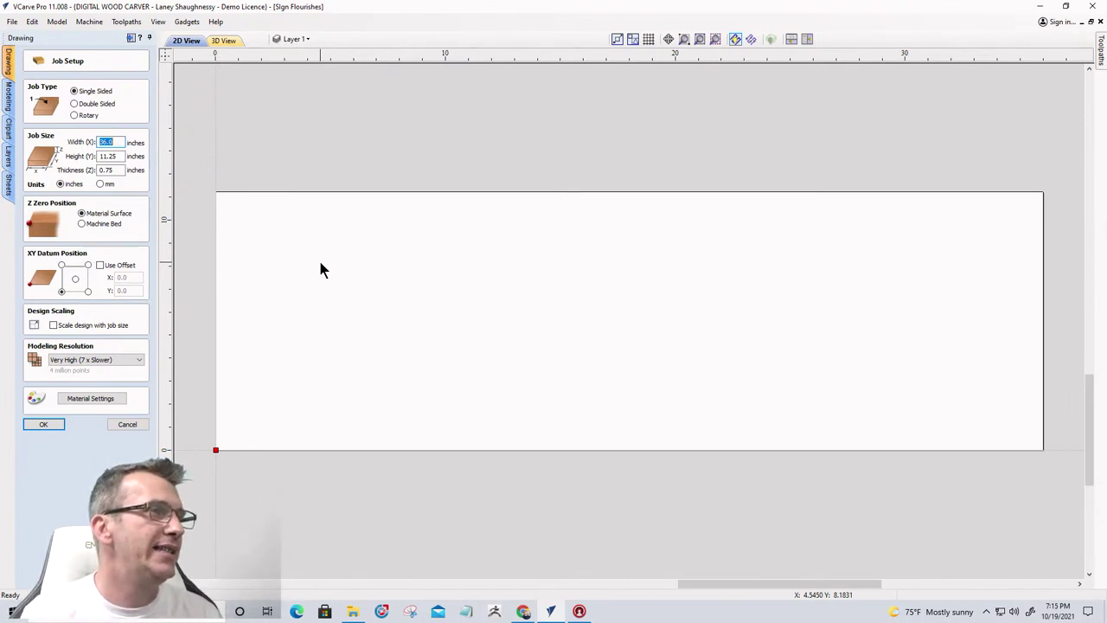
{"action": "left_click", "coordinate": [49, 423]}
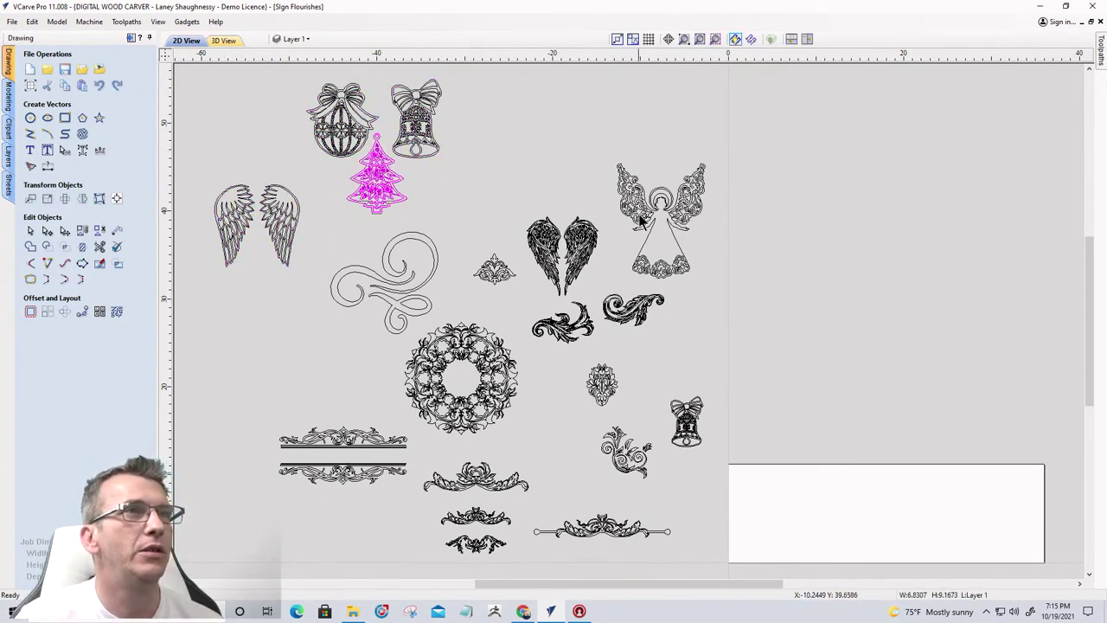
Move all 19 ornament clipart vectors up and left, clear of the sign blank
{"action": "scroll", "coordinate": [568, 341], "scroll_direction": "up", "scroll_amount": 2}
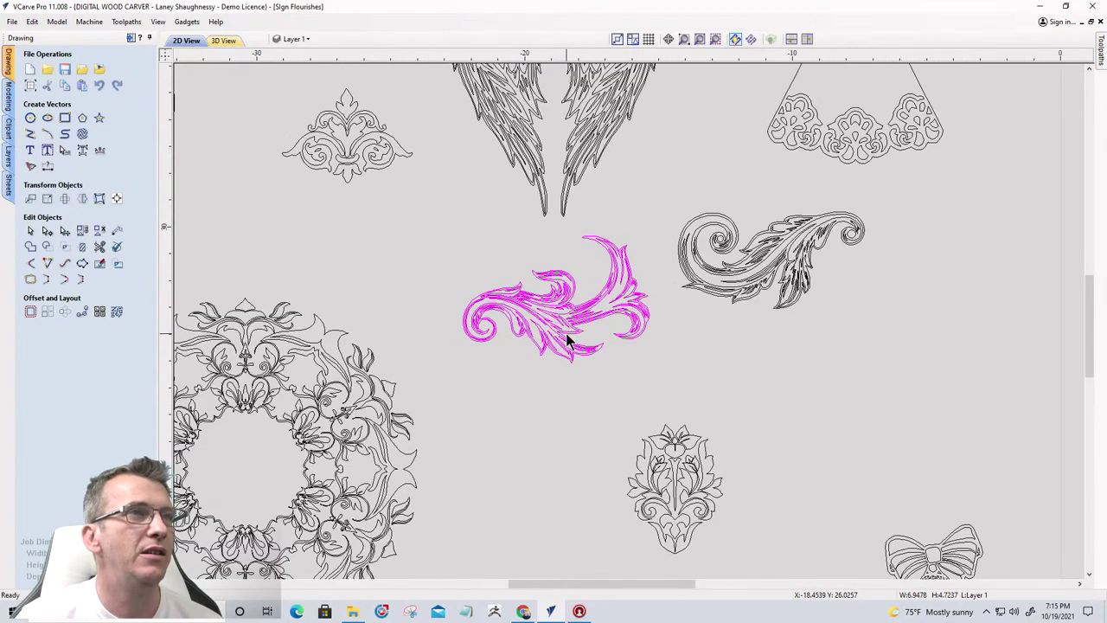
{"action": "scroll", "coordinate": [568, 342], "scroll_direction": "down", "scroll_amount": 4}
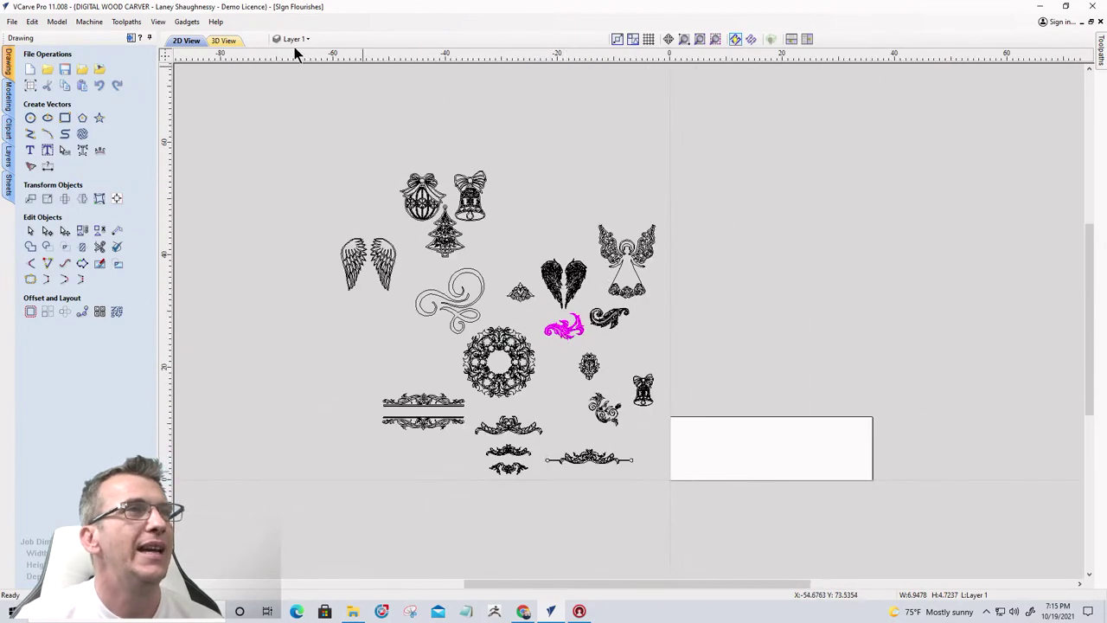
{"action": "mouse_move", "coordinate": [296, 64]}
{"action": "left_mouse_down"}
{"action": "mouse_move", "coordinate": [646, 239]}
{"action": "mouse_move", "coordinate": [677, 522]}
{"action": "left_mouse_up"}
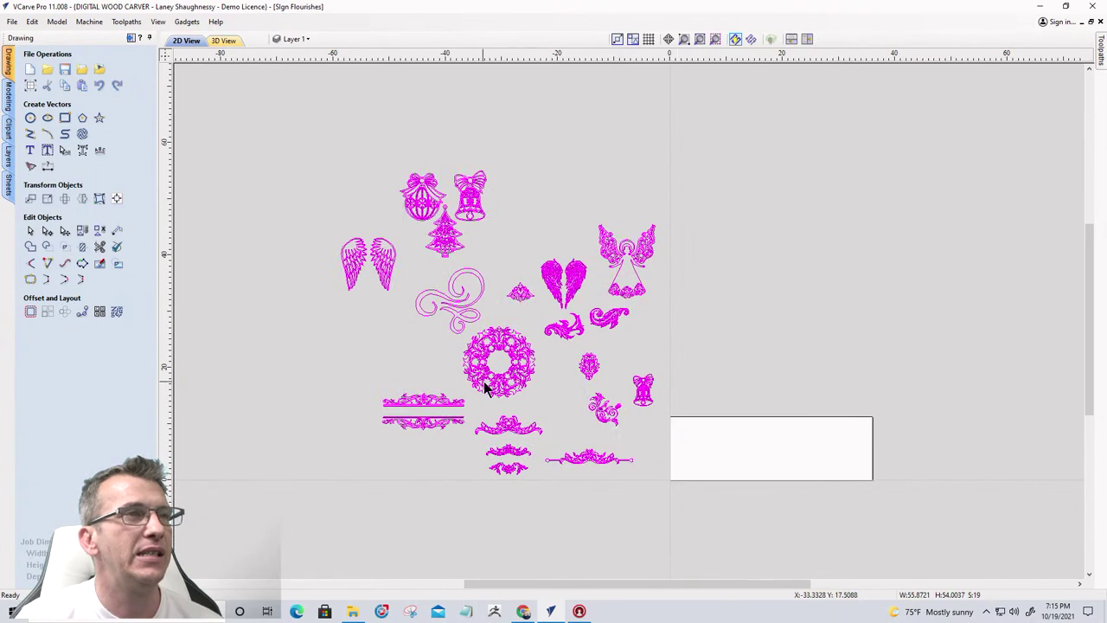
{"action": "left_click_drag", "start_coordinate": [476, 394], "coordinate": [329, 314]}
{"action": "left_click", "coordinate": [470, 457]}
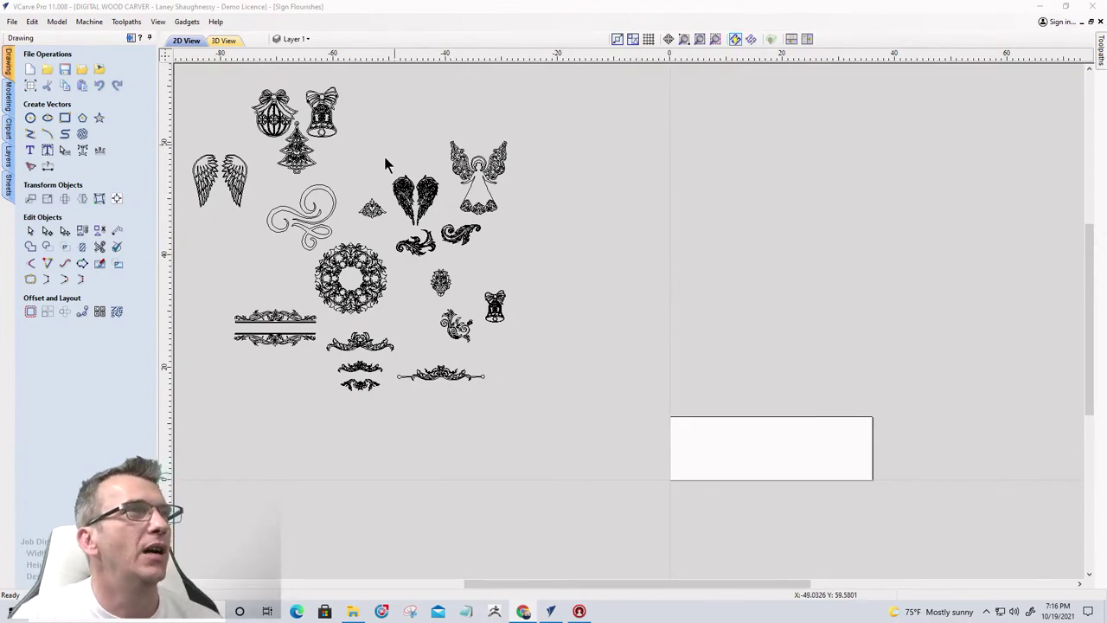
{"action": "scroll", "coordinate": [407, 180], "scroll_direction": "up", "scroll_amount": 3}
{"action": "scroll", "coordinate": [406, 180], "scroll_direction": "down", "scroll_amount": 2}
{"action": "scroll", "coordinate": [406, 180], "scroll_direction": "down", "scroll_amount": 3}
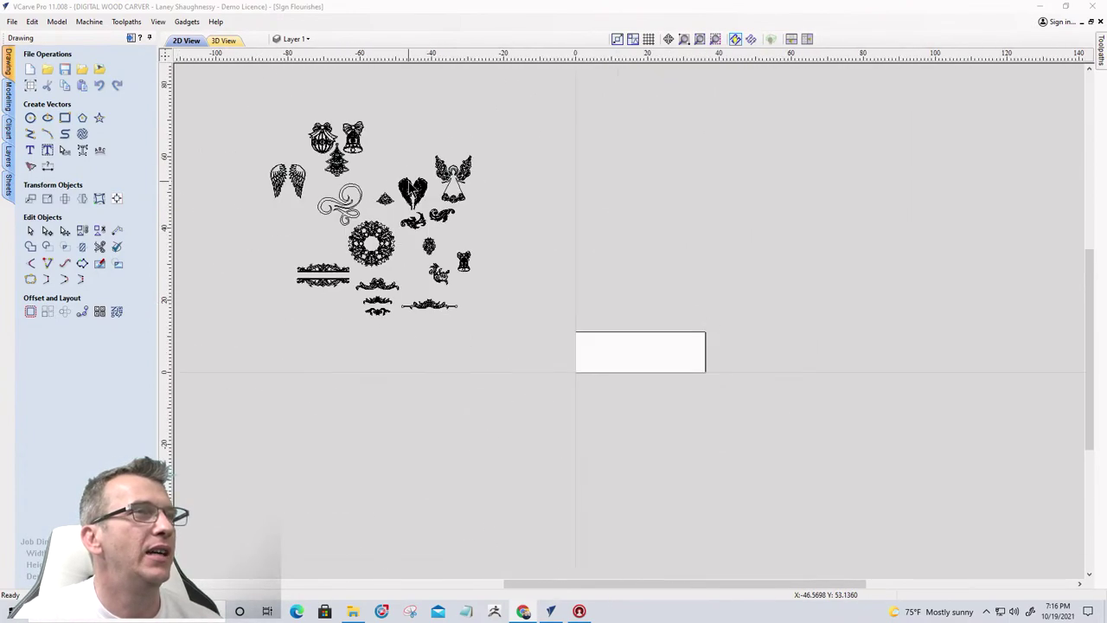
{"action": "scroll", "coordinate": [406, 180], "scroll_direction": "up", "scroll_amount": 3}
{"action": "scroll", "coordinate": [406, 180], "scroll_direction": "down", "scroll_amount": 2}
{"action": "left_click_drag", "start_coordinate": [230, 85], "coordinate": [556, 412]}
{"action": "scroll", "coordinate": [383, 274], "scroll_direction": "up", "scroll_amount": 4}
{"action": "scroll", "coordinate": [383, 273], "scroll_direction": "down", "scroll_amount": 5}
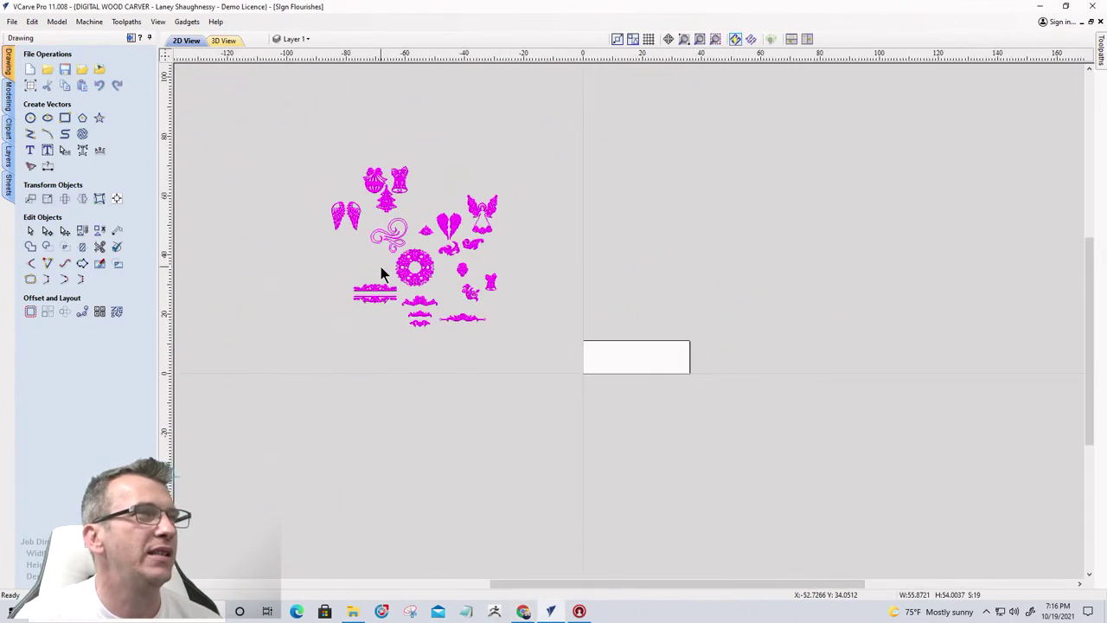
{"action": "scroll", "coordinate": [381, 266], "scroll_direction": "up", "scroll_amount": 1}
{"action": "scroll", "coordinate": [380, 266], "scroll_direction": "down", "scroll_amount": 1}
{"action": "scroll", "coordinate": [568, 244], "scroll_direction": "up", "scroll_amount": 3}
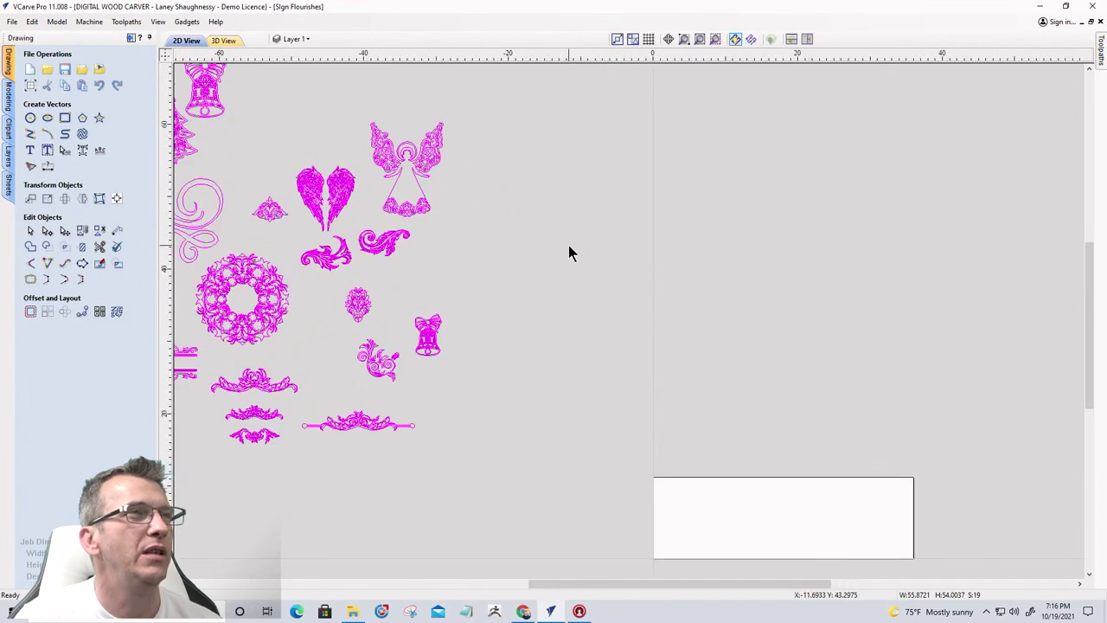
{"action": "scroll", "coordinate": [566, 246], "scroll_direction": "down", "scroll_amount": 2}
{"action": "left_click", "coordinate": [535, 269]}
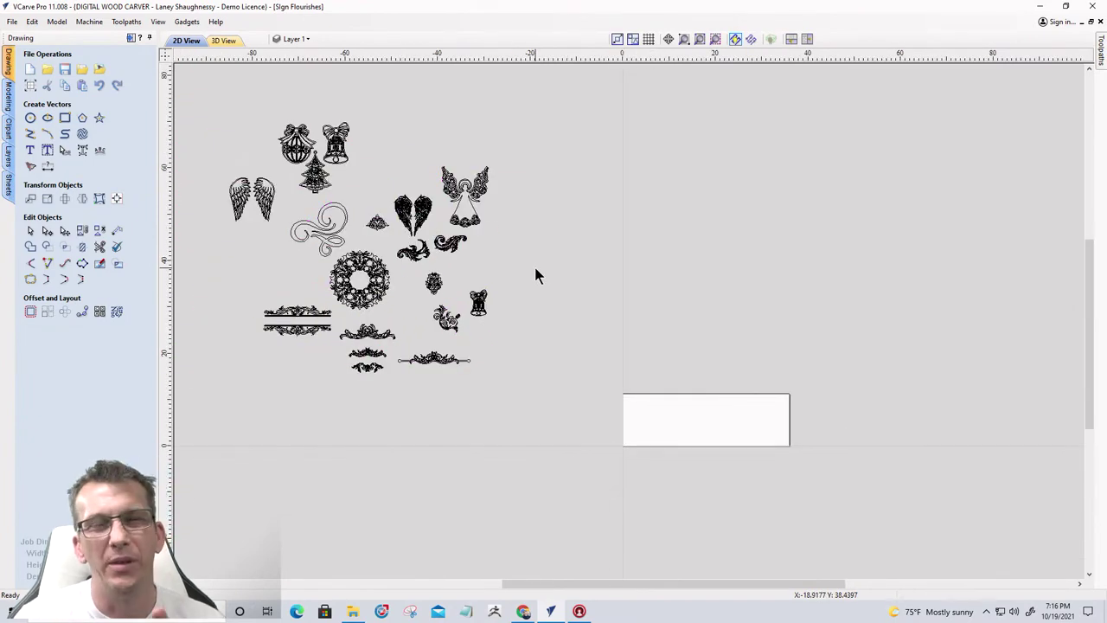
{"action": "scroll", "coordinate": [497, 299], "scroll_direction": "up", "scroll_amount": 3}
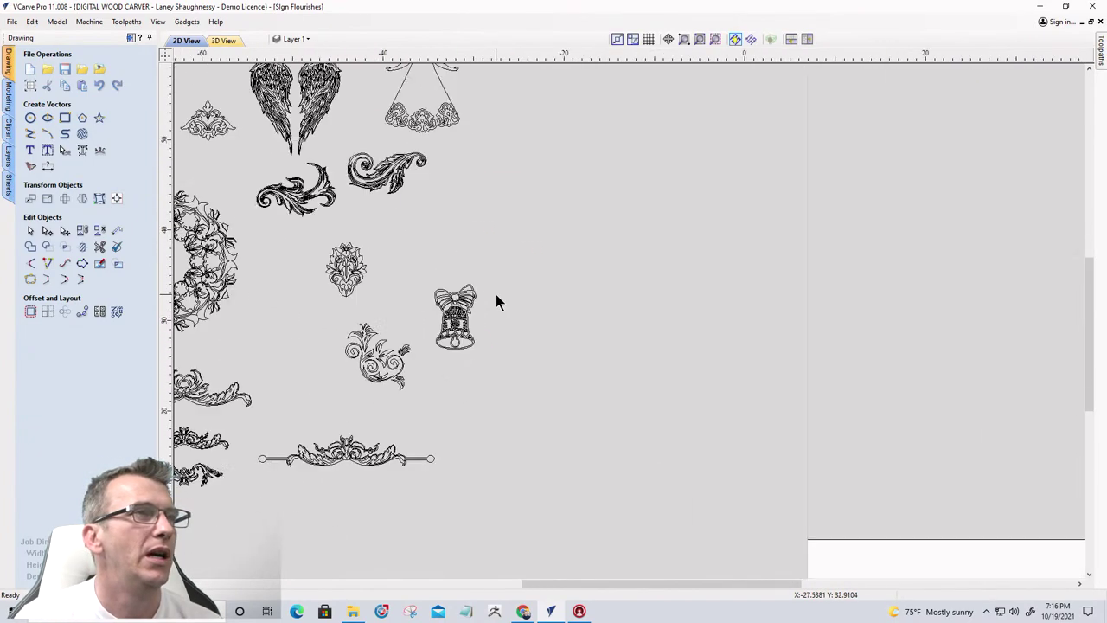
{"action": "scroll", "coordinate": [506, 307], "scroll_direction": "down", "scroll_amount": 2}
{"action": "scroll", "coordinate": [632, 383], "scroll_direction": "down", "scroll_amount": 3}
{"action": "scroll", "coordinate": [727, 458], "scroll_direction": "up", "scroll_amount": 4}
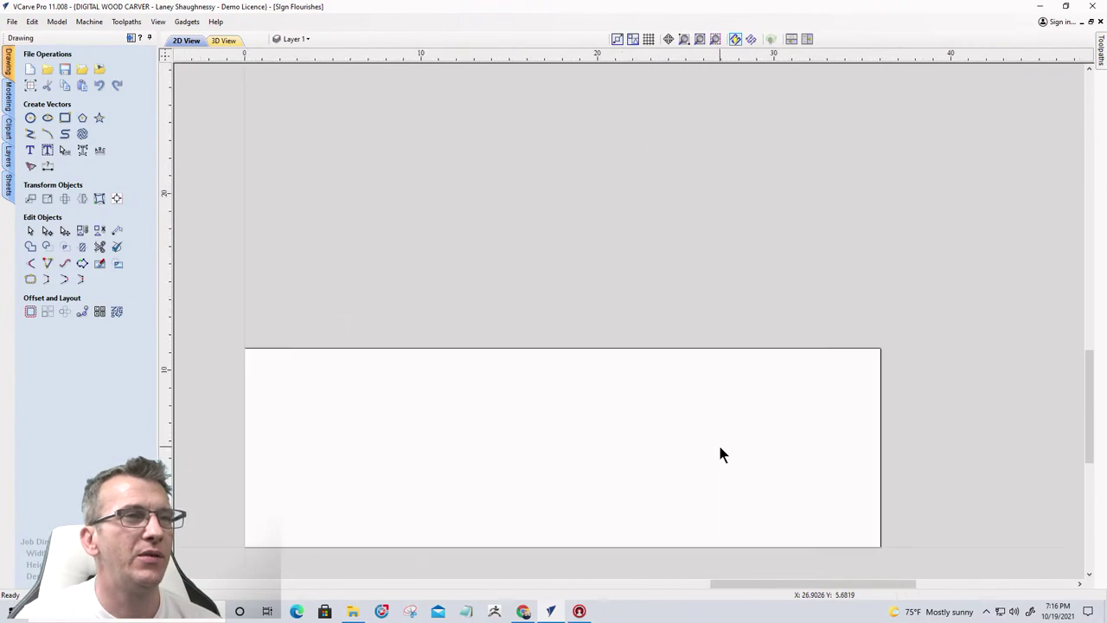
{"action": "scroll", "coordinate": [623, 260], "scroll_direction": "down", "scroll_amount": 3}
{"action": "scroll", "coordinate": [608, 306], "scroll_direction": "up", "scroll_amount": 4}
{"action": "scroll", "coordinate": [608, 306], "scroll_direction": "down", "scroll_amount": 1}
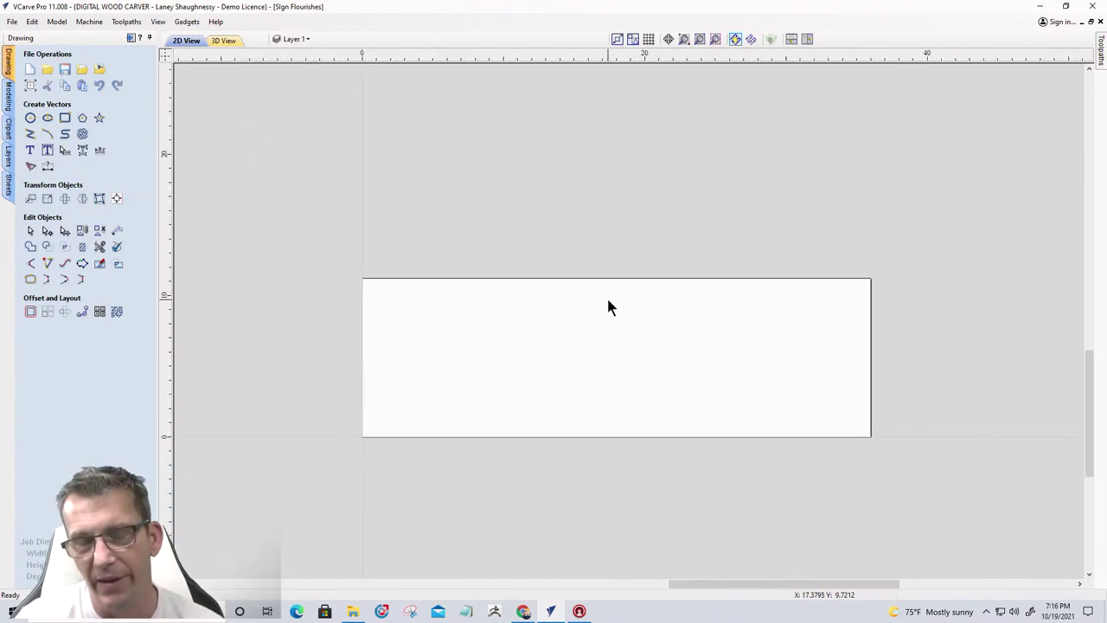
{"action": "scroll", "coordinate": [656, 335], "scroll_direction": "down", "scroll_amount": 2}
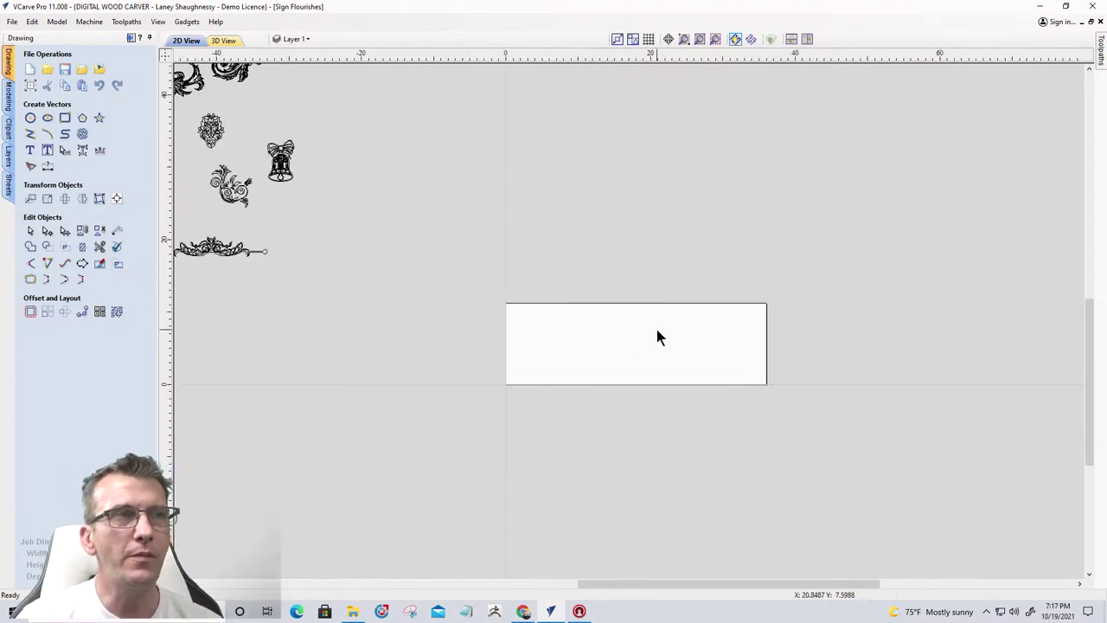
{"action": "scroll", "coordinate": [648, 379], "scroll_direction": "up", "scroll_amount": 2}
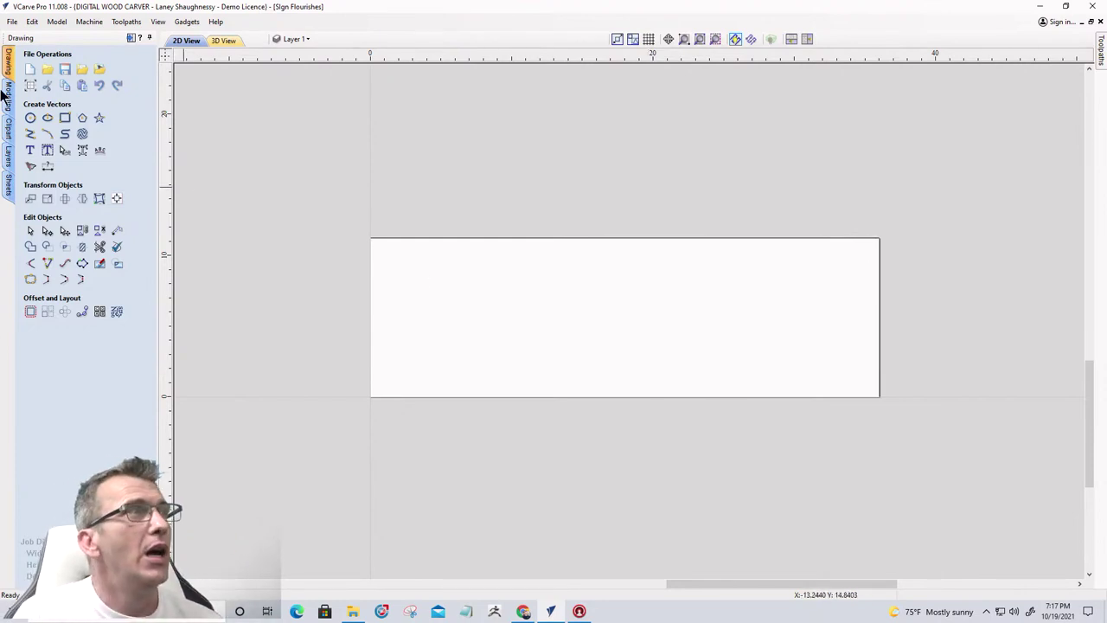
{"action": "left_click", "coordinate": [30, 85]}
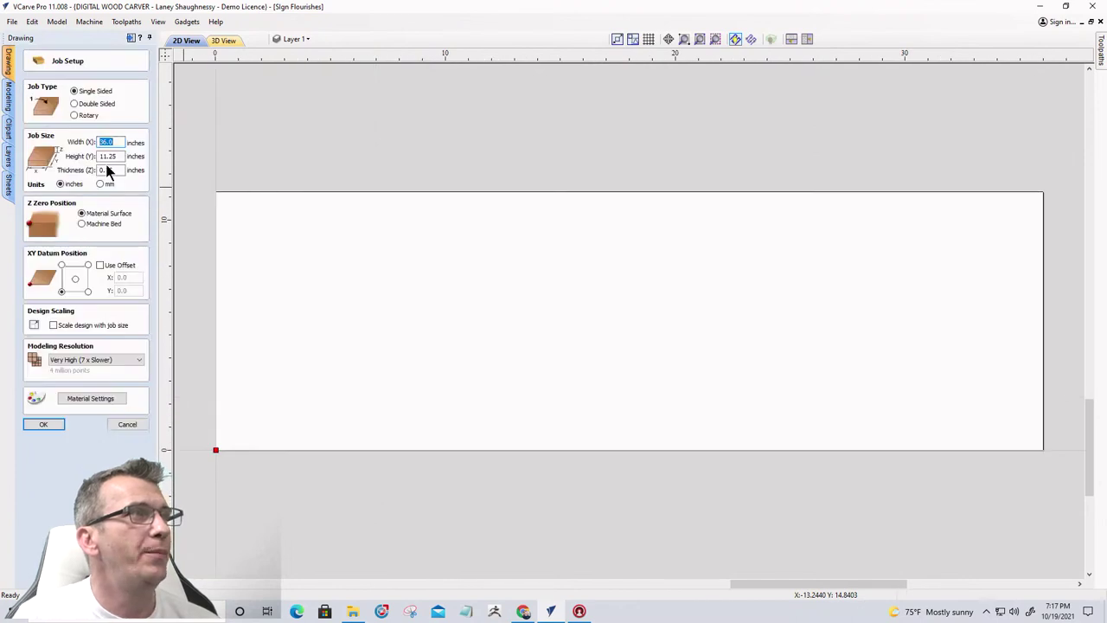
{"action": "left_click", "coordinate": [45, 423]}
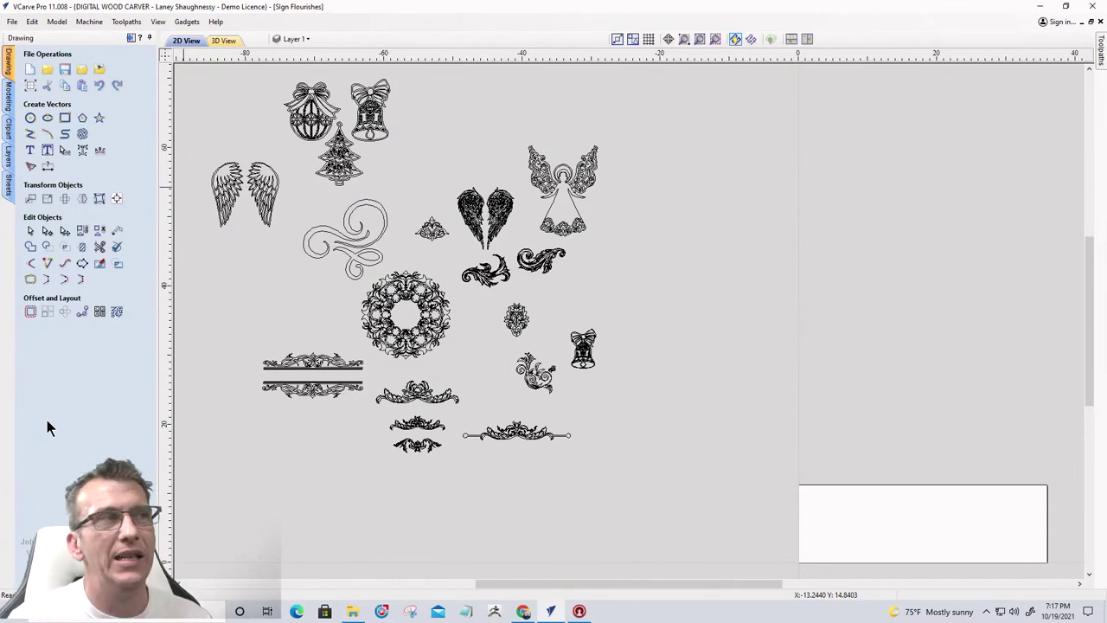
Start a centre-anchored 34 x 9.25 inch rectangle with the anchor X value ready to replace
{"action": "left_click", "coordinate": [65, 118]}
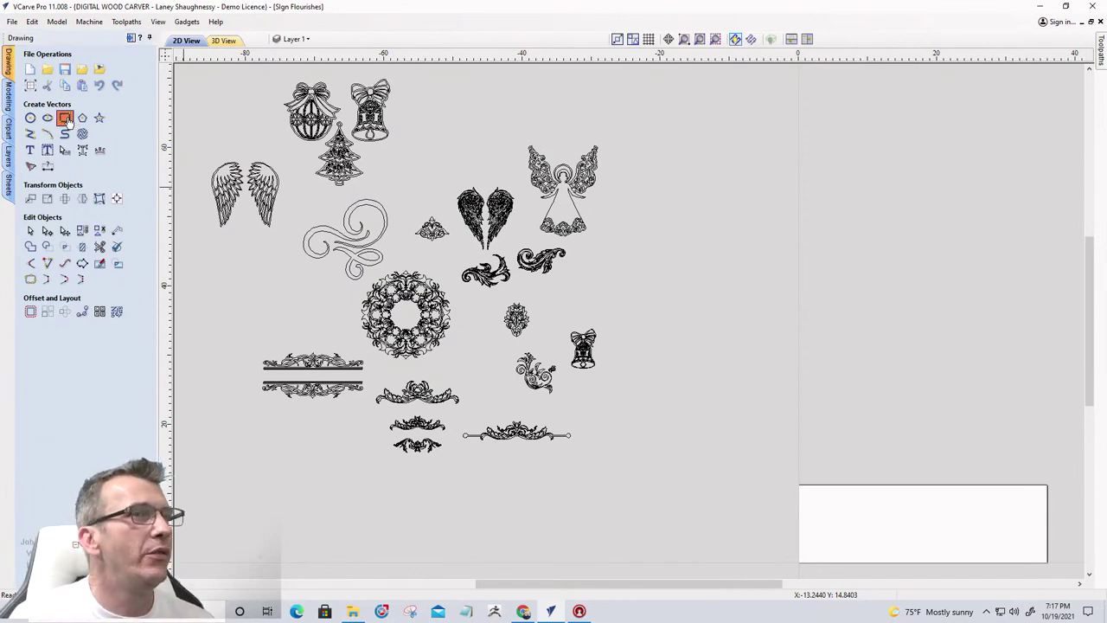
{"action": "scroll", "coordinate": [613, 335], "scroll_direction": "down", "scroll_amount": 2}
{"action": "scroll", "coordinate": [613, 335], "scroll_direction": "down", "scroll_amount": 3}
{"action": "scroll", "coordinate": [741, 389], "scroll_direction": "up", "scroll_amount": 8}
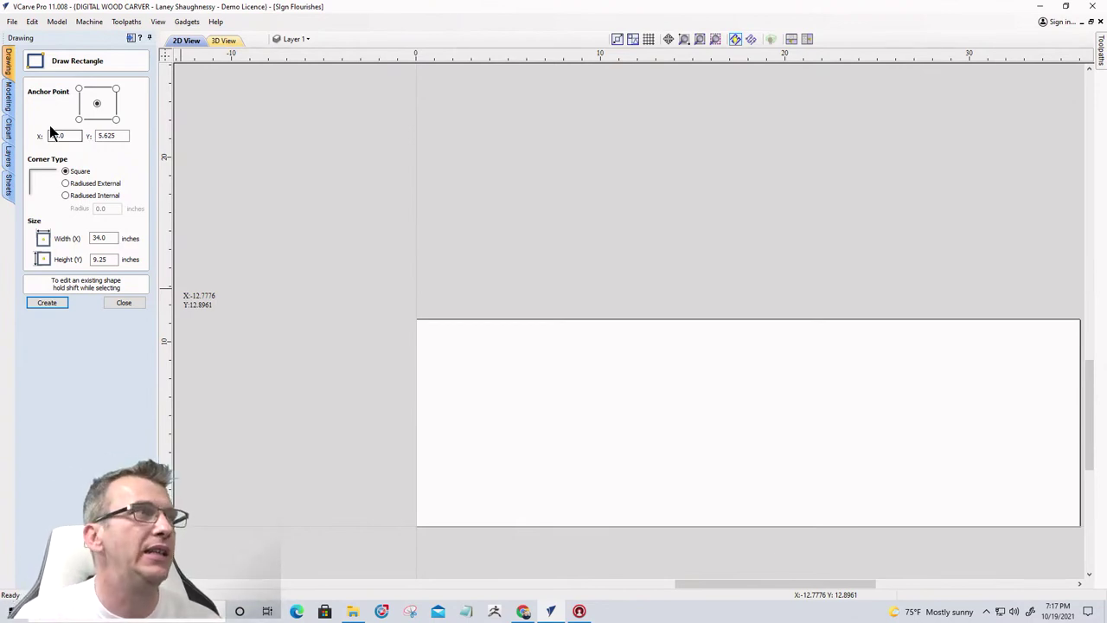
{"action": "double_click", "coordinate": [57, 136]}
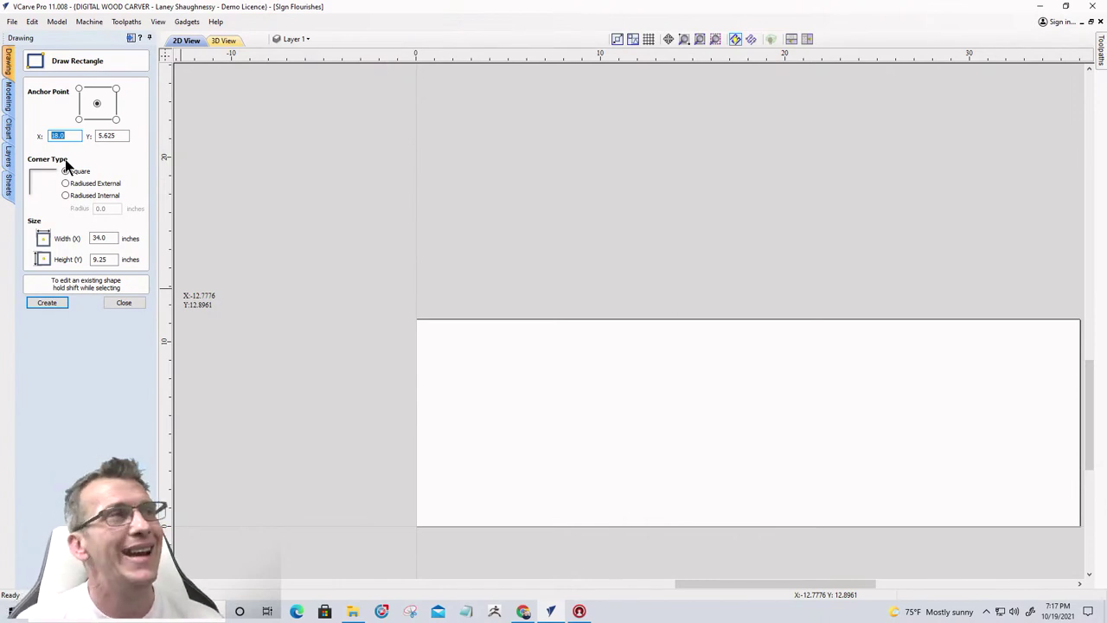
{"action": "scroll", "coordinate": [390, 118], "scroll_direction": "down", "scroll_amount": 1}
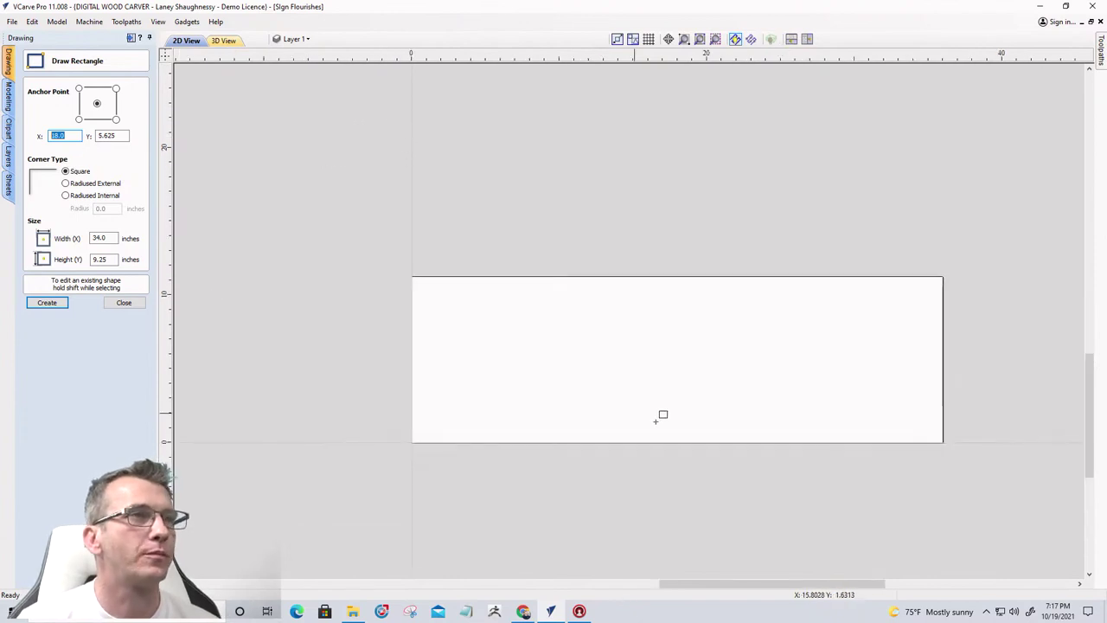
{"action": "scroll", "coordinate": [680, 371], "scroll_direction": "up", "scroll_amount": 2}
{"action": "scroll", "coordinate": [680, 371], "scroll_direction": "down", "scroll_amount": 1}
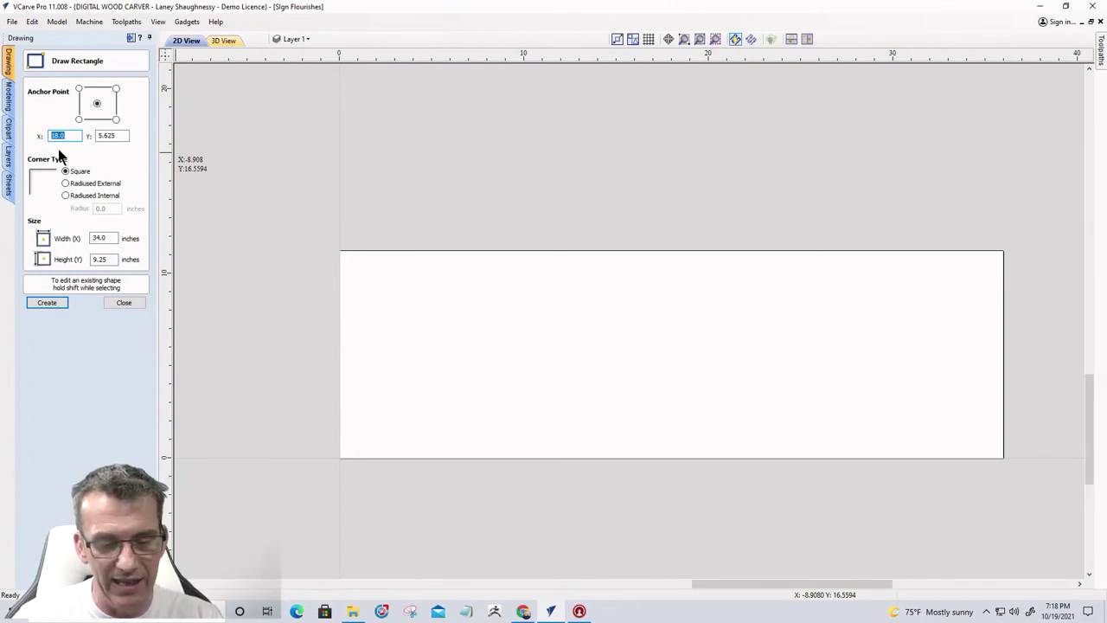
Anchor the rectangle centre at X = w/2 (18) and Y = h/2 (5.625)
{"action": "type", "text": "17"}
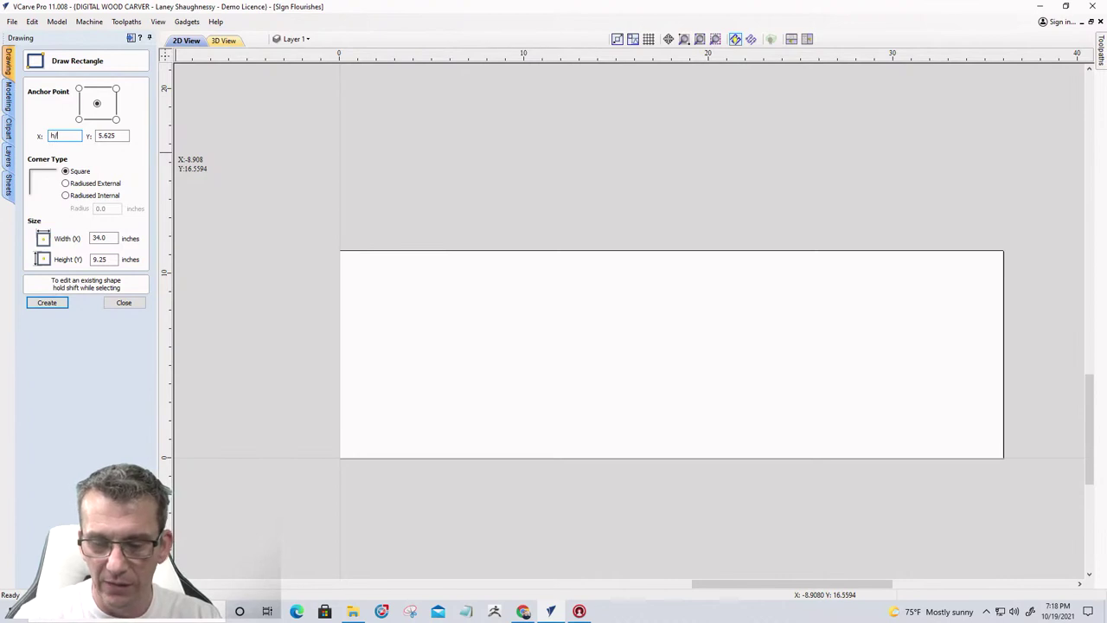
{"action": "type", "text": "/2"}
{"action": "key", "text": "Return"}
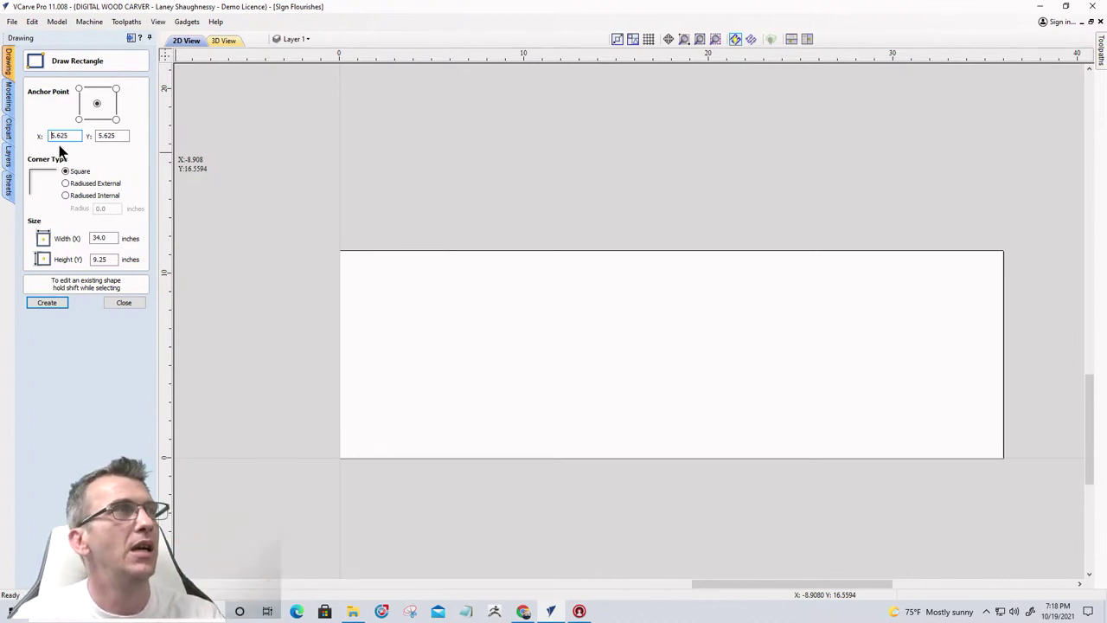
{"action": "left_click_drag", "start_coordinate": [66, 138], "coordinate": [35, 140]}
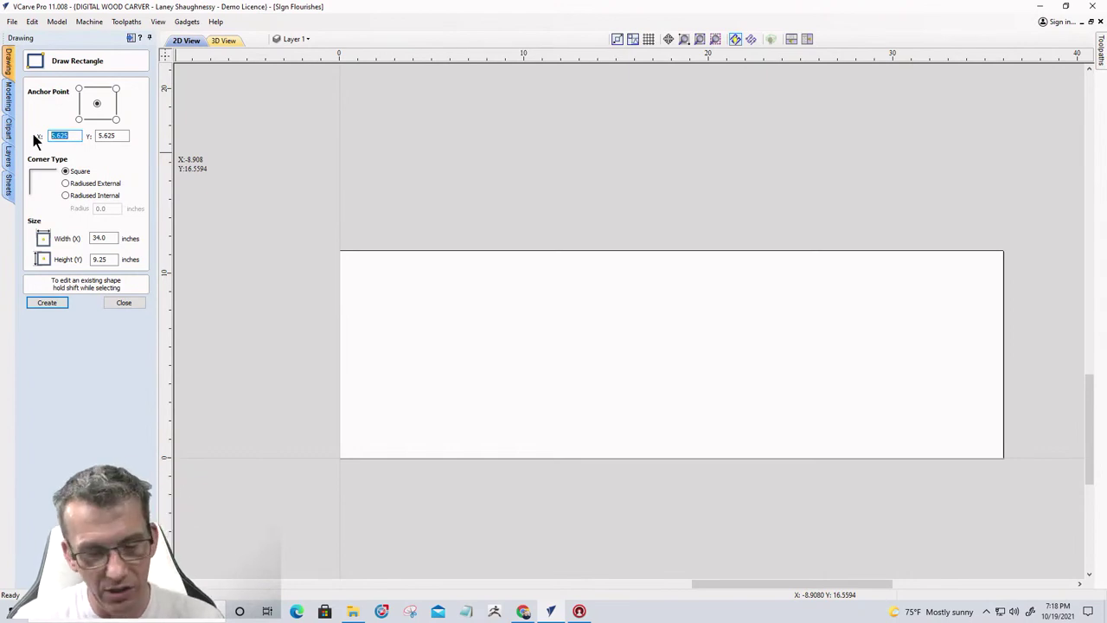
{"action": "type", "text": "w"}
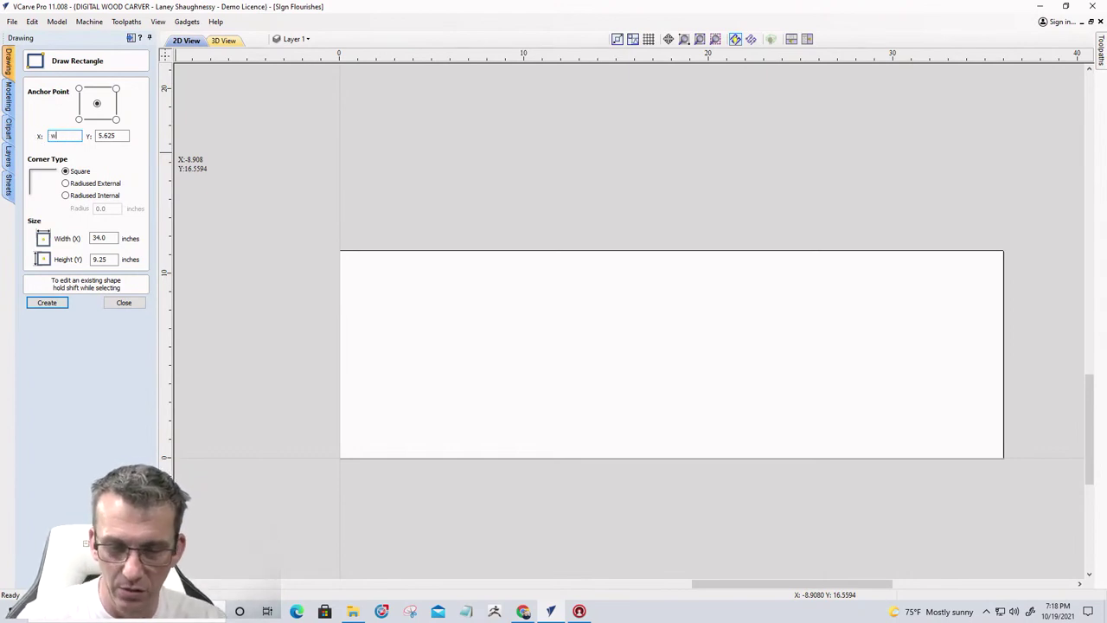
{"action": "type", "text": "/2"}
{"action": "key", "text": "equal"}
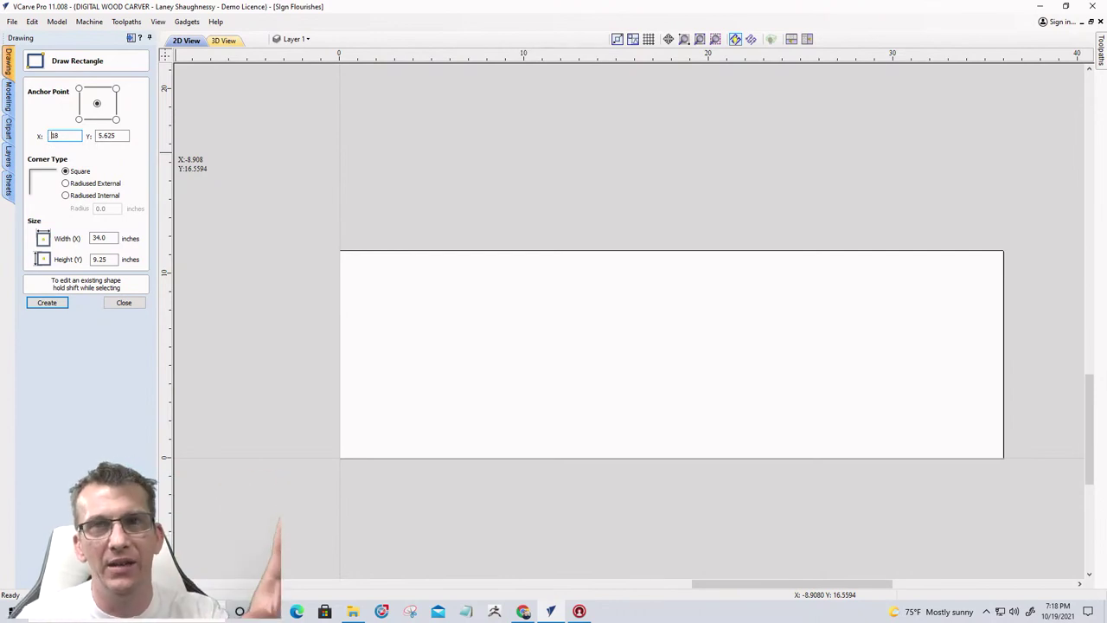
{"action": "key", "text": "Tab"}
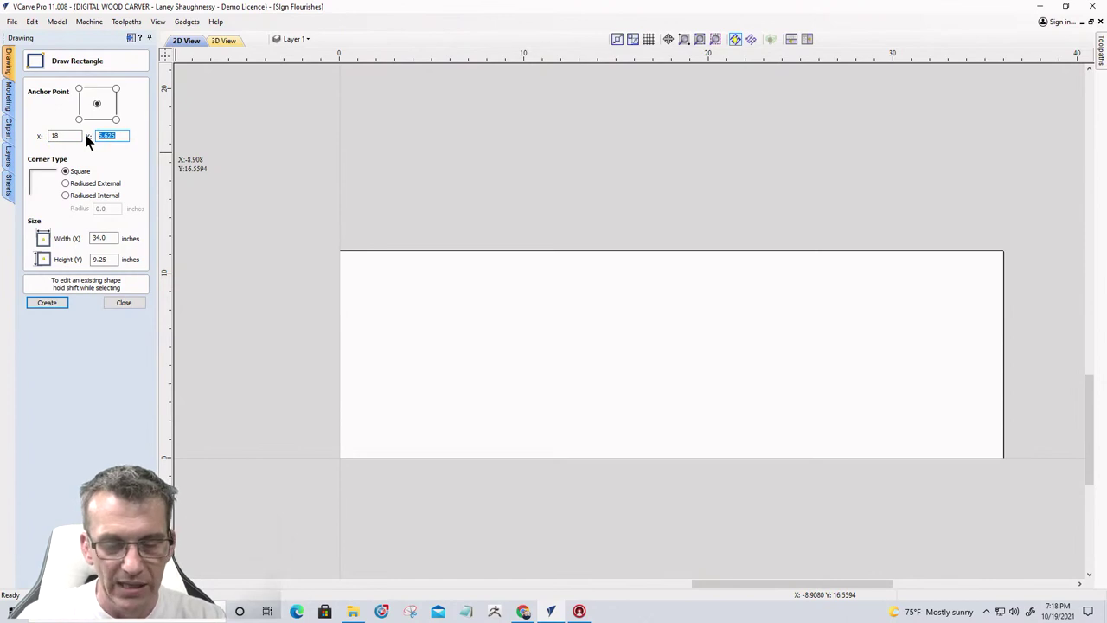
{"action": "type", "text": "h/2"}
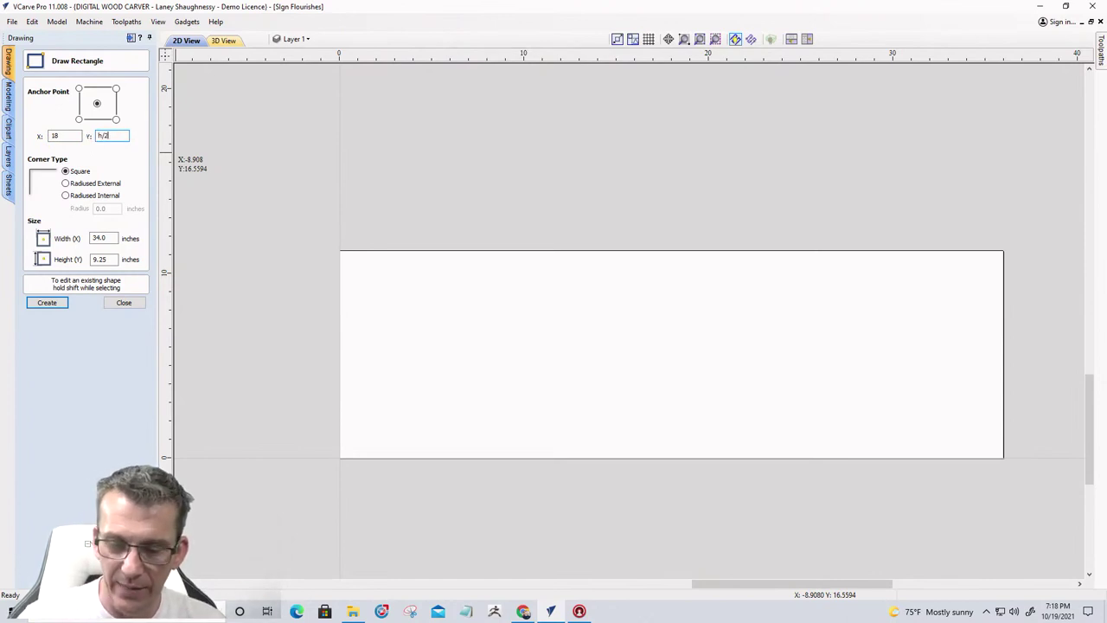
{"action": "key", "text": "equal"}
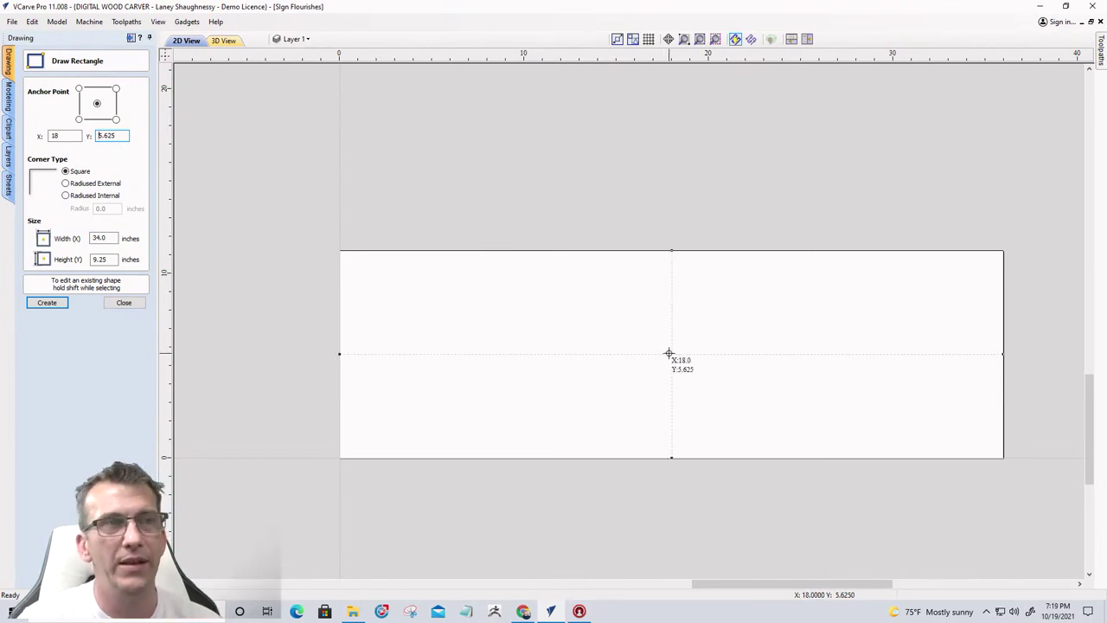
Set the rectangle width to 34 and height to h-2 (9.25 inches)
{"action": "double_click", "coordinate": [97, 238]}
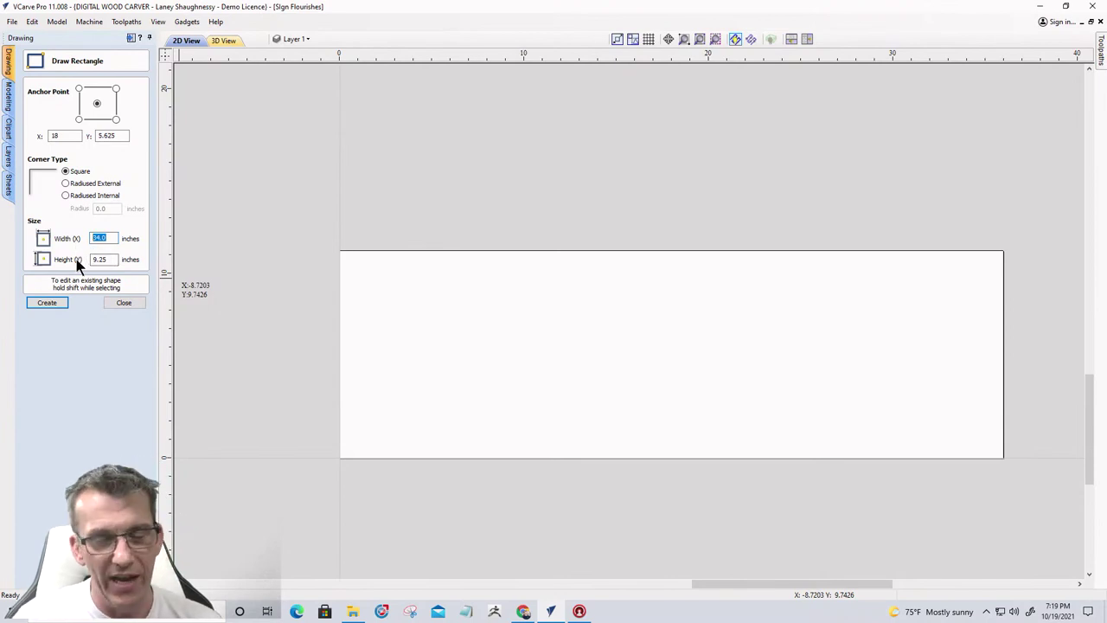
{"action": "type", "text": "w-"}
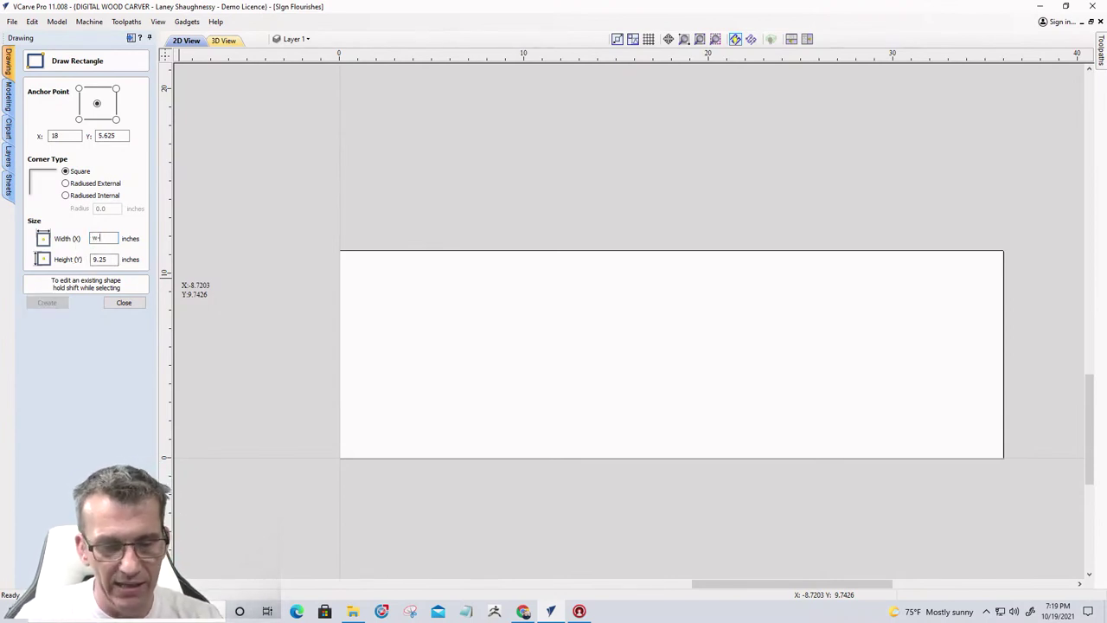
{"action": "key", "text": "BackSpace"}
{"action": "type", "text": "34"}
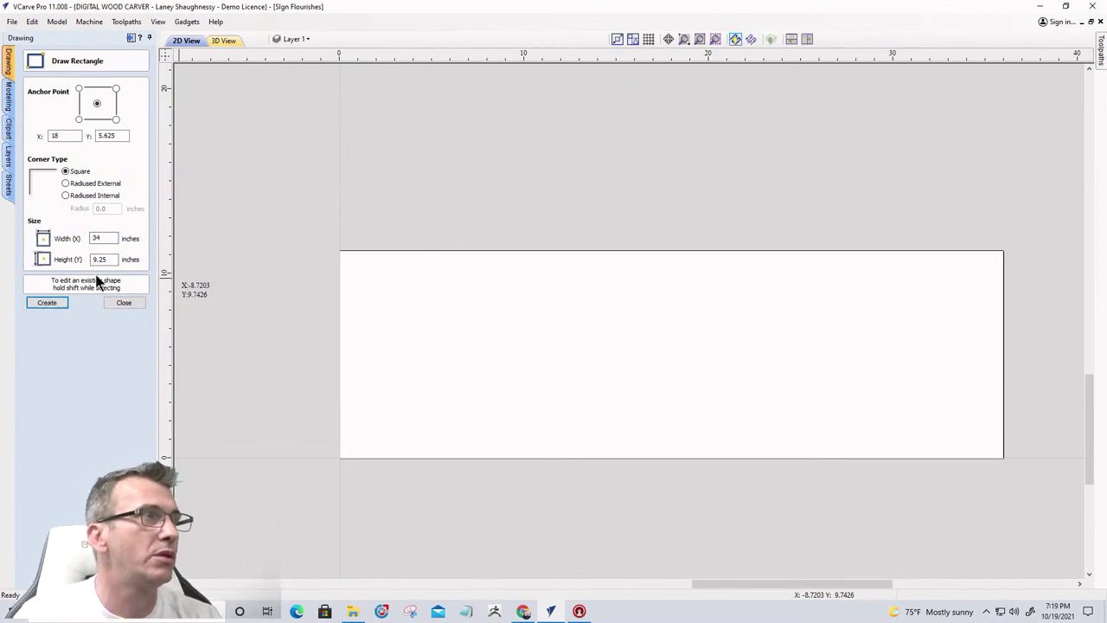
{"action": "key", "text": "Tab"}
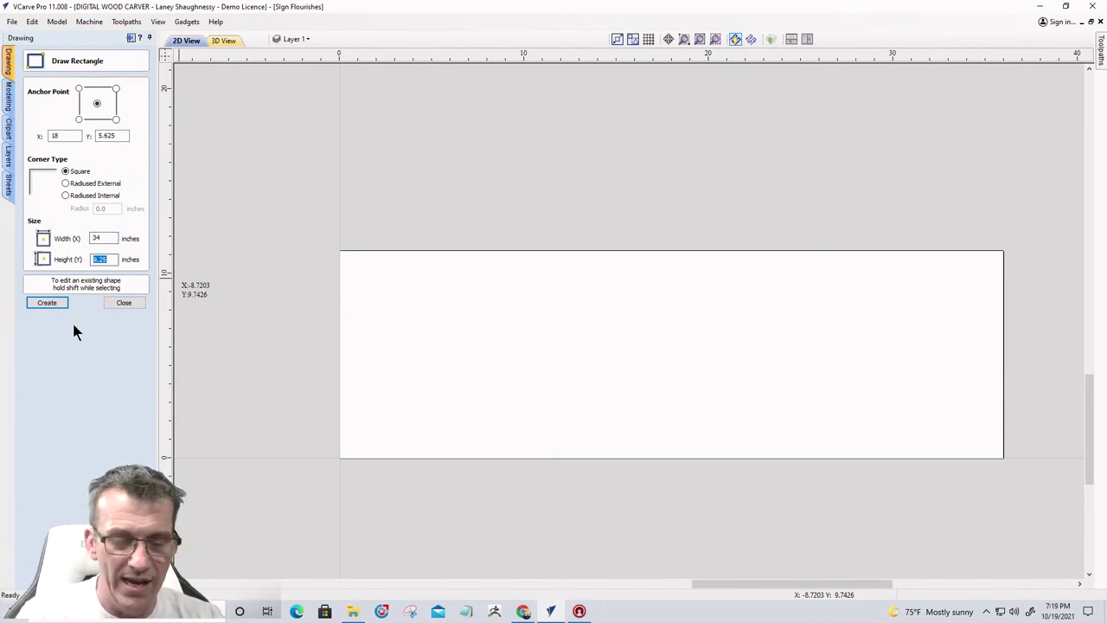
{"action": "type", "text": "h"}
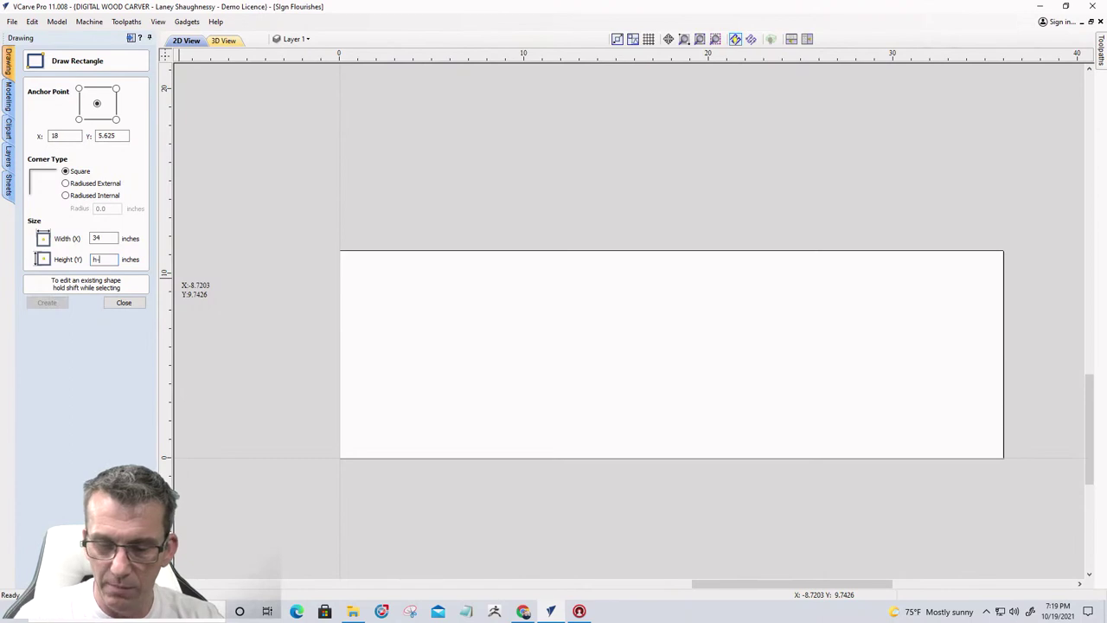
{"action": "type", "text": "-2"}
{"action": "key", "text": "Tab"}
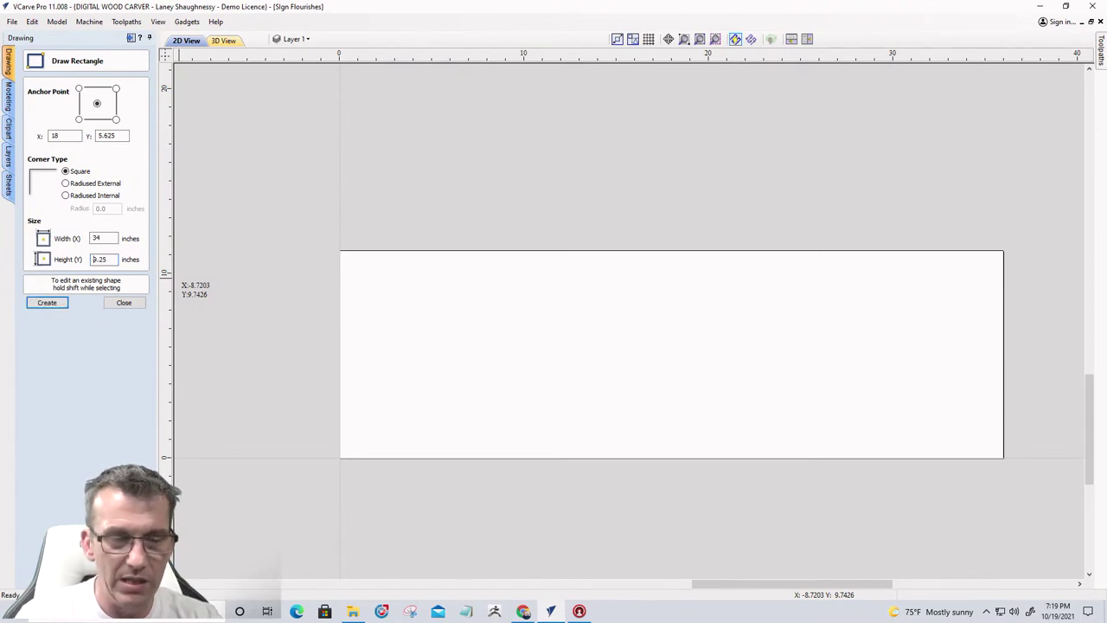
Create the centred 34 x 9.25 inch inset border rectangle
{"action": "left_click", "coordinate": [35, 305]}
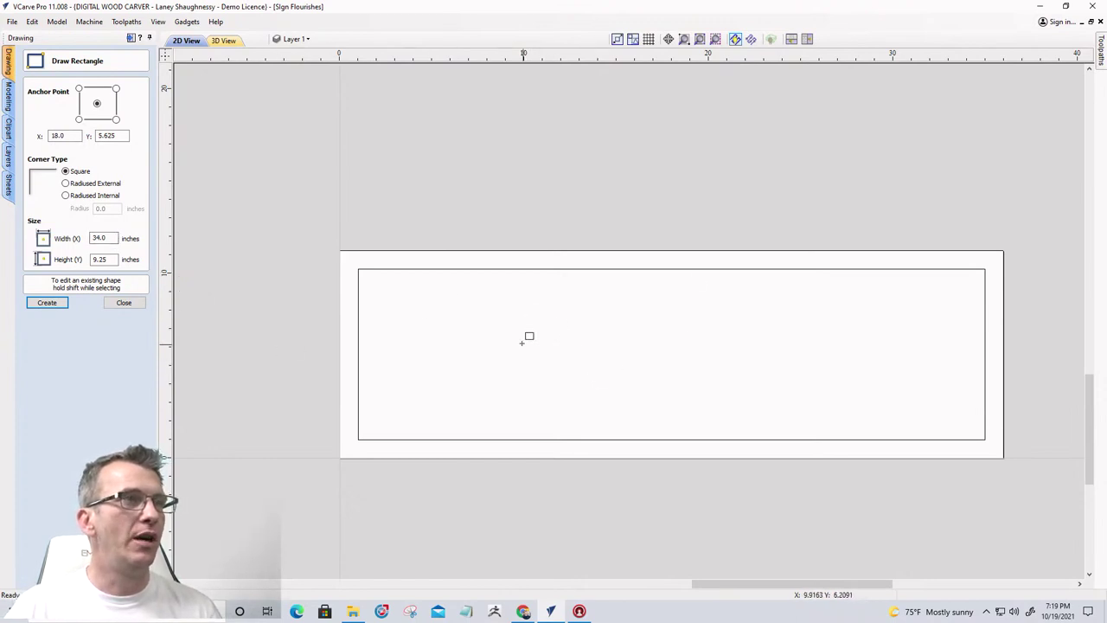
Enter width 8 and height 3 with mm units and create the resulting 203.2 x 76.2 rectangle
{"action": "left_click", "coordinate": [113, 237]}
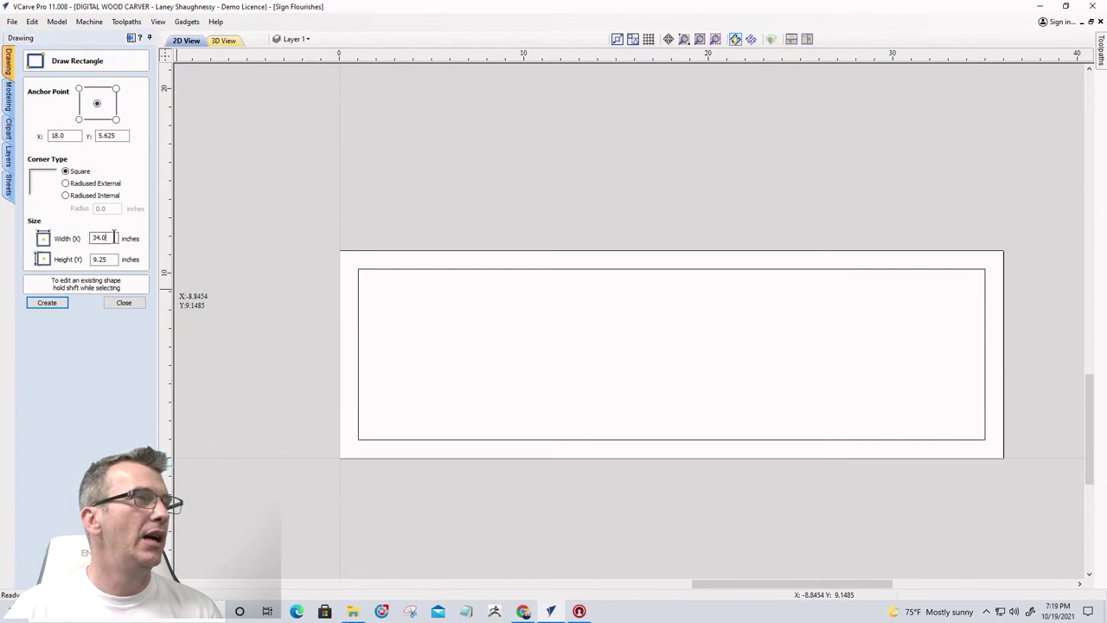
{"action": "left_click_drag", "start_coordinate": [113, 237], "coordinate": [72, 240]}
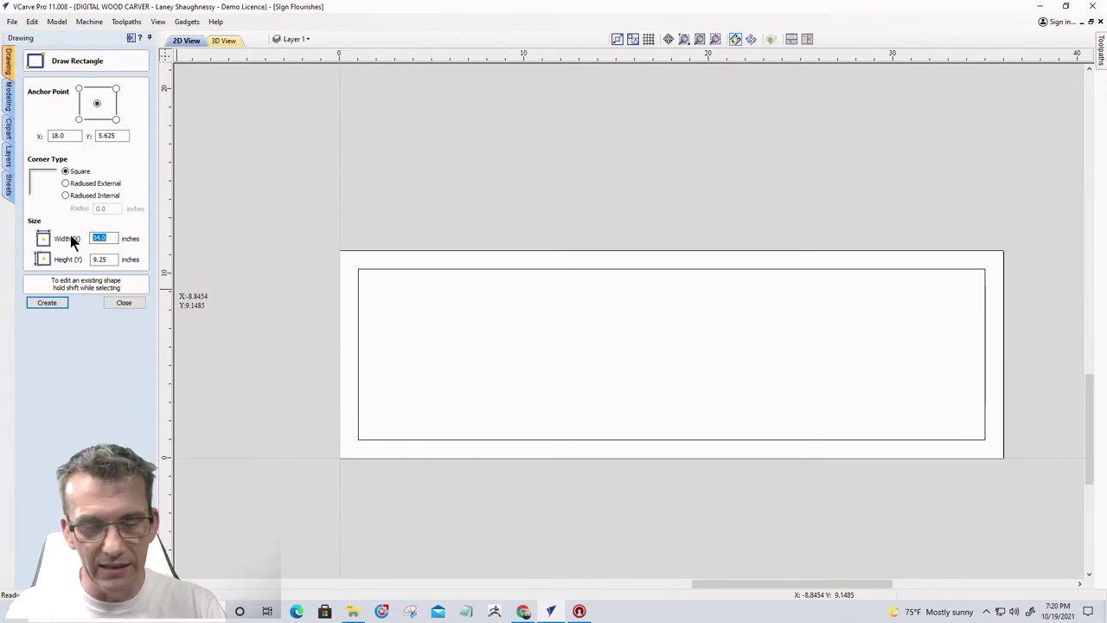
{"action": "type", "text": "8\""}
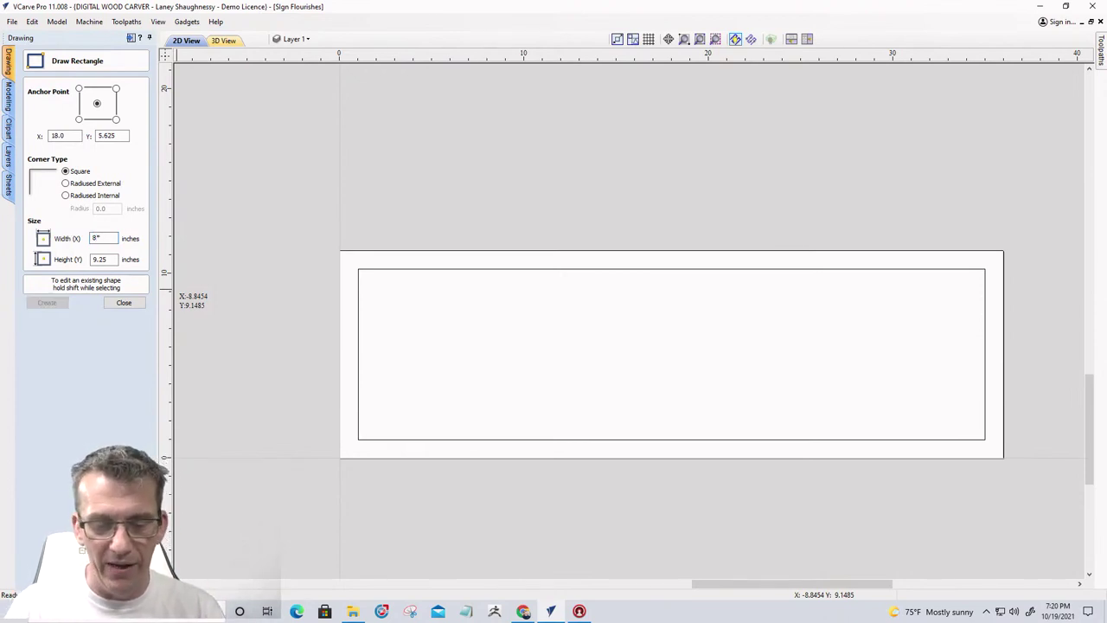
{"action": "type", "text": "m"}
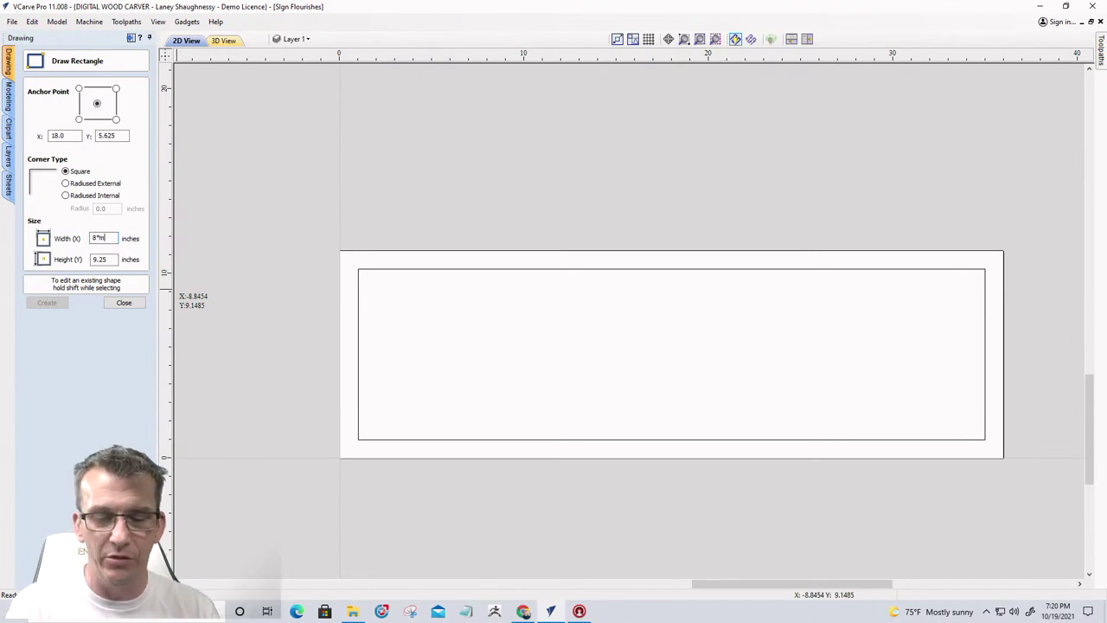
{"action": "key", "text": "Return"}
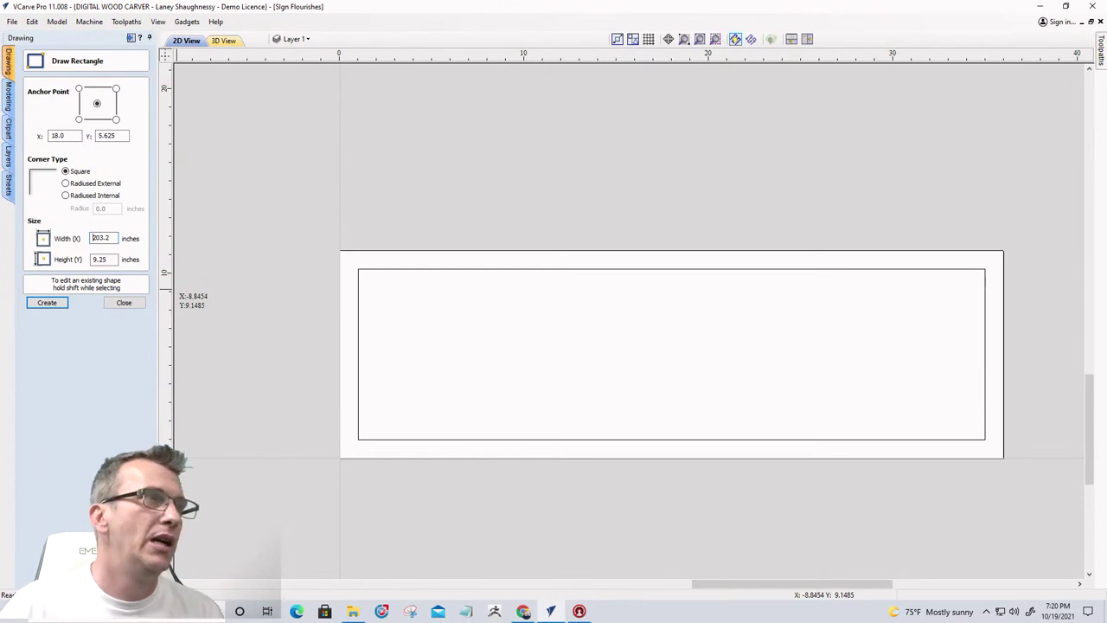
{"action": "double_click", "coordinate": [93, 259]}
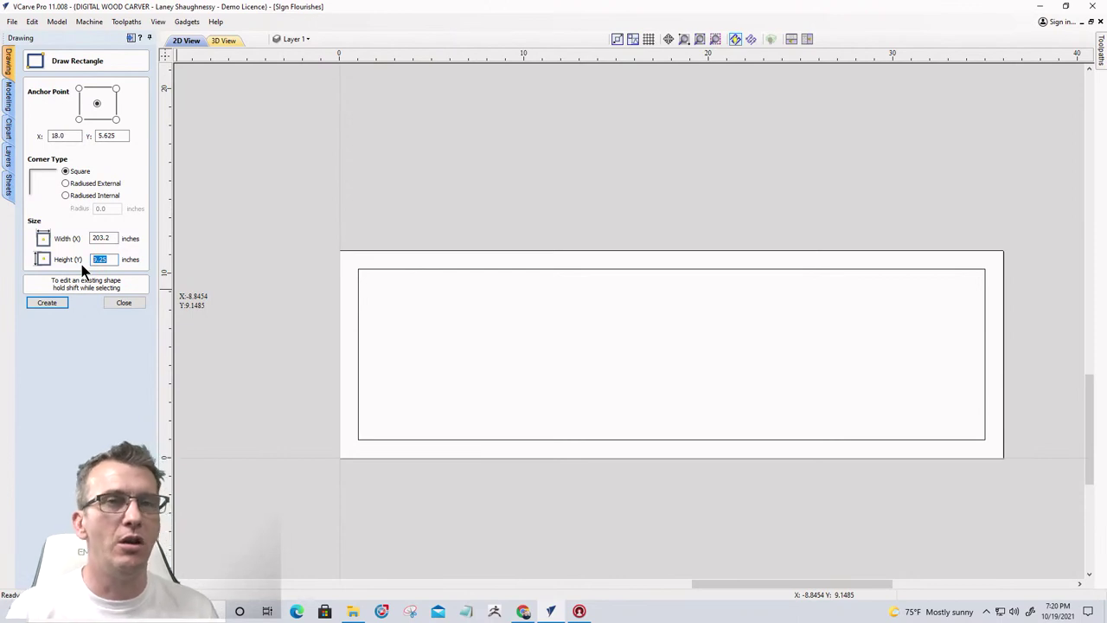
{"action": "type", "text": "3mm"}
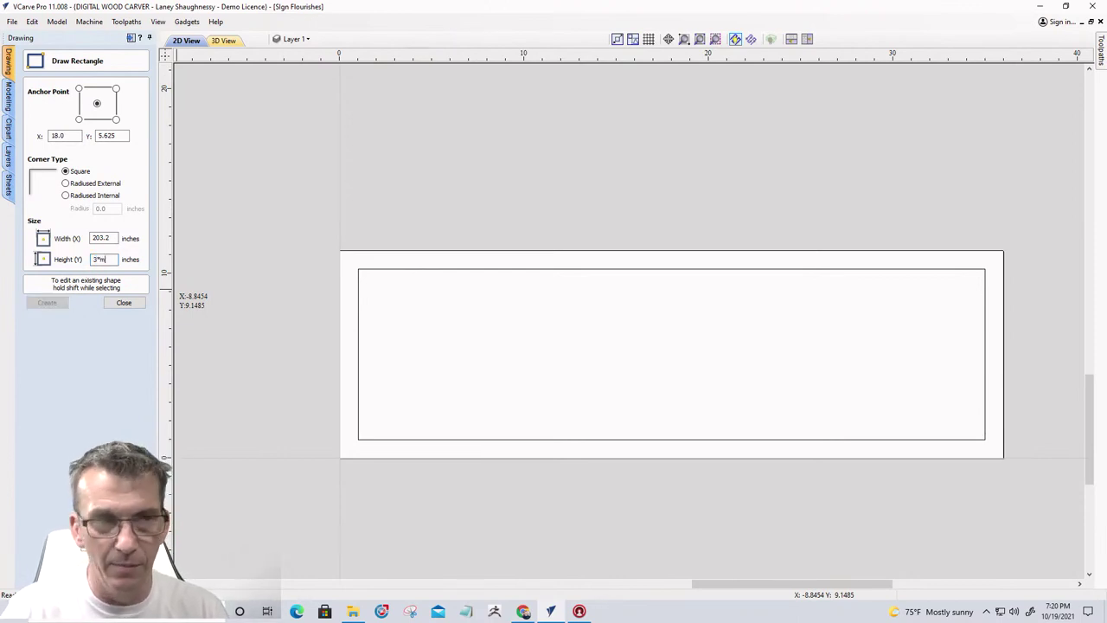
{"action": "key", "text": "Tab"}
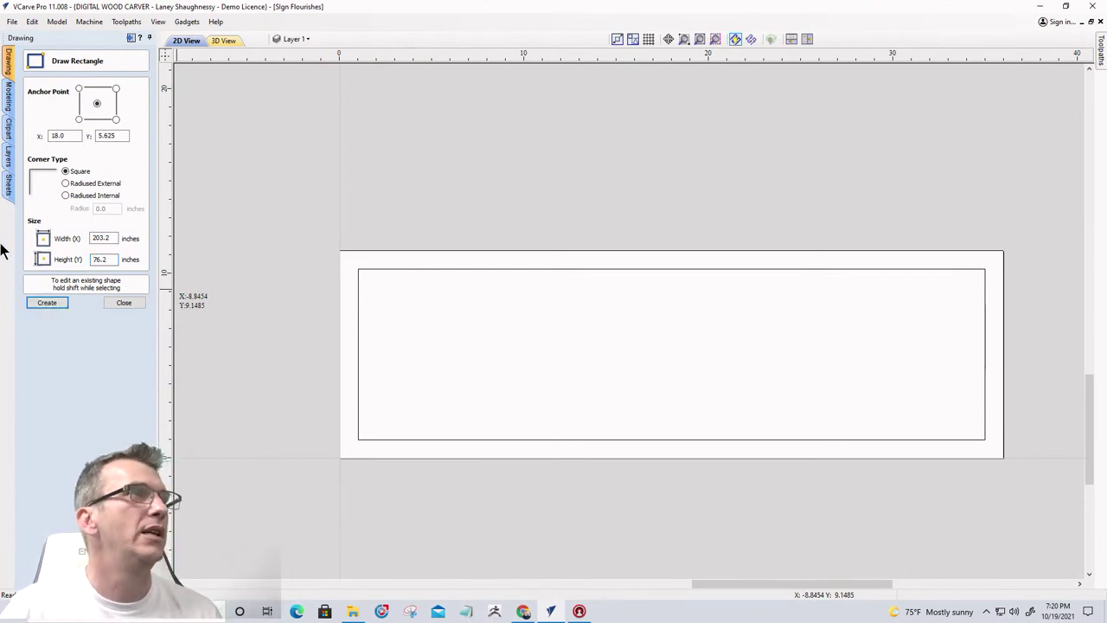
{"action": "left_click", "coordinate": [49, 307]}
Mark the 203.2 width and 76.2 height as inches, giving a centred 8 x 3 inch rectangle
{"action": "scroll", "coordinate": [553, 320], "scroll_direction": "down", "scroll_amount": 5}
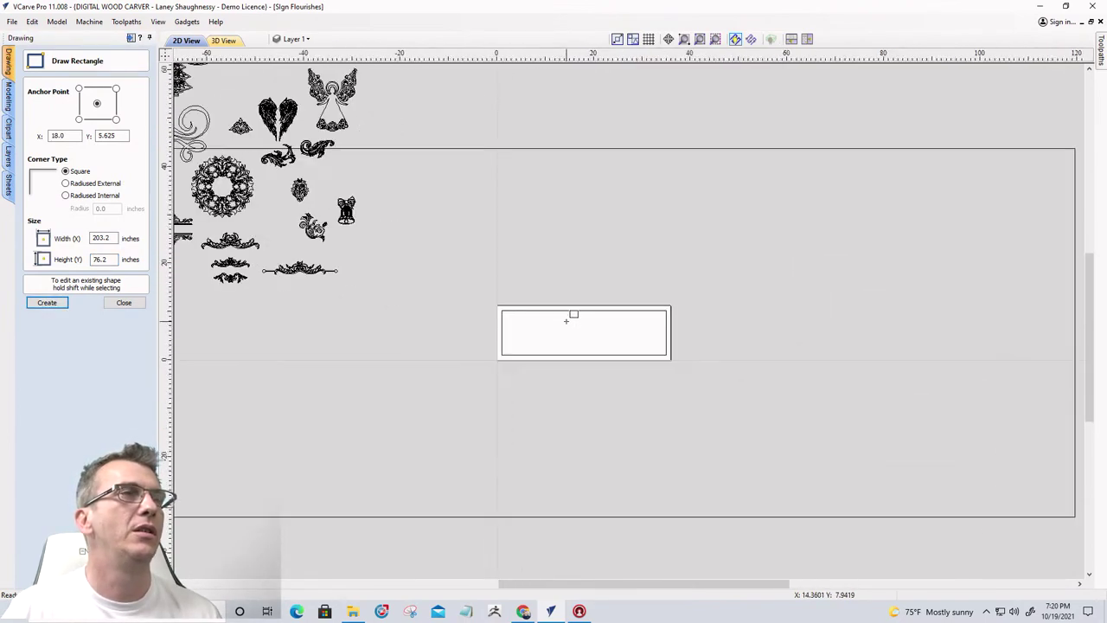
{"action": "scroll", "coordinate": [566, 321], "scroll_direction": "down", "scroll_amount": 3}
{"action": "scroll", "coordinate": [571, 315], "scroll_direction": "up", "scroll_amount": 2}
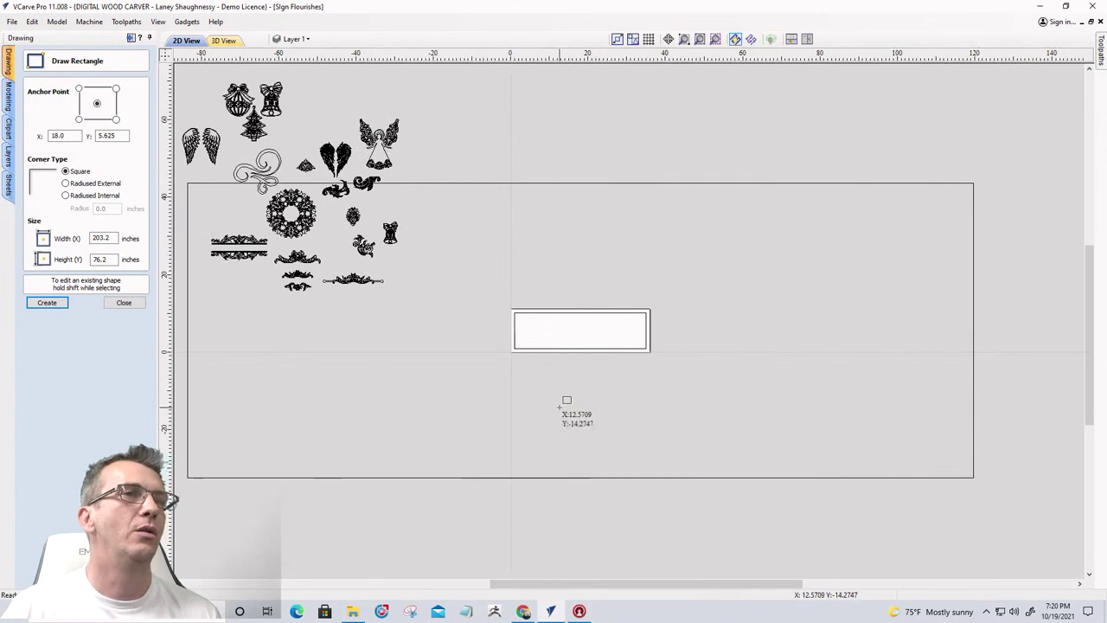
{"action": "scroll", "coordinate": [574, 360], "scroll_direction": "up", "scroll_amount": 2}
{"action": "scroll", "coordinate": [574, 361], "scroll_direction": "down", "scroll_amount": 3}
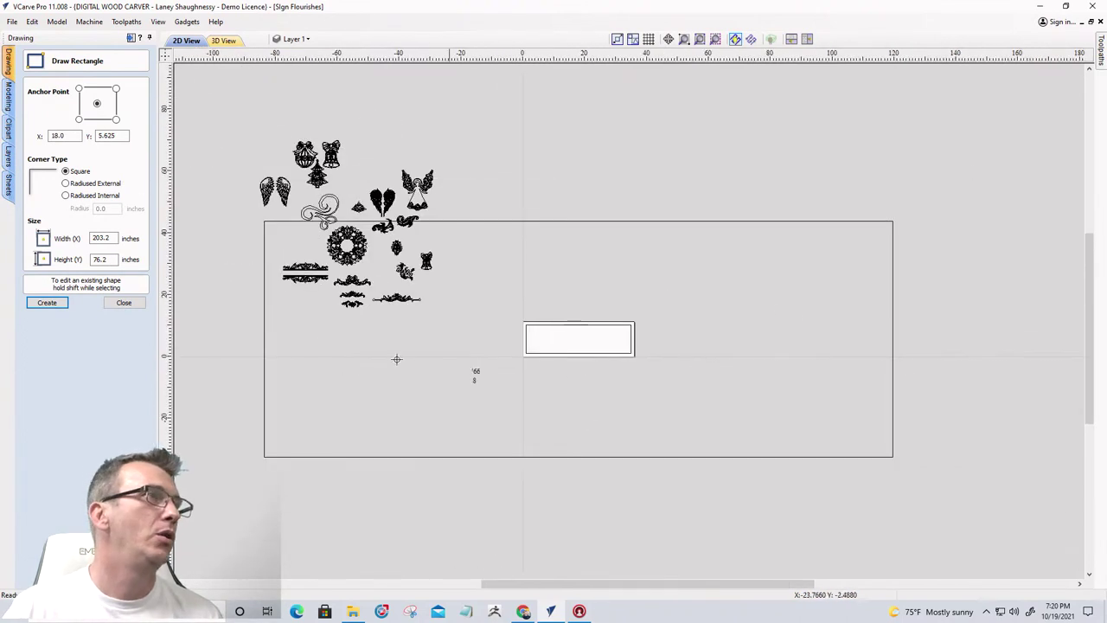
{"action": "left_click", "coordinate": [117, 238]}
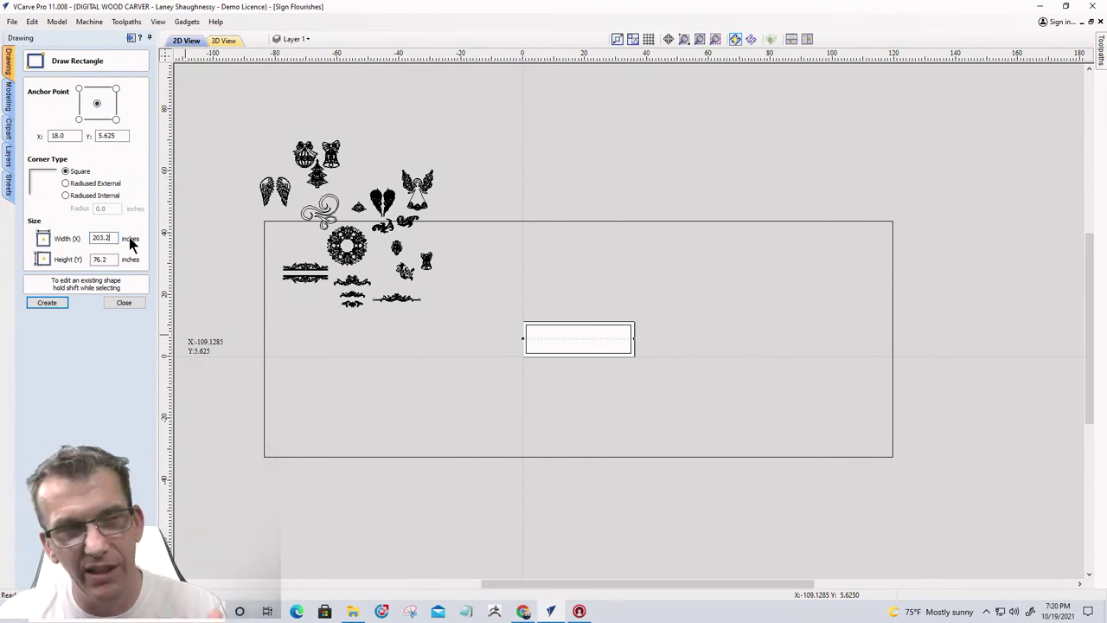
{"action": "left_click_drag", "start_coordinate": [111, 237], "coordinate": [90, 239]}
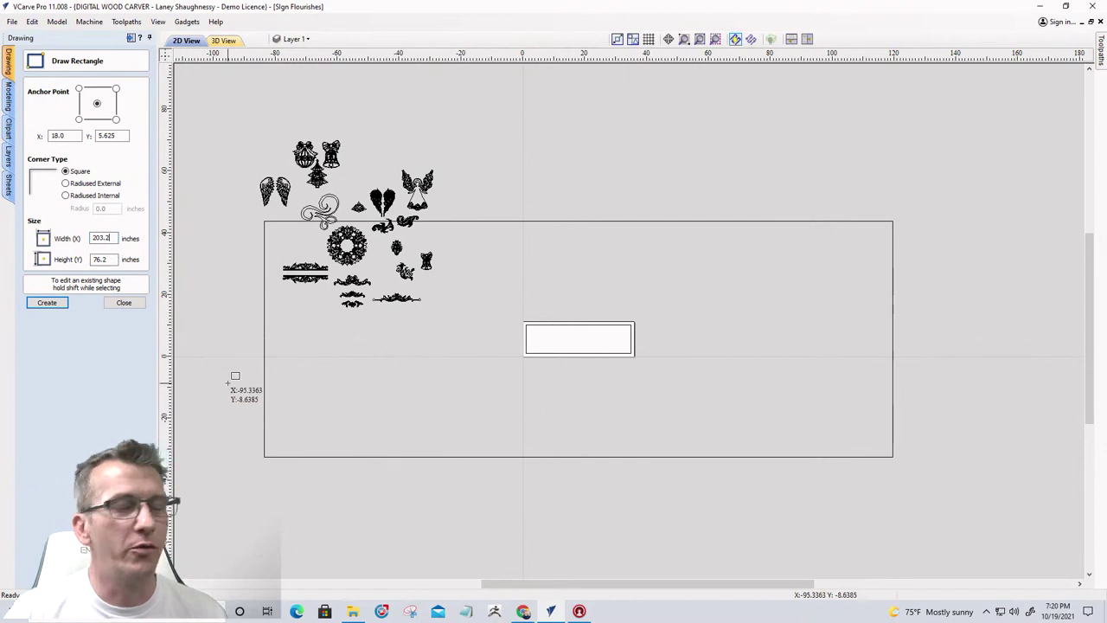
{"action": "type", "text": "\""}
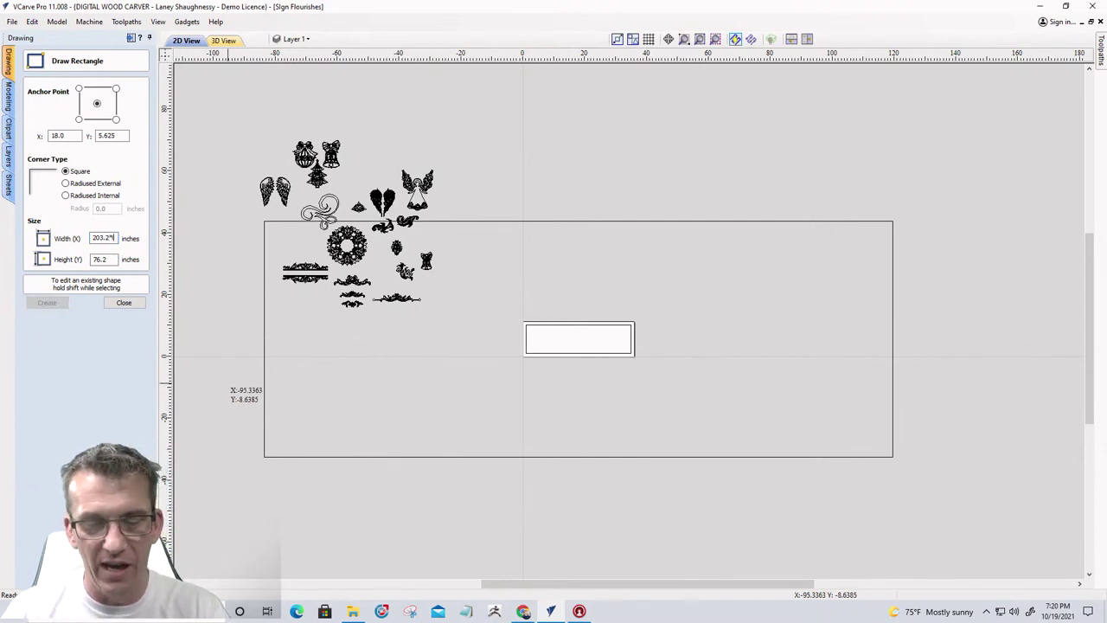
{"action": "key", "text": "Return"}
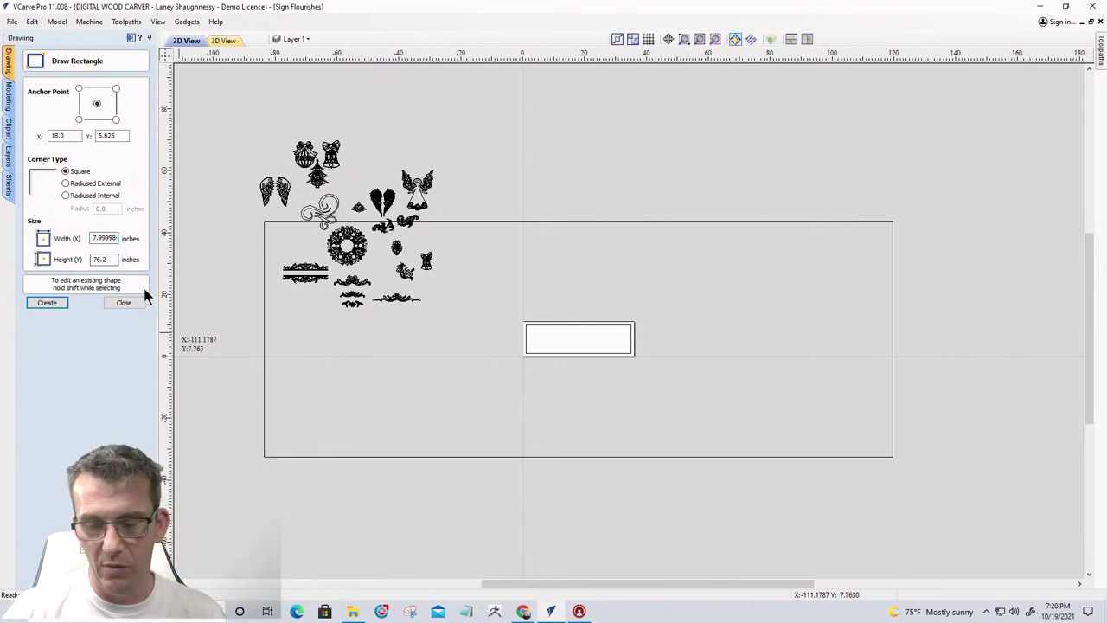
{"action": "type", "text": "76.2\""}
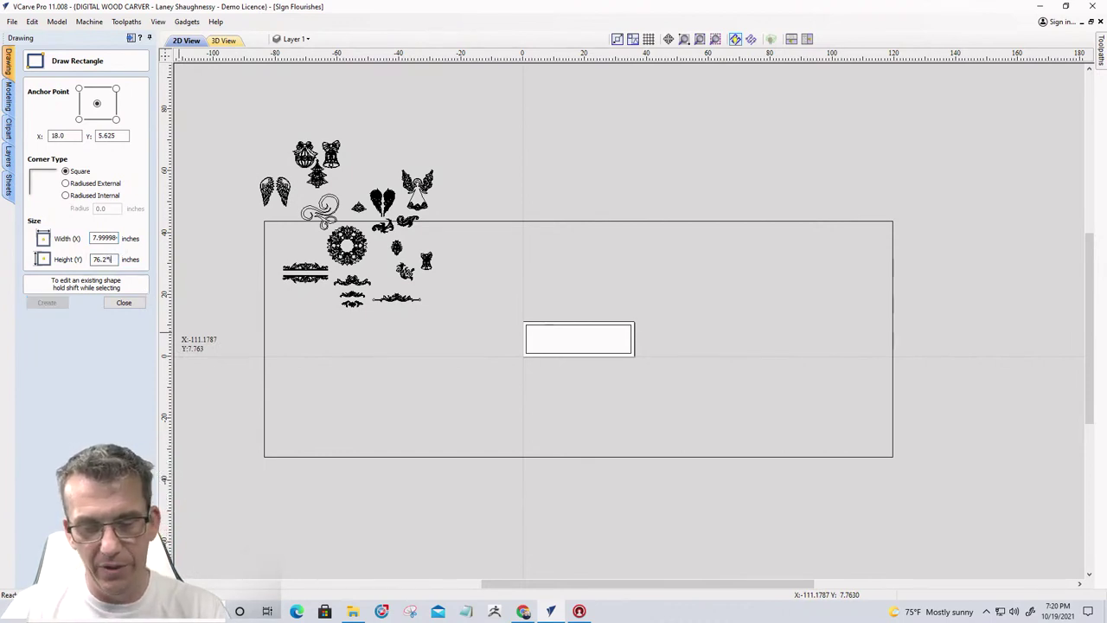
{"action": "key", "text": "Return"}
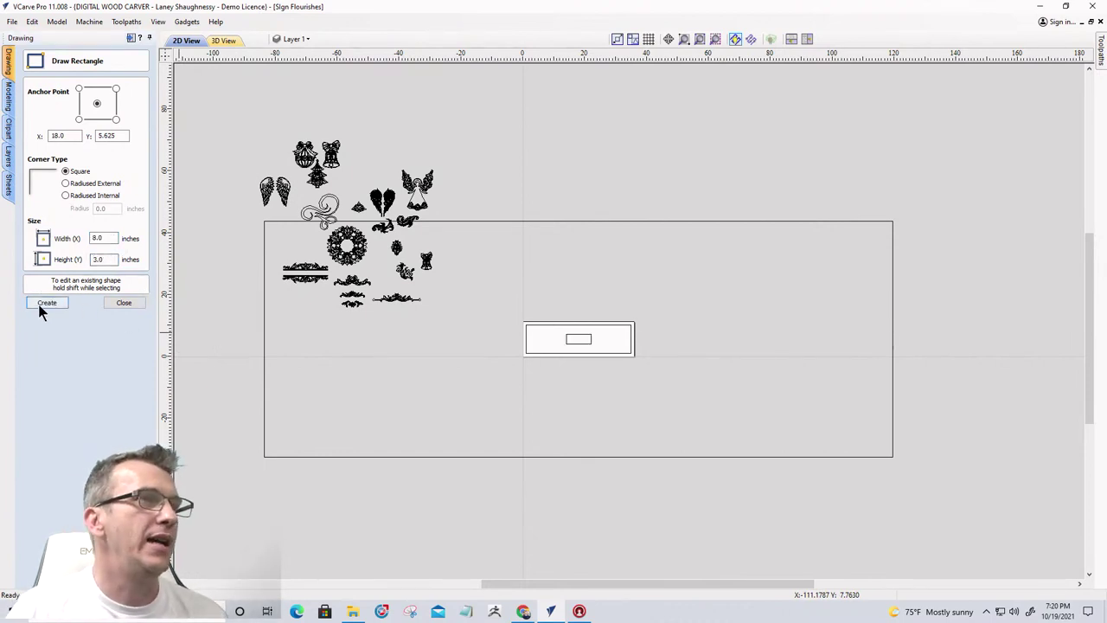
{"action": "scroll", "coordinate": [497, 383], "scroll_direction": "up", "scroll_amount": 5}
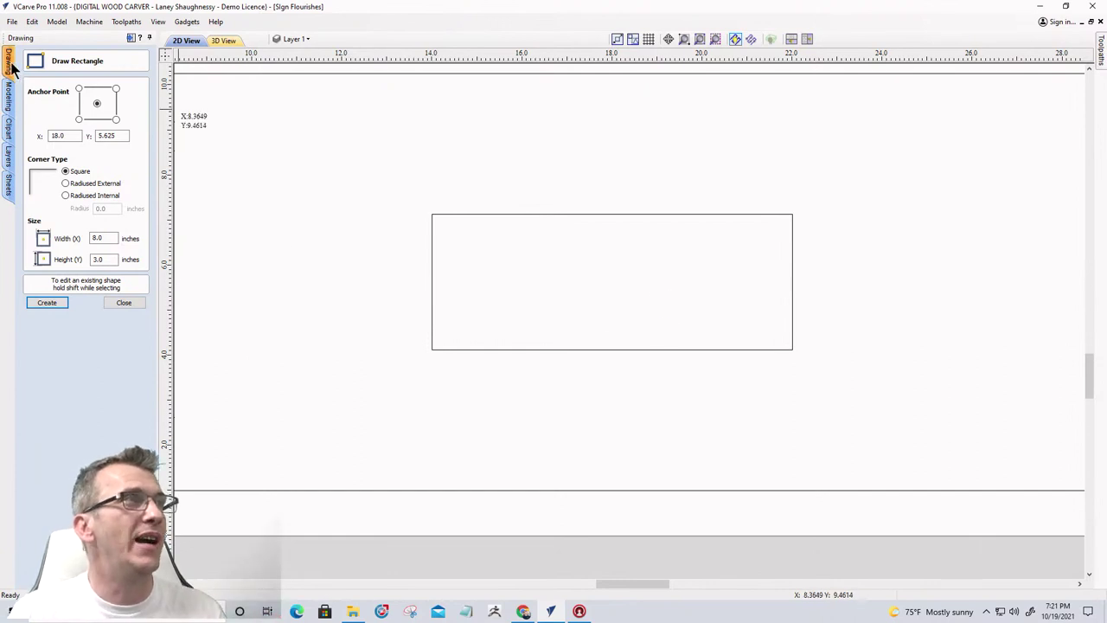
Close the rectangle panel and verify the job is still 36 x 11.25 inches without changes
{"action": "left_click", "coordinate": [121, 307]}
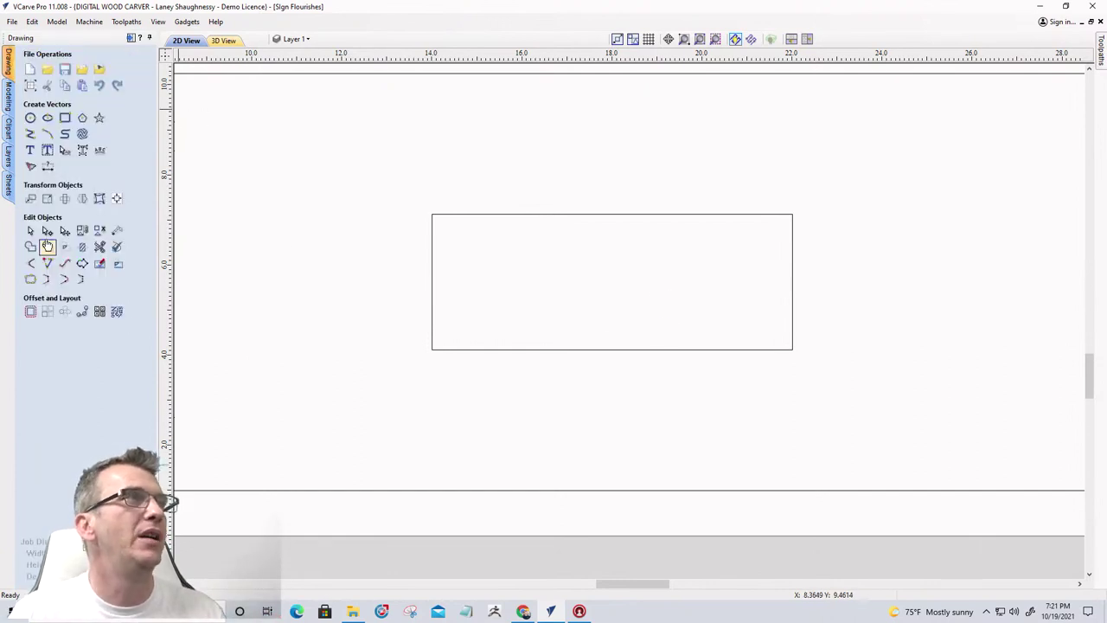
{"action": "left_click", "coordinate": [31, 85]}
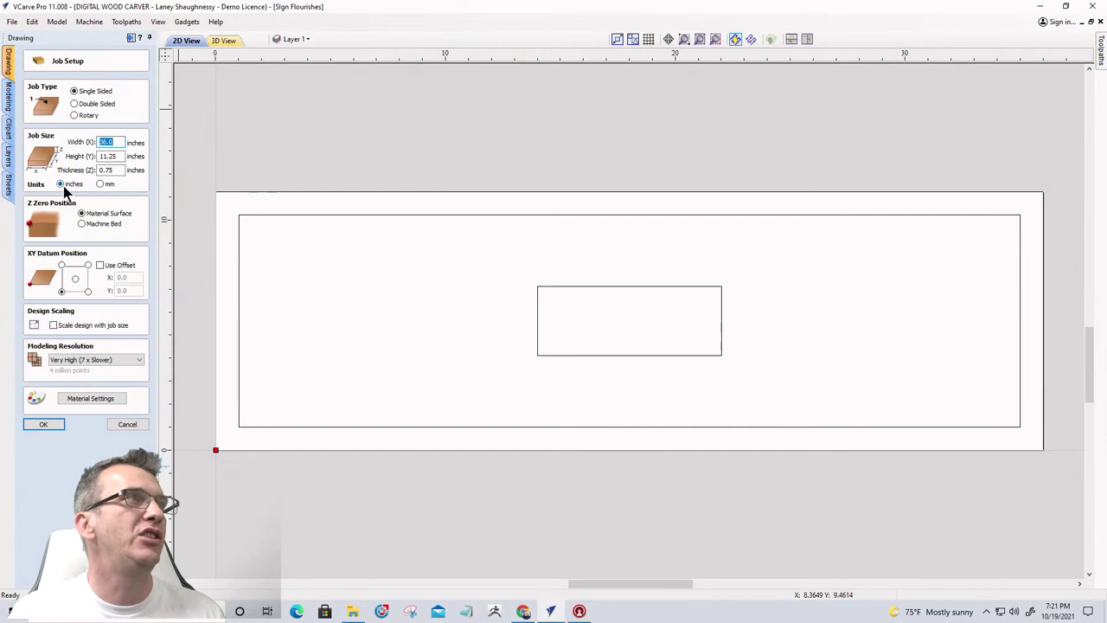
{"action": "scroll", "coordinate": [600, 346], "scroll_direction": "down", "scroll_amount": 5}
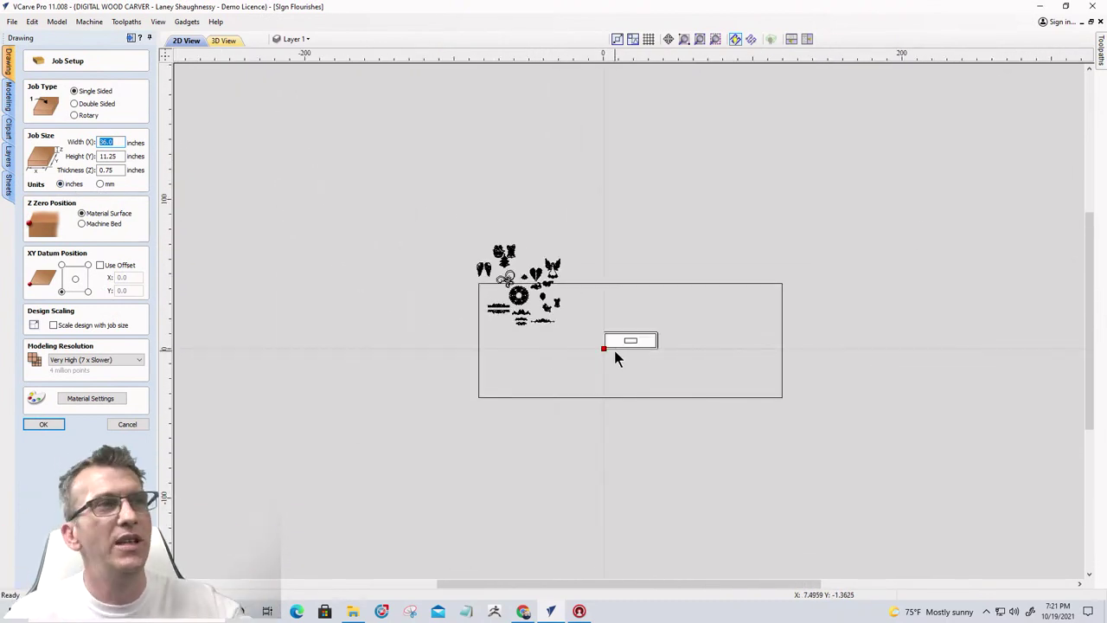
{"action": "scroll", "coordinate": [624, 353], "scroll_direction": "up", "scroll_amount": 5}
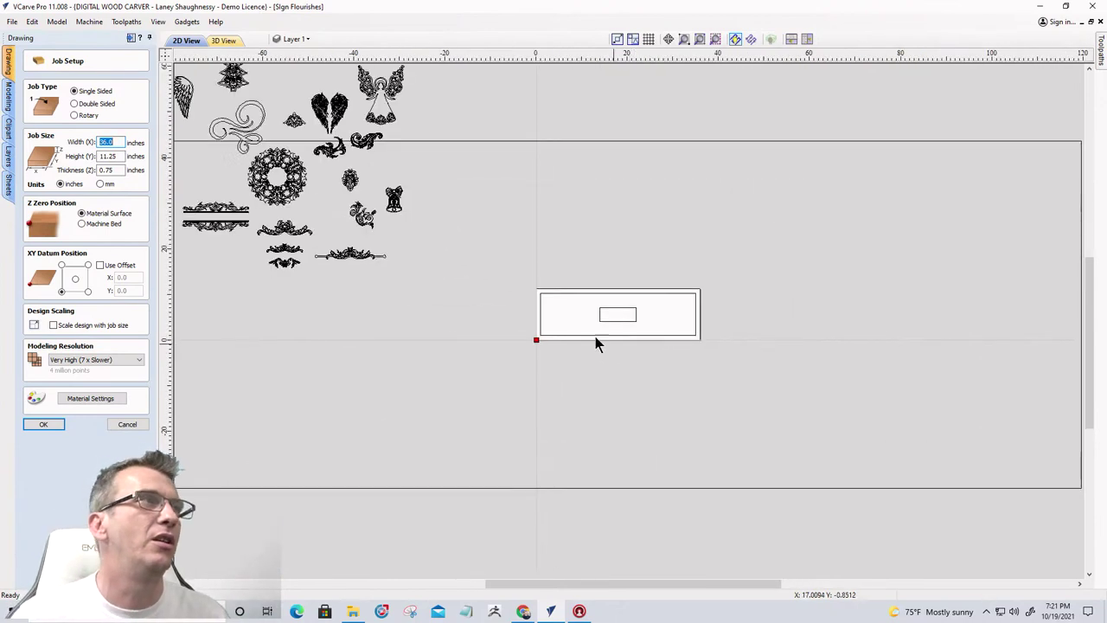
{"action": "left_click", "coordinate": [136, 423]}
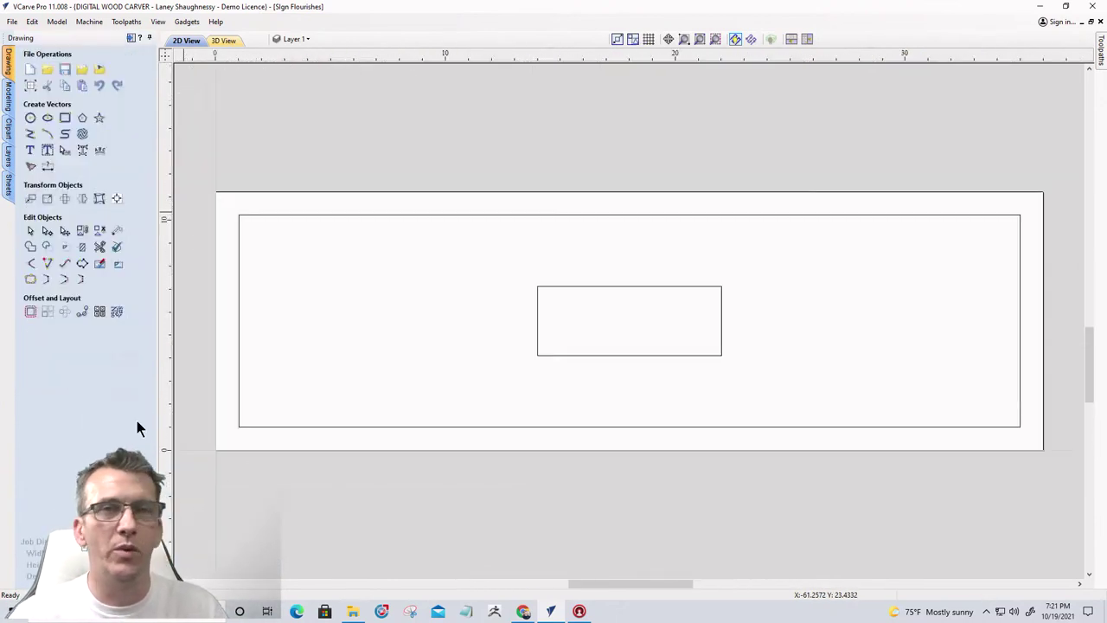
Delete the 8 x 3 inch rectangle from the middle of the sign
{"action": "scroll", "coordinate": [518, 437], "scroll_direction": "down", "scroll_amount": 5}
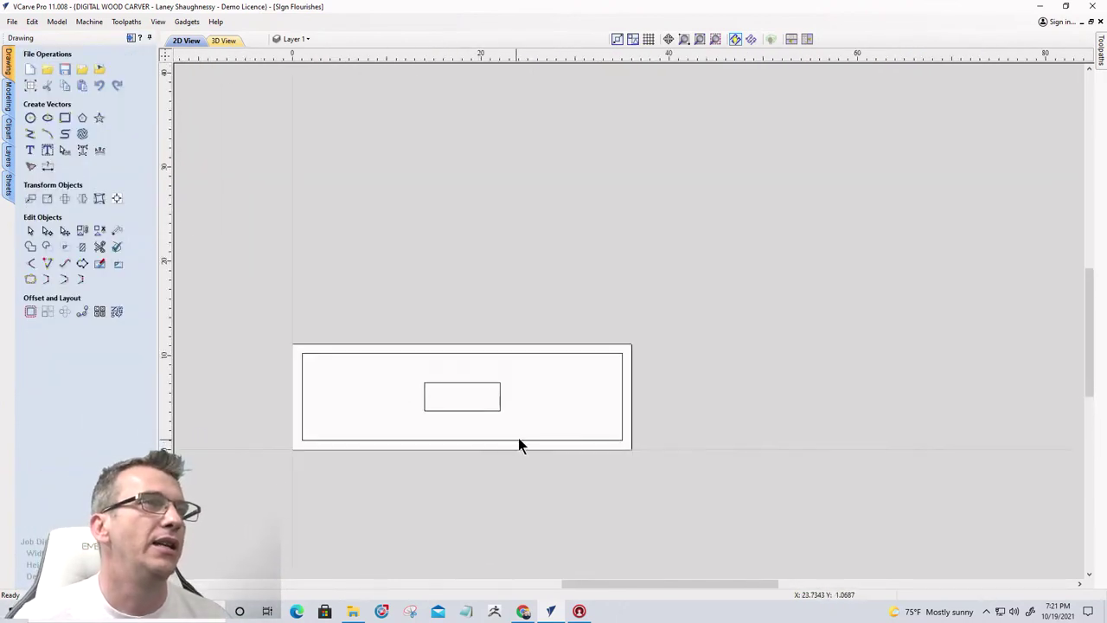
{"action": "left_click", "coordinate": [630, 233]}
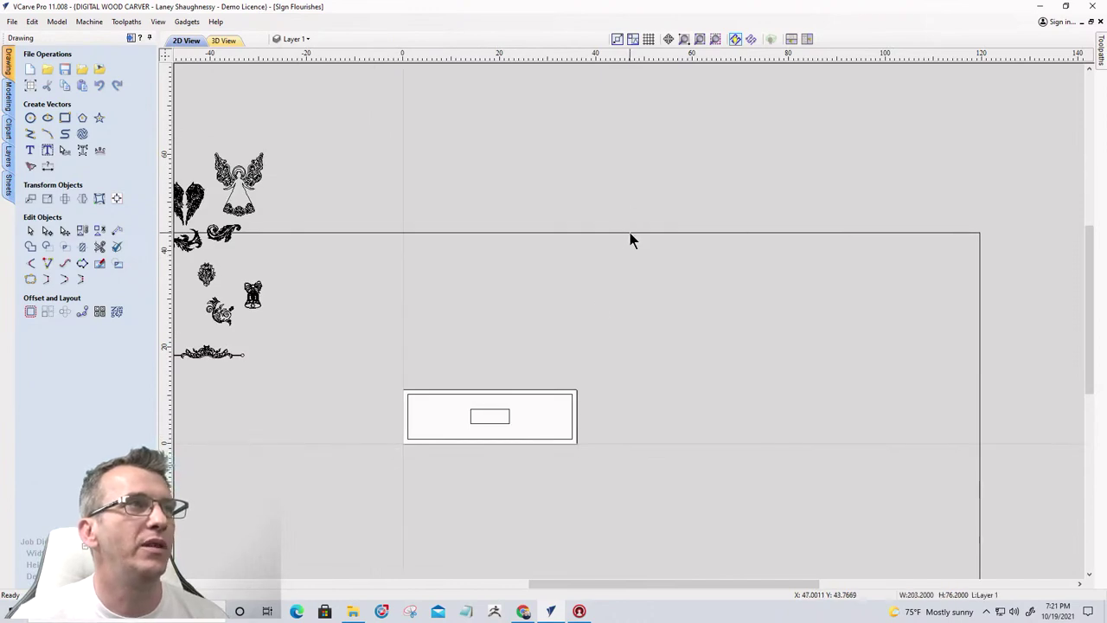
{"action": "key", "text": "Escape"}
{"action": "scroll", "coordinate": [511, 415], "scroll_direction": "up", "scroll_amount": 5}
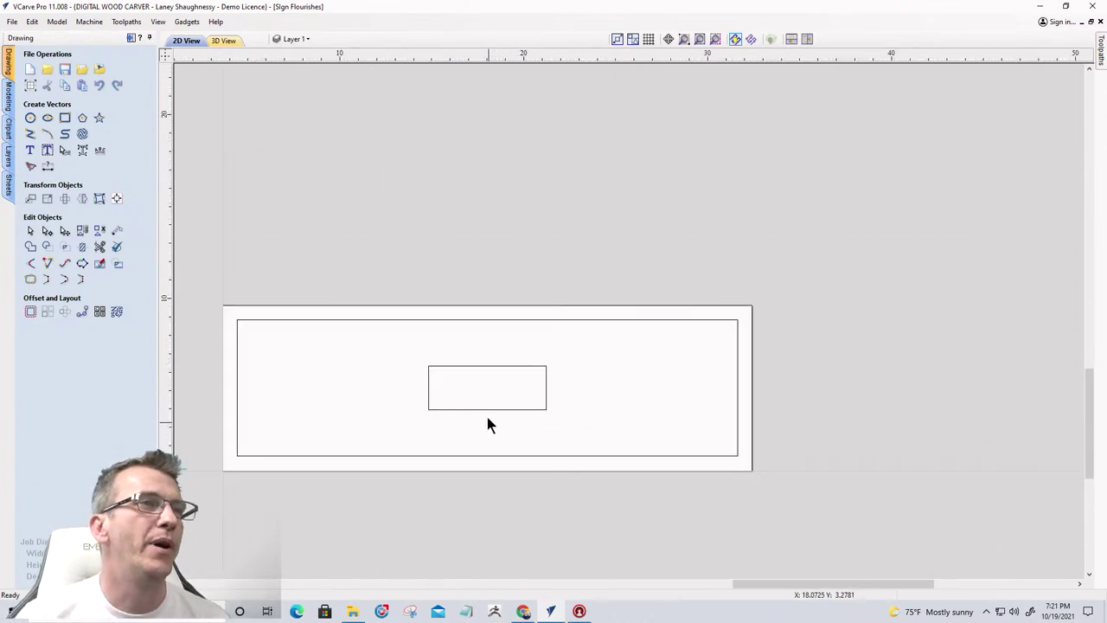
{"action": "left_click", "coordinate": [470, 351]}
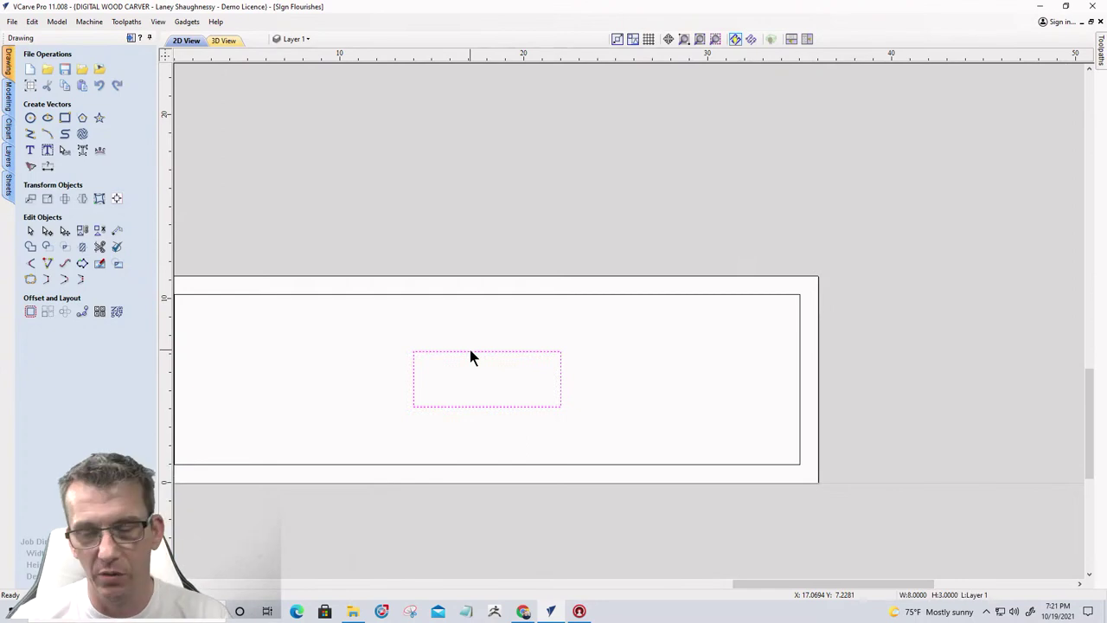
{"action": "key", "text": "Delete"}
Select the 34 x 9.25 inch inset border rectangle
{"action": "scroll", "coordinate": [859, 439], "scroll_direction": "down", "scroll_amount": 5}
{"action": "scroll", "coordinate": [706, 426], "scroll_direction": "up", "scroll_amount": 6}
{"action": "scroll", "coordinate": [491, 176], "scroll_direction": "down", "scroll_amount": 4}
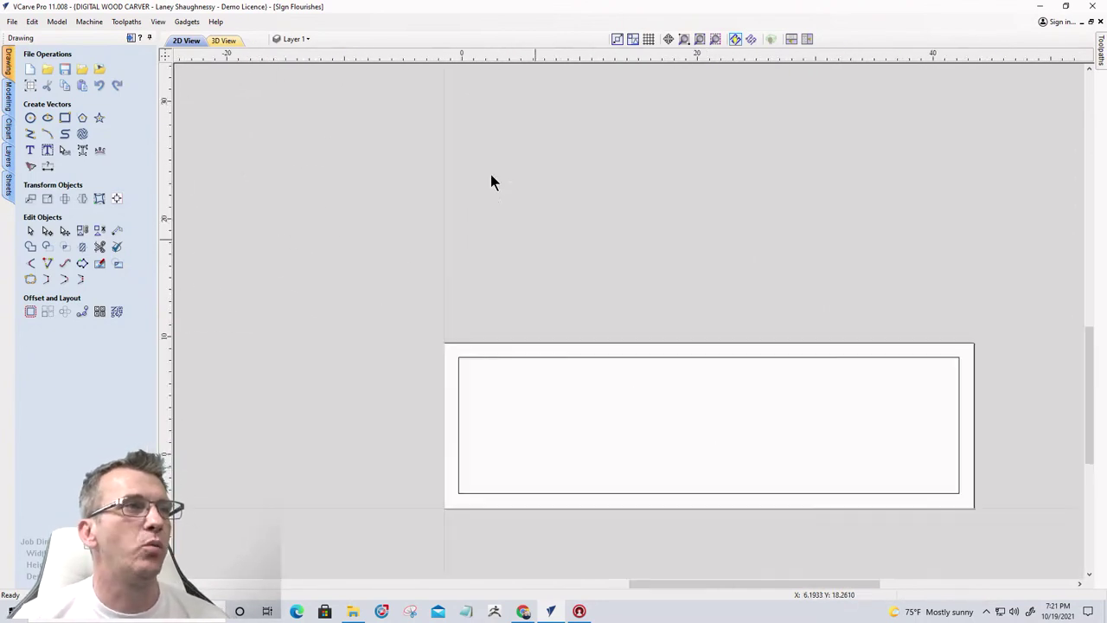
{"action": "scroll", "coordinate": [583, 468], "scroll_direction": "up", "scroll_amount": 2}
{"action": "scroll", "coordinate": [583, 459], "scroll_direction": "up", "scroll_amount": 2}
{"action": "scroll", "coordinate": [573, 448], "scroll_direction": "down", "scroll_amount": 1}
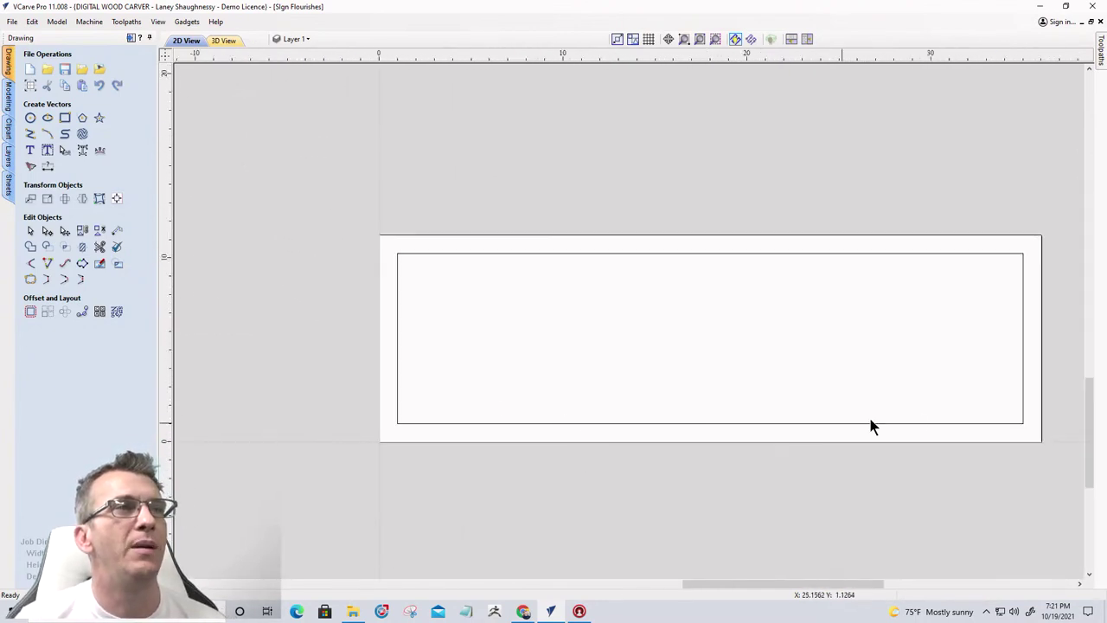
{"action": "left_click", "coordinate": [1023, 376]}
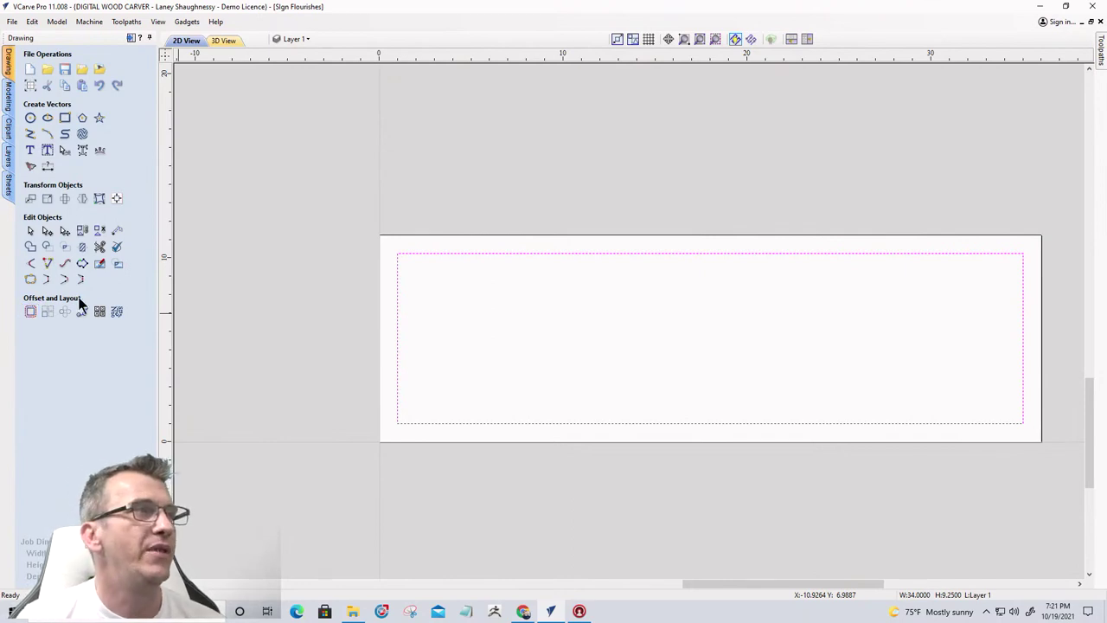
Offset the border rectangle 2.5 inches inwards, creating a 29 x 4.25 inch rectangle
{"action": "left_click", "coordinate": [30, 312]}
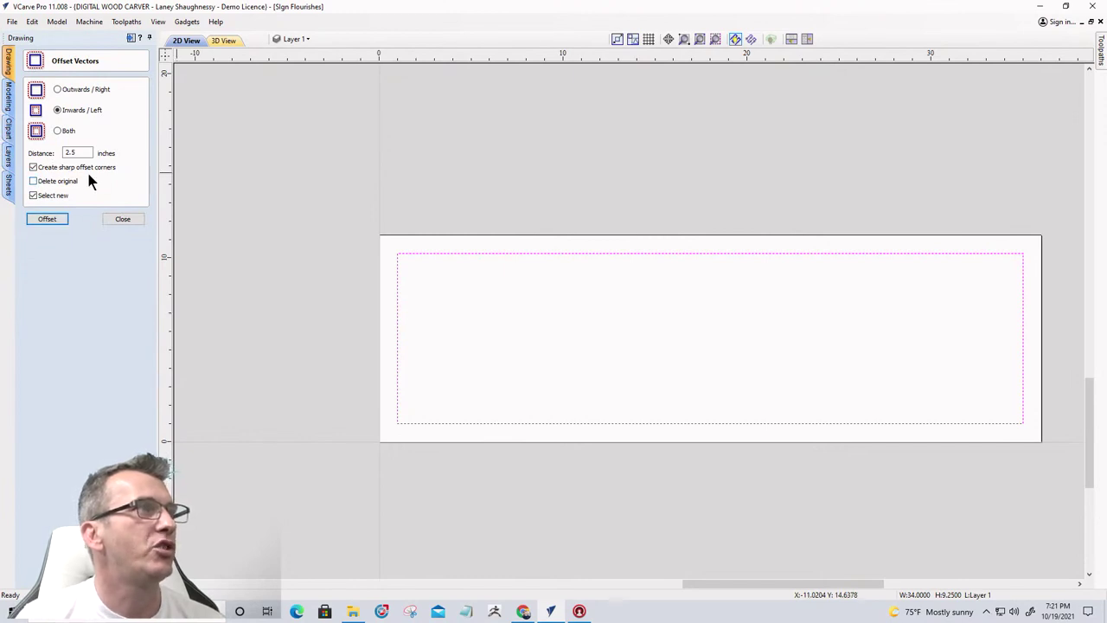
{"action": "left_click", "coordinate": [45, 220]}
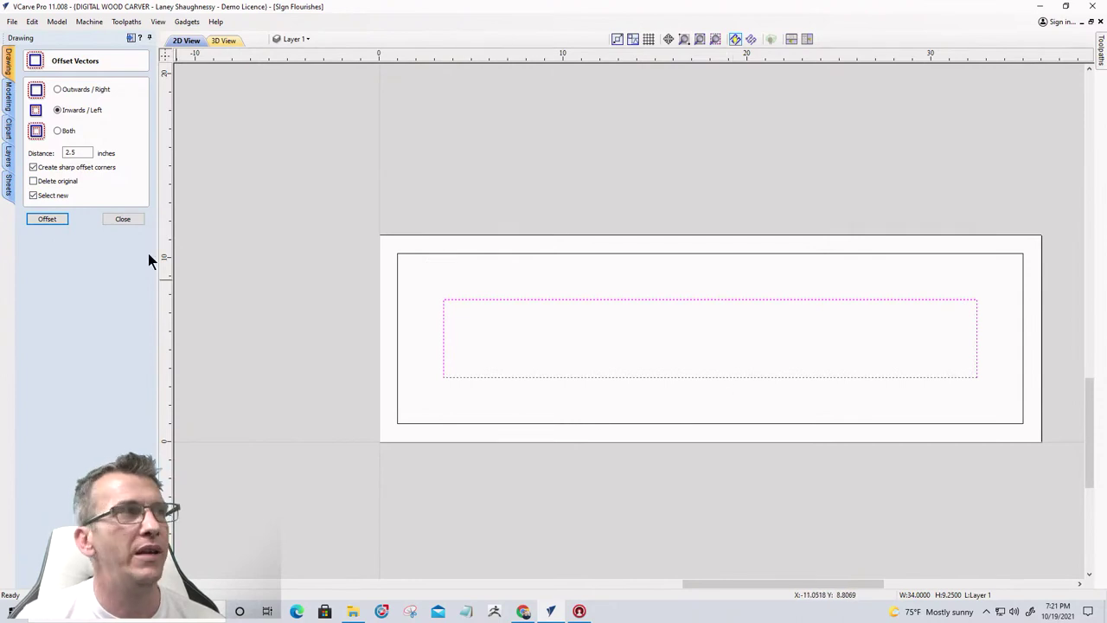
{"action": "left_click", "coordinate": [123, 219]}
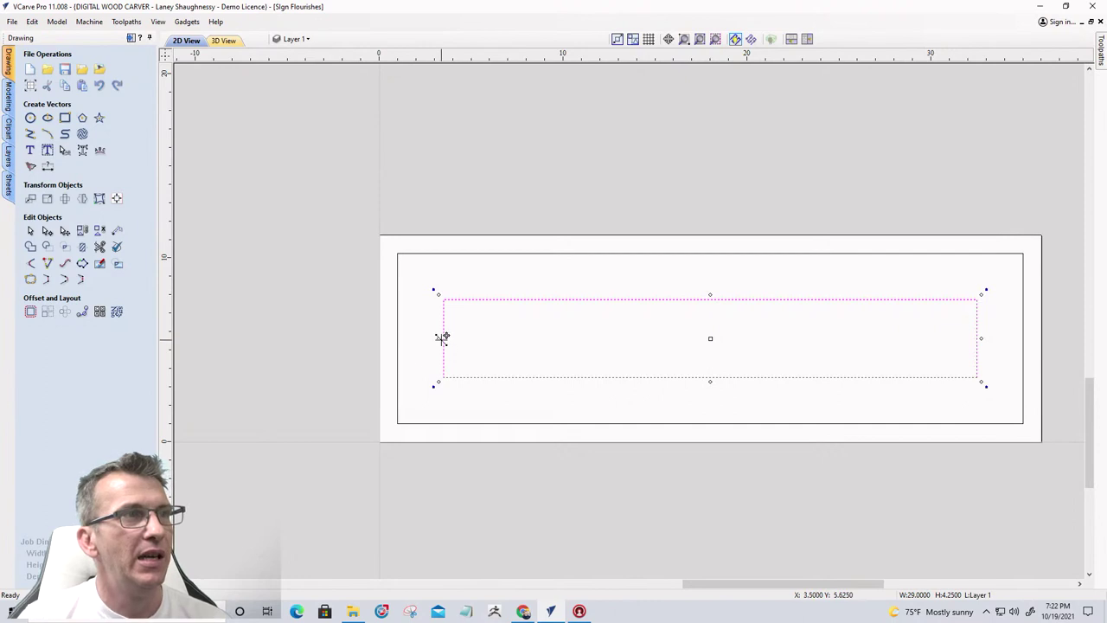
Narrow the inner offset rectangle evenly from both sides, then deselect it
{"action": "scroll", "coordinate": [429, 346], "scroll_direction": "up", "scroll_amount": 3}
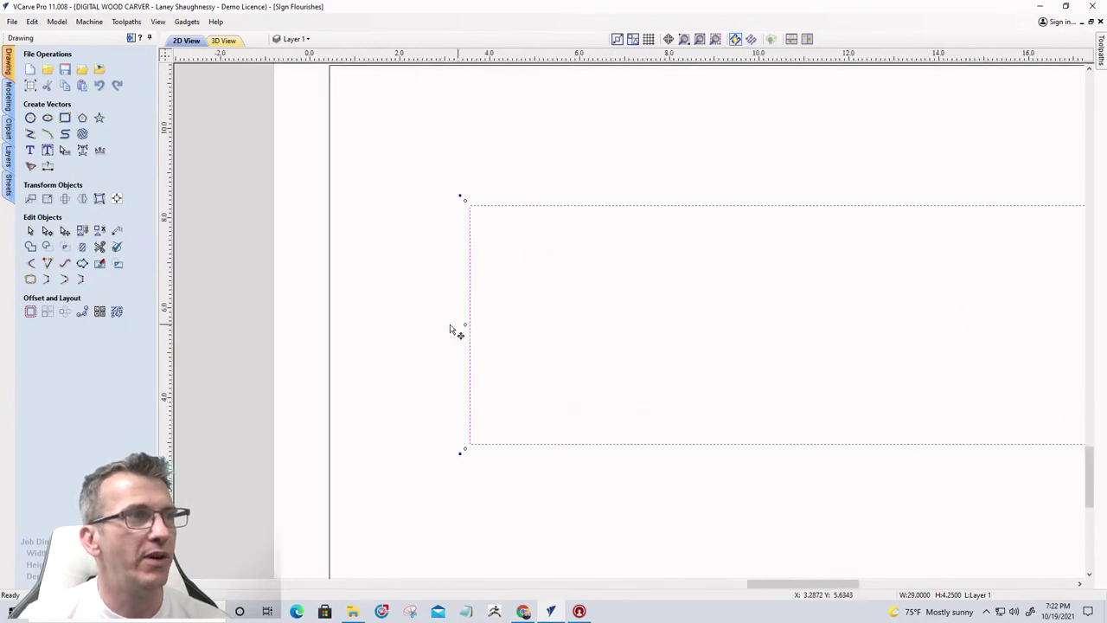
{"action": "scroll", "coordinate": [445, 333], "scroll_direction": "down", "scroll_amount": 3}
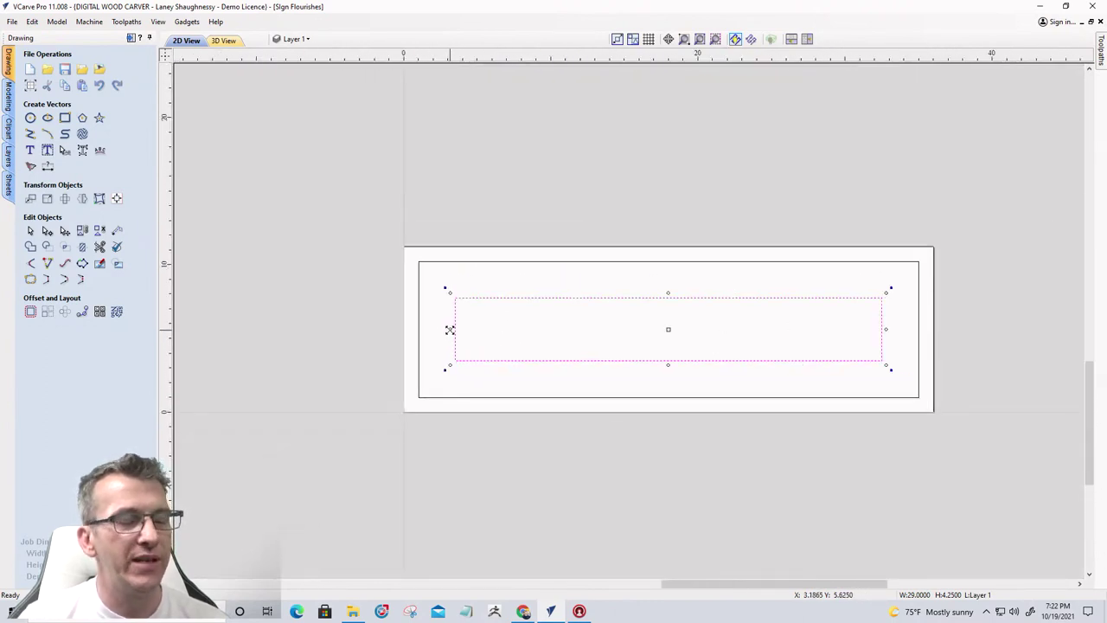
{"action": "left_click_drag", "start_coordinate": [450, 330], "coordinate": [473, 328]}
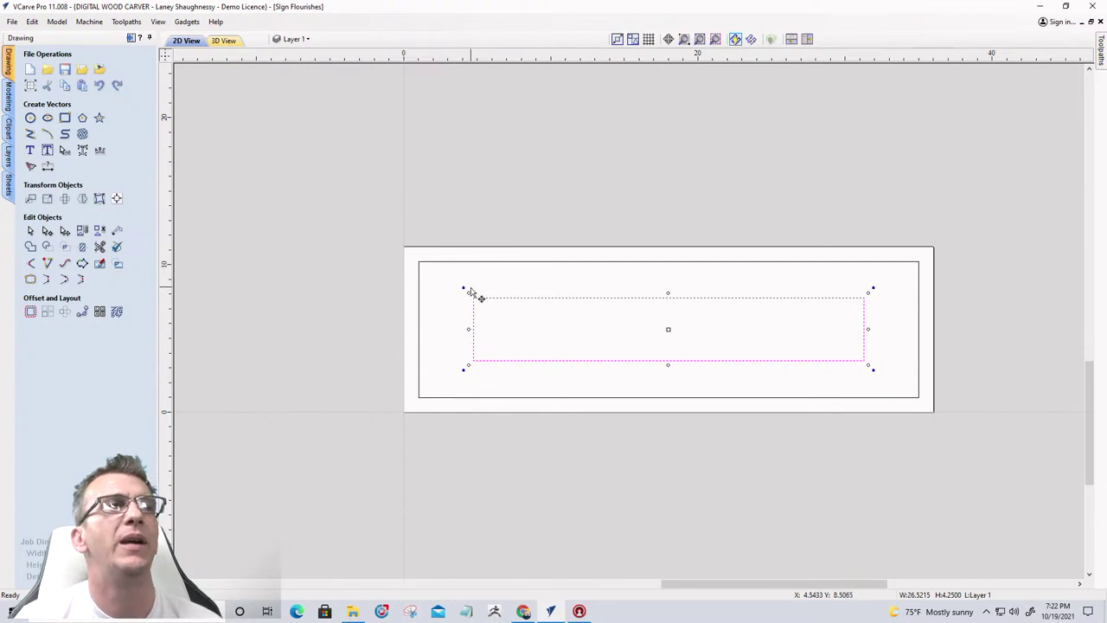
{"action": "left_click", "coordinate": [502, 288]}
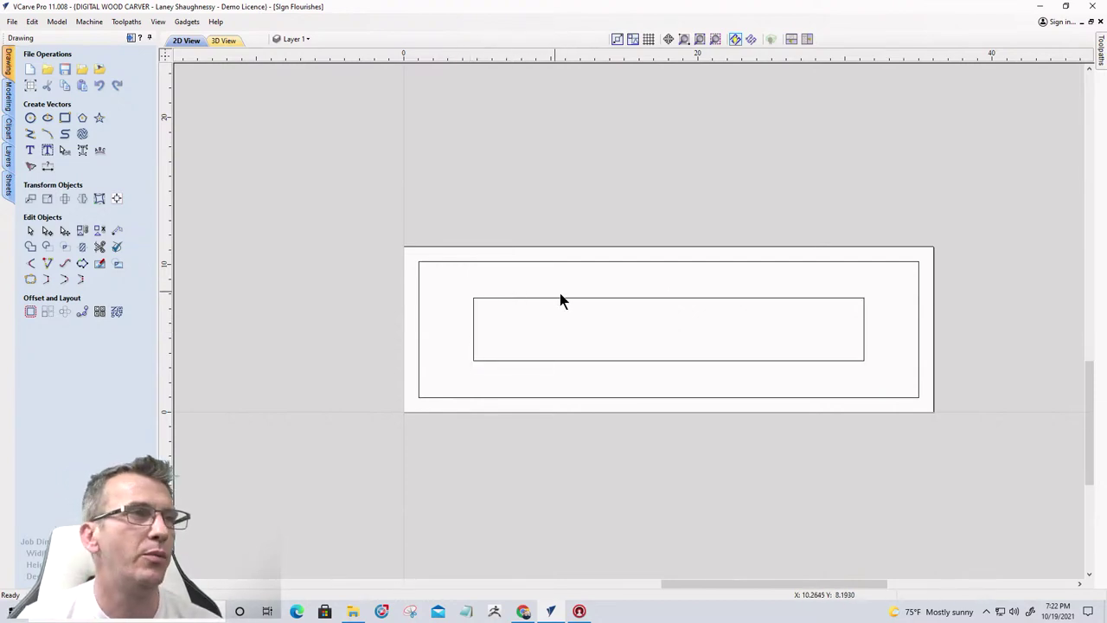
{"action": "scroll", "coordinate": [676, 271], "scroll_direction": "up", "scroll_amount": 2}
{"action": "scroll", "coordinate": [526, 269], "scroll_direction": "down", "scroll_amount": 2}
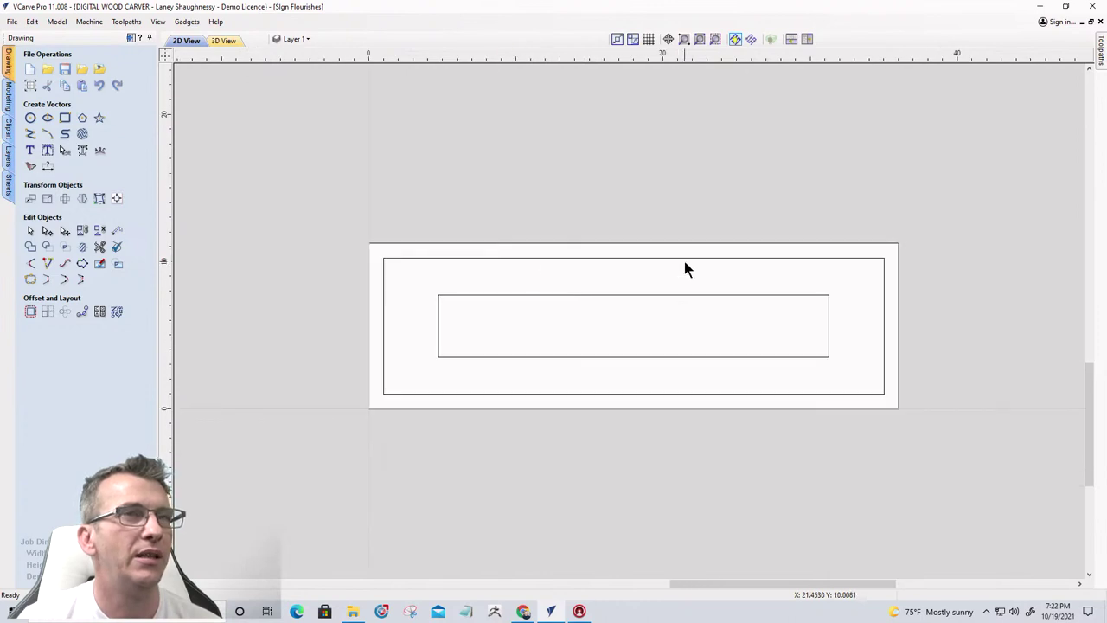
{"action": "scroll", "coordinate": [684, 267], "scroll_direction": "up", "scroll_amount": 1}
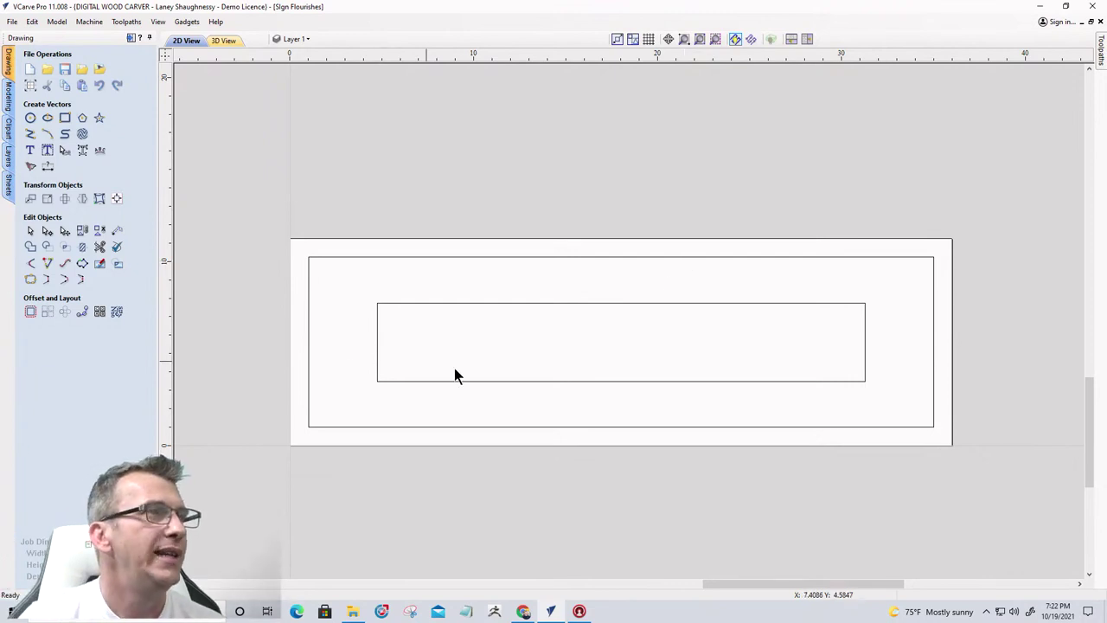
{"action": "scroll", "coordinate": [638, 348], "scroll_direction": "down", "scroll_amount": 5}
{"action": "scroll", "coordinate": [561, 360], "scroll_direction": "up", "scroll_amount": 2}
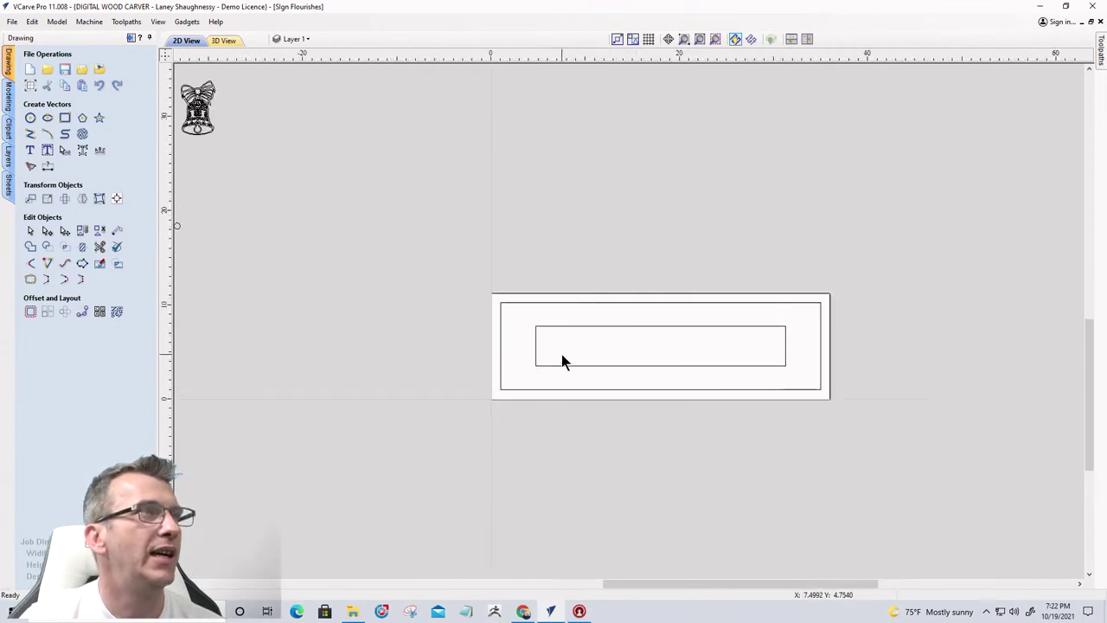
Start a text object above the inner rectangle reading 'Merry Christmas'
{"action": "left_click", "coordinate": [30, 151]}
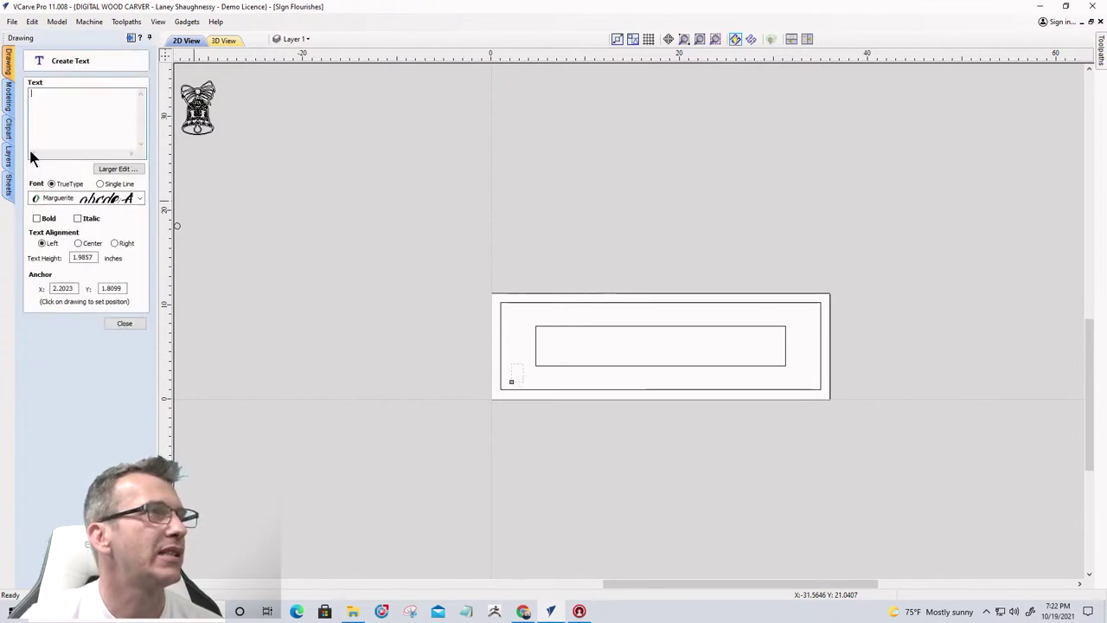
{"action": "left_click", "coordinate": [574, 313]}
{"action": "scroll", "coordinate": [595, 318], "scroll_direction": "down", "scroll_amount": 2}
{"action": "scroll", "coordinate": [595, 318], "scroll_direction": "up", "scroll_amount": 3}
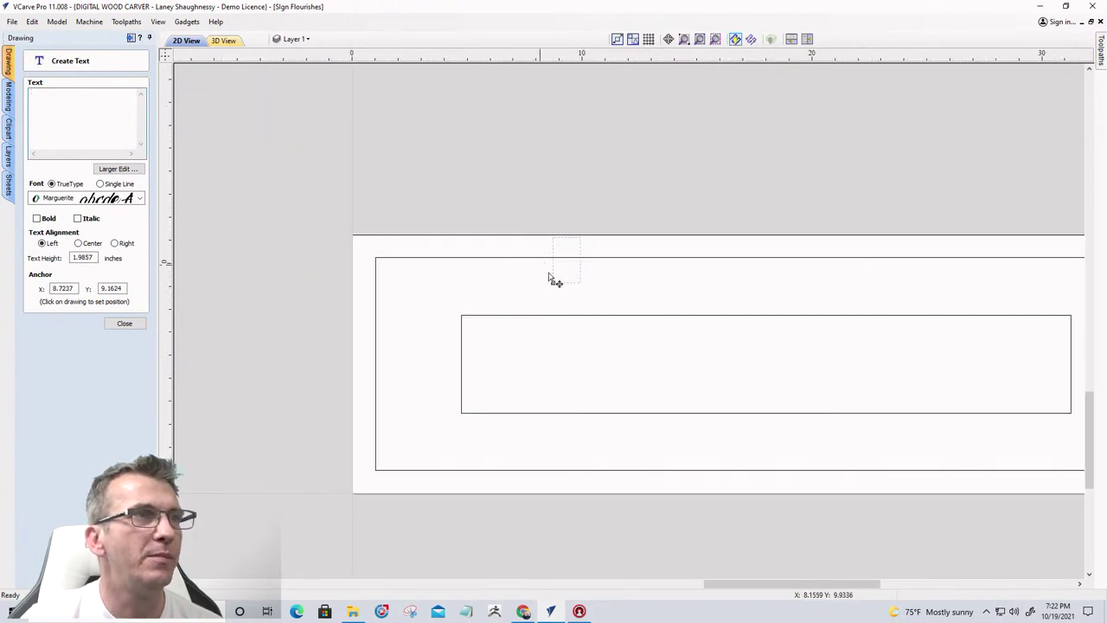
{"action": "left_click", "coordinate": [56, 124]}
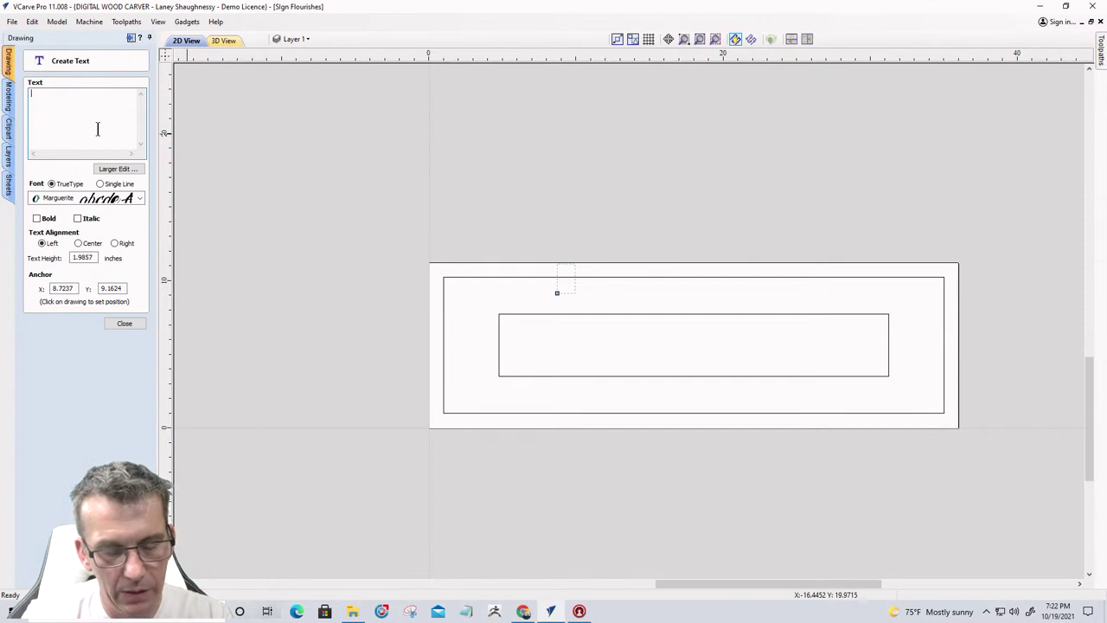
{"action": "type", "text": "Mer"}
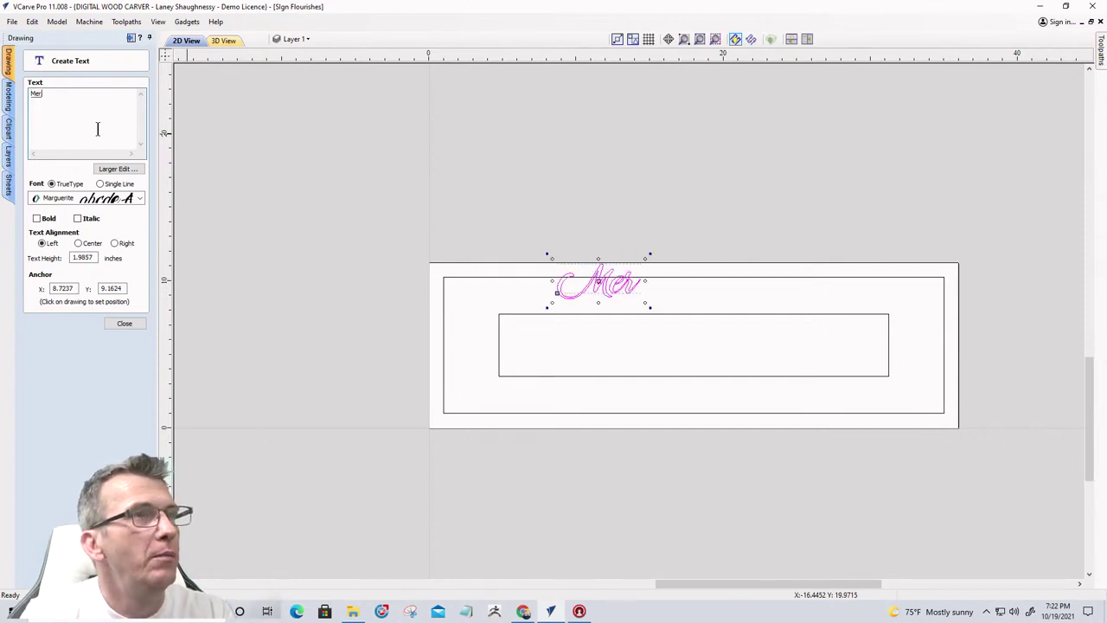
{"action": "type", "text": "tty"}
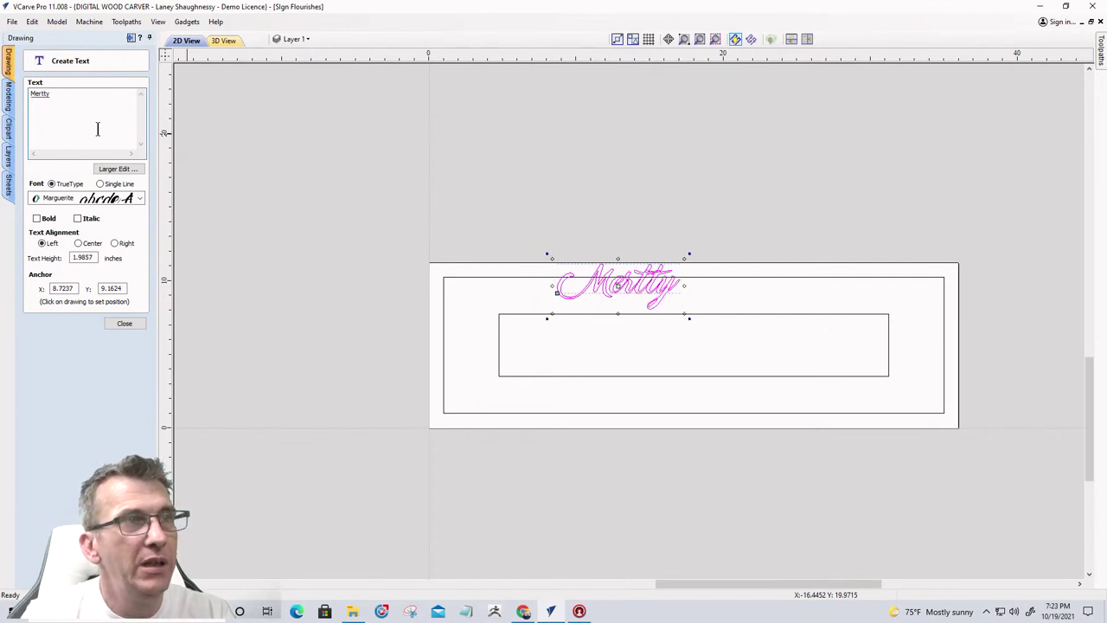
{"action": "key", "text": "BackSpace"}
{"action": "key", "text": "BackSpace"}
{"action": "key", "text": "BackSpace"}
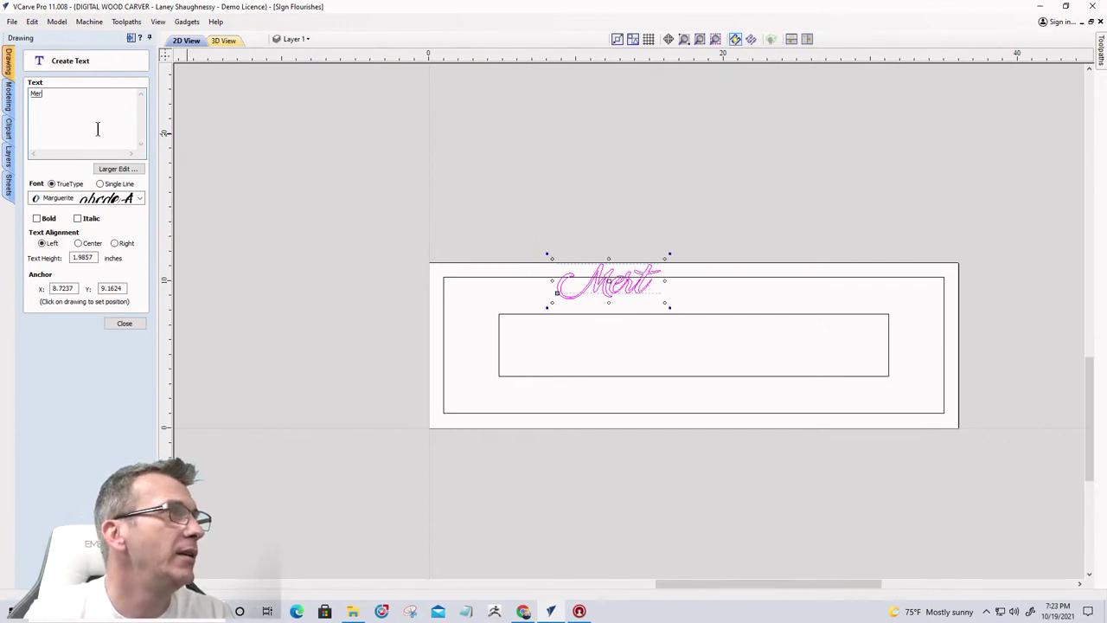
{"action": "type", "text": "ry"}
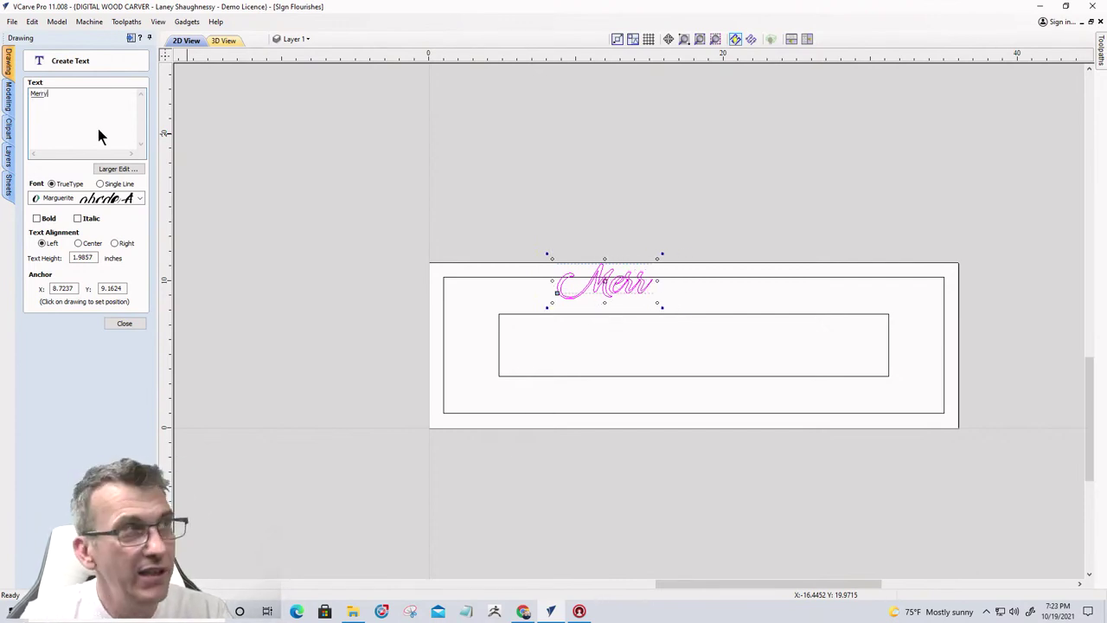
{"action": "type", "text": " Ch"}
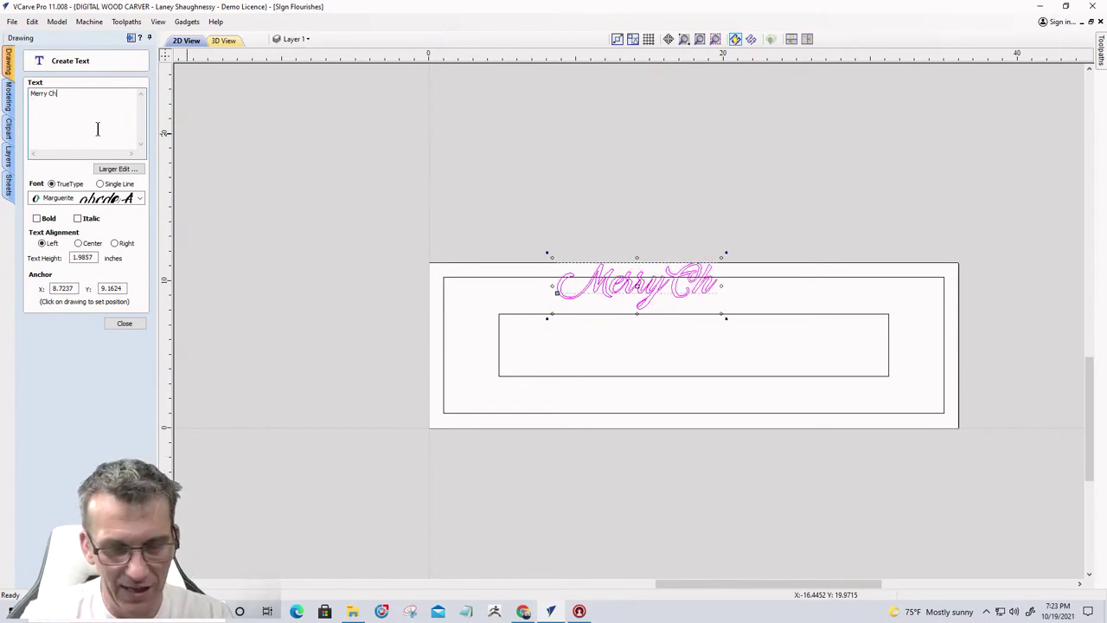
{"action": "type", "text": "ristmas"}
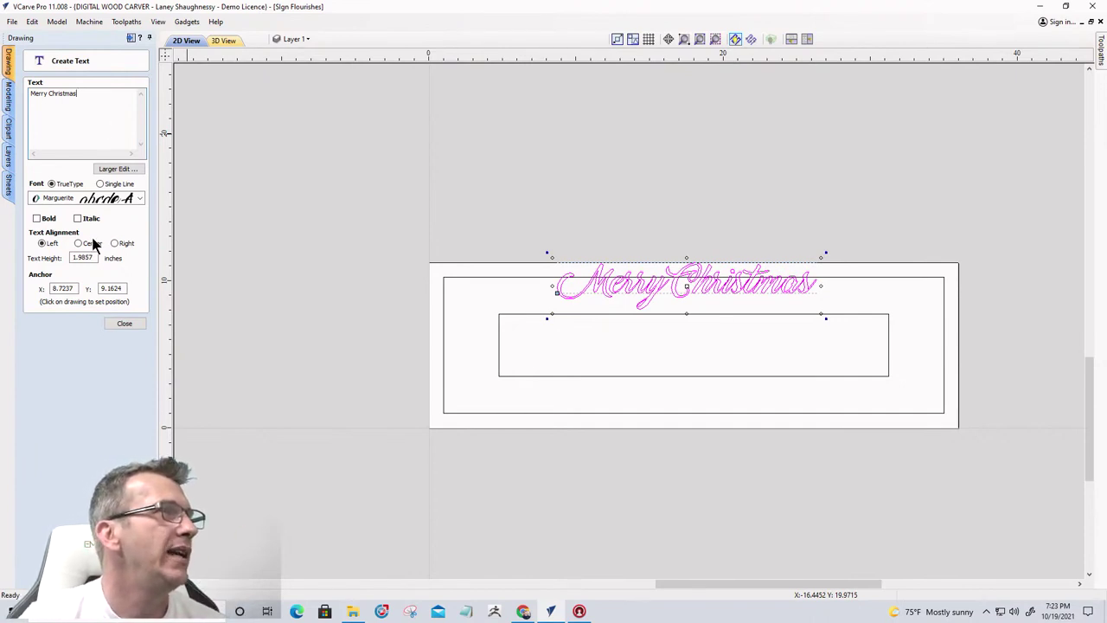
Set the Marguerite text height to 1.5 inches and commit it to the sign
{"action": "left_click_drag", "start_coordinate": [93, 254], "coordinate": [64, 256]}
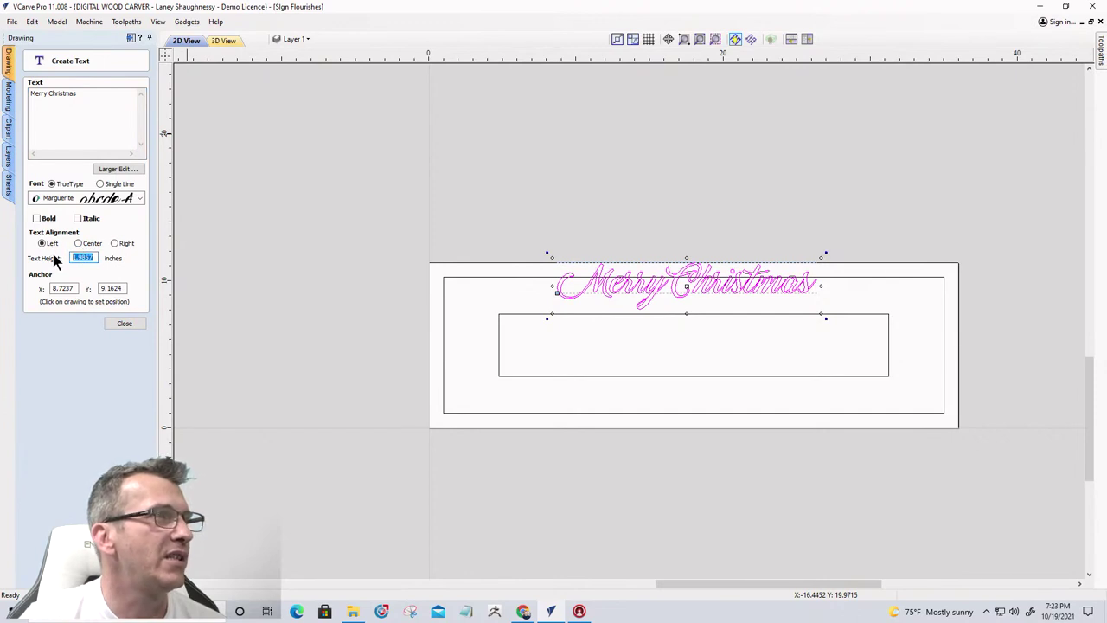
{"action": "type", "text": "1"}
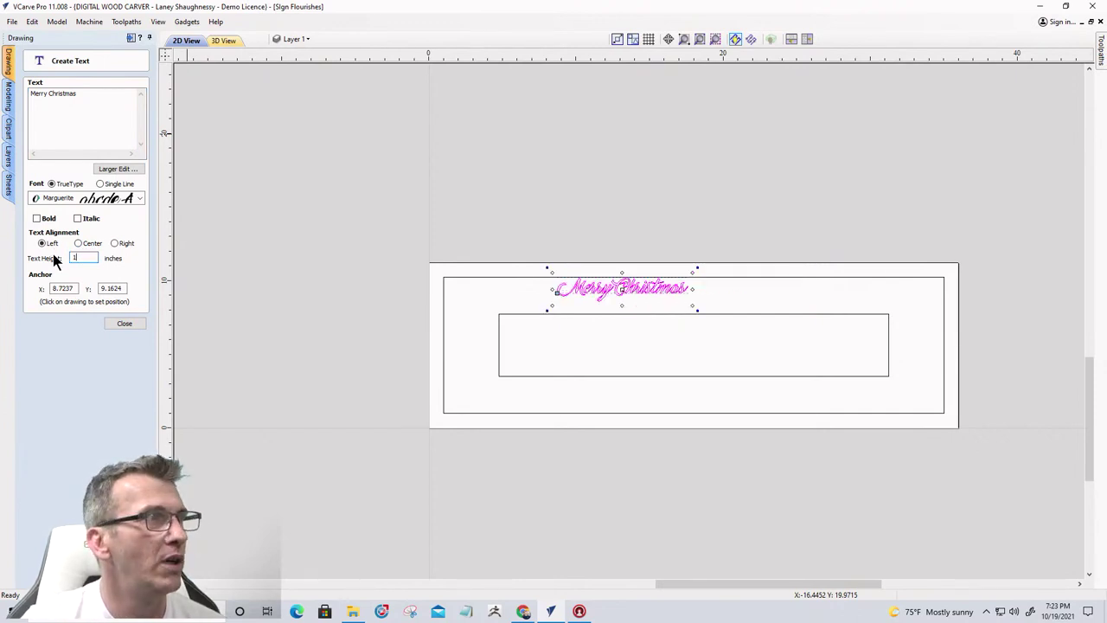
{"action": "type", "text": ".5"}
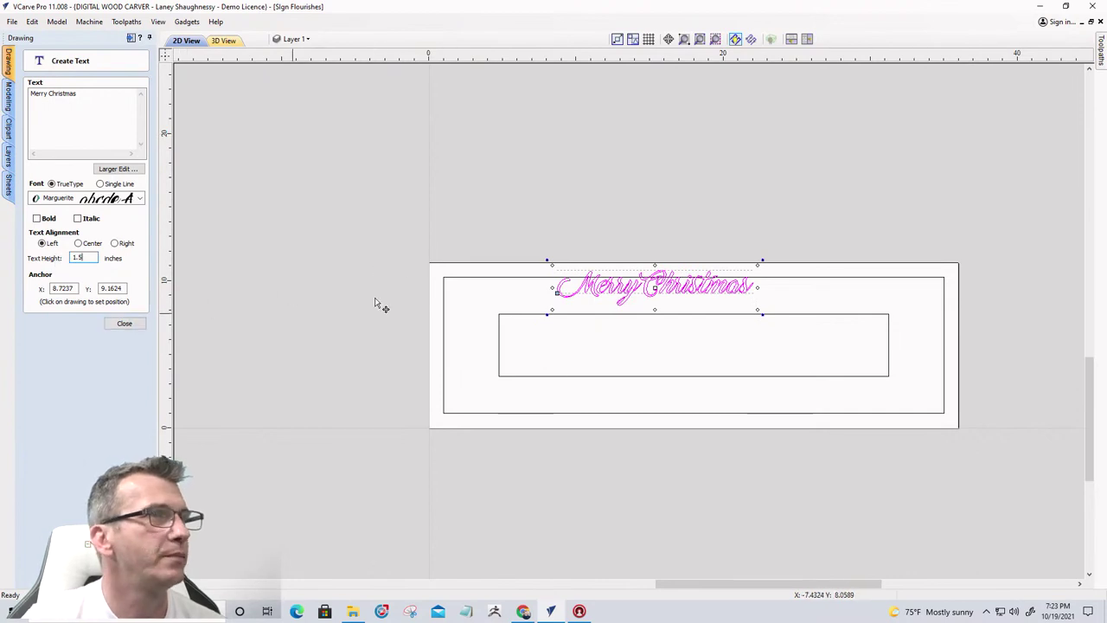
{"action": "left_click", "coordinate": [641, 298]}
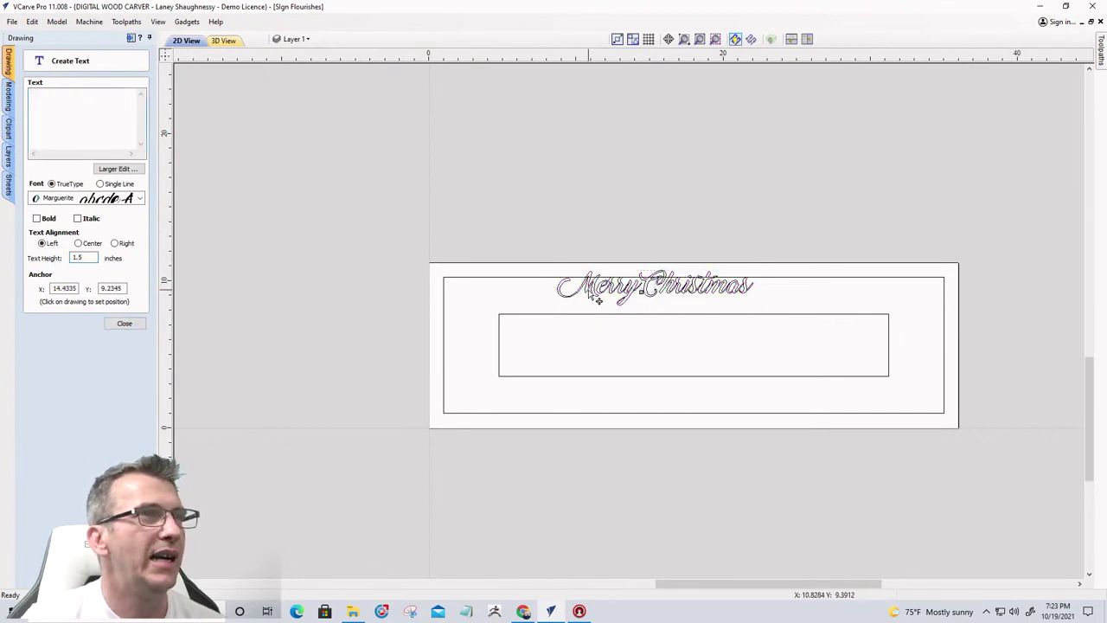
{"action": "key", "text": "Escape"}
Center the Merry Christmas text horizontally on the material
{"action": "left_click", "coordinate": [608, 299]}
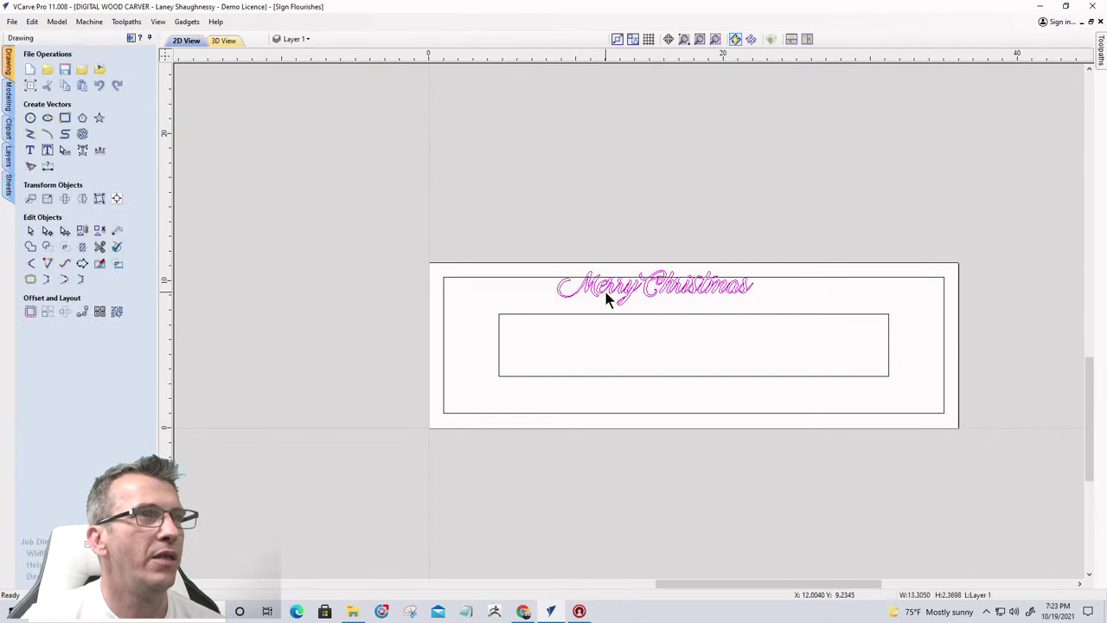
{"action": "scroll", "coordinate": [608, 298], "scroll_direction": "up", "scroll_amount": 5}
{"action": "scroll", "coordinate": [603, 288], "scroll_direction": "down", "scroll_amount": 3}
{"action": "scroll", "coordinate": [523, 261], "scroll_direction": "up", "scroll_amount": 1}
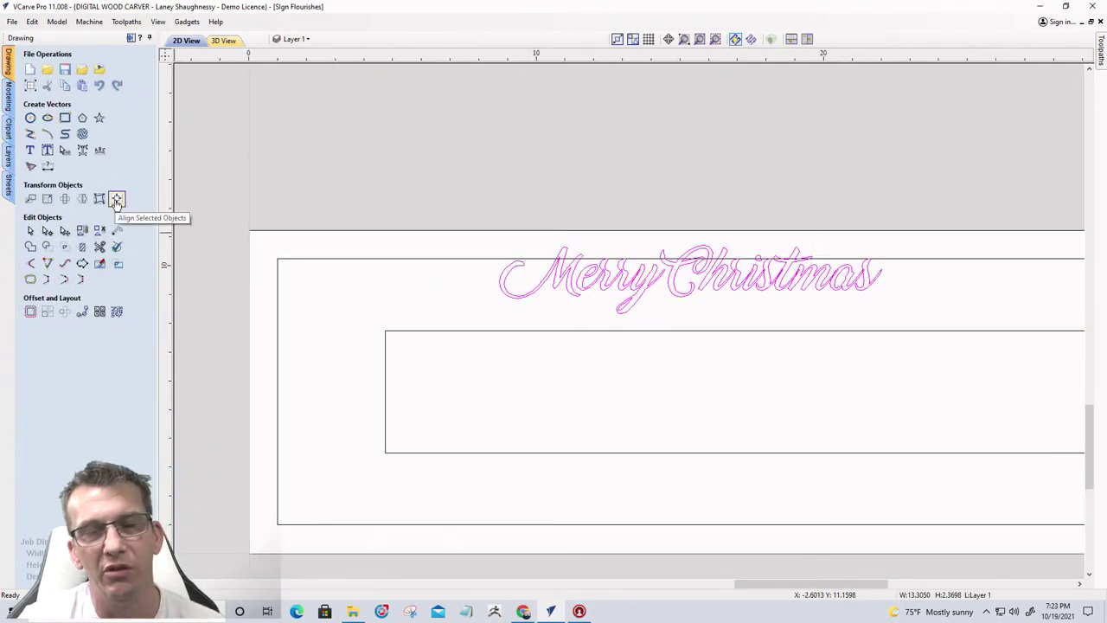
{"action": "left_click", "coordinate": [117, 200]}
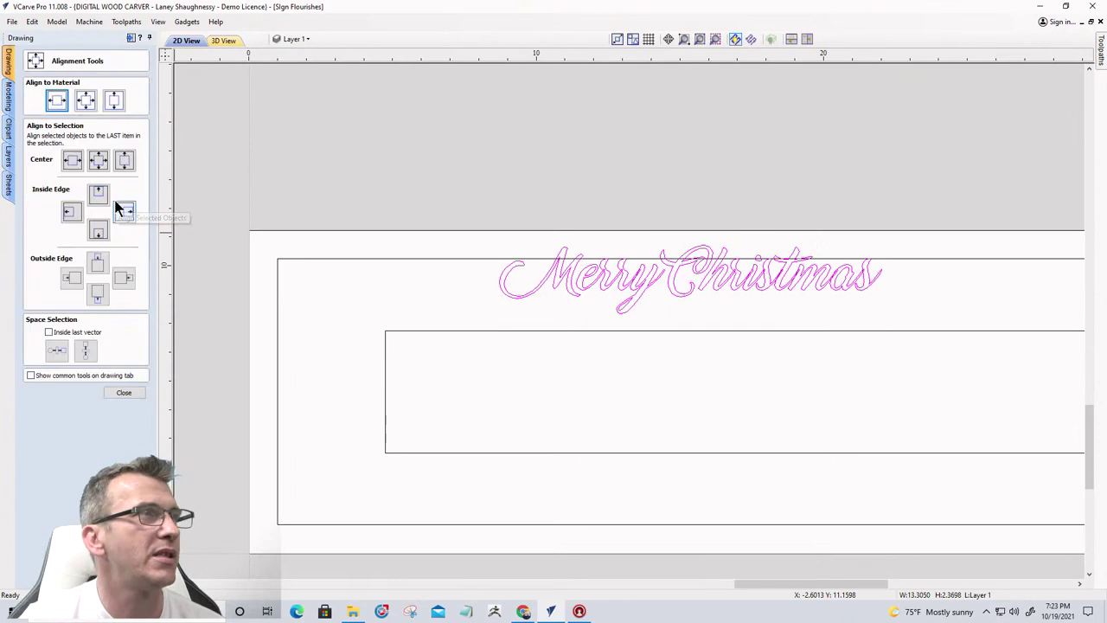
{"action": "left_click", "coordinate": [55, 100]}
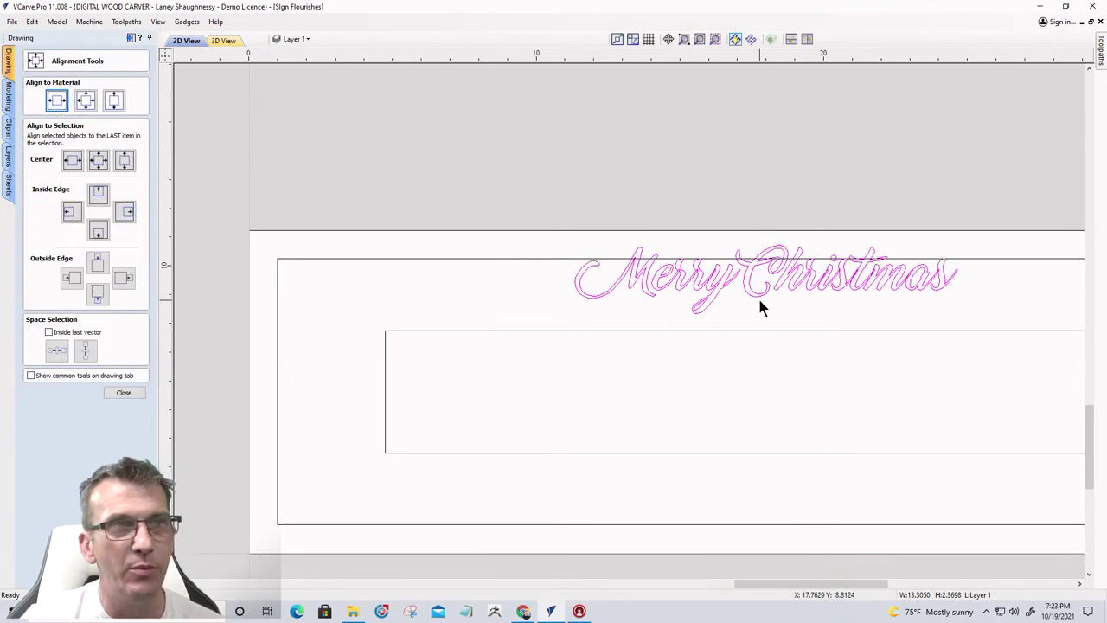
Nudge the Merry Christmas text down three steps toward the inner rectangle
{"action": "left_click", "coordinate": [709, 280]}
{"action": "key", "text": "Down"}
{"action": "key", "text": "Down"}
{"action": "key", "text": "Down"}
{"action": "key", "text": "Down"}
{"action": "key", "text": "Down"}
{"action": "key", "text": "Down"}
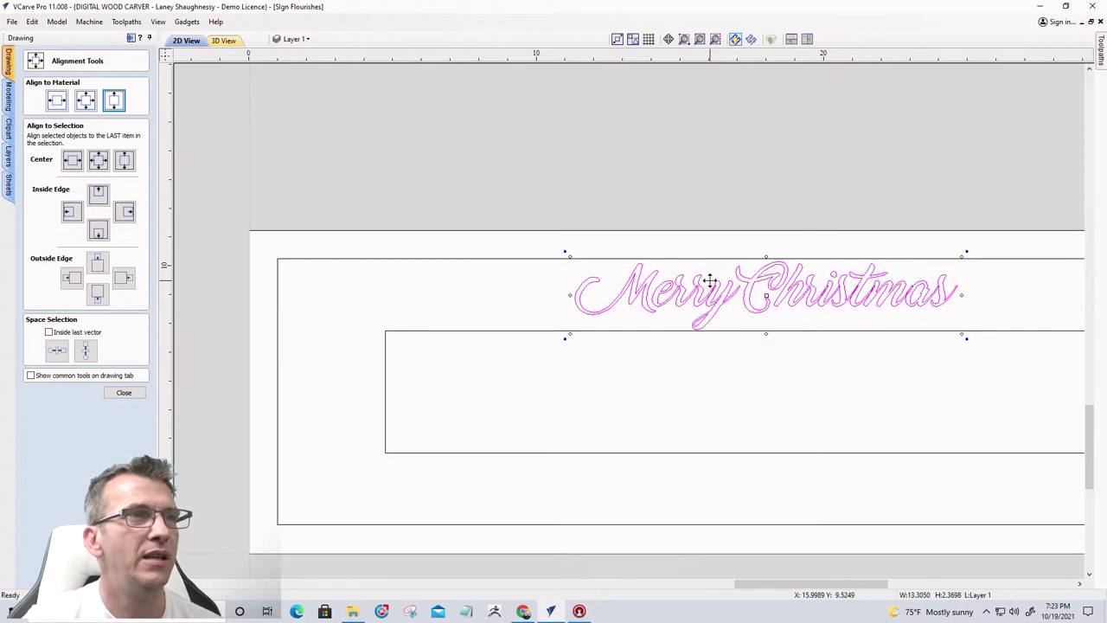
{"action": "key", "text": "Down"}
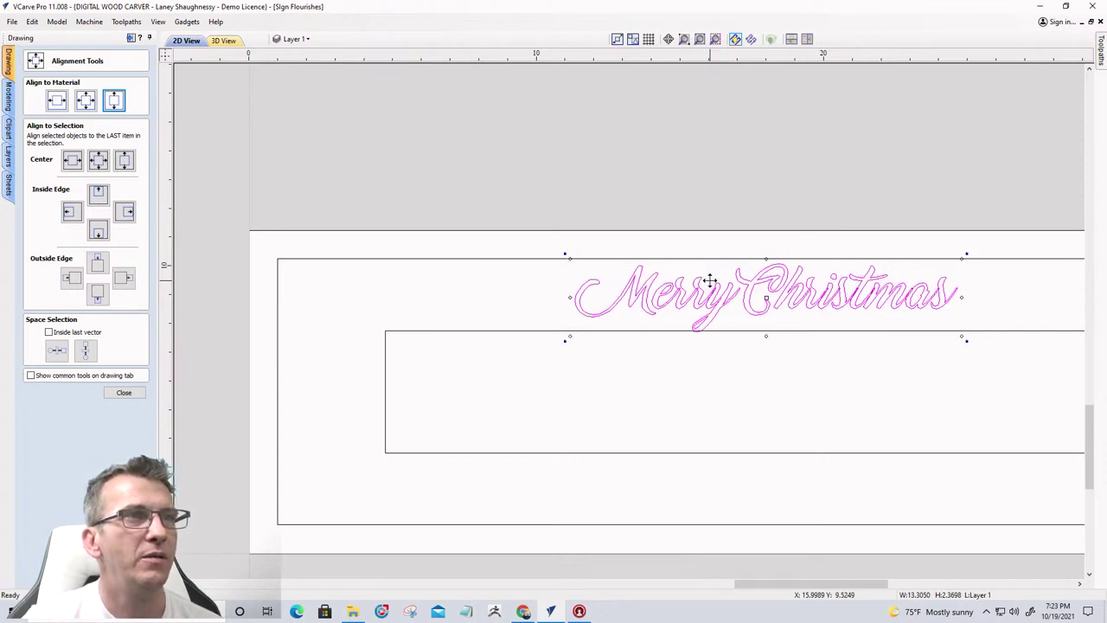
{"action": "key", "text": "Down"}
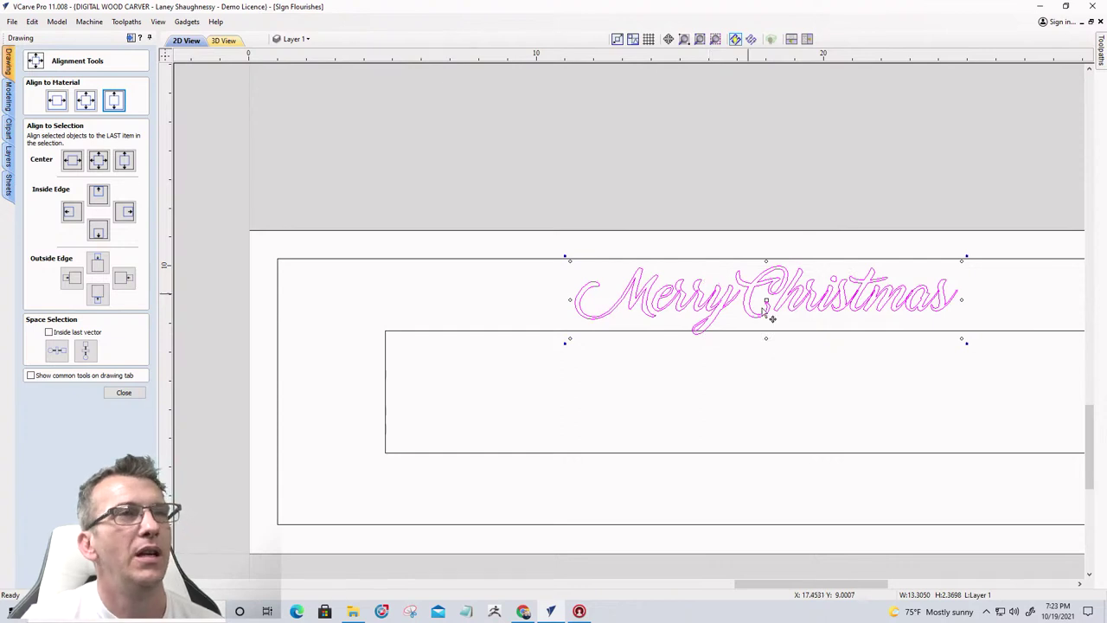
{"action": "left_click", "coordinate": [737, 337]}
{"action": "left_click", "coordinate": [737, 332]}
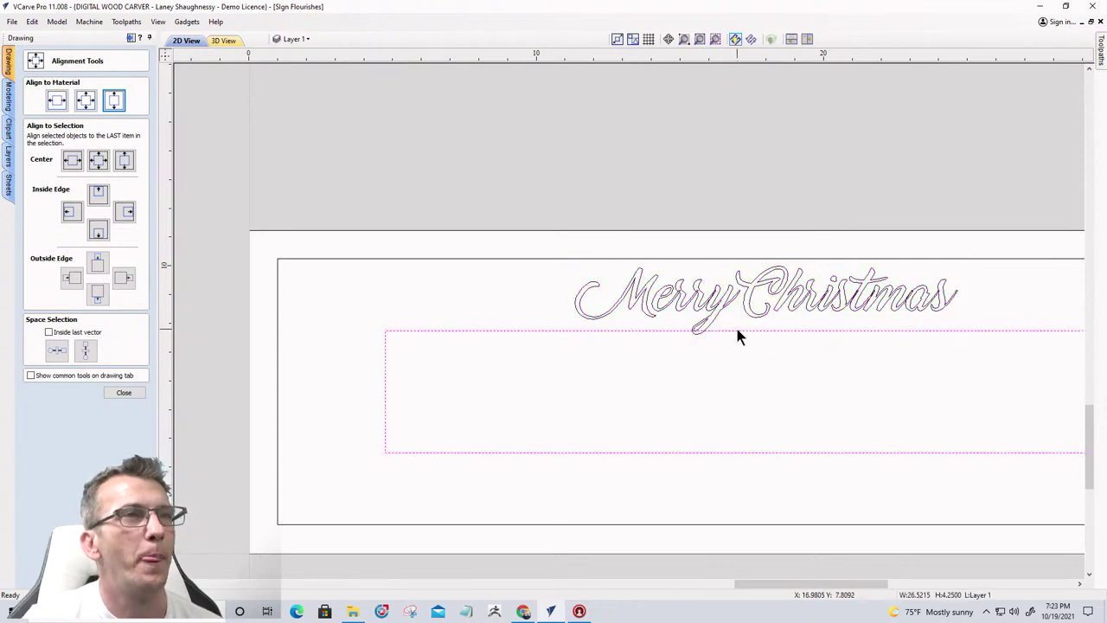
{"action": "scroll", "coordinate": [737, 335], "scroll_direction": "up", "scroll_amount": 2}
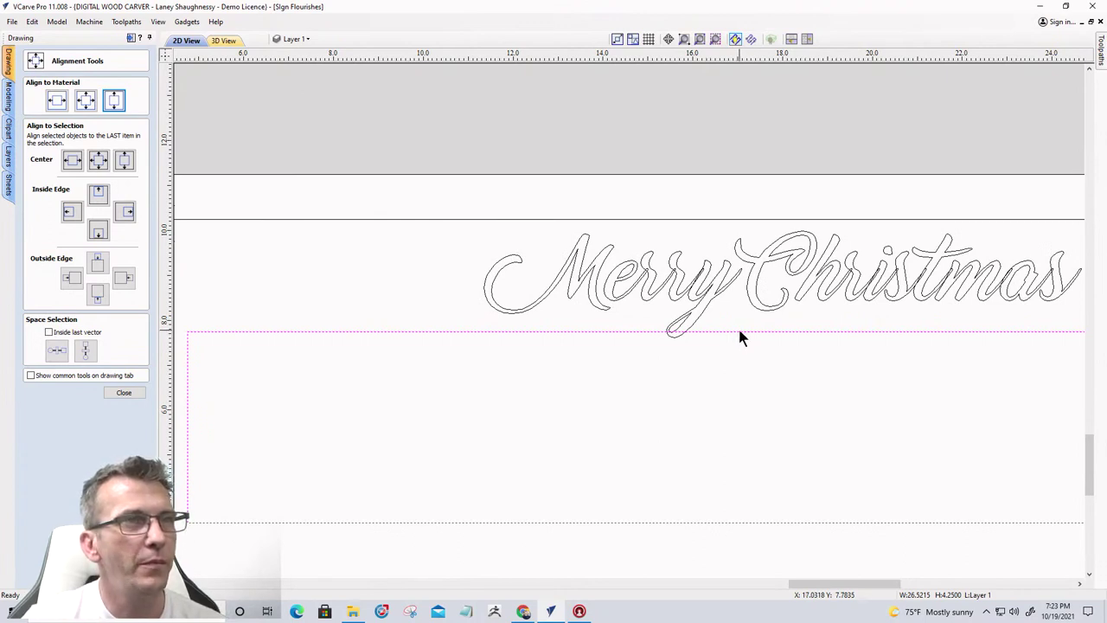
{"action": "scroll", "coordinate": [739, 331], "scroll_direction": "down", "scroll_amount": 2}
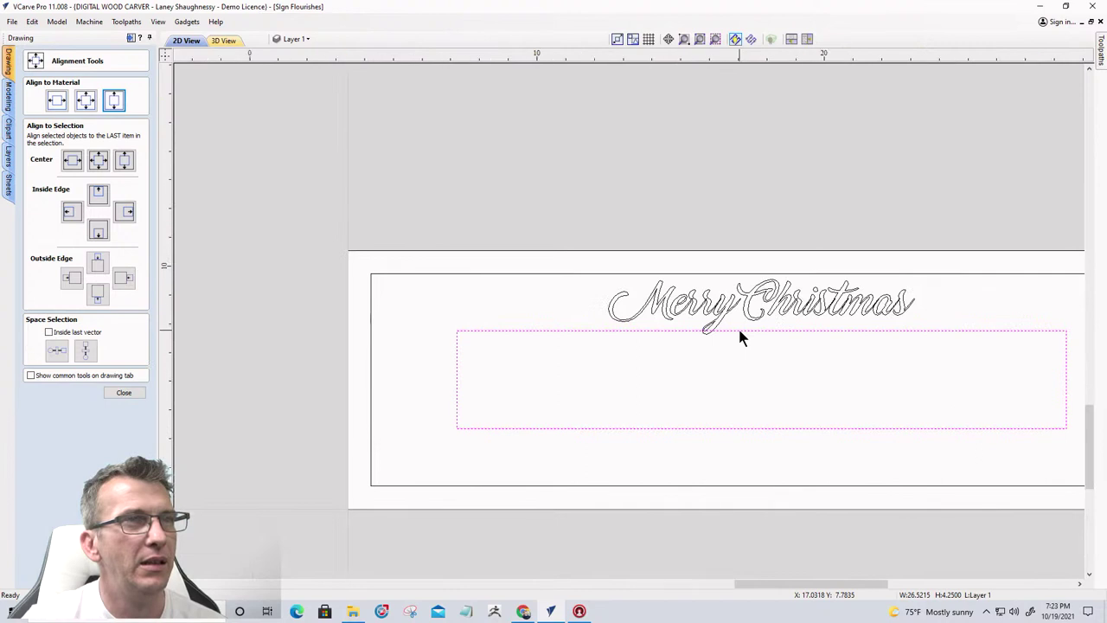
{"action": "scroll", "coordinate": [740, 332], "scroll_direction": "up", "scroll_amount": 2}
{"action": "scroll", "coordinate": [737, 326], "scroll_direction": "down", "scroll_amount": 2}
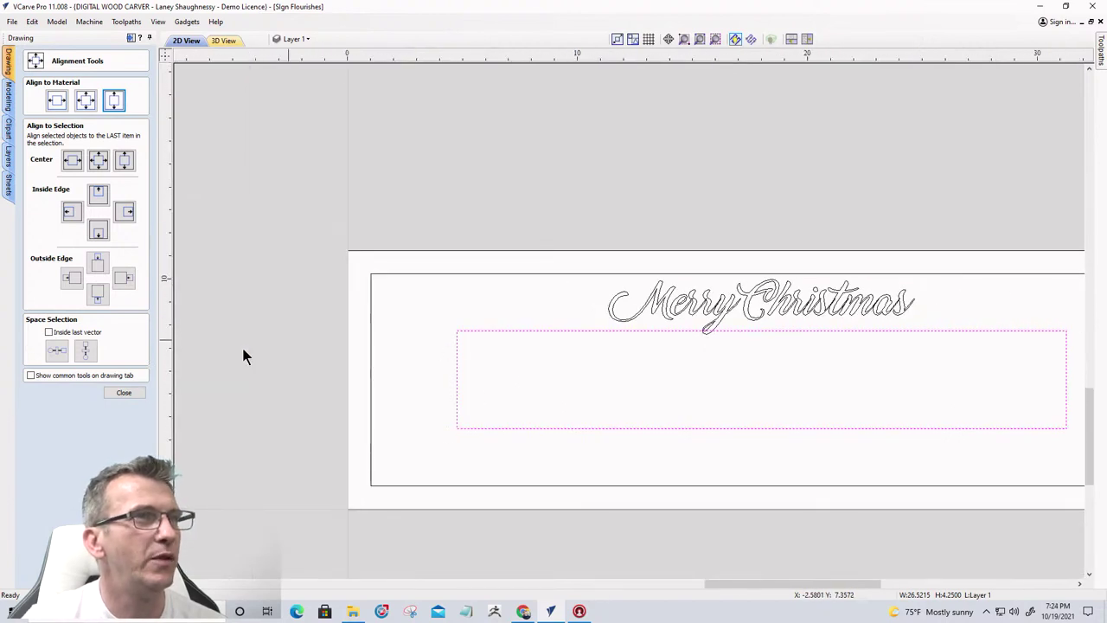
Create a new text object below the inner rectangle reading 'From our Family to Yours'
{"action": "left_click", "coordinate": [115, 394]}
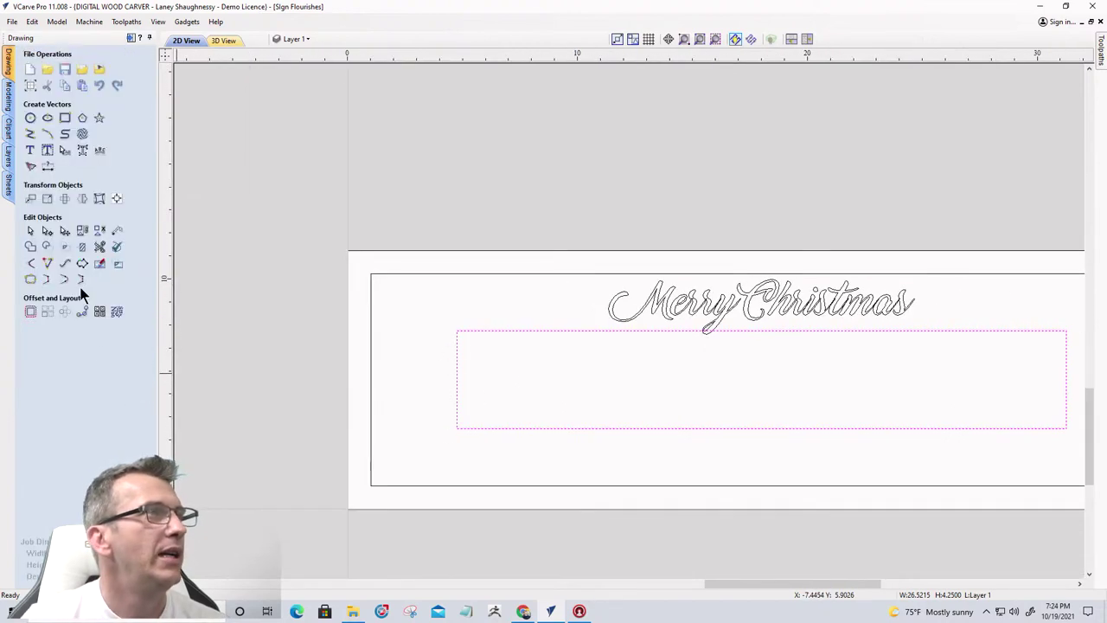
{"action": "left_click", "coordinate": [31, 151]}
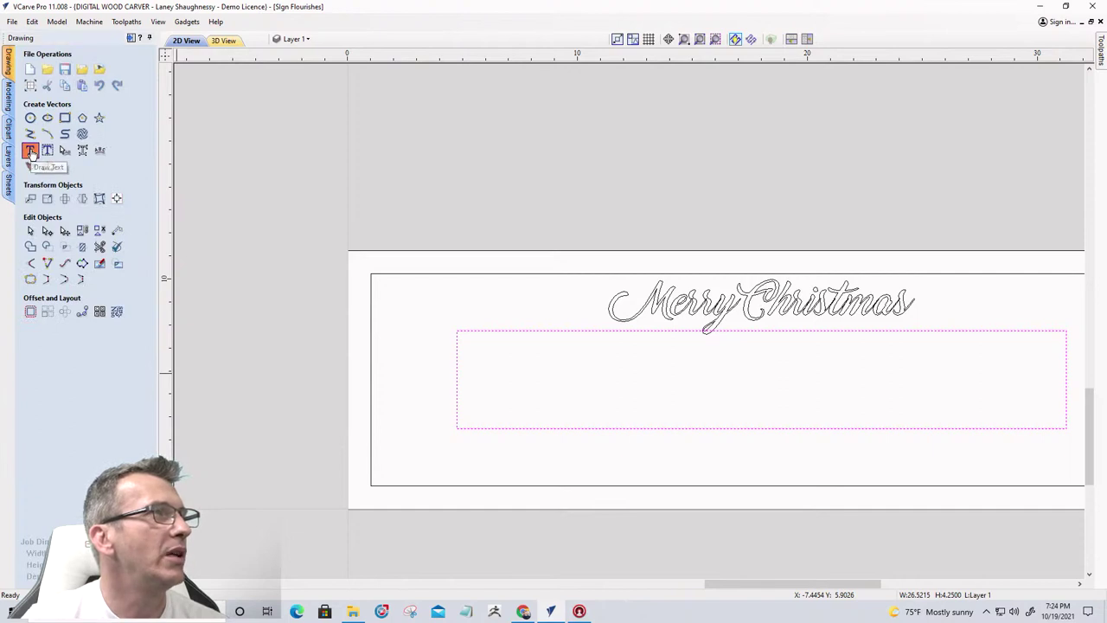
{"action": "left_click", "coordinate": [546, 462]}
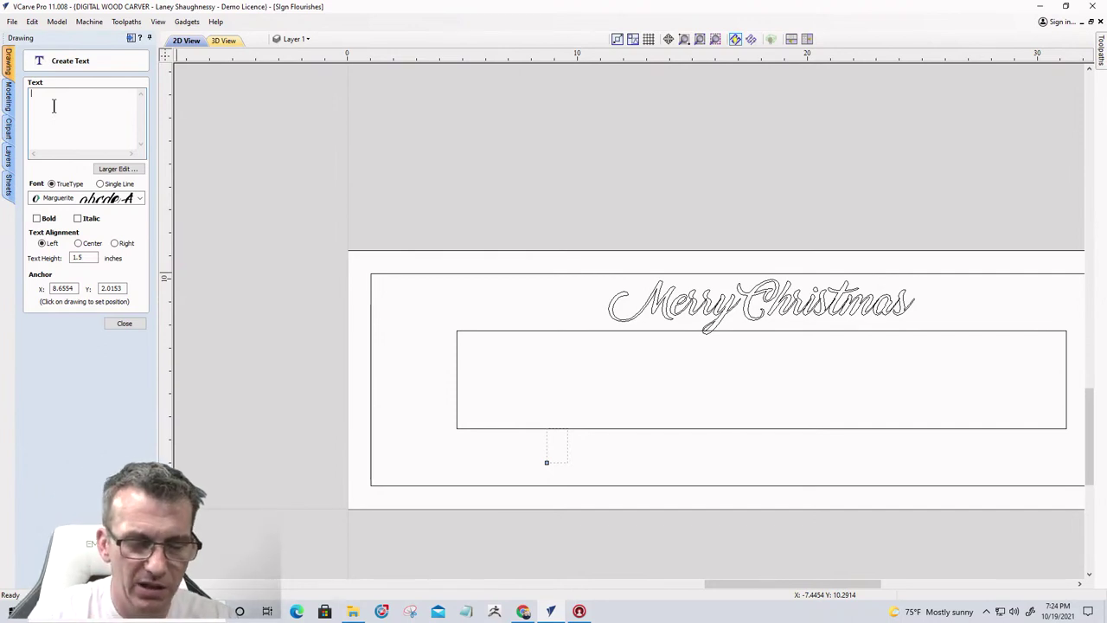
{"action": "type", "text": "To"}
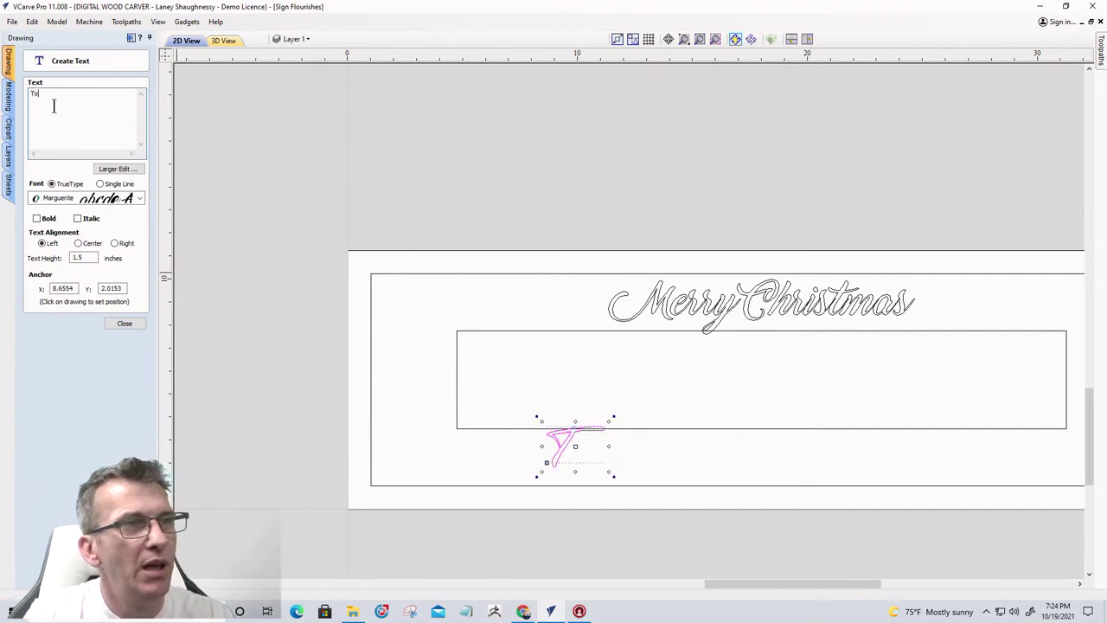
{"action": "type", "text": " All"}
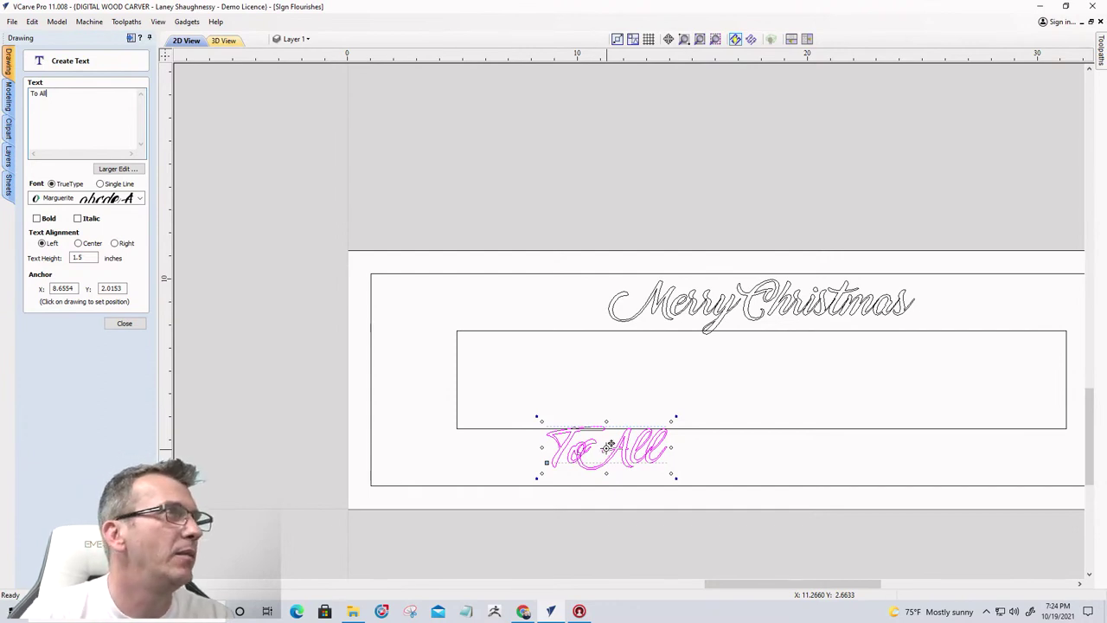
{"action": "key", "text": "BackSpace"}
{"action": "key", "text": "BackSpace"}
{"action": "key", "text": "BackSpace"}
{"action": "key", "text": "BackSpace"}
{"action": "key", "text": "BackSpace"}
{"action": "key", "text": "BackSpace"}
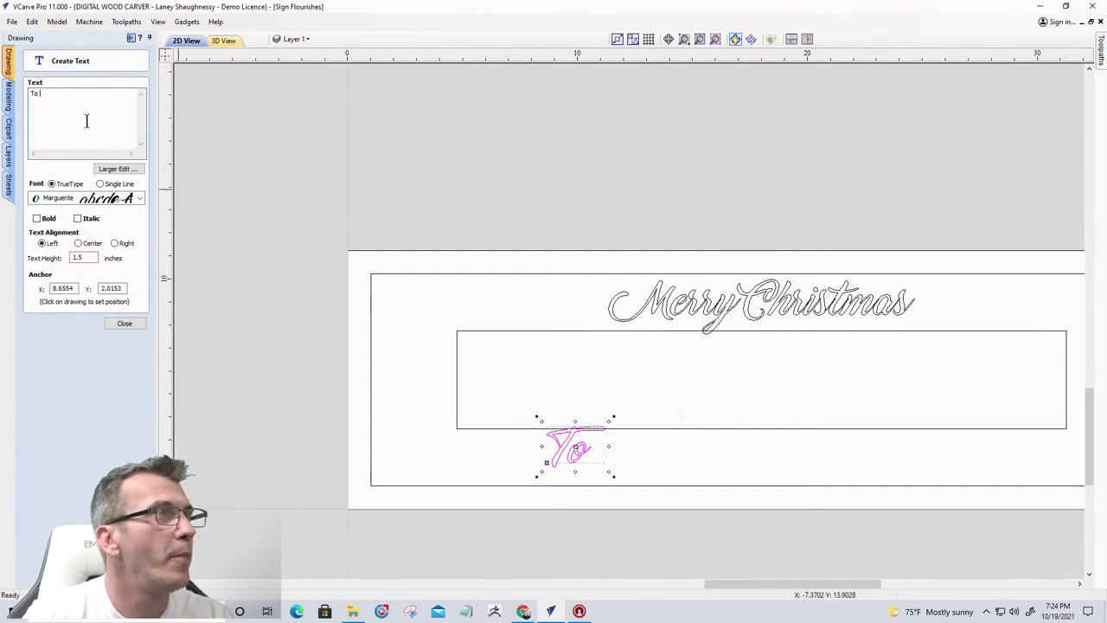
{"action": "type", "text": "Fr"}
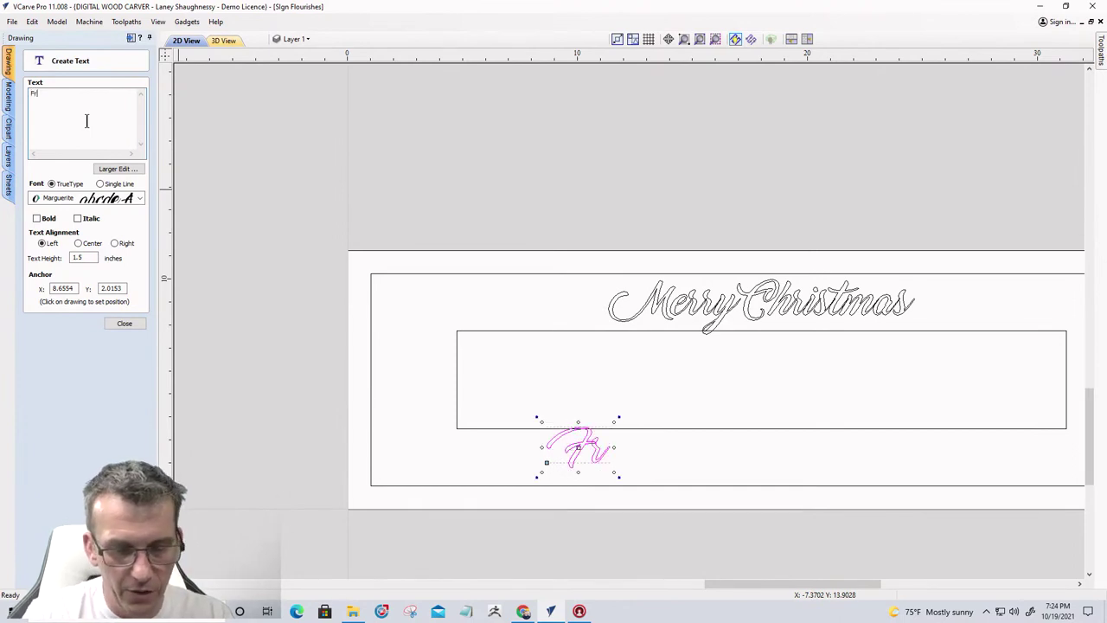
{"action": "type", "text": "om ou"}
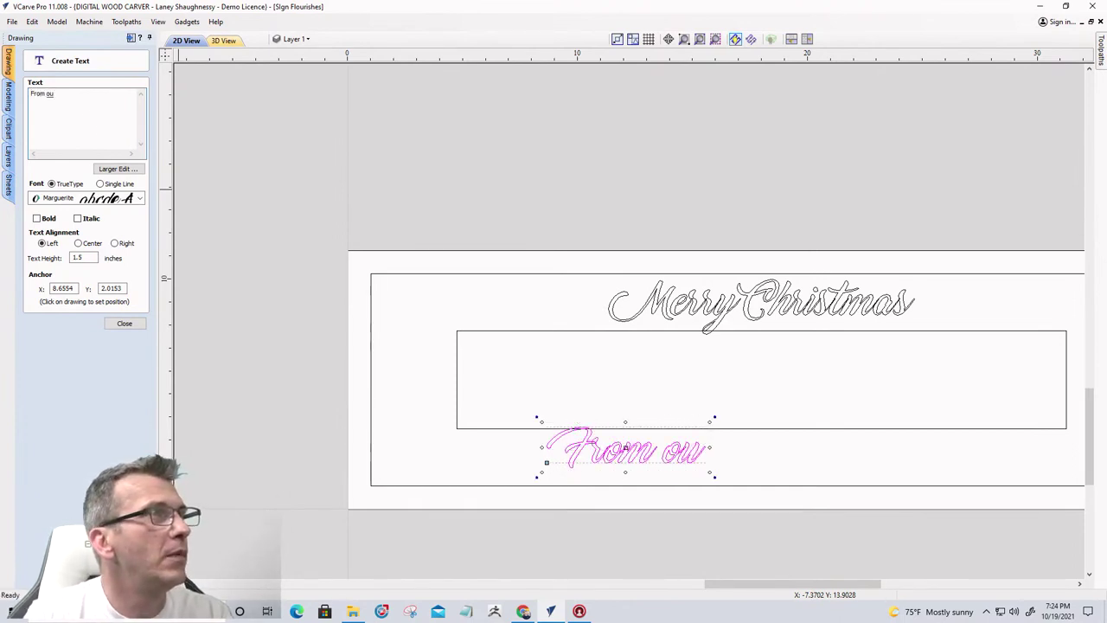
{"action": "type", "text": "r"}
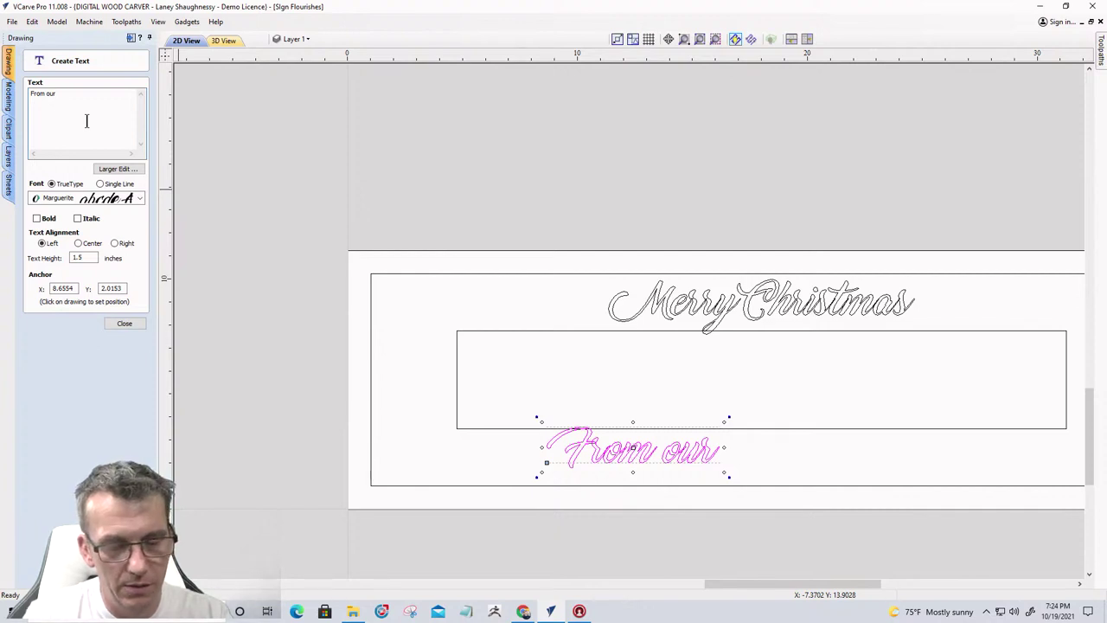
{"action": "type", "text": " Family to"}
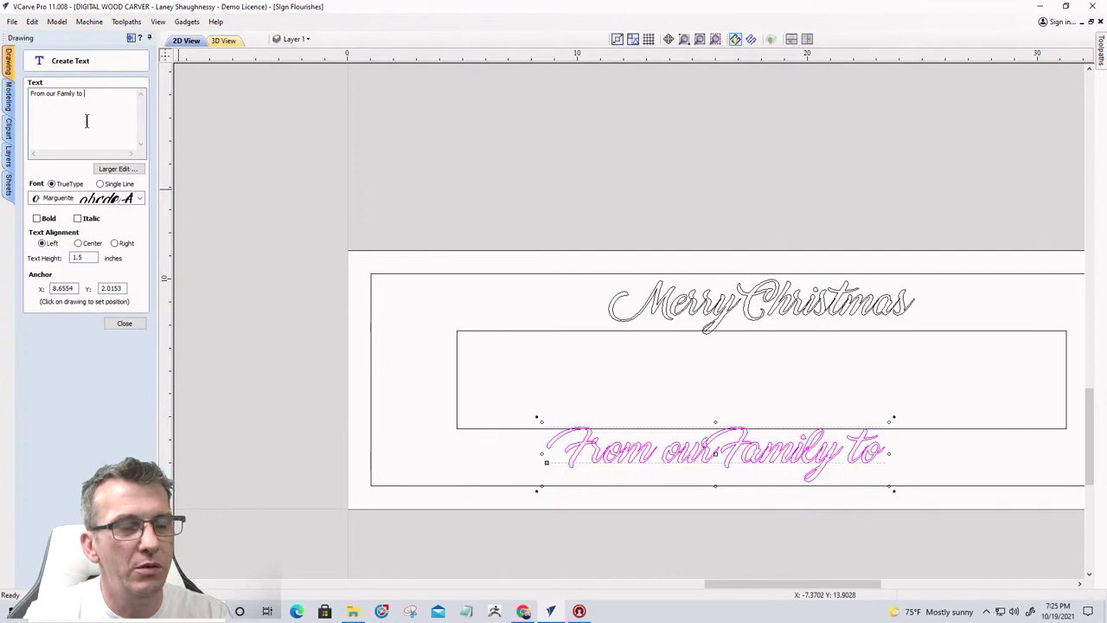
{"action": "type", "text": " Yours"}
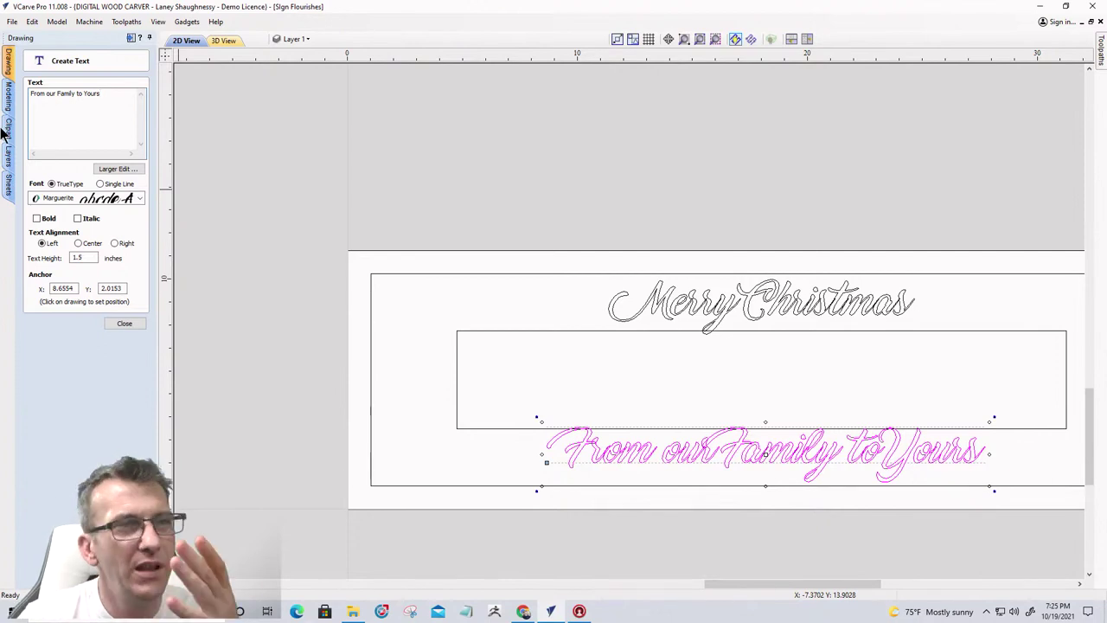
Center the 'From our Family to Yours' text horizontally on the material
{"action": "left_click", "coordinate": [125, 324]}
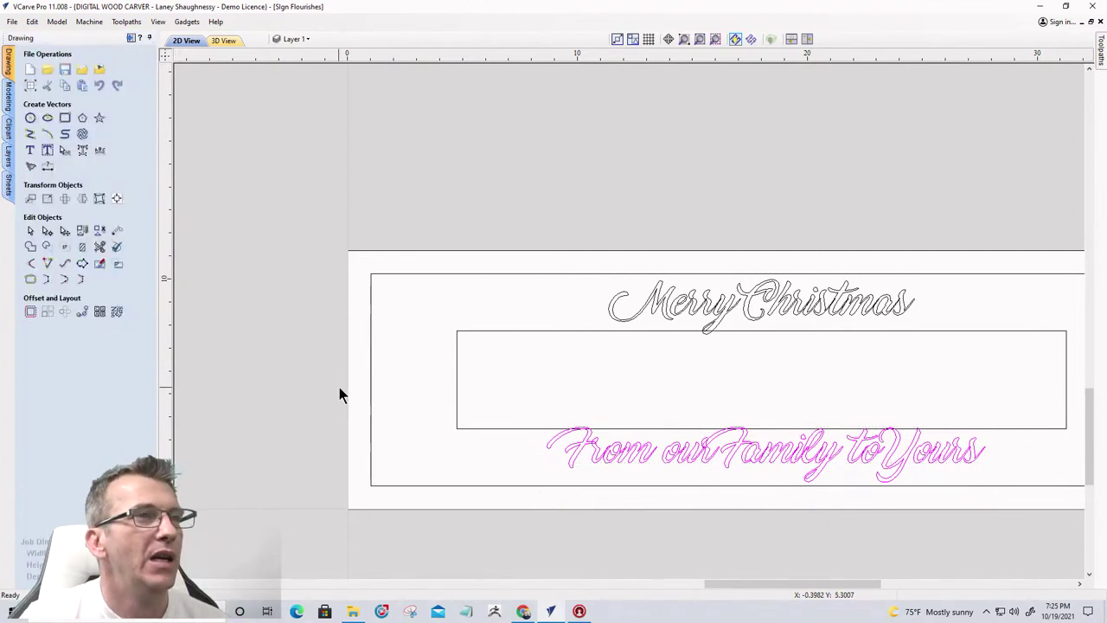
{"action": "left_click", "coordinate": [619, 457]}
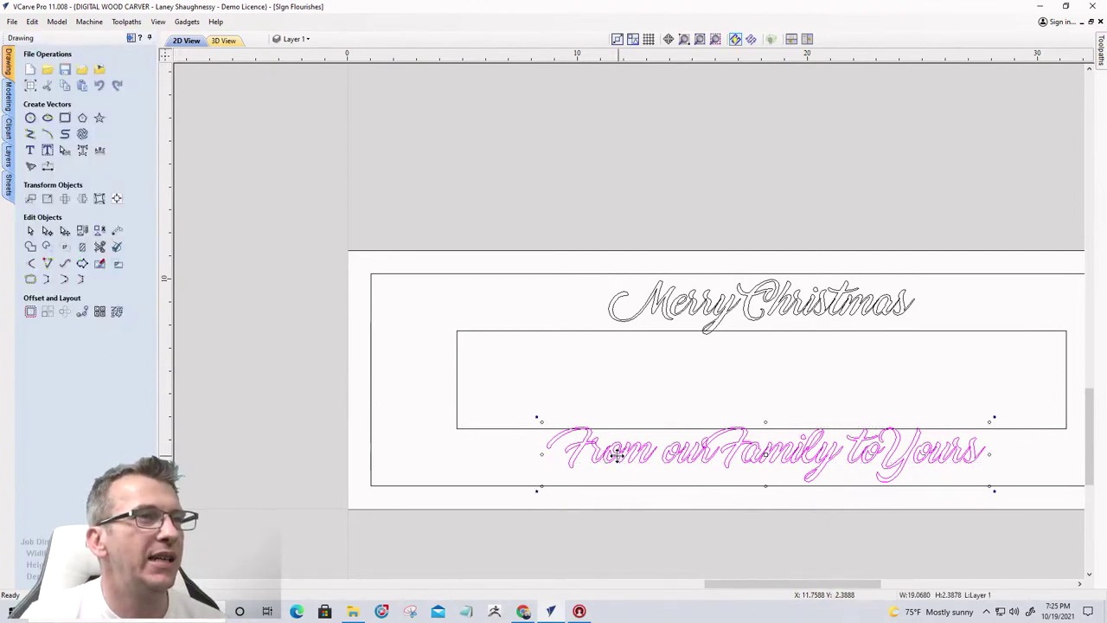
{"action": "left_click", "coordinate": [115, 198]}
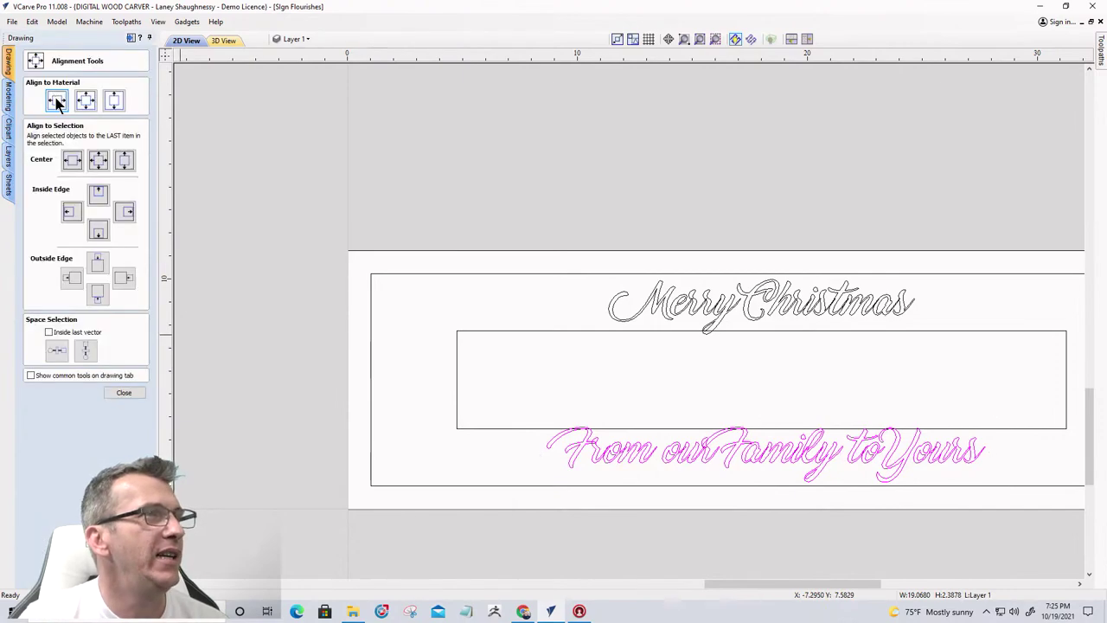
{"action": "left_click", "coordinate": [56, 101]}
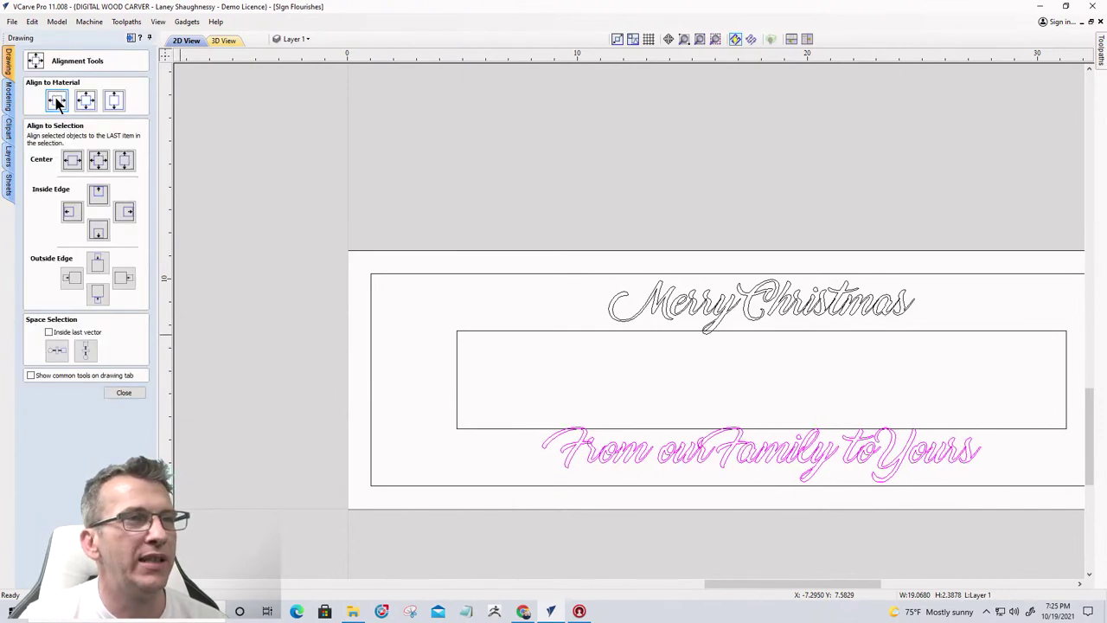
{"action": "left_click", "coordinate": [128, 392]}
Nudge the bottom text line down one step
{"action": "scroll", "coordinate": [766, 459], "scroll_direction": "up", "scroll_amount": 3}
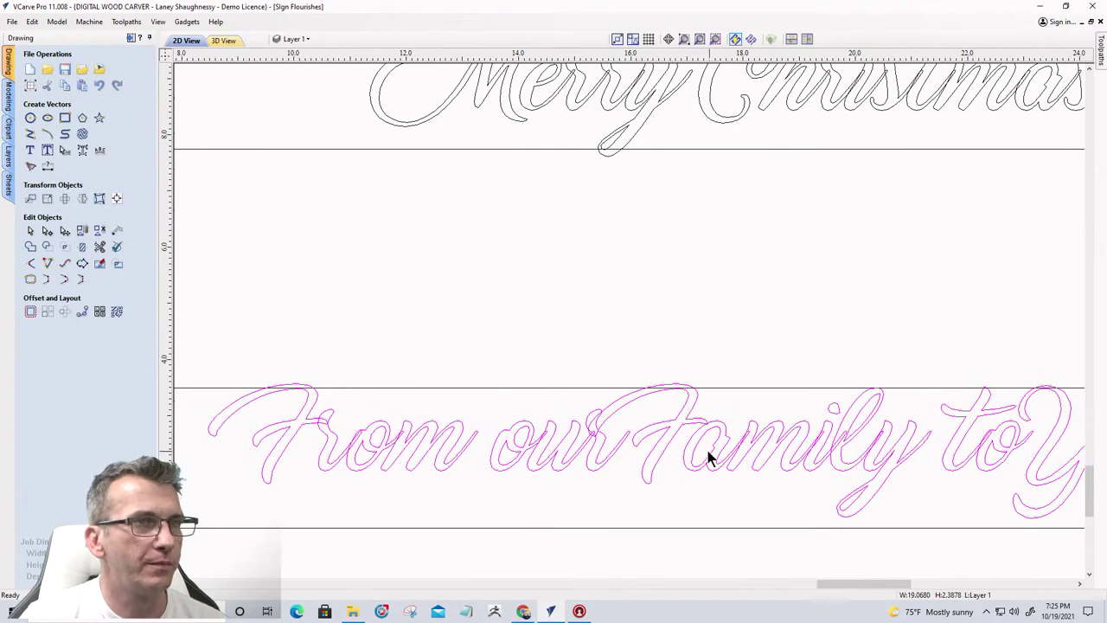
{"action": "scroll", "coordinate": [709, 457], "scroll_direction": "down", "scroll_amount": 3}
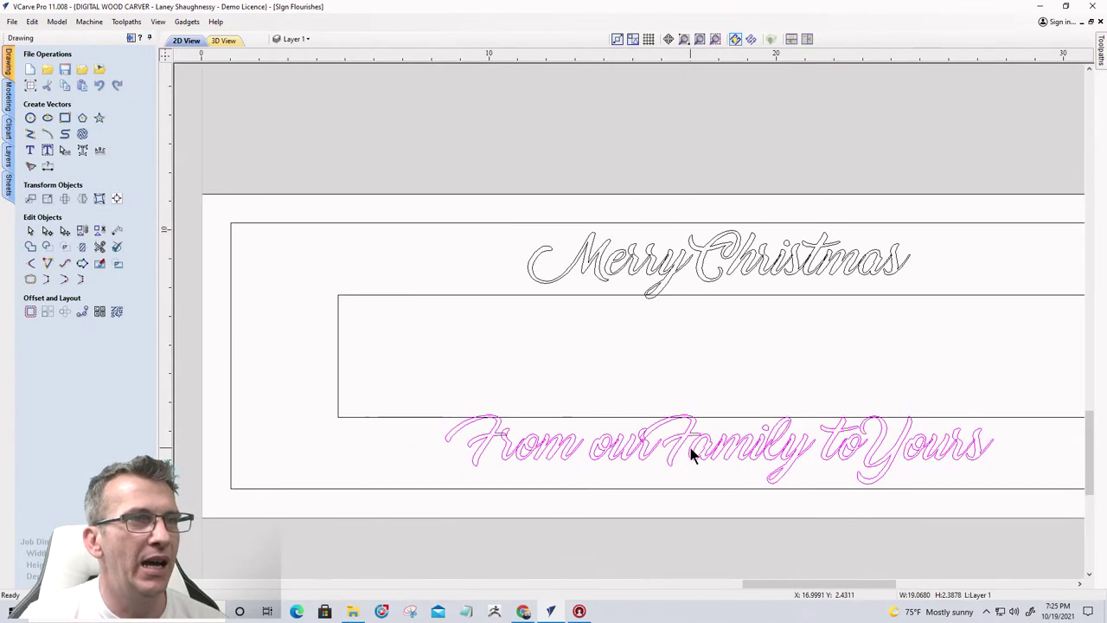
{"action": "left_click", "coordinate": [692, 454]}
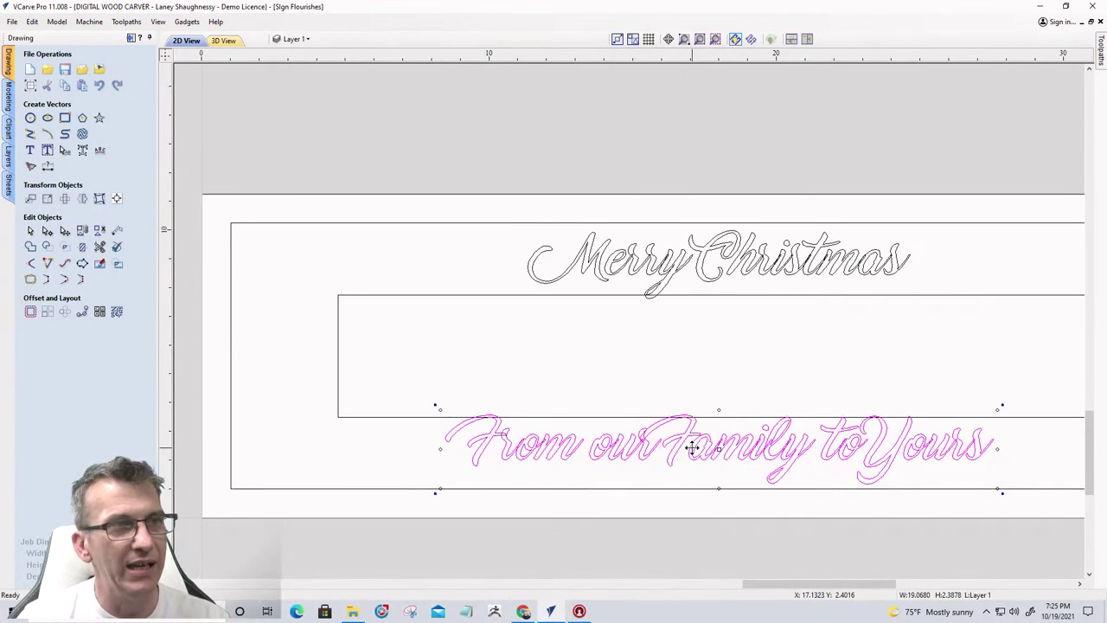
{"action": "key", "text": "Down"}
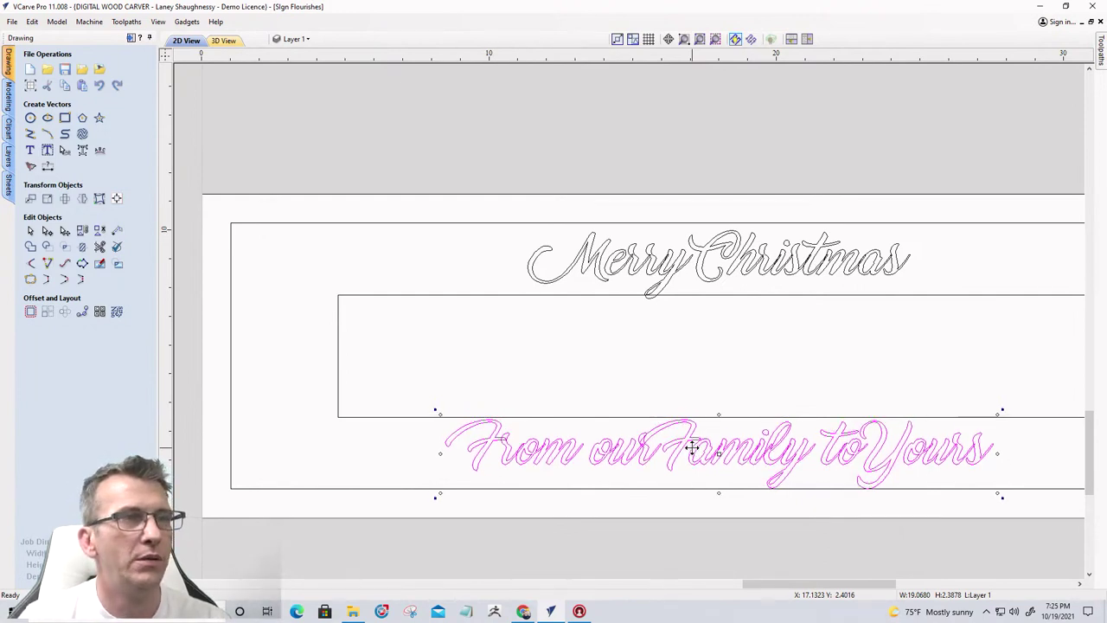
{"action": "left_click", "coordinate": [314, 415]}
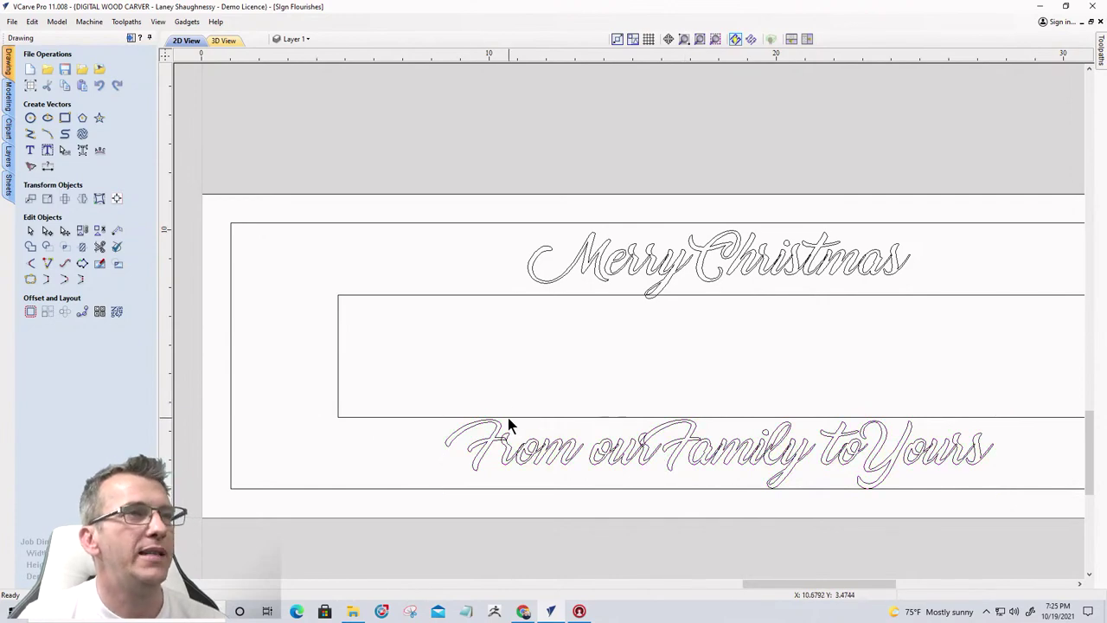
{"action": "left_click", "coordinate": [519, 416]}
{"action": "scroll", "coordinate": [626, 354], "scroll_direction": "up", "scroll_amount": 1}
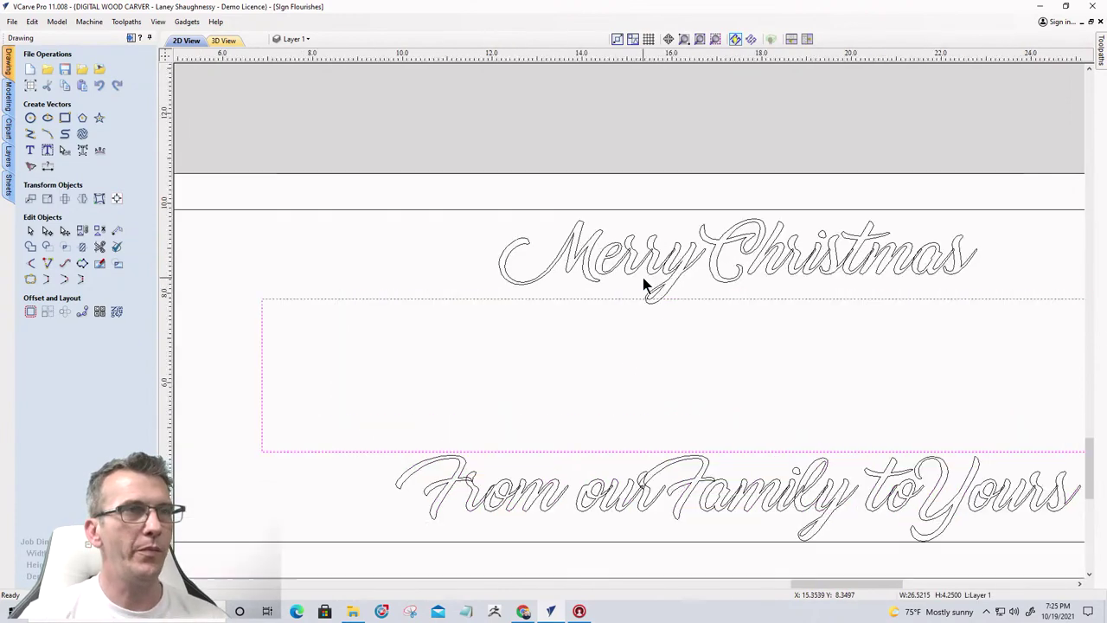
{"action": "scroll", "coordinate": [643, 284], "scroll_direction": "up", "scroll_amount": 2}
{"action": "scroll", "coordinate": [643, 284], "scroll_direction": "down", "scroll_amount": 3}
{"action": "scroll", "coordinate": [658, 343], "scroll_direction": "up", "scroll_amount": 3}
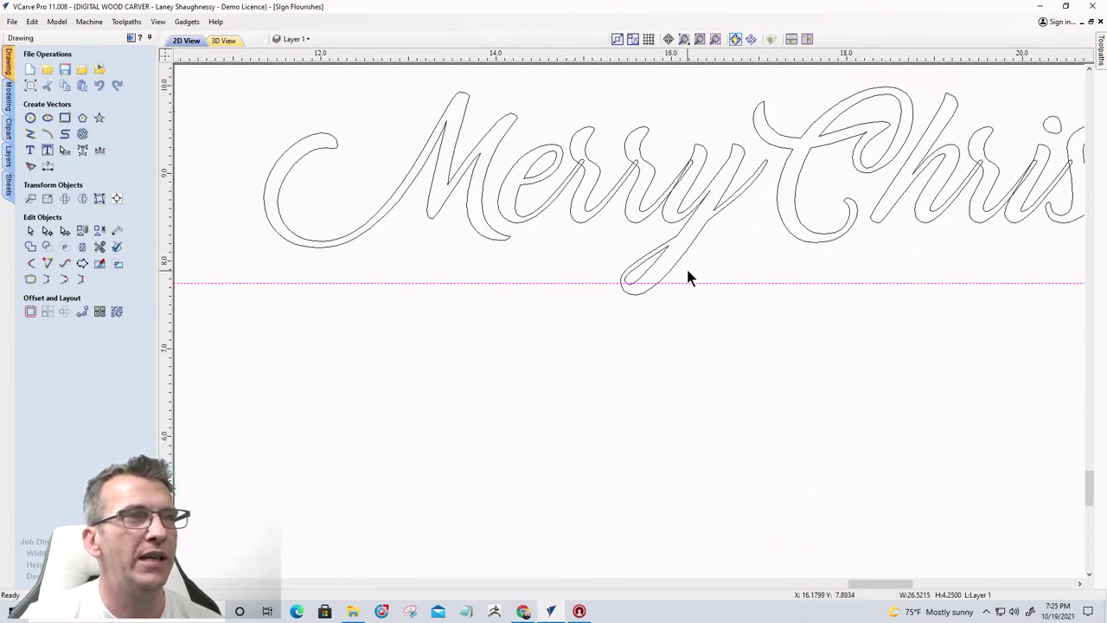
{"action": "scroll", "coordinate": [637, 283], "scroll_direction": "up", "scroll_amount": 3}
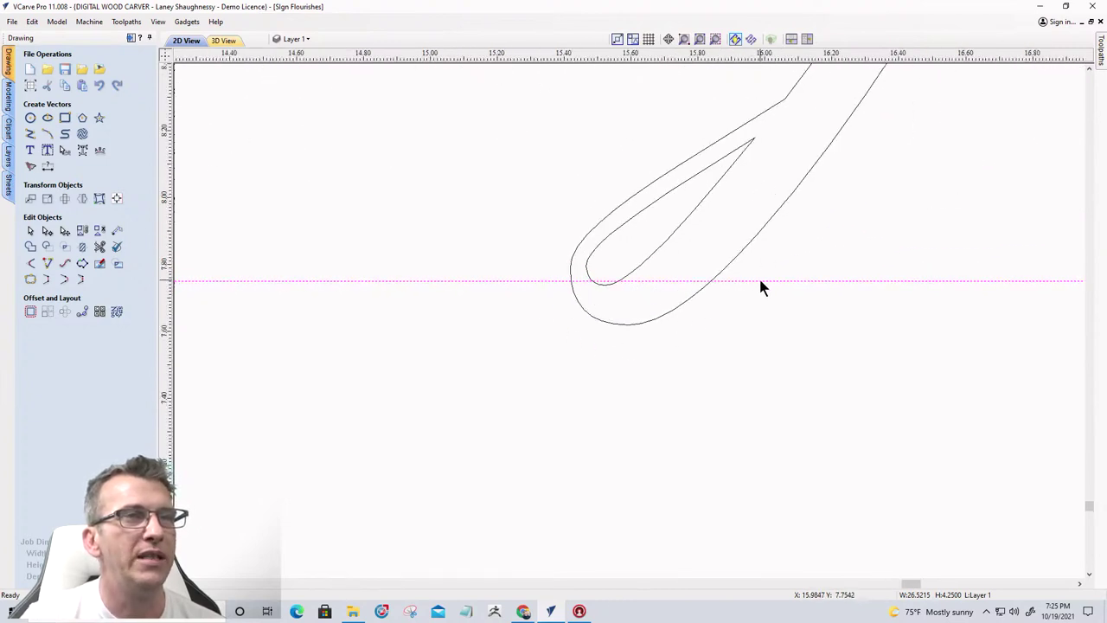
{"action": "scroll", "coordinate": [760, 281], "scroll_direction": "down", "scroll_amount": 5}
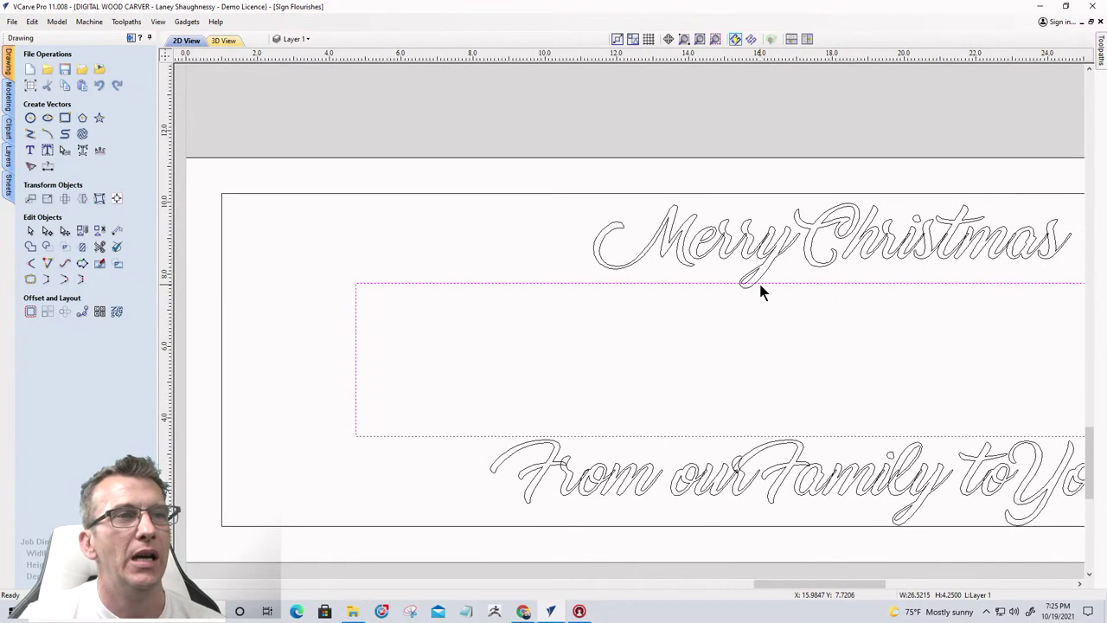
{"action": "scroll", "coordinate": [758, 282], "scroll_direction": "down", "scroll_amount": 2}
{"action": "scroll", "coordinate": [903, 450], "scroll_direction": "up", "scroll_amount": 2}
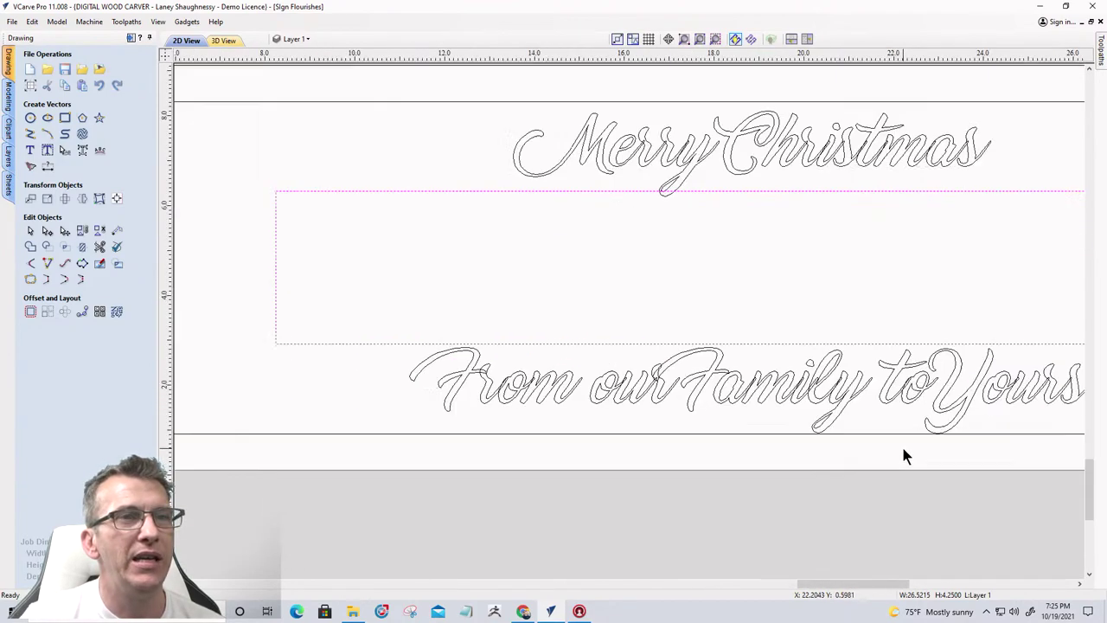
{"action": "scroll", "coordinate": [902, 453], "scroll_direction": "up", "scroll_amount": 2}
{"action": "scroll", "coordinate": [999, 400], "scroll_direction": "down", "scroll_amount": 2}
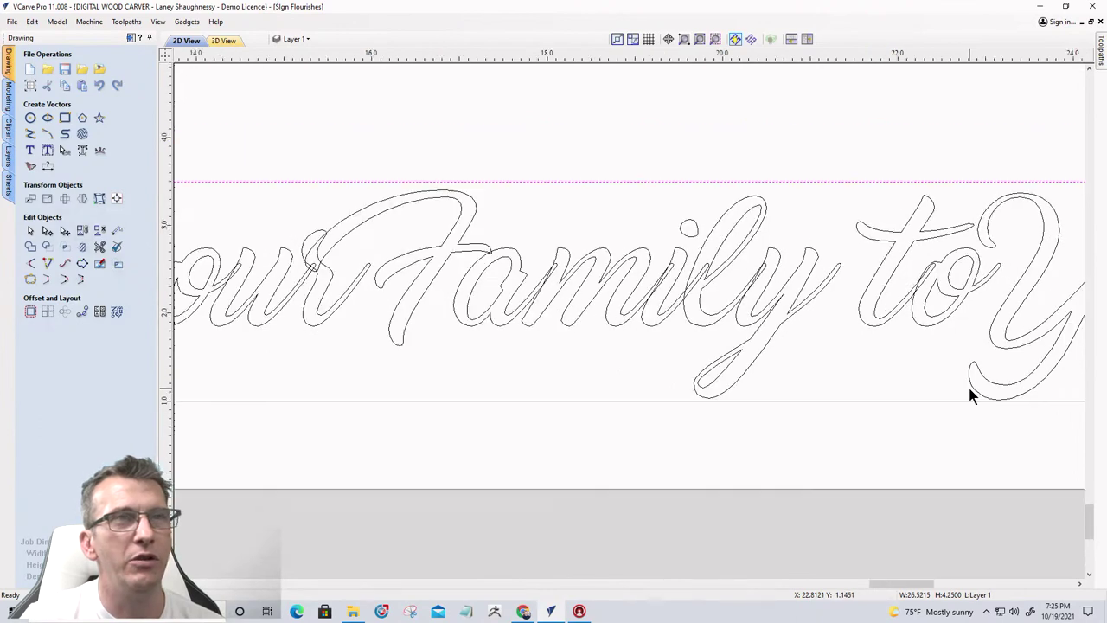
{"action": "scroll", "coordinate": [781, 389], "scroll_direction": "up", "scroll_amount": 1}
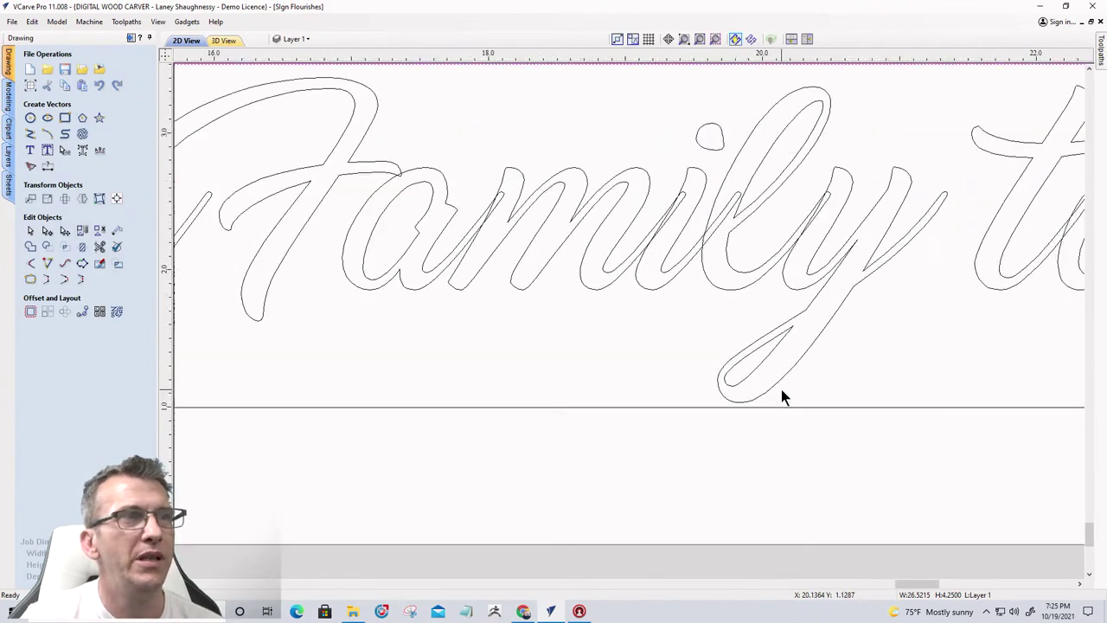
{"action": "scroll", "coordinate": [781, 389], "scroll_direction": "down", "scroll_amount": 3}
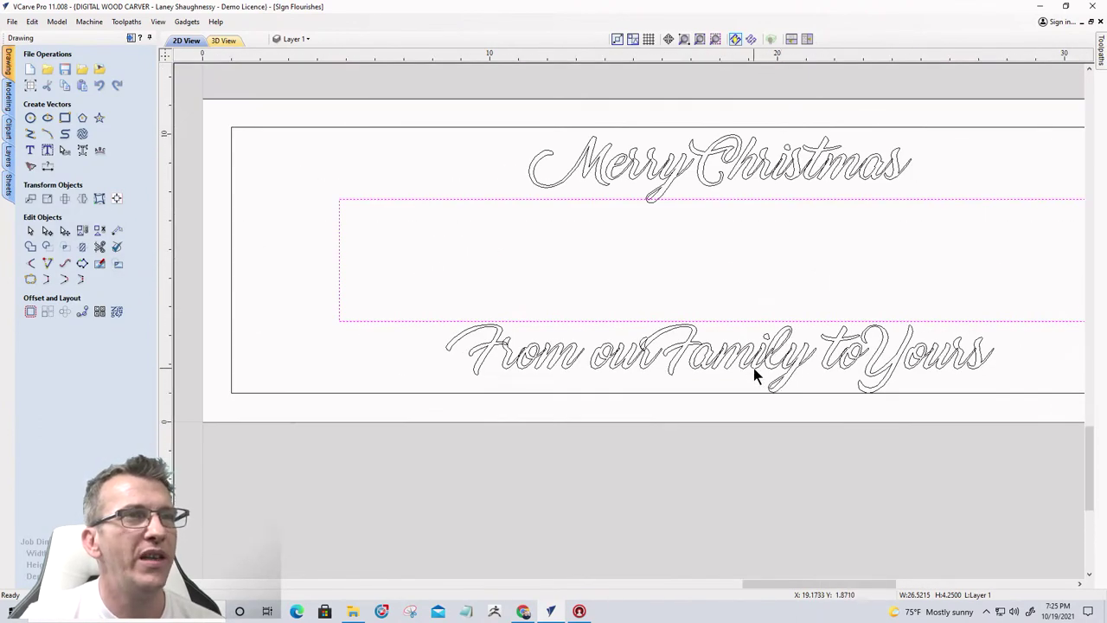
Shrink the bottom line's height from about 2.39 to 1.92 inches, keeping its width
{"action": "left_click", "coordinate": [752, 366]}
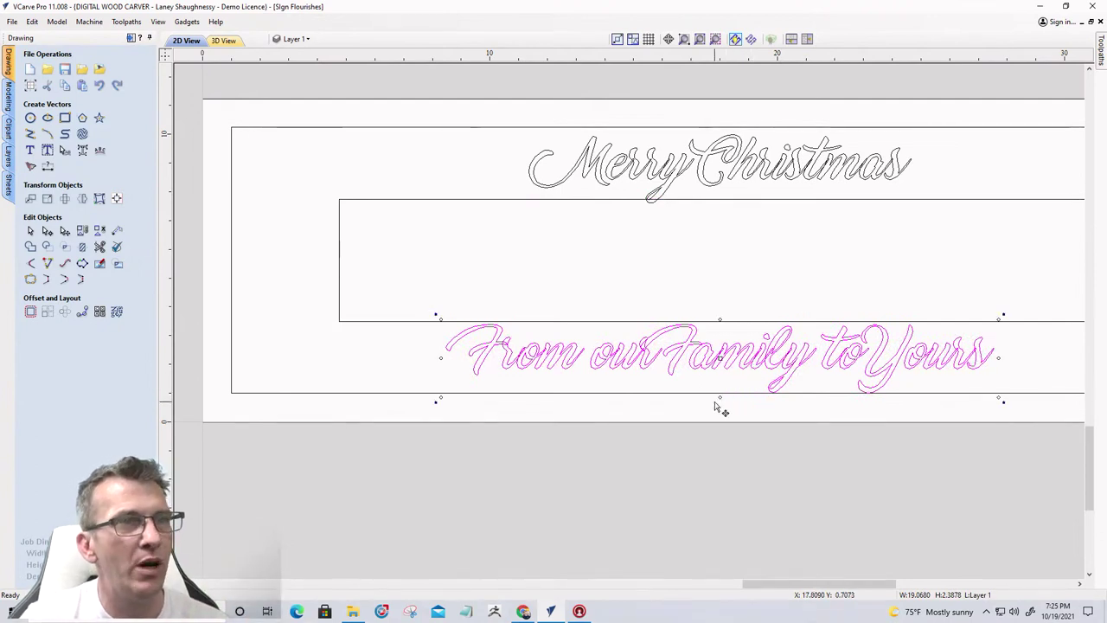
{"action": "left_click_drag", "start_coordinate": [720, 397], "coordinate": [721, 387]}
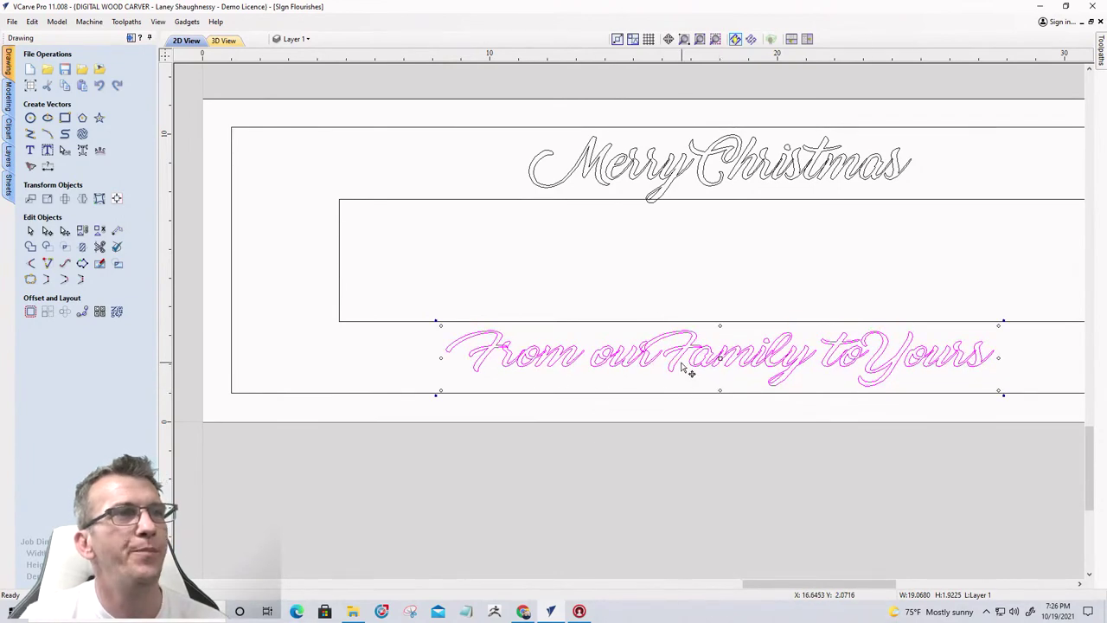
{"action": "scroll", "coordinate": [662, 359], "scroll_direction": "up", "scroll_amount": 4}
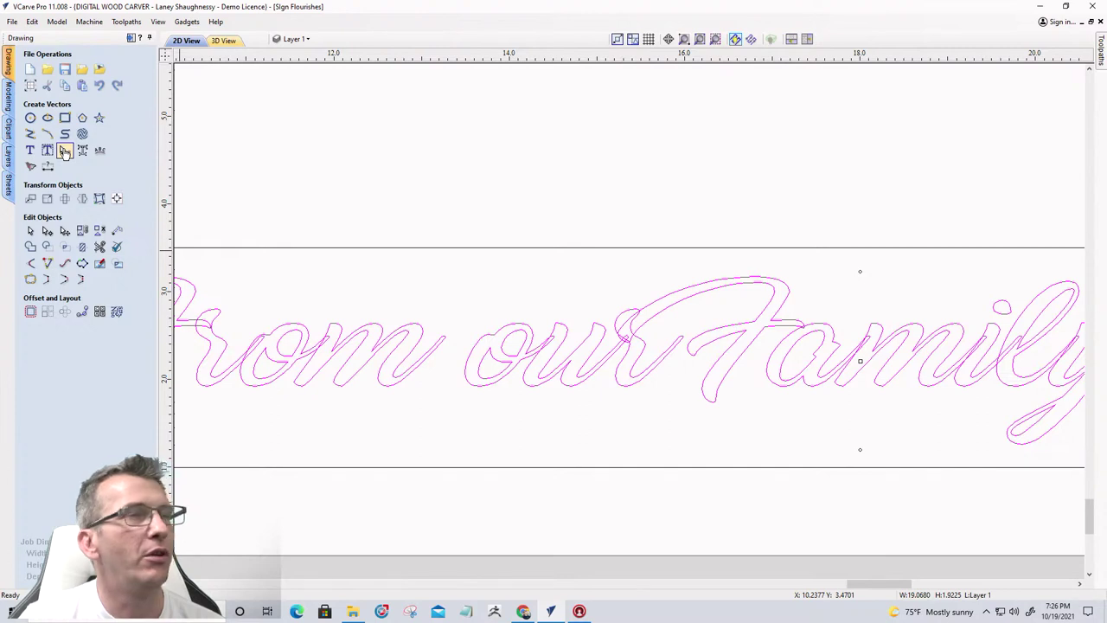
With Edit Text Spacing, shift the 'amily' letters right to widen the gap after the F
{"action": "left_click", "coordinate": [65, 151]}
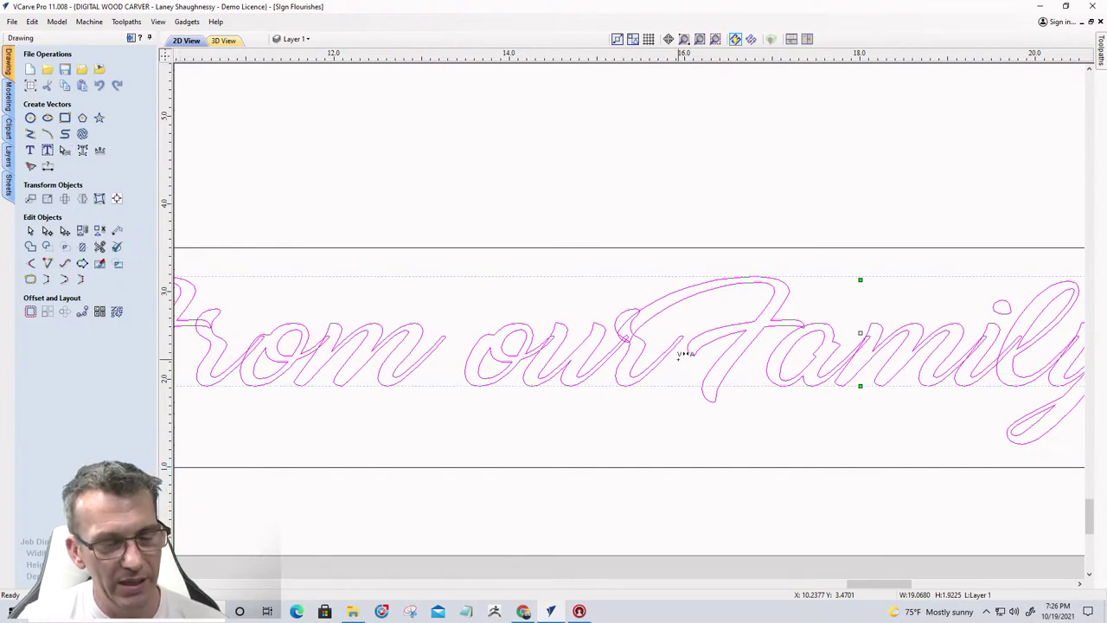
{"action": "key", "text": "Right"}
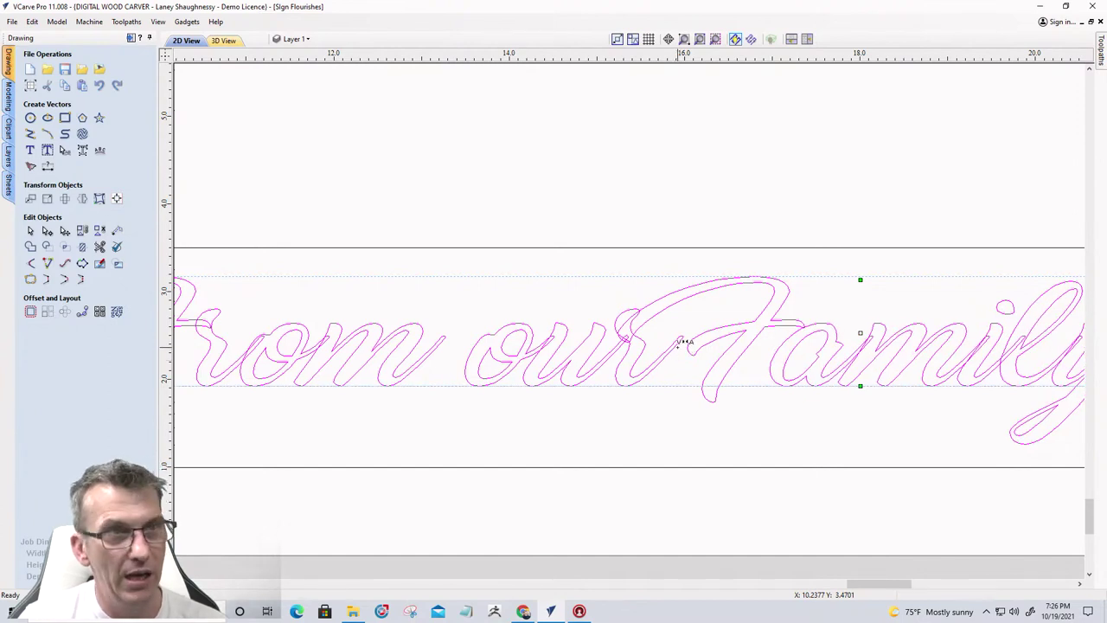
{"action": "key", "text": "Right"}
{"action": "key", "text": "Right"}
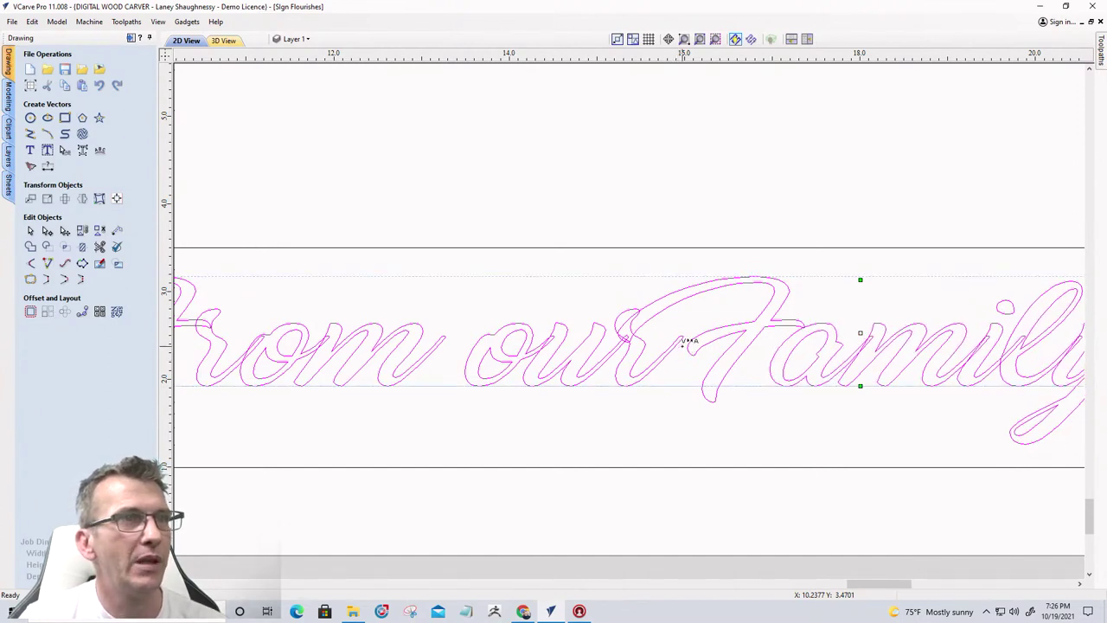
{"action": "key", "text": "Left"}
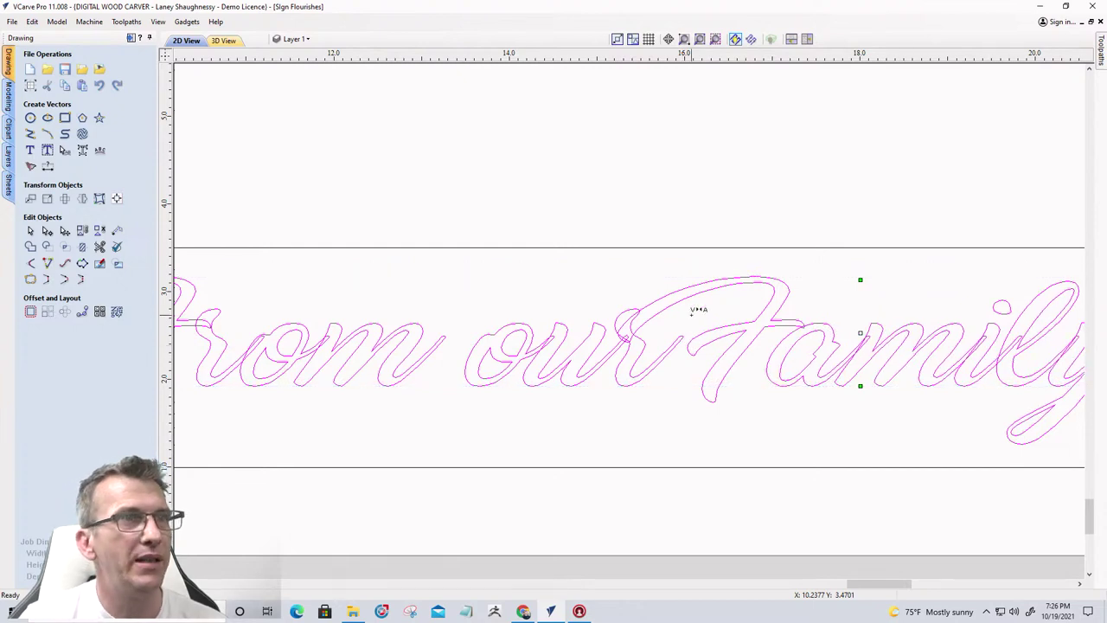
{"action": "key", "text": "Right"}
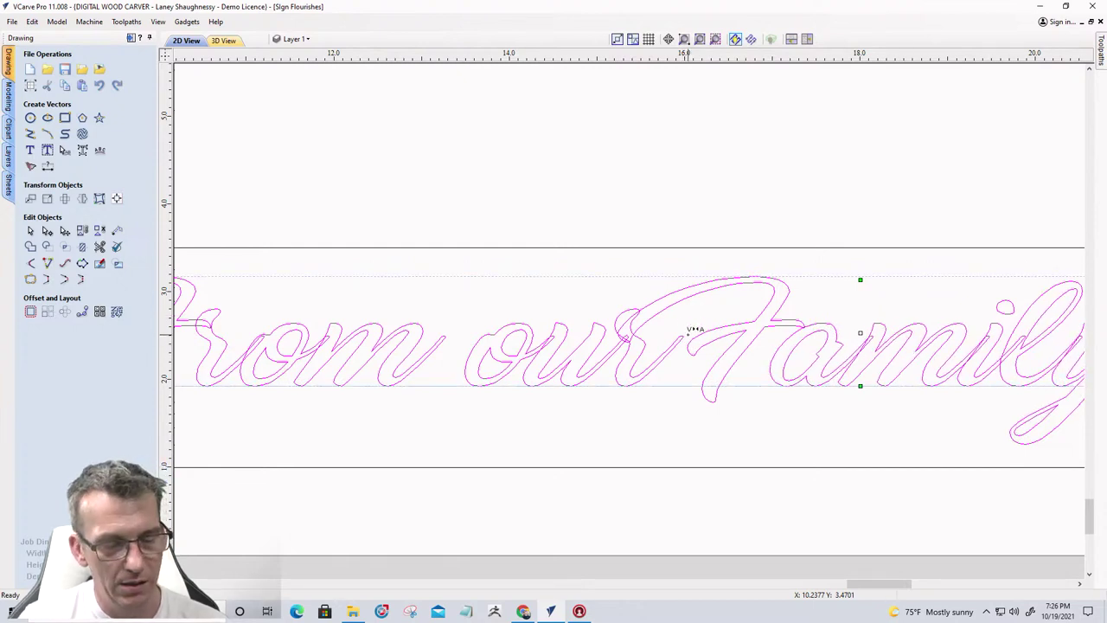
{"action": "key", "text": "Left"}
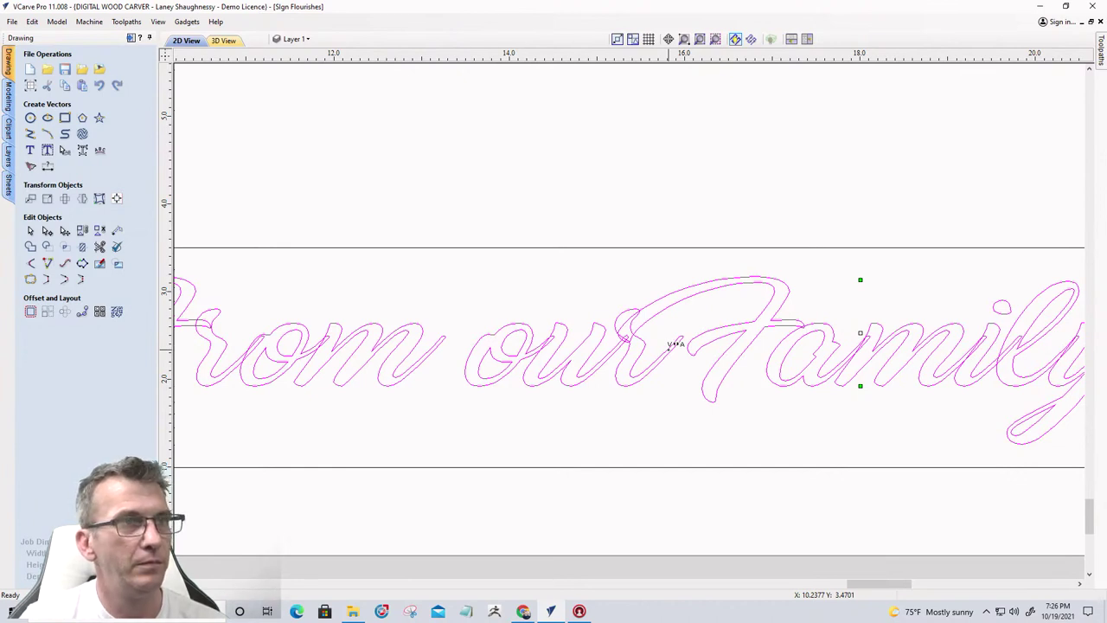
{"action": "key", "text": "Right"}
{"action": "key", "text": "Right"}
{"action": "key", "text": "Right"}
{"action": "key", "text": "Right"}
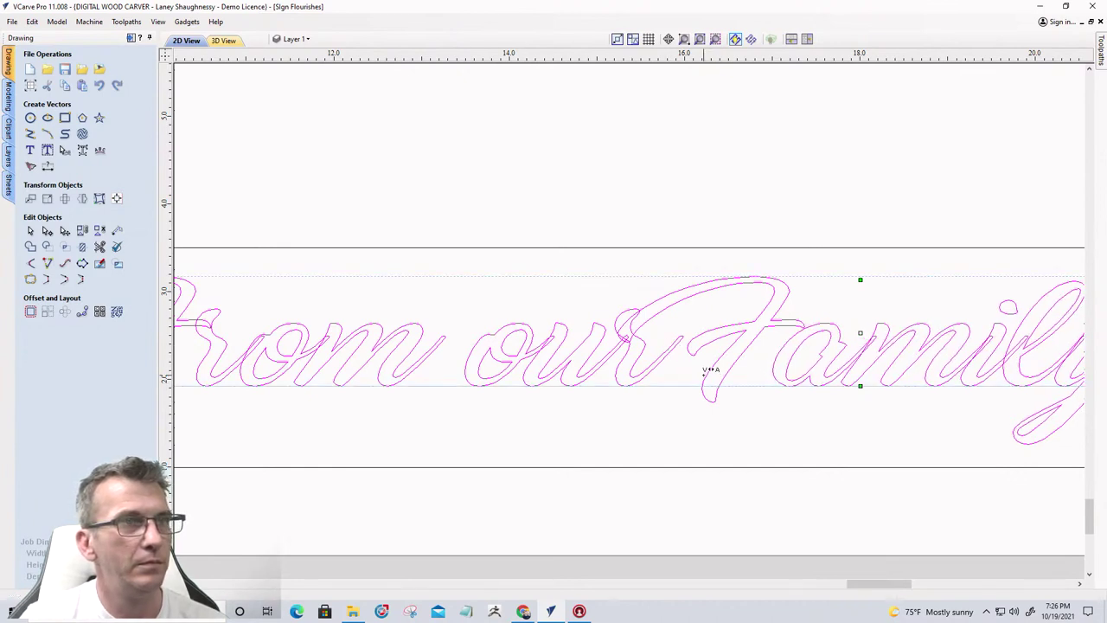
{"action": "key", "text": "Right"}
{"action": "key", "text": "Right"}
{"action": "key", "text": "Right"}
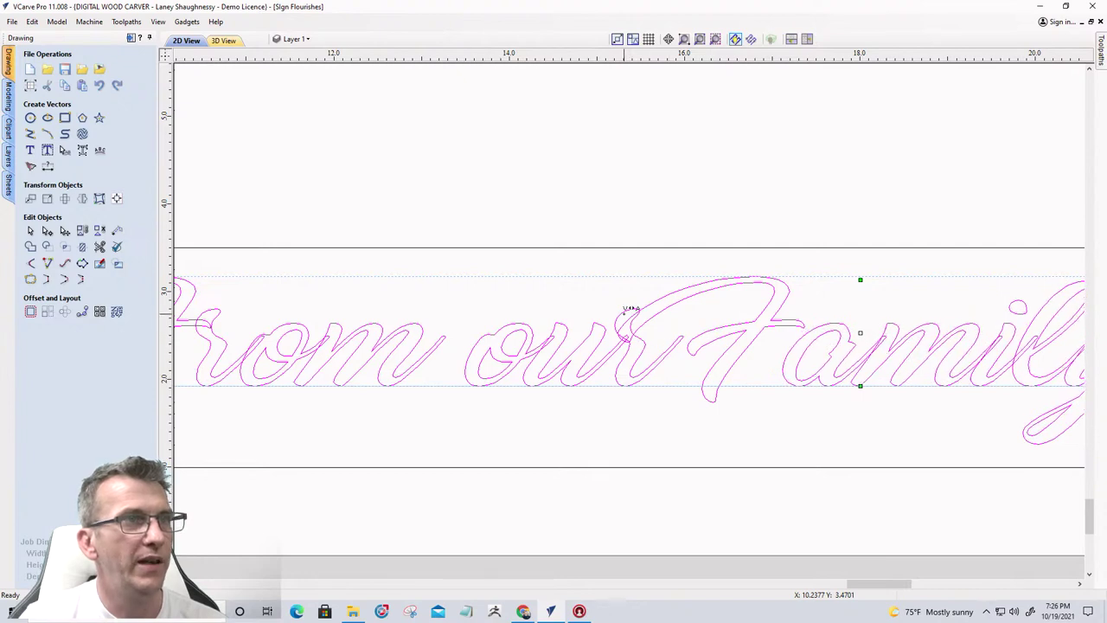
{"action": "key", "text": "Right"}
{"action": "key", "text": "Right"}
{"action": "key", "text": "Right"}
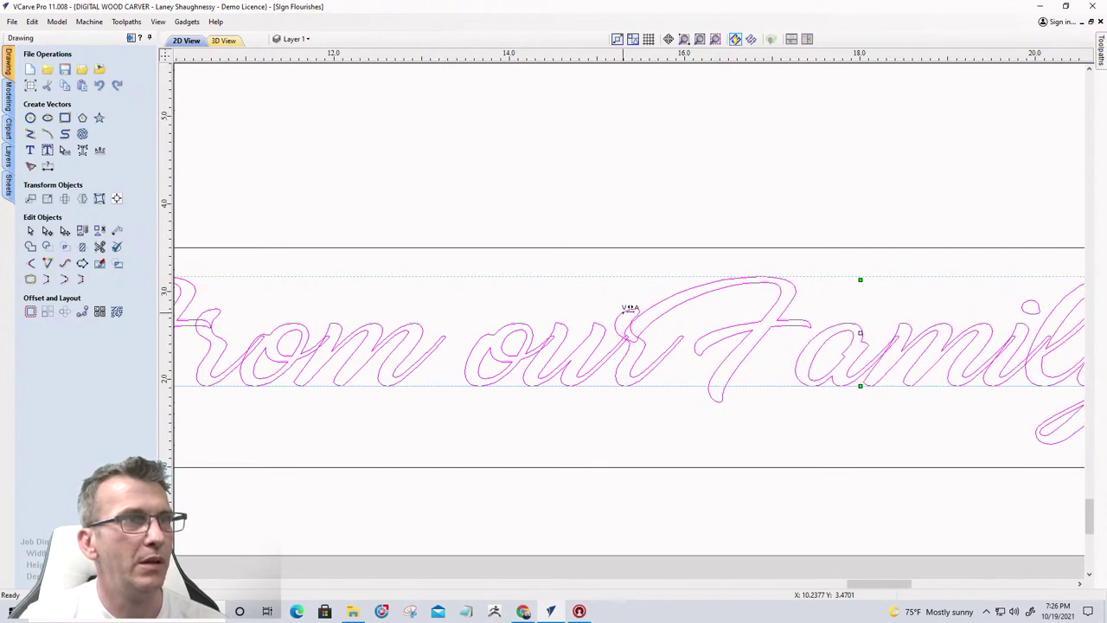
{"action": "key", "text": "Right"}
{"action": "key", "text": "Right"}
{"action": "key", "text": "Right"}
{"action": "key", "text": "Right"}
{"action": "key", "text": "Right"}
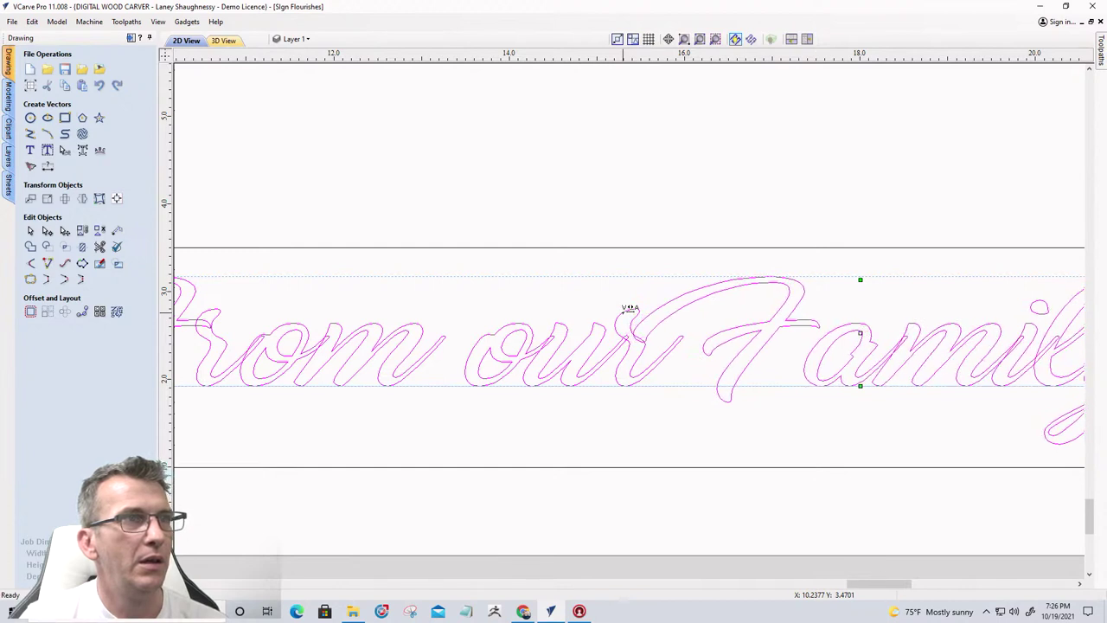
{"action": "key", "text": "Right"}
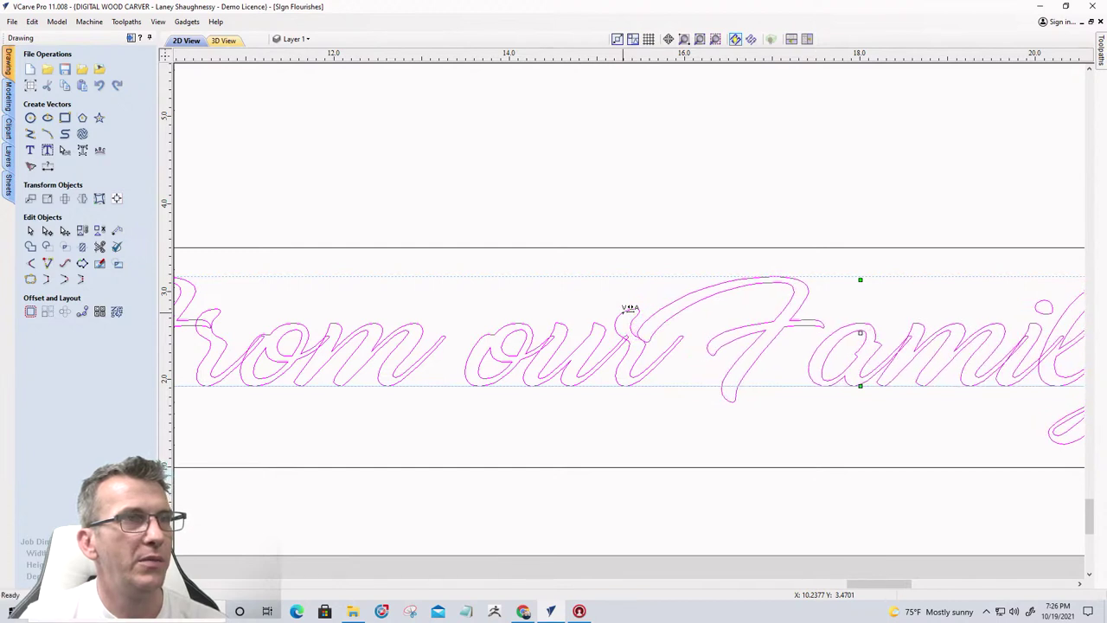
{"action": "key", "text": "Right"}
{"action": "key", "text": "Right"}
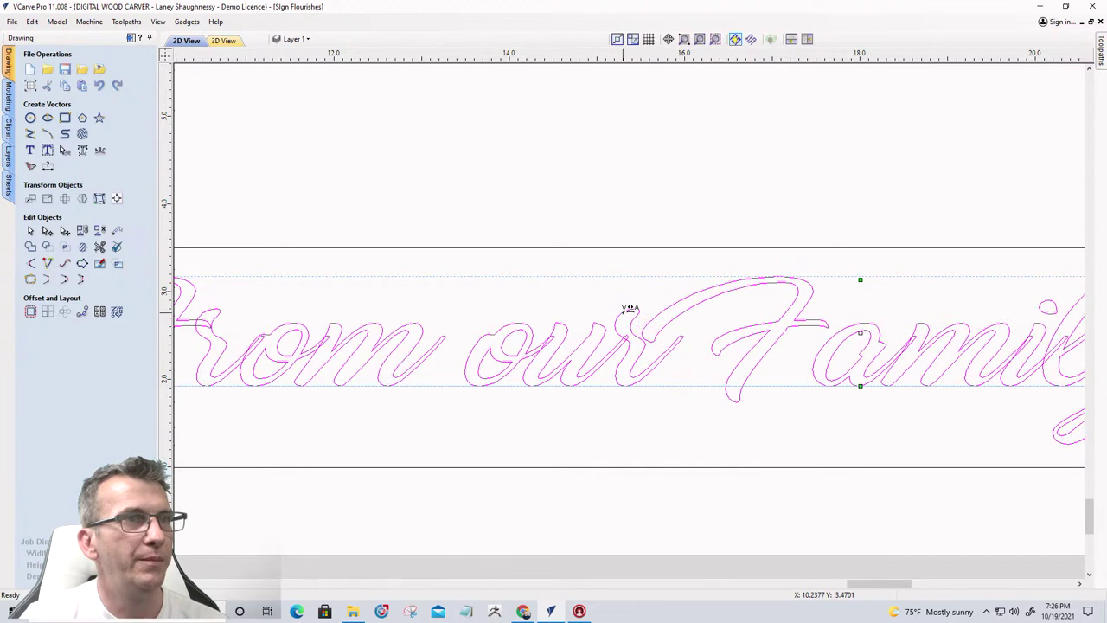
{"action": "key", "text": "Right"}
{"action": "key", "text": "Right"}
{"action": "key", "text": "Right"}
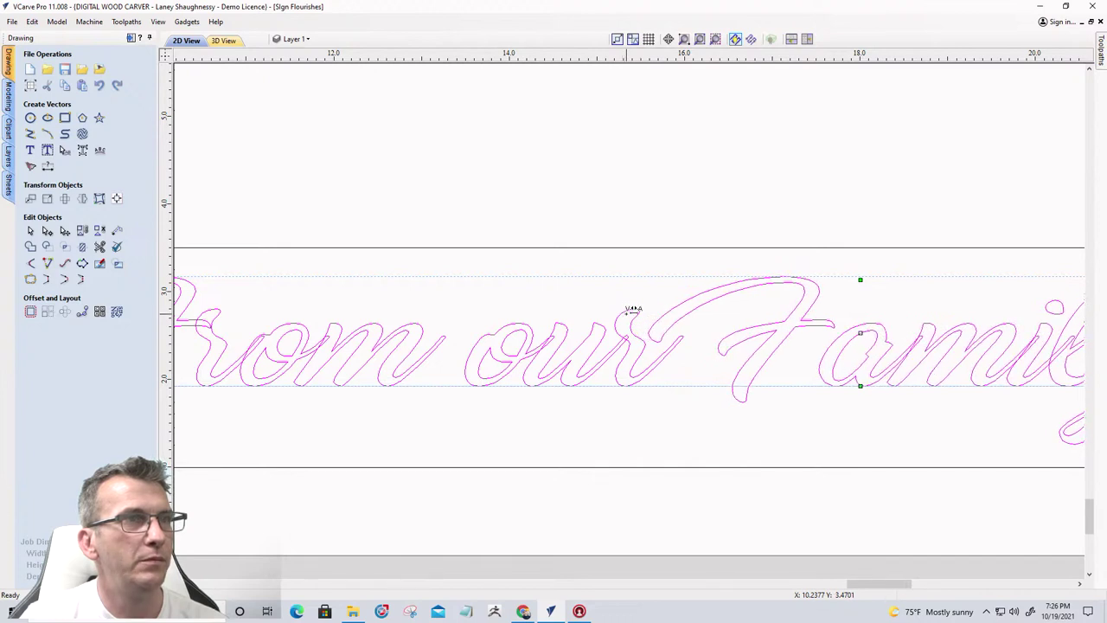
{"action": "key", "text": "Right"}
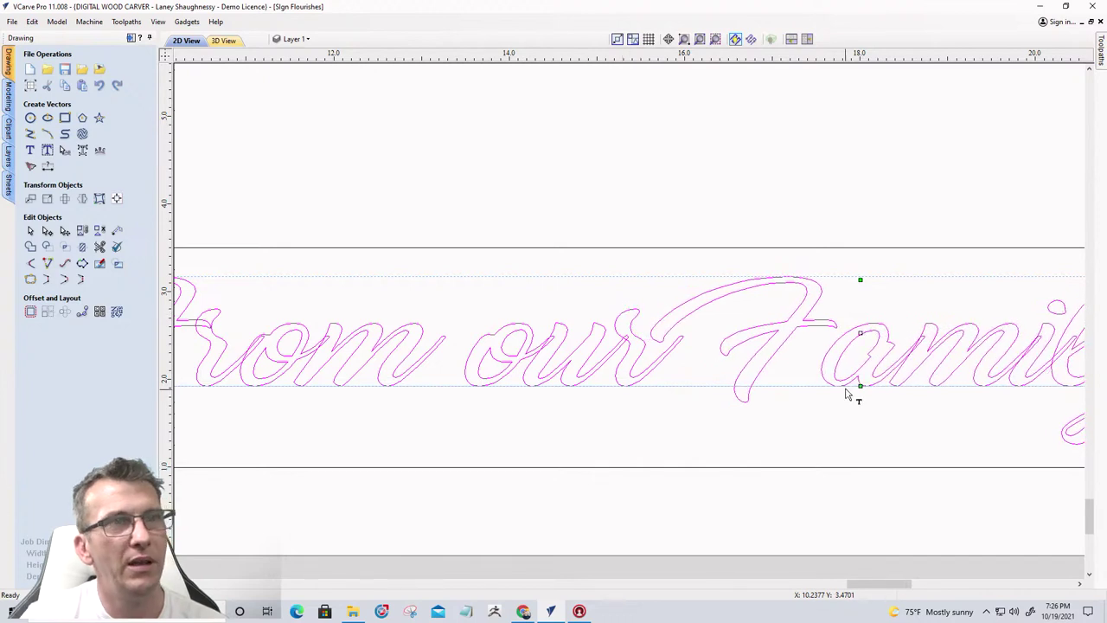
{"action": "key", "text": "Right"}
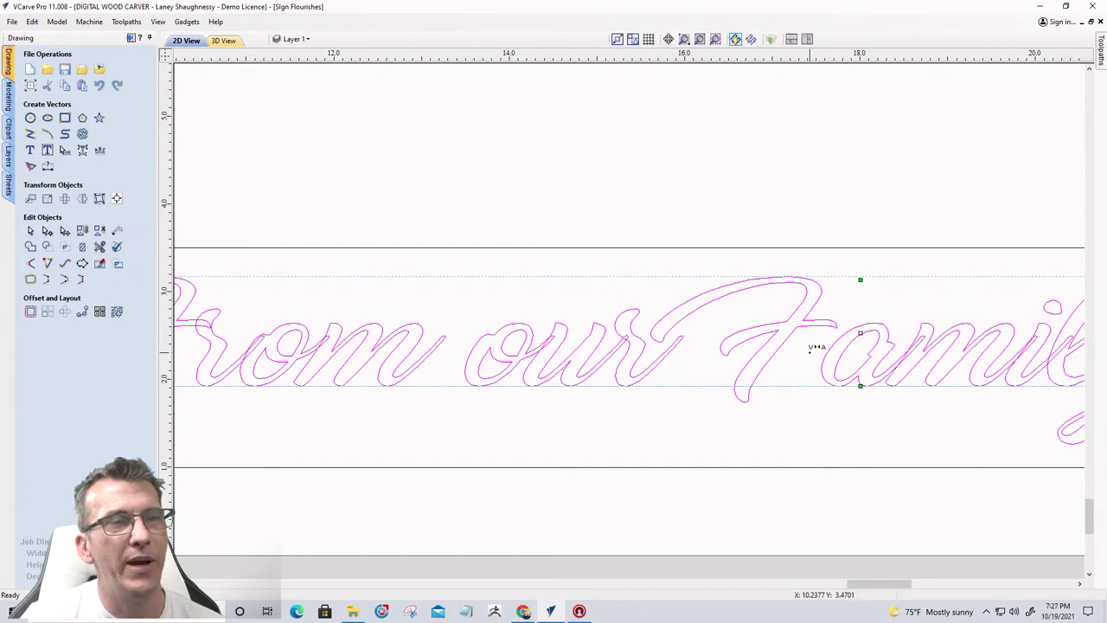
{"action": "key", "text": "Left"}
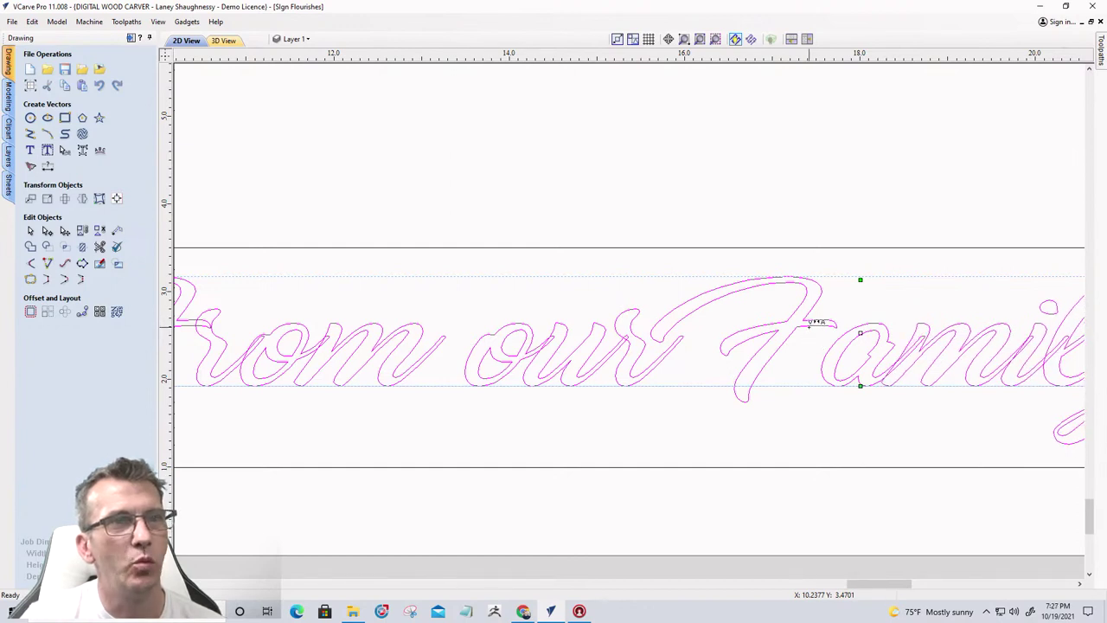
{"action": "key", "text": "Right"}
{"action": "key", "text": "Right"}
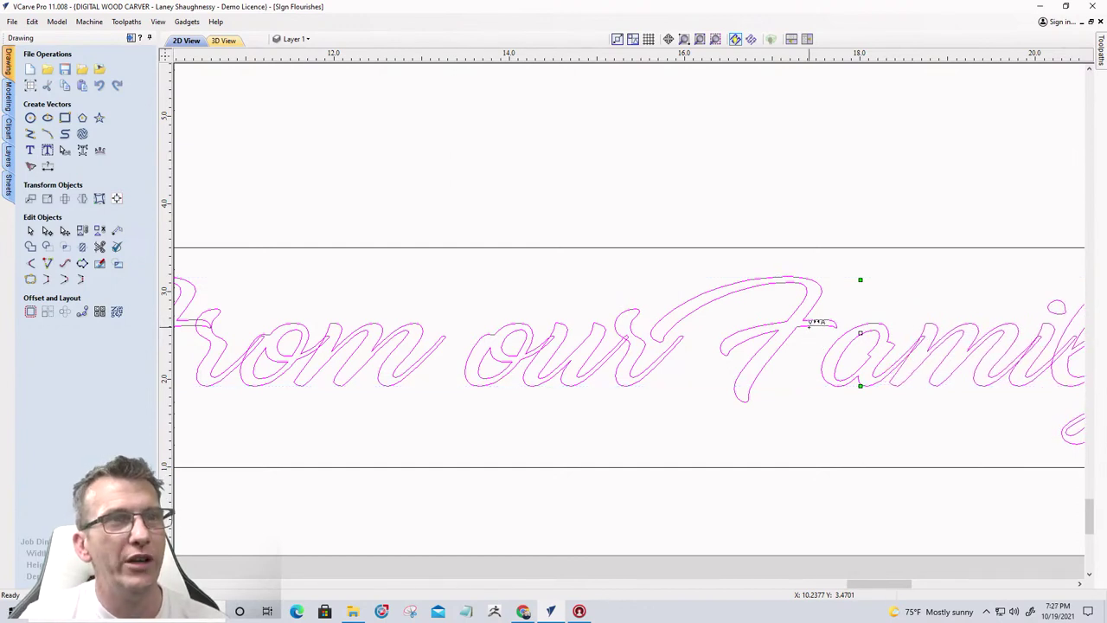
{"action": "key", "text": "Left"}
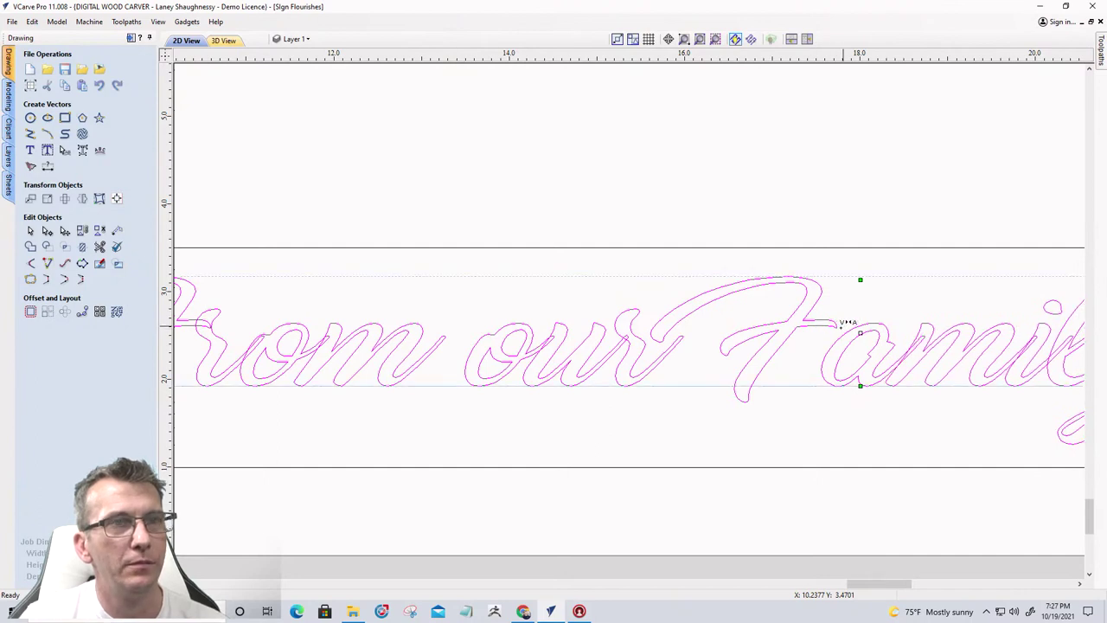
{"action": "key", "text": "Left"}
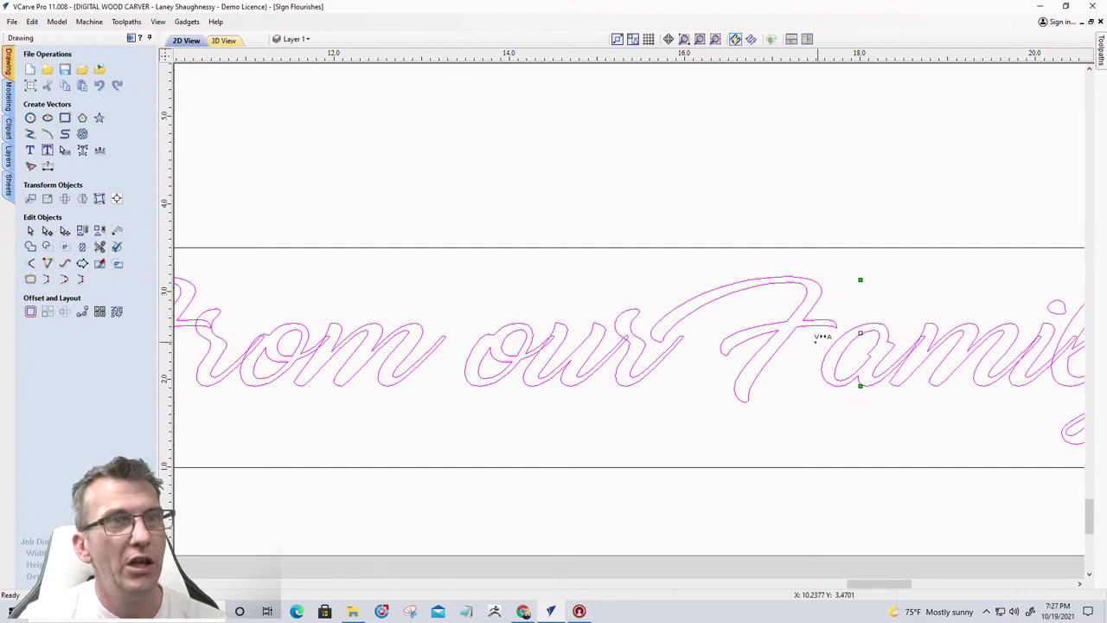
{"action": "key", "text": "Right"}
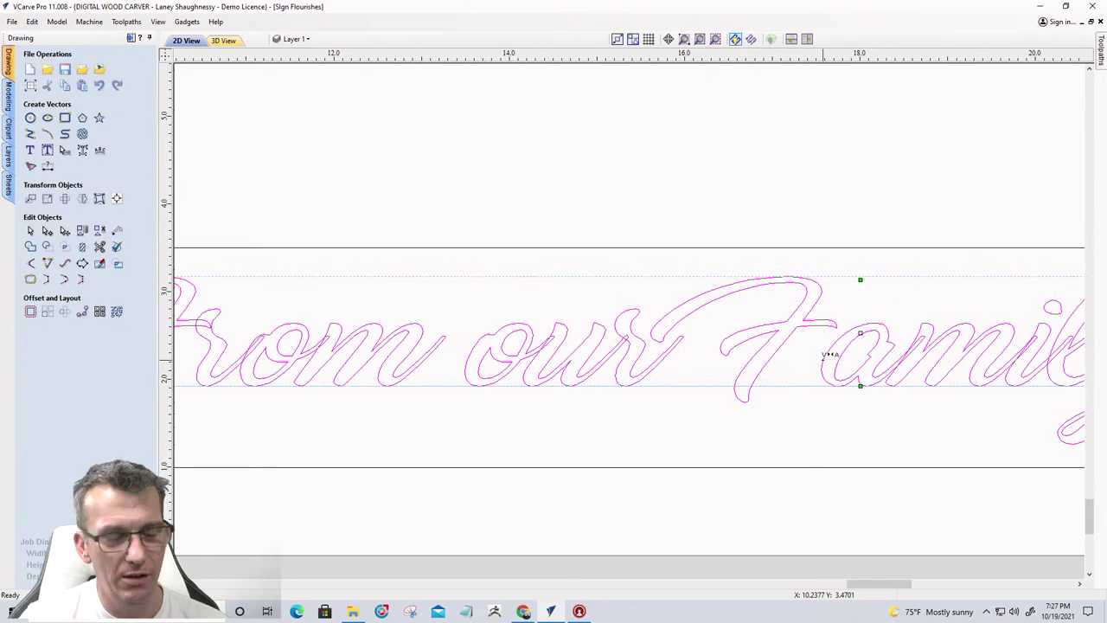
Select the letters after the F and slide them left to close the gap
{"action": "scroll", "coordinate": [820, 346], "scroll_direction": "up", "scroll_amount": 2}
{"action": "scroll", "coordinate": [820, 346], "scroll_direction": "down", "scroll_amount": 6}
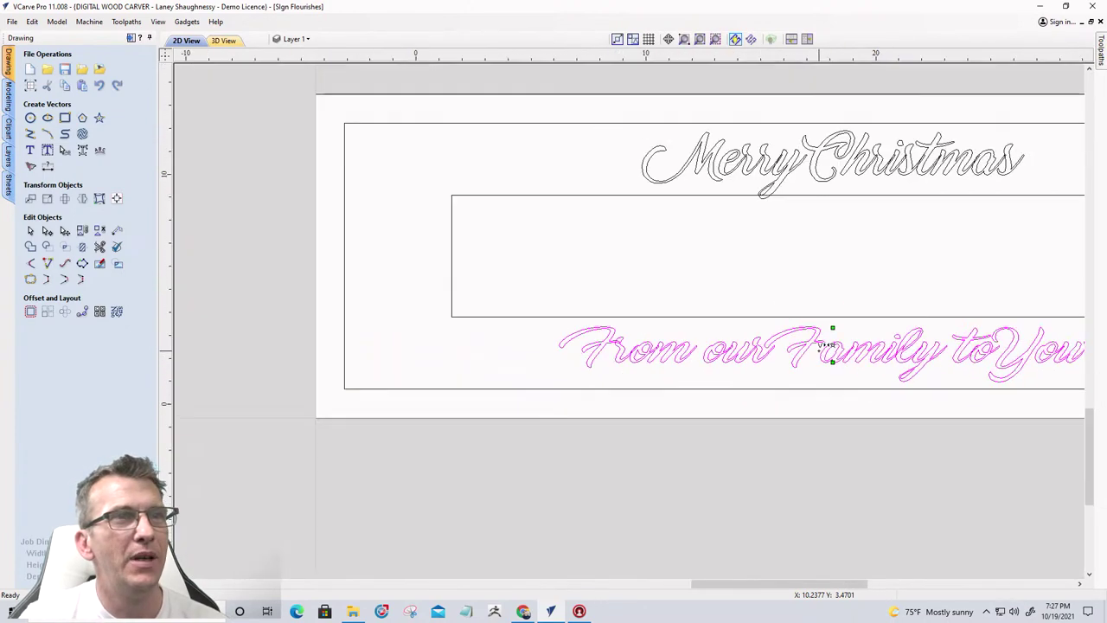
{"action": "scroll", "coordinate": [826, 338], "scroll_direction": "up", "scroll_amount": 5}
{"action": "scroll", "coordinate": [826, 337], "scroll_direction": "up", "scroll_amount": 3}
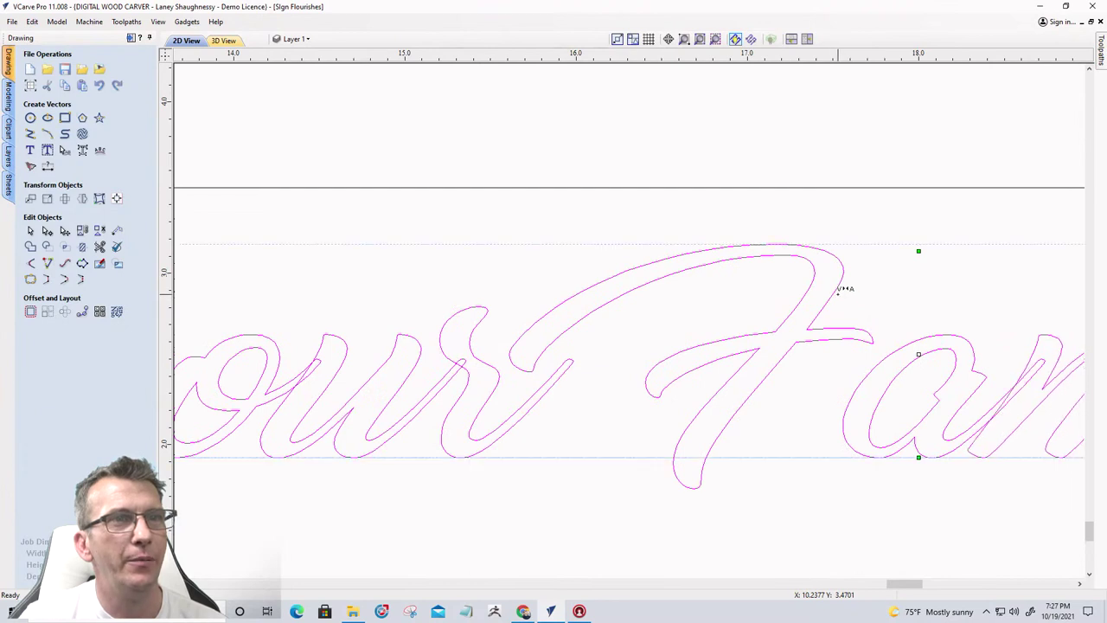
{"action": "left_click_drag", "start_coordinate": [908, 283], "coordinate": [798, 439]}
{"action": "left_click_drag", "start_coordinate": [829, 376], "coordinate": [775, 410]}
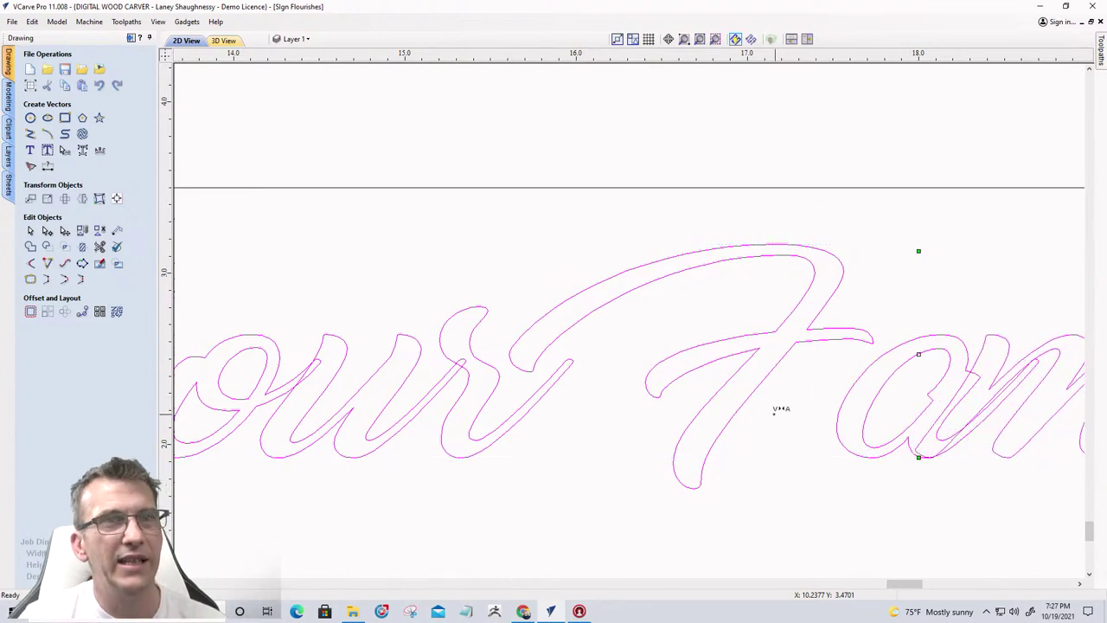
{"action": "key", "text": "Right"}
{"action": "key", "text": "Right"}
{"action": "key", "text": "Right"}
{"action": "key", "text": "Right"}
{"action": "key", "text": "Right"}
{"action": "key", "text": "Right"}
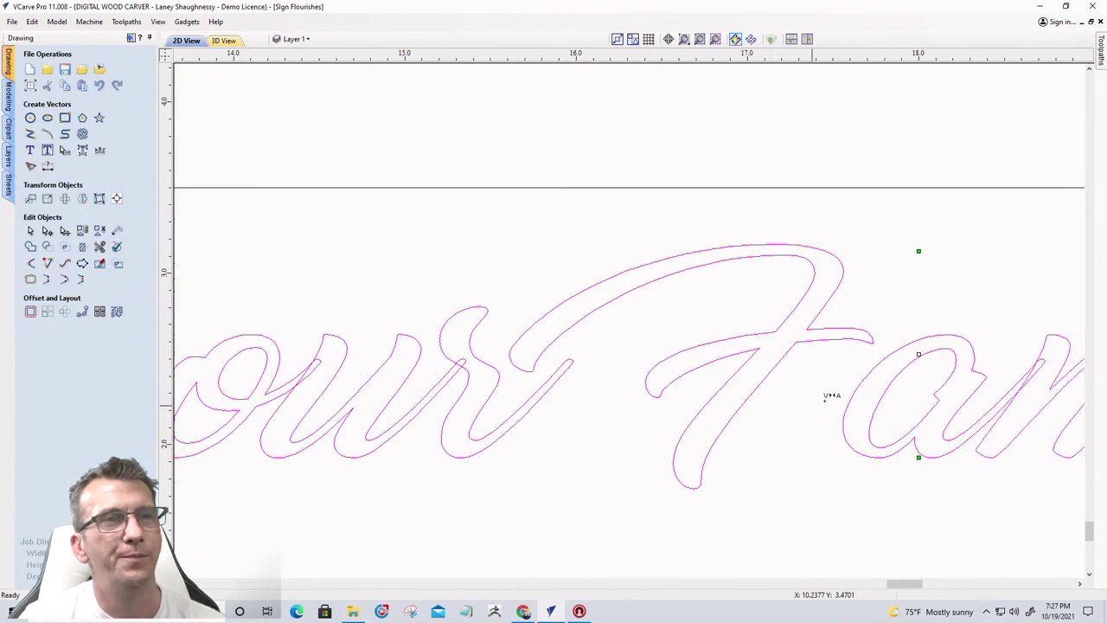
{"action": "key", "text": "Left"}
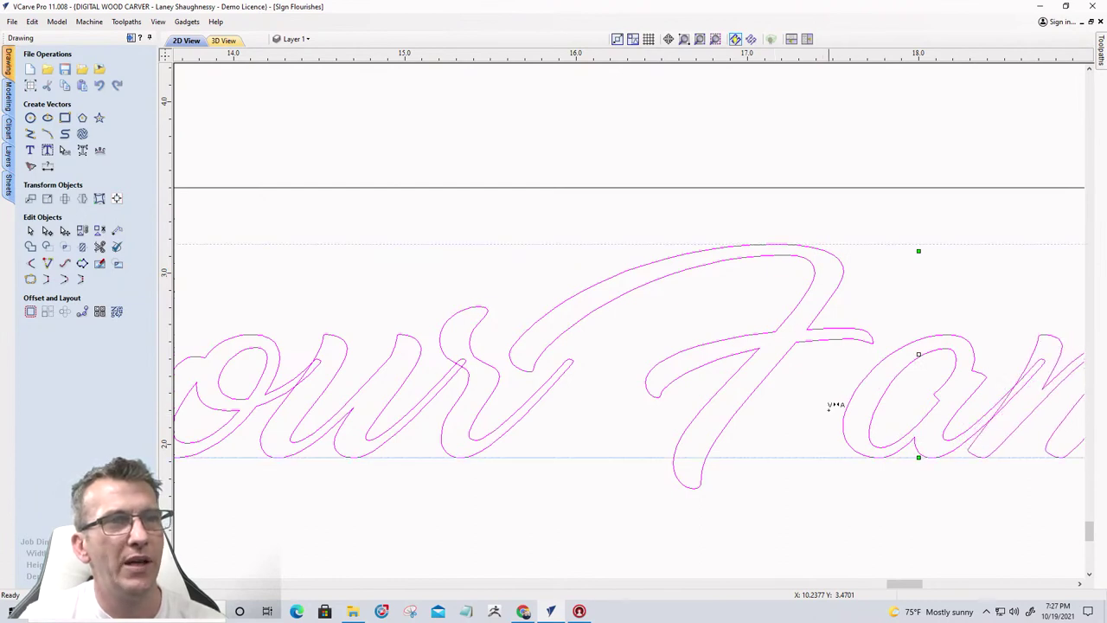
{"action": "key", "text": "Left"}
{"action": "key", "text": "Left"}
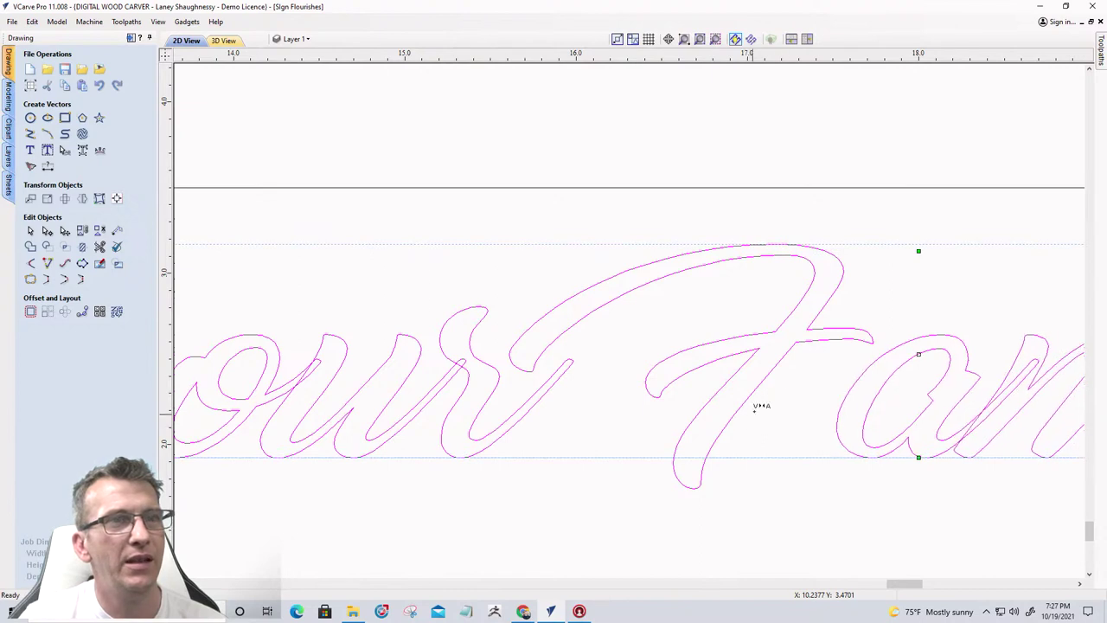
{"action": "key", "text": "Left"}
{"action": "key", "text": "Left"}
{"action": "key", "text": "Left"}
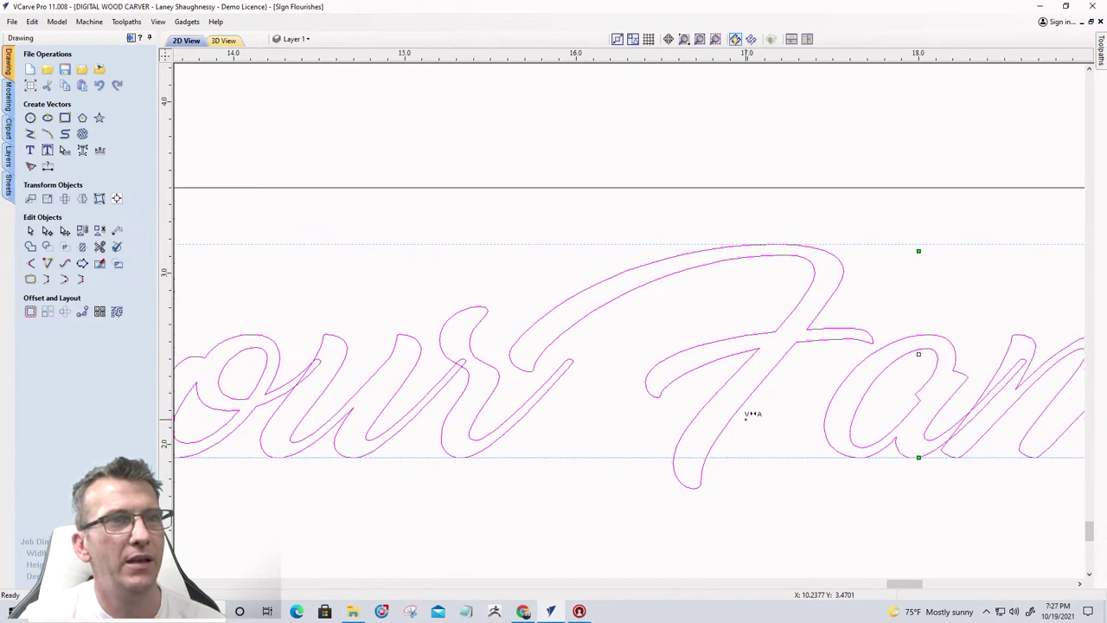
{"action": "key", "text": "Left"}
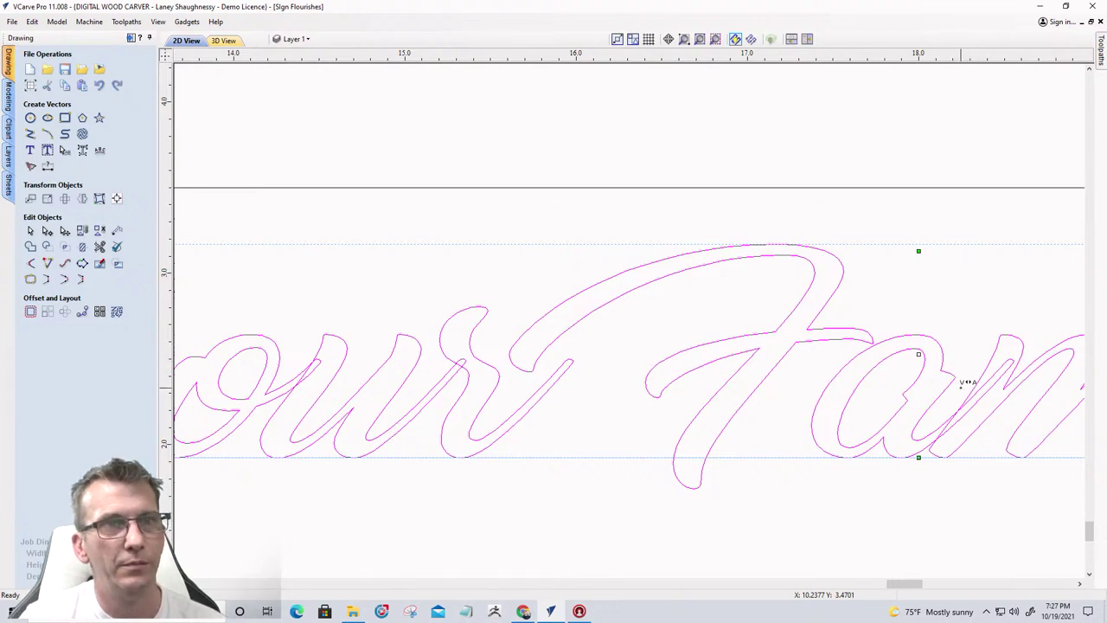
Fine-tune the 'amily' letters left and right until they sit snugly against the F
{"action": "scroll", "coordinate": [975, 382], "scroll_direction": "down", "scroll_amount": 5}
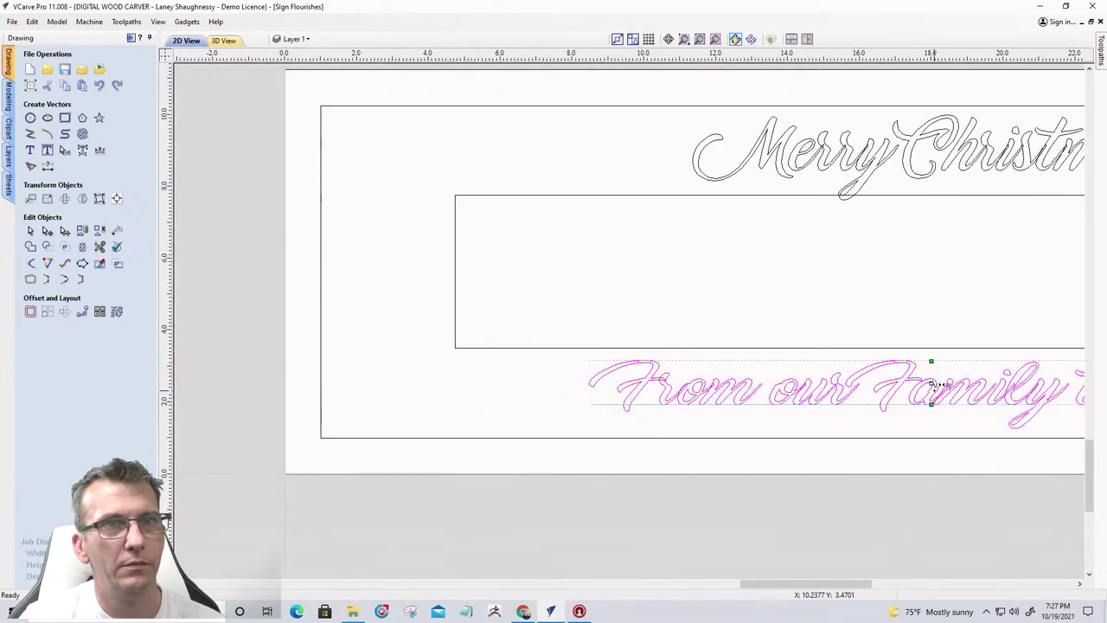
{"action": "scroll", "coordinate": [928, 364], "scroll_direction": "up", "scroll_amount": 2}
{"action": "scroll", "coordinate": [956, 386], "scroll_direction": "up", "scroll_amount": 5}
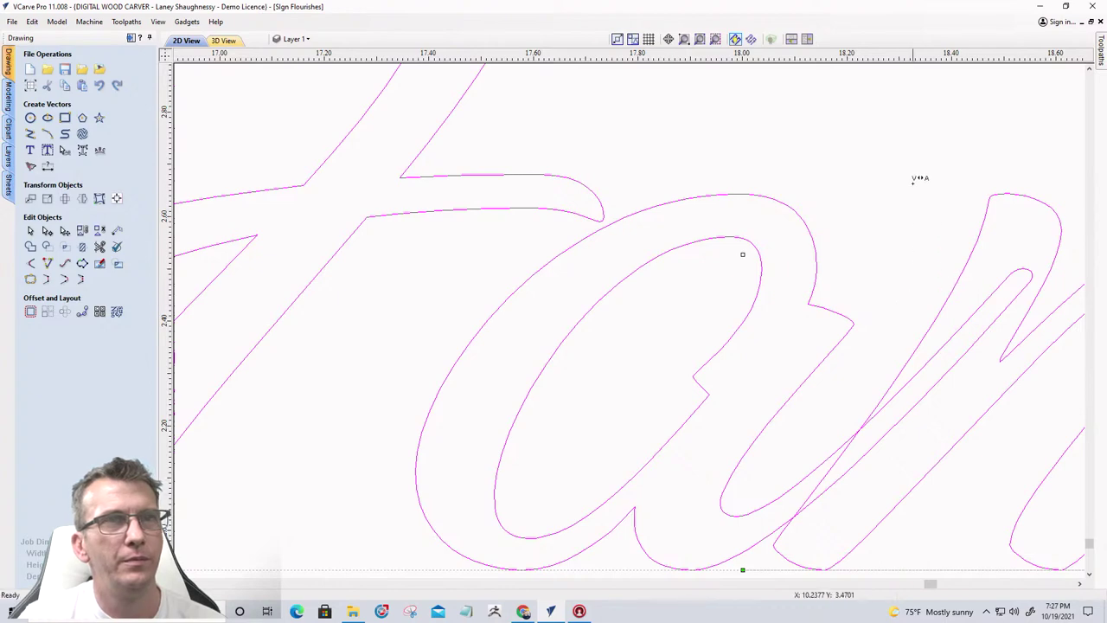
{"action": "scroll", "coordinate": [854, 294], "scroll_direction": "down", "scroll_amount": 4}
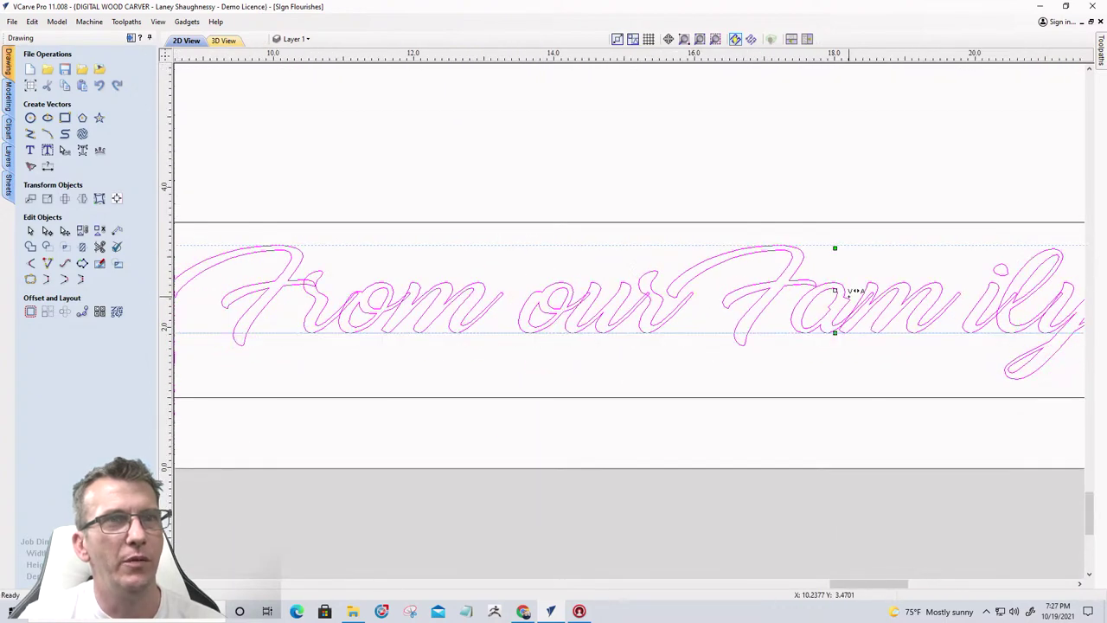
{"action": "key", "text": "Left"}
{"action": "key", "text": "Left"}
{"action": "key", "text": "Left"}
{"action": "key", "text": "Left"}
{"action": "key", "text": "Left"}
{"action": "key", "text": "Left"}
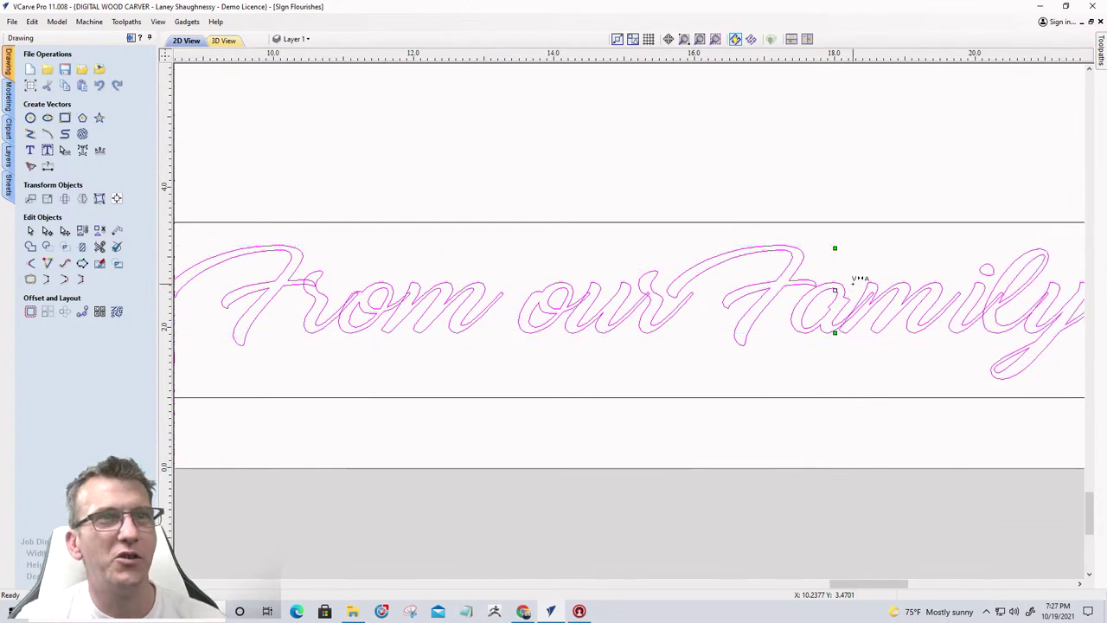
{"action": "key", "text": "Right"}
{"action": "key", "text": "Right"}
{"action": "key", "text": "Right"}
{"action": "key", "text": "Right"}
{"action": "key", "text": "Right"}
{"action": "key", "text": "Right"}
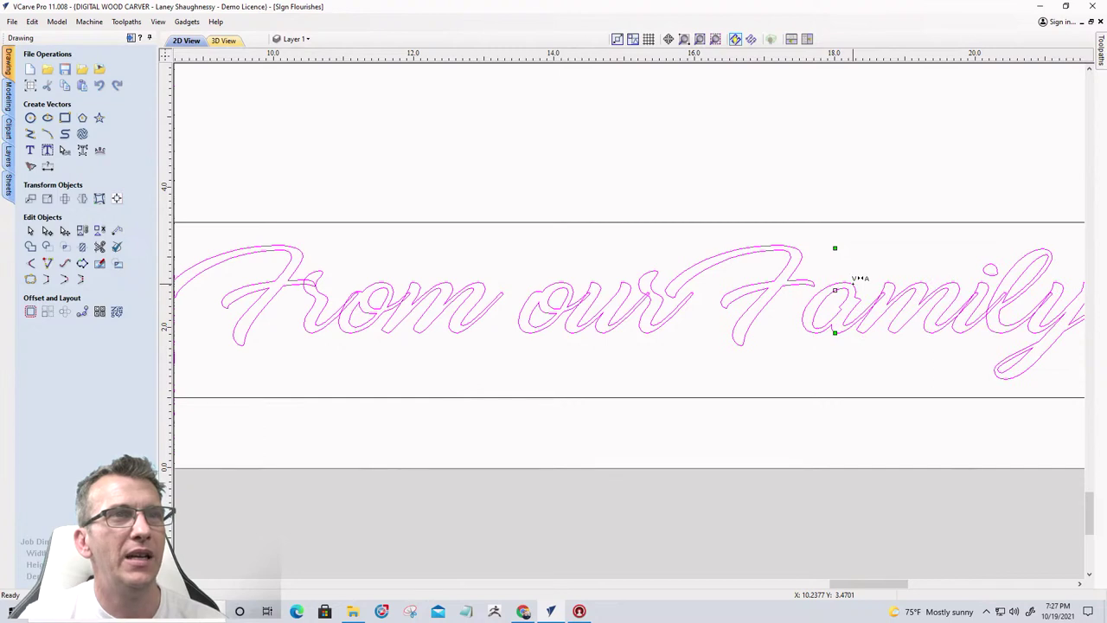
{"action": "key", "text": "Left"}
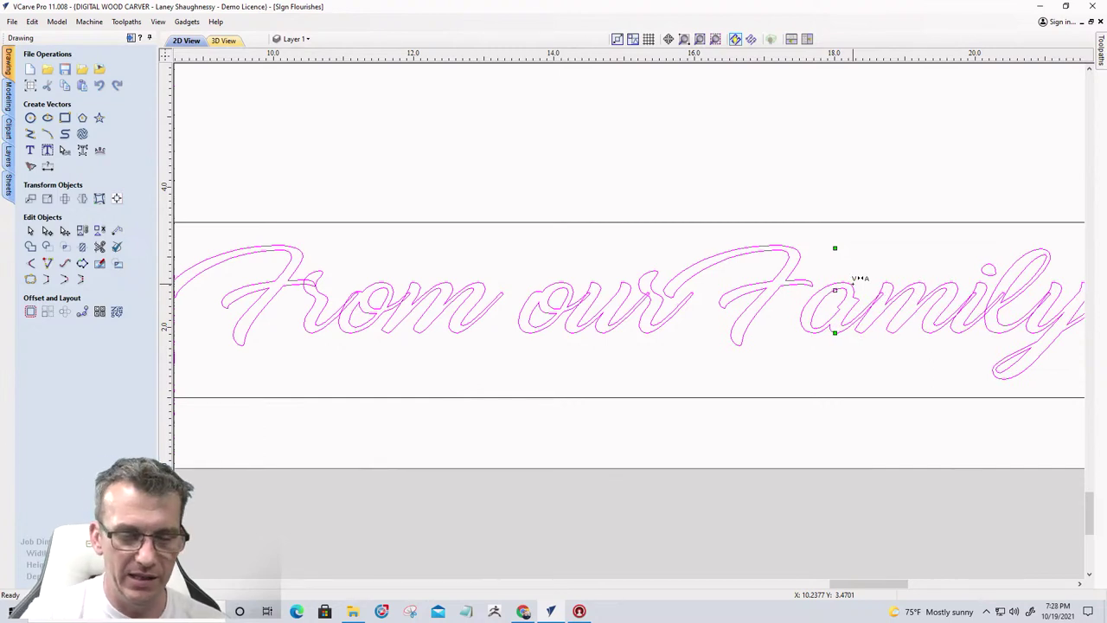
{"action": "key", "text": "Right"}
{"action": "key", "text": "Right"}
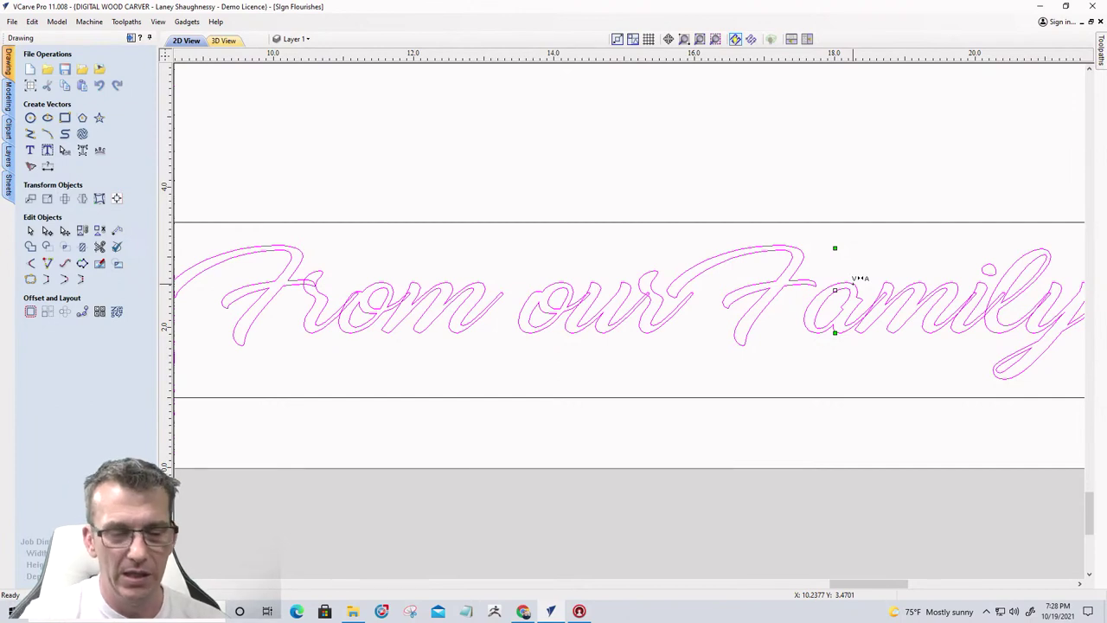
{"action": "key", "text": "Right"}
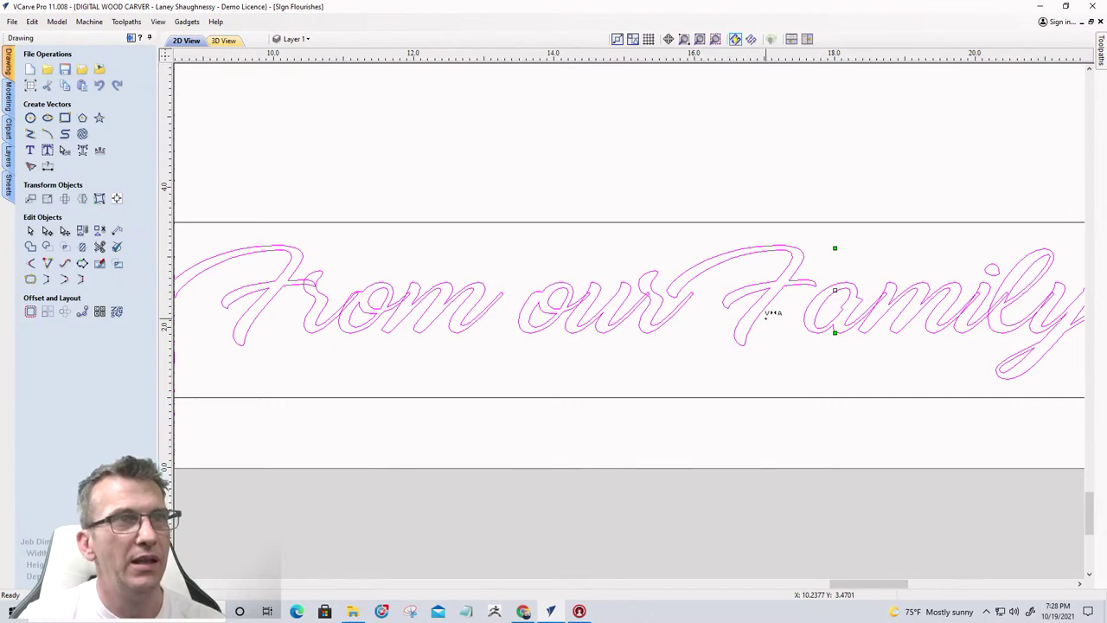
{"action": "key", "text": "Left"}
{"action": "key", "text": "Left"}
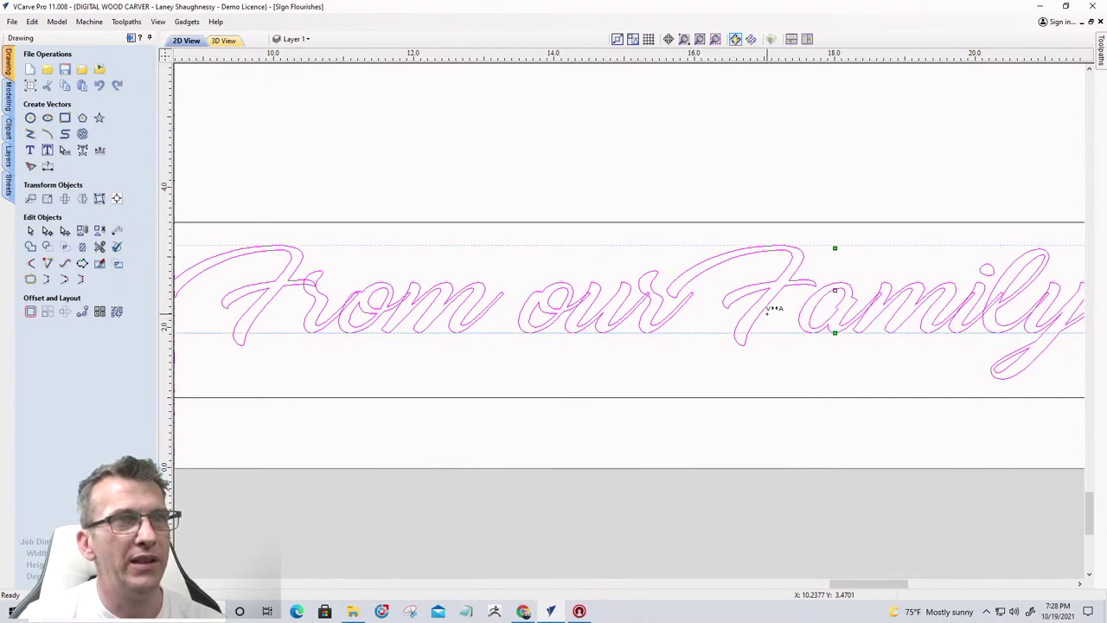
{"action": "key", "text": "Left"}
{"action": "key", "text": "Left"}
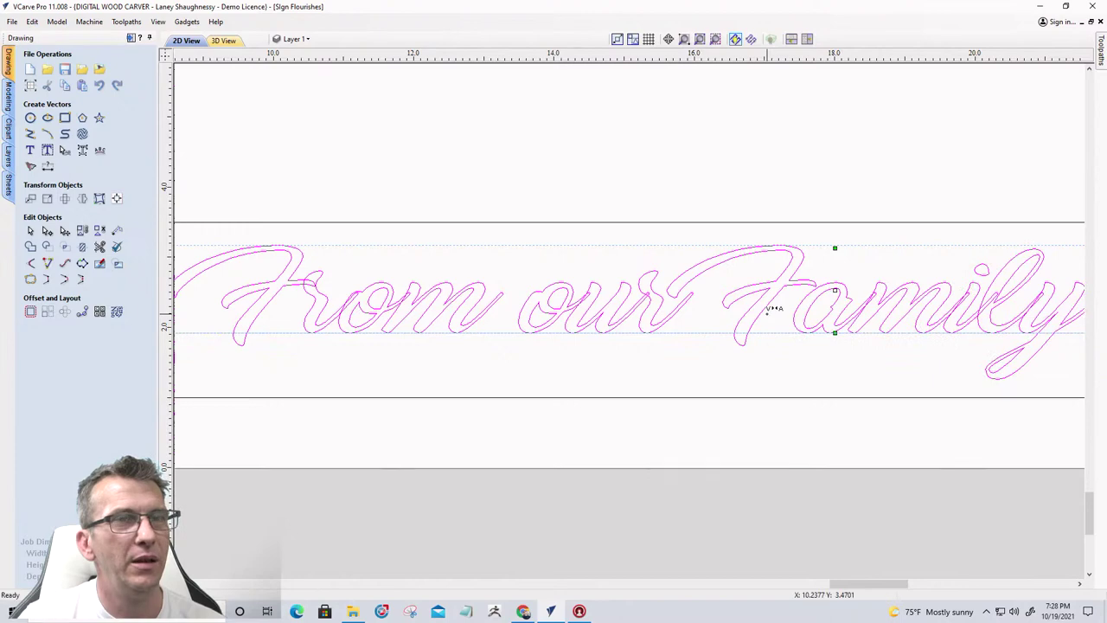
{"action": "scroll", "coordinate": [826, 320], "scroll_direction": "down", "scroll_amount": 3}
{"action": "scroll", "coordinate": [812, 366], "scroll_direction": "down", "scroll_amount": 2}
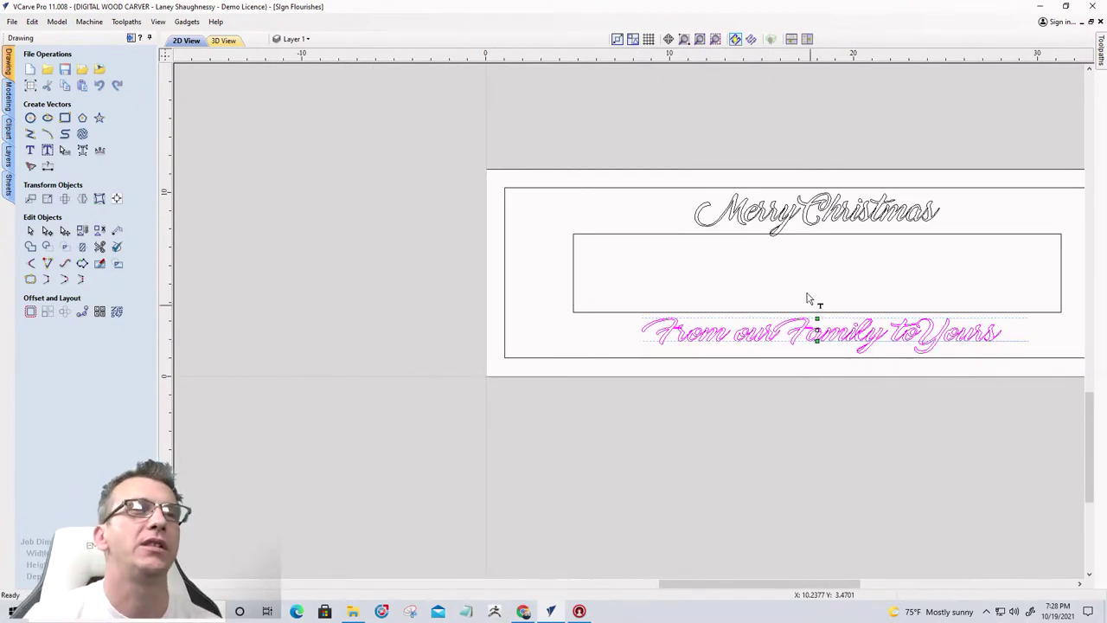
Re-center the 'From our Family to Yours' line horizontally on the material
{"action": "scroll", "coordinate": [963, 314], "scroll_direction": "up", "scroll_amount": 2}
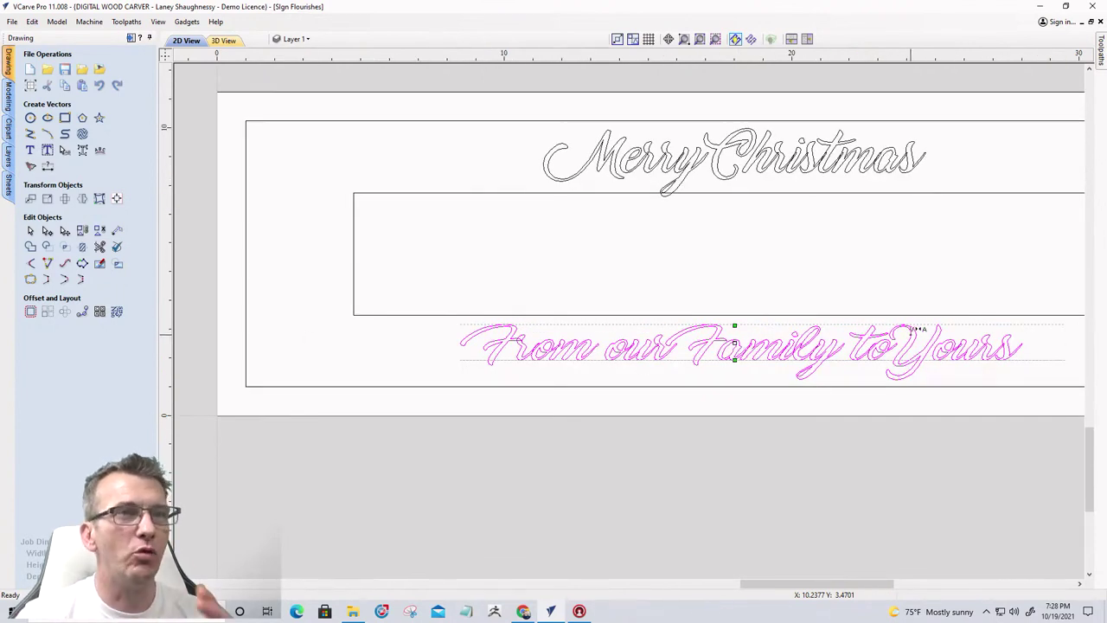
{"action": "left_click", "coordinate": [117, 199]}
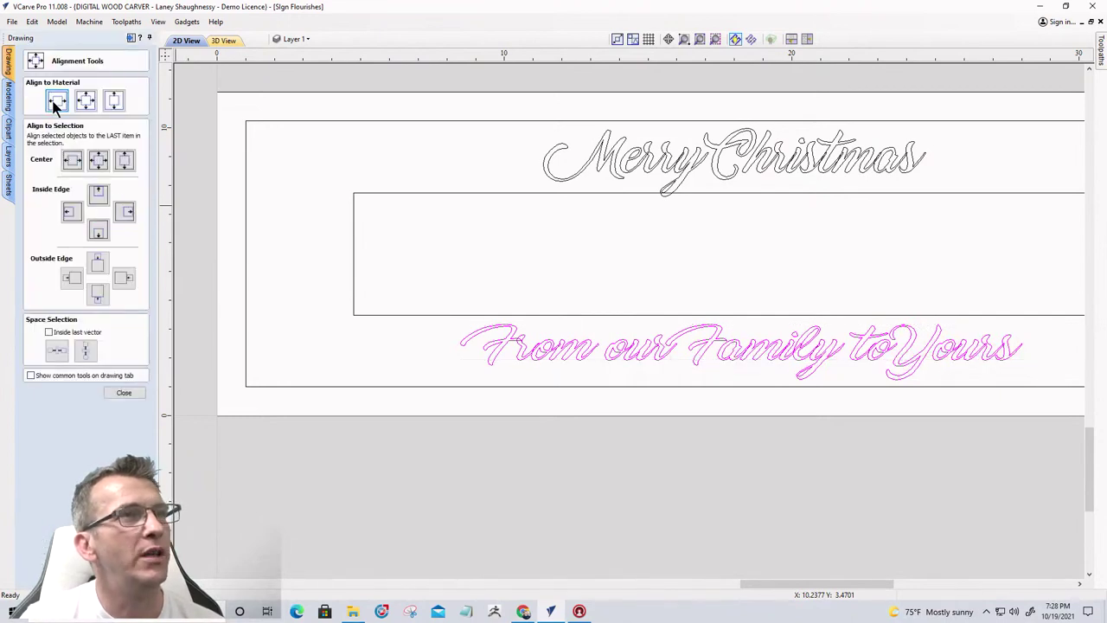
{"action": "left_click", "coordinate": [55, 101]}
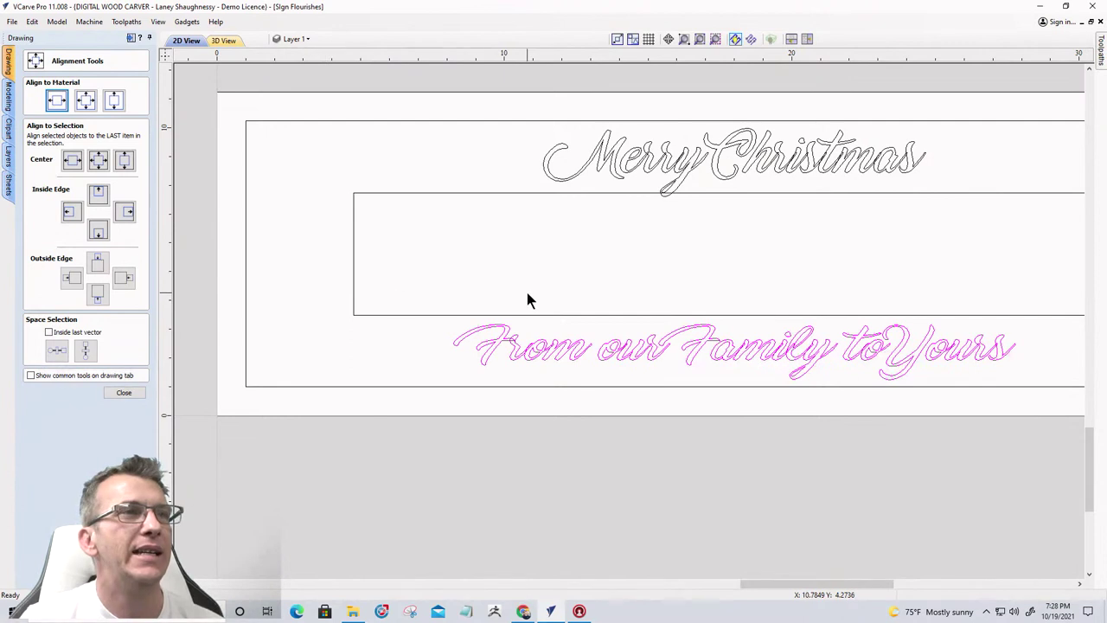
{"action": "scroll", "coordinate": [527, 292], "scroll_direction": "down", "scroll_amount": 1}
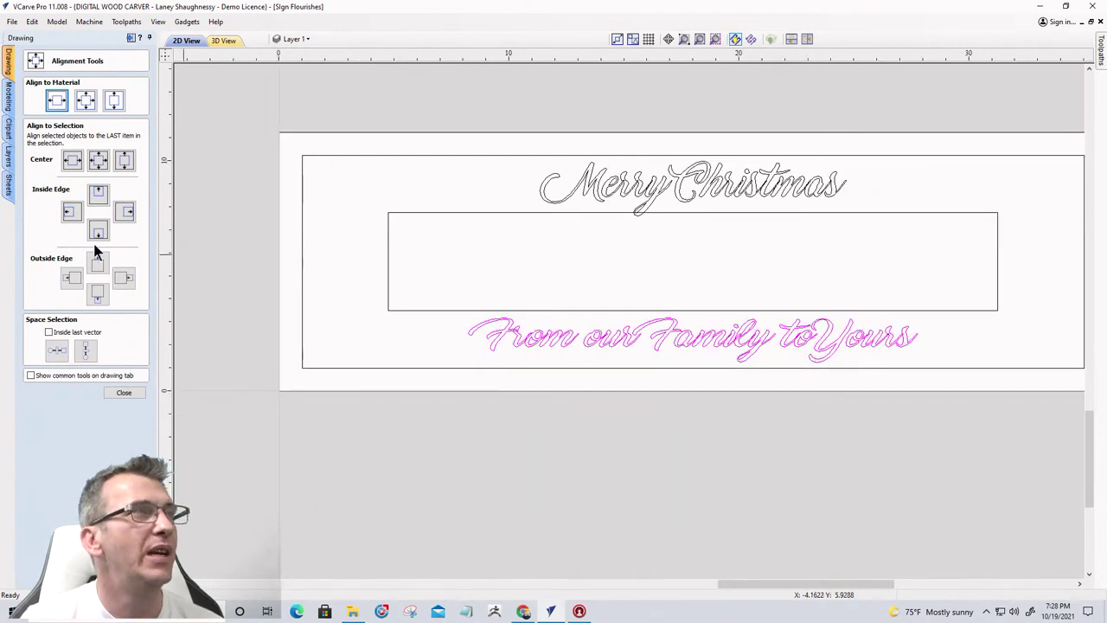
{"action": "left_click", "coordinate": [123, 393]}
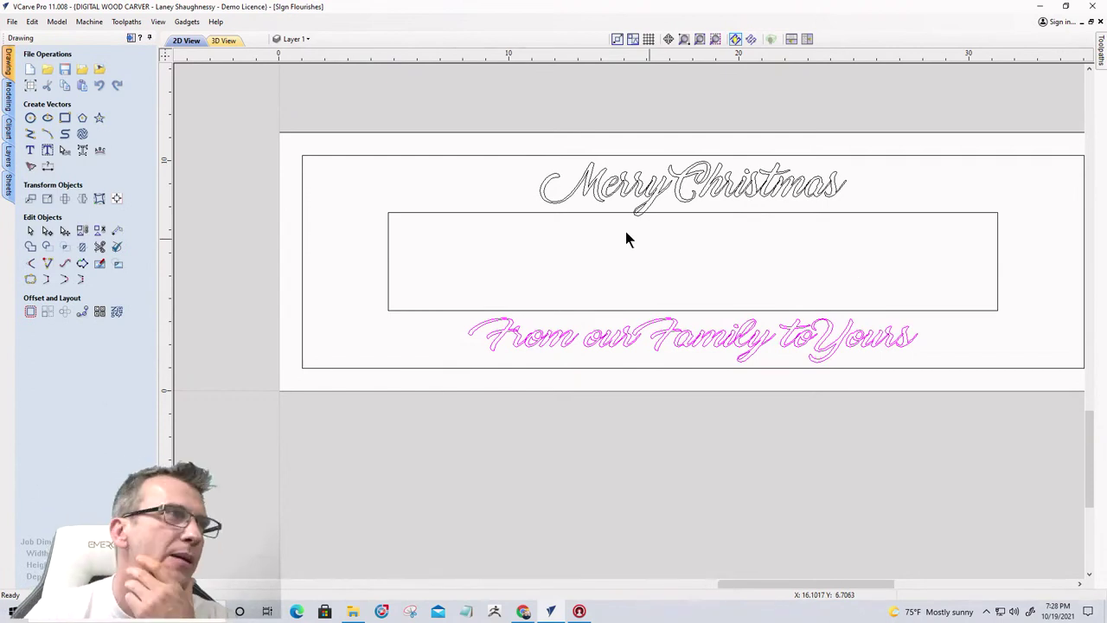
Try FroadmileDEMO on the bottom line, revert to Marguerite, and anchor new text inside the middle box
{"action": "left_click", "coordinate": [27, 156]}
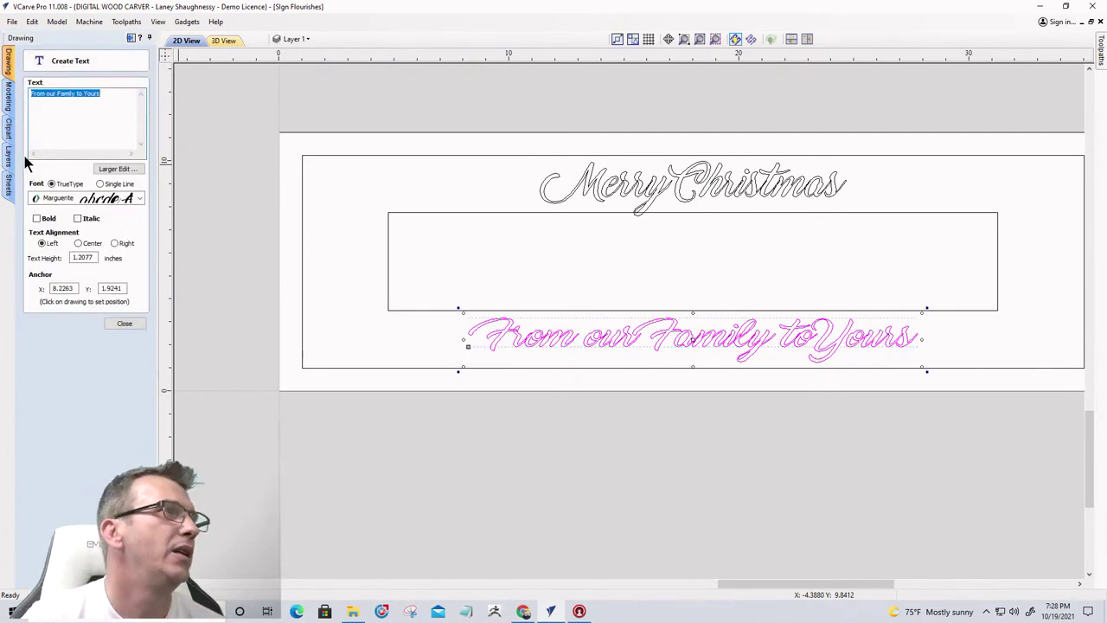
{"action": "left_click", "coordinate": [95, 198]}
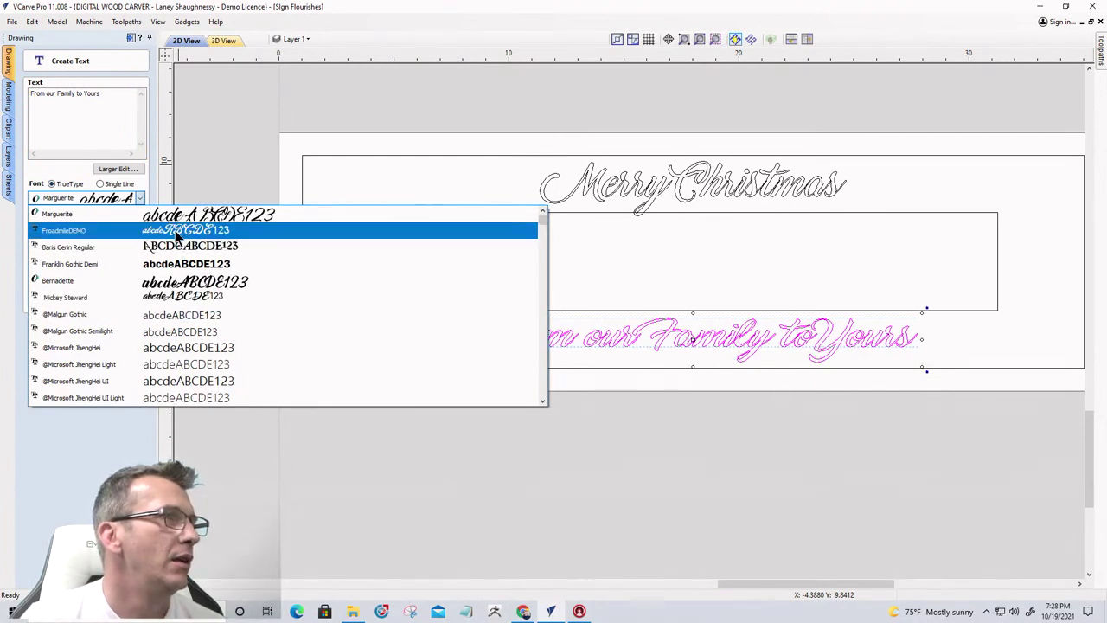
{"action": "left_click", "coordinate": [177, 231]}
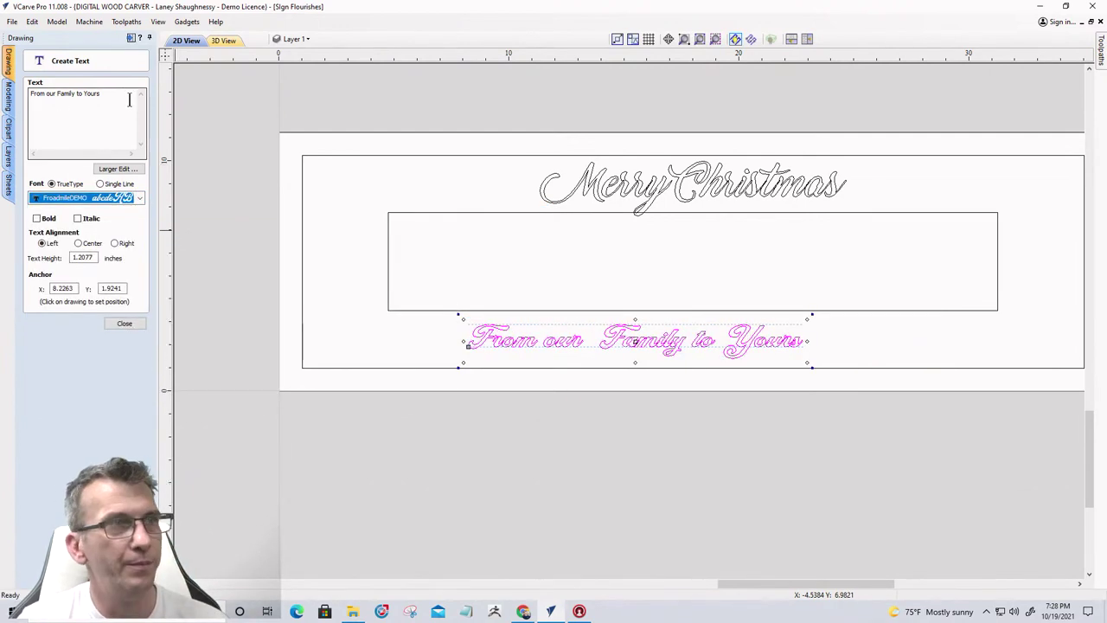
{"action": "key", "text": "Down"}
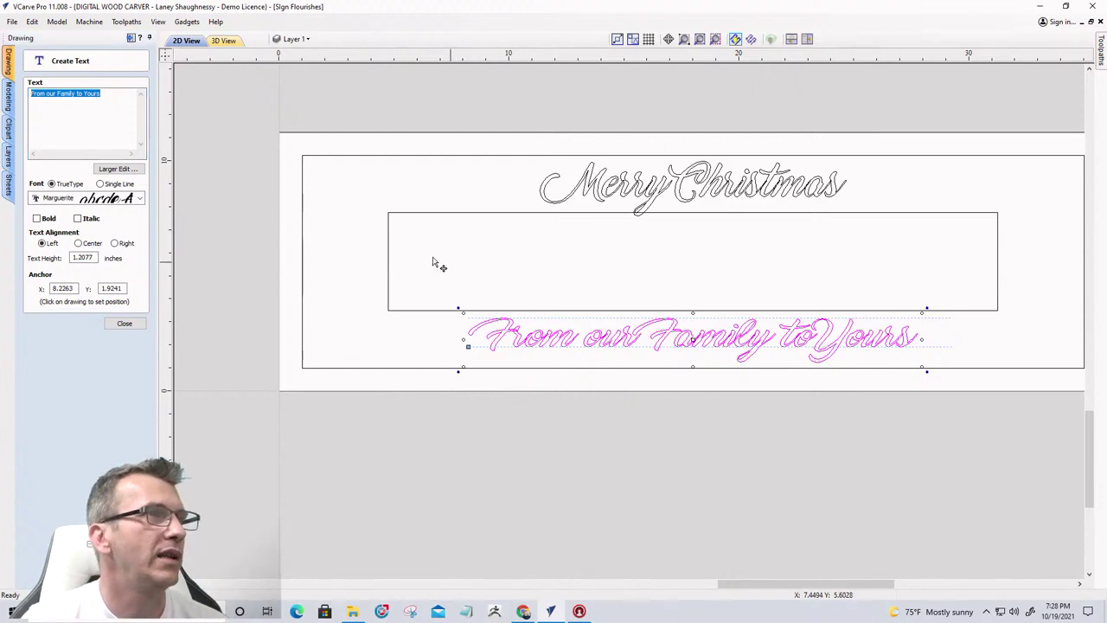
{"action": "left_click", "coordinate": [465, 244]}
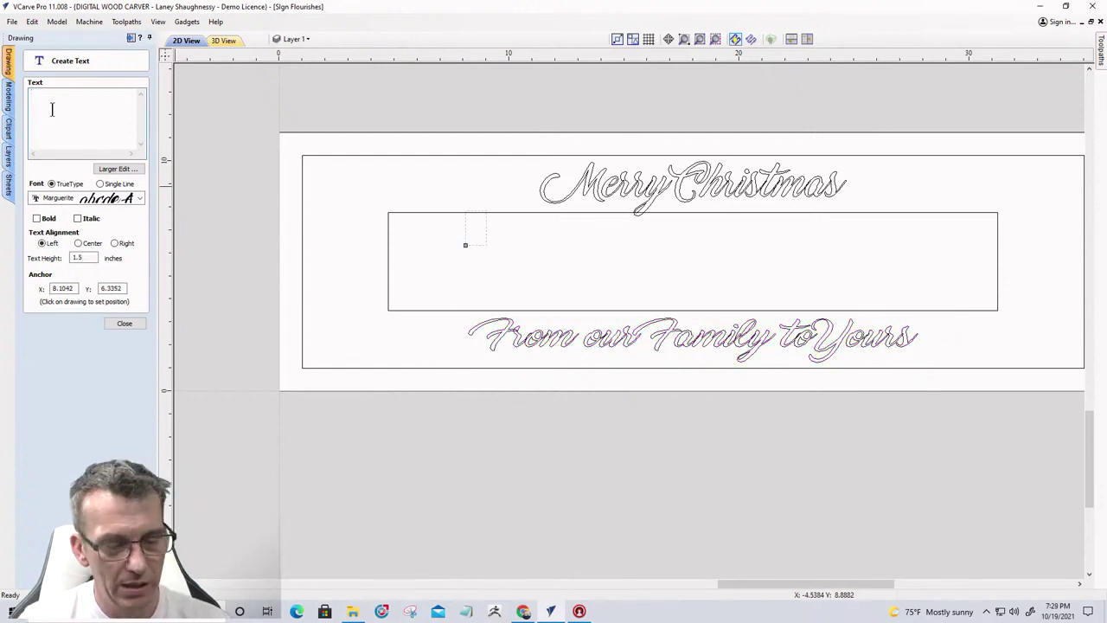
Try the FroadmileDEMO font with test letters 'Ri', then clear the text box
{"action": "left_click", "coordinate": [67, 198]}
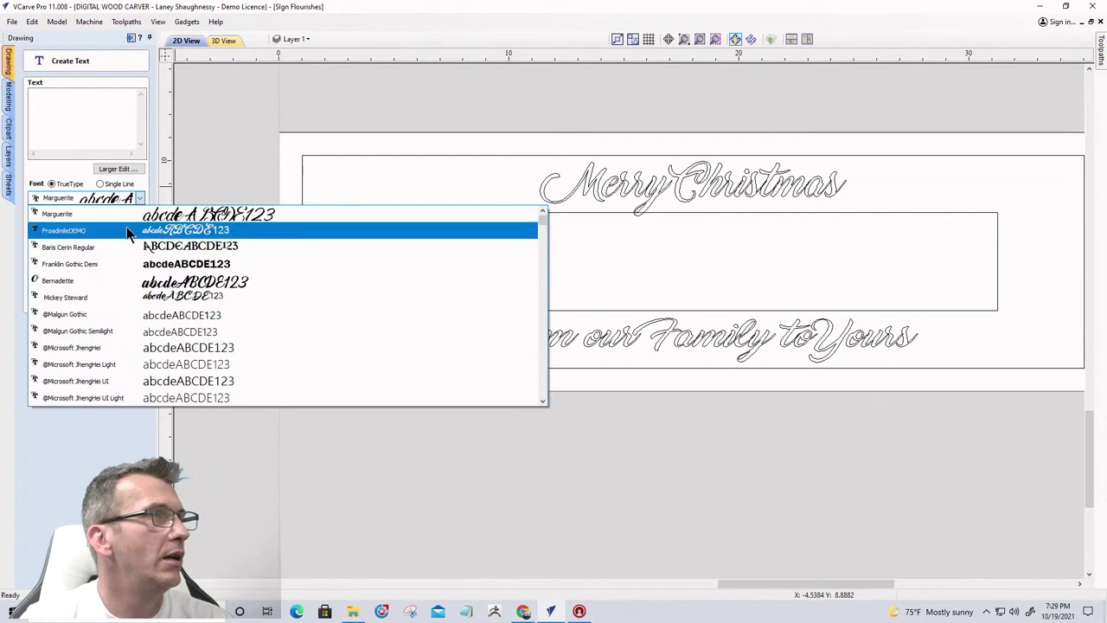
{"action": "left_click", "coordinate": [126, 227]}
{"action": "left_click", "coordinate": [83, 119]}
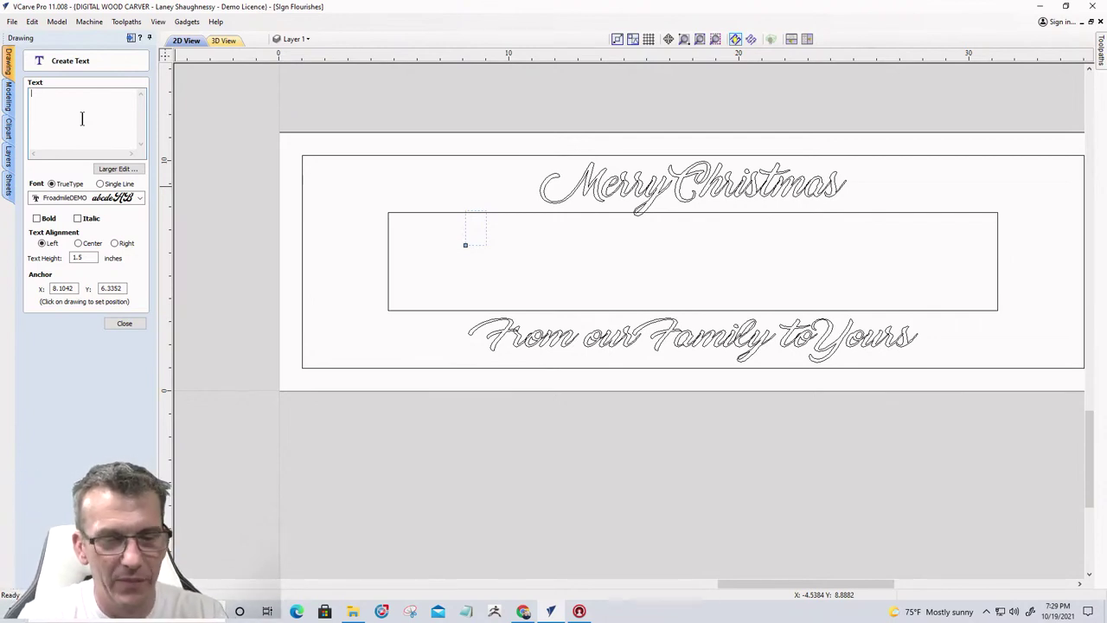
{"action": "type", "text": "R"}
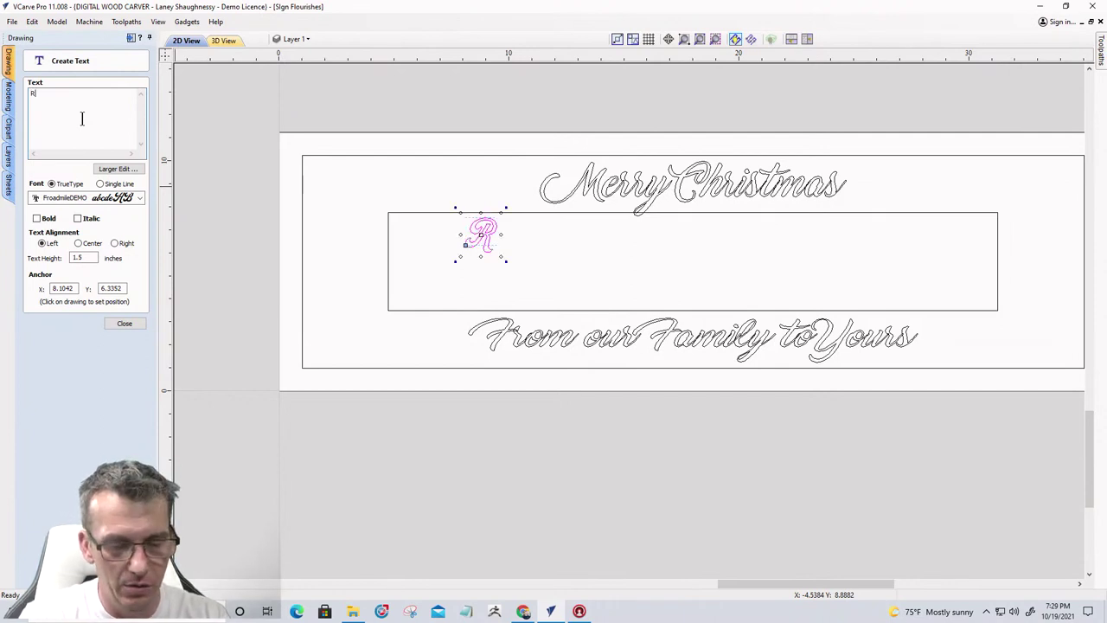
{"action": "key", "text": "BackSpace"}
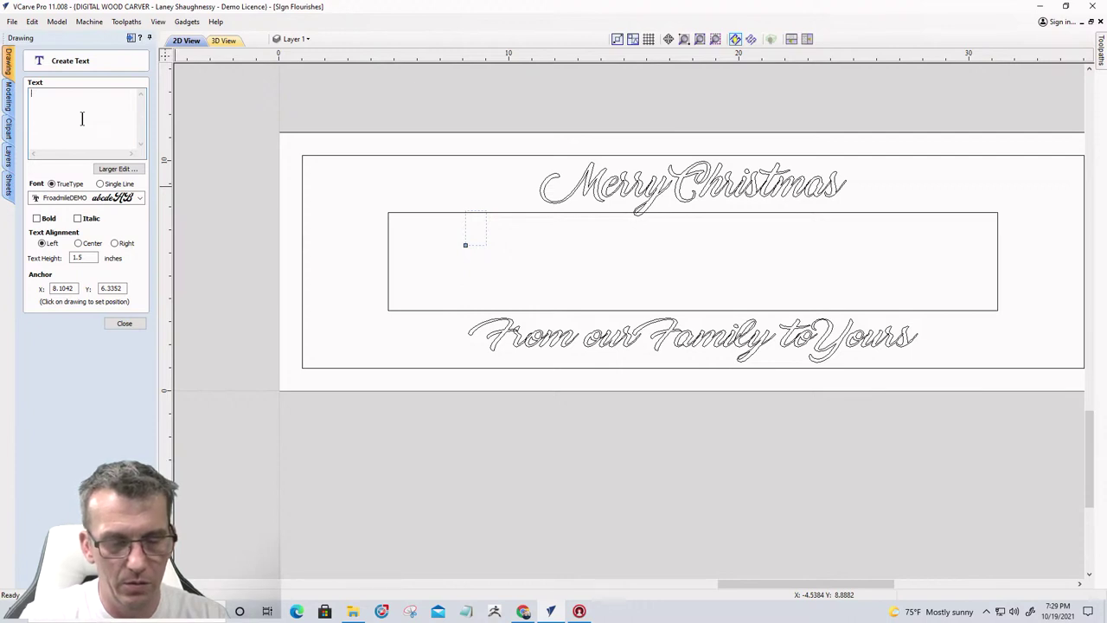
{"action": "type", "text": "Ri"}
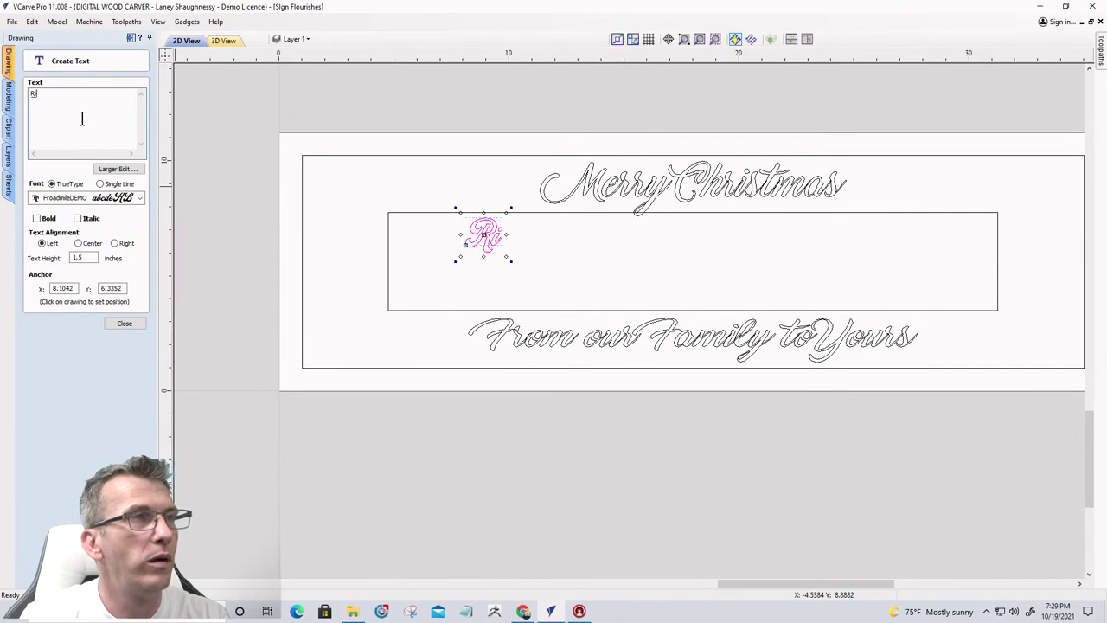
{"action": "key", "text": "BackSpace"}
{"action": "key", "text": "BackSpace"}
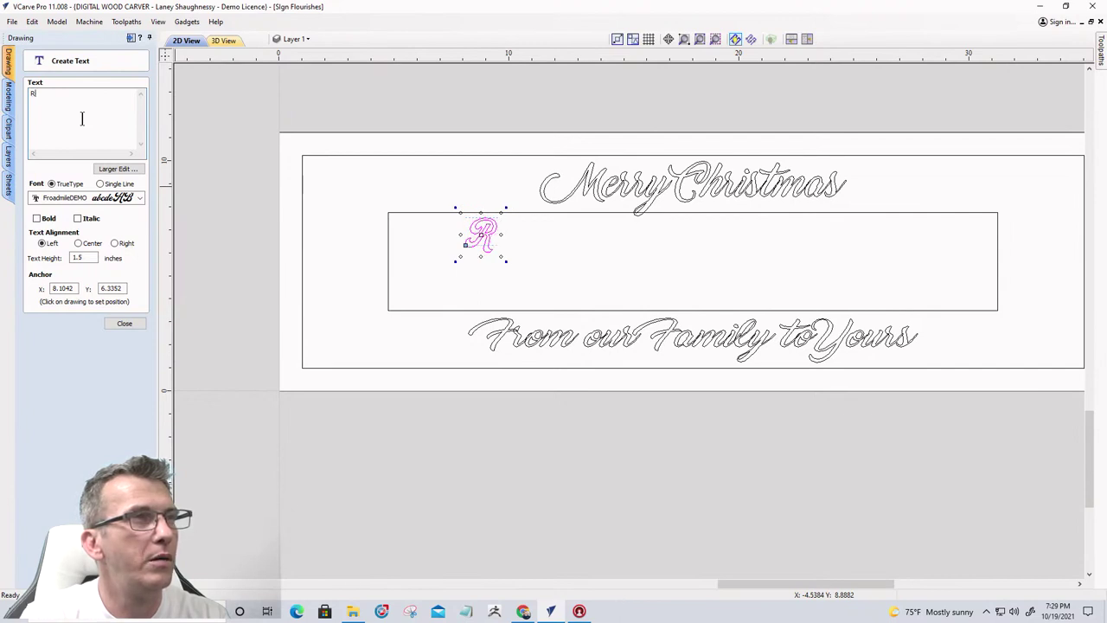
{"action": "type", "text": "Ri"}
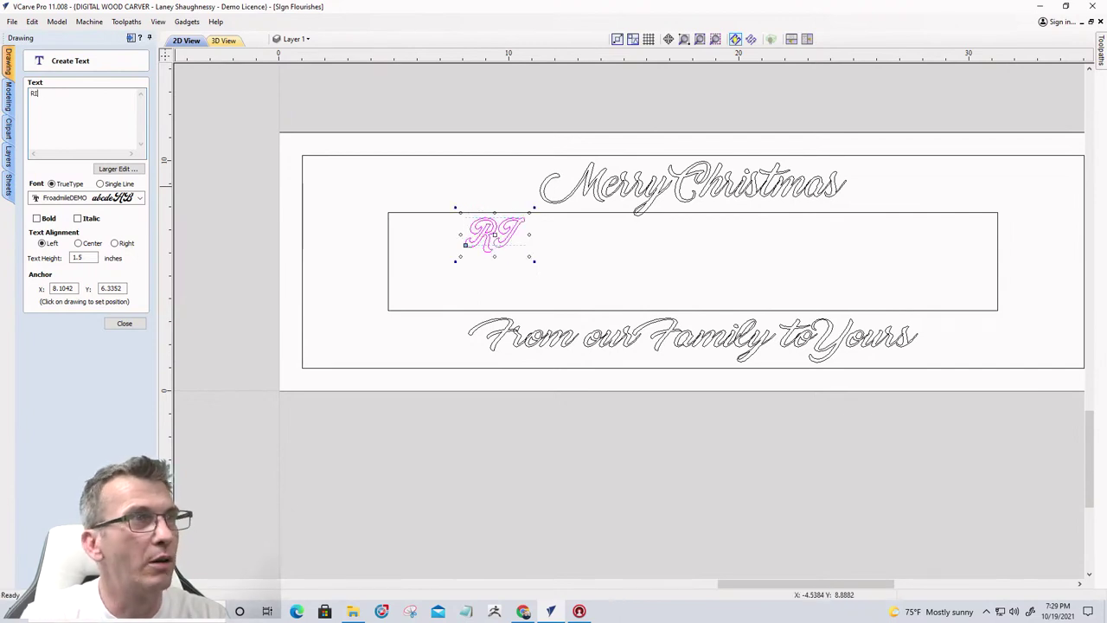
{"action": "key", "text": "BackSpace"}
{"action": "key", "text": "BackSpace"}
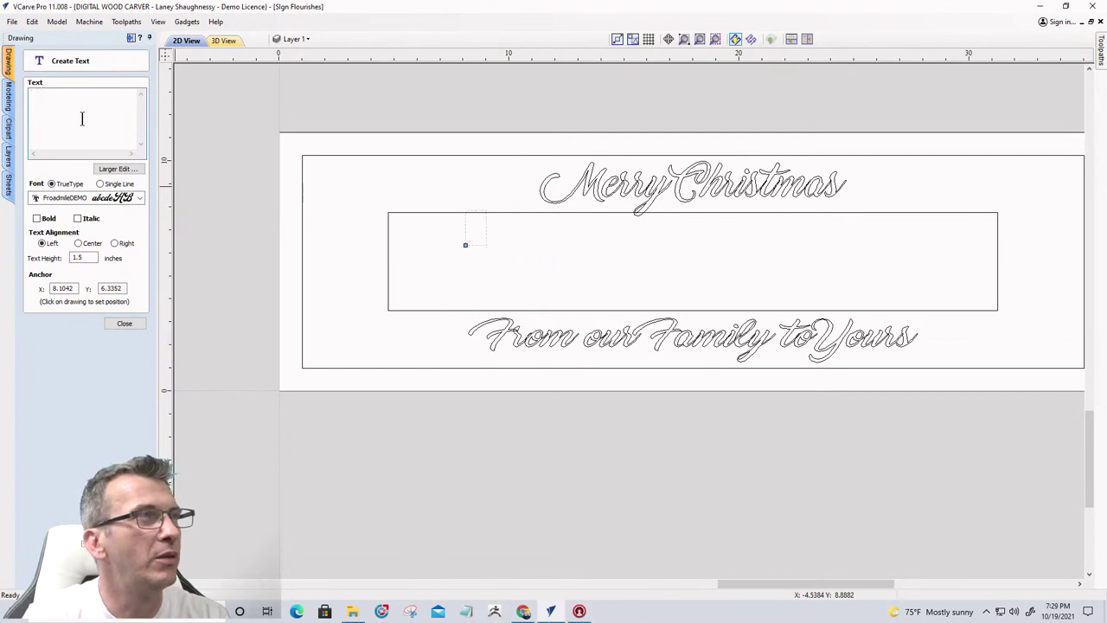
Set the new 1.5-inch text's font to Baris Cerin Regular
{"action": "left_click", "coordinate": [138, 197]}
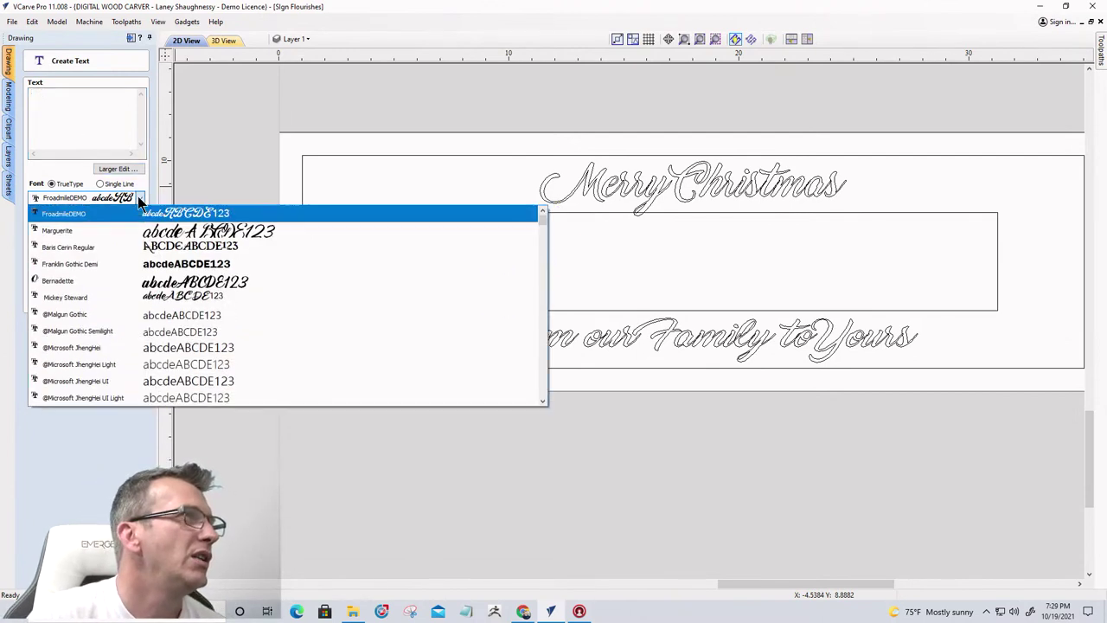
{"action": "left_click", "coordinate": [135, 248]}
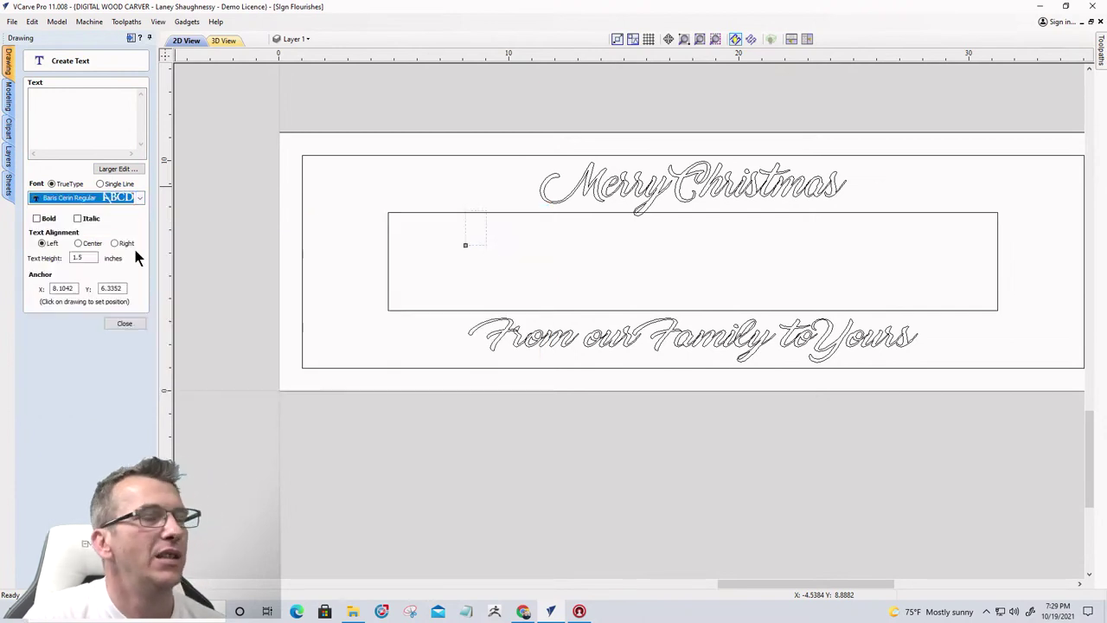
{"action": "key", "text": "r"}
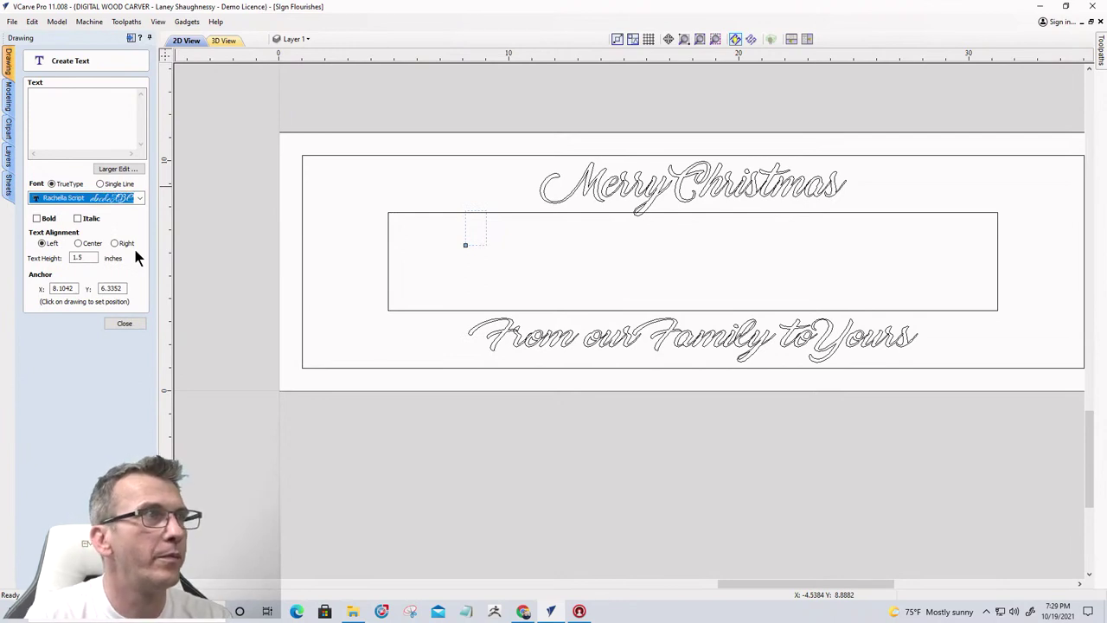
{"action": "left_click", "coordinate": [63, 130]}
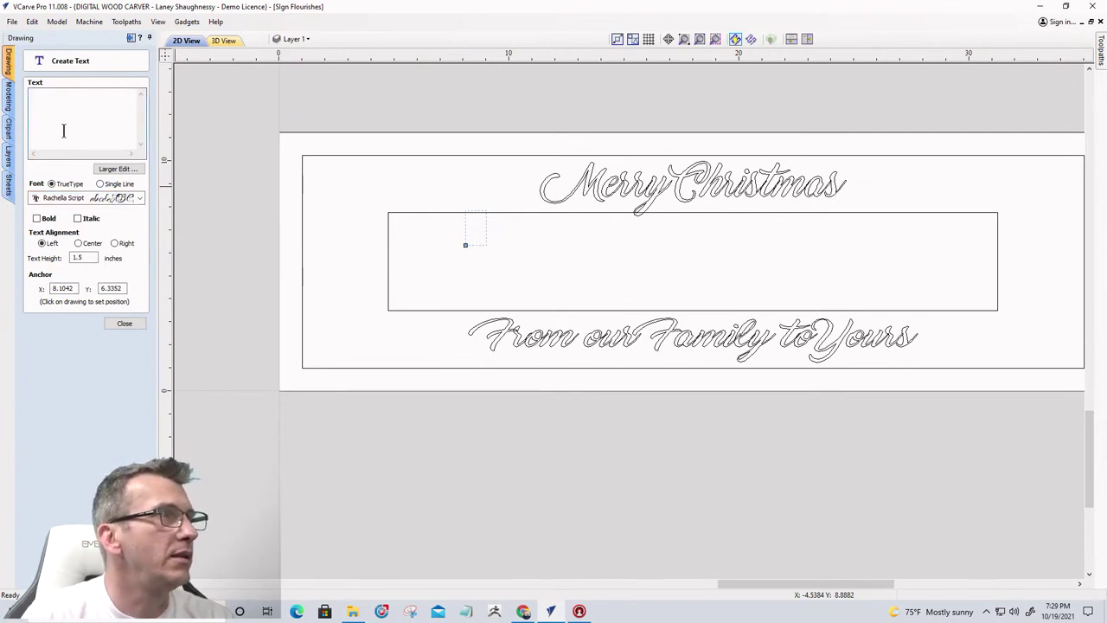
{"action": "left_click", "coordinate": [110, 198]}
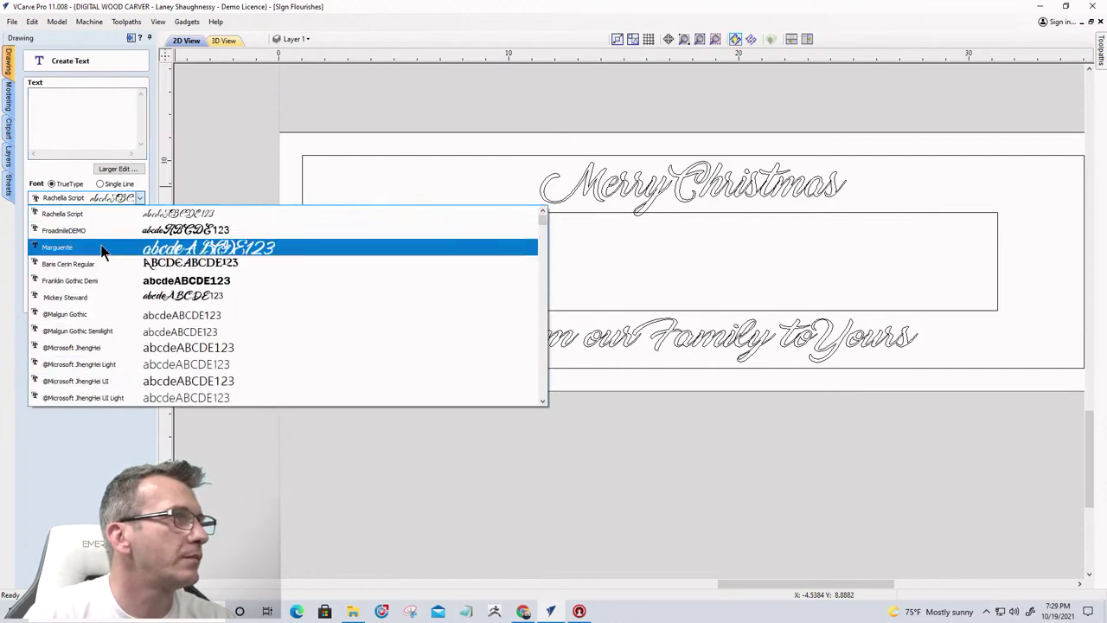
{"action": "left_click", "coordinate": [101, 262]}
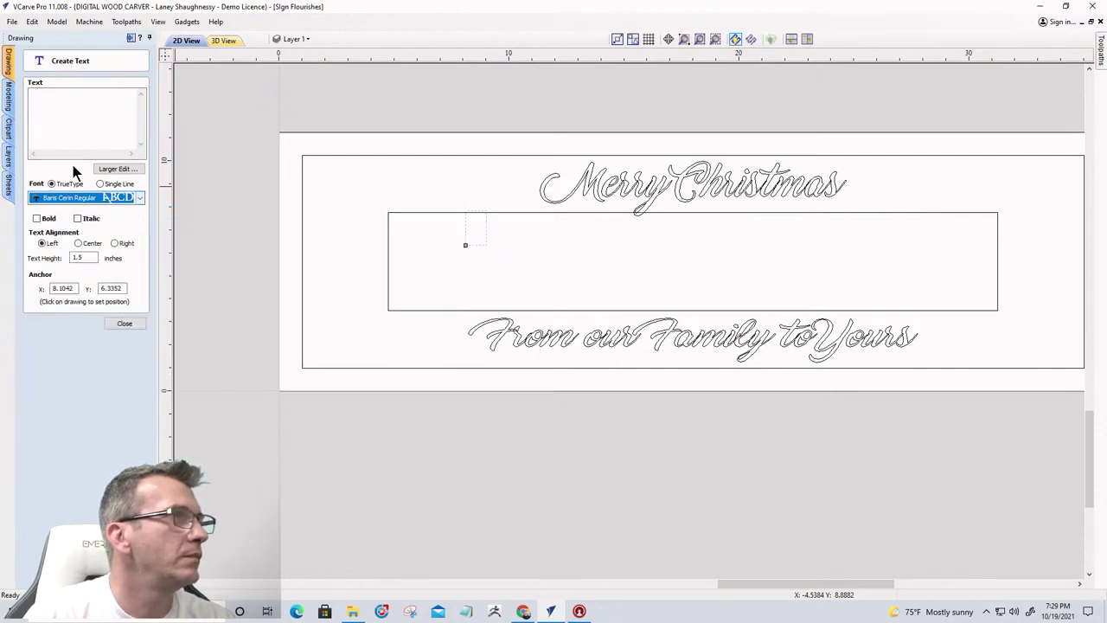
Enter RICHARDSON'S as the text and close Create Text
{"action": "left_click", "coordinate": [67, 108]}
{"action": "type", "text": "RIC"}
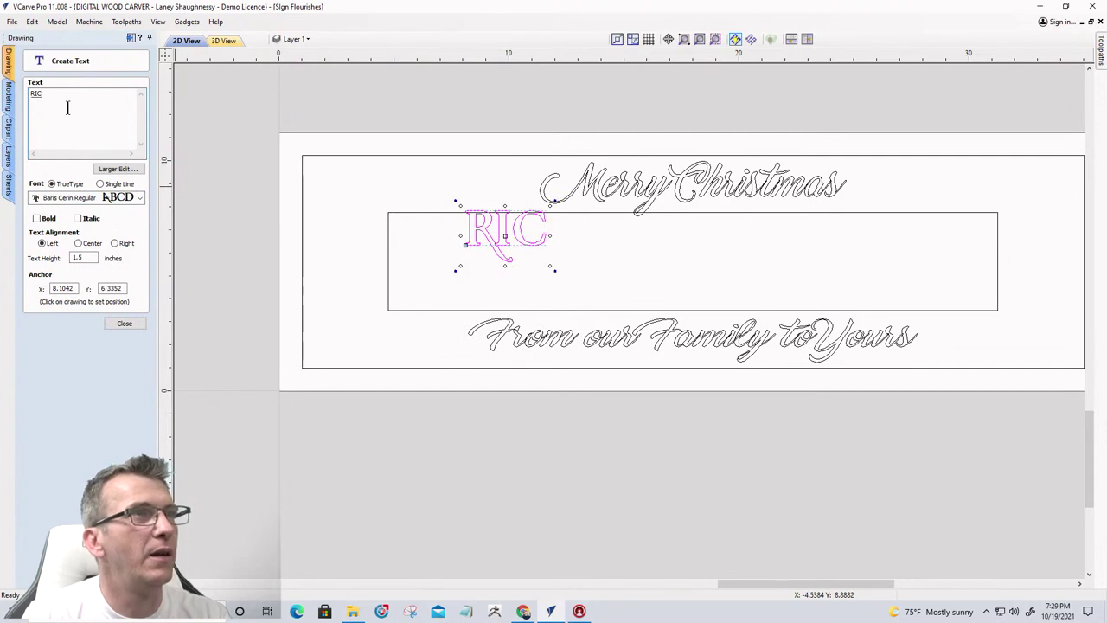
{"action": "type", "text": "HAR"}
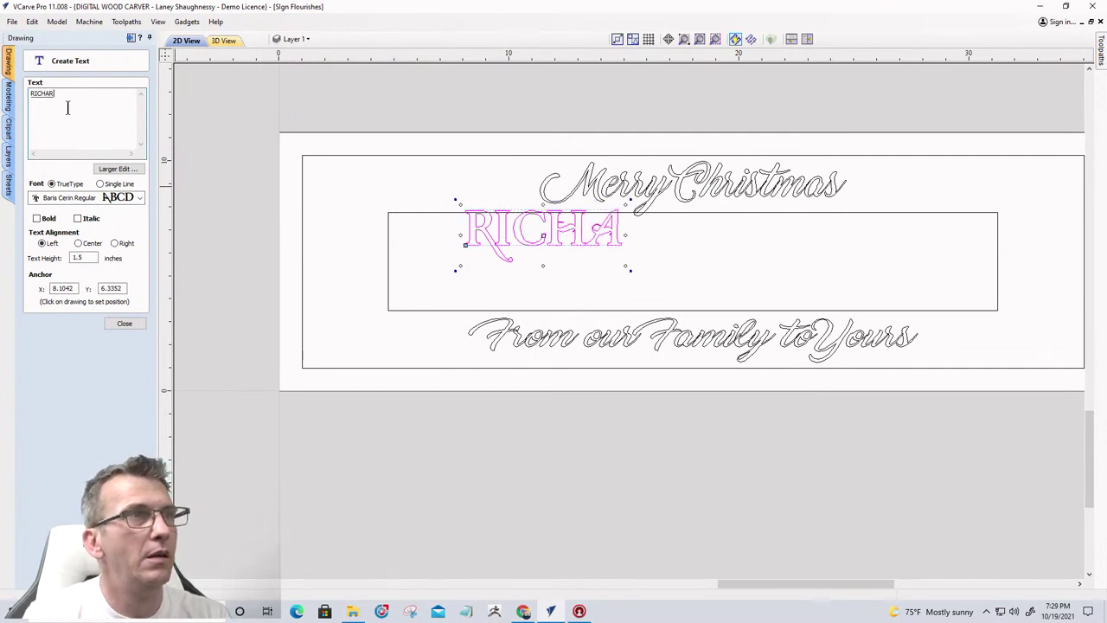
{"action": "type", "text": "D"}
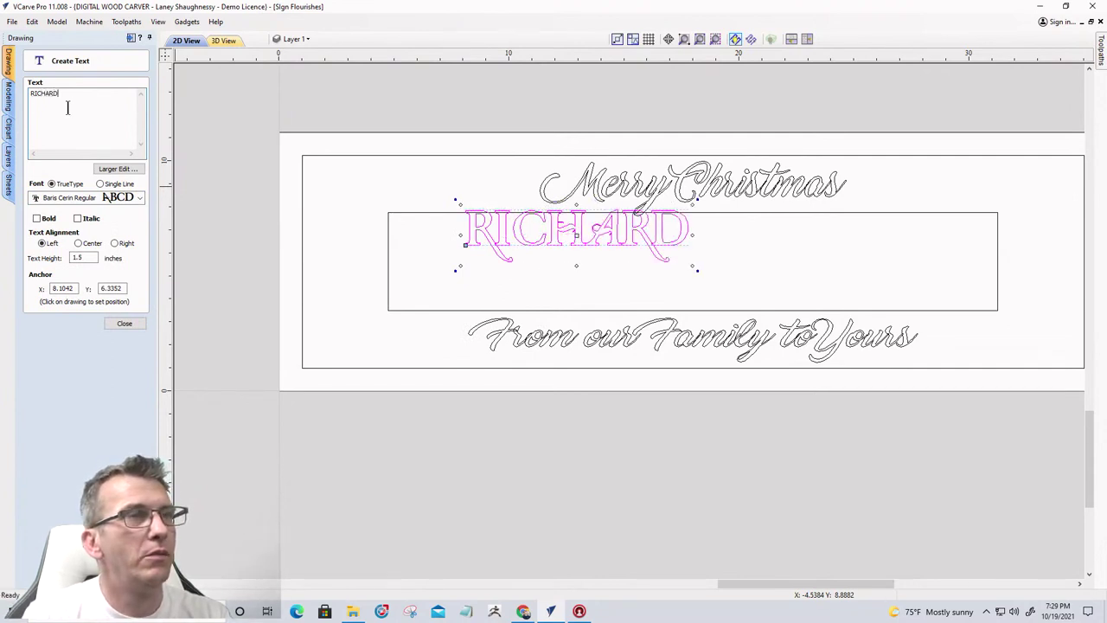
{"action": "type", "text": "SON"}
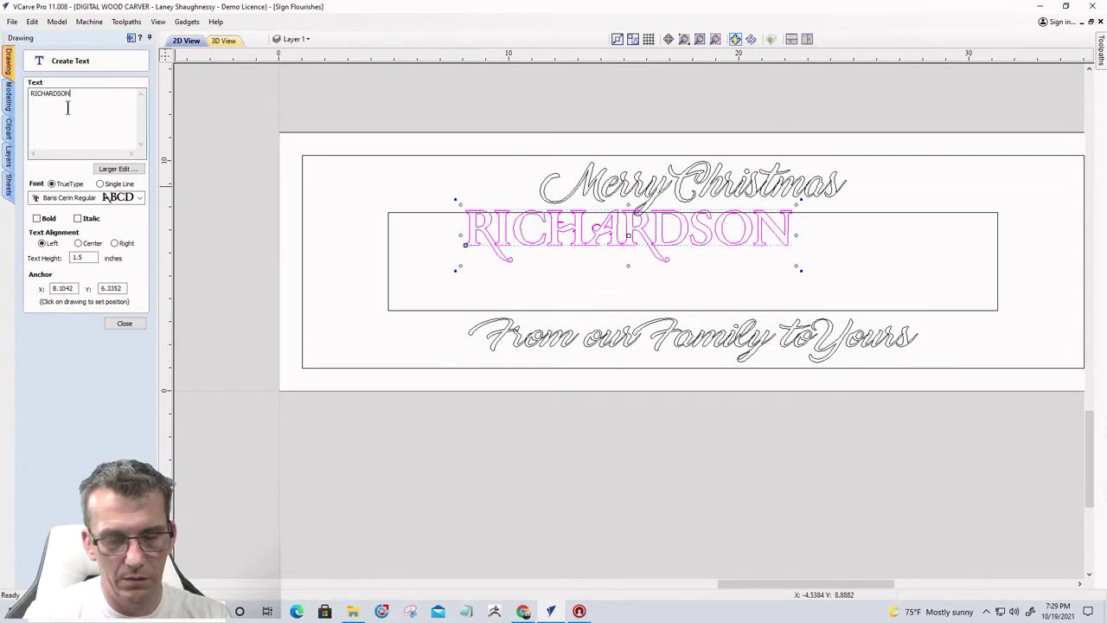
{"action": "type", "text": "'s"}
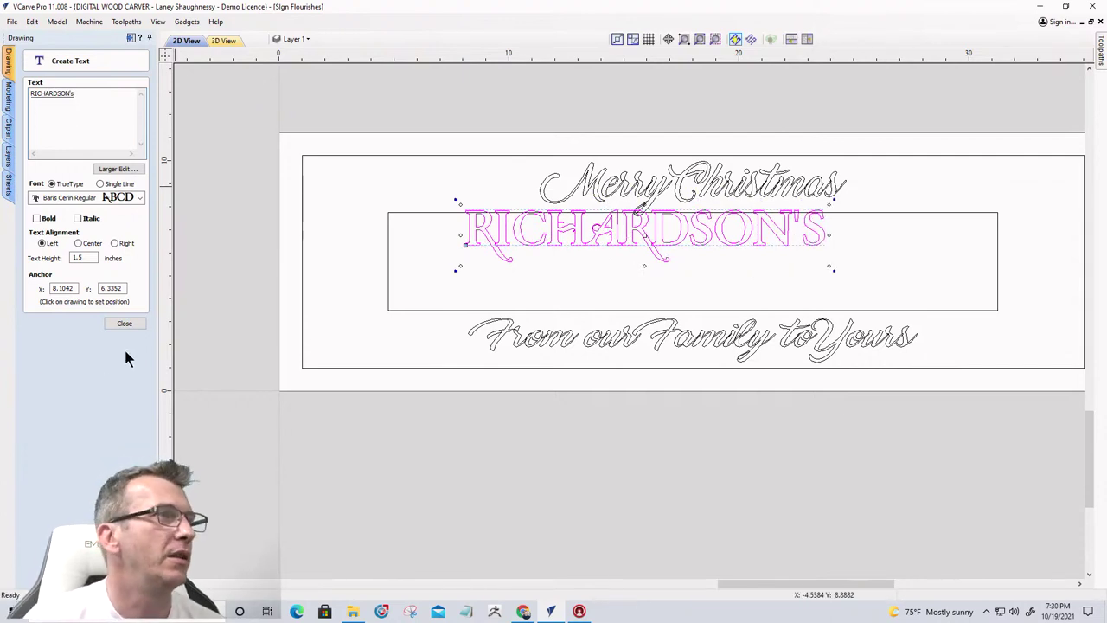
{"action": "left_click", "coordinate": [124, 323]}
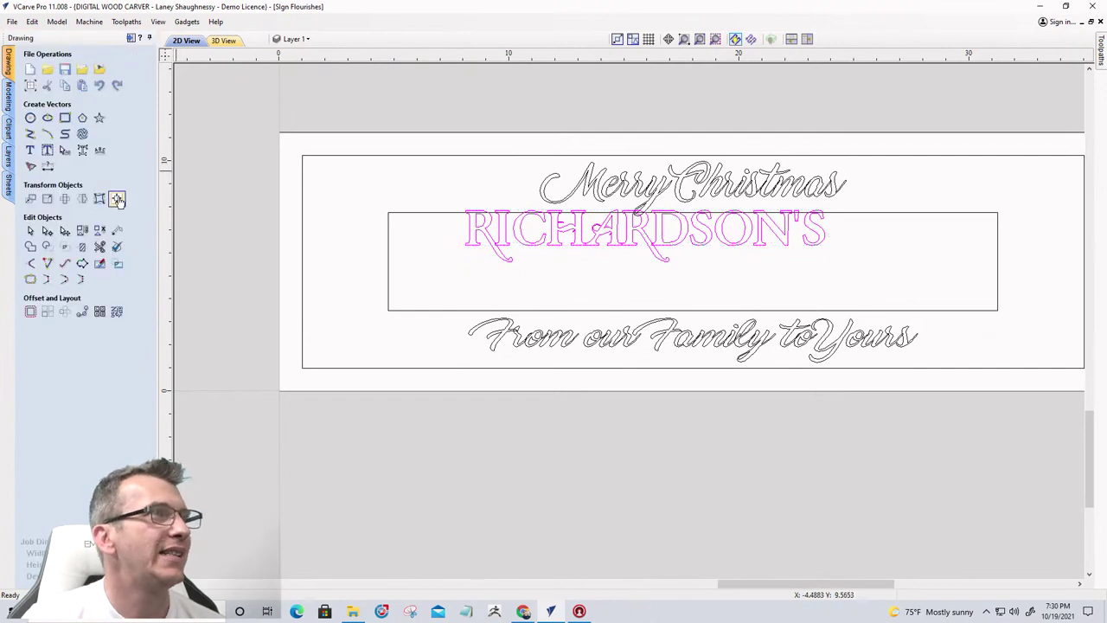
Centre RICHARDSON'S within the centre rectangle using the Alignment Tools
{"action": "left_click", "coordinate": [412, 212]}
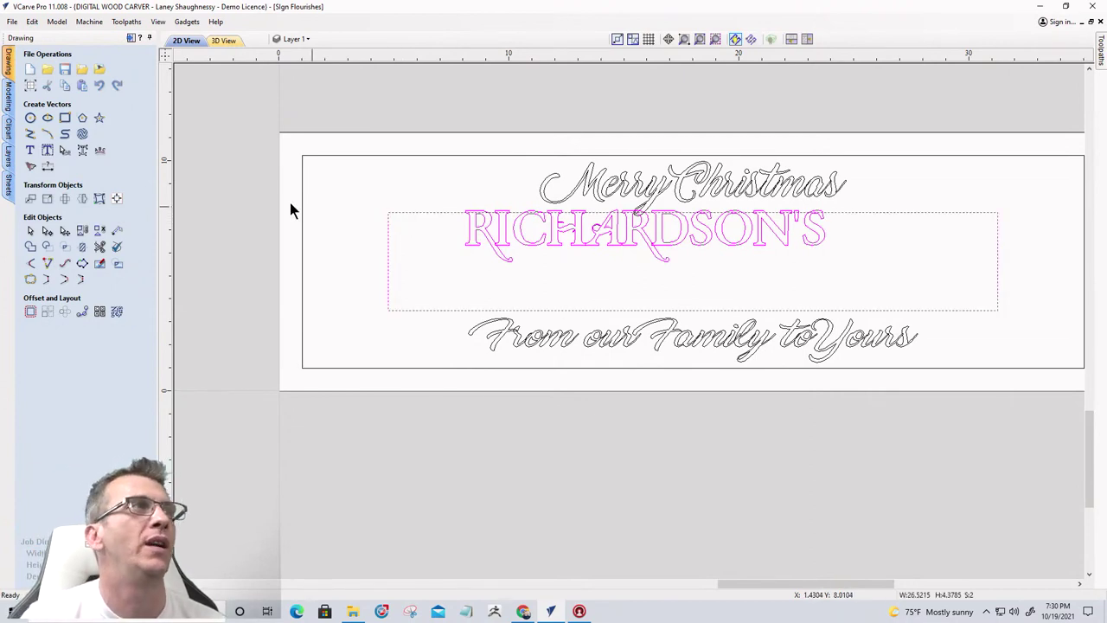
{"action": "left_click", "coordinate": [117, 198]}
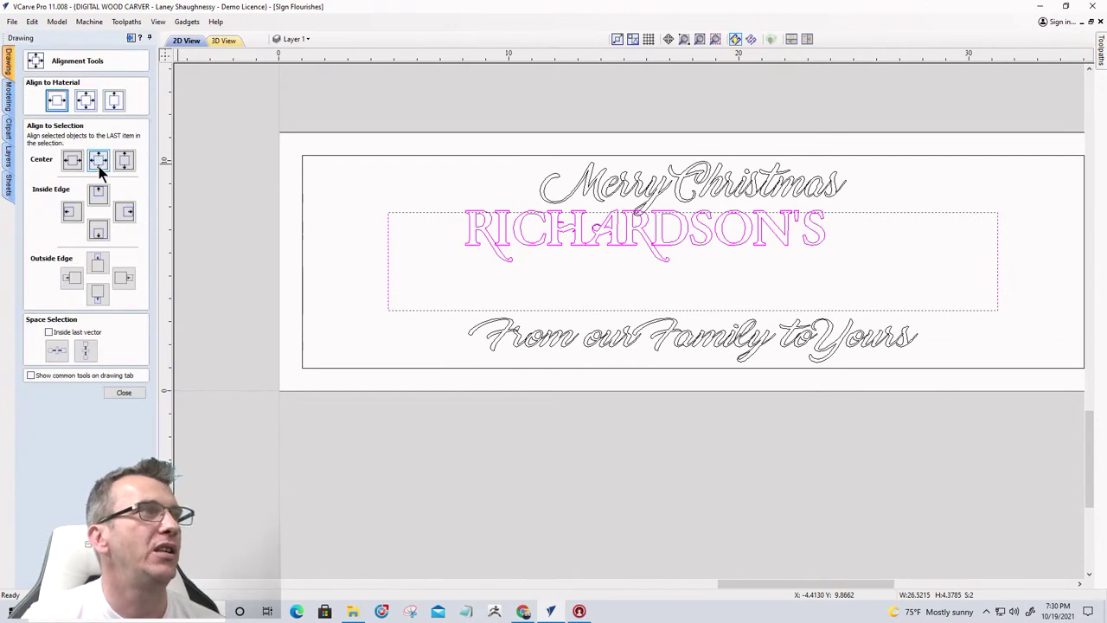
{"action": "left_click", "coordinate": [98, 164]}
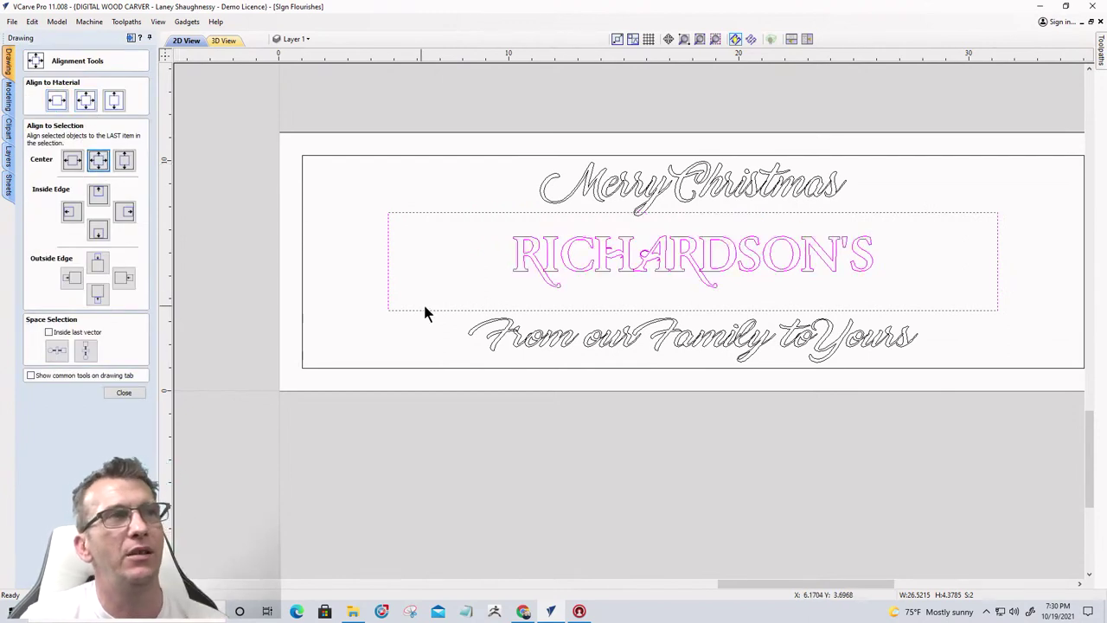
{"action": "left_click", "coordinate": [130, 391]}
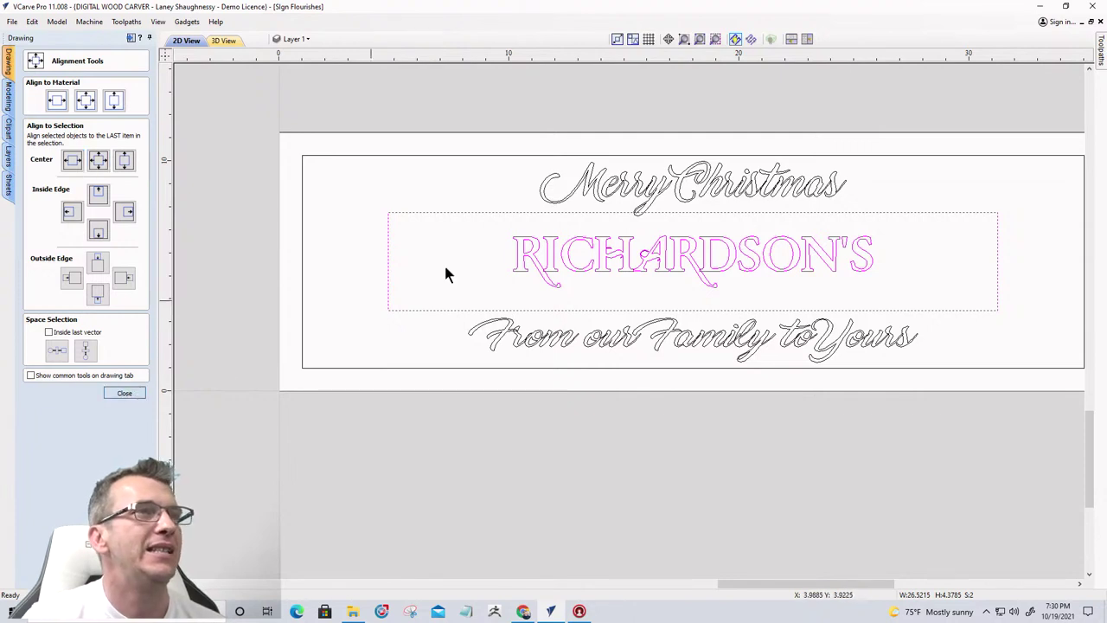
Stretch RICHARDSON'S wider and taller to fill most of the rectangle
{"action": "left_click", "coordinate": [514, 252]}
{"action": "left_click", "coordinate": [518, 253]}
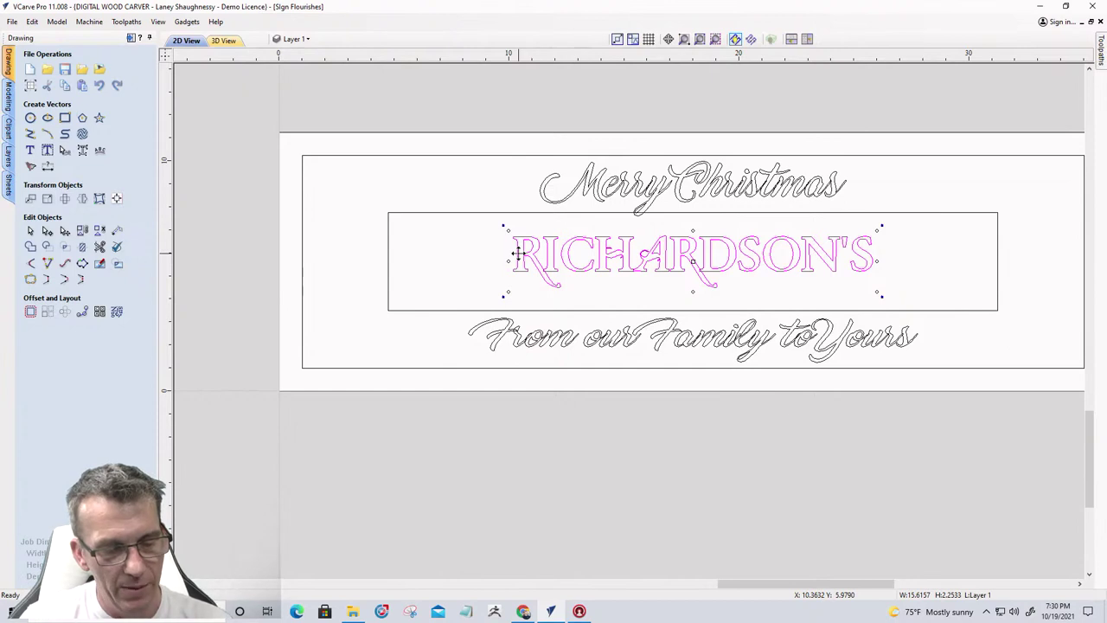
{"action": "left_click_drag", "start_coordinate": [507, 257], "coordinate": [457, 262]}
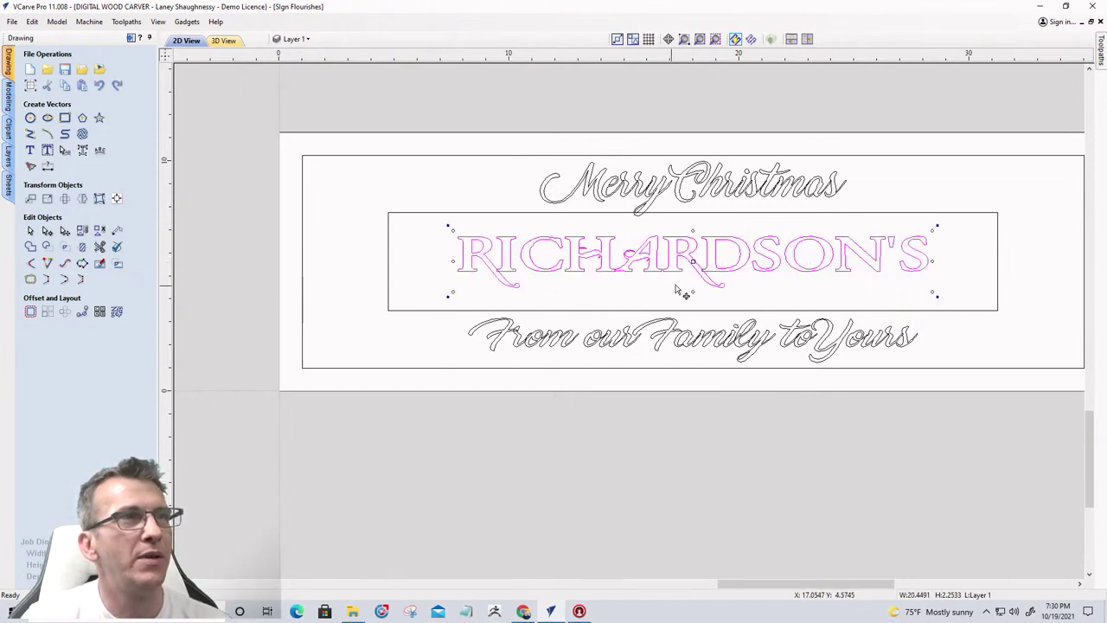
{"action": "left_click_drag", "start_coordinate": [692, 293], "coordinate": [691, 303]}
{"action": "left_click", "coordinate": [629, 313]}
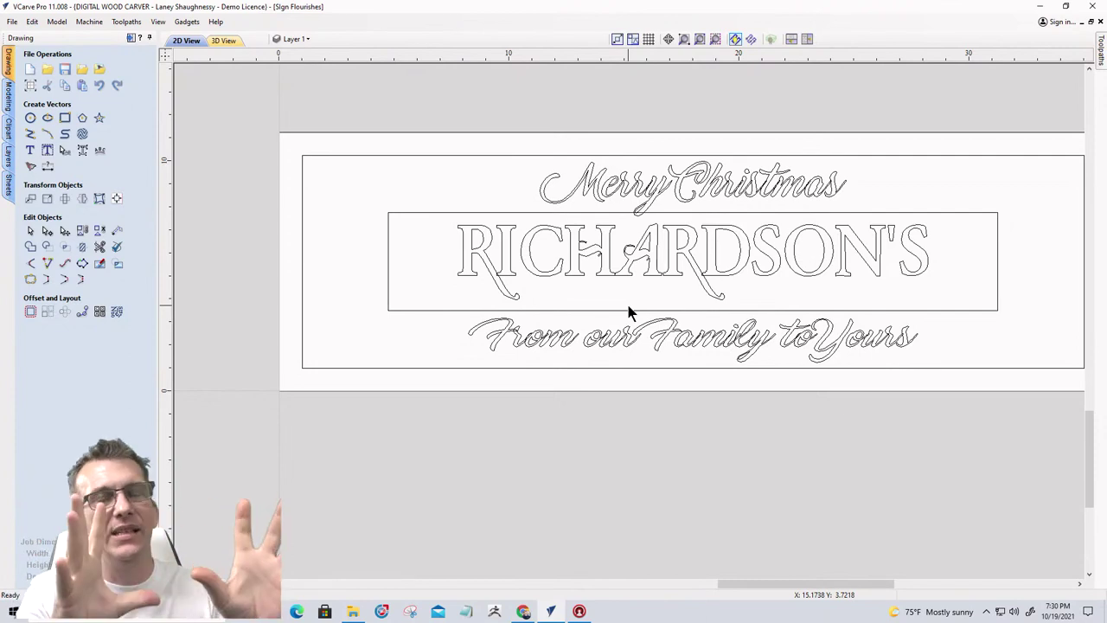
{"action": "scroll", "coordinate": [583, 316], "scroll_direction": "down", "scroll_amount": 1}
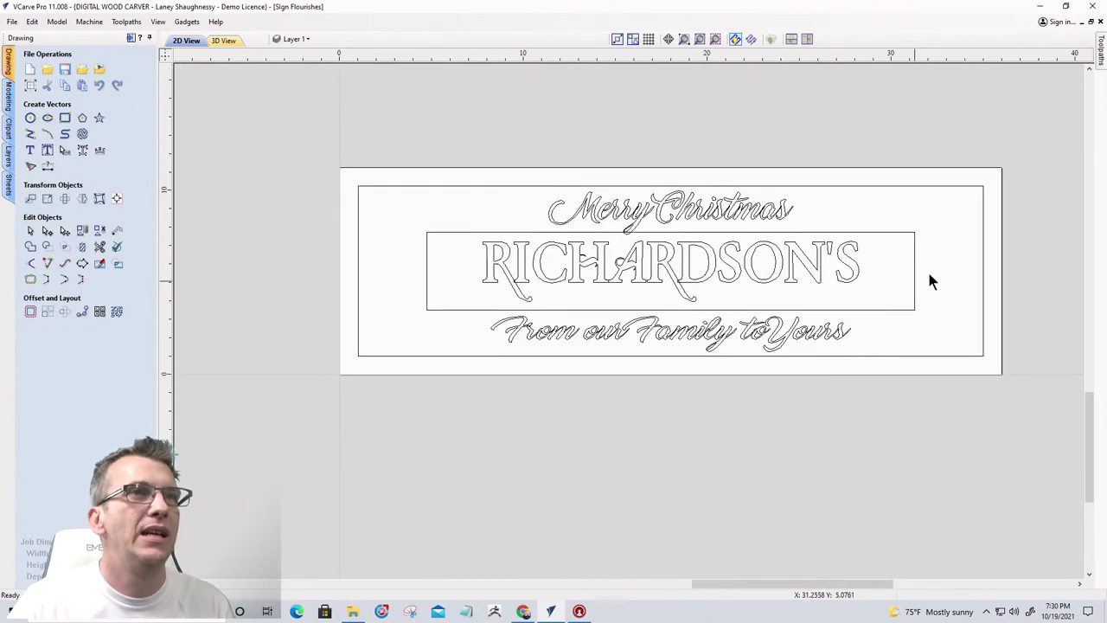
{"action": "scroll", "coordinate": [924, 274], "scroll_direction": "up", "scroll_amount": 1}
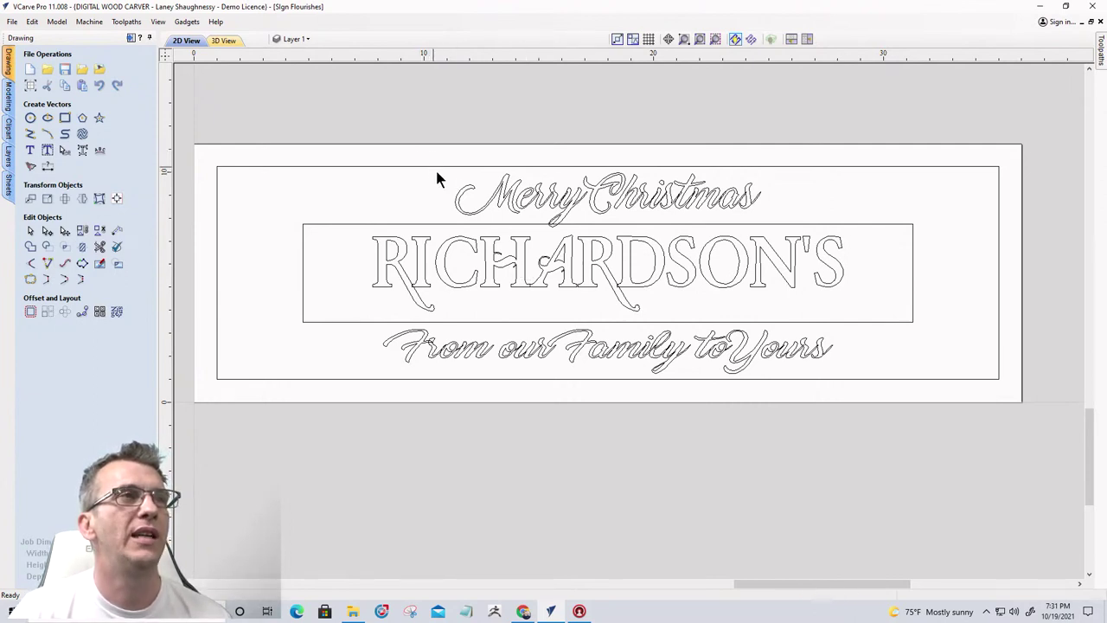
{"action": "left_click", "coordinate": [501, 188]}
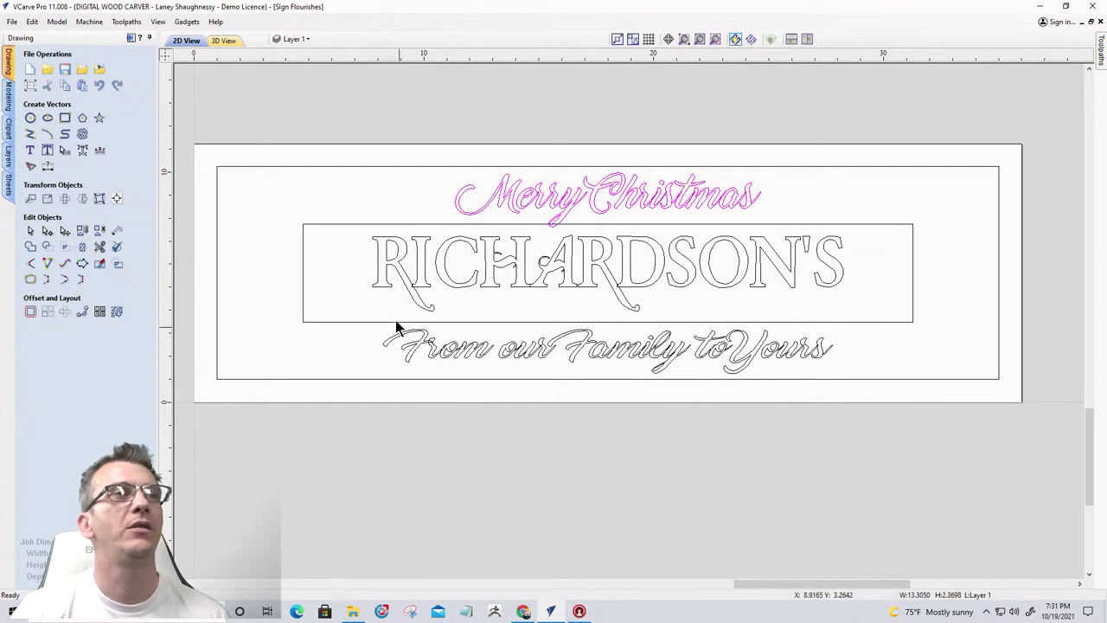
{"action": "left_click", "coordinate": [352, 217]}
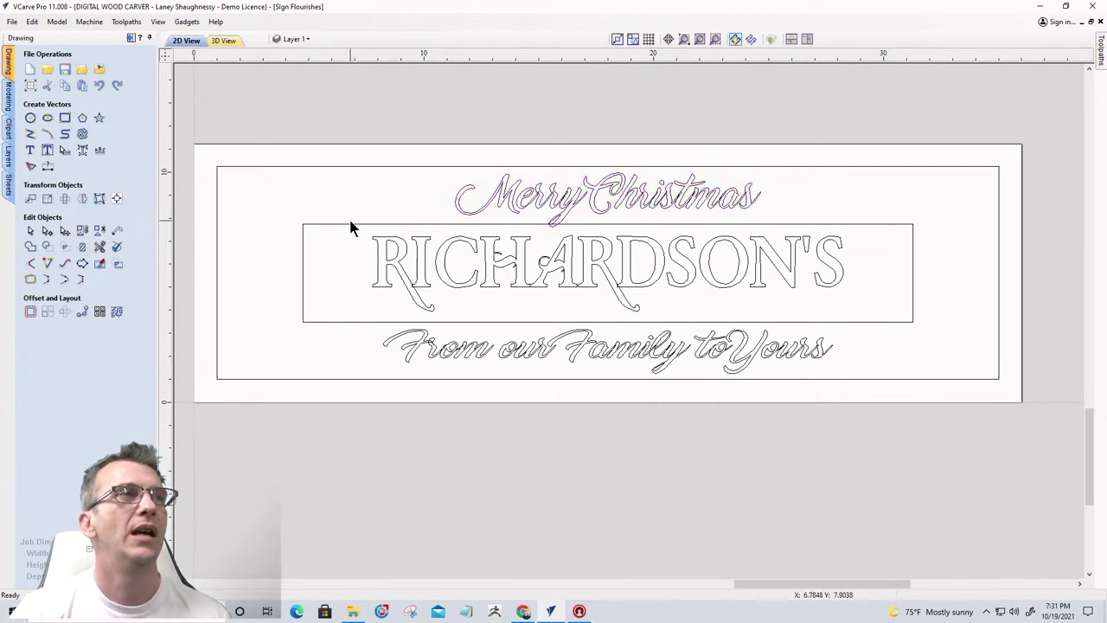
{"action": "left_click", "coordinate": [350, 224]}
{"action": "left_click_drag", "start_coordinate": [400, 130], "coordinate": [838, 251]}
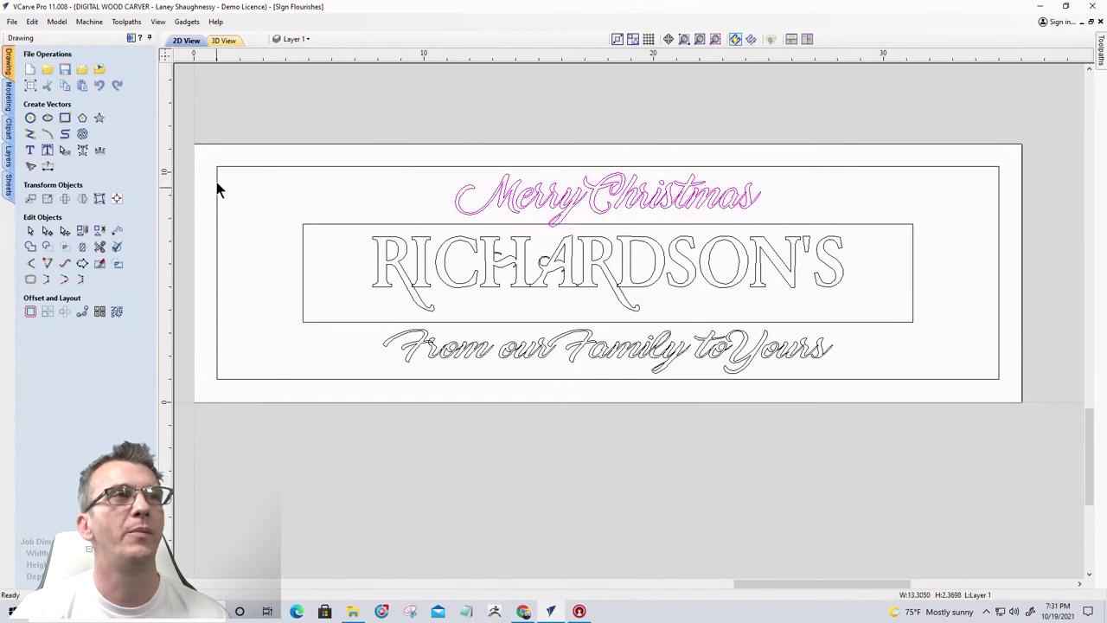
{"action": "left_click_drag", "start_coordinate": [378, 91], "coordinate": [383, 143]}
{"action": "left_click", "coordinate": [815, 197]}
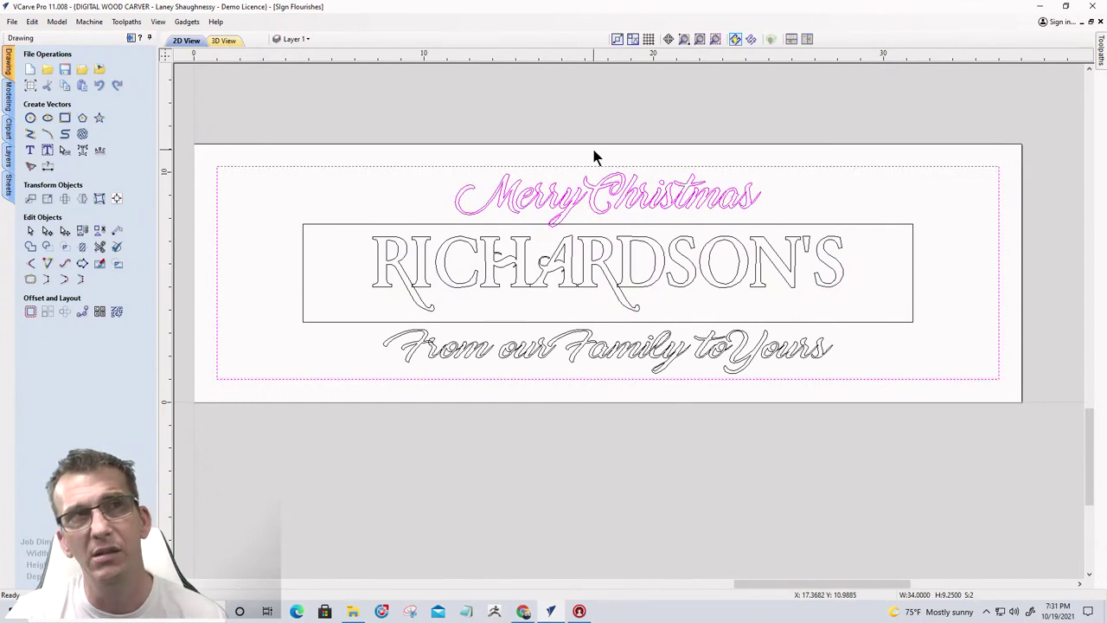
{"action": "left_click", "coordinate": [412, 206]}
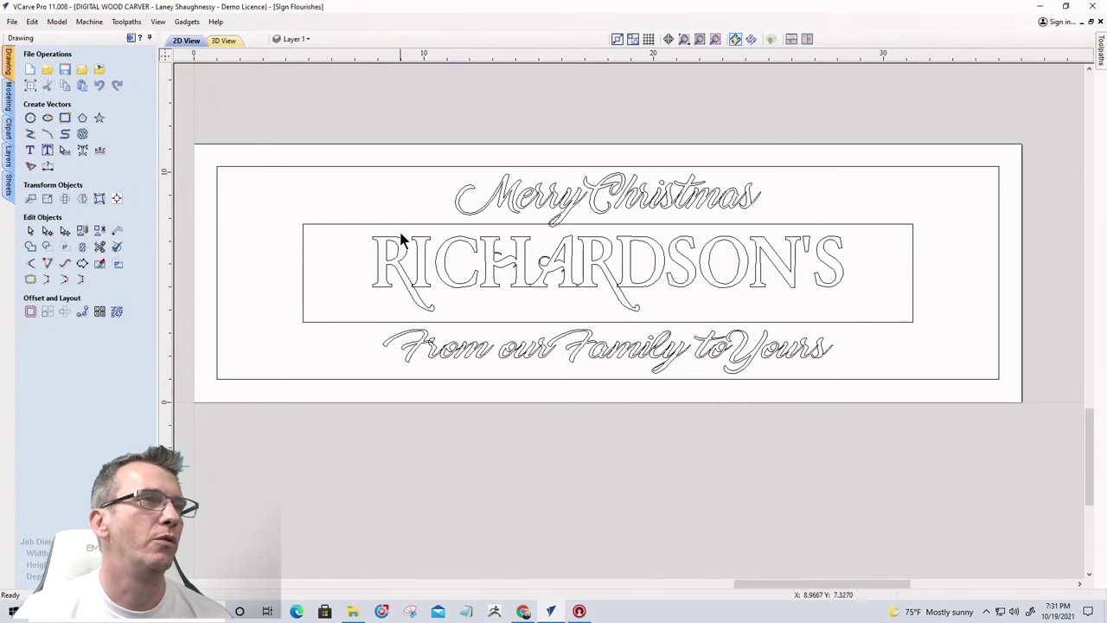
Weld the RICHARDSON'S letters and flourish into curves, choosing Keep for the originals
{"action": "scroll", "coordinate": [399, 249], "scroll_direction": "up", "scroll_amount": 5}
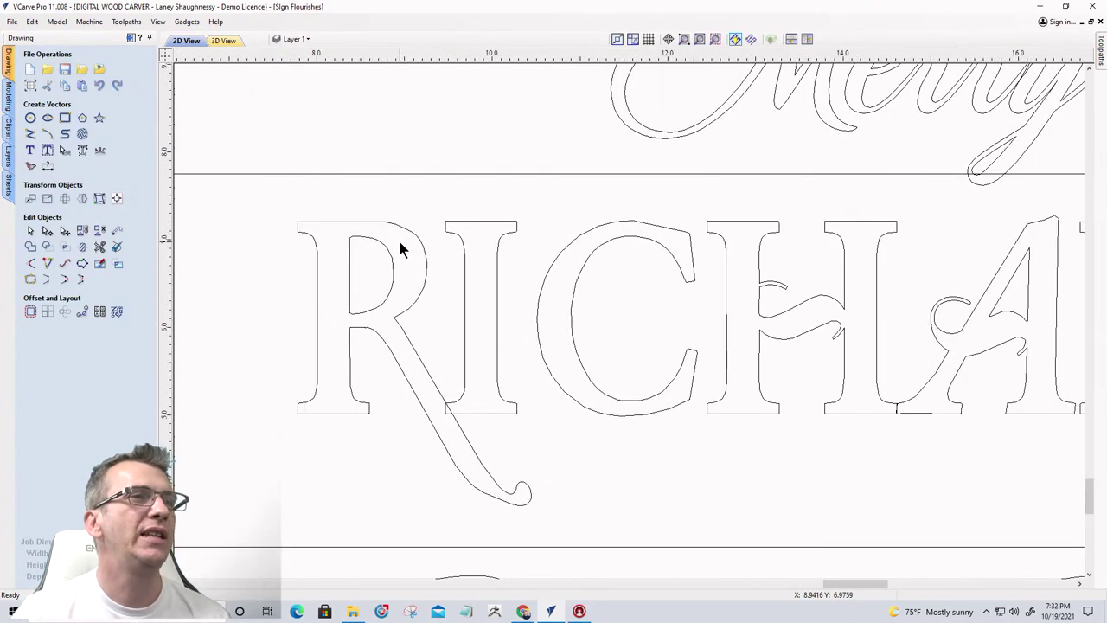
{"action": "scroll", "coordinate": [399, 249], "scroll_direction": "down", "scroll_amount": 4}
{"action": "scroll", "coordinate": [400, 249], "scroll_direction": "down", "scroll_amount": 2}
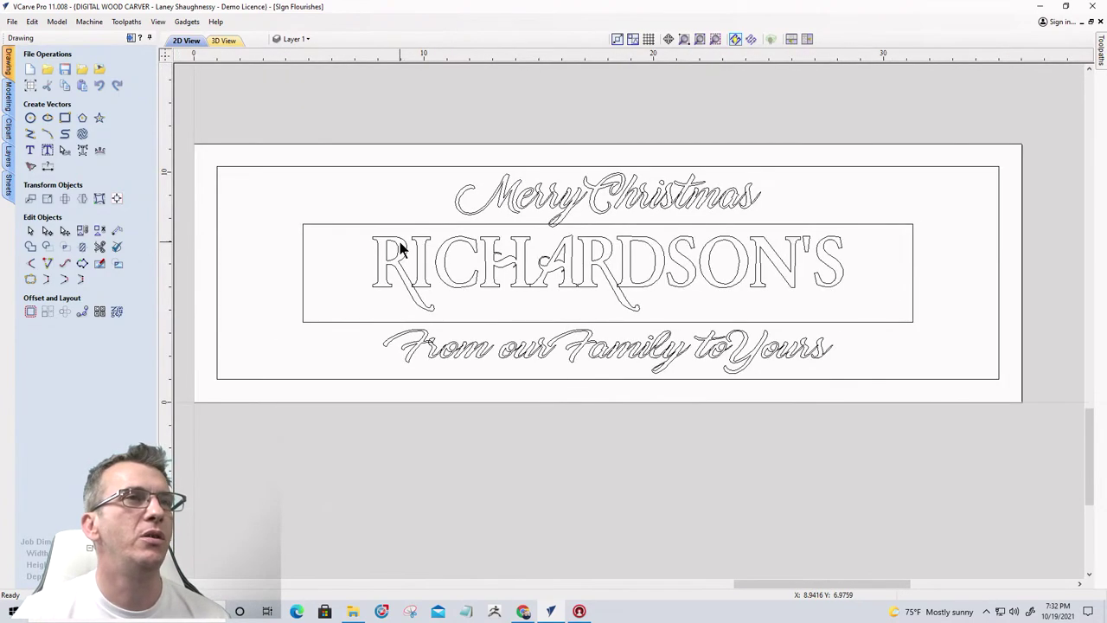
{"action": "scroll", "coordinate": [623, 297], "scroll_direction": "up", "scroll_amount": 6}
{"action": "scroll", "coordinate": [555, 284], "scroll_direction": "down", "scroll_amount": 2}
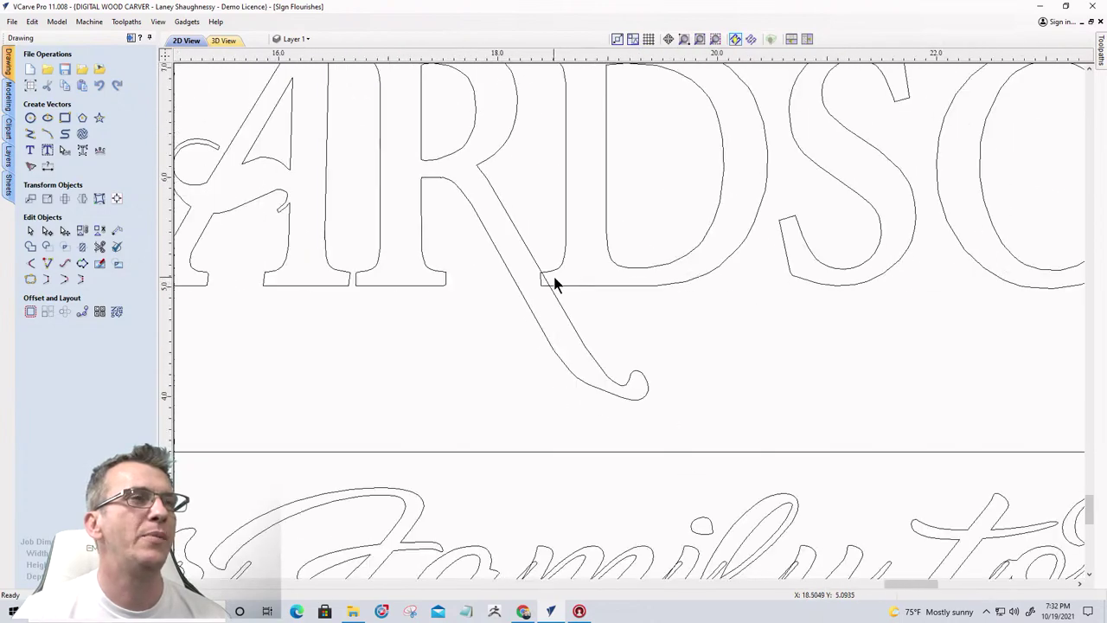
{"action": "scroll", "coordinate": [554, 285], "scroll_direction": "down", "scroll_amount": 4}
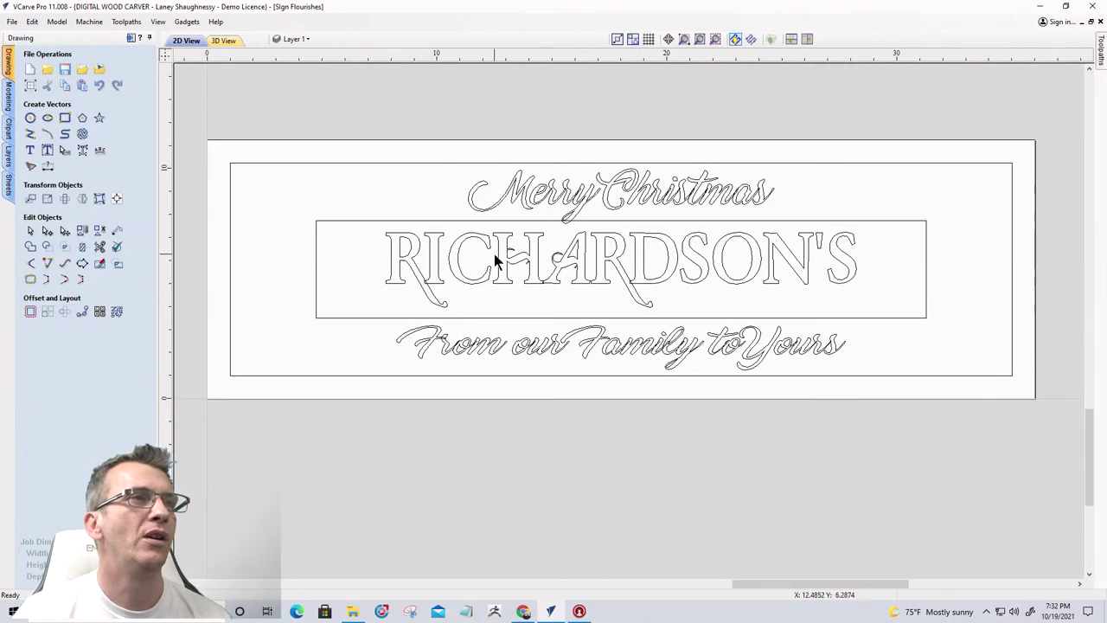
{"action": "left_click", "coordinate": [497, 249]}
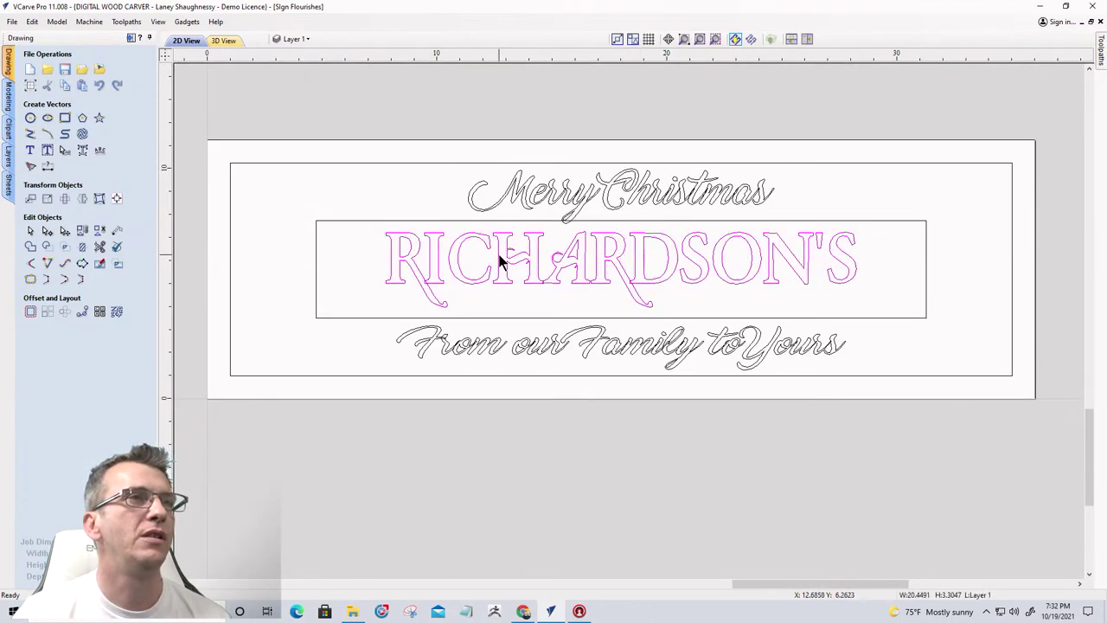
{"action": "left_click", "coordinate": [29, 249]}
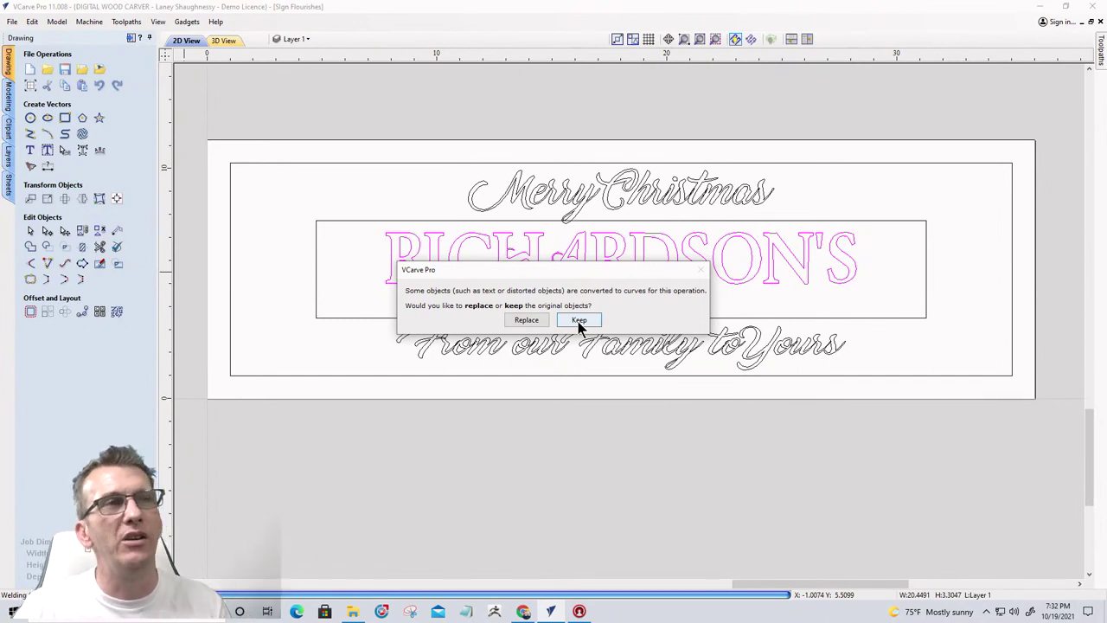
{"action": "left_click", "coordinate": [577, 320]}
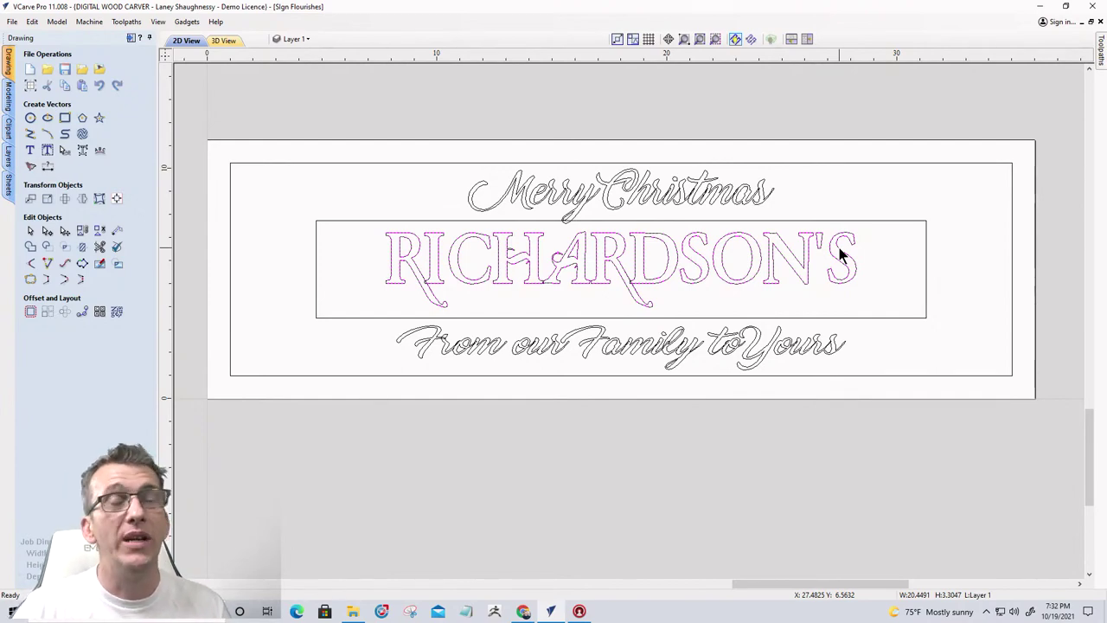
{"action": "scroll", "coordinate": [841, 254], "scroll_direction": "up", "scroll_amount": 3}
Move the welded RICHARDSON'S outlines to a new layer named 'Welded Text Layer'
{"action": "scroll", "coordinate": [843, 256], "scroll_direction": "up", "scroll_amount": 1}
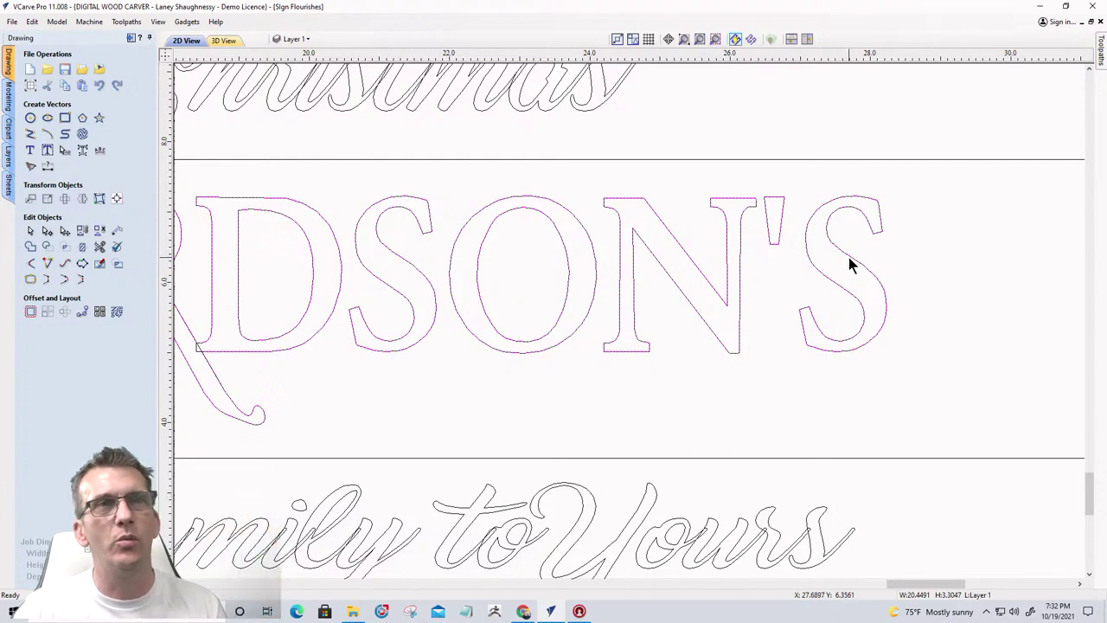
{"action": "right_click", "coordinate": [849, 259]}
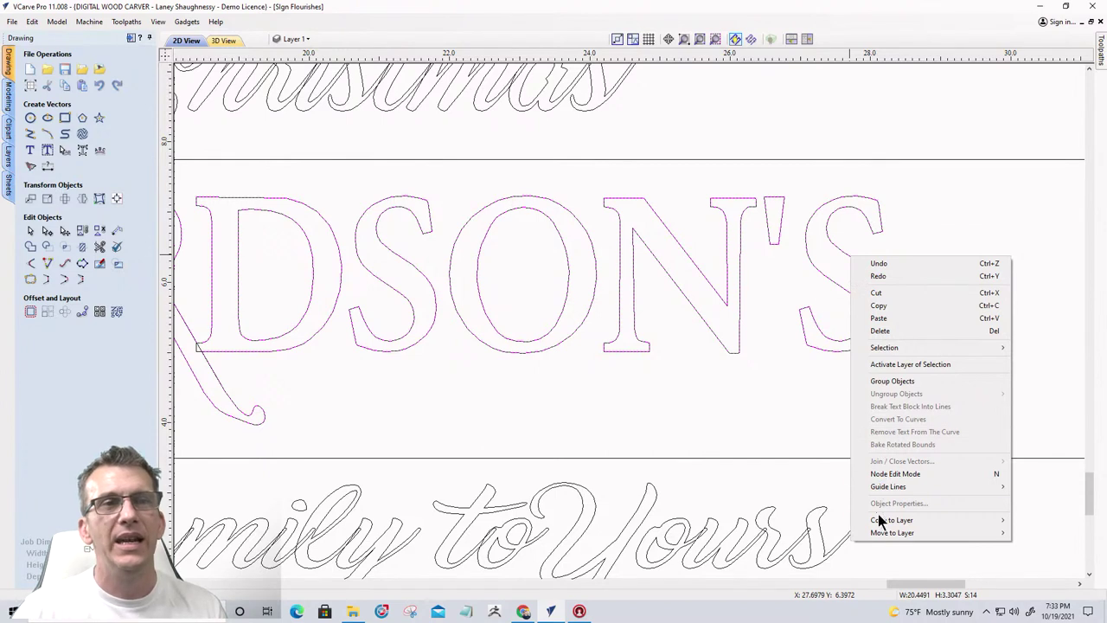
{"action": "mouse_move", "coordinate": [884, 533]}
{"action": "left_click", "coordinate": [1035, 562]}
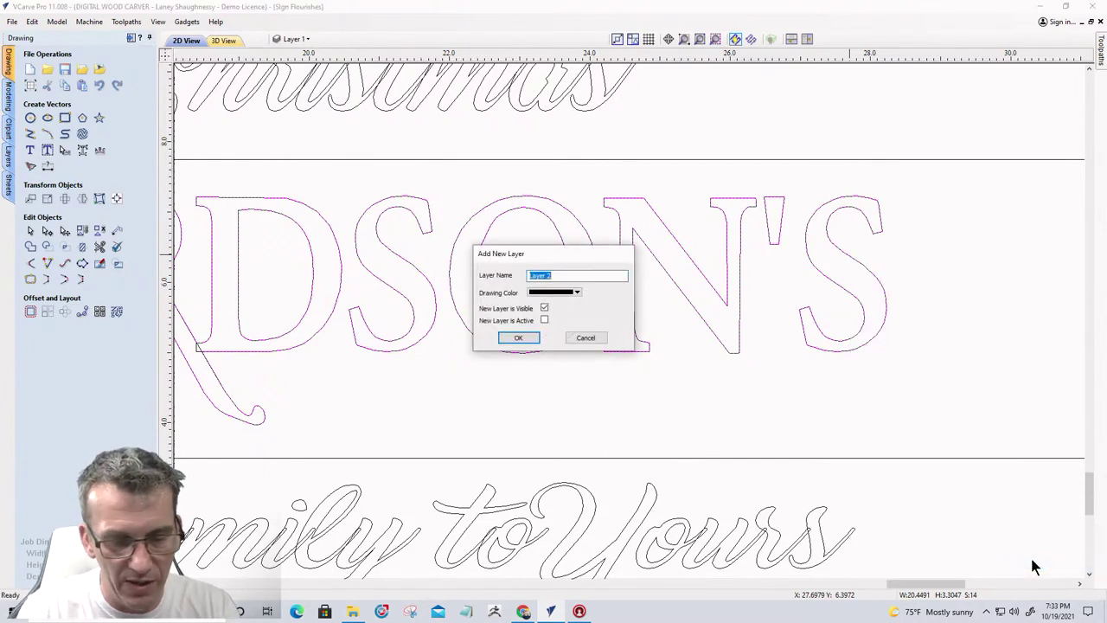
{"action": "type", "text": "Welded Text"}
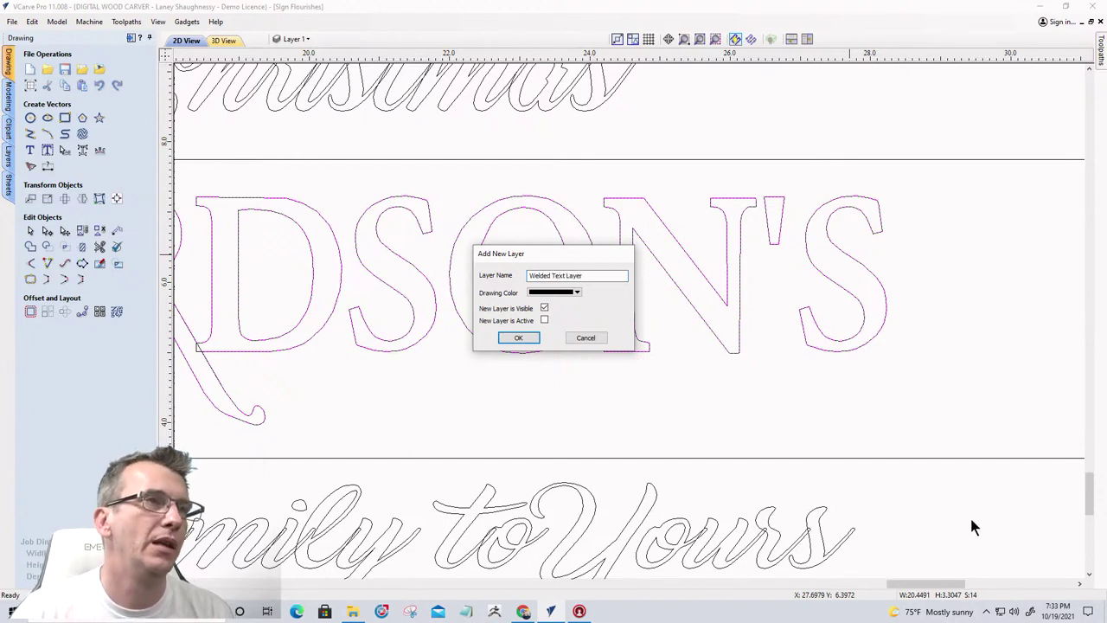
{"action": "left_click", "coordinate": [577, 294]}
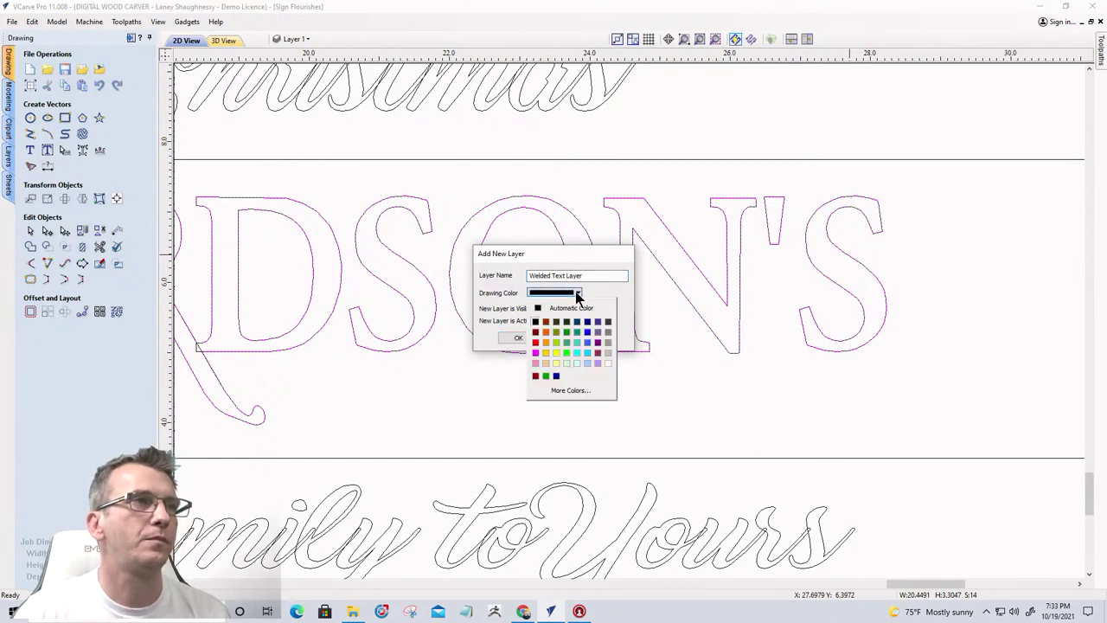
{"action": "left_click", "coordinate": [577, 296]}
{"action": "left_click", "coordinate": [518, 338]}
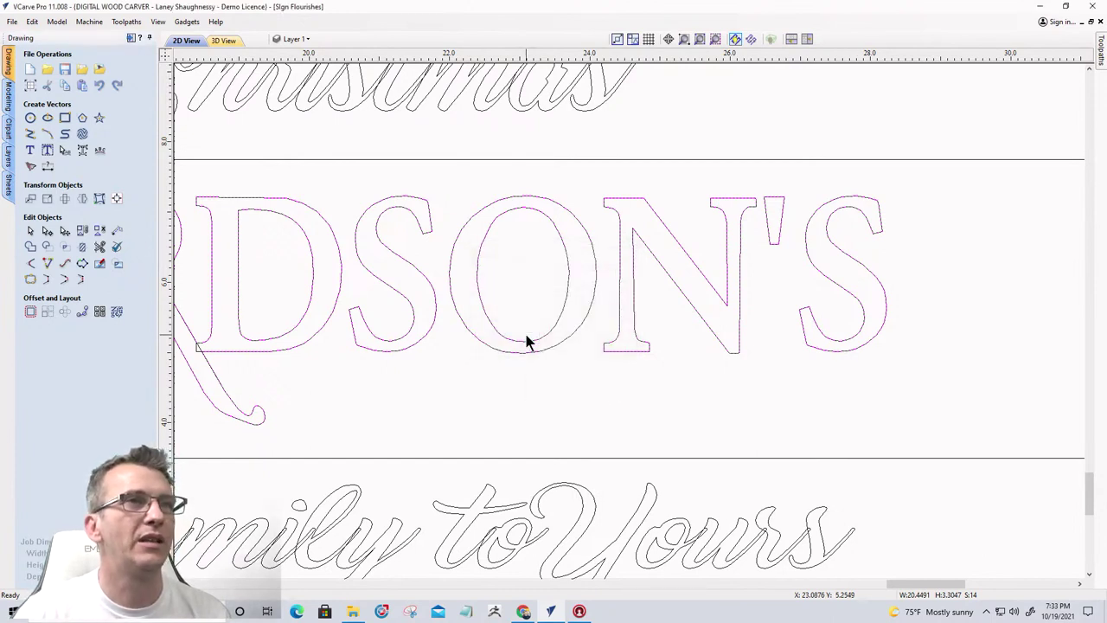
{"action": "left_click", "coordinate": [295, 40]}
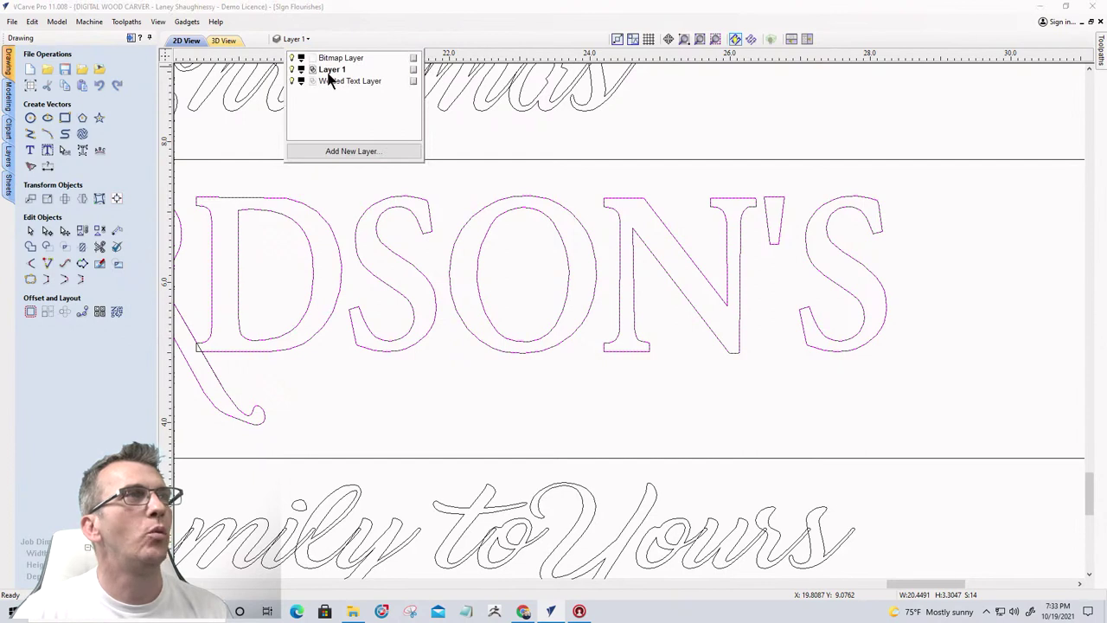
Rename Layer 1 to 'Original Design Layer'
{"action": "double_click", "coordinate": [331, 70]}
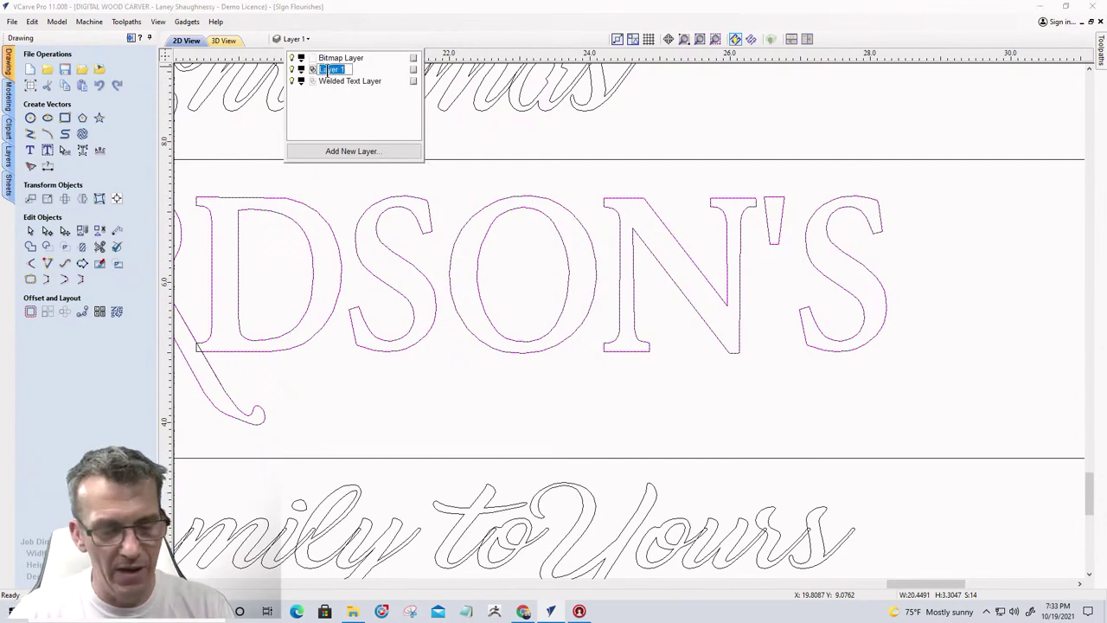
{"action": "type", "text": "Original"}
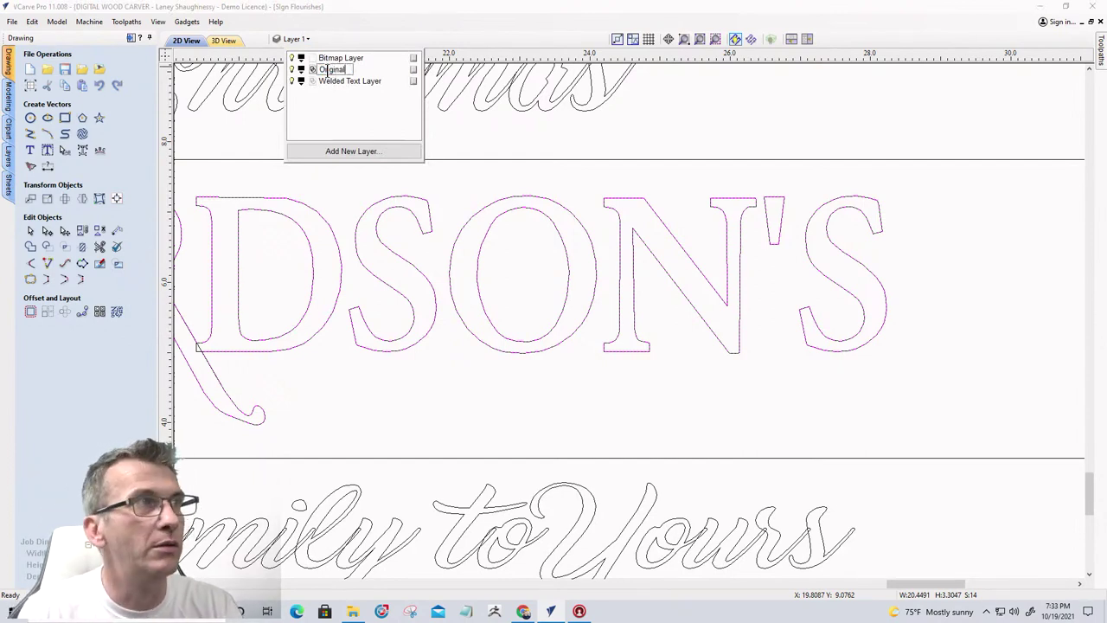
{"action": "type", "text": " Design"}
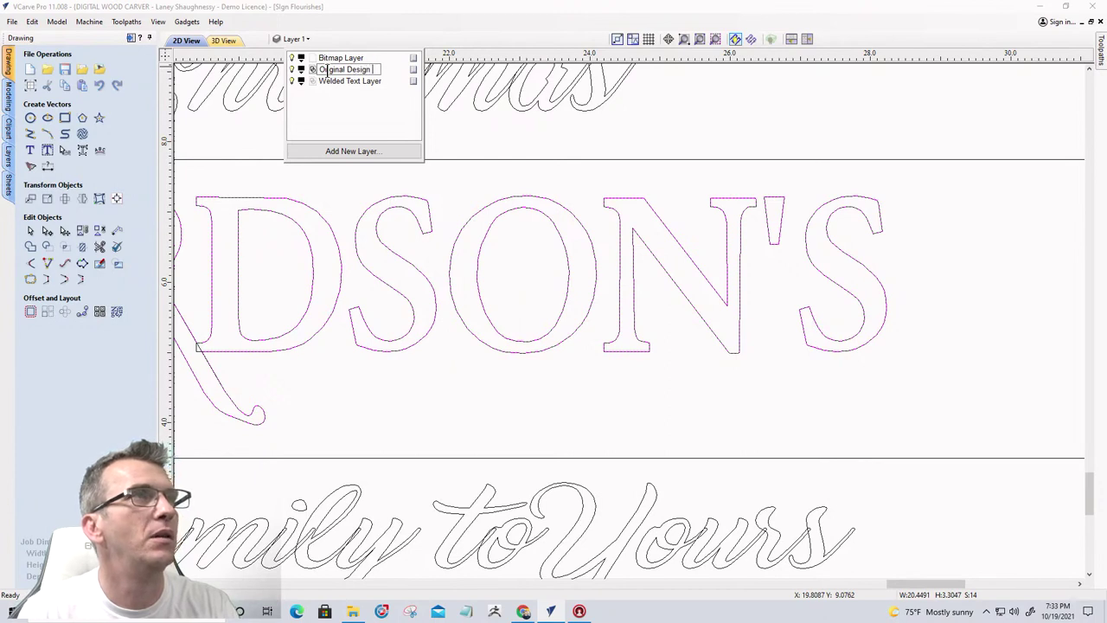
{"action": "type", "text": " Lay"}
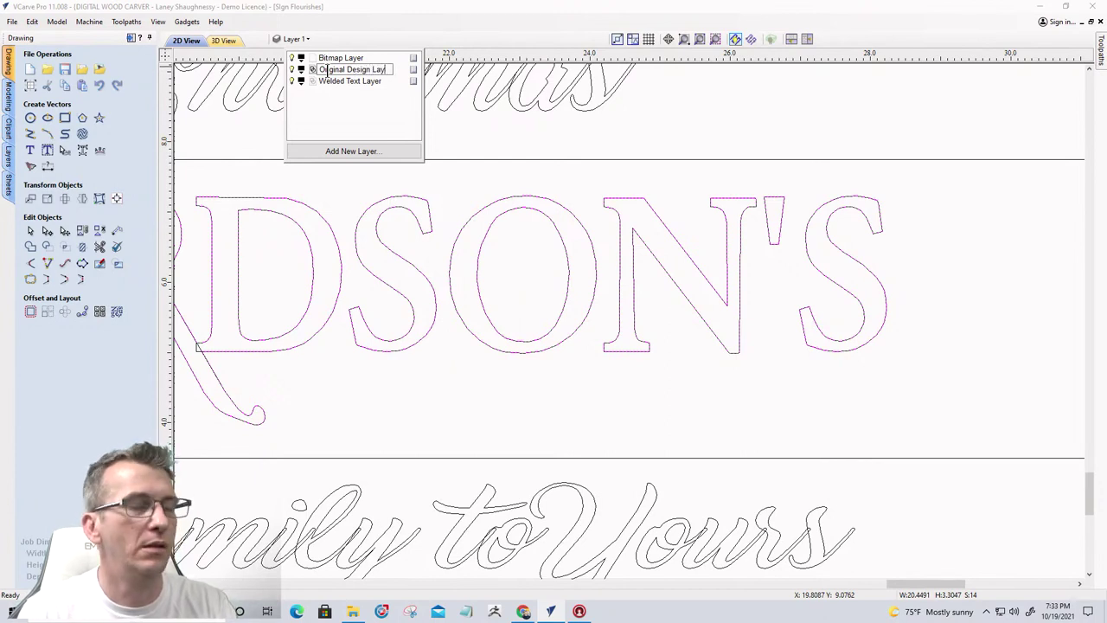
{"action": "type", "text": "er"}
{"action": "key", "text": "Return"}
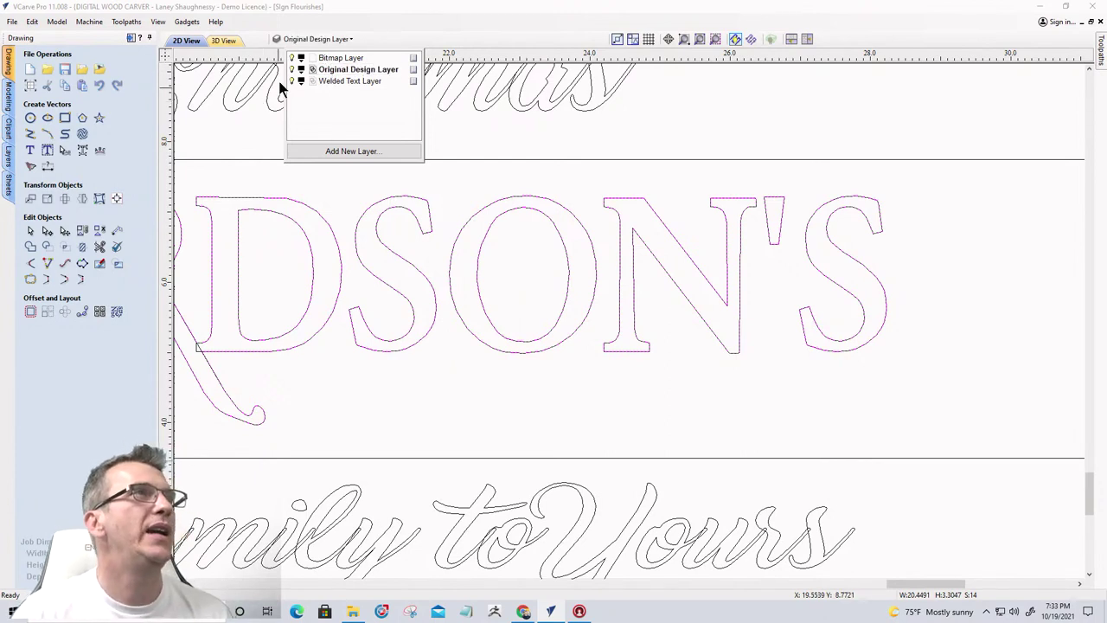
Make Welded Text Layer the active layer, with both layers visible
{"action": "left_click", "coordinate": [294, 71]}
{"action": "scroll", "coordinate": [796, 292], "scroll_direction": "down", "scroll_amount": 3}
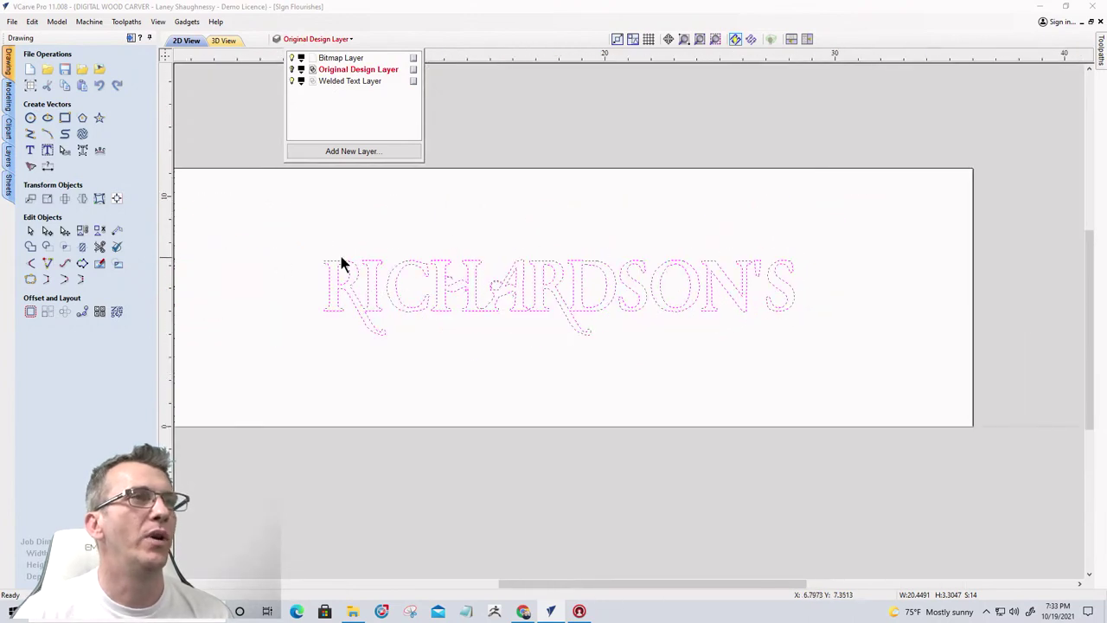
{"action": "left_click", "coordinate": [293, 70]}
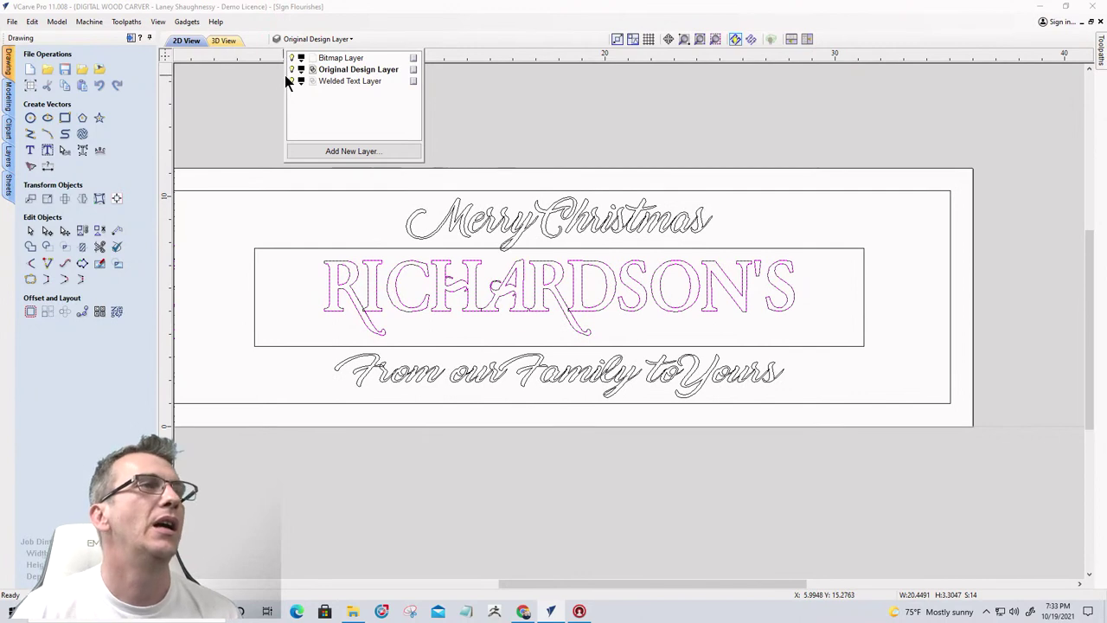
{"action": "left_click", "coordinate": [293, 80]}
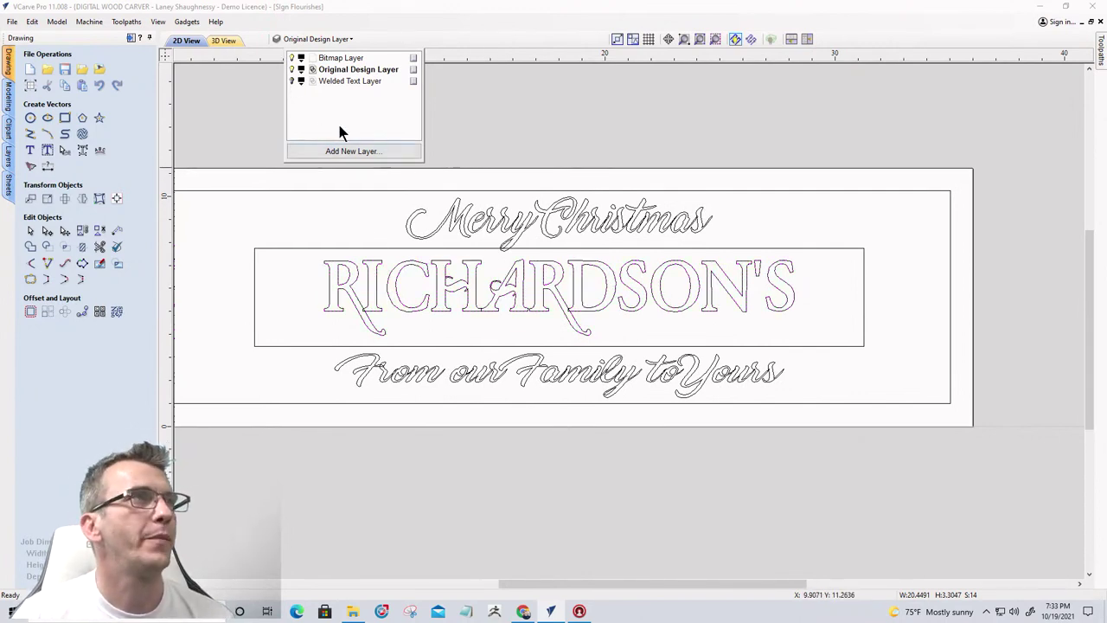
{"action": "left_click", "coordinate": [341, 80]}
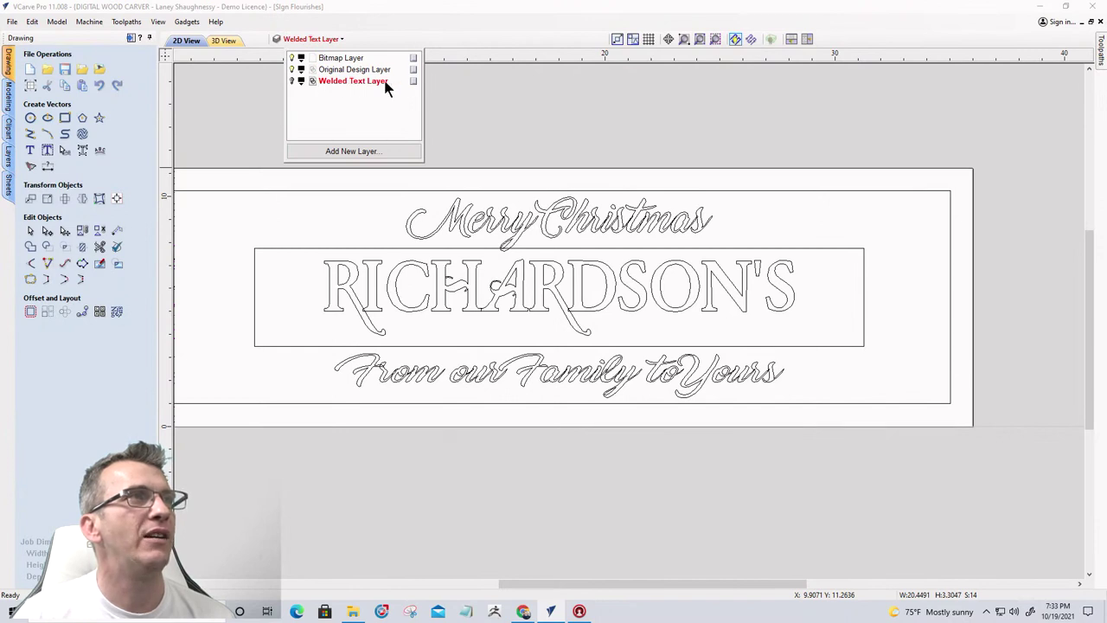
{"action": "left_click", "coordinate": [278, 40]}
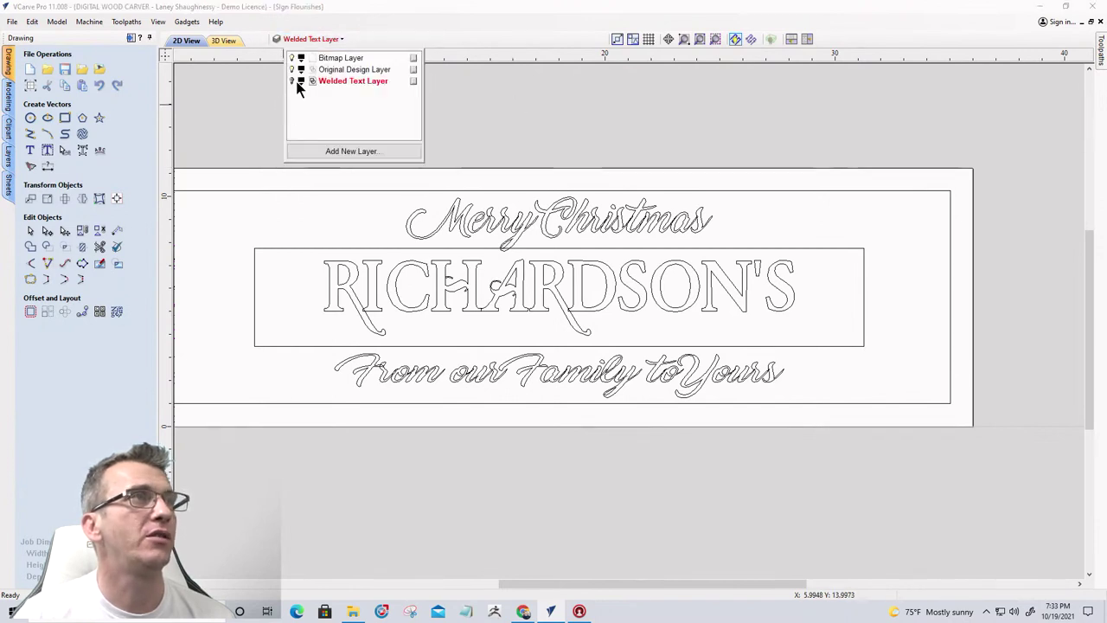
{"action": "left_click", "coordinate": [293, 81]}
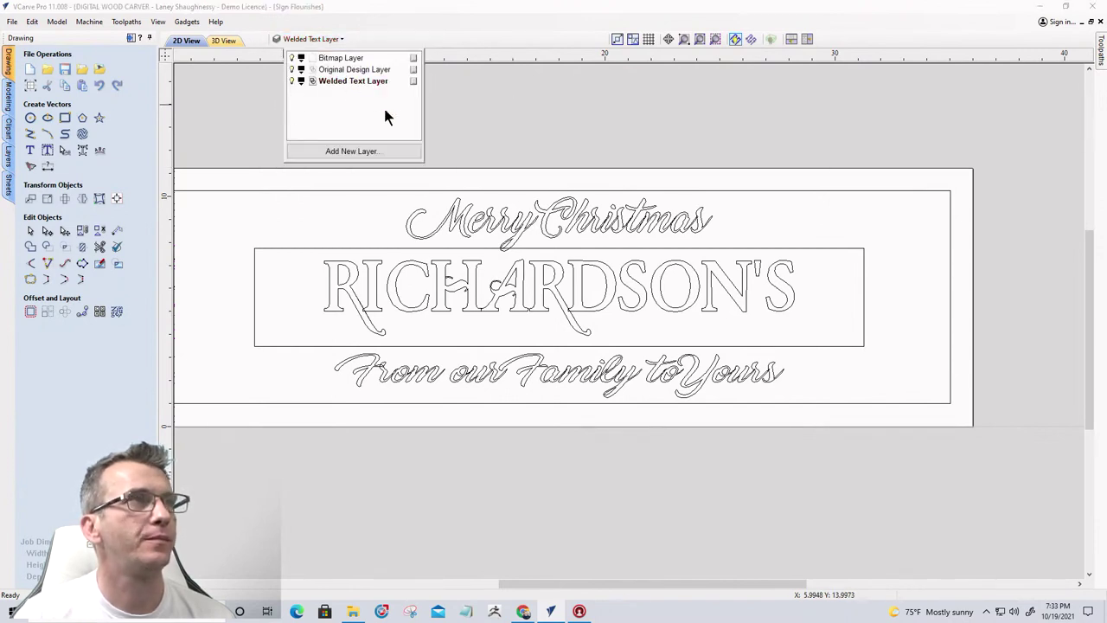
Weld the Merry Christmas text into curves, keeping the original
{"action": "left_click", "coordinate": [494, 227]}
{"action": "scroll", "coordinate": [494, 227], "scroll_direction": "up", "scroll_amount": 3}
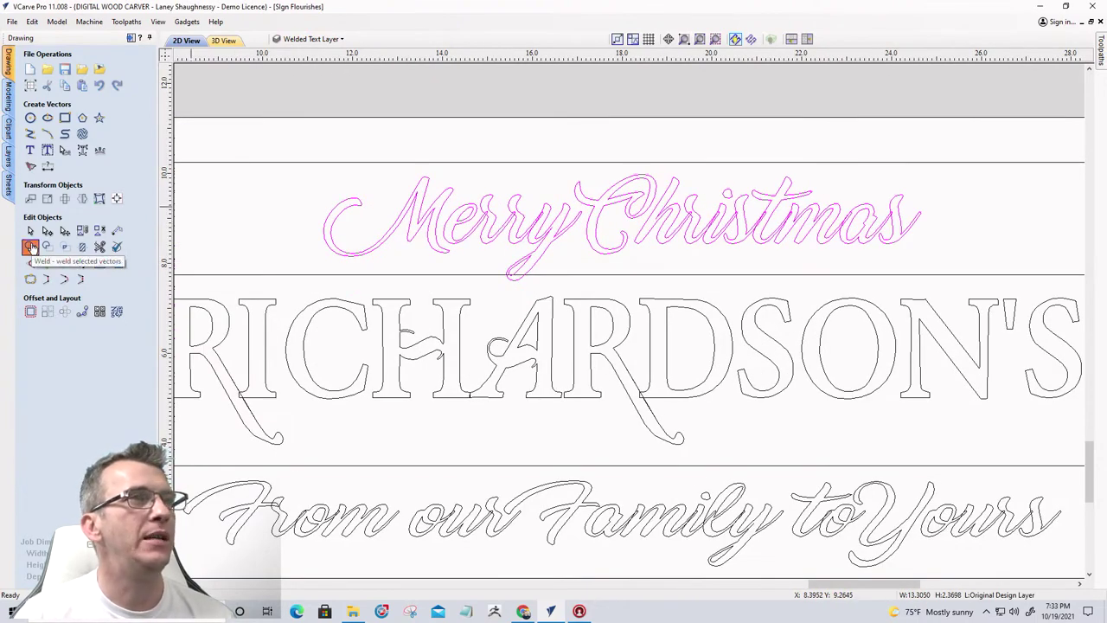
{"action": "left_click", "coordinate": [30, 248]}
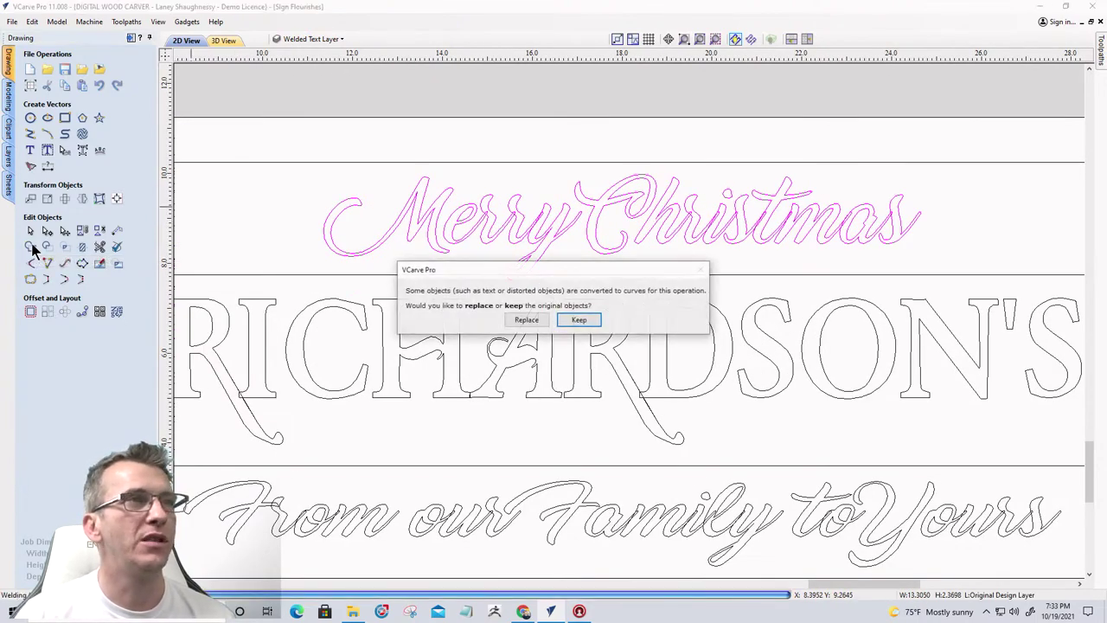
{"action": "left_click", "coordinate": [578, 321]}
{"action": "scroll", "coordinate": [595, 294], "scroll_direction": "down", "scroll_amount": 2}
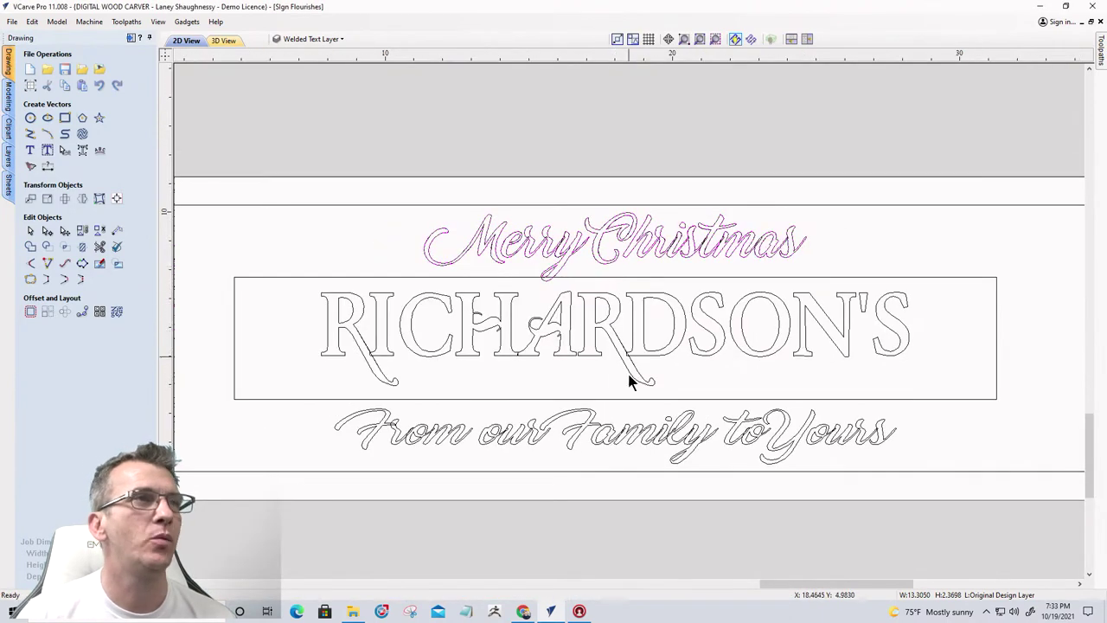
Weld From our Family to Yours keeping the original, then hide Original Design Layer
{"action": "left_click", "coordinate": [598, 437]}
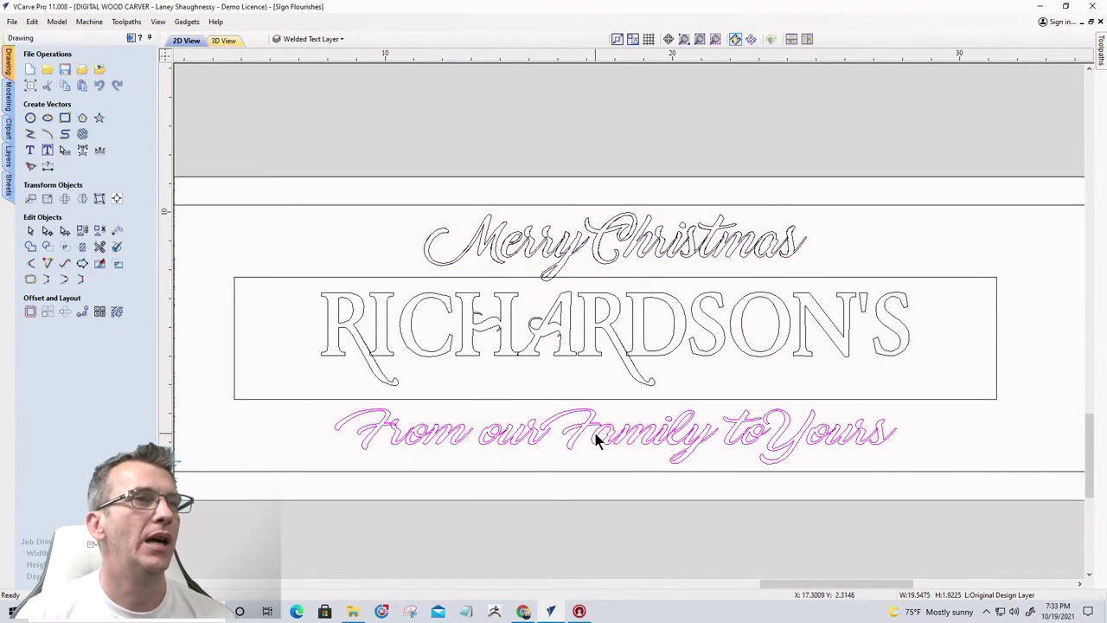
{"action": "left_click", "coordinate": [30, 248]}
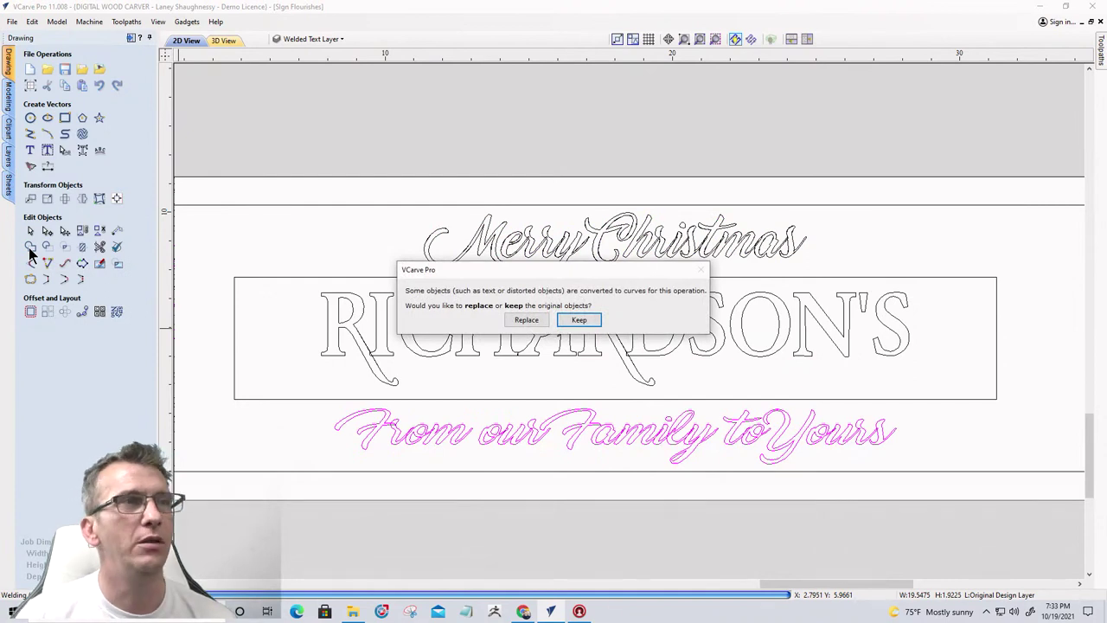
{"action": "left_click", "coordinate": [578, 321]}
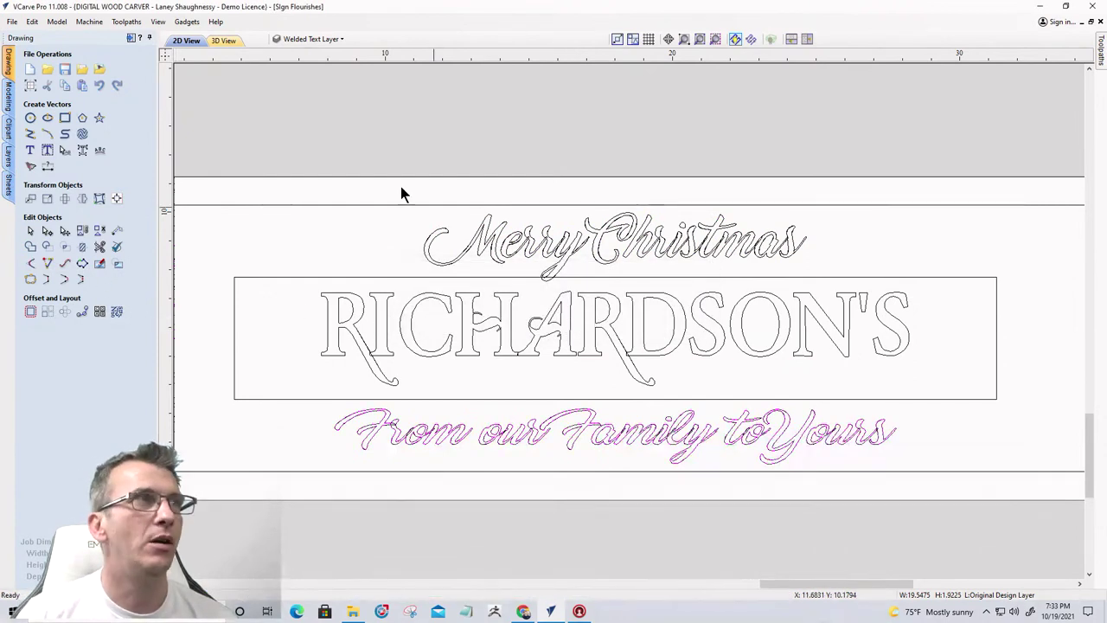
{"action": "left_click", "coordinate": [300, 41]}
{"action": "left_click", "coordinate": [293, 70]}
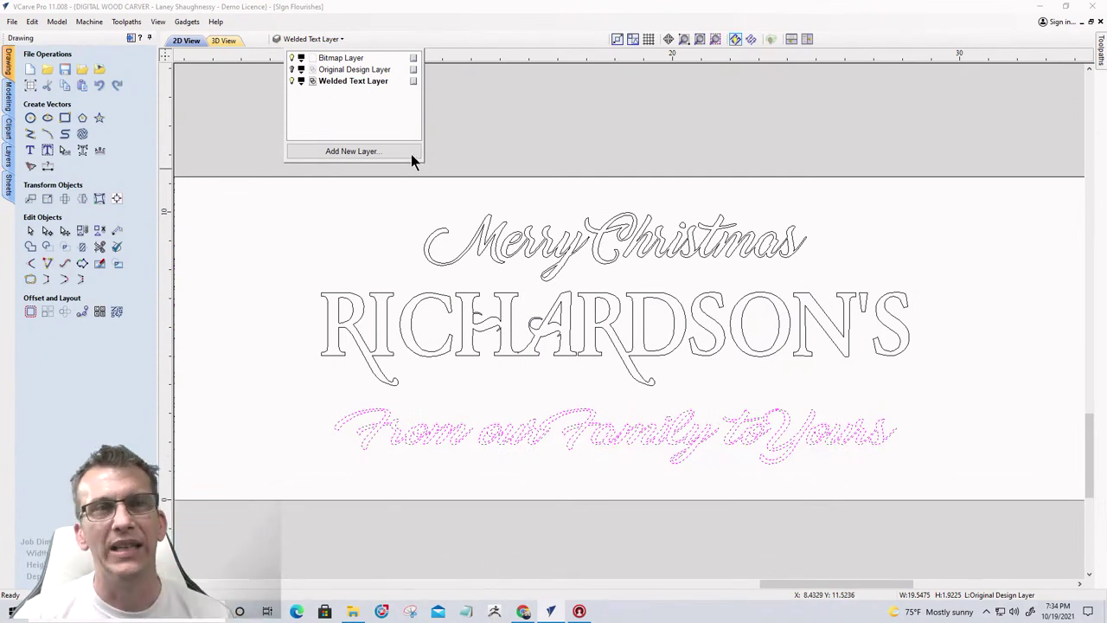
Show Original Design Layer, activate Welded Text Layer, and select the border and rectangles
{"action": "left_click", "coordinate": [298, 252]}
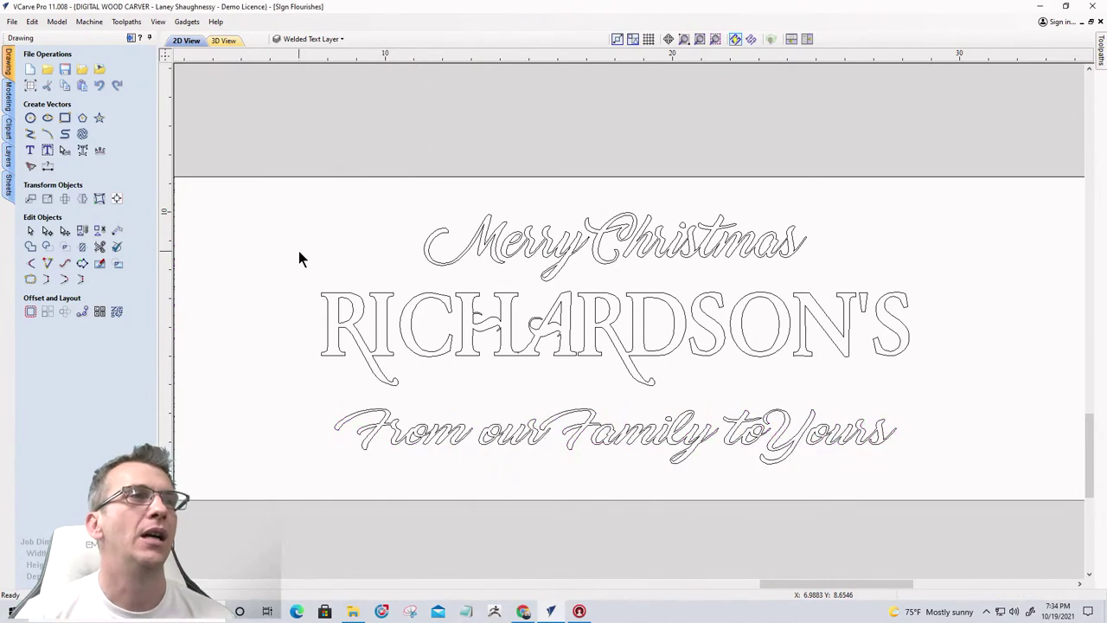
{"action": "left_click", "coordinate": [329, 41]}
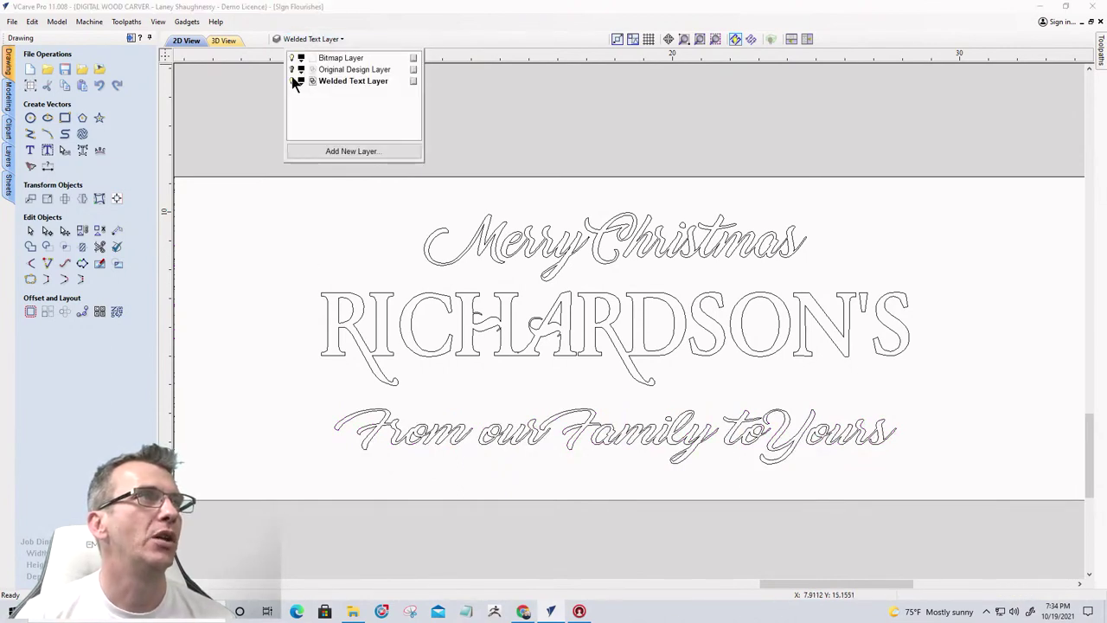
{"action": "left_click", "coordinate": [291, 70]}
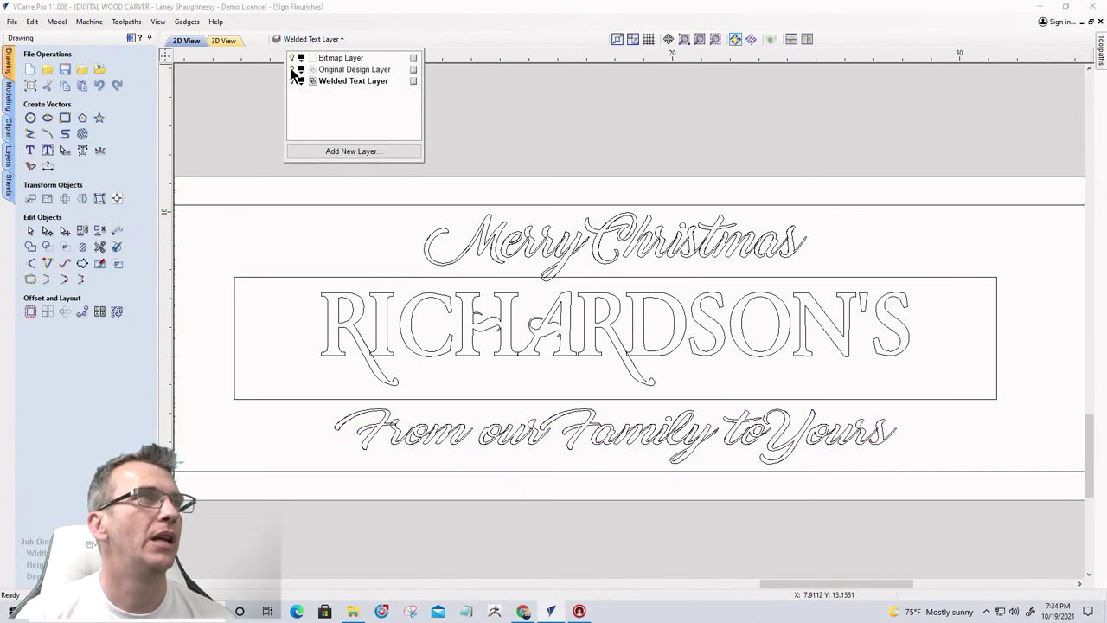
{"action": "left_click", "coordinate": [291, 70]}
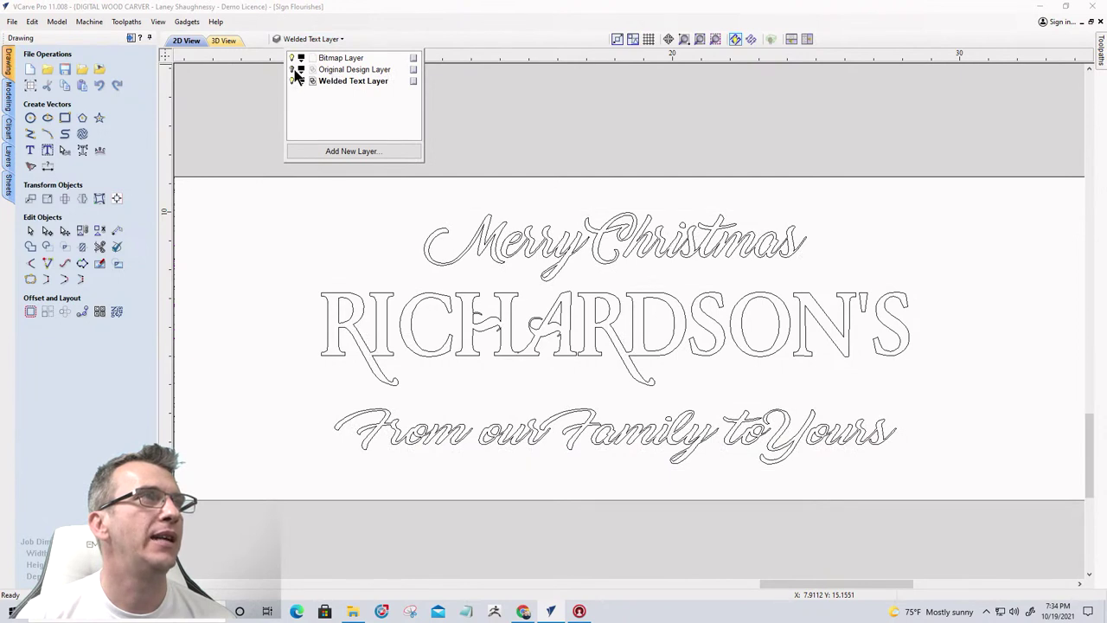
{"action": "left_click", "coordinate": [291, 70]}
{"action": "left_click", "coordinate": [291, 81]}
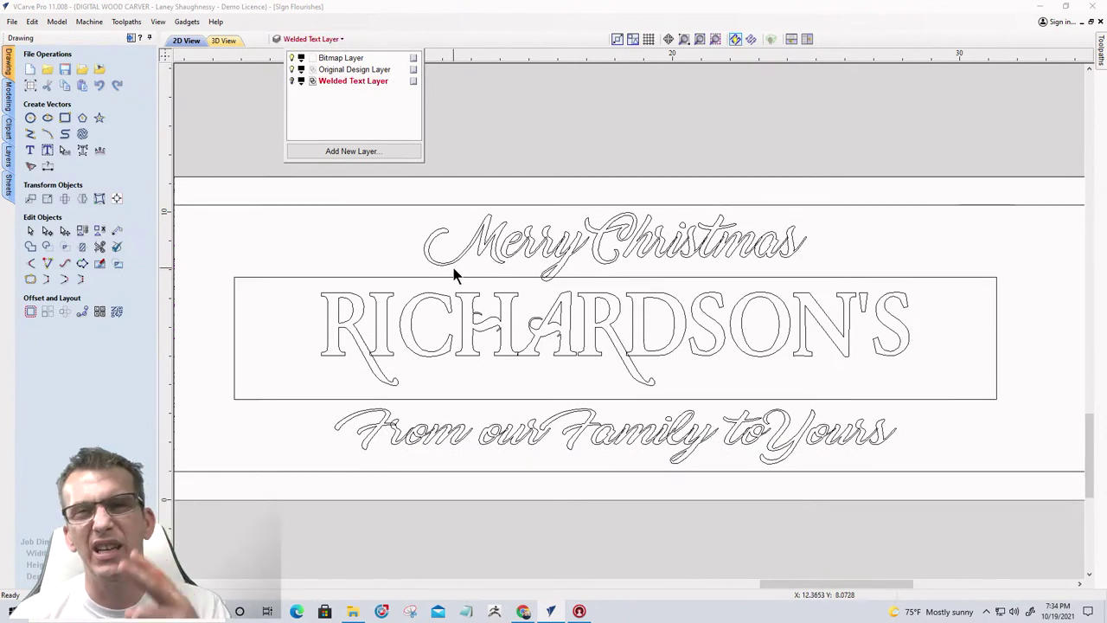
{"action": "left_click_drag", "start_coordinate": [308, 291], "coordinate": [267, 200]}
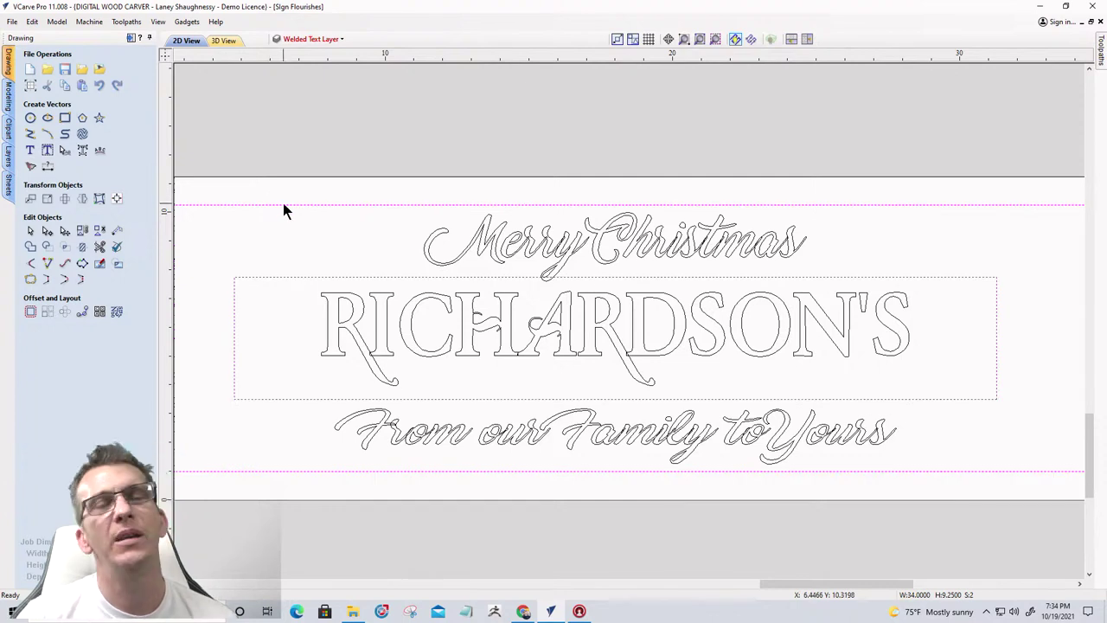
Copy the selected sign text and border to another layer, then toggle Welded Text Layer off and on
{"action": "right_click", "coordinate": [283, 210]}
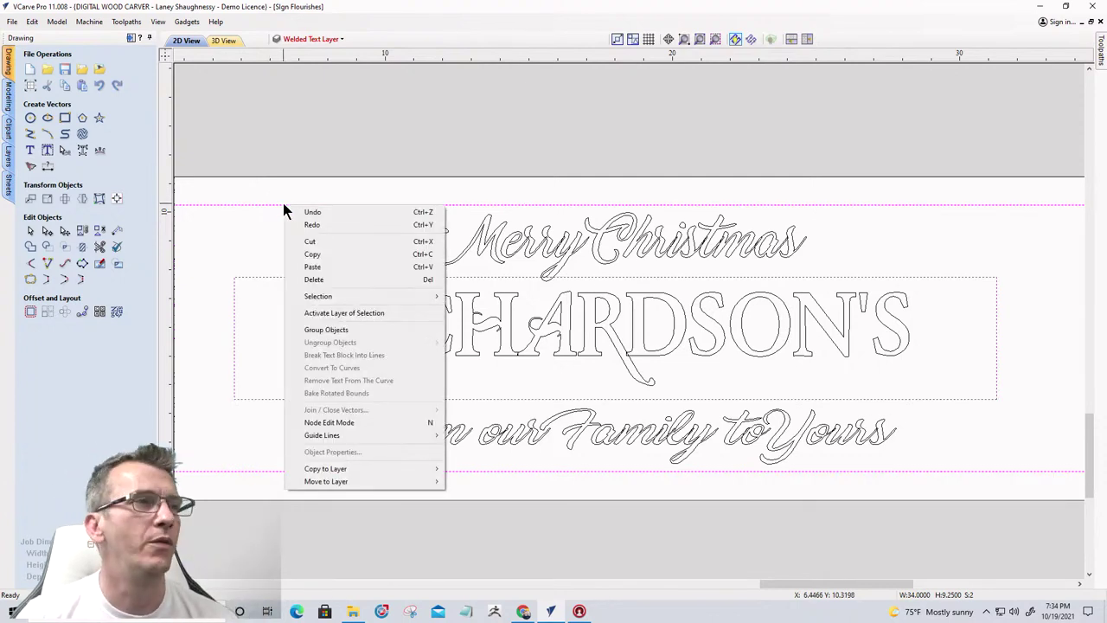
{"action": "mouse_move", "coordinate": [341, 471]}
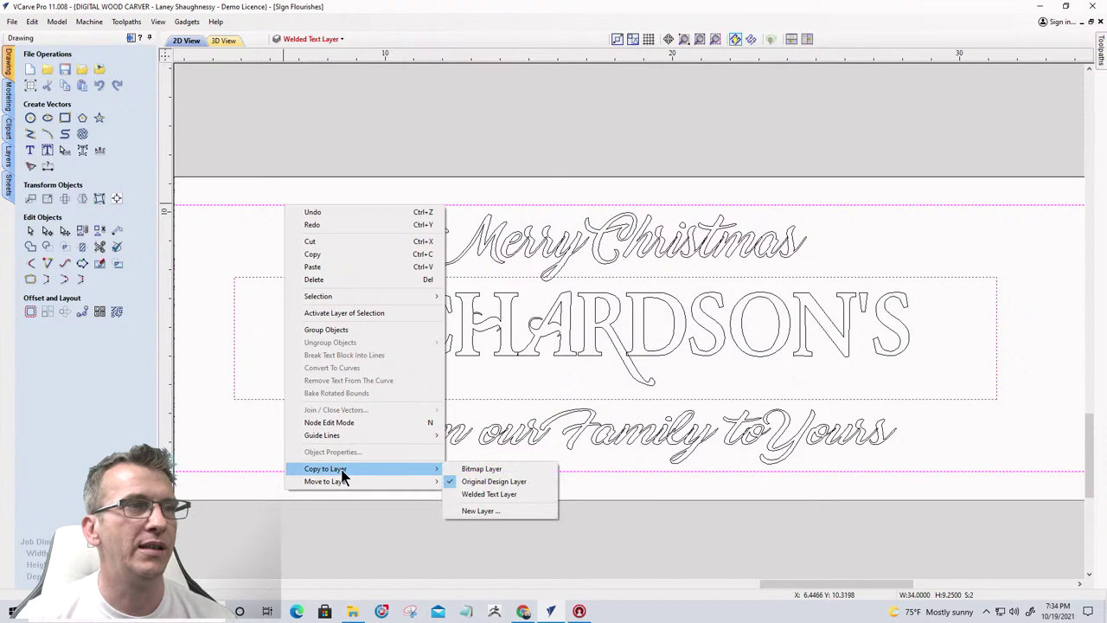
{"action": "left_click", "coordinate": [467, 496]}
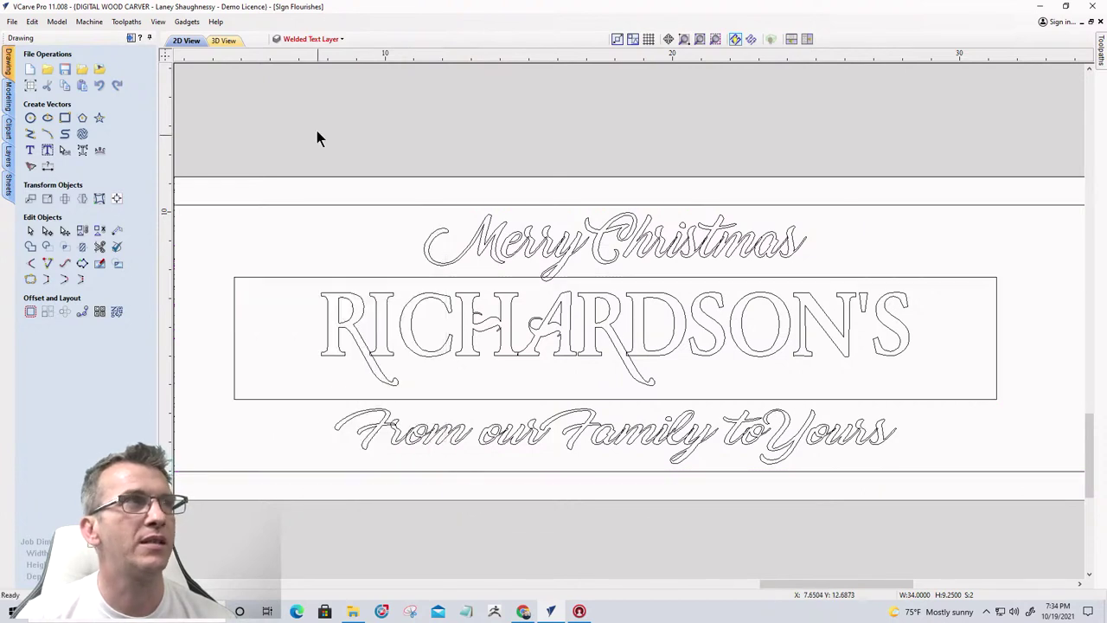
{"action": "left_click", "coordinate": [318, 39]}
{"action": "left_click", "coordinate": [293, 80]}
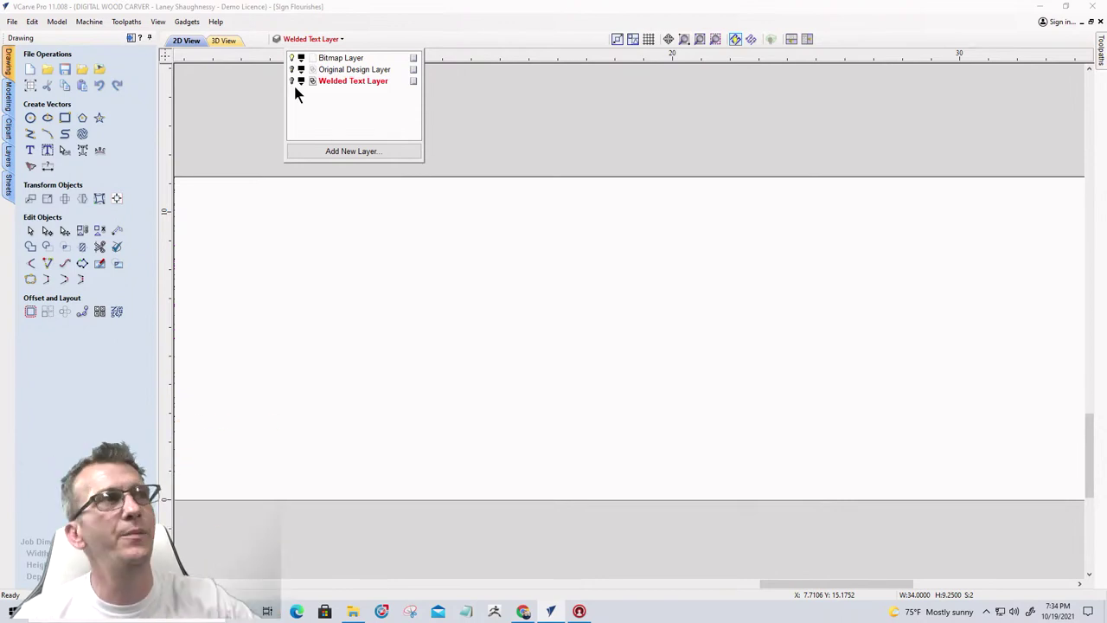
{"action": "left_click", "coordinate": [293, 82]}
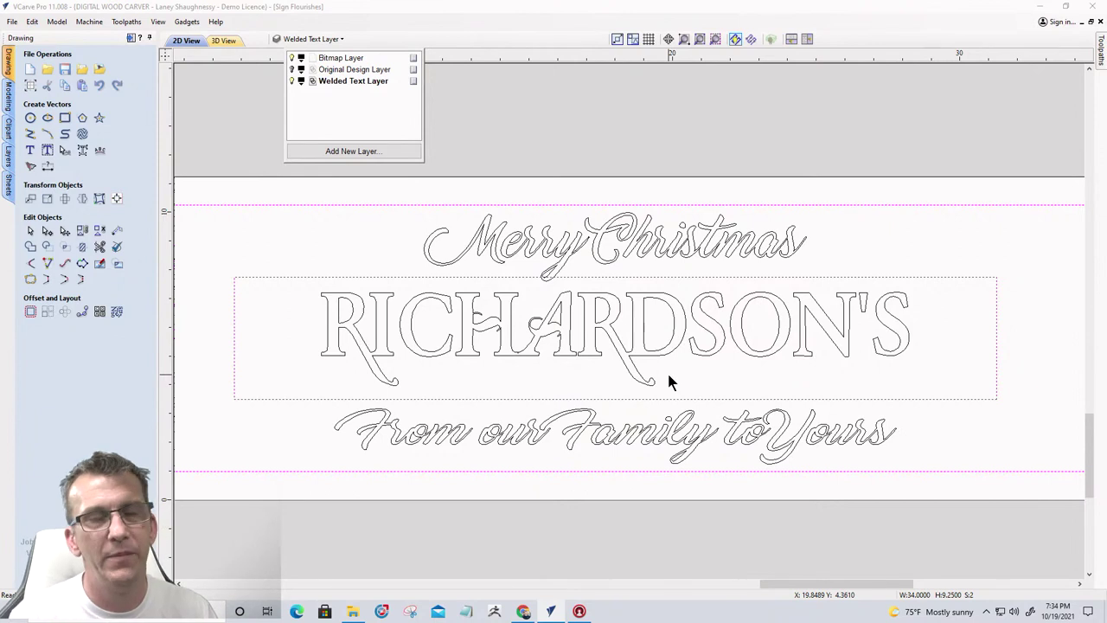
Deselect, zoom out, and turn on Original Design Layer to reveal the bell clipart
{"action": "left_click", "coordinate": [249, 130]}
{"action": "scroll", "coordinate": [817, 240], "scroll_direction": "down", "scroll_amount": 2}
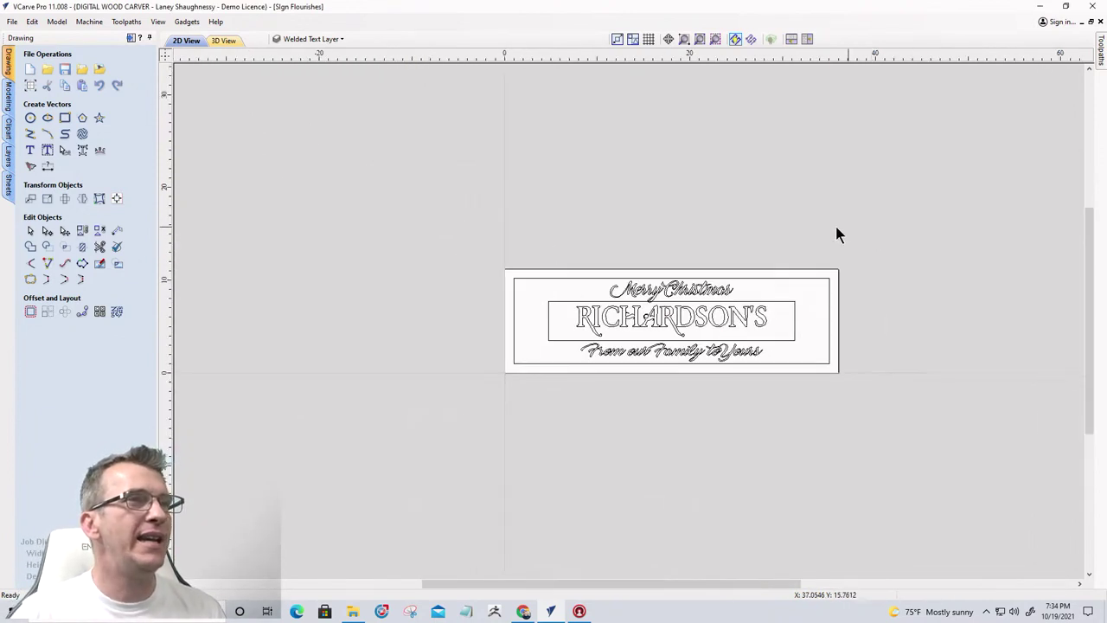
{"action": "left_click", "coordinate": [307, 41]}
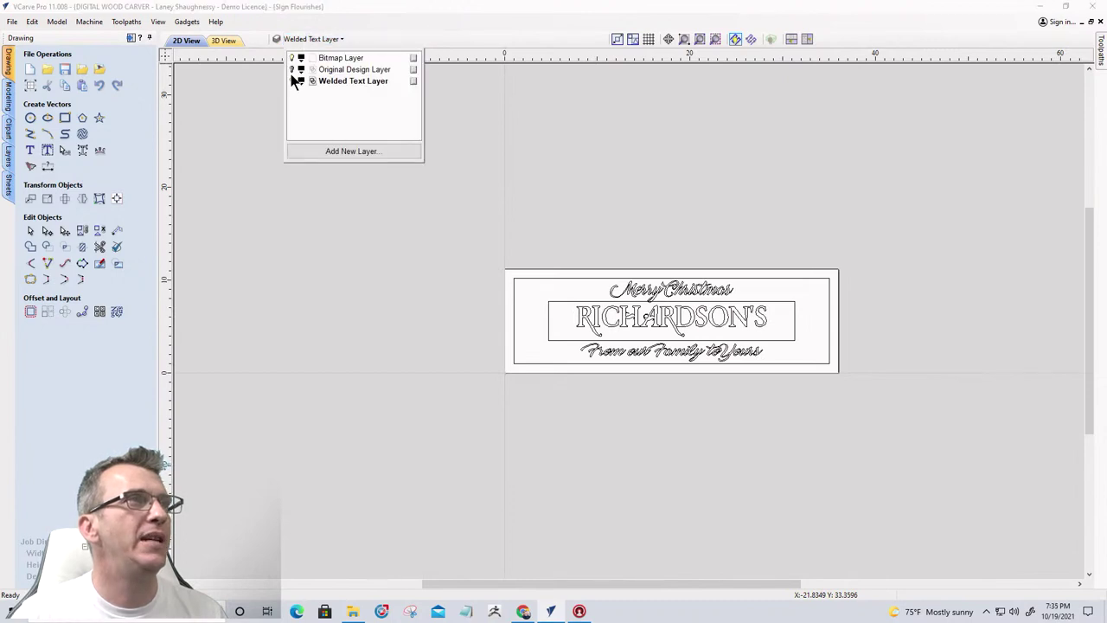
{"action": "left_click", "coordinate": [292, 80]}
{"action": "left_click", "coordinate": [292, 80]}
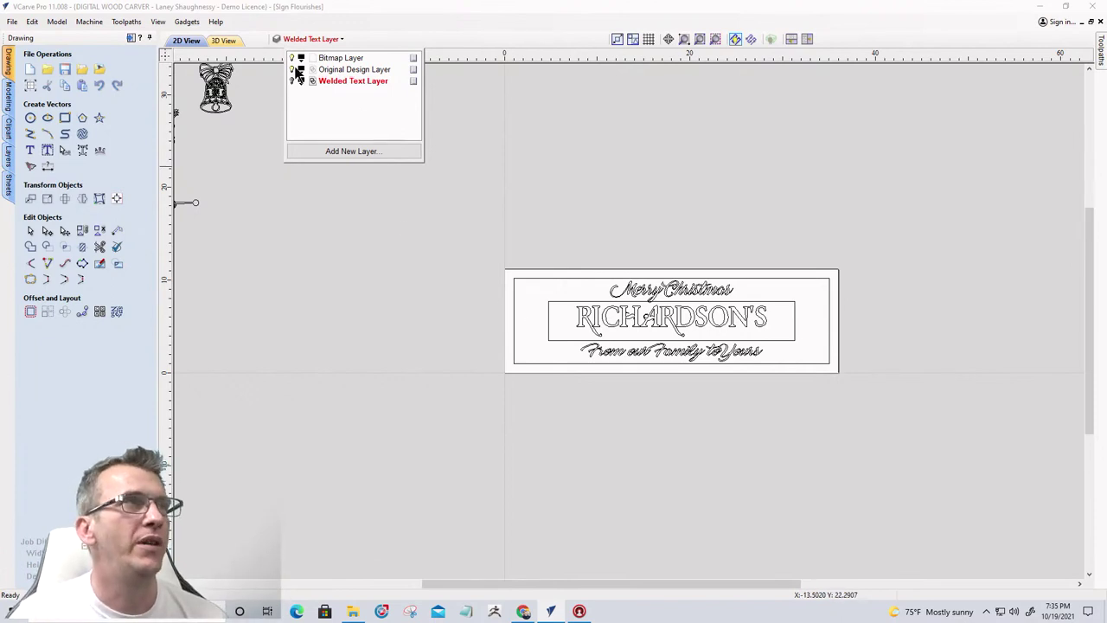
On the Original Design Layer, drag the bell clipart onto the sign's left end
{"action": "left_click", "coordinate": [342, 71]}
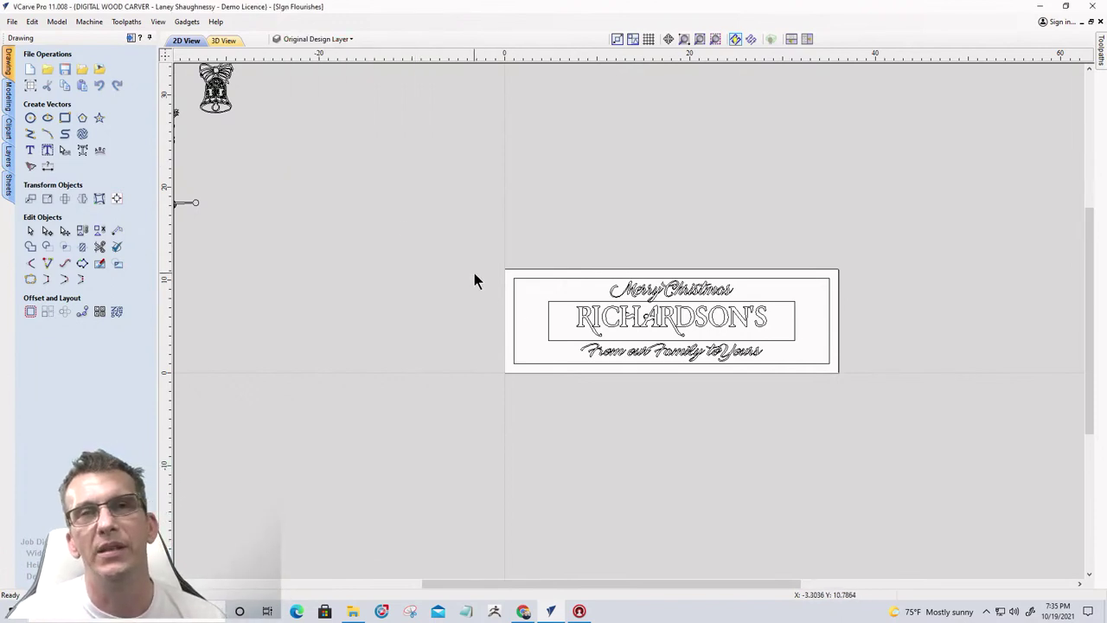
{"action": "scroll", "coordinate": [474, 272], "scroll_direction": "down", "scroll_amount": 2}
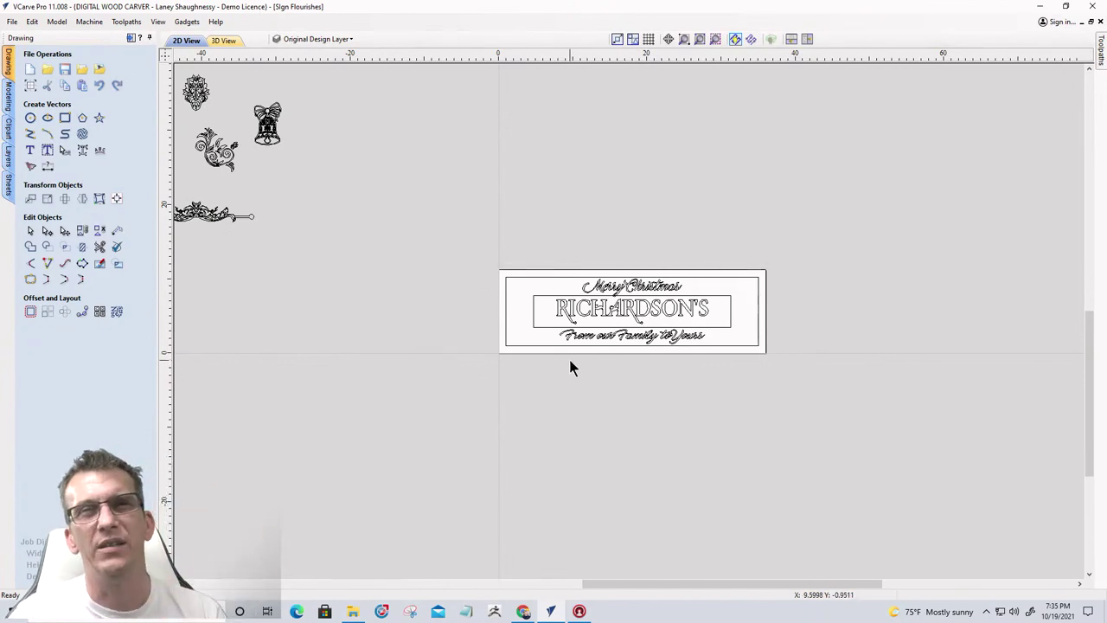
{"action": "left_click", "coordinate": [269, 122]}
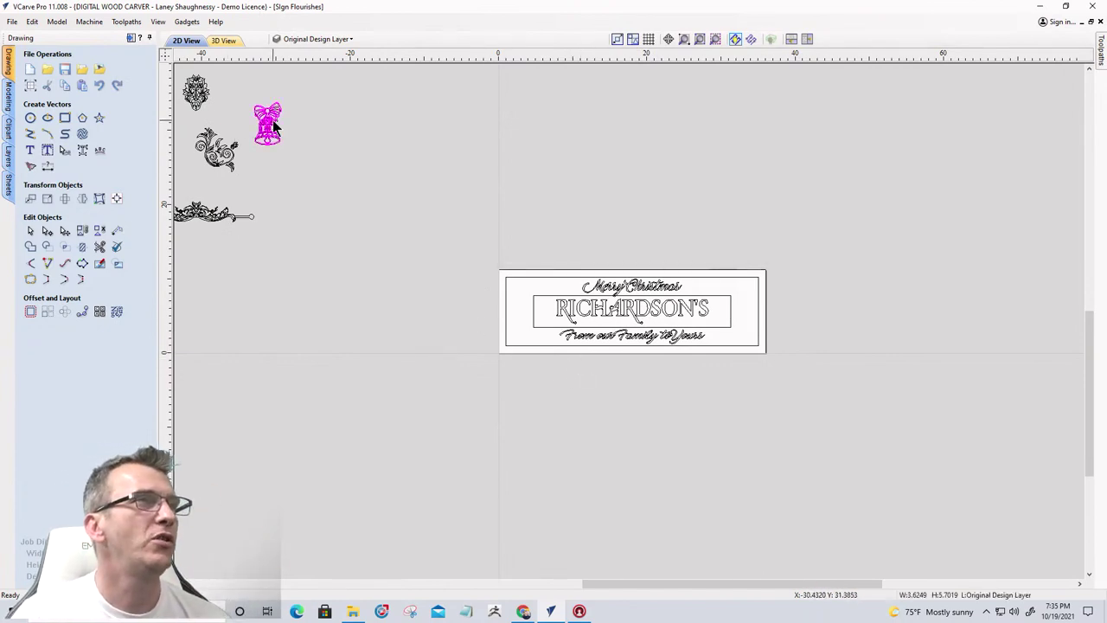
{"action": "left_click_drag", "start_coordinate": [270, 120], "coordinate": [533, 303]}
Nudge the bell so it sits just left of RICHARDSON'S inside the border
{"action": "scroll", "coordinate": [534, 304], "scroll_direction": "up", "scroll_amount": 10}
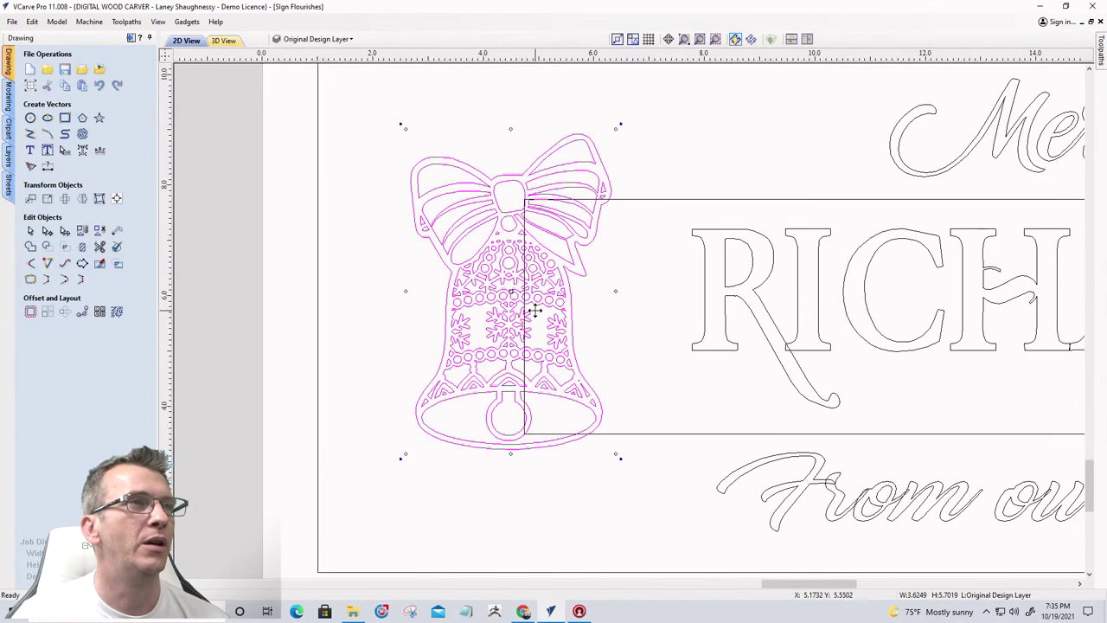
{"action": "scroll", "coordinate": [535, 311], "scroll_direction": "down", "scroll_amount": 7}
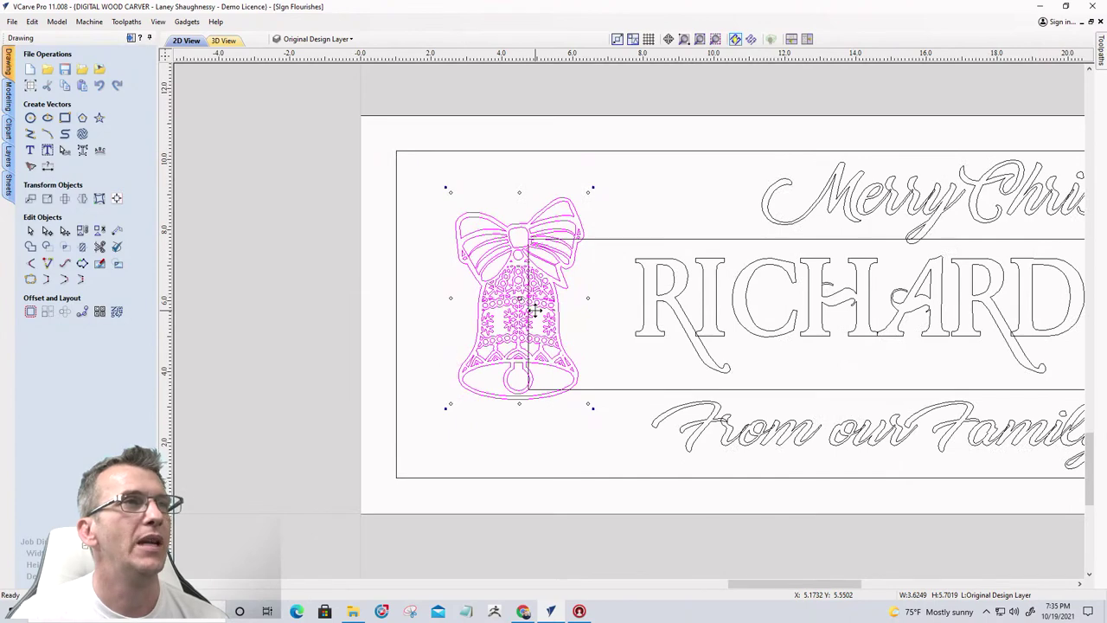
{"action": "scroll", "coordinate": [536, 308], "scroll_direction": "down", "scroll_amount": 3}
{"action": "scroll", "coordinate": [536, 307], "scroll_direction": "up", "scroll_amount": 3}
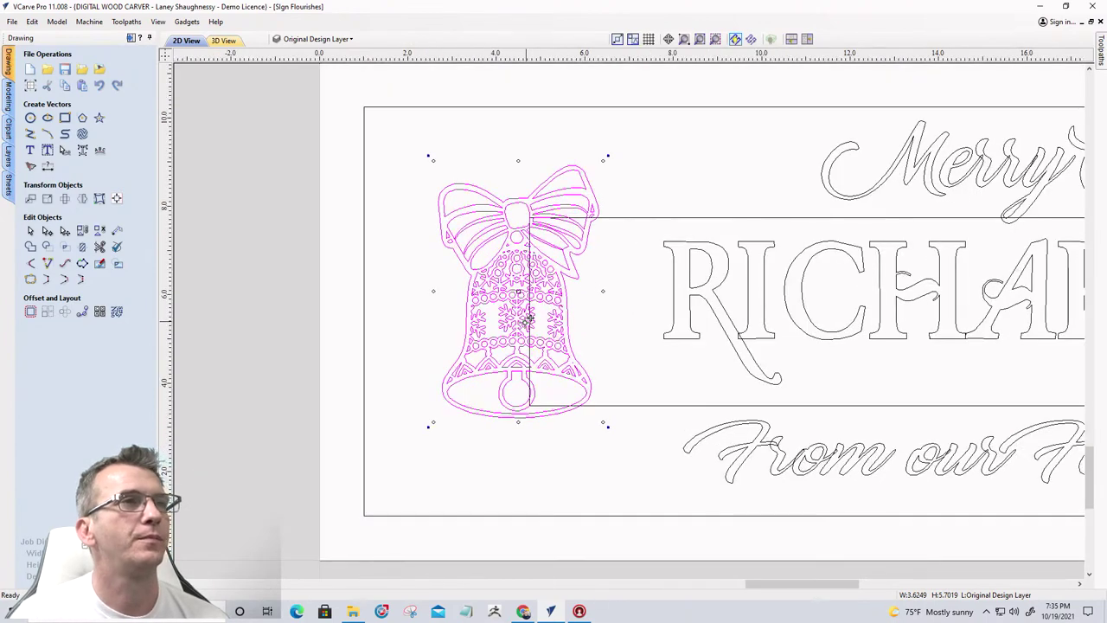
{"action": "left_click_drag", "start_coordinate": [507, 313], "coordinate": [532, 312]}
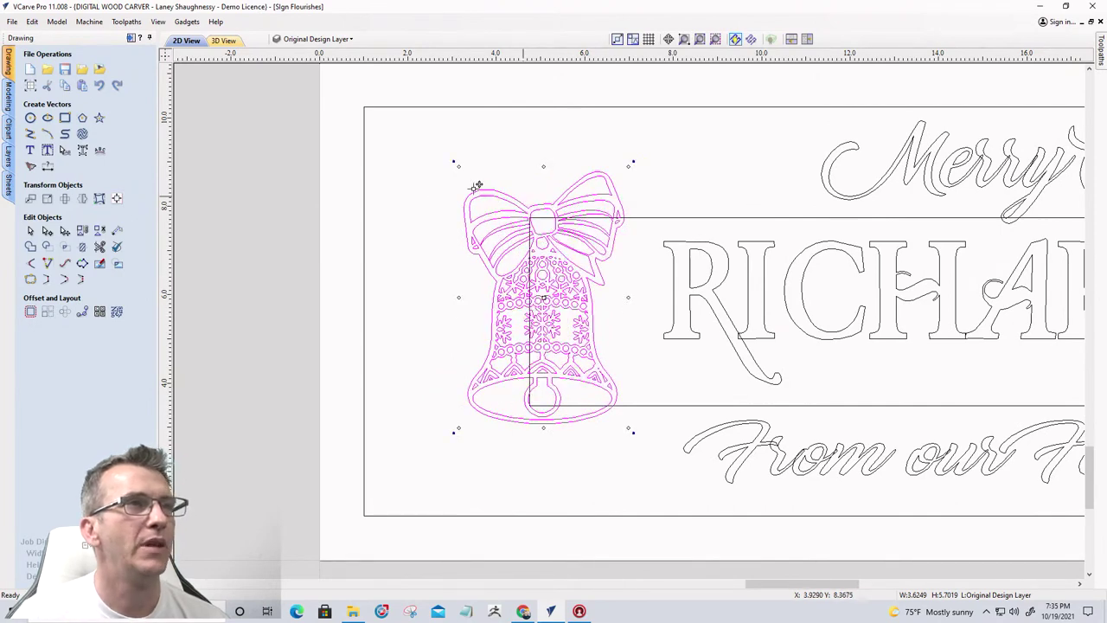
{"action": "scroll", "coordinate": [459, 310], "scroll_direction": "down", "scroll_amount": 1}
{"action": "scroll", "coordinate": [459, 310], "scroll_direction": "down", "scroll_amount": 1}
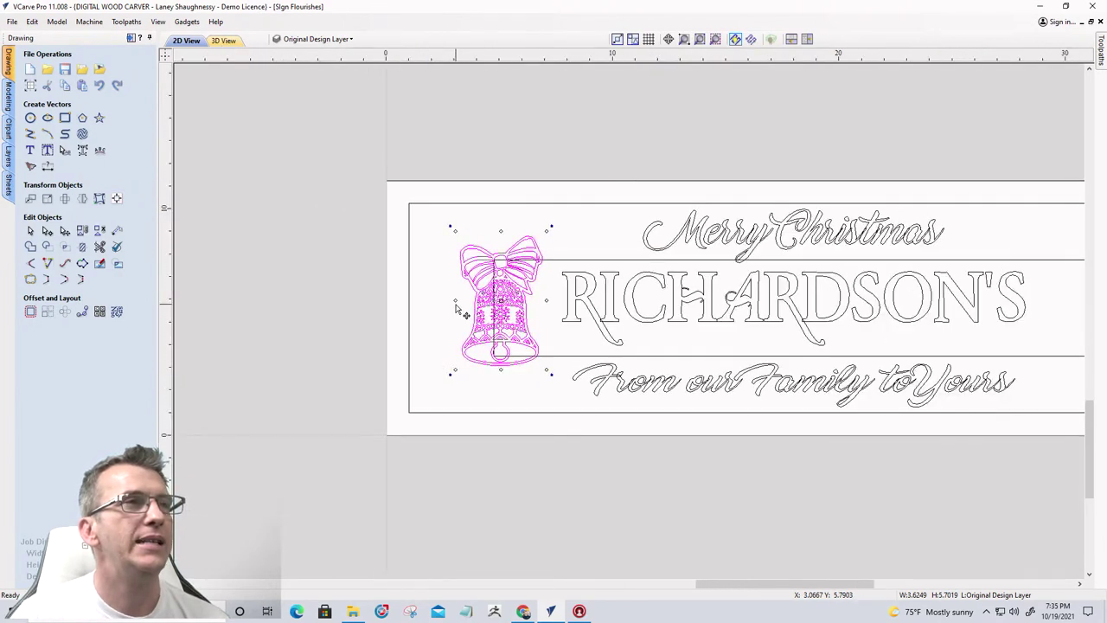
{"action": "scroll", "coordinate": [459, 311], "scroll_direction": "down", "scroll_amount": 1}
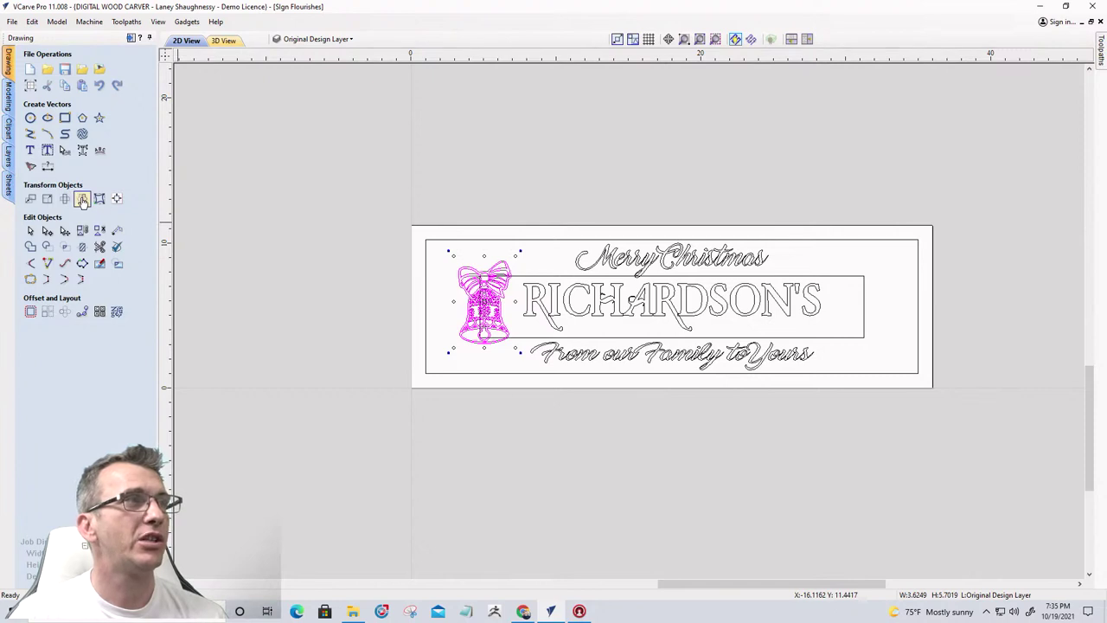
{"action": "left_click", "coordinate": [82, 199]}
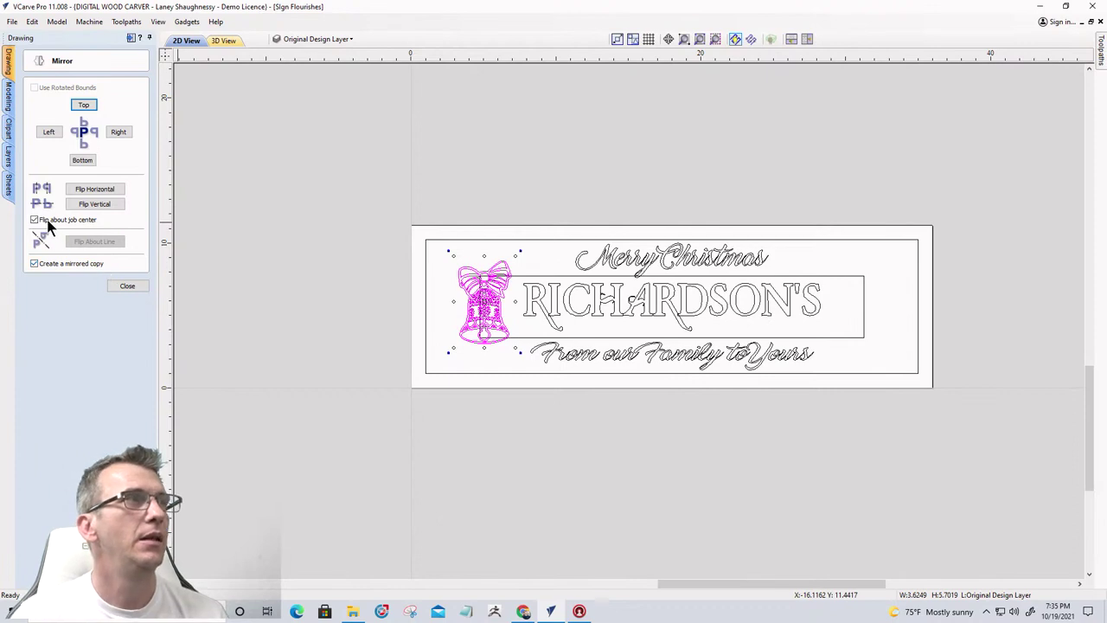
{"action": "left_click", "coordinate": [92, 190]}
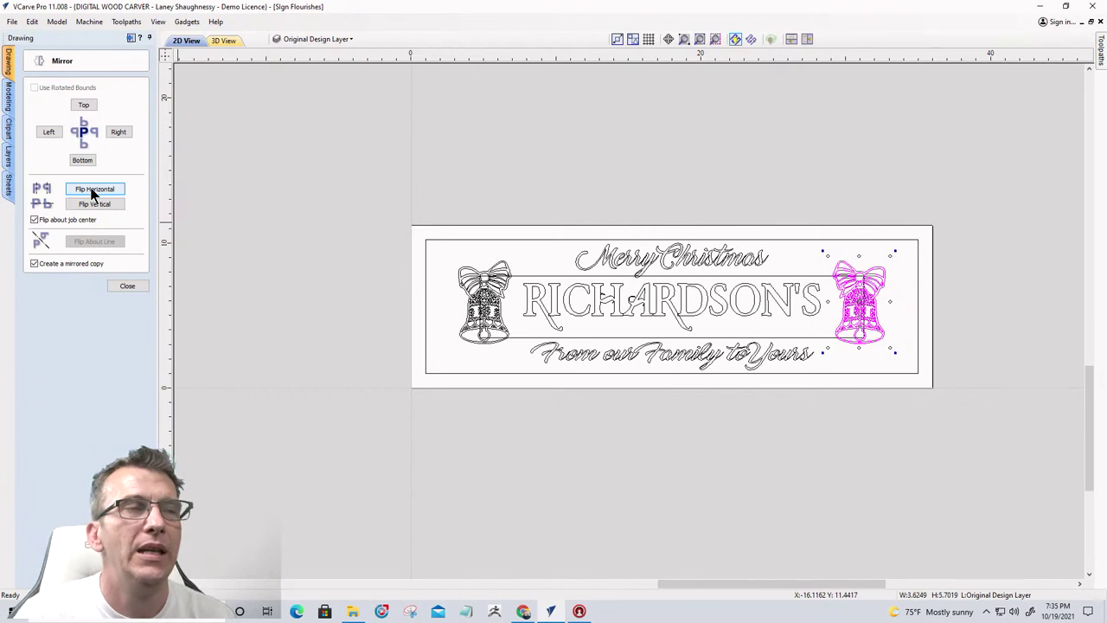
{"action": "left_click", "coordinate": [127, 286]}
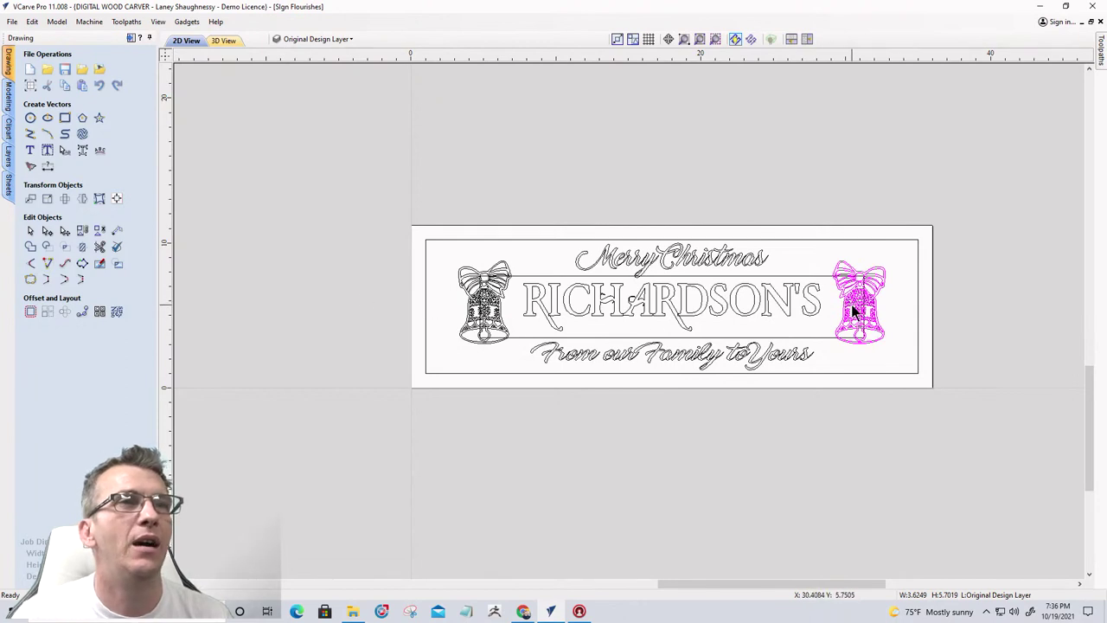
{"action": "key", "text": "Delete"}
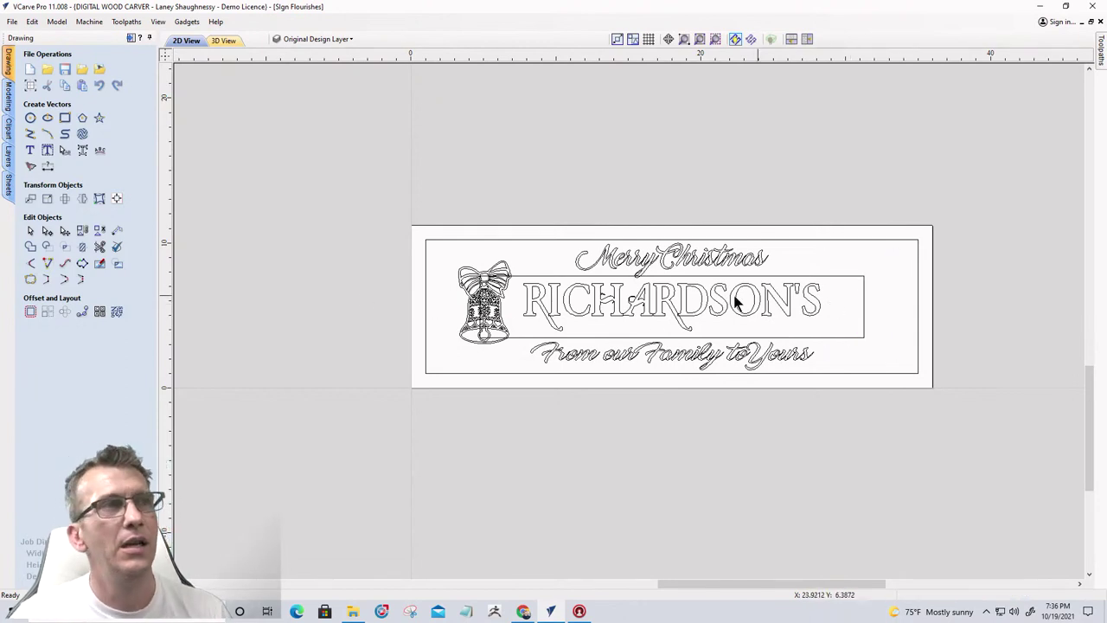
Undo the deletion to restore the mirrored right-hand bell, then check both bells
{"action": "left_click", "coordinate": [475, 325]}
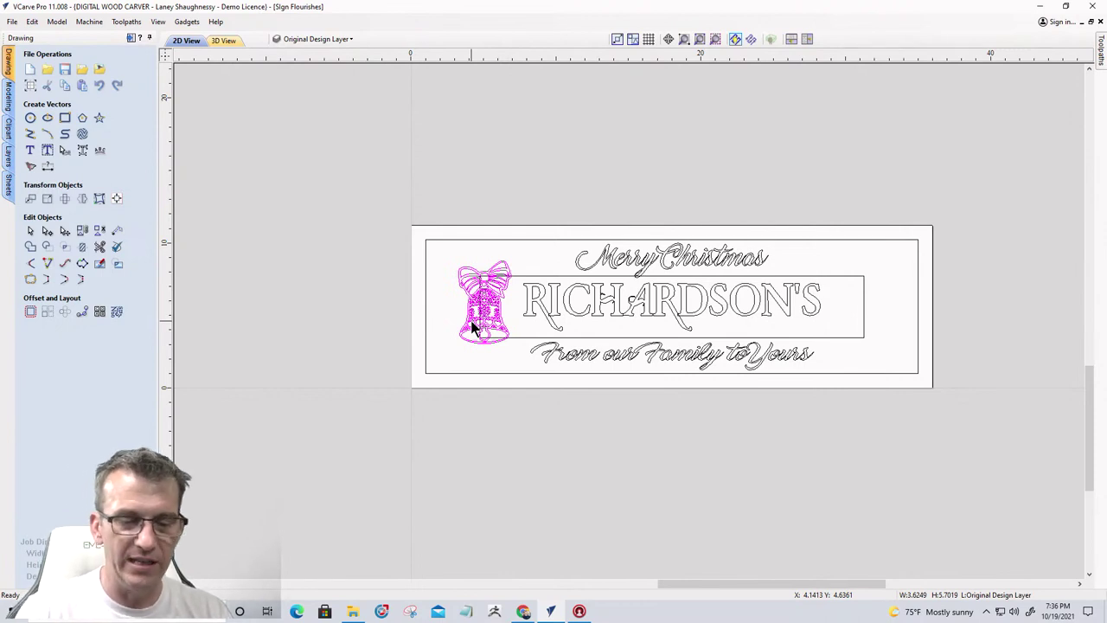
{"action": "key", "text": "ctrl+z"}
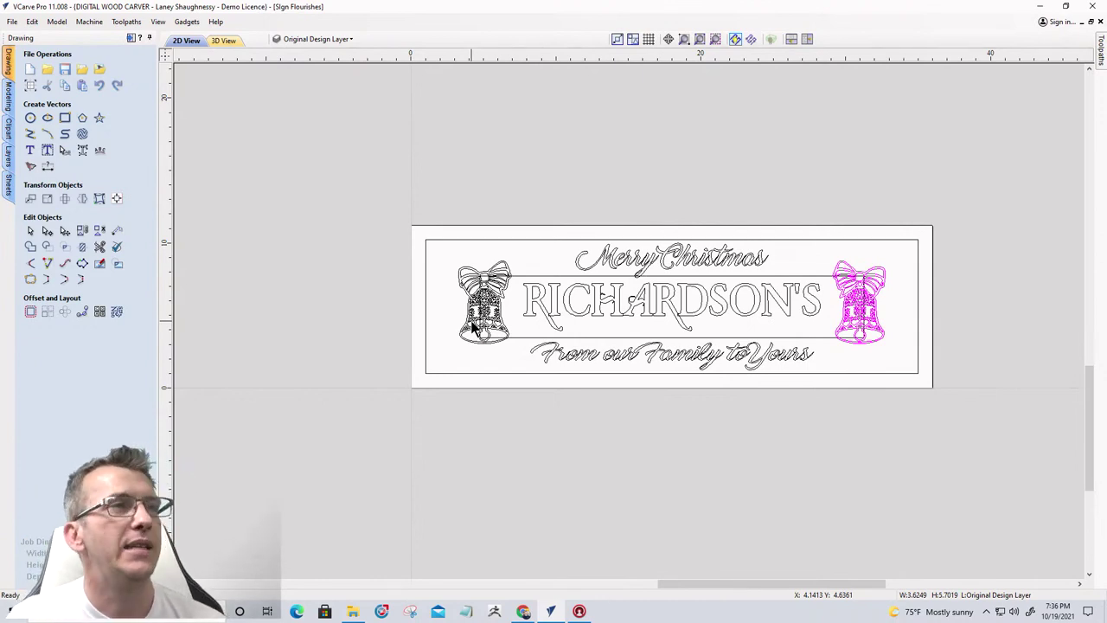
{"action": "scroll", "coordinate": [473, 325], "scroll_direction": "up", "scroll_amount": 1}
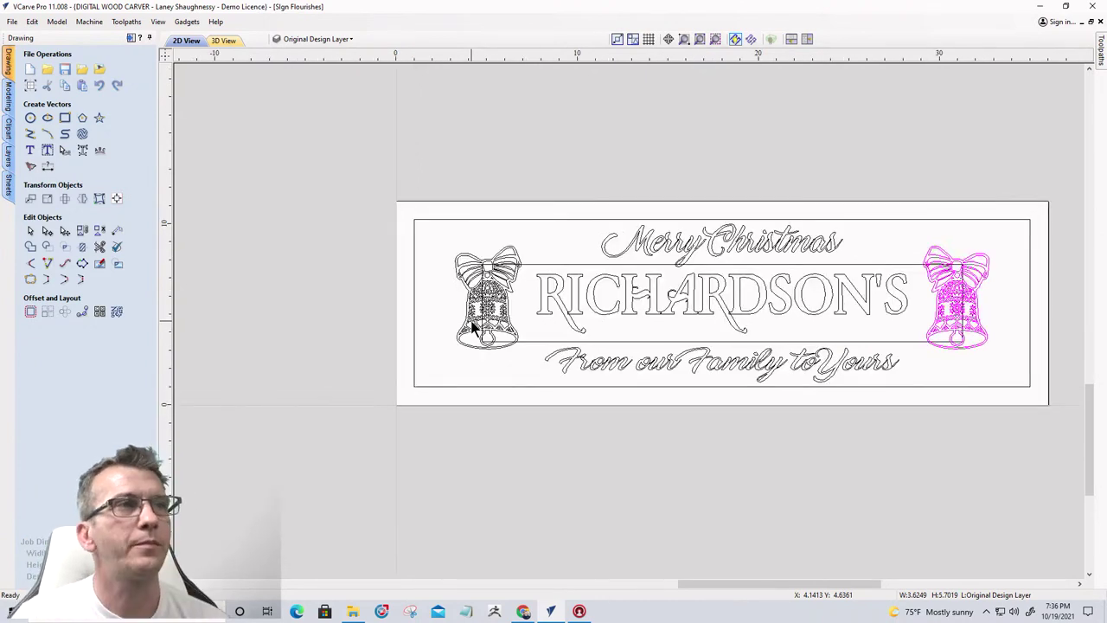
{"action": "left_click", "coordinate": [493, 303]}
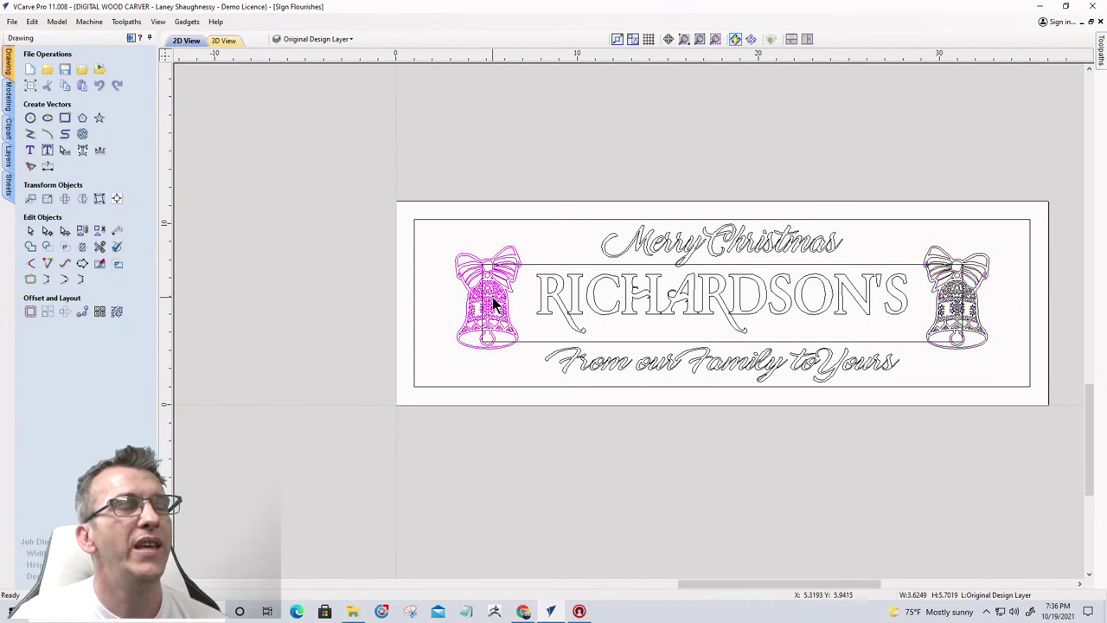
{"action": "left_click", "coordinate": [943, 314]}
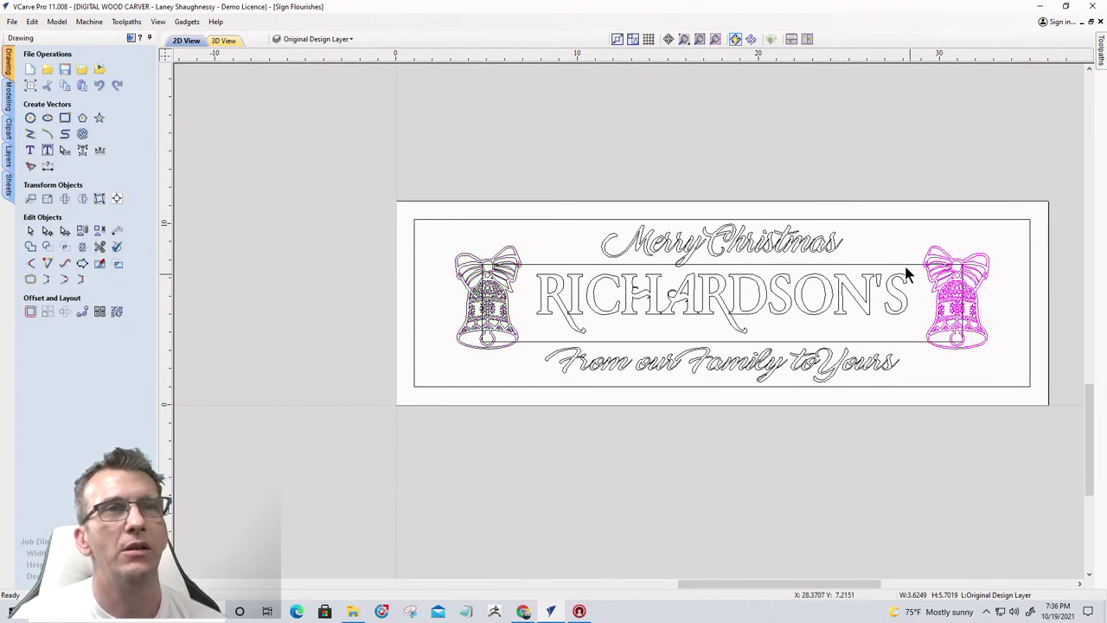
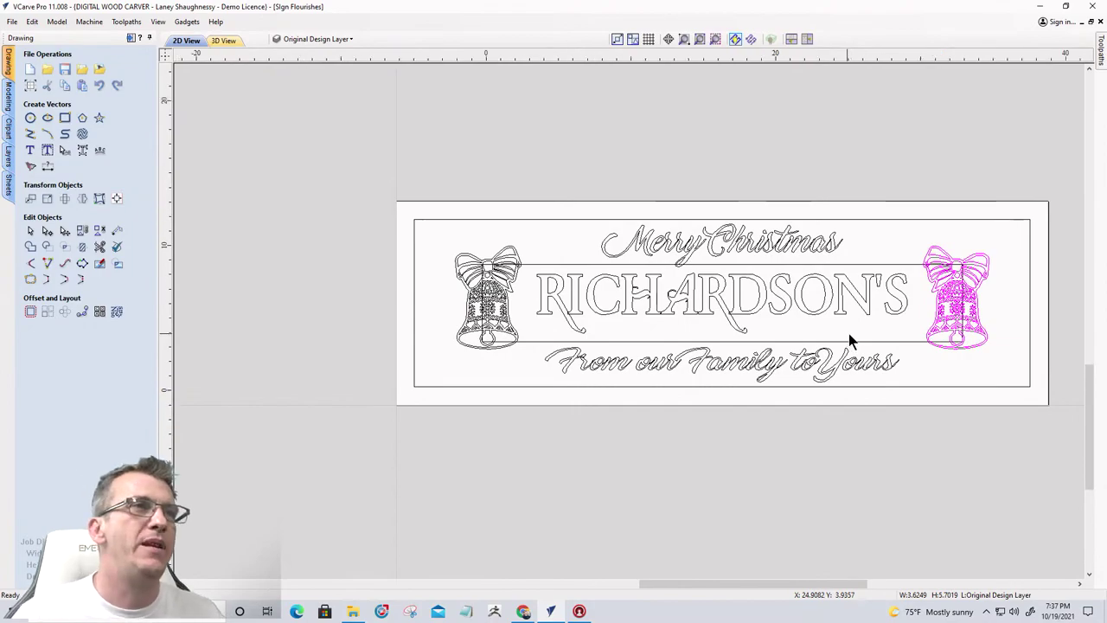
Zoom in and out across the sign to inspect the two bells
{"action": "scroll", "coordinate": [848, 342], "scroll_direction": "down", "scroll_amount": 5}
{"action": "scroll", "coordinate": [613, 232], "scroll_direction": "up", "scroll_amount": 5}
{"action": "scroll", "coordinate": [616, 236], "scroll_direction": "up", "scroll_amount": 3}
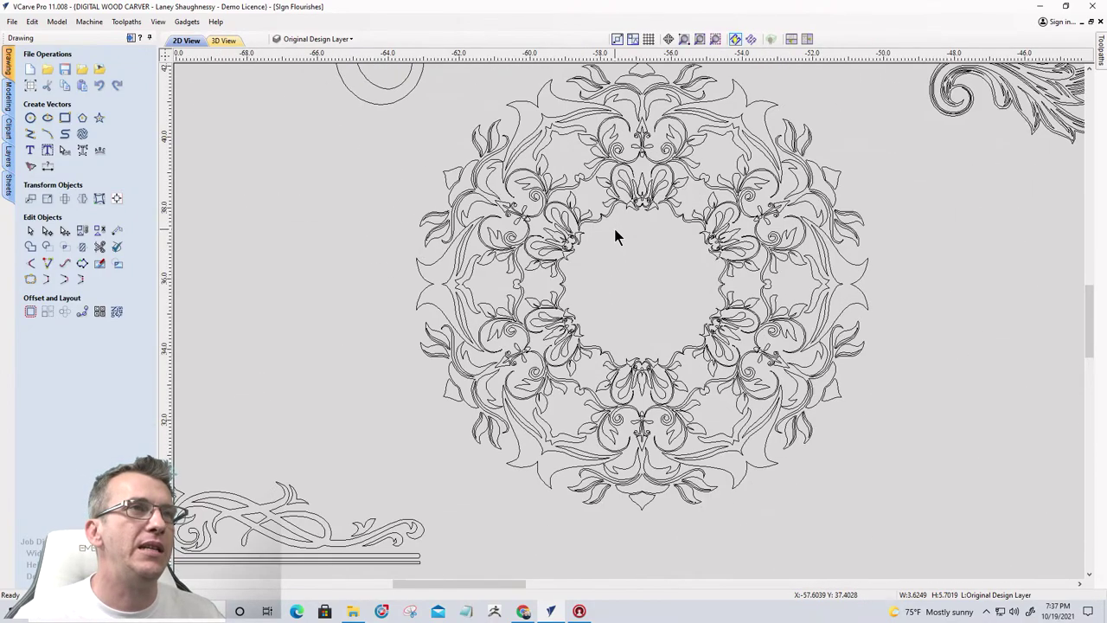
{"action": "scroll", "coordinate": [616, 235], "scroll_direction": "down", "scroll_amount": 5}
{"action": "scroll", "coordinate": [460, 348], "scroll_direction": "up", "scroll_amount": 6}
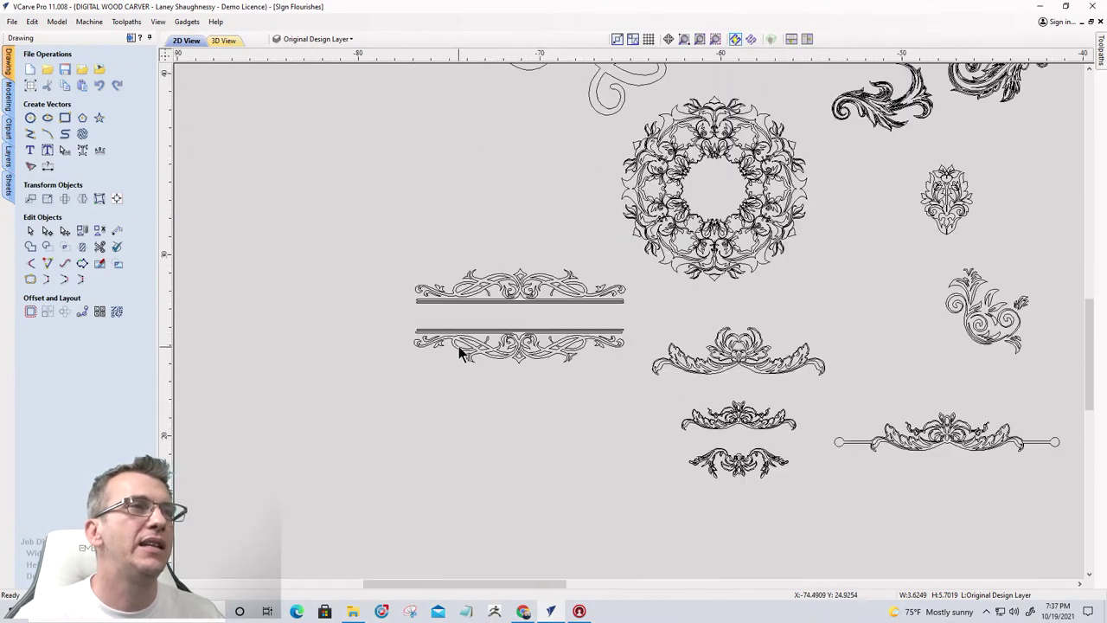
{"action": "scroll", "coordinate": [459, 349], "scroll_direction": "down", "scroll_amount": 7}
{"action": "scroll", "coordinate": [477, 178], "scroll_direction": "up", "scroll_amount": 4}
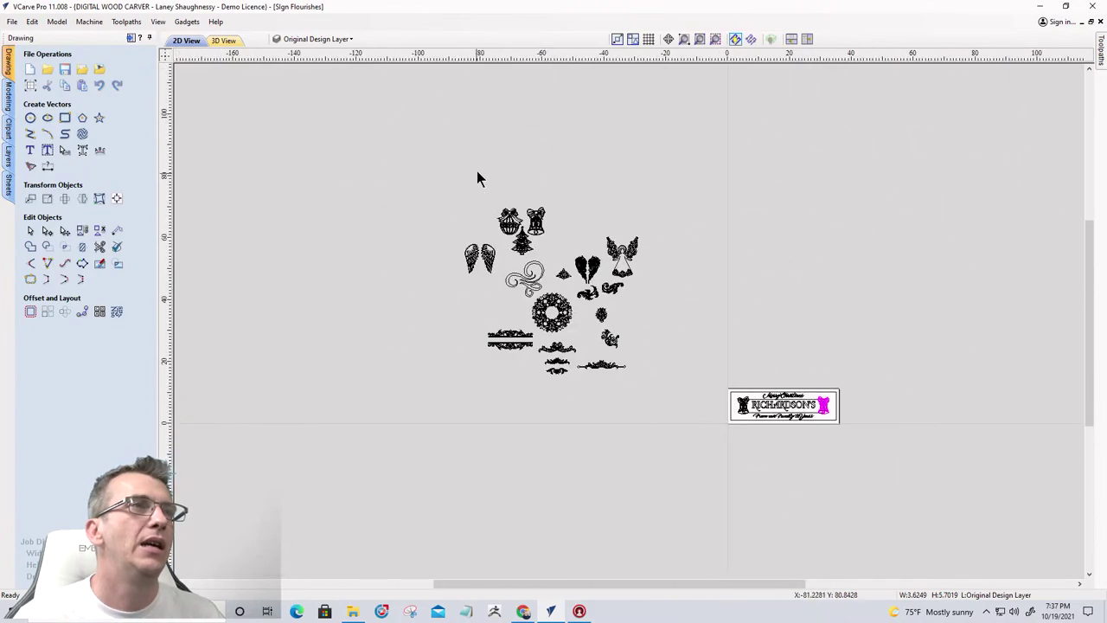
{"action": "scroll", "coordinate": [482, 236], "scroll_direction": "up", "scroll_amount": 2}
{"action": "scroll", "coordinate": [481, 242], "scroll_direction": "down", "scroll_amount": 6}
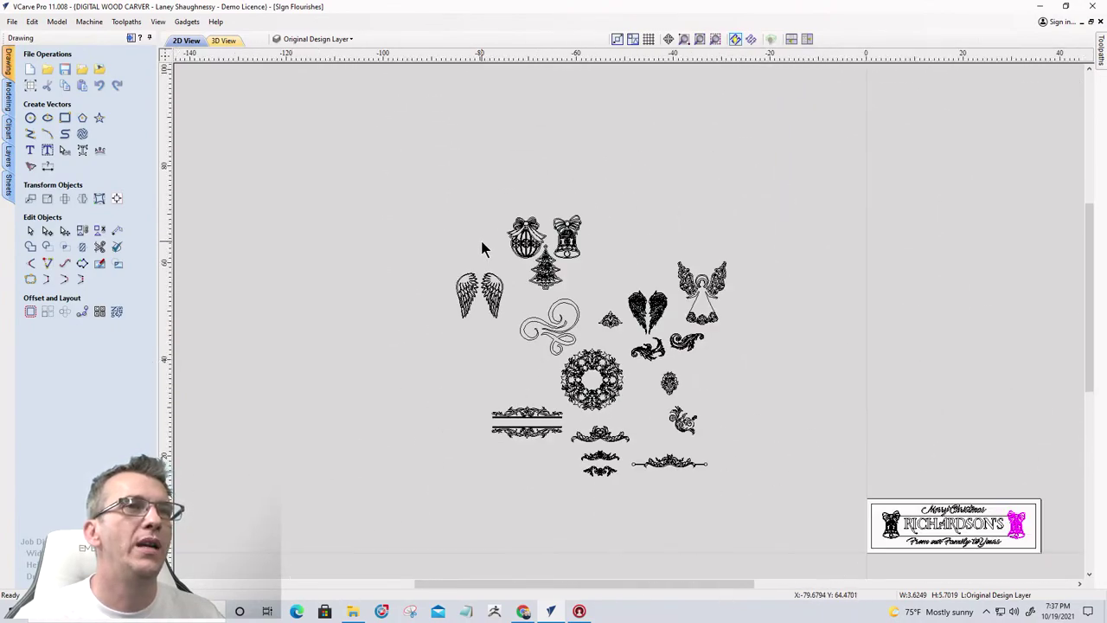
{"action": "scroll", "coordinate": [710, 299], "scroll_direction": "up", "scroll_amount": 3}
{"action": "scroll", "coordinate": [710, 299], "scroll_direction": "up", "scroll_amount": 3}
{"action": "scroll", "coordinate": [697, 294], "scroll_direction": "down", "scroll_amount": 4}
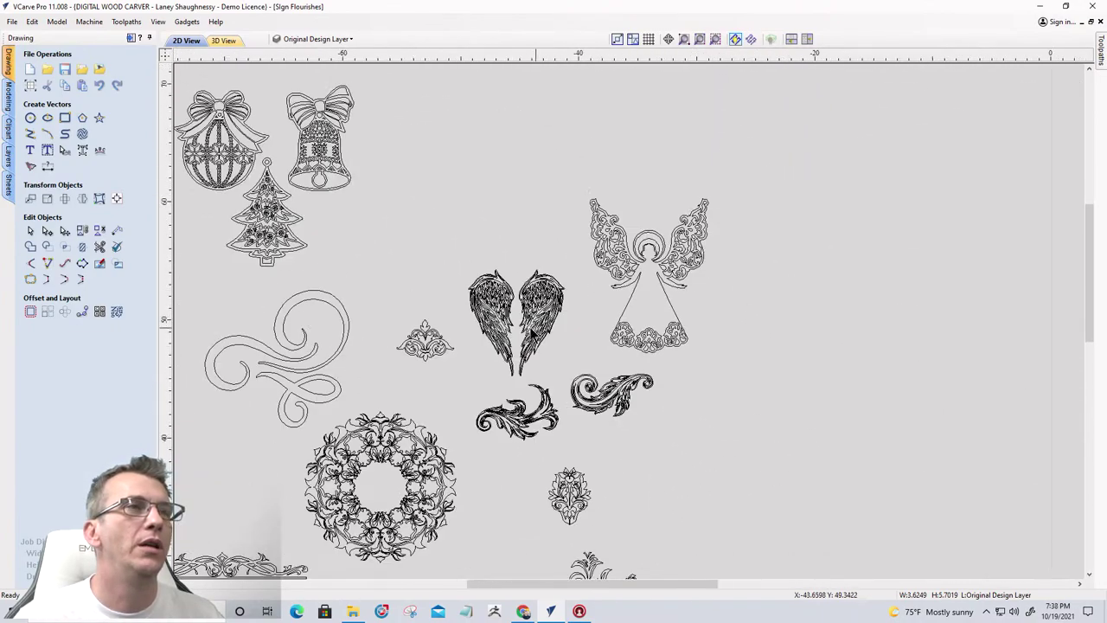
{"action": "scroll", "coordinate": [534, 324], "scroll_direction": "up", "scroll_amount": 4}
{"action": "scroll", "coordinate": [534, 321], "scroll_direction": "down", "scroll_amount": 5}
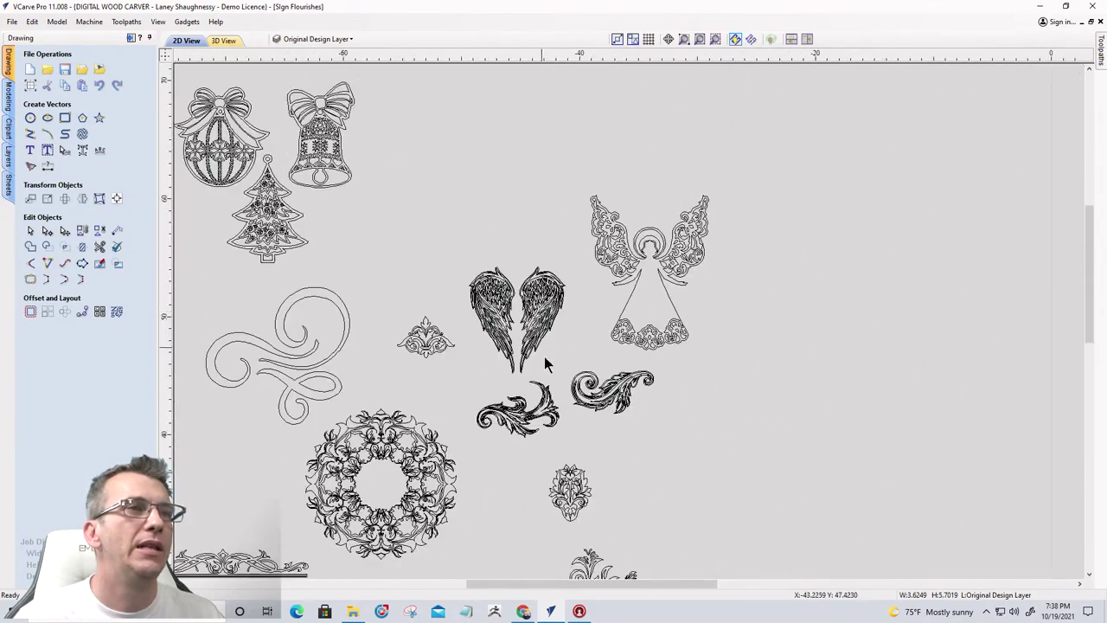
{"action": "scroll", "coordinate": [522, 424], "scroll_direction": "up", "scroll_amount": 4}
{"action": "scroll", "coordinate": [521, 424], "scroll_direction": "up", "scroll_amount": 4}
{"action": "scroll", "coordinate": [521, 415], "scroll_direction": "down", "scroll_amount": 5}
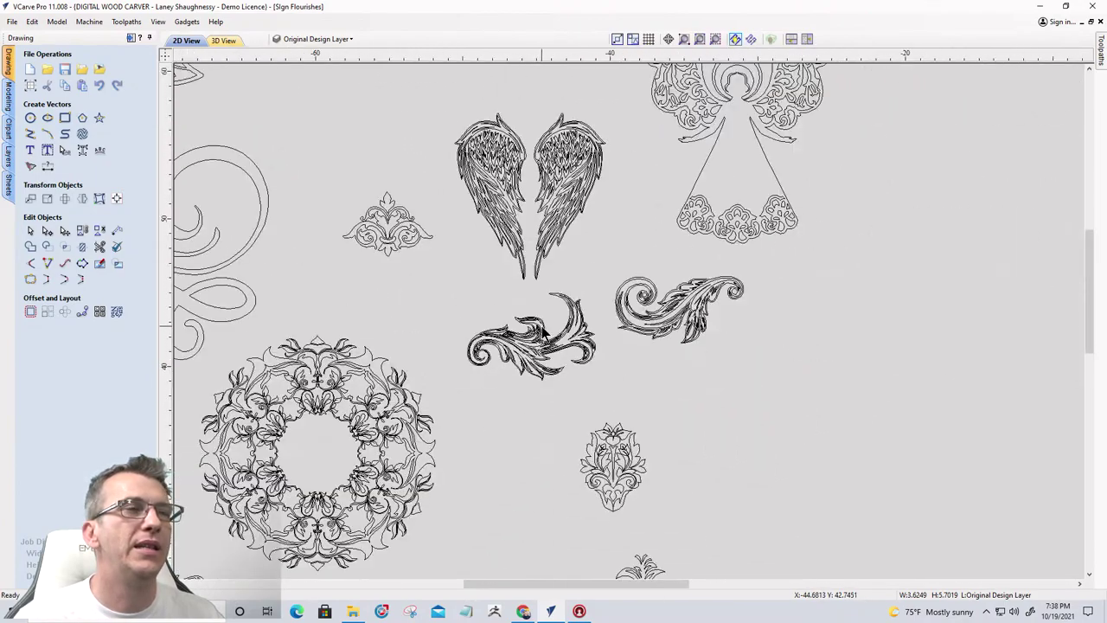
{"action": "scroll", "coordinate": [522, 415], "scroll_direction": "up", "scroll_amount": 1}
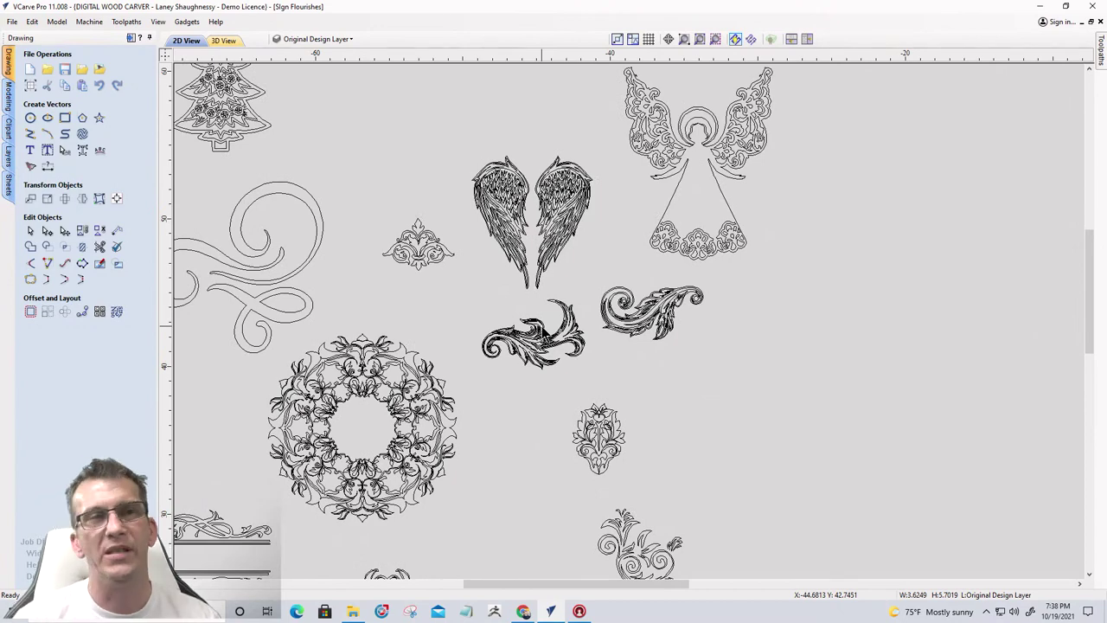
{"action": "scroll", "coordinate": [541, 323], "scroll_direction": "down", "scroll_amount": 3}
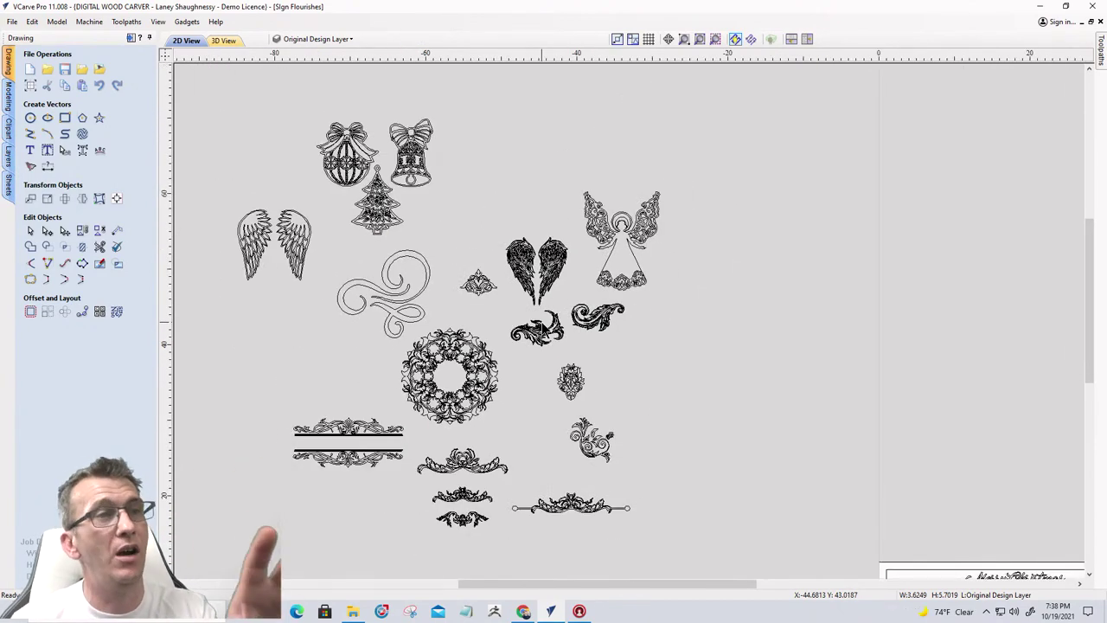
{"action": "scroll", "coordinate": [495, 221], "scroll_direction": "down", "scroll_amount": 3}
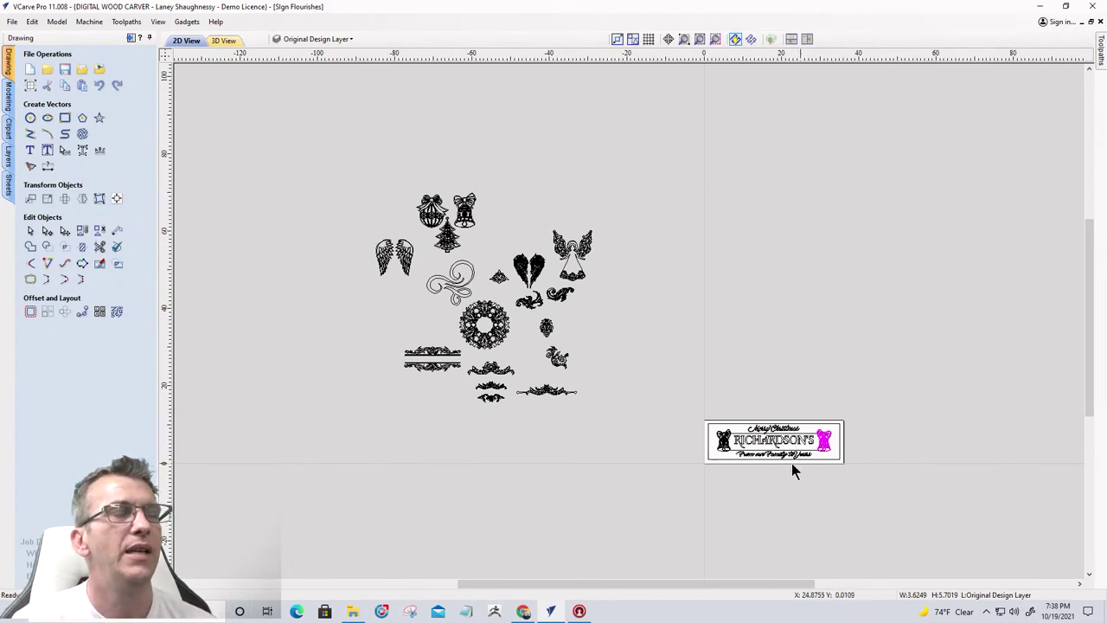
{"action": "scroll", "coordinate": [778, 470], "scroll_direction": "up", "scroll_amount": 4}
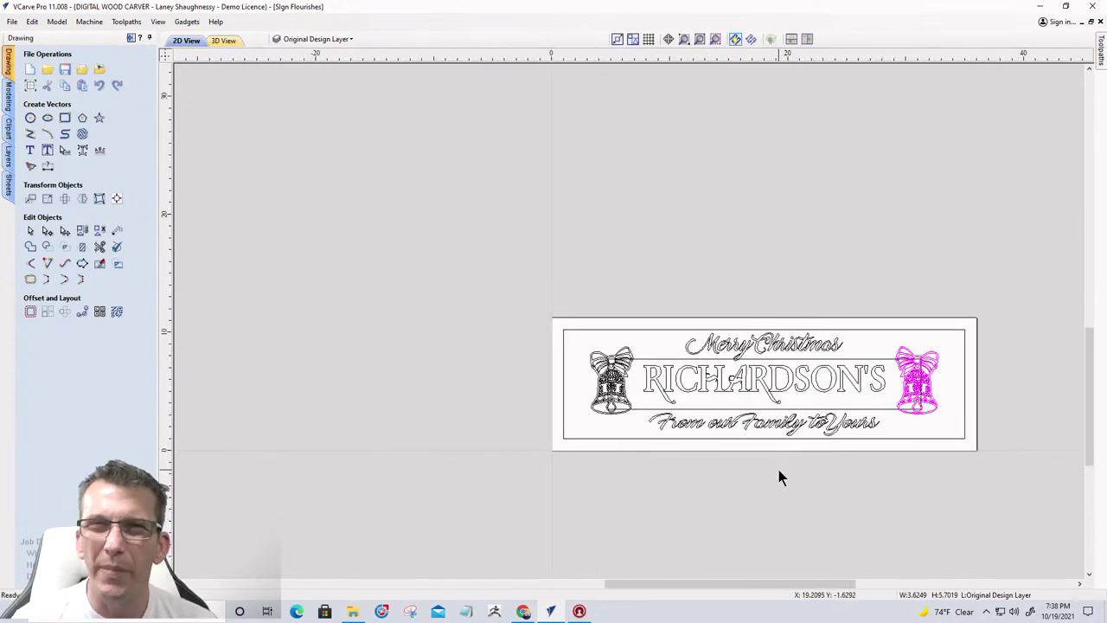
{"action": "scroll", "coordinate": [771, 434], "scroll_direction": "up", "scroll_amount": 3}
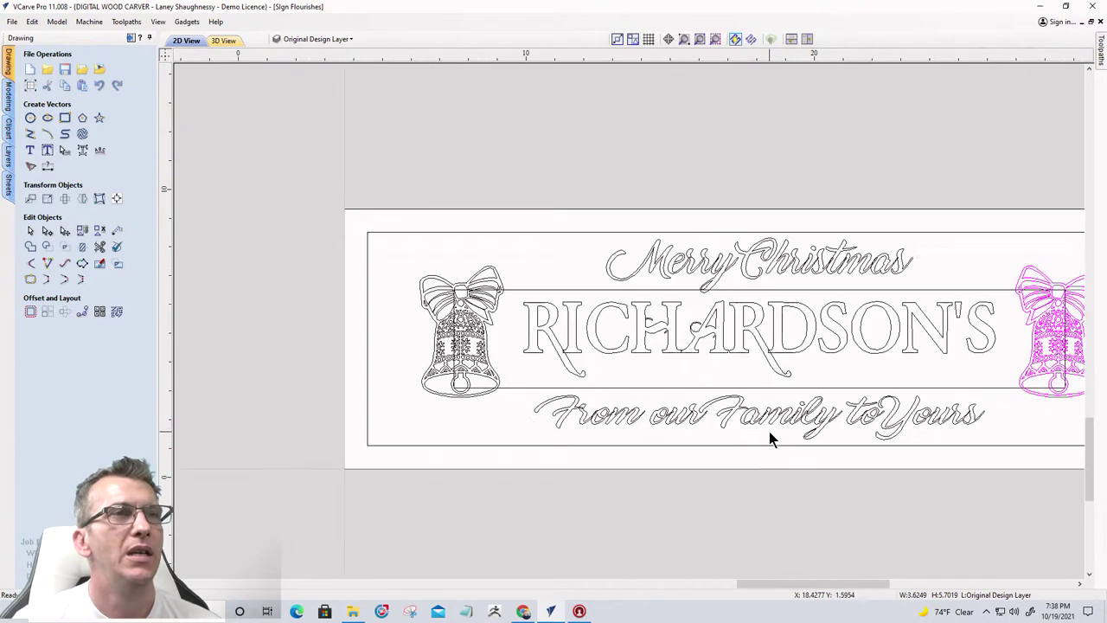
{"action": "scroll", "coordinate": [554, 355], "scroll_direction": "down", "scroll_amount": 1}
{"action": "scroll", "coordinate": [531, 353], "scroll_direction": "down", "scroll_amount": 1}
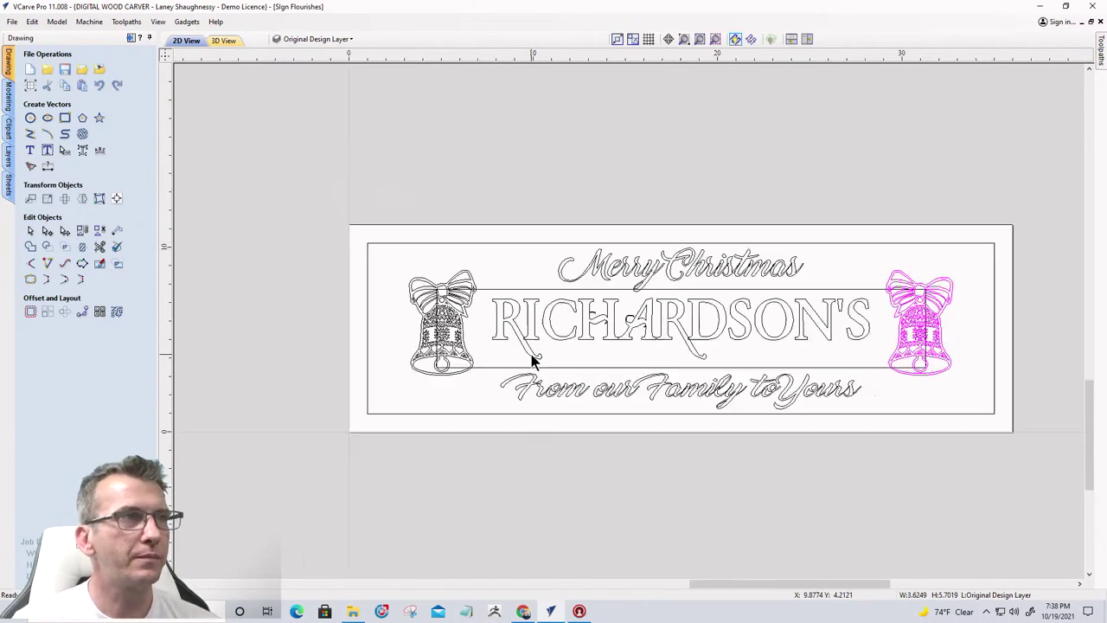
Select the left bell by itself and zoom to confirm the selection
{"action": "left_click", "coordinate": [424, 316]}
{"action": "left_click", "coordinate": [930, 343]}
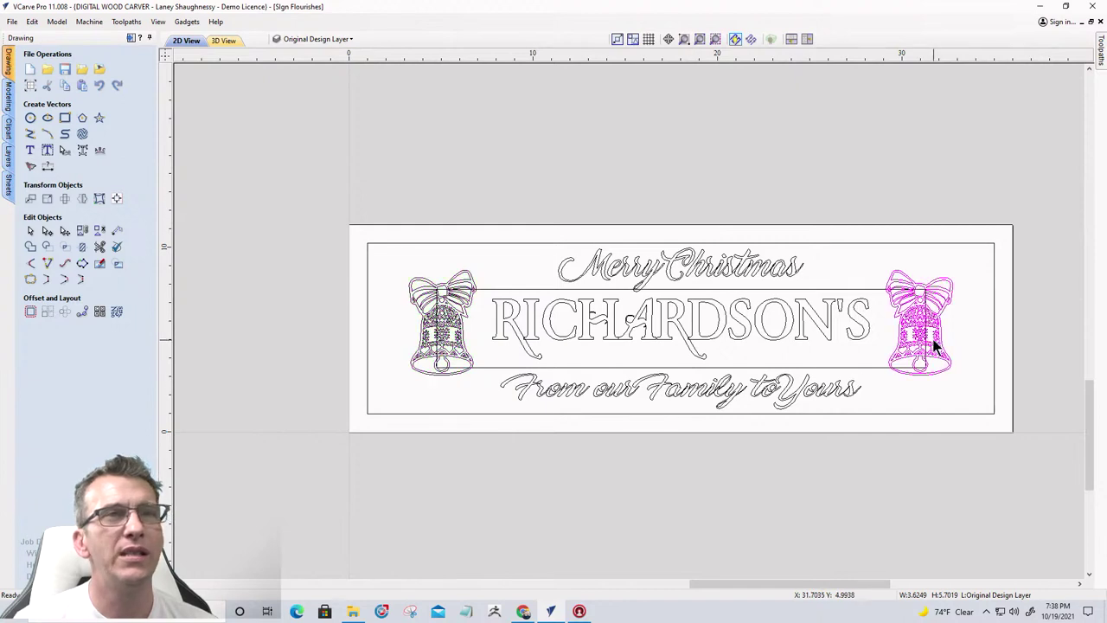
{"action": "left_click", "coordinate": [427, 320]}
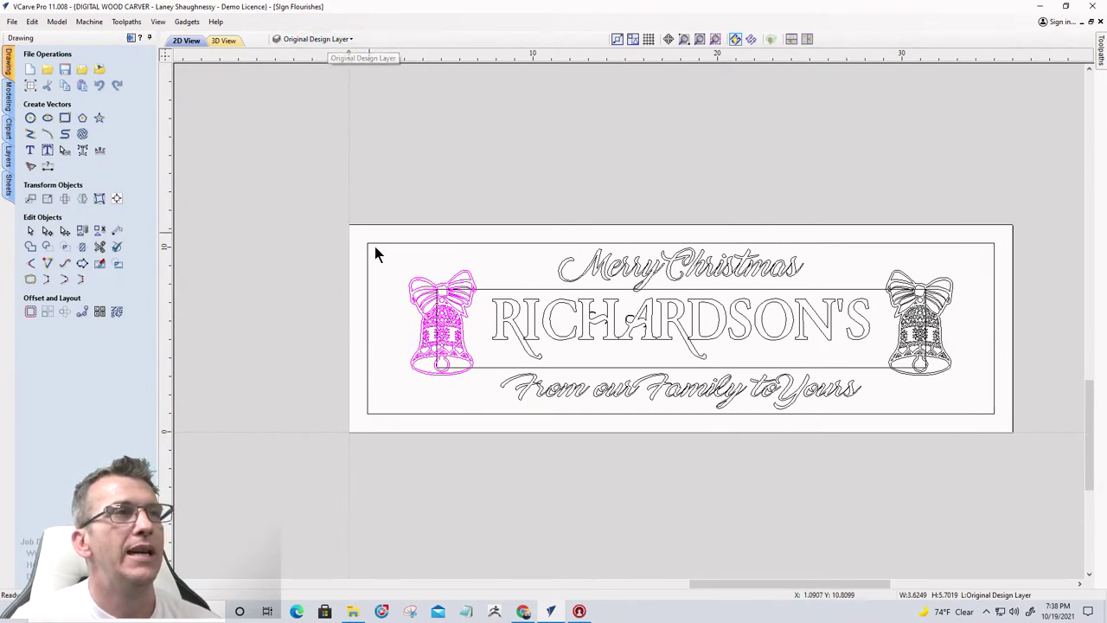
{"action": "left_click", "coordinate": [424, 329]}
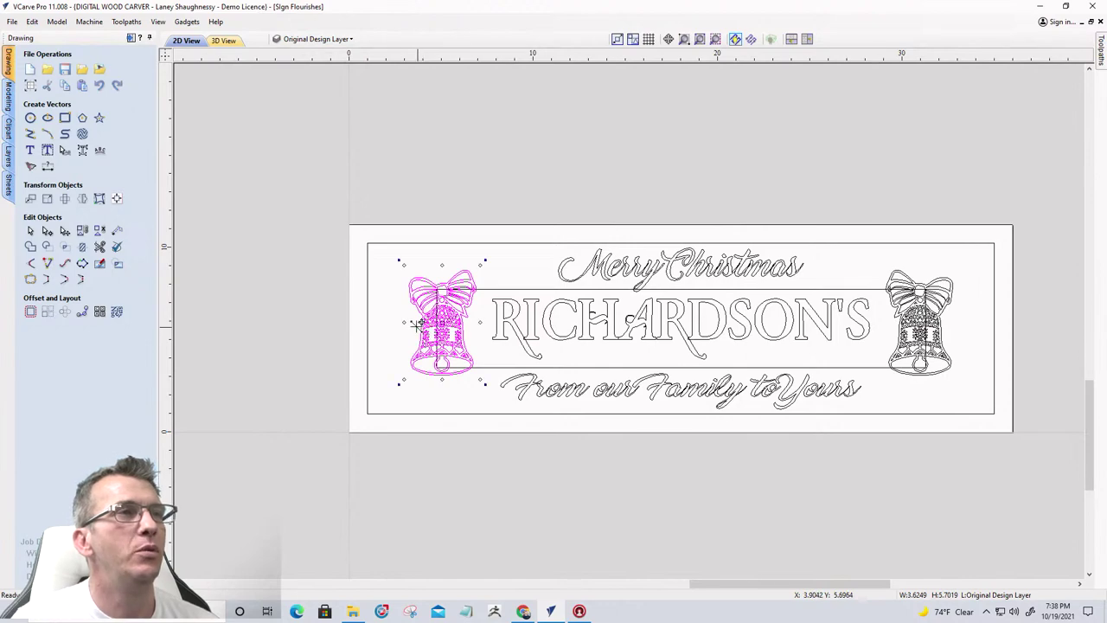
{"action": "scroll", "coordinate": [403, 320], "scroll_direction": "up", "scroll_amount": 3}
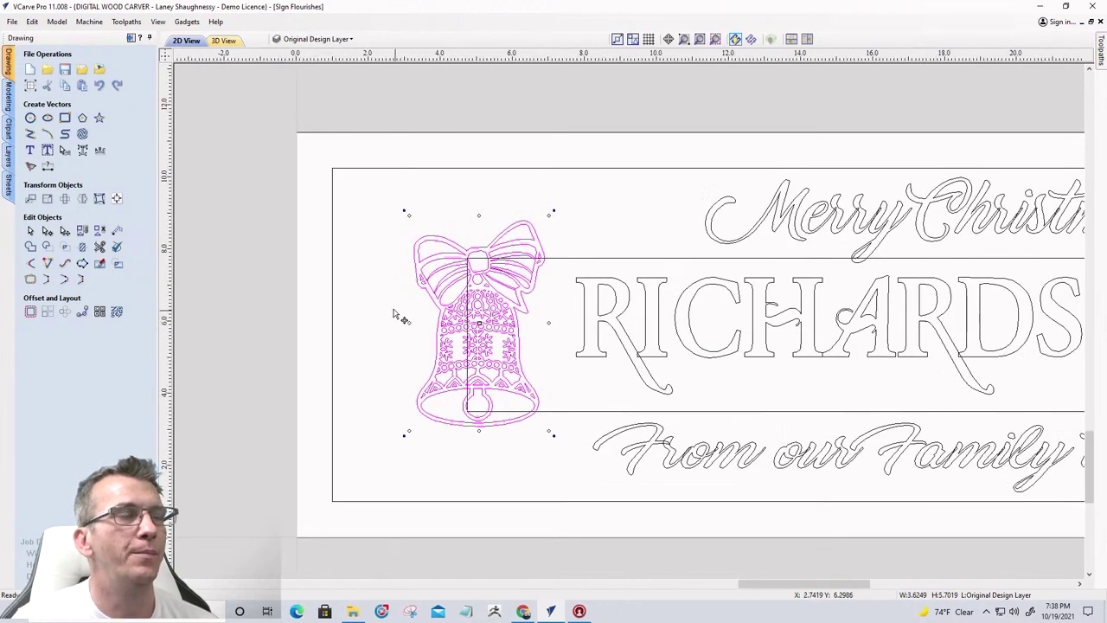
{"action": "scroll", "coordinate": [398, 314], "scroll_direction": "down", "scroll_amount": 3}
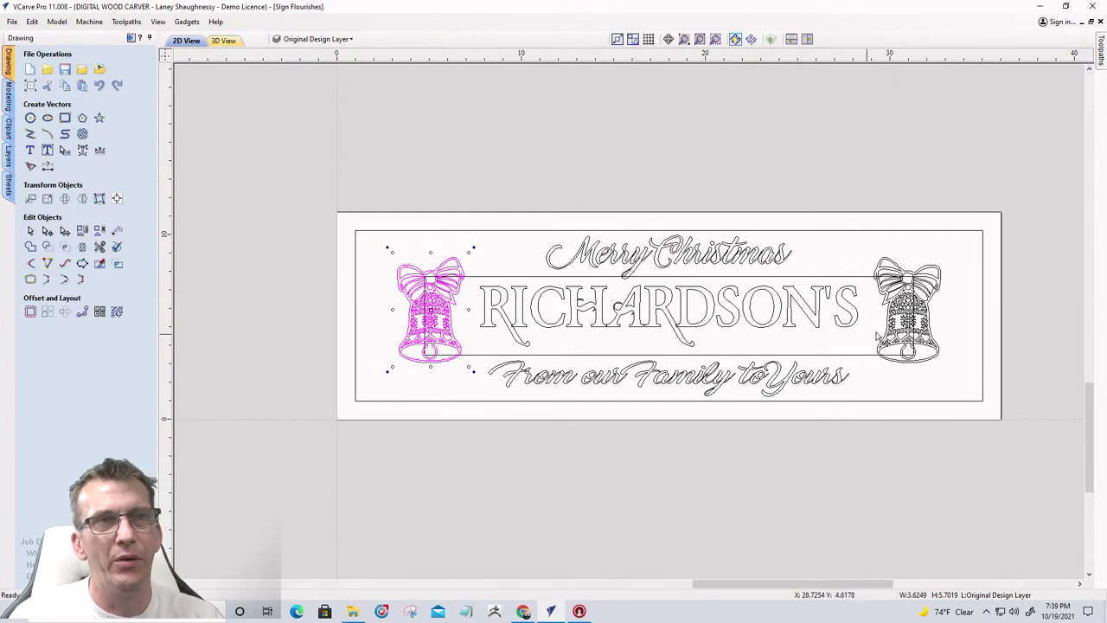
Copy both selected bells onto the Welded Text Layer
{"action": "left_click", "coordinate": [907, 331], "text": "shift"}
{"action": "right_click", "coordinate": [907, 330]}
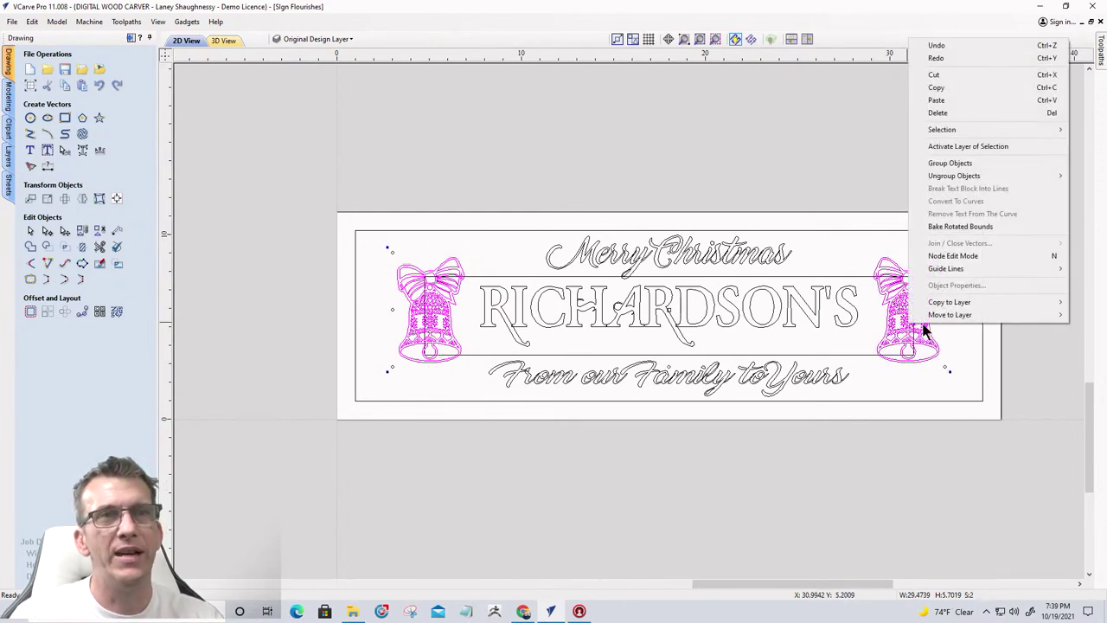
{"action": "mouse_move", "coordinate": [945, 302]}
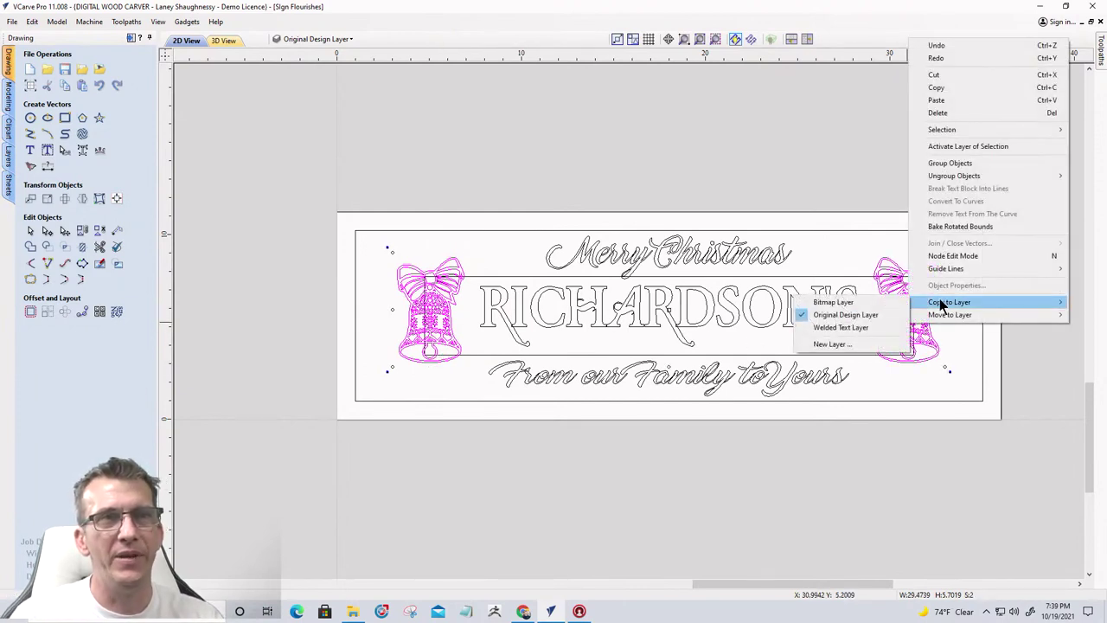
{"action": "left_click", "coordinate": [856, 327]}
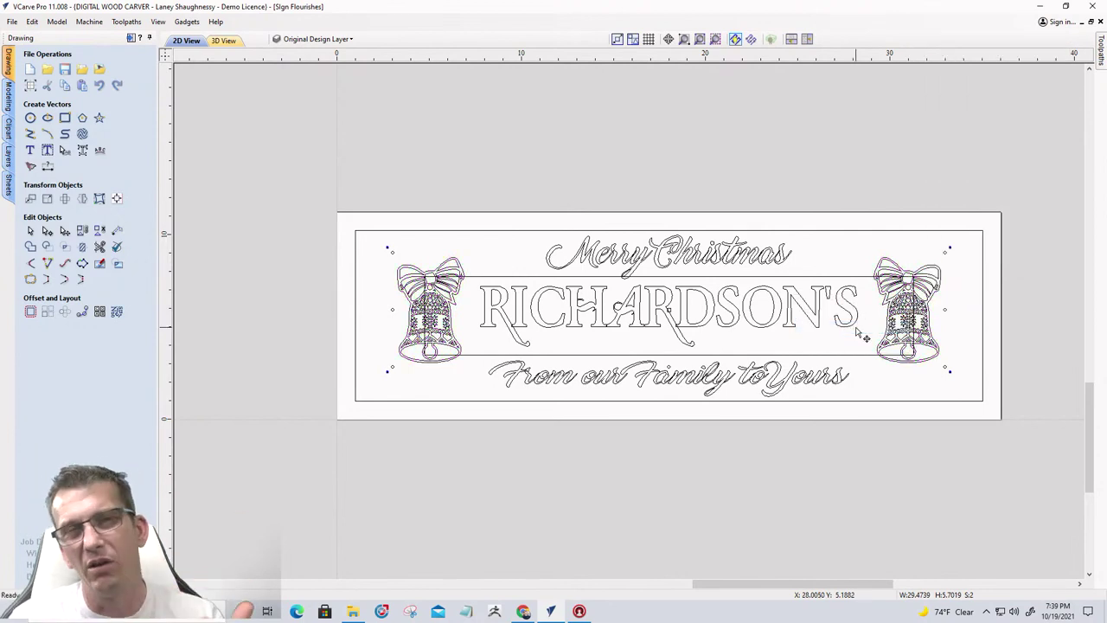
Make the Welded Text Layer active and rename it to 'Working Layer'
{"action": "left_click", "coordinate": [299, 39]}
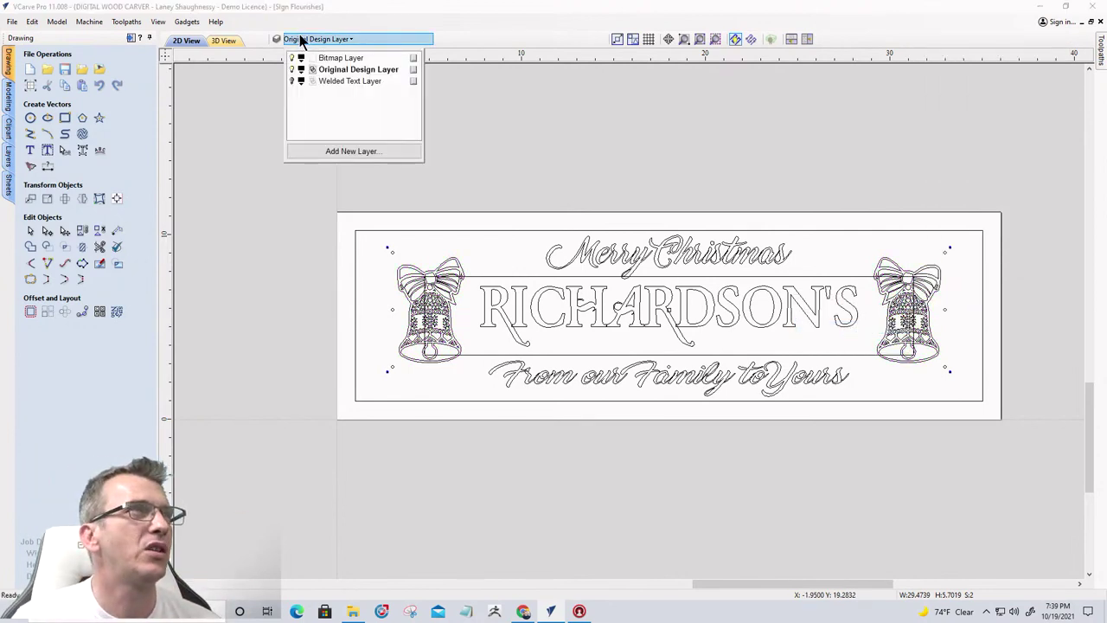
{"action": "left_click", "coordinate": [338, 80]}
{"action": "right_click", "coordinate": [338, 80]}
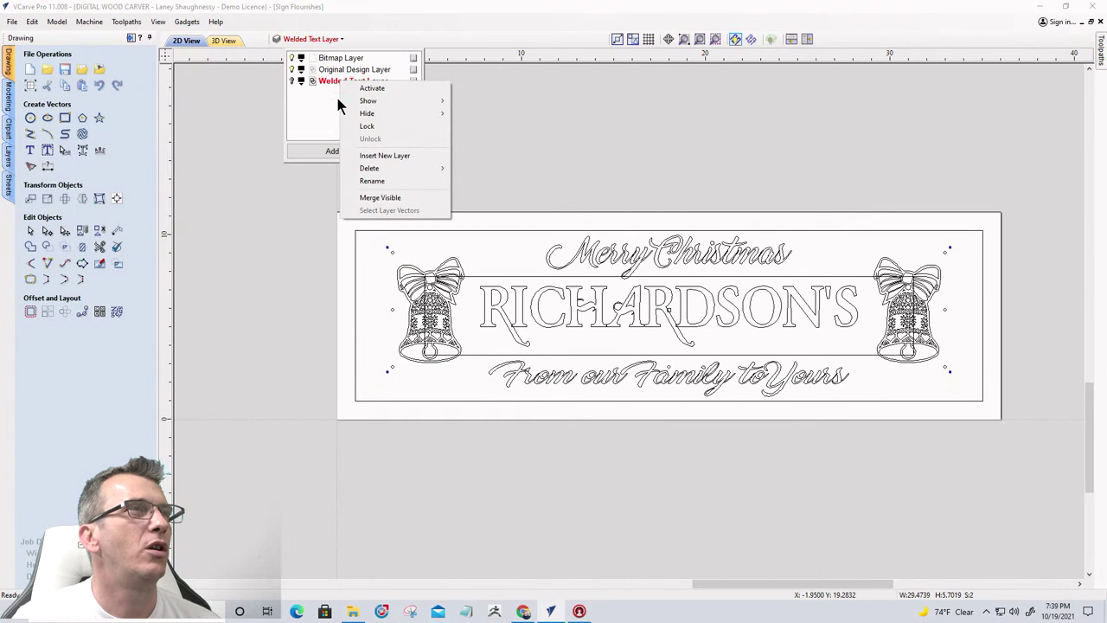
{"action": "left_click", "coordinate": [359, 182]}
{"action": "left_click_drag", "start_coordinate": [361, 80], "coordinate": [326, 81]}
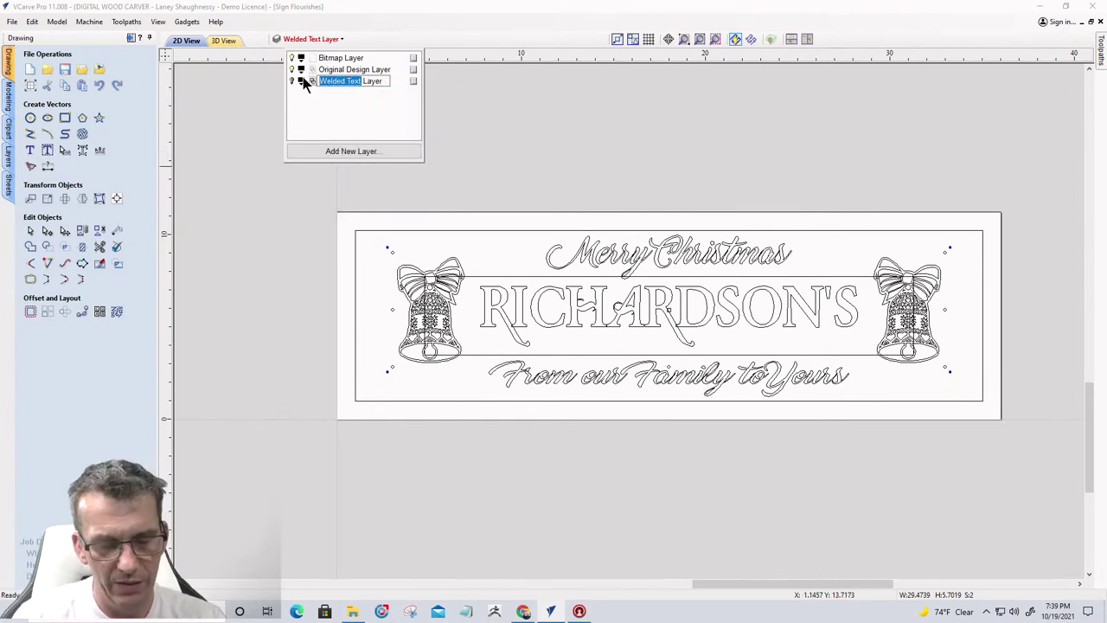
{"action": "type", "text": "Working"}
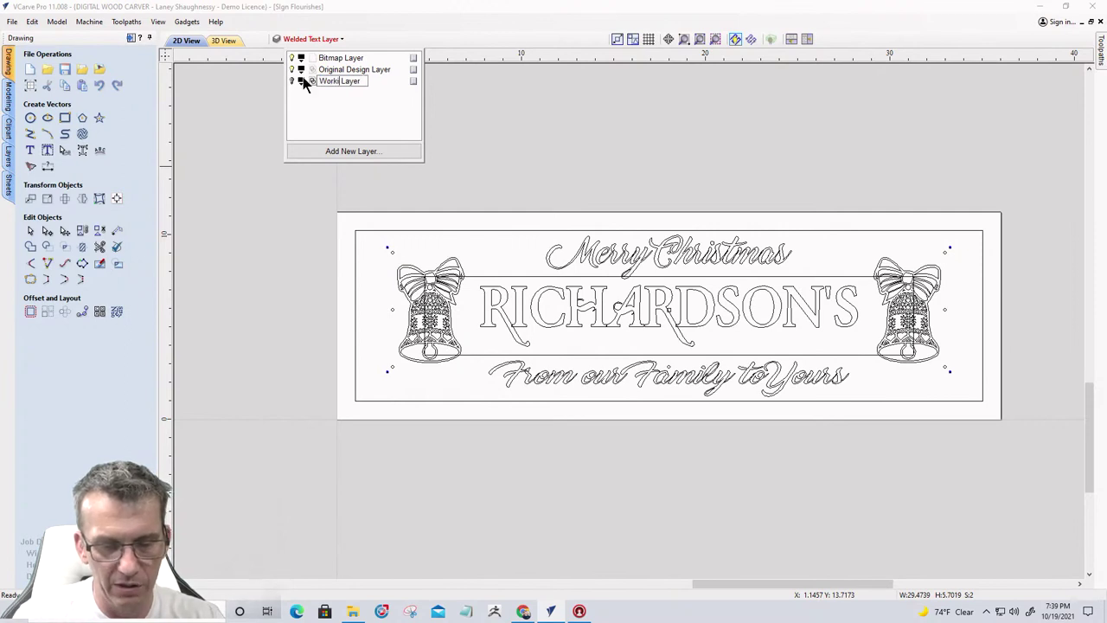
{"action": "key", "text": "Return"}
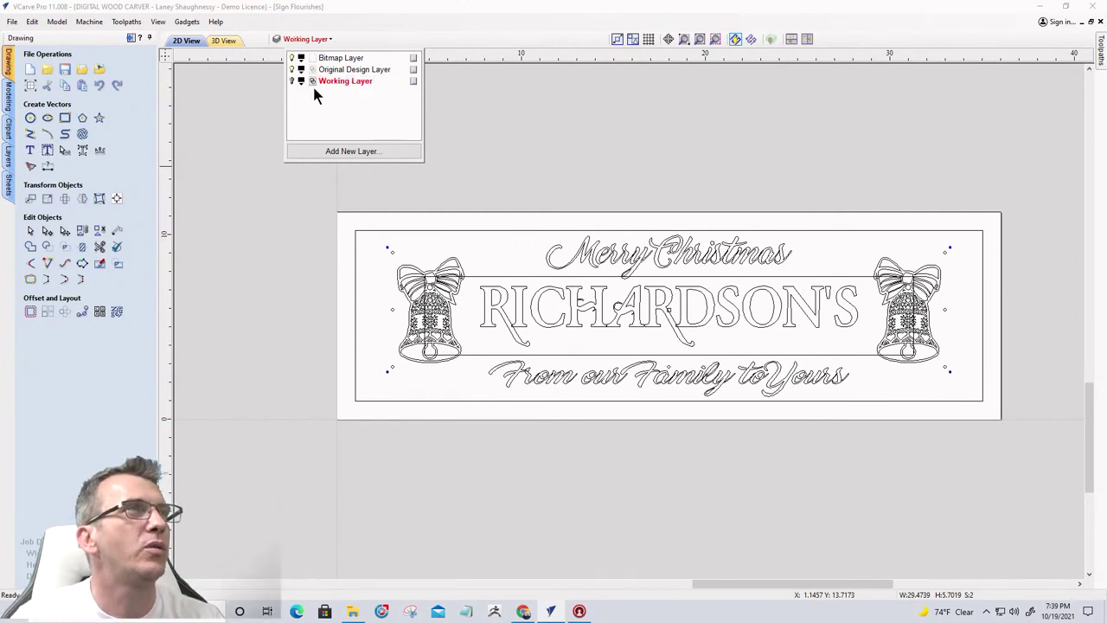
Toggle the Original Design Layer off and on to check contents, then deselect the bells
{"action": "left_click", "coordinate": [294, 70]}
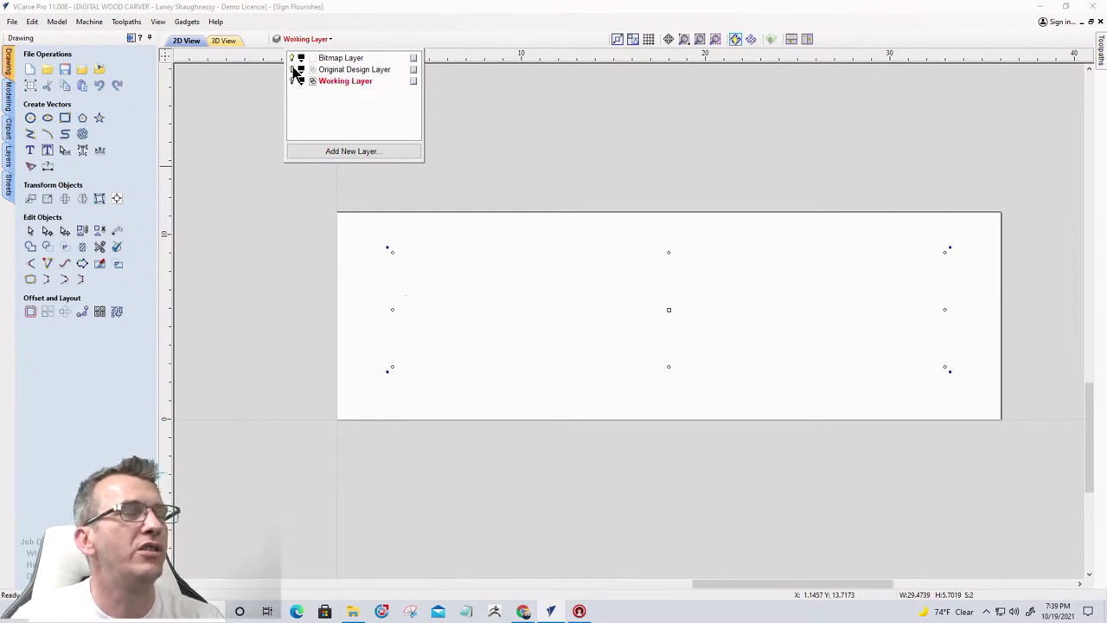
{"action": "left_click", "coordinate": [295, 70]}
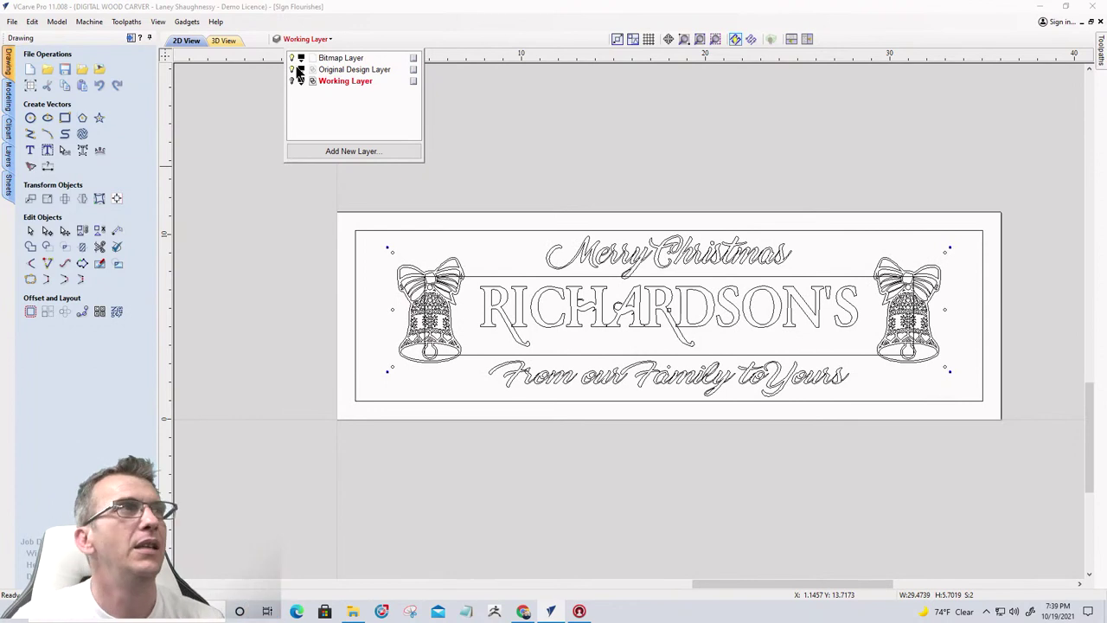
{"action": "left_click", "coordinate": [292, 69]}
{"action": "left_click", "coordinate": [291, 69]}
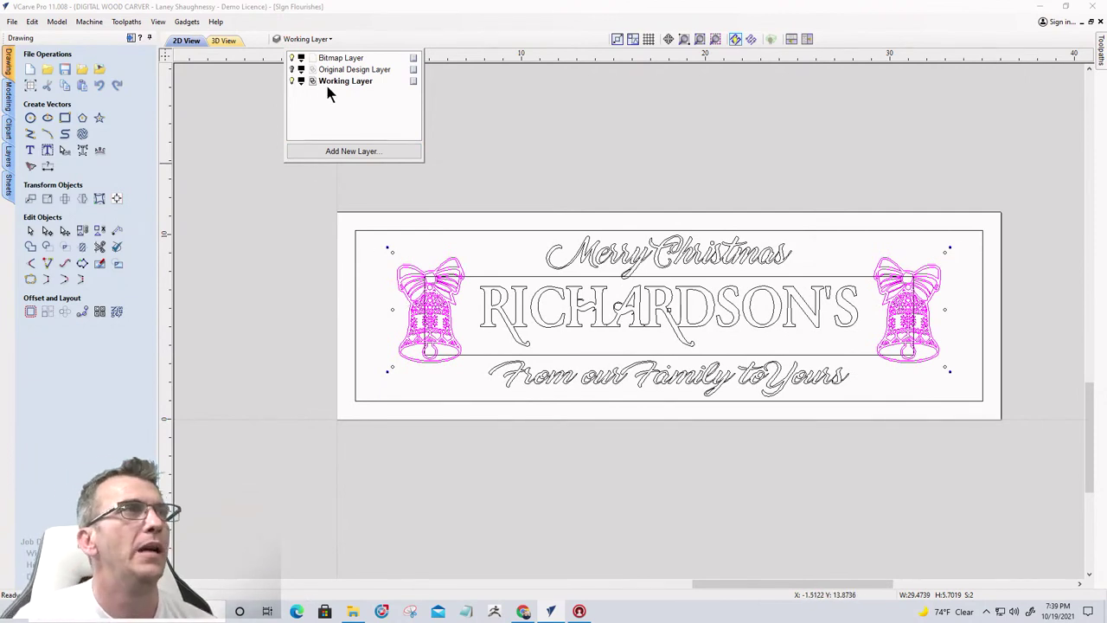
{"action": "left_click", "coordinate": [262, 70]}
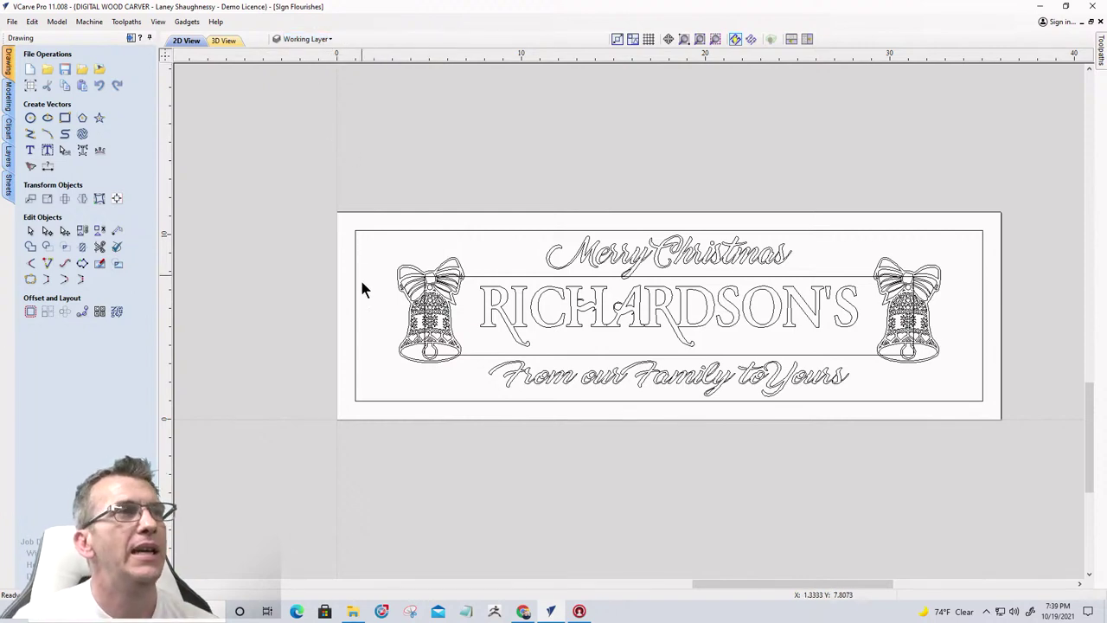
Ungroup the left bell, then the right bell, onto the groups layer
{"action": "left_click", "coordinate": [414, 322]}
{"action": "scroll", "coordinate": [412, 317], "scroll_direction": "up", "scroll_amount": 4}
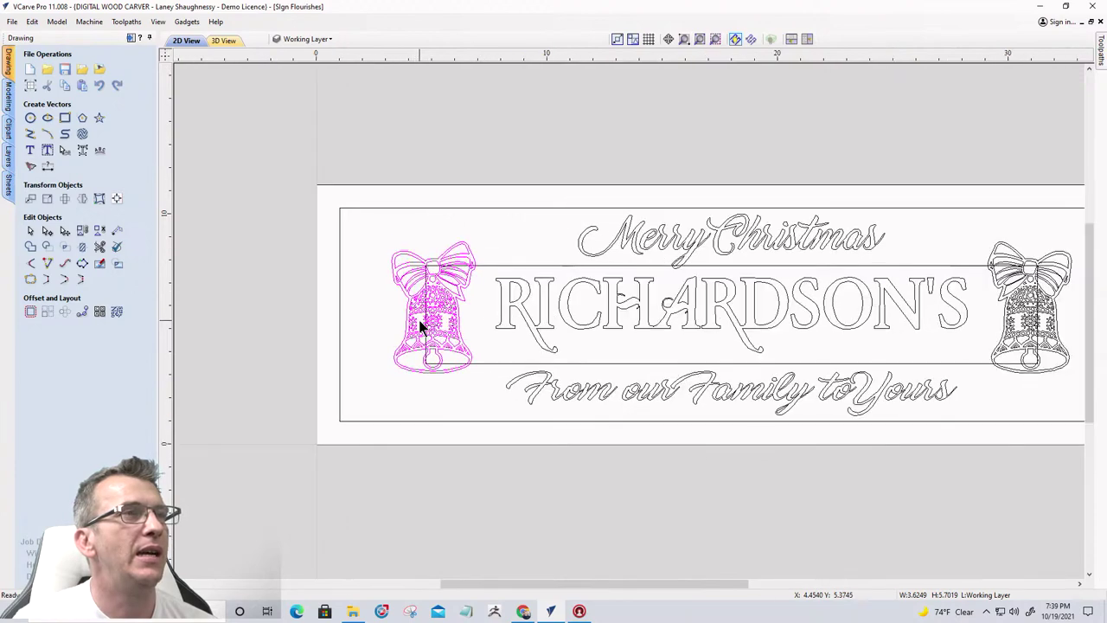
{"action": "right_click", "coordinate": [417, 304]}
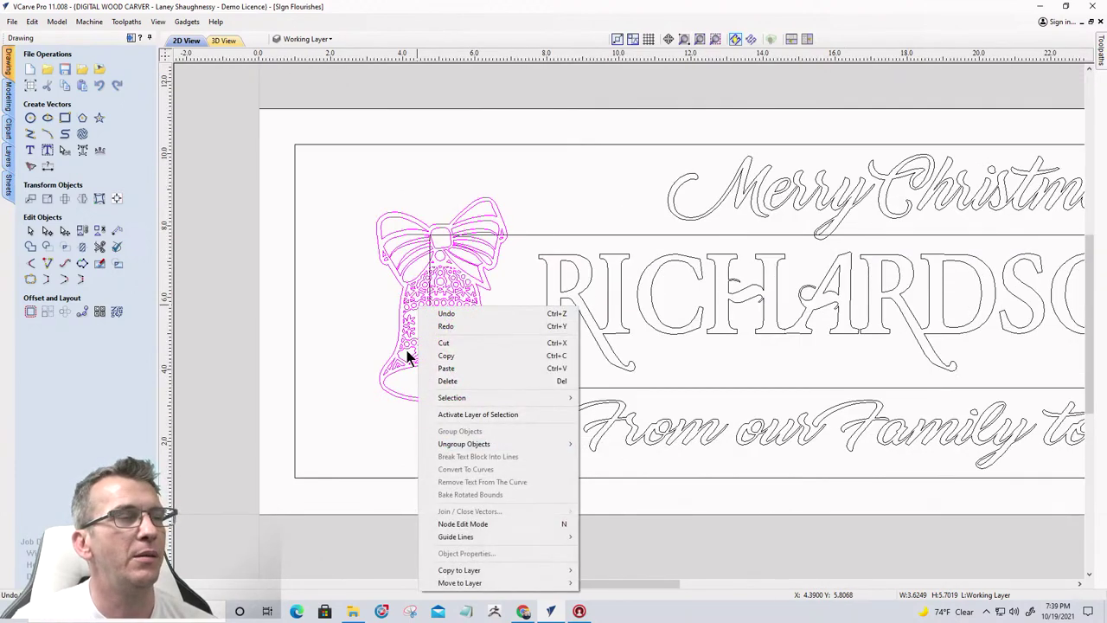
{"action": "mouse_move", "coordinate": [513, 444]}
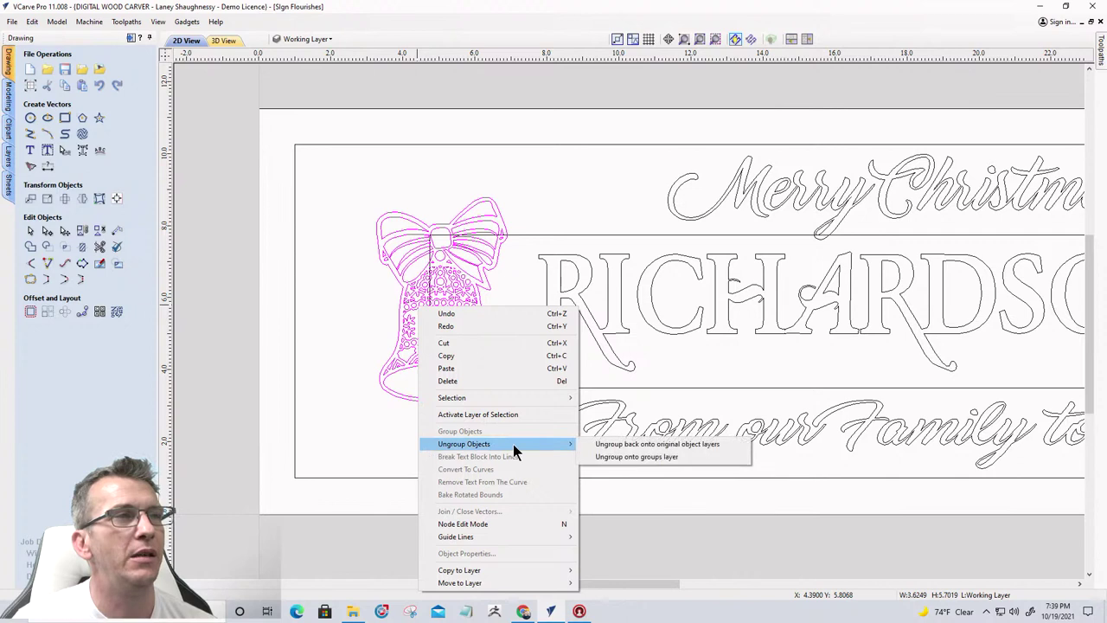
{"action": "left_click", "coordinate": [642, 458]}
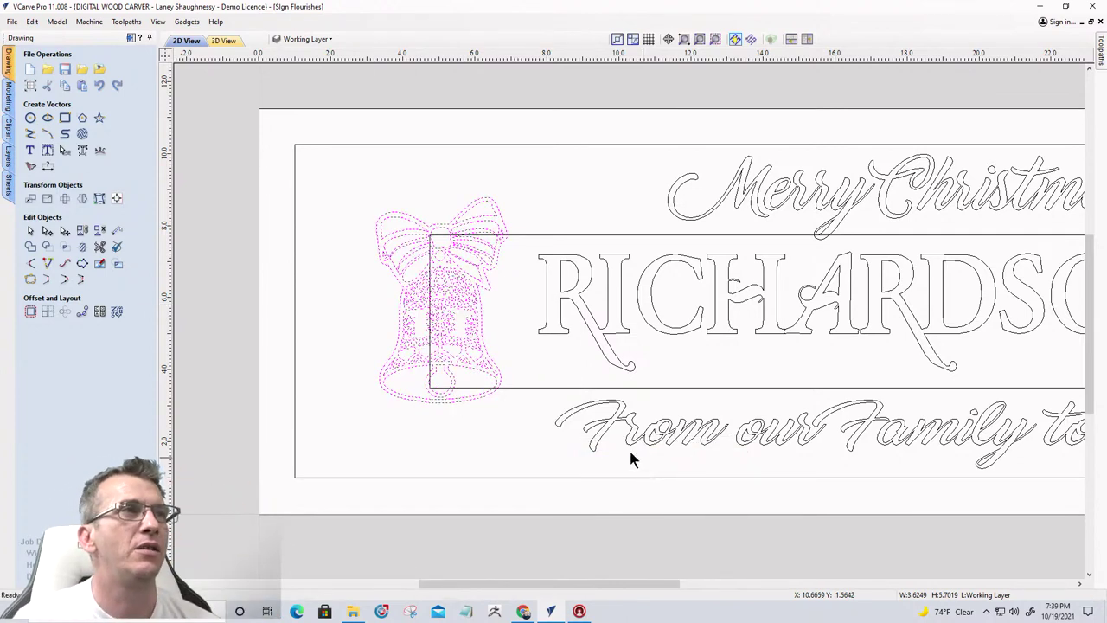
{"action": "scroll", "coordinate": [401, 289], "scroll_direction": "down", "scroll_amount": 2}
{"action": "scroll", "coordinate": [401, 289], "scroll_direction": "down", "scroll_amount": 1}
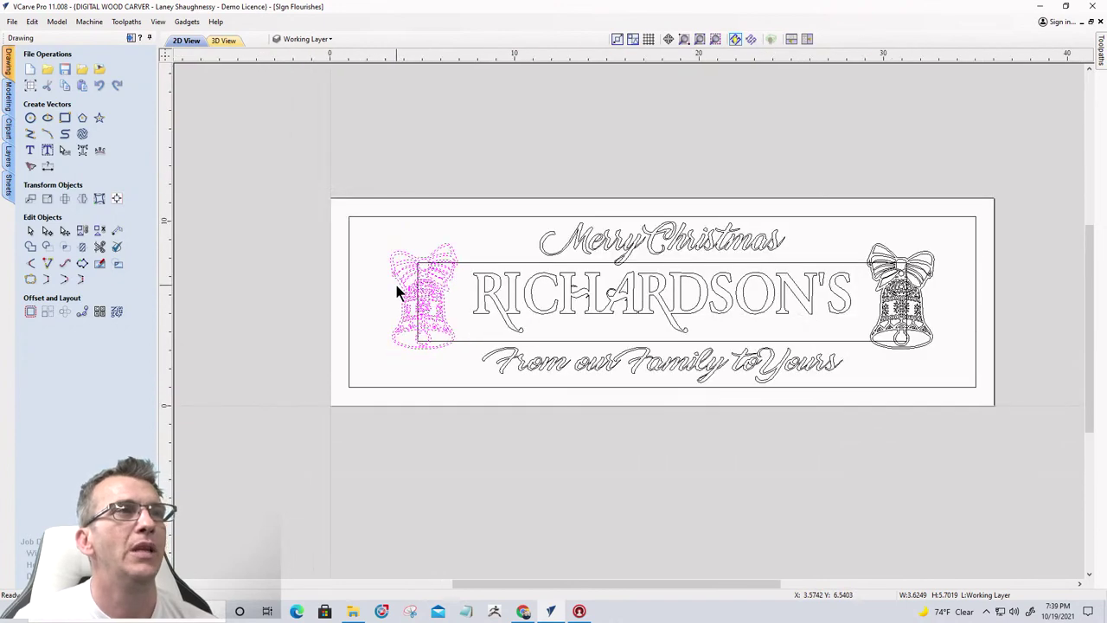
{"action": "left_click", "coordinate": [917, 313]}
{"action": "right_click", "coordinate": [918, 313]}
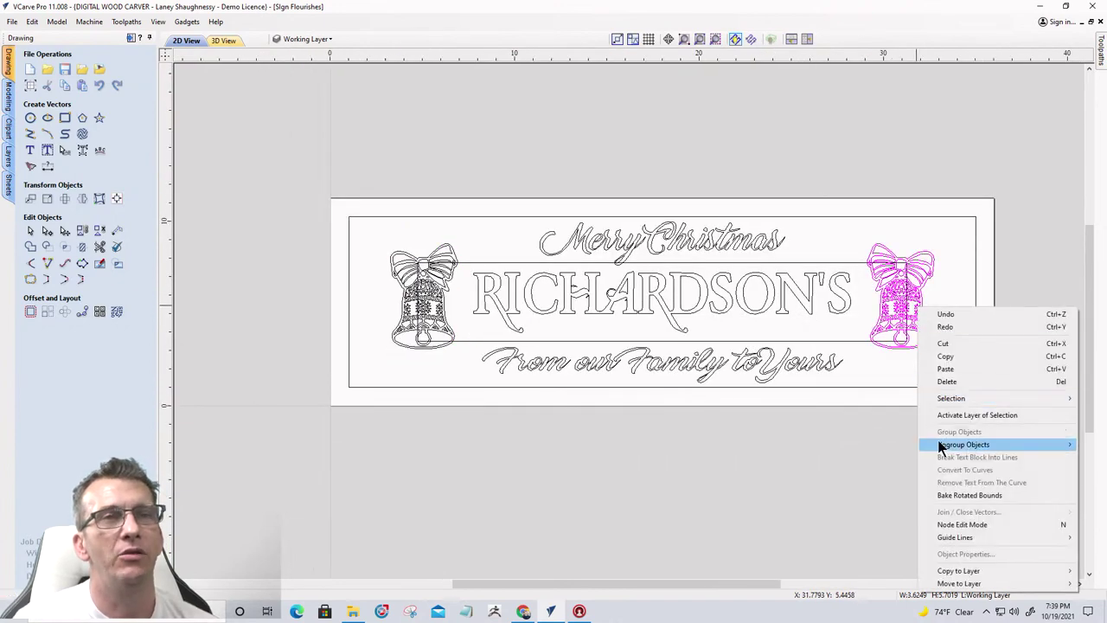
{"action": "mouse_move", "coordinate": [941, 445]}
{"action": "left_click", "coordinate": [834, 458]}
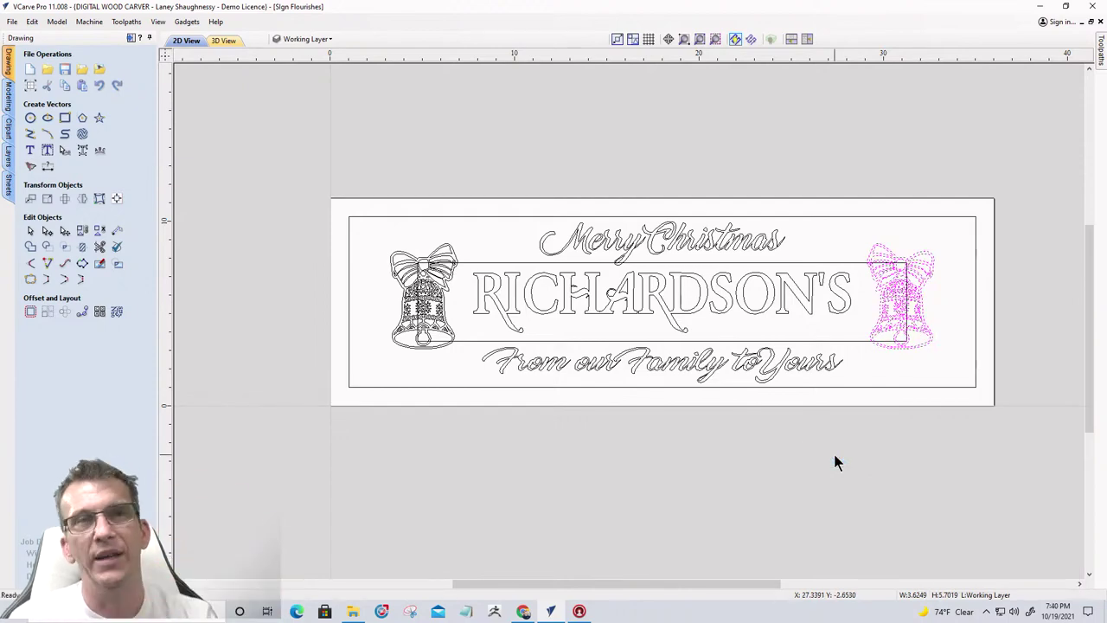
{"action": "scroll", "coordinate": [367, 352], "scroll_direction": "up", "scroll_amount": 3}
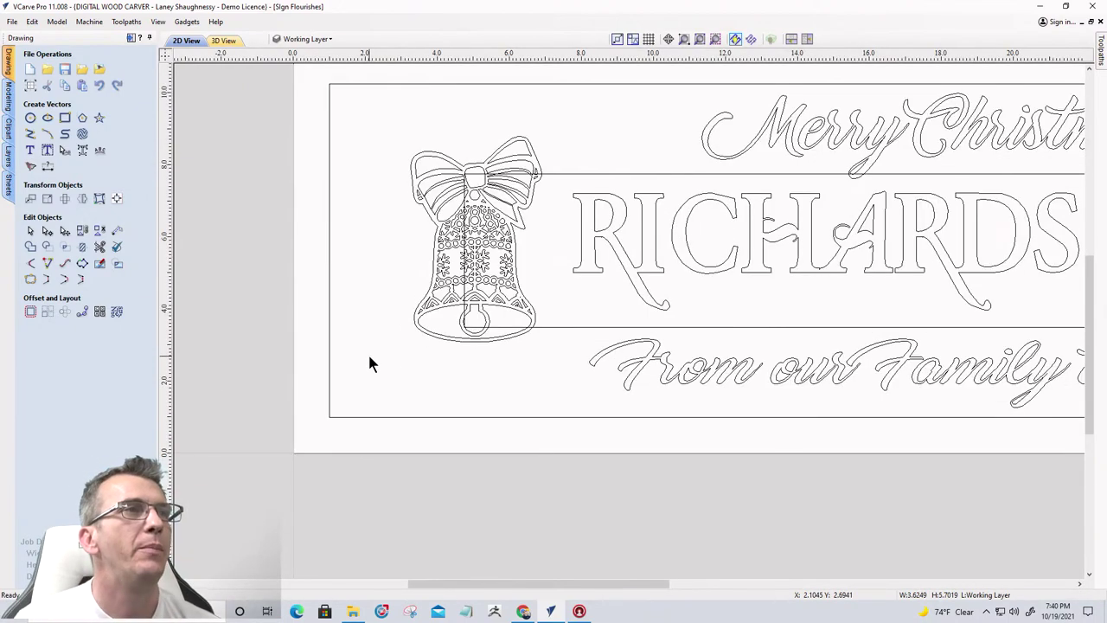
Offset the left bell's outer outline outwards by .0625 inches
{"action": "left_click", "coordinate": [413, 315]}
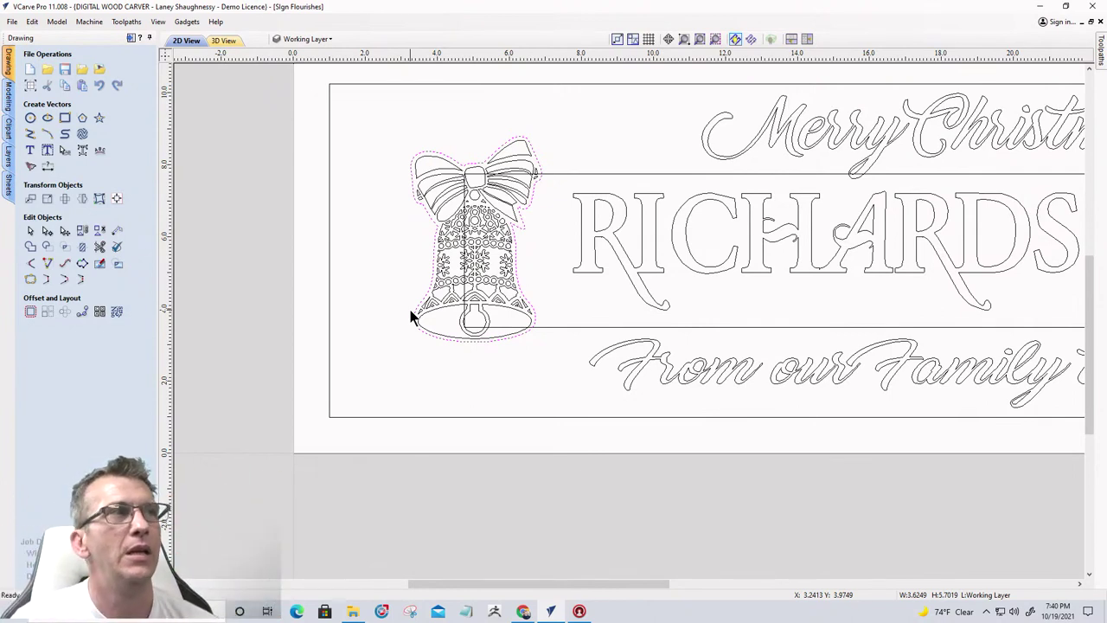
{"action": "left_click", "coordinate": [30, 312]}
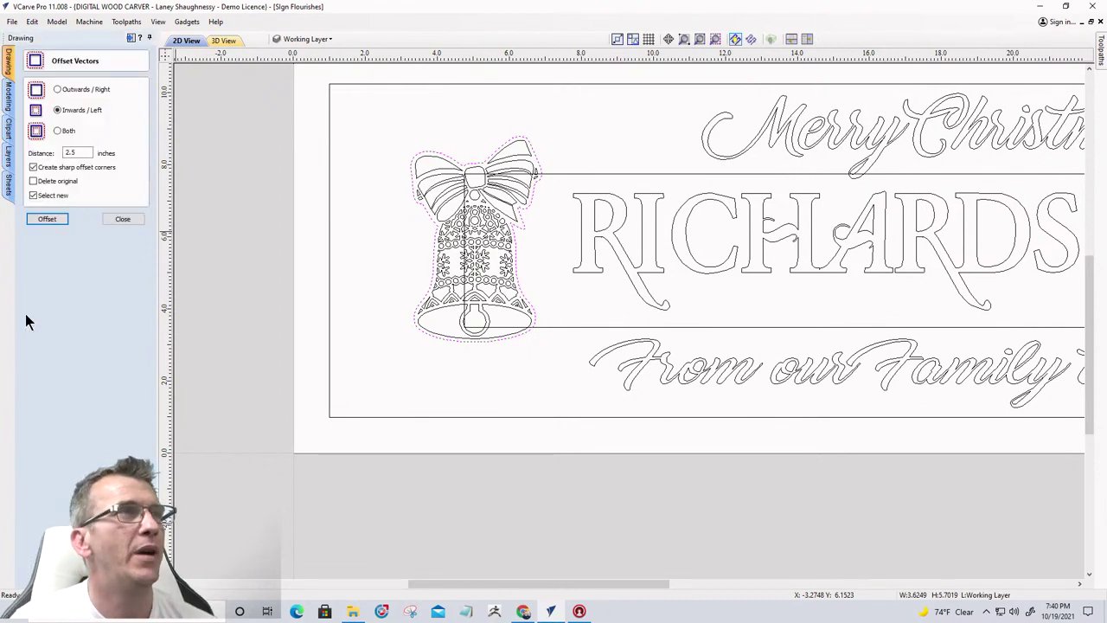
{"action": "left_click", "coordinate": [58, 90]}
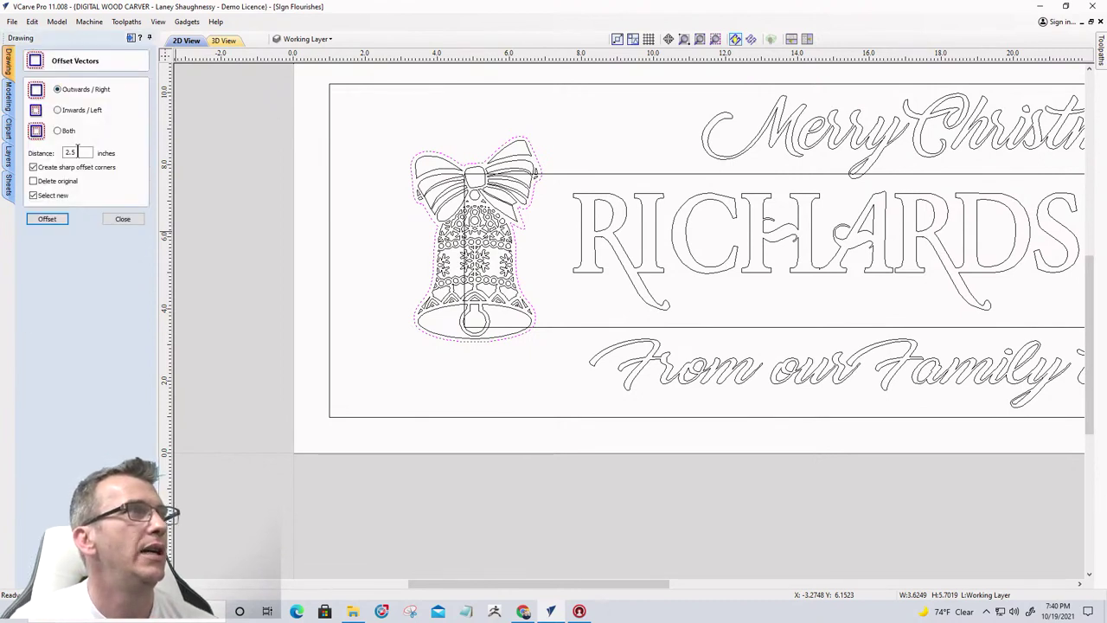
{"action": "double_click", "coordinate": [64, 152]}
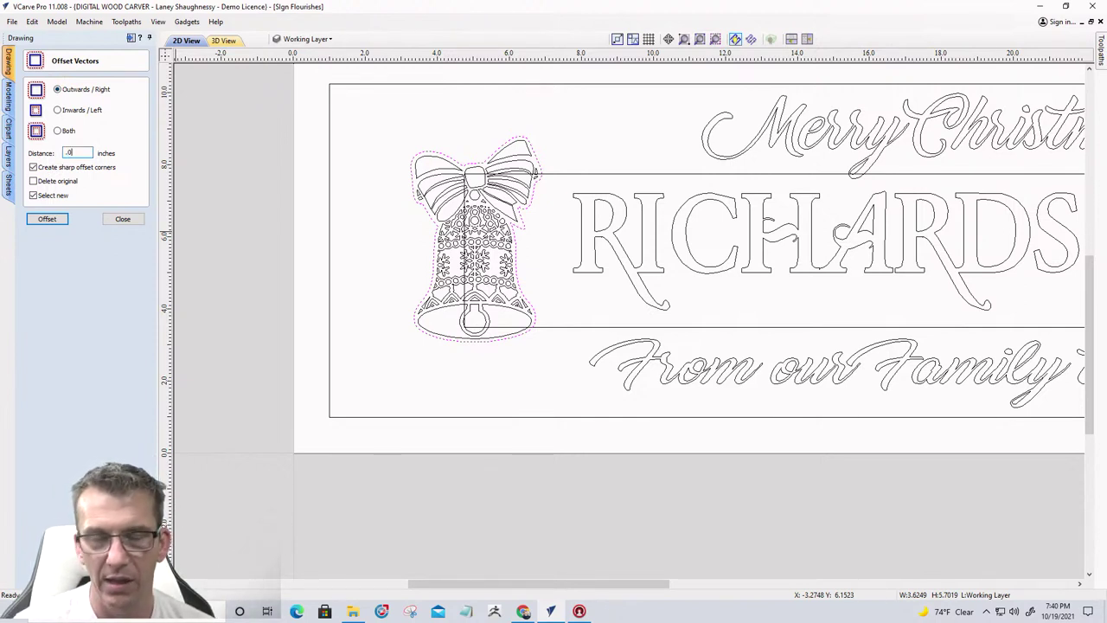
{"action": "type", "text": ".0625"}
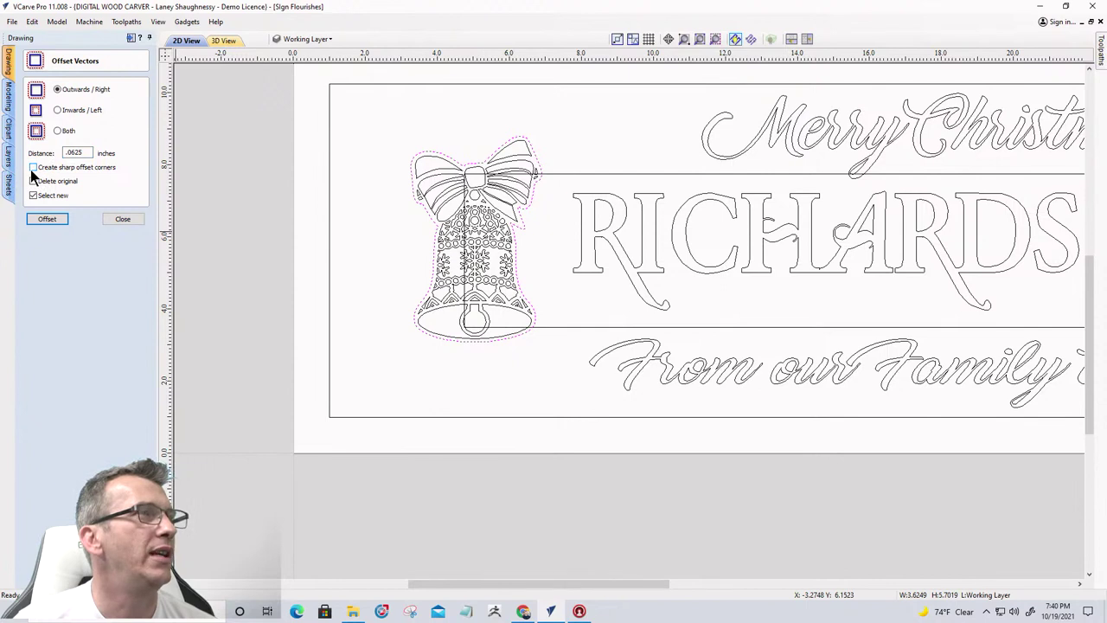
{"action": "left_click", "coordinate": [39, 220]}
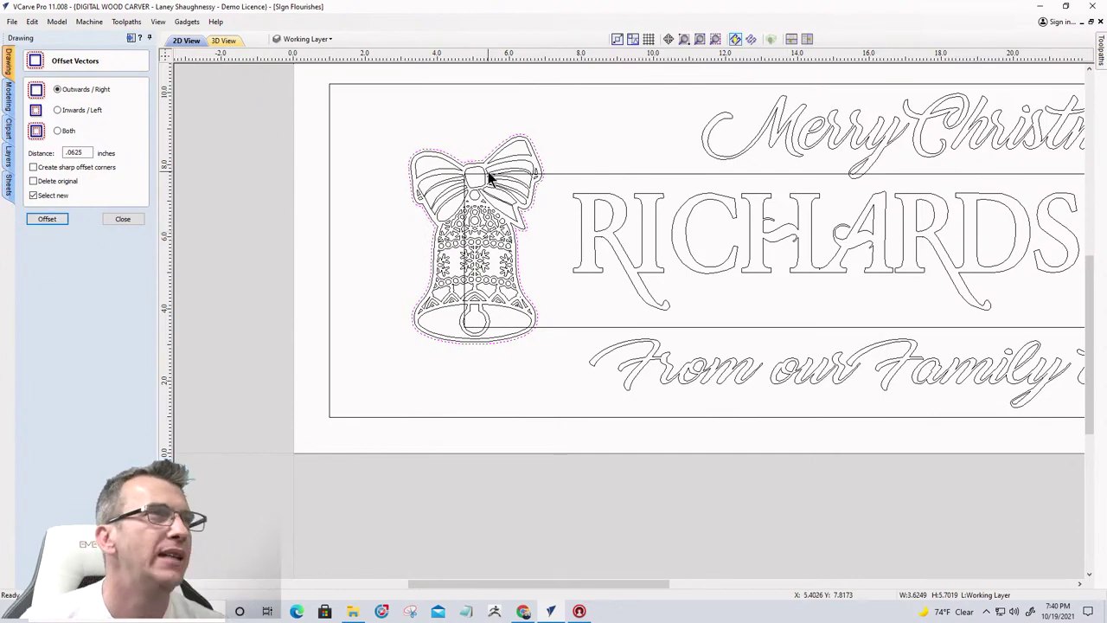
{"action": "scroll", "coordinate": [488, 172], "scroll_direction": "up", "scroll_amount": 4}
{"action": "scroll", "coordinate": [488, 172], "scroll_direction": "down", "scroll_amount": 2}
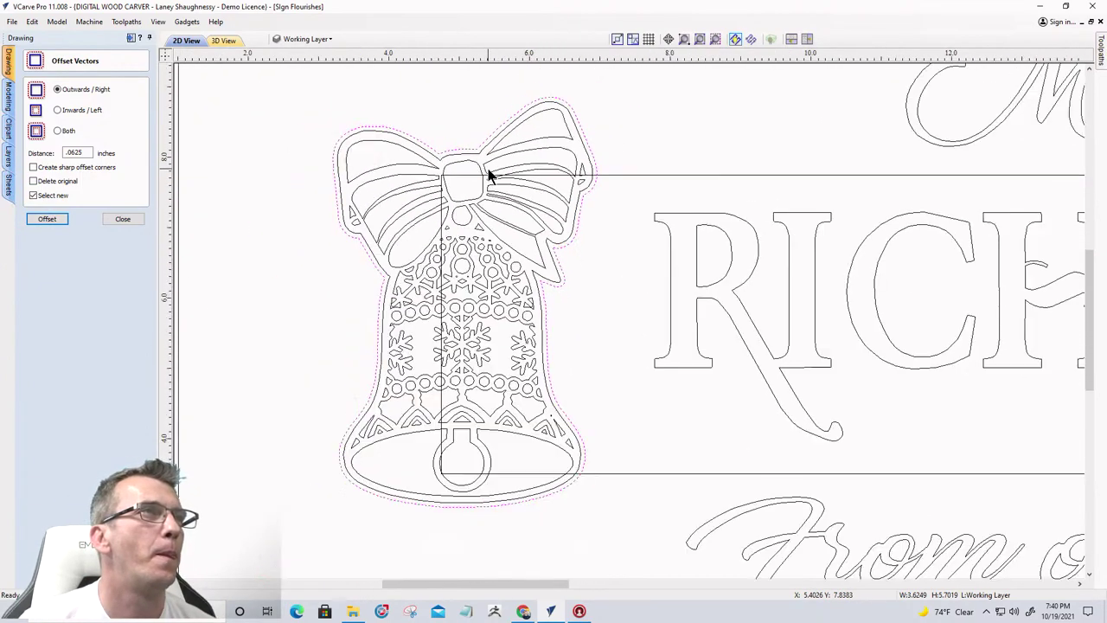
{"action": "scroll", "coordinate": [488, 172], "scroll_direction": "down", "scroll_amount": 1}
{"action": "scroll", "coordinate": [488, 172], "scroll_direction": "up", "scroll_amount": 2}
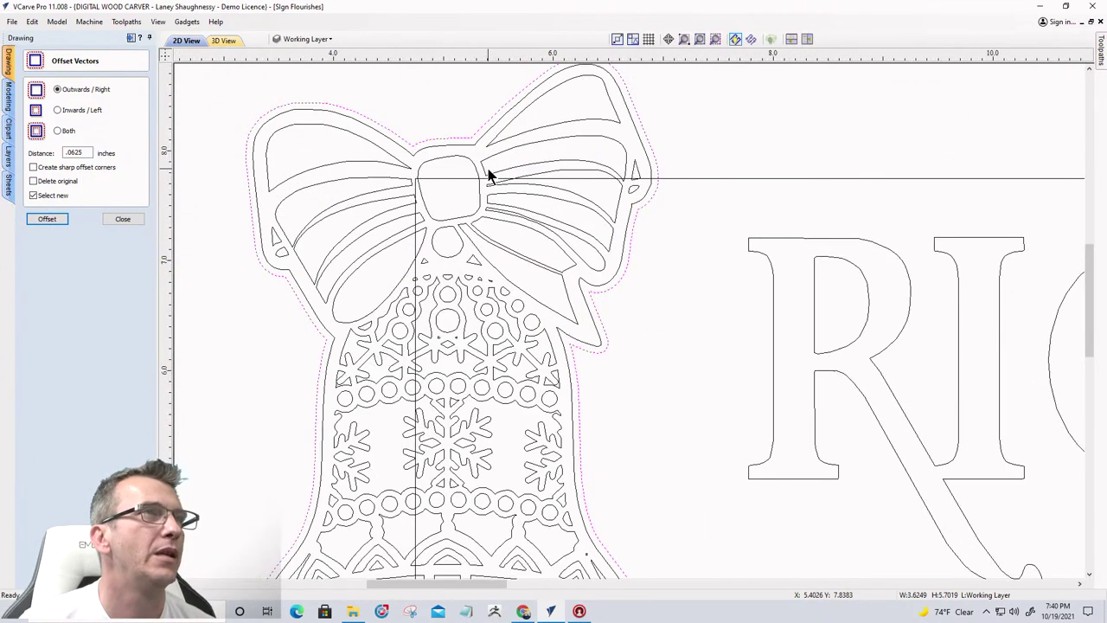
{"action": "scroll", "coordinate": [488, 172], "scroll_direction": "down", "scroll_amount": 2}
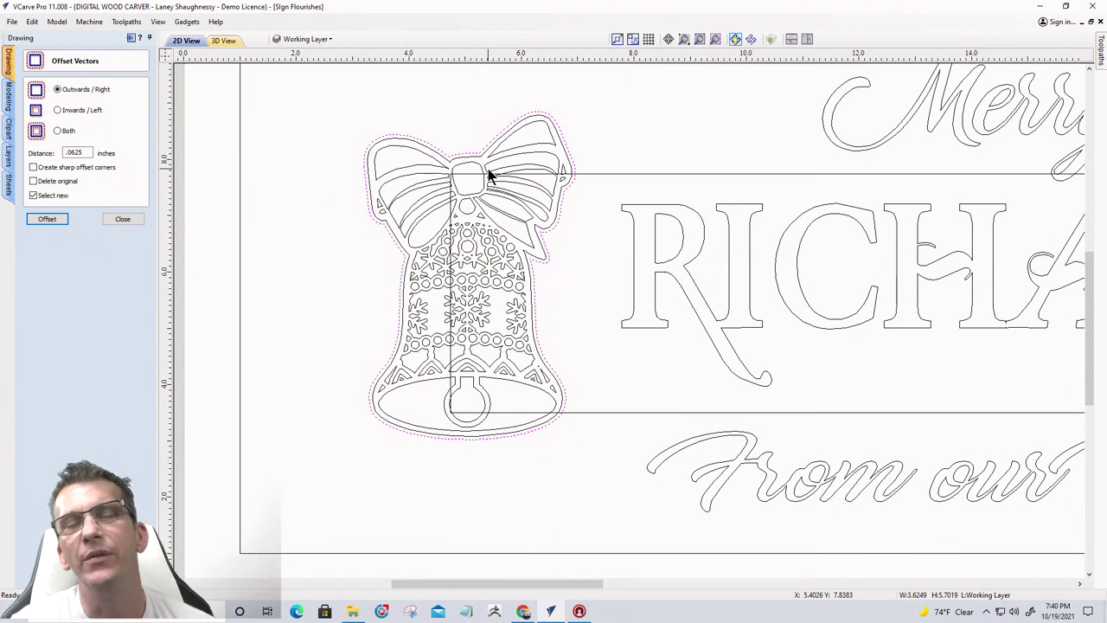
Change the offset distance to .125 and add a wider outward offset around the left bell
{"action": "left_click", "coordinate": [489, 176]}
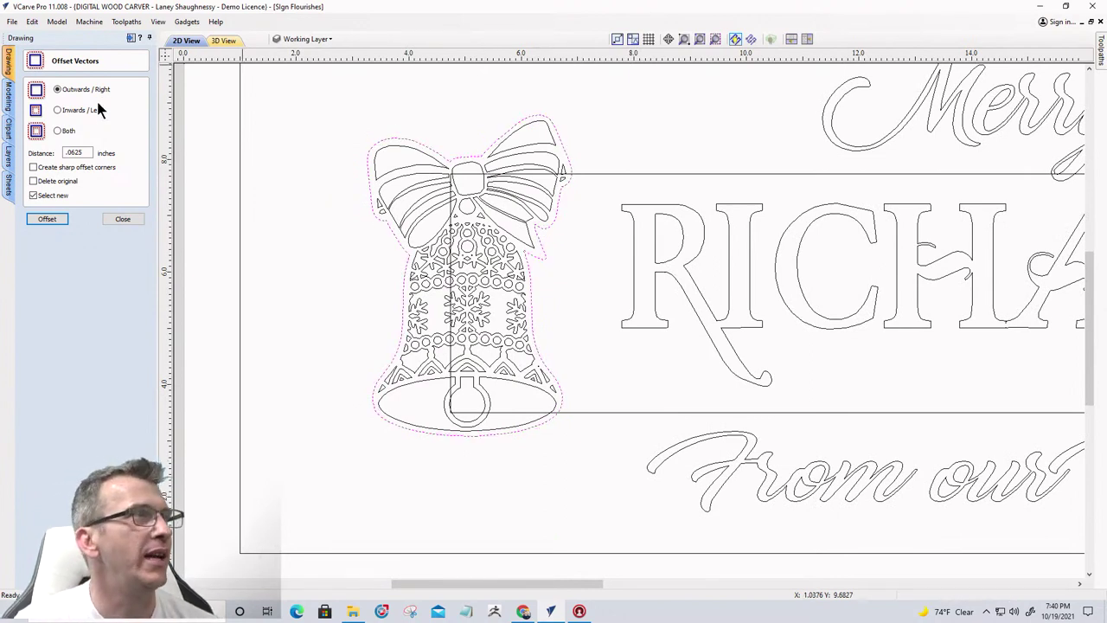
{"action": "double_click", "coordinate": [70, 153]}
{"action": "left_click_drag", "start_coordinate": [69, 153], "coordinate": [134, 156]}
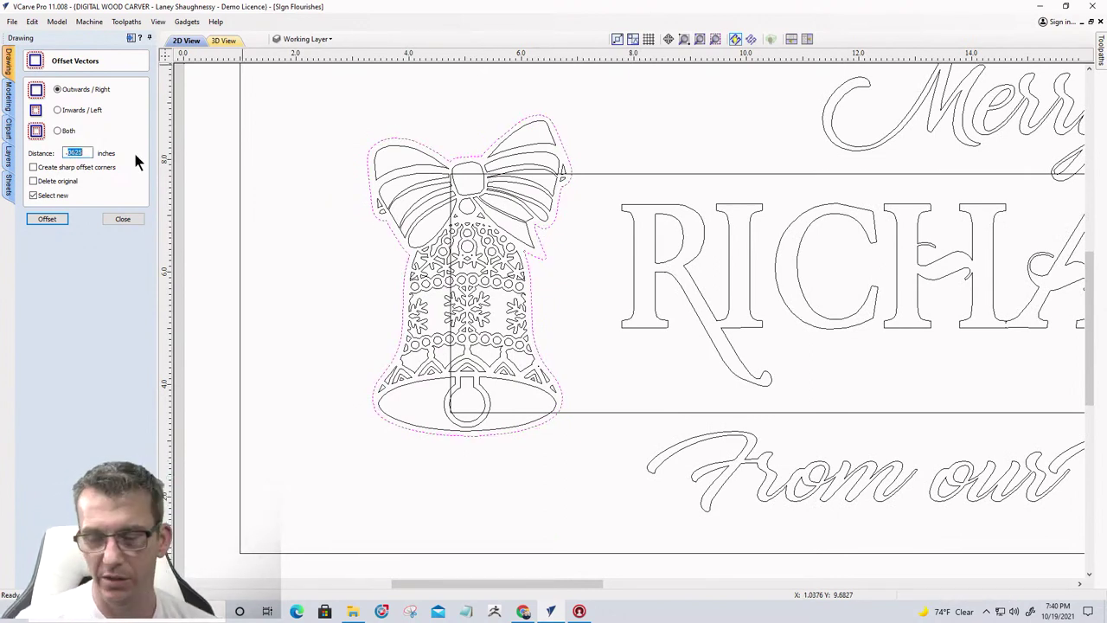
{"action": "type", "text": ".125"}
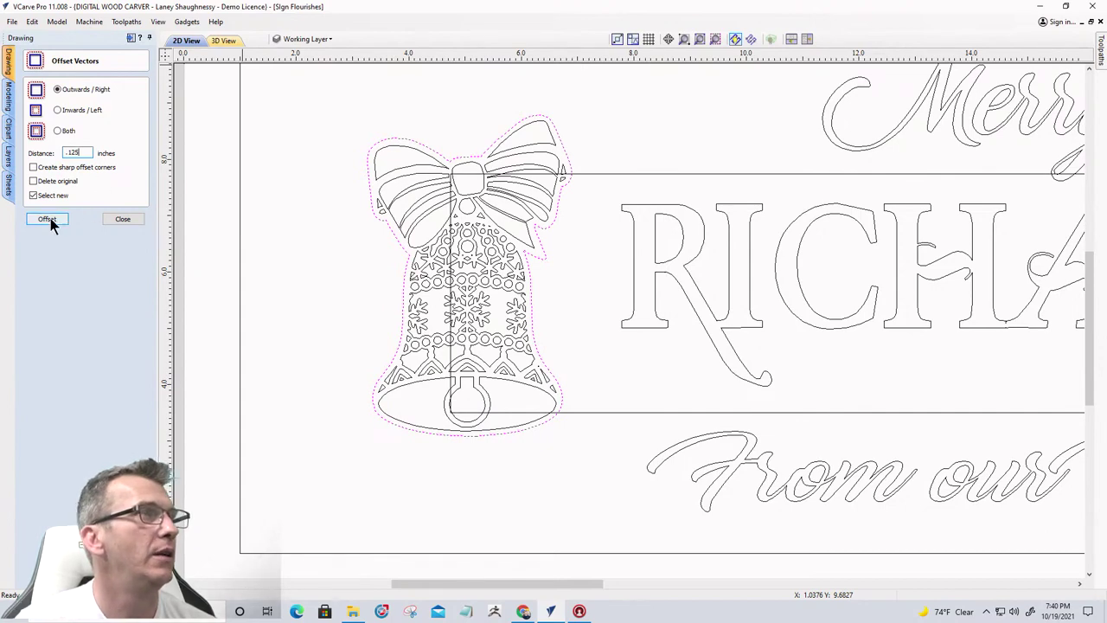
{"action": "left_click", "coordinate": [47, 219]}
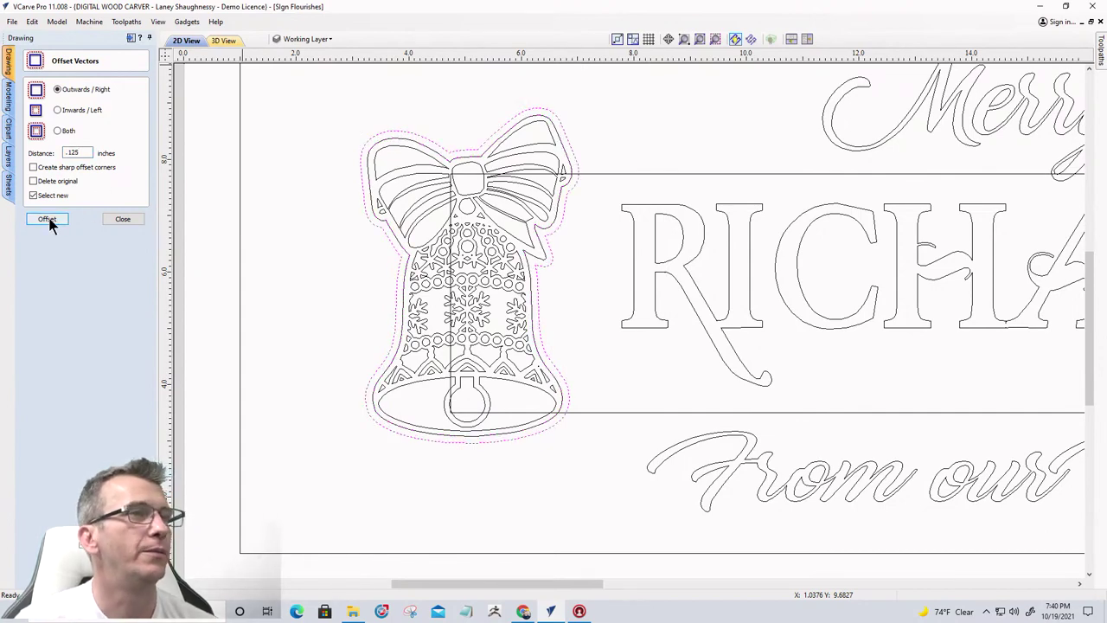
{"action": "left_click", "coordinate": [337, 299]}
{"action": "scroll", "coordinate": [331, 284], "scroll_direction": "down", "scroll_amount": 5}
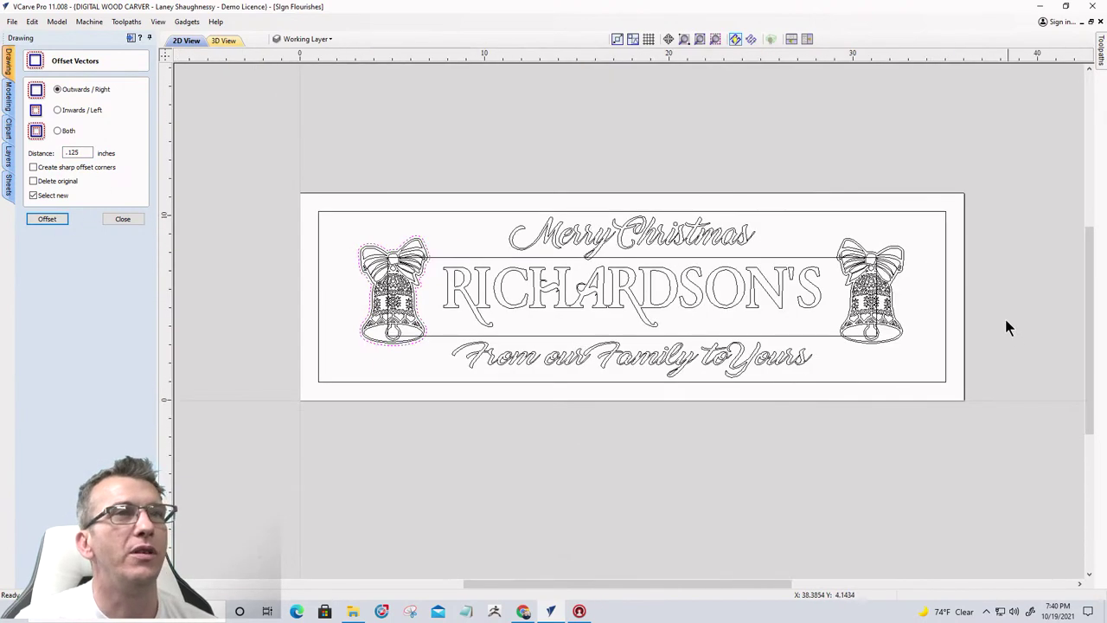
{"action": "scroll", "coordinate": [949, 290], "scroll_direction": "up", "scroll_amount": 5}
Add the same .125-inch outward offset around the right bell and close Offset Vectors
{"action": "left_click", "coordinate": [796, 268]}
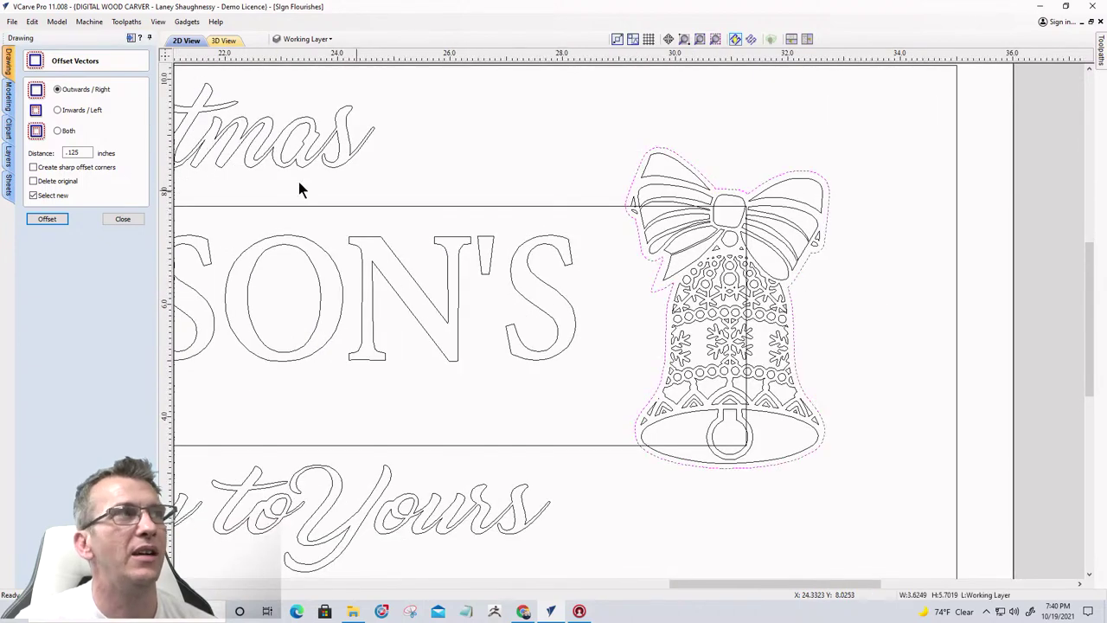
{"action": "left_click", "coordinate": [46, 220]}
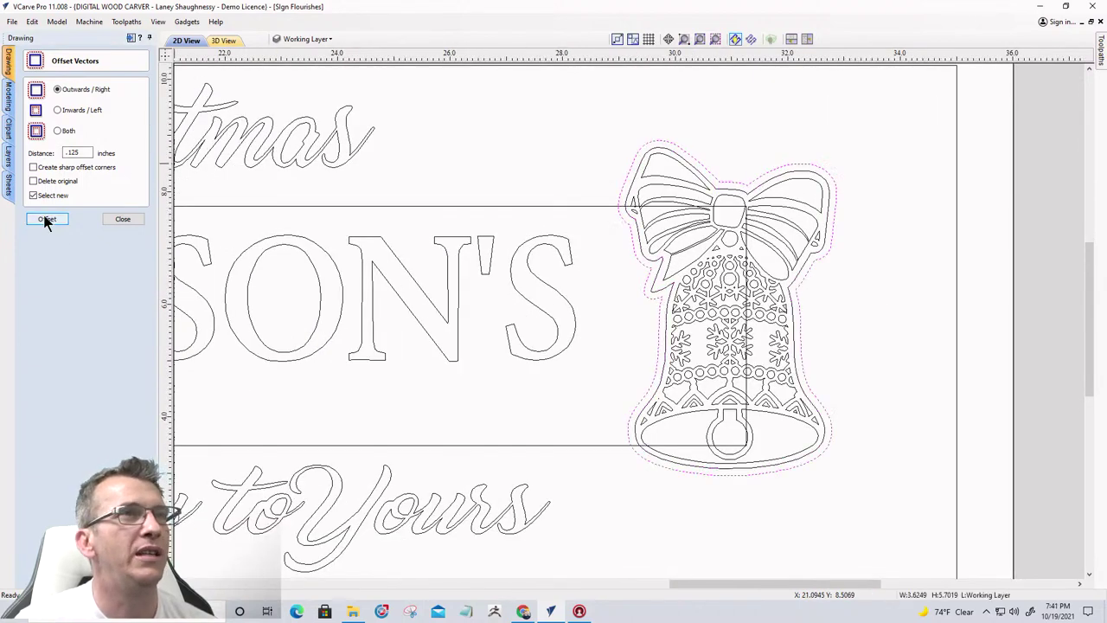
{"action": "left_click", "coordinate": [578, 182]}
{"action": "scroll", "coordinate": [554, 166], "scroll_direction": "down", "scroll_amount": 2}
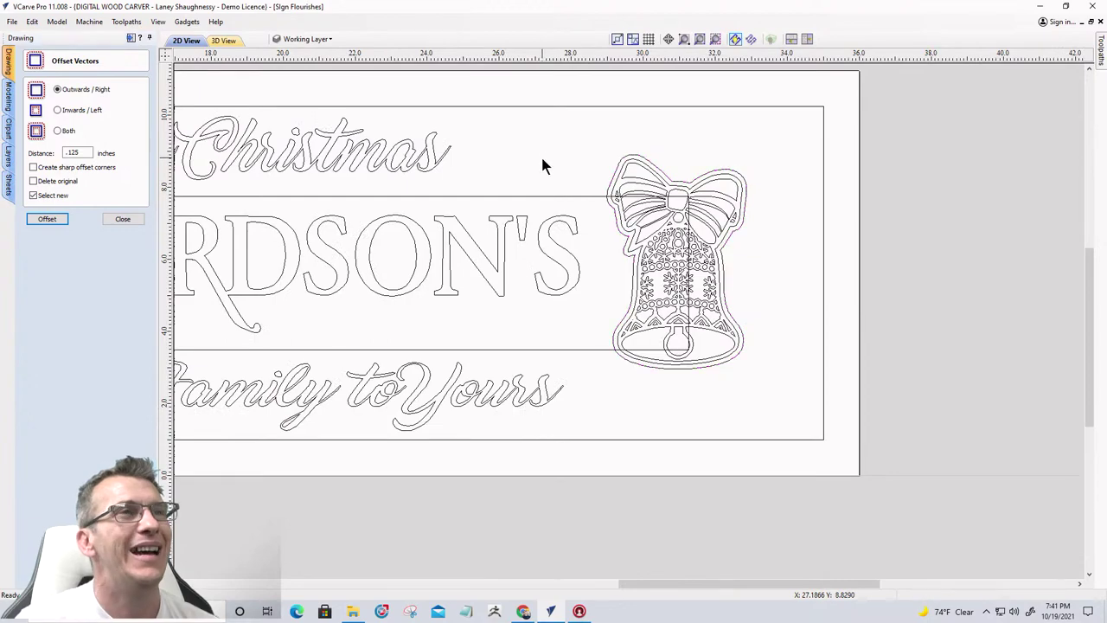
{"action": "scroll", "coordinate": [548, 170], "scroll_direction": "down", "scroll_amount": 2}
{"action": "scroll", "coordinate": [509, 202], "scroll_direction": "up", "scroll_amount": 4}
{"action": "scroll", "coordinate": [813, 173], "scroll_direction": "up", "scroll_amount": 2}
{"action": "scroll", "coordinate": [839, 208], "scroll_direction": "down", "scroll_amount": 5}
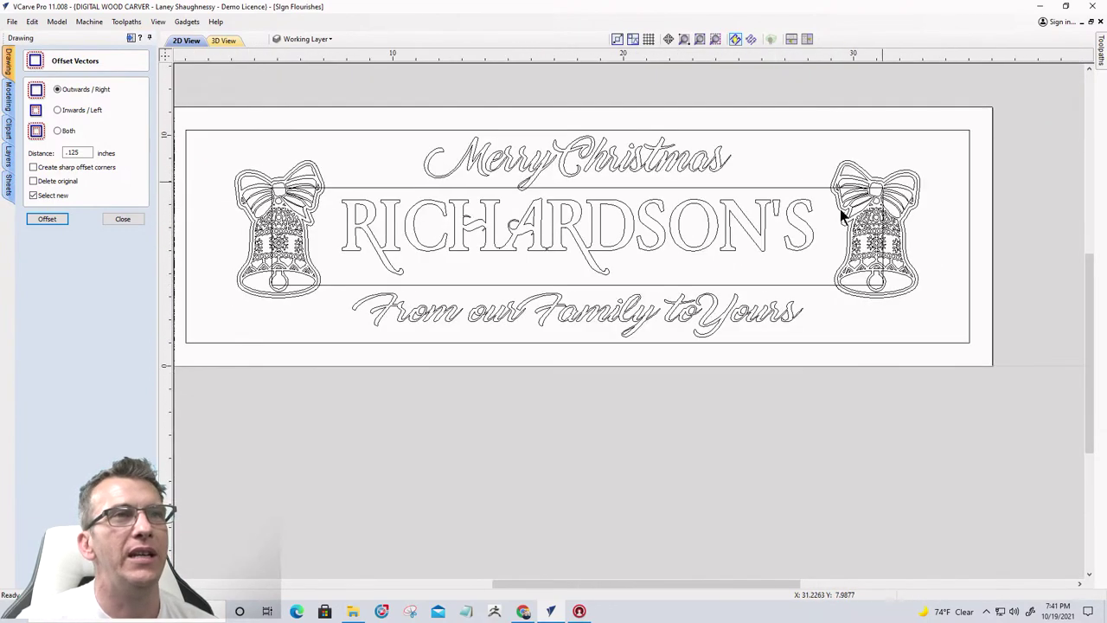
{"action": "scroll", "coordinate": [761, 202], "scroll_direction": "up", "scroll_amount": 3}
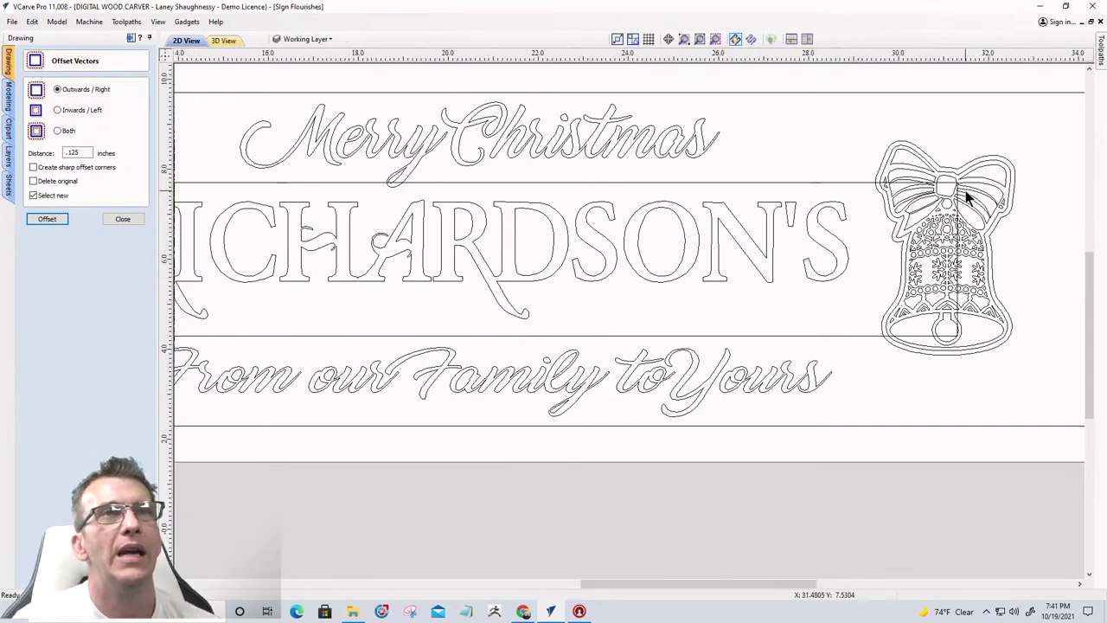
{"action": "scroll", "coordinate": [966, 196], "scroll_direction": "up", "scroll_amount": 4}
{"action": "scroll", "coordinate": [964, 190], "scroll_direction": "down", "scroll_amount": 5}
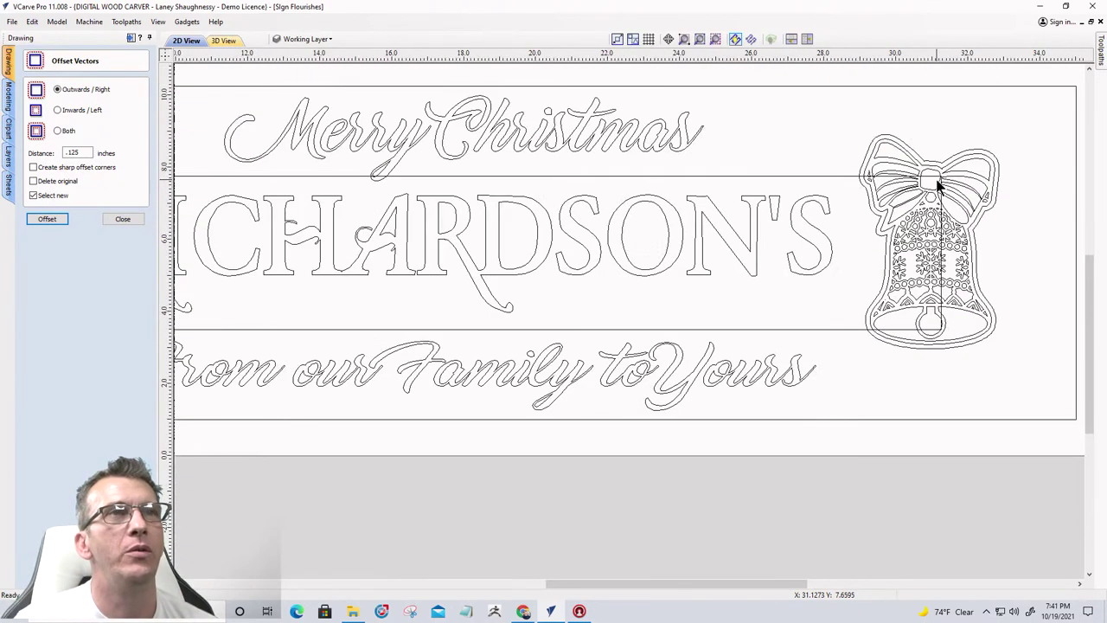
{"action": "left_click", "coordinate": [800, 177]}
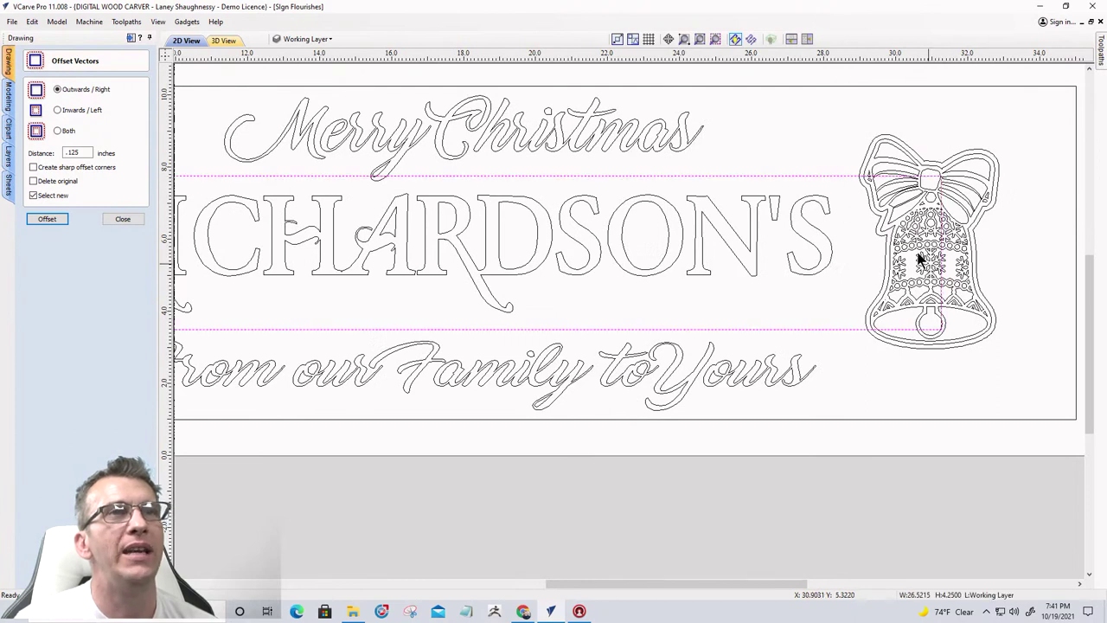
{"action": "left_click", "coordinate": [124, 221]}
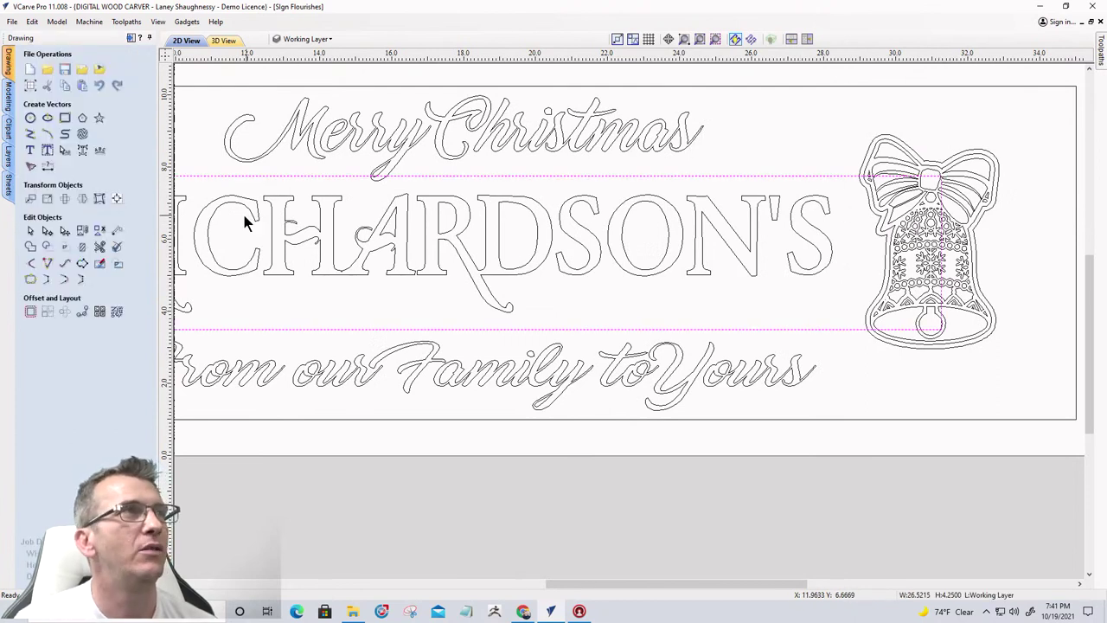
In node editing, delete the vertical spans running through the right and left bells
{"action": "left_click", "coordinate": [47, 232]}
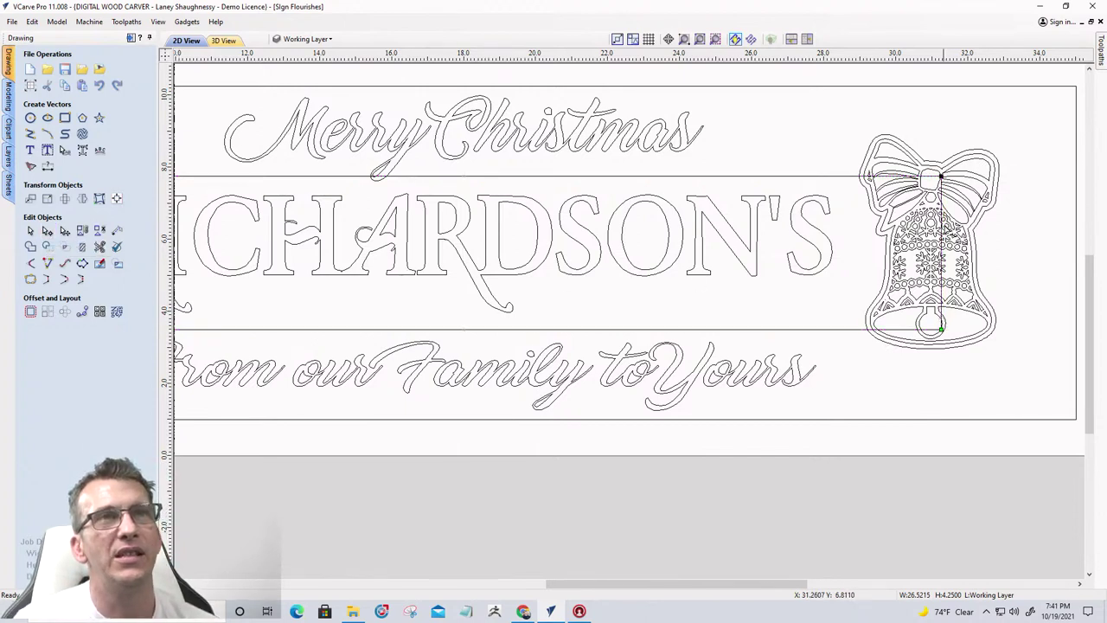
{"action": "scroll", "coordinate": [941, 231], "scroll_direction": "up", "scroll_amount": 2}
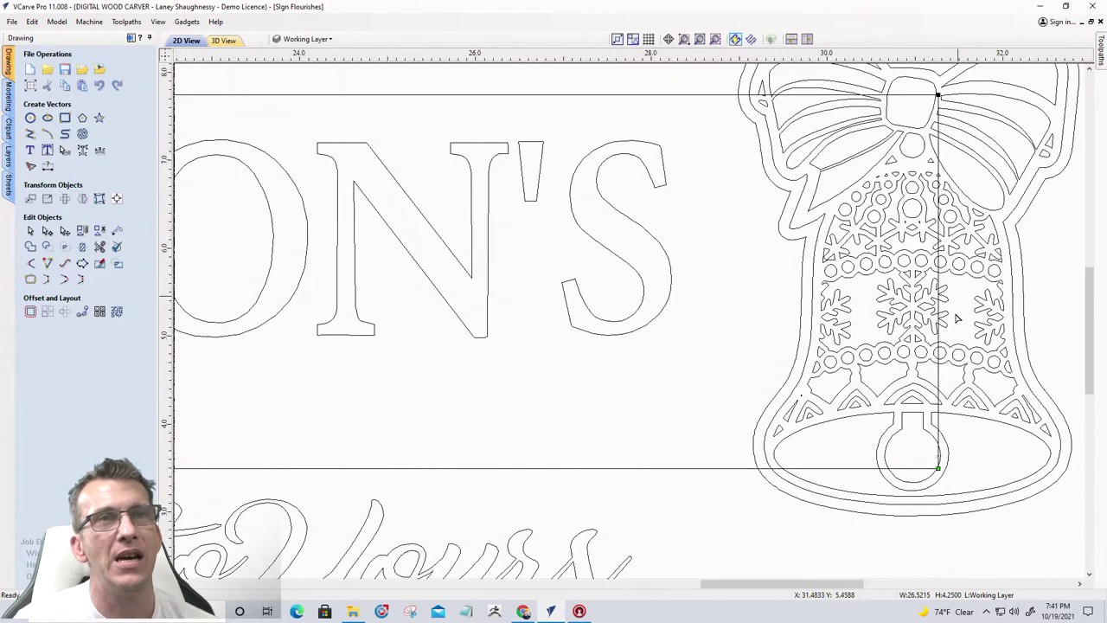
{"action": "right_click", "coordinate": [940, 230]}
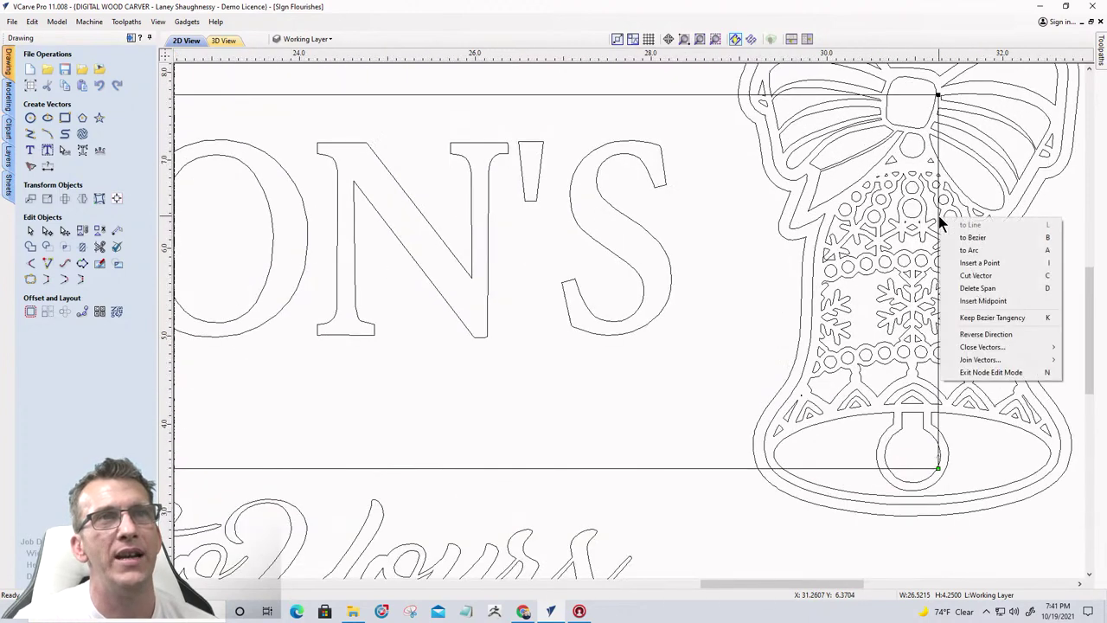
{"action": "left_click", "coordinate": [957, 289]}
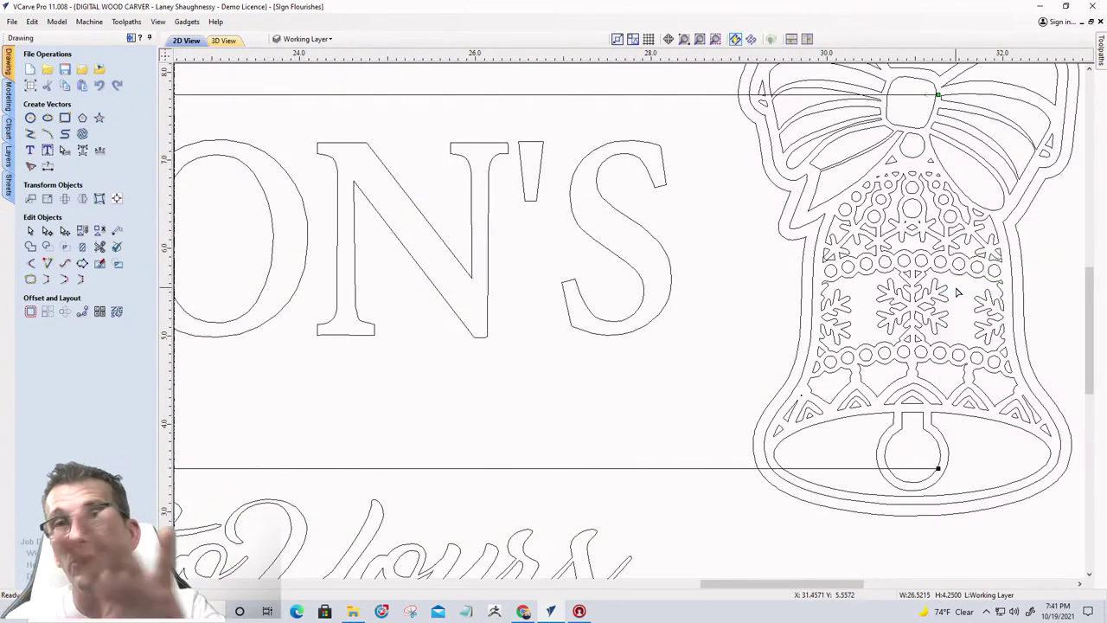
{"action": "scroll", "coordinate": [1057, 291], "scroll_direction": "down", "scroll_amount": 3}
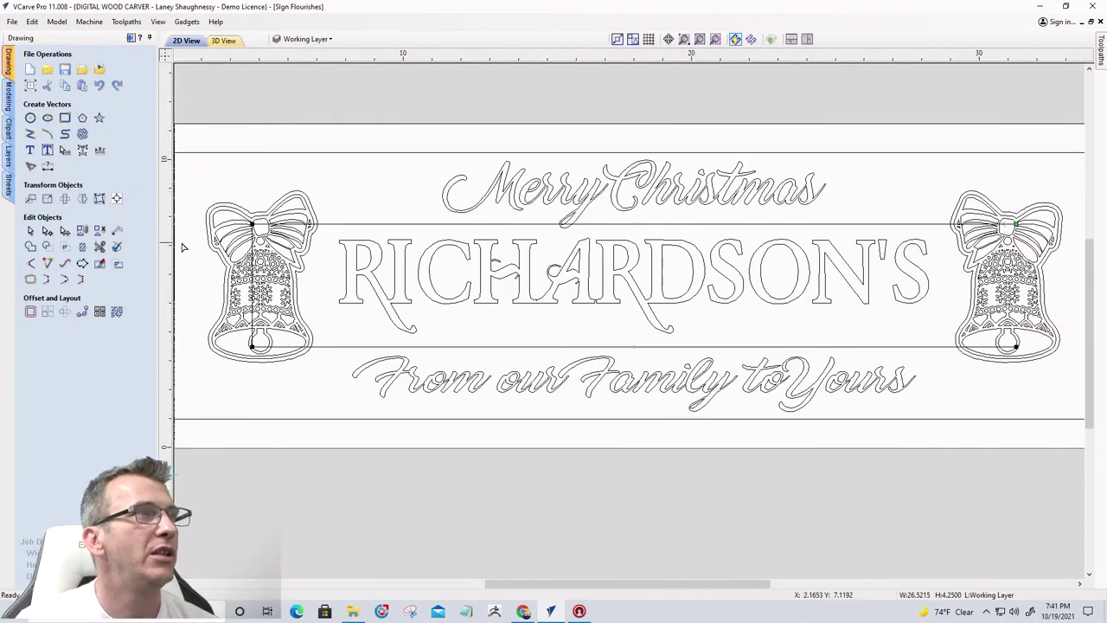
{"action": "scroll", "coordinate": [225, 247], "scroll_direction": "up", "scroll_amount": 5}
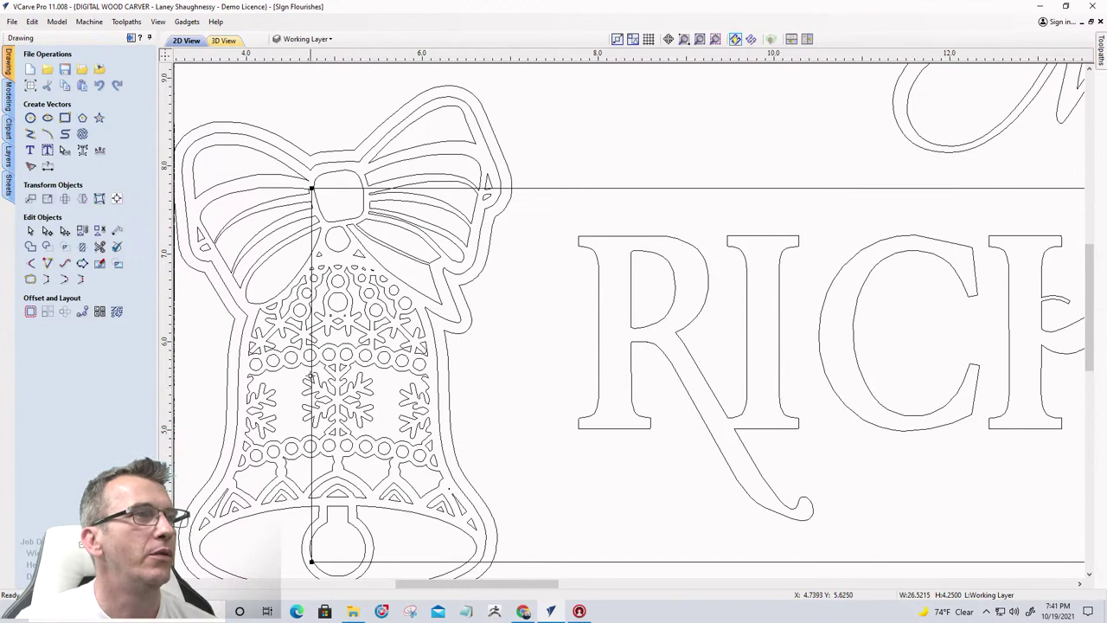
{"action": "right_click", "coordinate": [315, 372]}
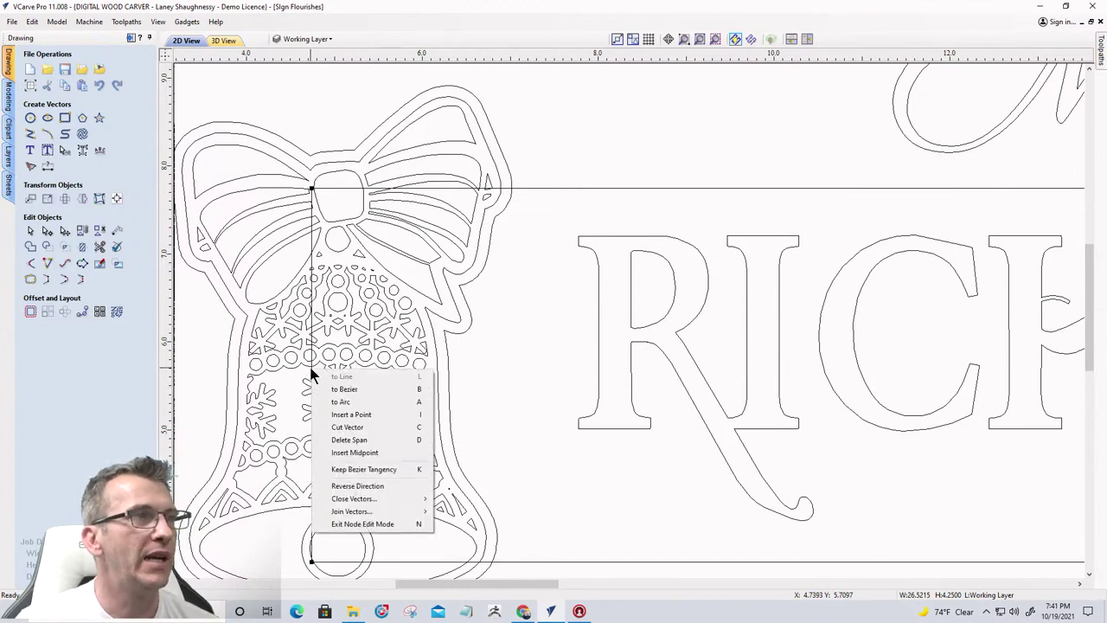
{"action": "left_click", "coordinate": [334, 441]}
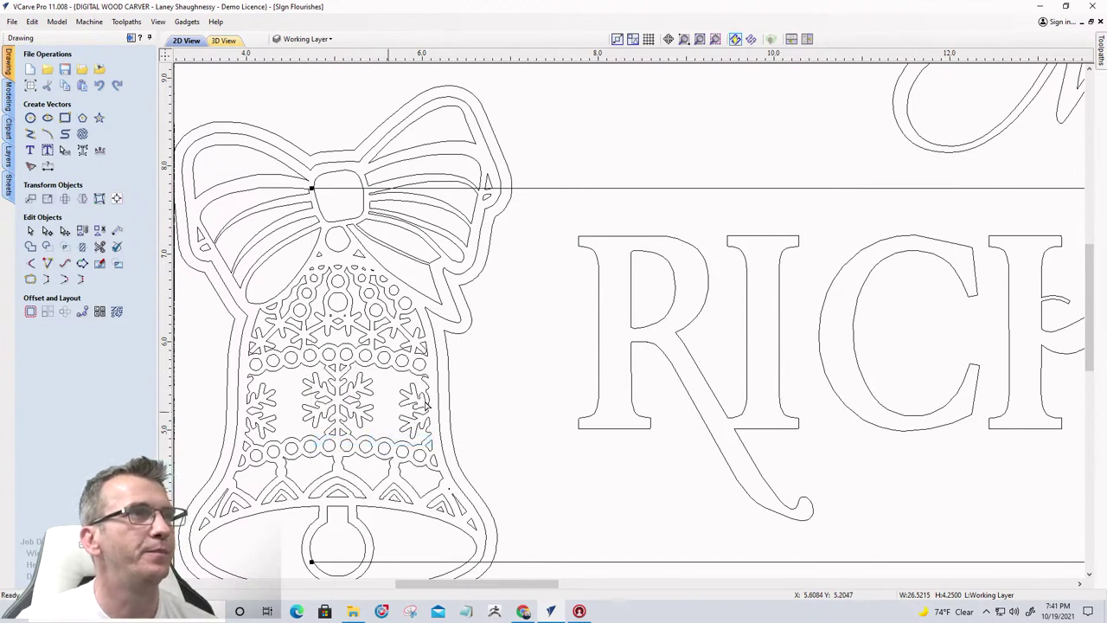
{"action": "scroll", "coordinate": [544, 280], "scroll_direction": "down", "scroll_amount": 3}
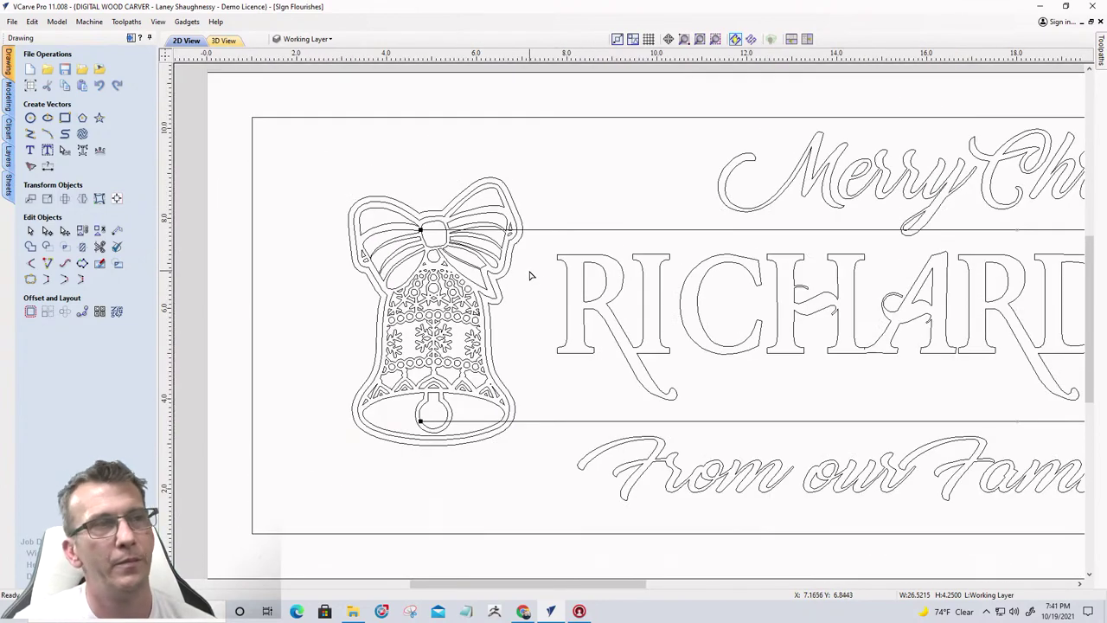
Trim the overlapping bell outline and the top and bottom border pieces inside the bell
{"action": "left_click", "coordinate": [99, 249]}
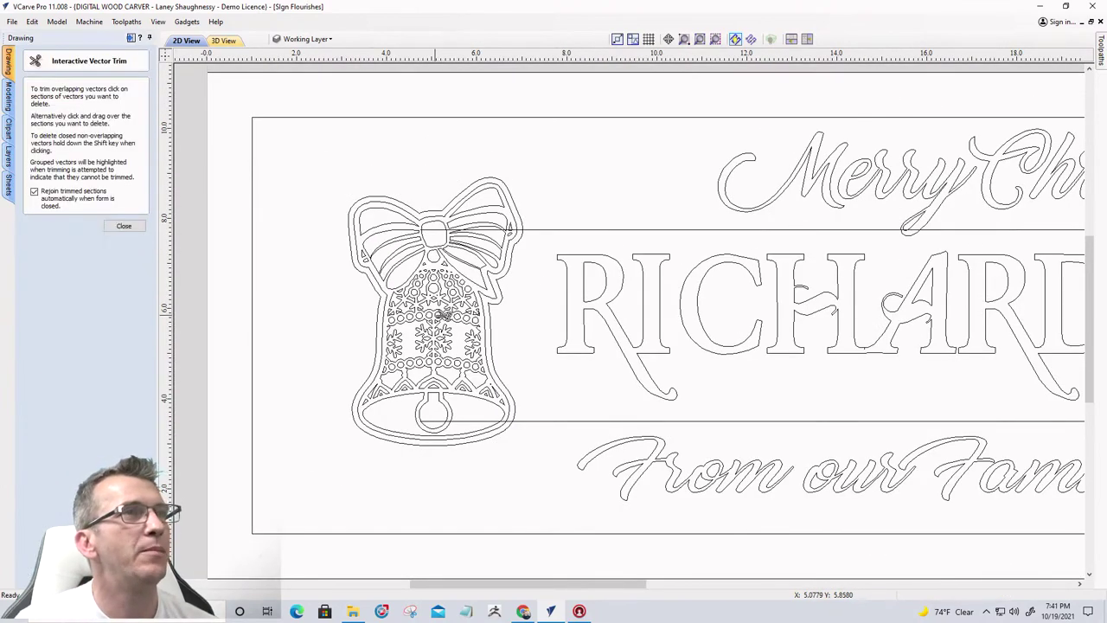
{"action": "scroll", "coordinate": [510, 342], "scroll_direction": "up", "scroll_amount": 4}
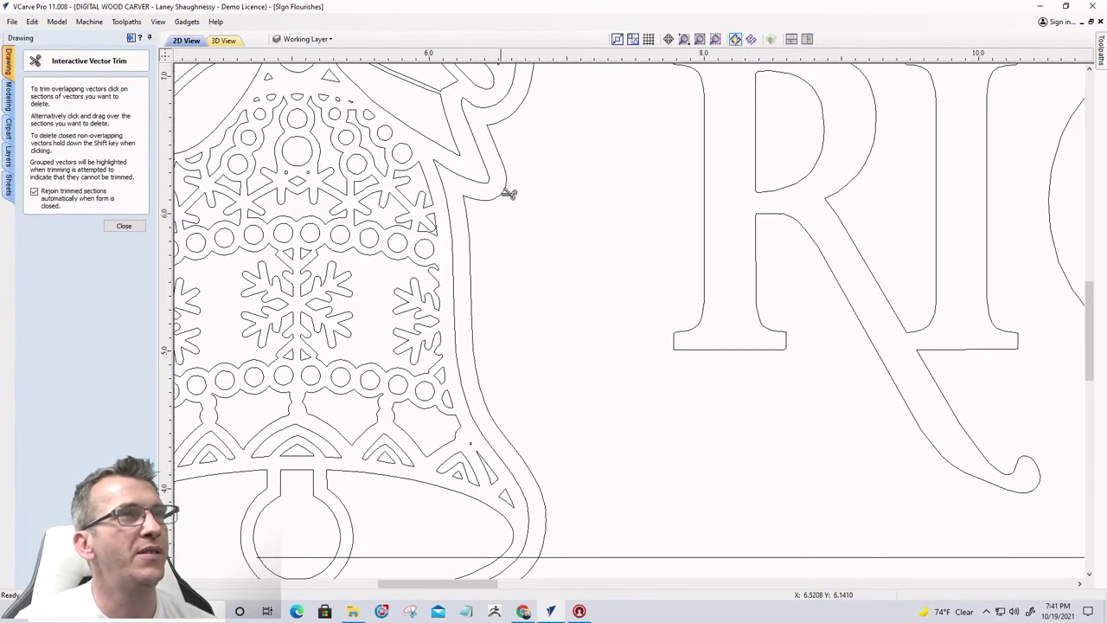
{"action": "scroll", "coordinate": [544, 322], "scroll_direction": "down", "scroll_amount": 4}
{"action": "scroll", "coordinate": [541, 326], "scroll_direction": "up", "scroll_amount": 5}
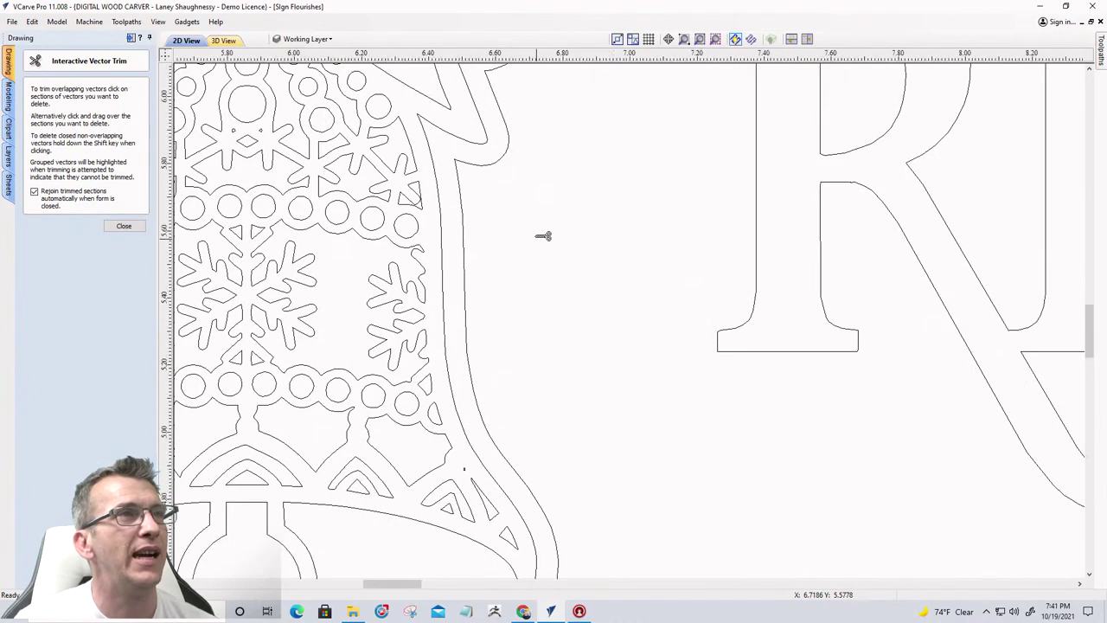
{"action": "scroll", "coordinate": [513, 262], "scroll_direction": "down", "scroll_amount": 3}
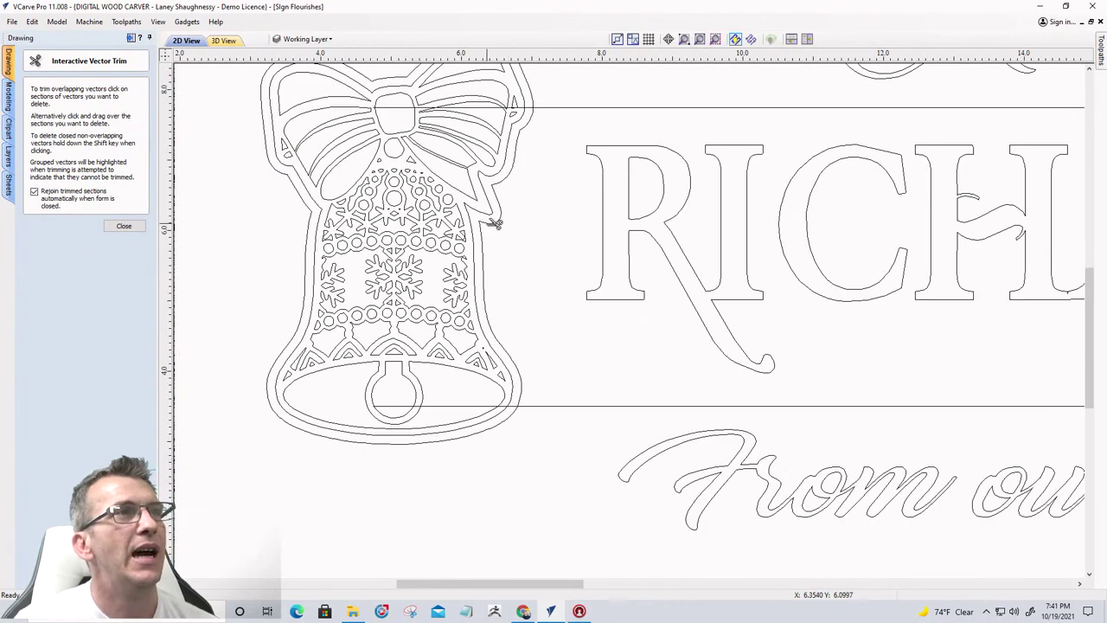
{"action": "left_click", "coordinate": [497, 225]}
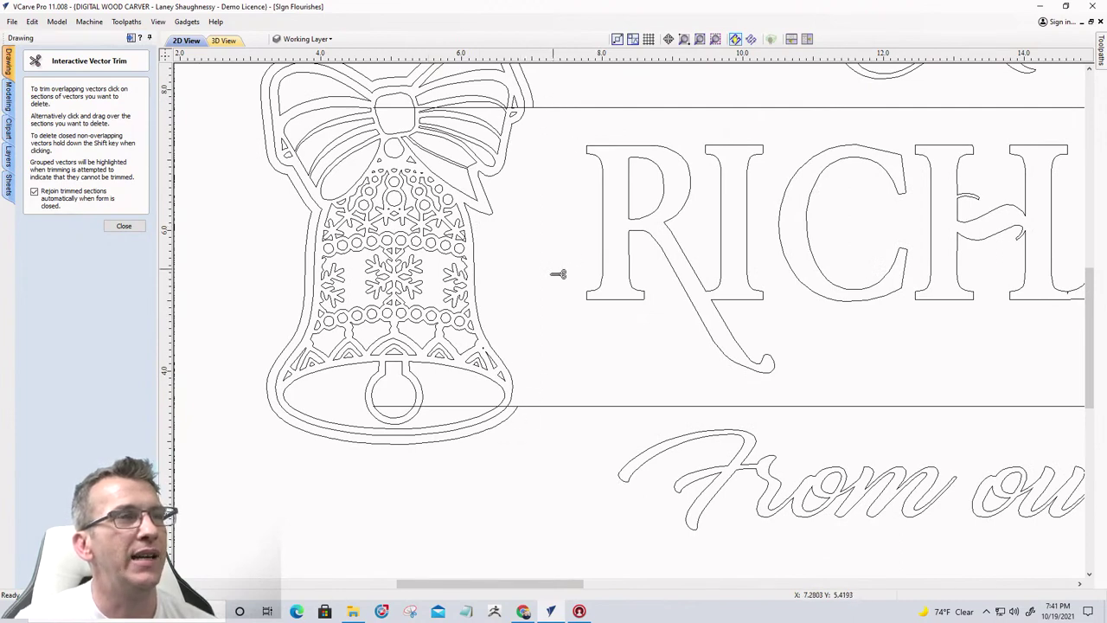
{"action": "scroll", "coordinate": [517, 407], "scroll_direction": "up", "scroll_amount": 4}
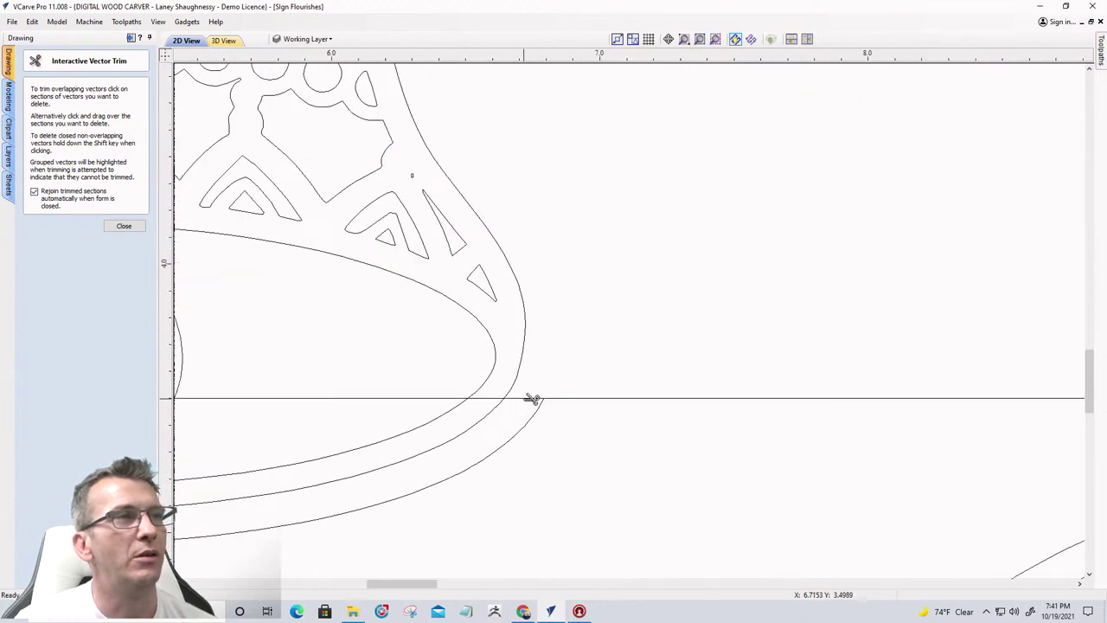
{"action": "left_click", "coordinate": [531, 398]}
{"action": "scroll", "coordinate": [581, 414], "scroll_direction": "down", "scroll_amount": 4}
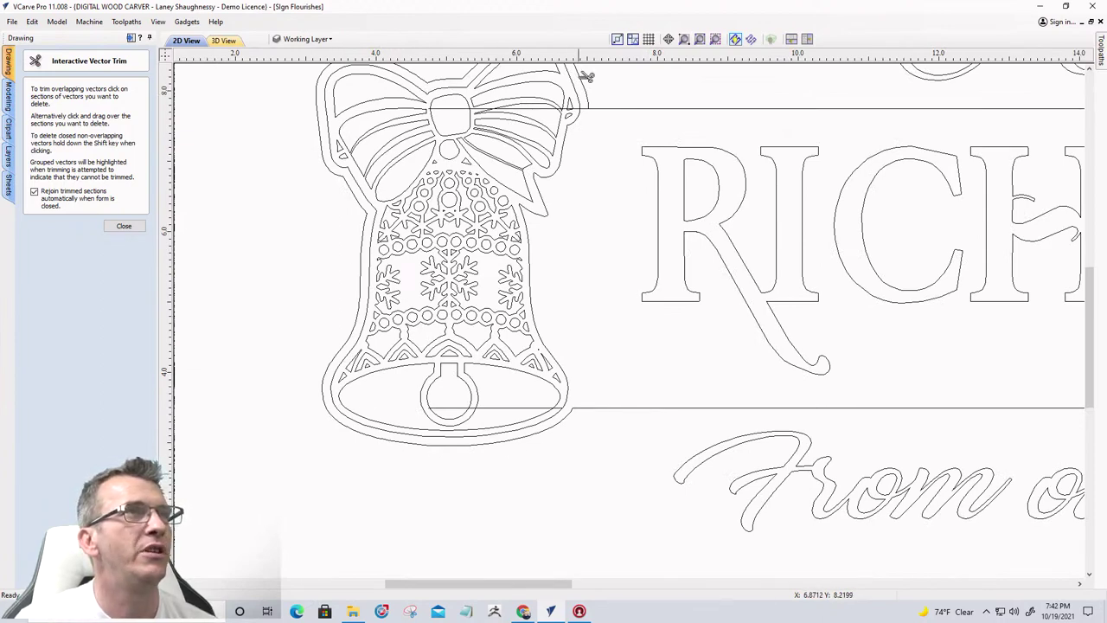
{"action": "scroll", "coordinate": [593, 105], "scroll_direction": "up", "scroll_amount": 5}
{"action": "left_click", "coordinate": [575, 129]}
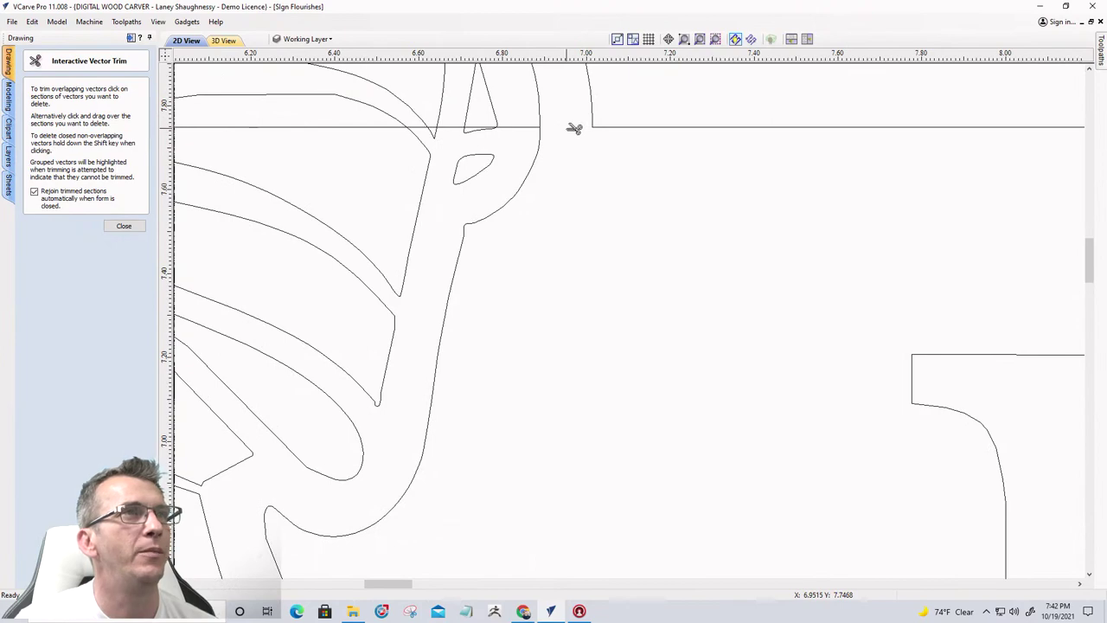
{"action": "scroll", "coordinate": [622, 177], "scroll_direction": "down", "scroll_amount": 3}
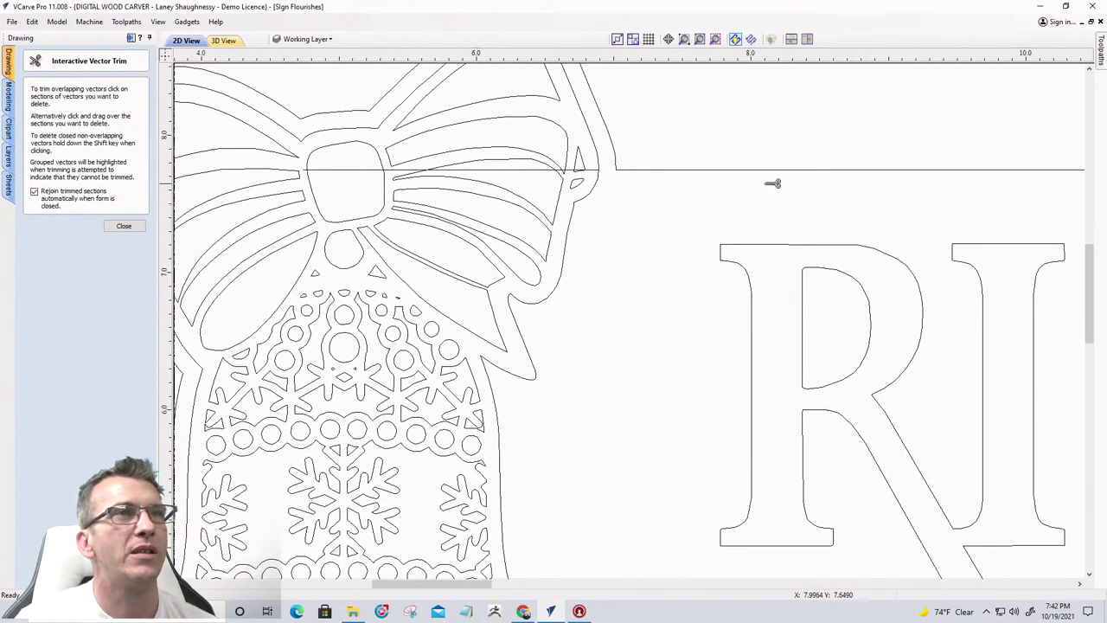
{"action": "scroll", "coordinate": [771, 220], "scroll_direction": "down", "scroll_amount": 4}
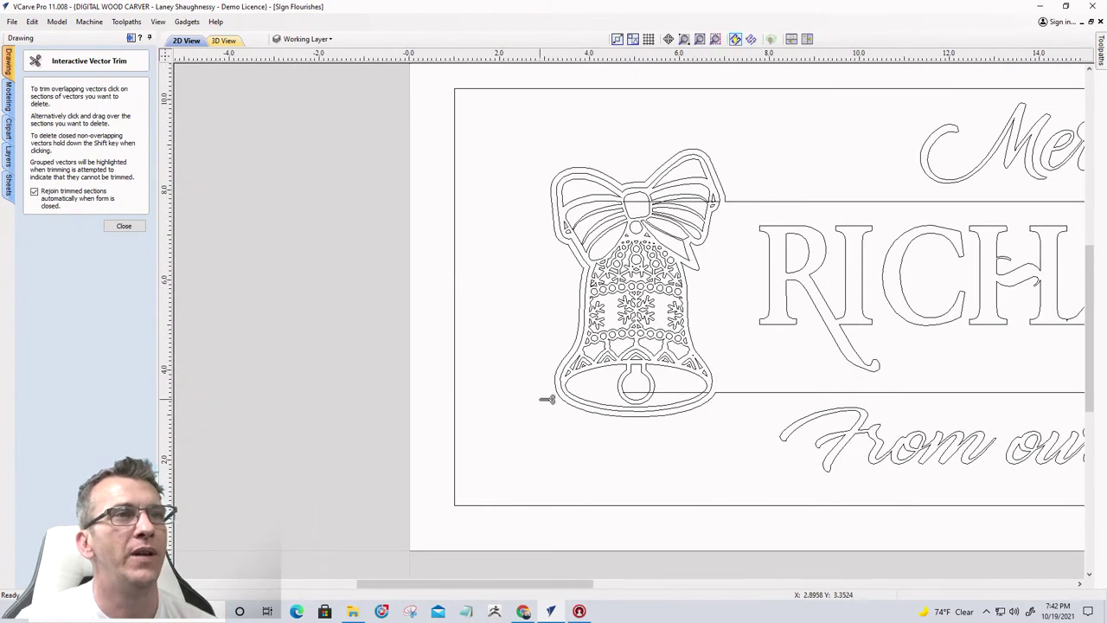
{"action": "left_click", "coordinate": [122, 227]}
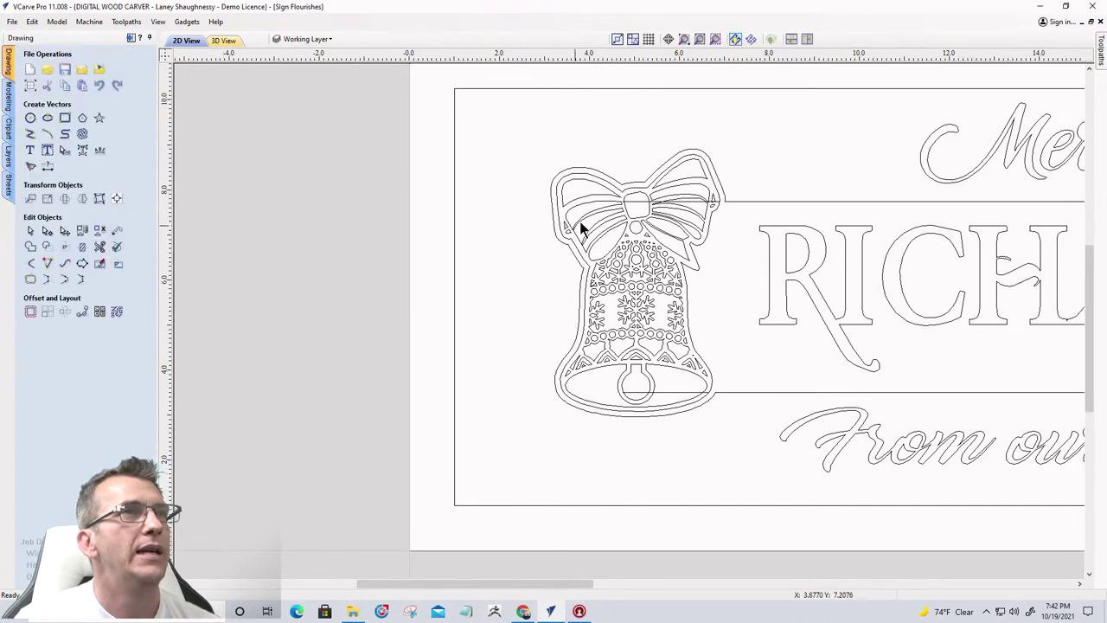
Delete the leftover lines across the bow and across the bell's bottom
{"action": "scroll", "coordinate": [701, 210], "scroll_direction": "up", "scroll_amount": 4}
{"action": "left_click", "coordinate": [683, 197]}
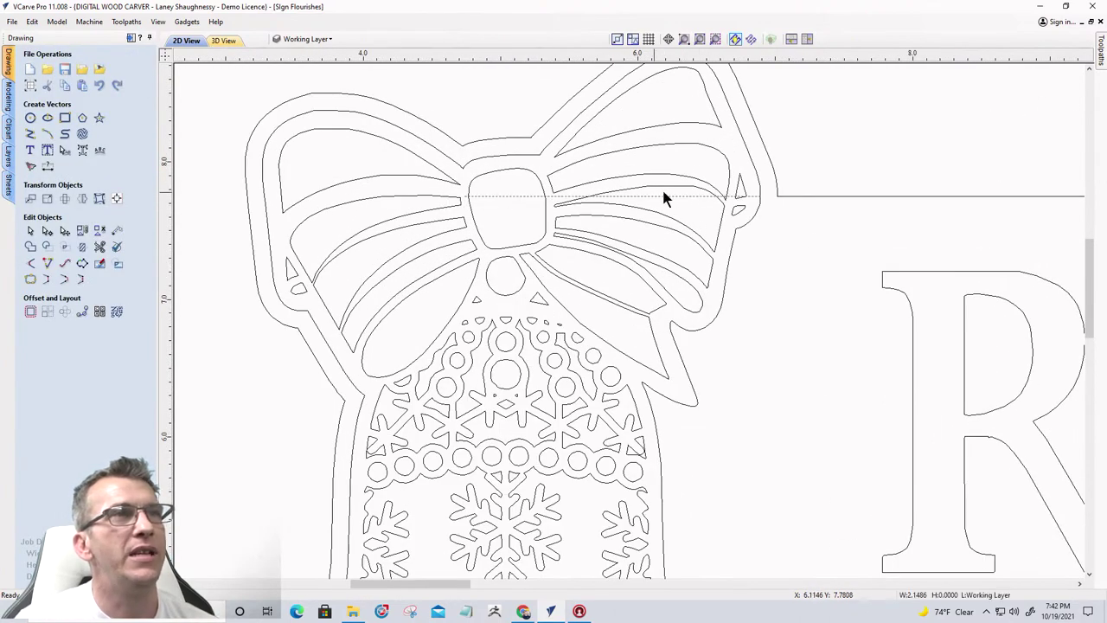
{"action": "key", "text": "Delete"}
{"action": "scroll", "coordinate": [660, 186], "scroll_direction": "down", "scroll_amount": 4}
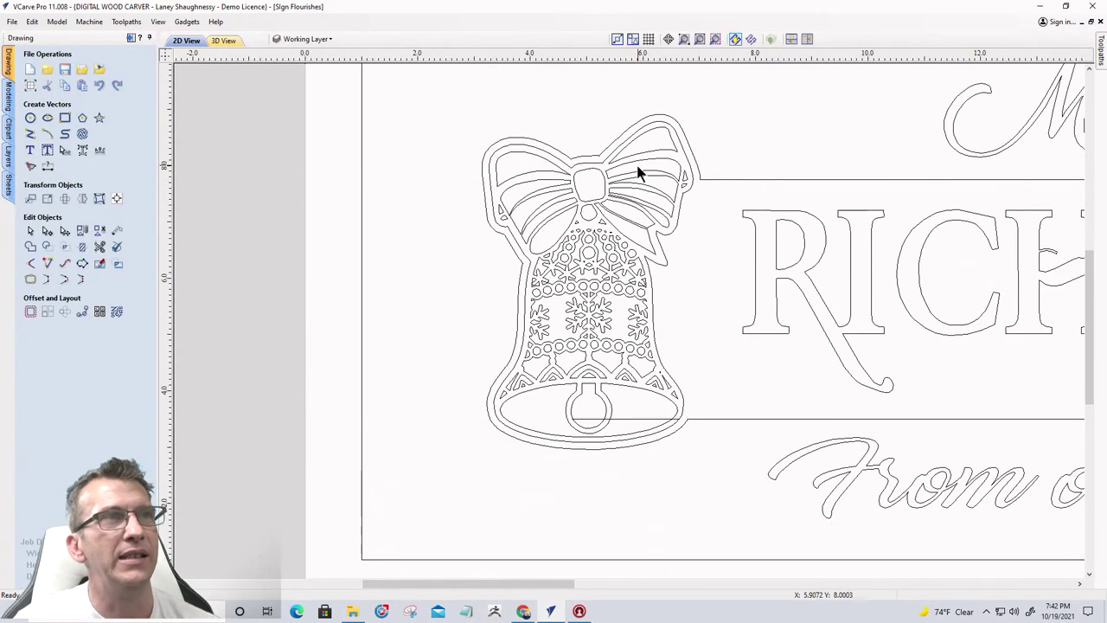
{"action": "scroll", "coordinate": [638, 173], "scroll_direction": "up", "scroll_amount": 1}
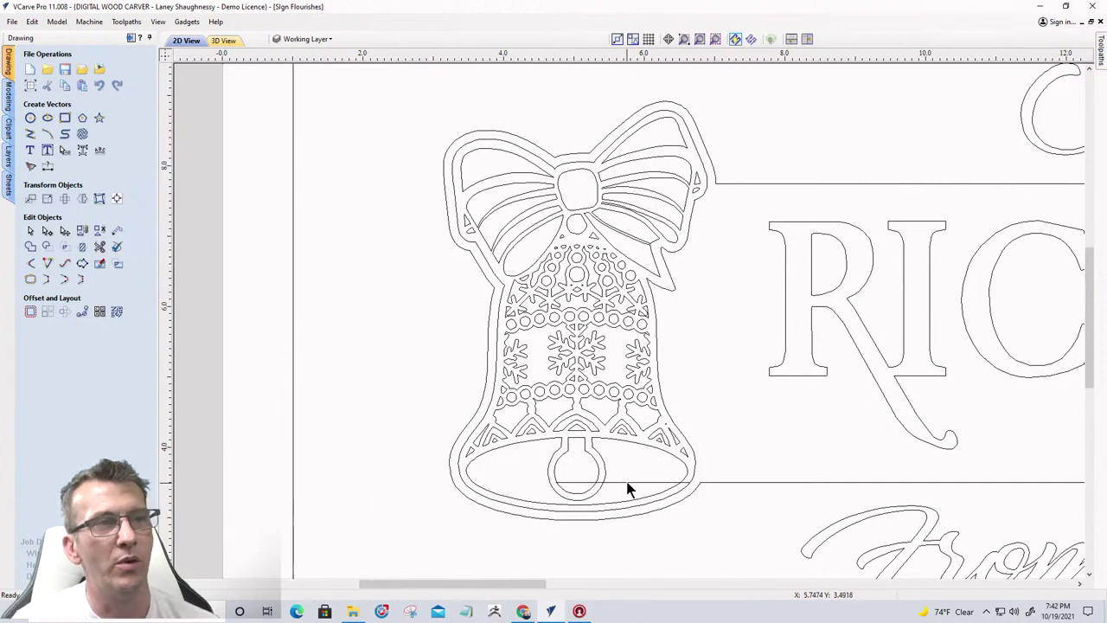
{"action": "left_click", "coordinate": [626, 481]}
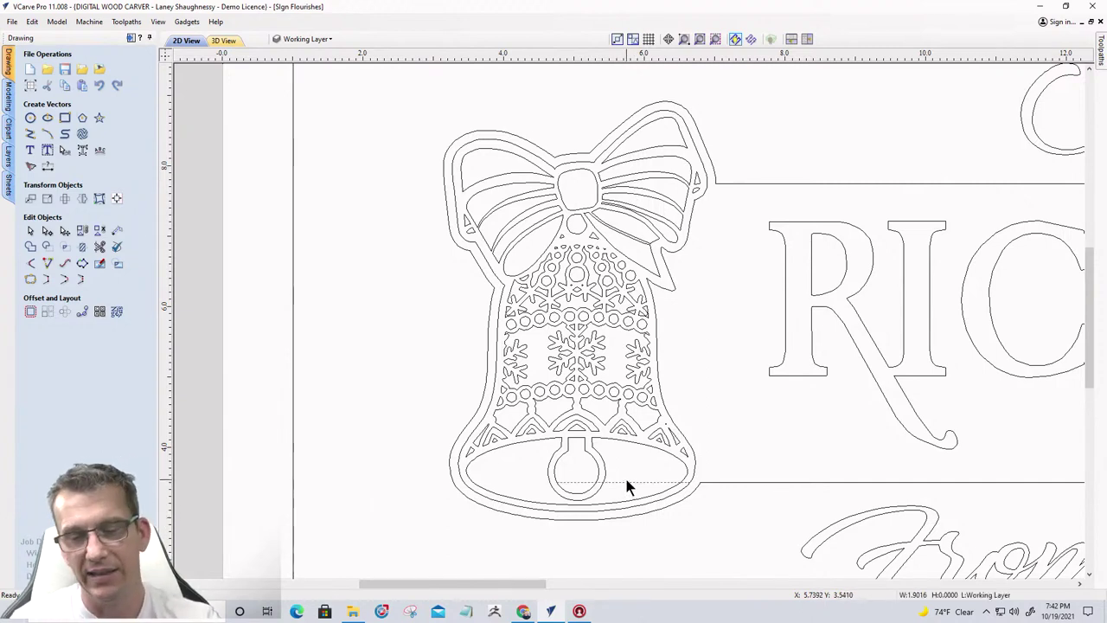
{"action": "key", "text": "Delete"}
{"action": "scroll", "coordinate": [378, 420], "scroll_direction": "down", "scroll_amount": 3}
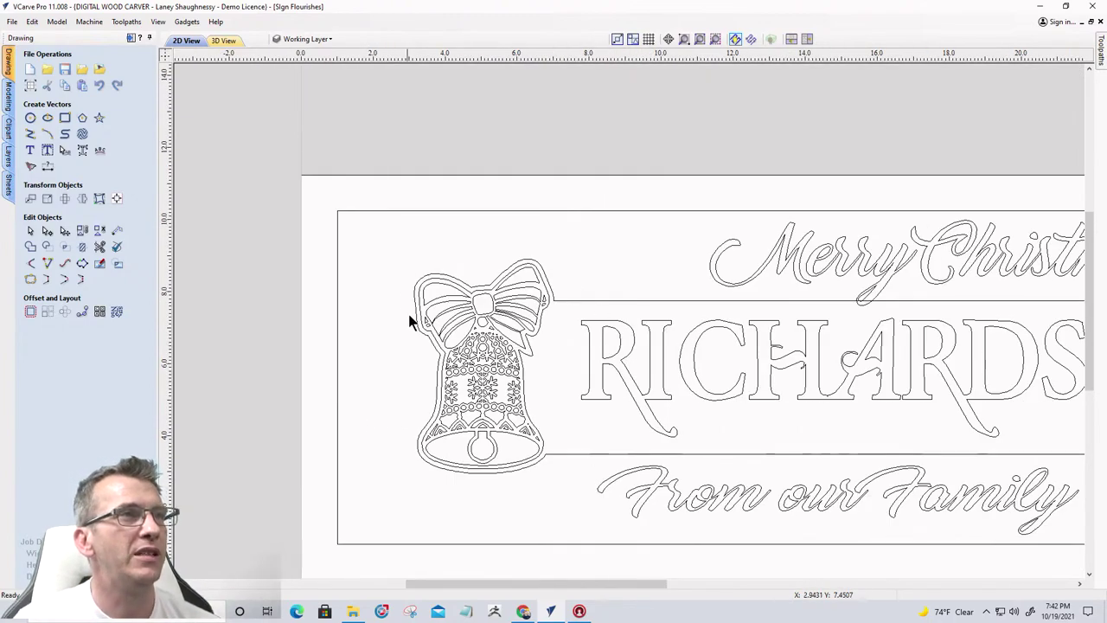
{"action": "scroll", "coordinate": [382, 473], "scroll_direction": "down", "scroll_amount": 4}
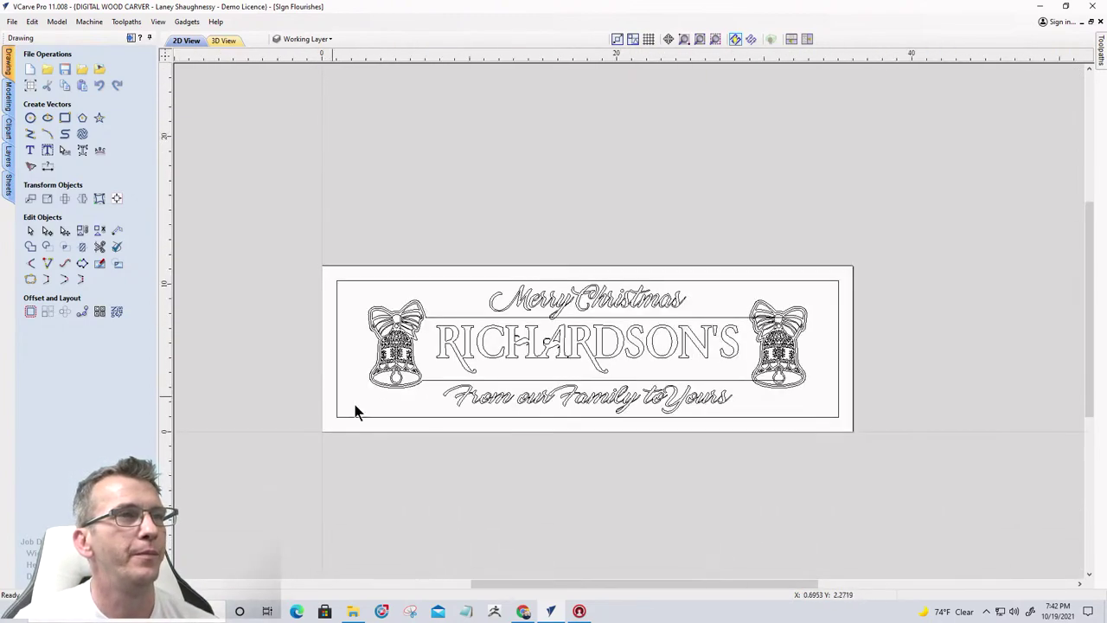
{"action": "scroll", "coordinate": [782, 329], "scroll_direction": "up", "scroll_amount": 5}
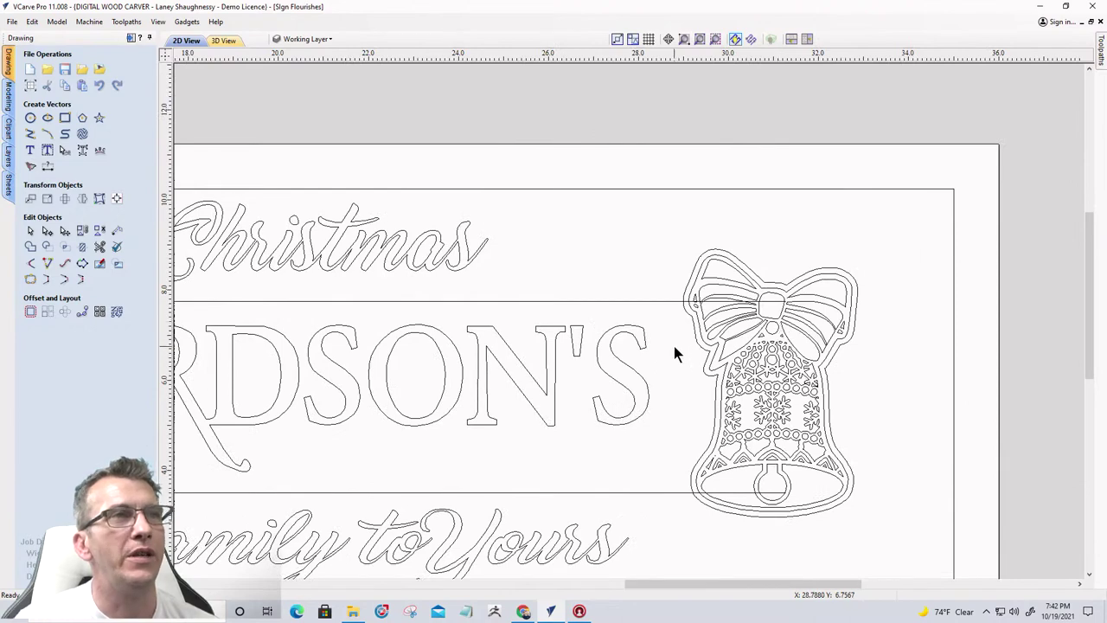
Trim the right bell's outer contour, a stray line piece, and the border piece crossing its edge
{"action": "left_click", "coordinate": [99, 247]}
{"action": "scroll", "coordinate": [697, 374], "scroll_direction": "up", "scroll_amount": 4}
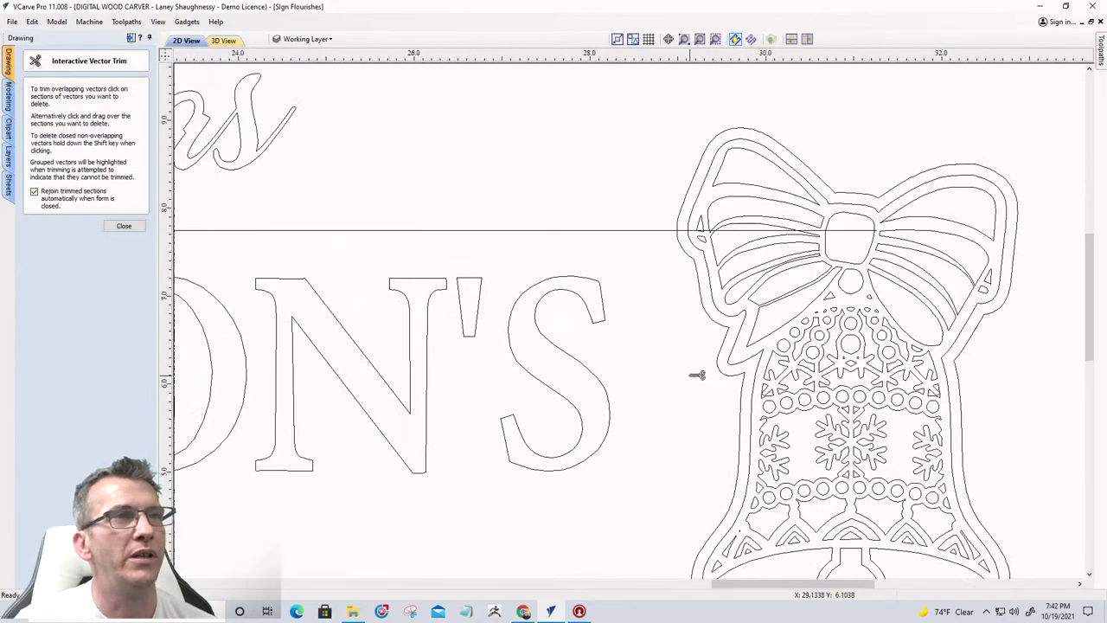
{"action": "left_click", "coordinate": [729, 362]}
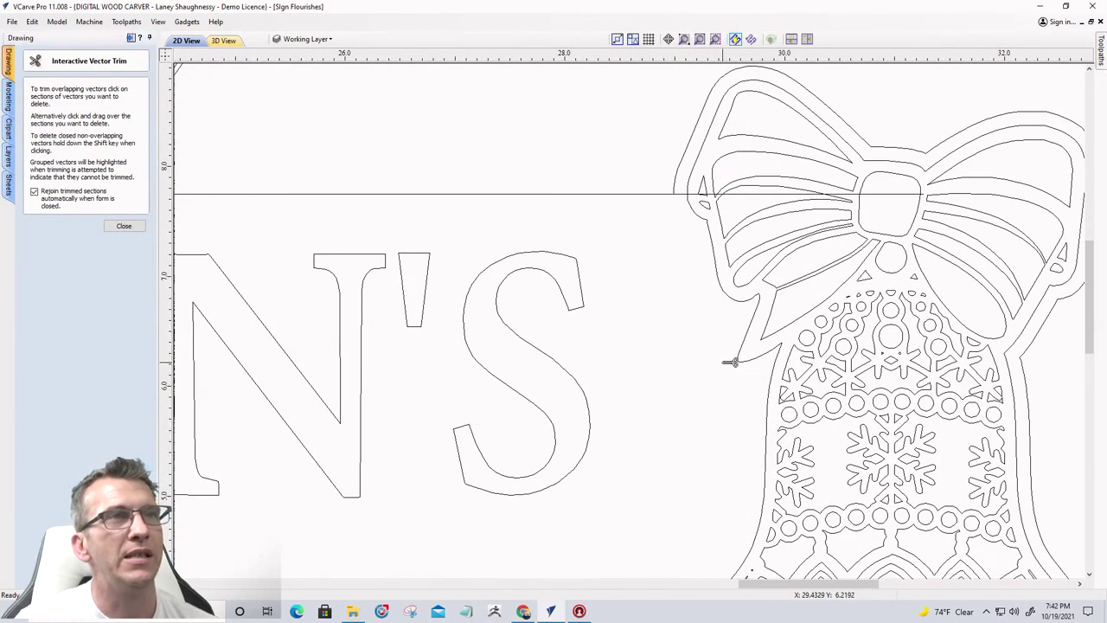
{"action": "scroll", "coordinate": [681, 208], "scroll_direction": "up", "scroll_amount": 3}
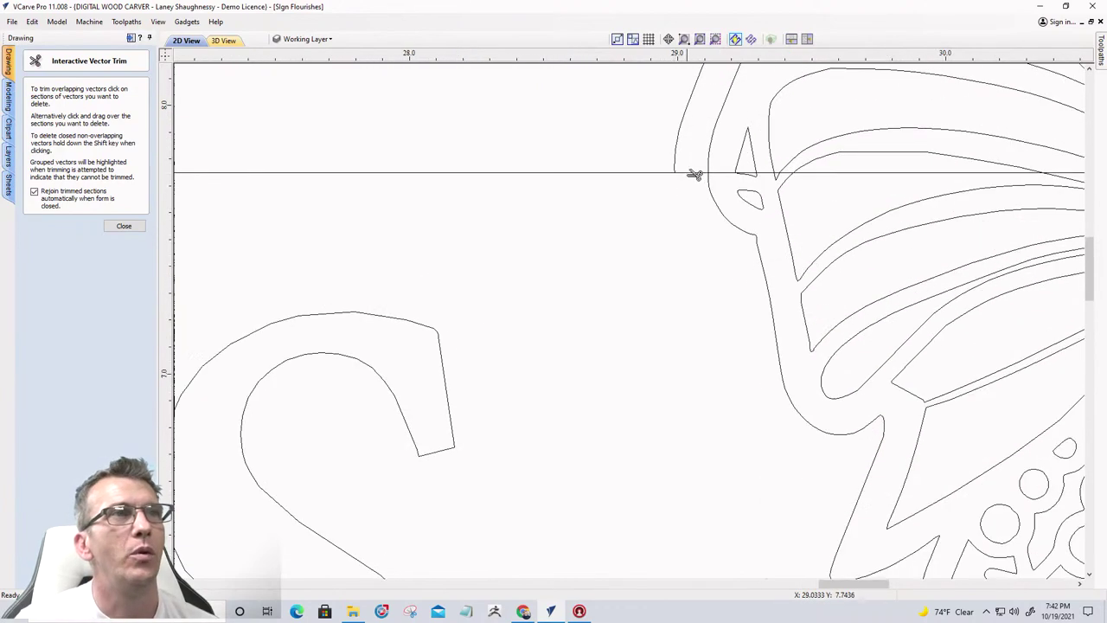
{"action": "left_click", "coordinate": [694, 173]}
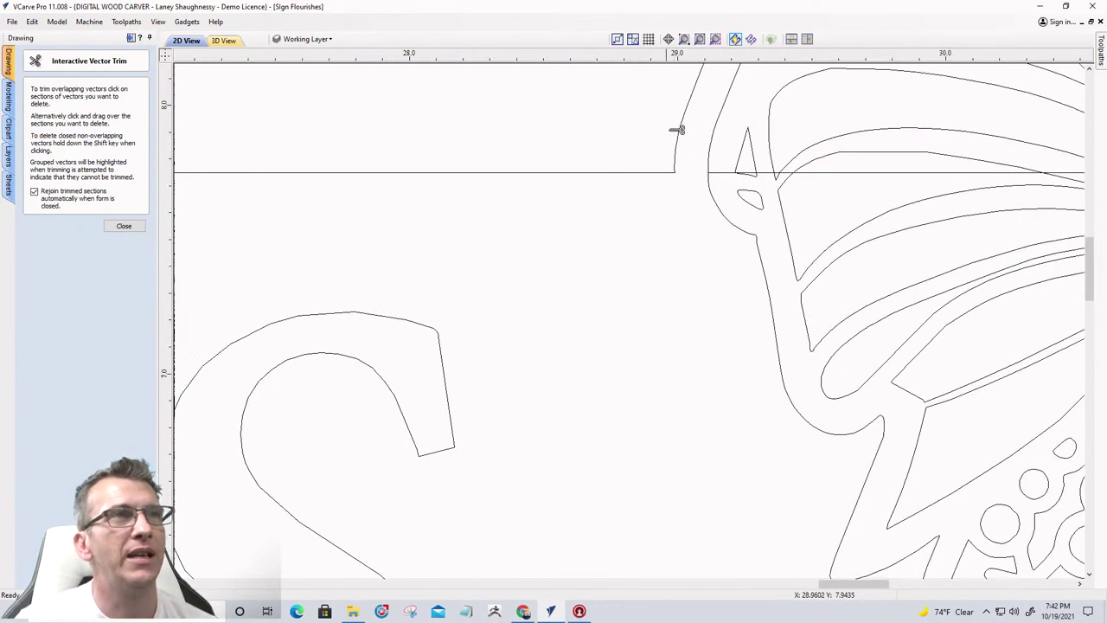
{"action": "scroll", "coordinate": [703, 257], "scroll_direction": "down", "scroll_amount": 4}
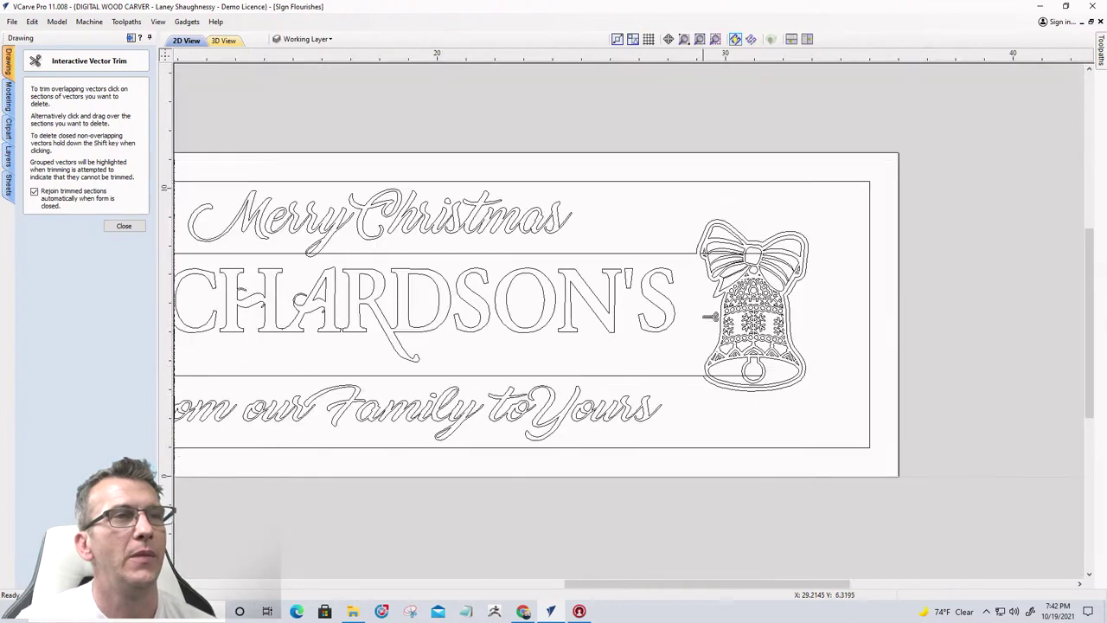
{"action": "scroll", "coordinate": [709, 387], "scroll_direction": "up", "scroll_amount": 3}
{"action": "scroll", "coordinate": [708, 350], "scroll_direction": "up", "scroll_amount": 4}
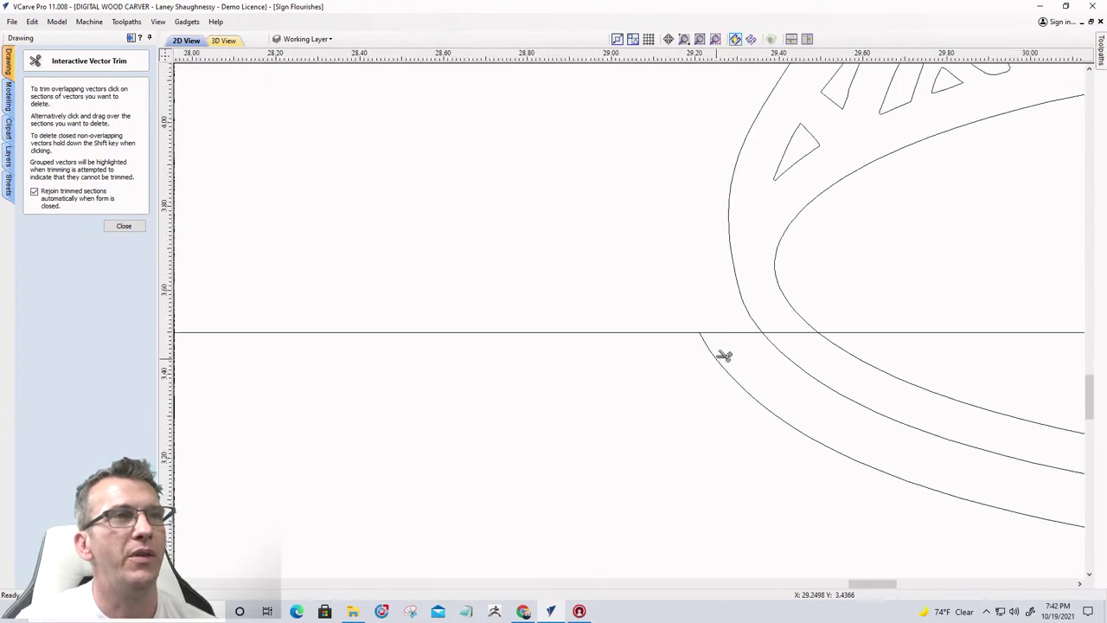
{"action": "left_click", "coordinate": [732, 334]}
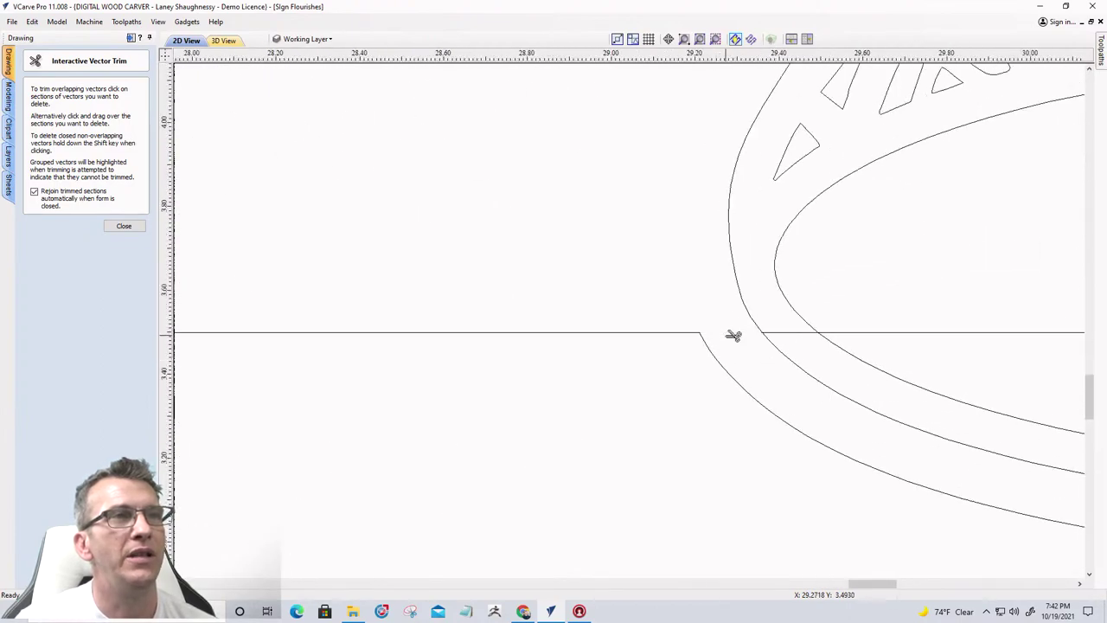
{"action": "left_click", "coordinate": [124, 227]}
Delete the stray line piece inside the bell, then zoom out to see both bells on the sign
{"action": "scroll", "coordinate": [705, 346], "scroll_direction": "down", "scroll_amount": 4}
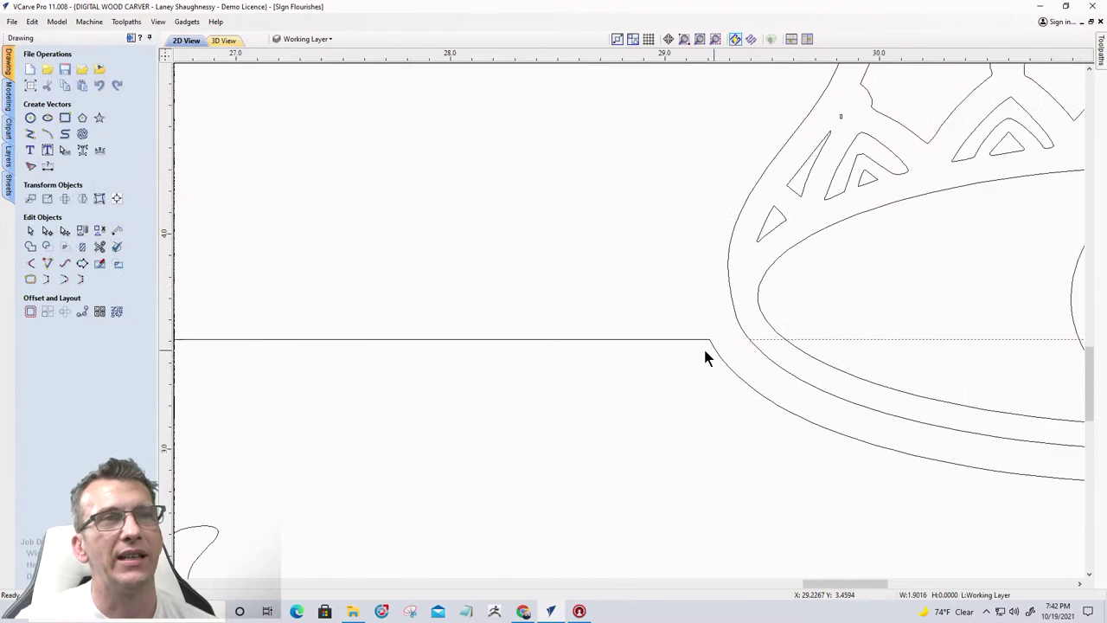
{"action": "left_click", "coordinate": [881, 346]}
{"action": "key", "text": "Delete"}
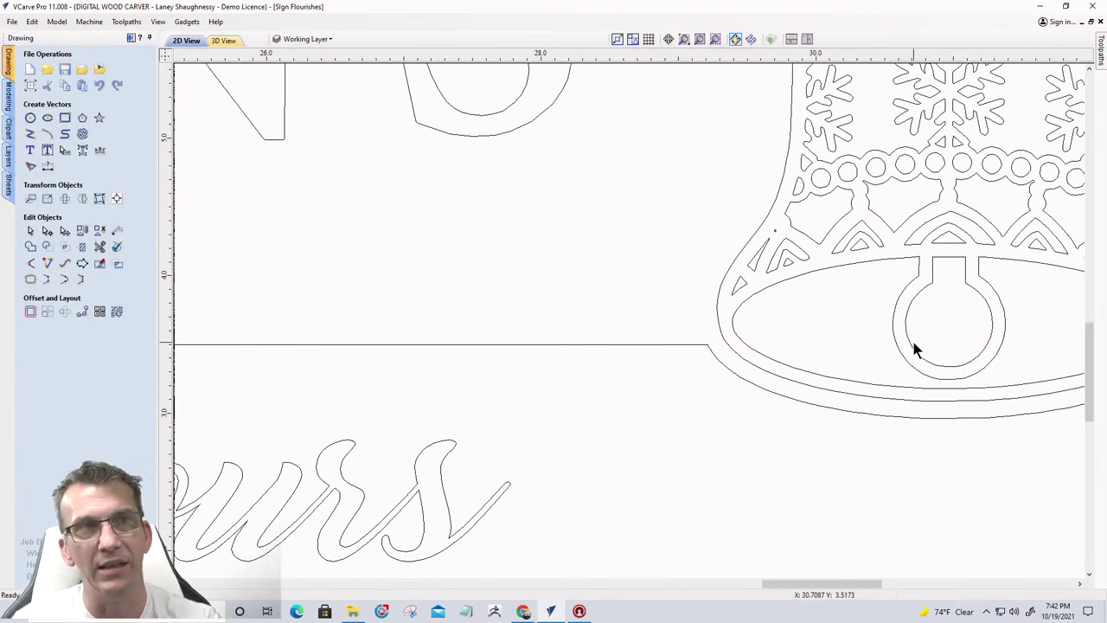
{"action": "scroll", "coordinate": [914, 346], "scroll_direction": "down", "scroll_amount": 3}
{"action": "scroll", "coordinate": [856, 118], "scroll_direction": "up", "scroll_amount": 3}
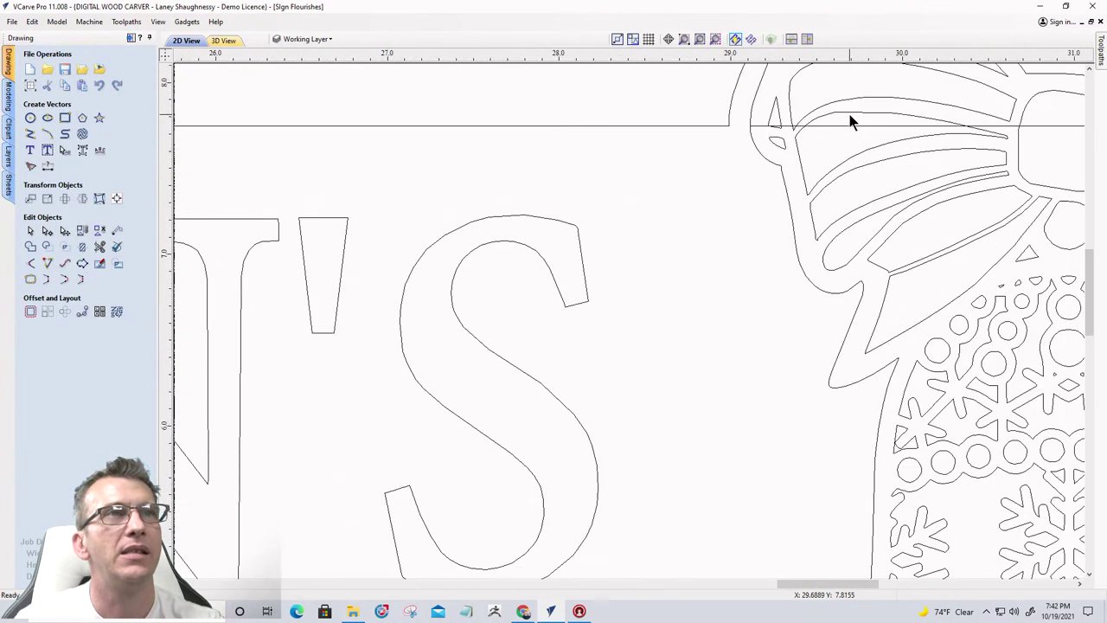
{"action": "scroll", "coordinate": [857, 169], "scroll_direction": "down", "scroll_amount": 3}
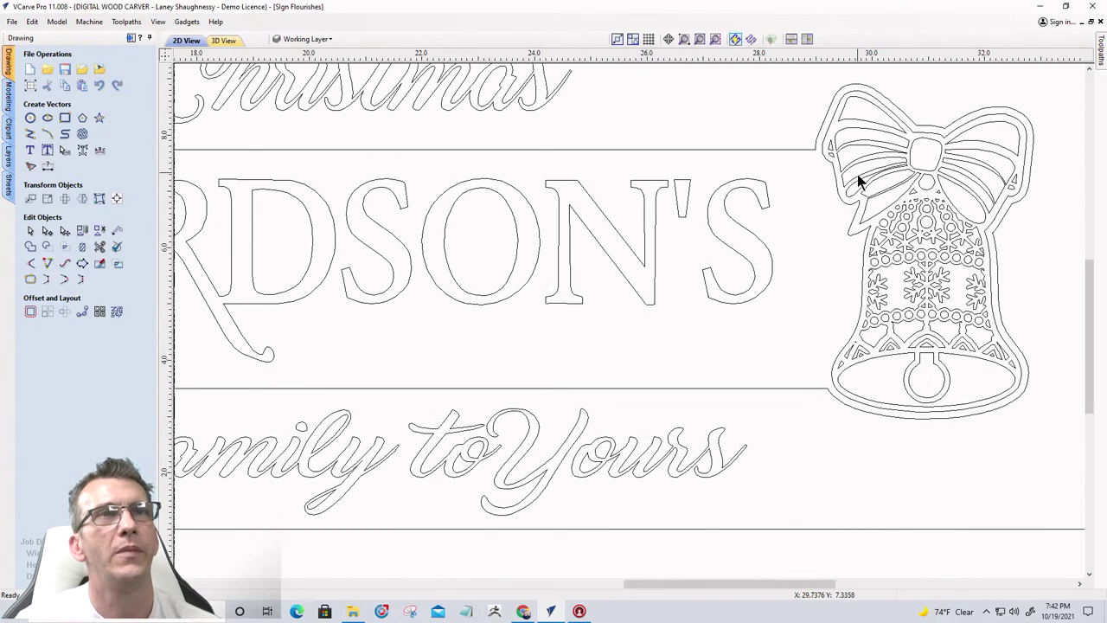
{"action": "scroll", "coordinate": [1042, 421], "scroll_direction": "down", "scroll_amount": 2}
{"action": "scroll", "coordinate": [1042, 418], "scroll_direction": "down", "scroll_amount": 2}
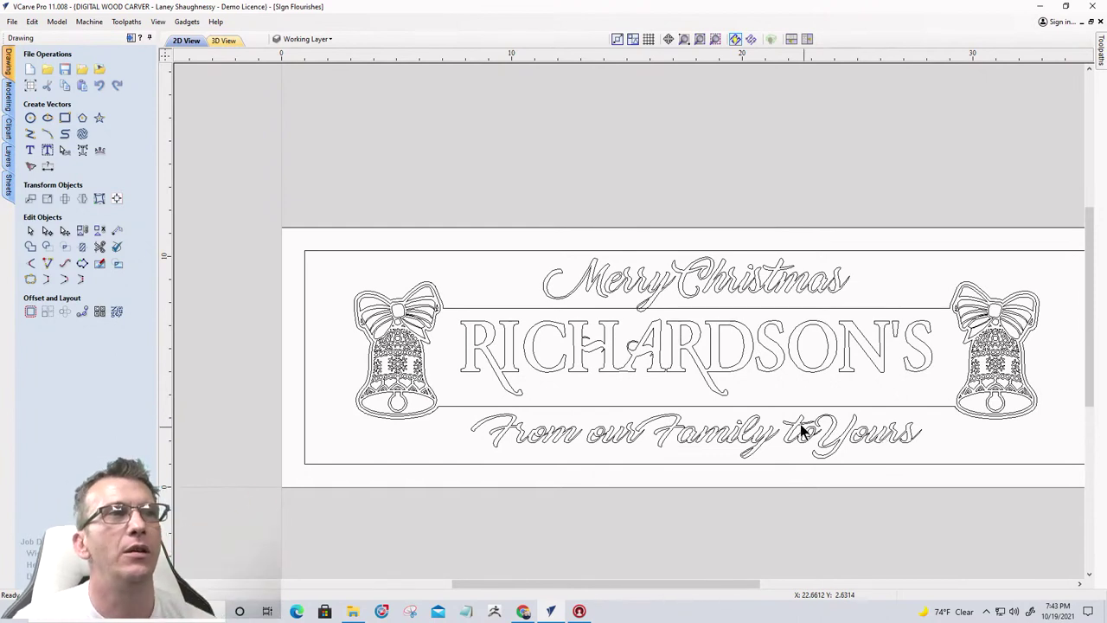
Zoom in on 'Merry Christmas' and select the 'Merry' script vector
{"action": "scroll", "coordinate": [632, 300], "scroll_direction": "up", "scroll_amount": 5}
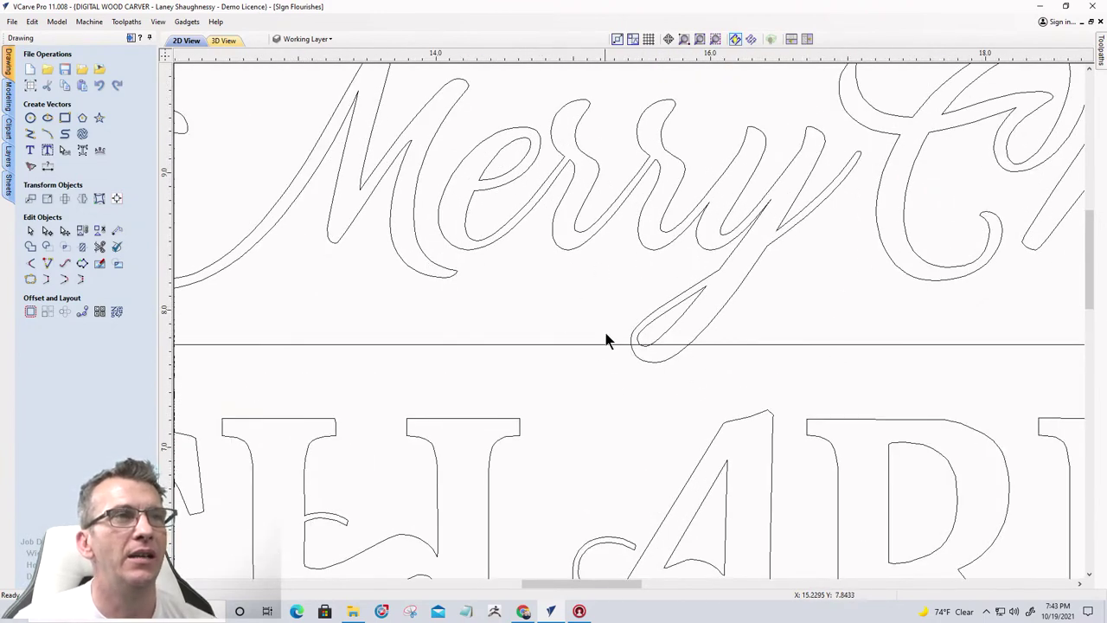
{"action": "scroll", "coordinate": [627, 353], "scroll_direction": "down", "scroll_amount": 1}
{"action": "scroll", "coordinate": [608, 279], "scroll_direction": "up", "scroll_amount": 1}
{"action": "scroll", "coordinate": [533, 296], "scroll_direction": "down", "scroll_amount": 4}
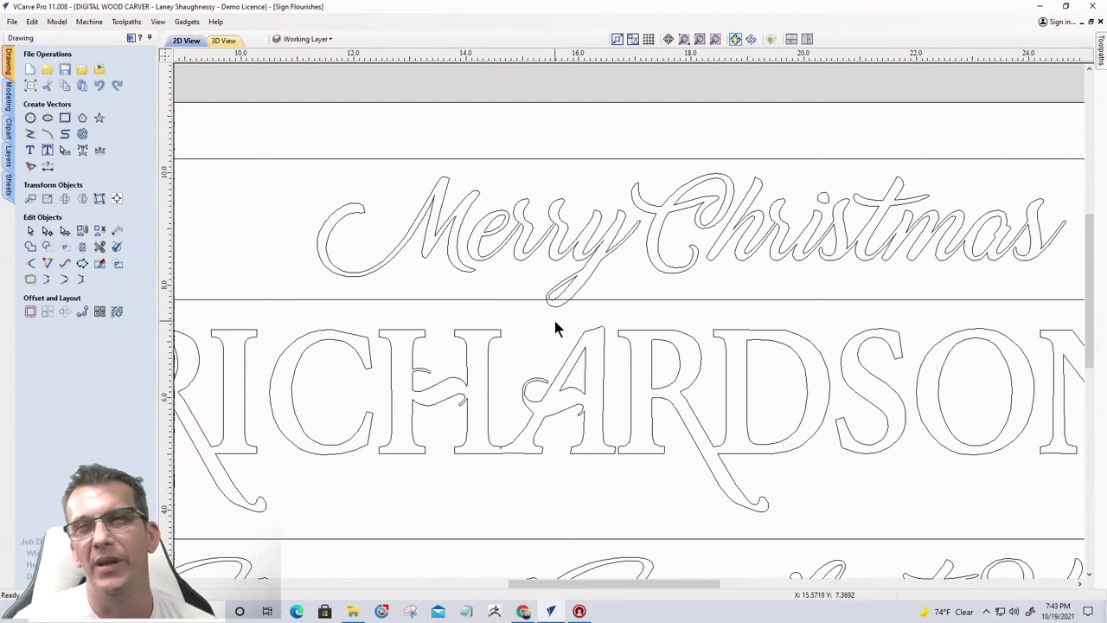
{"action": "scroll", "coordinate": [555, 327], "scroll_direction": "up", "scroll_amount": 3}
{"action": "left_click", "coordinate": [560, 276]}
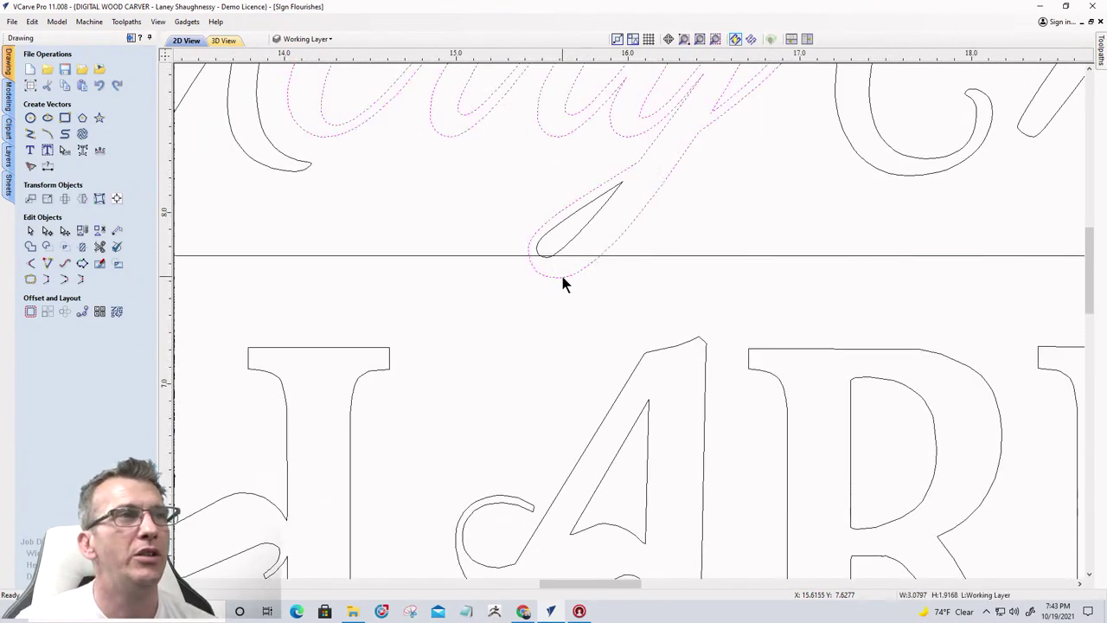
{"action": "scroll", "coordinate": [563, 282], "scroll_direction": "down", "scroll_amount": 2}
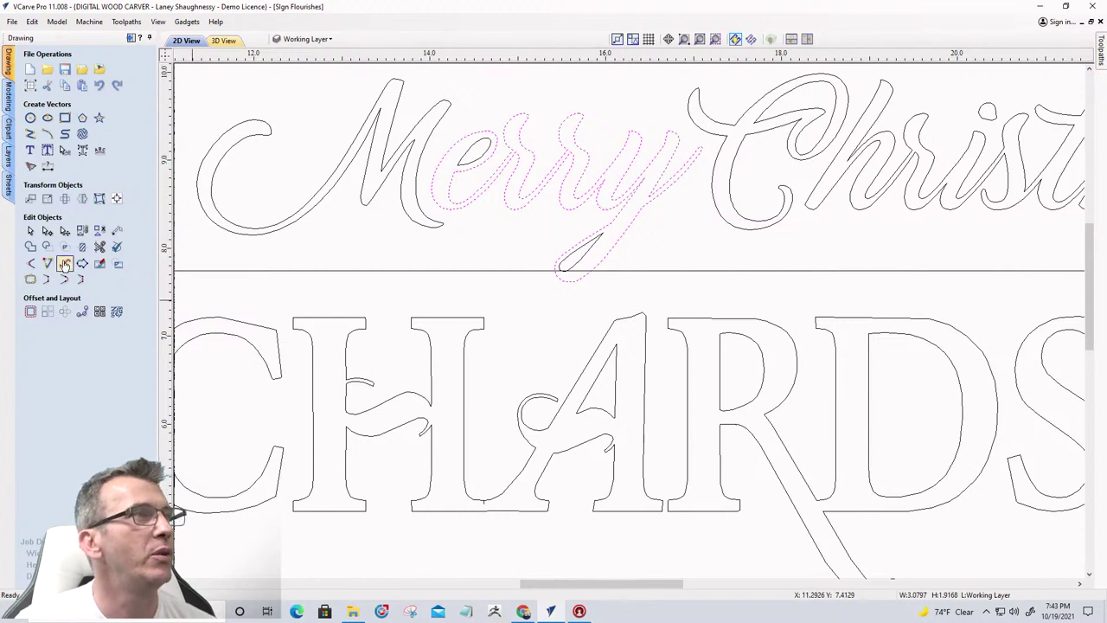
Offset the 'Merry' vector outwards by 0.0625 inches
{"action": "left_click", "coordinate": [30, 311]}
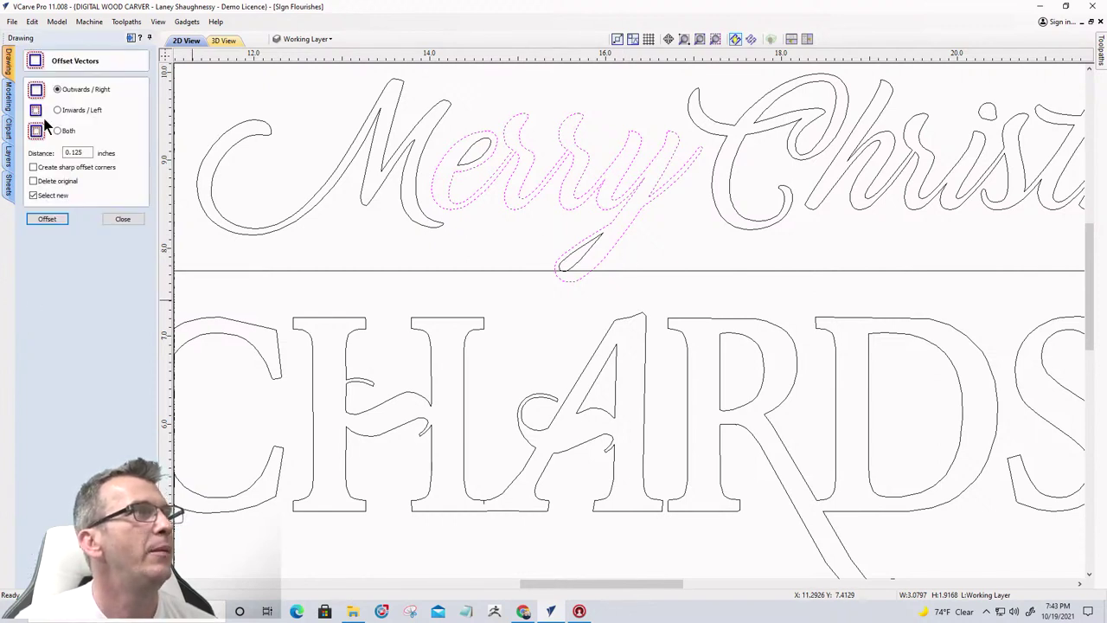
{"action": "left_click", "coordinate": [83, 153]}
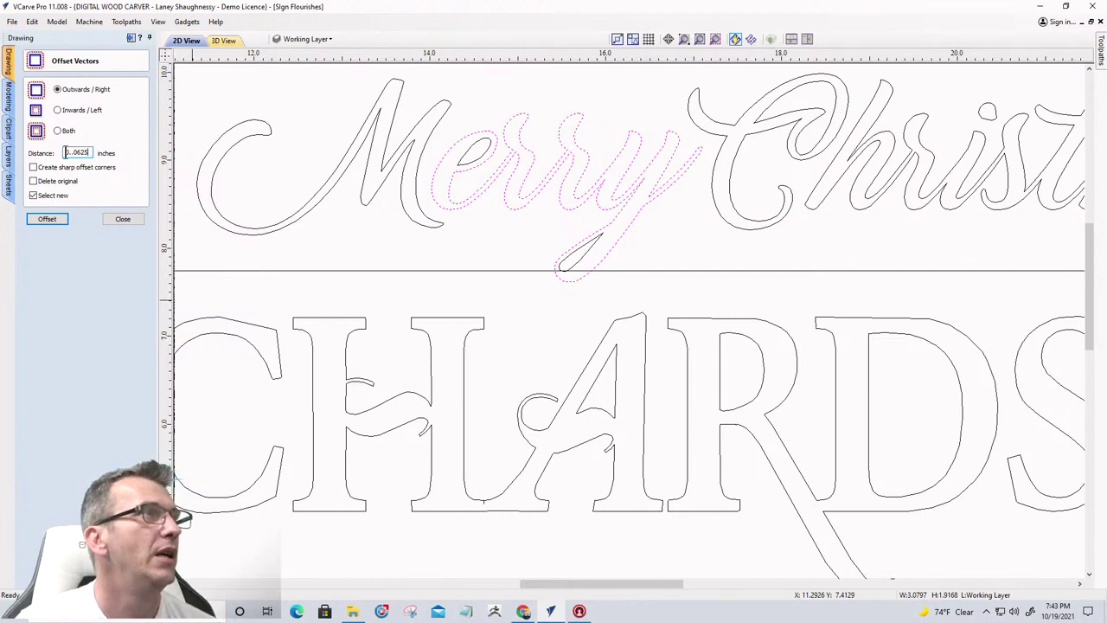
{"action": "left_click", "coordinate": [46, 220]}
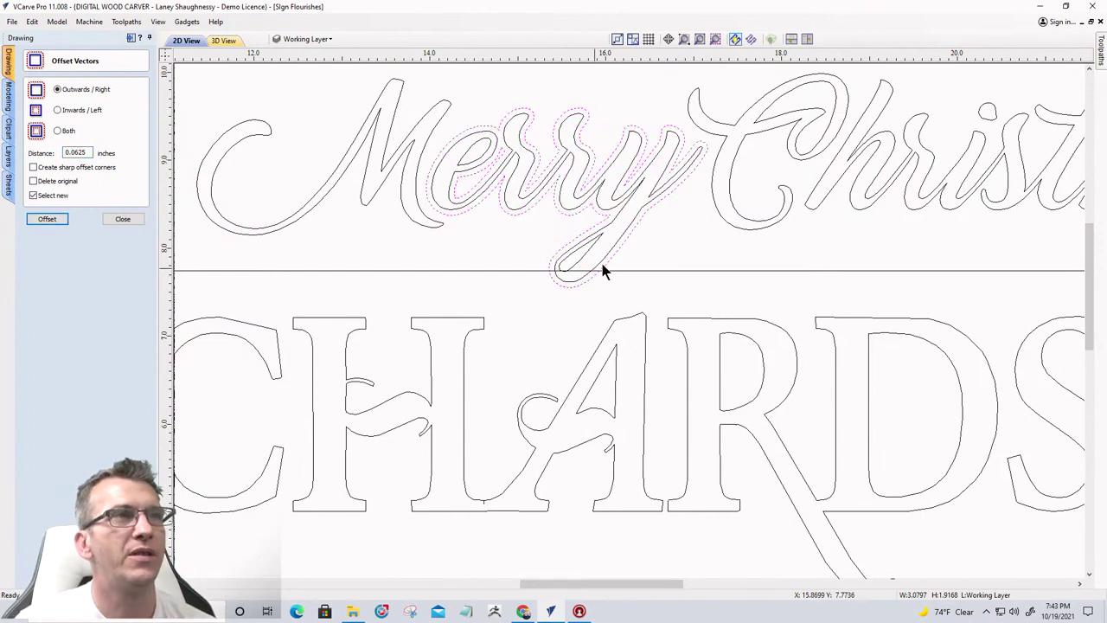
{"action": "left_click", "coordinate": [123, 220]}
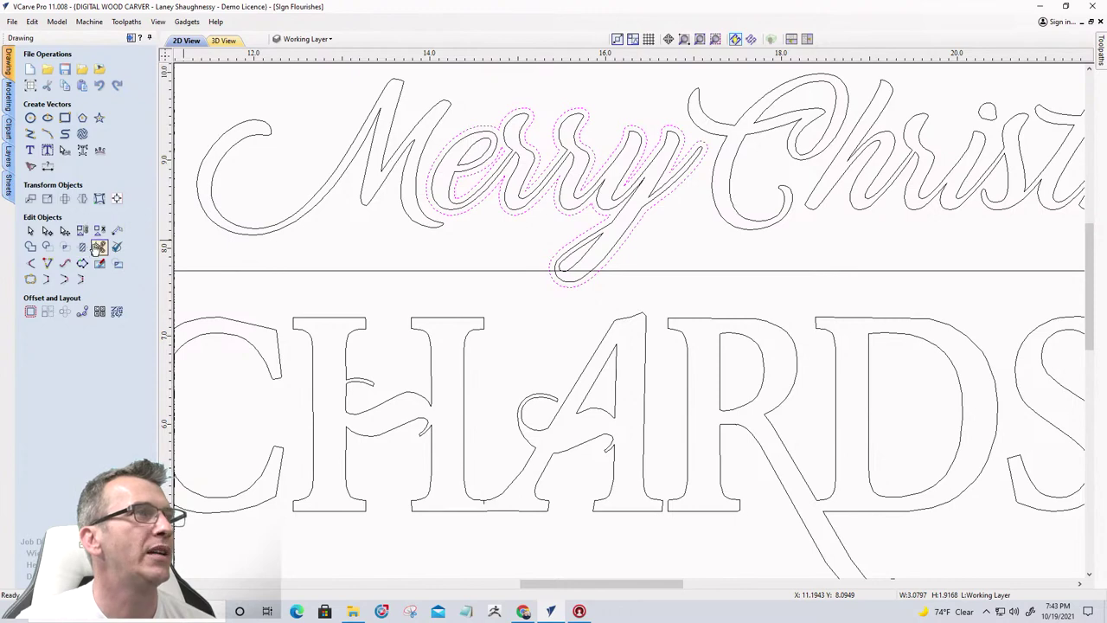
Trim the part of Merry's offset outline above the divider line with Interactive Vector Trim
{"action": "left_click", "coordinate": [99, 245]}
{"action": "scroll", "coordinate": [558, 268], "scroll_direction": "up", "scroll_amount": 1}
{"action": "scroll", "coordinate": [558, 265], "scroll_direction": "up", "scroll_amount": 3}
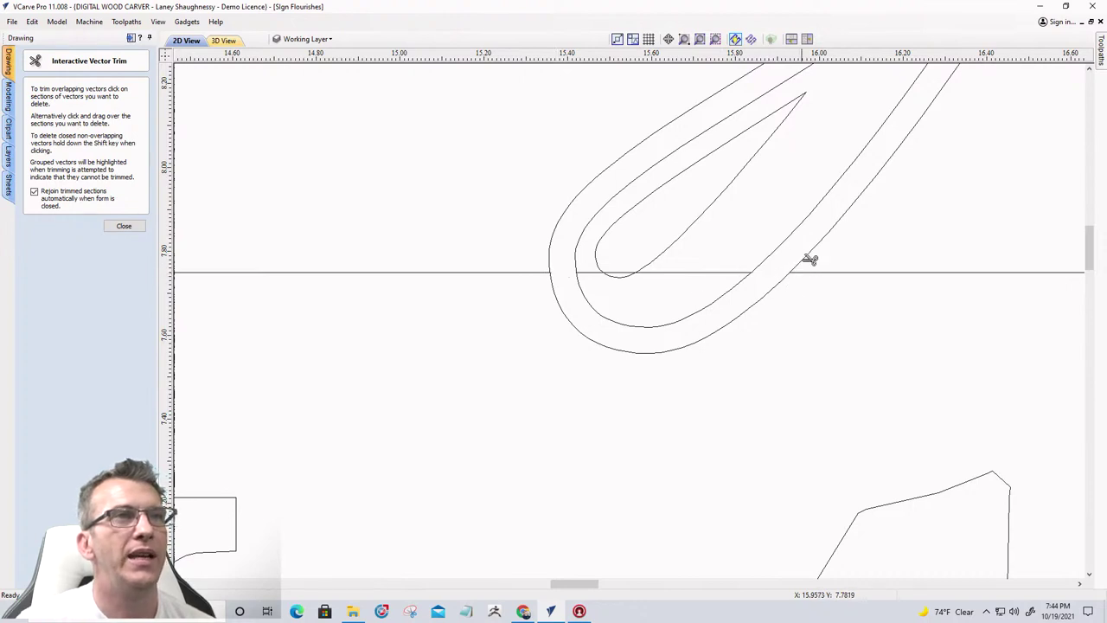
{"action": "left_click", "coordinate": [807, 258]}
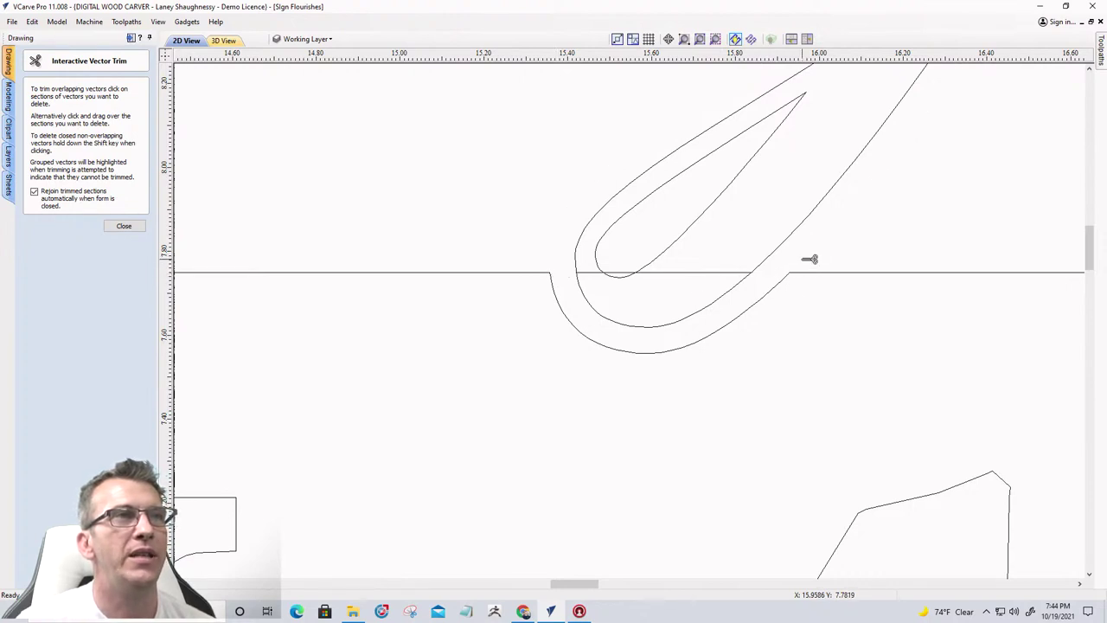
{"action": "left_click", "coordinate": [124, 226]}
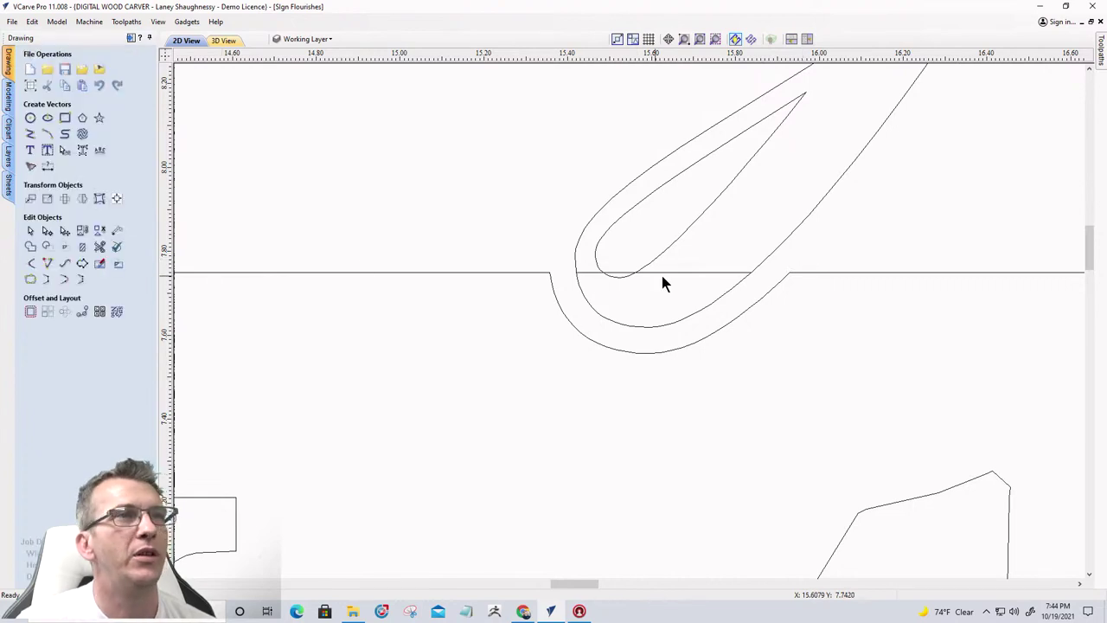
Delete the divider line segment left inside the 'y' tail loop
{"action": "left_click", "coordinate": [667, 272]}
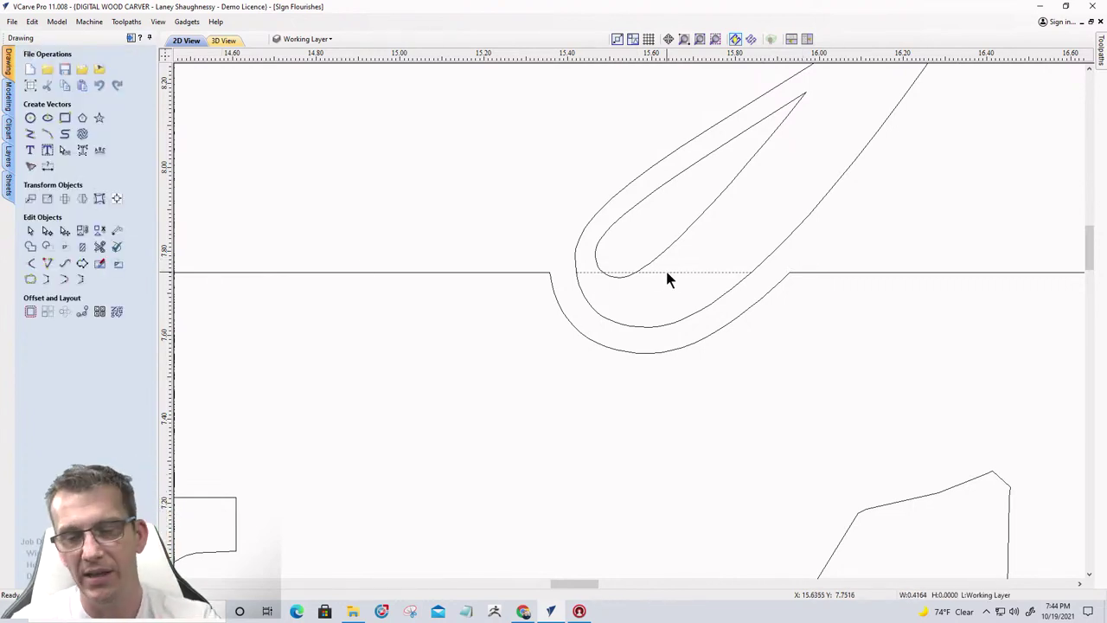
{"action": "key", "text": "Delete"}
{"action": "scroll", "coordinate": [665, 268], "scroll_direction": "down", "scroll_amount": 3}
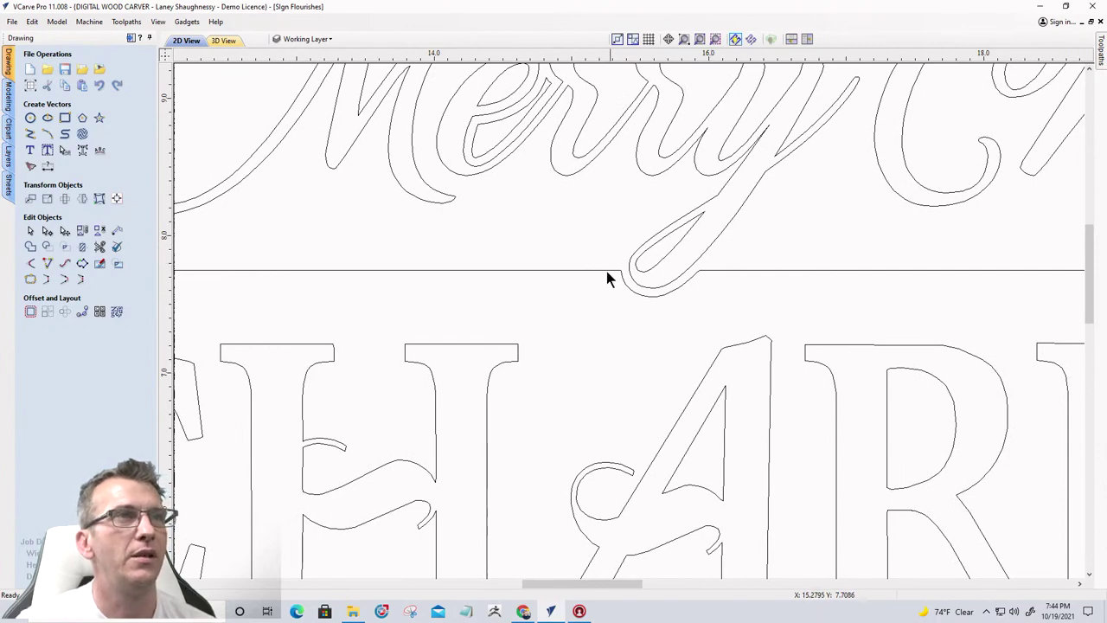
{"action": "scroll", "coordinate": [567, 283], "scroll_direction": "down", "scroll_amount": 2}
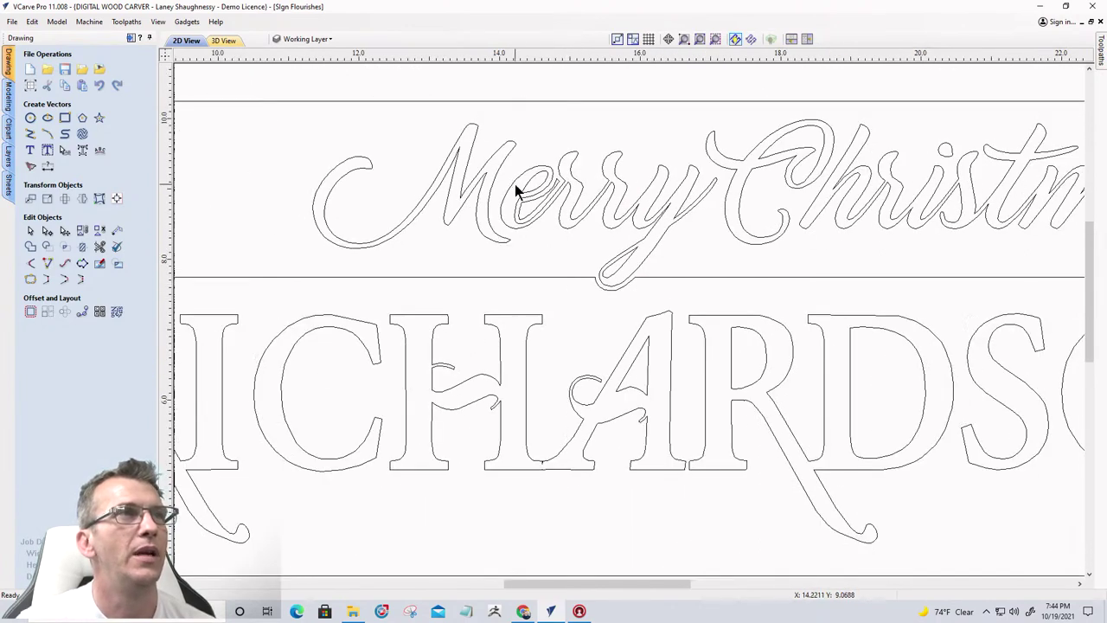
{"action": "scroll", "coordinate": [529, 210], "scroll_direction": "up", "scroll_amount": 4}
Deselect the inner piece of Merry's 'e', zoom out, and select the inner border rectangle
{"action": "left_click", "coordinate": [556, 232]}
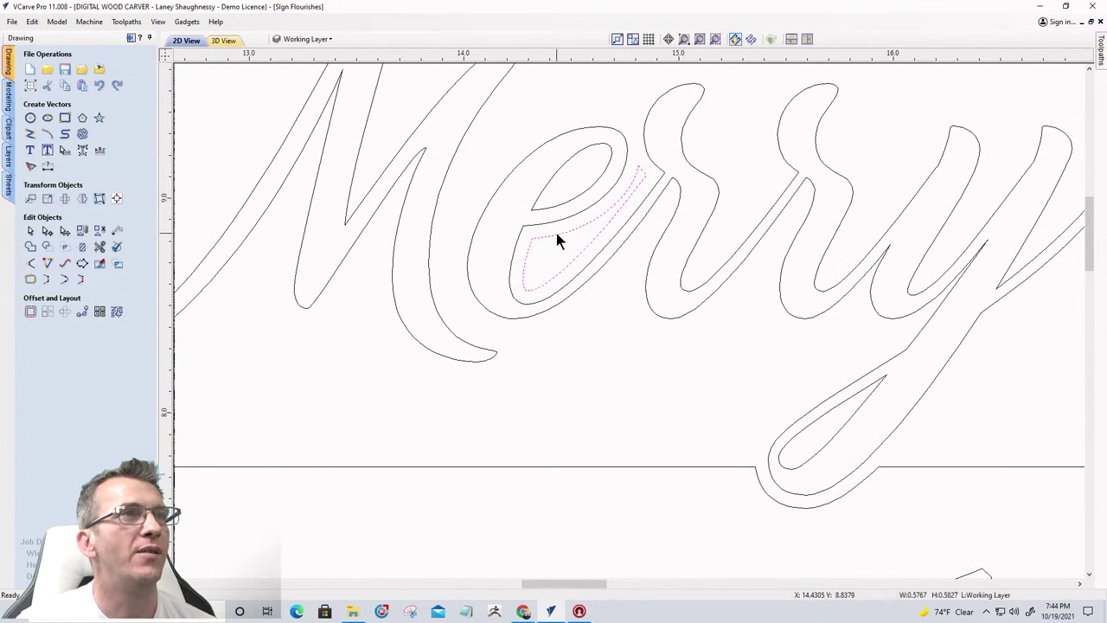
{"action": "key", "text": "Escape"}
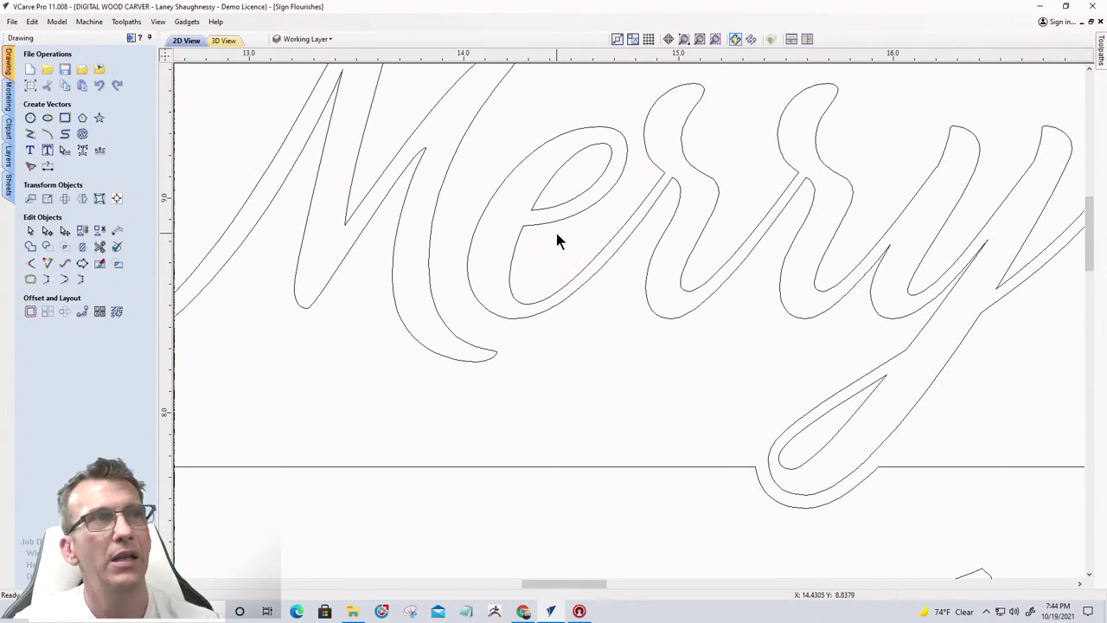
{"action": "scroll", "coordinate": [555, 230], "scroll_direction": "down", "scroll_amount": 3}
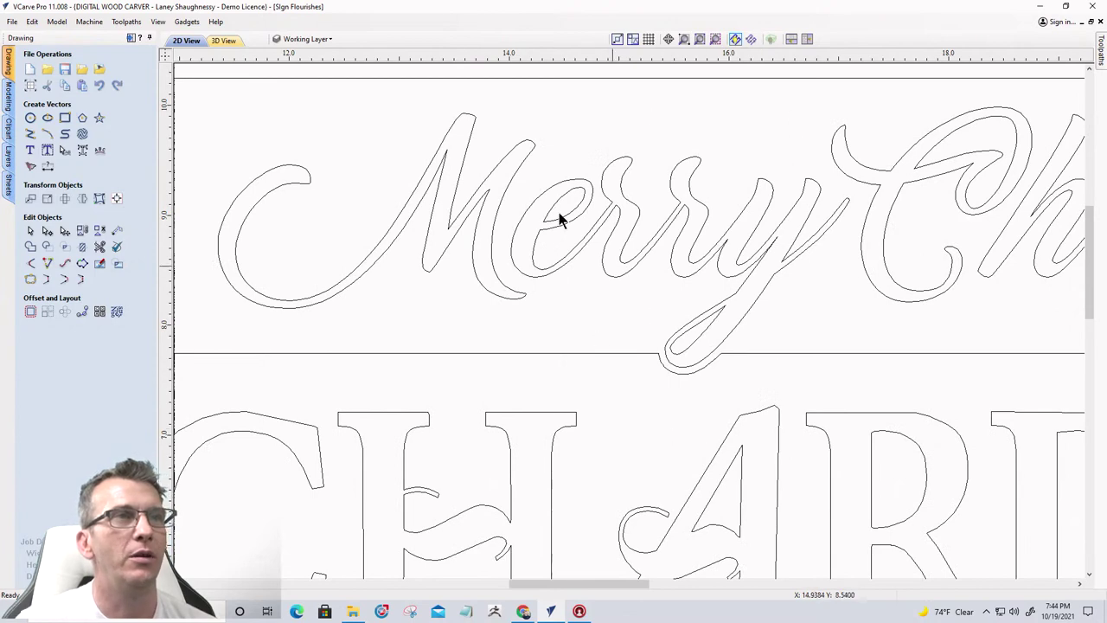
{"action": "scroll", "coordinate": [441, 130], "scroll_direction": "down", "scroll_amount": 2}
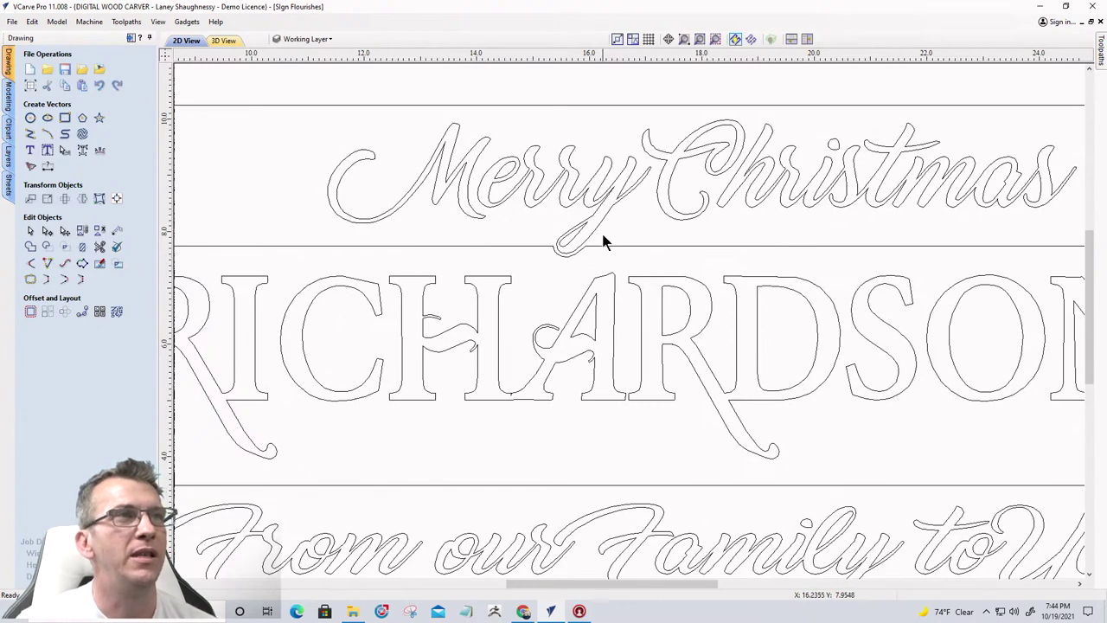
{"action": "scroll", "coordinate": [489, 235], "scroll_direction": "down", "scroll_amount": 2}
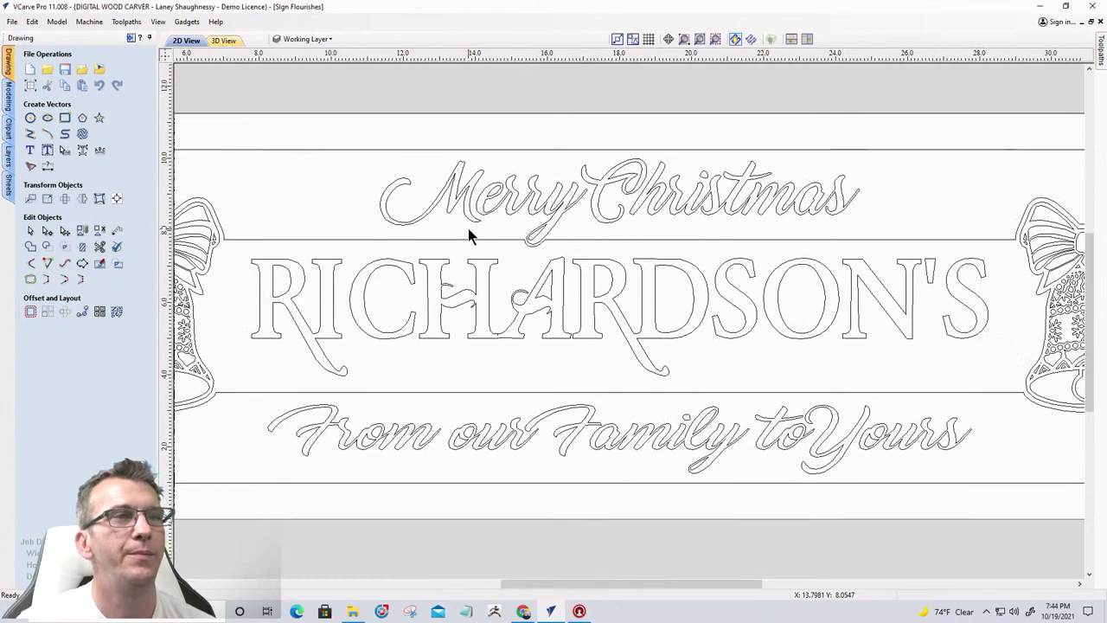
{"action": "scroll", "coordinate": [468, 231], "scroll_direction": "up", "scroll_amount": 2}
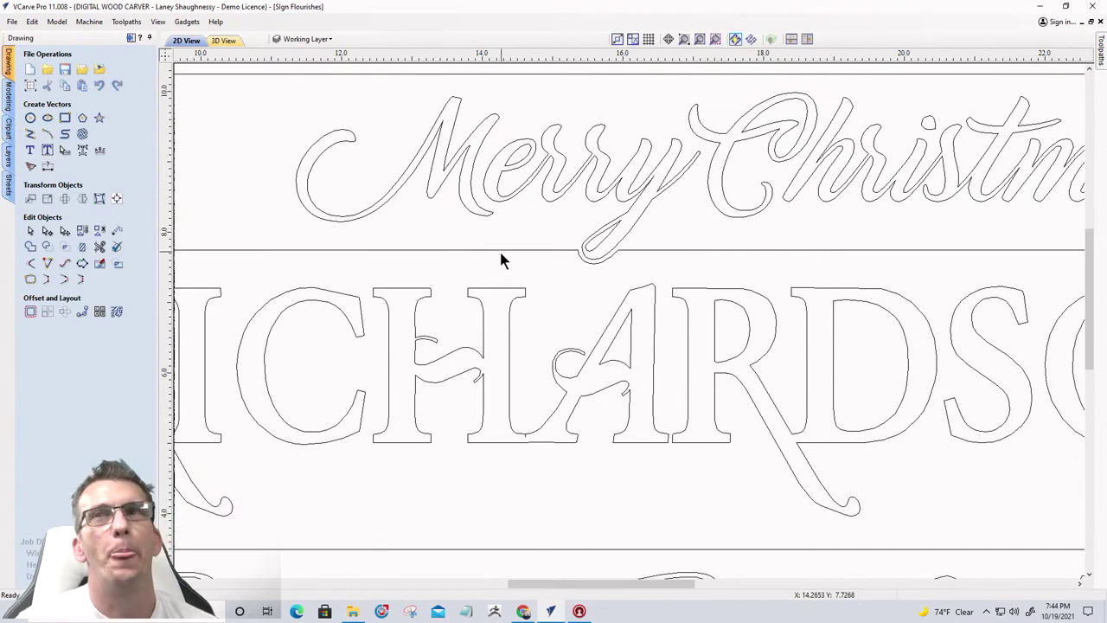
{"action": "scroll", "coordinate": [499, 252], "scroll_direction": "down", "scroll_amount": 4}
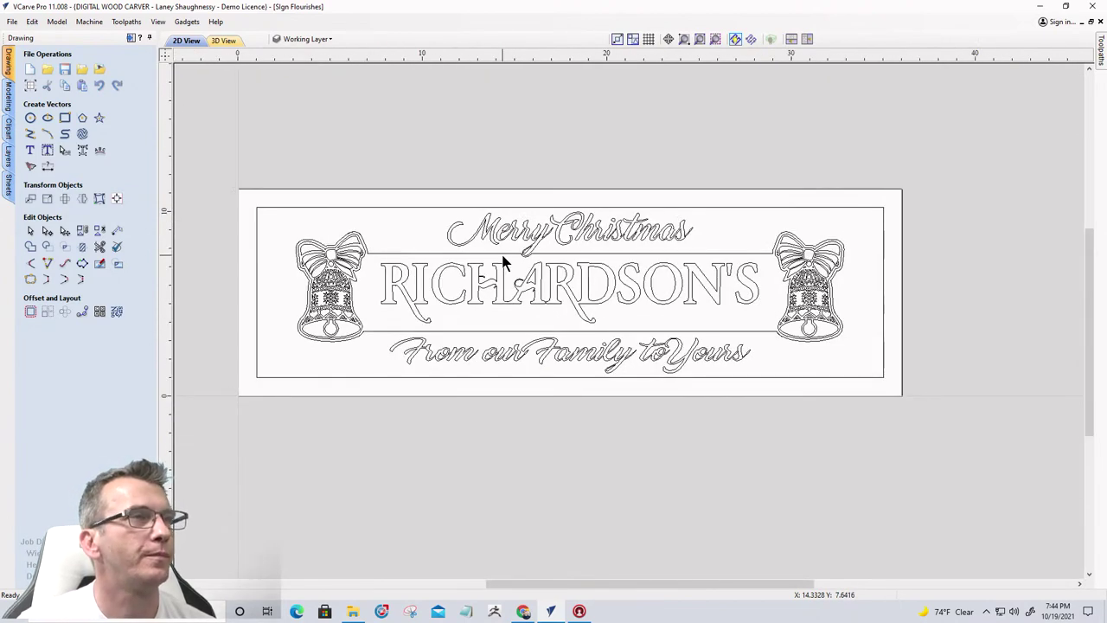
{"action": "left_click", "coordinate": [375, 207]}
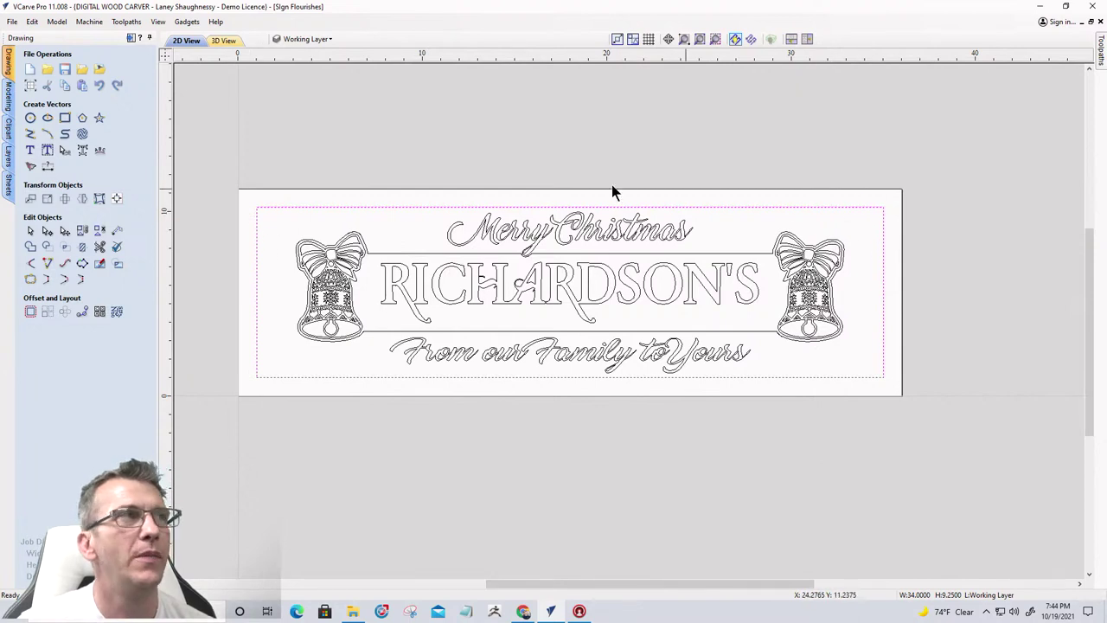
Edit the border rectangle to Radiused Internal corners with a 1.4-inch radius
{"action": "left_click", "coordinate": [64, 117]}
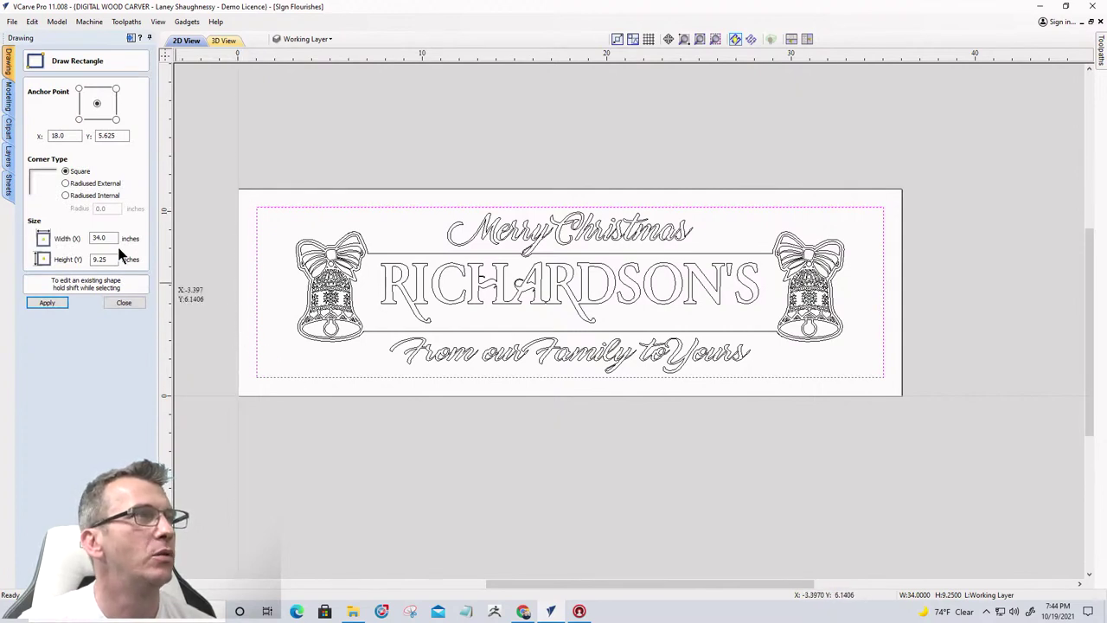
{"action": "left_click", "coordinate": [66, 183]}
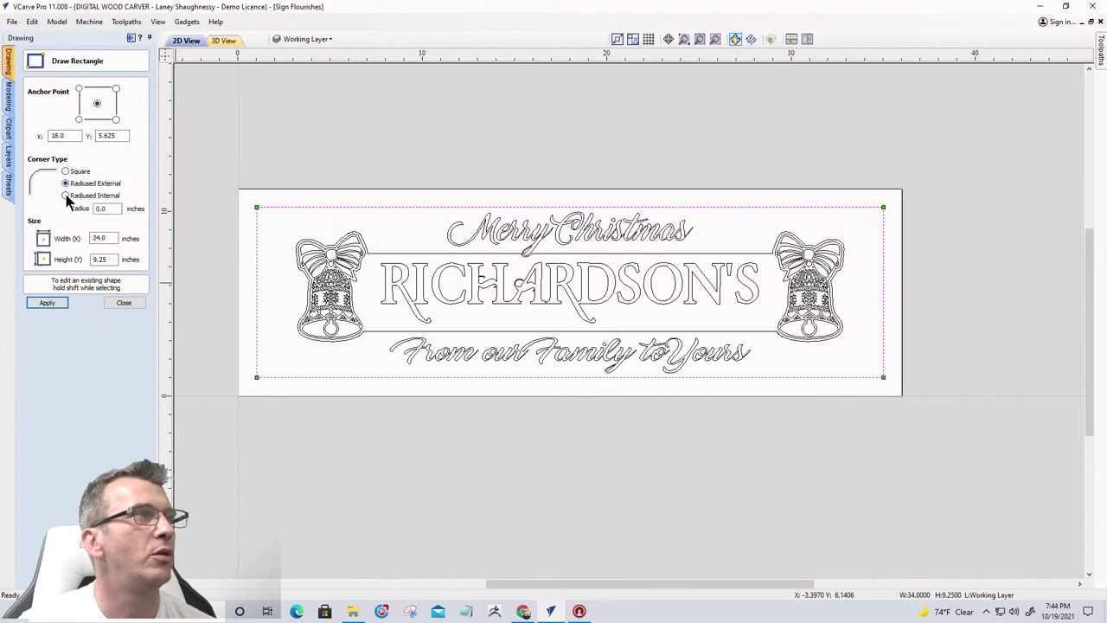
{"action": "left_click", "coordinate": [66, 195]}
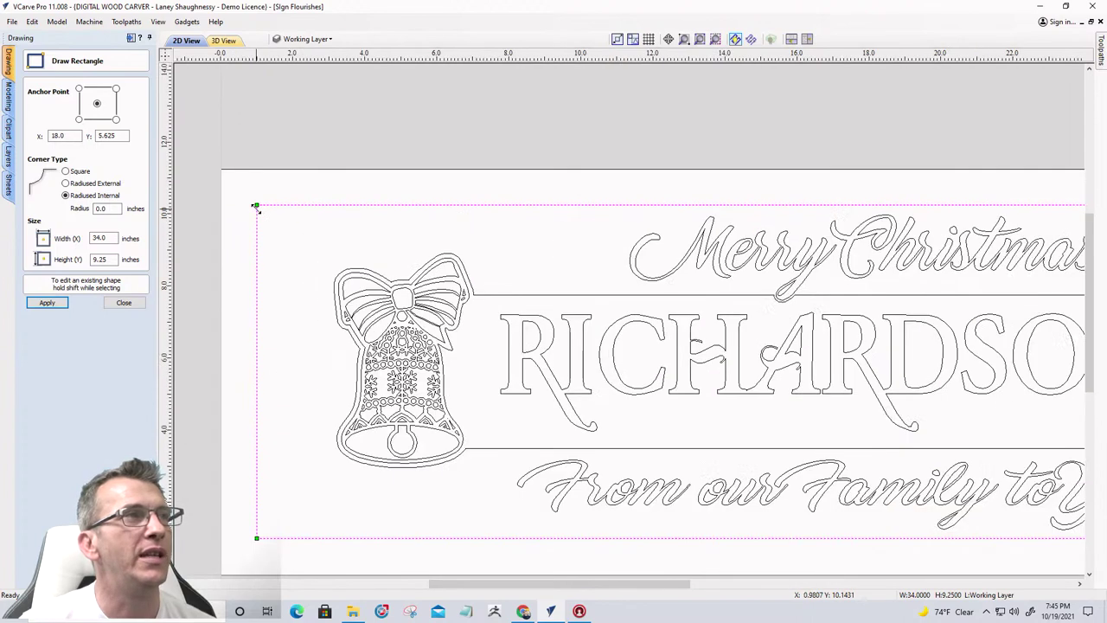
{"action": "scroll", "coordinate": [256, 207], "scroll_direction": "up", "scroll_amount": 3}
{"action": "left_click_drag", "start_coordinate": [257, 207], "coordinate": [239, 187]}
{"action": "left_click", "coordinate": [105, 208]}
{"action": "left_click_drag", "start_coordinate": [105, 208], "coordinate": [86, 208]}
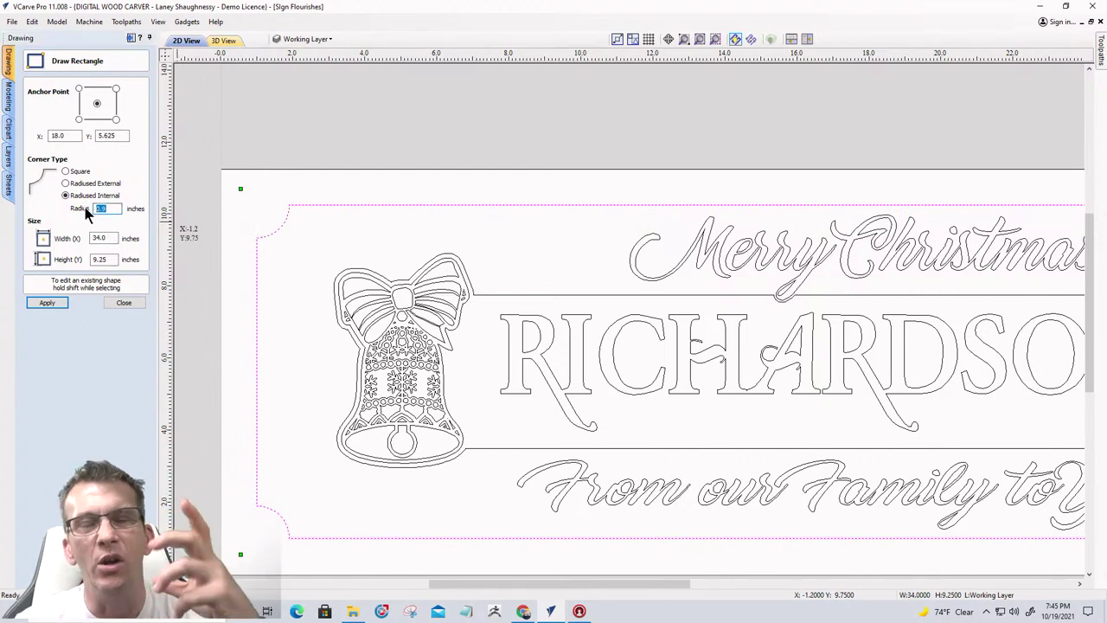
{"action": "type", "text": "0.85"}
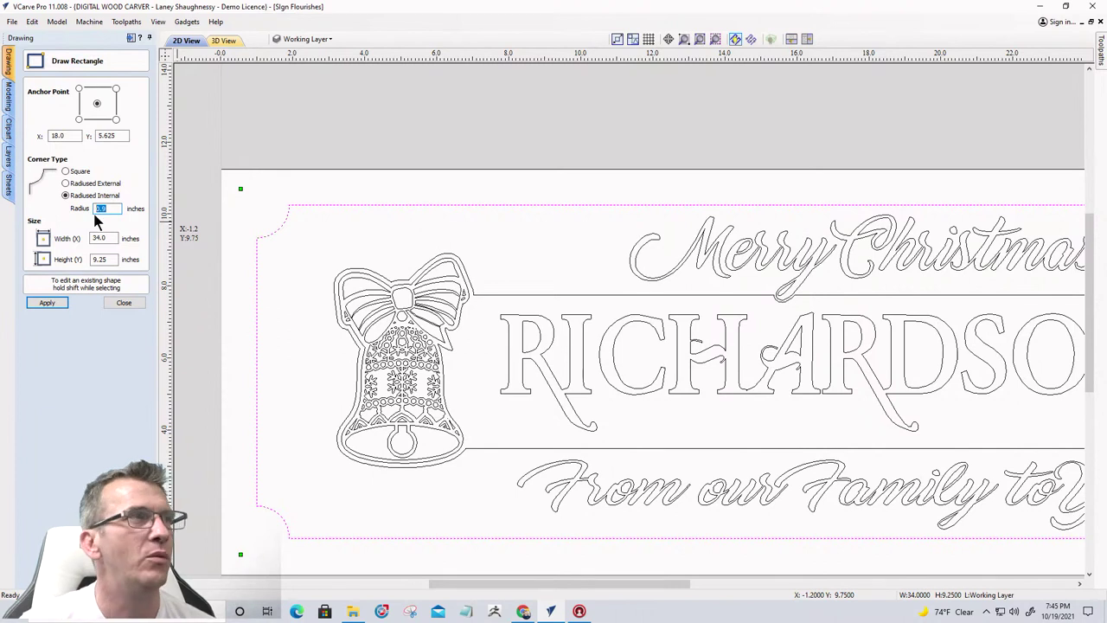
{"action": "key", "text": "BackSpace"}
{"action": "key", "text": "BackSpace"}
{"action": "key", "text": "BackSpace"}
{"action": "key", "text": "BackSpace"}
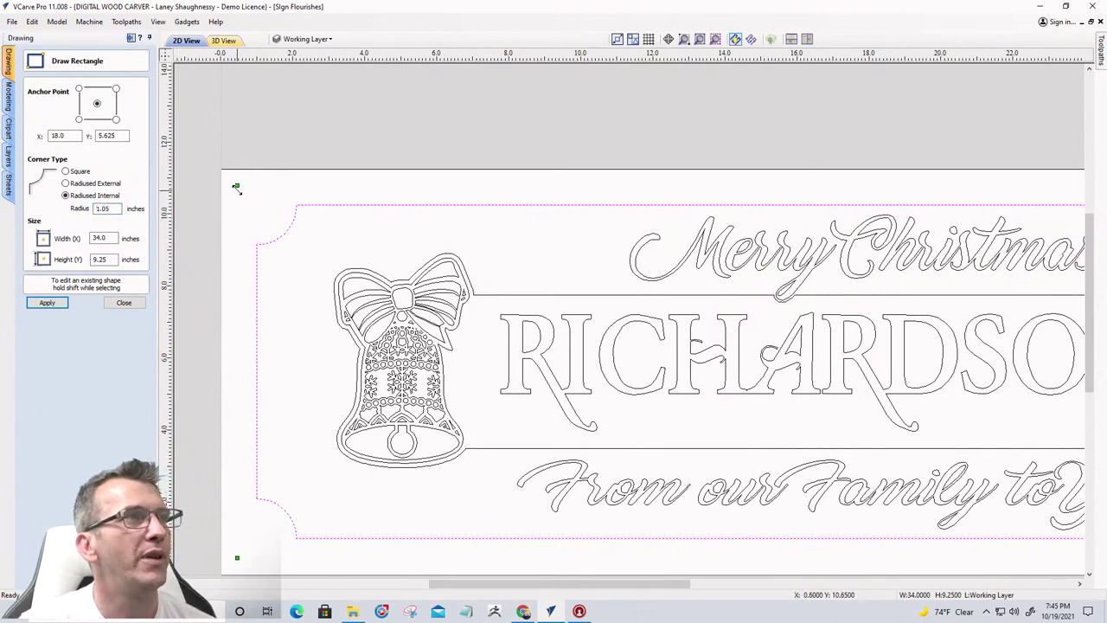
{"action": "type", "text": "1.4"}
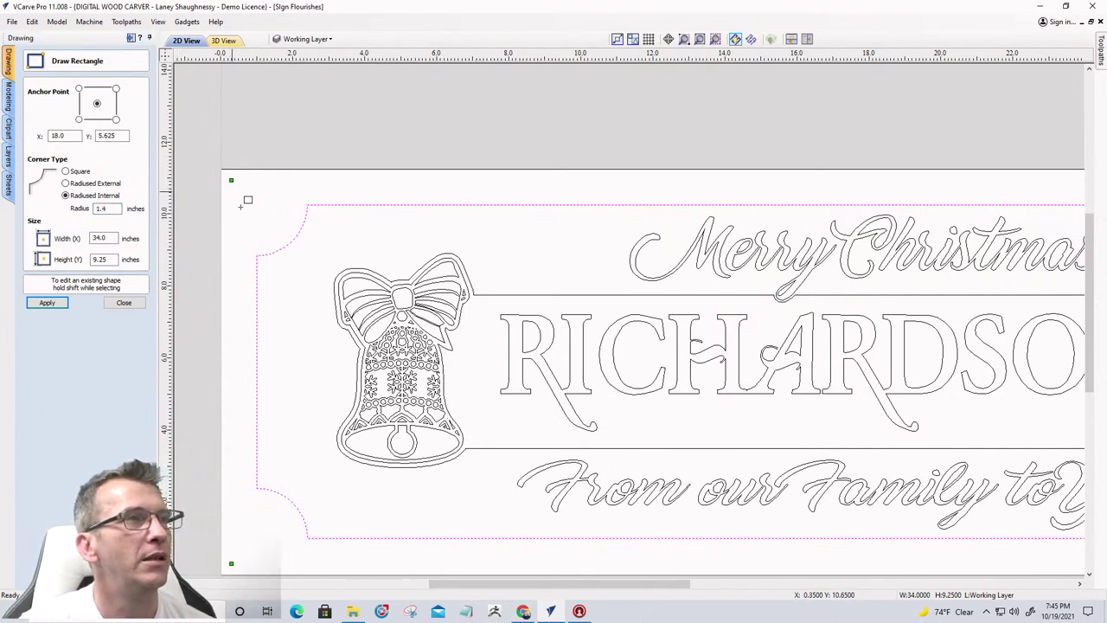
{"action": "scroll", "coordinate": [373, 287], "scroll_direction": "down", "scroll_amount": 3}
{"action": "scroll", "coordinate": [373, 287], "scroll_direction": "up", "scroll_amount": 1}
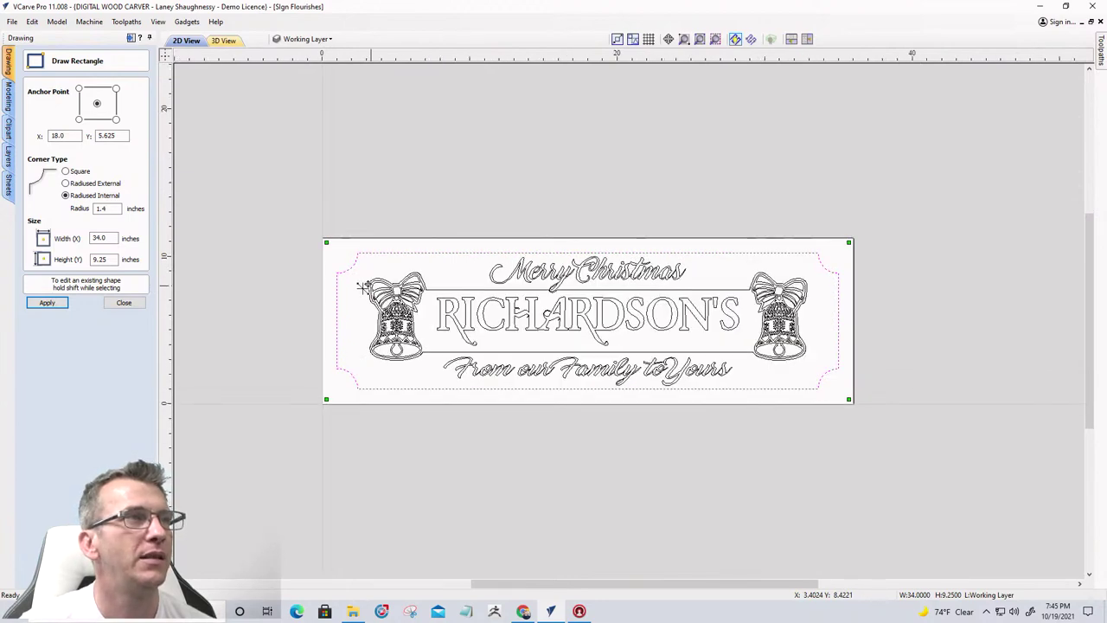
Close the Draw Rectangle form and zoom around to inspect the 1.4-inch notched corners
{"action": "left_click", "coordinate": [124, 302]}
{"action": "scroll", "coordinate": [575, 355], "scroll_direction": "up", "scroll_amount": 1}
{"action": "scroll", "coordinate": [575, 355], "scroll_direction": "up", "scroll_amount": 1}
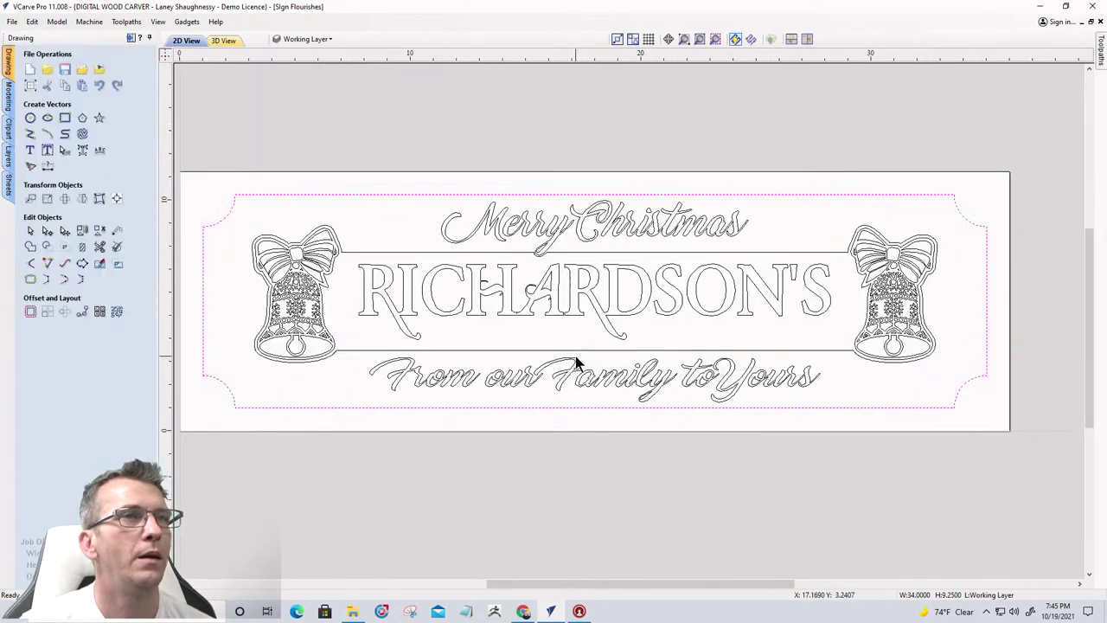
{"action": "scroll", "coordinate": [776, 354], "scroll_direction": "down", "scroll_amount": 1}
{"action": "scroll", "coordinate": [776, 354], "scroll_direction": "up", "scroll_amount": 1}
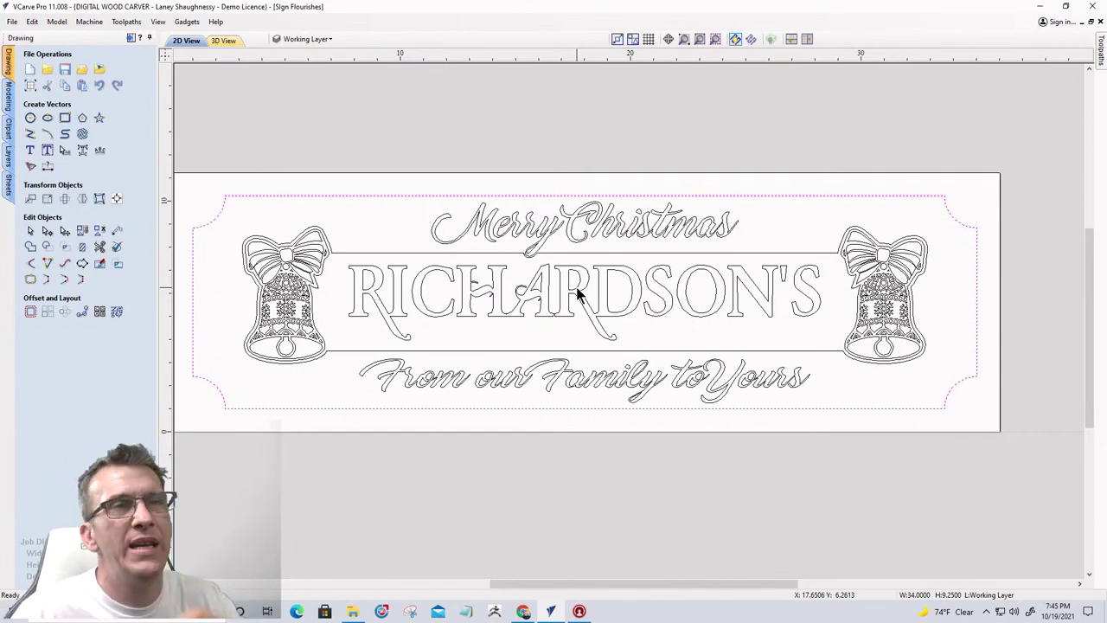
{"action": "scroll", "coordinate": [577, 294], "scroll_direction": "down", "scroll_amount": 2}
{"action": "scroll", "coordinate": [627, 311], "scroll_direction": "up", "scroll_amount": 3}
{"action": "scroll", "coordinate": [692, 265], "scroll_direction": "up", "scroll_amount": 1}
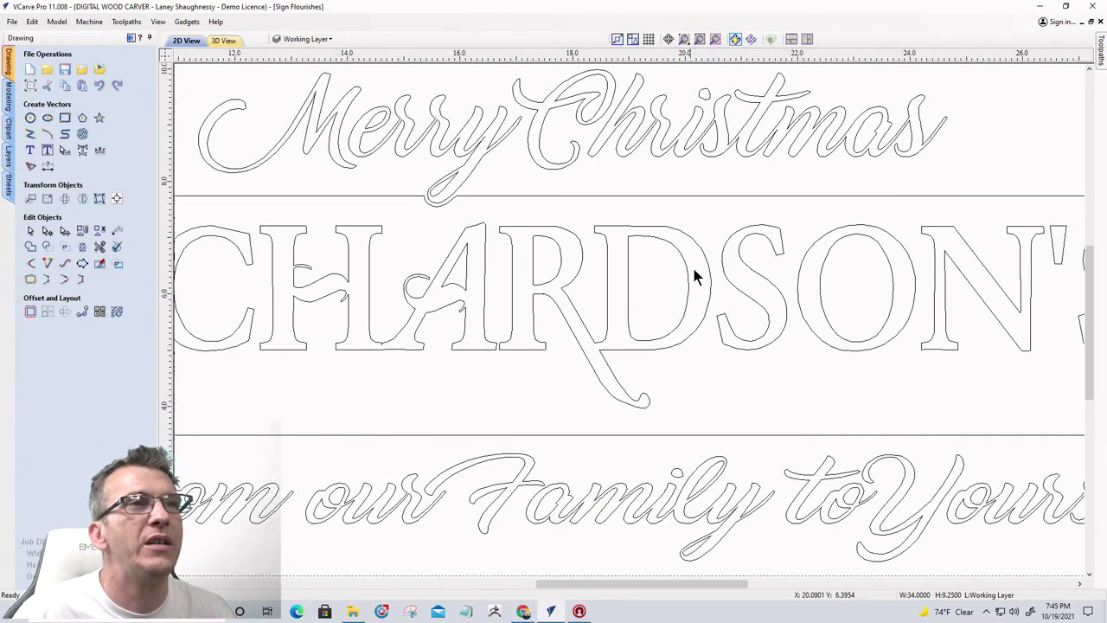
{"action": "scroll", "coordinate": [734, 192], "scroll_direction": "down", "scroll_amount": 3}
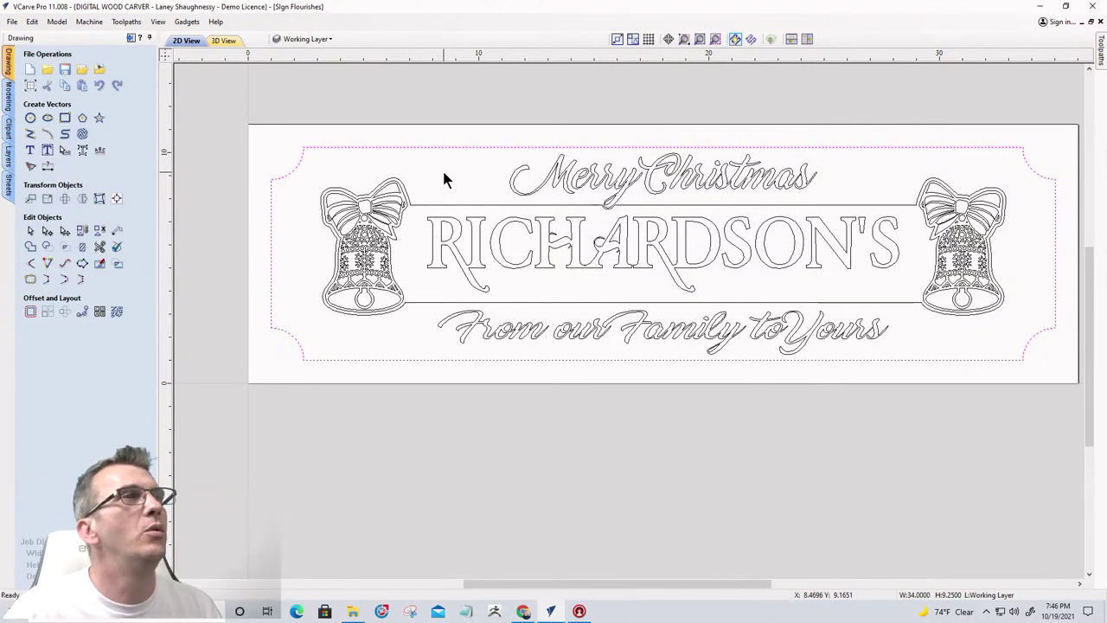
Open the 3D toolpath preview and tilt the board into perspective
{"action": "left_click", "coordinate": [131, 38]}
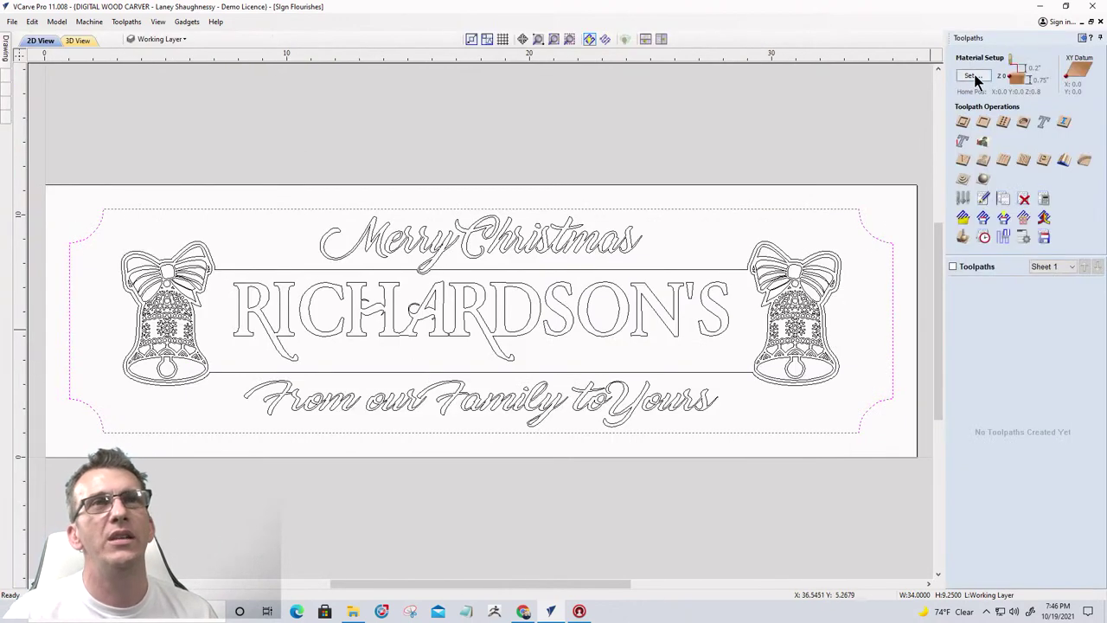
{"action": "left_click", "coordinate": [962, 238]}
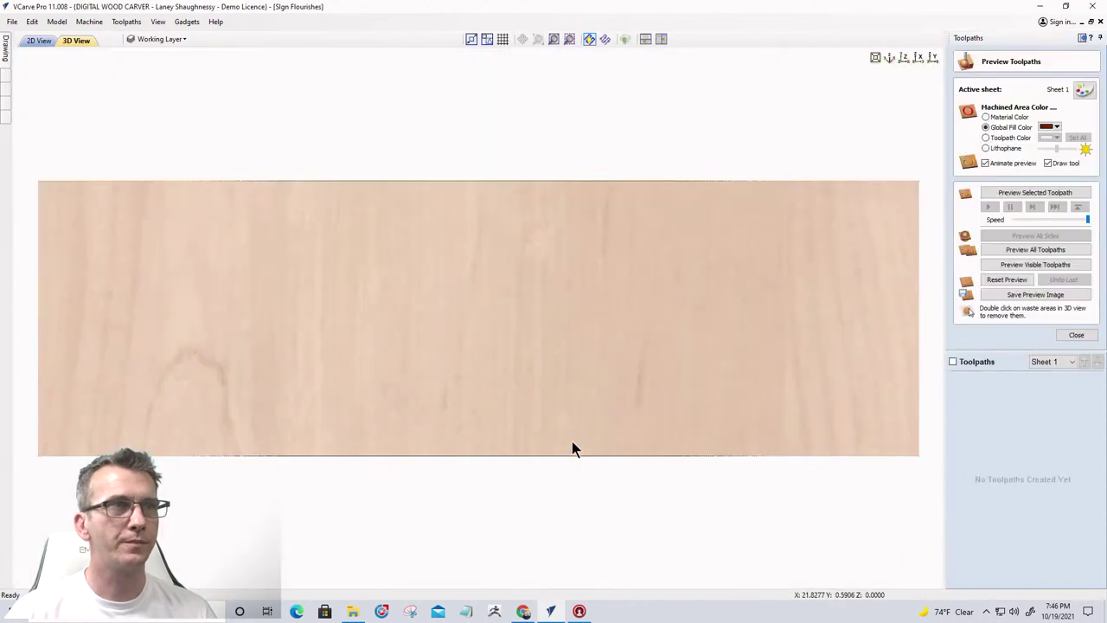
{"action": "left_click_drag", "start_coordinate": [539, 401], "coordinate": [546, 336]}
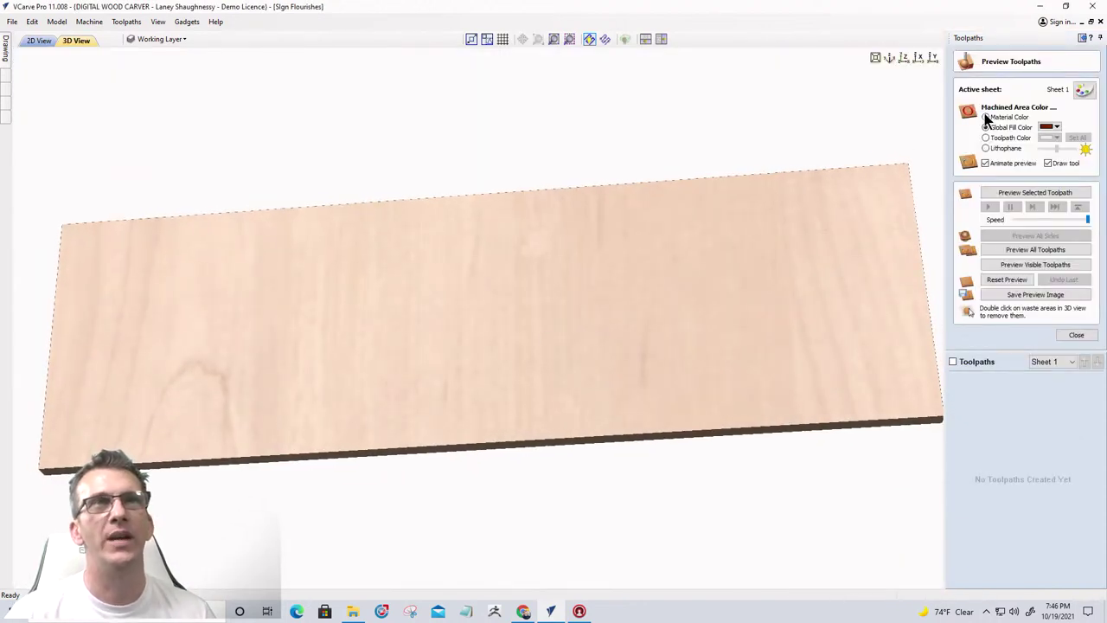
Set the material appearance to a solid dark green colour instead of Canadian Maple
{"action": "left_click", "coordinate": [1083, 90]}
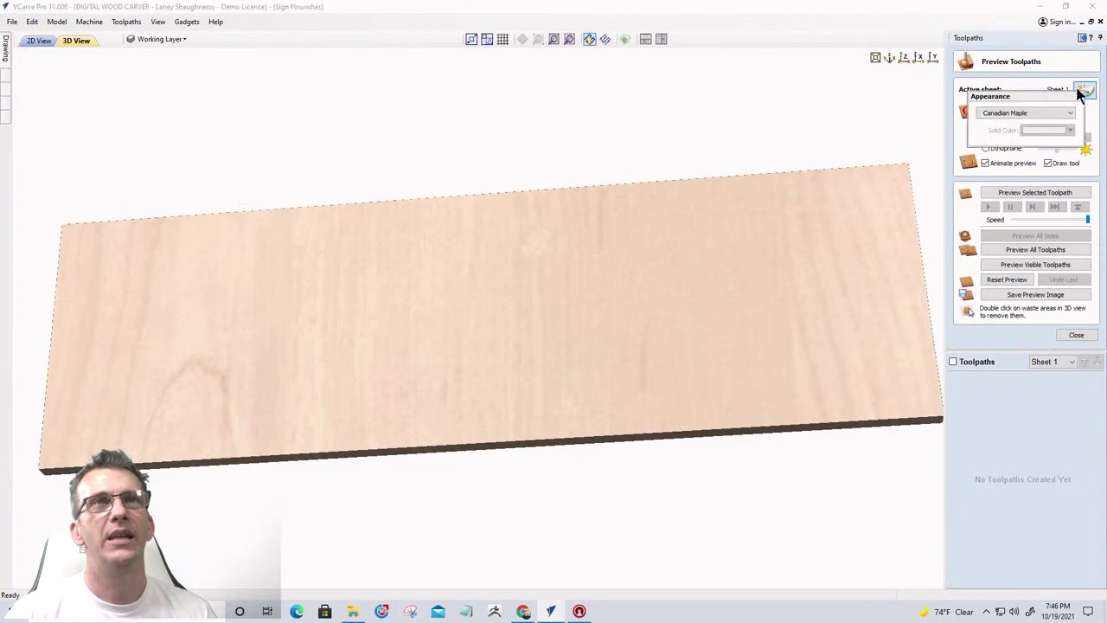
{"action": "left_click", "coordinate": [1019, 114]}
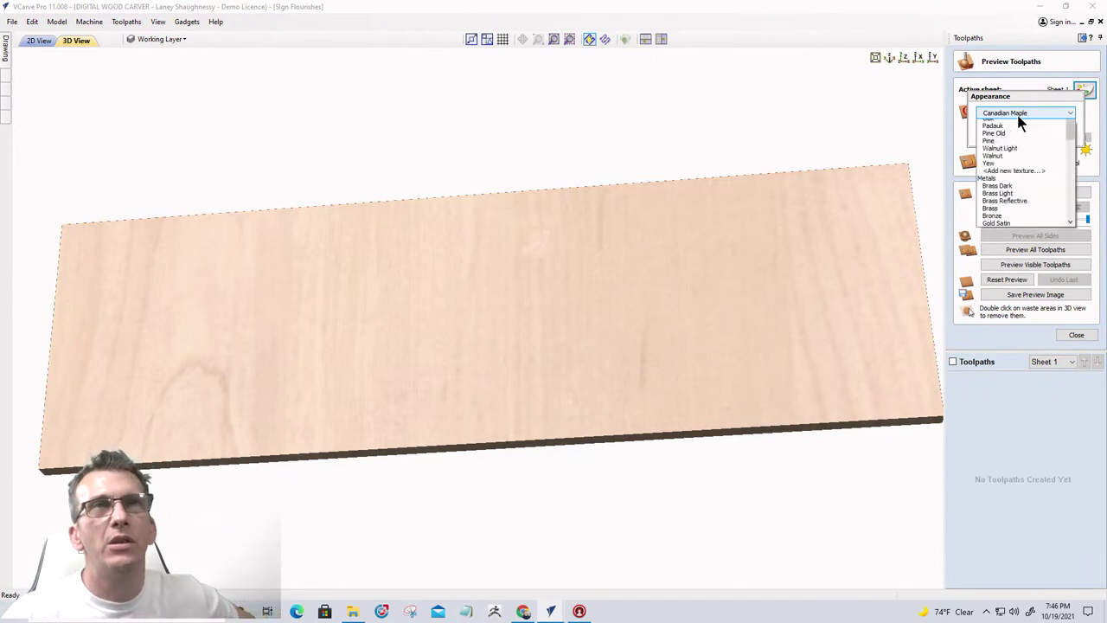
{"action": "scroll", "coordinate": [1021, 147], "scroll_direction": "up", "scroll_amount": 3}
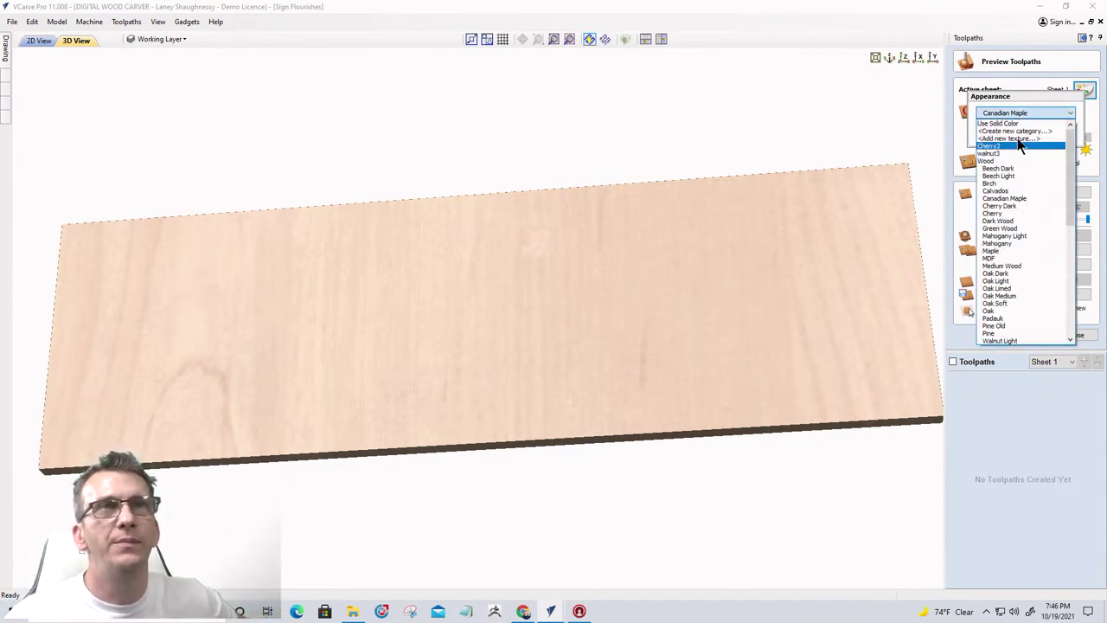
{"action": "left_click", "coordinate": [1014, 125]}
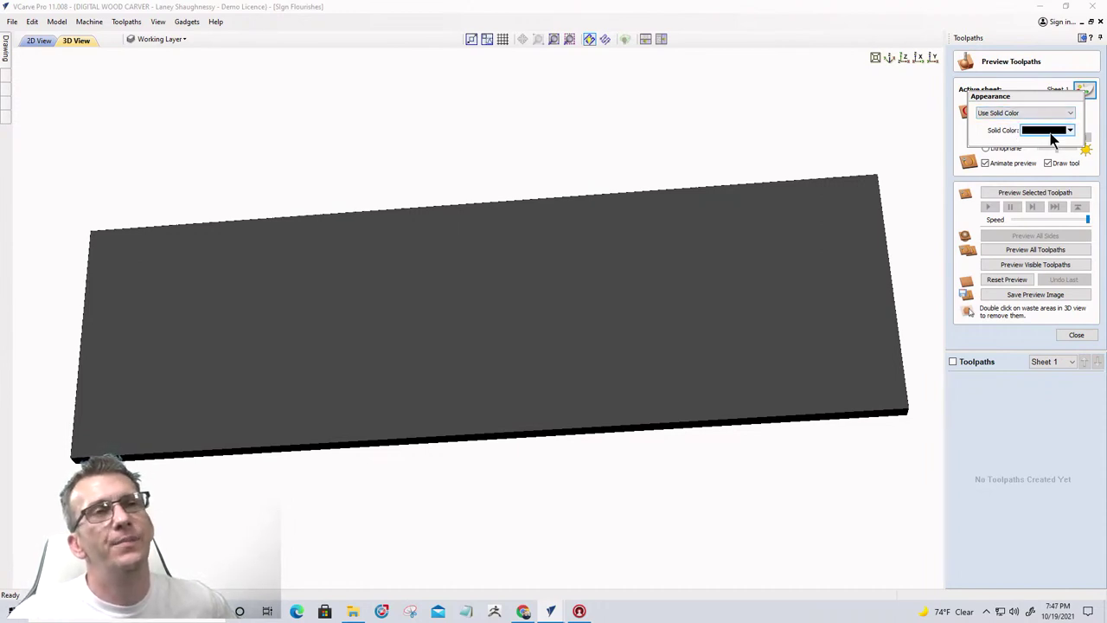
{"action": "left_click", "coordinate": [1051, 130]}
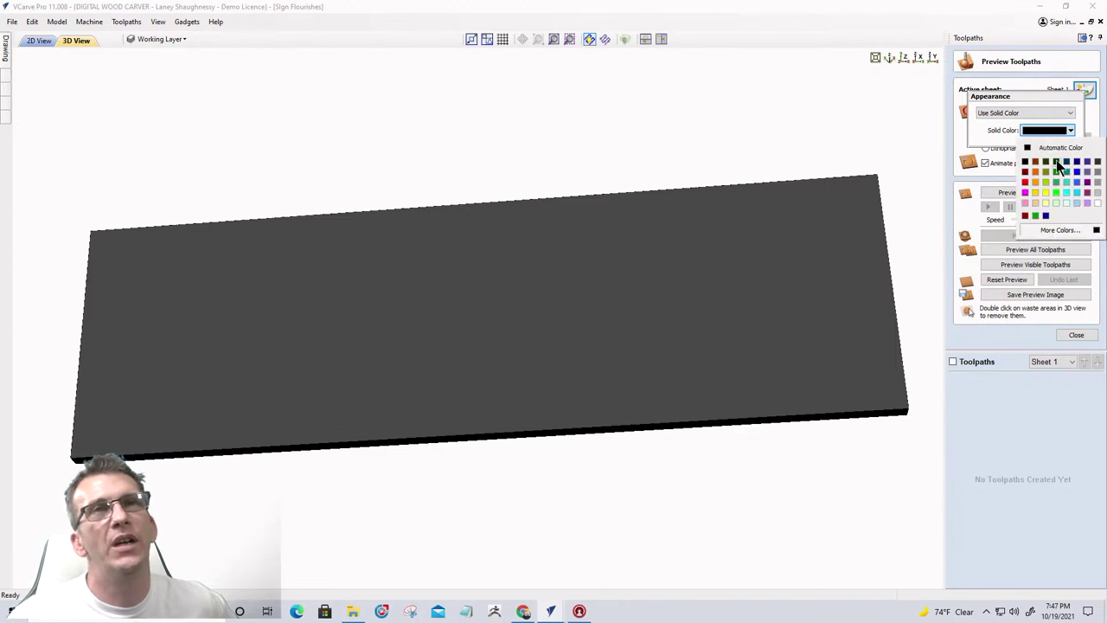
{"action": "left_click", "coordinate": [1056, 162]}
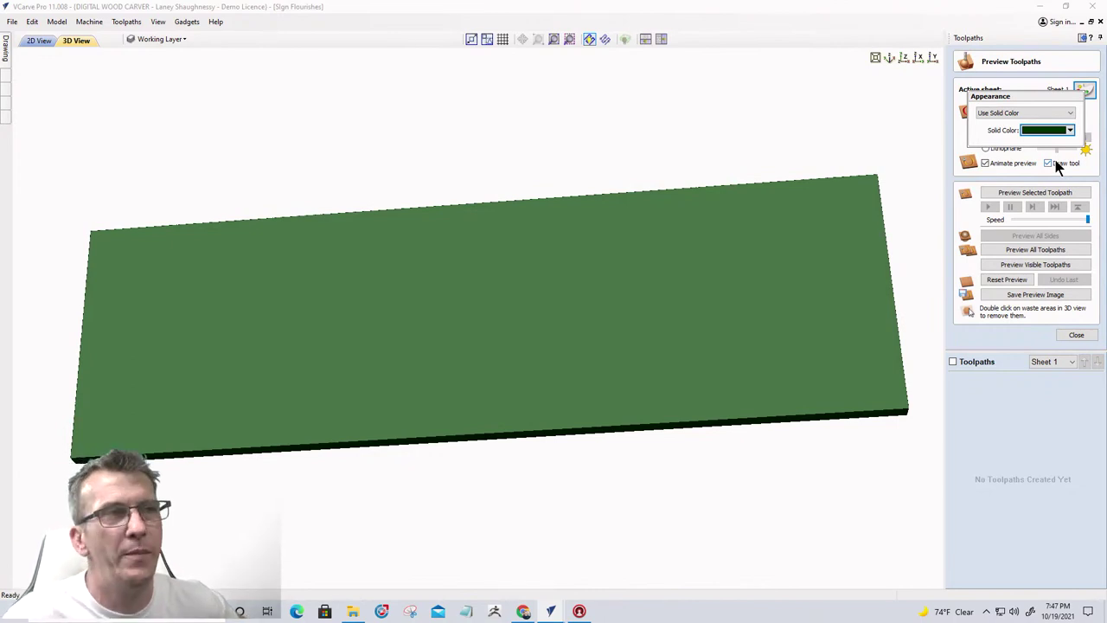
Close the toolpath preview and return to the 2D View
{"action": "left_click", "coordinate": [1074, 336]}
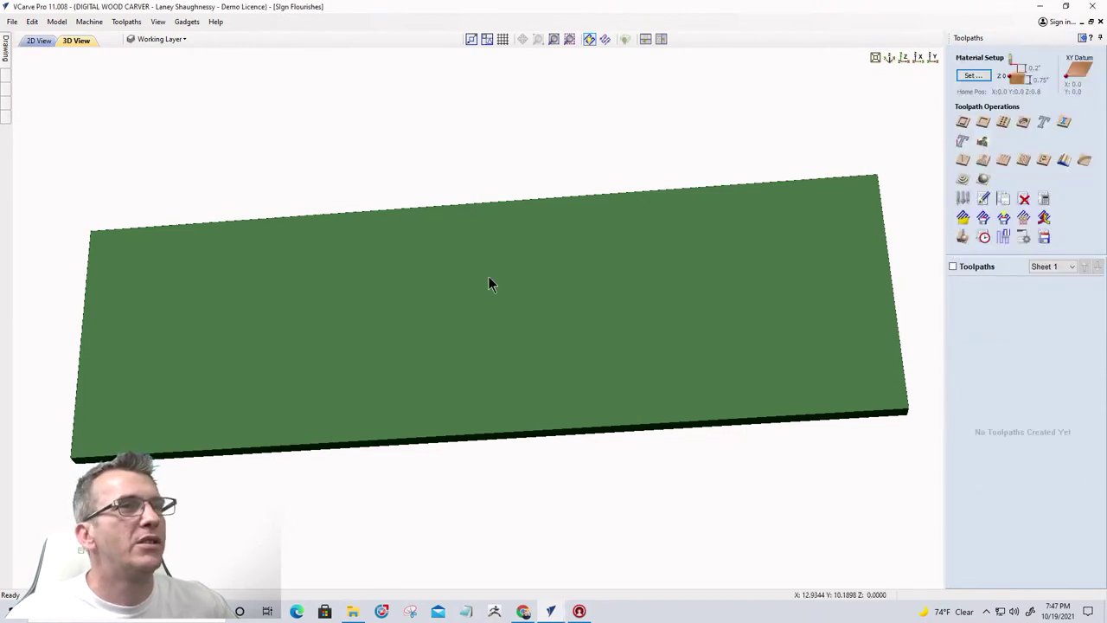
{"action": "left_click_drag", "start_coordinate": [551, 368], "coordinate": [553, 378]}
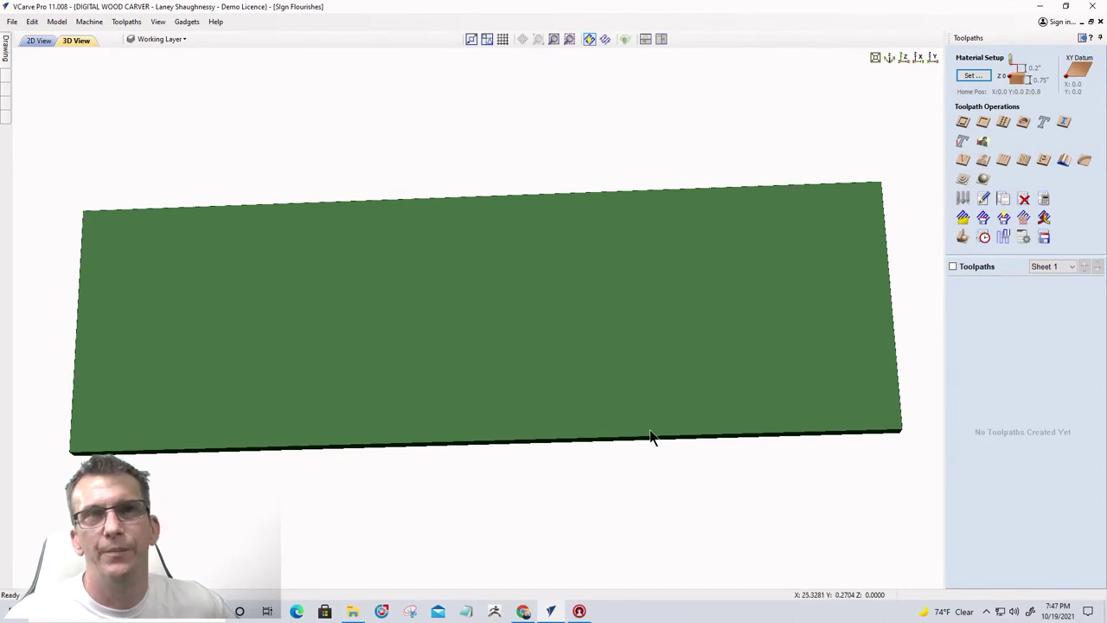
{"action": "left_click", "coordinate": [37, 45]}
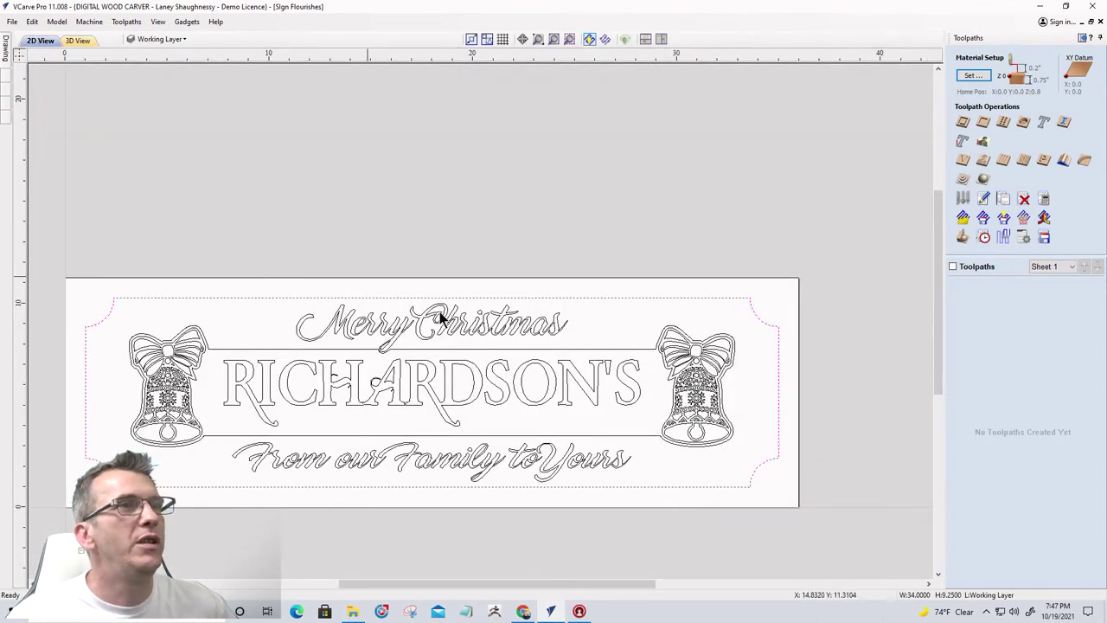
Start a 2D profile toolpath on the notched border with a 0.15-inch cut depth
{"action": "scroll", "coordinate": [808, 181], "scroll_direction": "down", "scroll_amount": 3}
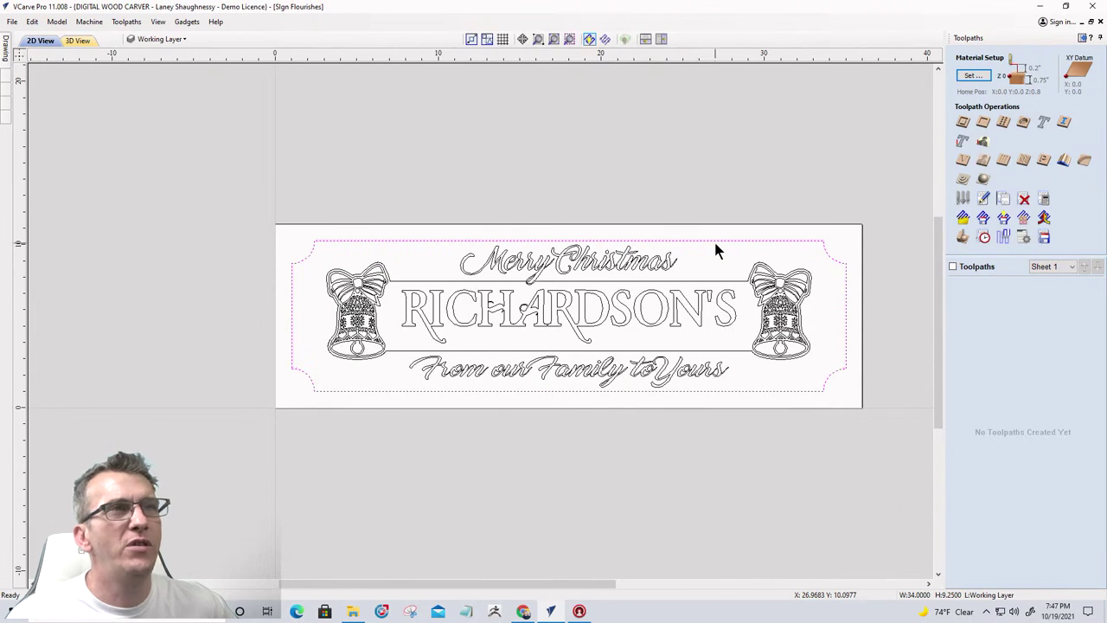
{"action": "left_click", "coordinate": [713, 239]}
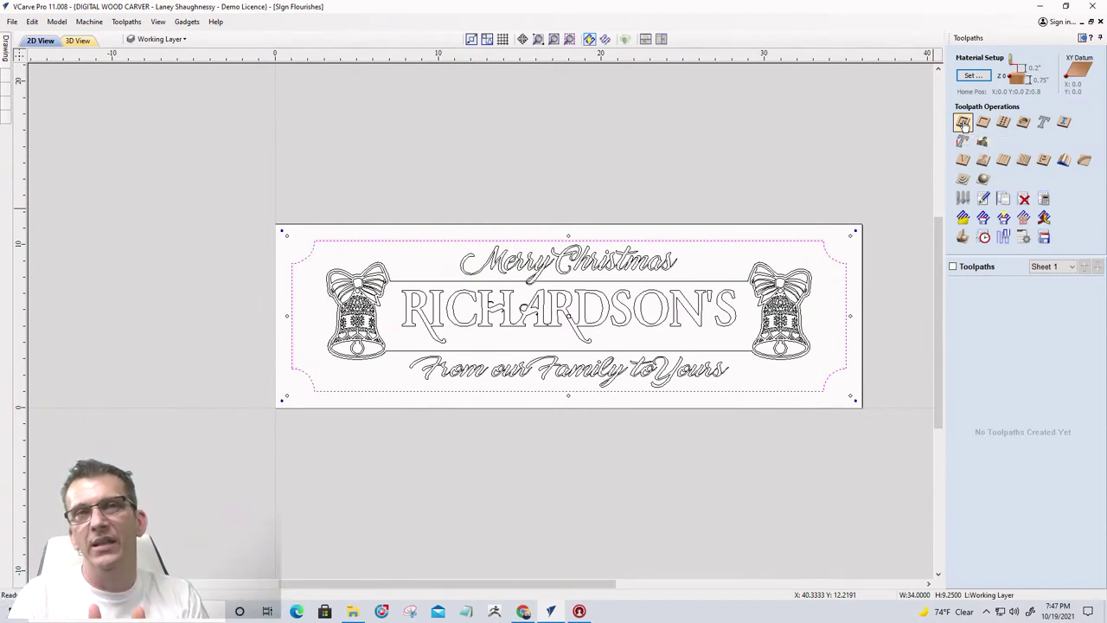
{"action": "left_click", "coordinate": [963, 123]}
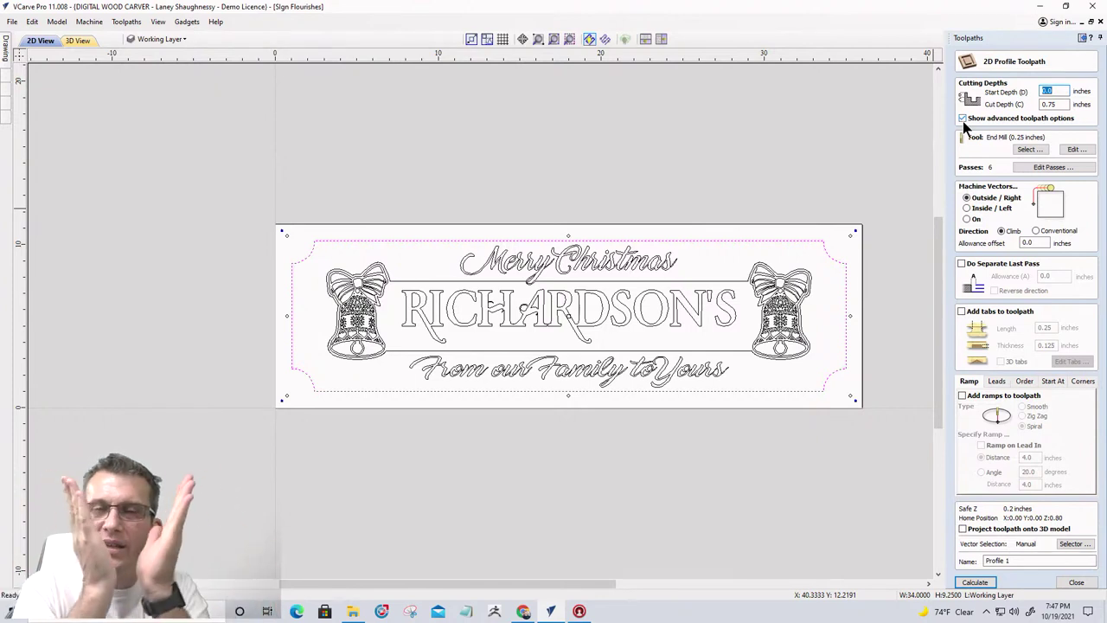
{"action": "left_click", "coordinate": [1046, 104]}
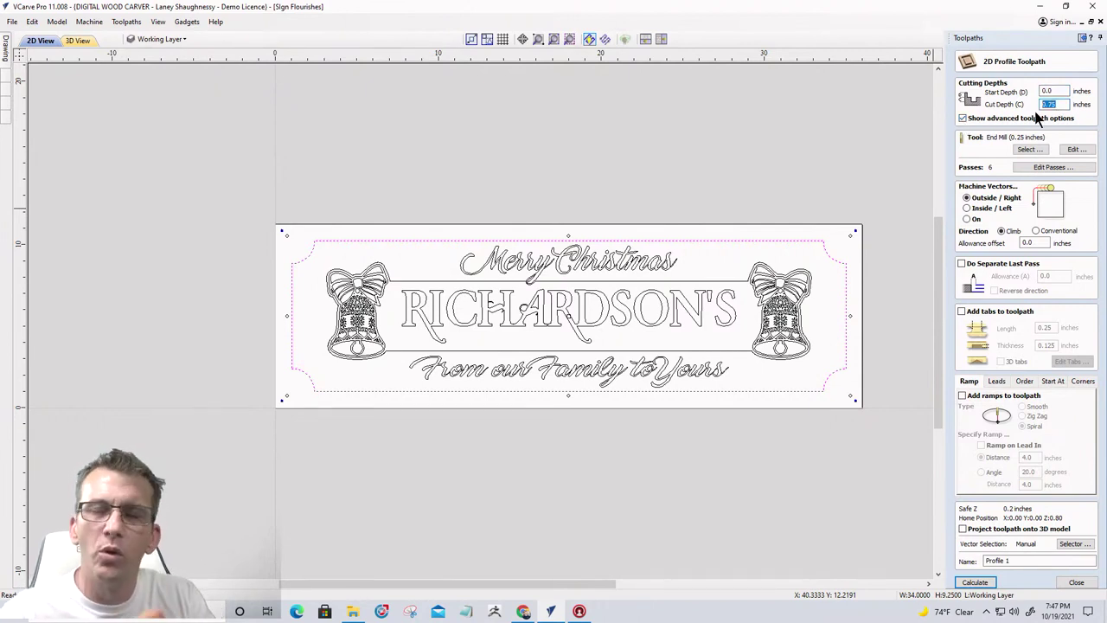
{"action": "type", "text": "."}
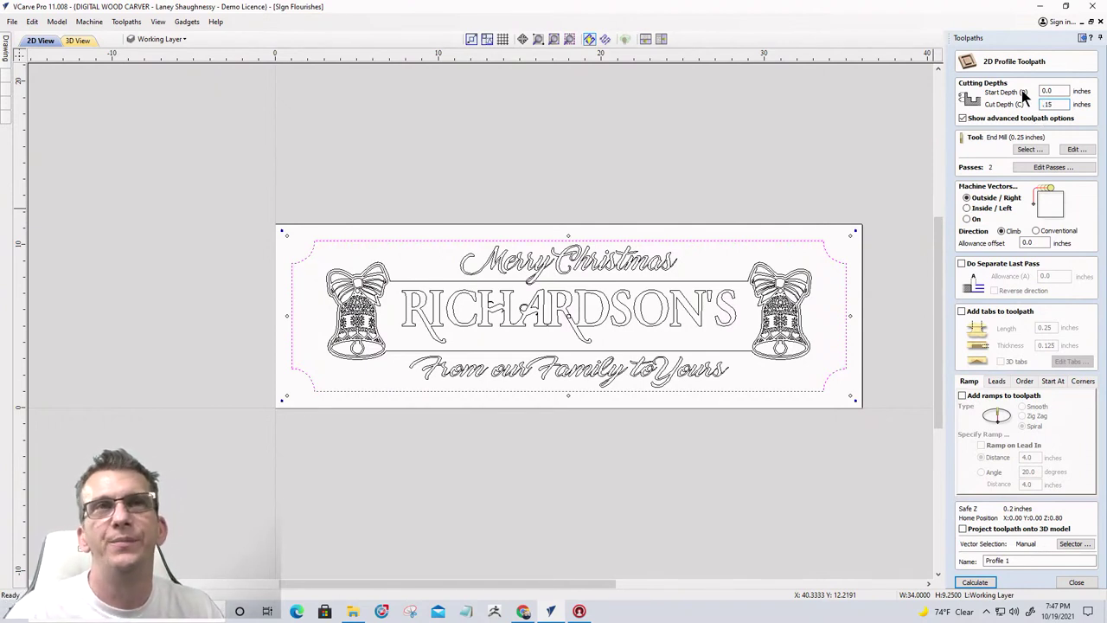
{"action": "left_click", "coordinate": [1037, 152]}
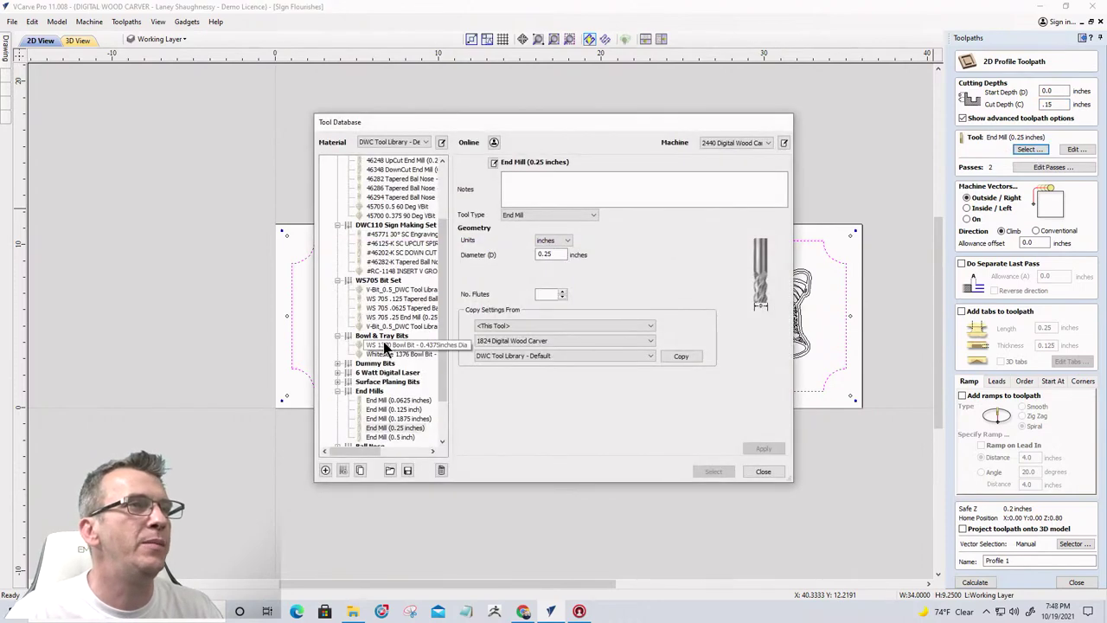
Choose the Whiteside 1541 60 Deg VBit from the V-Bits group with its default settings
{"action": "scroll", "coordinate": [386, 307], "scroll_direction": "down", "scroll_amount": 2}
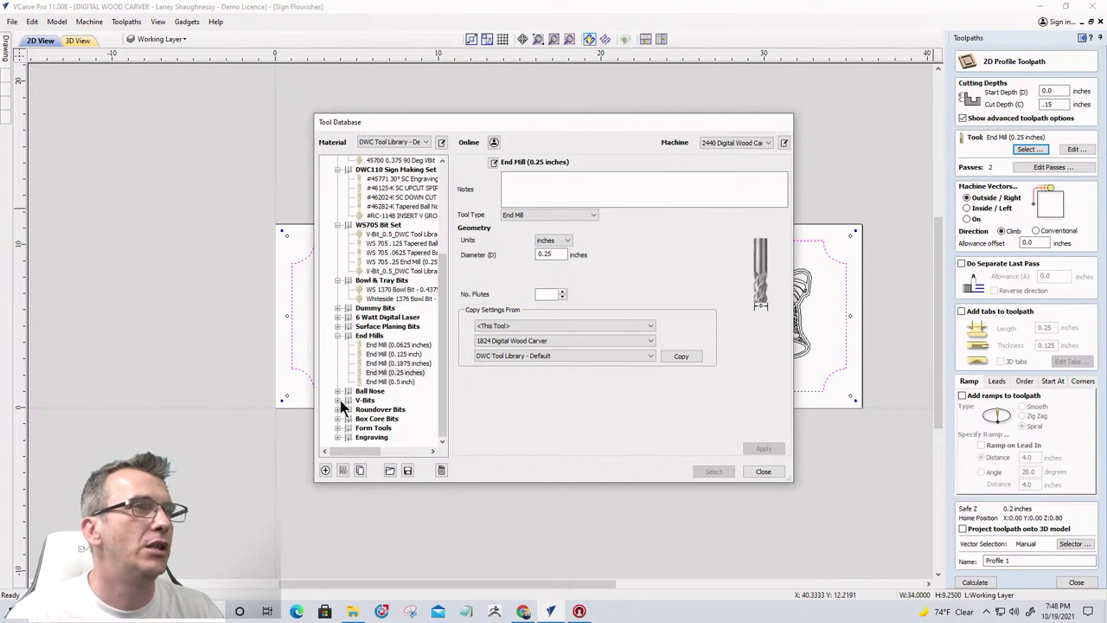
{"action": "left_click", "coordinate": [338, 399]}
{"action": "scroll", "coordinate": [381, 399], "scroll_direction": "down", "scroll_amount": 1}
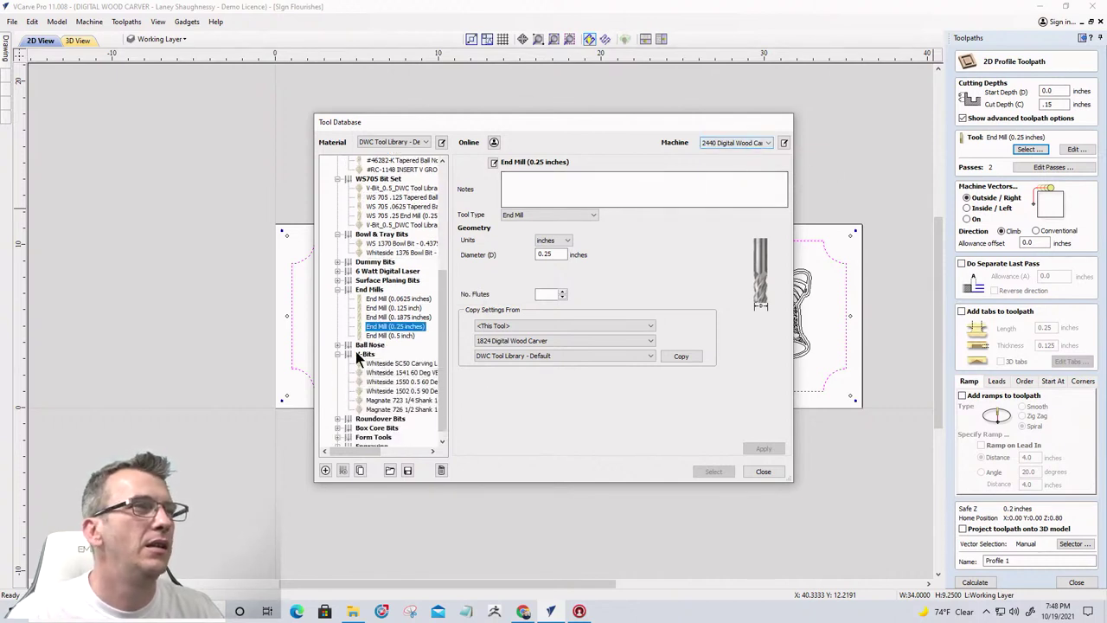
{"action": "left_click", "coordinate": [383, 375]}
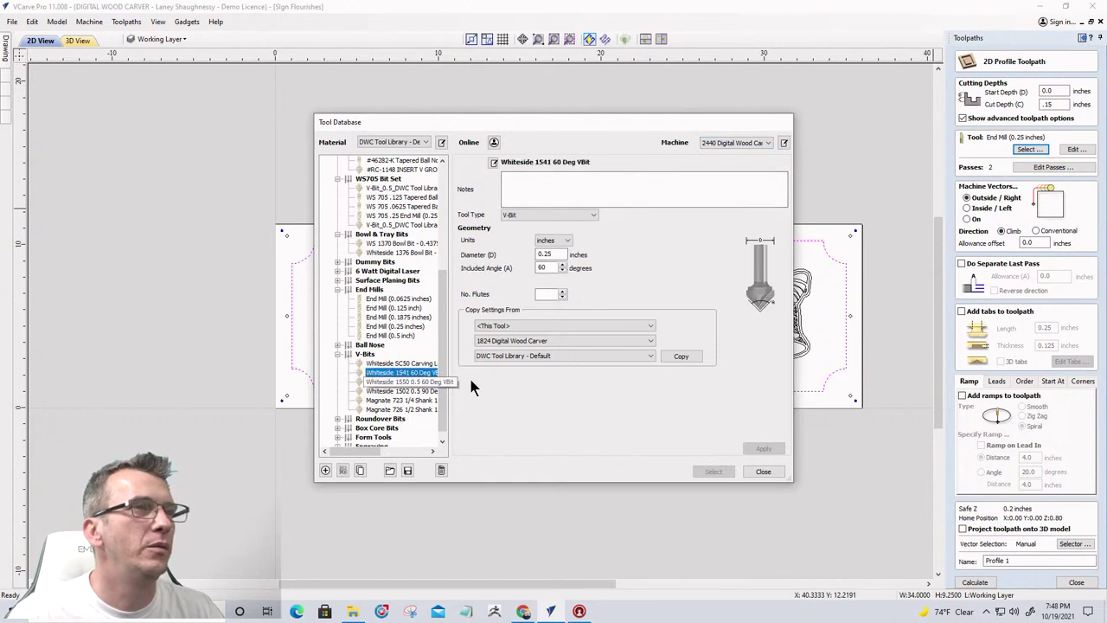
{"action": "left_click", "coordinate": [683, 357]}
{"action": "left_click", "coordinate": [761, 449]}
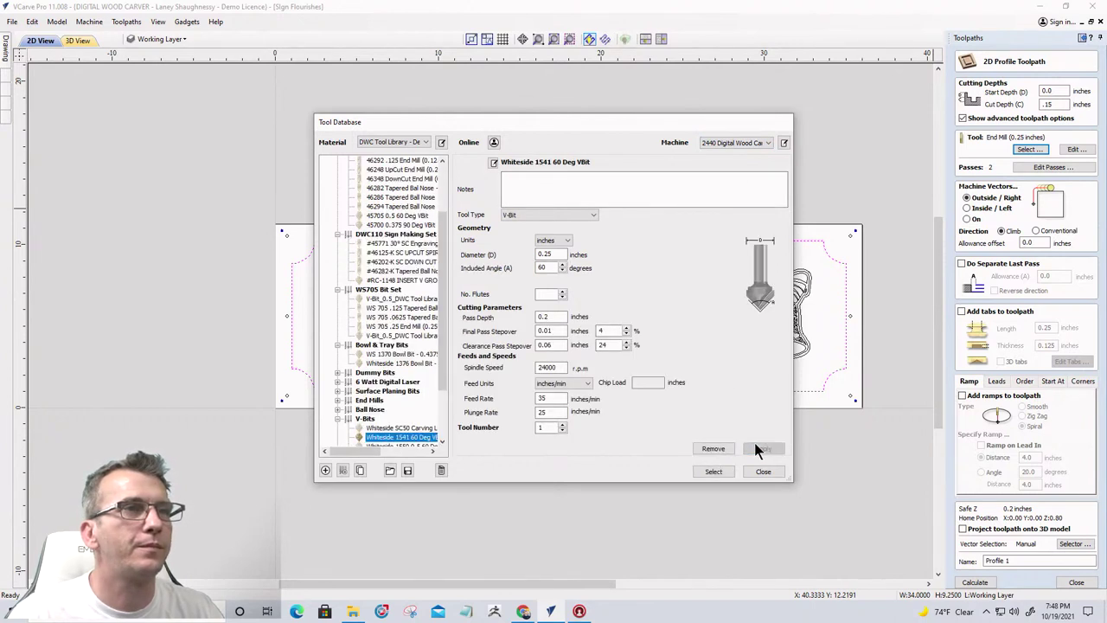
{"action": "left_click", "coordinate": [723, 472]}
Cut on the vector, name the toolpath 'Border', and calculate it
{"action": "left_click", "coordinate": [965, 219]}
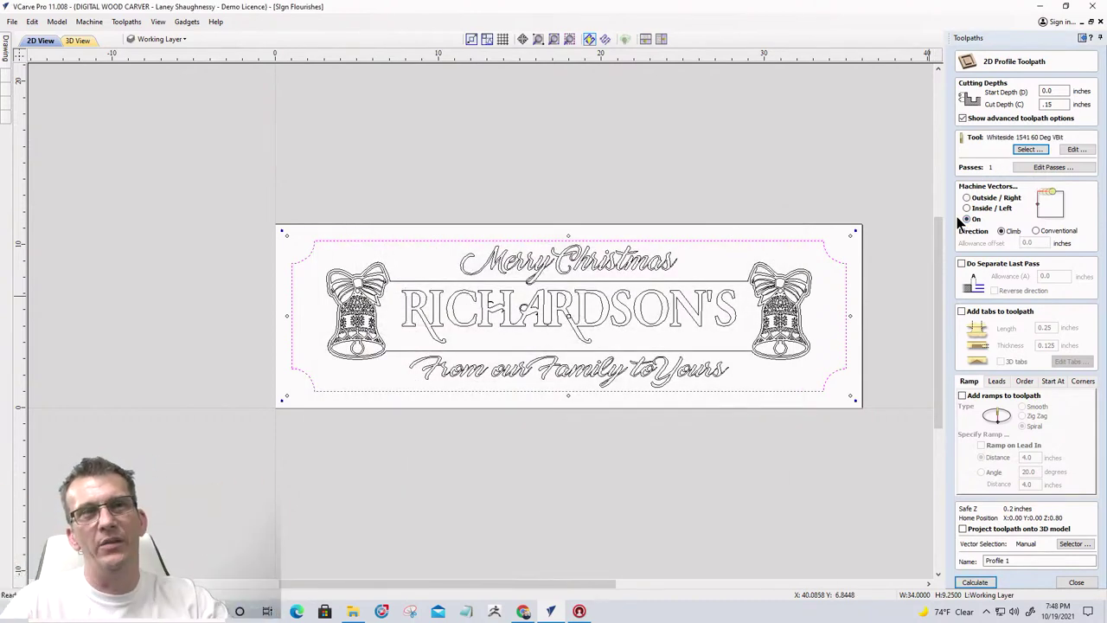
{"action": "left_click_drag", "start_coordinate": [1020, 561], "coordinate": [994, 560]}
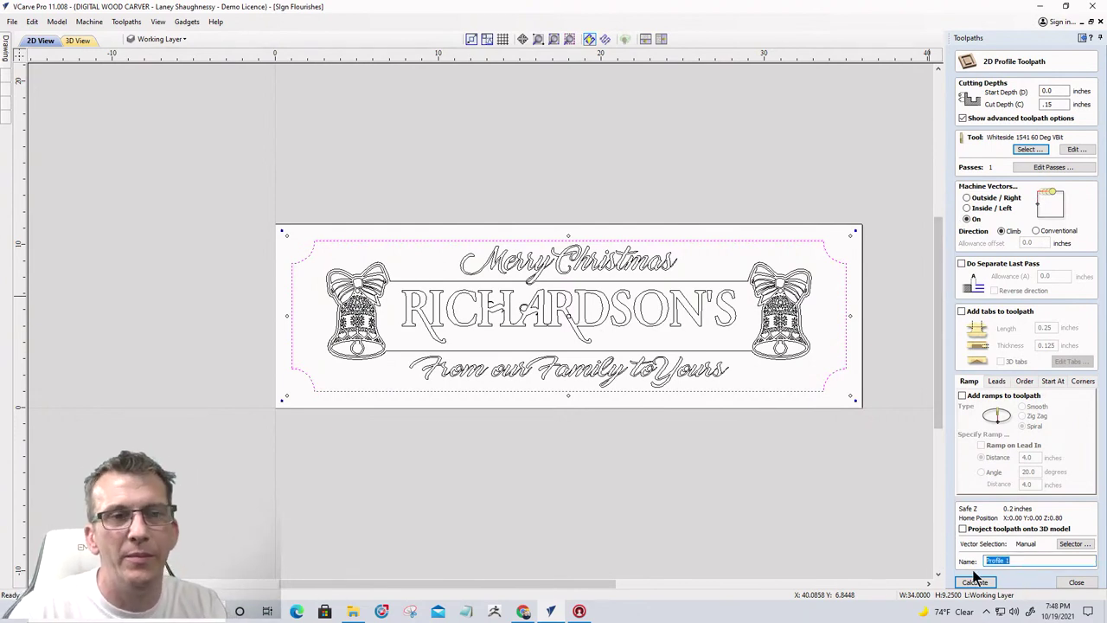
{"action": "type", "text": "Border"}
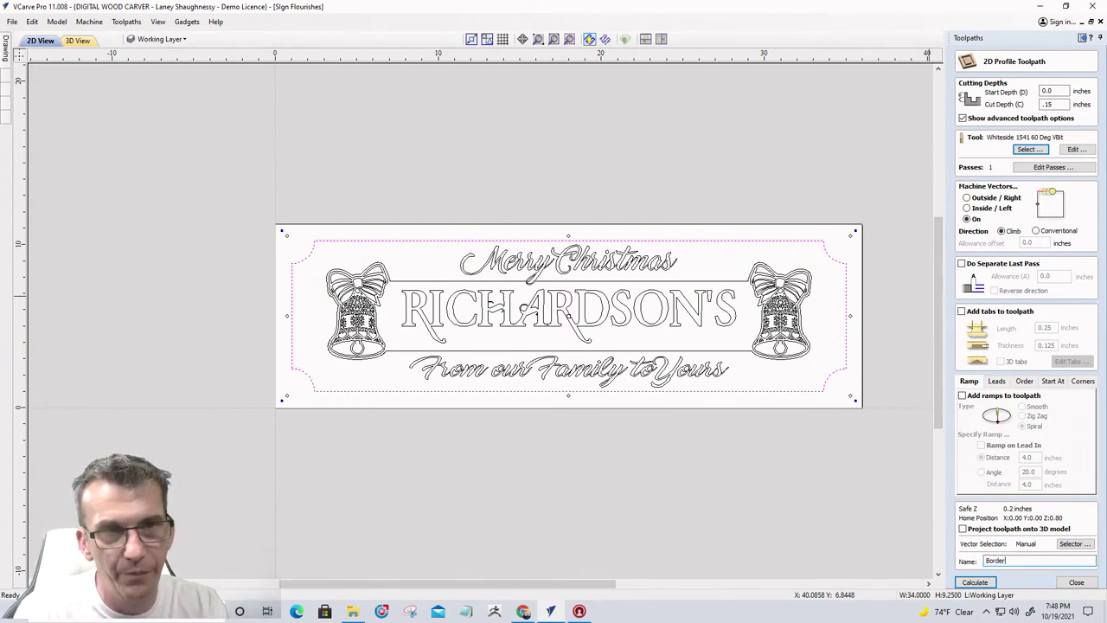
{"action": "left_click", "coordinate": [975, 582]}
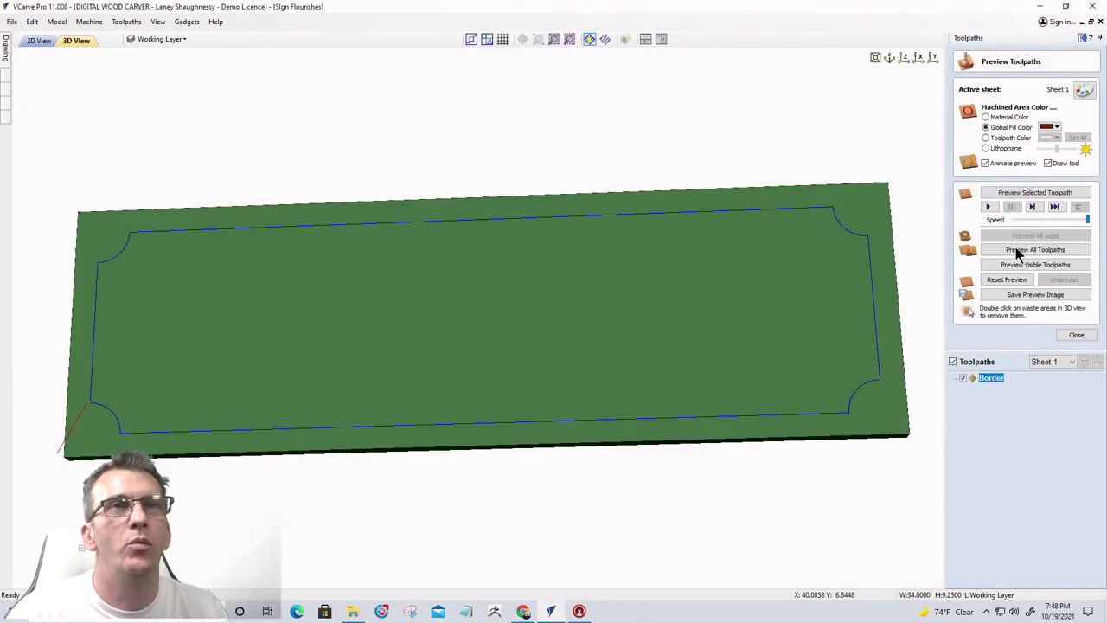
Preview the Border groove in 3D with a light tan fill colour, then return to the 2D view
{"action": "left_click", "coordinate": [1016, 266]}
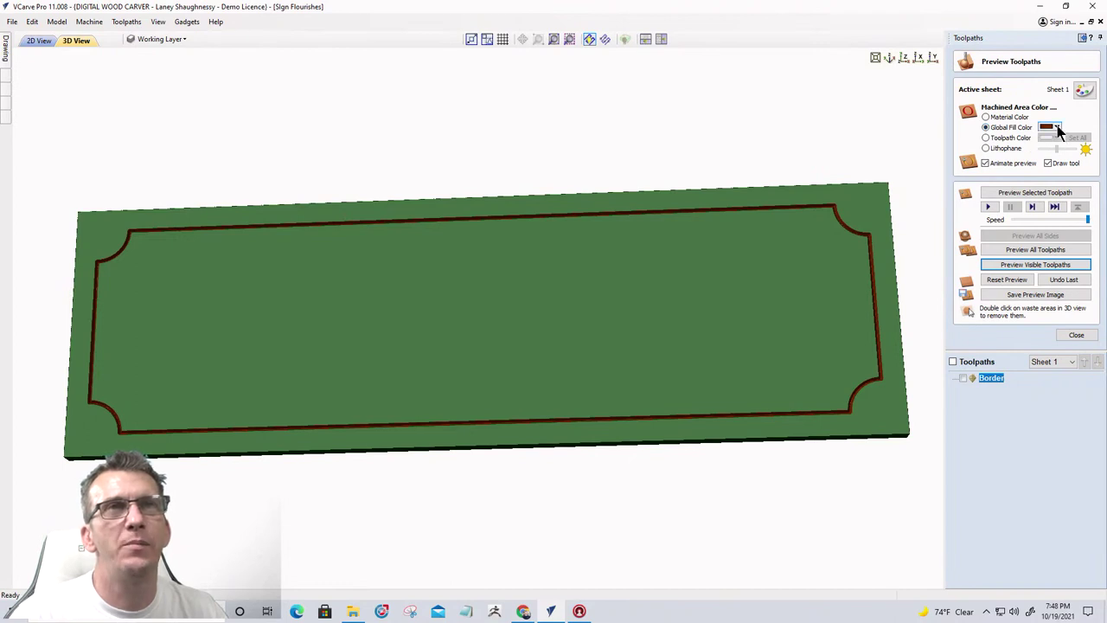
{"action": "left_click", "coordinate": [1056, 127]}
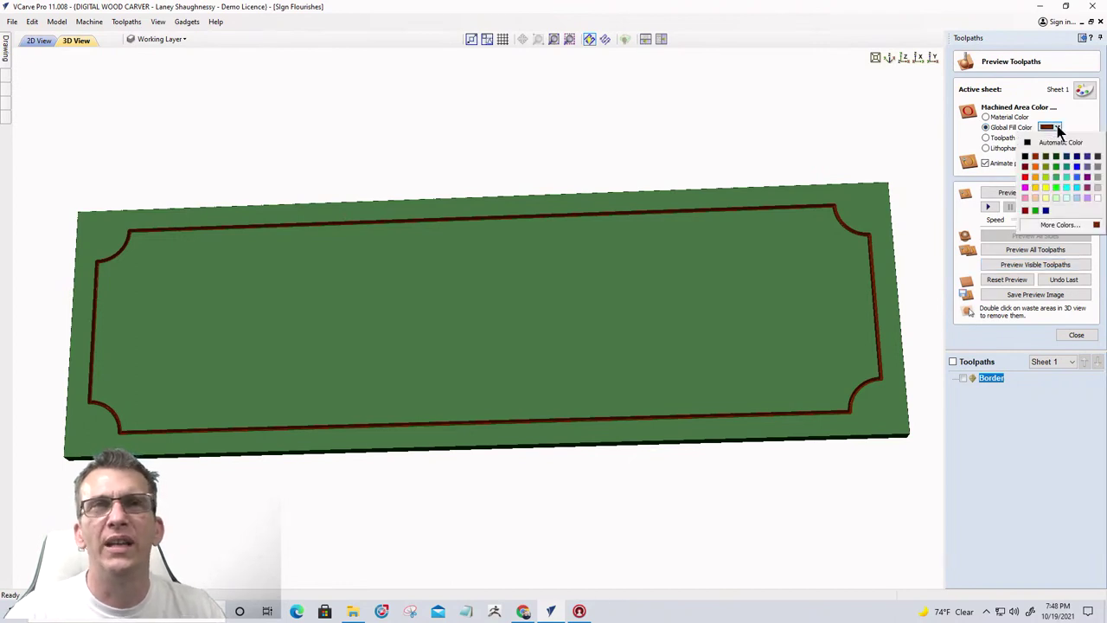
{"action": "left_click", "coordinate": [1035, 197]}
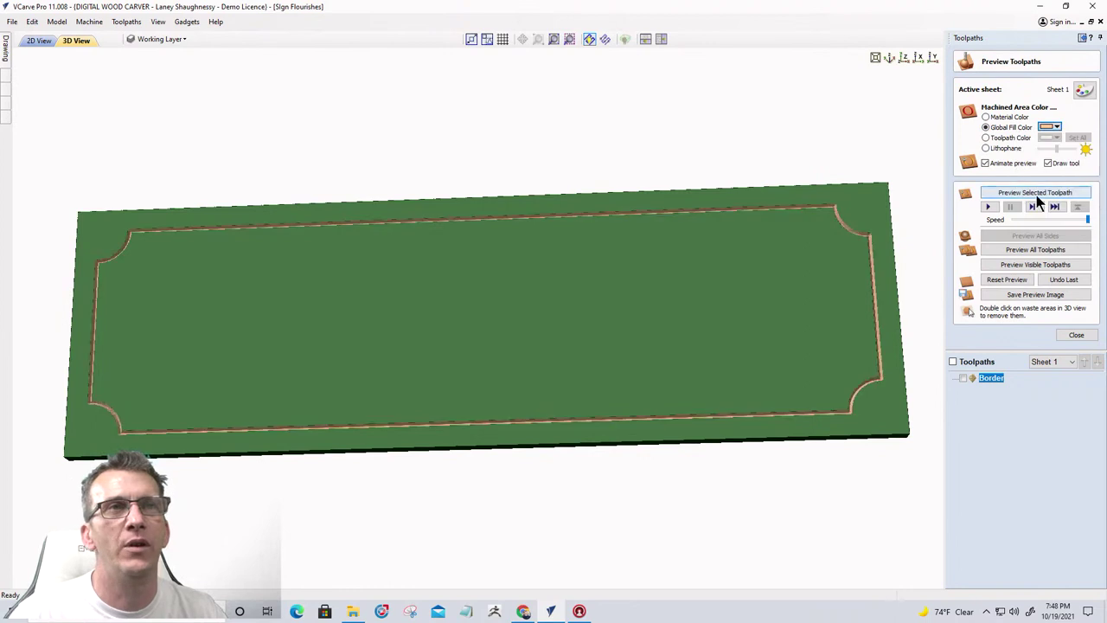
{"action": "mouse_move", "coordinate": [742, 319]}
{"action": "left_mouse_down"}
{"action": "mouse_move", "coordinate": [745, 358]}
{"action": "mouse_move", "coordinate": [757, 328]}
{"action": "left_mouse_up"}
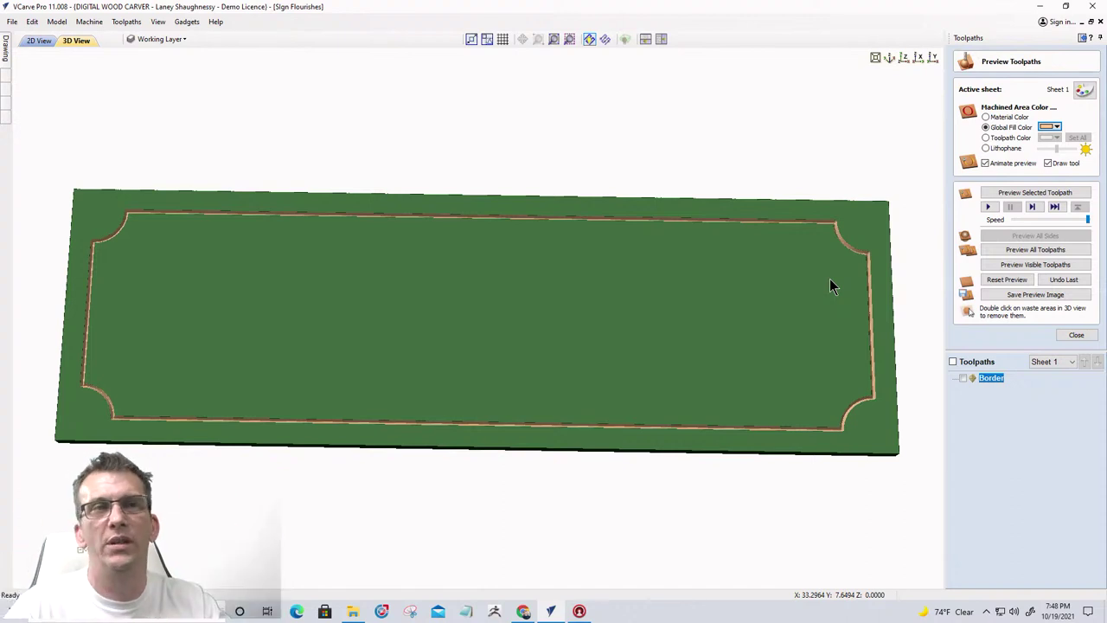
{"action": "left_click", "coordinate": [42, 40]}
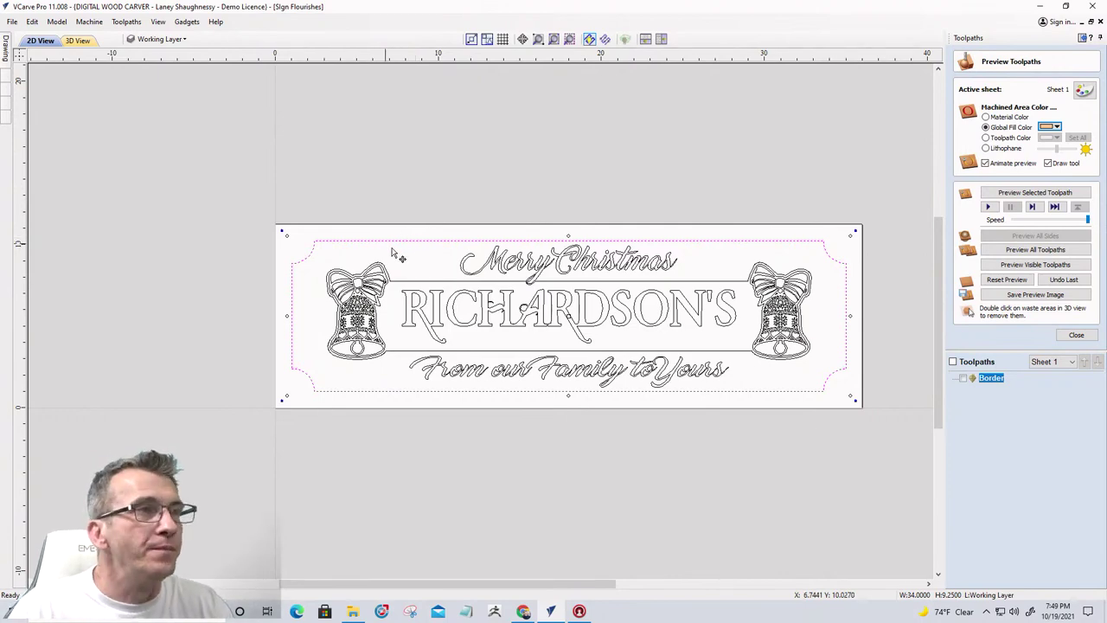
Select both script lines, Merry Christmas and From our Family to Yours, then close Preview Toolpaths
{"action": "scroll", "coordinate": [419, 302], "scroll_direction": "up", "scroll_amount": 2}
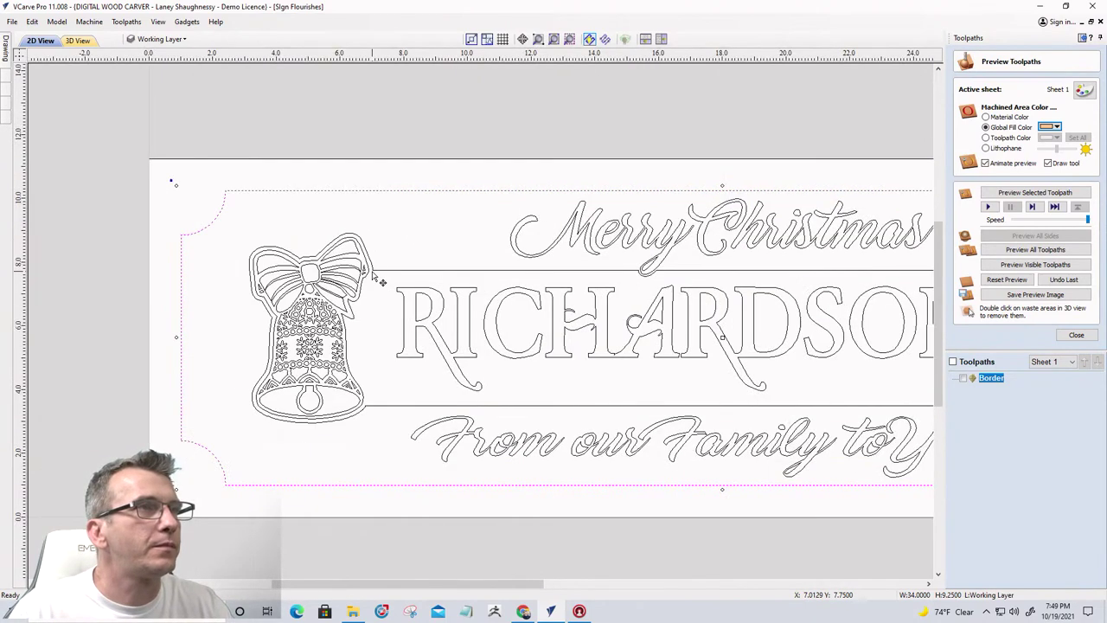
{"action": "left_click", "coordinate": [377, 258]}
{"action": "scroll", "coordinate": [285, 251], "scroll_direction": "down", "scroll_amount": 3}
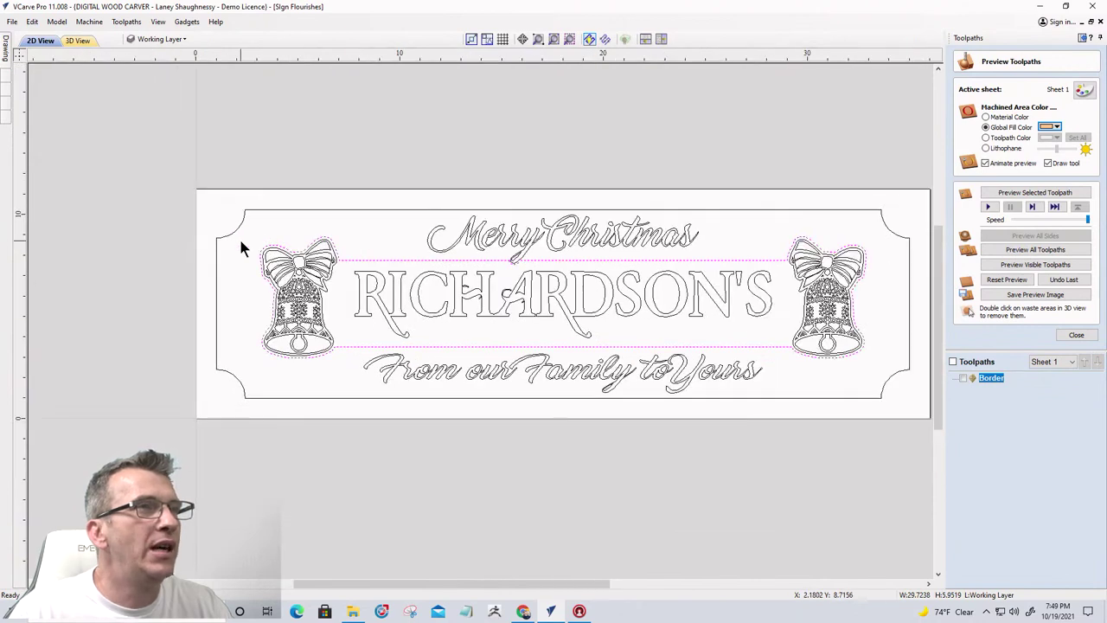
{"action": "left_click", "coordinate": [476, 241]}
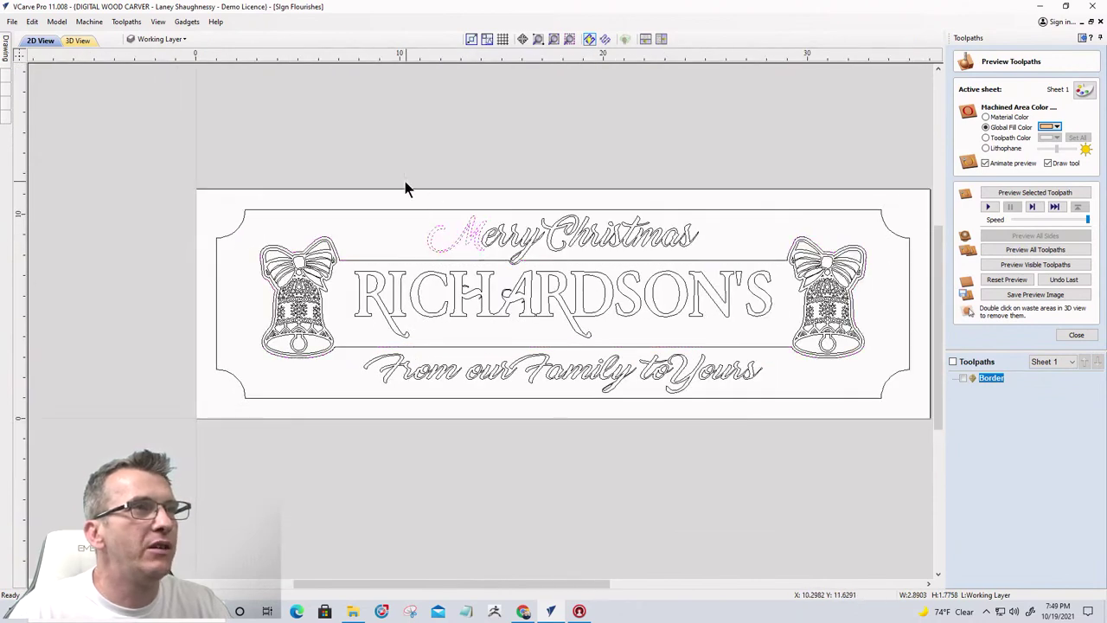
{"action": "left_click_drag", "start_coordinate": [398, 184], "coordinate": [724, 273]}
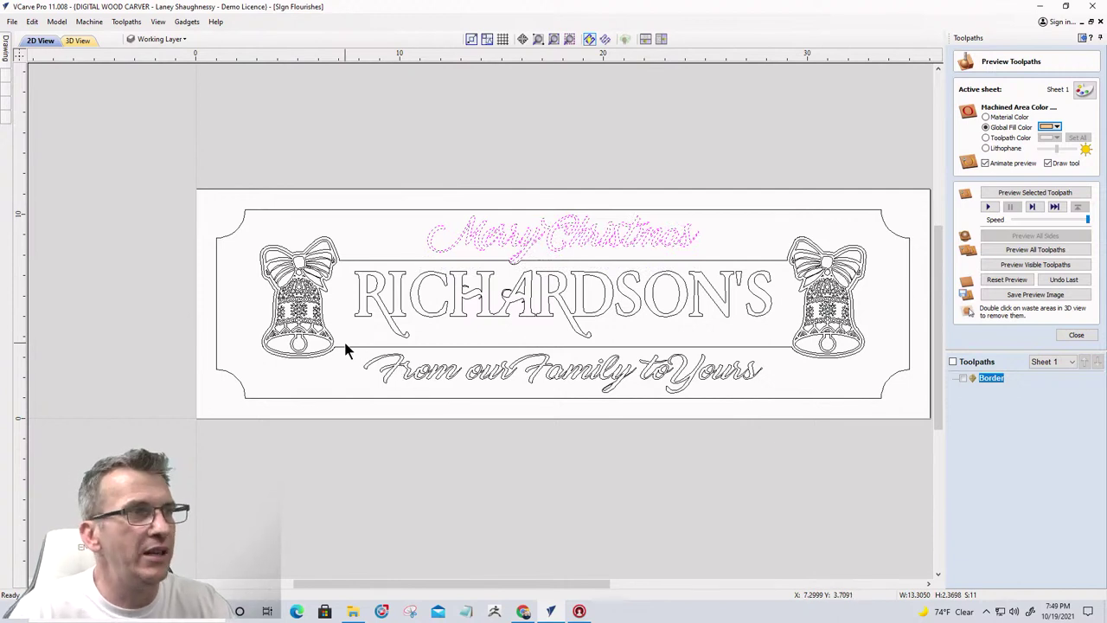
{"action": "left_click_drag", "start_coordinate": [345, 346], "coordinate": [777, 414]}
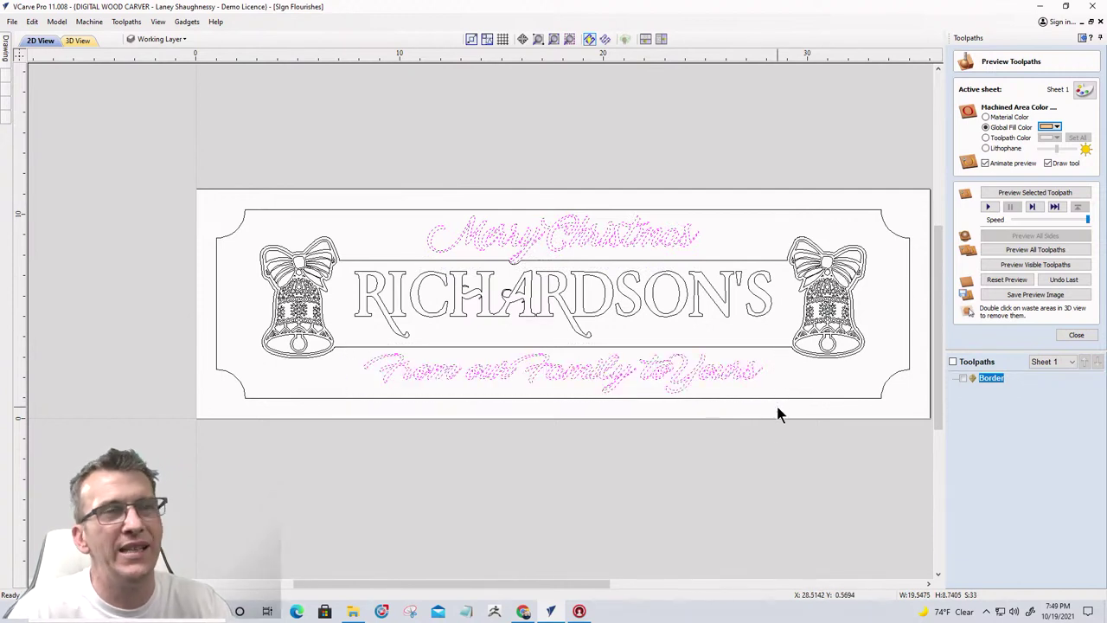
{"action": "left_click", "coordinate": [1075, 336]}
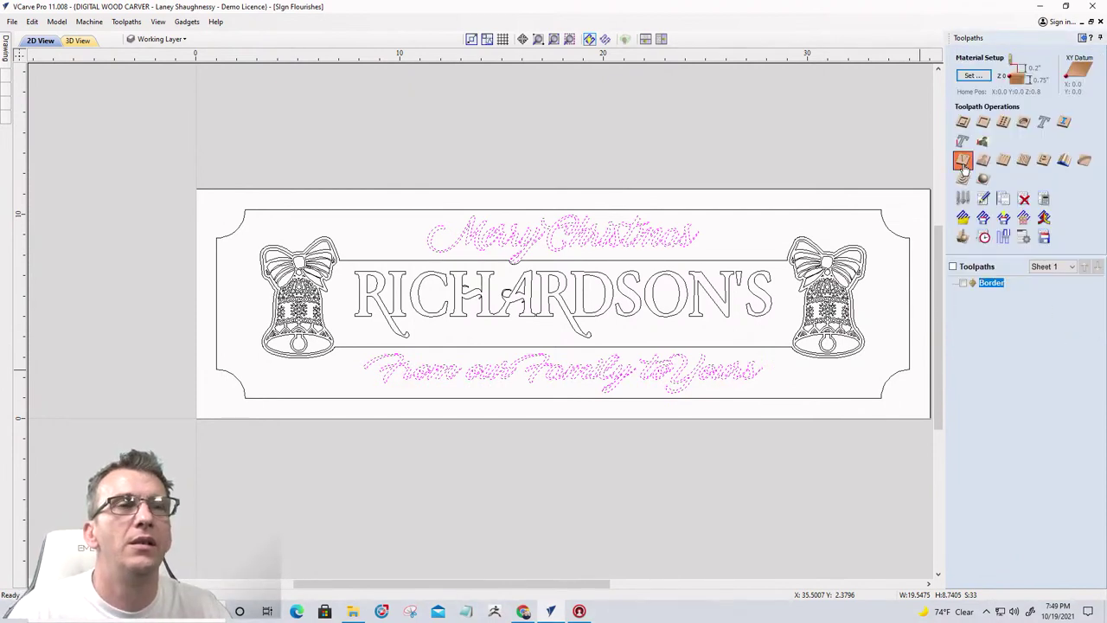
Calculate a V-carve toolpath Upper&Lowe_text: start depth 0, Whiteside 1541 60° V-bit
{"action": "left_click", "coordinate": [963, 163]}
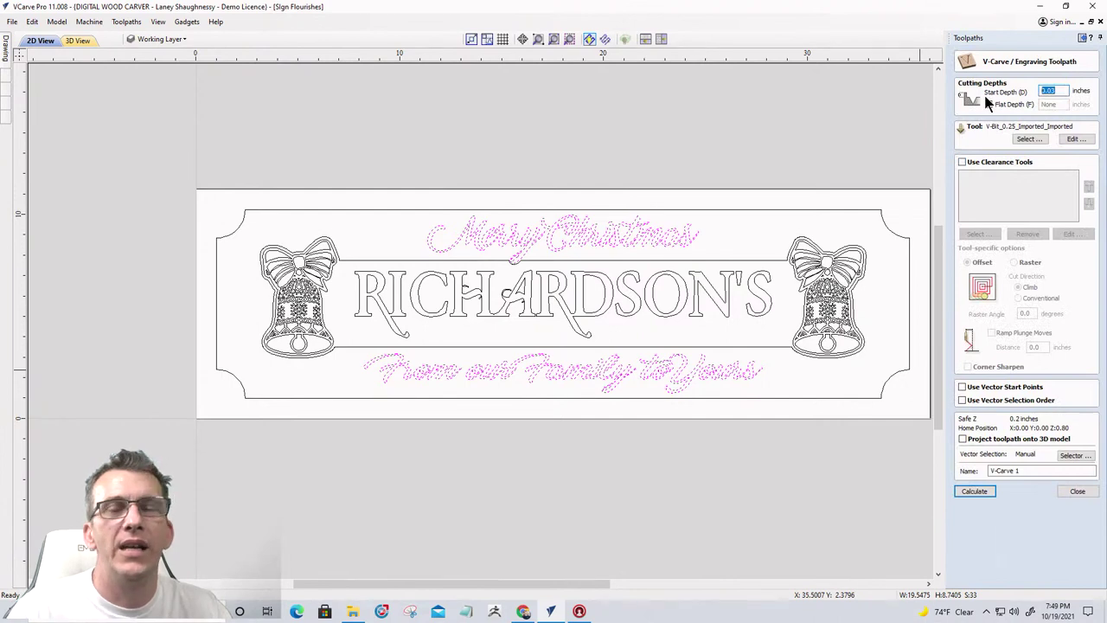
{"action": "type", "text": "0"}
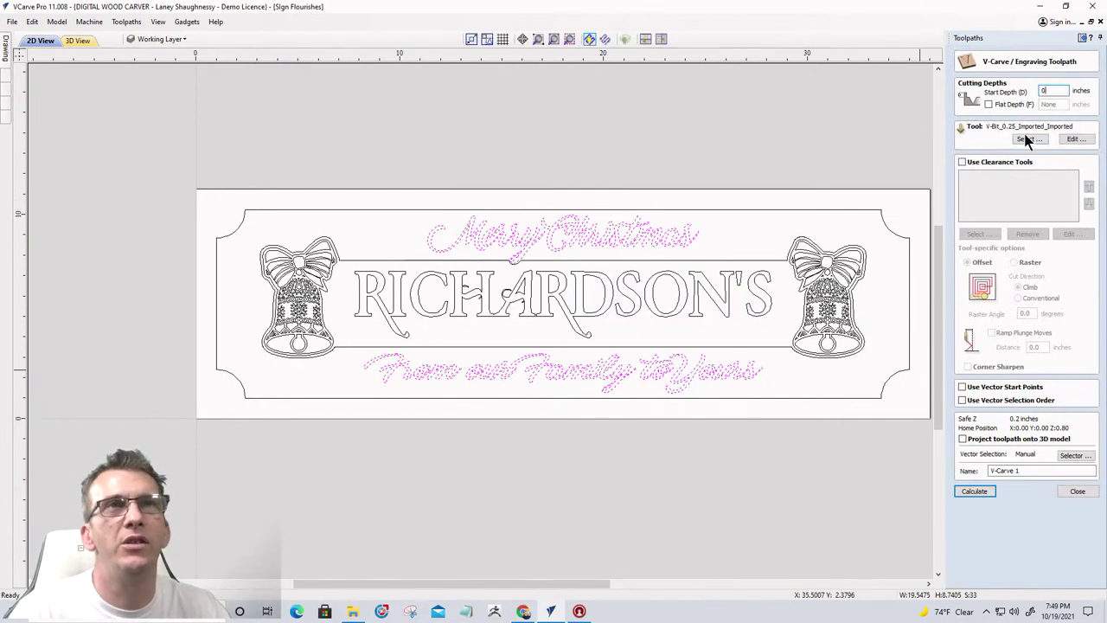
{"action": "left_click", "coordinate": [1028, 139]}
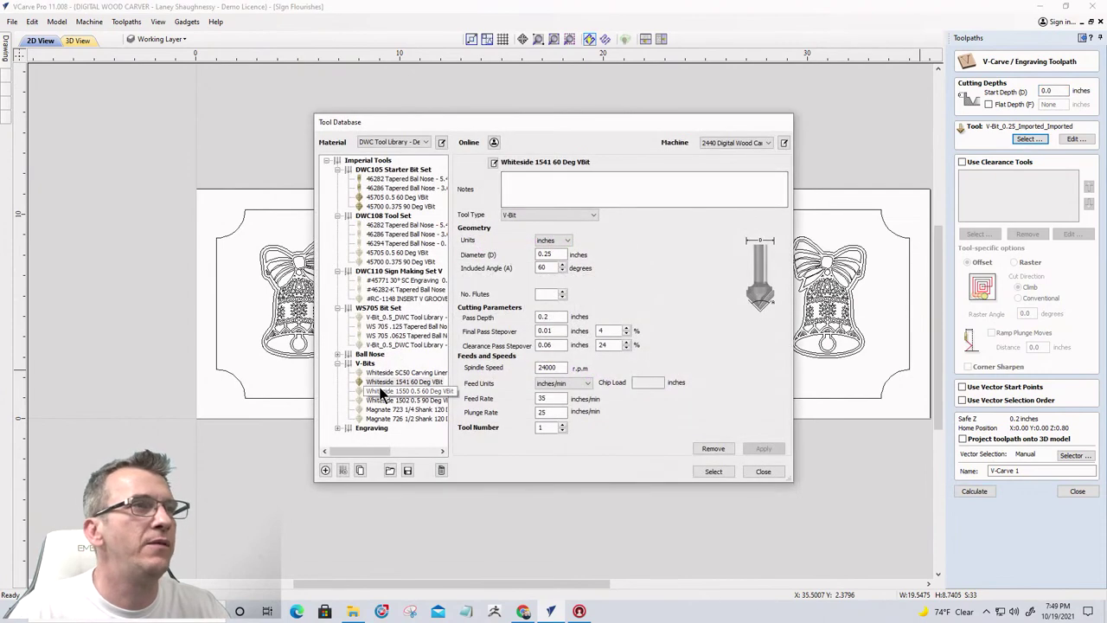
{"action": "left_click", "coordinate": [716, 471]}
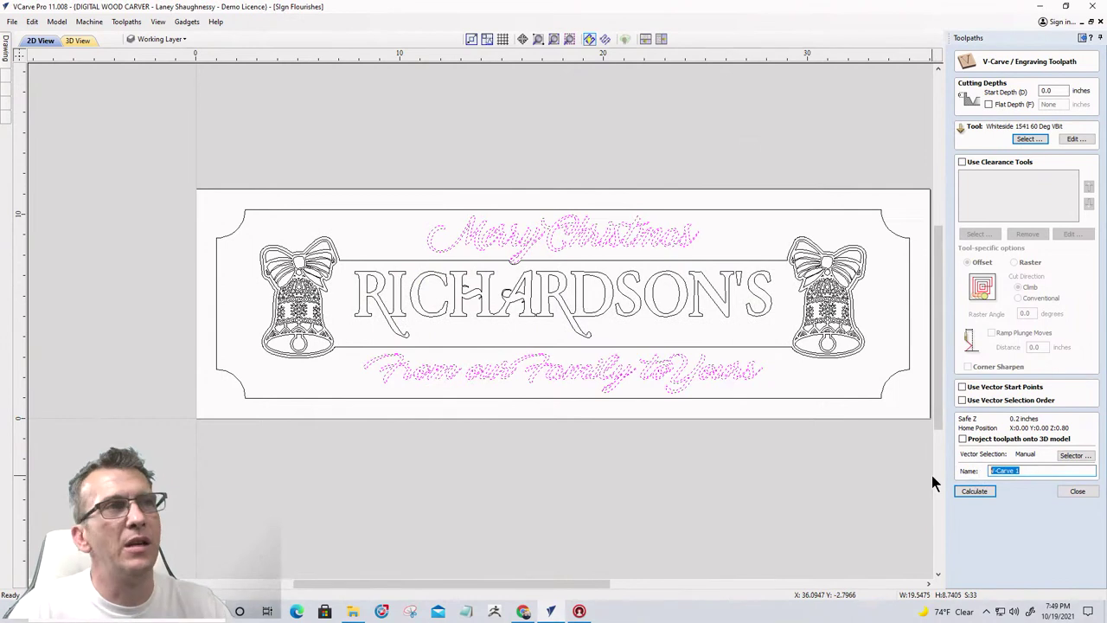
{"action": "type", "text": "U"}
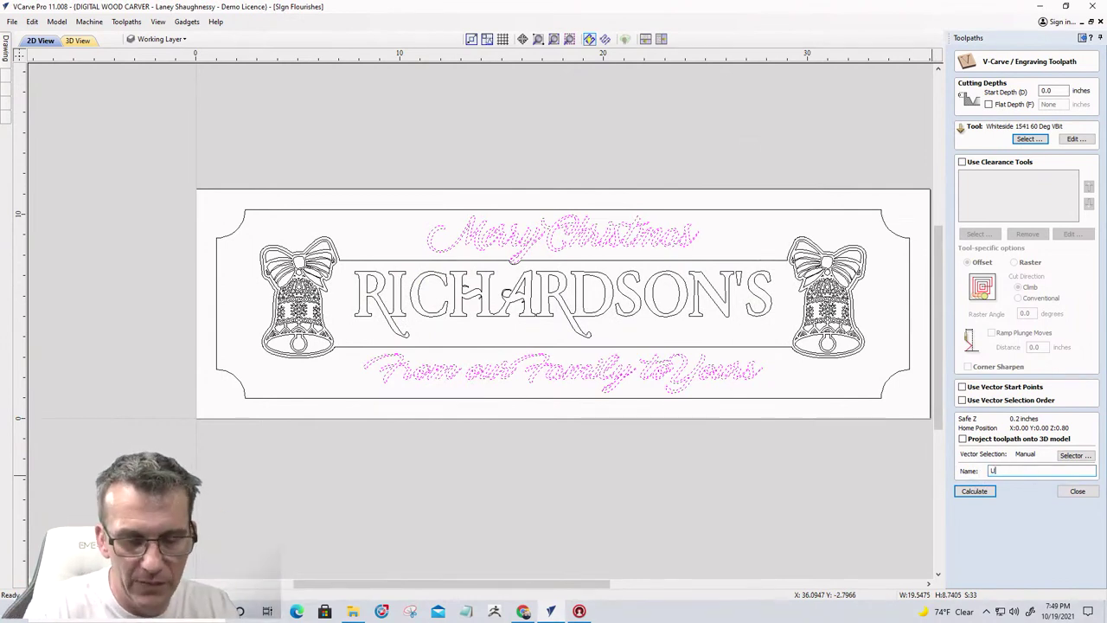
{"action": "type", "text": "pper&"}
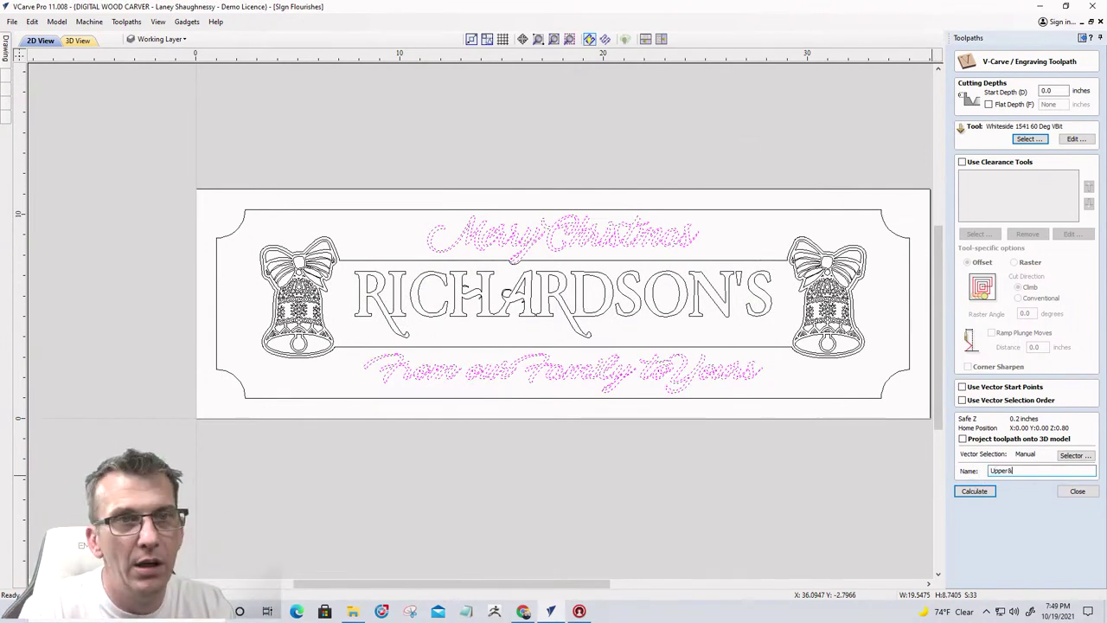
{"action": "type", "text": "Lower "}
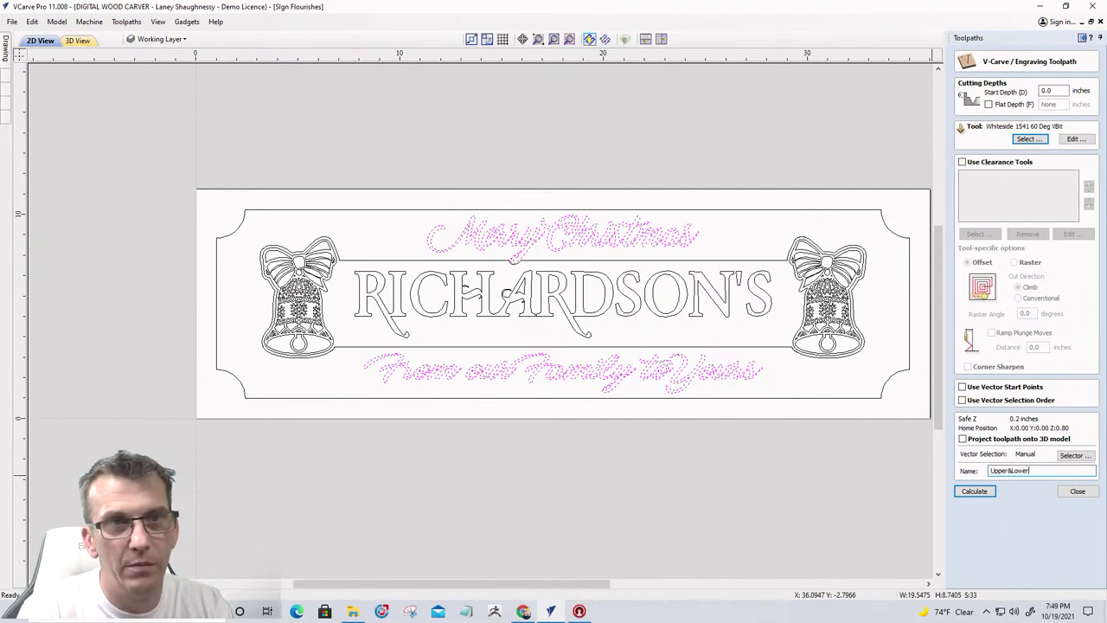
{"action": "type", "text": "text"}
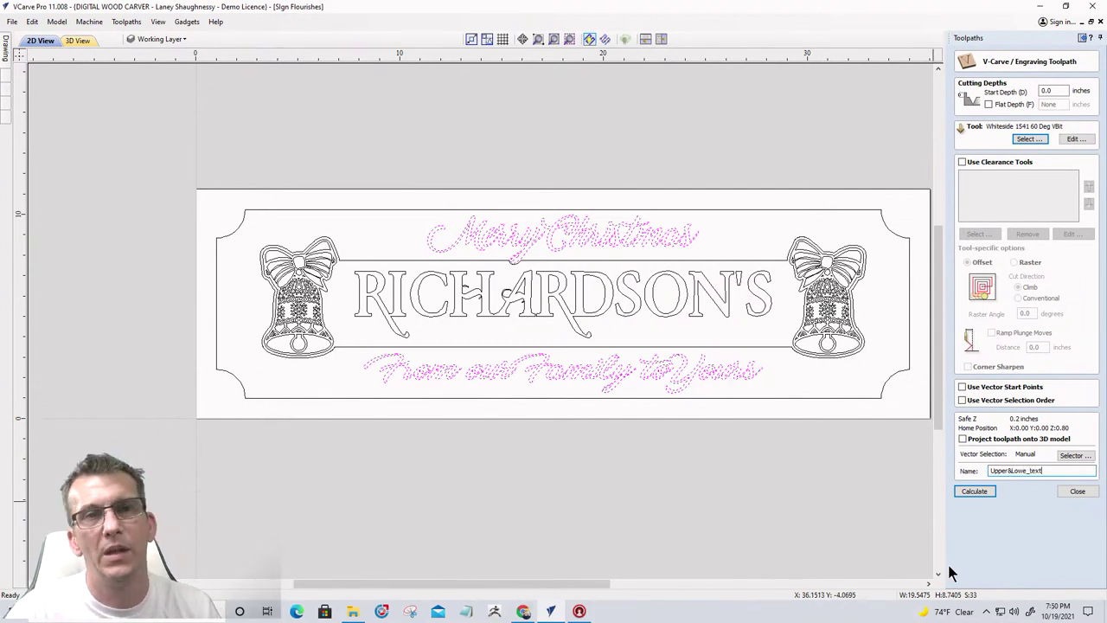
{"action": "left_click", "coordinate": [961, 491]}
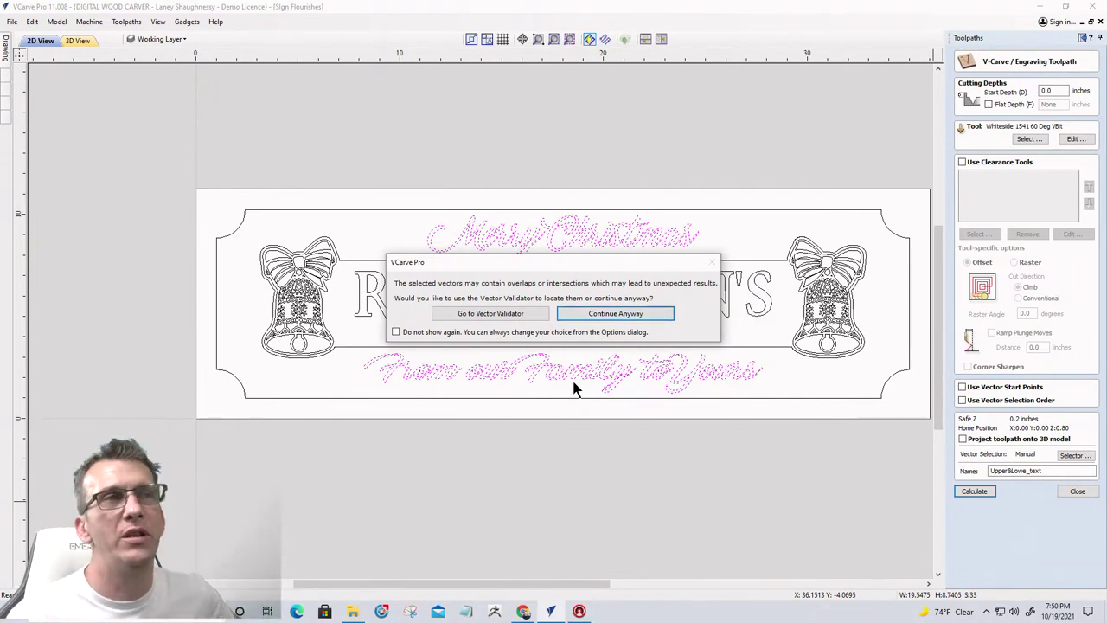
Validate the selected script text in V-carving mode, inspect the 24 intersections, then close the validator
{"action": "left_click", "coordinate": [515, 315]}
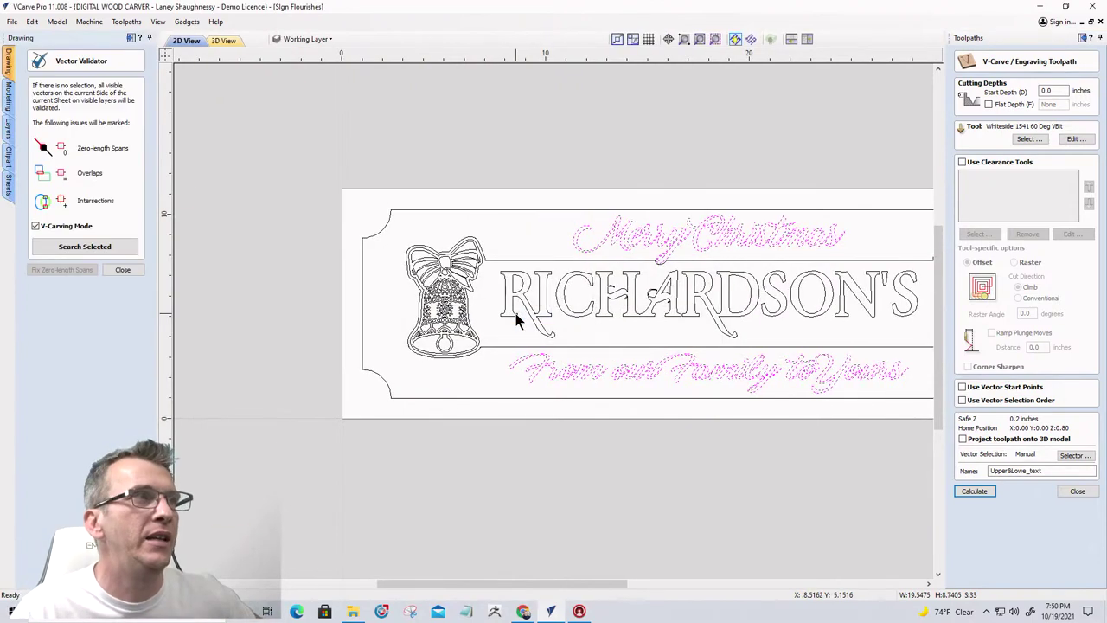
{"action": "left_click", "coordinate": [90, 246]}
{"action": "scroll", "coordinate": [659, 248], "scroll_direction": "up", "scroll_amount": 10}
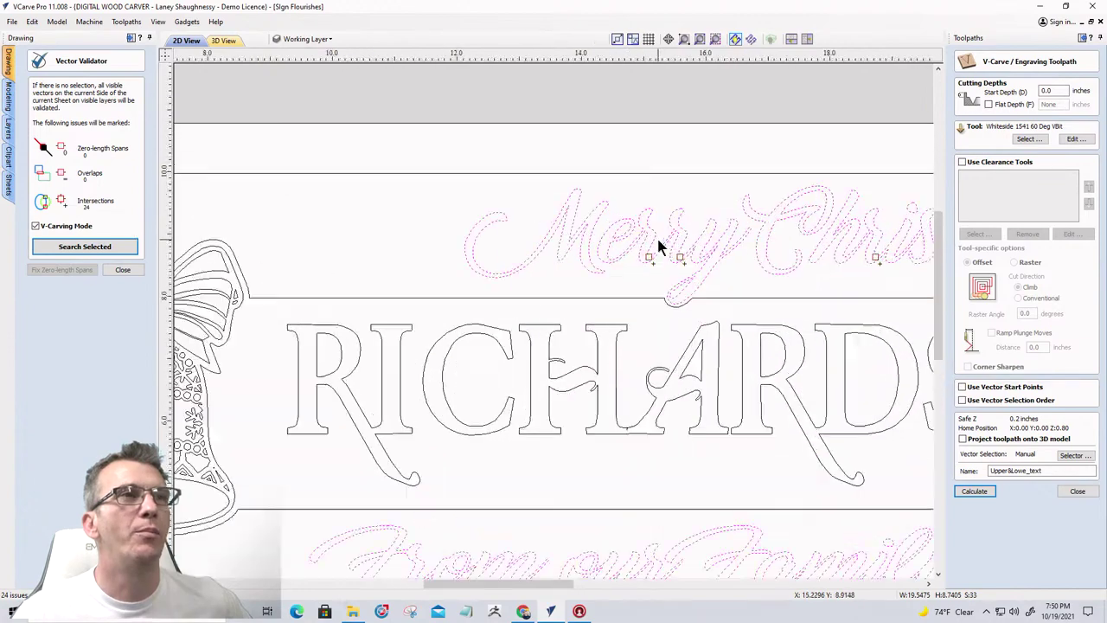
{"action": "scroll", "coordinate": [620, 243], "scroll_direction": "down", "scroll_amount": 6}
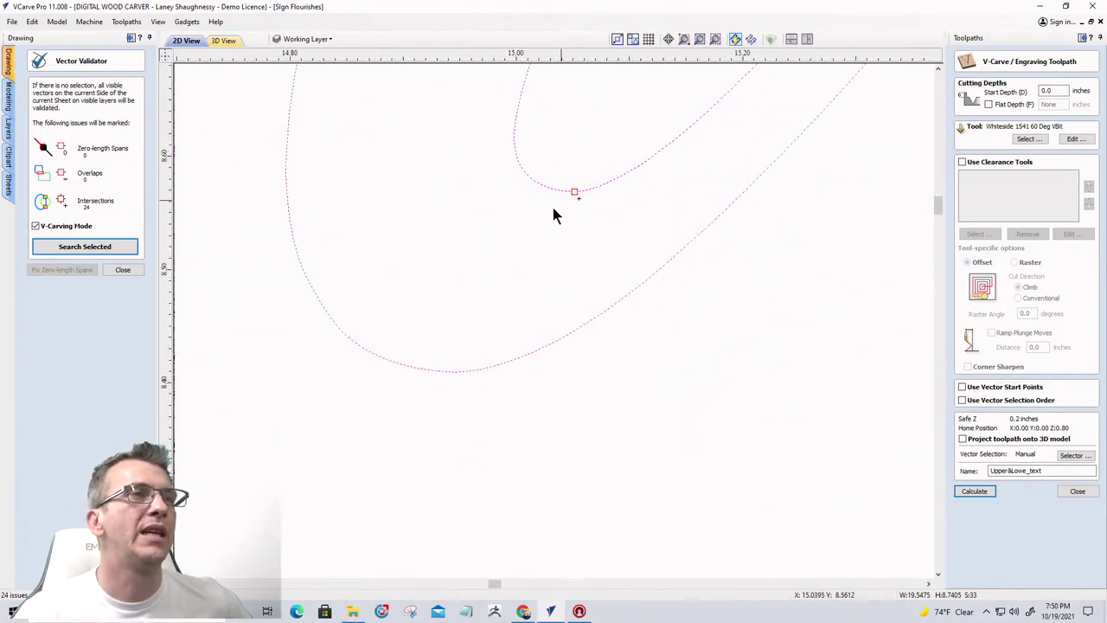
{"action": "scroll", "coordinate": [679, 223], "scroll_direction": "up", "scroll_amount": 6}
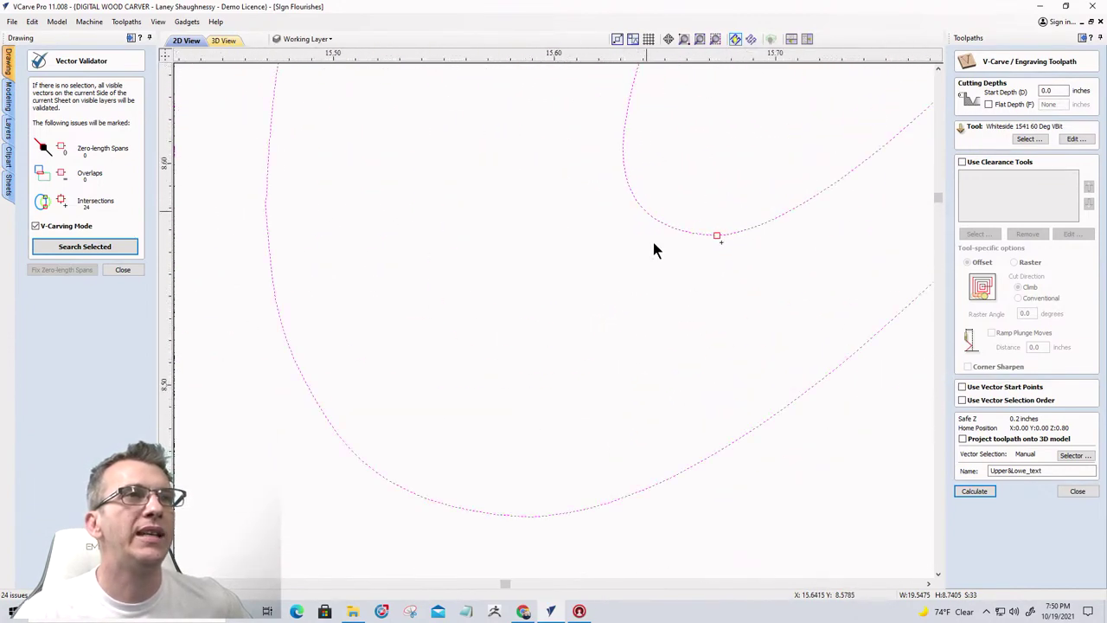
{"action": "scroll", "coordinate": [721, 230], "scroll_direction": "down", "scroll_amount": 3}
{"action": "scroll", "coordinate": [731, 239], "scroll_direction": "down", "scroll_amount": 8}
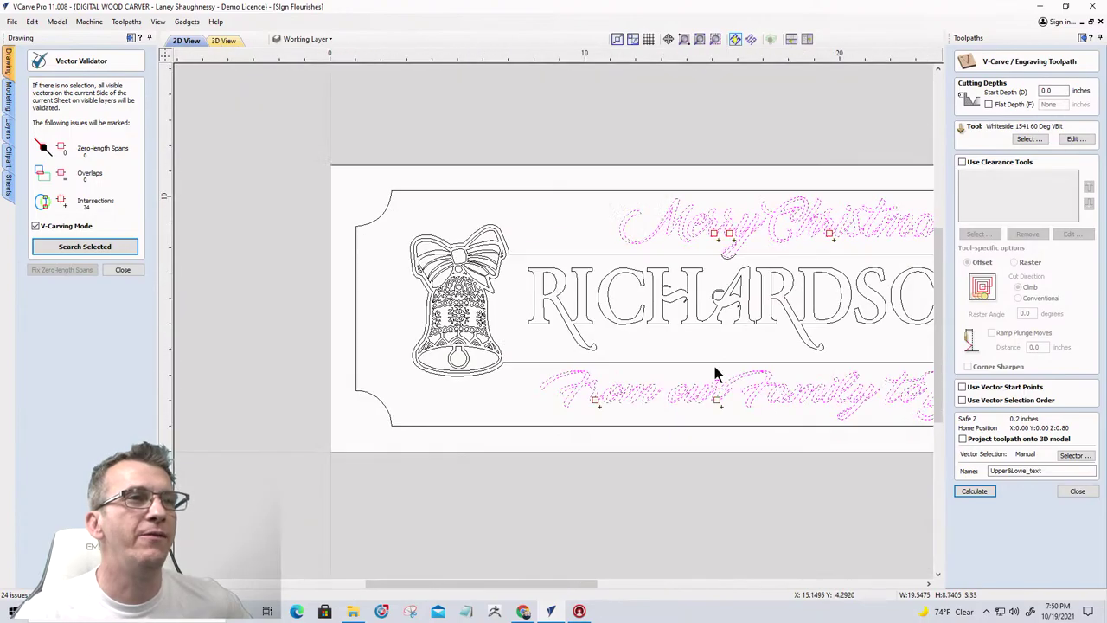
{"action": "scroll", "coordinate": [560, 374], "scroll_direction": "up", "scroll_amount": 5}
{"action": "scroll", "coordinate": [561, 374], "scroll_direction": "up", "scroll_amount": 3}
{"action": "scroll", "coordinate": [514, 360], "scroll_direction": "down", "scroll_amount": 6}
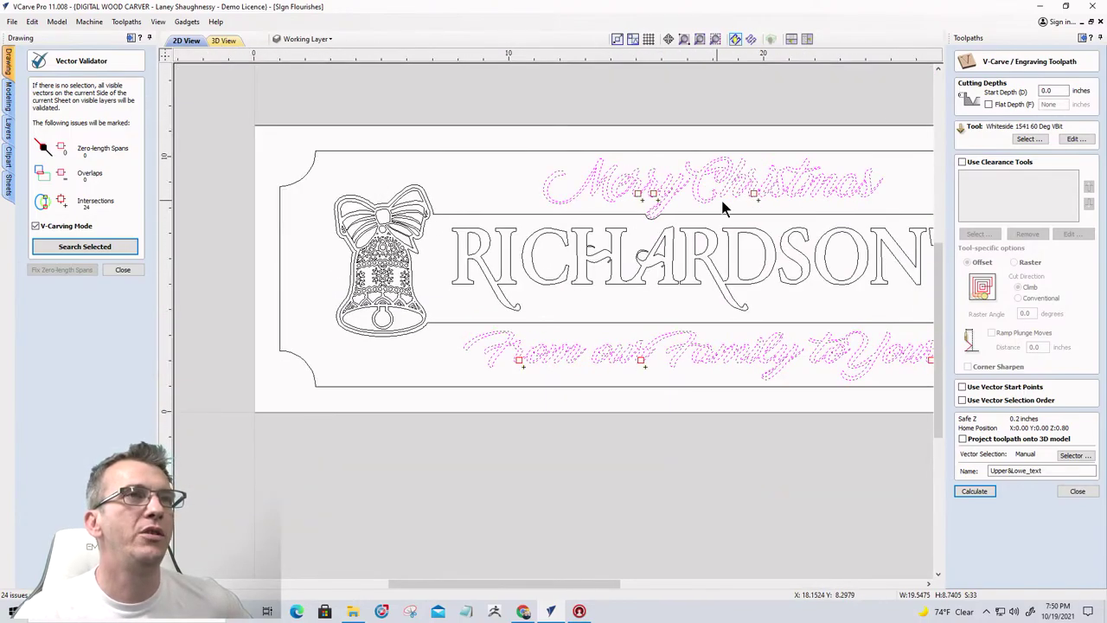
{"action": "scroll", "coordinate": [601, 380], "scroll_direction": "down", "scroll_amount": 1}
{"action": "scroll", "coordinate": [692, 390], "scroll_direction": "up", "scroll_amount": 7}
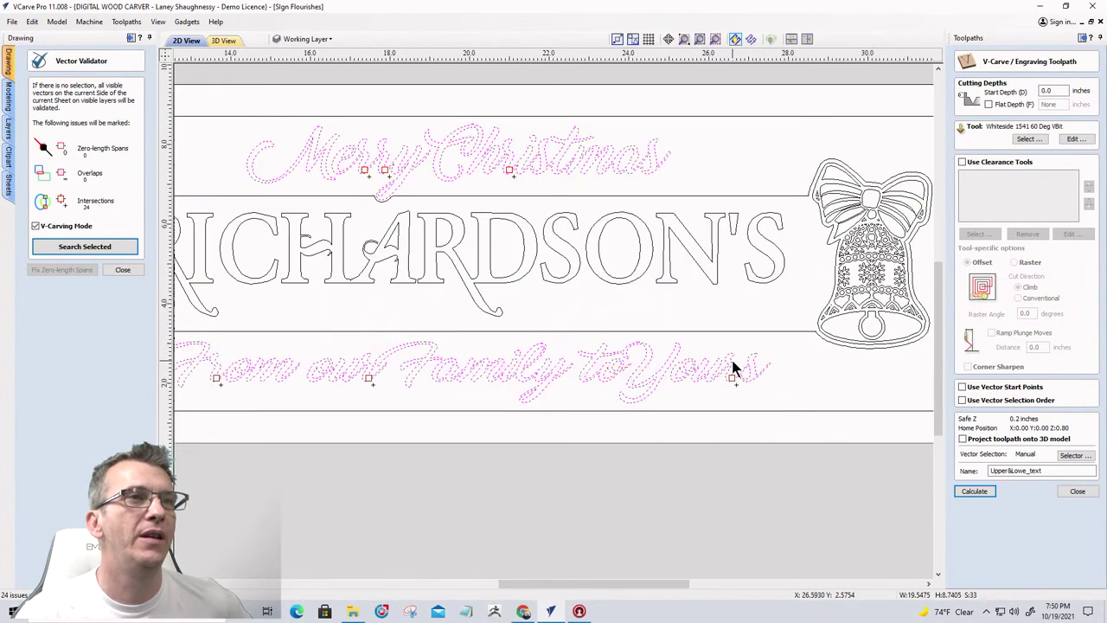
{"action": "scroll", "coordinate": [732, 381], "scroll_direction": "up", "scroll_amount": 6}
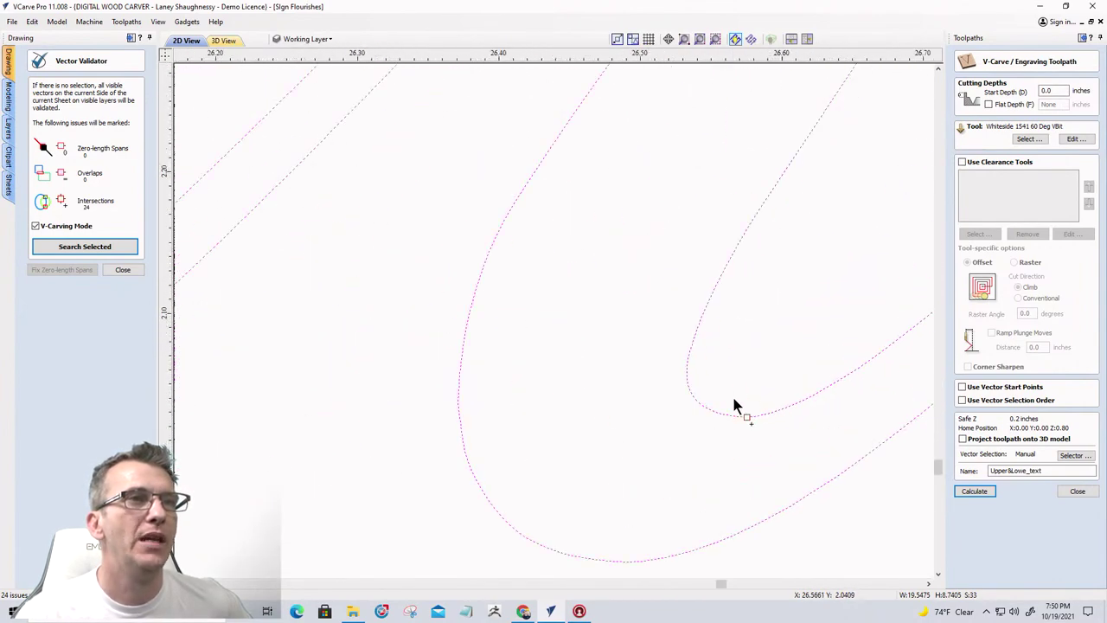
{"action": "scroll", "coordinate": [735, 396], "scroll_direction": "down", "scroll_amount": 3}
{"action": "scroll", "coordinate": [739, 411], "scroll_direction": "up", "scroll_amount": 8}
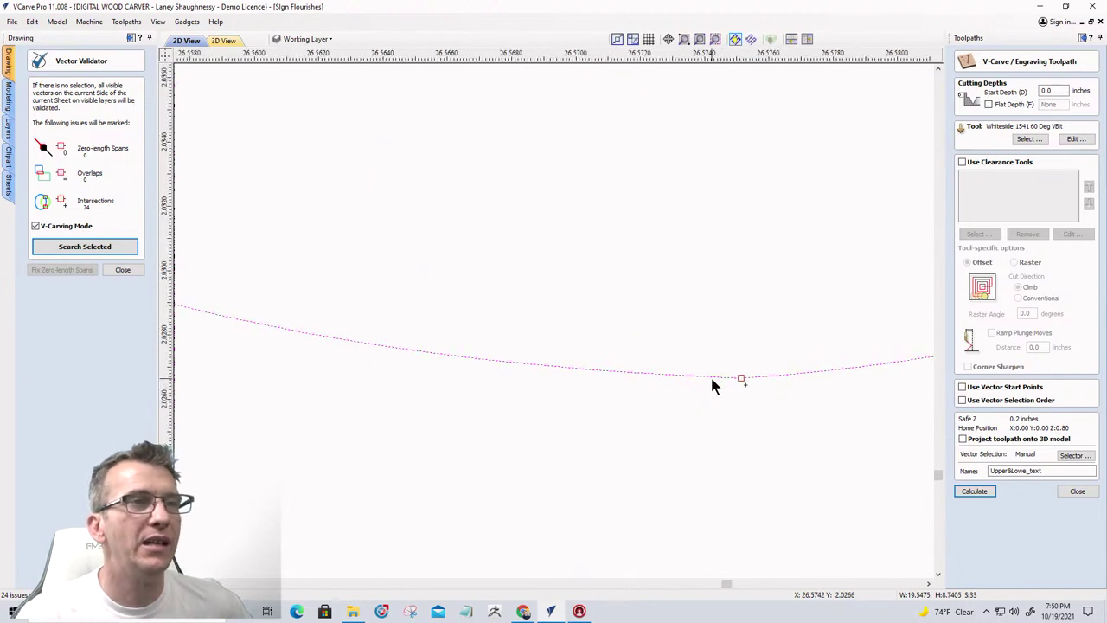
{"action": "left_click", "coordinate": [123, 269]}
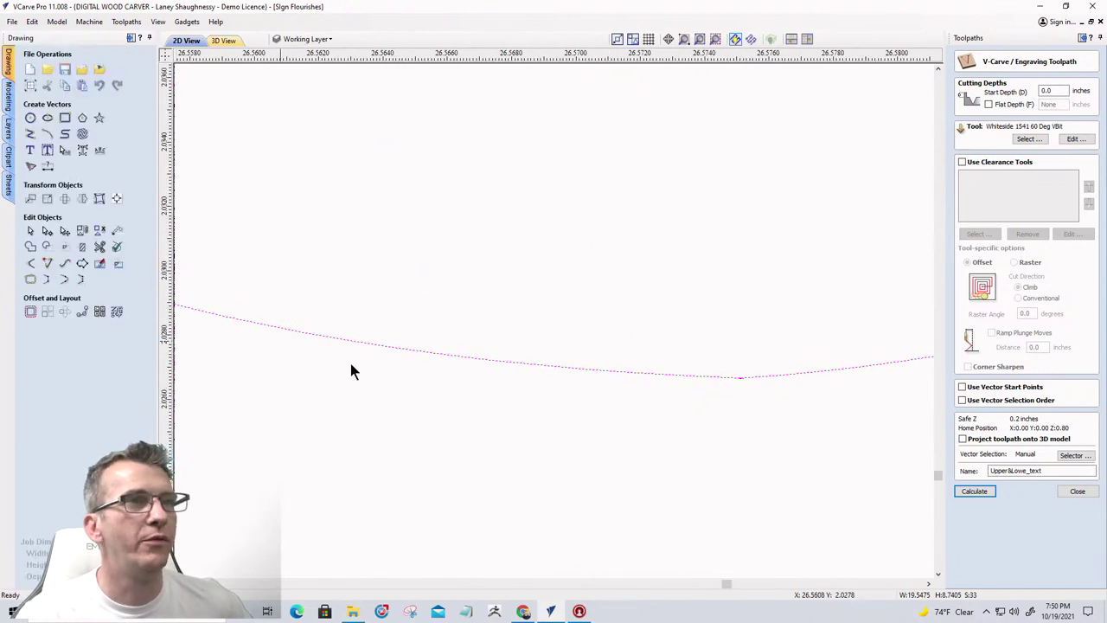
Node-edit the flagged curve and delete the tiny stray triangle vector
{"action": "scroll", "coordinate": [744, 378], "scroll_direction": "up", "scroll_amount": 2}
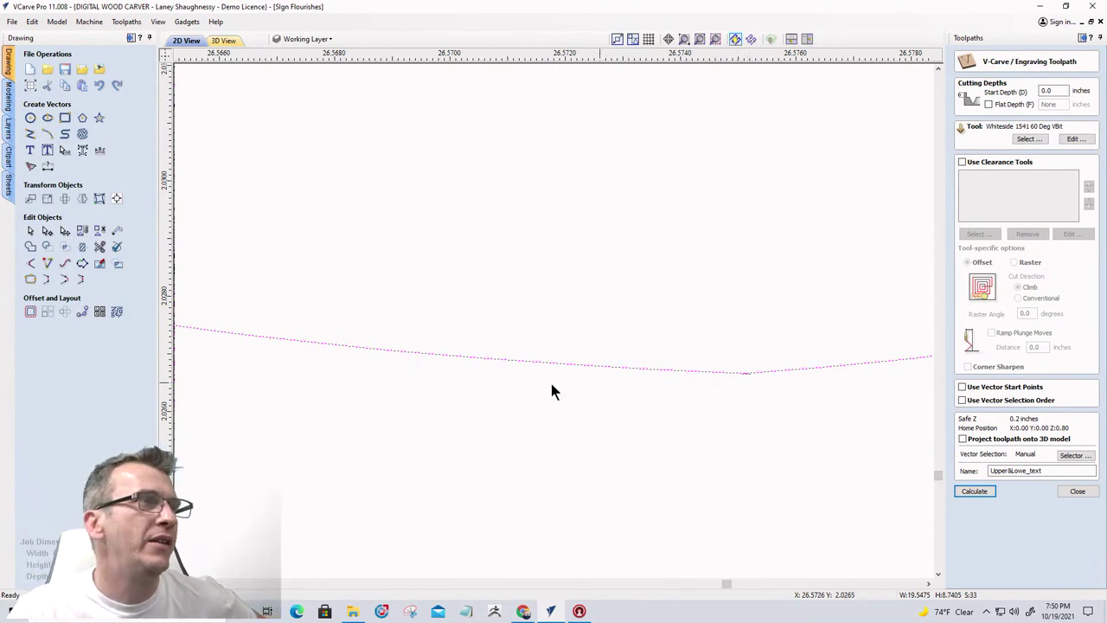
{"action": "left_click", "coordinate": [48, 230]}
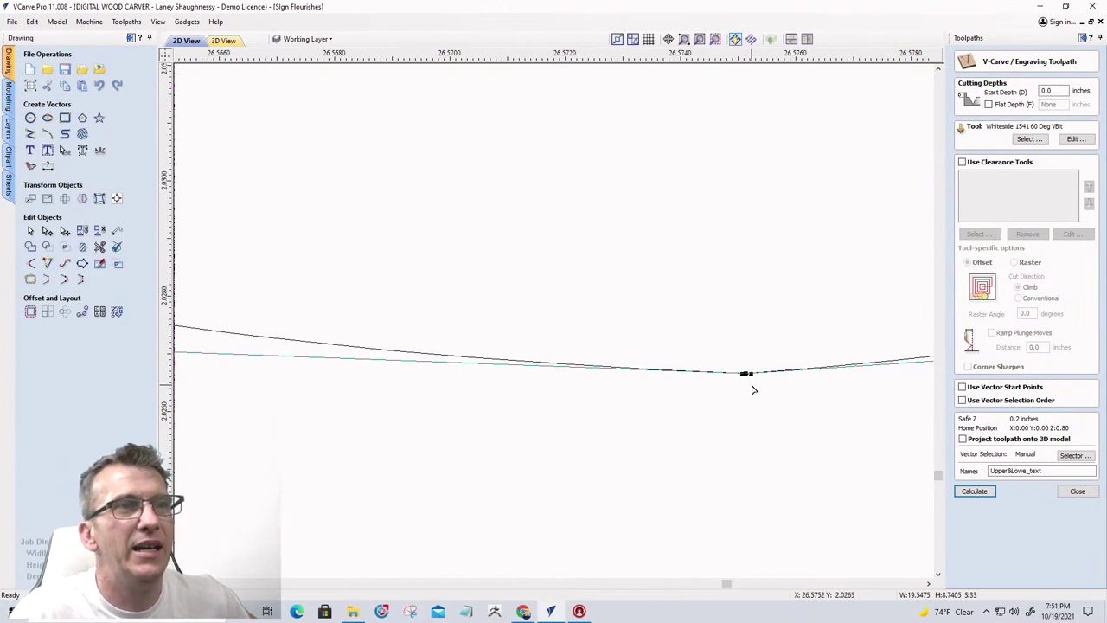
{"action": "left_click_drag", "start_coordinate": [749, 374], "coordinate": [752, 334]}
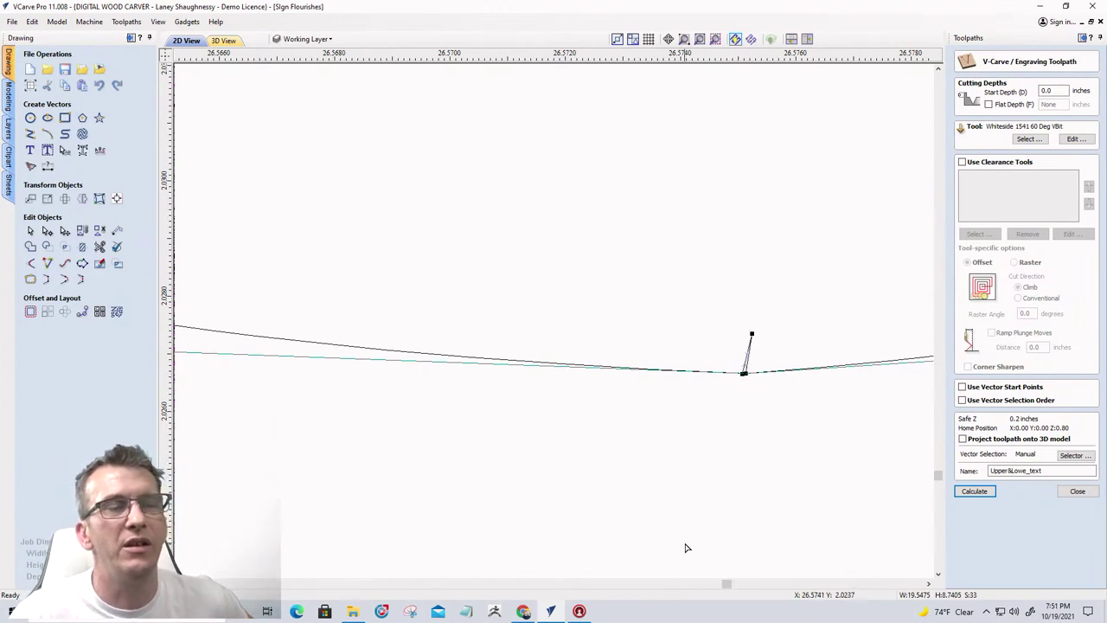
{"action": "left_click_drag", "start_coordinate": [742, 374], "coordinate": [795, 396]}
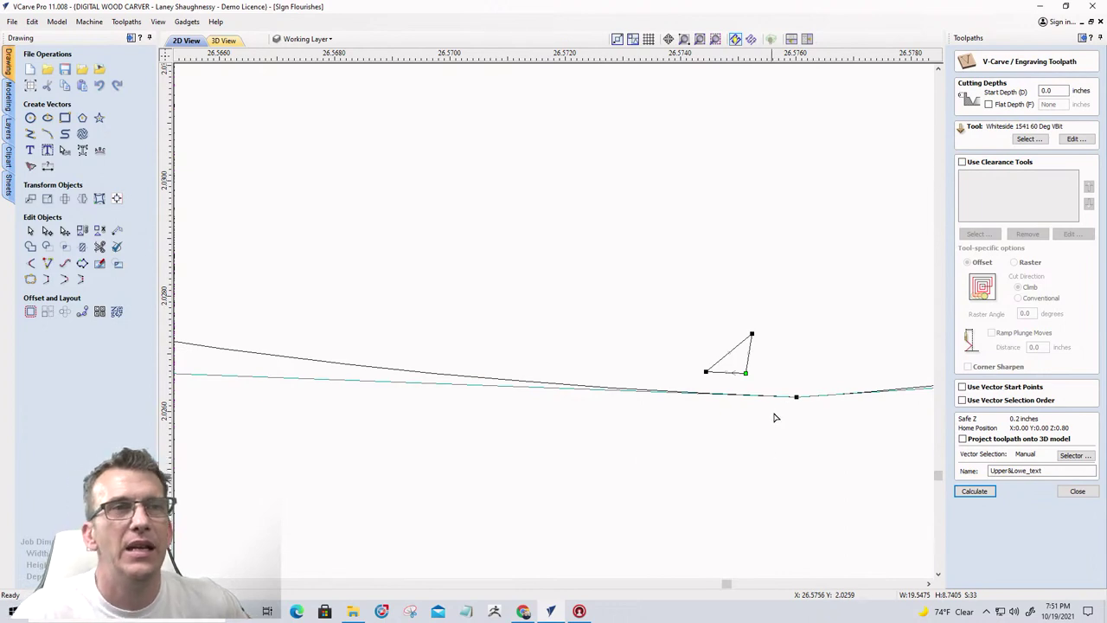
{"action": "left_click_drag", "start_coordinate": [794, 395], "coordinate": [795, 385]}
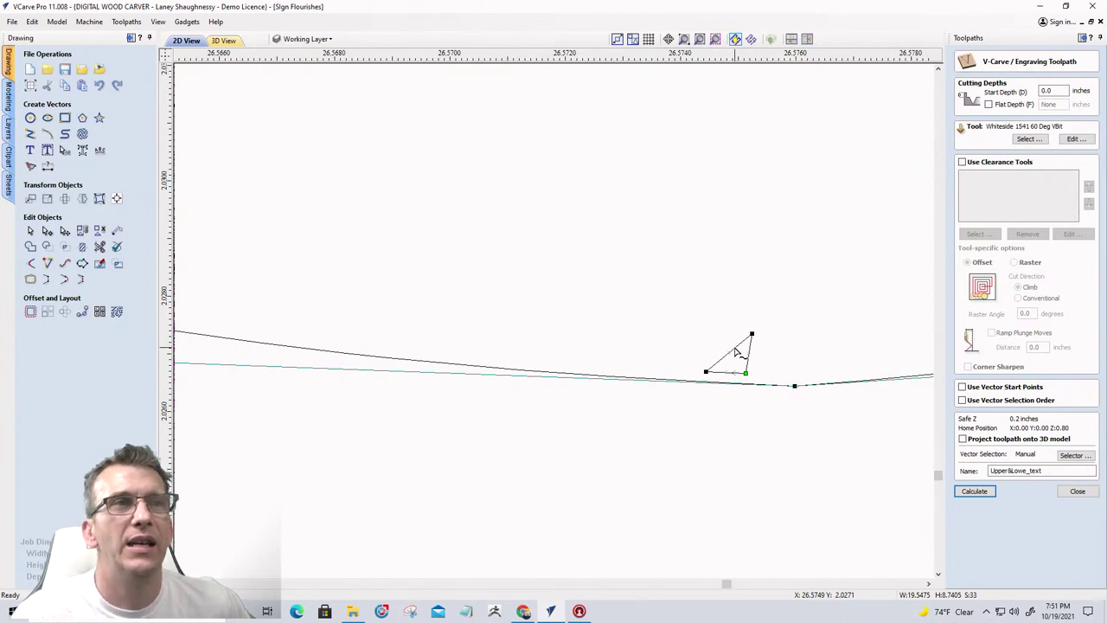
{"action": "key", "text": "Delete"}
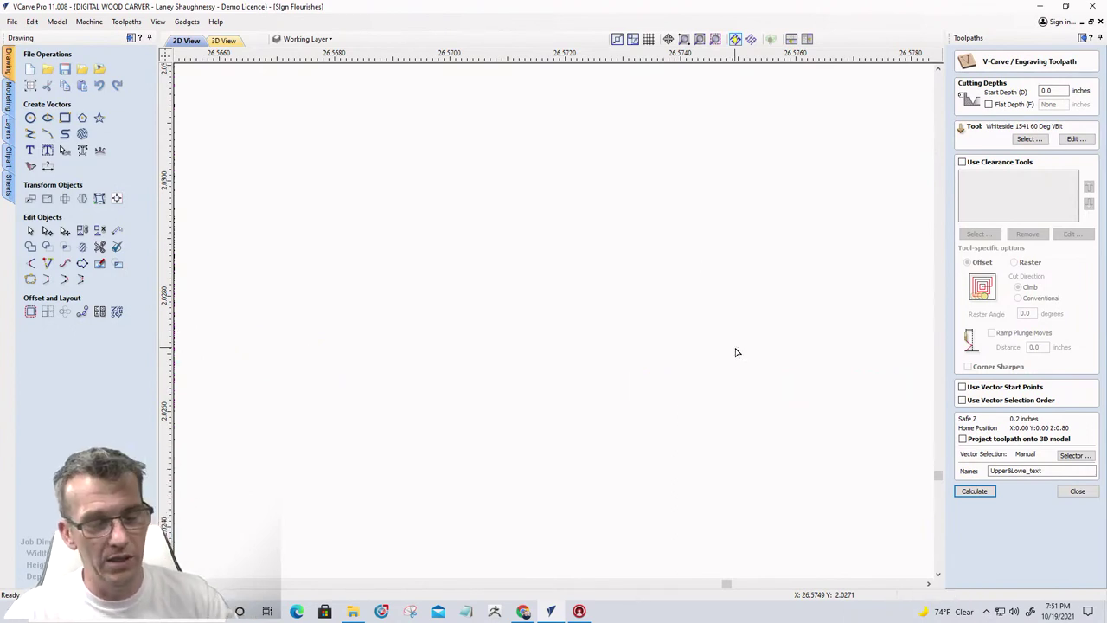
{"action": "key", "text": "ctrl+z"}
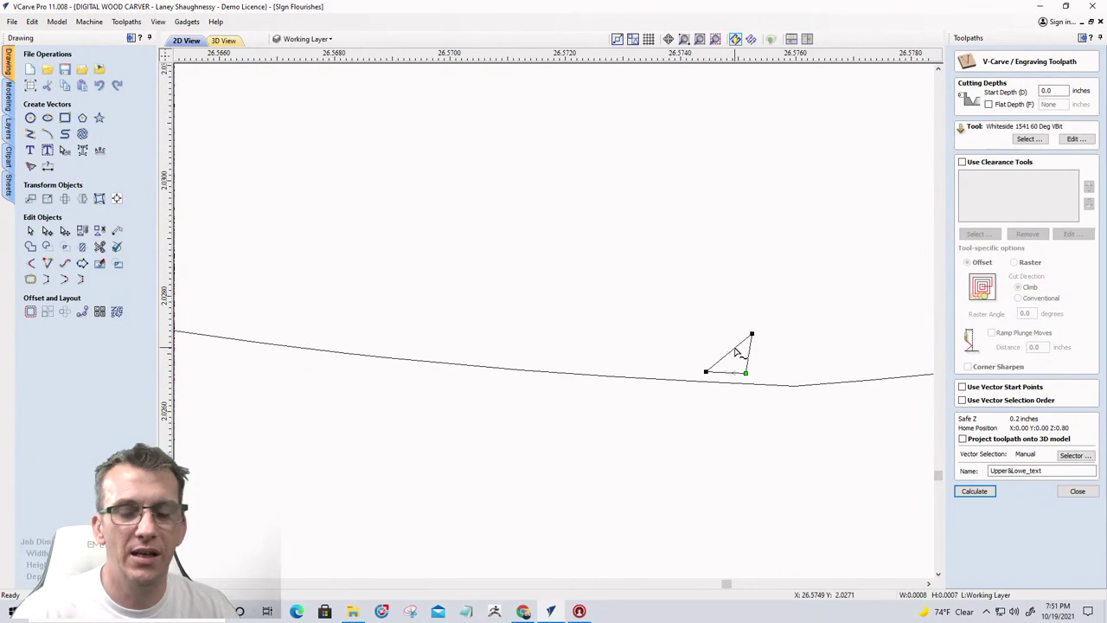
{"action": "key", "text": "Delete"}
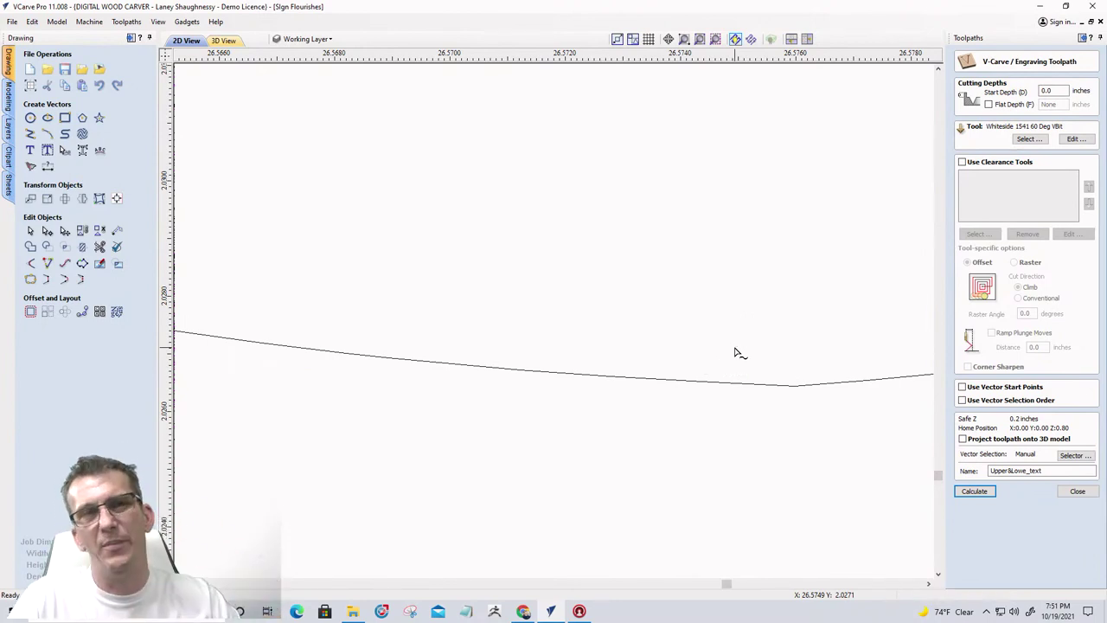
Select the whole From our Family to Yours line
{"action": "scroll", "coordinate": [739, 354], "scroll_direction": "down", "scroll_amount": 10}
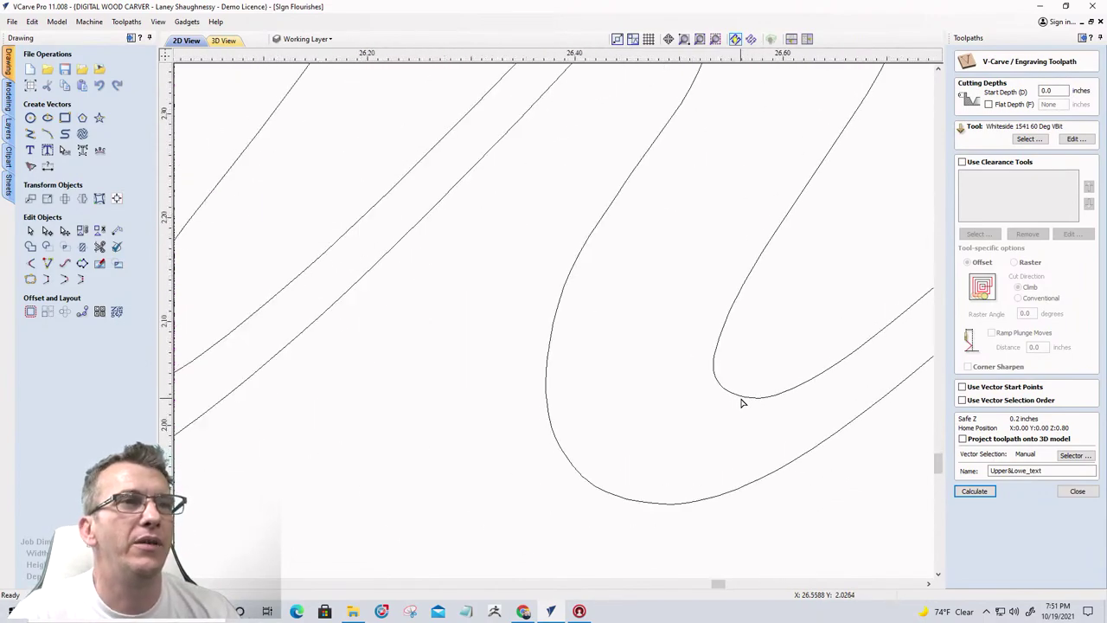
{"action": "scroll", "coordinate": [741, 402], "scroll_direction": "down", "scroll_amount": 10}
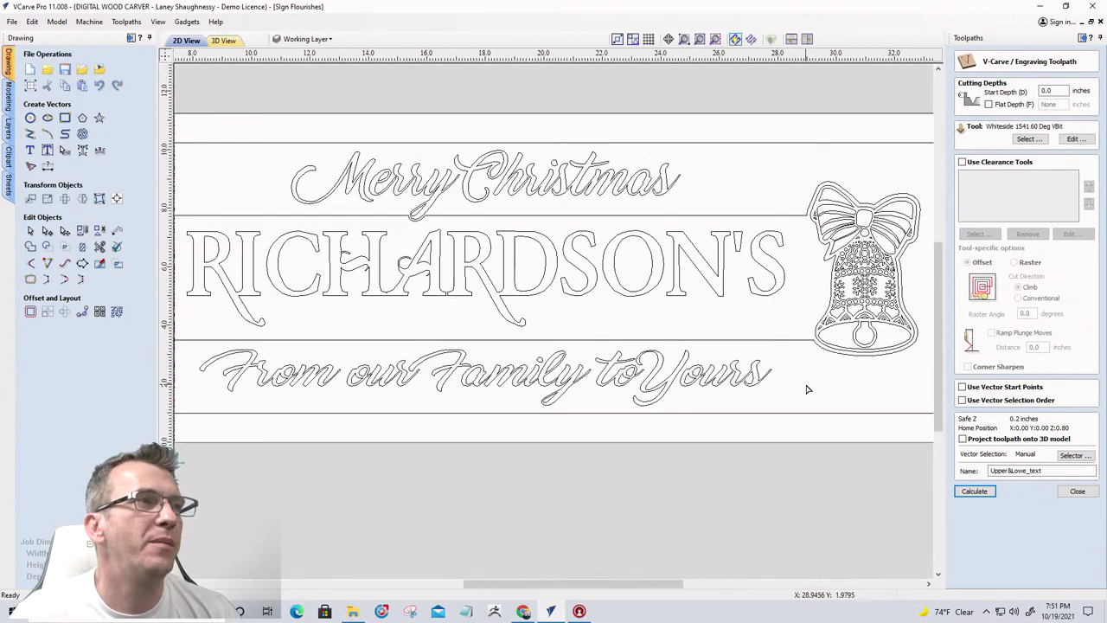
{"action": "scroll", "coordinate": [250, 380], "scroll_direction": "up", "scroll_amount": 10}
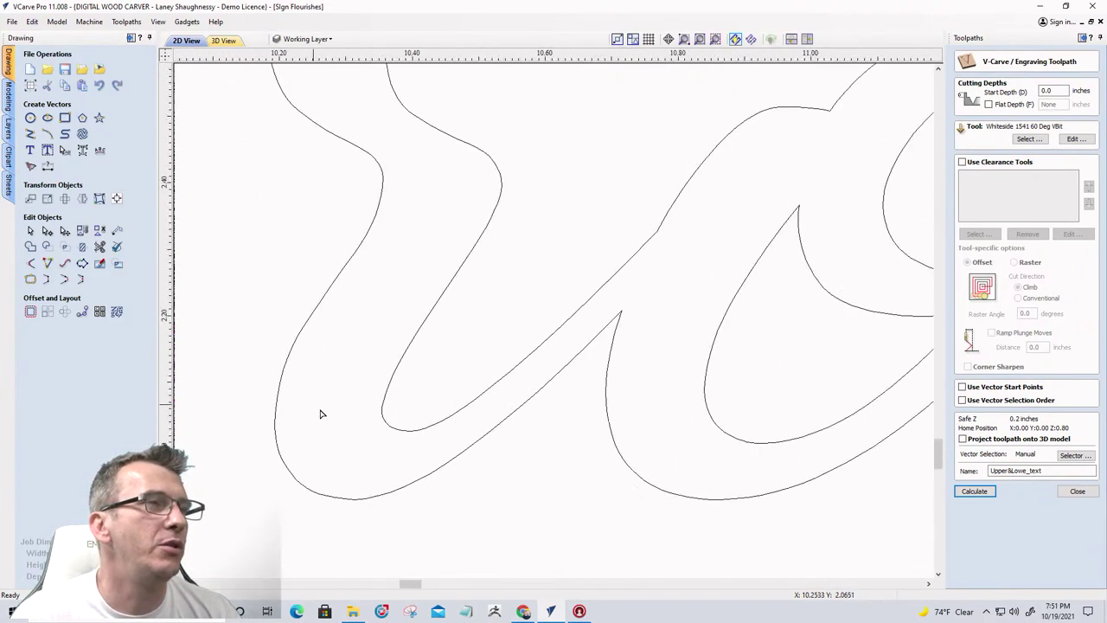
{"action": "scroll", "coordinate": [320, 414], "scroll_direction": "up", "scroll_amount": 5}
{"action": "left_click", "coordinate": [481, 408]}
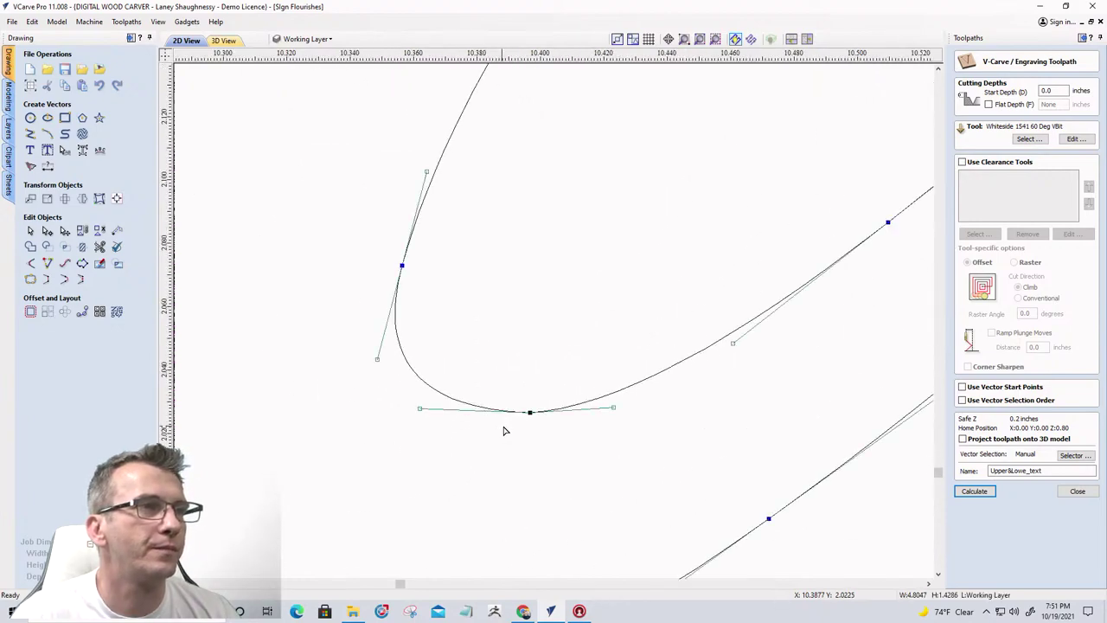
{"action": "scroll", "coordinate": [576, 400], "scroll_direction": "up", "scroll_amount": 4}
{"action": "scroll", "coordinate": [566, 395], "scroll_direction": "down", "scroll_amount": 5}
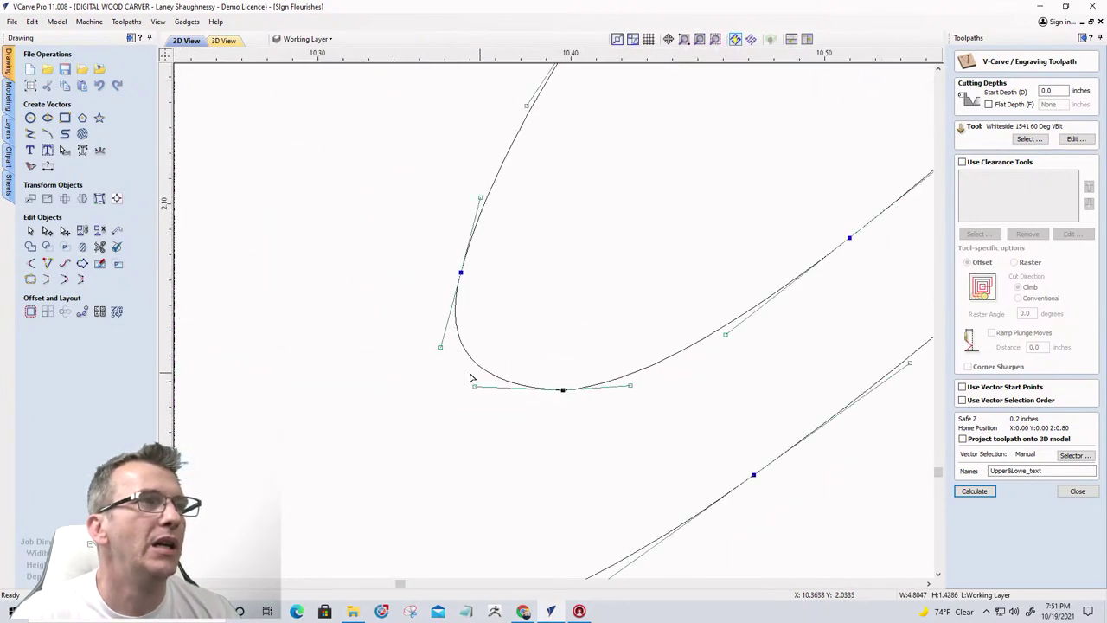
{"action": "scroll", "coordinate": [450, 372], "scroll_direction": "down", "scroll_amount": 8}
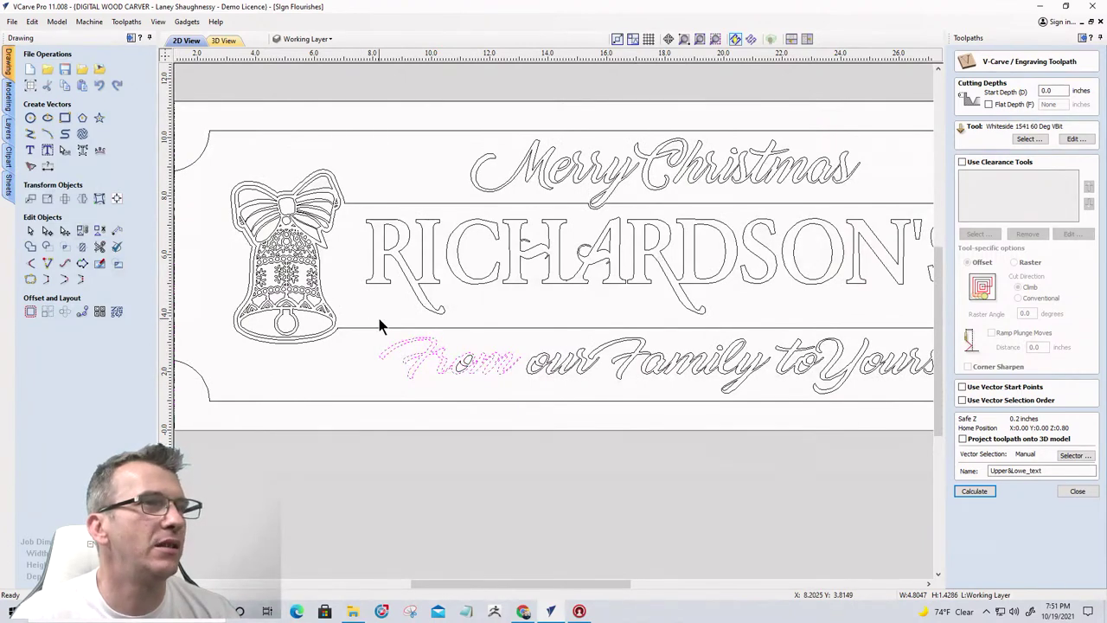
{"action": "scroll", "coordinate": [377, 314], "scroll_direction": "down", "scroll_amount": 1}
{"action": "left_click_drag", "start_coordinate": [373, 322], "coordinate": [875, 383]}
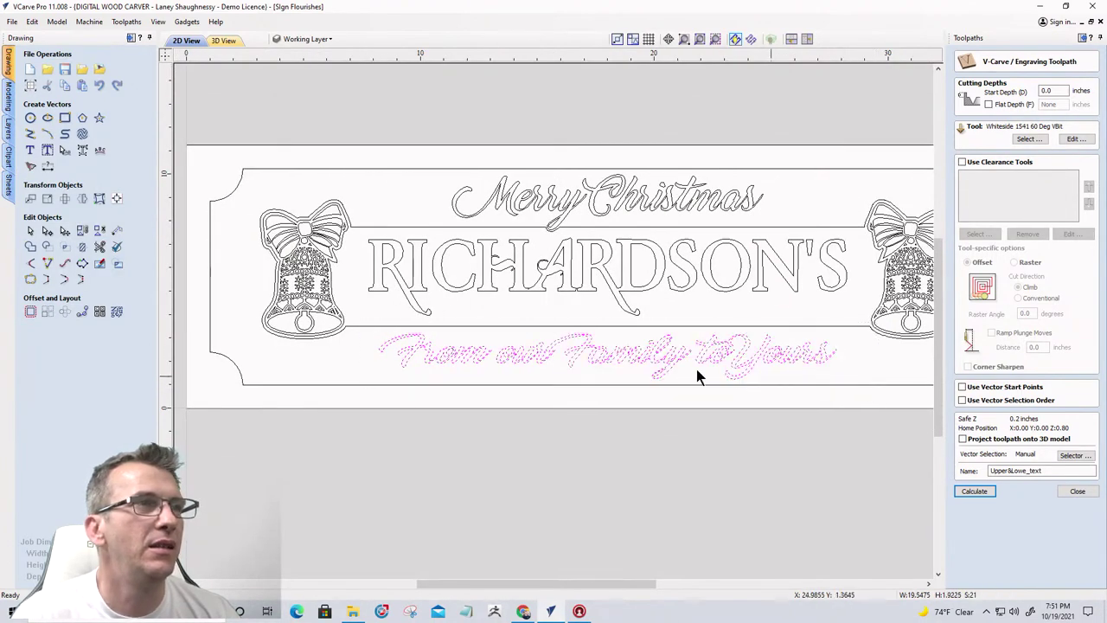
Check the selected From line for V-carving problems, then close the validator
{"action": "left_click", "coordinate": [116, 246]}
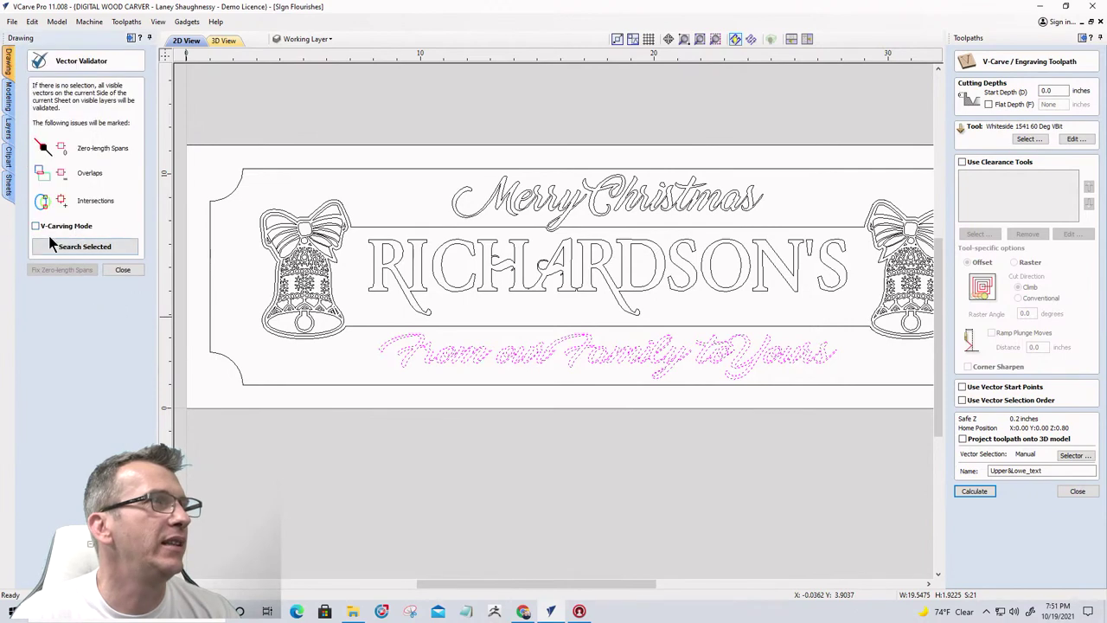
{"action": "left_click", "coordinate": [36, 225]}
{"action": "left_click", "coordinate": [63, 248]}
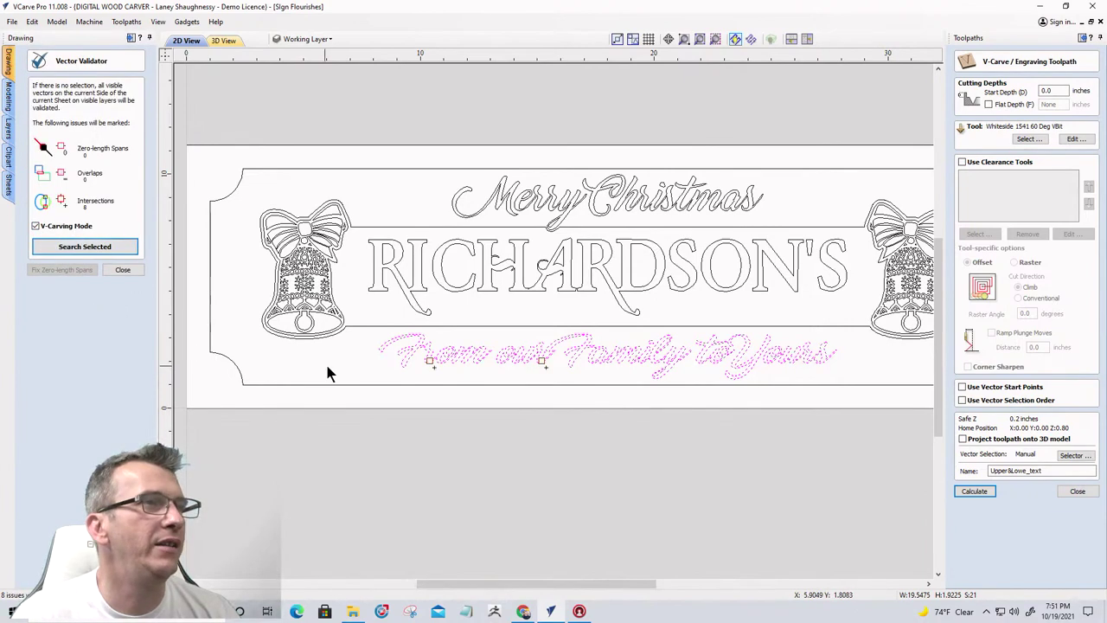
{"action": "scroll", "coordinate": [424, 368], "scroll_direction": "up", "scroll_amount": 4}
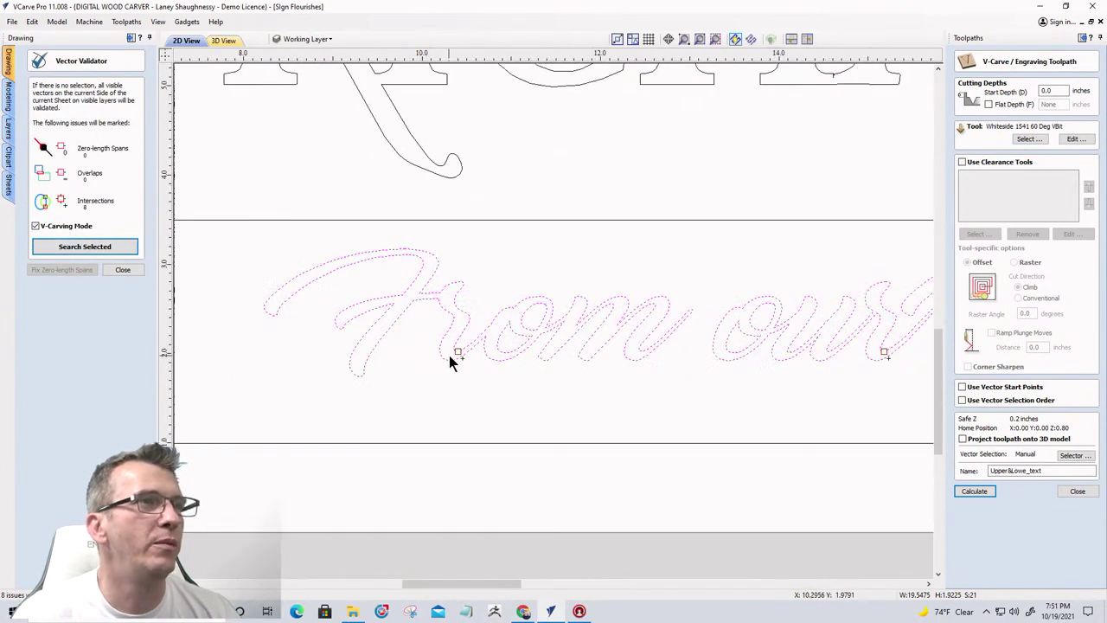
{"action": "scroll", "coordinate": [449, 359], "scroll_direction": "down", "scroll_amount": 2}
{"action": "scroll", "coordinate": [732, 357], "scroll_direction": "up", "scroll_amount": 3}
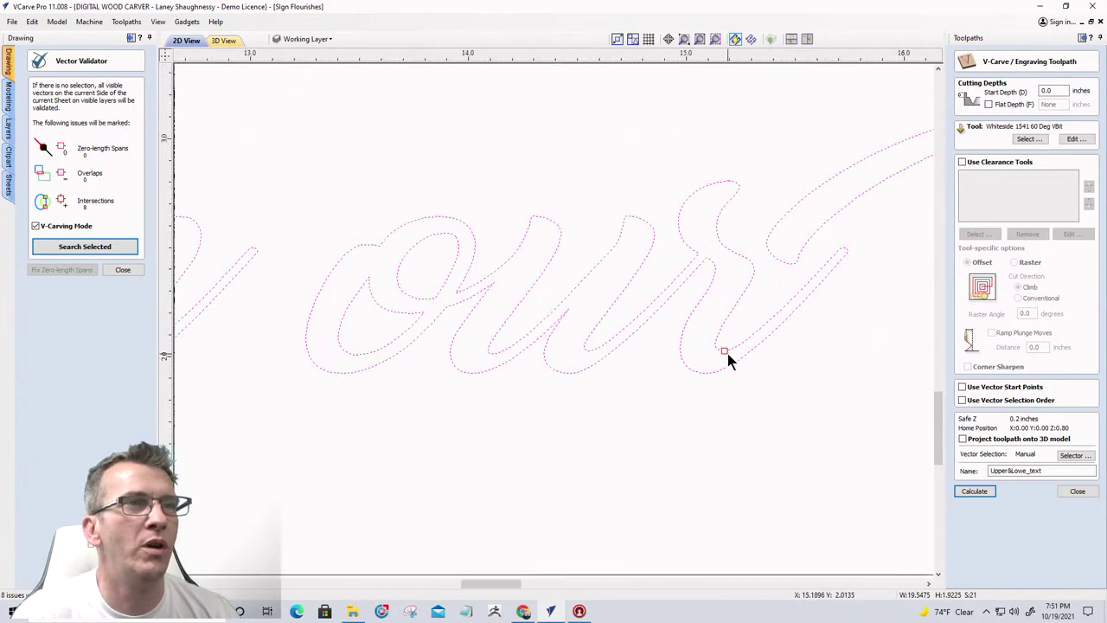
{"action": "scroll", "coordinate": [727, 353], "scroll_direction": "down", "scroll_amount": 3}
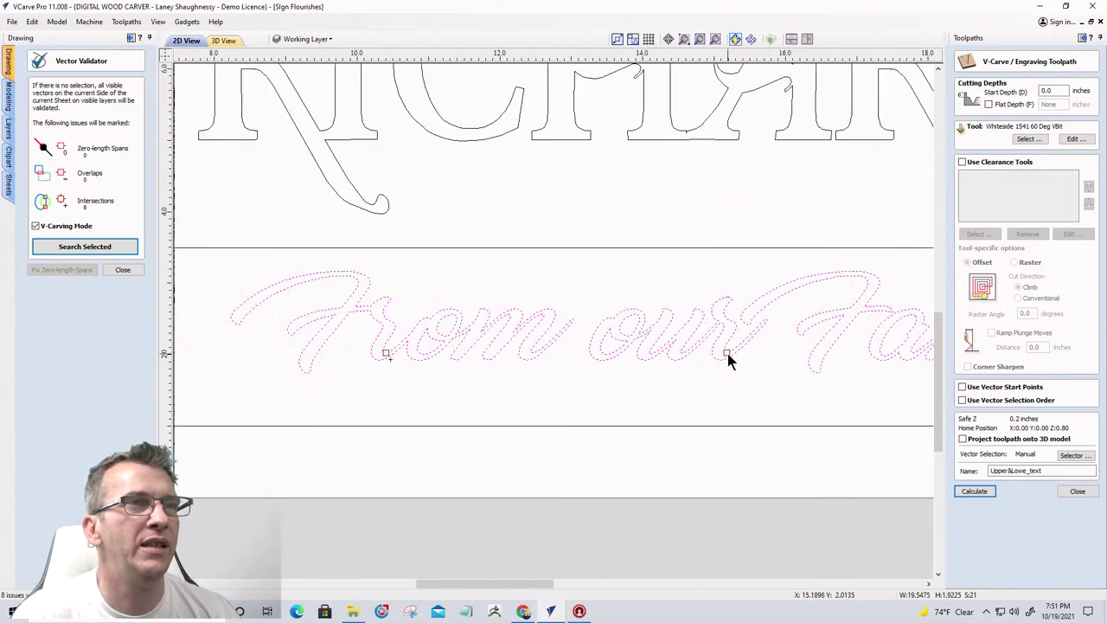
{"action": "left_click", "coordinate": [121, 272]}
Zoom to the flagged spot in 'From' and delete the tiny stray arc
{"action": "scroll", "coordinate": [372, 354], "scroll_direction": "up", "scroll_amount": 5}
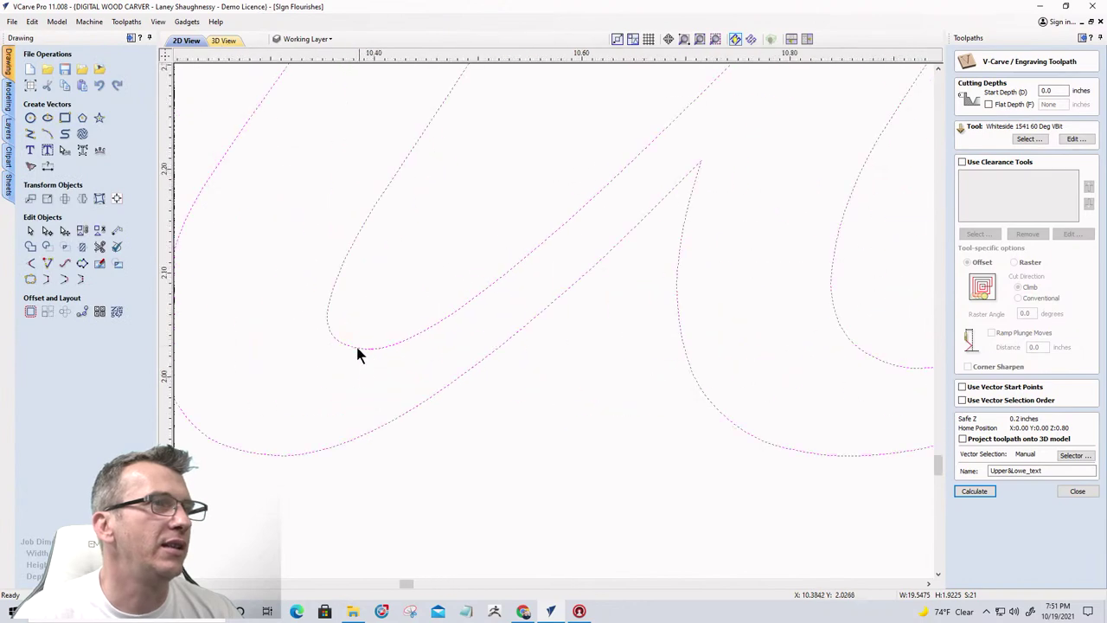
{"action": "scroll", "coordinate": [359, 351], "scroll_direction": "up", "scroll_amount": 5}
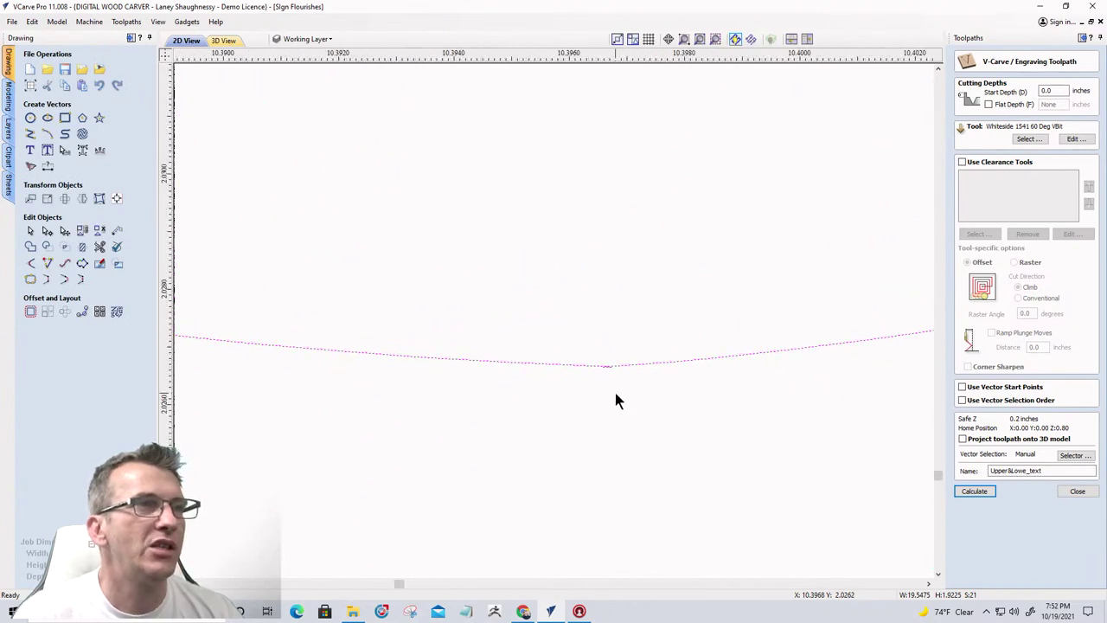
{"action": "left_click_drag", "start_coordinate": [573, 337], "coordinate": [655, 405]}
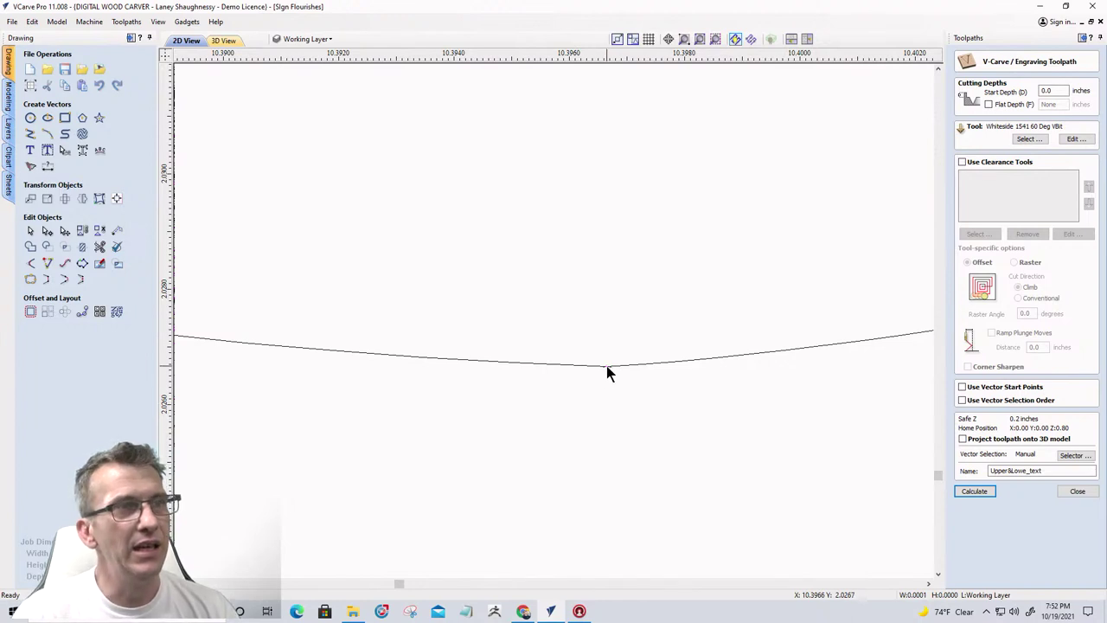
{"action": "left_click", "coordinate": [575, 295]}
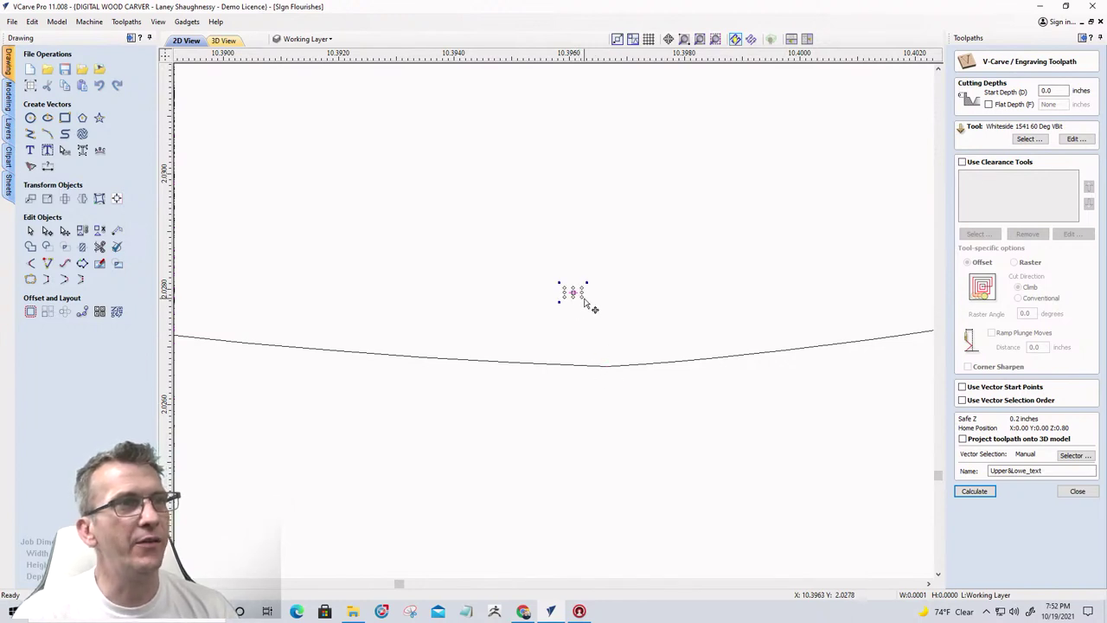
{"action": "left_click_drag", "start_coordinate": [585, 303], "coordinate": [675, 403]}
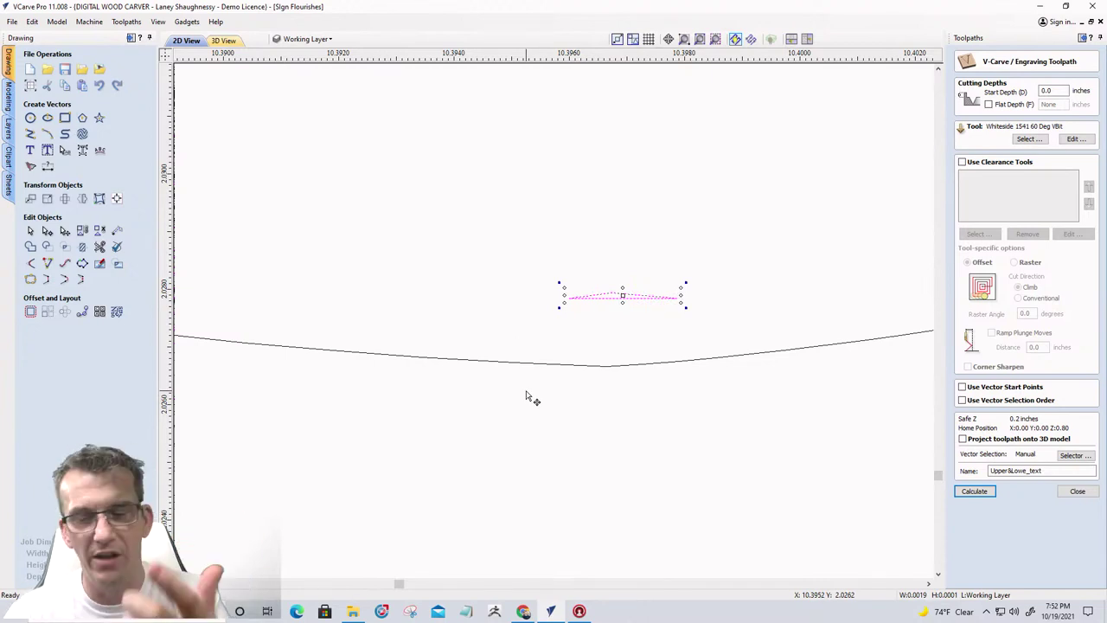
{"action": "key", "text": "Delete"}
Select another tiny stray vector above the curve and zoom out to the full sign
{"action": "scroll", "coordinate": [524, 397], "scroll_direction": "down", "scroll_amount": 5}
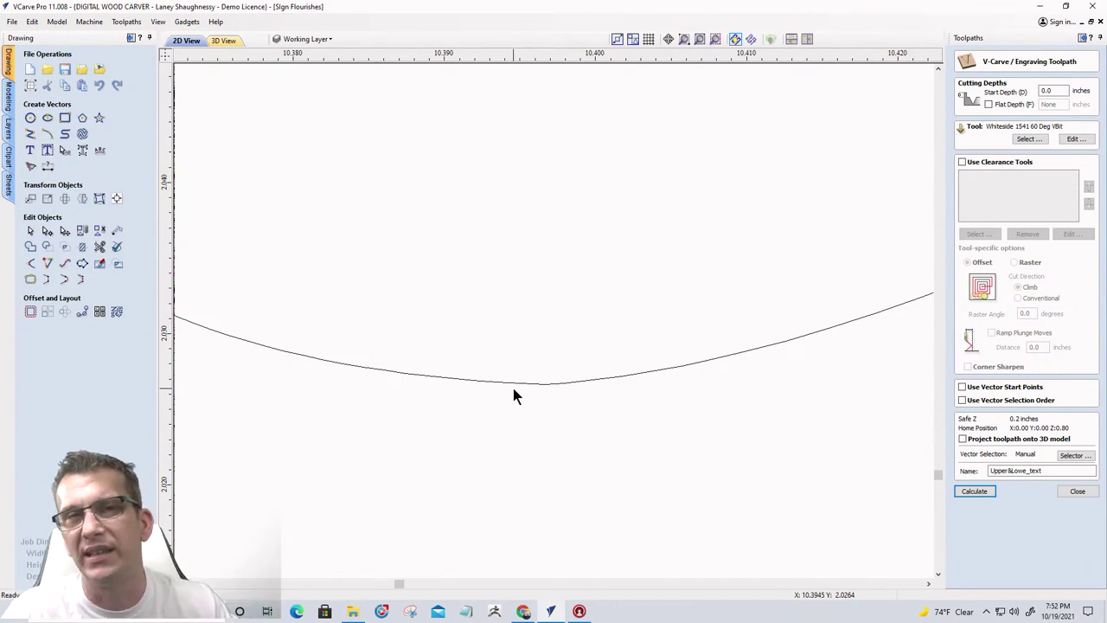
{"action": "scroll", "coordinate": [512, 395], "scroll_direction": "down", "scroll_amount": 15}
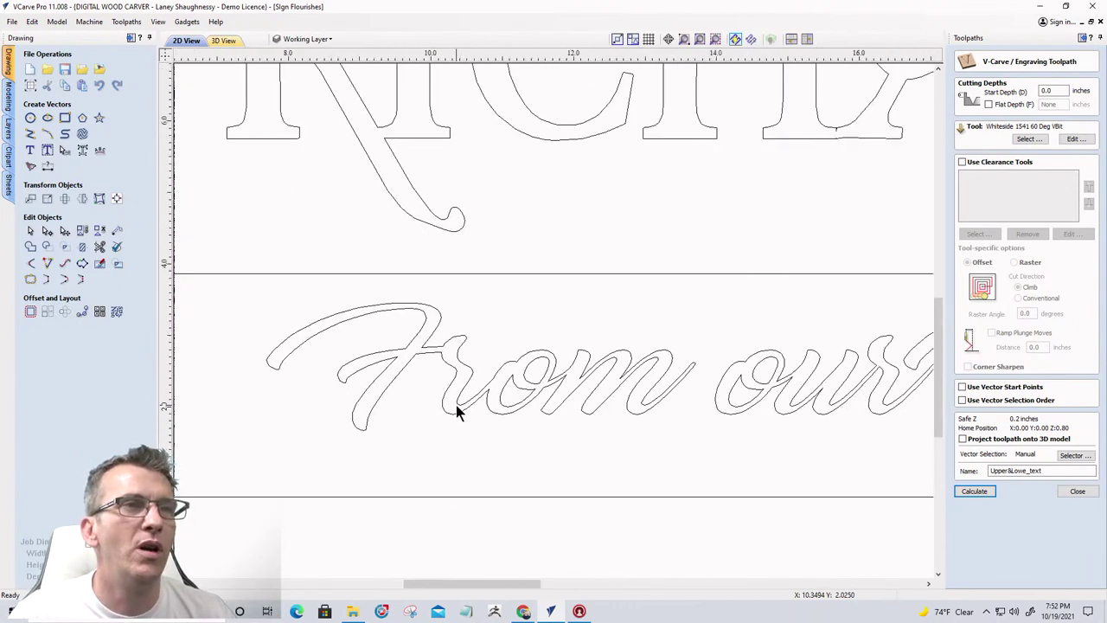
{"action": "scroll", "coordinate": [456, 405], "scroll_direction": "down", "scroll_amount": 2}
{"action": "scroll", "coordinate": [798, 407], "scroll_direction": "up", "scroll_amount": 5}
{"action": "scroll", "coordinate": [802, 404], "scroll_direction": "up", "scroll_amount": 8}
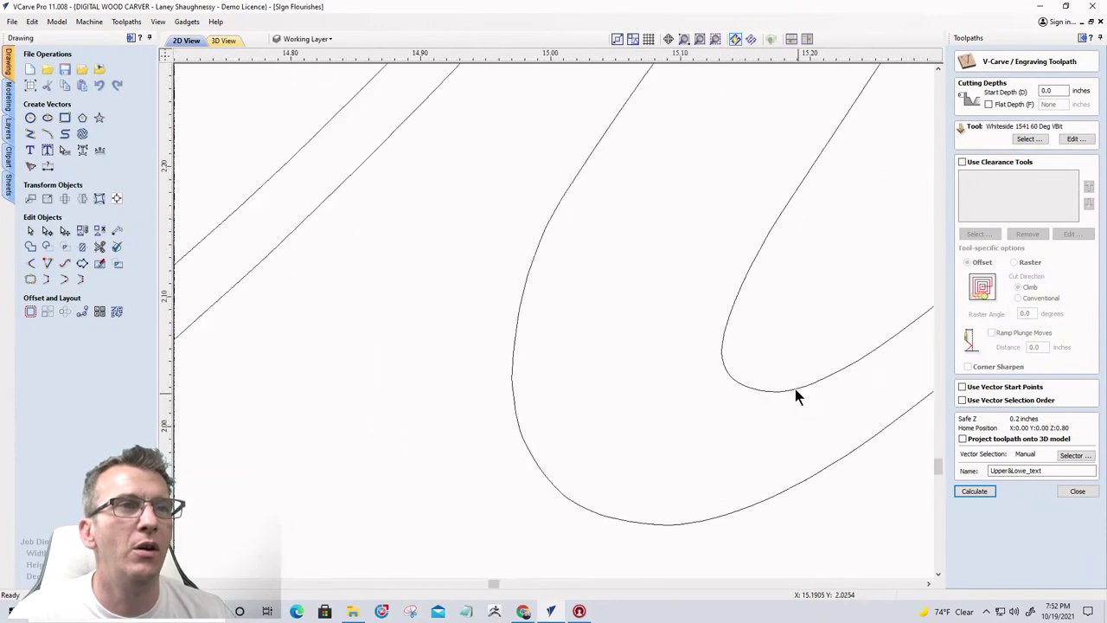
{"action": "scroll", "coordinate": [919, 404], "scroll_direction": "up", "scroll_amount": 10}
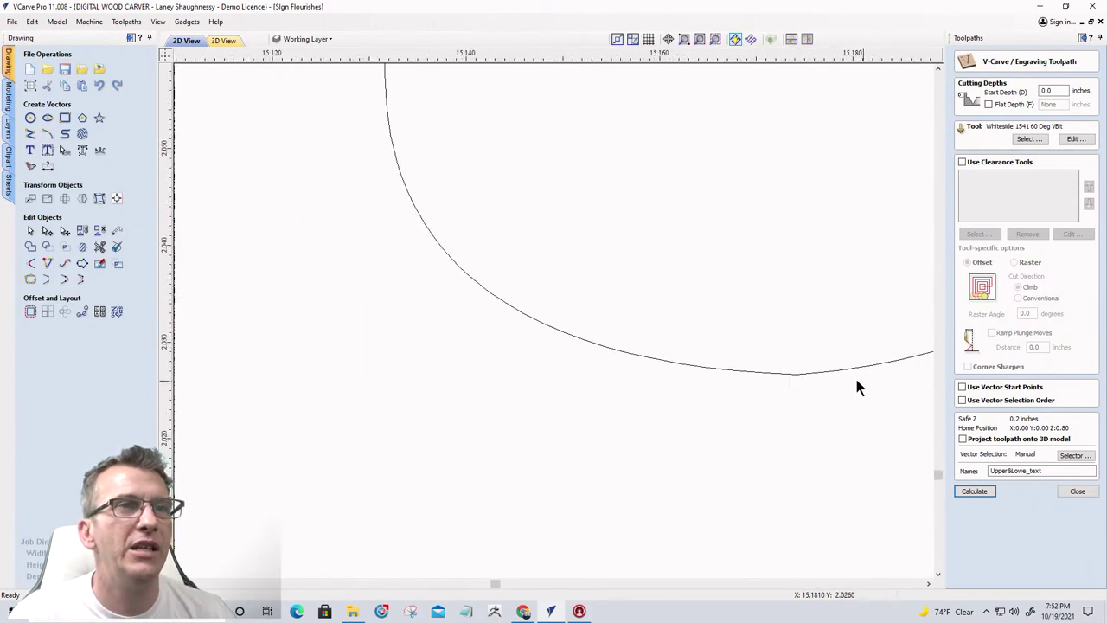
{"action": "scroll", "coordinate": [735, 372], "scroll_direction": "up", "scroll_amount": 3}
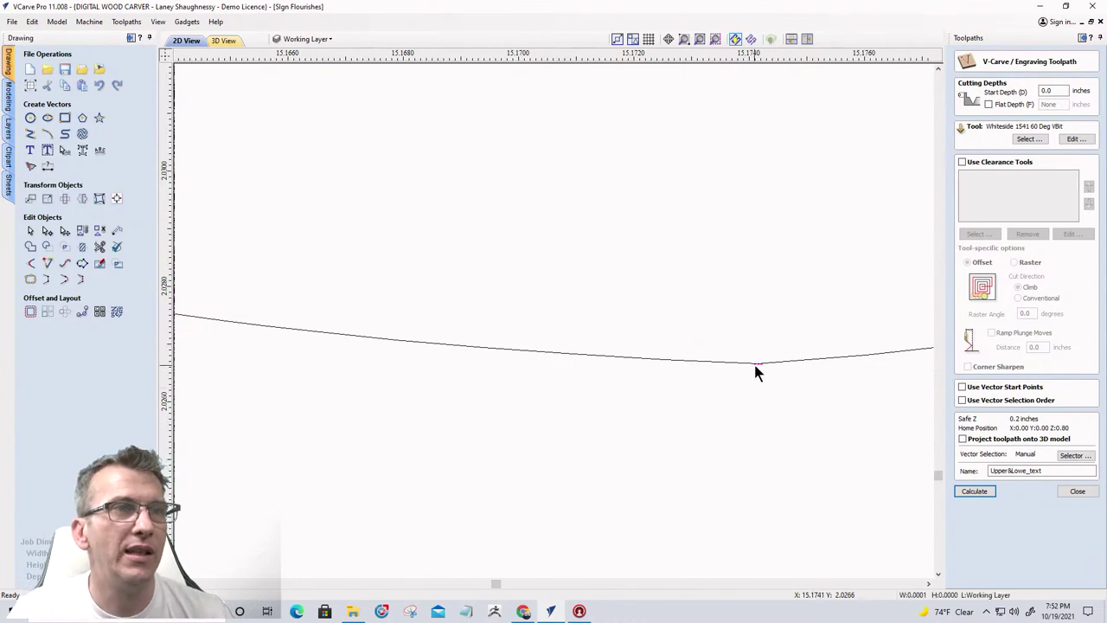
{"action": "left_click", "coordinate": [754, 364]}
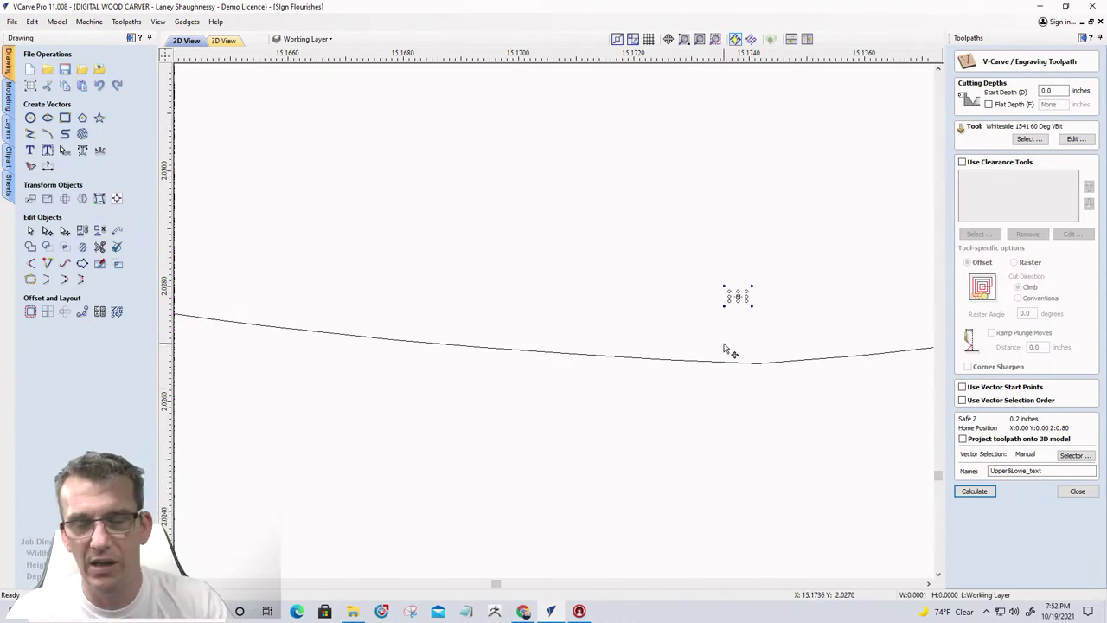
{"action": "scroll", "coordinate": [726, 350], "scroll_direction": "down", "scroll_amount": 15}
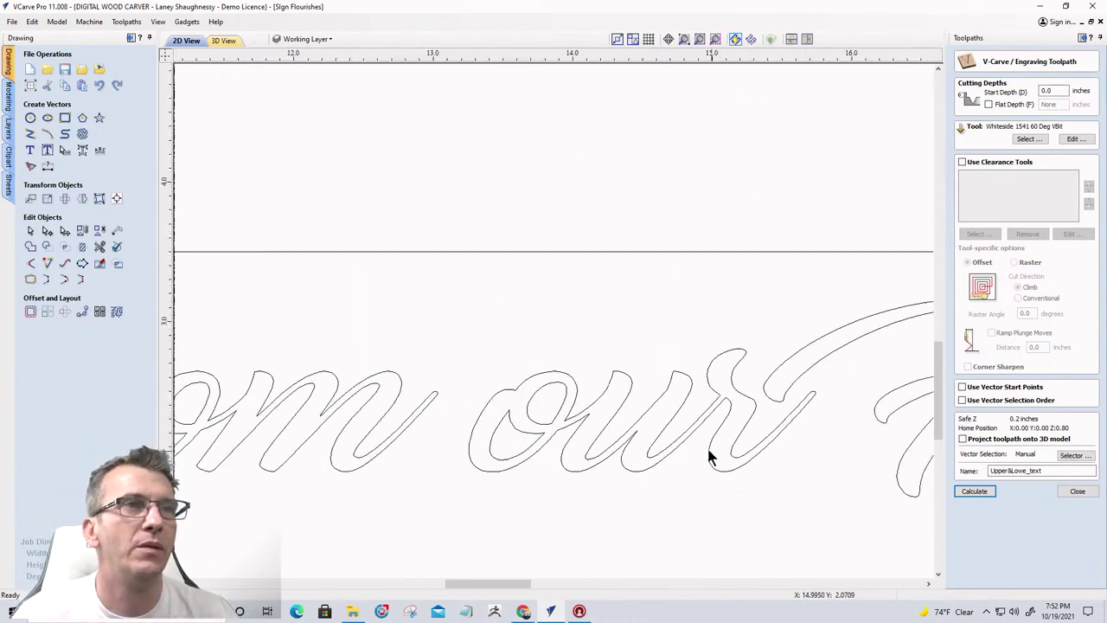
{"action": "scroll", "coordinate": [519, 373], "scroll_direction": "down", "scroll_amount": 5}
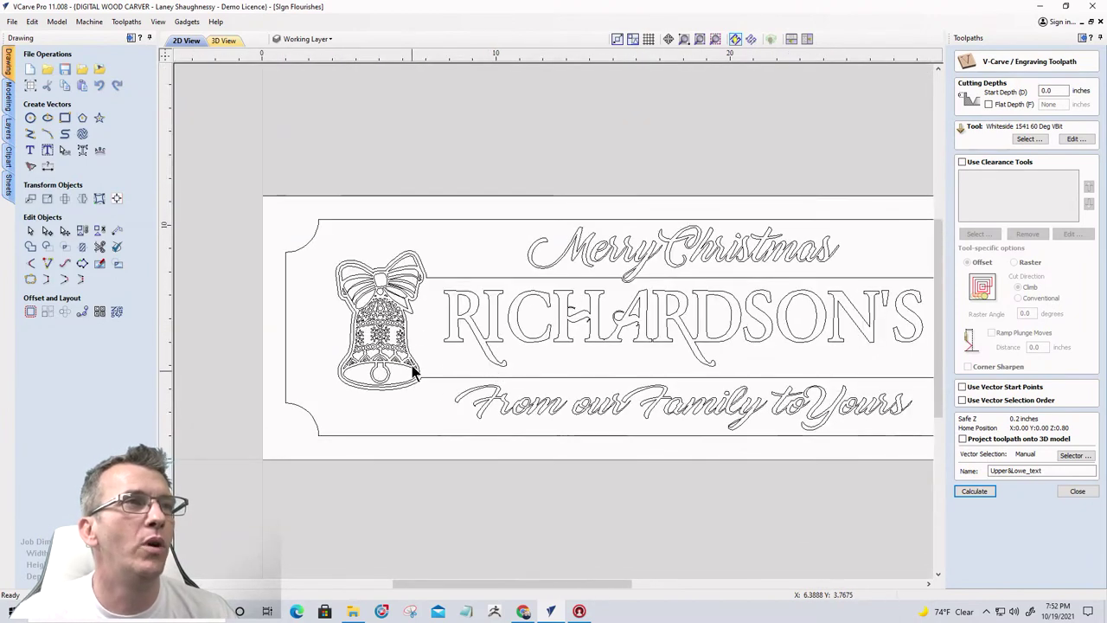
Select the Merry Christmas lettering and validate it in V-carving mode, finding 12 intersections
{"action": "left_click_drag", "start_coordinate": [500, 201], "coordinate": [863, 292]}
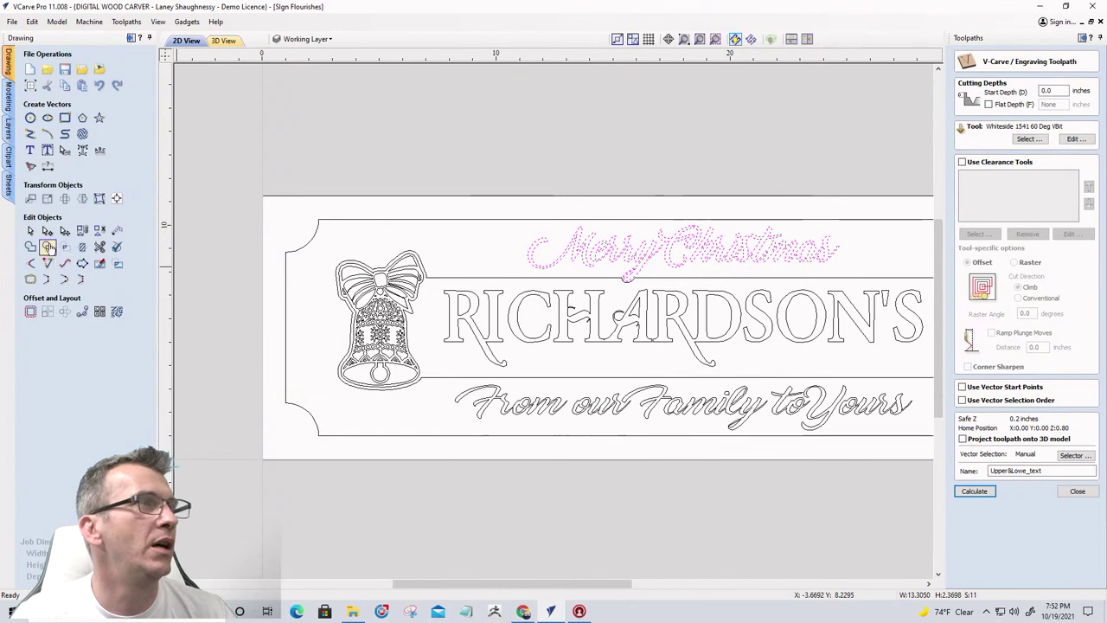
{"action": "left_click", "coordinate": [116, 246]}
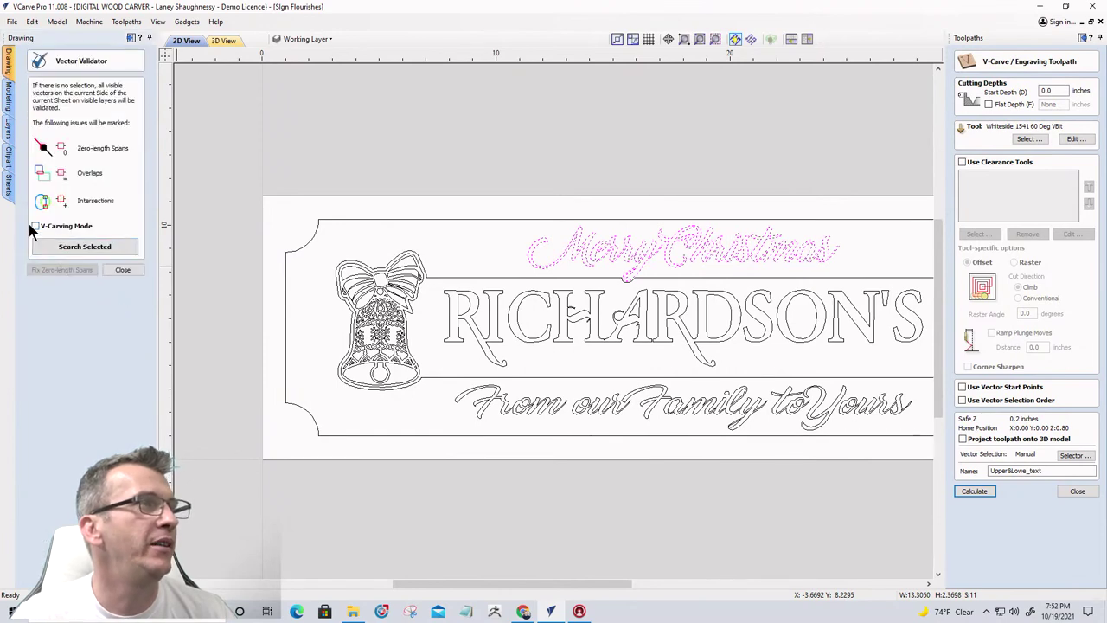
{"action": "left_click", "coordinate": [35, 226]}
{"action": "left_click", "coordinate": [84, 247]}
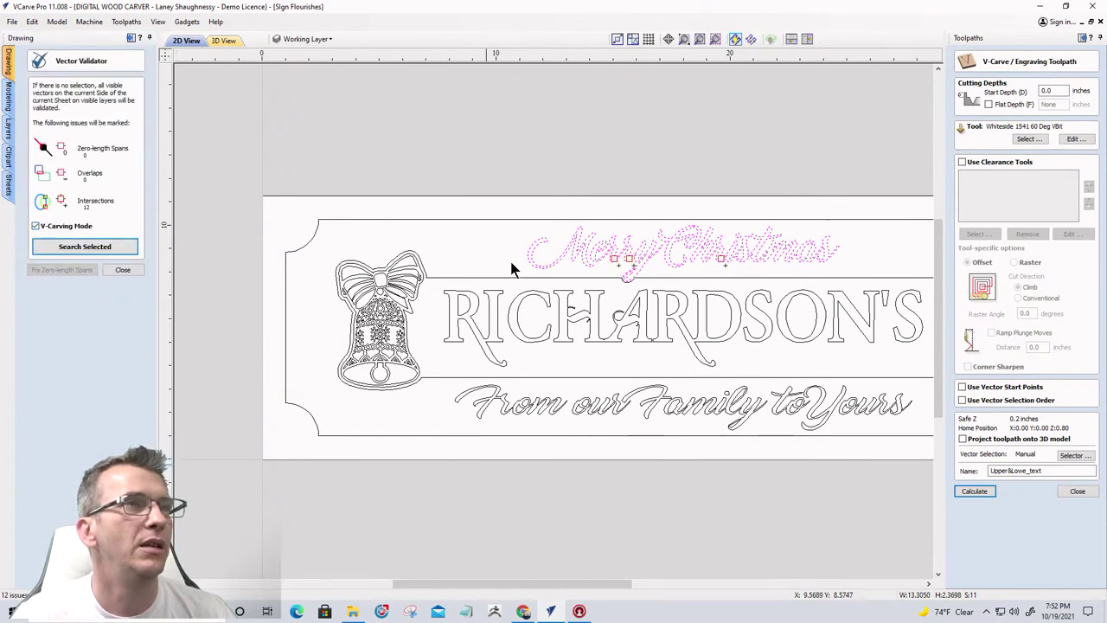
{"action": "scroll", "coordinate": [619, 261], "scroll_direction": "up", "scroll_amount": 2}
{"action": "scroll", "coordinate": [619, 261], "scroll_direction": "up", "scroll_amount": 12}
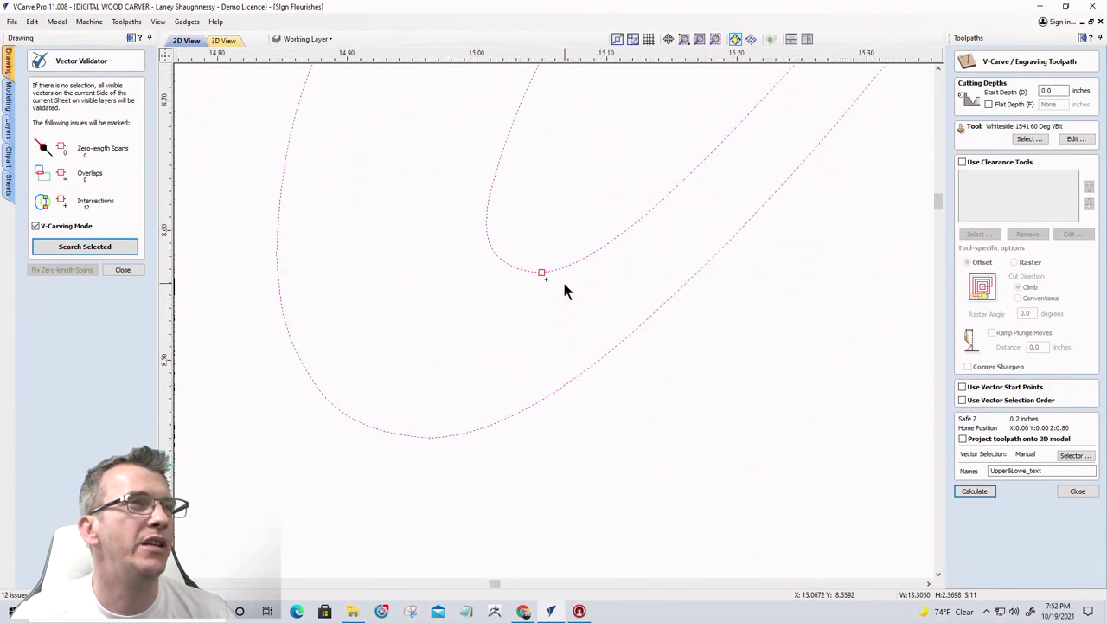
{"action": "scroll", "coordinate": [505, 305], "scroll_direction": "down", "scroll_amount": 6}
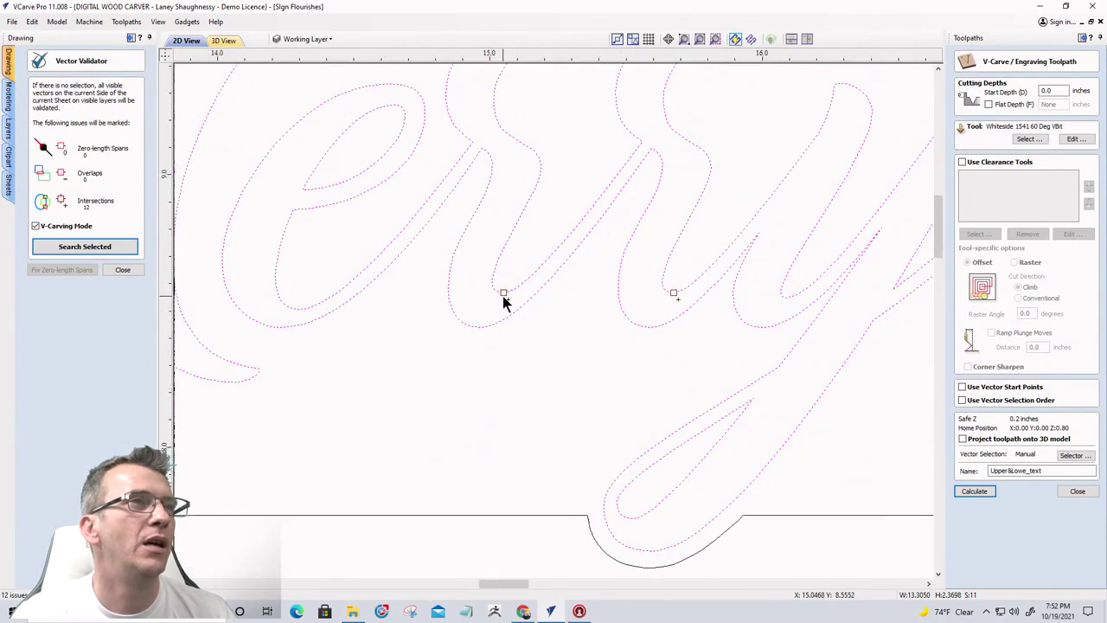
{"action": "scroll", "coordinate": [510, 304], "scroll_direction": "down", "scroll_amount": 5}
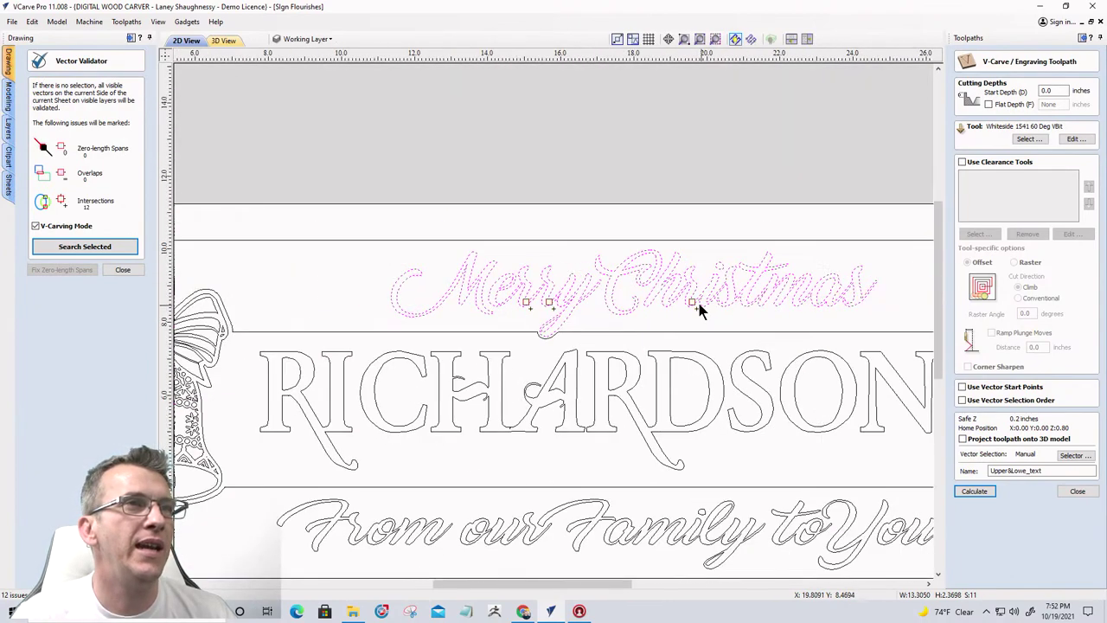
{"action": "scroll", "coordinate": [699, 308], "scroll_direction": "up", "scroll_amount": 4}
{"action": "scroll", "coordinate": [698, 305], "scroll_direction": "down", "scroll_amount": 4}
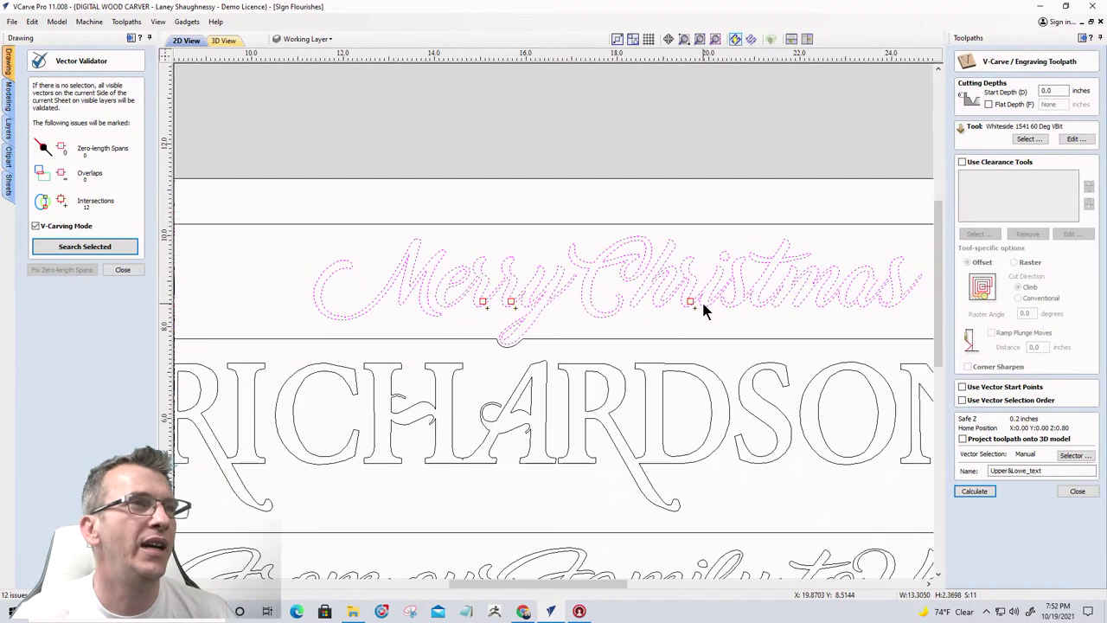
Inspect the tiny vector at a flagged marker, then reselect the Merry Christmas lettering
{"action": "left_click", "coordinate": [477, 316]}
{"action": "scroll", "coordinate": [477, 316], "scroll_direction": "up", "scroll_amount": 3}
{"action": "scroll", "coordinate": [481, 320], "scroll_direction": "up", "scroll_amount": 1}
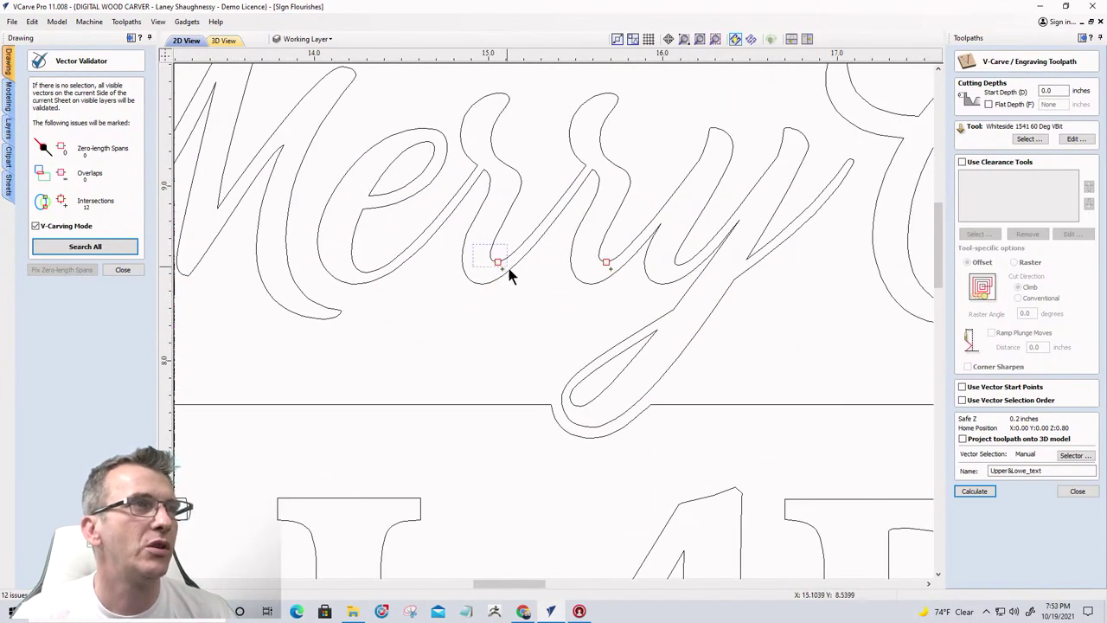
{"action": "left_click_drag", "start_coordinate": [507, 267], "coordinate": [513, 272]}
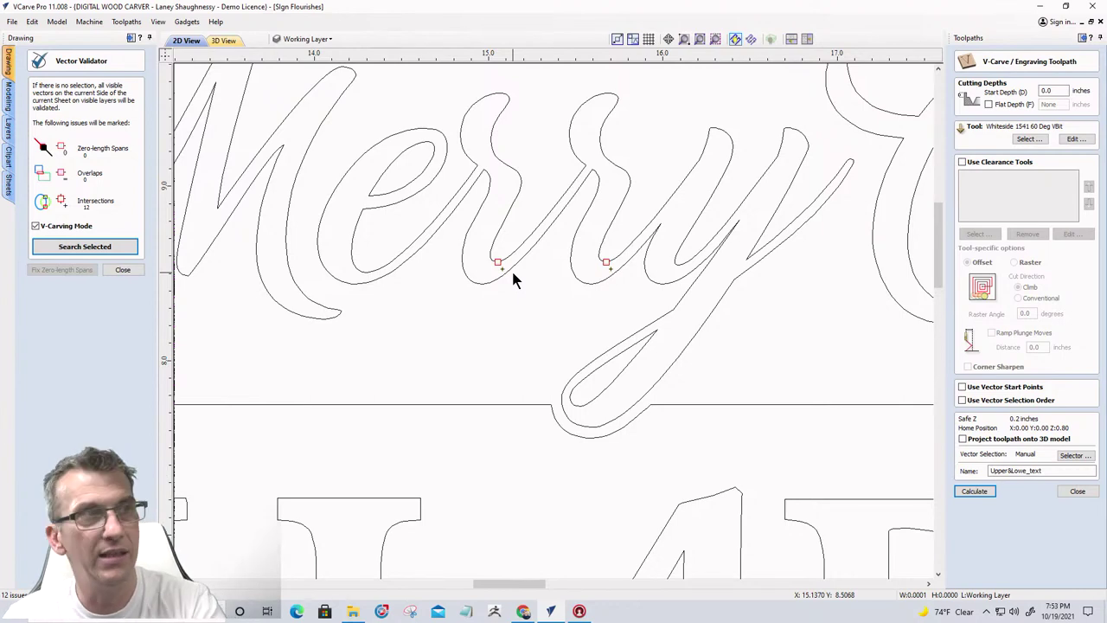
{"action": "left_click", "coordinate": [620, 275]}
{"action": "scroll", "coordinate": [588, 277], "scroll_direction": "down", "scroll_amount": 3}
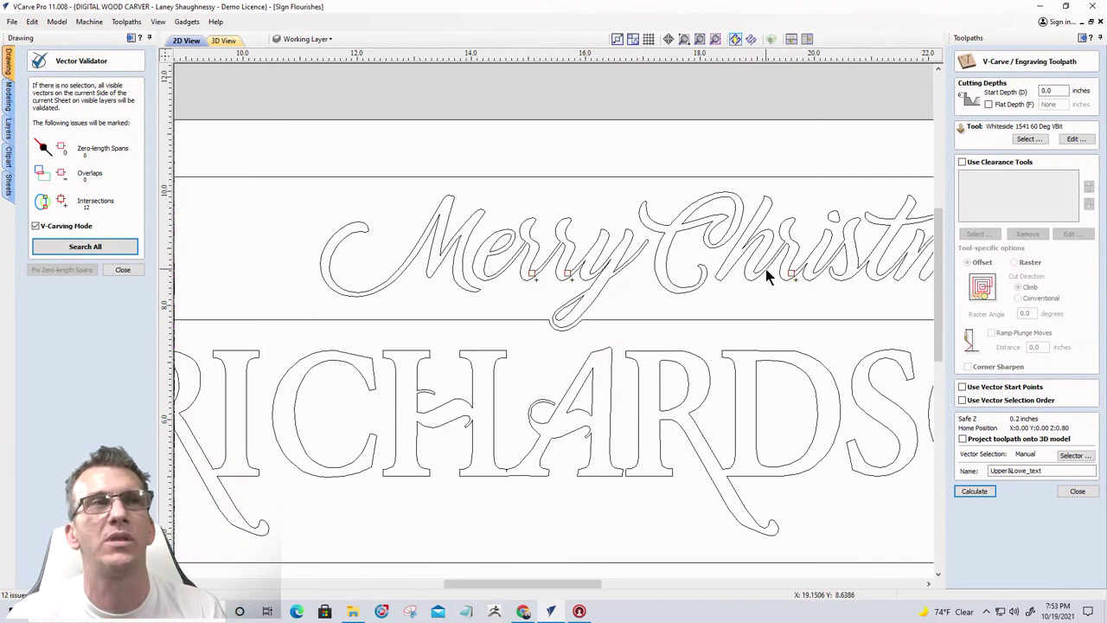
{"action": "scroll", "coordinate": [665, 273], "scroll_direction": "down", "scroll_amount": 2}
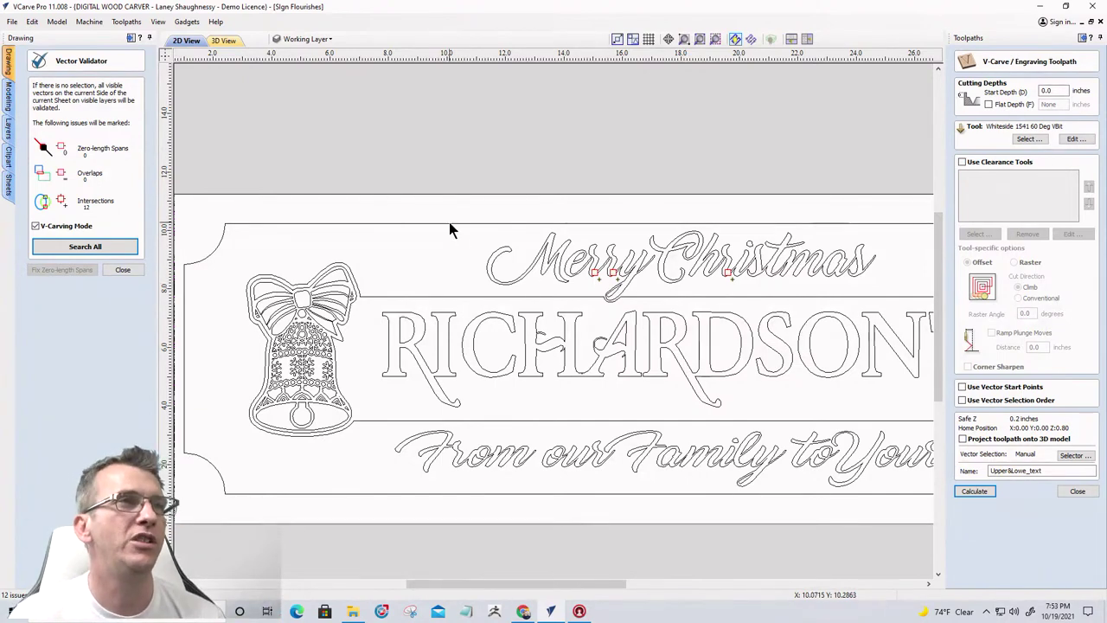
{"action": "left_click_drag", "start_coordinate": [439, 223], "coordinate": [900, 305]}
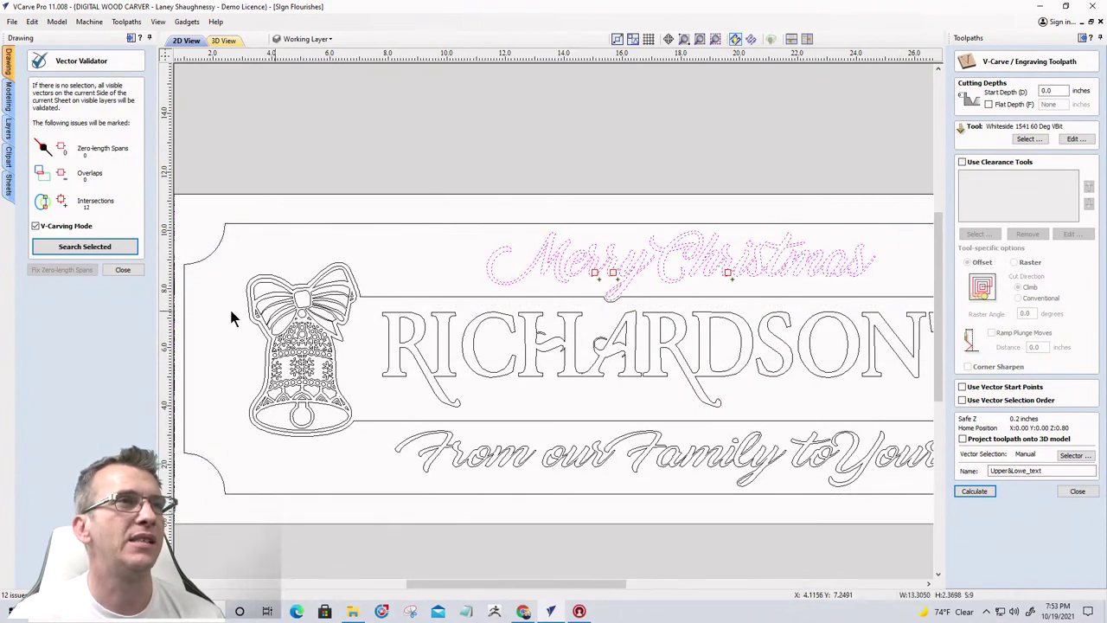
Re-check Merry Christmas, now 4 intersections, close the validator, and select the flagged curve
{"action": "left_click", "coordinate": [104, 247]}
{"action": "scroll", "coordinate": [724, 288], "scroll_direction": "up", "scroll_amount": 10}
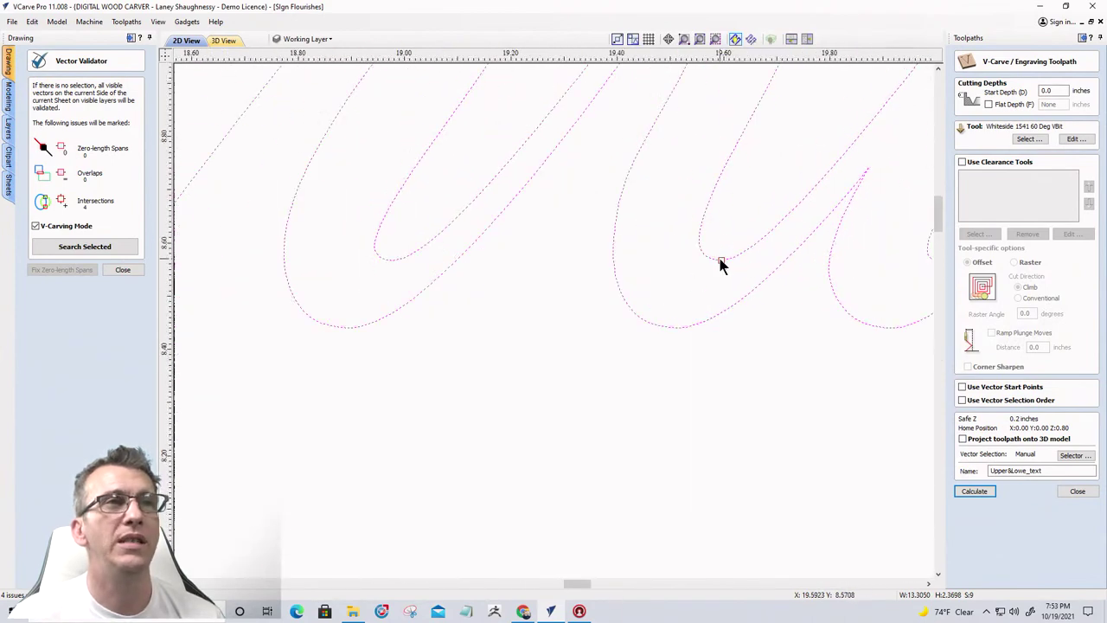
{"action": "scroll", "coordinate": [724, 265], "scroll_direction": "up", "scroll_amount": 3}
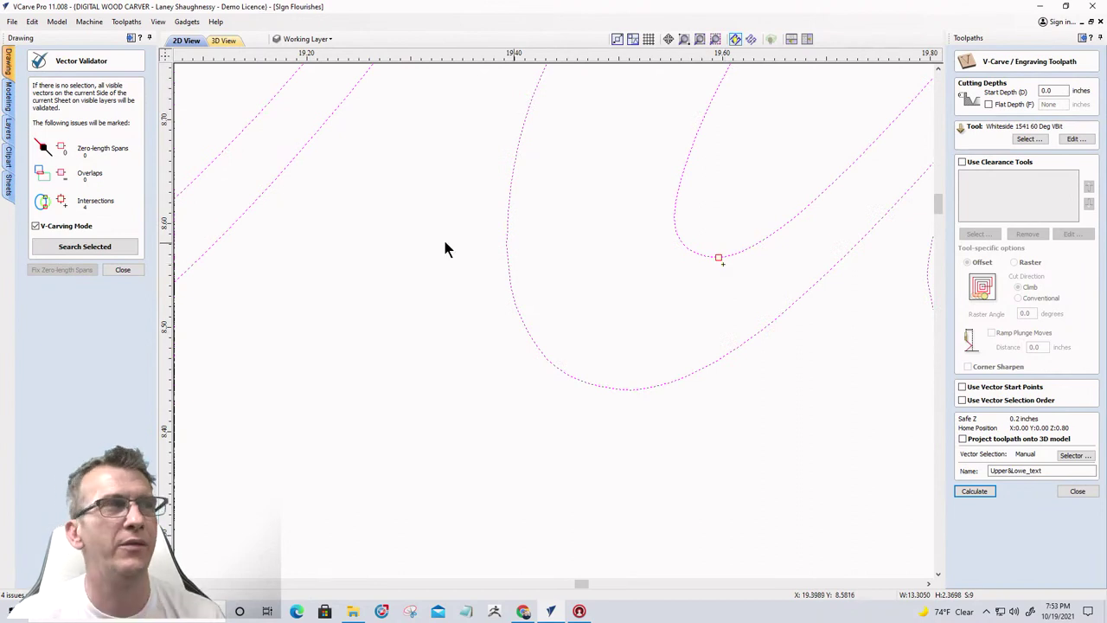
{"action": "left_click", "coordinate": [123, 271]}
{"action": "scroll", "coordinate": [720, 260], "scroll_direction": "up", "scroll_amount": 10}
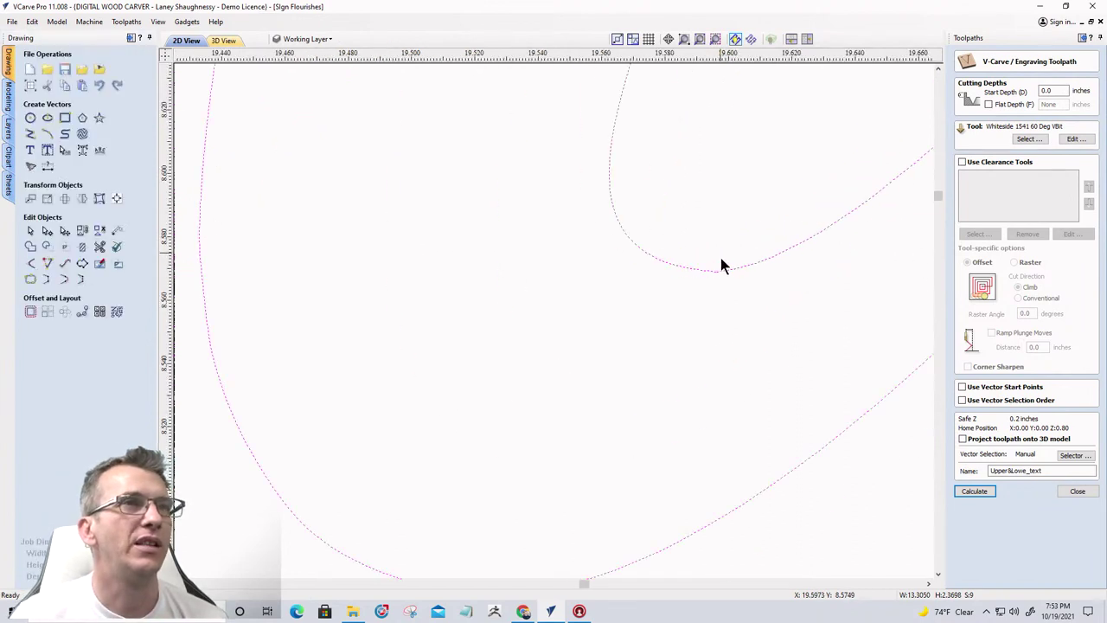
{"action": "scroll", "coordinate": [717, 292], "scroll_direction": "up", "scroll_amount": 1}
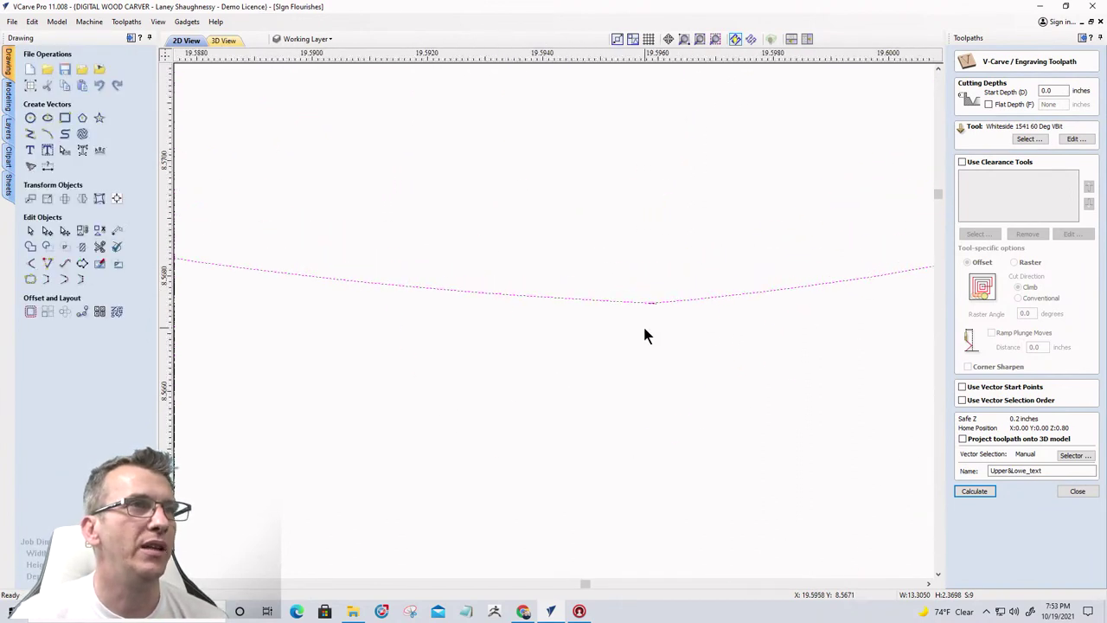
{"action": "left_click", "coordinate": [616, 278]}
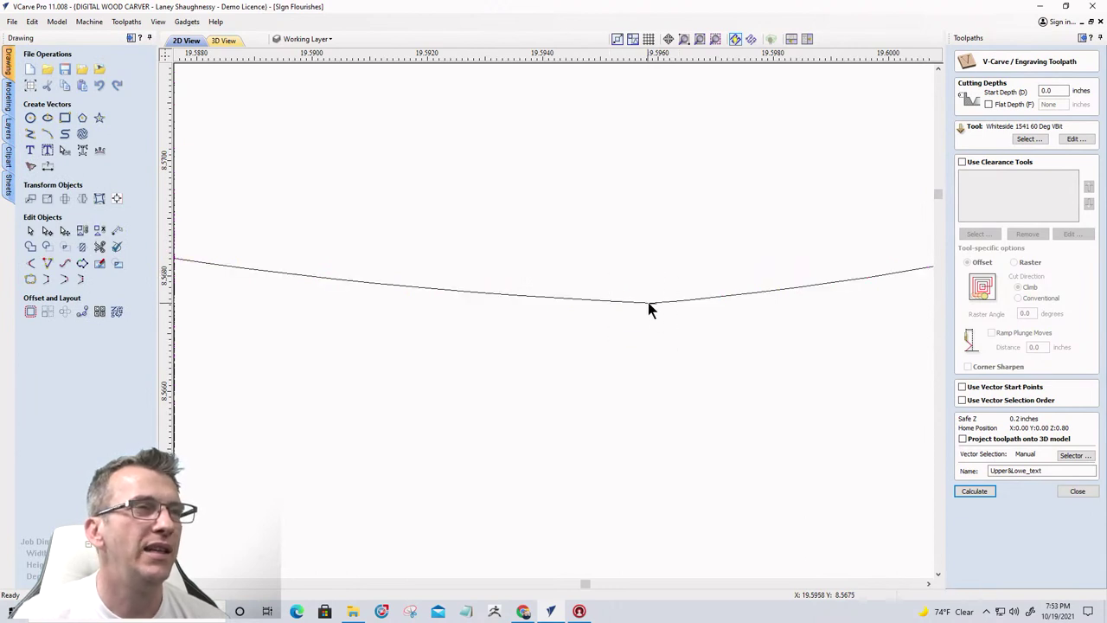
{"action": "left_click", "coordinate": [650, 305]}
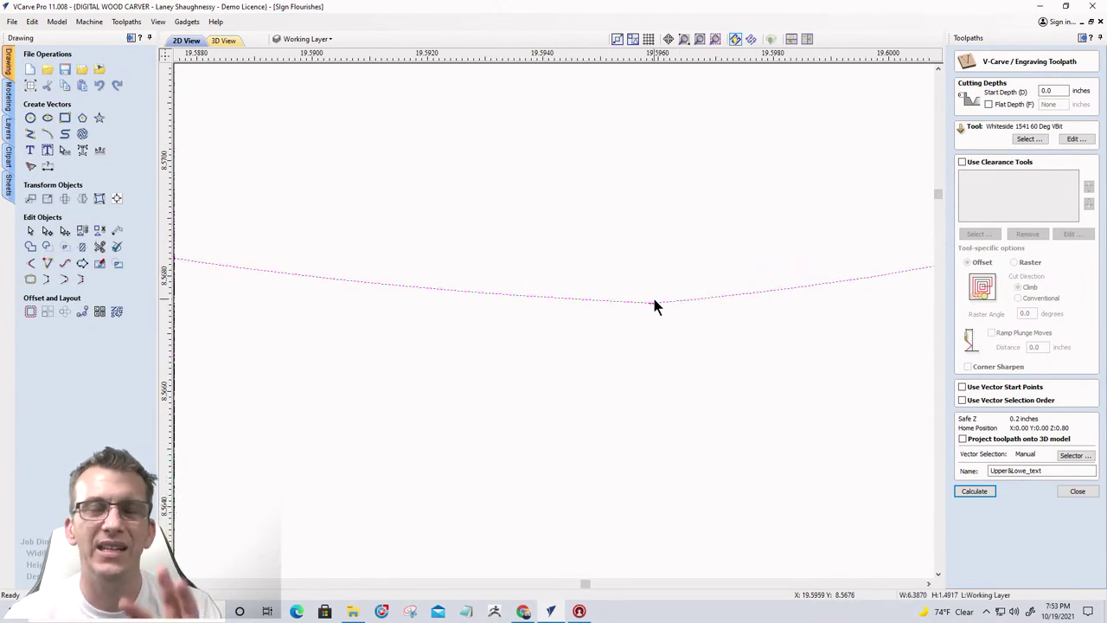
Node-edit the letter outline, adding nodes around the bottom point and deleting an extra one
{"action": "left_click", "coordinate": [47, 231]}
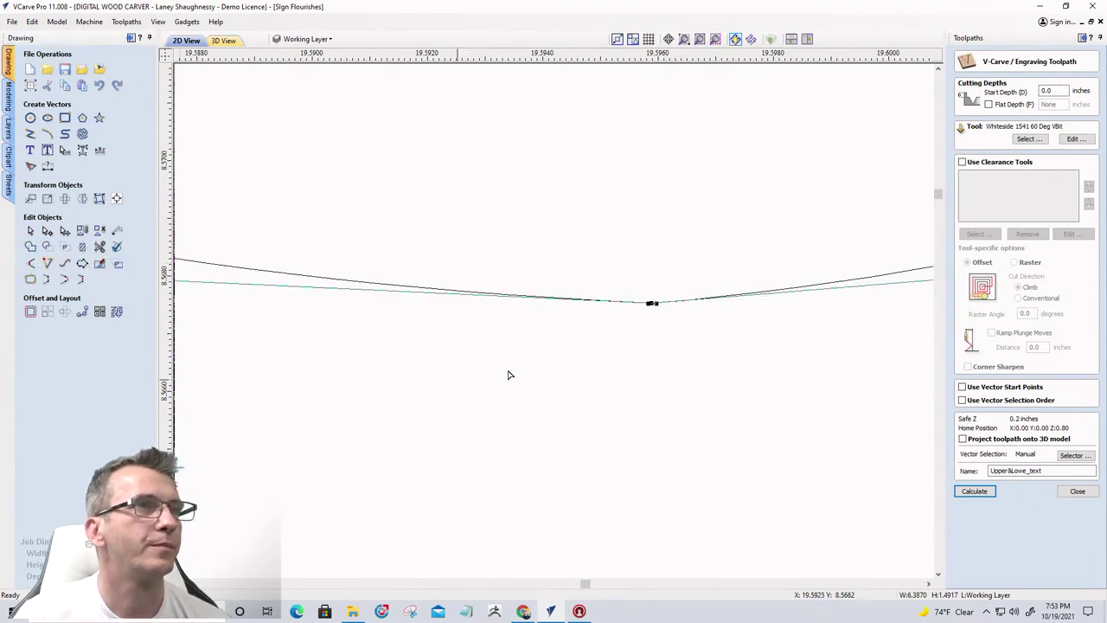
{"action": "right_click", "coordinate": [655, 310]}
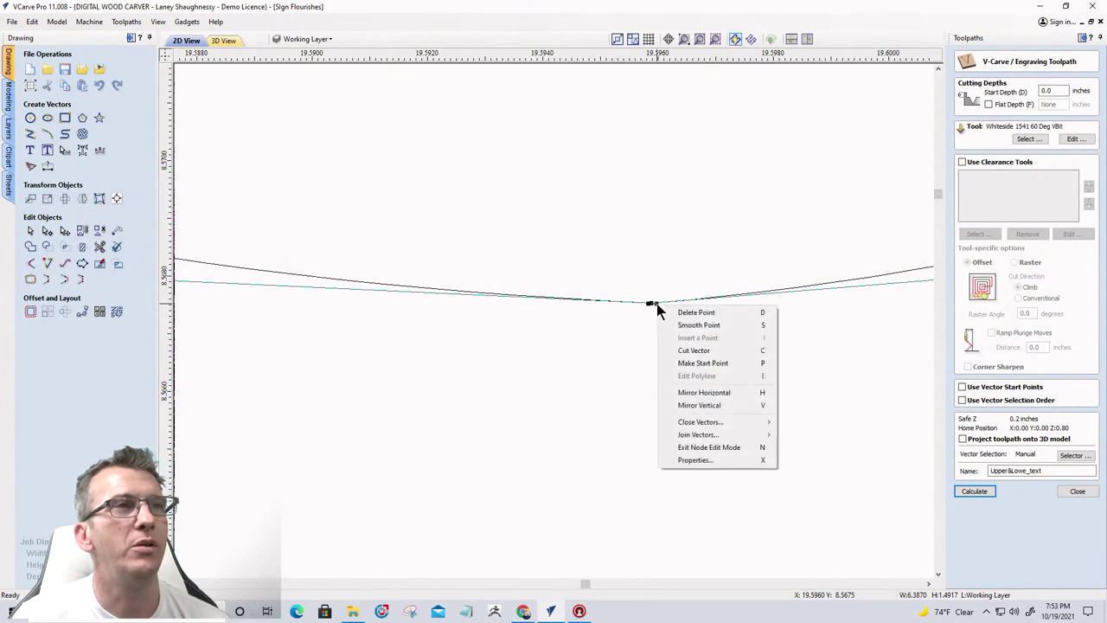
{"action": "key", "text": "Escape"}
{"action": "left_click_drag", "start_coordinate": [656, 303], "coordinate": [652, 272]}
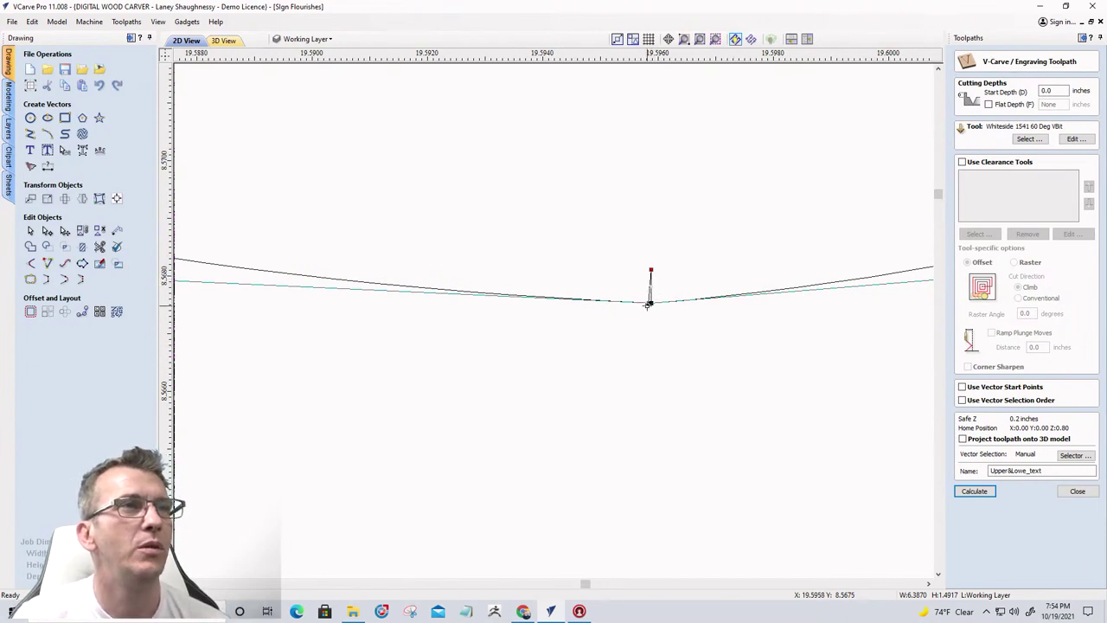
{"action": "left_click", "coordinate": [637, 304]}
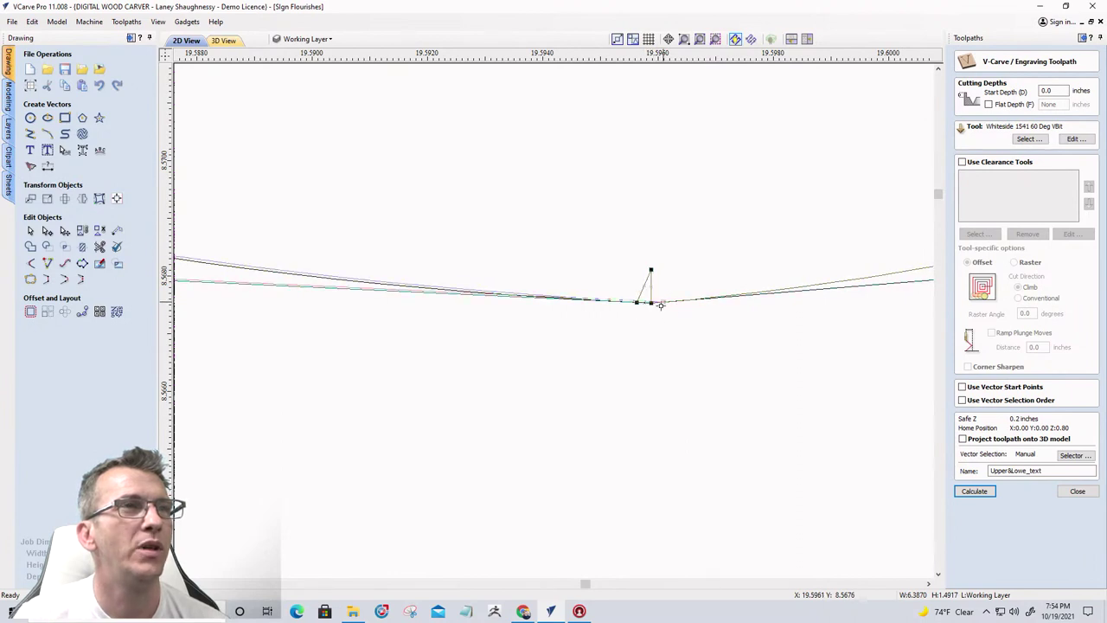
{"action": "left_click", "coordinate": [663, 303]}
{"action": "left_click_drag", "start_coordinate": [664, 301], "coordinate": [624, 300]}
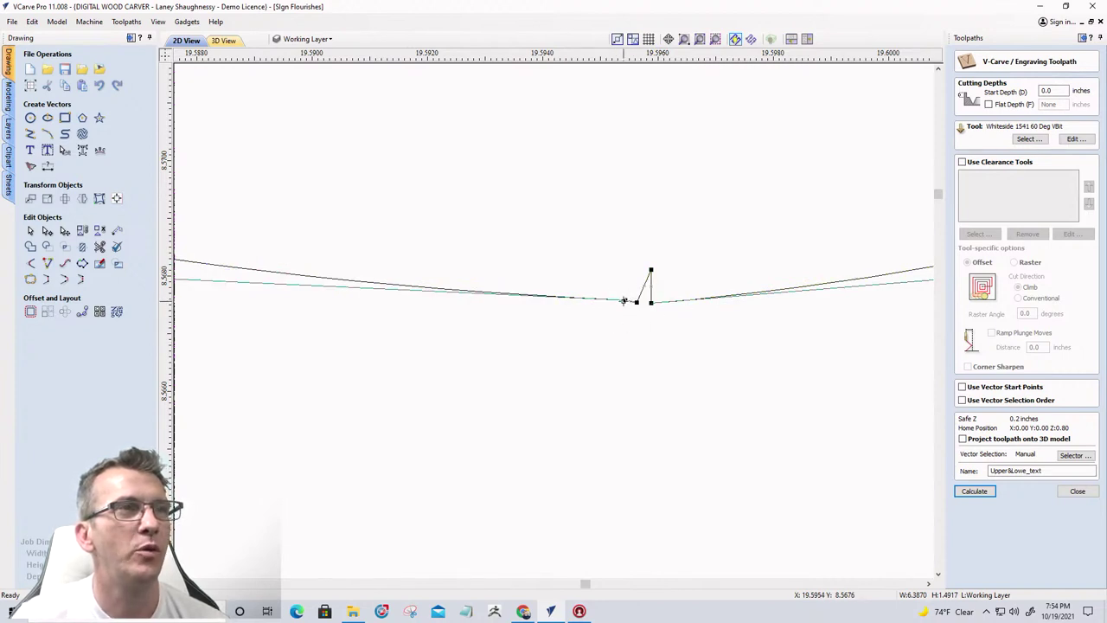
{"action": "right_click", "coordinate": [624, 300]}
{"action": "left_click", "coordinate": [643, 311]}
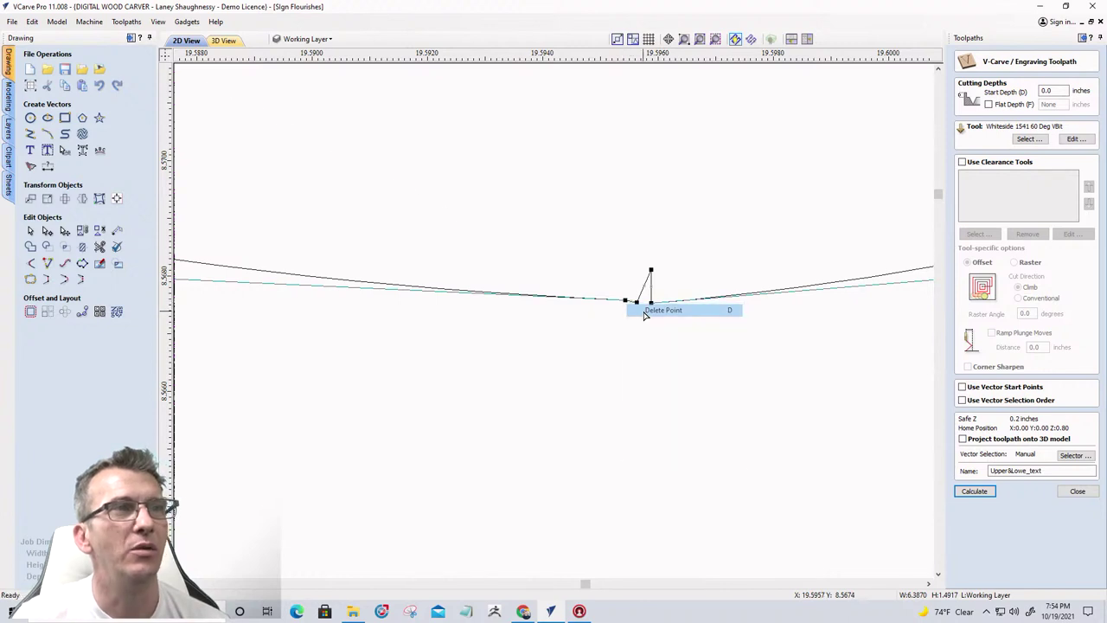
Smooth the bottom node and delete the leftover node and the spike's top node
{"action": "scroll", "coordinate": [667, 373], "scroll_direction": "down", "scroll_amount": 10}
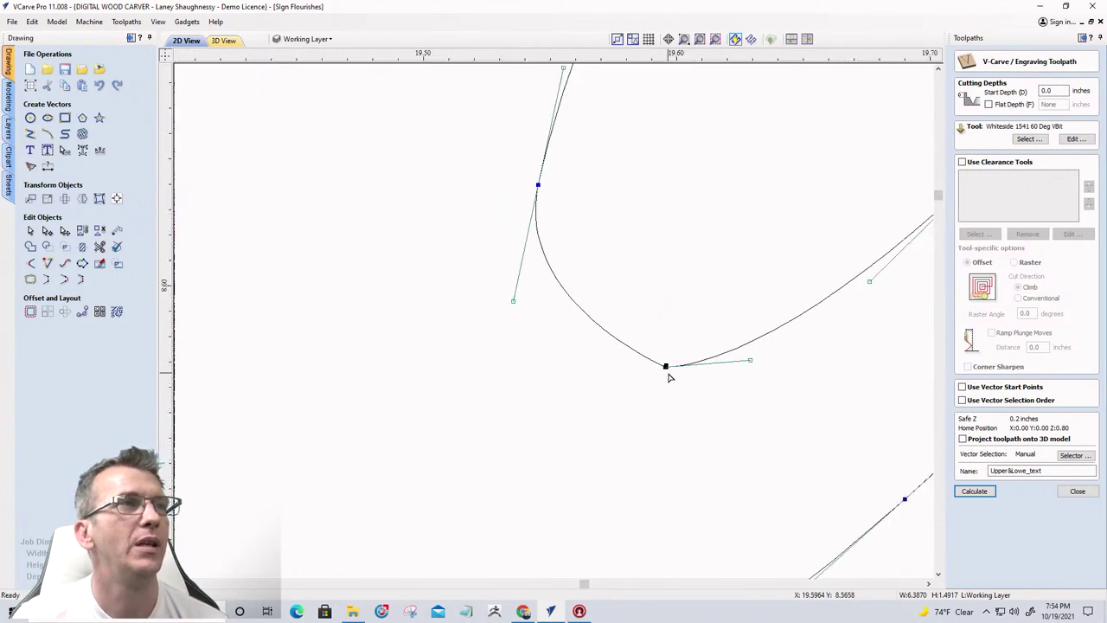
{"action": "key", "text": "s"}
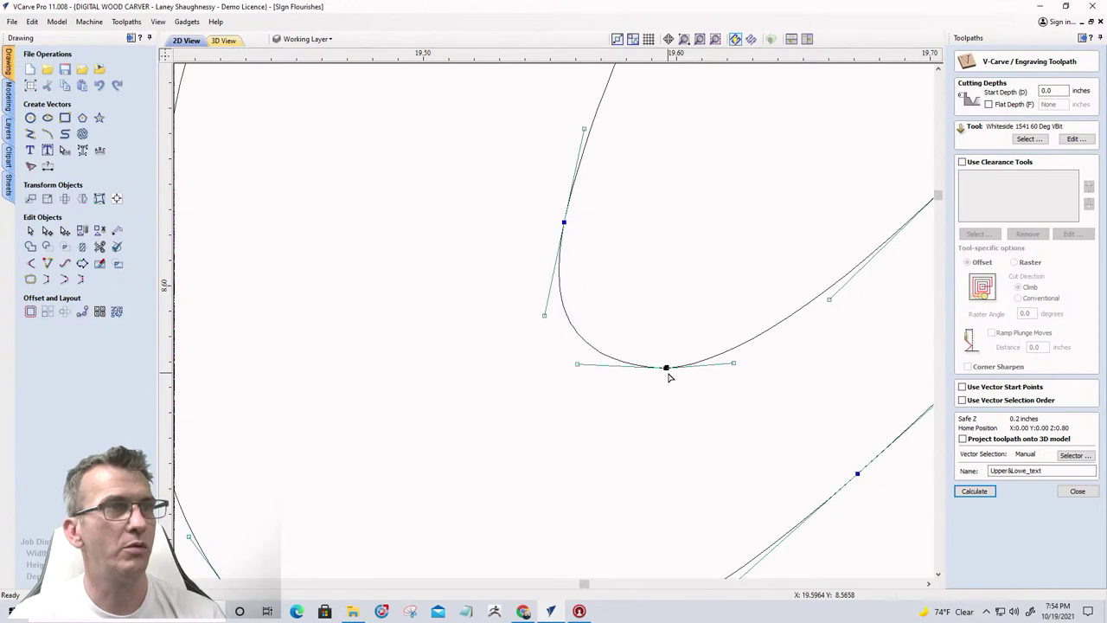
{"action": "scroll", "coordinate": [666, 369], "scroll_direction": "up", "scroll_amount": 10}
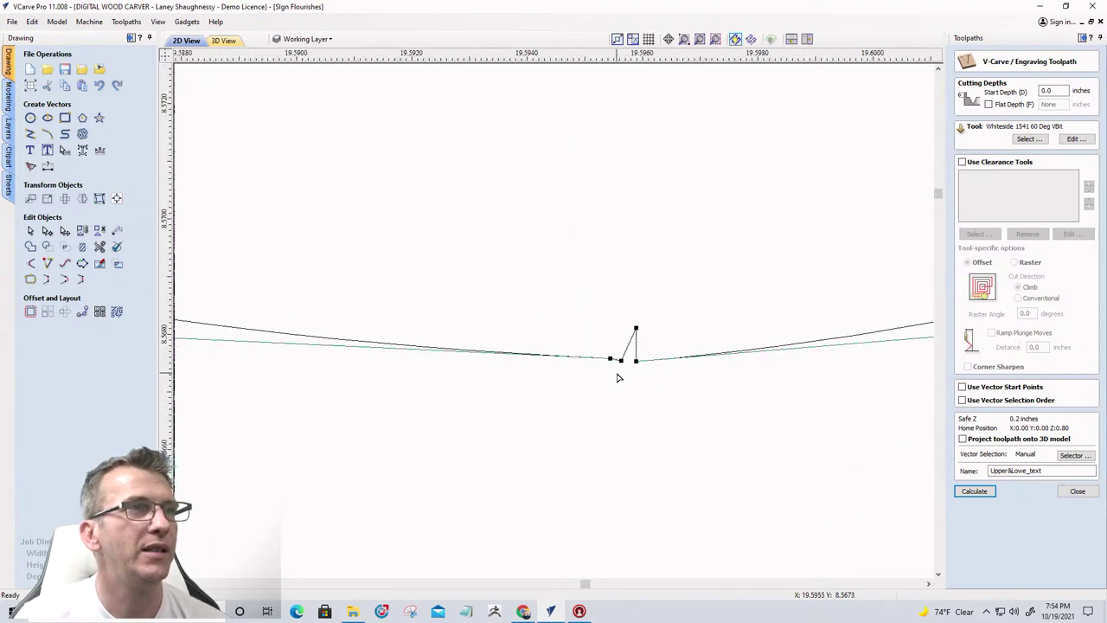
{"action": "right_click", "coordinate": [621, 361]}
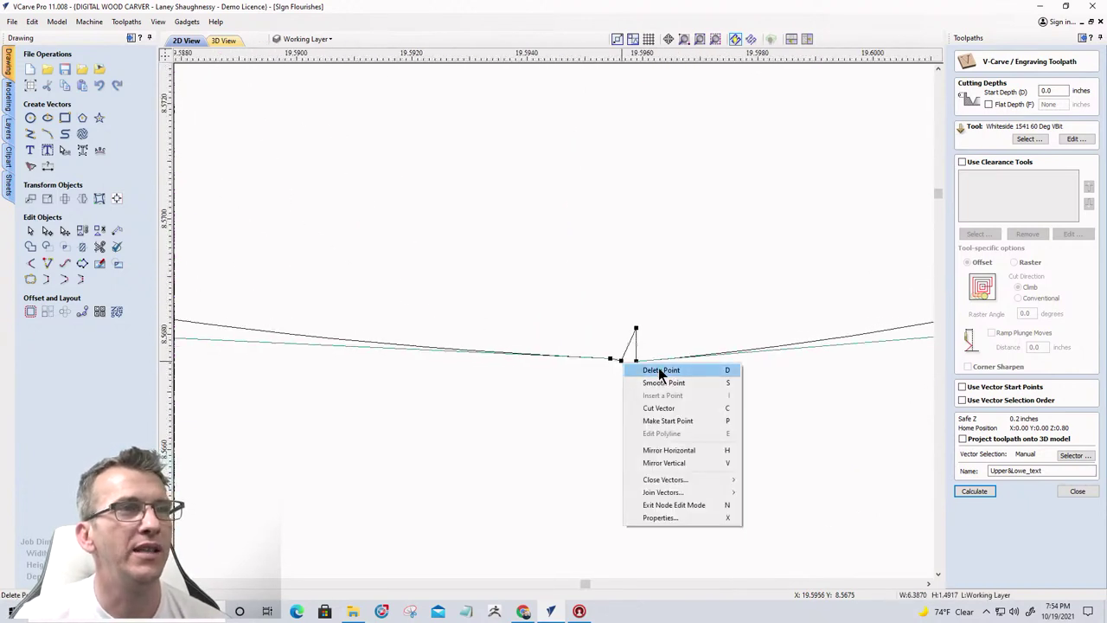
{"action": "left_click", "coordinate": [660, 370]}
{"action": "right_click", "coordinate": [635, 330]}
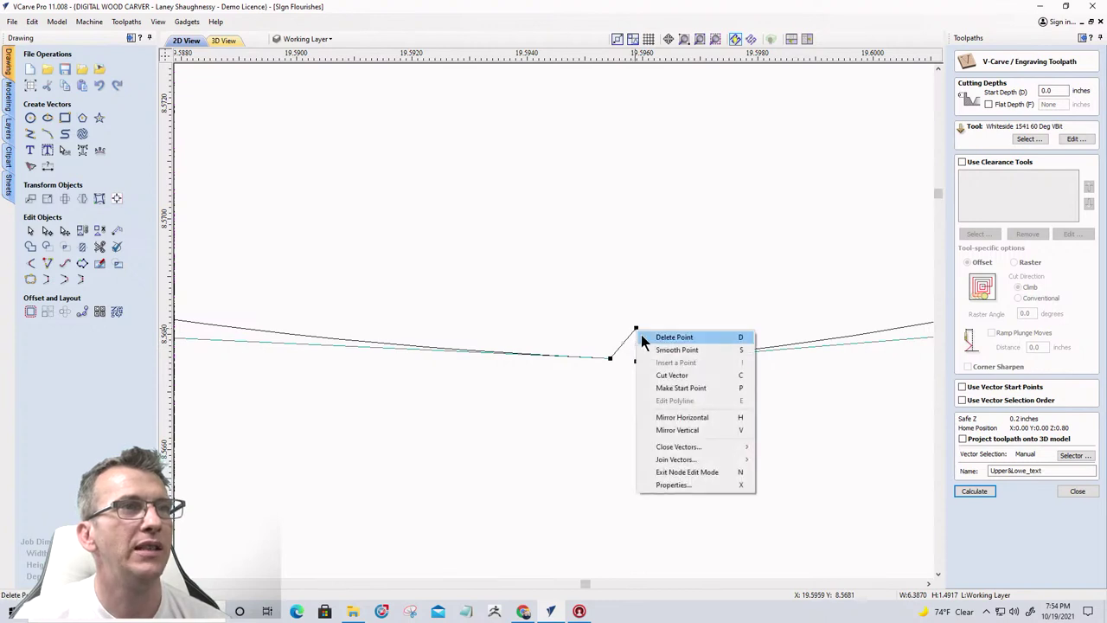
{"action": "left_click", "coordinate": [648, 338]}
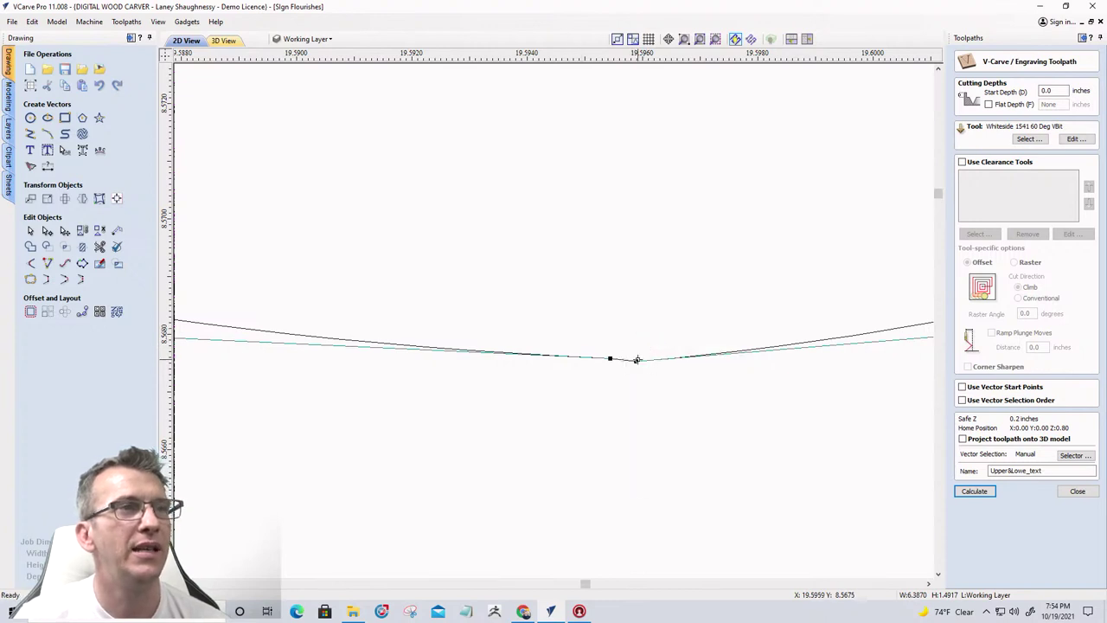
{"action": "scroll", "coordinate": [637, 359], "scroll_direction": "down", "scroll_amount": 5}
{"action": "left_click", "coordinate": [626, 406]}
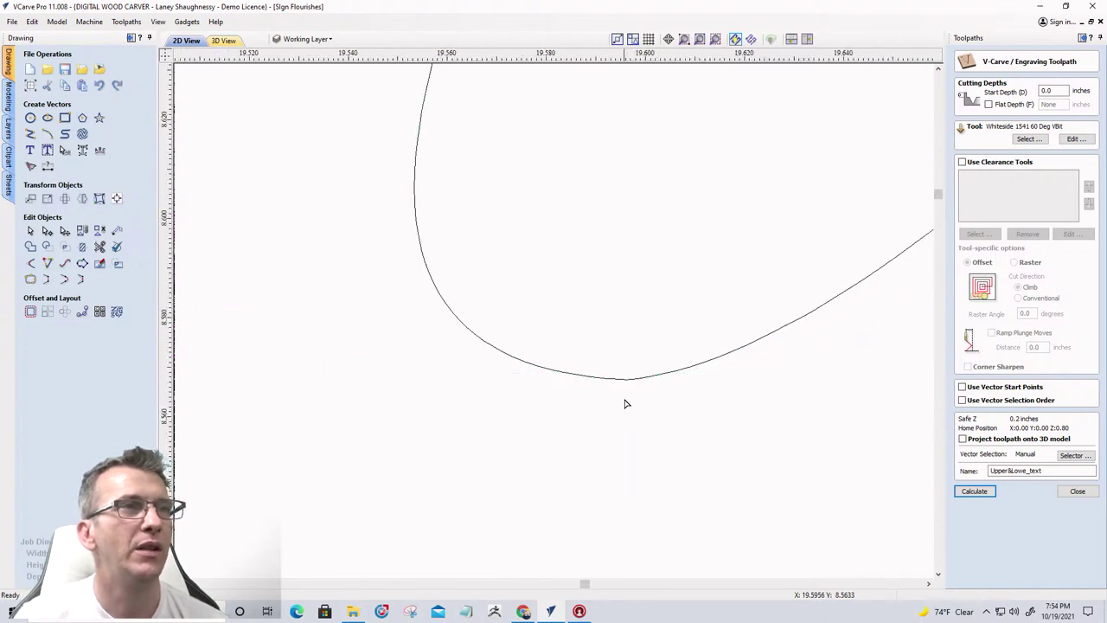
Delete the duplicate bottom node and stretch the bottom handle into a rounded point
{"action": "left_click", "coordinate": [612, 382]}
{"action": "scroll", "coordinate": [623, 398], "scroll_direction": "up", "scroll_amount": 5}
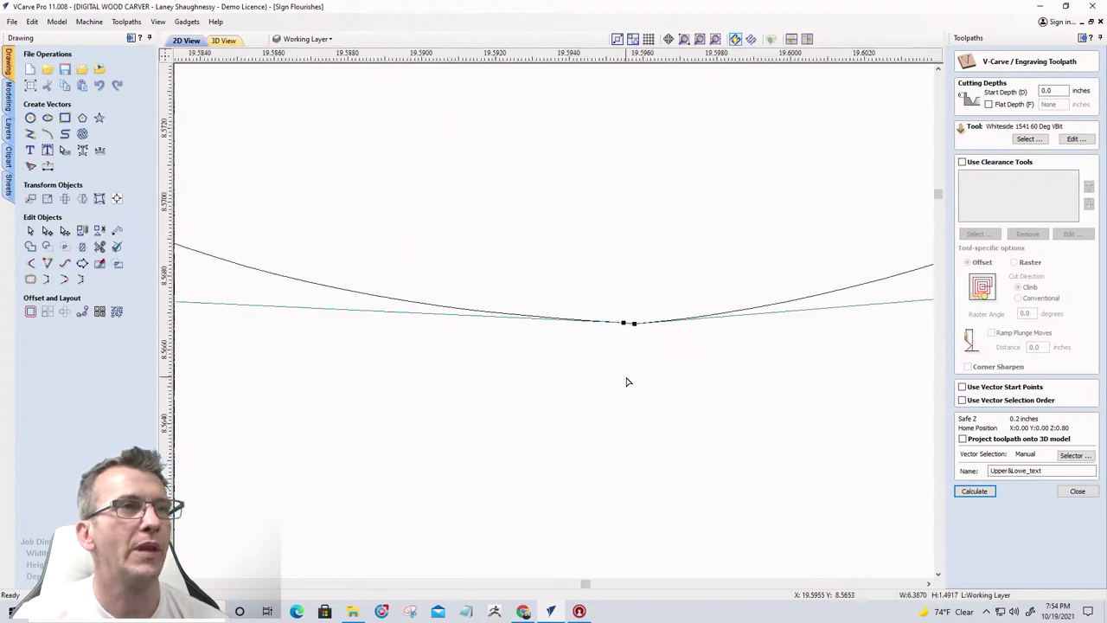
{"action": "scroll", "coordinate": [588, 363], "scroll_direction": "down", "scroll_amount": 6}
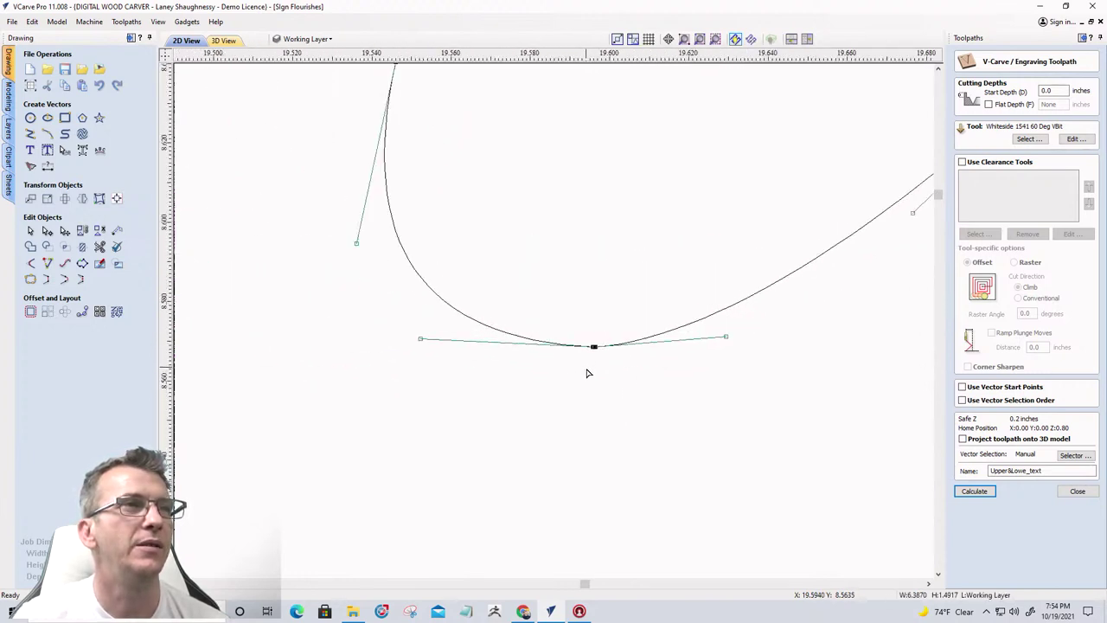
{"action": "scroll", "coordinate": [588, 368], "scroll_direction": "up", "scroll_amount": 4}
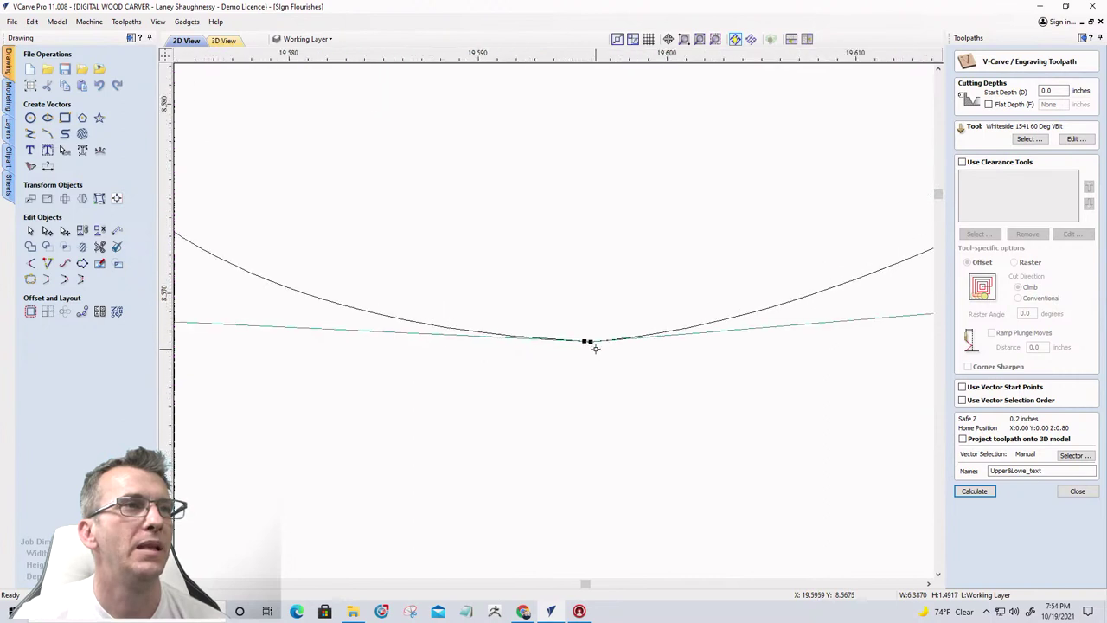
{"action": "right_click", "coordinate": [588, 338]}
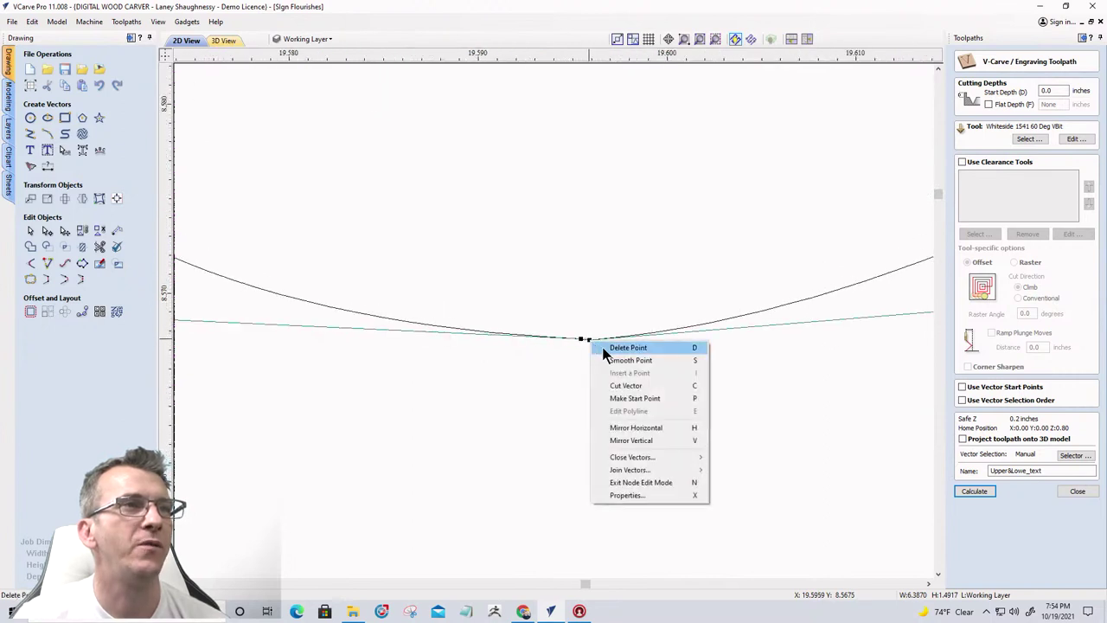
{"action": "left_click", "coordinate": [602, 347]}
{"action": "scroll", "coordinate": [592, 380], "scroll_direction": "down", "scroll_amount": 4}
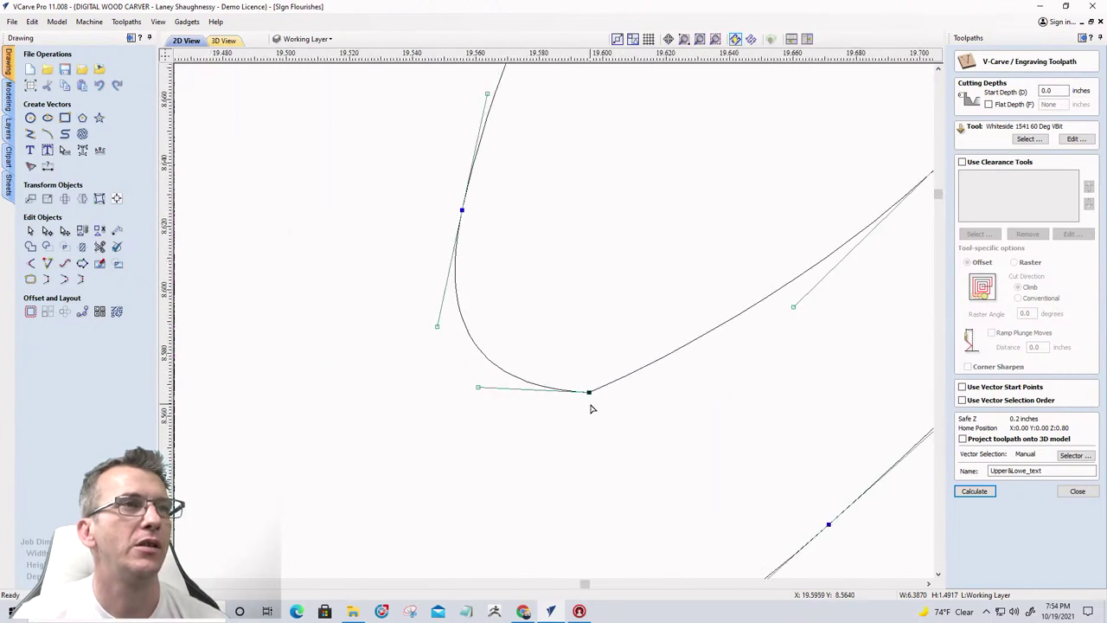
{"action": "left_click", "coordinate": [590, 392]}
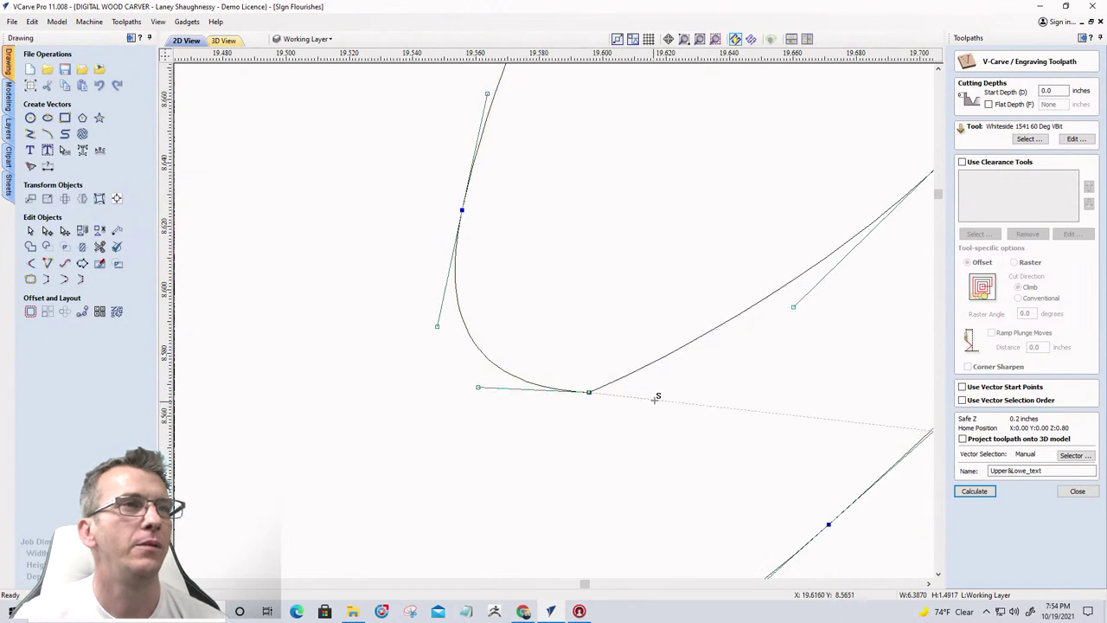
{"action": "left_click_drag", "start_coordinate": [655, 397], "coordinate": [655, 399]}
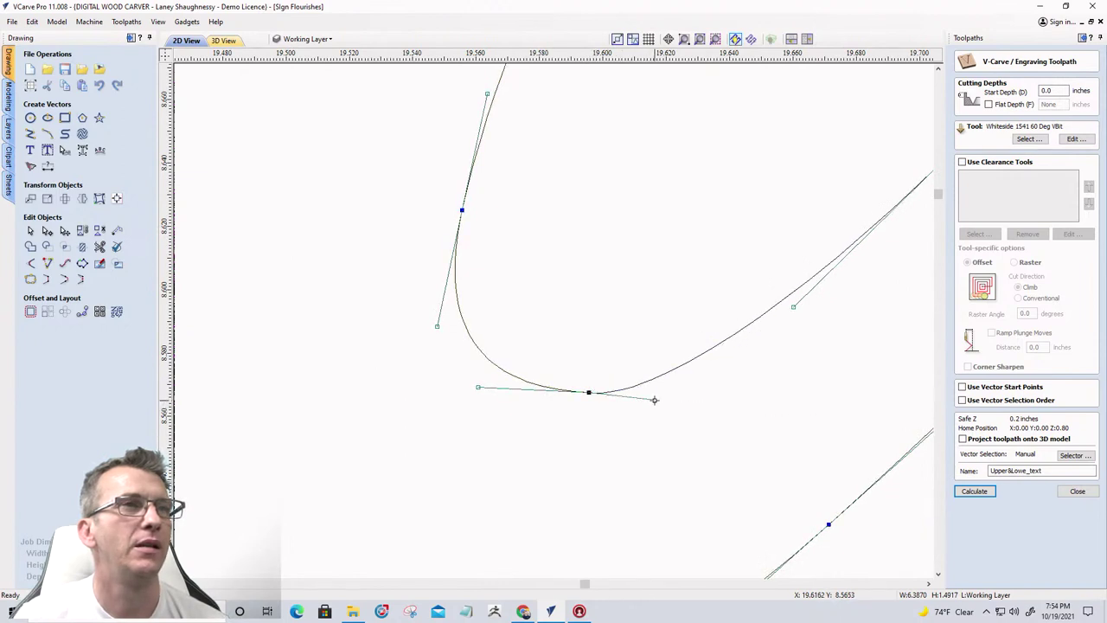
{"action": "scroll", "coordinate": [597, 443], "scroll_direction": "down", "scroll_amount": 10}
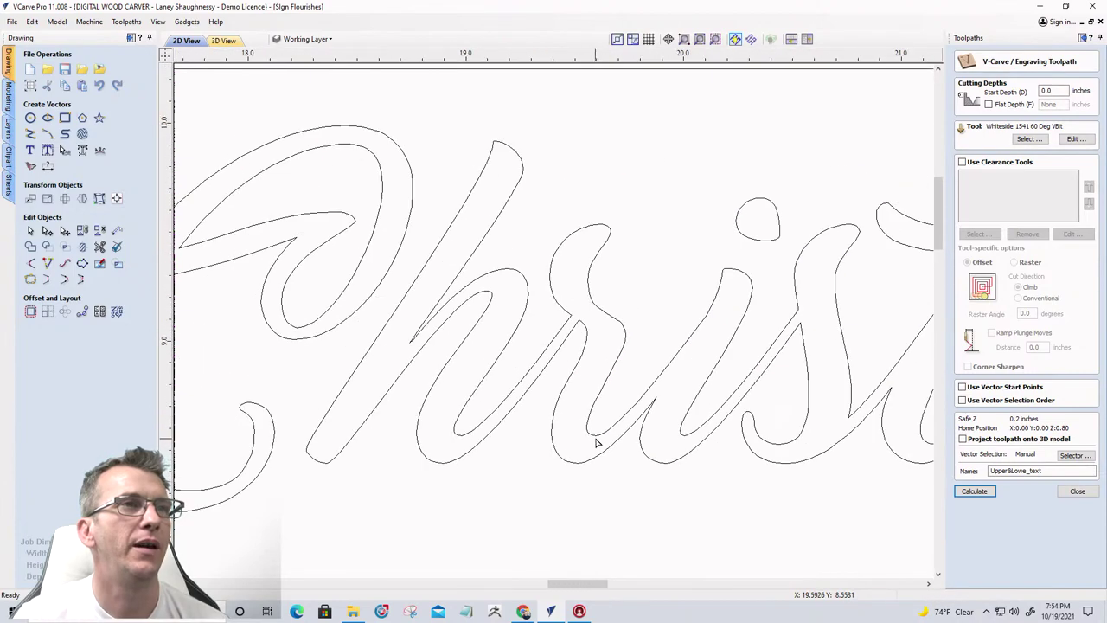
Validate the Merry Christmas text in V-carving mode, confirming zero intersections
{"action": "scroll", "coordinate": [594, 422], "scroll_direction": "down", "scroll_amount": 3}
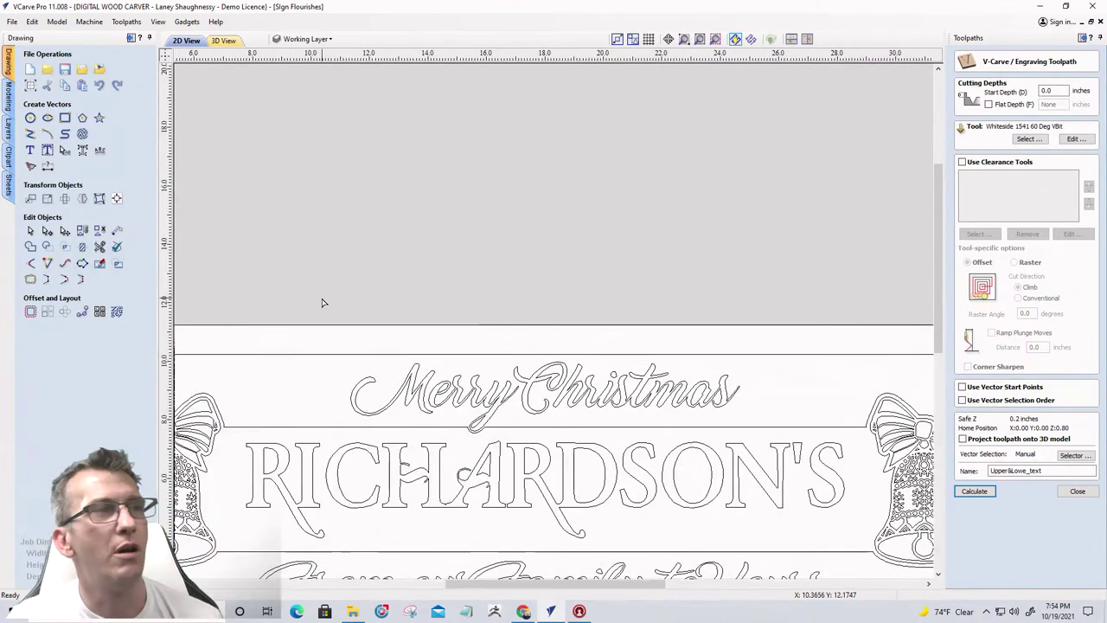
{"action": "left_click", "coordinate": [31, 230]}
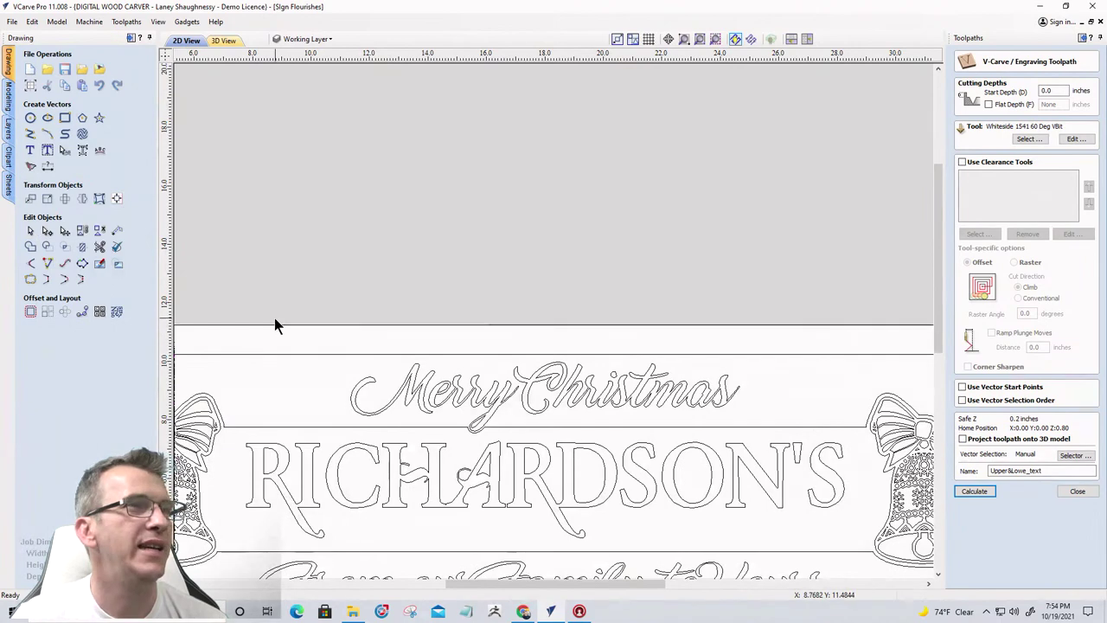
{"action": "left_click_drag", "start_coordinate": [274, 317], "coordinate": [788, 434]}
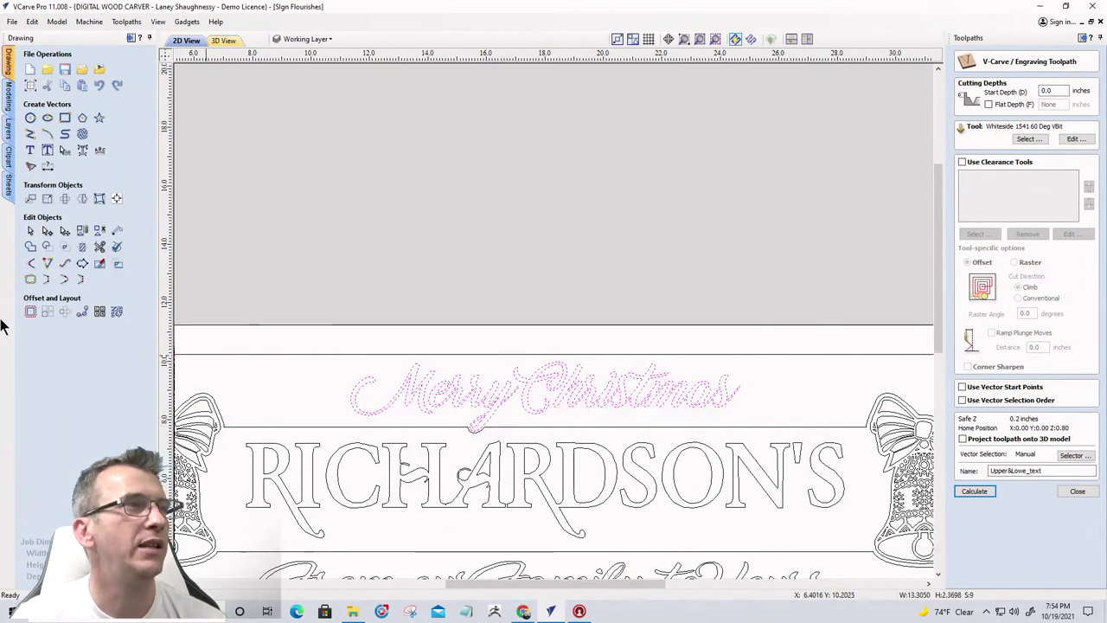
{"action": "left_click", "coordinate": [99, 248]}
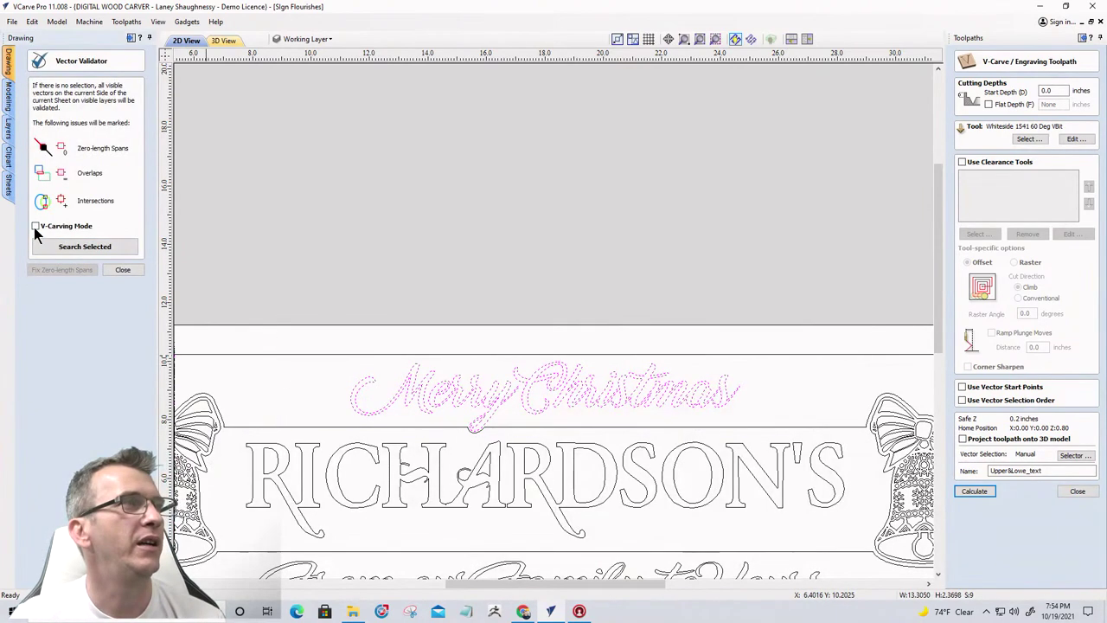
{"action": "left_click", "coordinate": [67, 247]}
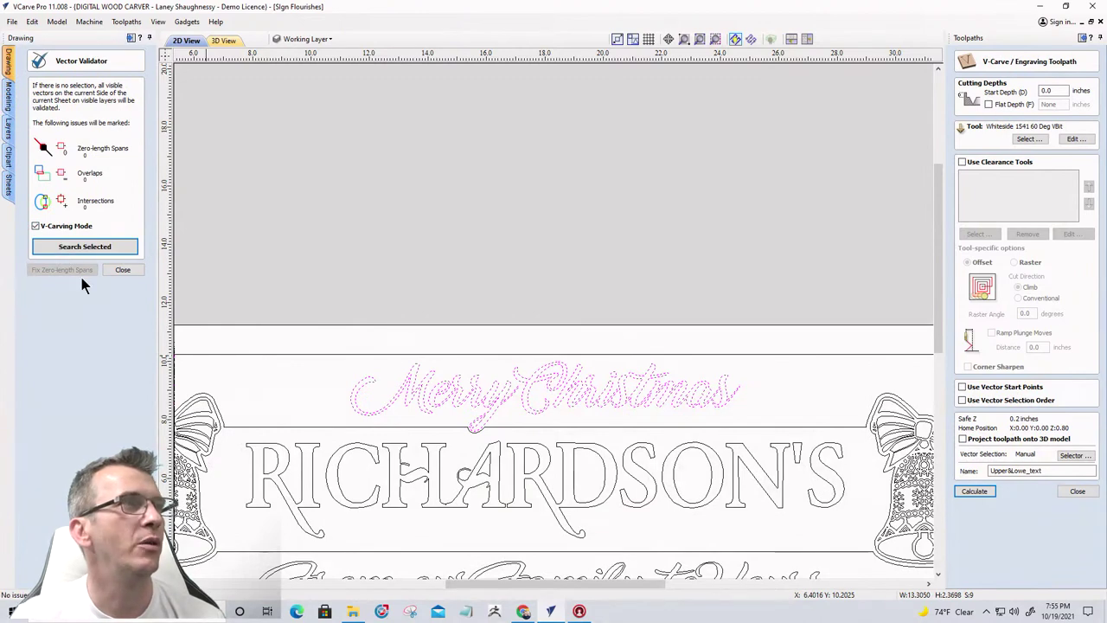
{"action": "left_click", "coordinate": [124, 271]}
Add From our Family to Yours to the selection and calculate the Upper&Lowe_text toolpath
{"action": "scroll", "coordinate": [711, 210], "scroll_direction": "down", "scroll_amount": 2}
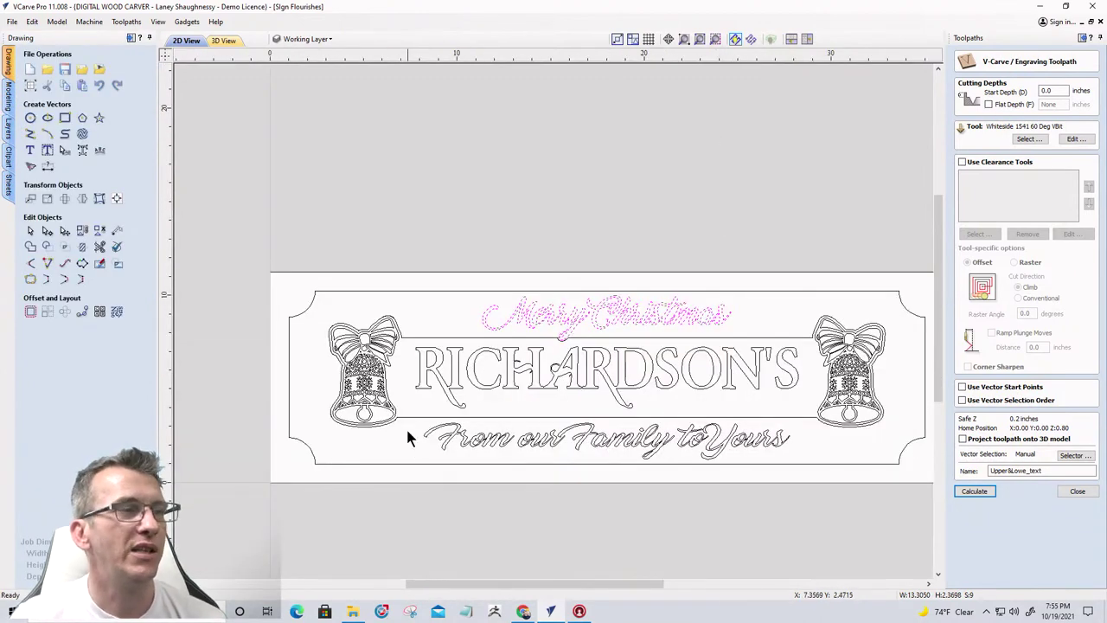
{"action": "left_click_drag", "start_coordinate": [406, 410], "coordinate": [800, 478]}
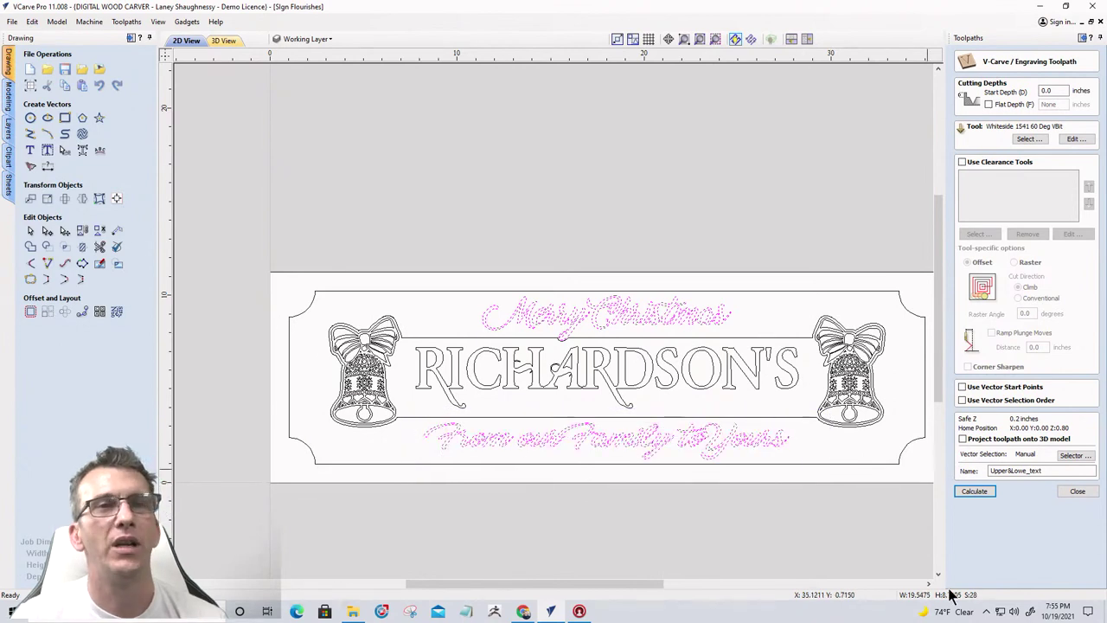
{"action": "left_click", "coordinate": [972, 492]}
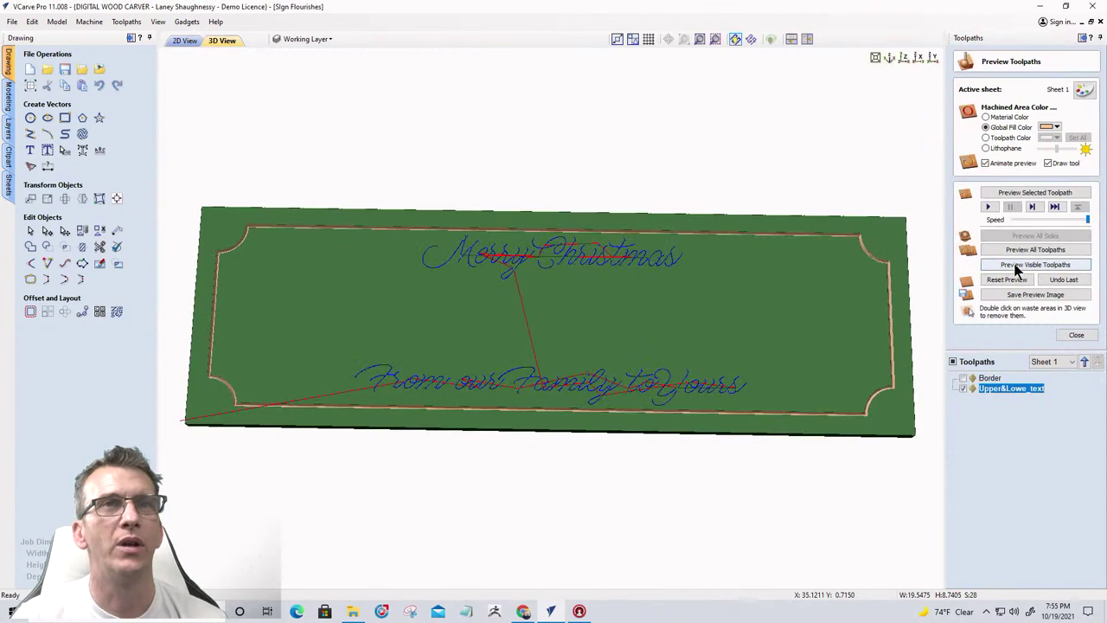
Preview the border and script toolpaths carving, then rotate and zoom the 3D sign to inspect them
{"action": "left_click", "coordinate": [1014, 265]}
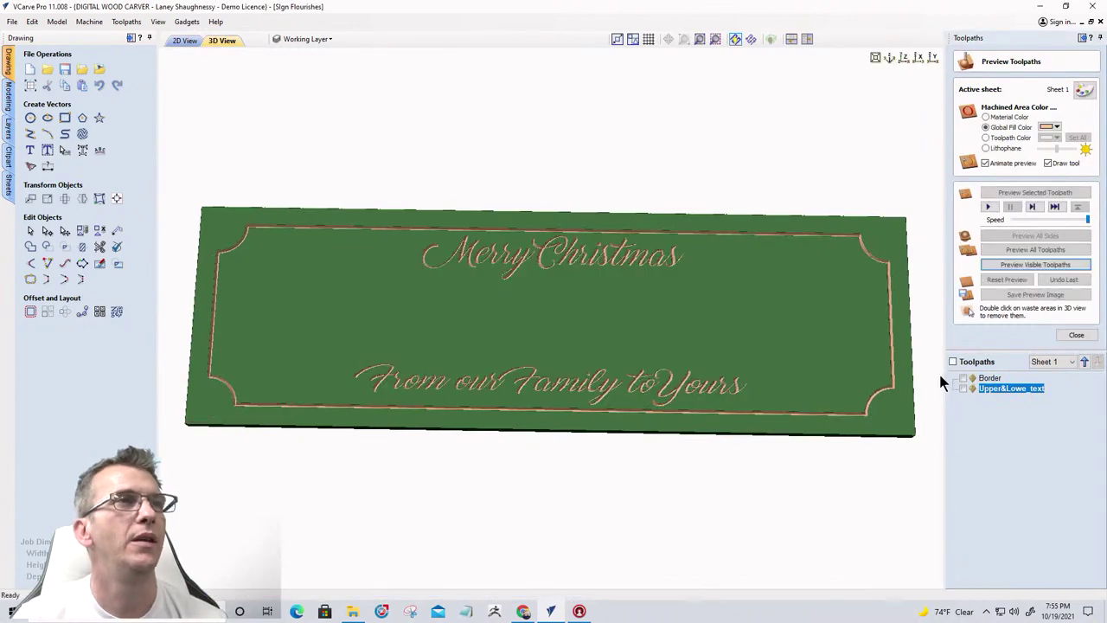
{"action": "left_click_drag", "start_coordinate": [776, 293], "coordinate": [608, 294]}
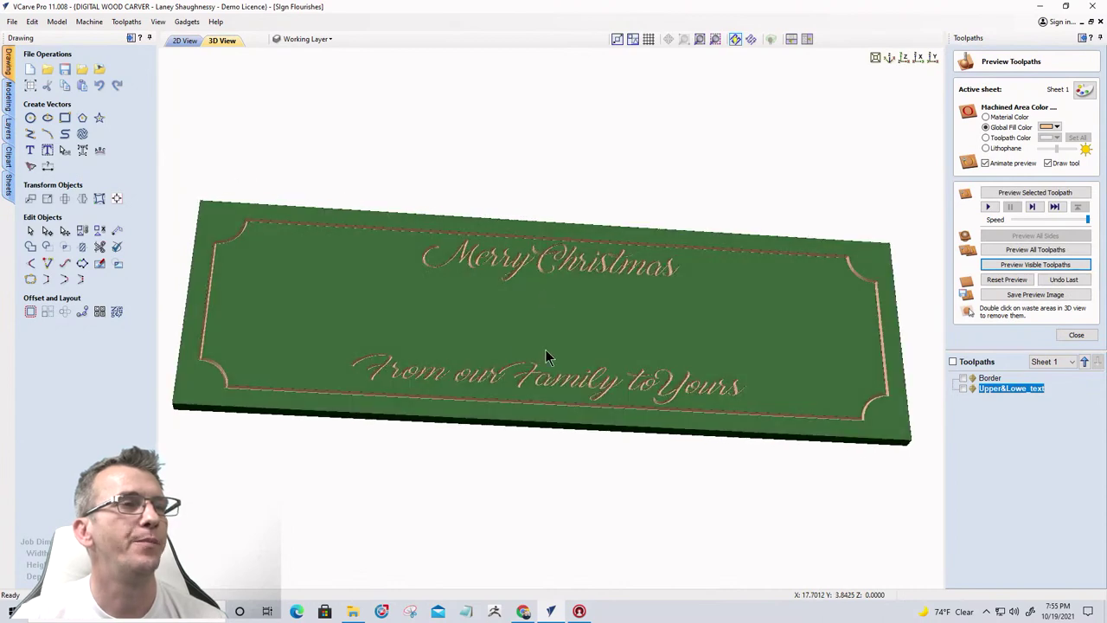
{"action": "scroll", "coordinate": [546, 358], "scroll_direction": "up", "scroll_amount": 3}
{"action": "left_click_drag", "start_coordinate": [502, 373], "coordinate": [536, 358]}
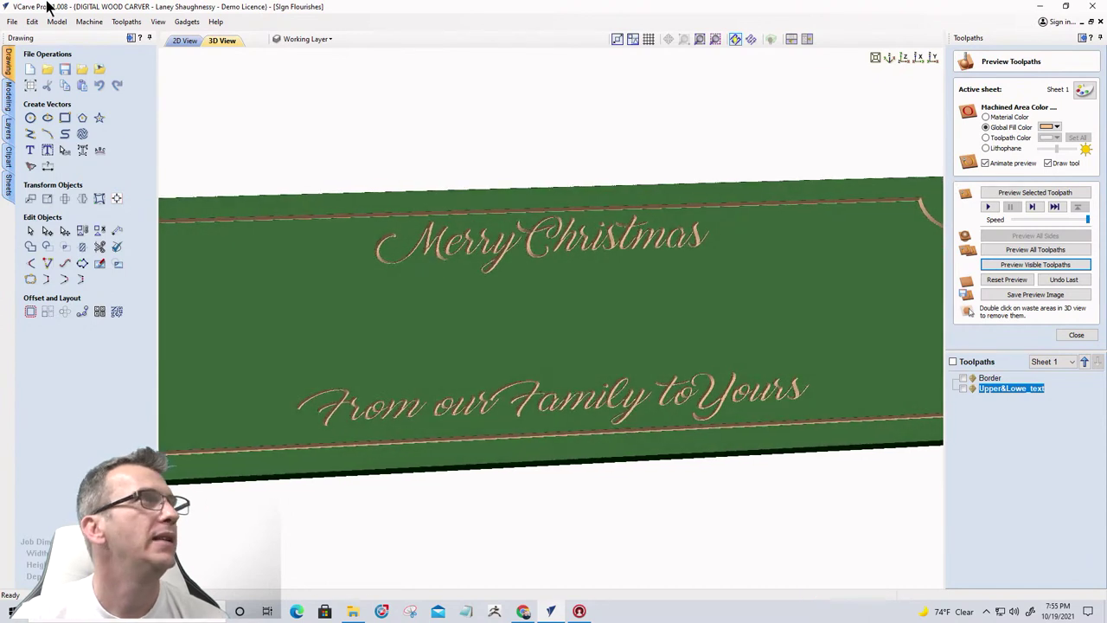
Enable Light Follows Viewer, check the carving shading from new angles, and return to the 2D view
{"action": "left_click", "coordinate": [158, 21]}
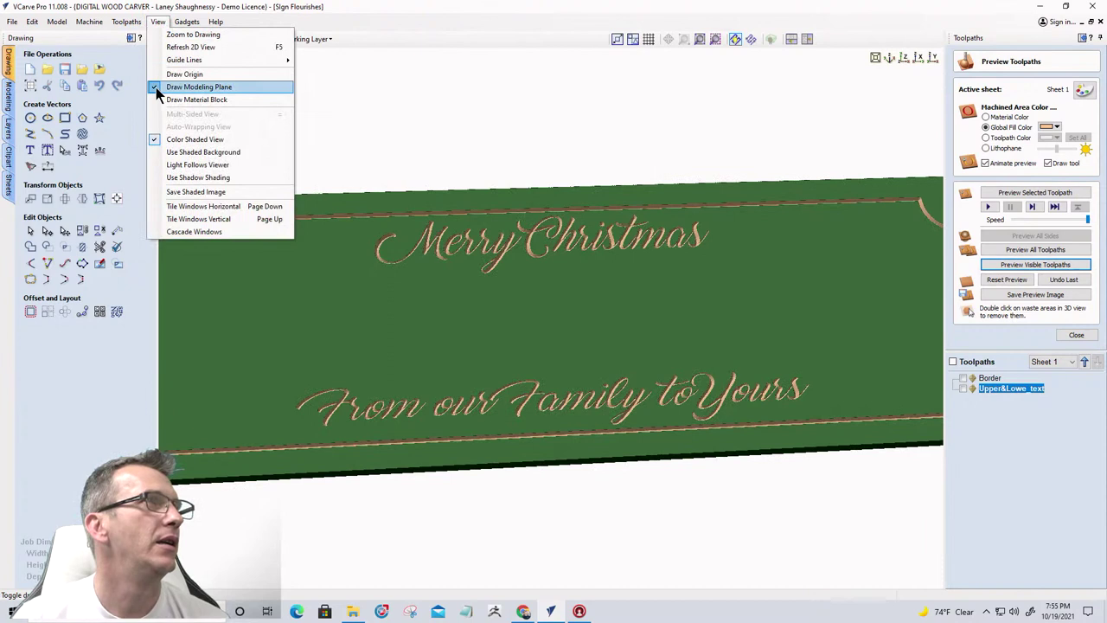
{"action": "left_click", "coordinate": [159, 165]}
{"action": "scroll", "coordinate": [606, 391], "scroll_direction": "down", "scroll_amount": 5}
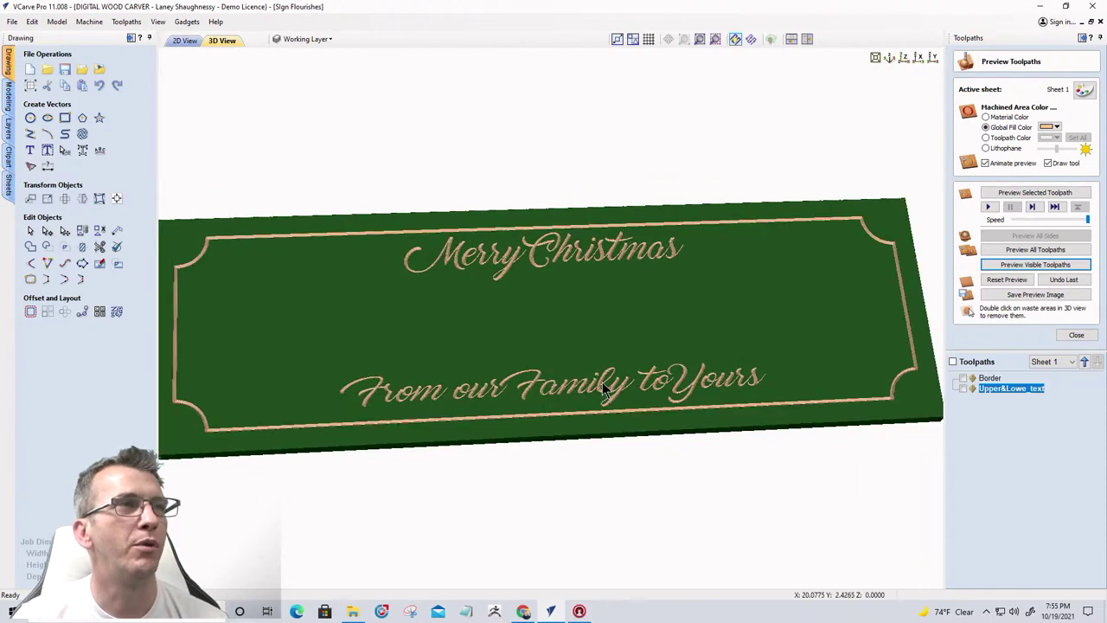
{"action": "left_click_drag", "start_coordinate": [541, 349], "coordinate": [490, 340]}
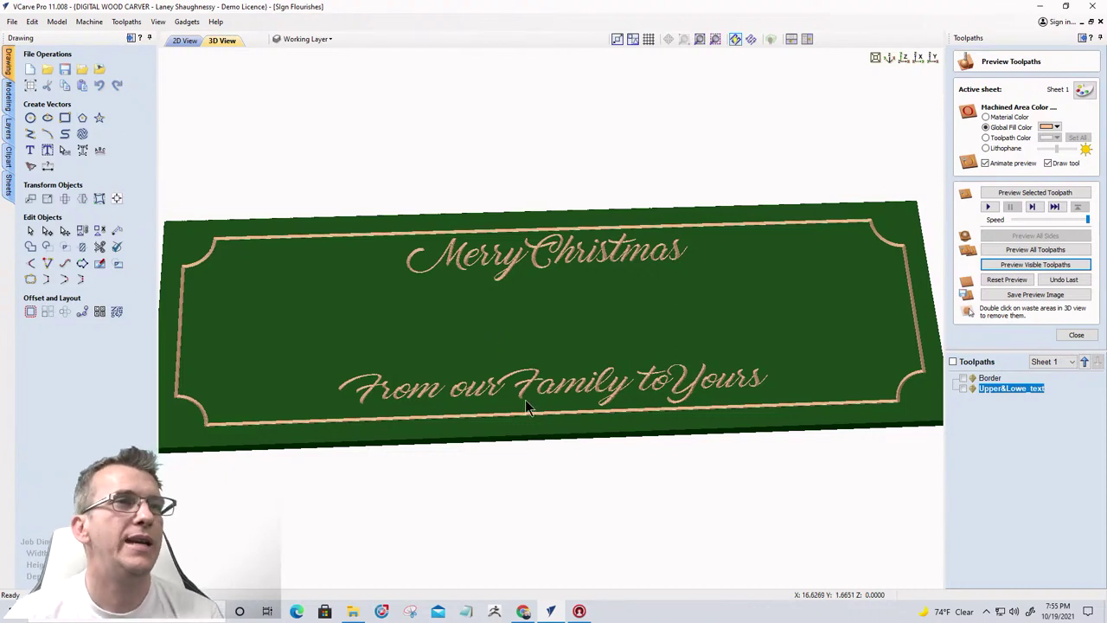
{"action": "left_click_drag", "start_coordinate": [582, 406], "coordinate": [582, 448]}
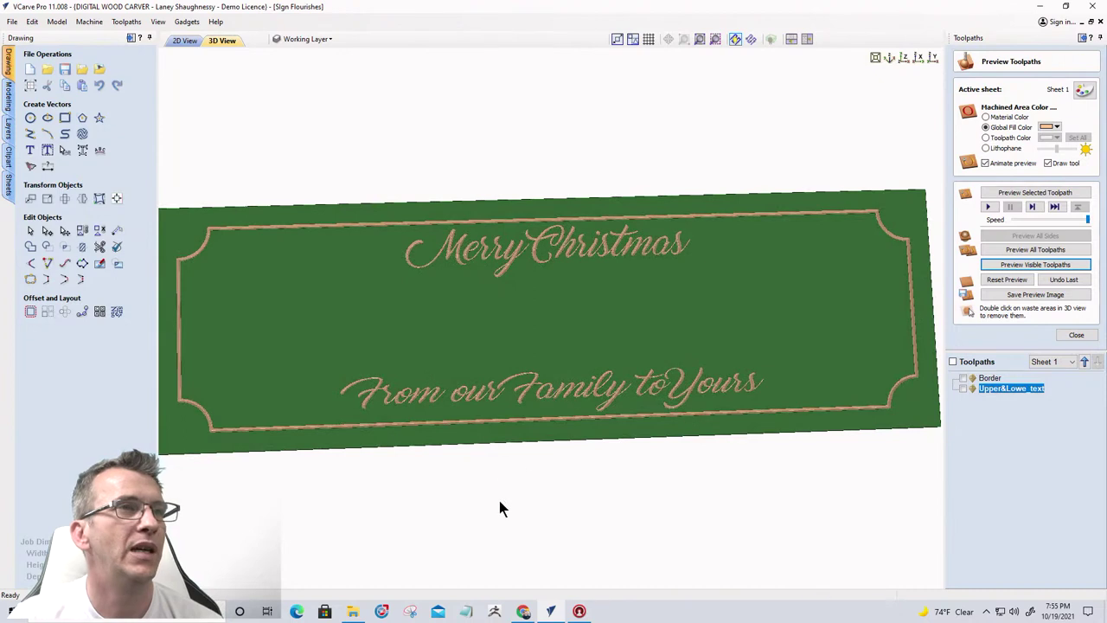
{"action": "left_click", "coordinate": [180, 41]}
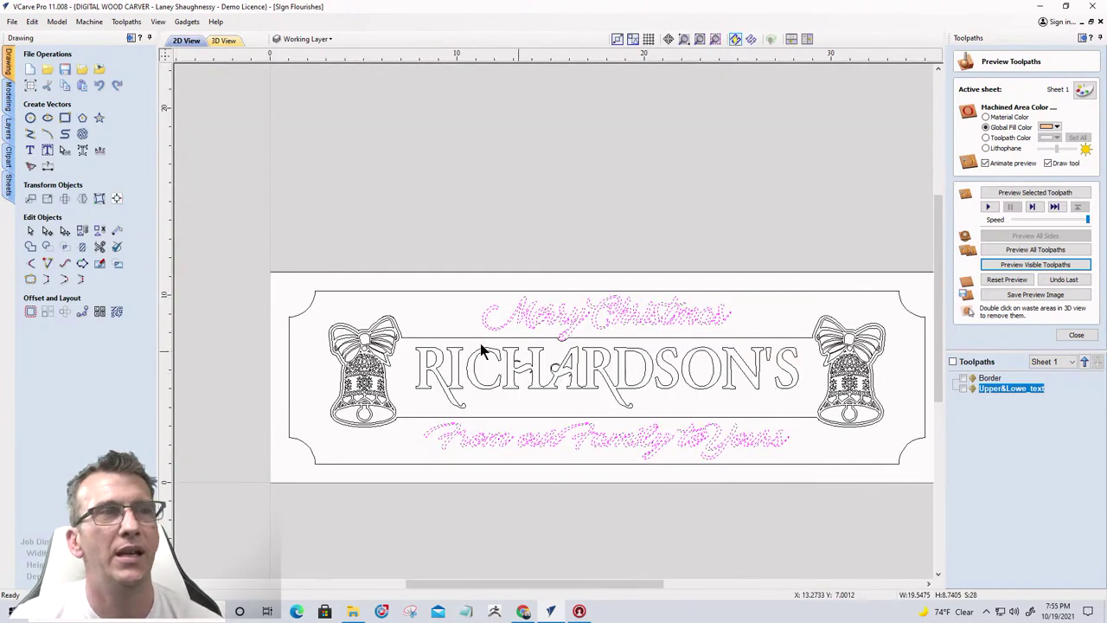
Box-select both bells, RICHARDSON'S and its rectangle, leaving the script lines out
{"action": "left_click_drag", "start_coordinate": [292, 313], "coordinate": [894, 455]}
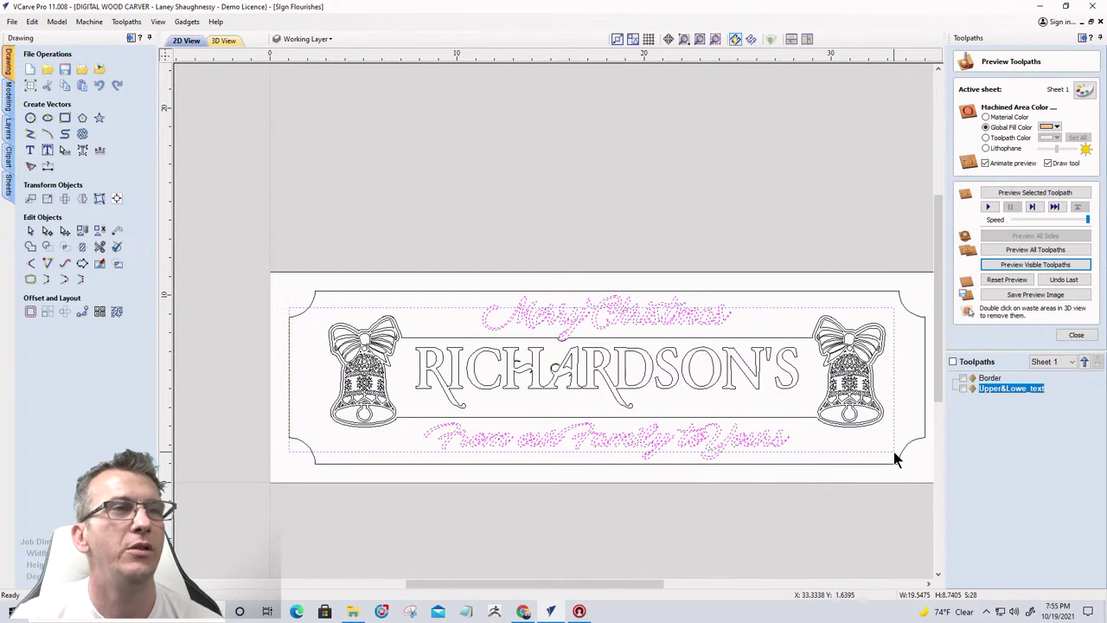
{"action": "left_click_drag", "start_coordinate": [894, 451], "coordinate": [893, 451], "text": "shift"}
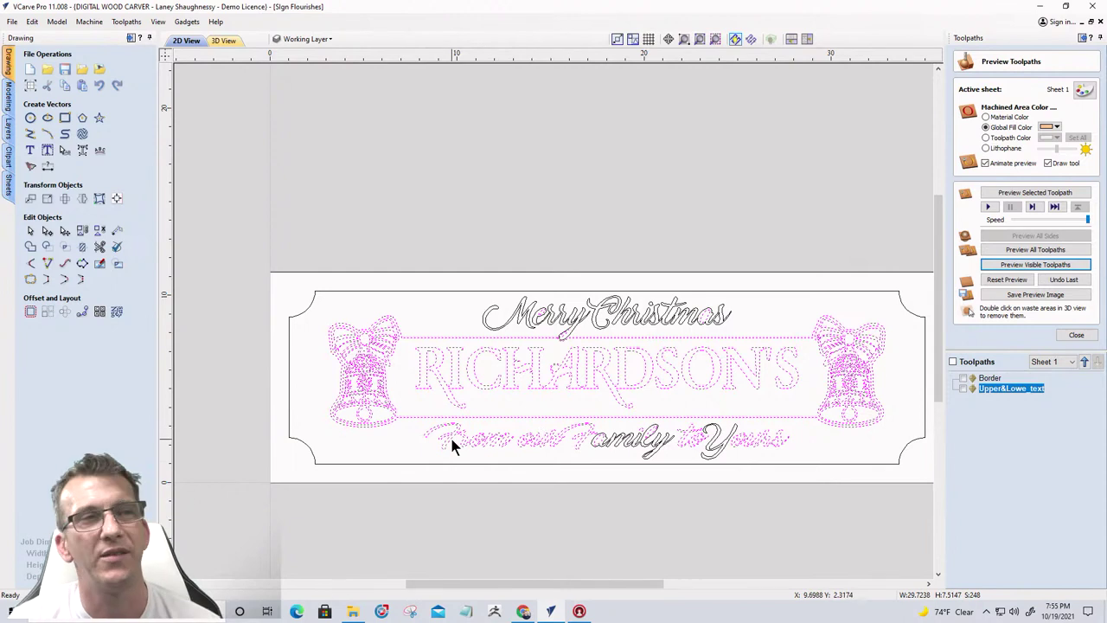
{"action": "left_click", "coordinate": [402, 442]}
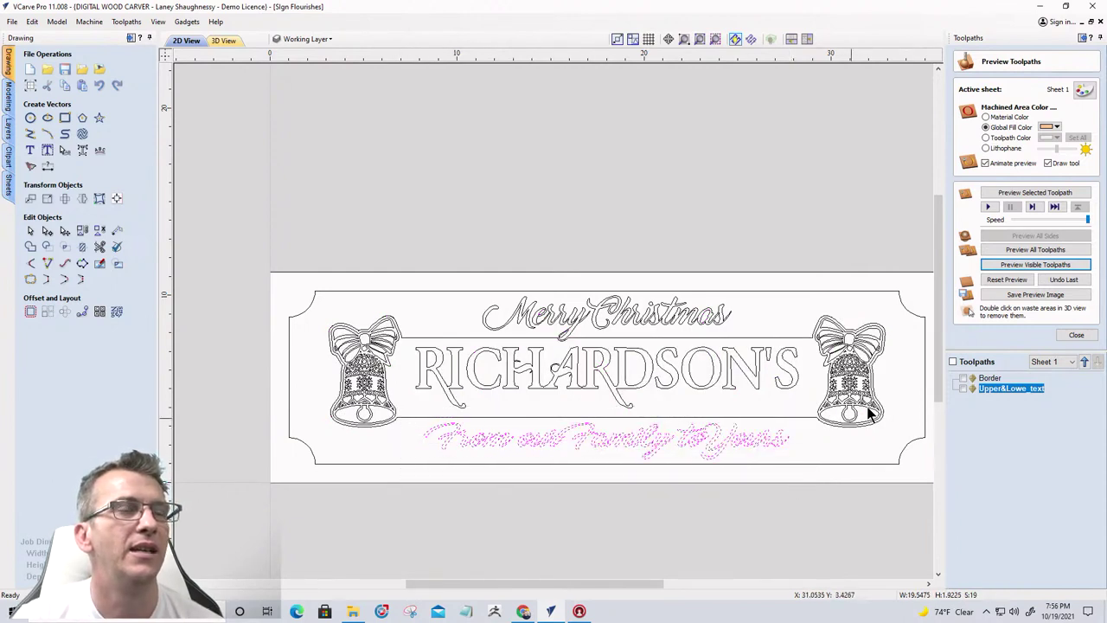
{"action": "left_click", "coordinate": [899, 337]}
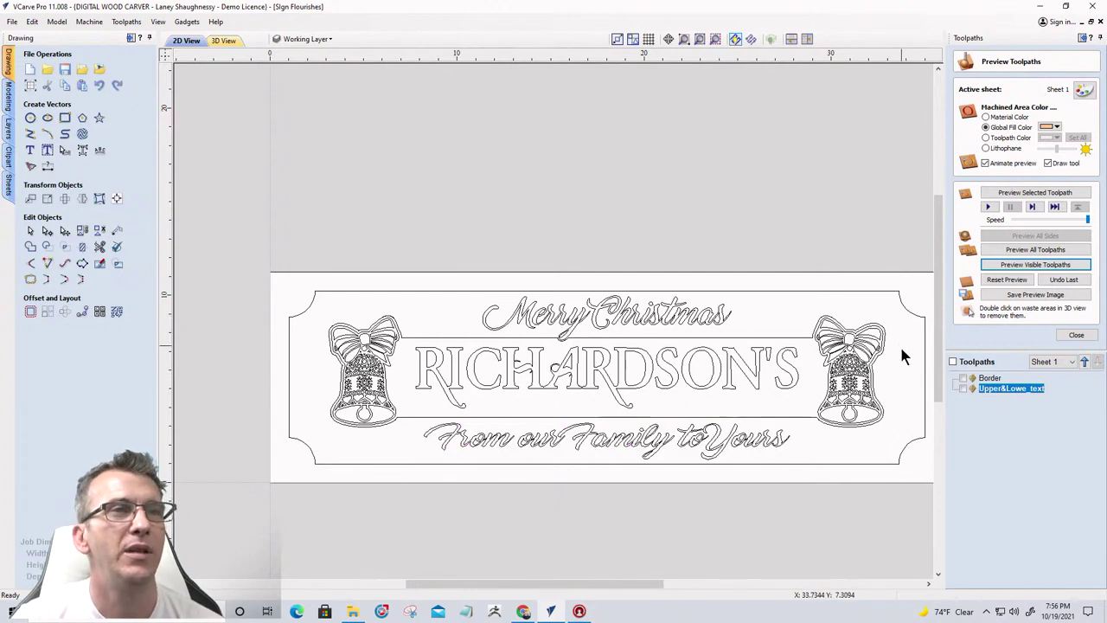
{"action": "left_click_drag", "start_coordinate": [896, 421], "coordinate": [306, 425]}
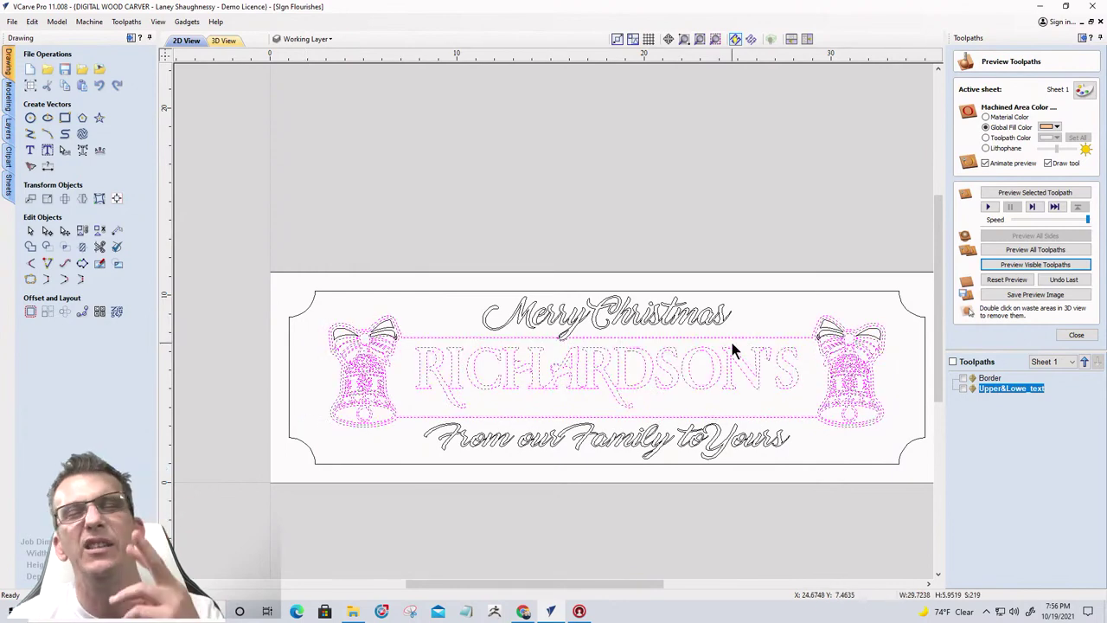
Add the missed bow loops of both bells to the selection and close the toolpath preview
{"action": "scroll", "coordinate": [856, 380], "scroll_direction": "up", "scroll_amount": 5}
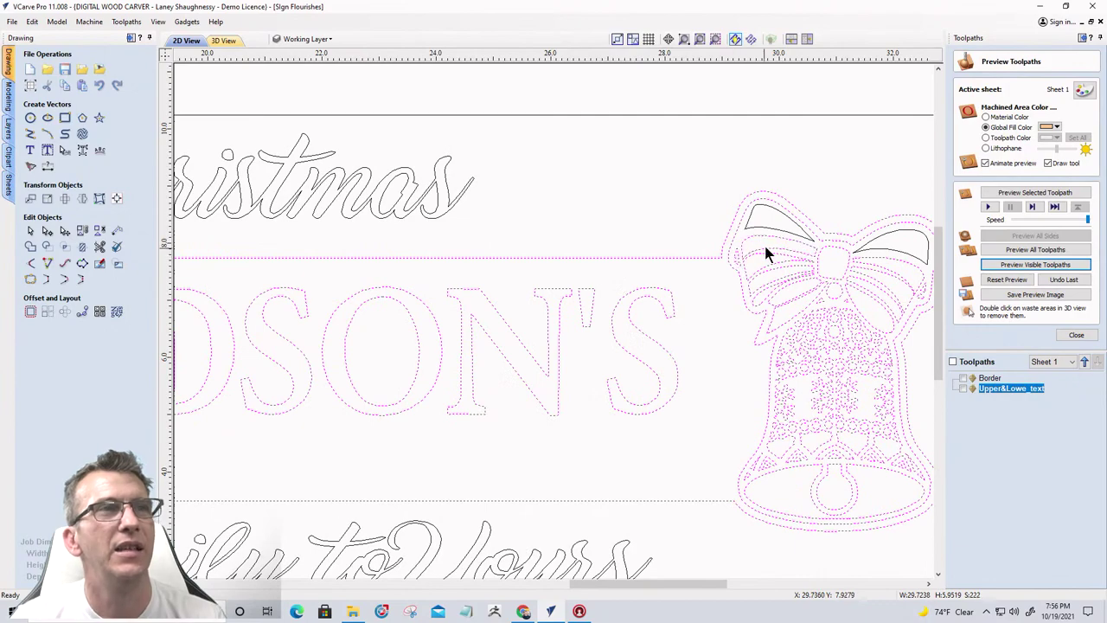
{"action": "left_click", "coordinate": [813, 241]}
{"action": "scroll", "coordinate": [882, 255], "scroll_direction": "down", "scroll_amount": 5}
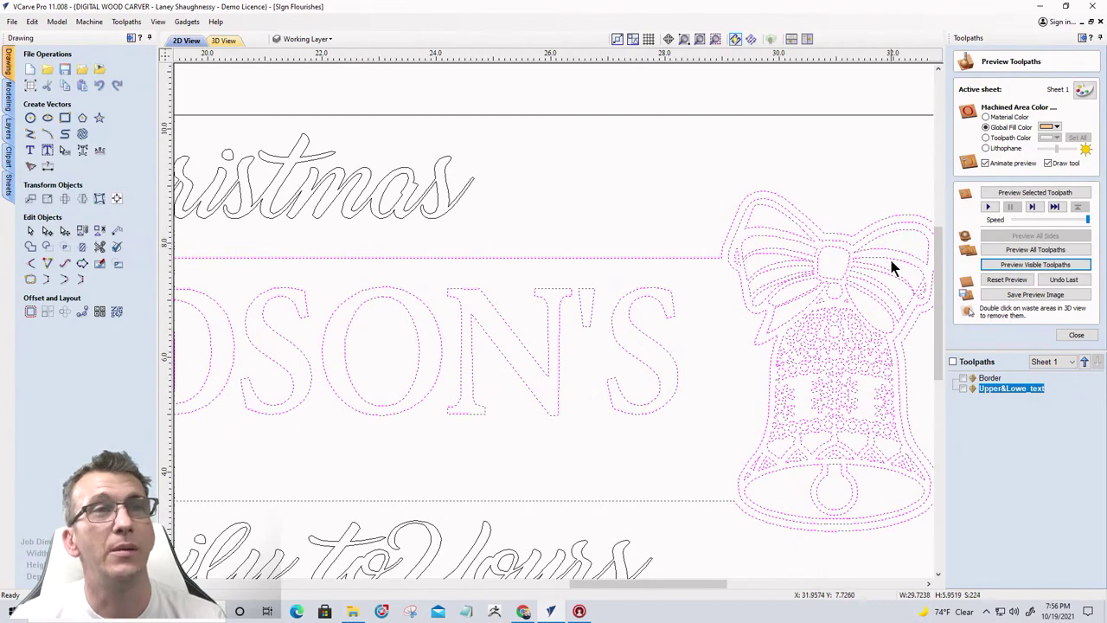
{"action": "scroll", "coordinate": [361, 271], "scroll_direction": "up", "scroll_amount": 1}
{"action": "scroll", "coordinate": [361, 271], "scroll_direction": "up", "scroll_amount": 3}
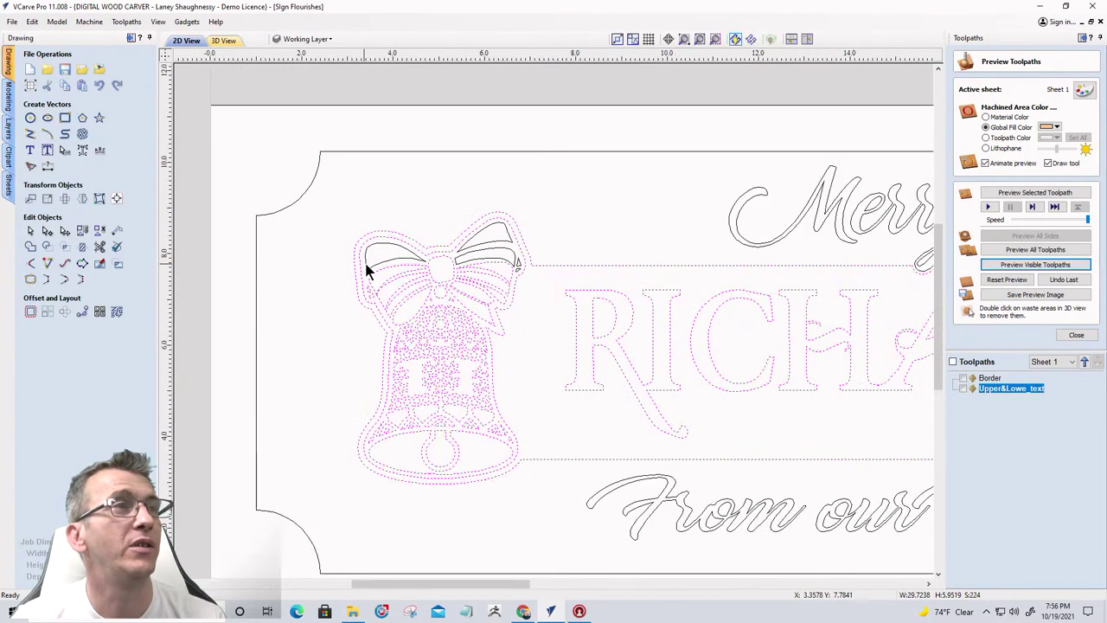
{"action": "left_click", "coordinate": [413, 265]}
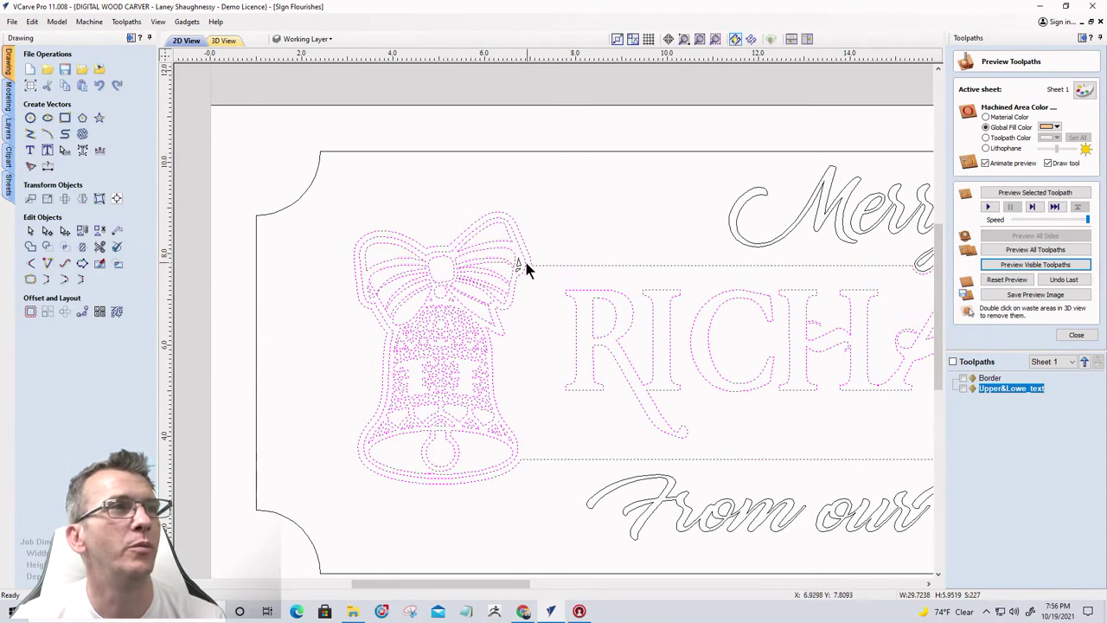
{"action": "scroll", "coordinate": [521, 259], "scroll_direction": "up", "scroll_amount": 4}
{"action": "scroll", "coordinate": [515, 275], "scroll_direction": "down", "scroll_amount": 7}
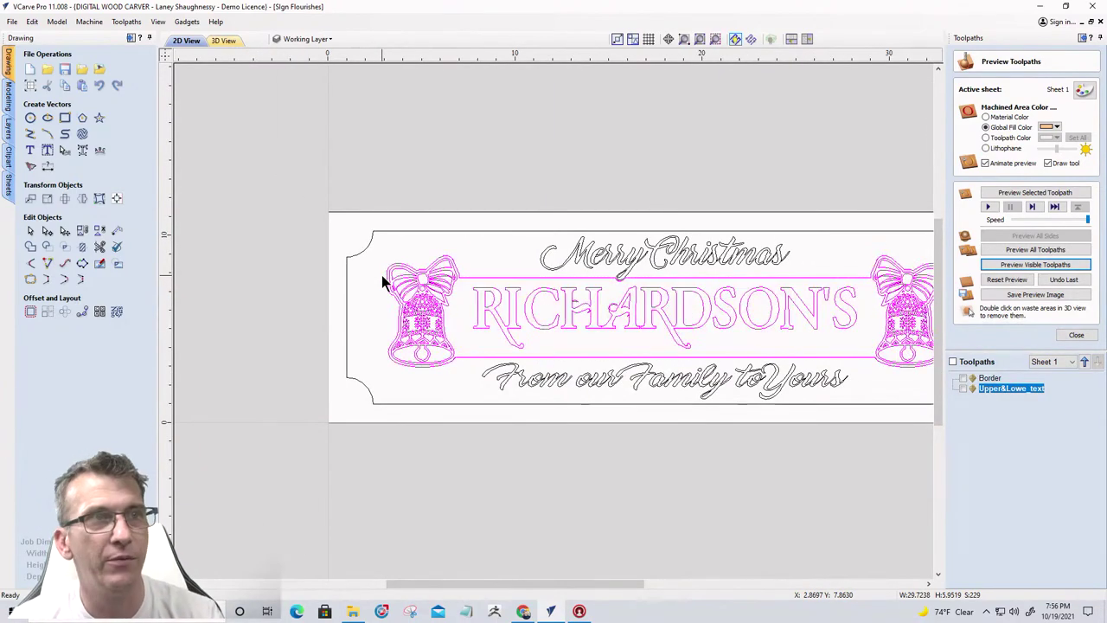
{"action": "scroll", "coordinate": [327, 294], "scroll_direction": "down", "scroll_amount": 1}
{"action": "left_click", "coordinate": [334, 336]}
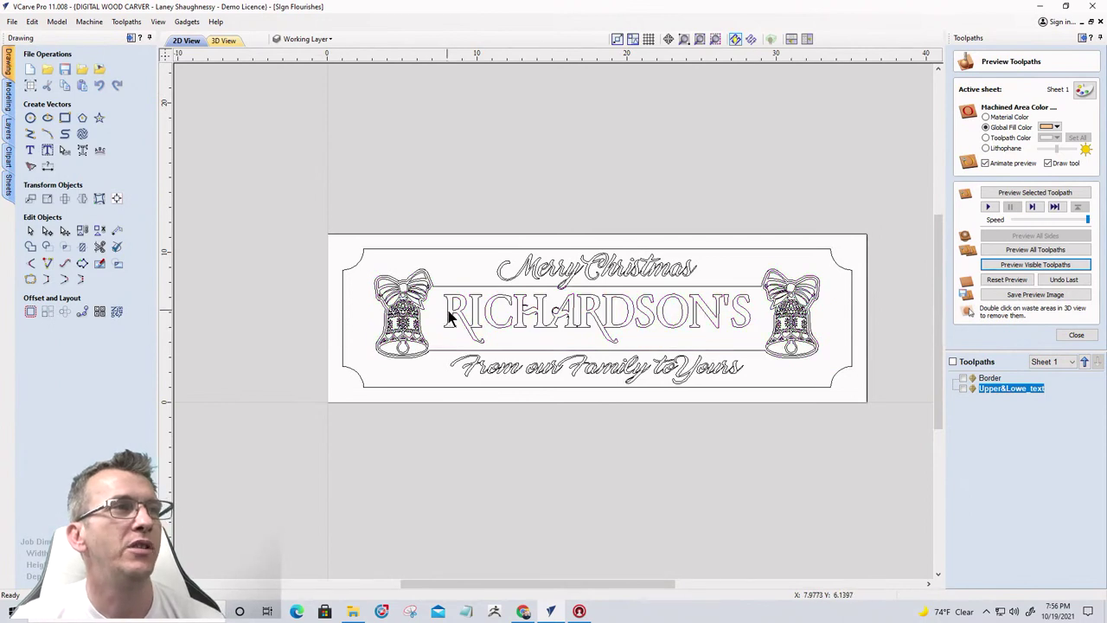
{"action": "left_click", "coordinate": [442, 353]}
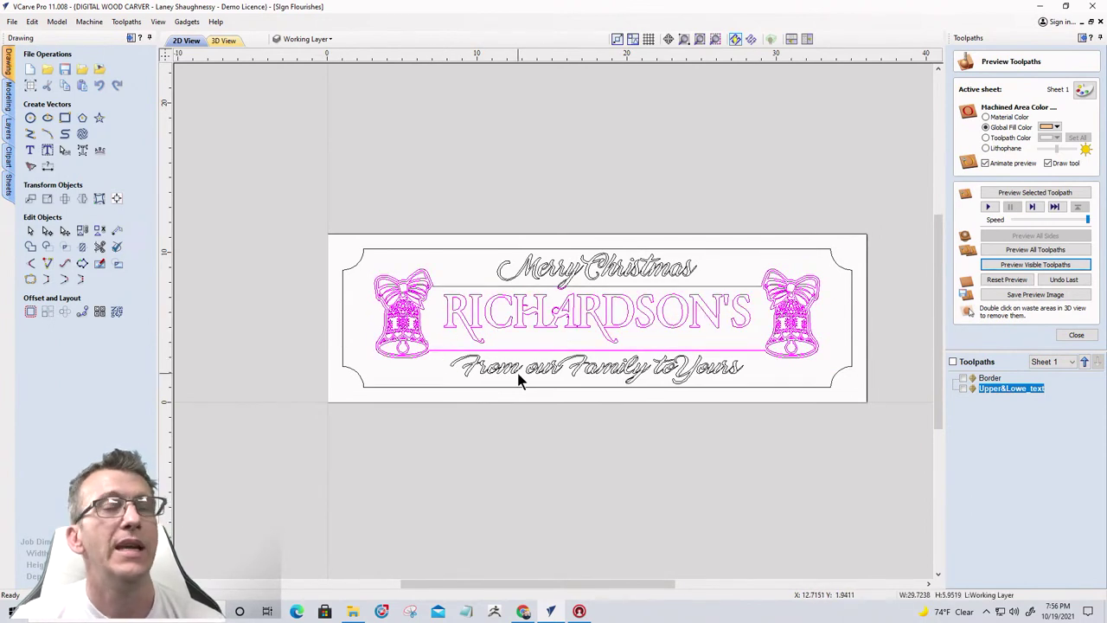
{"action": "left_click", "coordinate": [1075, 336]}
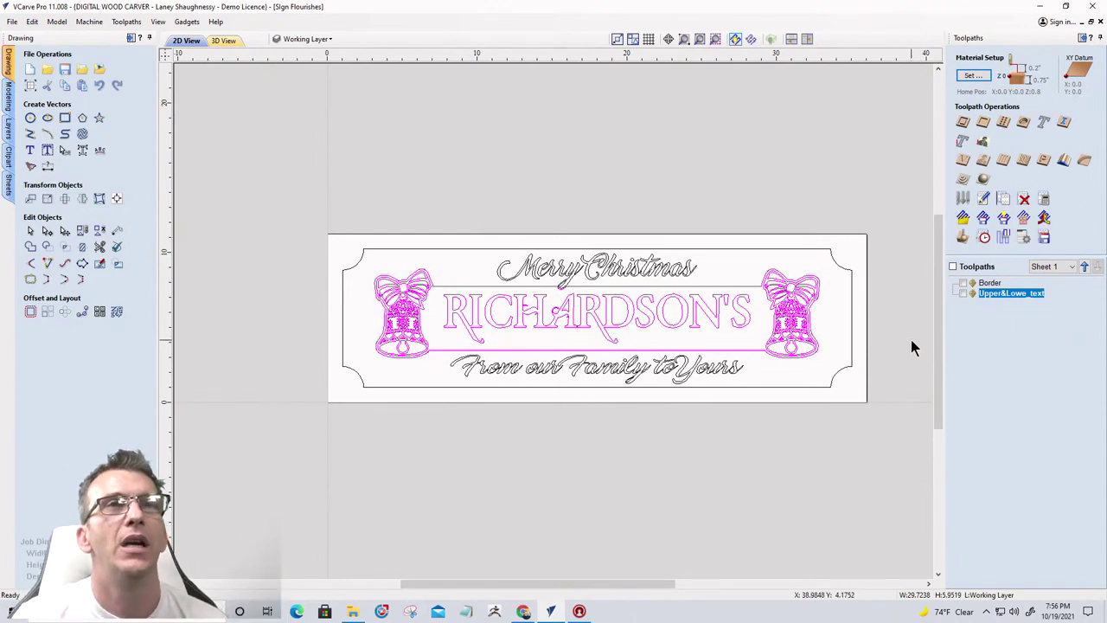
Create a V-Carve/Engraving toolpath with Flat Depth enabled and its depth value selected for editing
{"action": "left_click", "coordinate": [969, 147]}
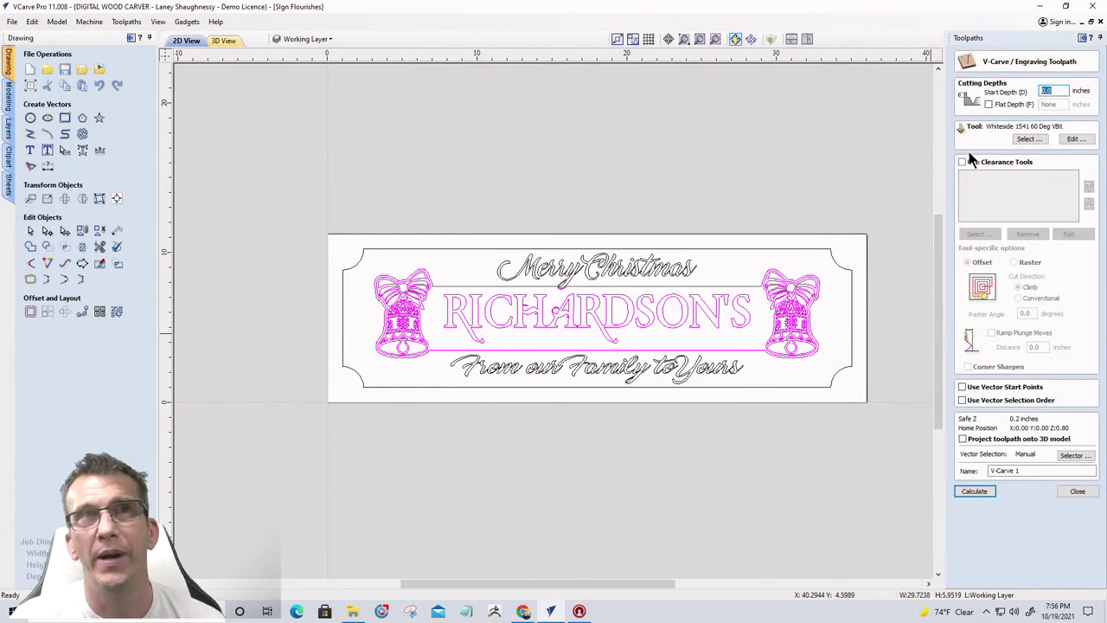
{"action": "left_click", "coordinate": [988, 105]}
{"action": "left_click_drag", "start_coordinate": [1057, 103], "coordinate": [1040, 104]}
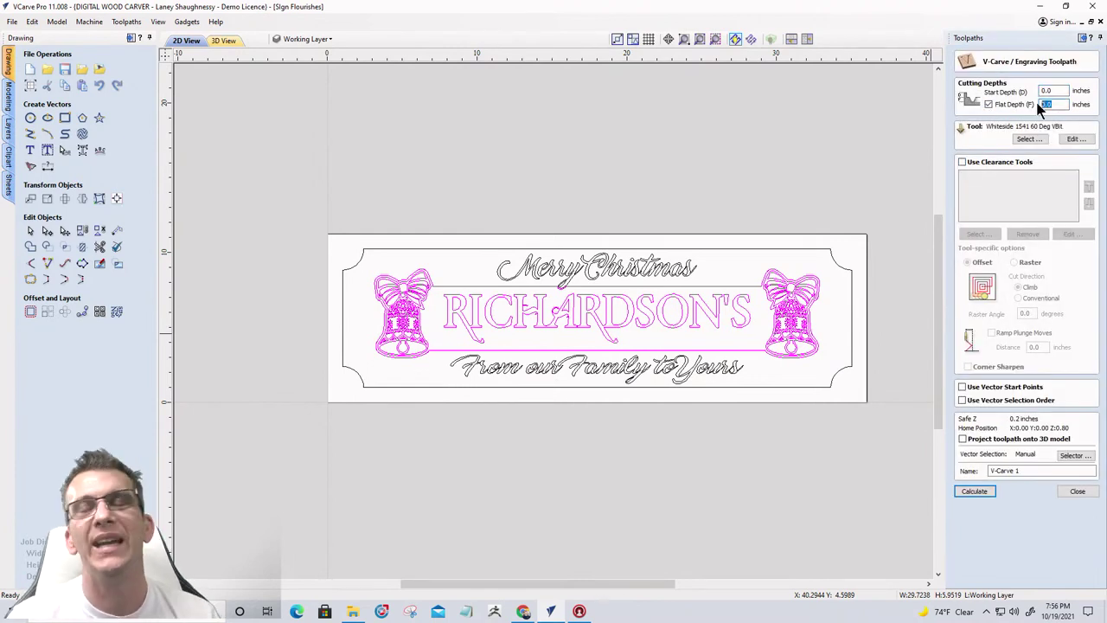
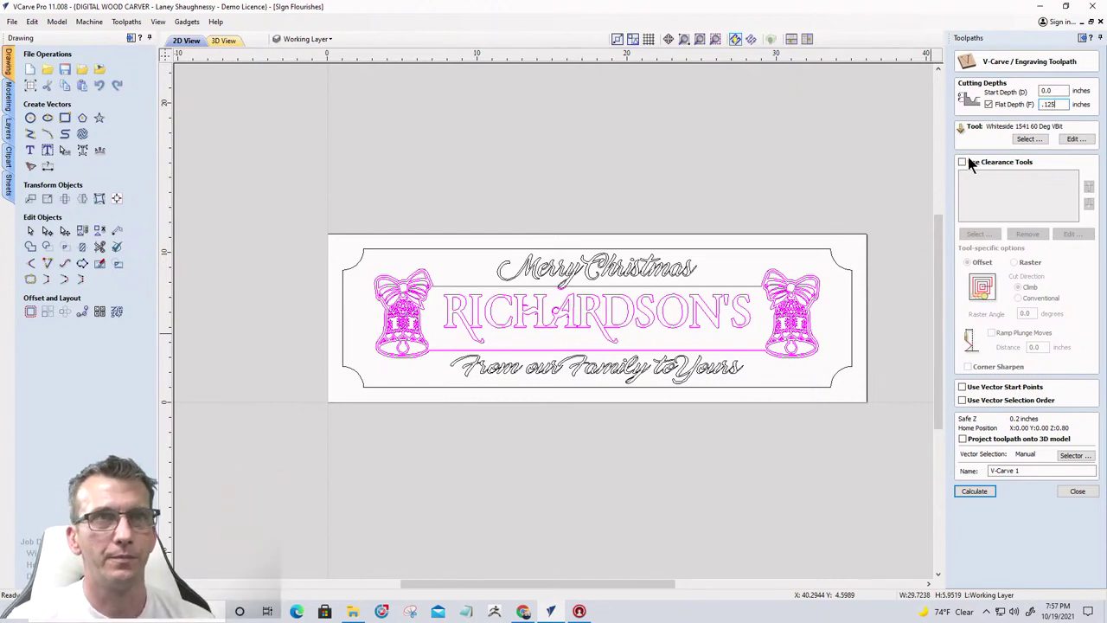
Enable Use Clearance Tools on the V-carve toolpath, keeping the 0.125-inch flat depth
{"action": "scroll", "coordinate": [687, 300], "scroll_direction": "up", "scroll_amount": 3}
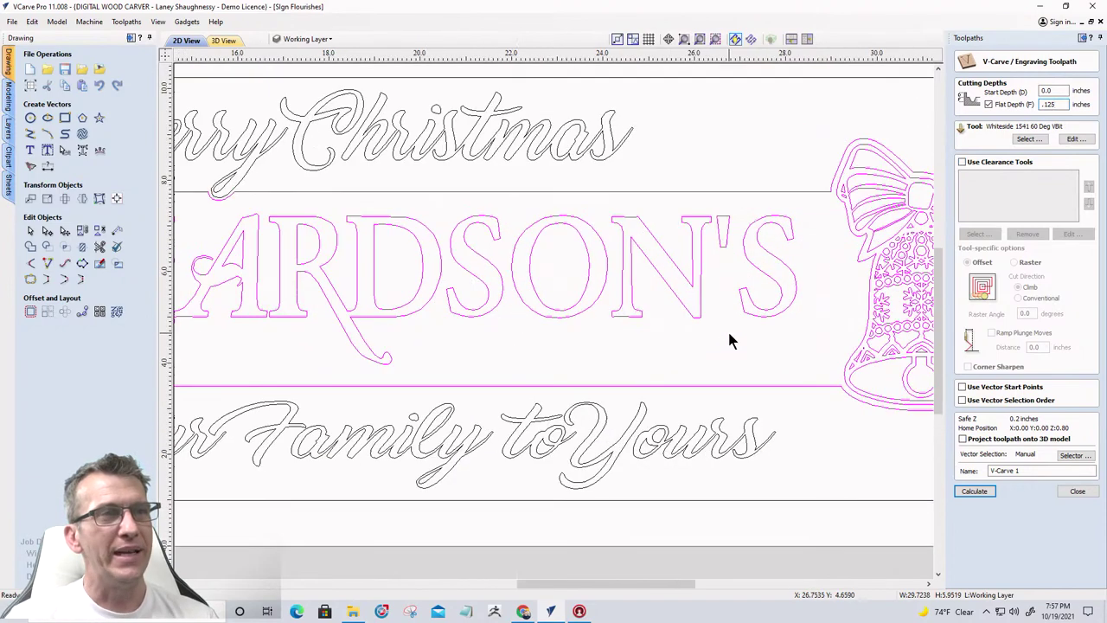
{"action": "left_click", "coordinate": [962, 165]}
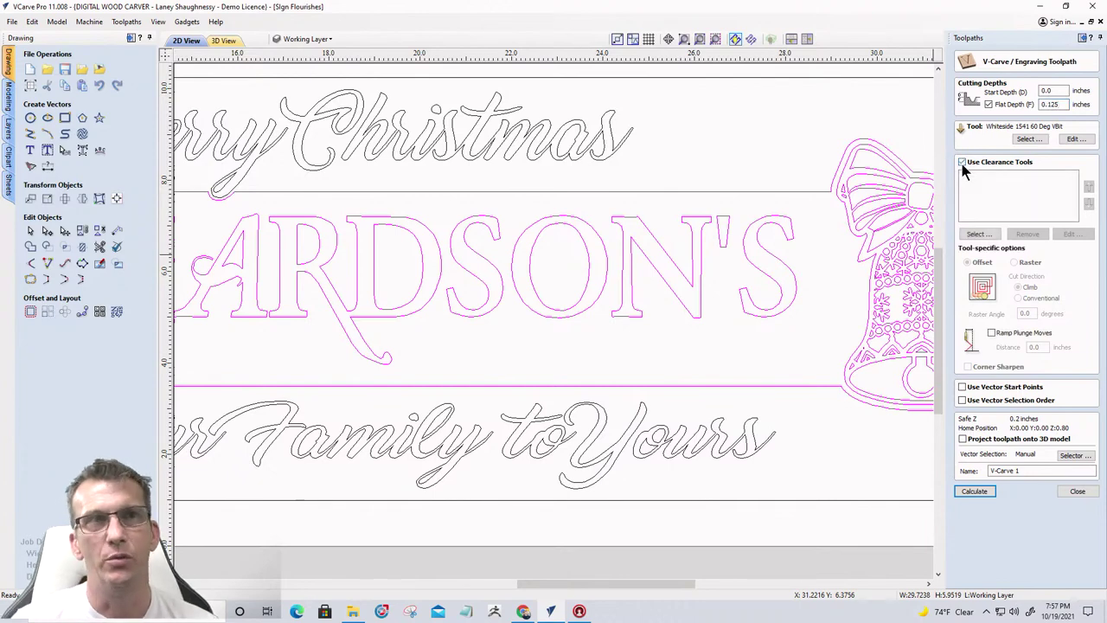
{"action": "scroll", "coordinate": [925, 179], "scroll_direction": "up", "scroll_amount": 5}
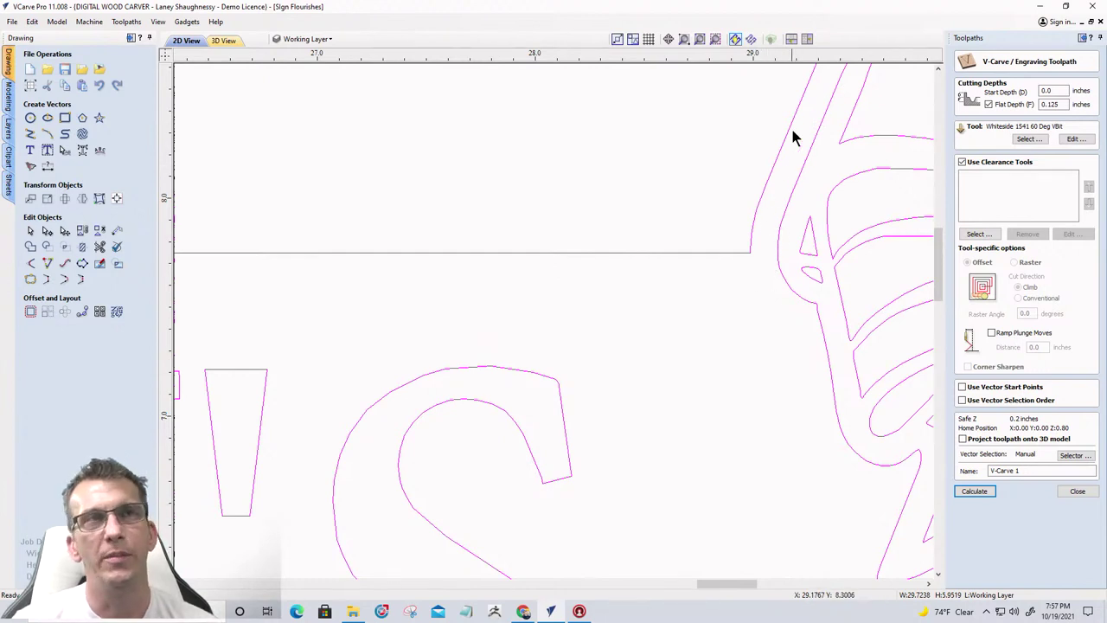
{"action": "scroll", "coordinate": [771, 227], "scroll_direction": "down", "scroll_amount": 3}
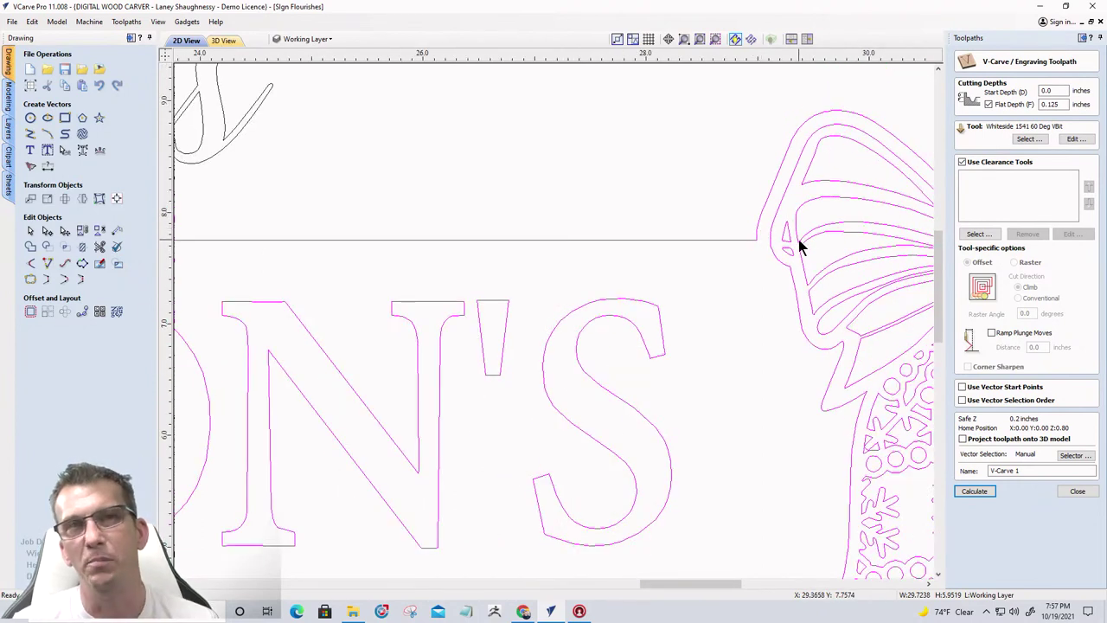
Add the 0.25-inch end mill from the End Mills group as a clearance tool
{"action": "left_click", "coordinate": [977, 235]}
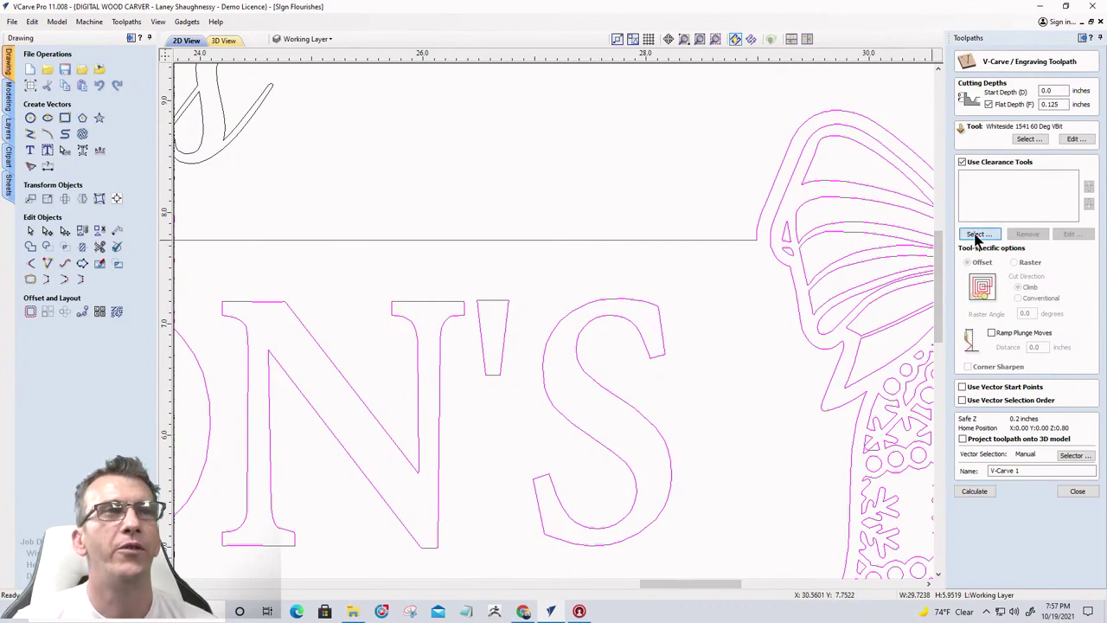
{"action": "scroll", "coordinate": [394, 337], "scroll_direction": "down", "scroll_amount": 2}
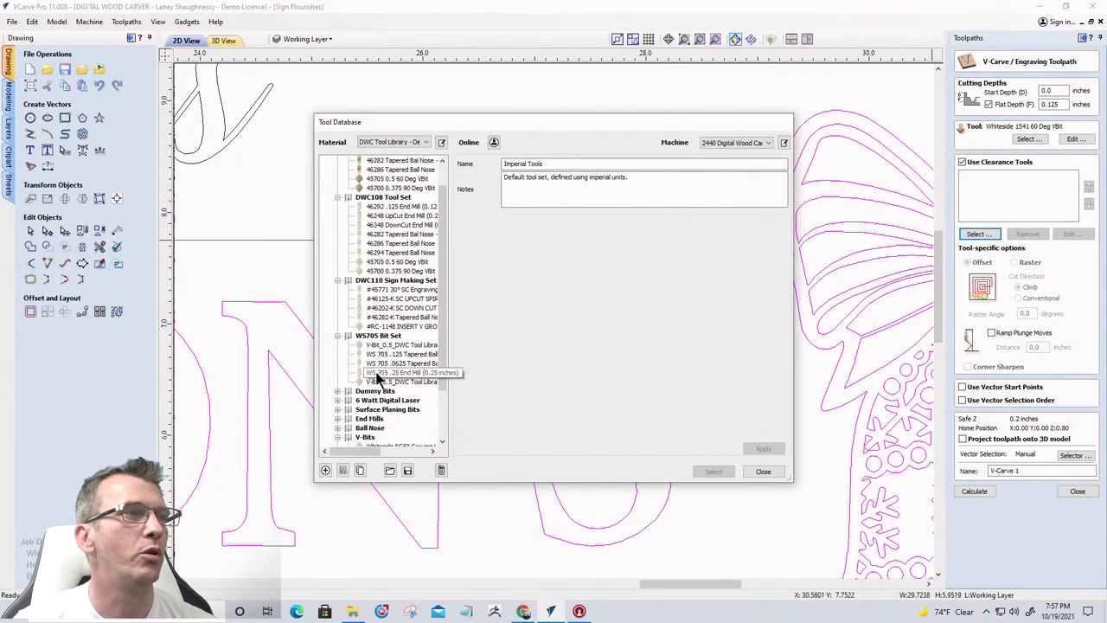
{"action": "left_click", "coordinate": [342, 391]}
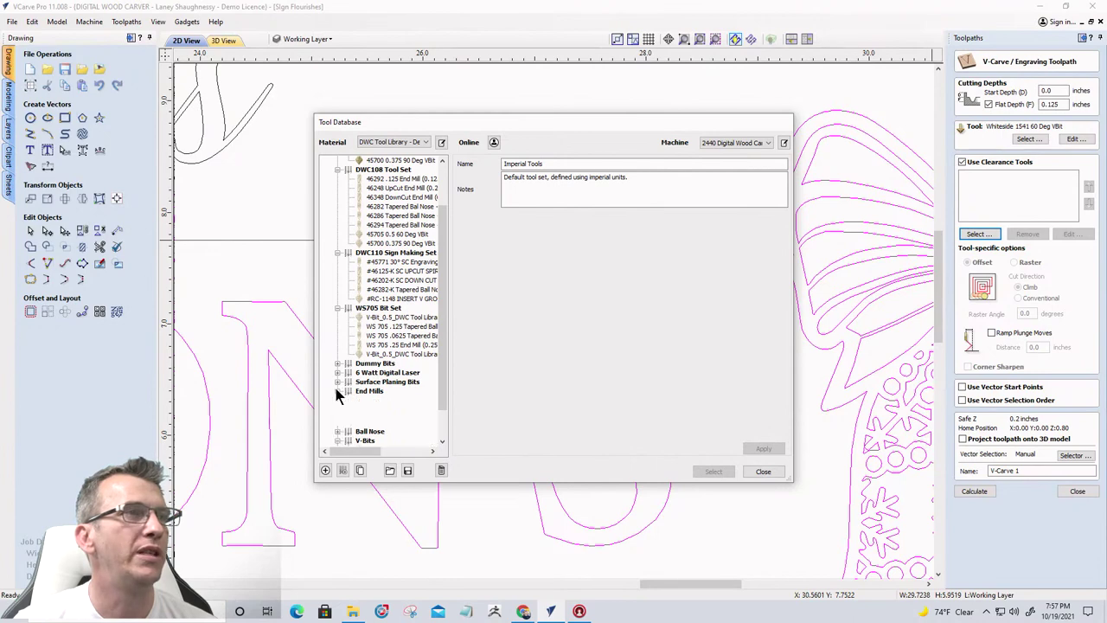
{"action": "left_click", "coordinate": [385, 428]}
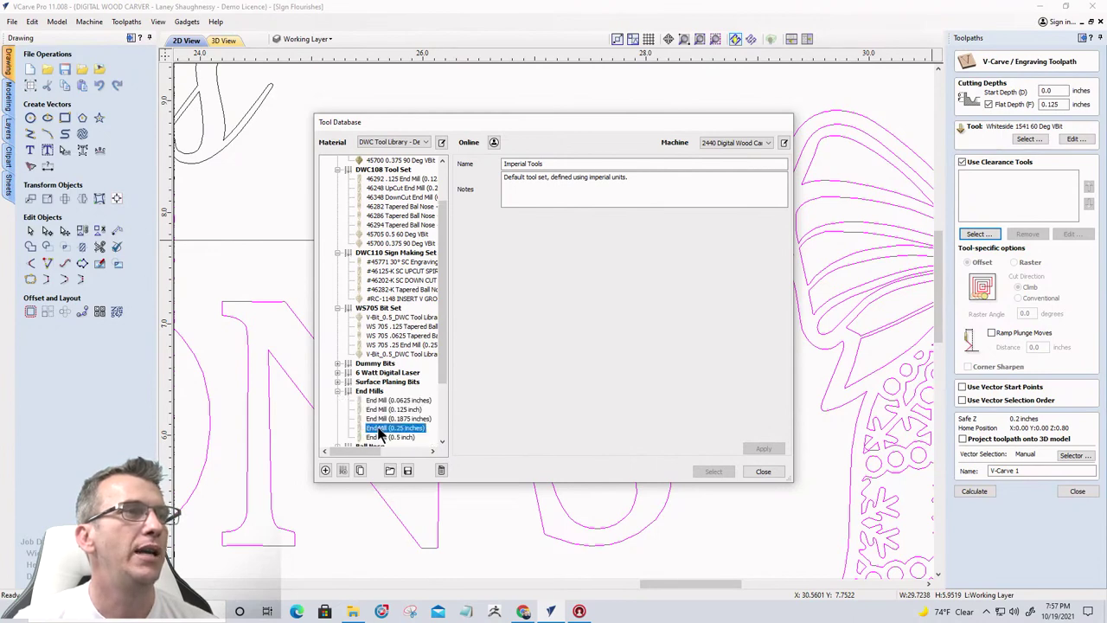
{"action": "left_click", "coordinate": [762, 448]}
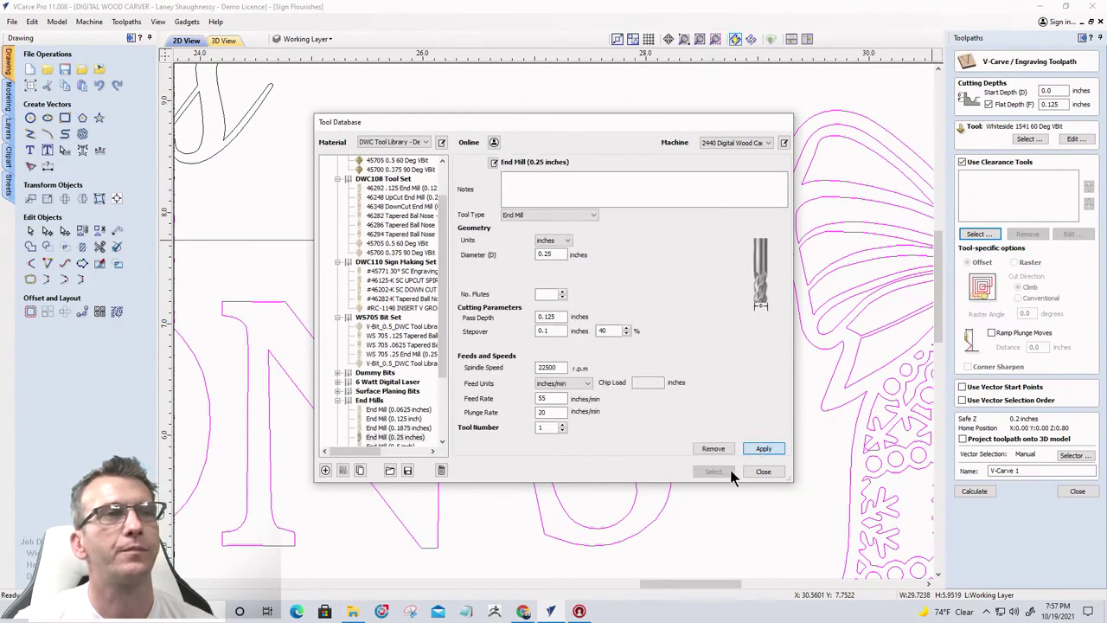
{"action": "left_click", "coordinate": [701, 471]}
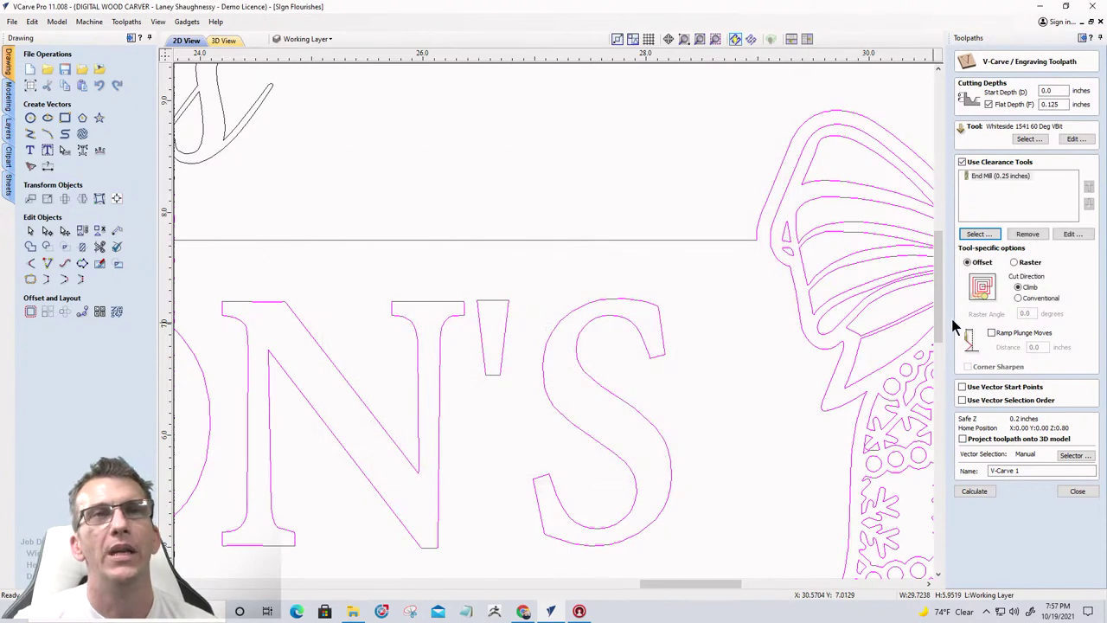
Set the clearance strategy to Raster for clearing the pockets
{"action": "left_click", "coordinate": [1015, 263]}
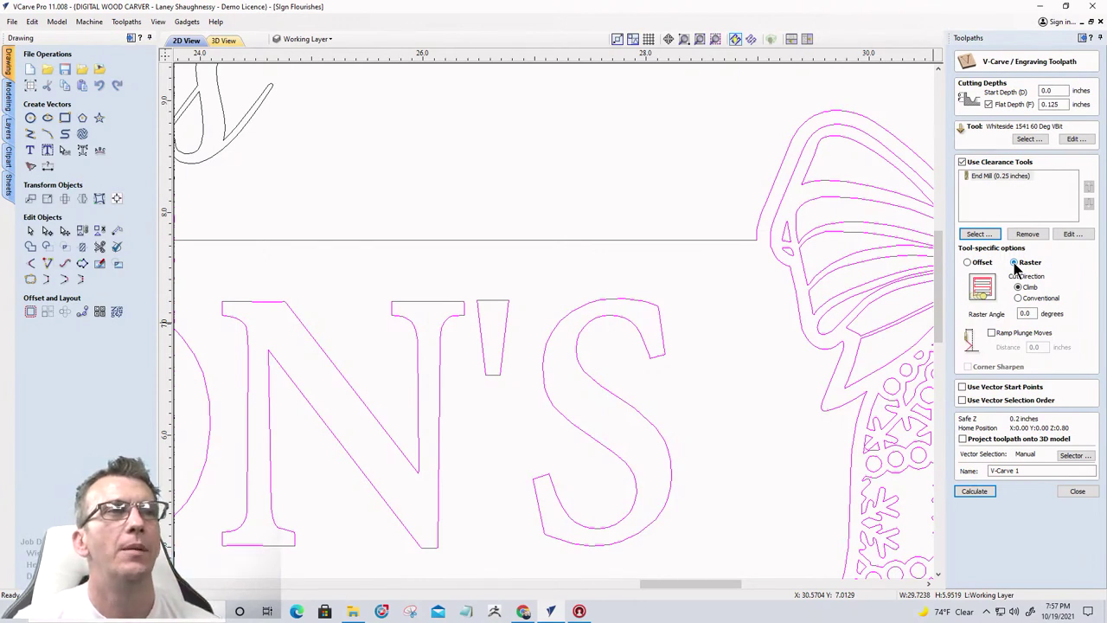
{"action": "scroll", "coordinate": [854, 308], "scroll_direction": "down", "scroll_amount": 5}
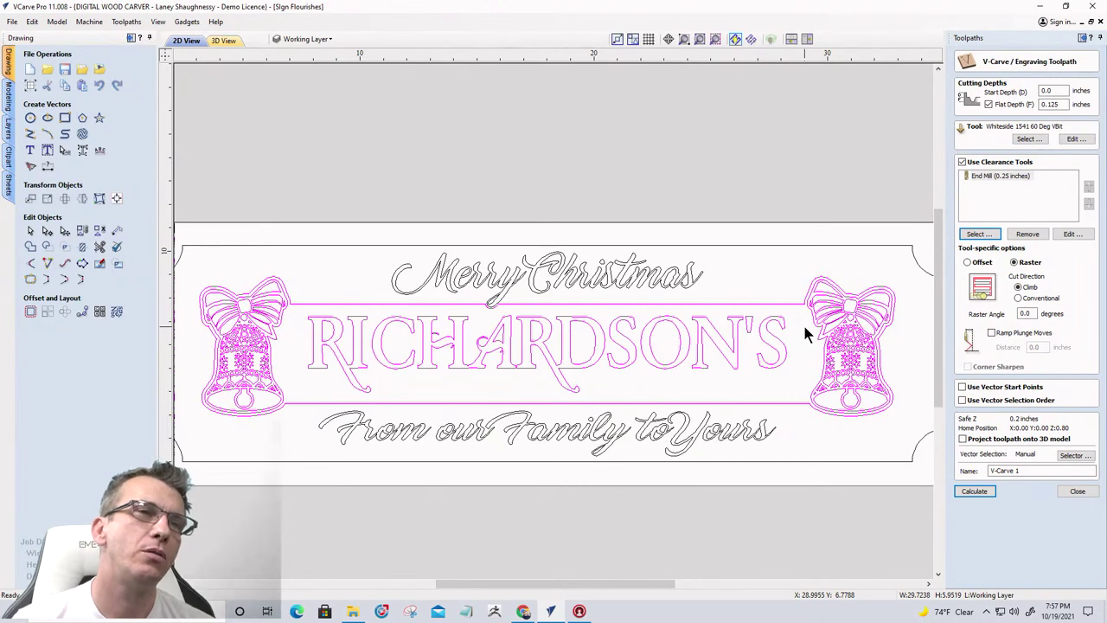
{"action": "scroll", "coordinate": [803, 322], "scroll_direction": "up", "scroll_amount": 5}
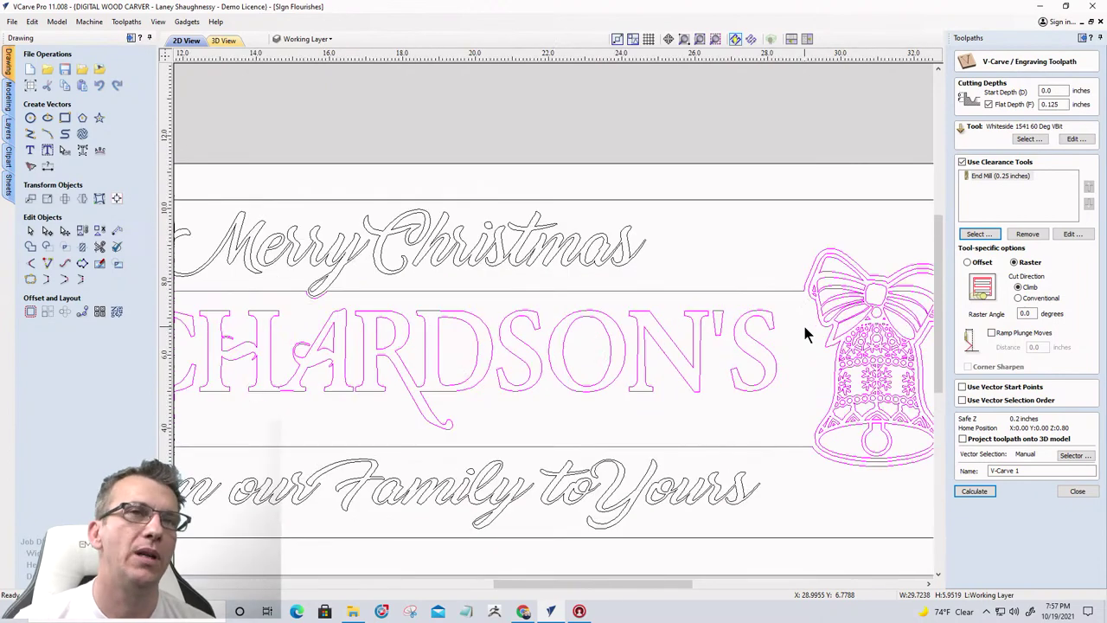
Add the 0.0625-inch end mill with copied default settings as a second clearance tool
{"action": "left_click", "coordinate": [978, 234]}
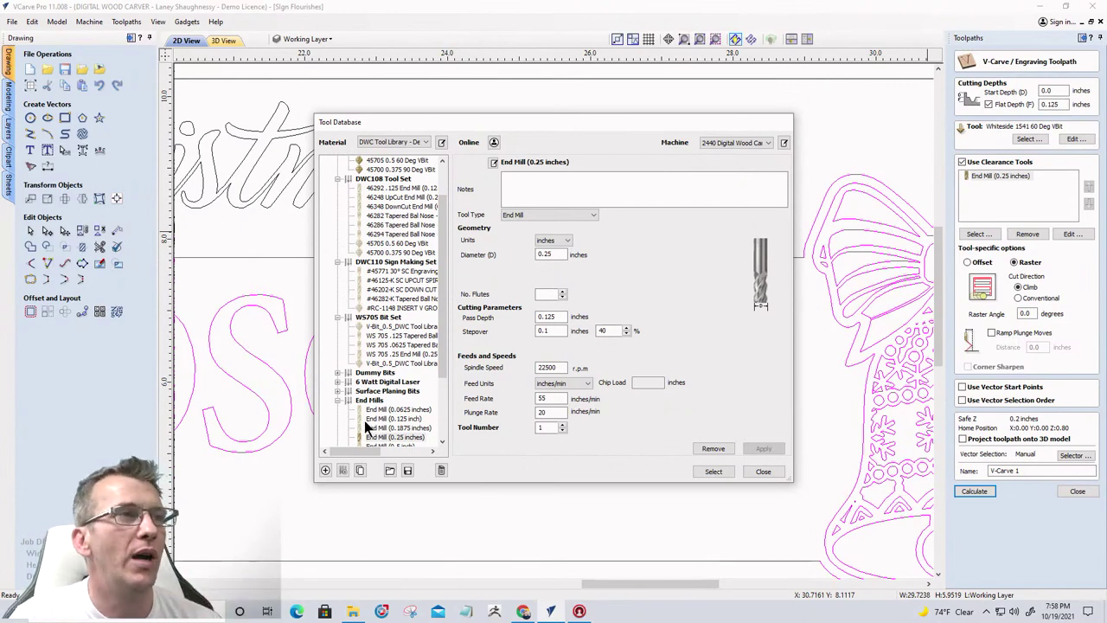
{"action": "left_click", "coordinate": [394, 409]}
{"action": "left_click", "coordinate": [681, 357]}
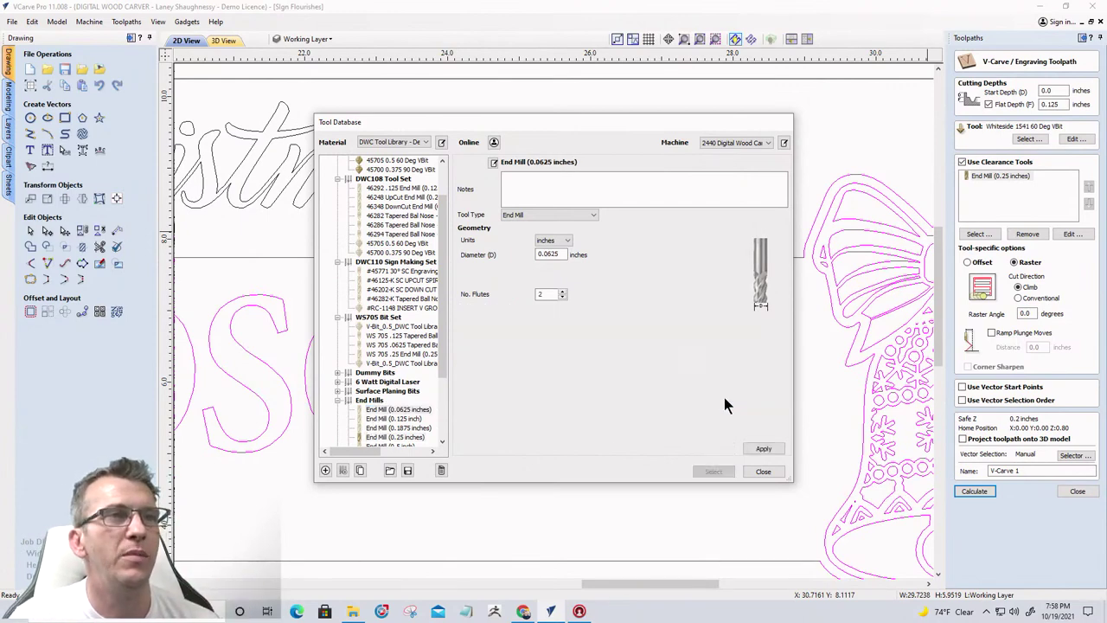
{"action": "left_click", "coordinate": [697, 475]}
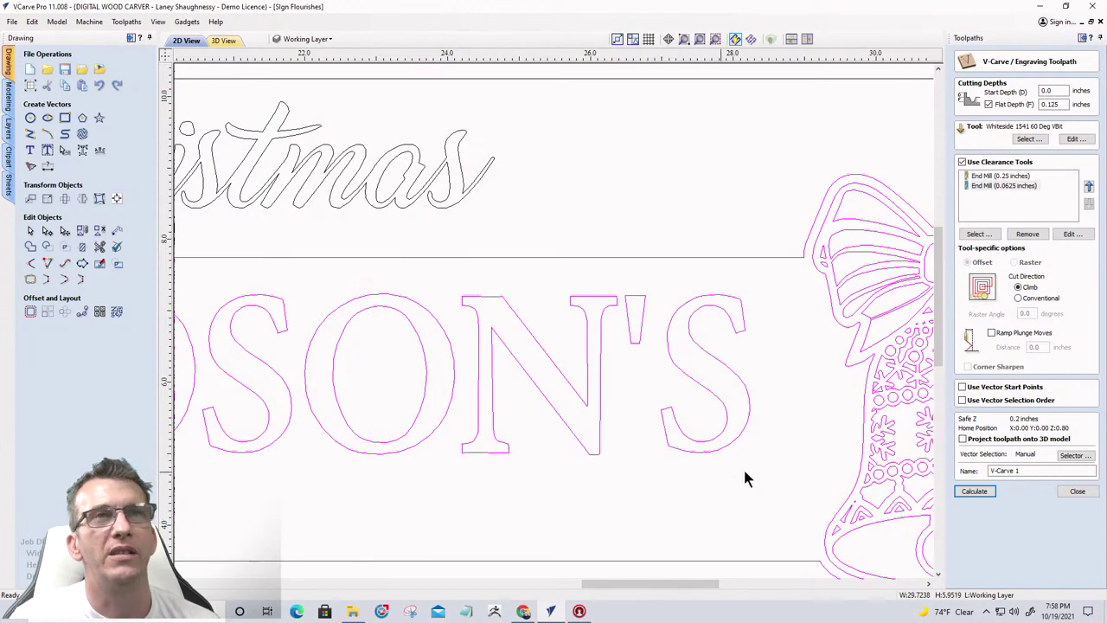
Name the toolpath 'Center Design' and calculate it
{"action": "left_click", "coordinate": [974, 491]}
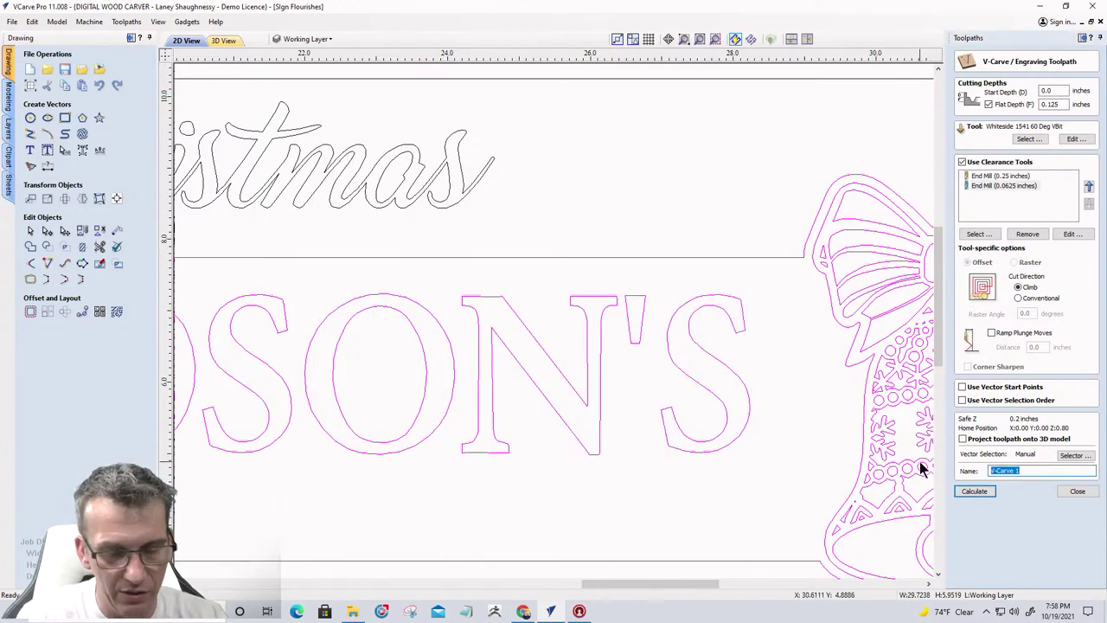
{"action": "type", "text": "Center Design"}
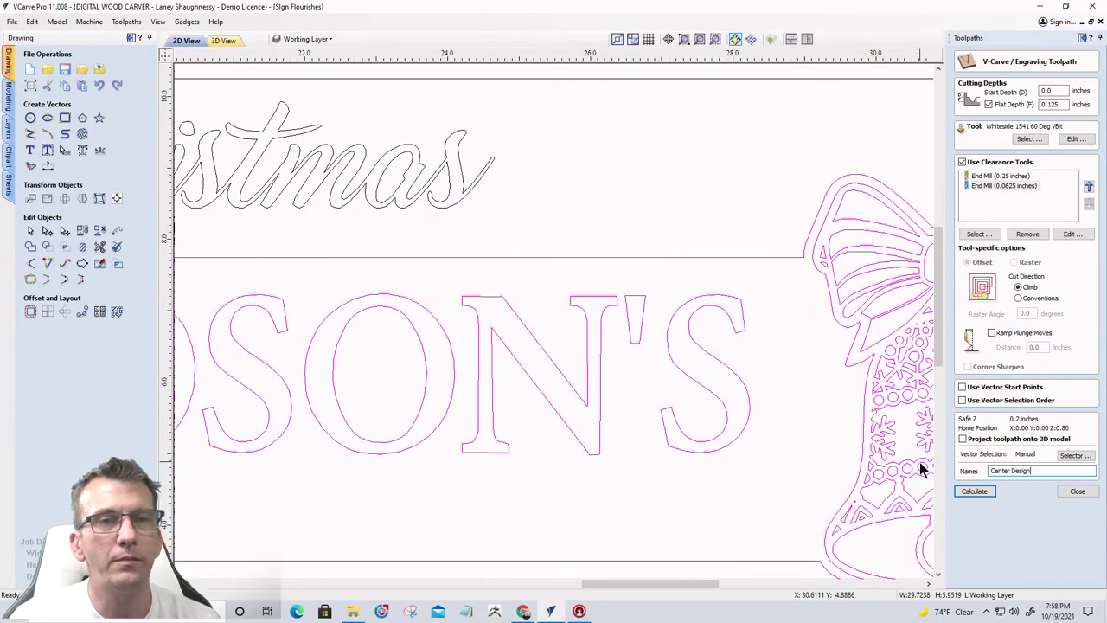
{"action": "left_click", "coordinate": [977, 493]}
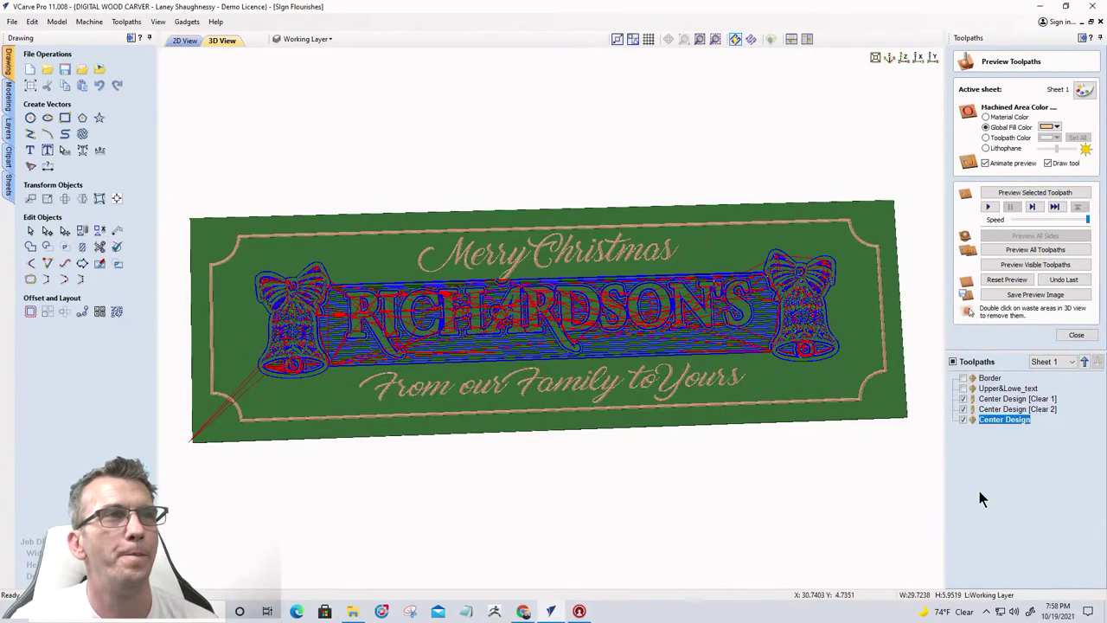
Simulate all visible toolpaths, then zoom and tilt the 3D view of the carved sign
{"action": "left_click", "coordinate": [1021, 266]}
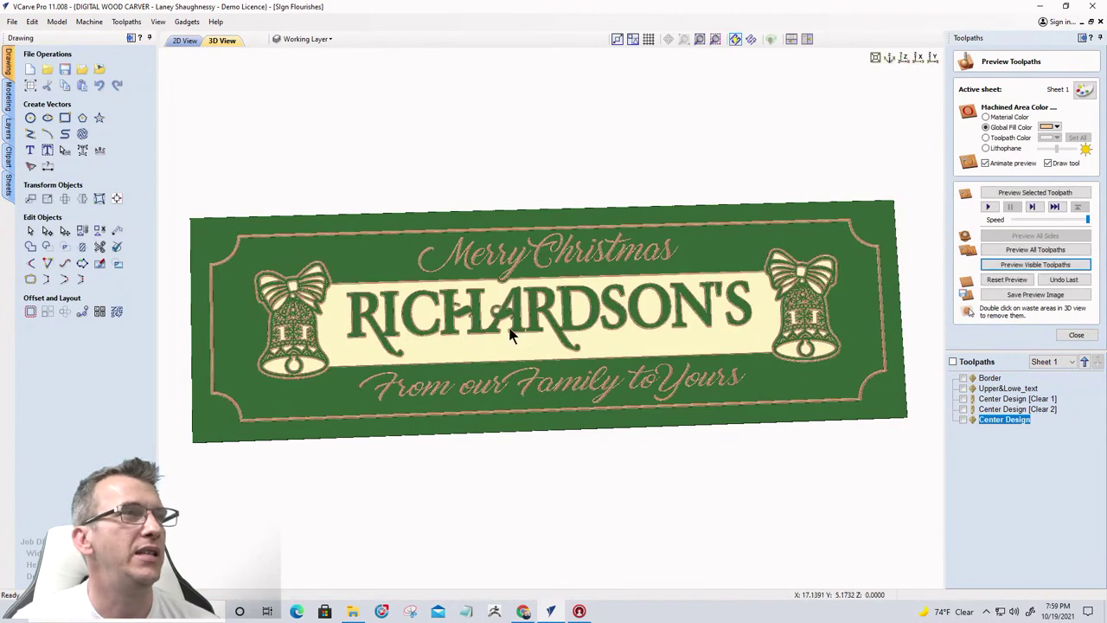
{"action": "scroll", "coordinate": [264, 351], "scroll_direction": "up", "scroll_amount": 3}
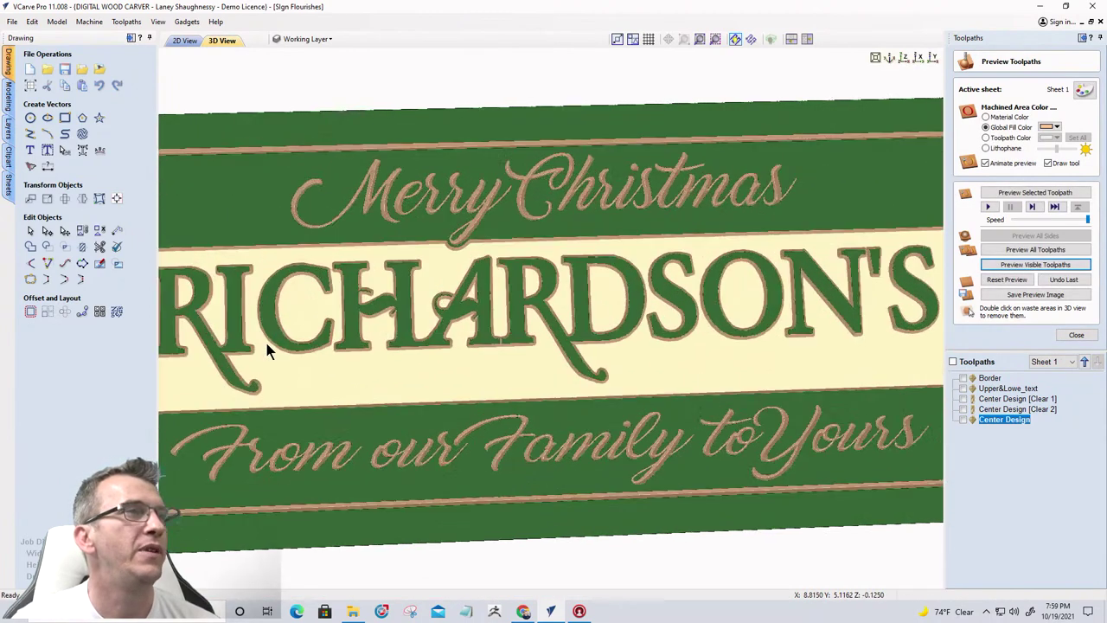
{"action": "scroll", "coordinate": [618, 363], "scroll_direction": "down", "scroll_amount": 2}
{"action": "left_click_drag", "start_coordinate": [670, 335], "coordinate": [597, 324]}
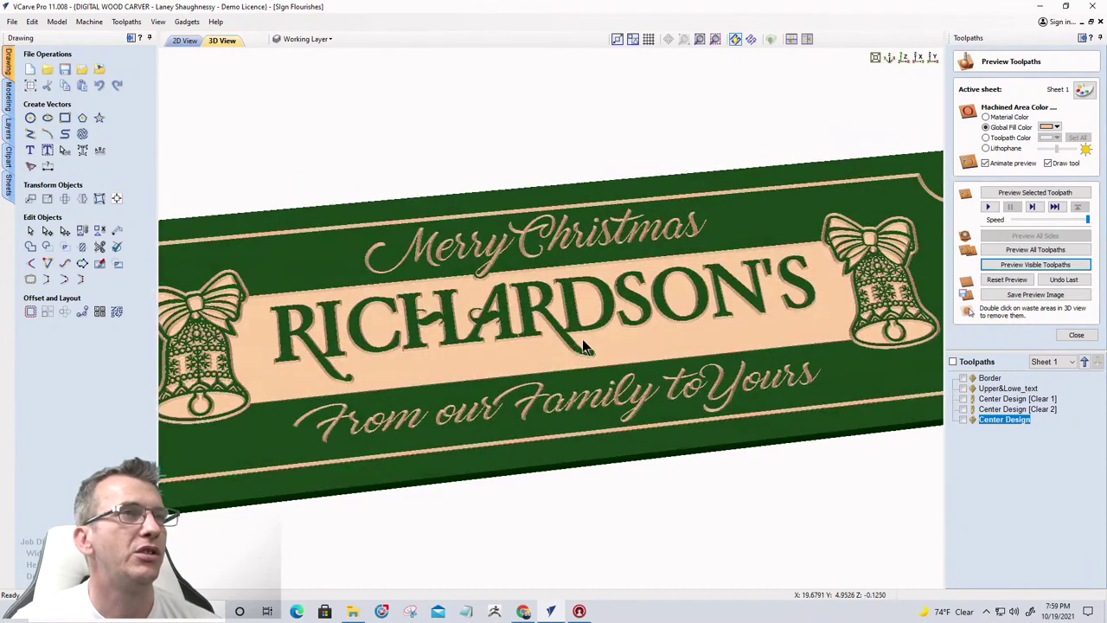
{"action": "scroll", "coordinate": [567, 346], "scroll_direction": "up", "scroll_amount": 3}
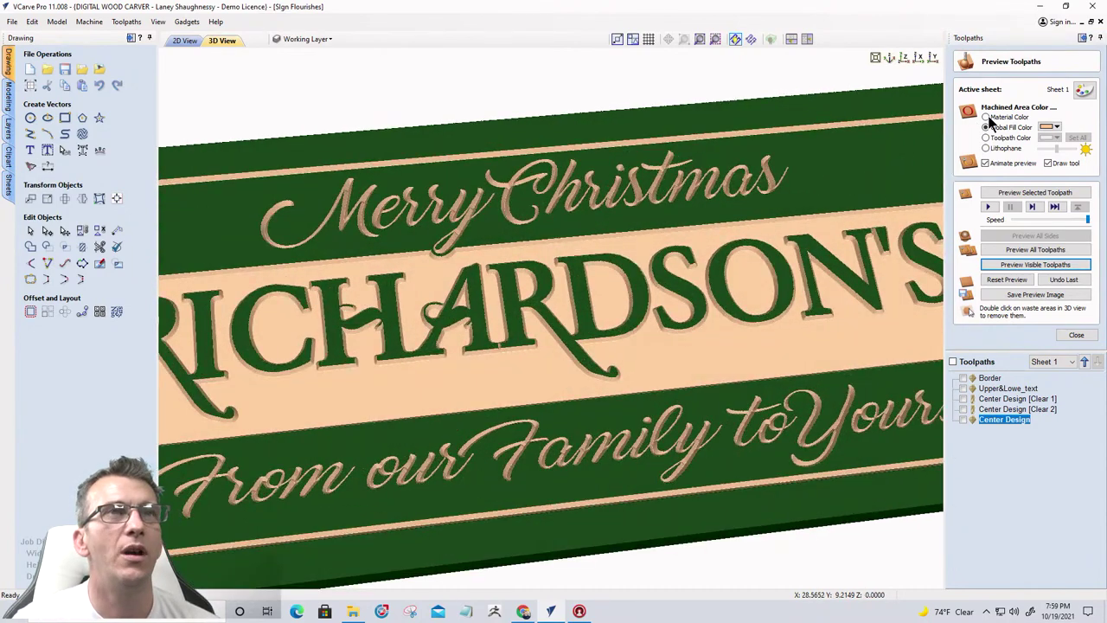
Preview the sign in Canadian Maple material, rotated so the lettering is upright
{"action": "left_click", "coordinate": [986, 117]}
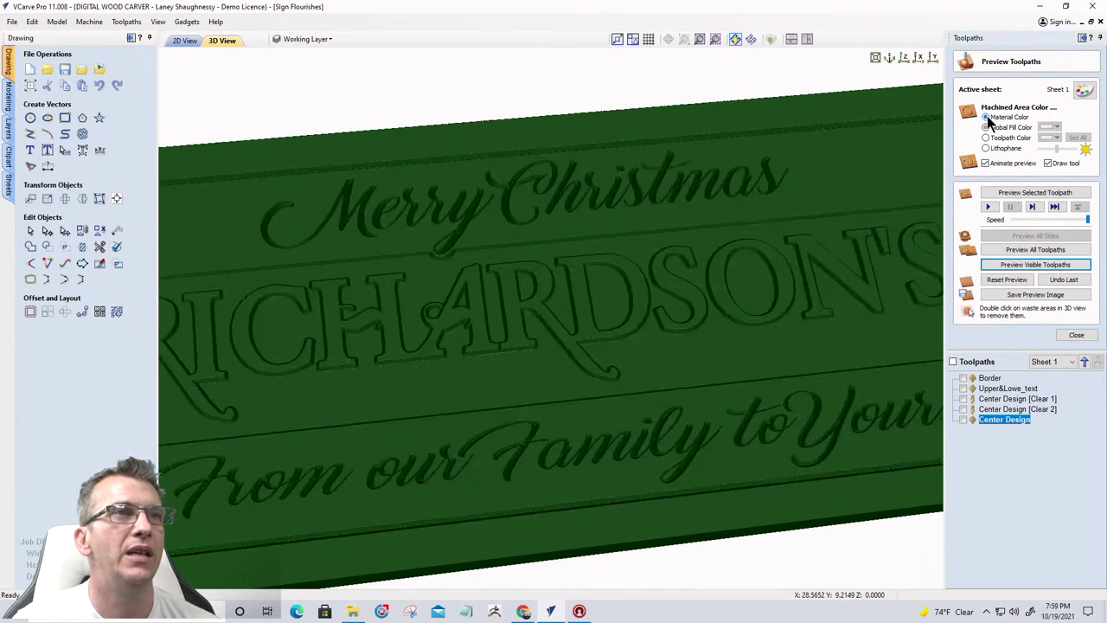
{"action": "left_click", "coordinate": [1083, 91]}
{"action": "left_click", "coordinate": [1063, 113]}
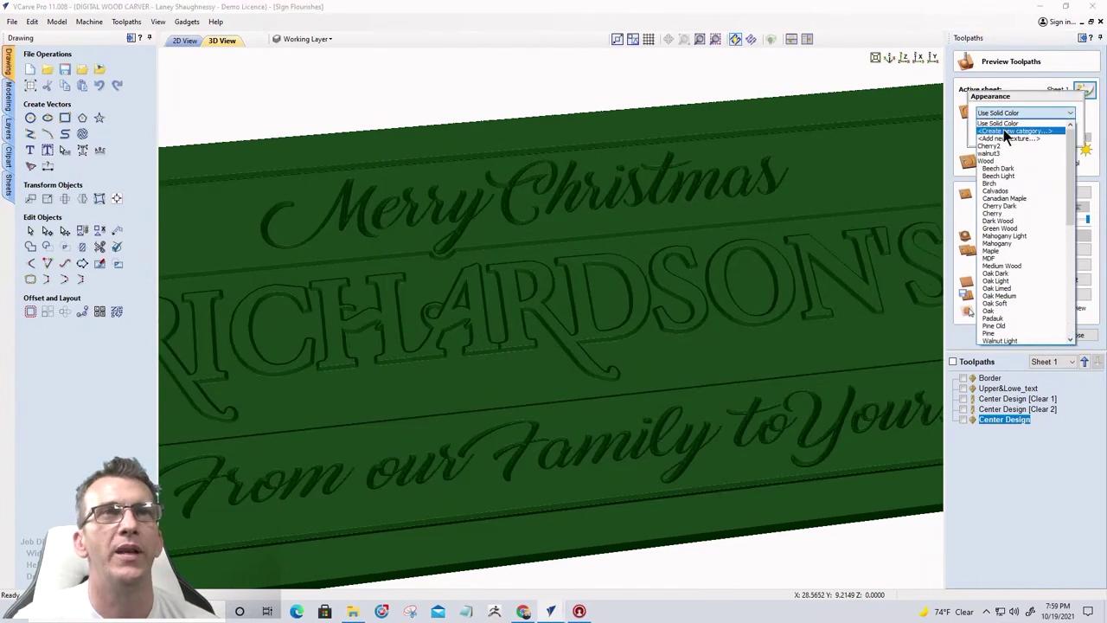
{"action": "left_click", "coordinate": [994, 198]}
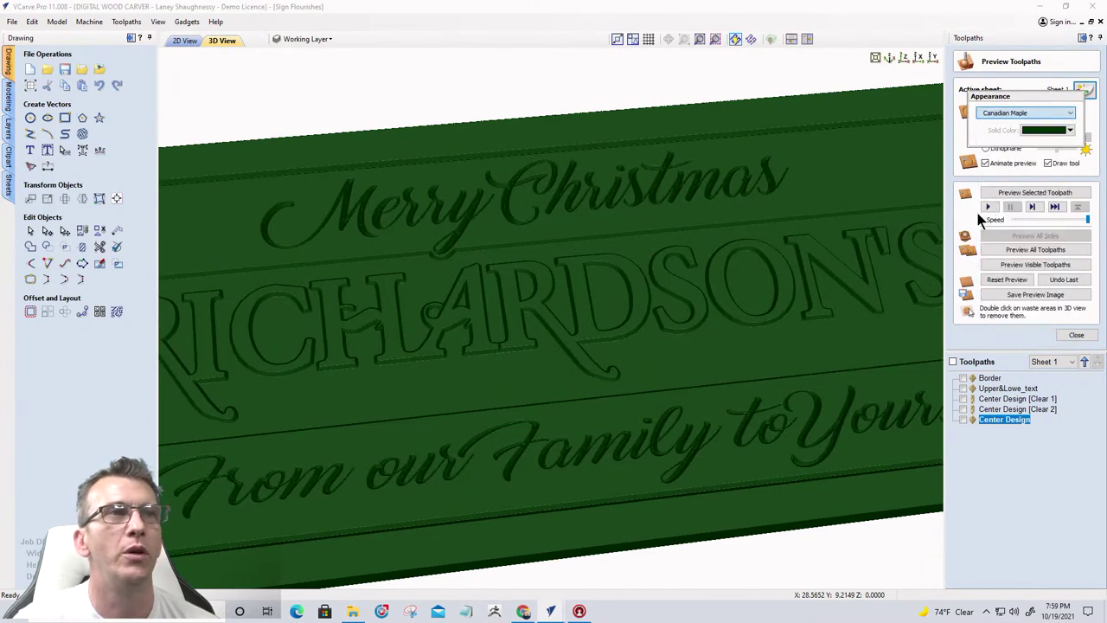
{"action": "scroll", "coordinate": [605, 467], "scroll_direction": "down", "scroll_amount": 5}
{"action": "left_click_drag", "start_coordinate": [366, 395], "coordinate": [546, 333]}
{"action": "scroll", "coordinate": [471, 310], "scroll_direction": "up", "scroll_amount": 10}
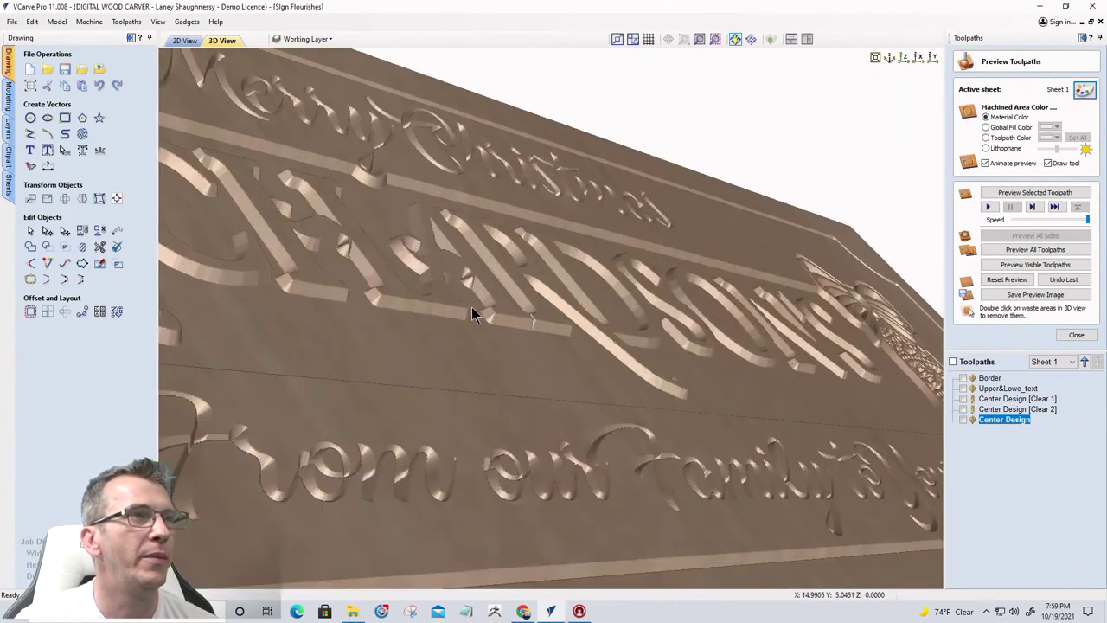
{"action": "left_click_drag", "start_coordinate": [532, 363], "coordinate": [270, 423]}
Render the preview in solid green instead of the wood texture
{"action": "scroll", "coordinate": [461, 373], "scroll_direction": "down", "scroll_amount": 3}
{"action": "scroll", "coordinate": [393, 405], "scroll_direction": "down", "scroll_amount": 2}
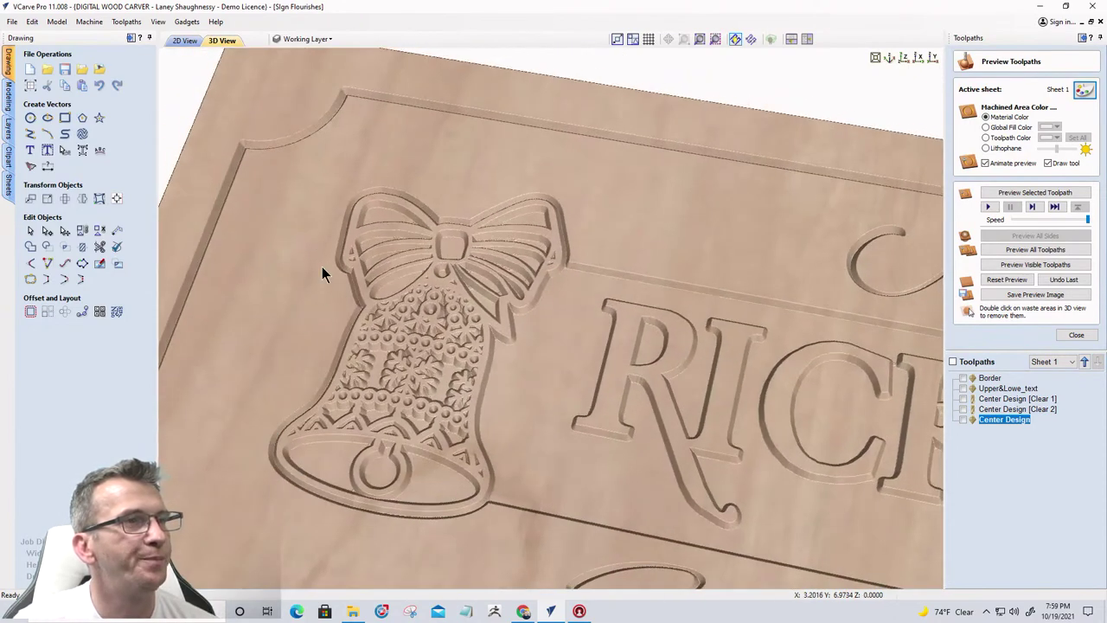
{"action": "scroll", "coordinate": [275, 303], "scroll_direction": "down", "scroll_amount": 1}
{"action": "left_click_drag", "start_coordinate": [513, 363], "coordinate": [401, 349]}
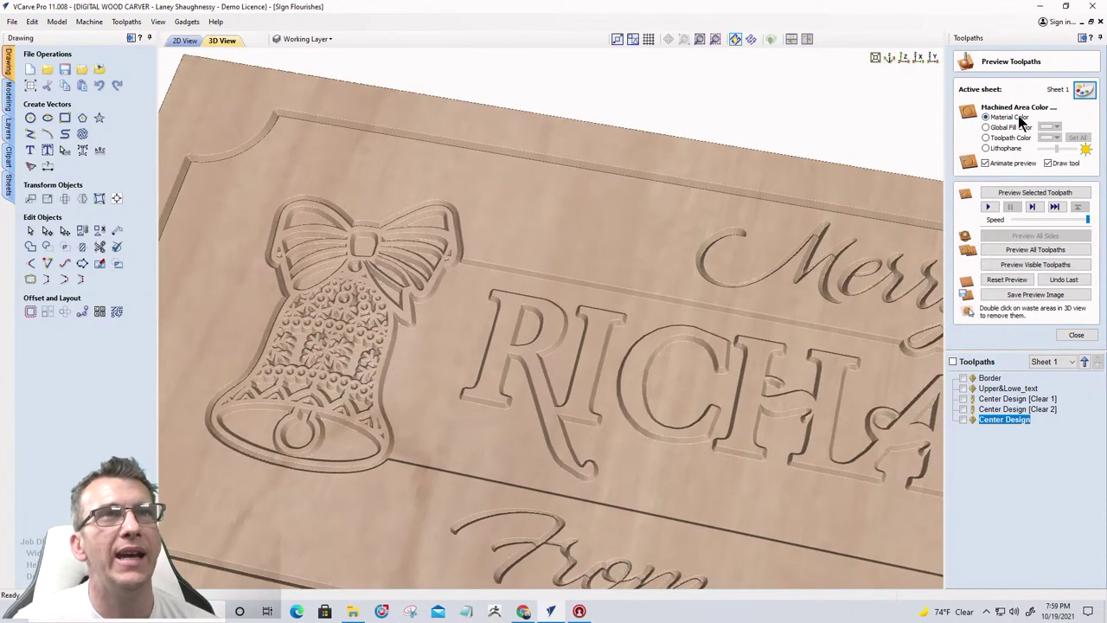
{"action": "left_click", "coordinate": [1084, 90]}
{"action": "left_click", "coordinate": [1069, 113]}
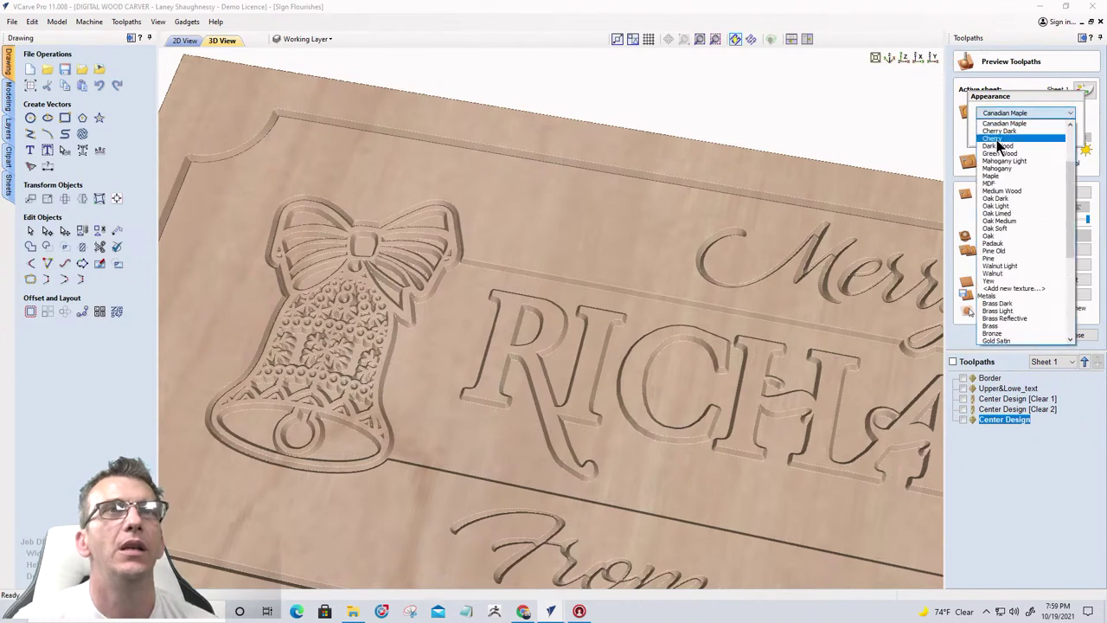
{"action": "scroll", "coordinate": [994, 154], "scroll_direction": "up", "scroll_amount": 4}
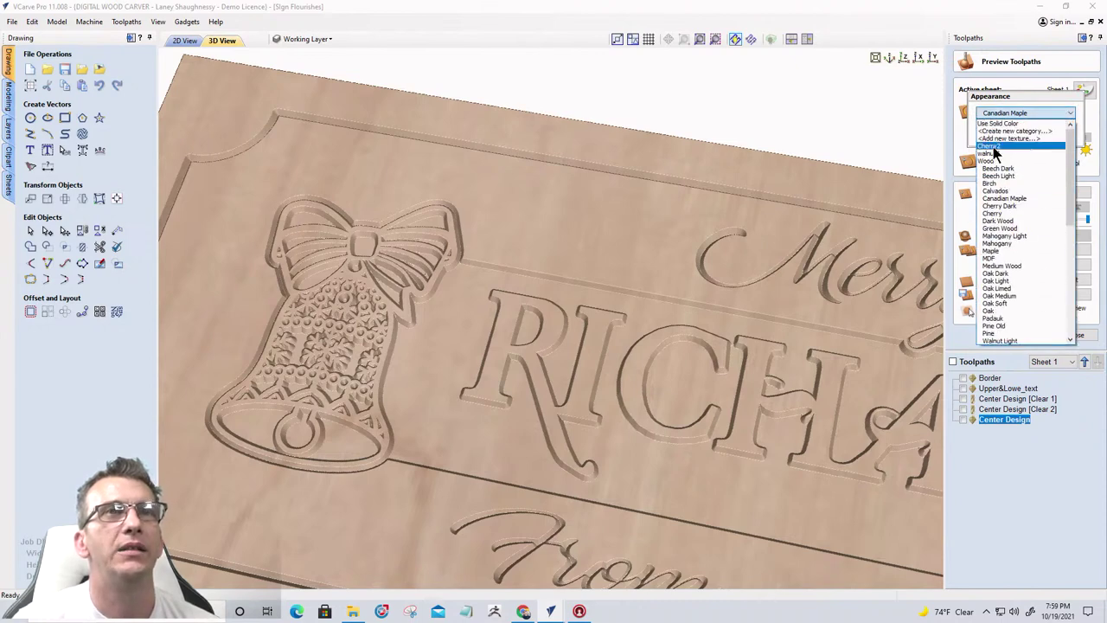
{"action": "left_click", "coordinate": [995, 123]}
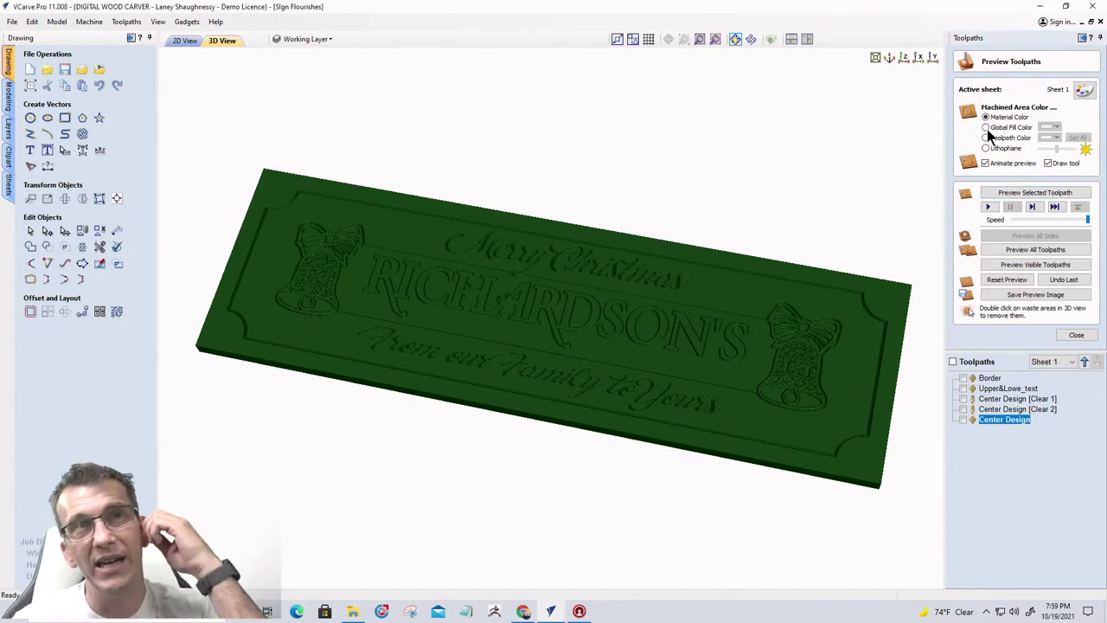
Give the machined areas the tan Global Fill Color and turn the sign nearly frontal
{"action": "left_click", "coordinate": [986, 128]}
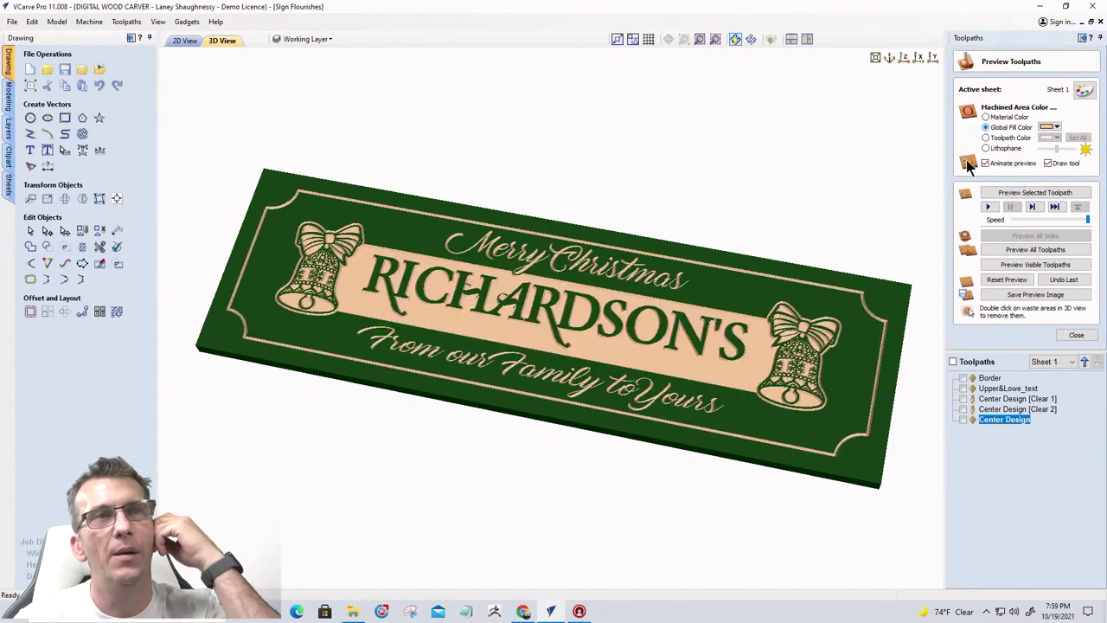
{"action": "left_click_drag", "start_coordinate": [704, 371], "coordinate": [444, 406]}
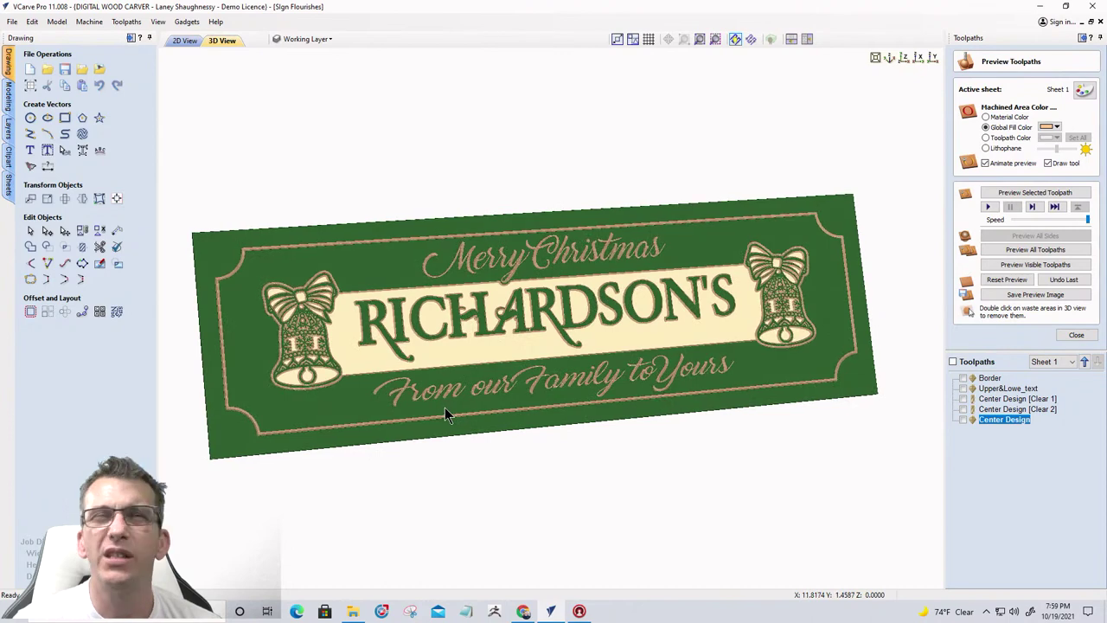
{"action": "scroll", "coordinate": [593, 362], "scroll_direction": "up", "scroll_amount": 3}
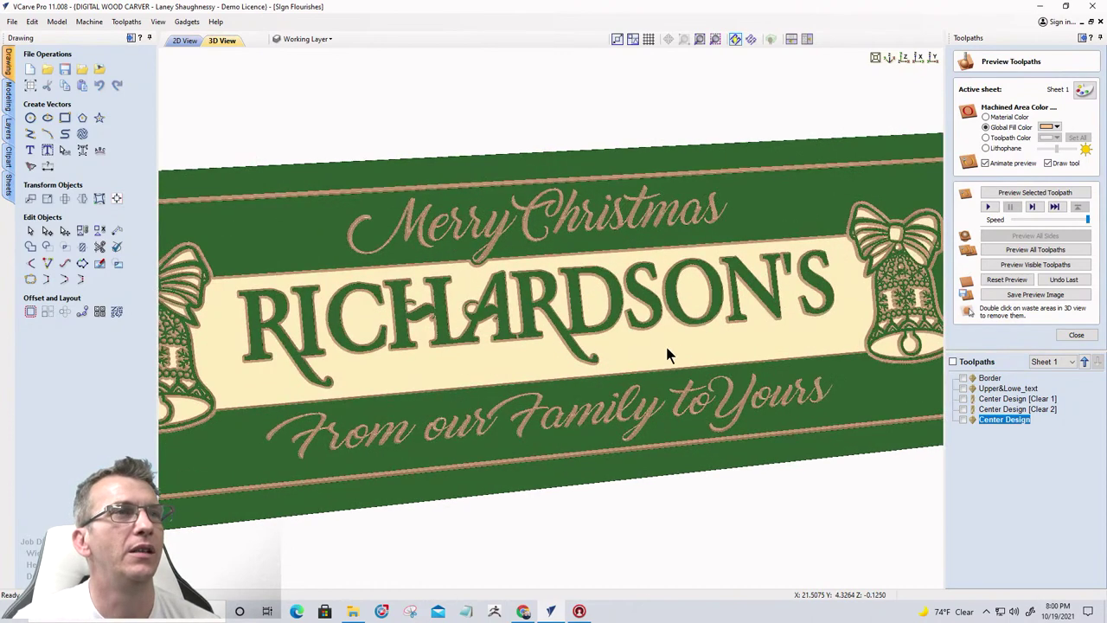
{"action": "left_click_drag", "start_coordinate": [626, 352], "coordinate": [596, 337]}
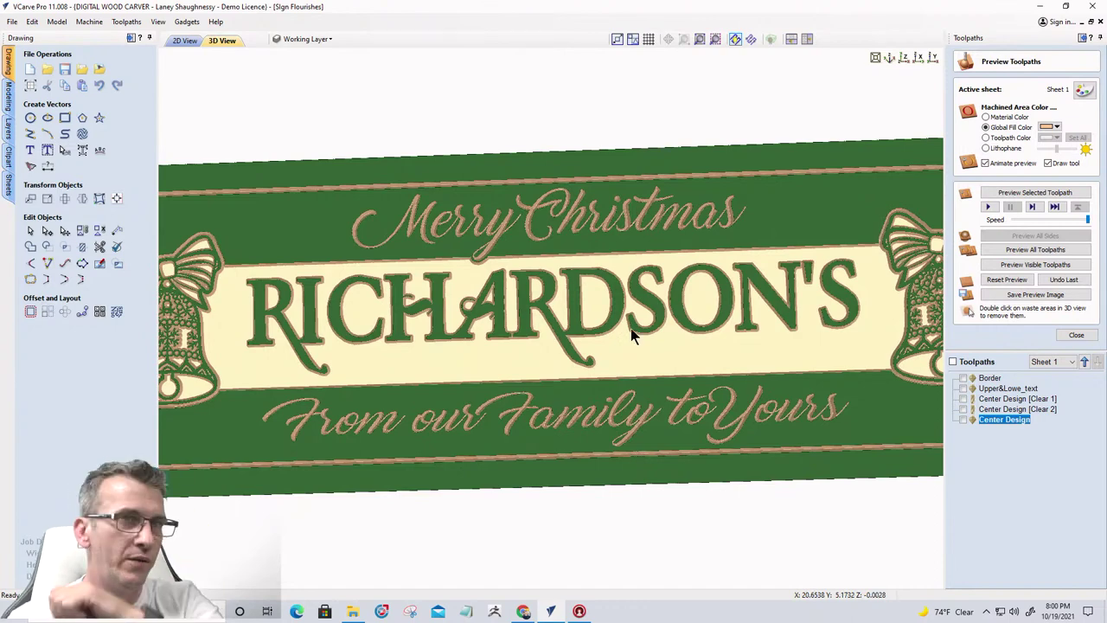
Inspect the preview from several angles and save the Sign Flourishes job
{"action": "left_click_drag", "start_coordinate": [796, 321], "coordinate": [797, 346]}
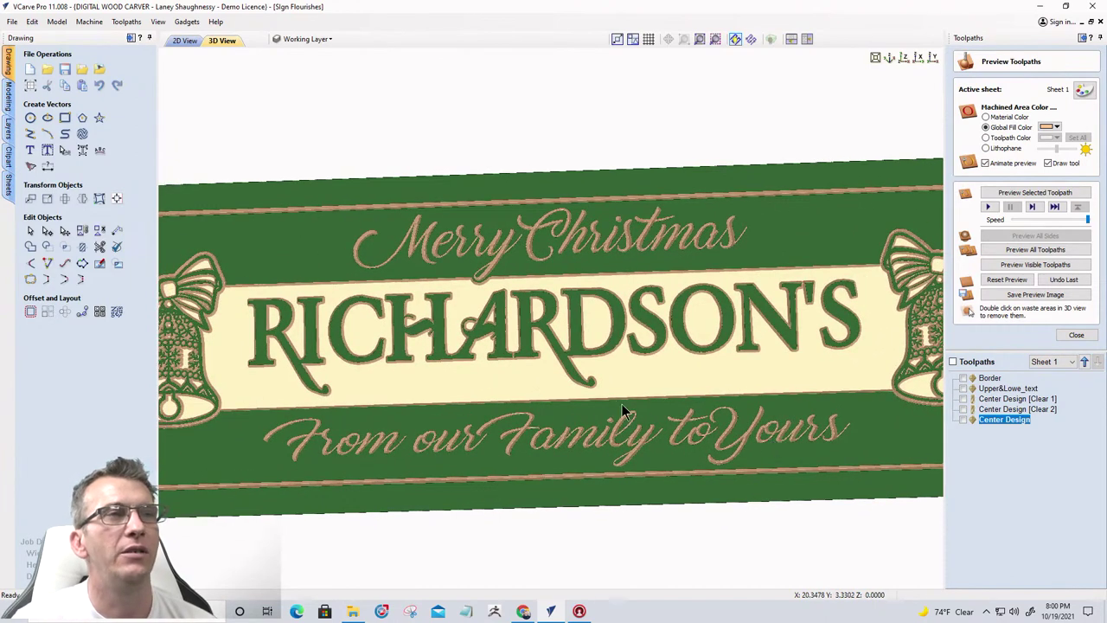
{"action": "scroll", "coordinate": [619, 404], "scroll_direction": "down", "scroll_amount": 3}
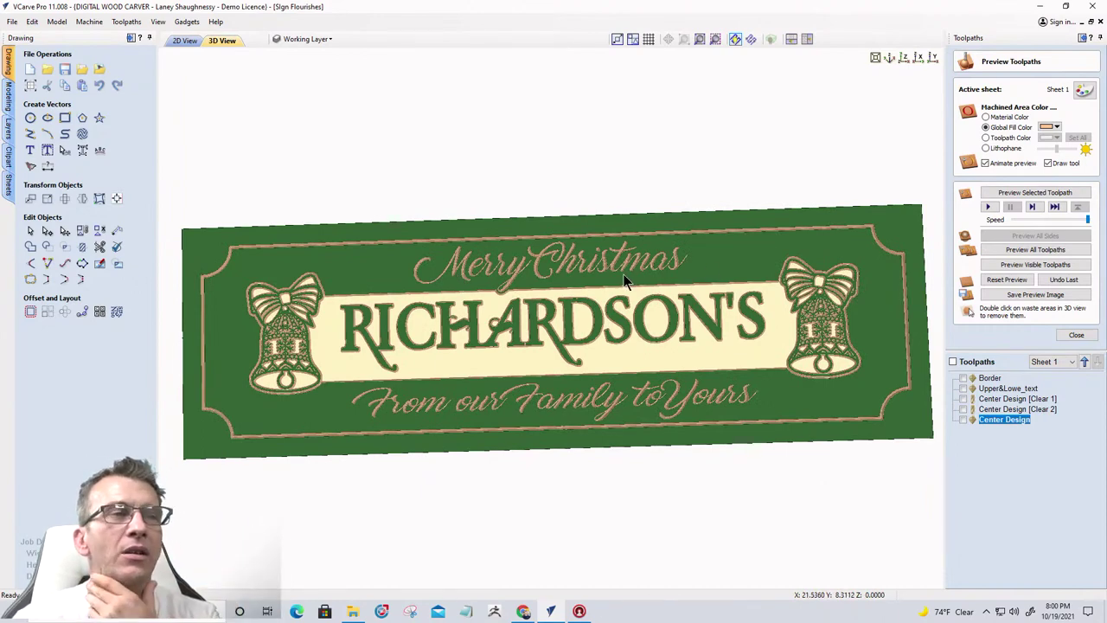
{"action": "left_click_drag", "start_coordinate": [580, 320], "coordinate": [706, 284]}
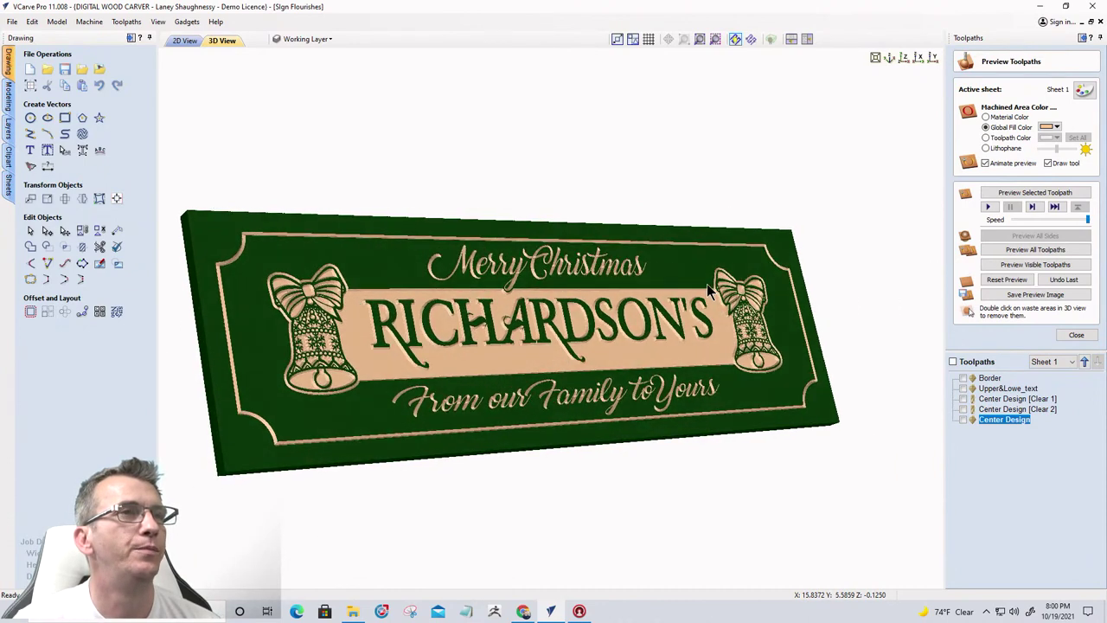
{"action": "scroll", "coordinate": [487, 377], "scroll_direction": "up", "scroll_amount": 5}
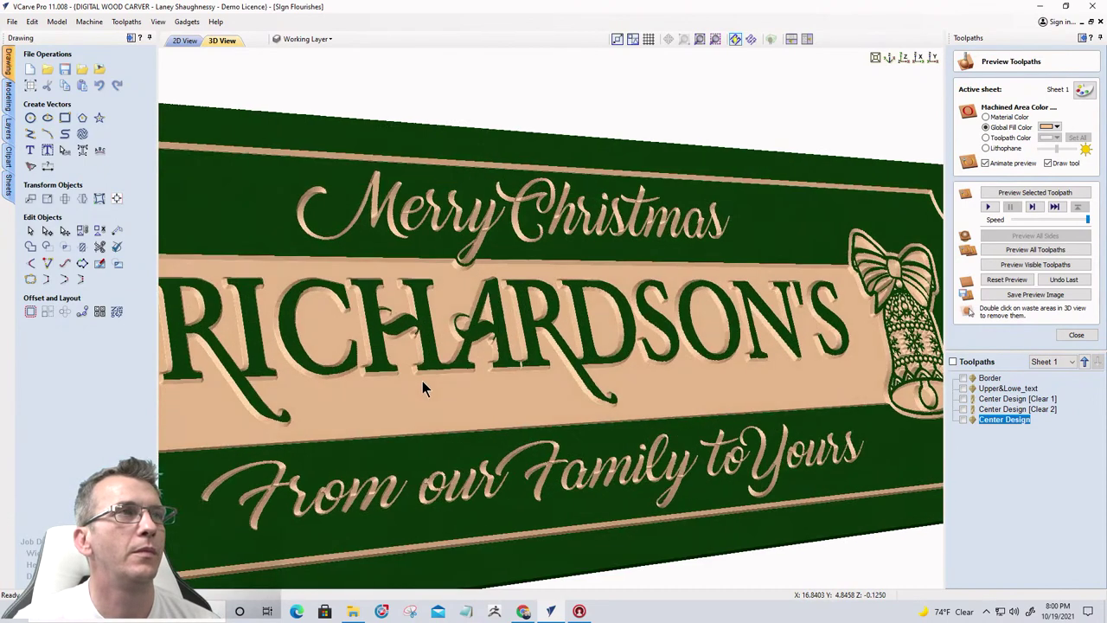
{"action": "left_click_drag", "start_coordinate": [422, 388], "coordinate": [357, 396]}
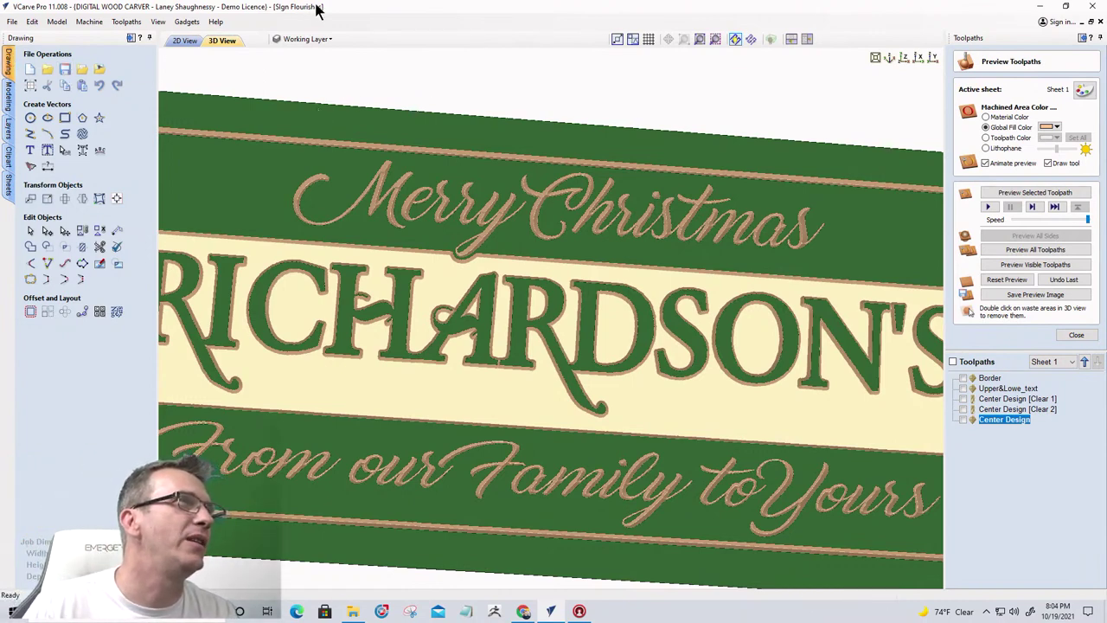
{"action": "left_click", "coordinate": [62, 72]}
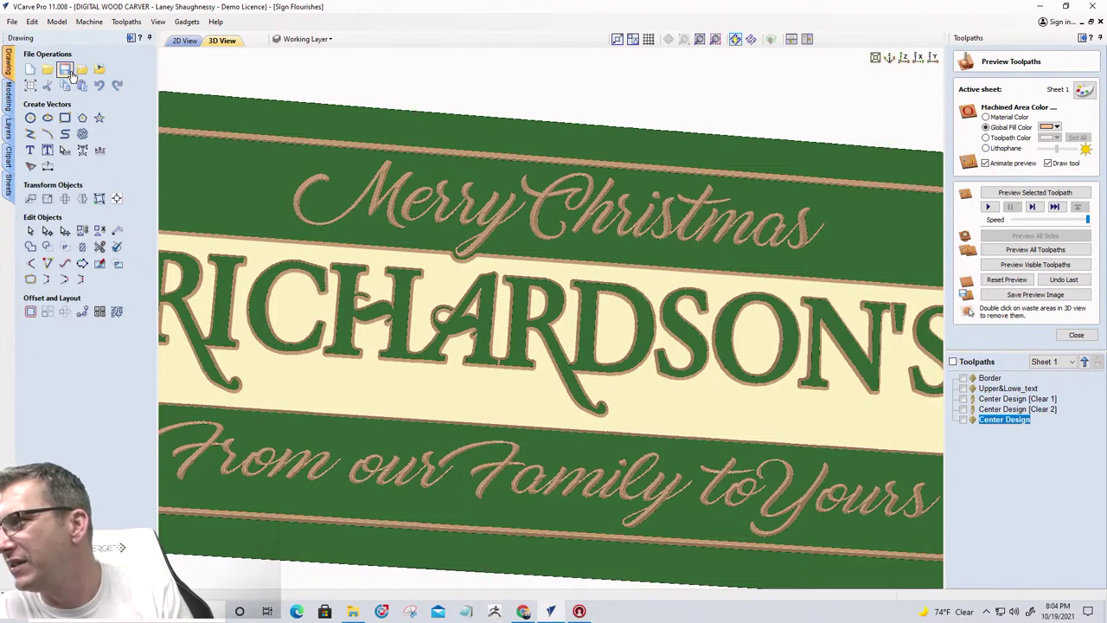
Show all five toolpaths and view their machining-time summary totalling 02:11:16
{"action": "left_click", "coordinate": [1075, 336]}
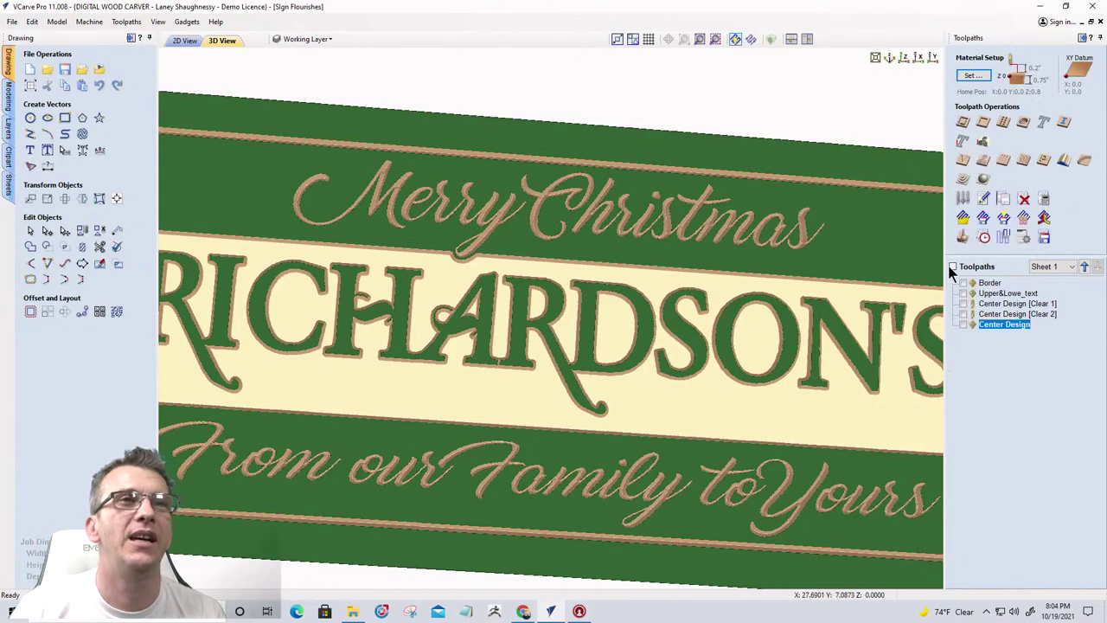
{"action": "left_click", "coordinate": [953, 267]}
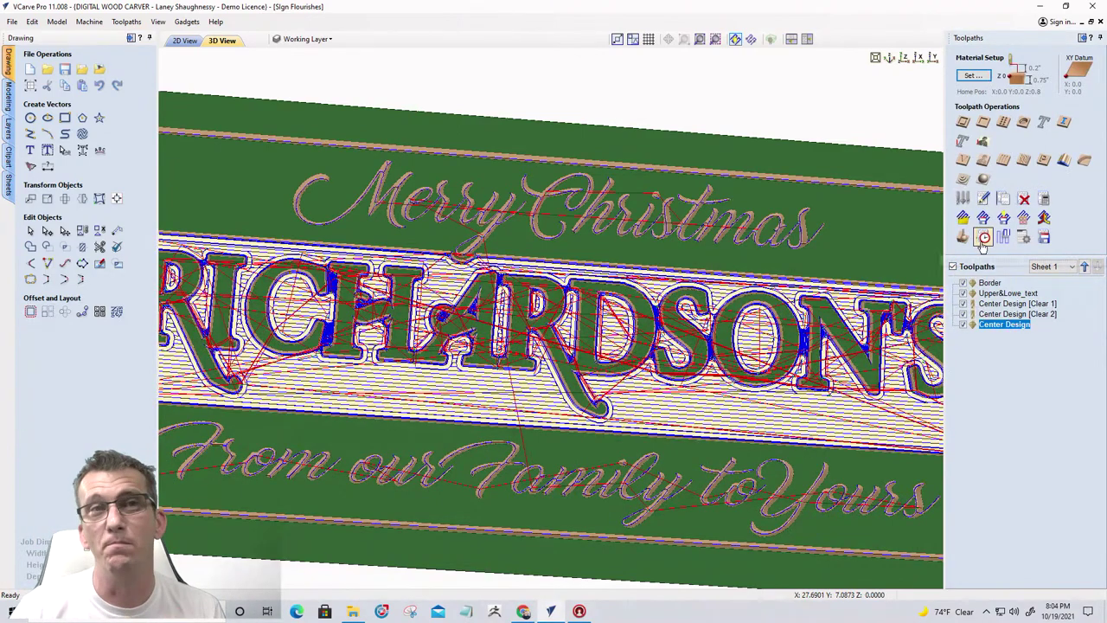
{"action": "left_click", "coordinate": [983, 239]}
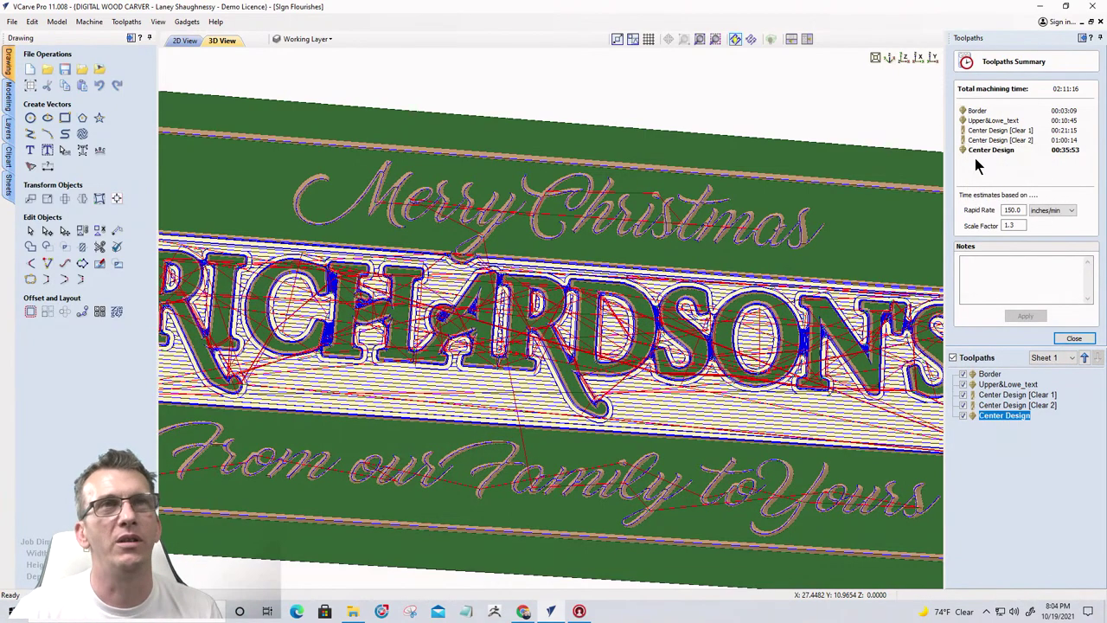
{"action": "mouse_move", "coordinate": [975, 150]}
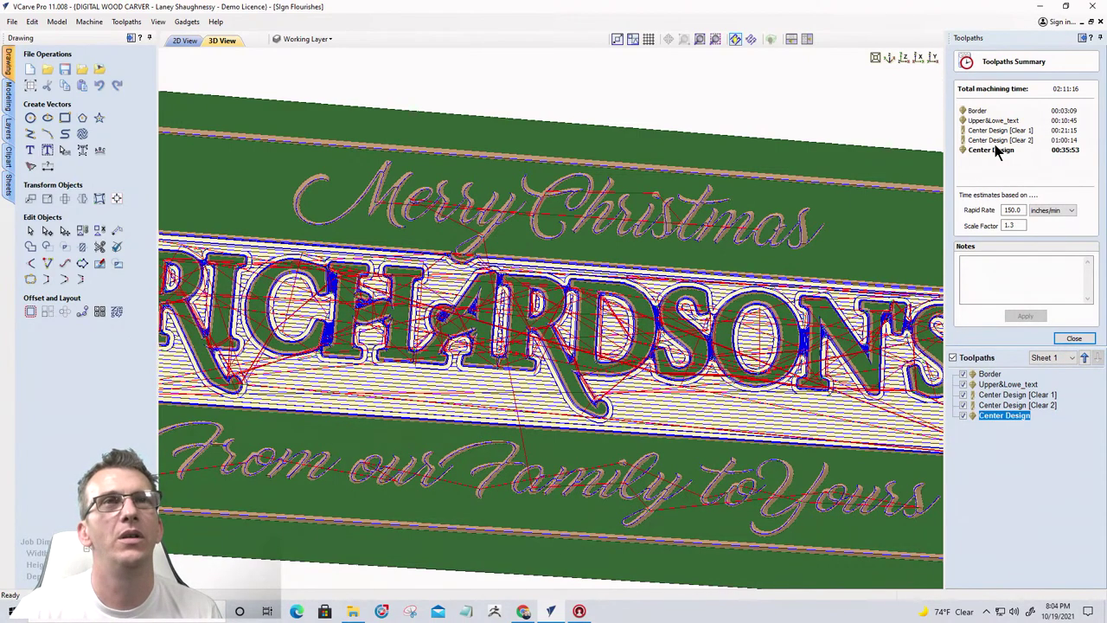
{"action": "scroll", "coordinate": [623, 440], "scroll_direction": "down", "scroll_amount": 3}
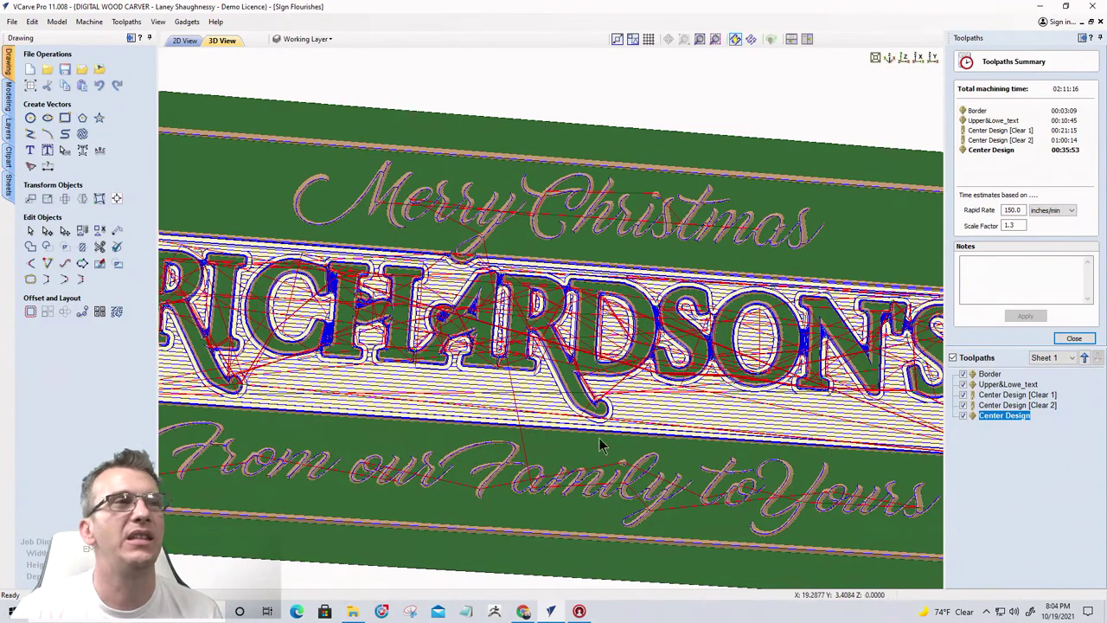
{"action": "scroll", "coordinate": [623, 366], "scroll_direction": "down", "scroll_amount": 3}
{"action": "scroll", "coordinate": [876, 344], "scroll_direction": "up", "scroll_amount": 5}
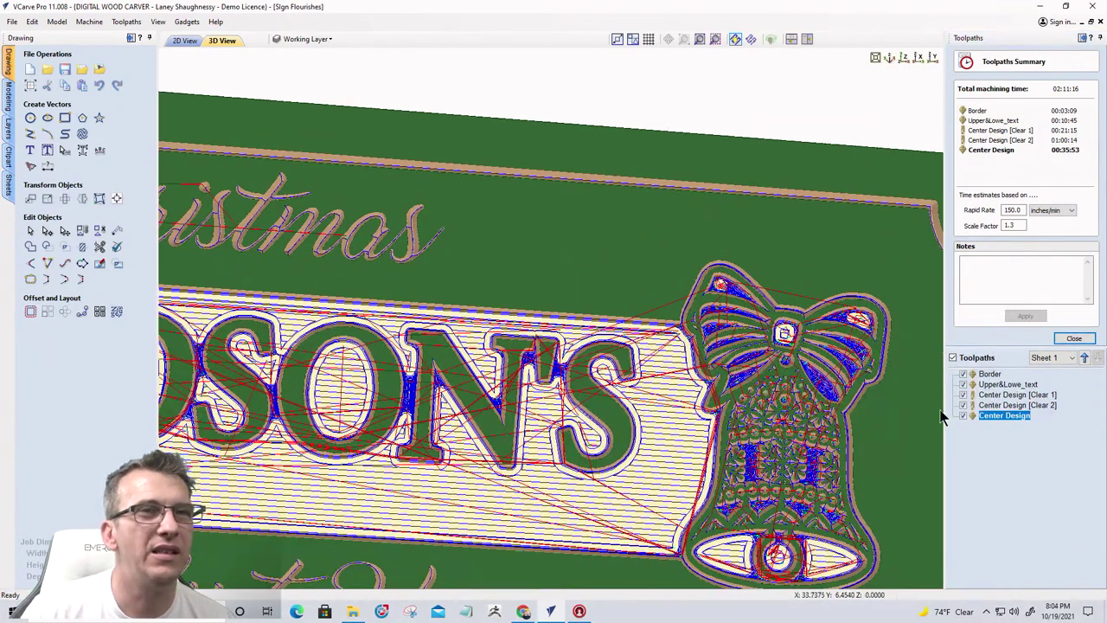
Show only the Center Design [Clear 2] toolpath in the summary
{"action": "left_click", "coordinate": [952, 358]}
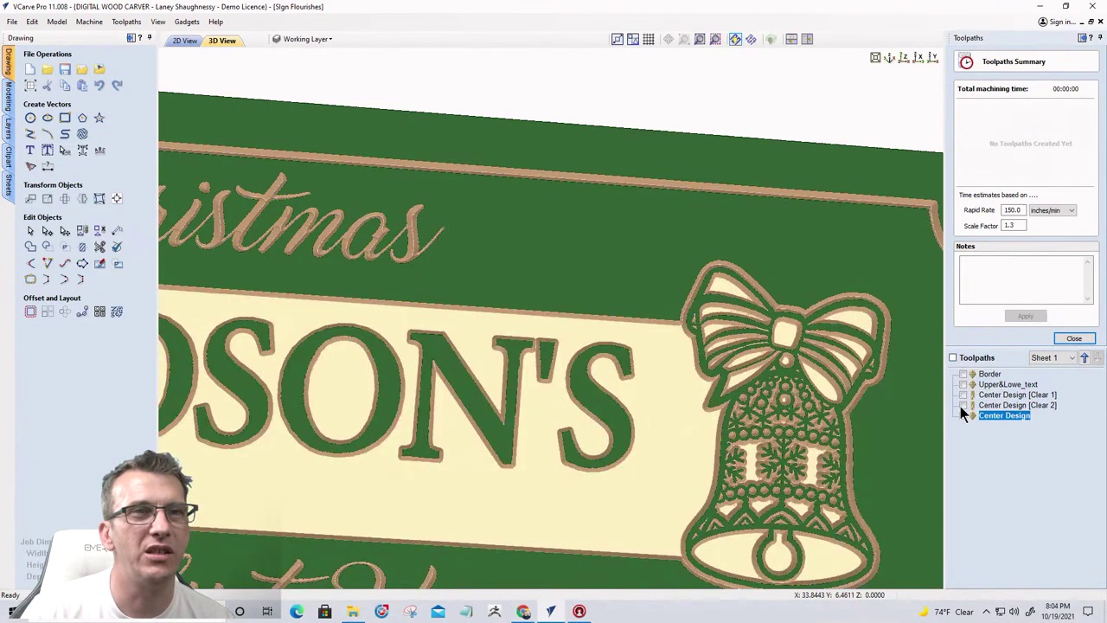
{"action": "left_click", "coordinate": [963, 405]}
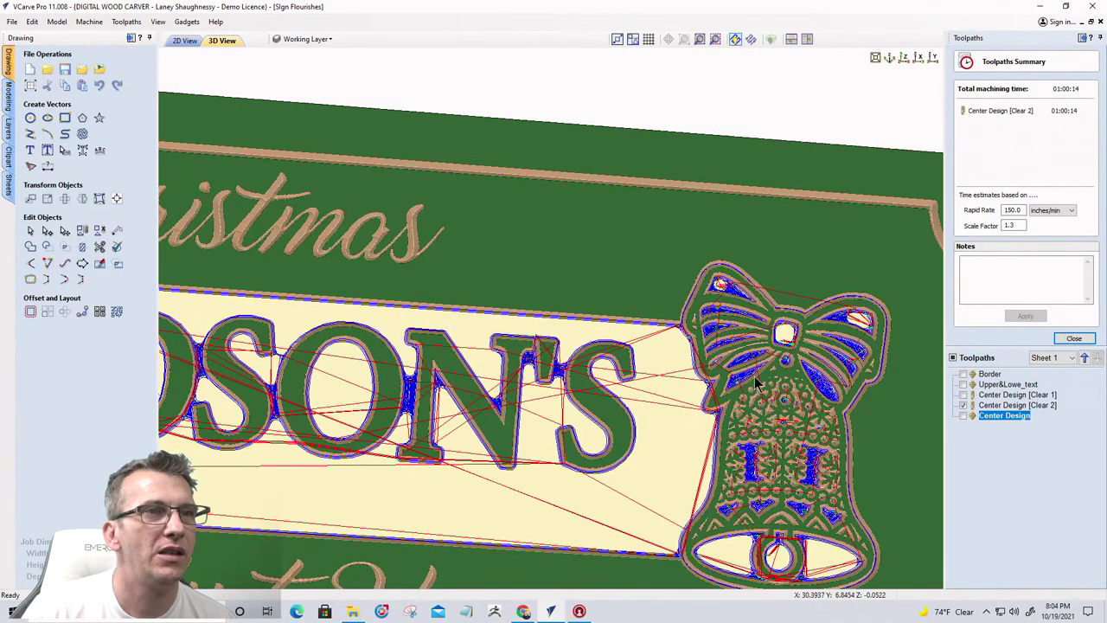
{"action": "scroll", "coordinate": [752, 388], "scroll_direction": "up", "scroll_amount": 2}
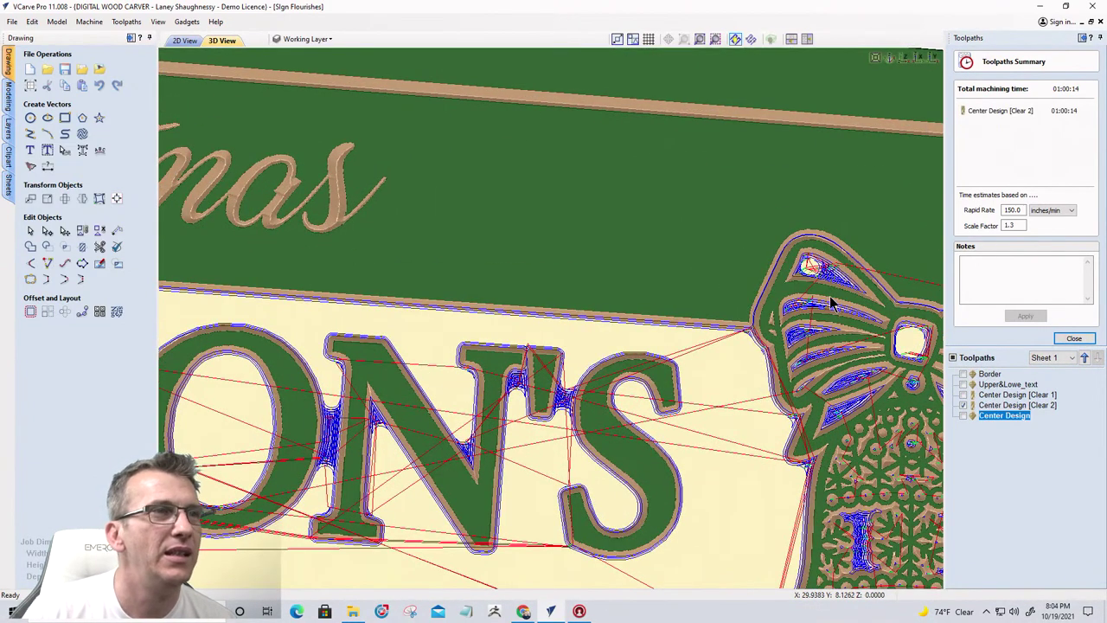
{"action": "scroll", "coordinate": [830, 302], "scroll_direction": "down", "scroll_amount": 2}
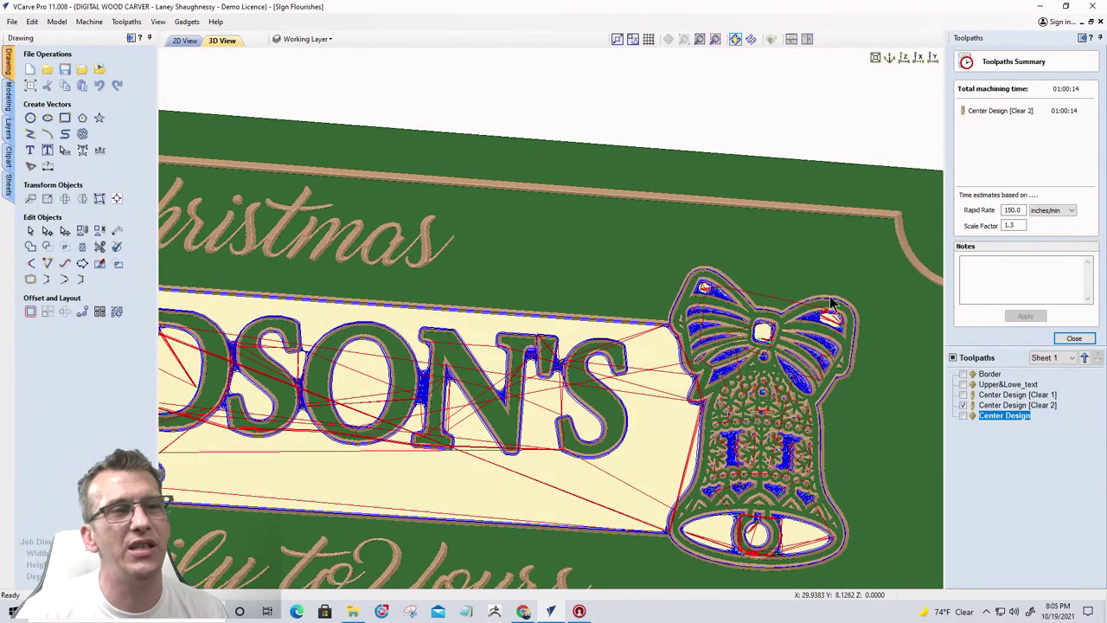
{"action": "scroll", "coordinate": [543, 393], "scroll_direction": "up", "scroll_amount": 2}
{"action": "scroll", "coordinate": [543, 393], "scroll_direction": "down", "scroll_amount": 1}
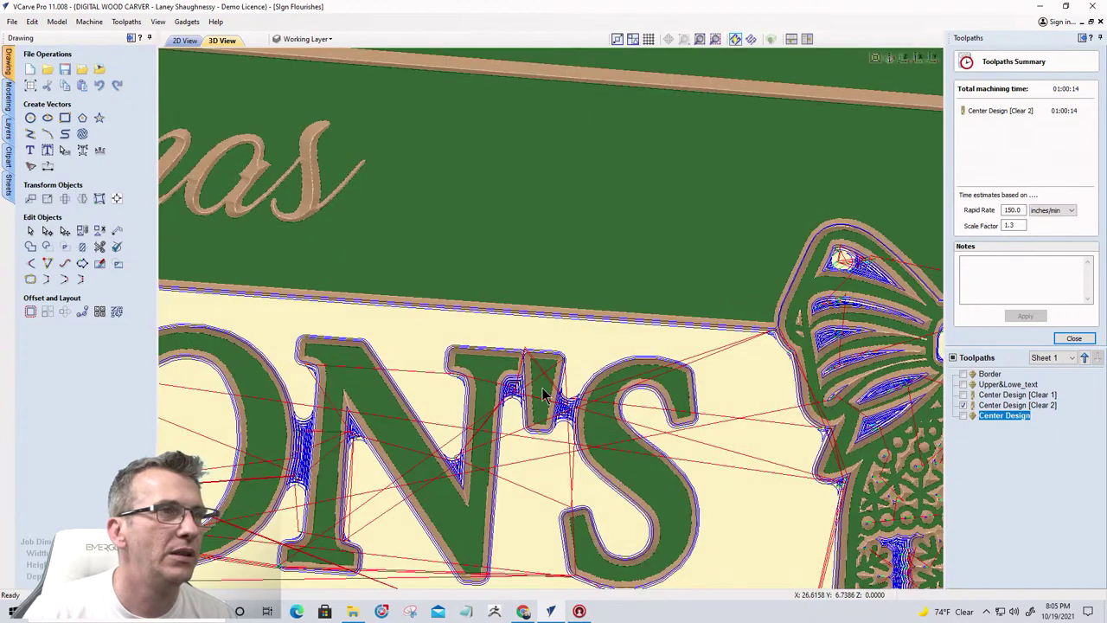
{"action": "scroll", "coordinate": [640, 401], "scroll_direction": "down", "scroll_amount": 2}
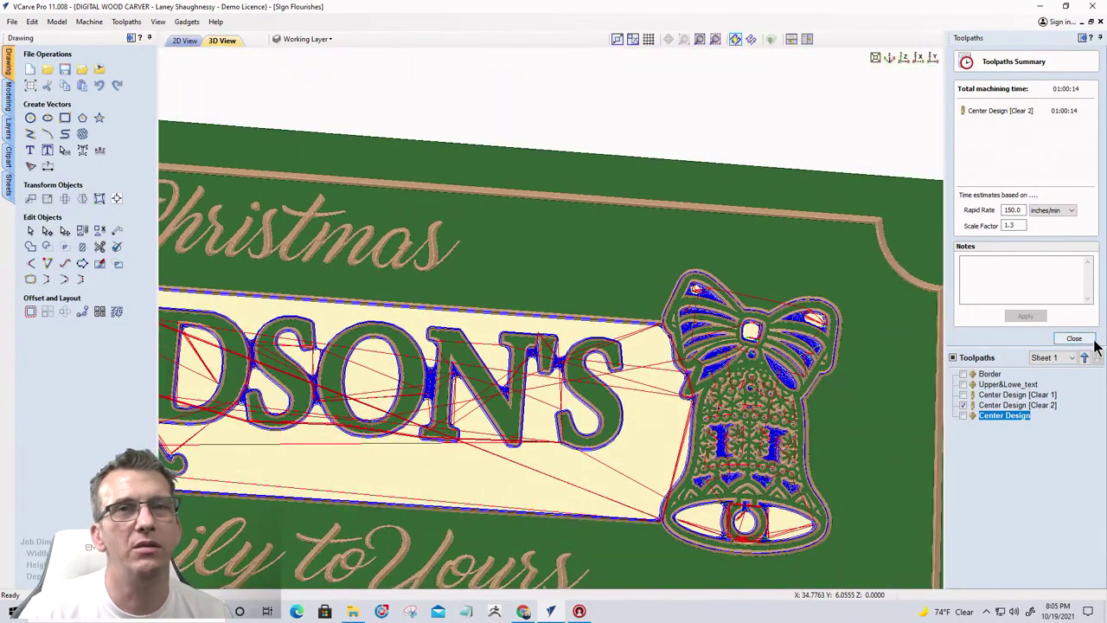
Reopen the machining-time summary with all toolpaths shown again
{"action": "left_click", "coordinate": [1073, 339]}
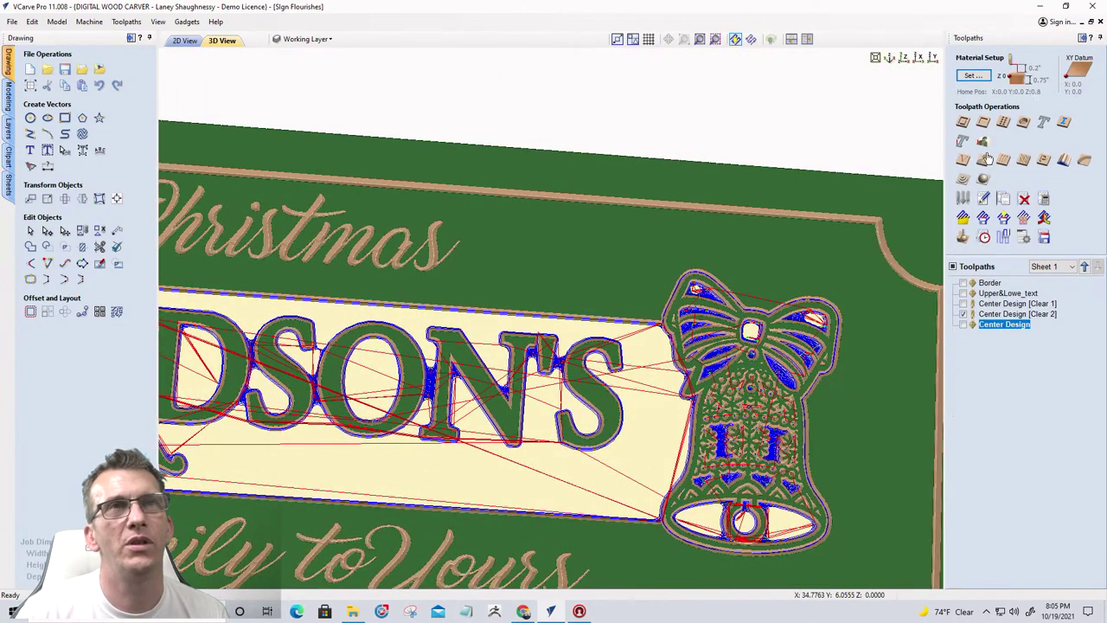
{"action": "left_click", "coordinate": [983, 237]}
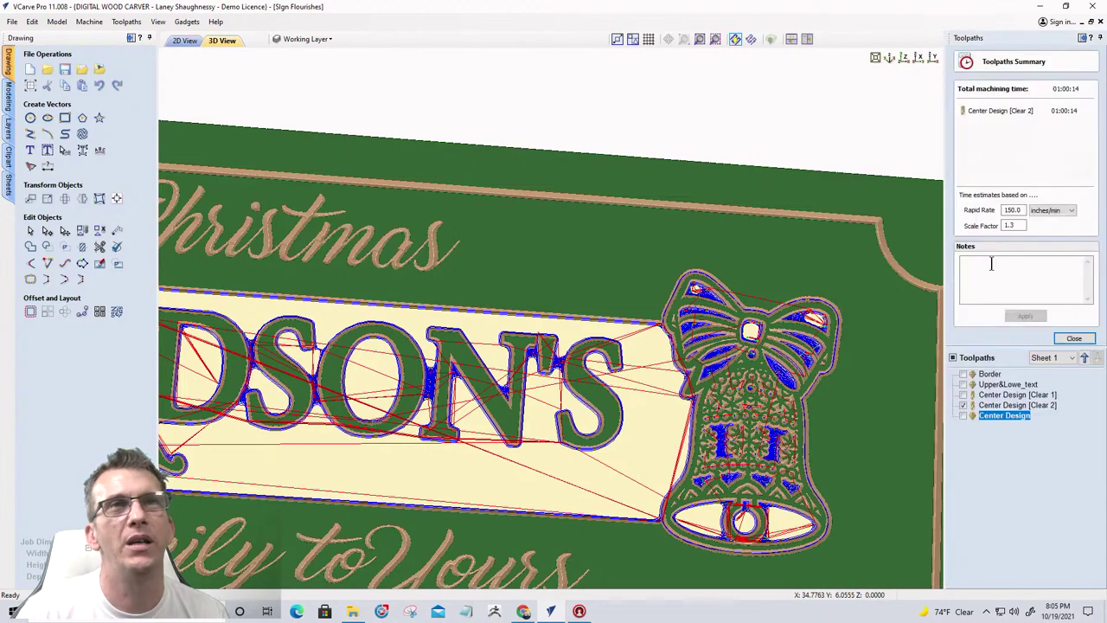
{"action": "left_click", "coordinate": [952, 358]}
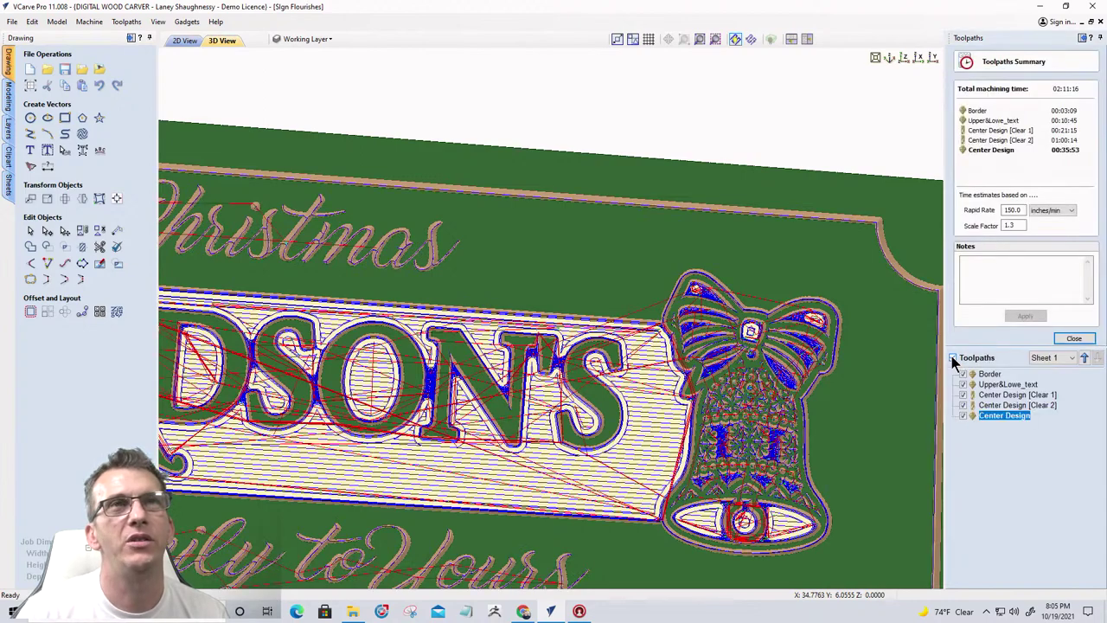
Add a 0.125-inch end mill with copied feeds as a Center Design clearance tool and recalculate
{"action": "left_click", "coordinate": [1073, 338]}
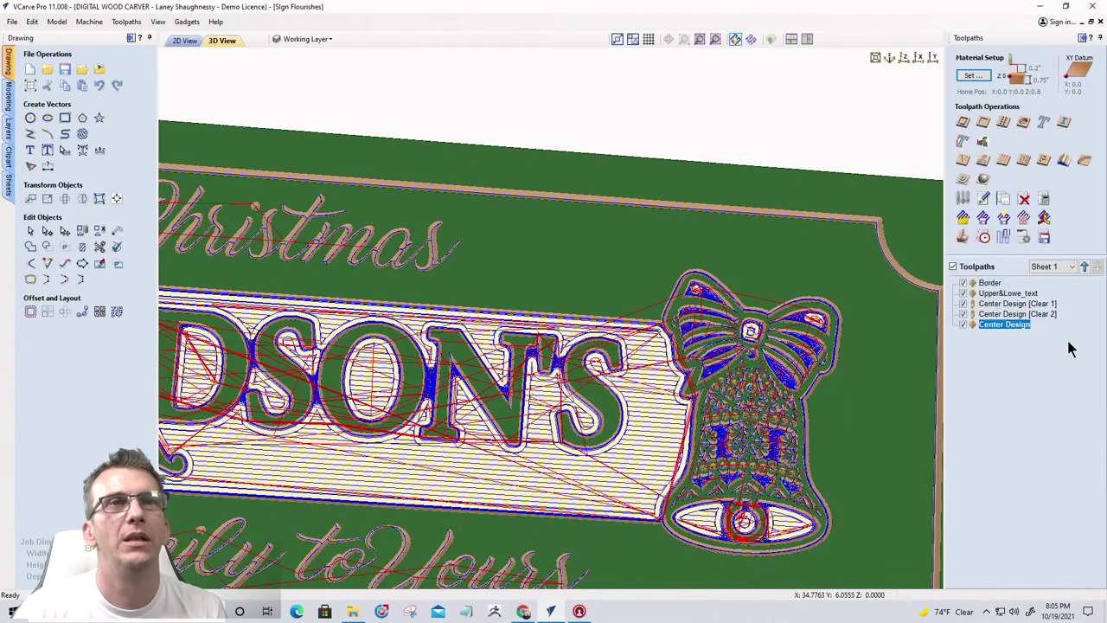
{"action": "double_click", "coordinate": [993, 309]}
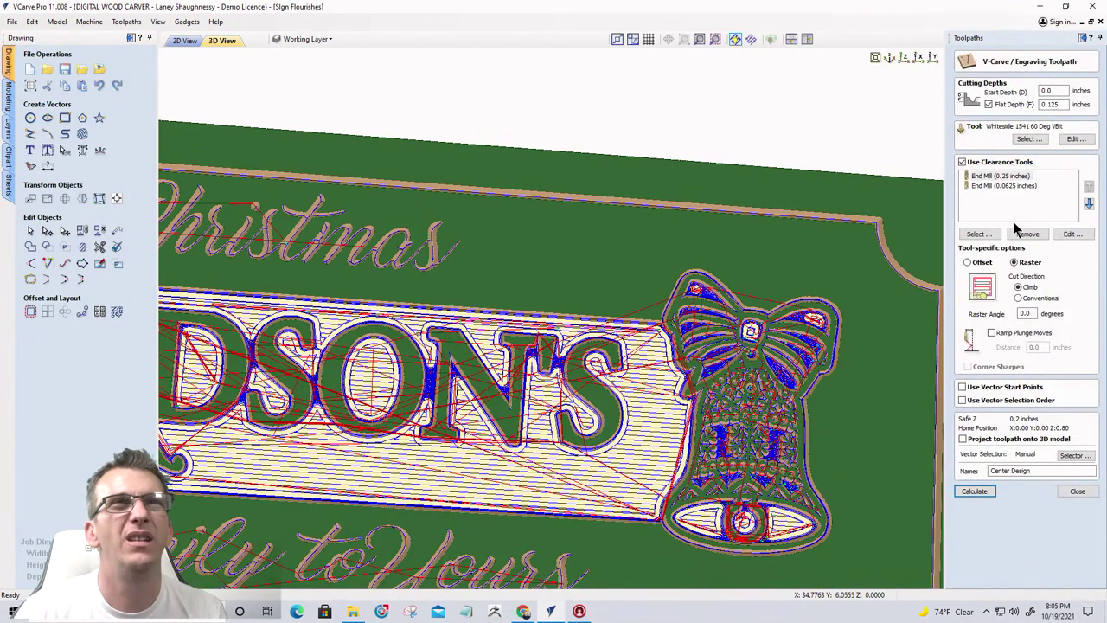
{"action": "left_click", "coordinate": [978, 233]}
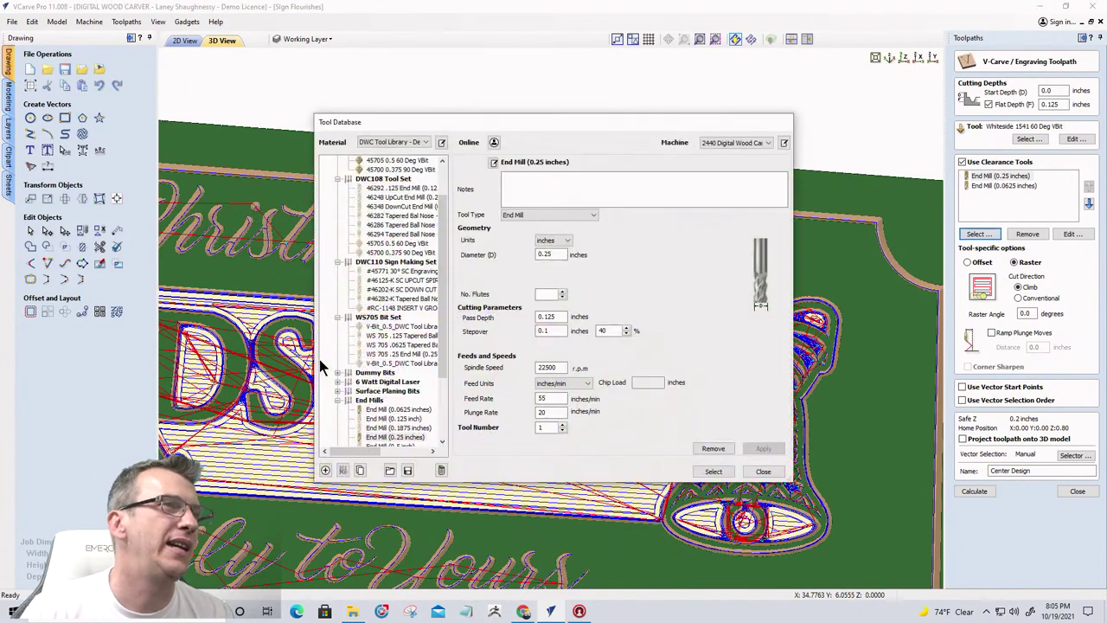
{"action": "left_click", "coordinate": [378, 419]}
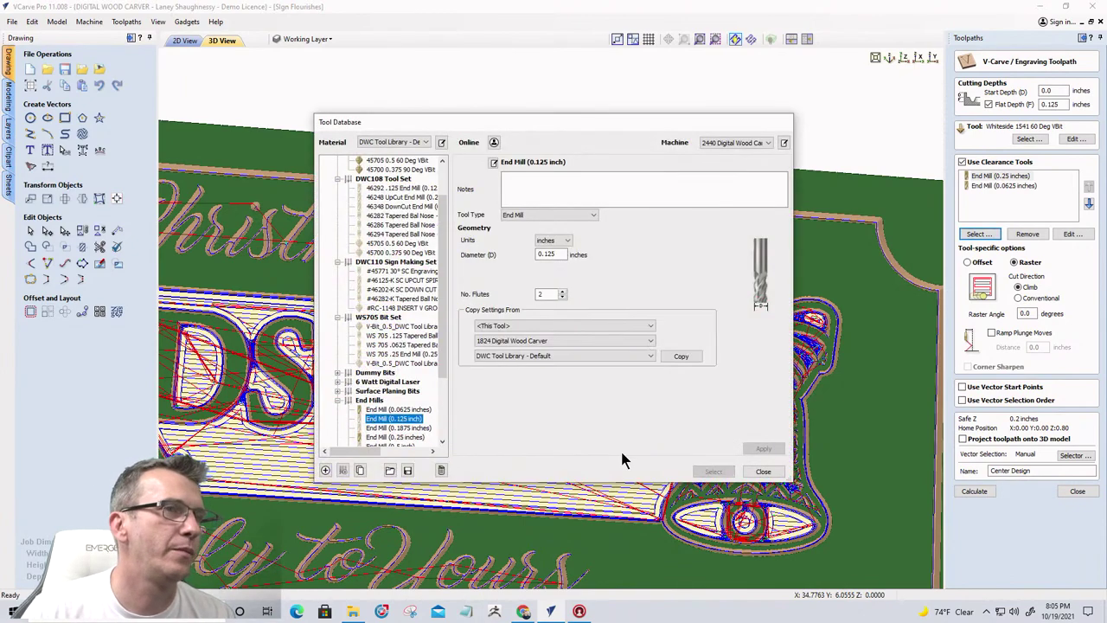
{"action": "left_click", "coordinate": [681, 356]}
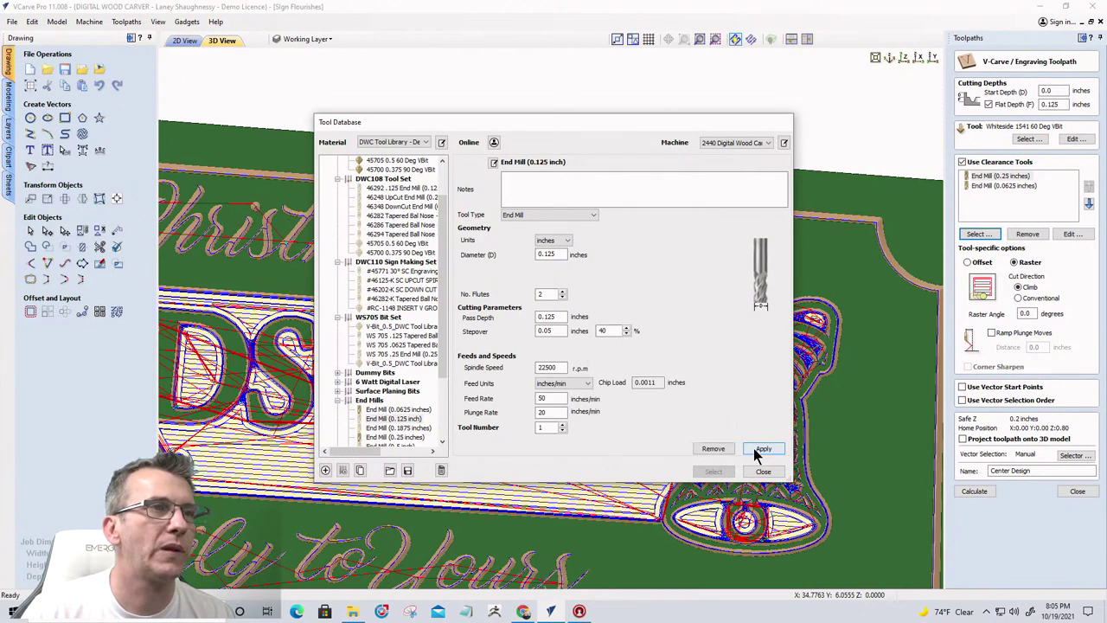
{"action": "left_click", "coordinate": [712, 472]}
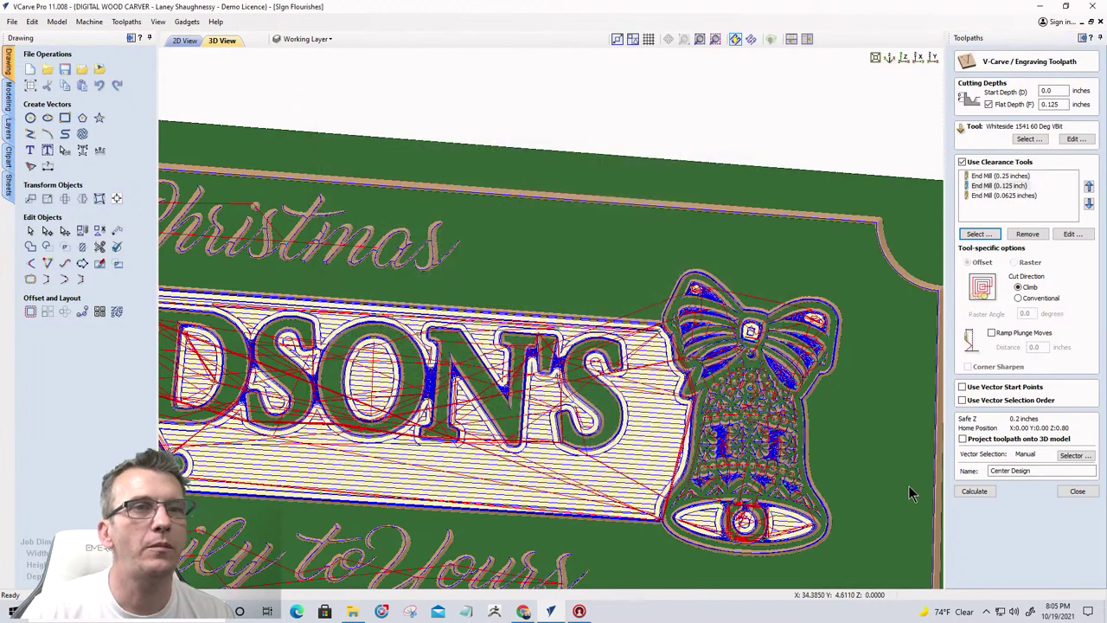
{"action": "left_click", "coordinate": [969, 492]}
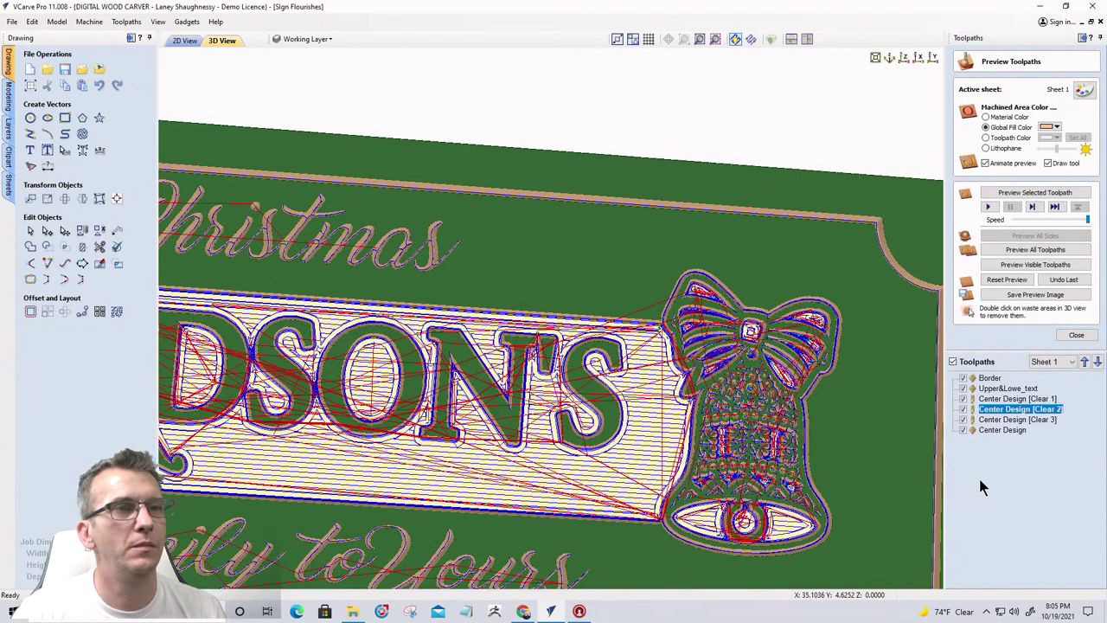
Show only Center Design [Clear 2], estimated at 00:06:02, in a straight-on view
{"action": "left_click", "coordinate": [1076, 334]}
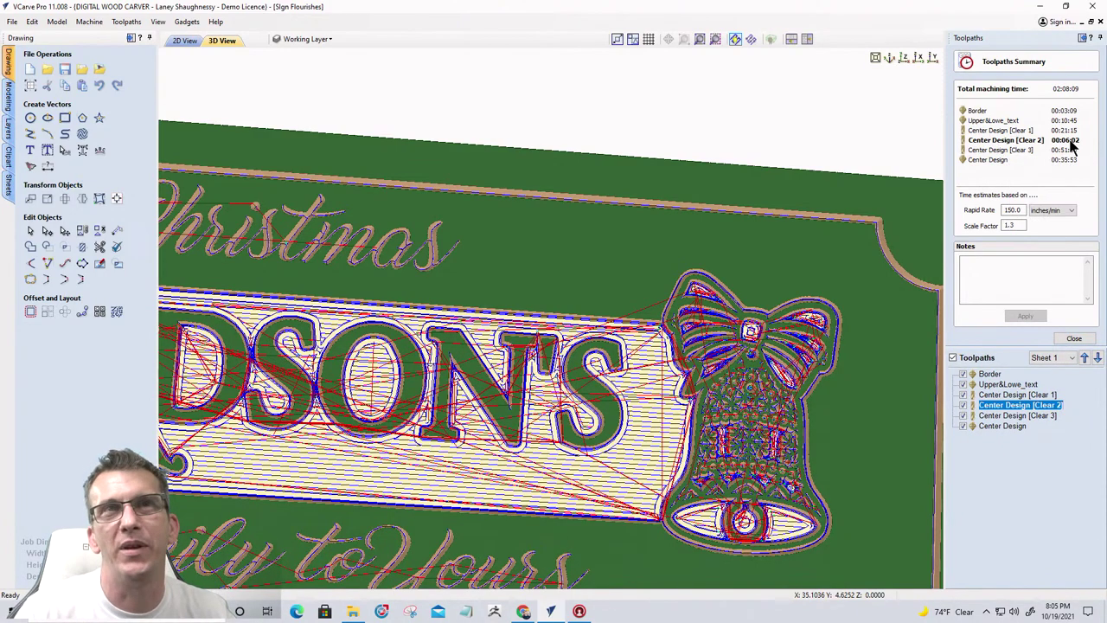
{"action": "left_click", "coordinate": [952, 357]}
{"action": "left_click", "coordinate": [963, 405]}
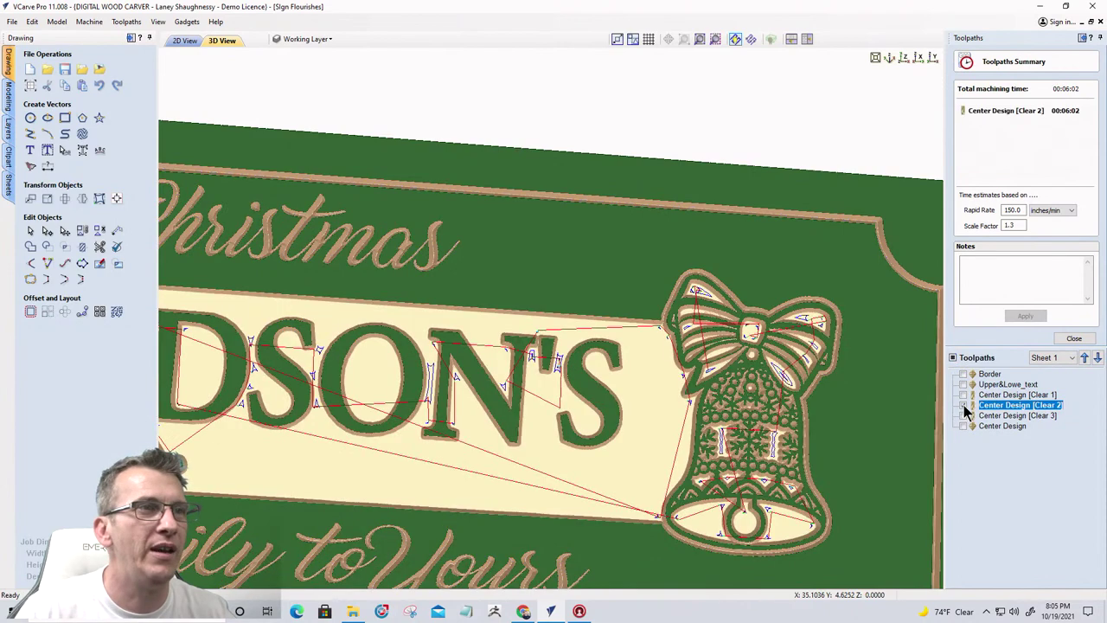
{"action": "scroll", "coordinate": [795, 445], "scroll_direction": "down", "scroll_amount": 5}
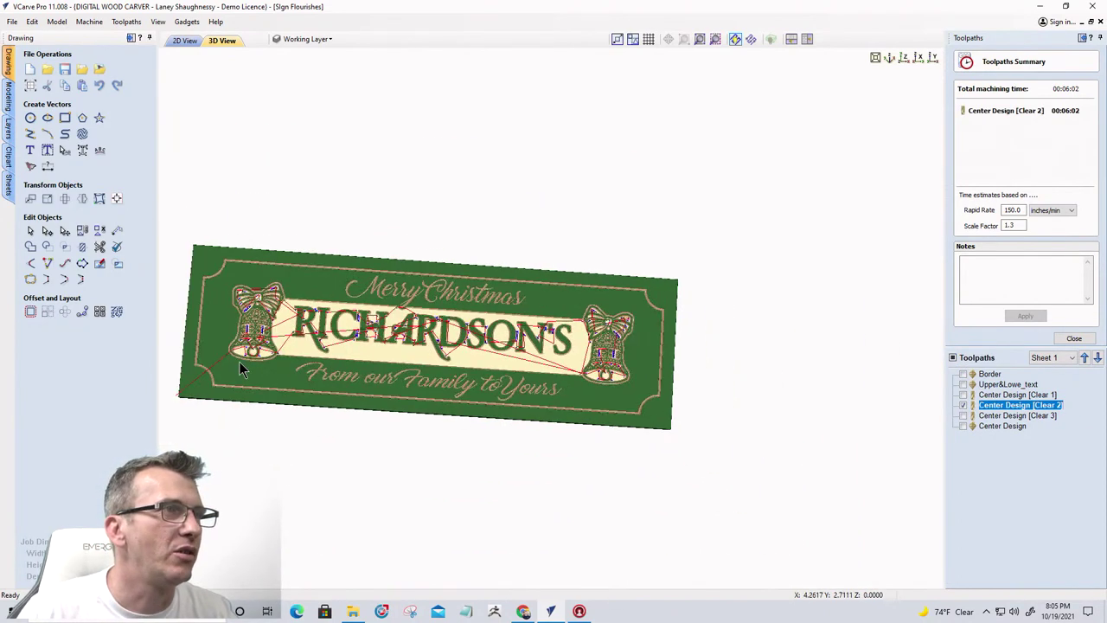
{"action": "scroll", "coordinate": [240, 362], "scroll_direction": "up", "scroll_amount": 5}
{"action": "left_click_drag", "start_coordinate": [357, 362], "coordinate": [371, 348]}
{"action": "scroll", "coordinate": [361, 349], "scroll_direction": "up", "scroll_amount": 5}
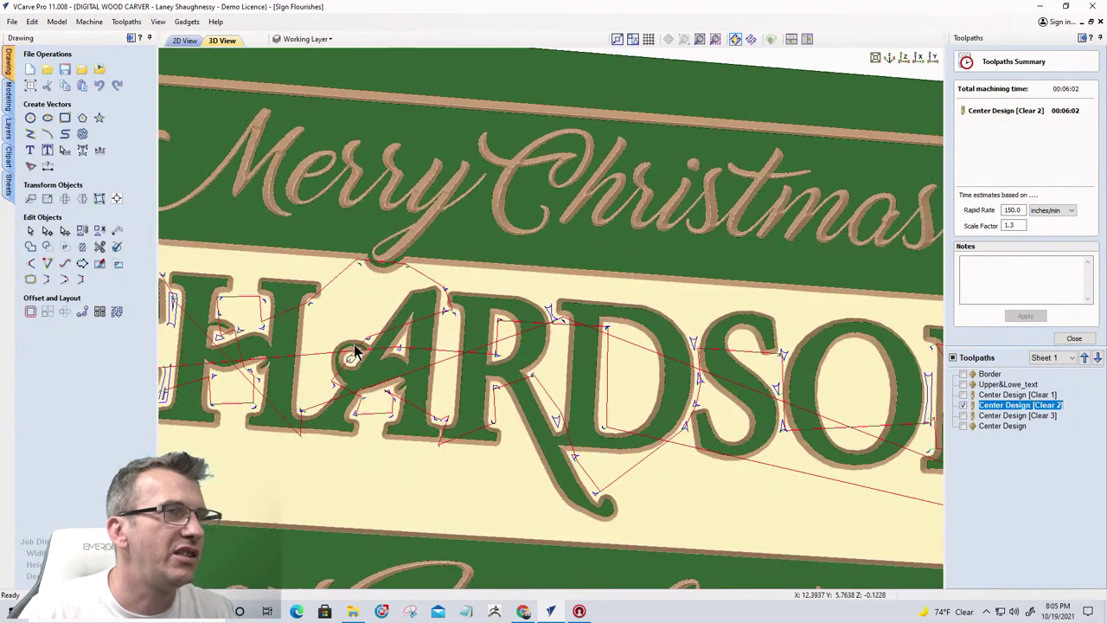
Toggle Center Design [Clear 3] on and off to compare machining times
{"action": "left_click", "coordinate": [962, 415]}
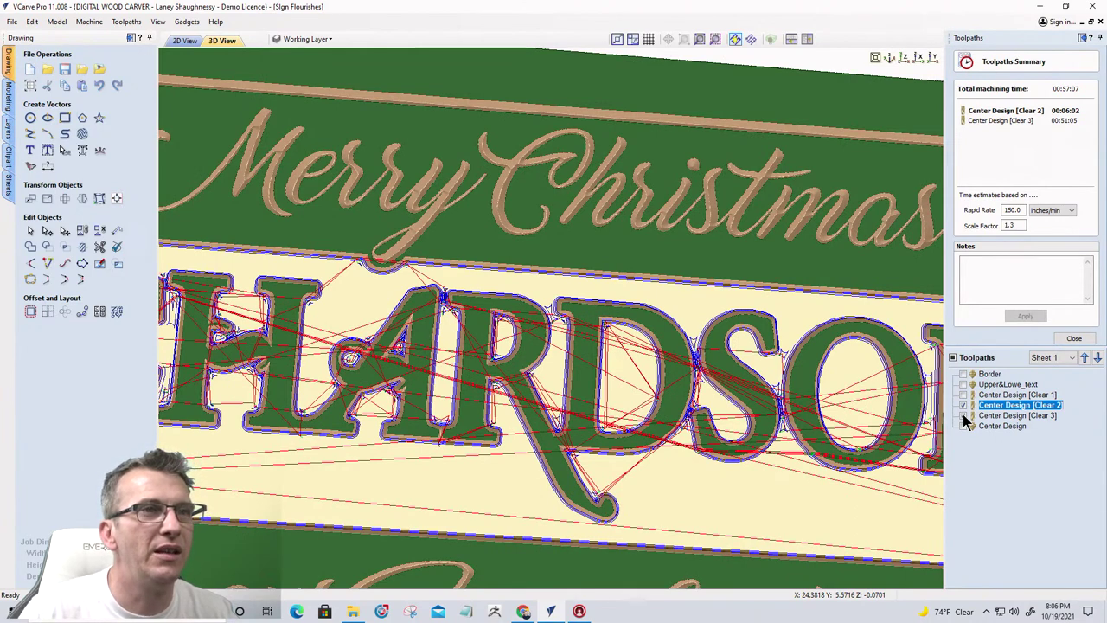
{"action": "left_click", "coordinate": [962, 415]}
{"action": "left_click", "coordinate": [963, 415]}
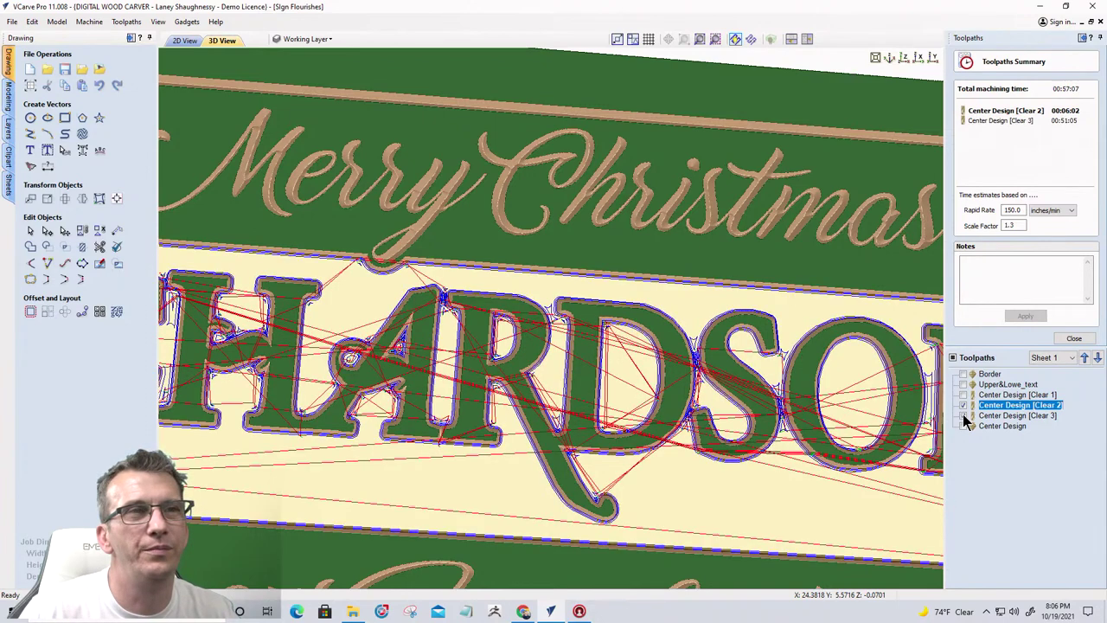
{"action": "left_click", "coordinate": [962, 415]}
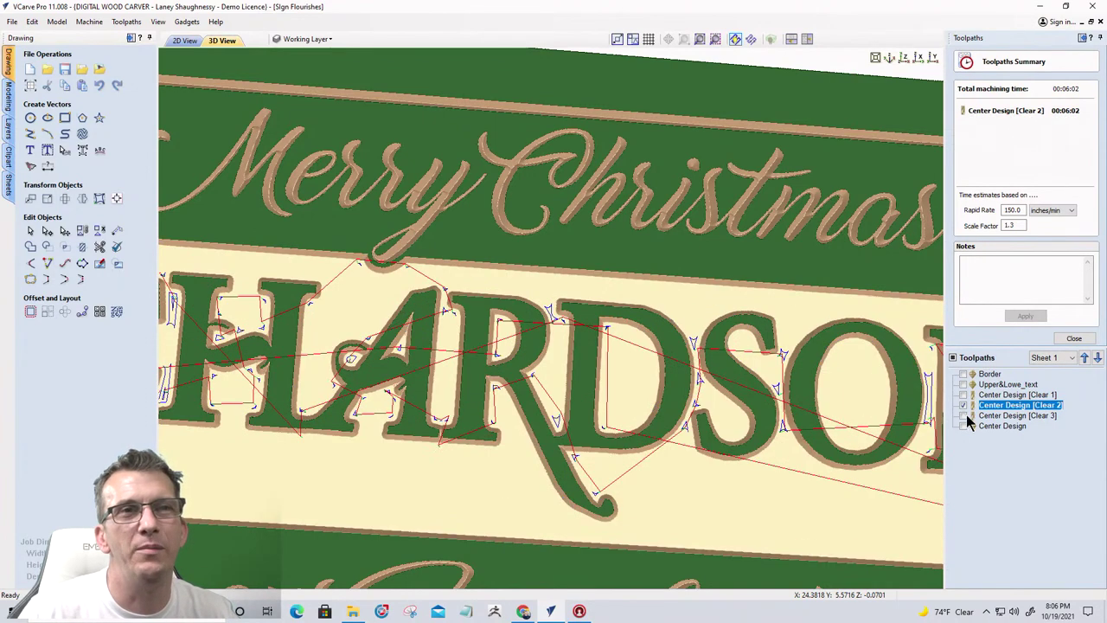
Remove the 0.125-inch end mill from Center Design's clearance tools and recalculate
{"action": "double_click", "coordinate": [1012, 394]}
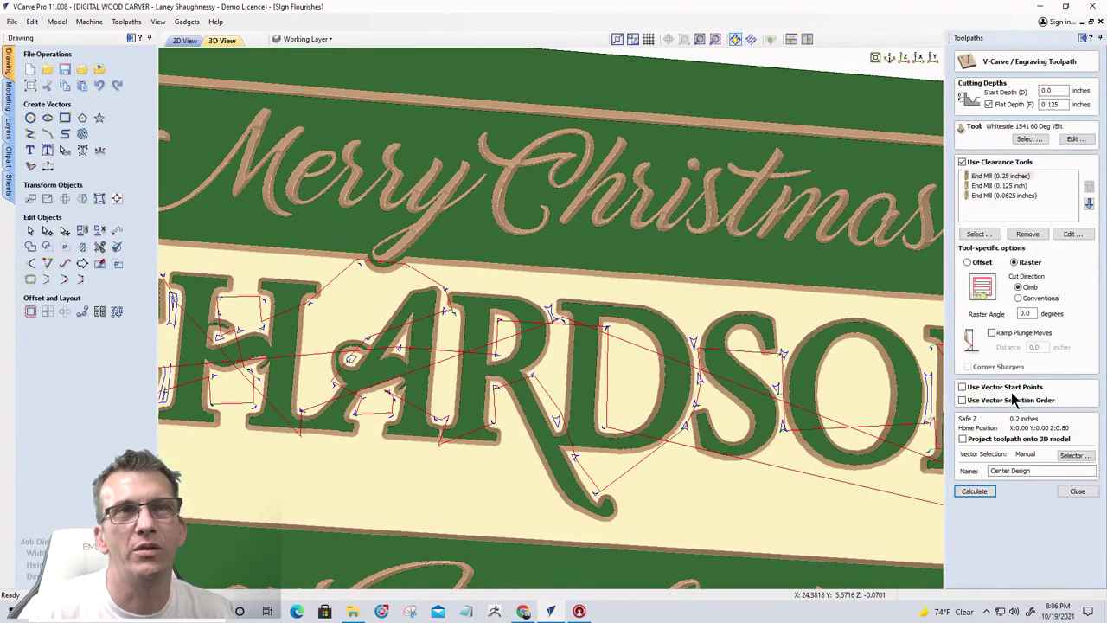
{"action": "left_click", "coordinate": [984, 185]}
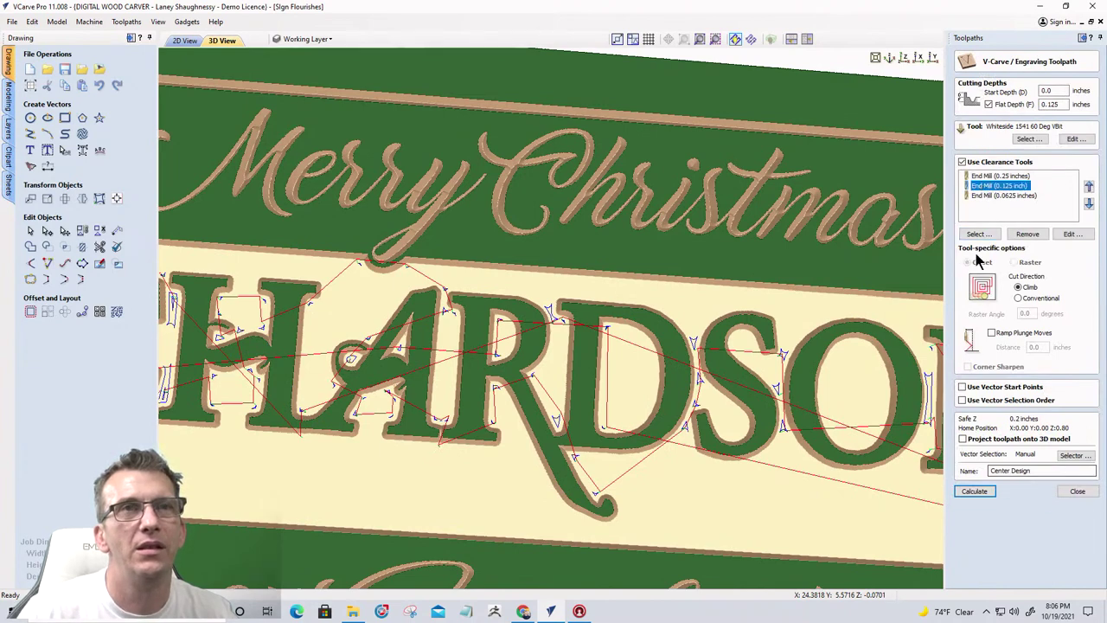
{"action": "left_click", "coordinate": [1028, 234]}
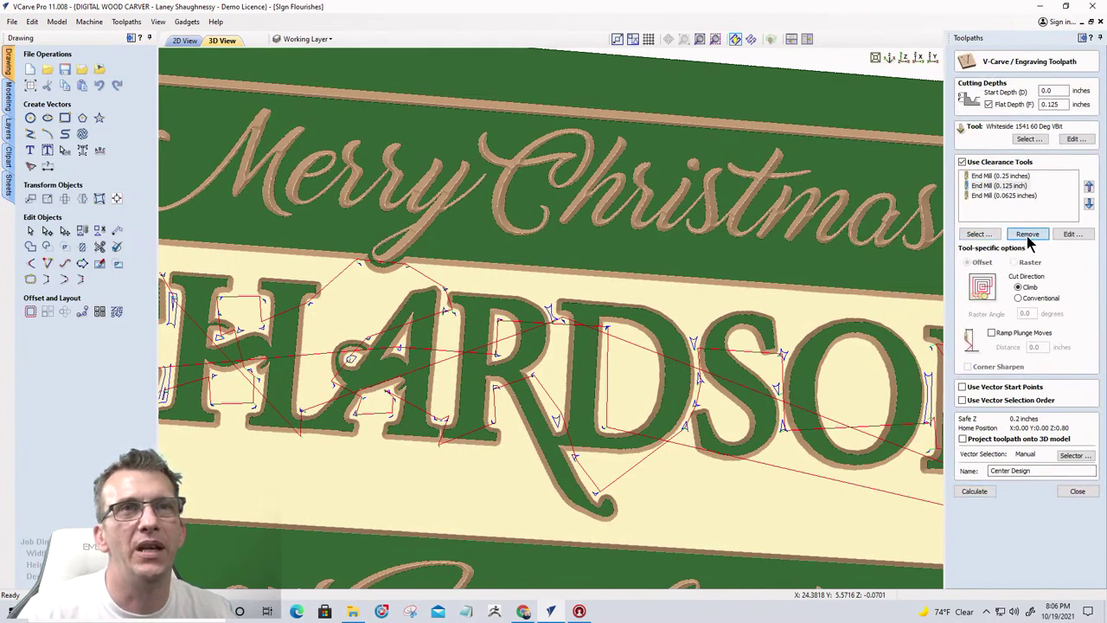
{"action": "left_click", "coordinate": [973, 491]}
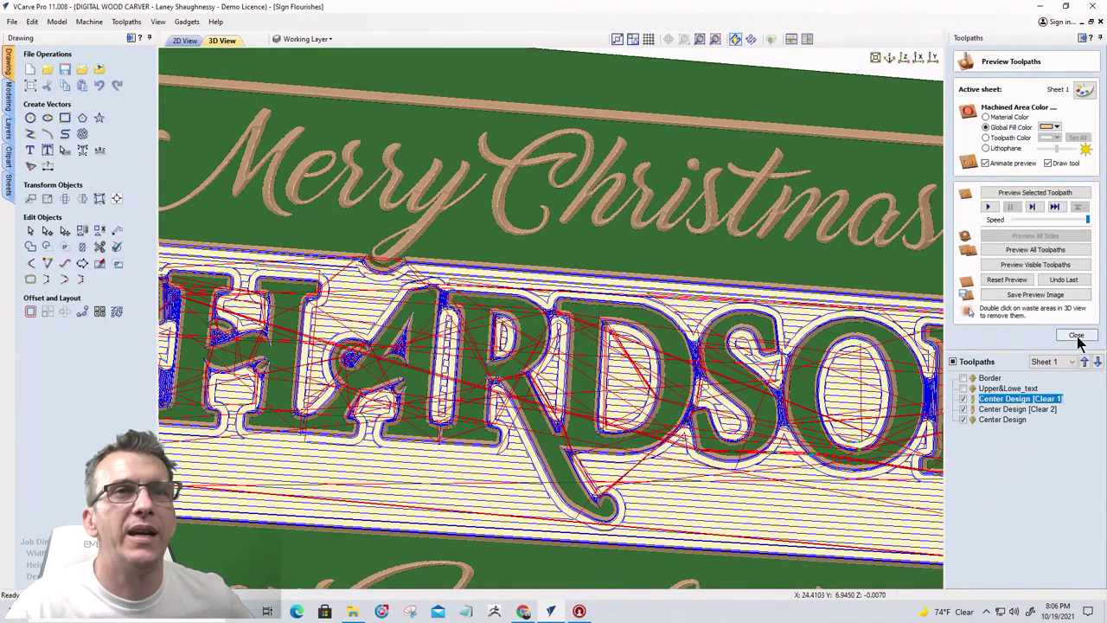
Return to the 2D view and select the border and script text vectors
{"action": "left_click", "coordinate": [1074, 335]}
{"action": "left_click", "coordinate": [184, 41]}
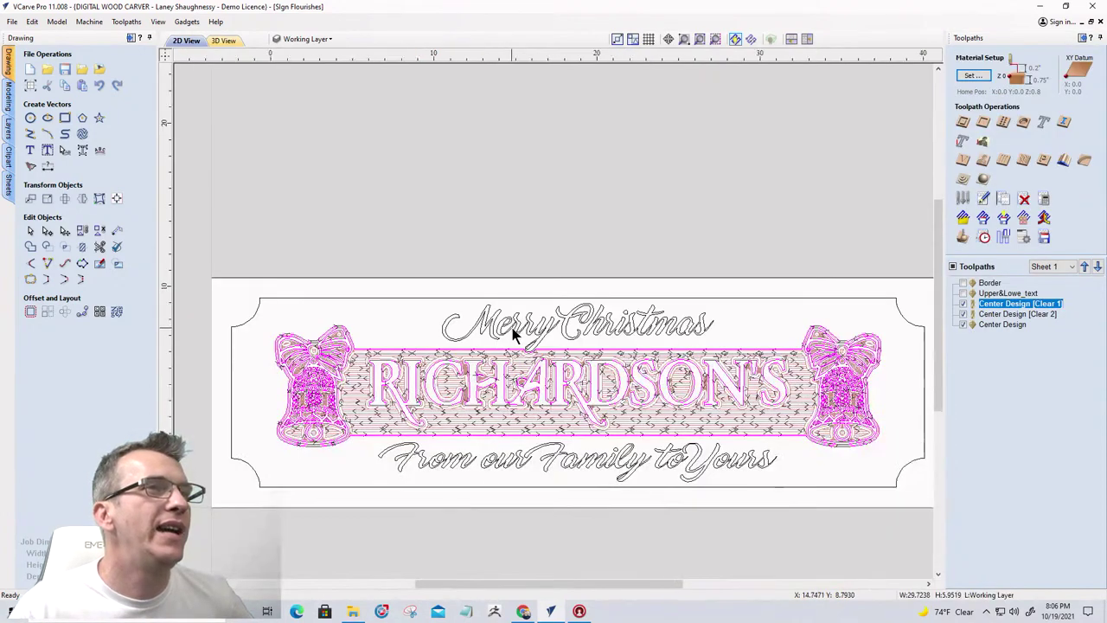
{"action": "scroll", "coordinate": [439, 329], "scroll_direction": "down", "scroll_amount": 4}
{"action": "scroll", "coordinate": [471, 385], "scroll_direction": "up", "scroll_amount": 2}
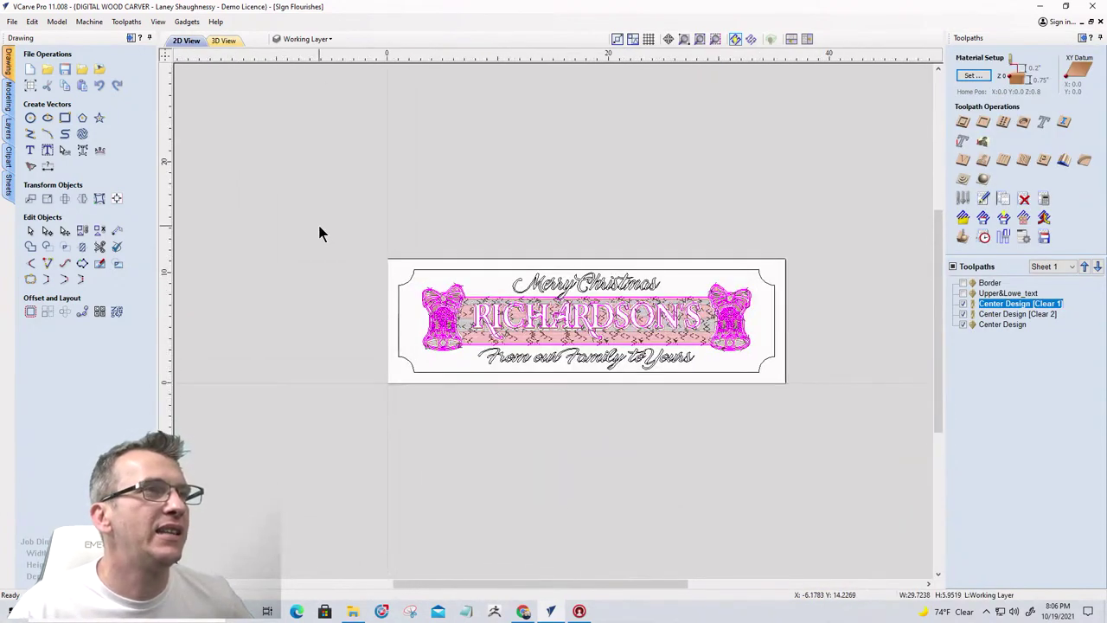
{"action": "left_click", "coordinate": [632, 372]}
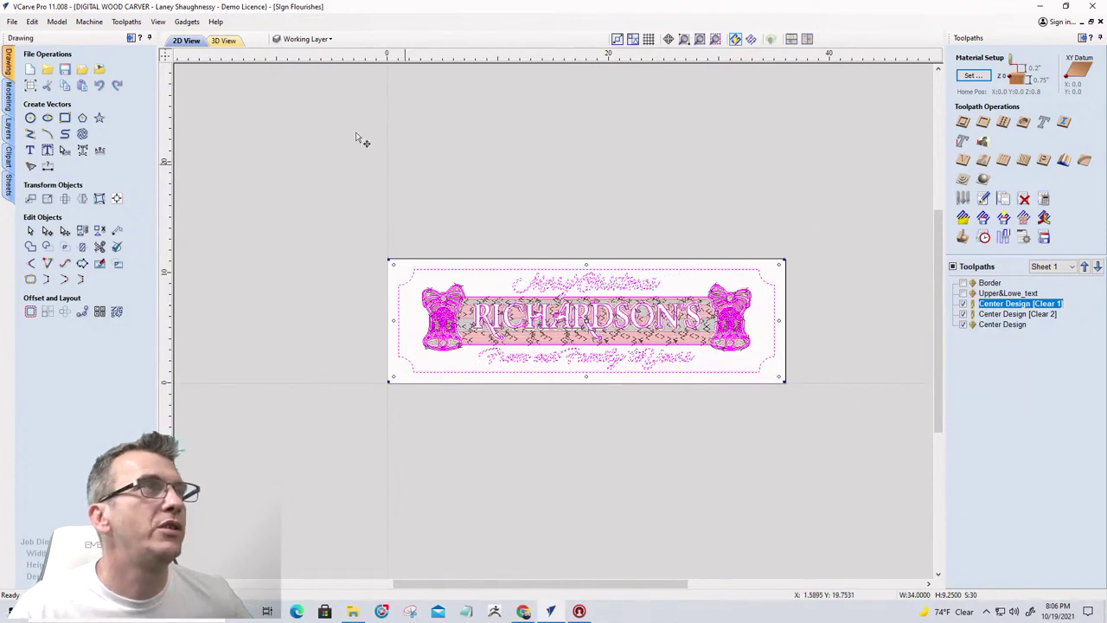
Rename Working Layer to Working Layer_1
{"action": "left_click", "coordinate": [303, 44]}
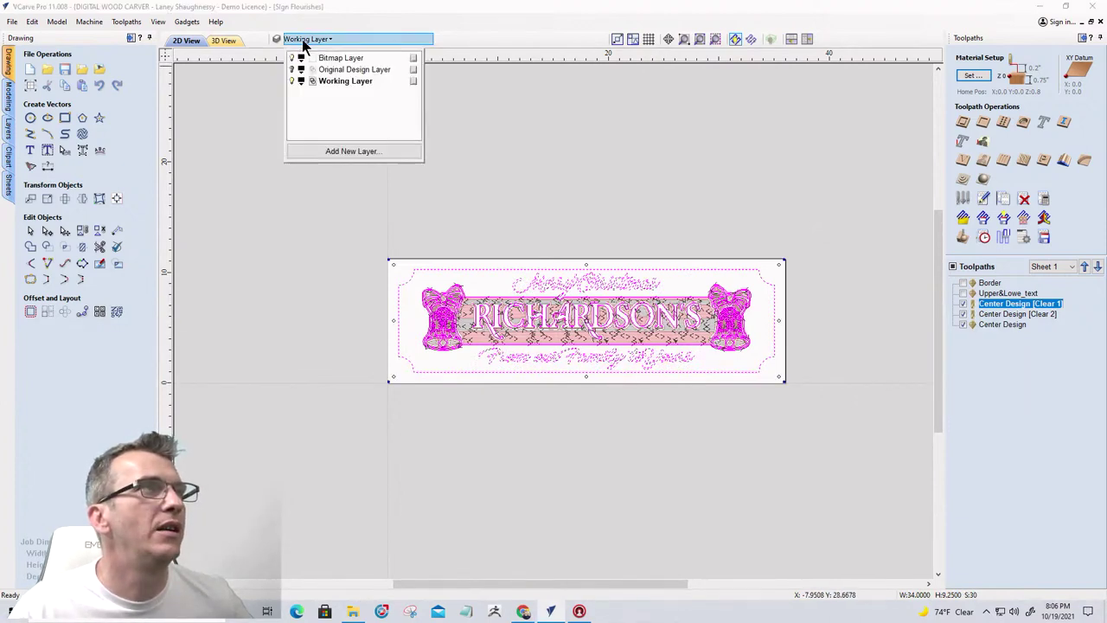
{"action": "right_click", "coordinate": [331, 82]}
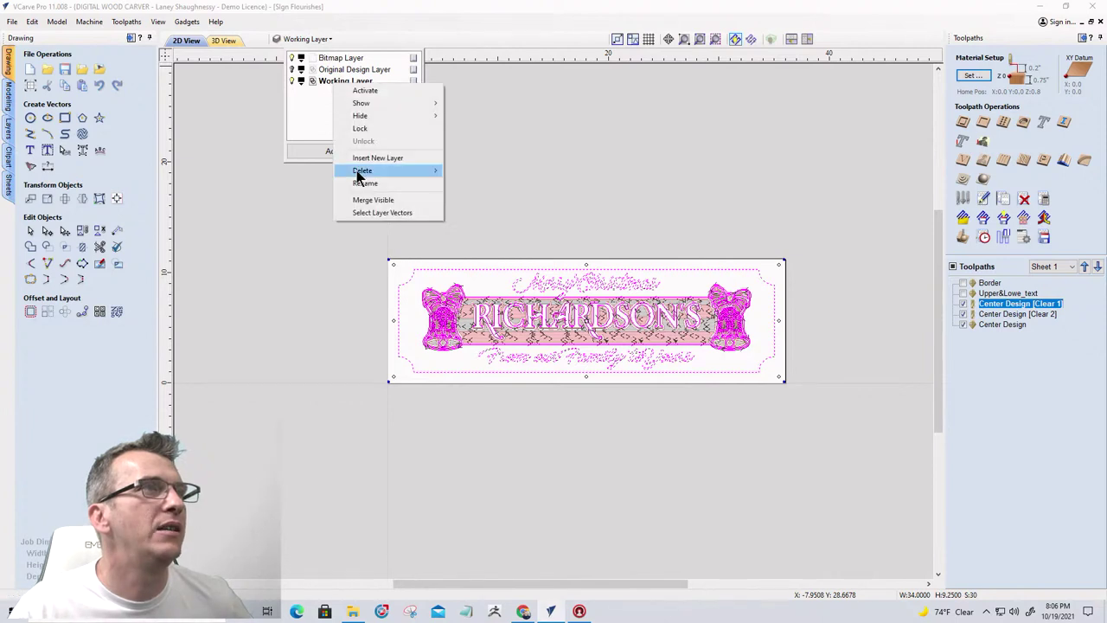
{"action": "left_click", "coordinate": [361, 182]}
{"action": "left_click", "coordinate": [372, 81]}
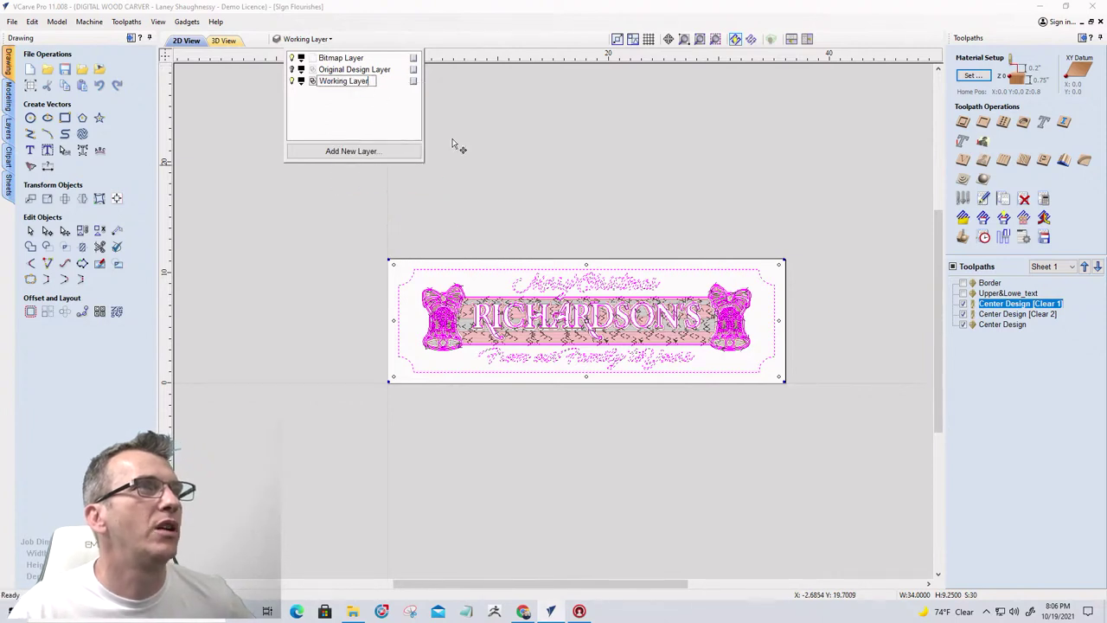
{"action": "type", "text": "_1"}
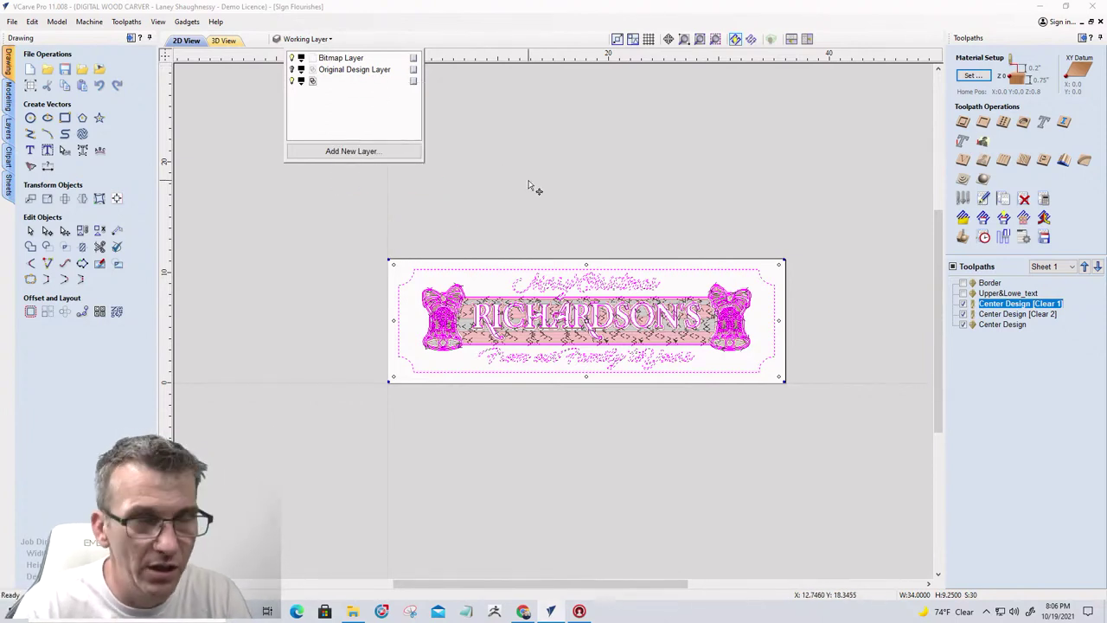
{"action": "key", "text": "Return"}
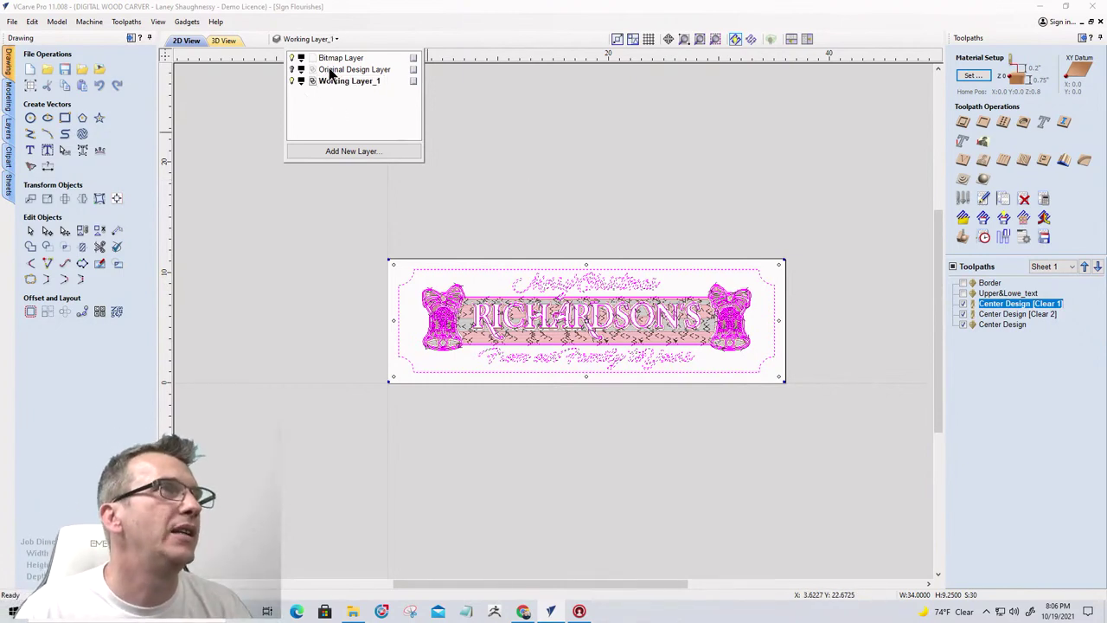
Make Original Design Layer active and rename it Original Design Layer_1
{"action": "left_click", "coordinate": [329, 72]}
{"action": "right_click", "coordinate": [330, 76]}
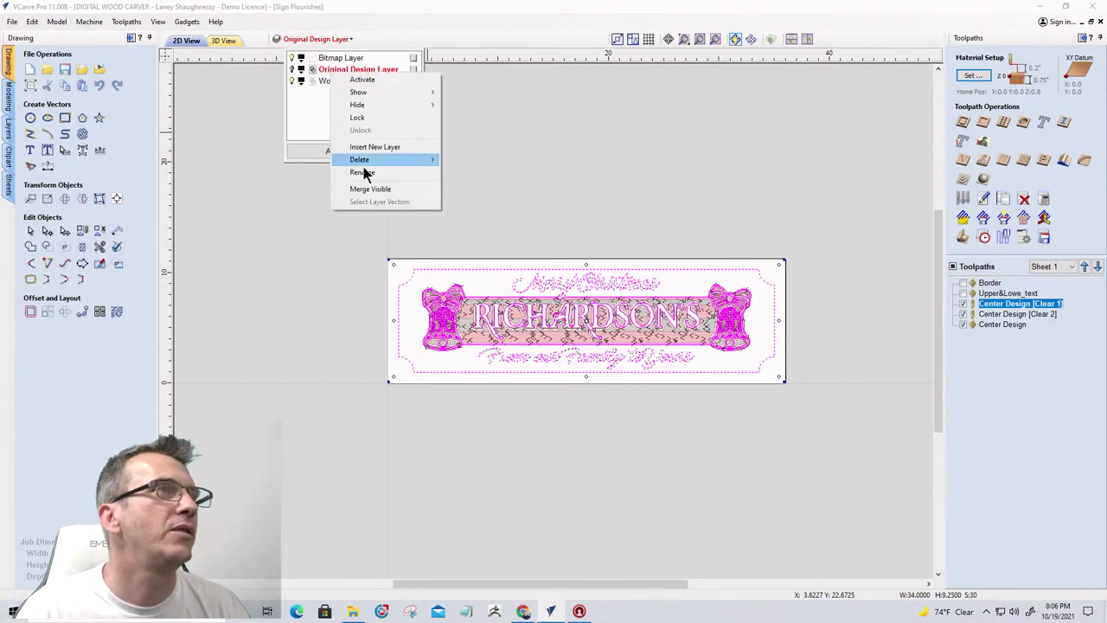
{"action": "left_click", "coordinate": [362, 172]}
{"action": "left_click", "coordinate": [393, 69]}
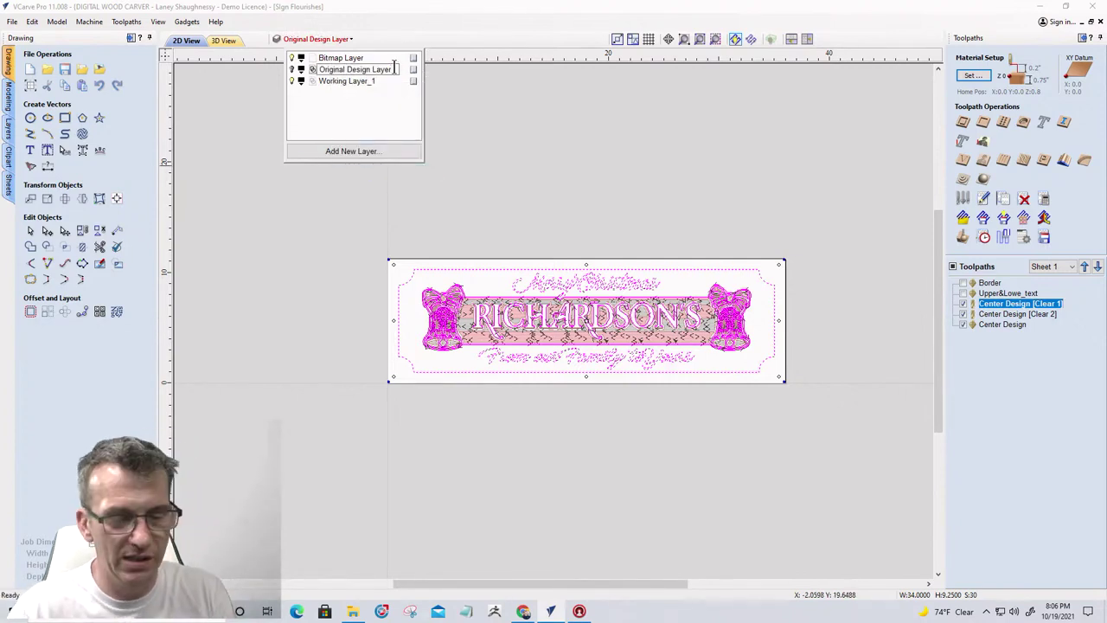
{"action": "type", "text": "_1"}
{"action": "key", "text": "Return"}
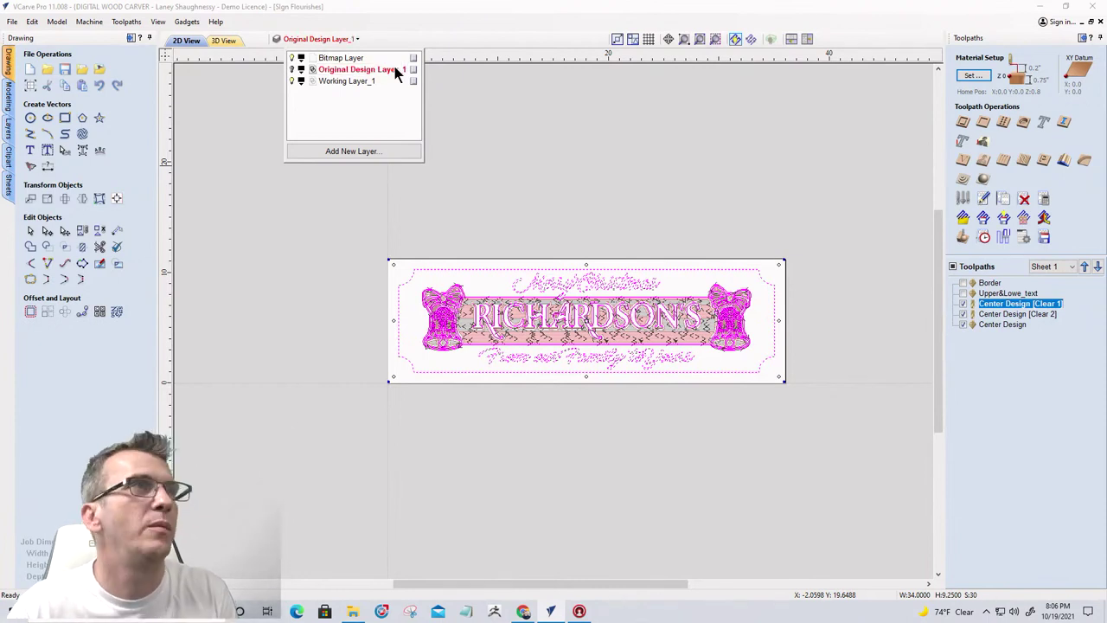
Add a new empty layer named Original Design Layer_2
{"action": "left_click", "coordinate": [303, 208]}
{"action": "left_click", "coordinate": [303, 43]}
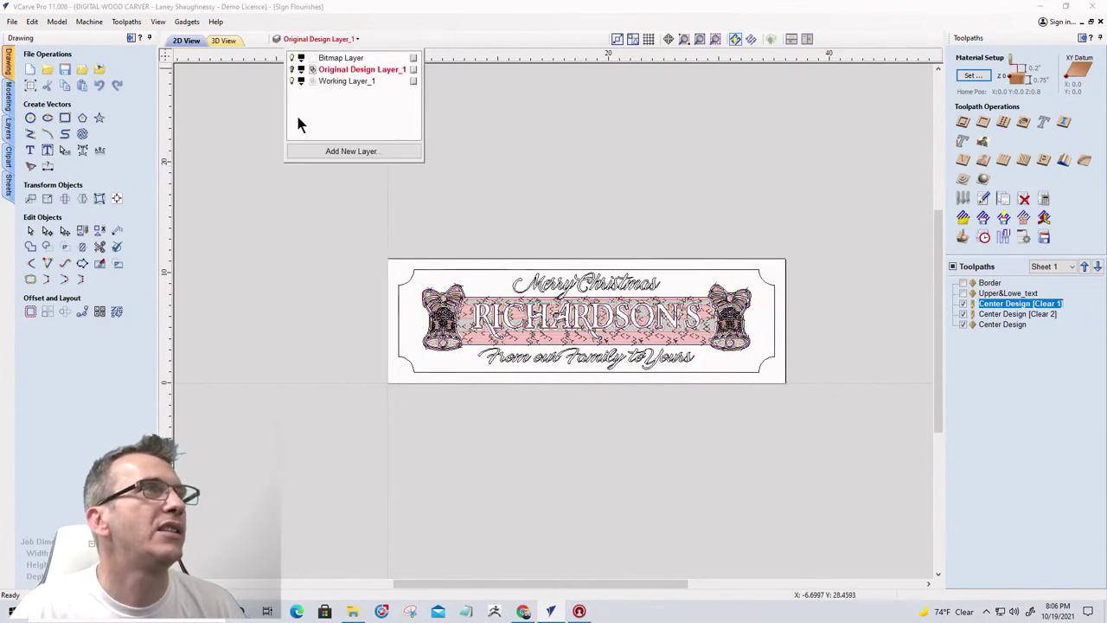
{"action": "left_click", "coordinate": [309, 151]}
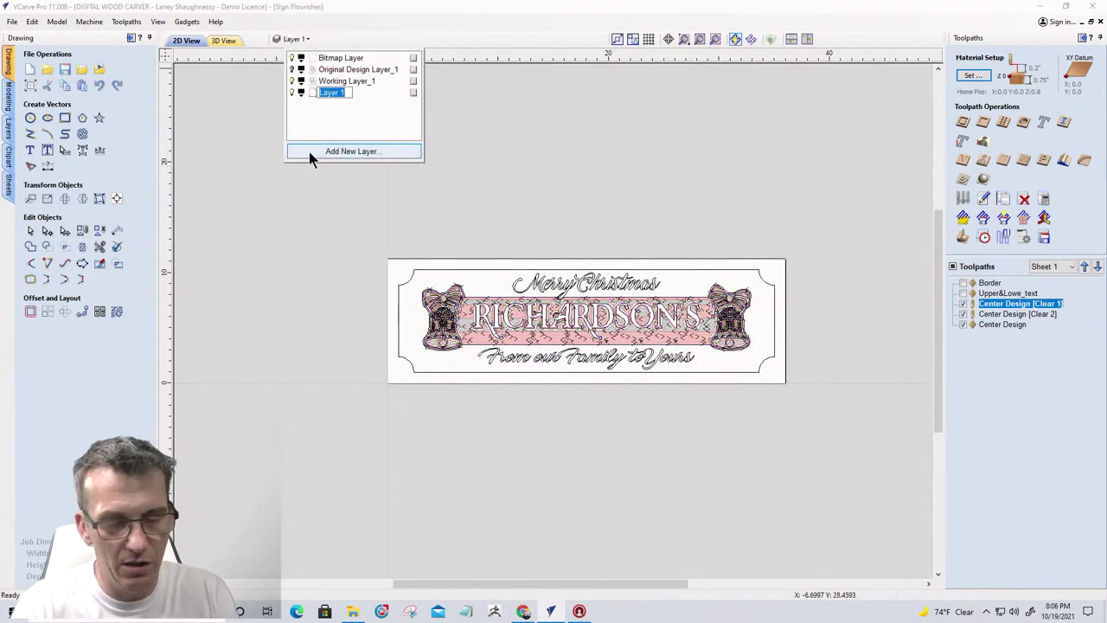
{"action": "type", "text": "Original "}
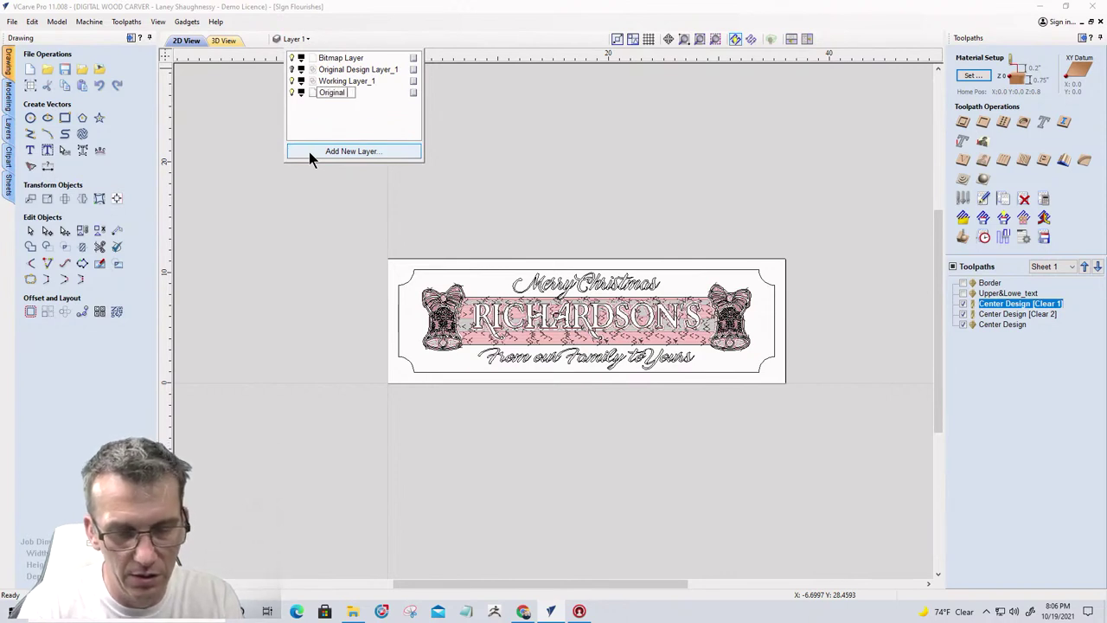
{"action": "type", "text": "Design La"}
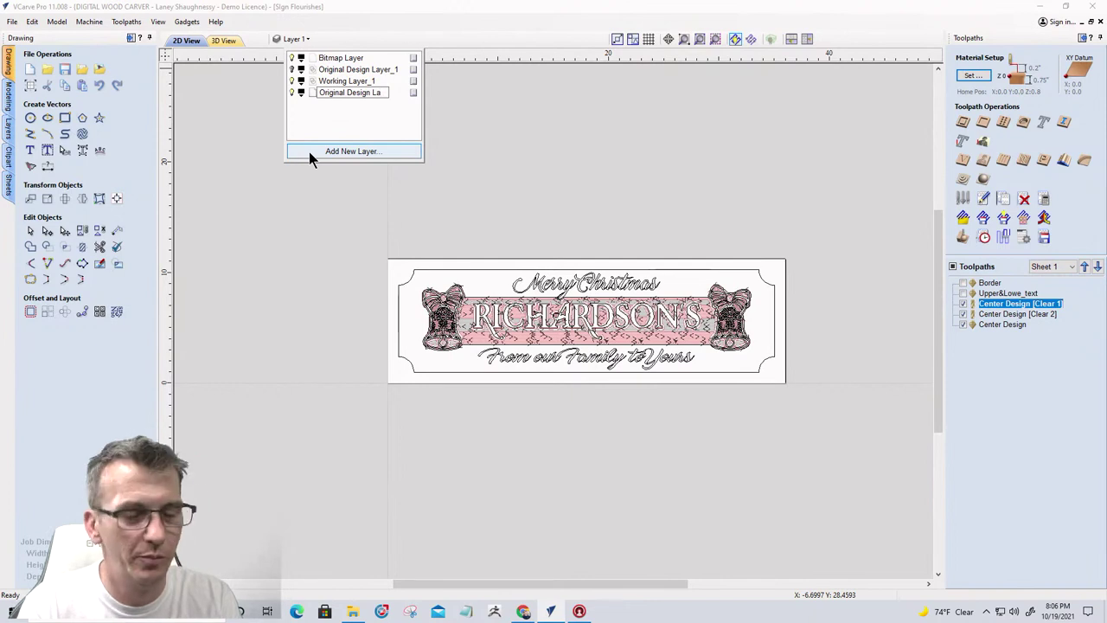
{"action": "type", "text": "yer_2"}
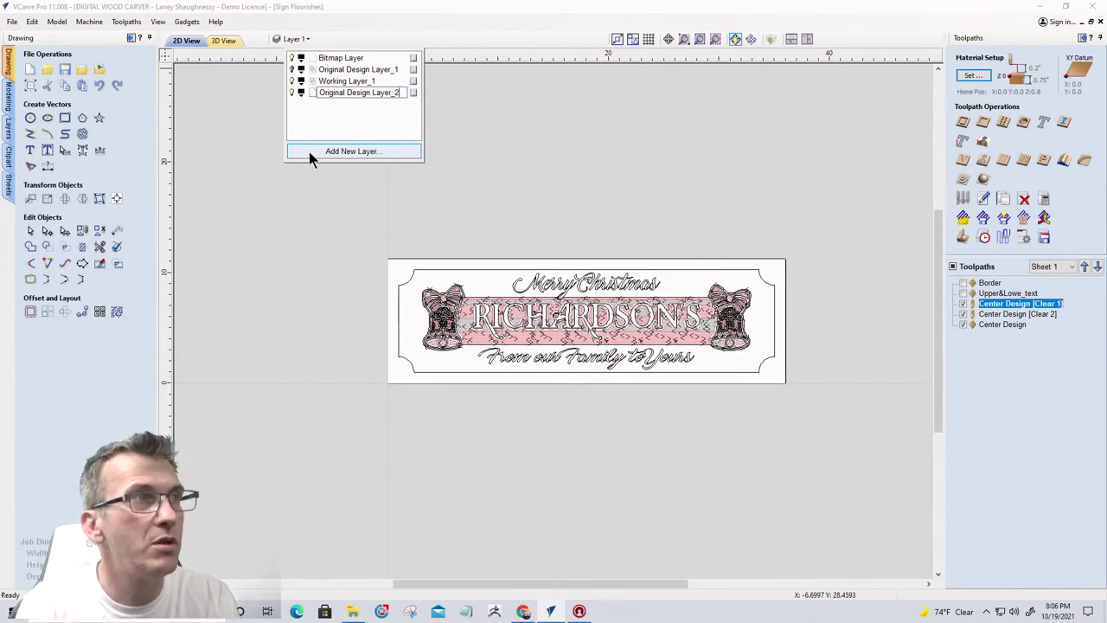
{"action": "key", "text": "Return"}
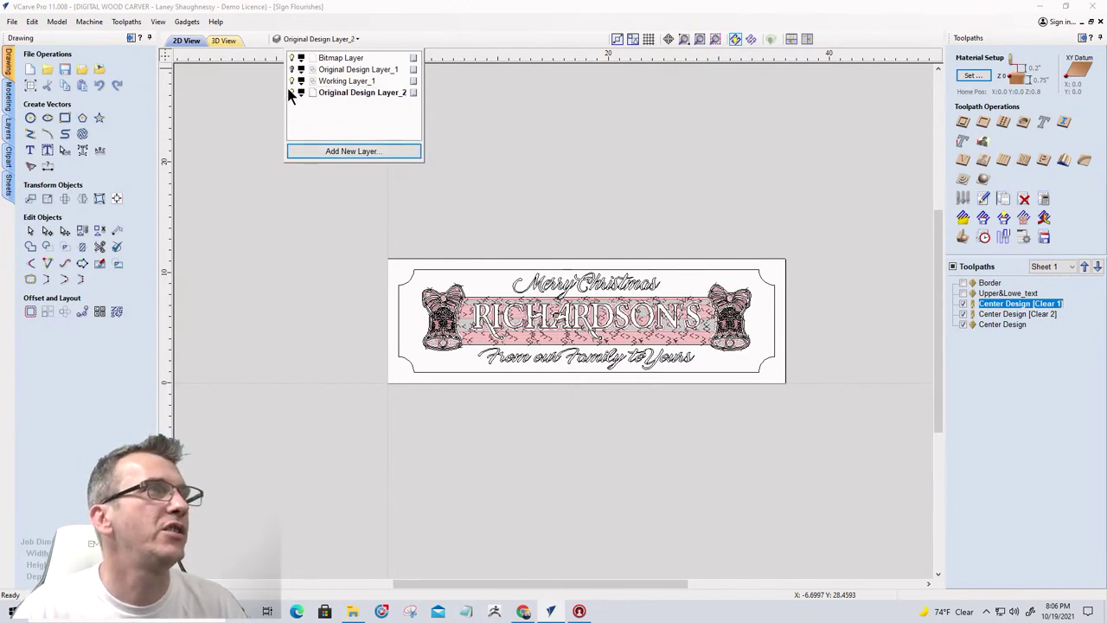
Check Working Layer_1's contents by toggling its visibility, then hide the toolpath preview
{"action": "left_click", "coordinate": [293, 80]}
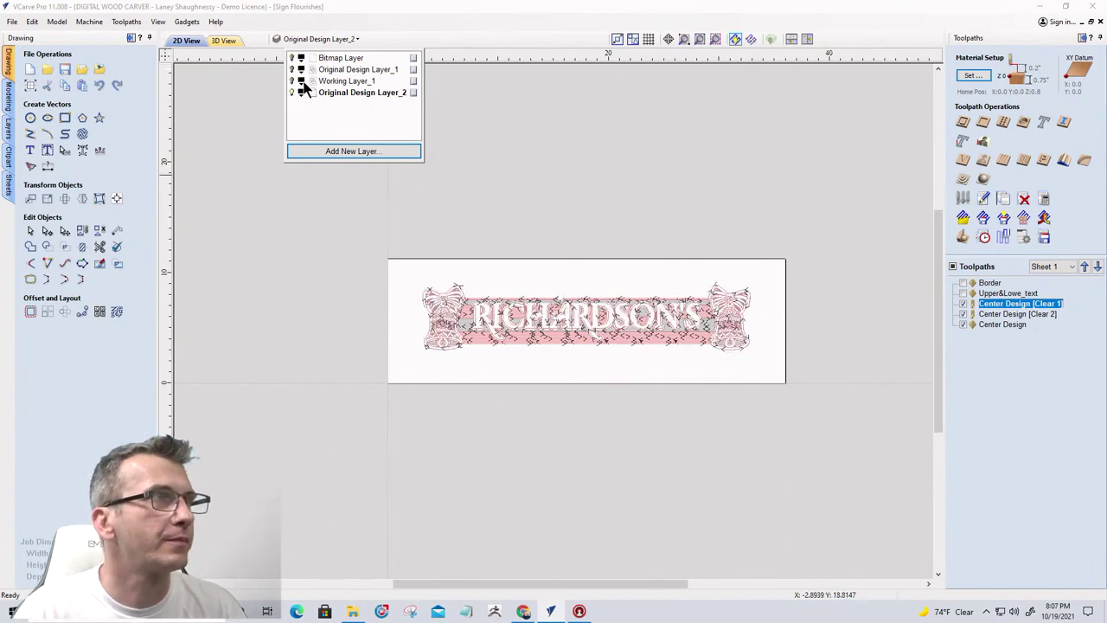
{"action": "left_click", "coordinate": [293, 81]}
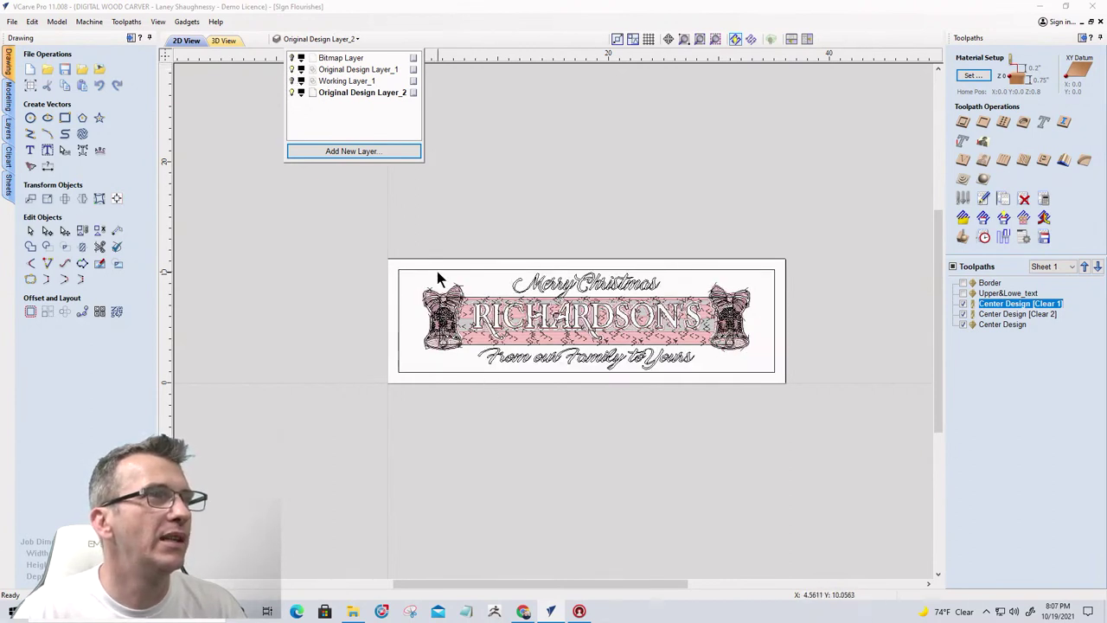
{"action": "left_click", "coordinate": [292, 80]}
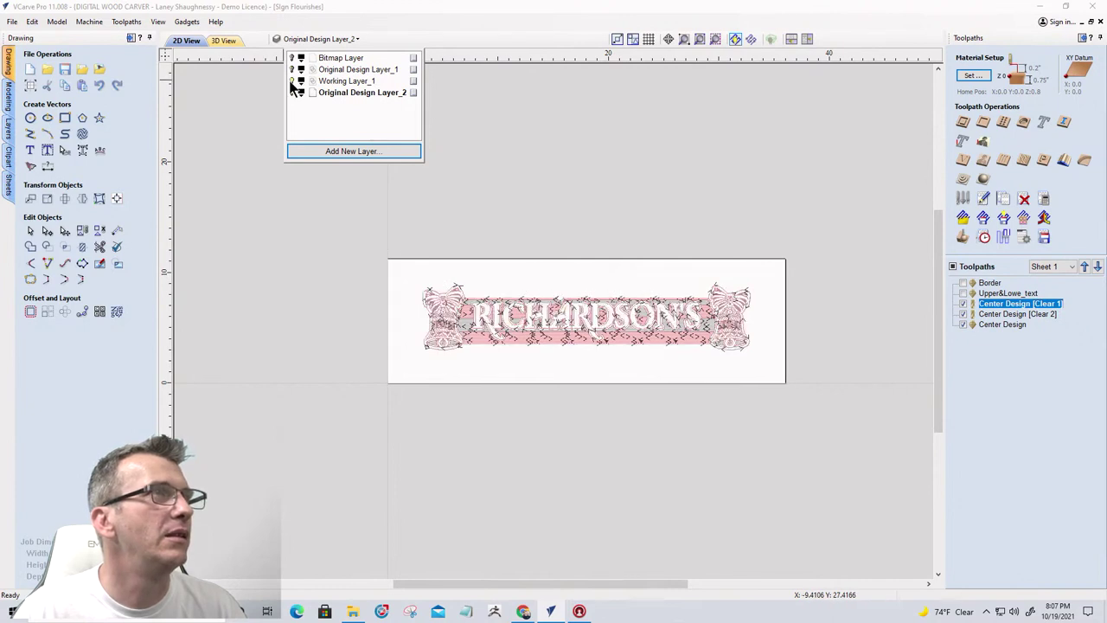
{"action": "left_click", "coordinate": [292, 80]}
{"action": "left_click", "coordinate": [949, 268]}
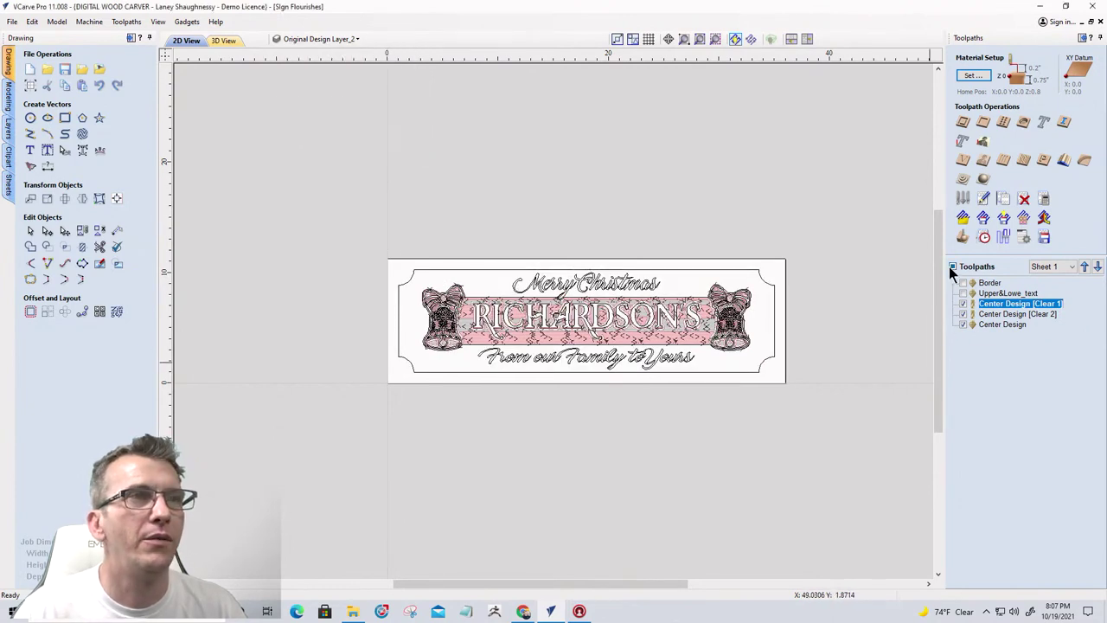
{"action": "left_click", "coordinate": [951, 267]}
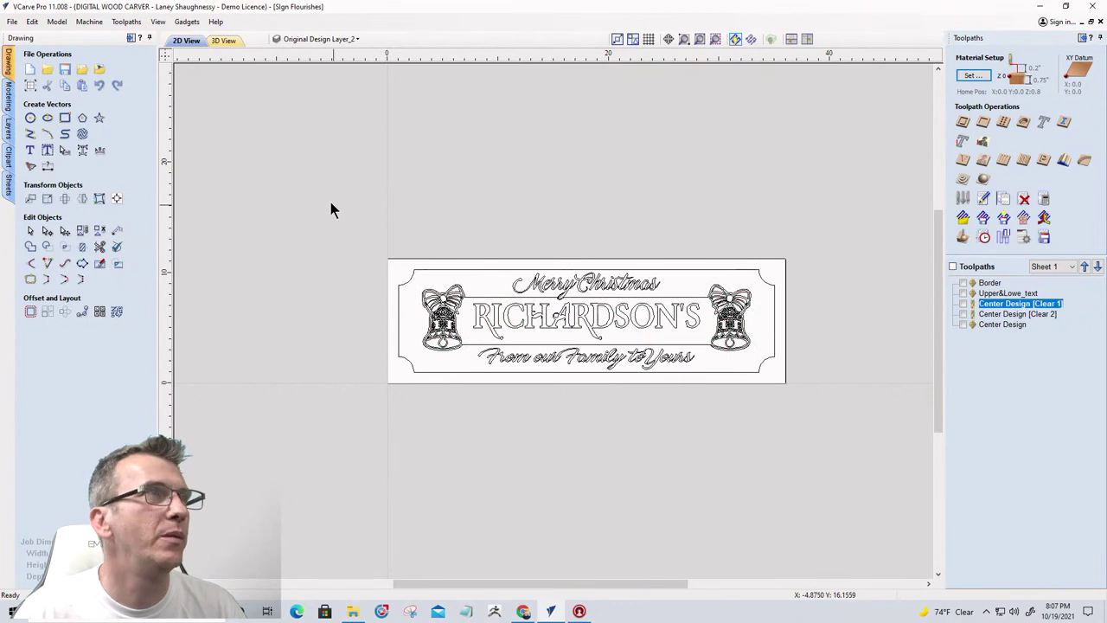
Make Original Design Layer_1 the active layer, leaving Working Layer_1 visible
{"action": "left_click", "coordinate": [304, 39]}
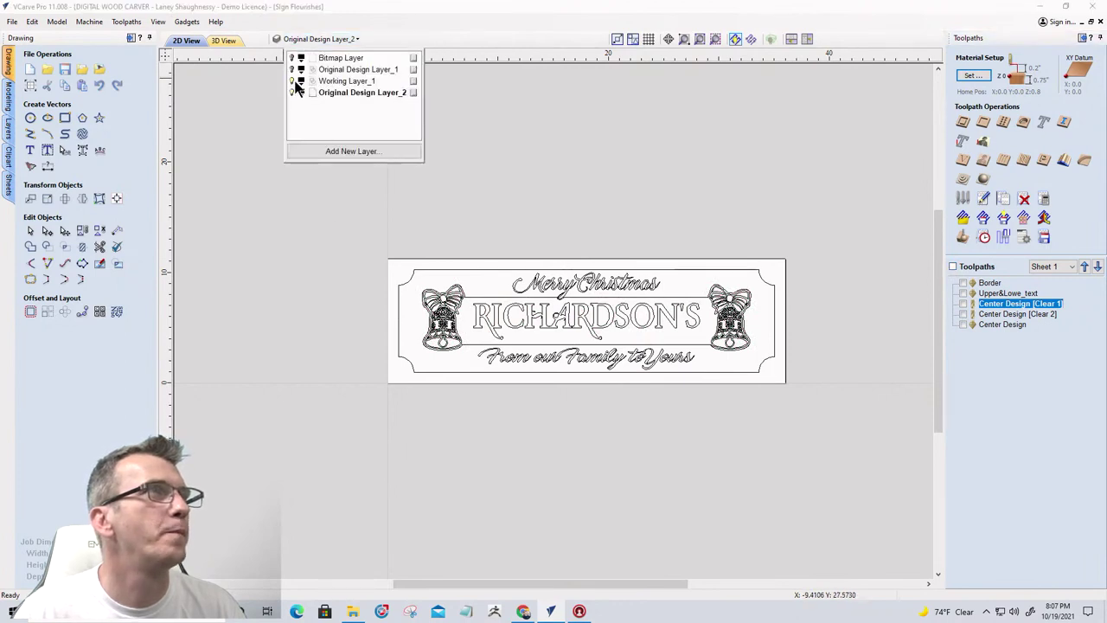
{"action": "left_click", "coordinate": [293, 81]}
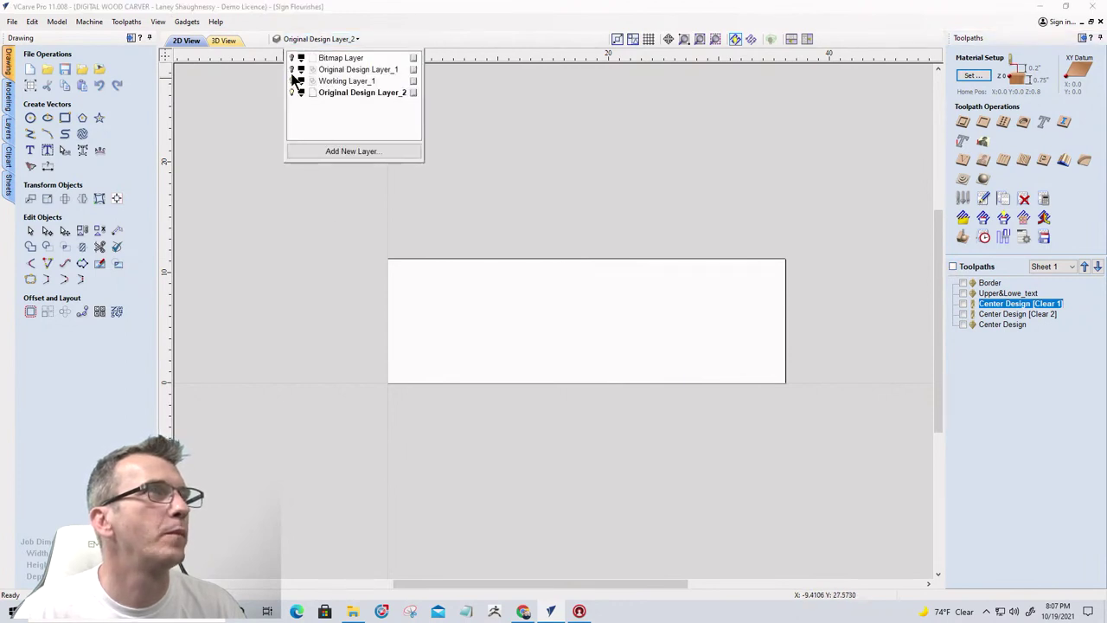
{"action": "left_click", "coordinate": [293, 81]}
{"action": "scroll", "coordinate": [588, 390], "scroll_direction": "down", "scroll_amount": 3}
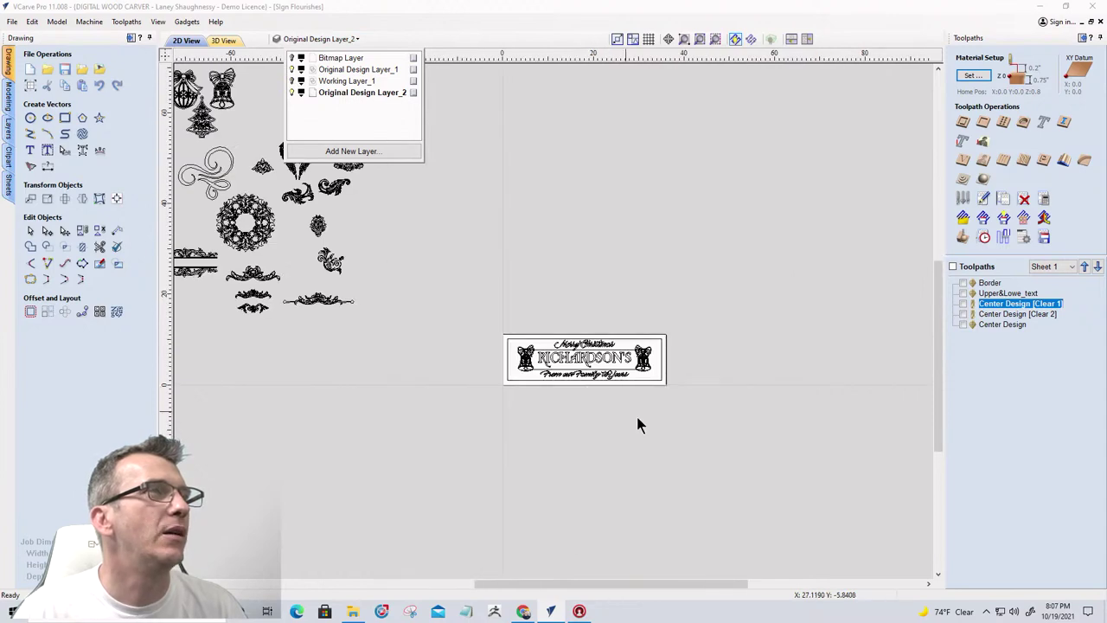
{"action": "scroll", "coordinate": [644, 423], "scroll_direction": "down", "scroll_amount": 2}
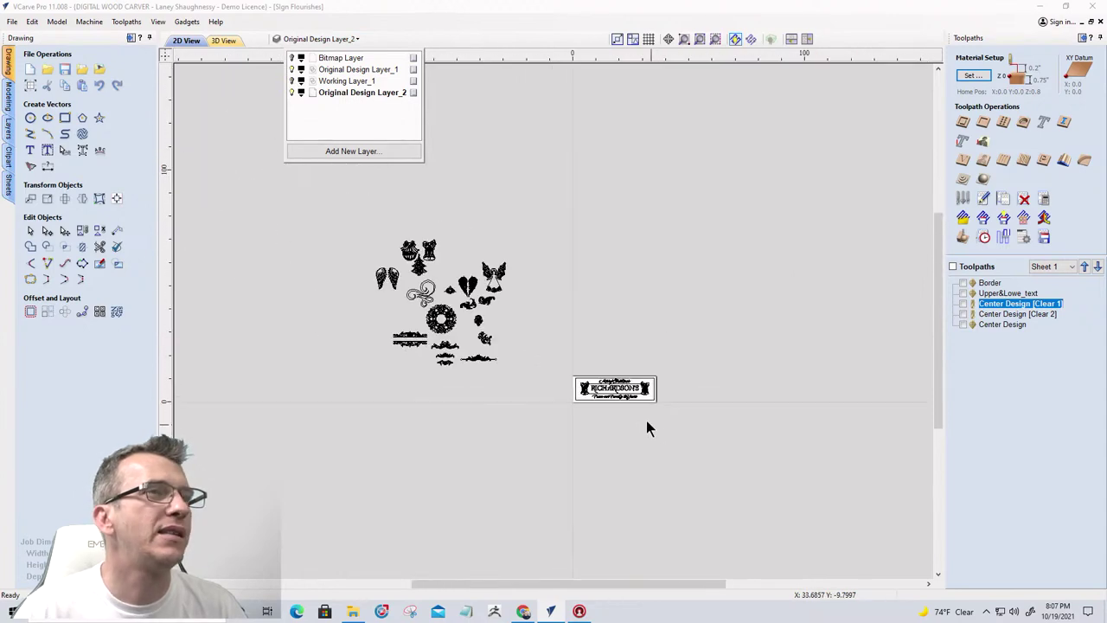
{"action": "left_click", "coordinate": [356, 70]}
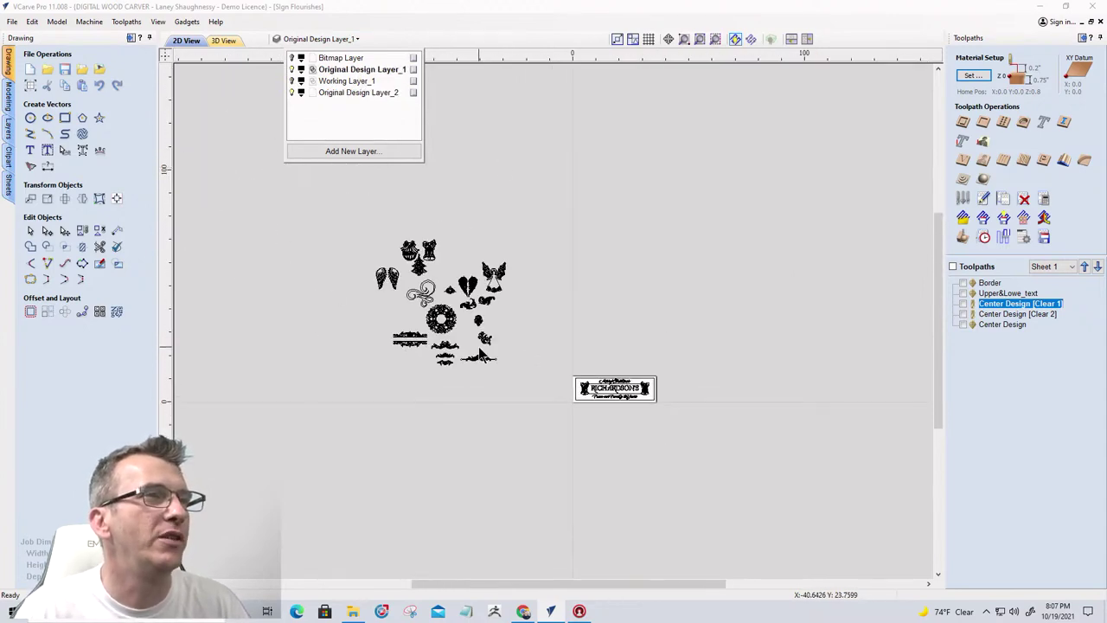
{"action": "scroll", "coordinate": [481, 353], "scroll_direction": "up", "scroll_amount": 4}
{"action": "scroll", "coordinate": [480, 353], "scroll_direction": "down", "scroll_amount": 3}
Move all the selected clipart pieces onto a new layer named Flourishes
{"action": "left_click", "coordinate": [292, 193]}
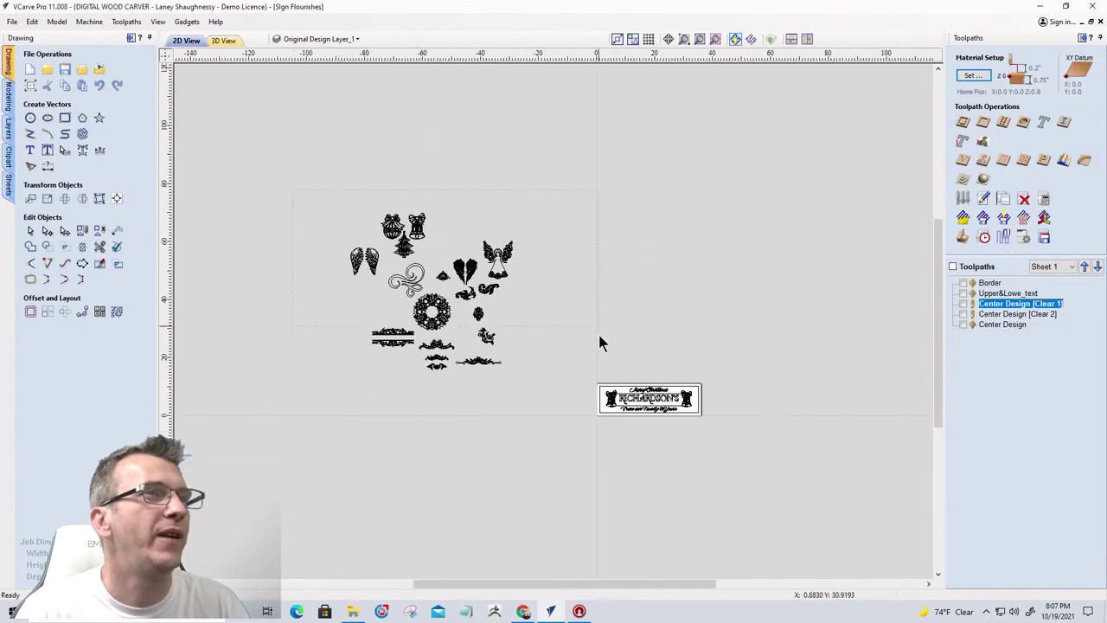
{"action": "left_click", "coordinate": [433, 313]}
{"action": "right_click", "coordinate": [446, 320]}
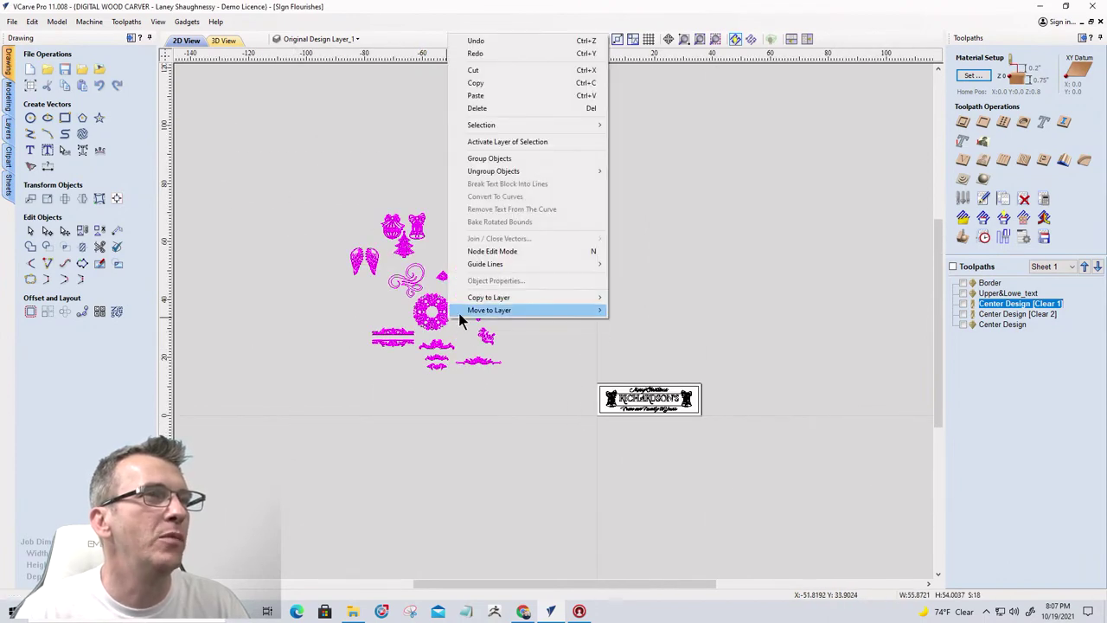
{"action": "mouse_move", "coordinate": [484, 311]}
{"action": "left_click", "coordinate": [642, 365]}
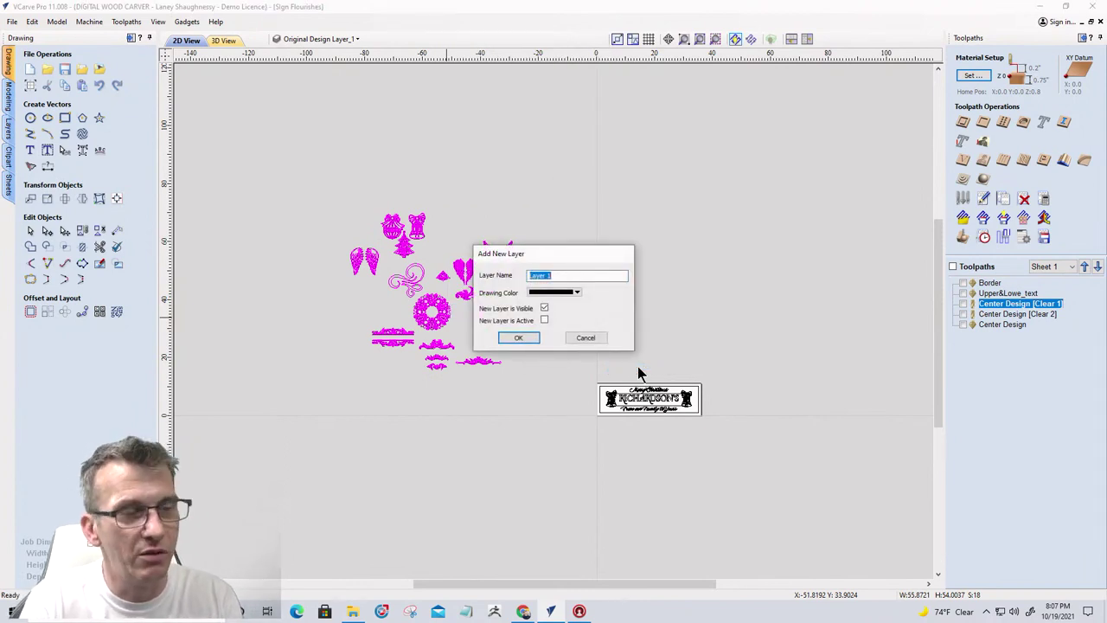
{"action": "type", "text": "Flourishes"}
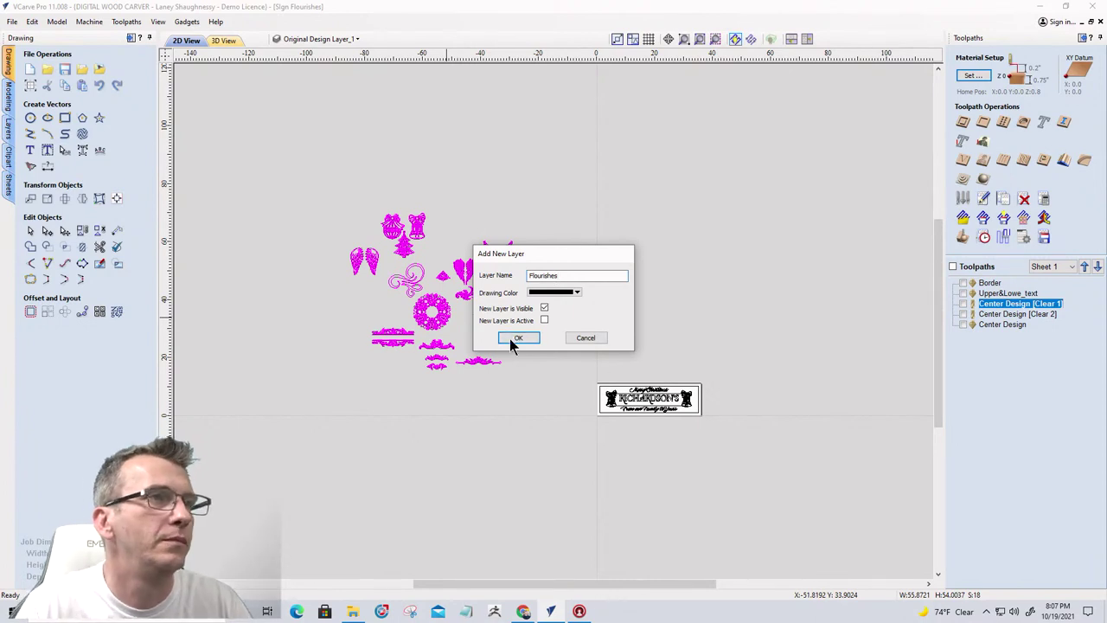
{"action": "left_click", "coordinate": [518, 337]}
Hide the sign's artwork layer, make Original Design Layer_2 active, and deselect the clipart
{"action": "left_click", "coordinate": [329, 41]}
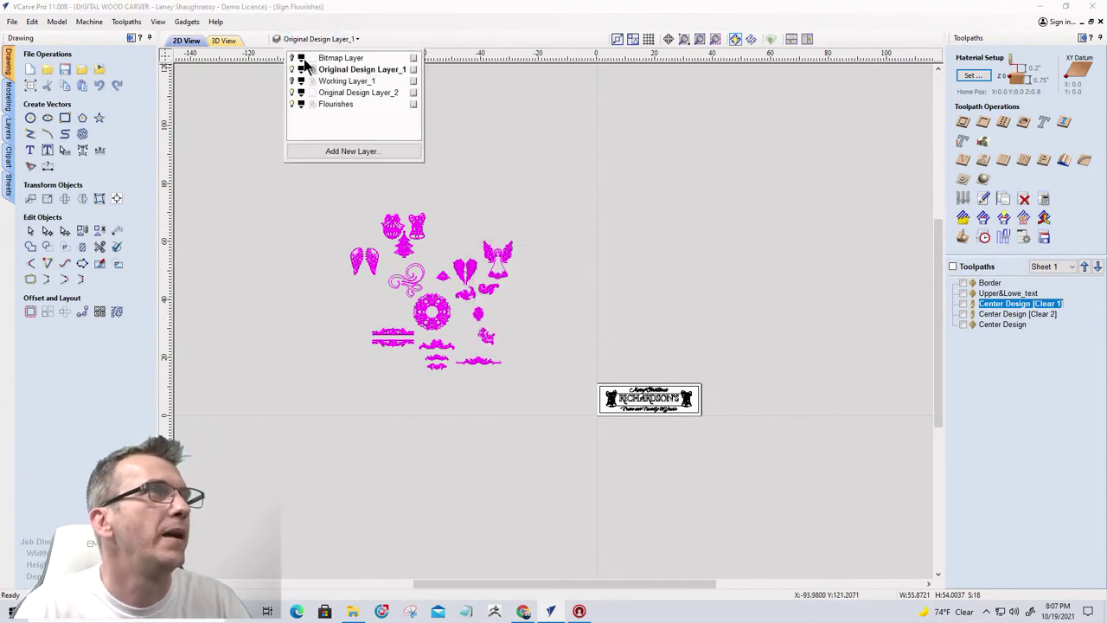
{"action": "left_click", "coordinate": [291, 70]}
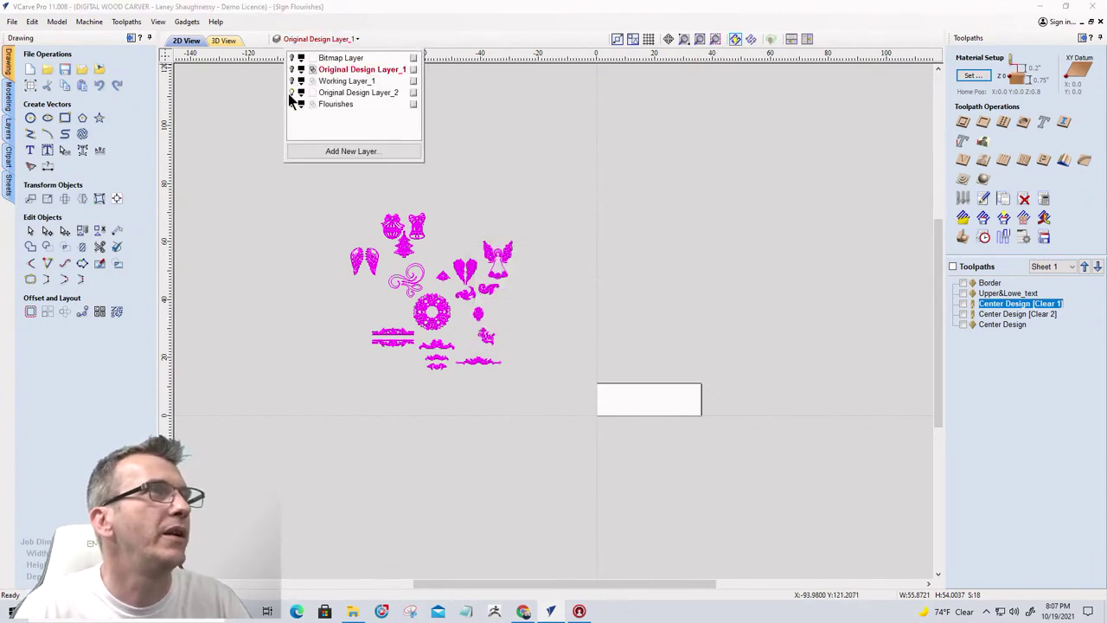
{"action": "left_click", "coordinate": [332, 93]}
{"action": "left_click", "coordinate": [467, 259]}
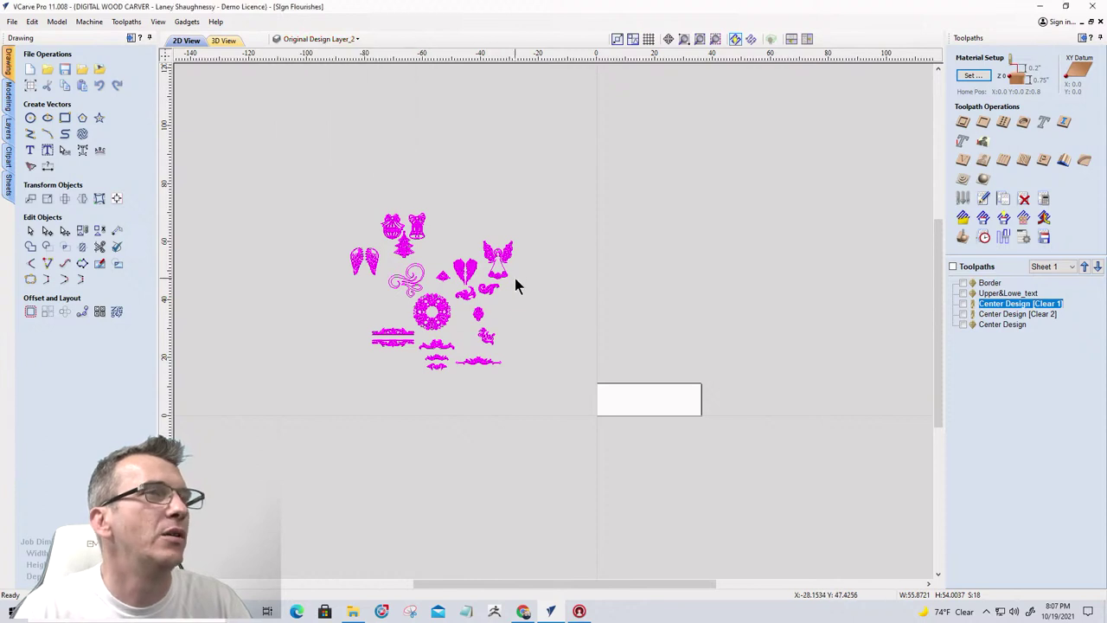
{"action": "left_click", "coordinate": [515, 278]}
Add a second sheet named Sheet 2 and make it the active sheet
{"action": "scroll", "coordinate": [606, 410], "scroll_direction": "up", "scroll_amount": 2}
{"action": "scroll", "coordinate": [545, 361], "scroll_direction": "down", "scroll_amount": 2}
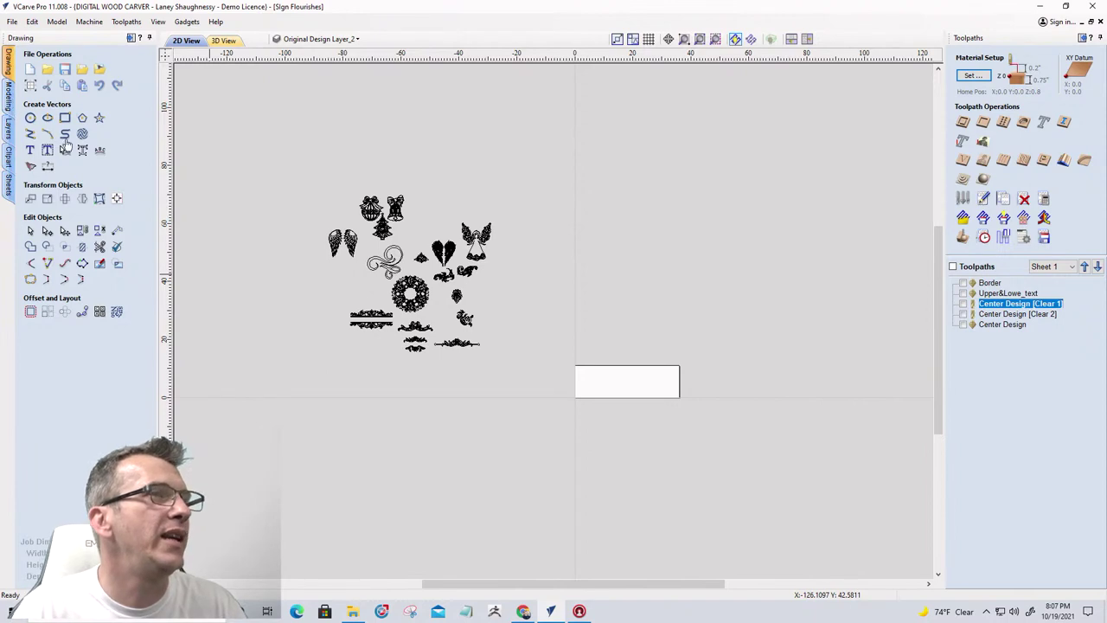
{"action": "left_click", "coordinate": [7, 192]}
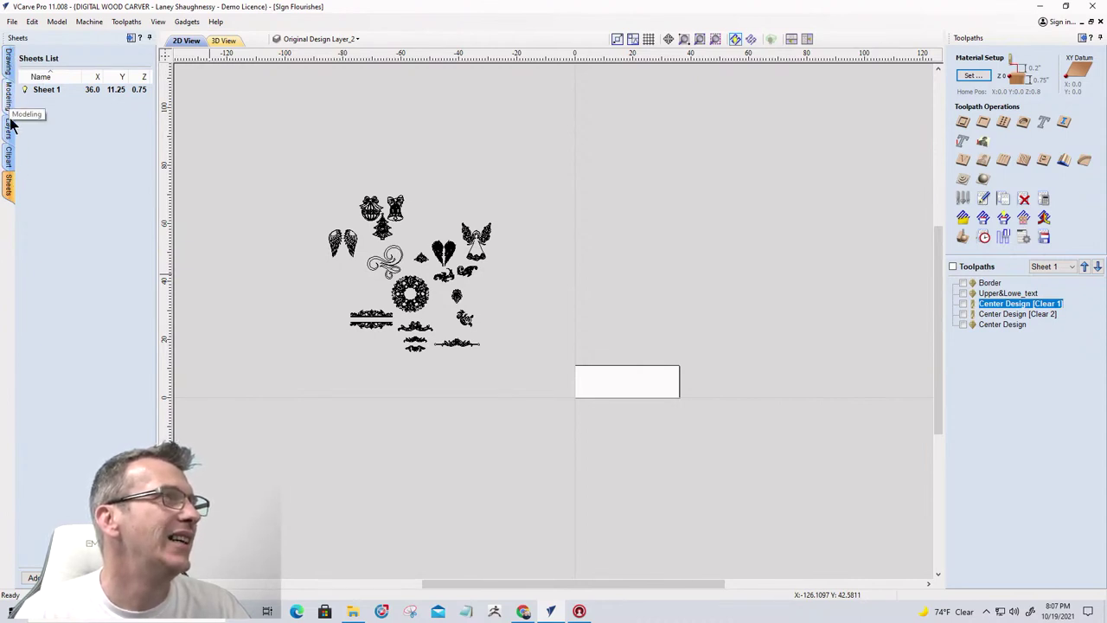
{"action": "left_click", "coordinate": [34, 577]}
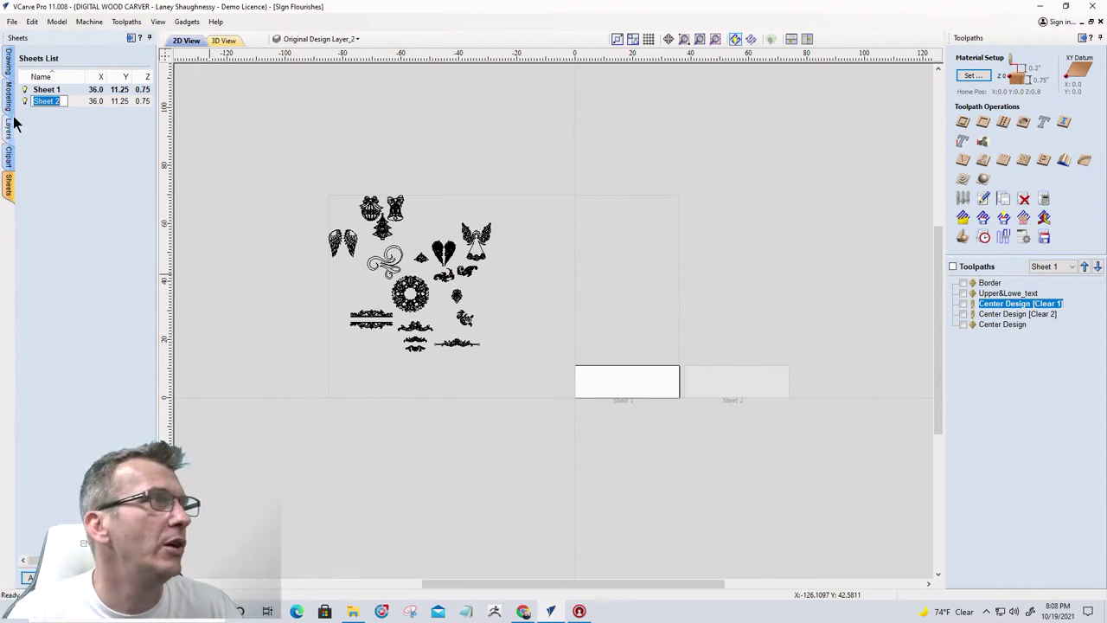
{"action": "left_click", "coordinate": [100, 102]}
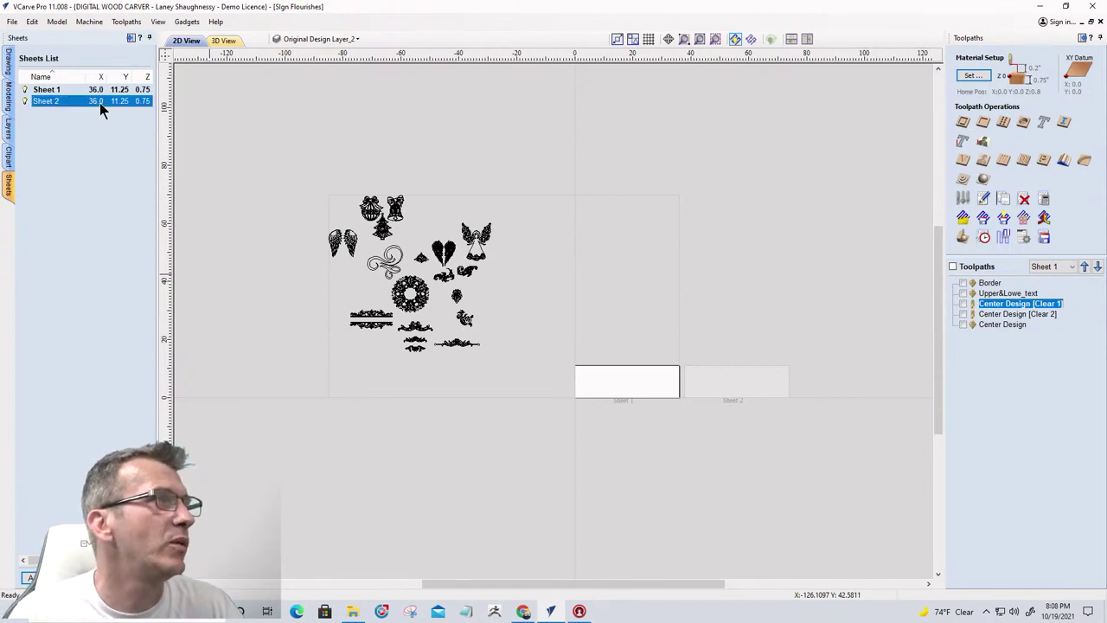
{"action": "left_click", "coordinate": [100, 102]}
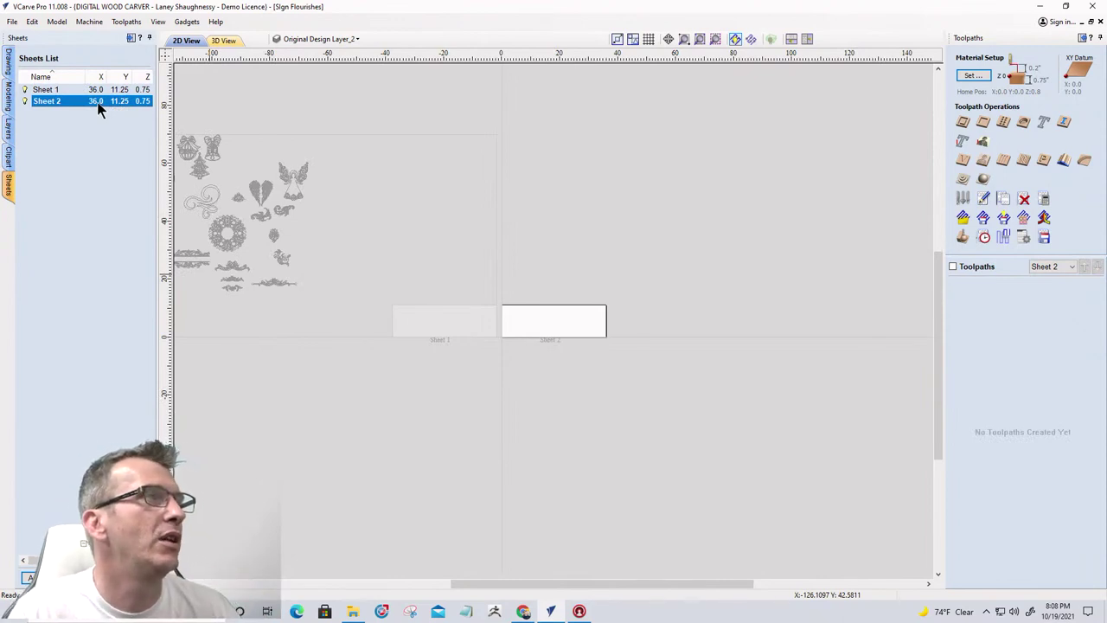
{"action": "left_click", "coordinate": [97, 102]}
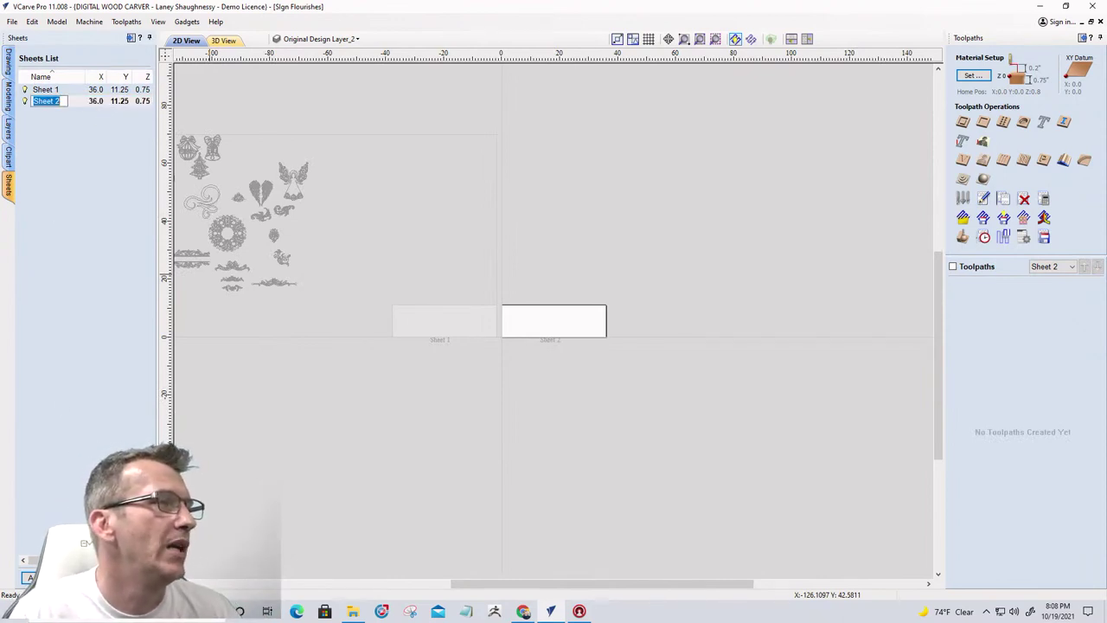
Set Sheet 2's size to width 24 and height 18 inches
{"action": "double_click", "coordinate": [90, 101]}
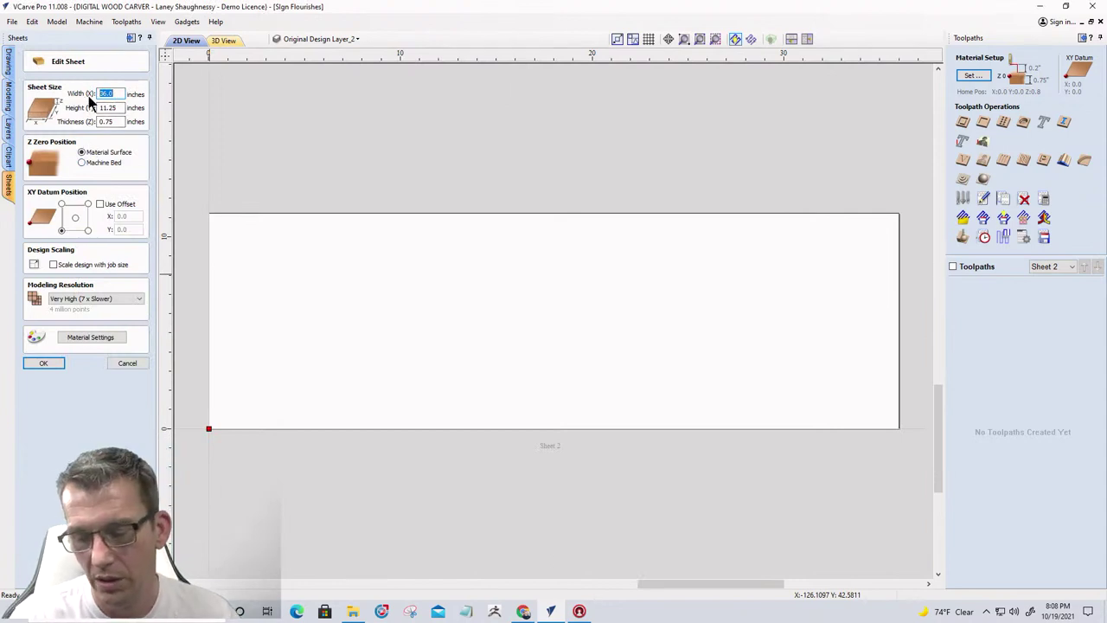
{"action": "type", "text": "24"}
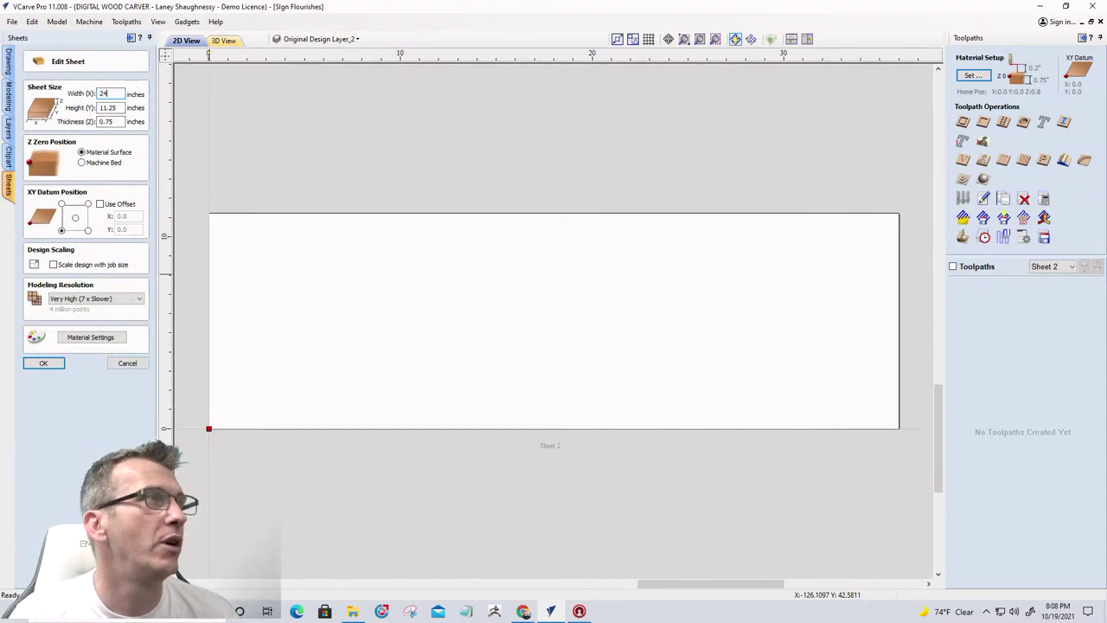
{"action": "double_click", "coordinate": [110, 106]}
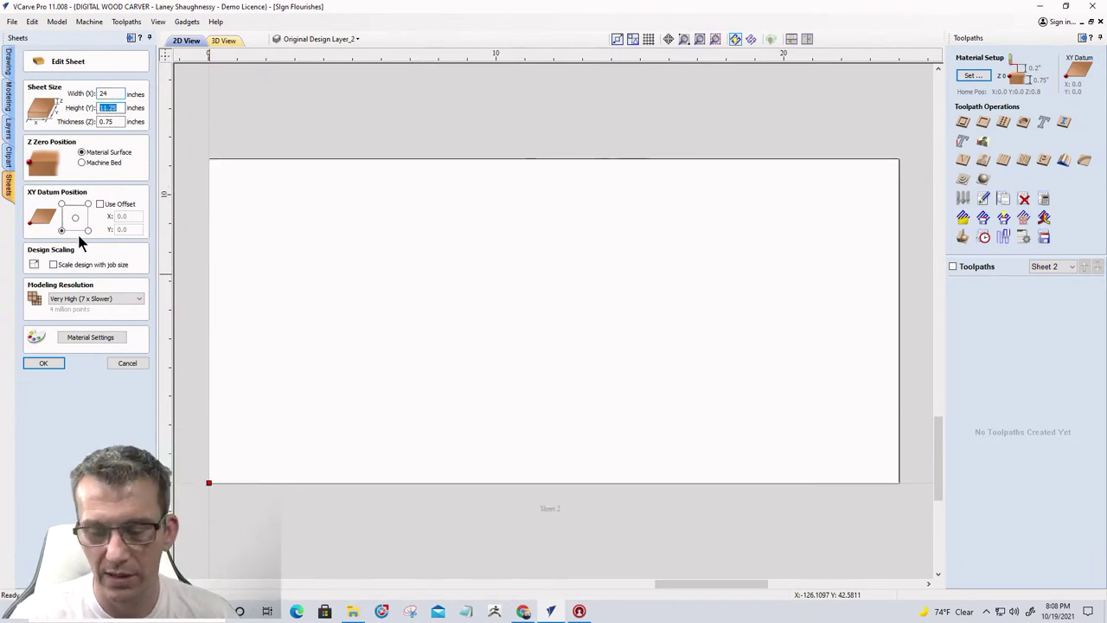
{"action": "type", "text": "18"}
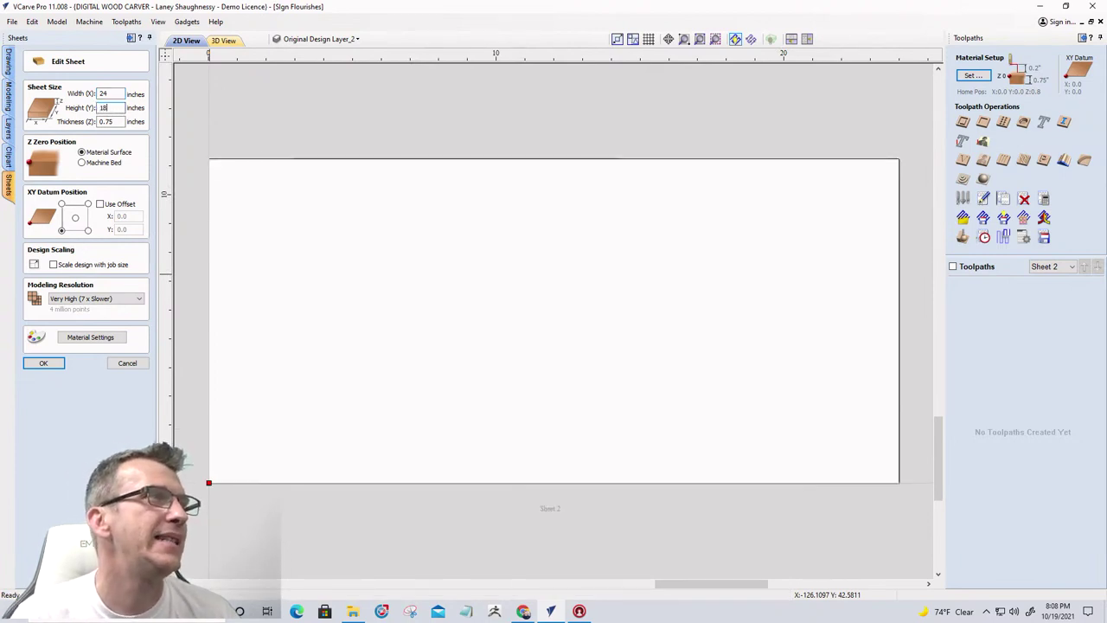
{"action": "key", "text": "Return"}
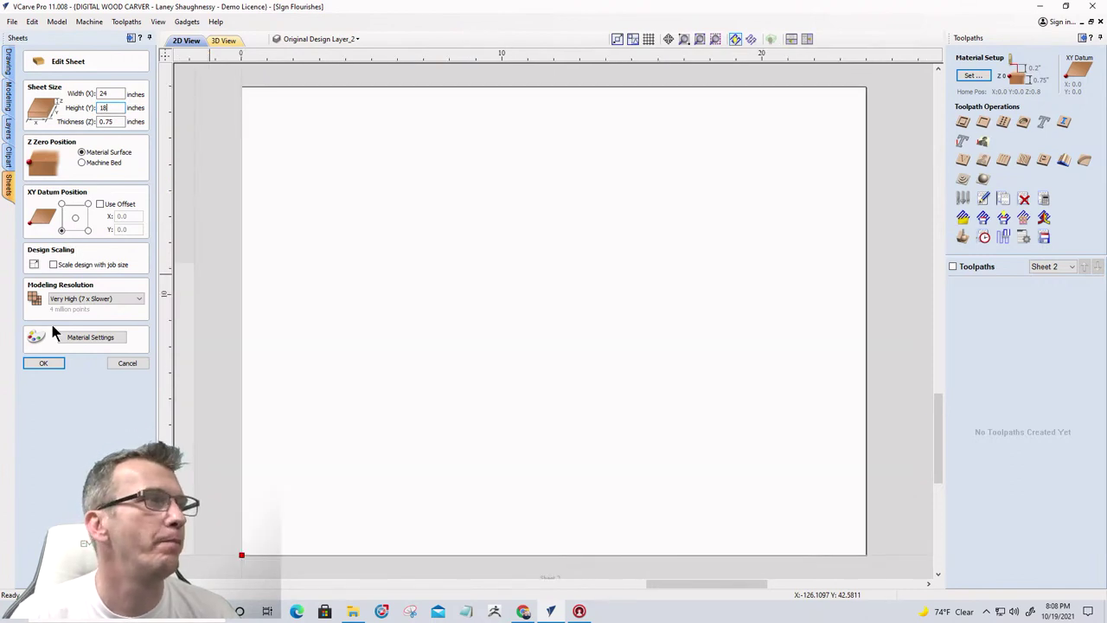
{"action": "left_click", "coordinate": [45, 363]}
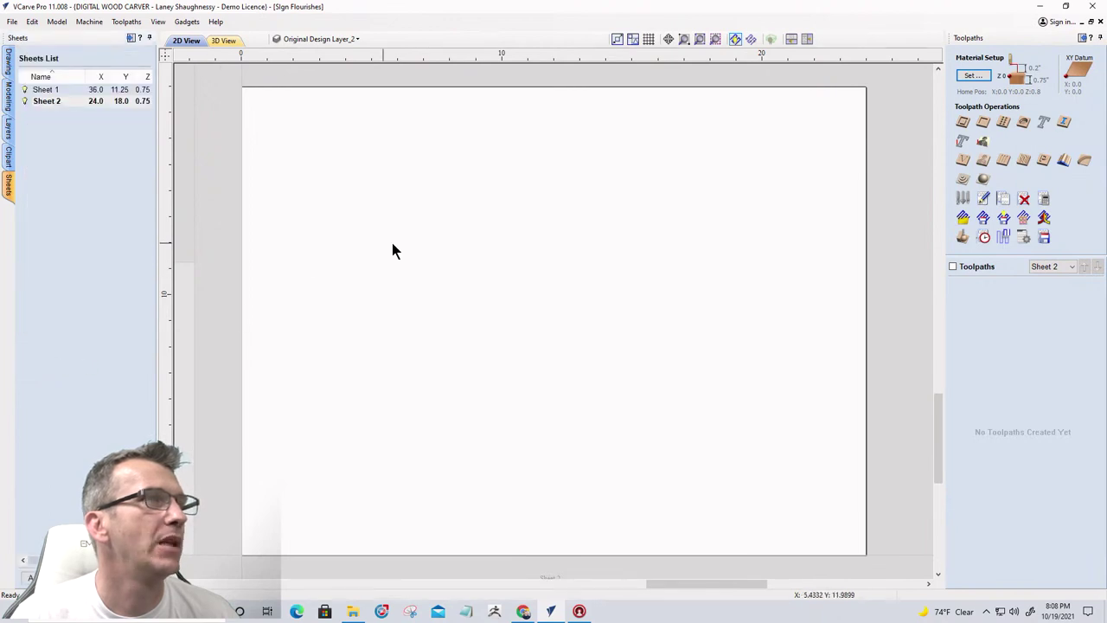
{"action": "scroll", "coordinate": [656, 354], "scroll_direction": "down", "scroll_amount": 4}
{"action": "scroll", "coordinate": [655, 357], "scroll_direction": "up", "scroll_amount": 3}
{"action": "scroll", "coordinate": [657, 355], "scroll_direction": "down", "scroll_amount": 1}
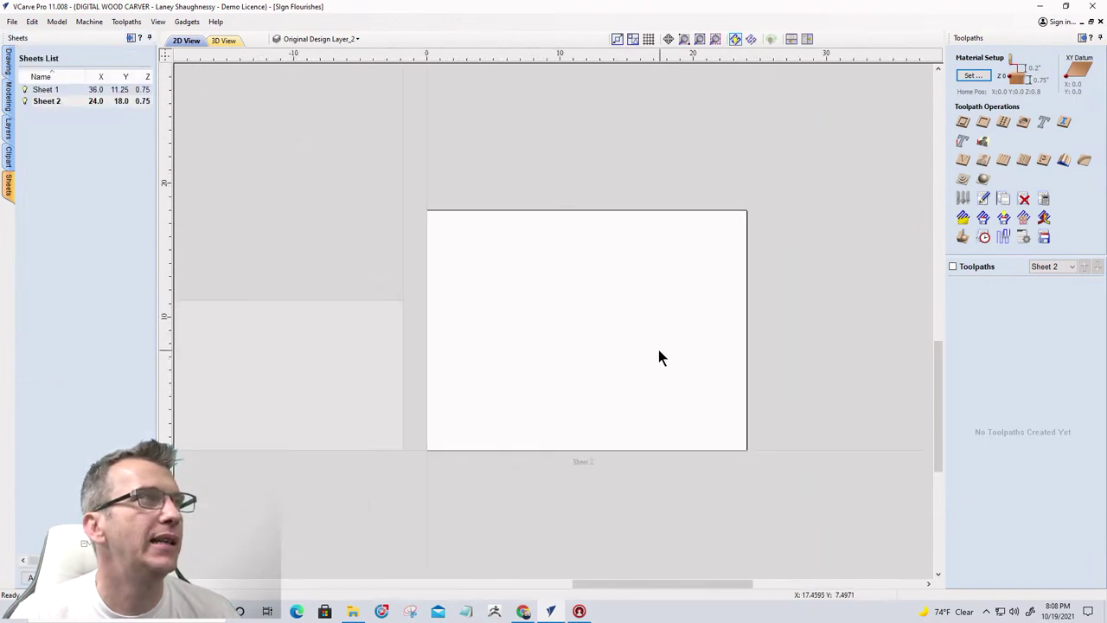
Start a square-cornered rectangle anchored at the sheet centre (X w/2, Y h/2)
{"action": "left_click", "coordinate": [8, 69]}
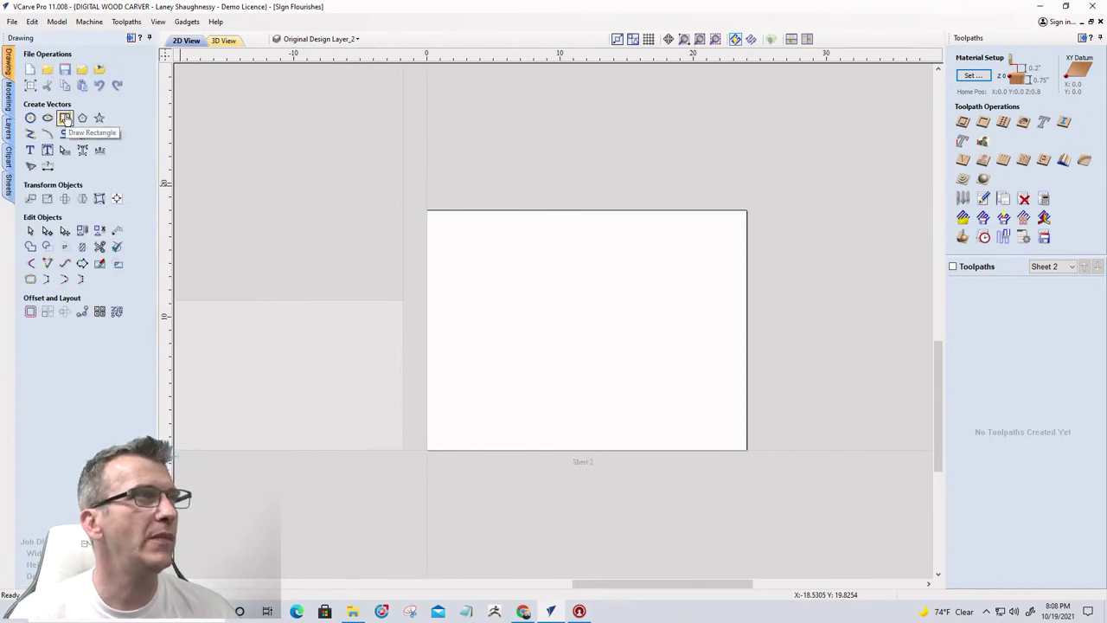
{"action": "left_click", "coordinate": [64, 117]}
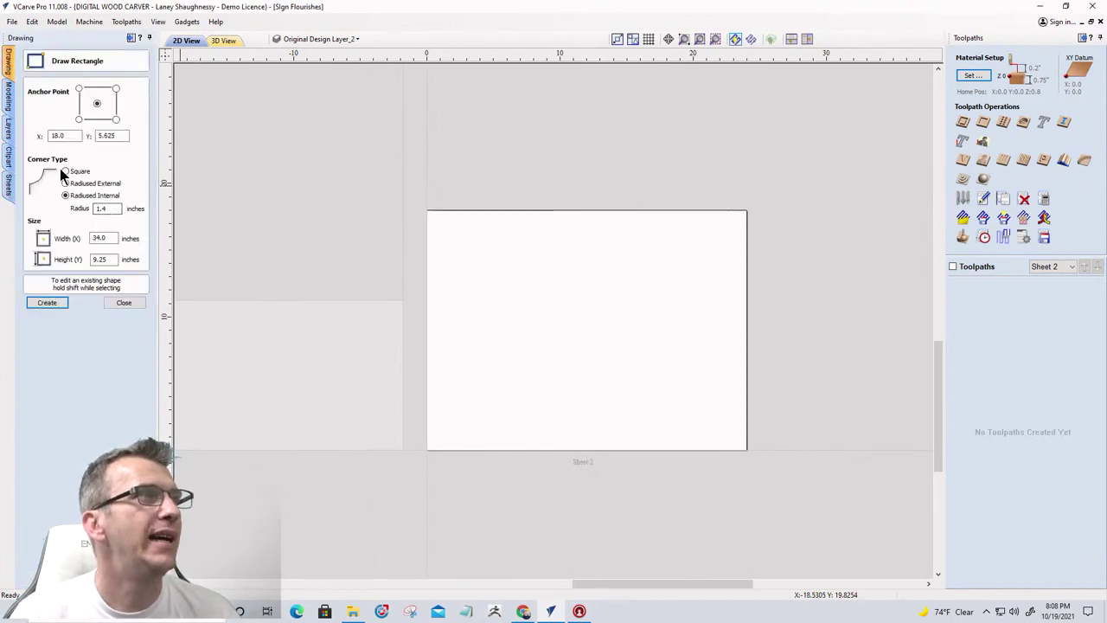
{"action": "left_click", "coordinate": [66, 173]}
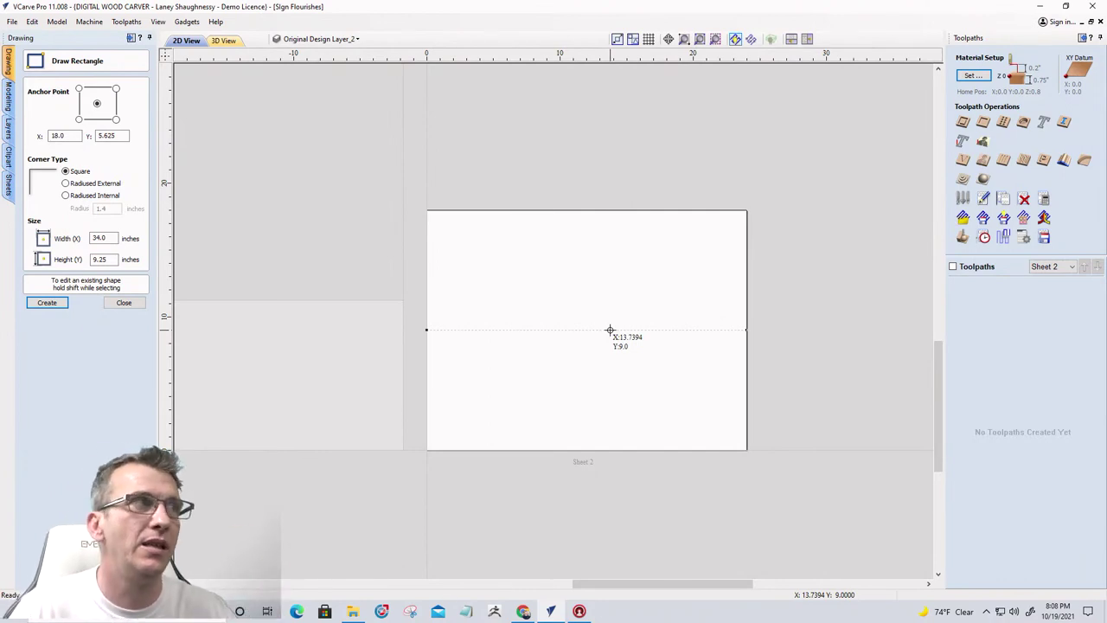
{"action": "left_click_drag", "start_coordinate": [69, 136], "coordinate": [45, 136]}
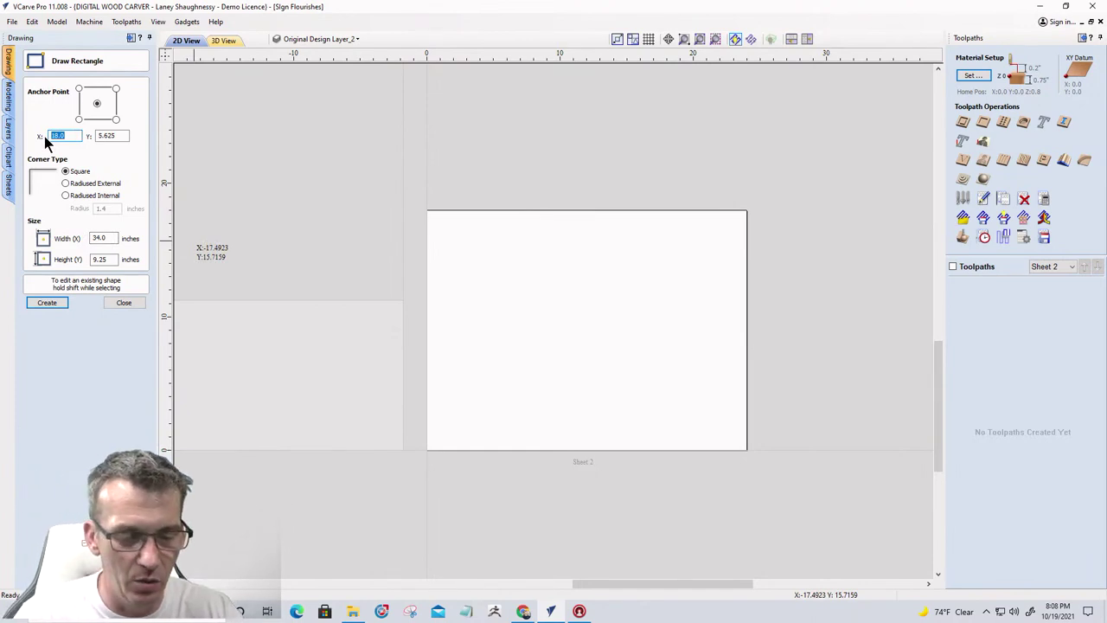
{"action": "type", "text": "w"}
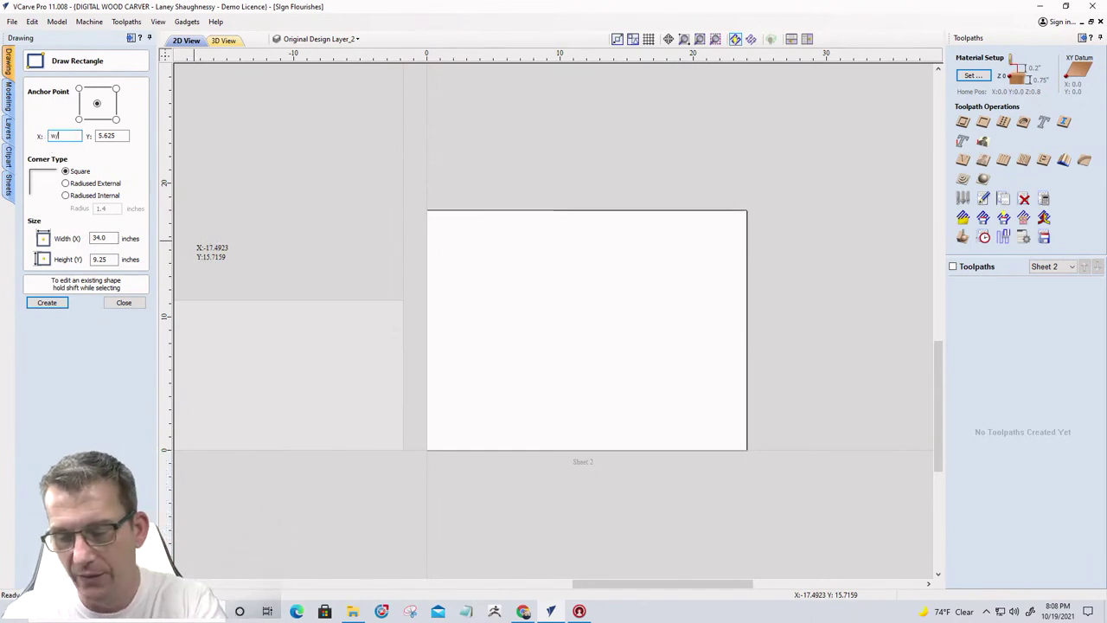
{"action": "type", "text": "/2"}
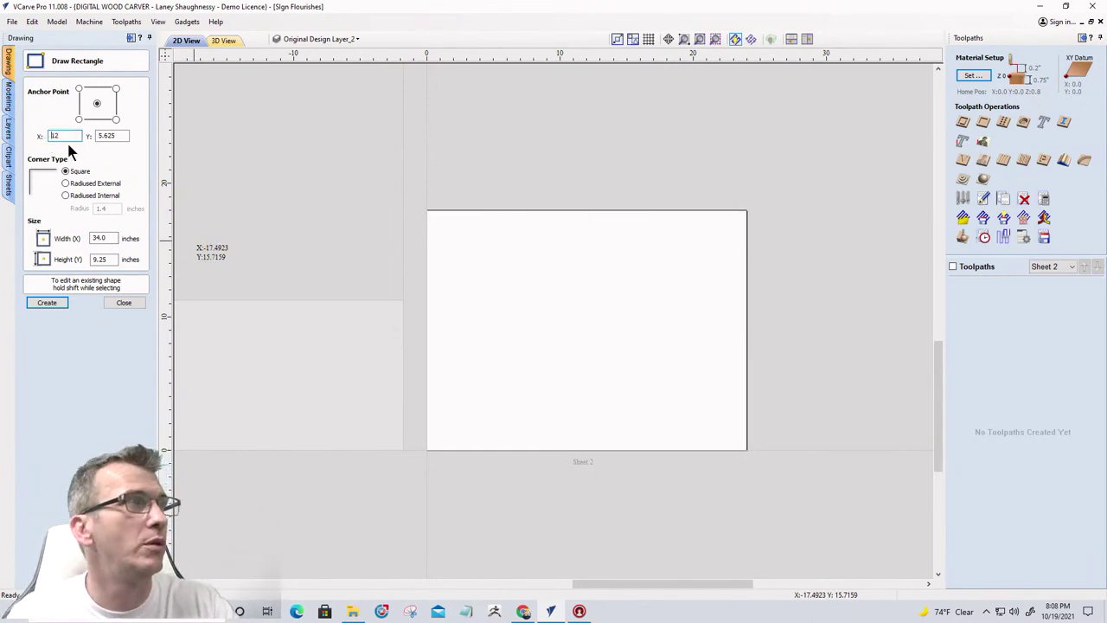
{"action": "double_click", "coordinate": [94, 133]}
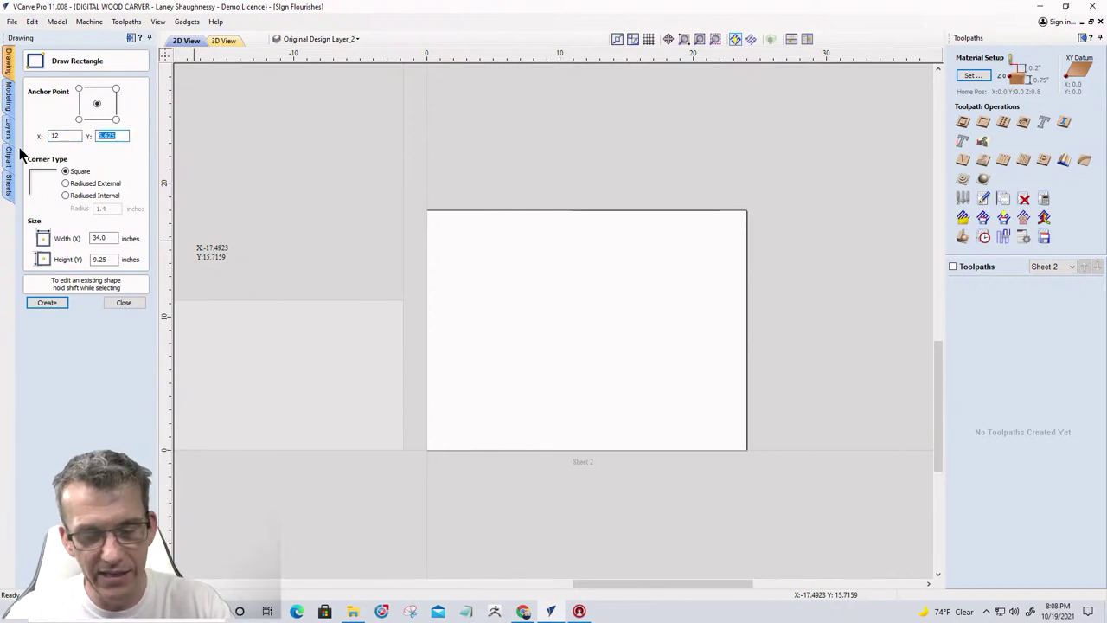
{"action": "type", "text": "h"}
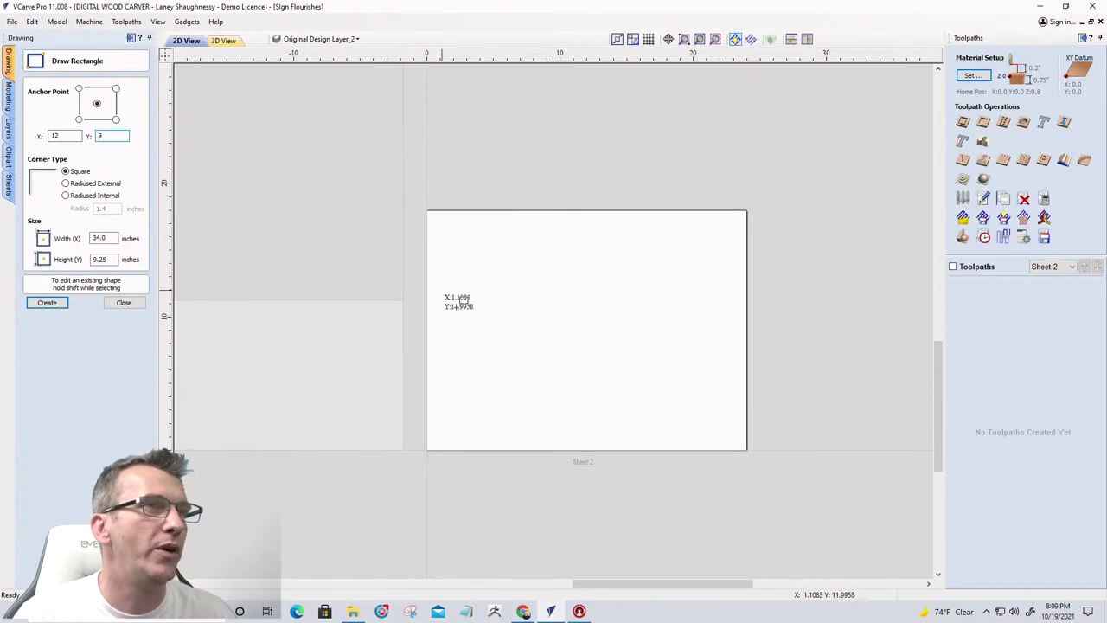
Create the rectangle with width w-2.5 (21.5) and height h-2.5 (15.5)
{"action": "double_click", "coordinate": [100, 239]}
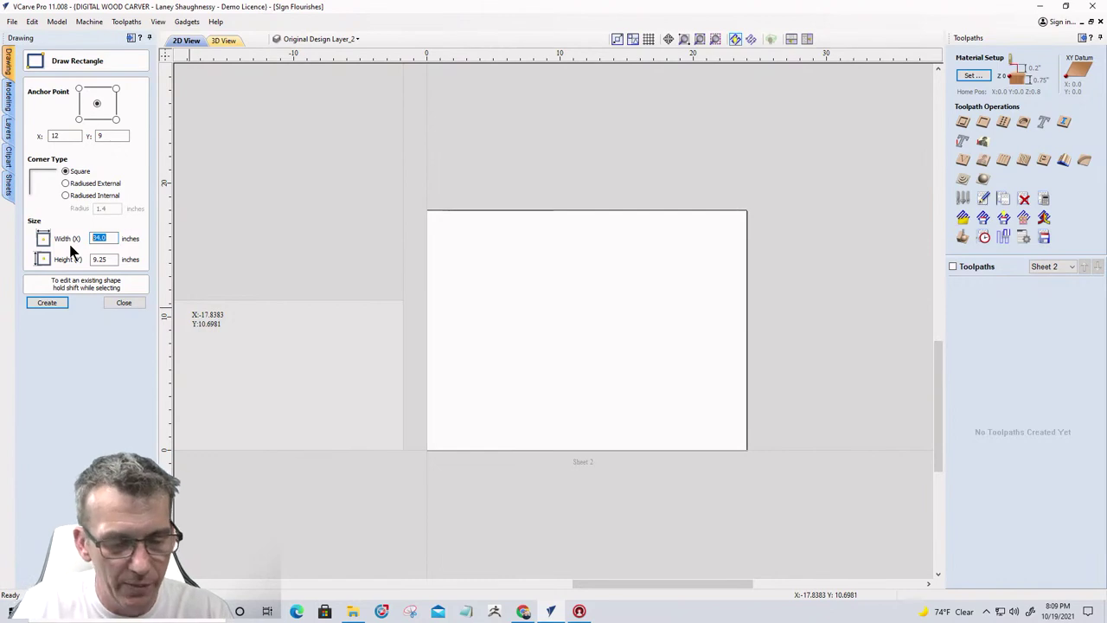
{"action": "type", "text": "w"}
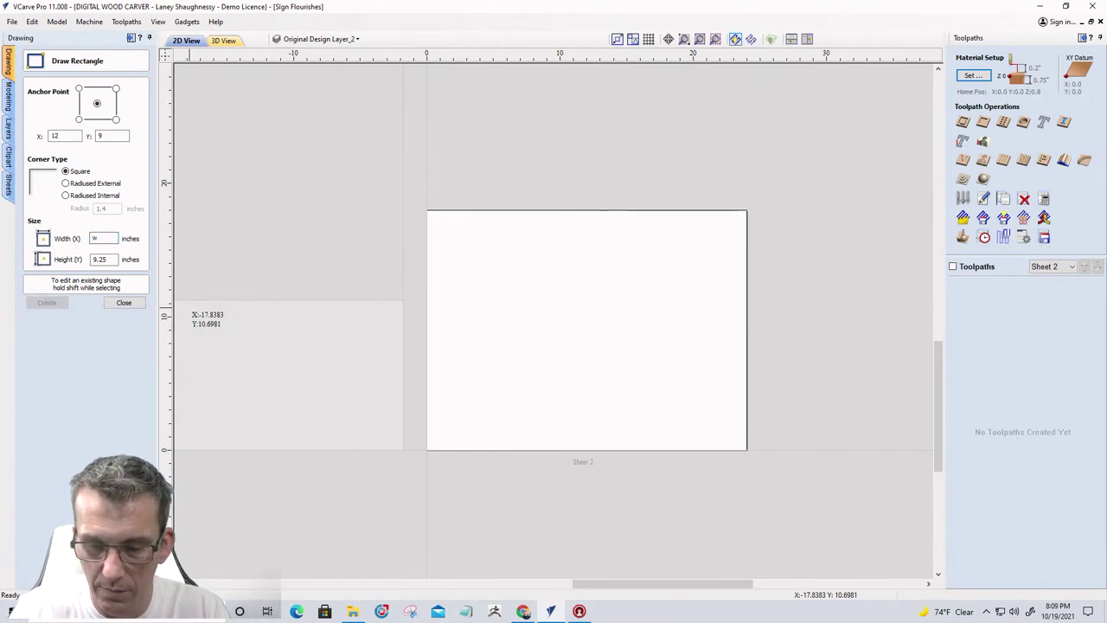
{"action": "type", "text": "-2."}
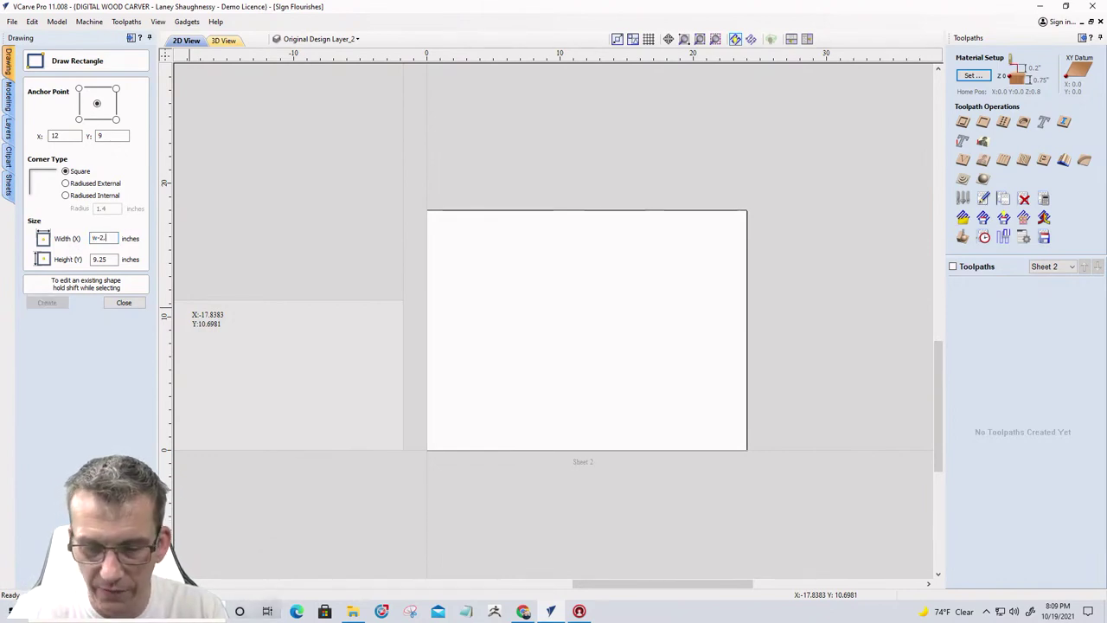
{"action": "type", "text": "5"}
{"action": "key", "text": "equal"}
{"action": "double_click", "coordinate": [100, 259]}
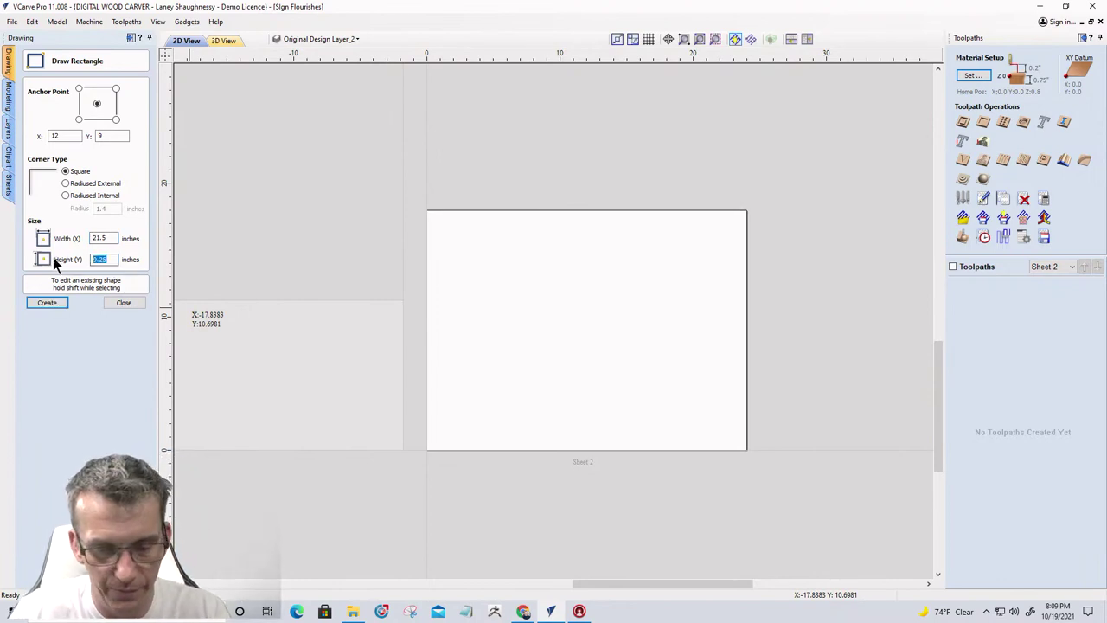
{"action": "type", "text": "h"}
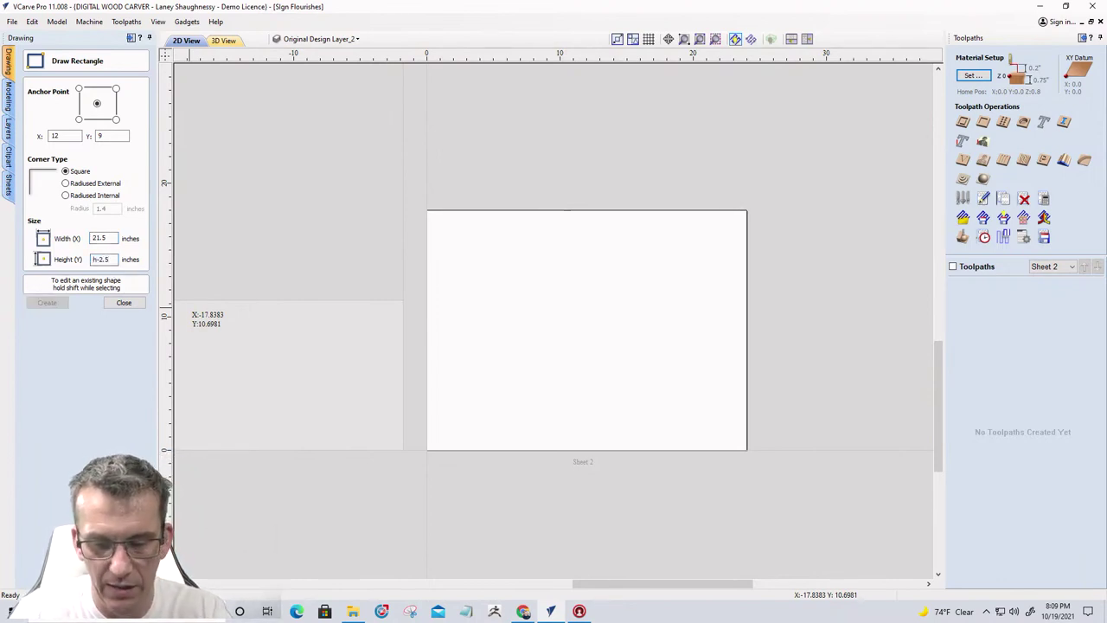
{"action": "type", "text": "-2.5"}
{"action": "key", "text": "equal"}
{"action": "left_click", "coordinate": [56, 305]}
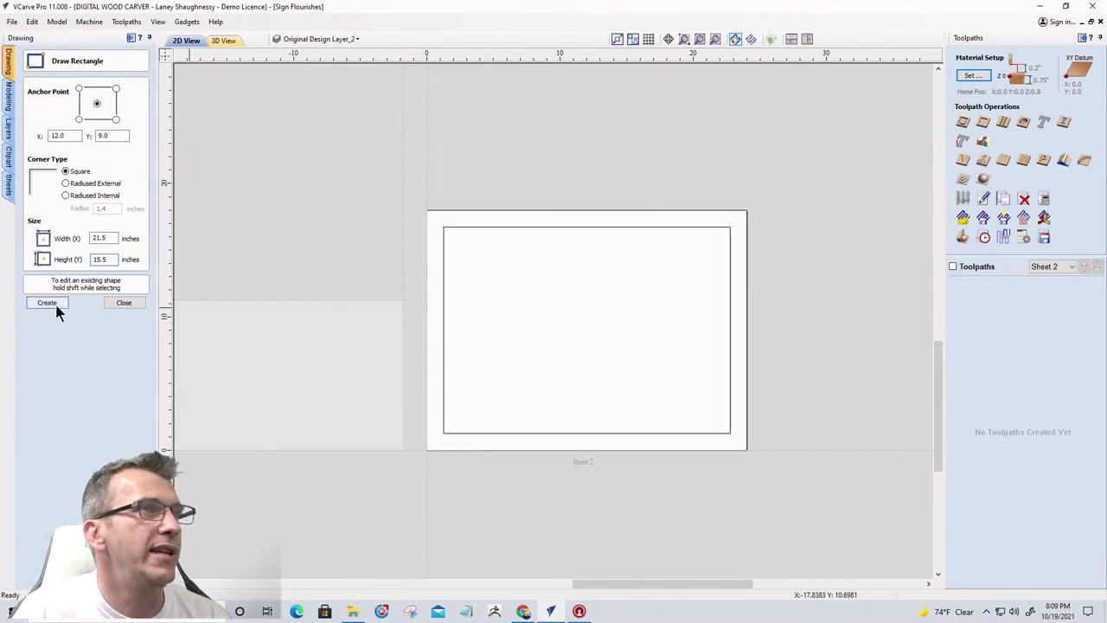
{"action": "left_click", "coordinate": [120, 303]}
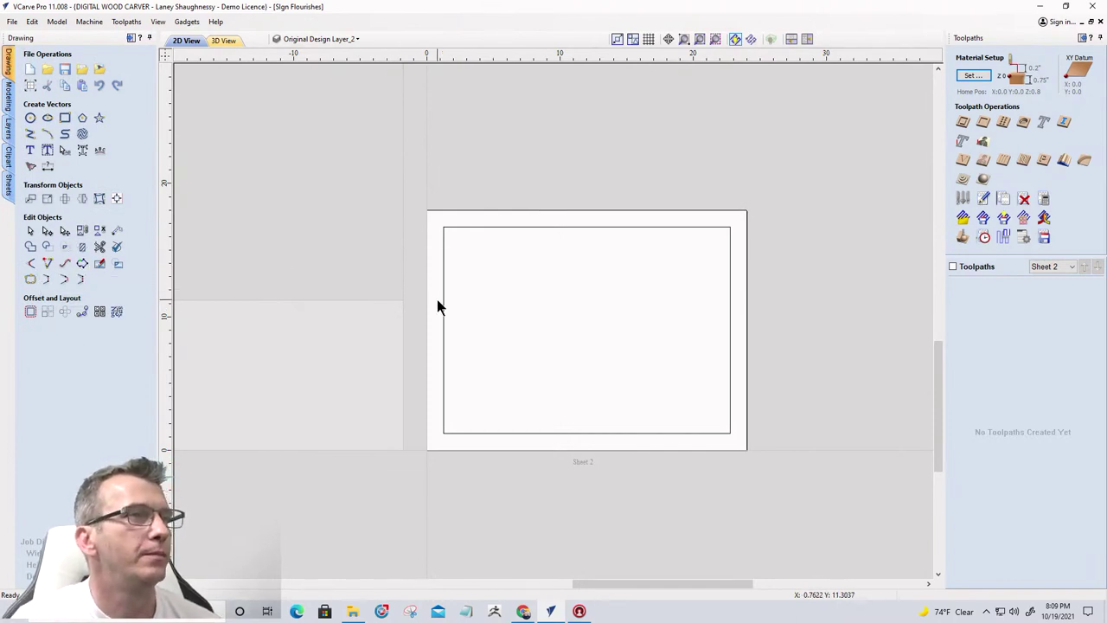
{"action": "scroll", "coordinate": [439, 304], "scroll_direction": "up", "scroll_amount": 2}
Delete the inset rectangle and draw a 24 x 18 rectangle along Sheet 2's edge
{"action": "scroll", "coordinate": [439, 304], "scroll_direction": "down", "scroll_amount": 3}
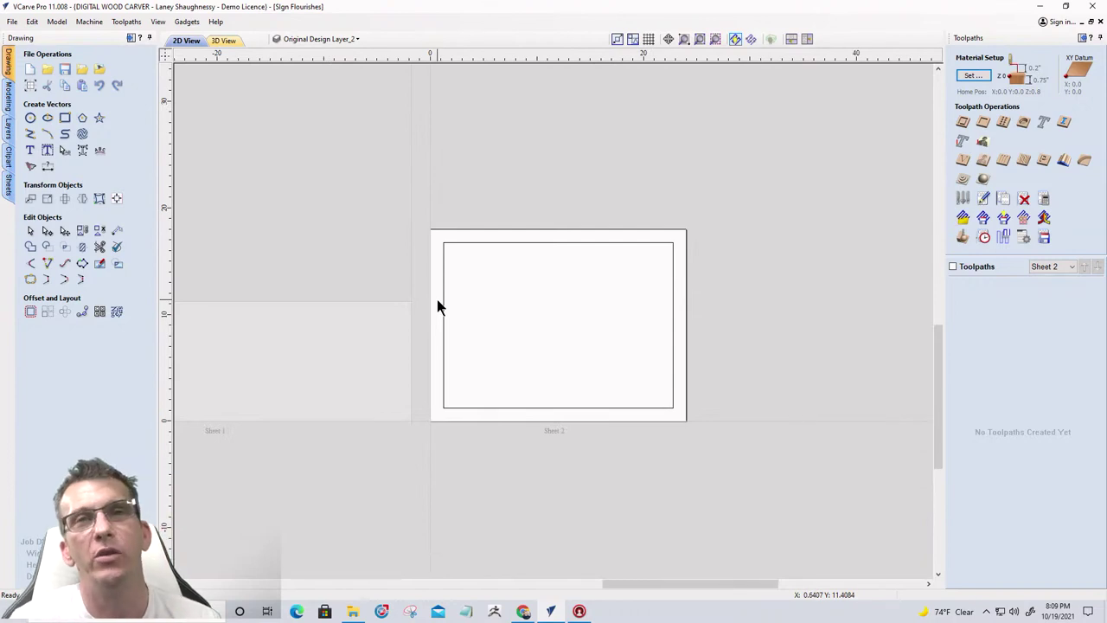
{"action": "left_click", "coordinate": [442, 306]}
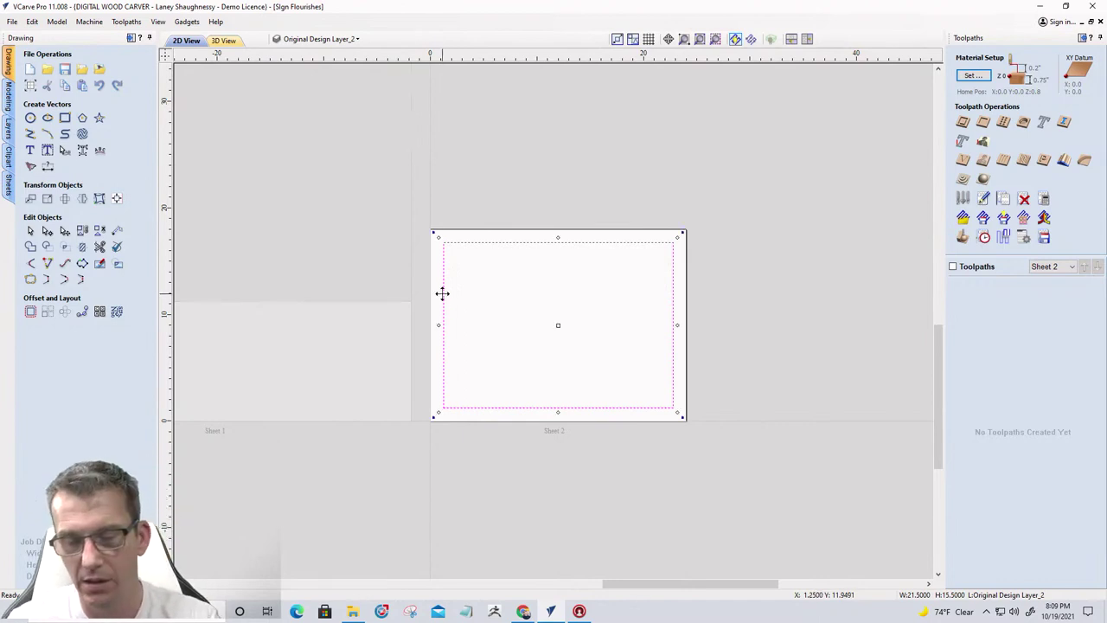
{"action": "key", "text": "Delete"}
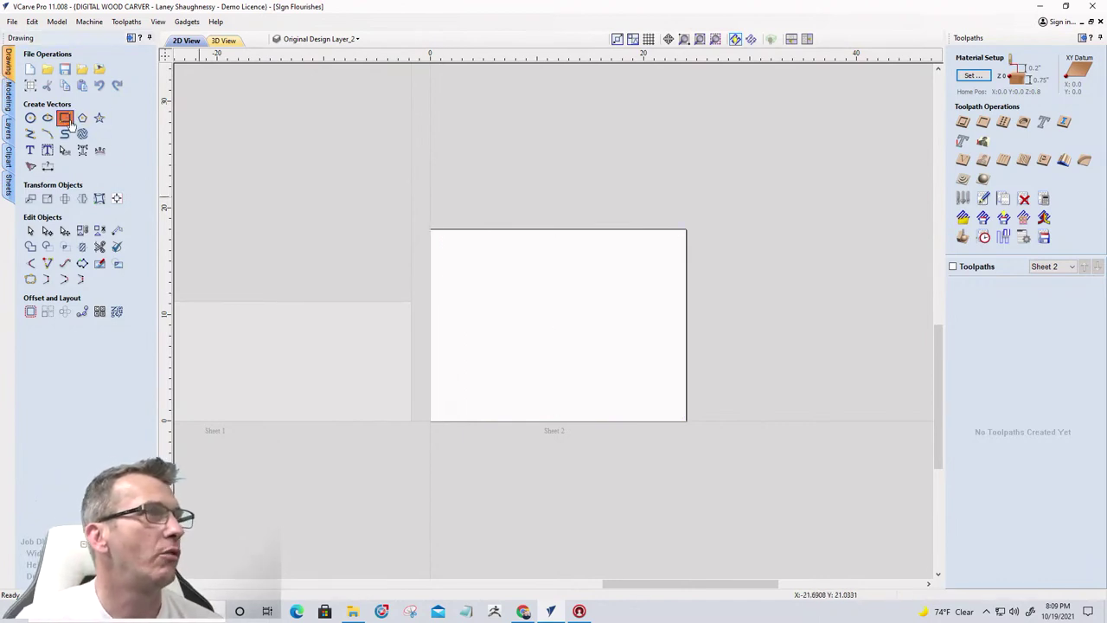
{"action": "left_click", "coordinate": [70, 124]}
{"action": "mouse_move", "coordinate": [431, 230]}
{"action": "left_mouse_down"}
{"action": "mouse_move", "coordinate": [643, 371]}
{"action": "mouse_move", "coordinate": [685, 420]}
{"action": "left_mouse_up"}
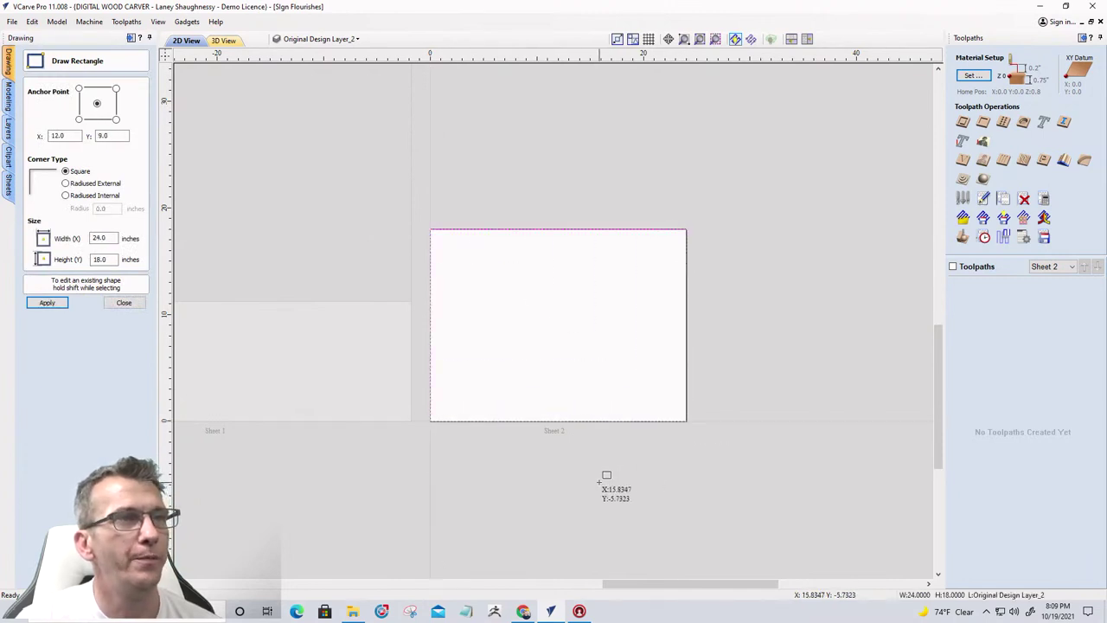
{"action": "left_click", "coordinate": [109, 304]}
Offset the border rectangle 2.5 inches inward with sharp corners, deleting the original
{"action": "left_click", "coordinate": [30, 311]}
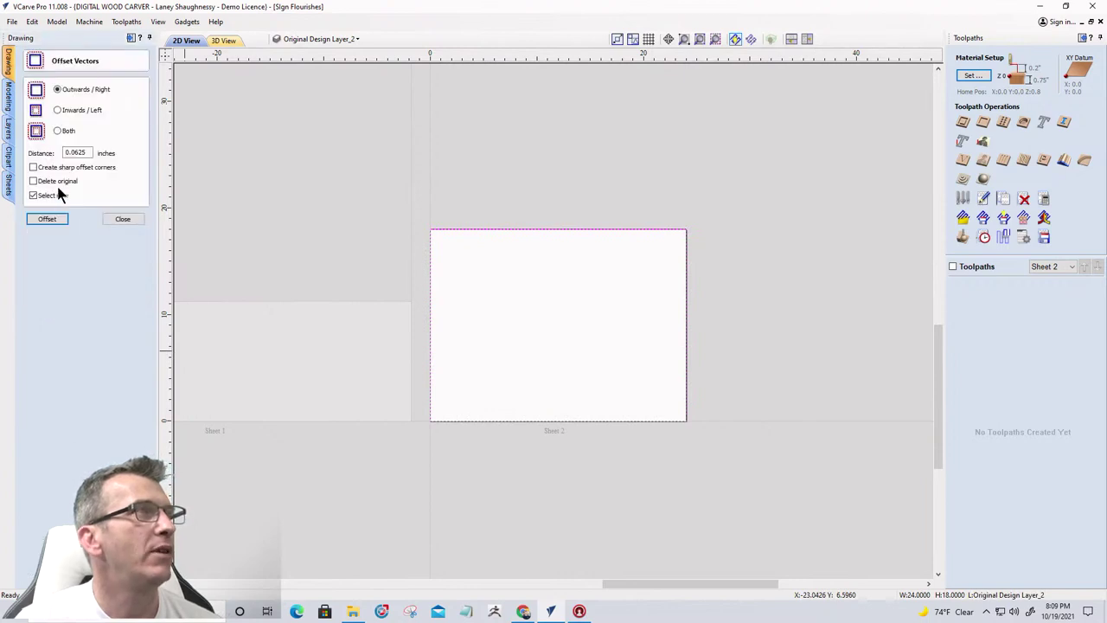
{"action": "left_click", "coordinate": [57, 110]}
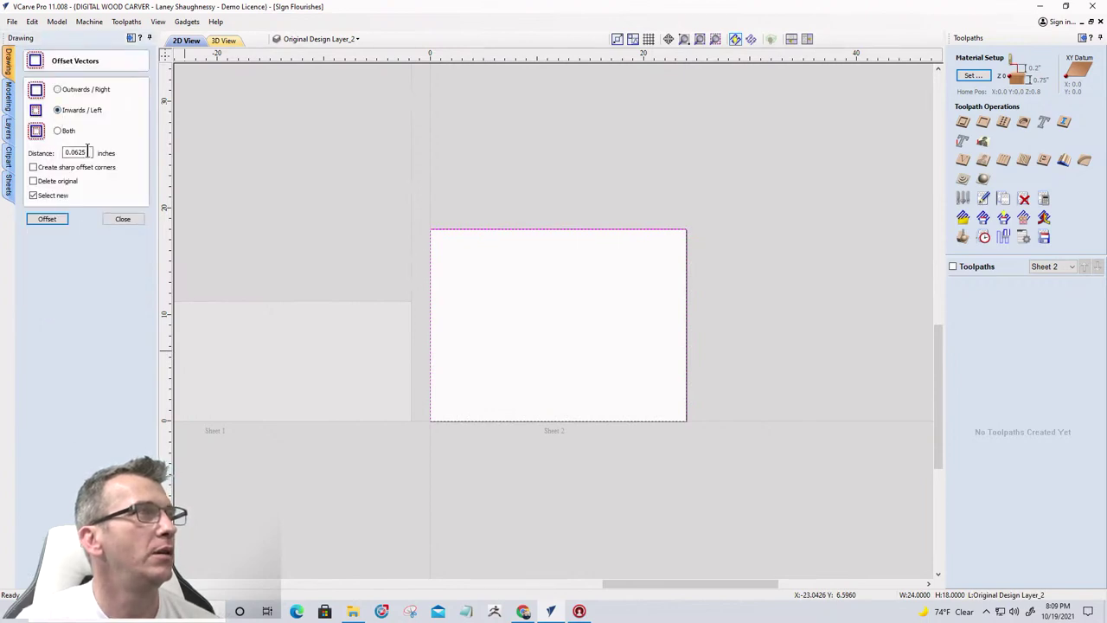
{"action": "left_click_drag", "start_coordinate": [94, 153], "coordinate": [54, 153]}
{"action": "type", "text": "2.5"}
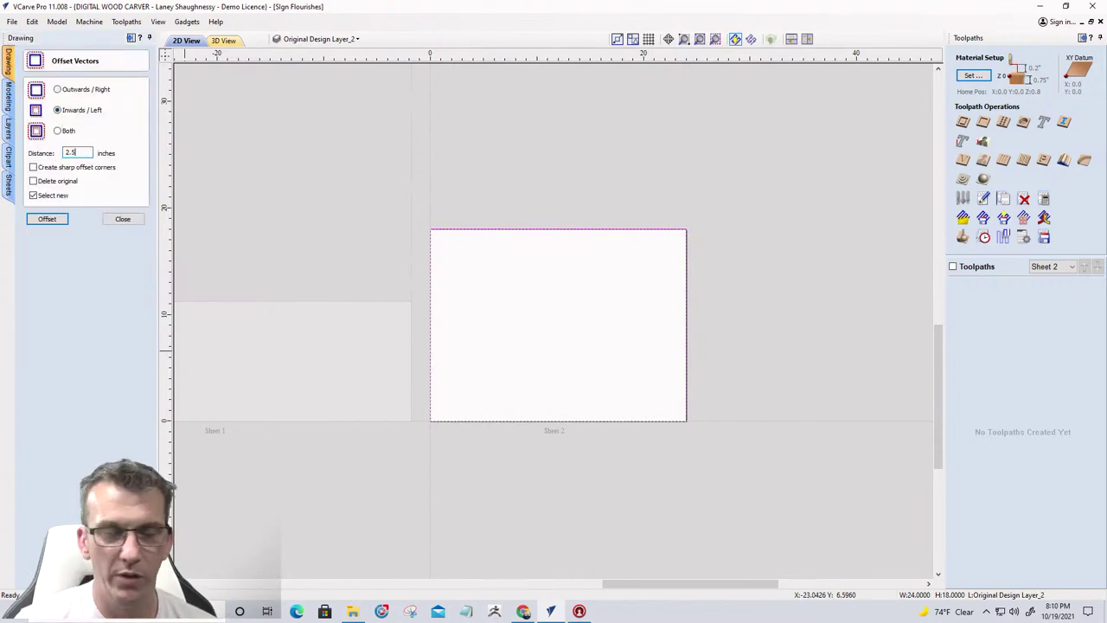
{"action": "left_click", "coordinate": [33, 167]}
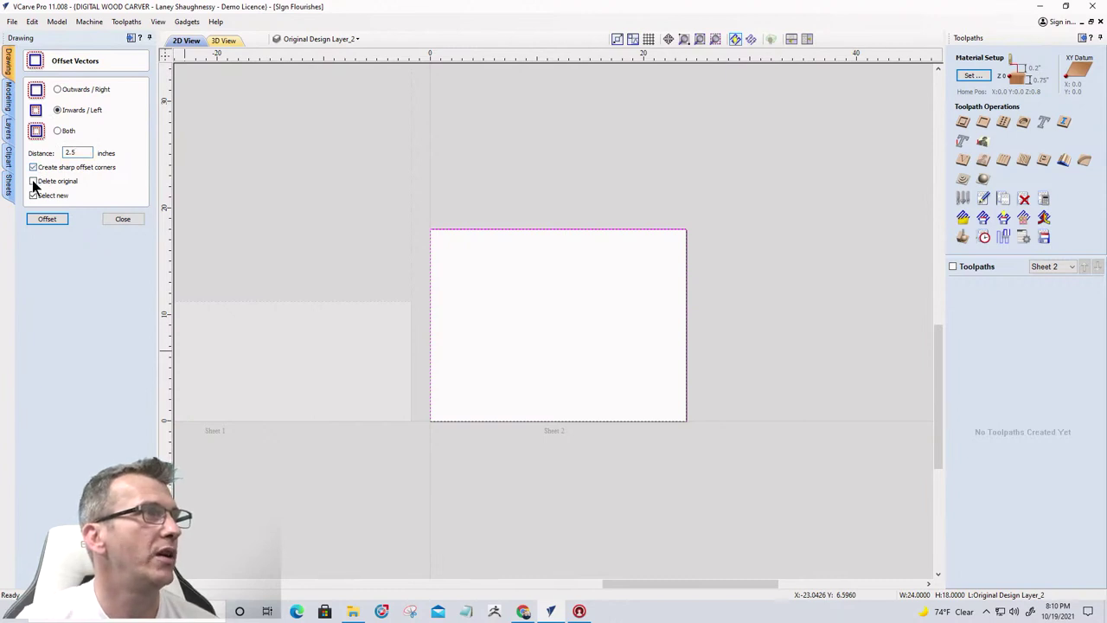
{"action": "left_click", "coordinate": [33, 181]}
{"action": "left_click", "coordinate": [47, 218]}
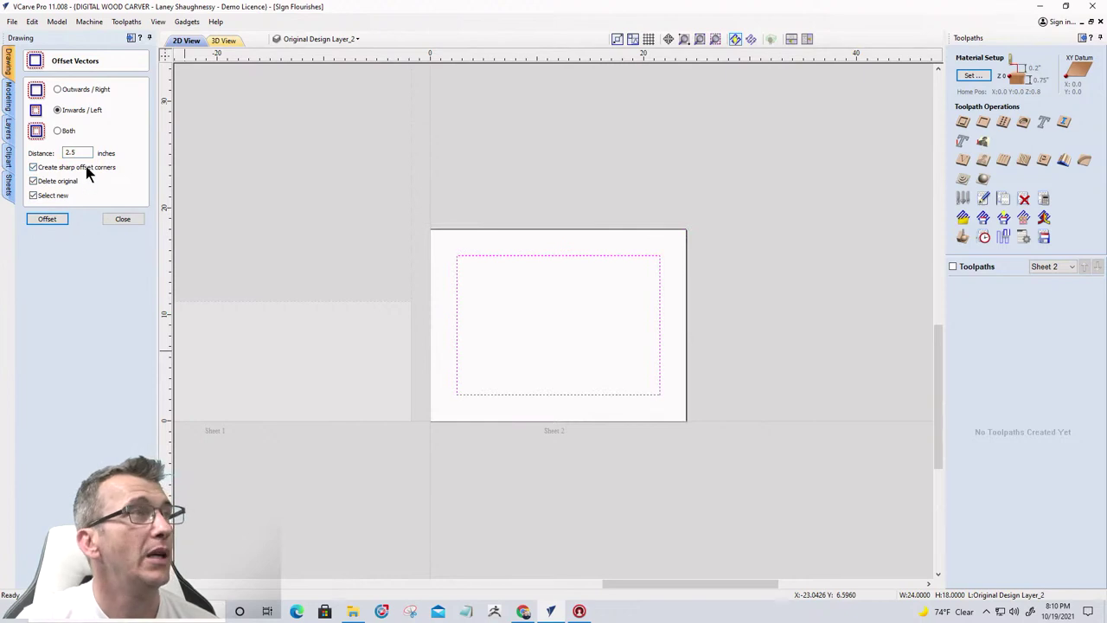
Undo the 2.5 inch offset and redo it at 1.25 inches inward
{"action": "left_click_drag", "start_coordinate": [86, 152], "coordinate": [56, 152]}
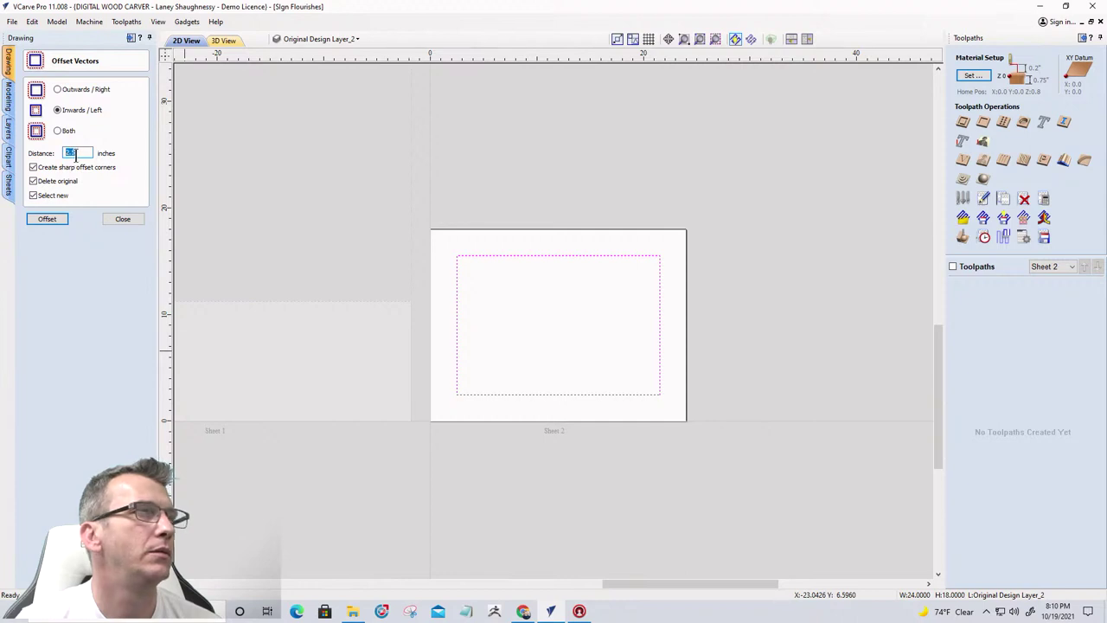
{"action": "key", "text": "ctrl+z"}
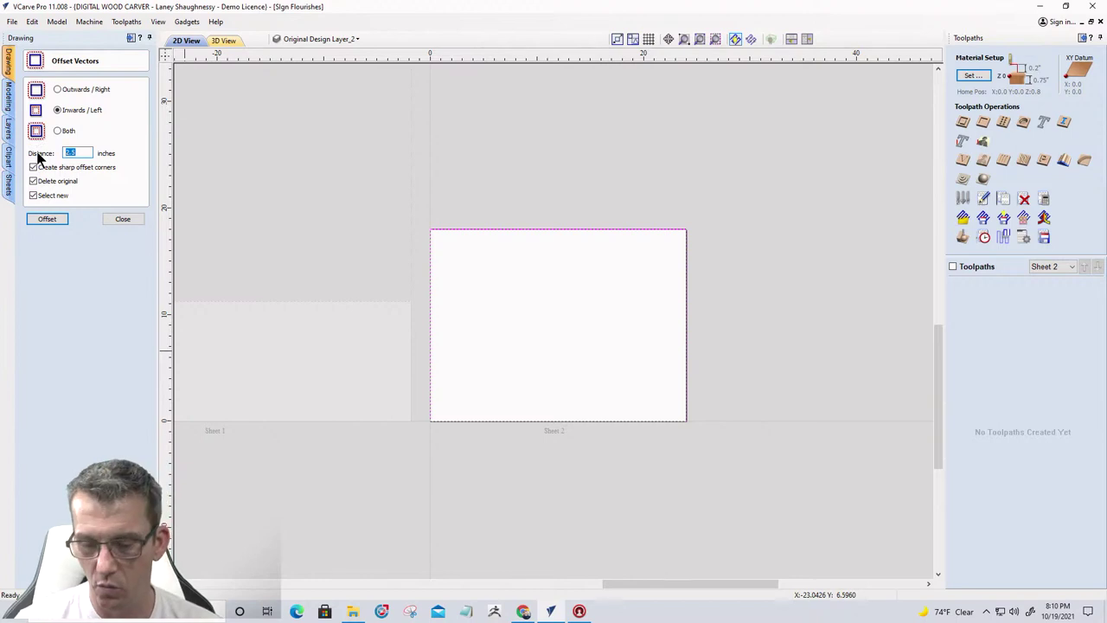
{"action": "type", "text": "1.25"}
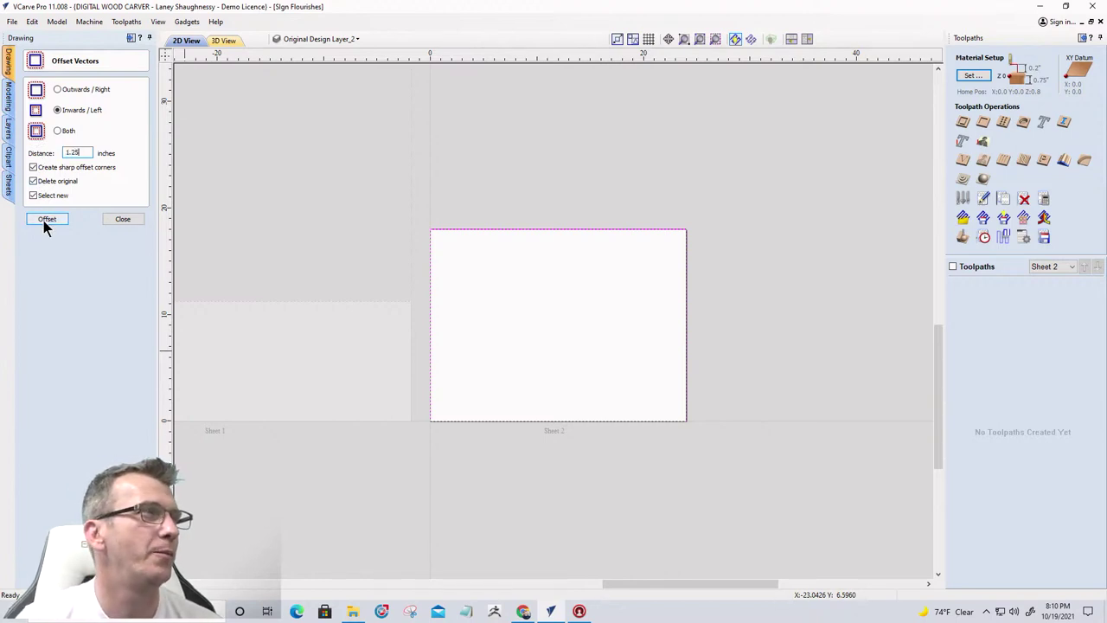
{"action": "left_click", "coordinate": [43, 220]}
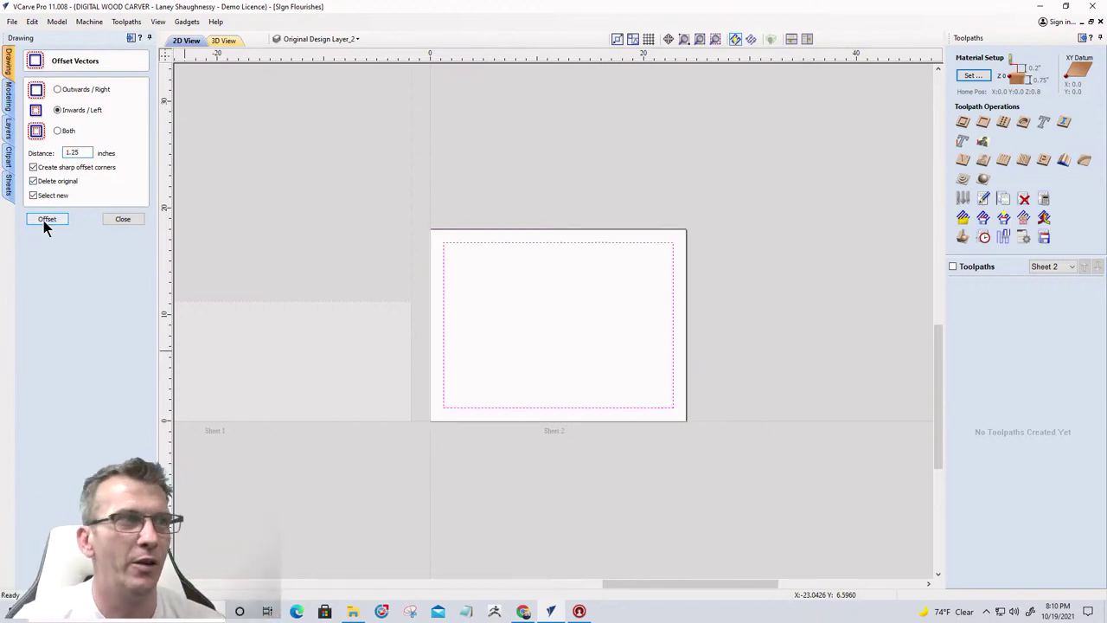
{"action": "left_click", "coordinate": [122, 221]}
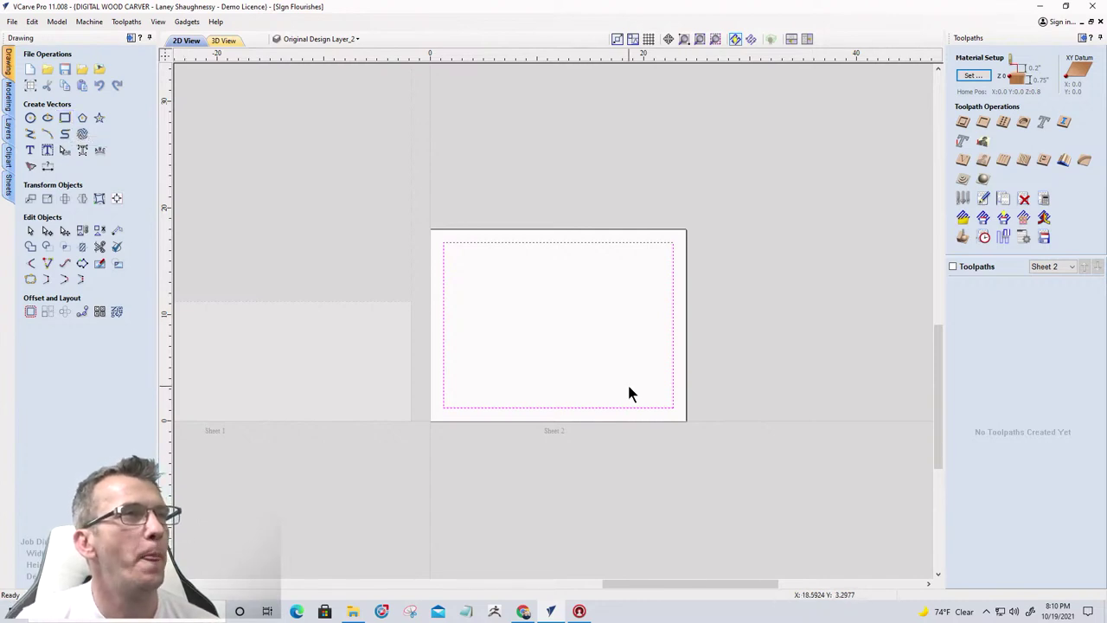
{"action": "scroll", "coordinate": [628, 382], "scroll_direction": "down", "scroll_amount": 5}
{"action": "scroll", "coordinate": [472, 356], "scroll_direction": "up", "scroll_amount": 10}
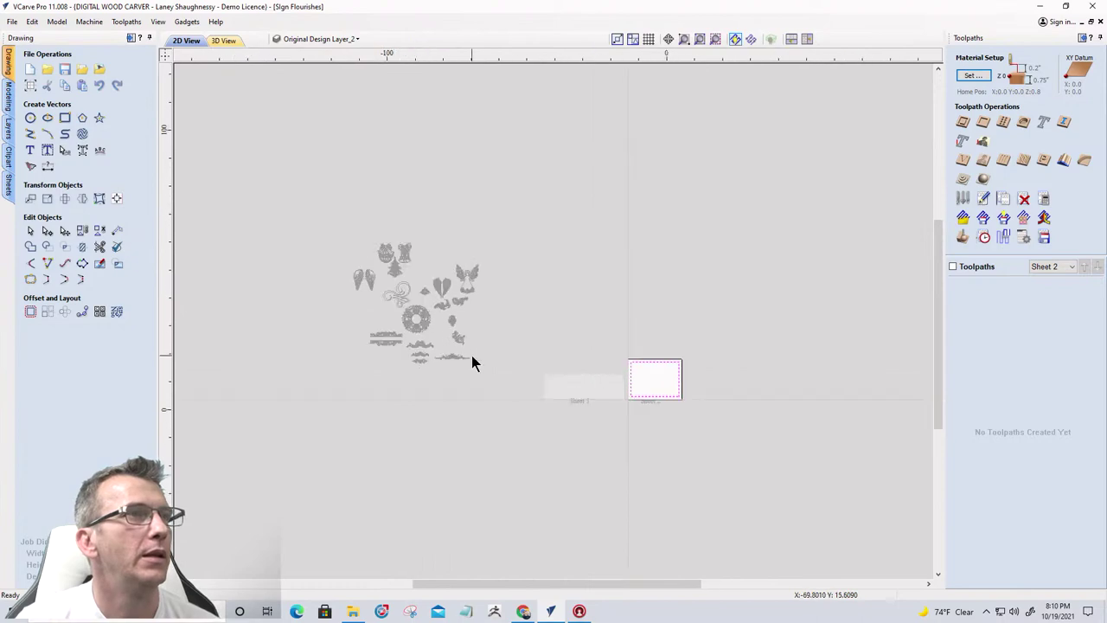
{"action": "scroll", "coordinate": [459, 346], "scroll_direction": "down", "scroll_amount": 5}
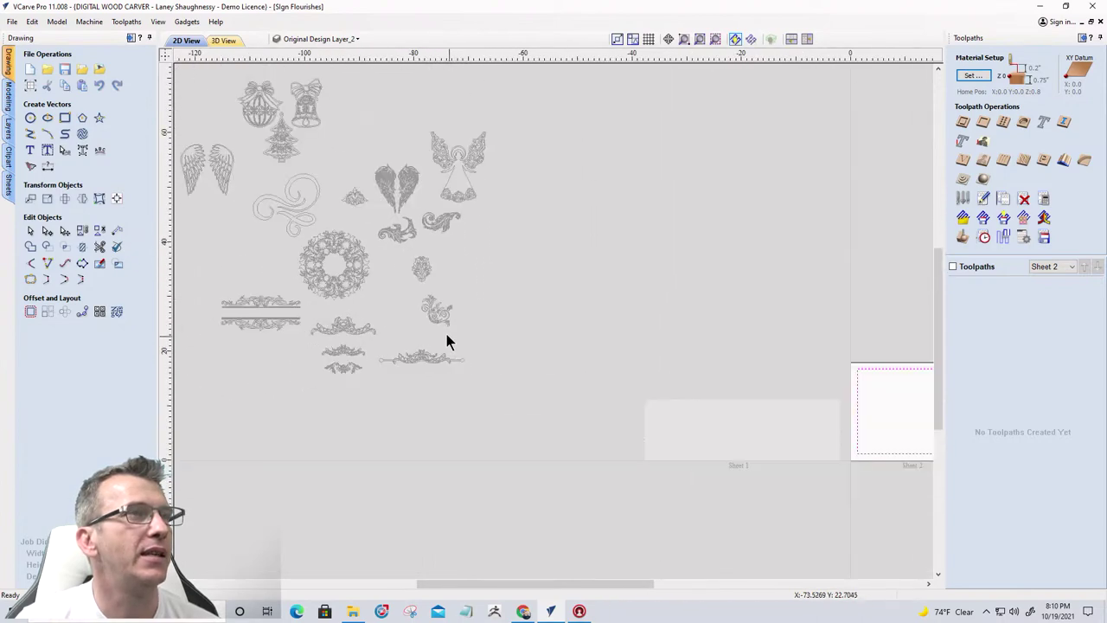
{"action": "scroll", "coordinate": [669, 361], "scroll_direction": "down", "scroll_amount": 3}
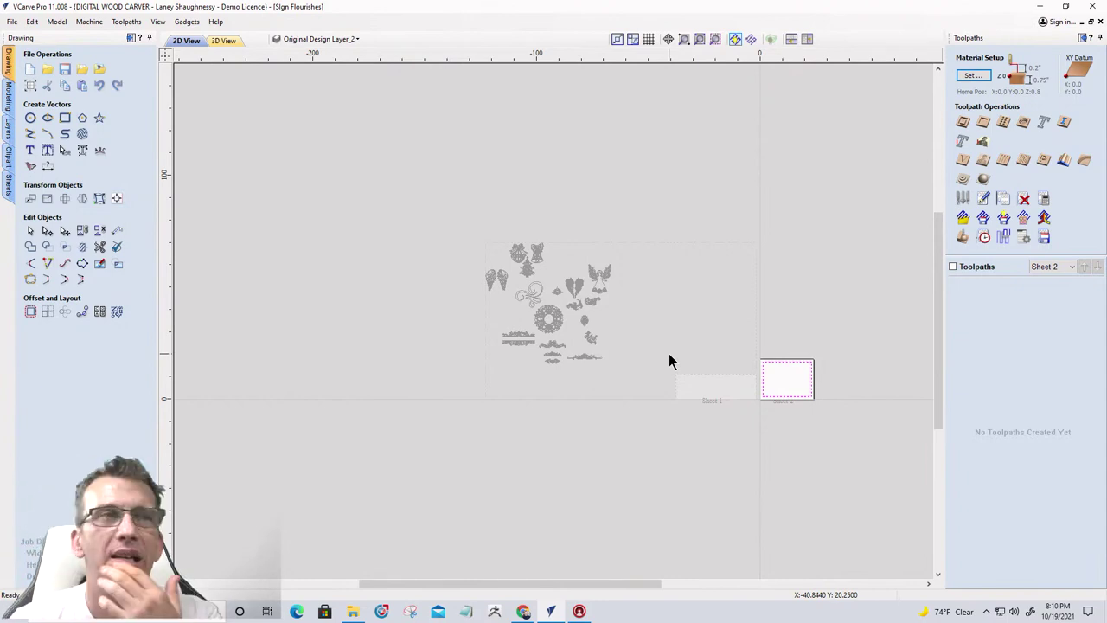
{"action": "scroll", "coordinate": [802, 399], "scroll_direction": "up", "scroll_amount": 6}
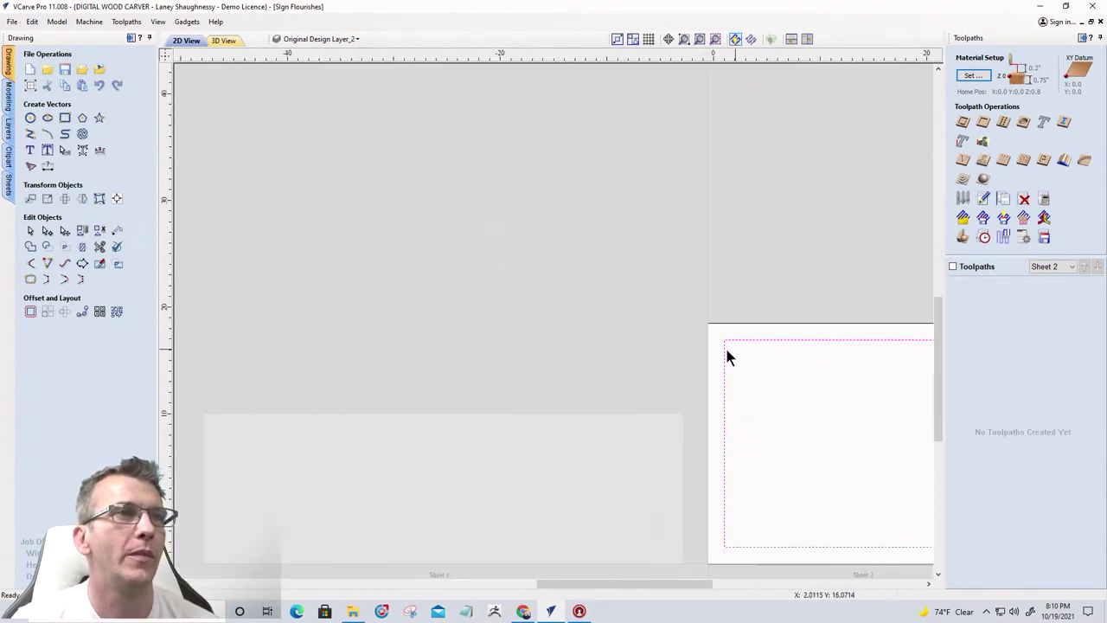
{"action": "scroll", "coordinate": [726, 355], "scroll_direction": "down", "scroll_amount": 6}
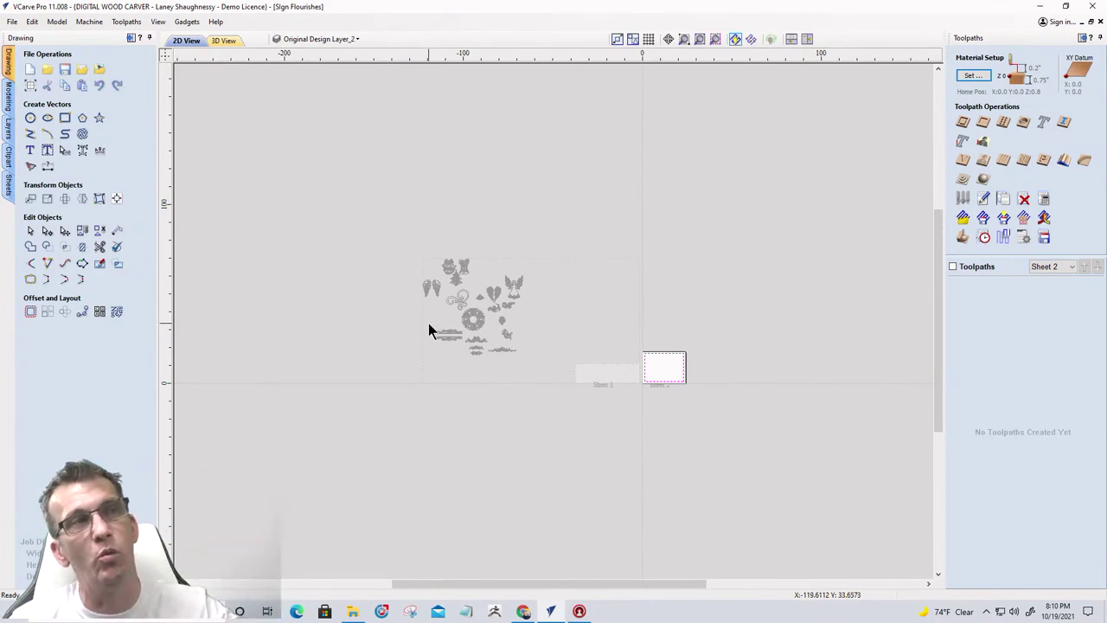
Make Flourishes the active layer and select all its vectors via Select Layer Vectors
{"action": "left_click", "coordinate": [324, 39]}
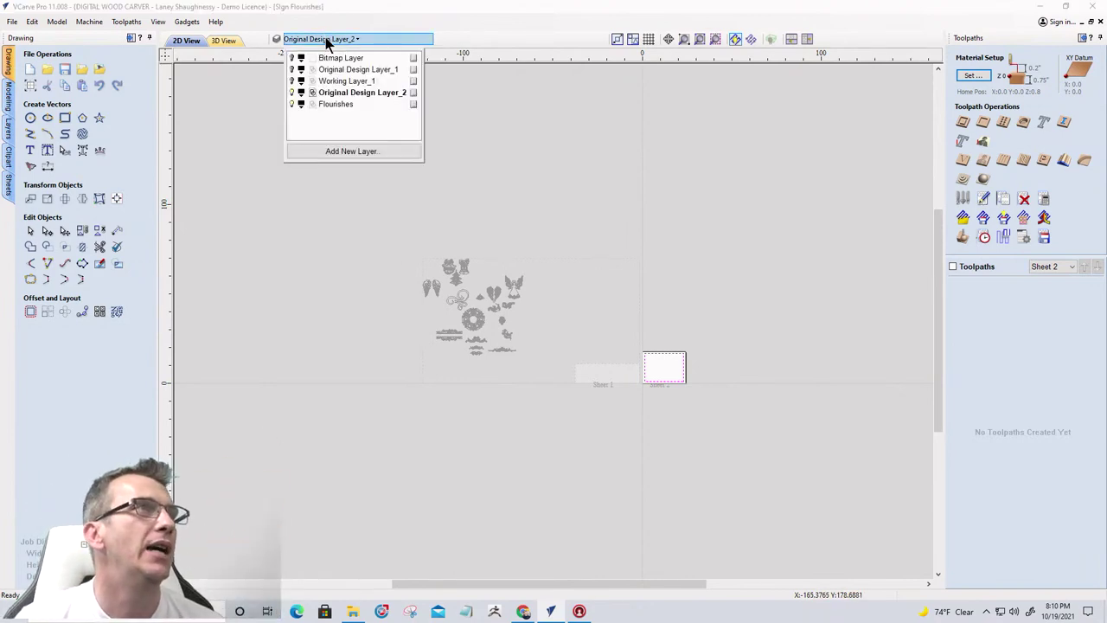
{"action": "left_click", "coordinate": [328, 105]}
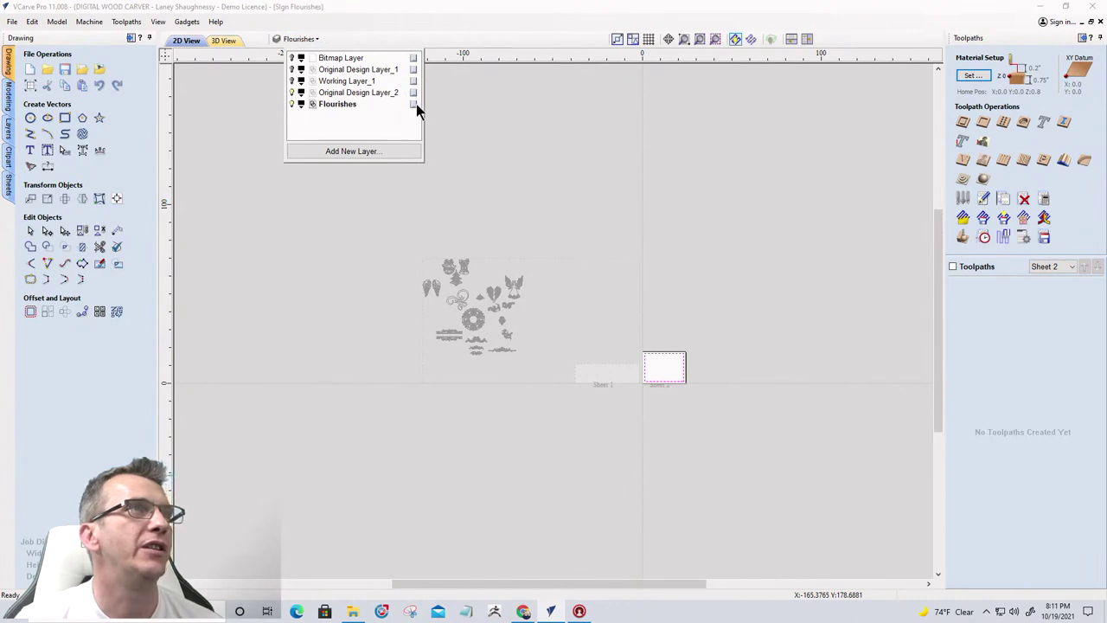
{"action": "right_click", "coordinate": [416, 104]}
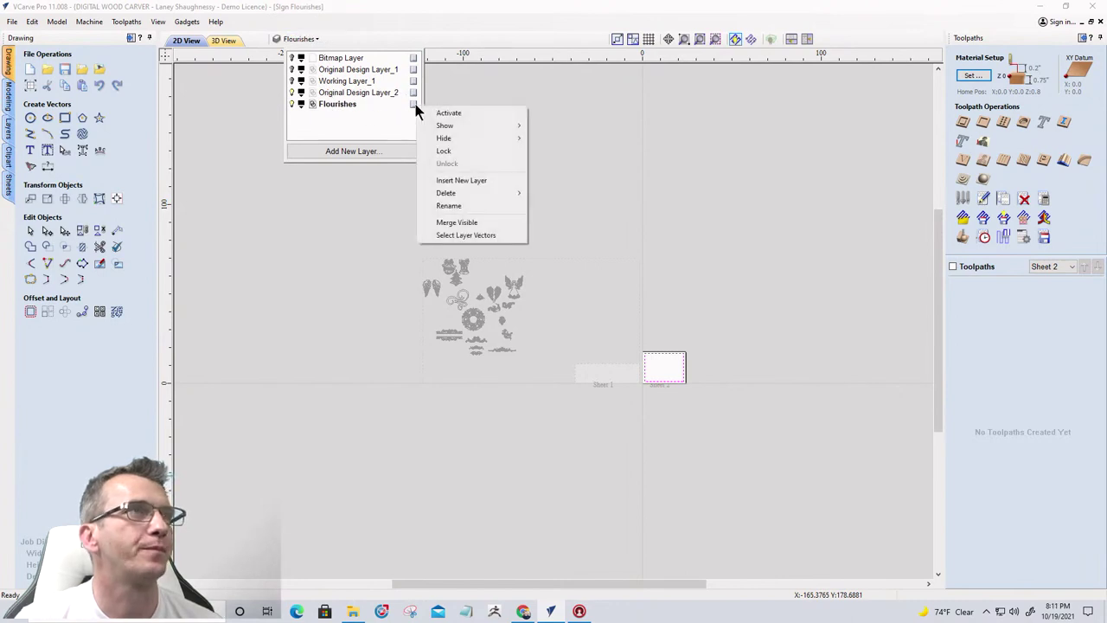
{"action": "left_click", "coordinate": [443, 235]}
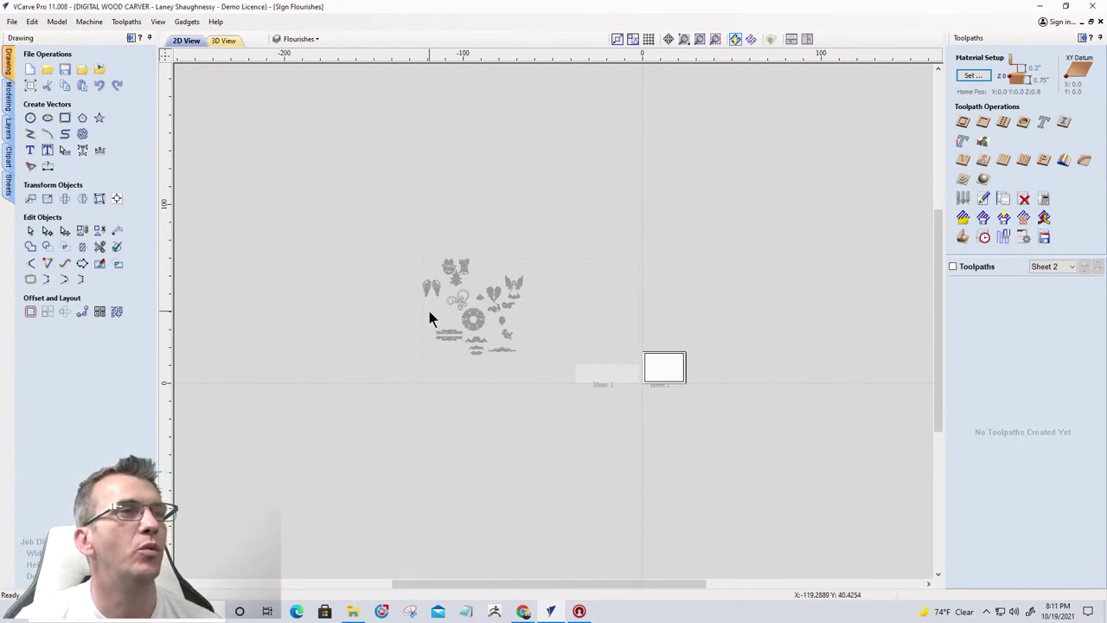
Switch to Sheet 1 in the Sheets list
{"action": "left_click", "coordinate": [9, 184]}
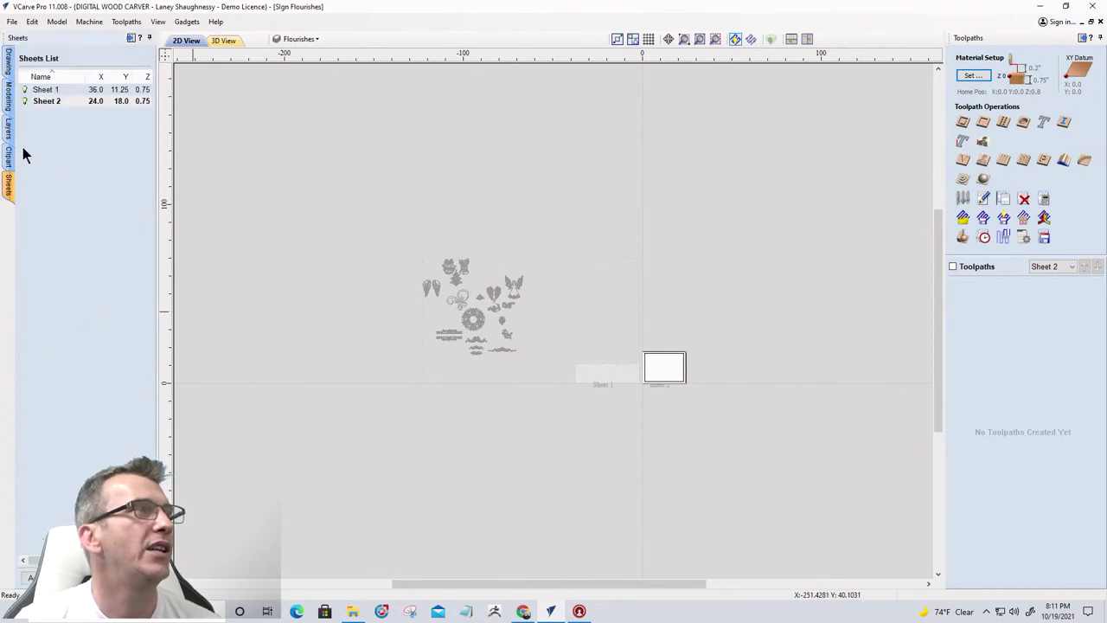
{"action": "left_click", "coordinate": [46, 92]}
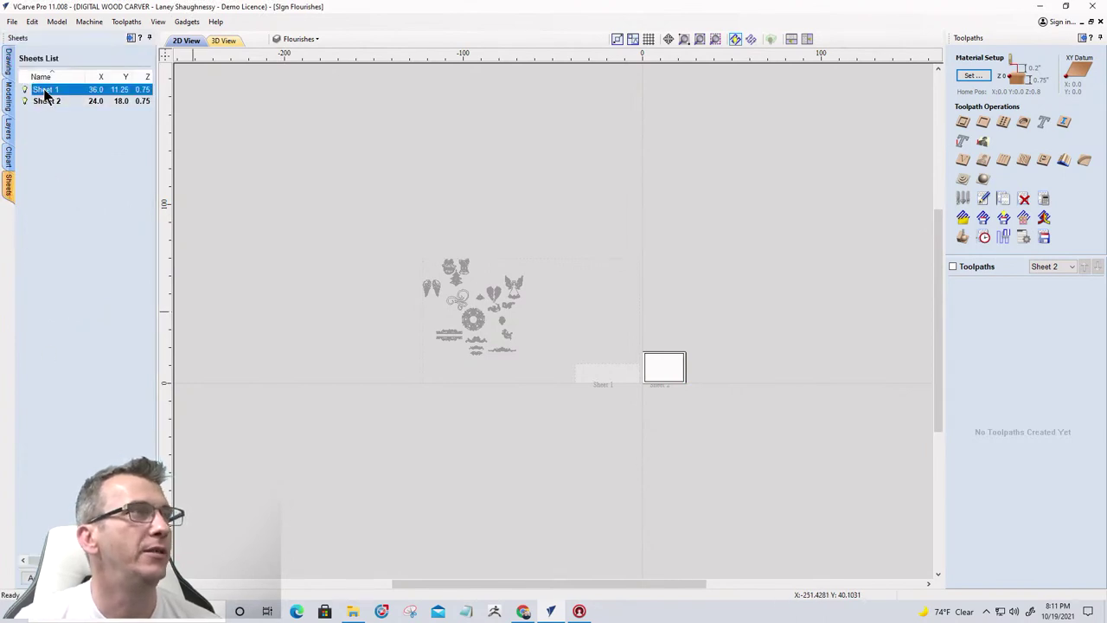
{"action": "scroll", "coordinate": [540, 323], "scroll_direction": "up", "scroll_amount": 4}
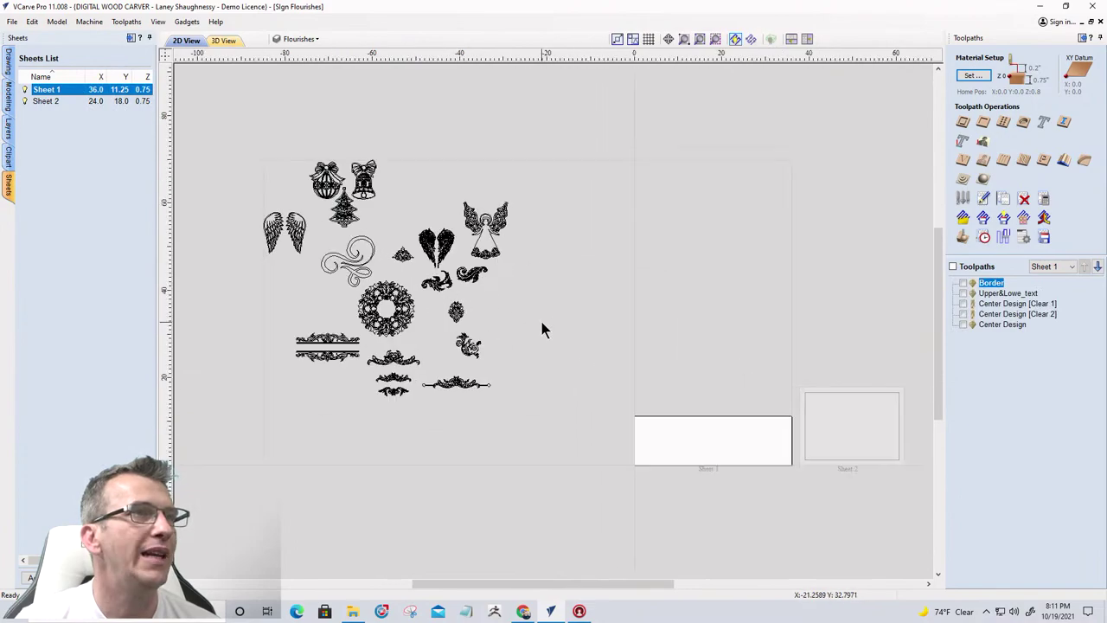
{"action": "scroll", "coordinate": [442, 391], "scroll_direction": "up", "scroll_amount": 3}
{"action": "scroll", "coordinate": [439, 390], "scroll_direction": "down", "scroll_amount": 3}
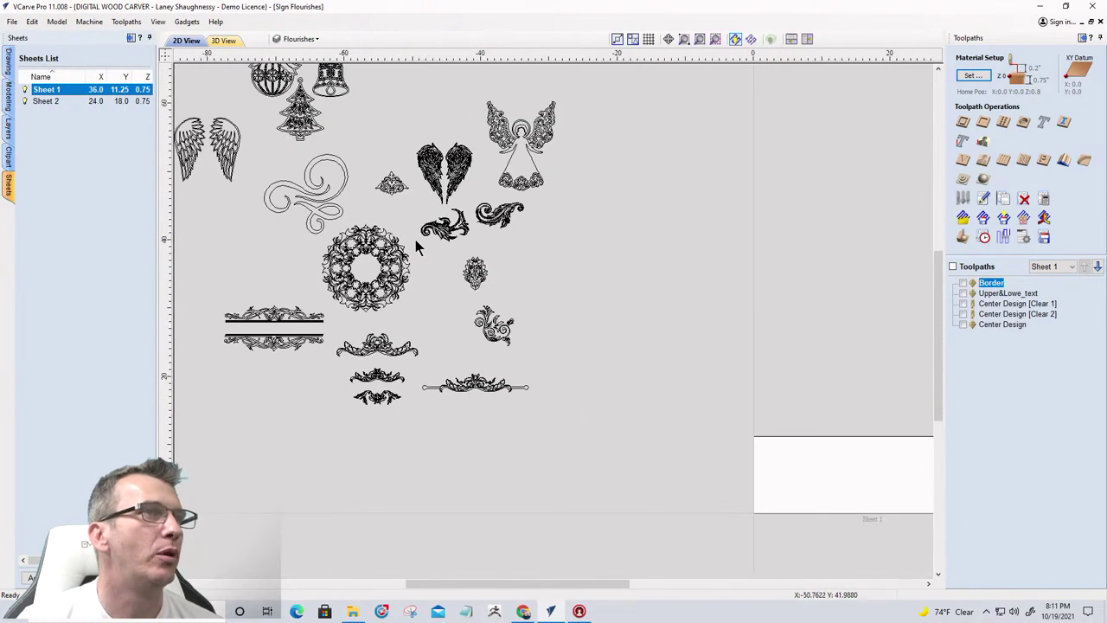
{"action": "scroll", "coordinate": [423, 213], "scroll_direction": "up", "scroll_amount": 5}
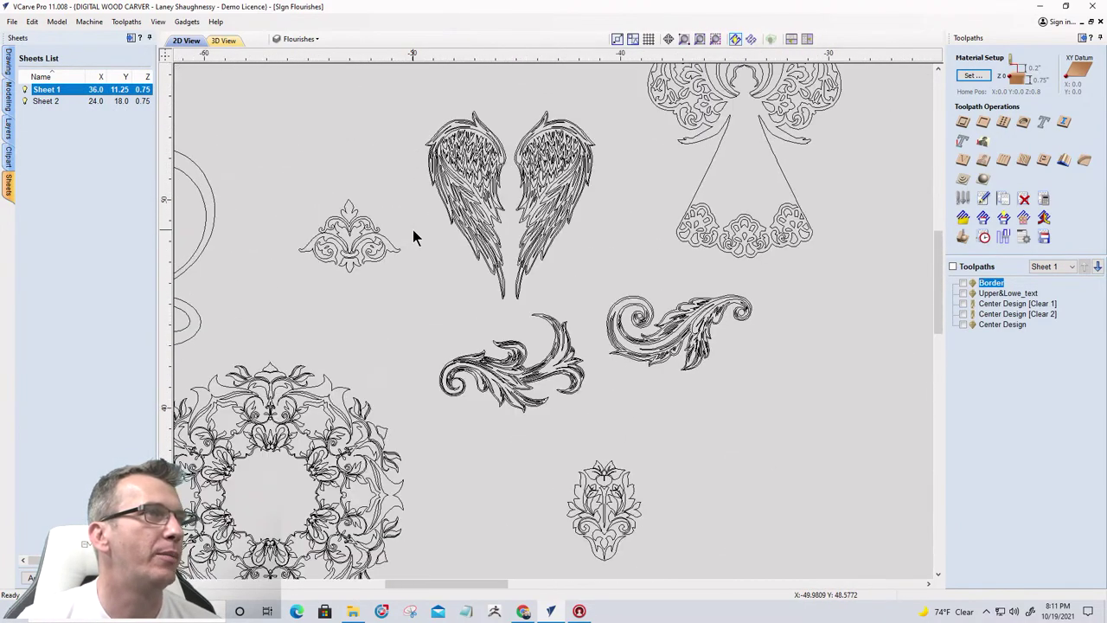
Box-select the small ornamental flourish and copy it to Sheet 2
{"action": "left_click_drag", "start_coordinate": [272, 171], "coordinate": [411, 288]}
{"action": "right_click", "coordinate": [346, 245]}
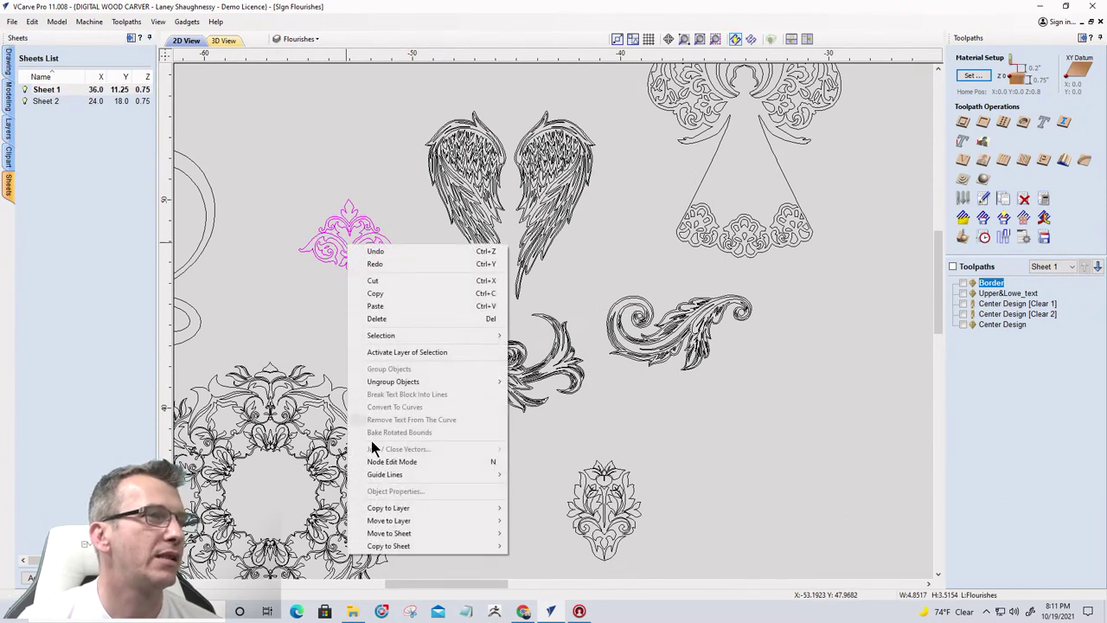
{"action": "mouse_move", "coordinate": [372, 547]}
{"action": "left_click", "coordinate": [526, 548]}
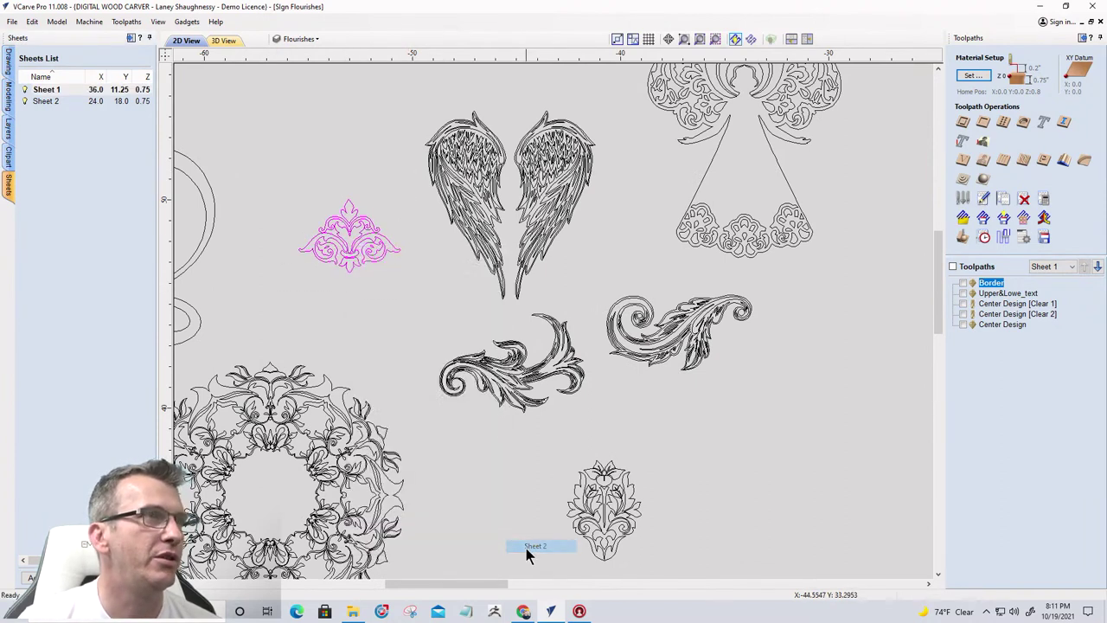
{"action": "scroll", "coordinate": [650, 474], "scroll_direction": "down", "scroll_amount": 1}
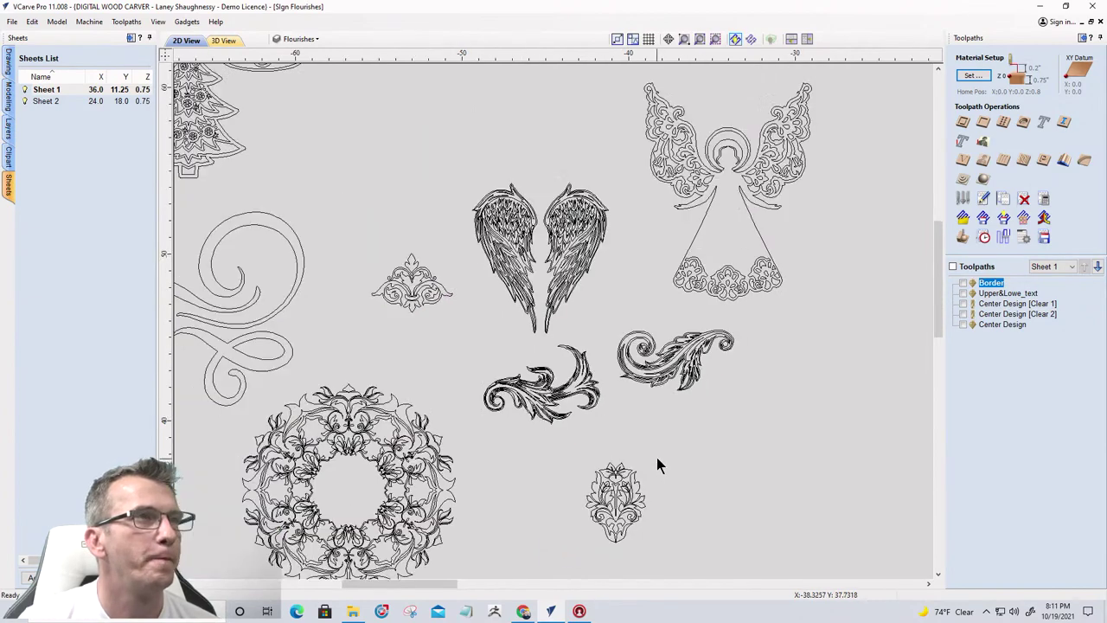
{"action": "scroll", "coordinate": [649, 449], "scroll_direction": "down", "scroll_amount": 1}
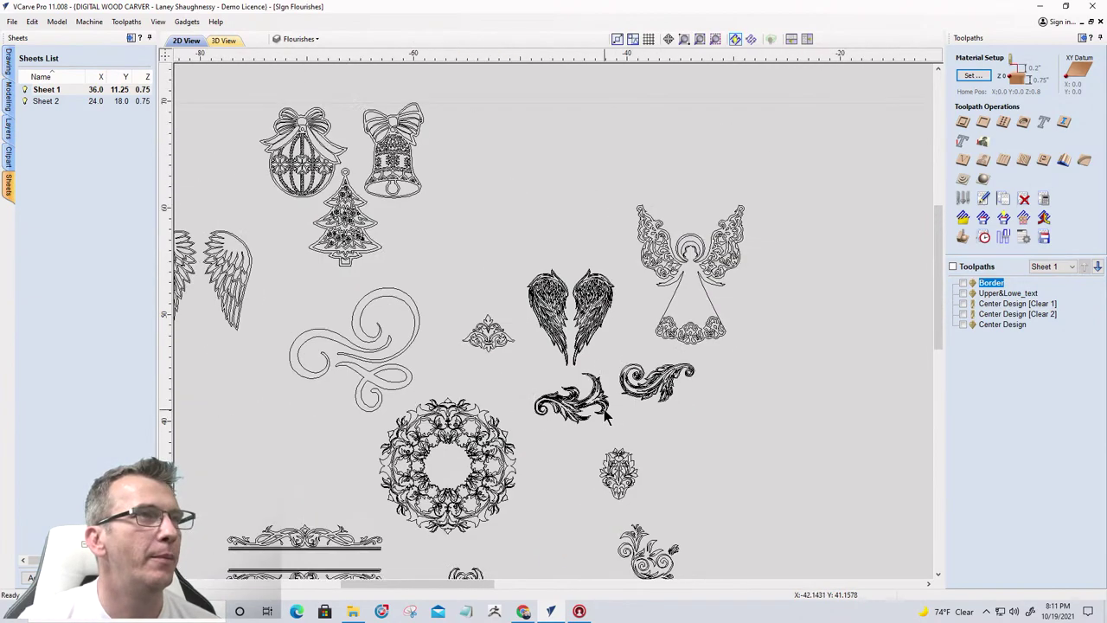
{"action": "scroll", "coordinate": [605, 484], "scroll_direction": "up", "scroll_amount": 1}
{"action": "scroll", "coordinate": [570, 484], "scroll_direction": "down", "scroll_amount": 3}
{"action": "scroll", "coordinate": [534, 484], "scroll_direction": "up", "scroll_amount": 3}
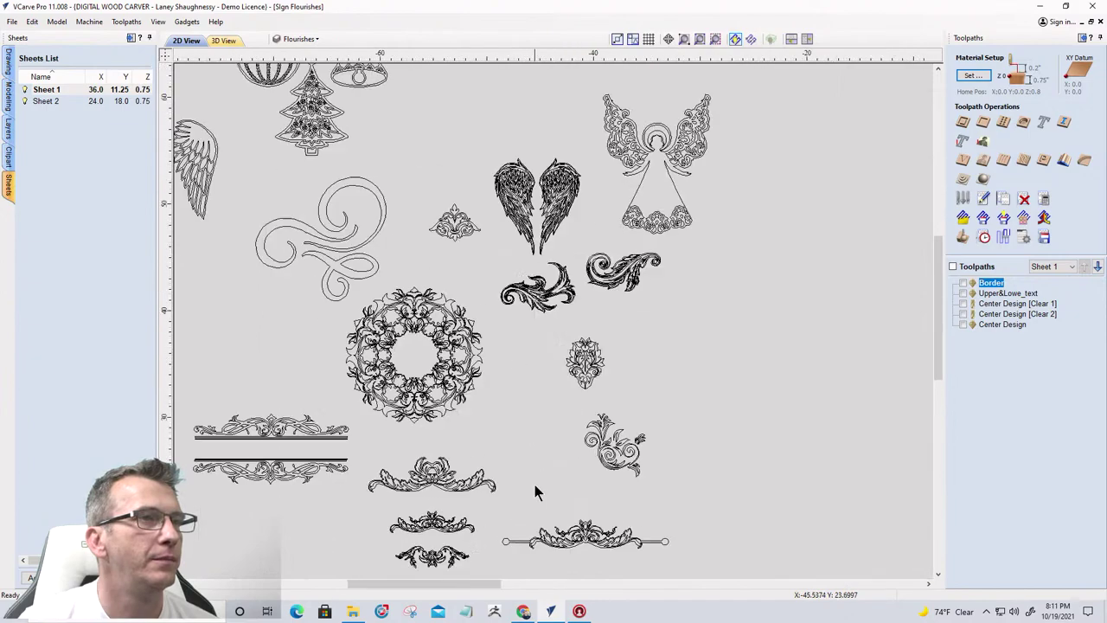
{"action": "scroll", "coordinate": [535, 486], "scroll_direction": "down", "scroll_amount": 2}
{"action": "scroll", "coordinate": [523, 486], "scroll_direction": "up", "scroll_amount": 2}
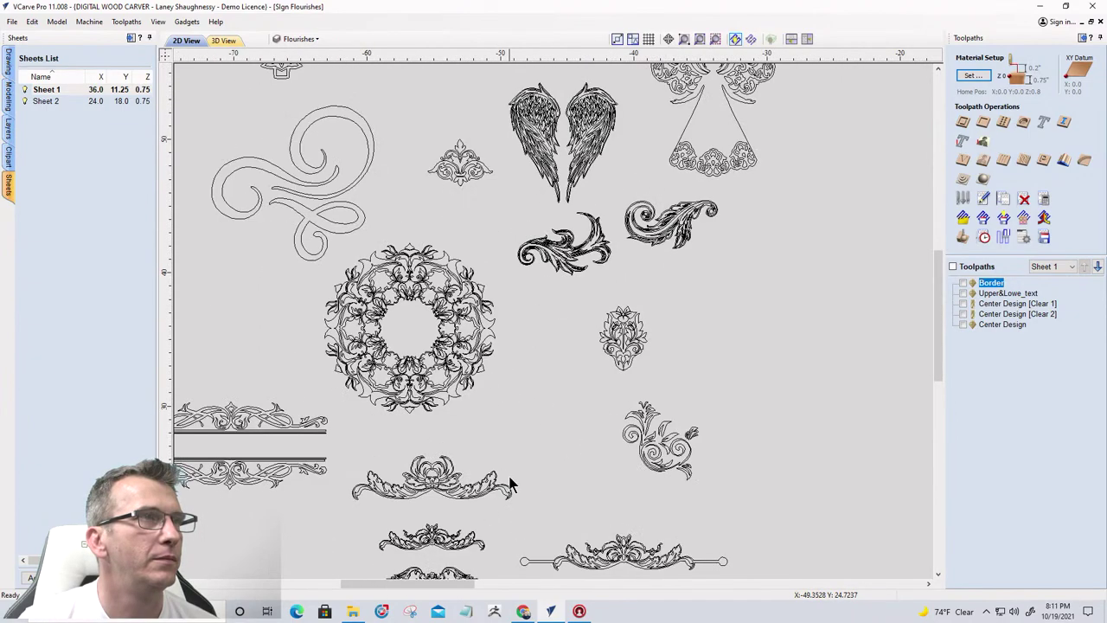
{"action": "scroll", "coordinate": [512, 480], "scroll_direction": "down", "scroll_amount": 4}
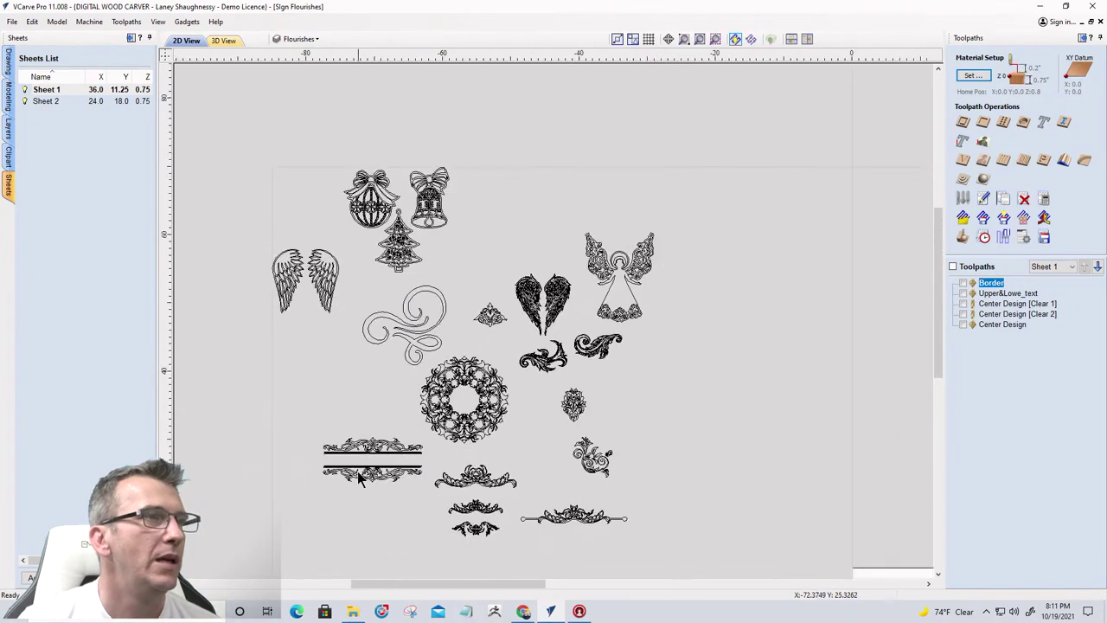
{"action": "scroll", "coordinate": [348, 485], "scroll_direction": "up", "scroll_amount": 5}
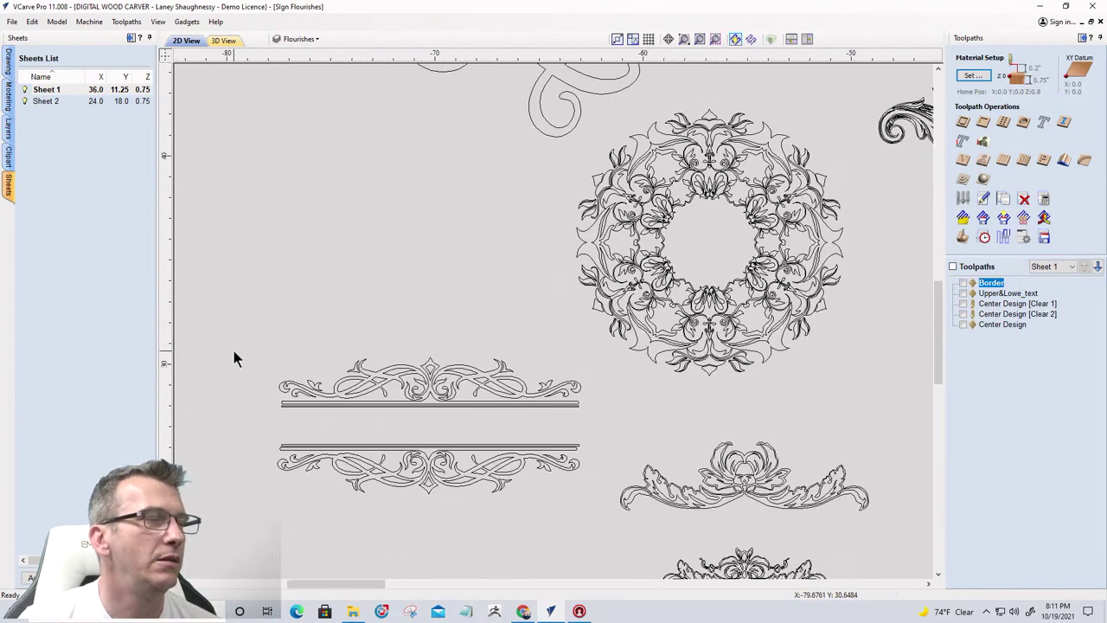
Copy both halves of the split header flourish to Sheet 2, then make Sheet 2 active
{"action": "left_click_drag", "start_coordinate": [236, 336], "coordinate": [598, 511]}
{"action": "right_click", "coordinate": [446, 458]}
{"action": "mouse_move", "coordinate": [482, 443]}
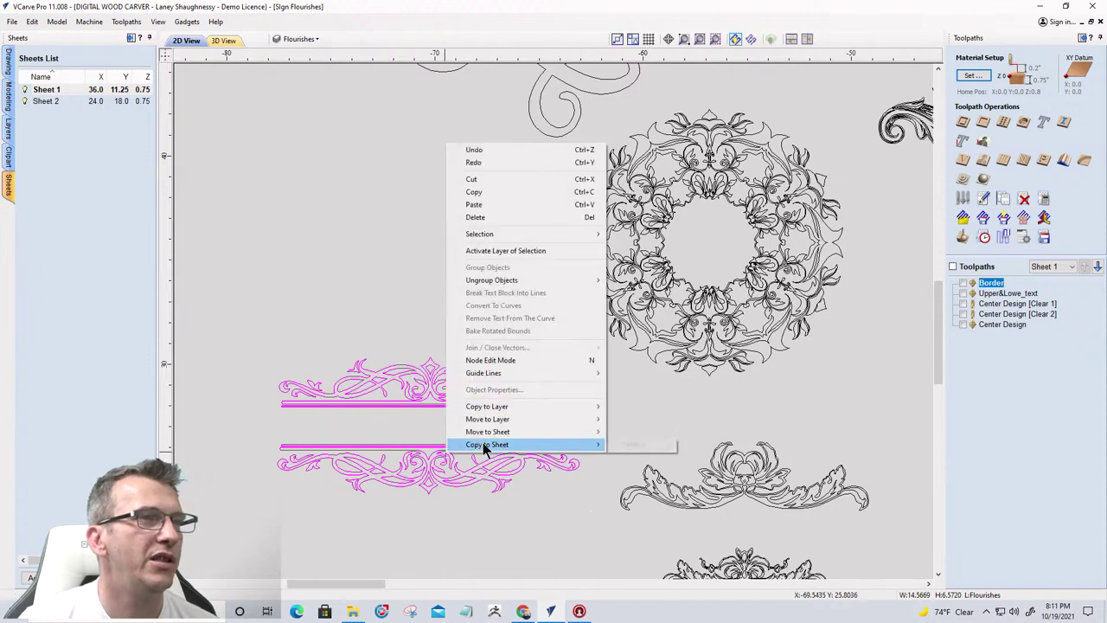
{"action": "left_click", "coordinate": [632, 449]}
{"action": "scroll", "coordinate": [365, 502], "scroll_direction": "down", "scroll_amount": 8}
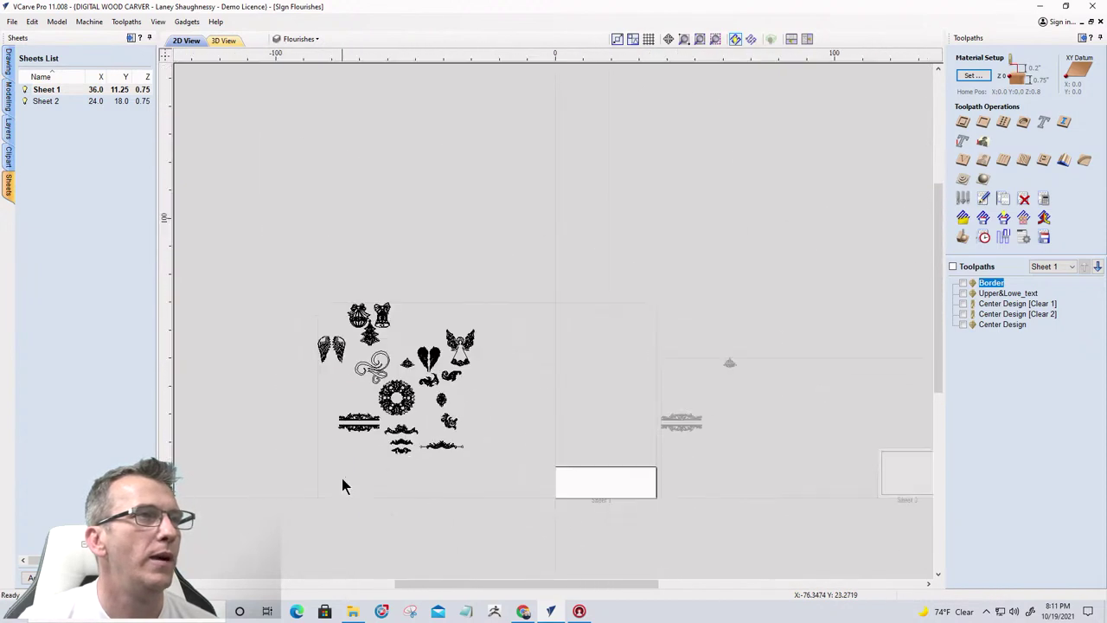
{"action": "scroll", "coordinate": [341, 480], "scroll_direction": "up", "scroll_amount": 6}
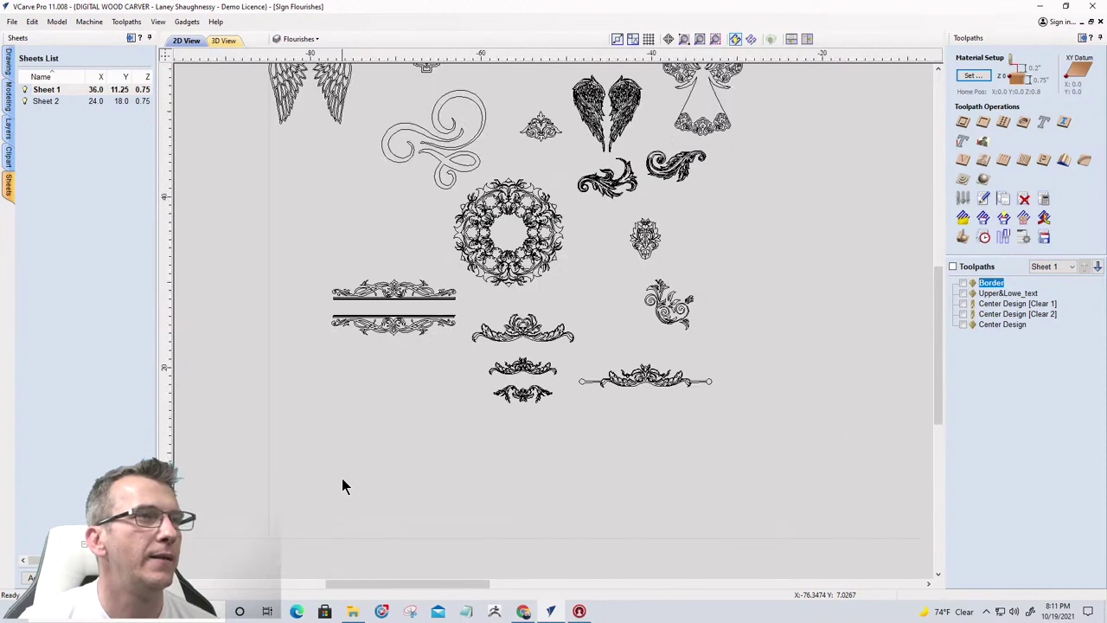
{"action": "scroll", "coordinate": [341, 478], "scroll_direction": "down", "scroll_amount": 2}
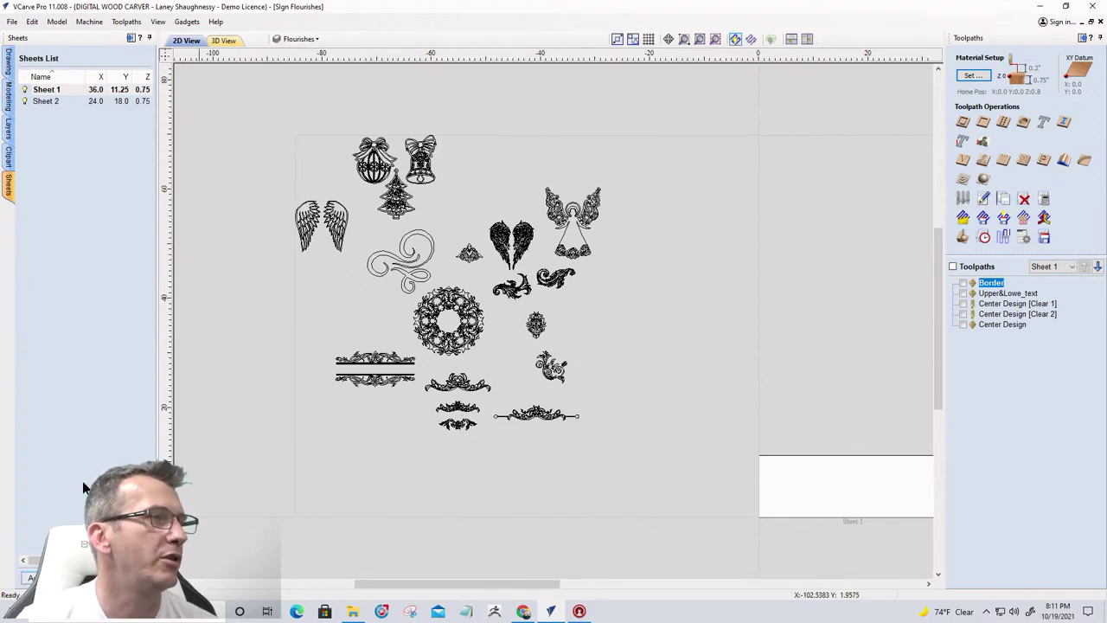
{"action": "left_click", "coordinate": [47, 102]}
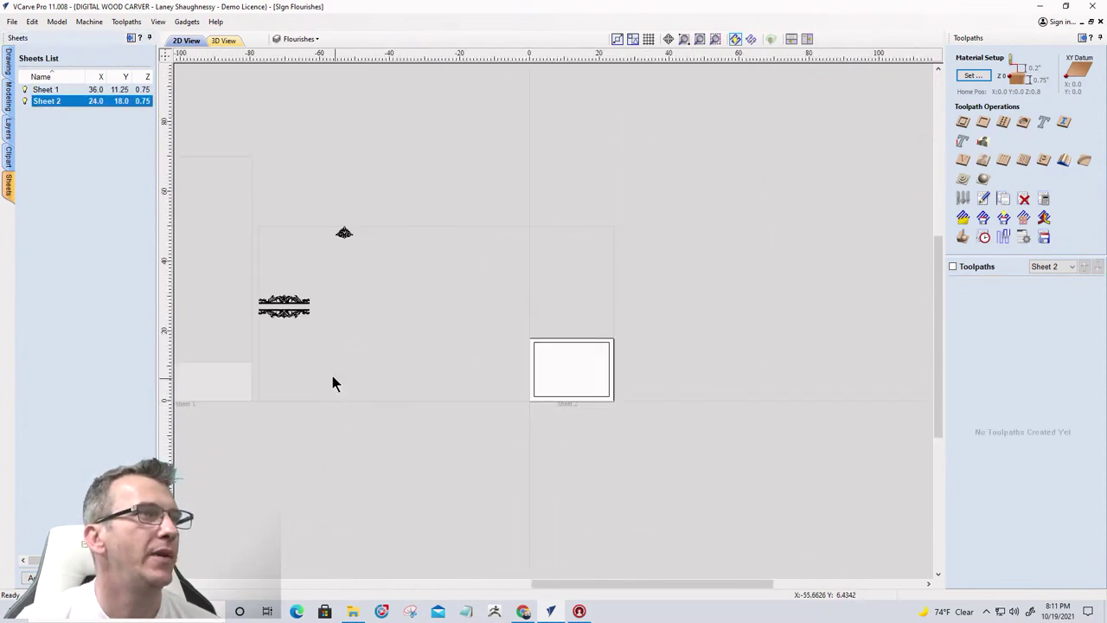
Move the split header and small flourishes onto Sheet 2, then switch to Sheet 1's toolpaths
{"action": "left_click", "coordinate": [269, 303]}
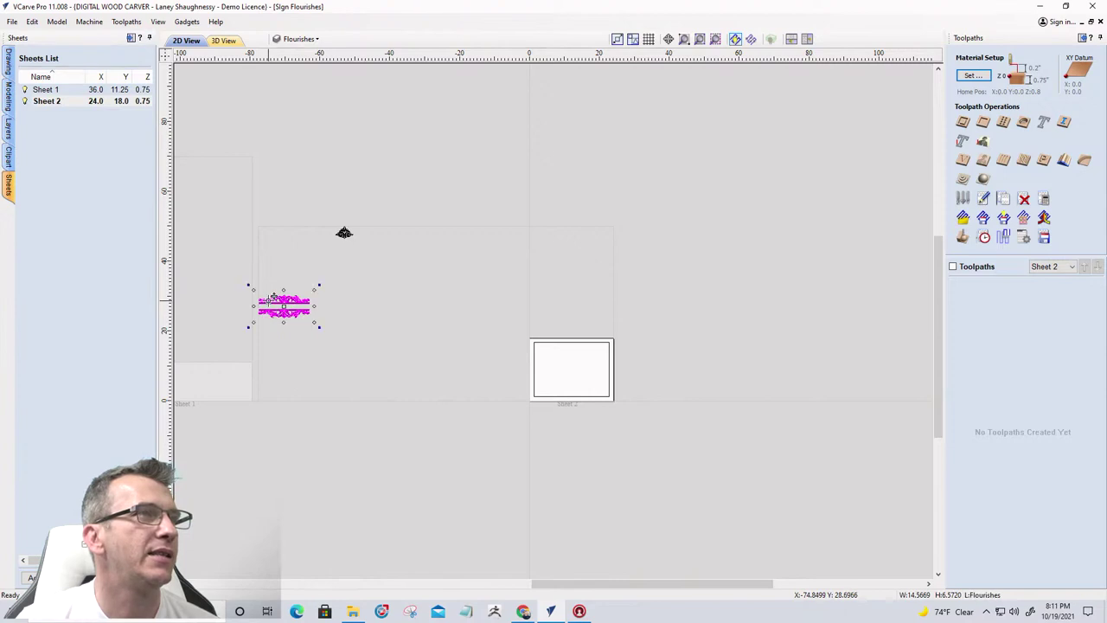
{"action": "left_click_drag", "start_coordinate": [269, 307], "coordinate": [555, 367]}
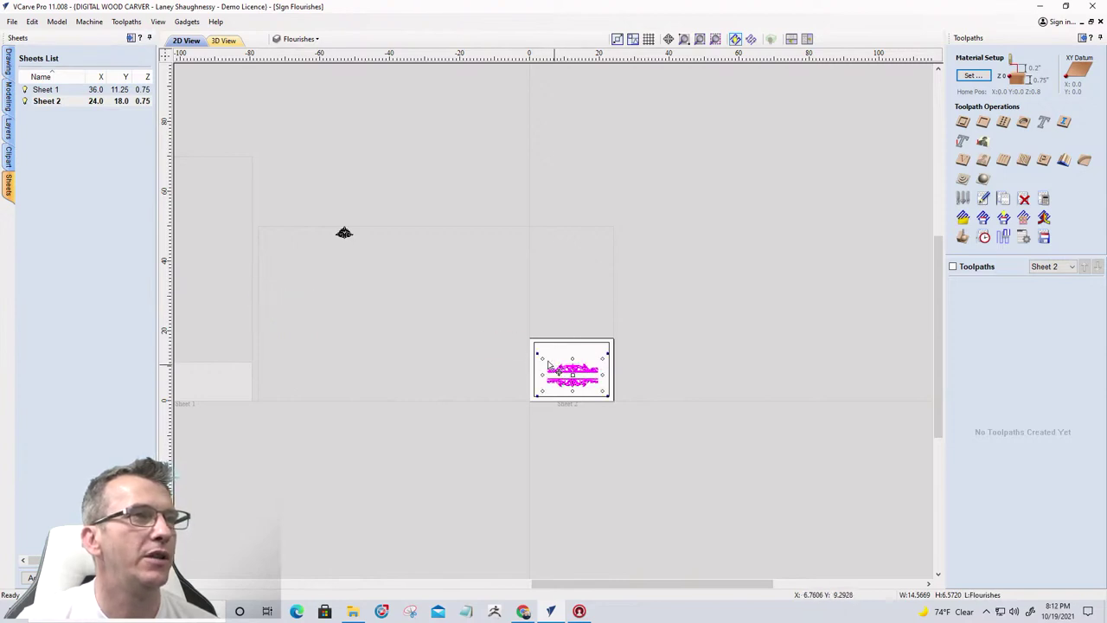
{"action": "left_click", "coordinate": [343, 236]}
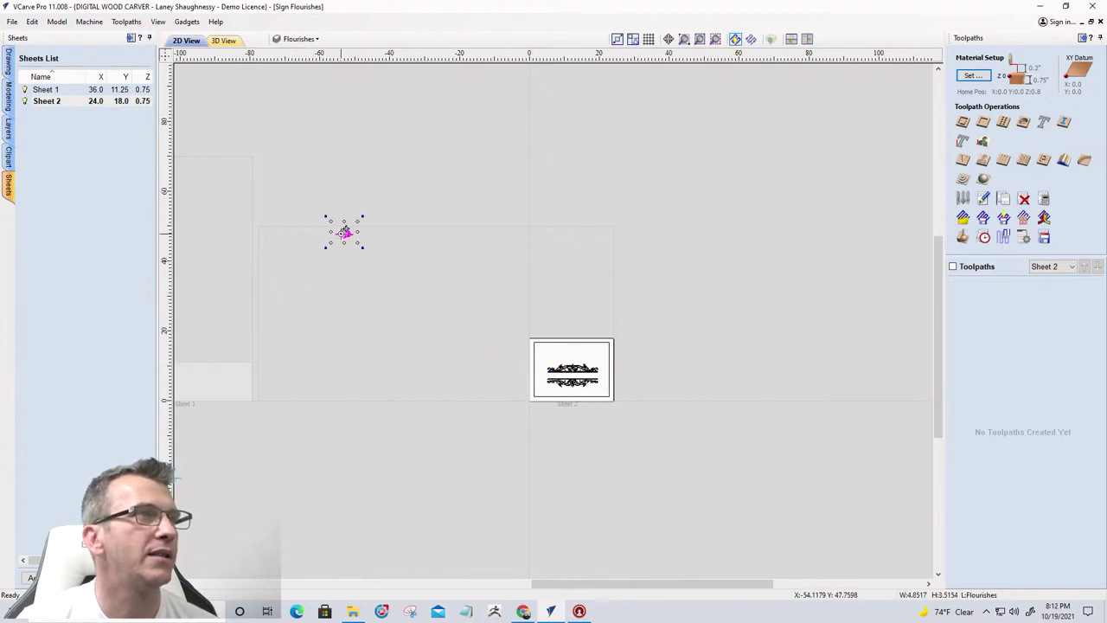
{"action": "left_click_drag", "start_coordinate": [343, 234], "coordinate": [551, 352]}
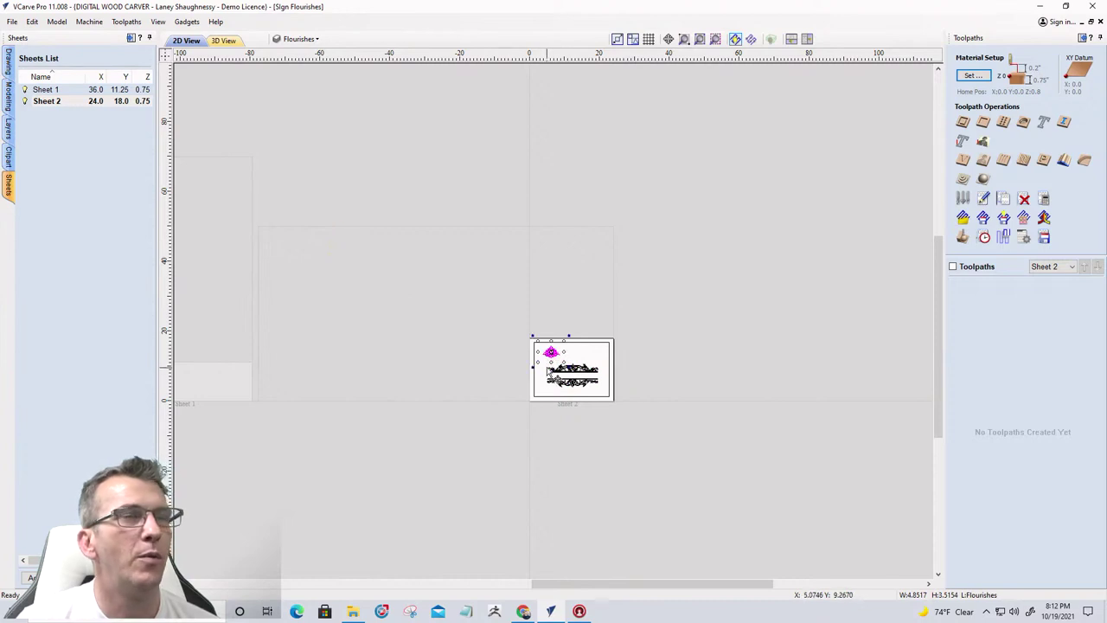
{"action": "scroll", "coordinate": [551, 352], "scroll_direction": "up", "scroll_amount": 2}
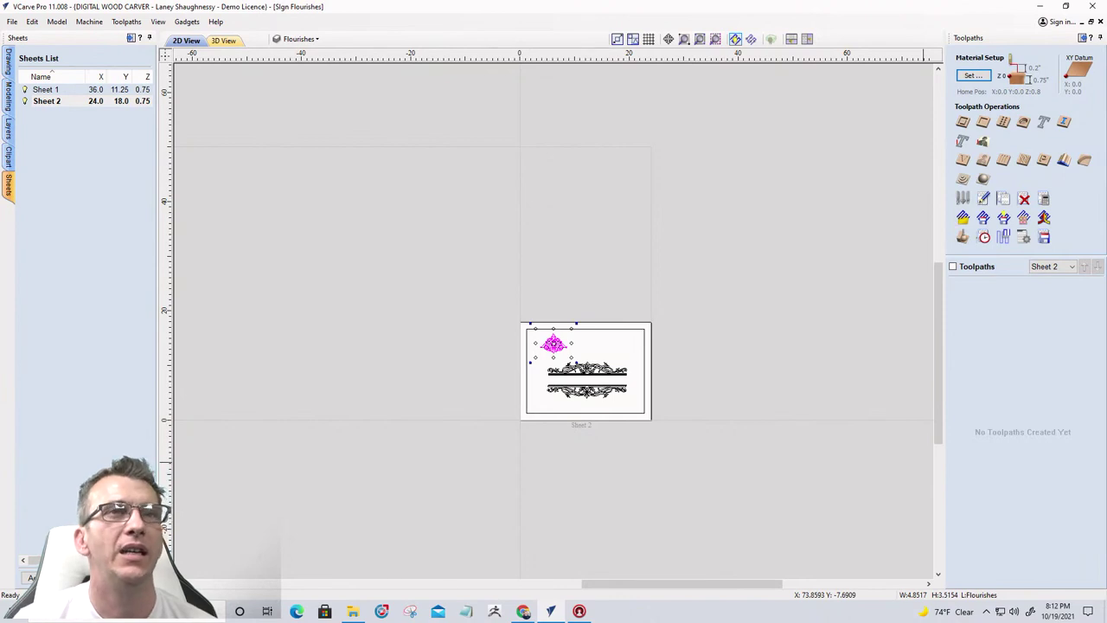
{"action": "left_click", "coordinate": [1062, 266]}
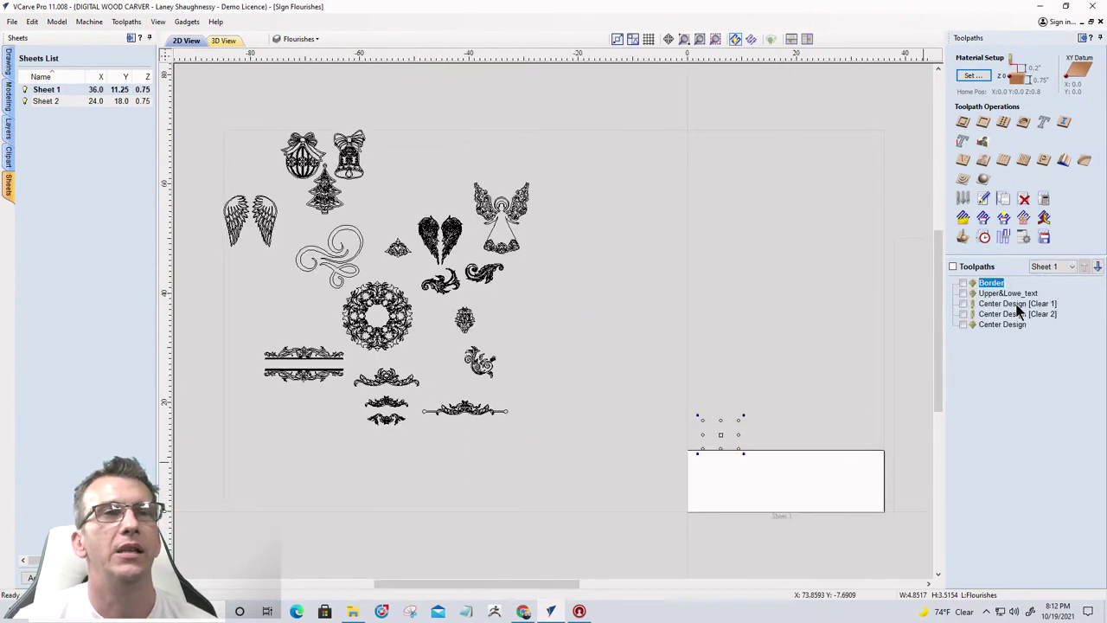
Open the Center Design [Clear 1] V-carve toolpath settings from Sheet 1's toolpath list
{"action": "mouse_move", "coordinate": [1017, 313]}
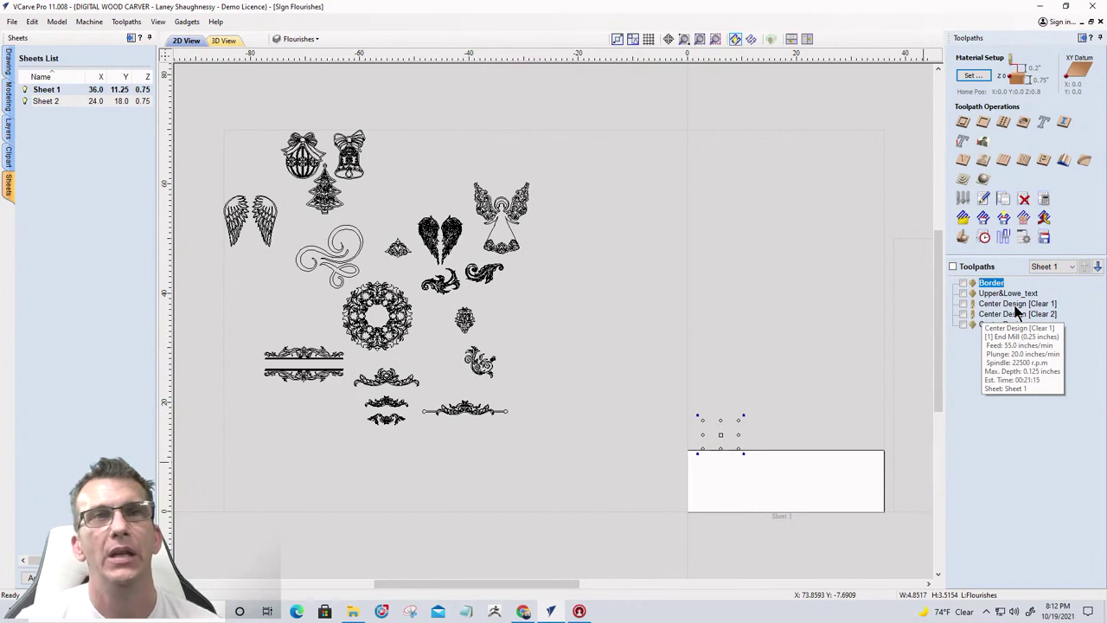
{"action": "left_click", "coordinate": [985, 306]}
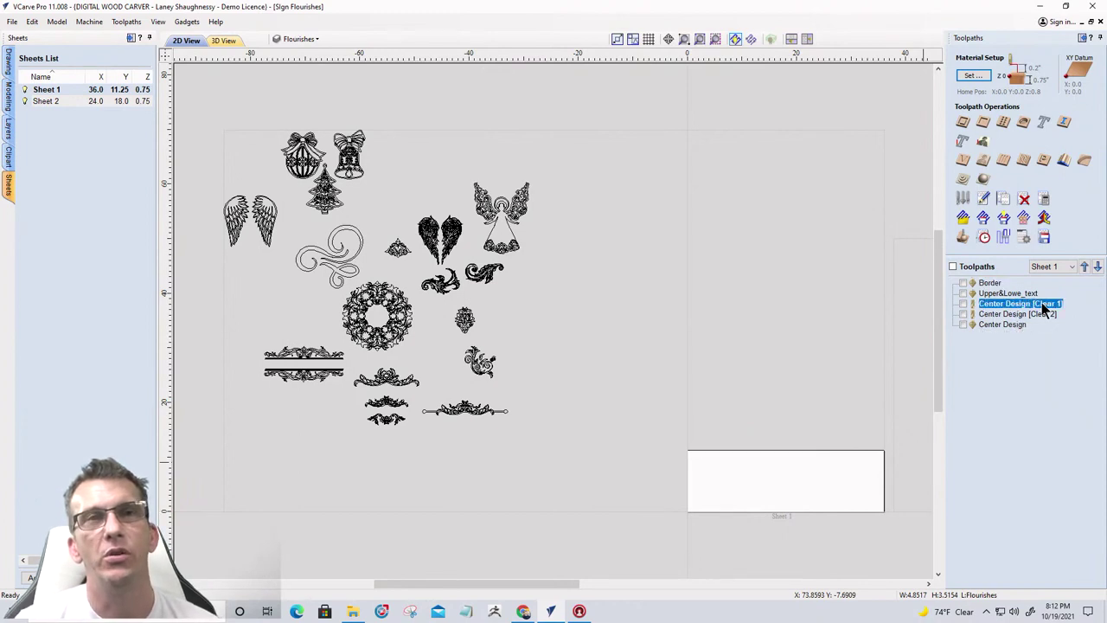
{"action": "left_click", "coordinate": [1000, 316]}
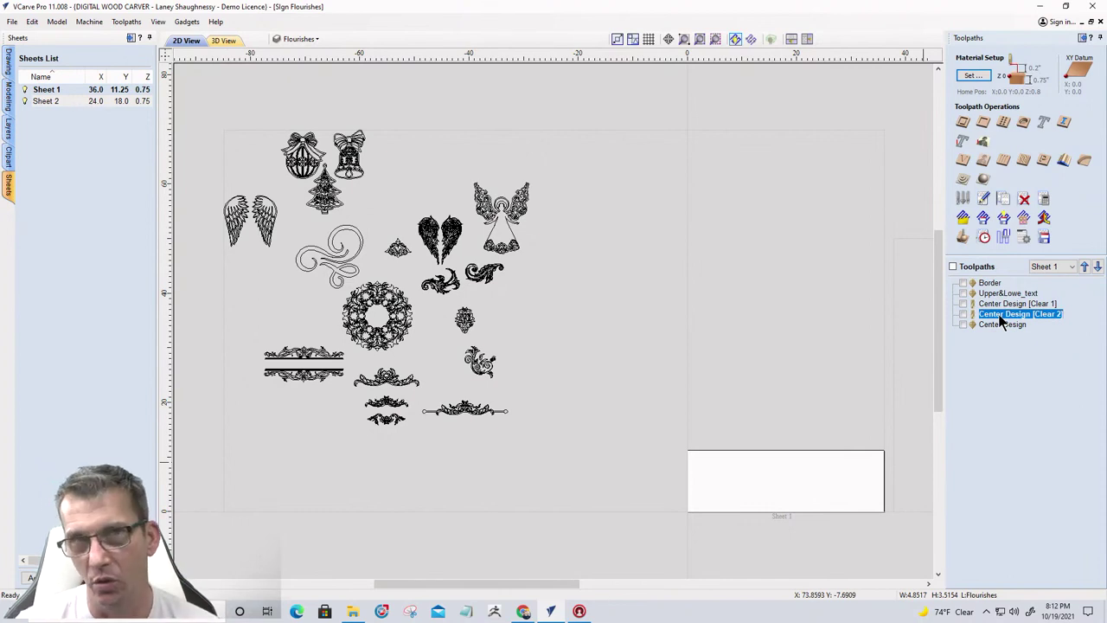
{"action": "mouse_move", "coordinate": [1000, 310]}
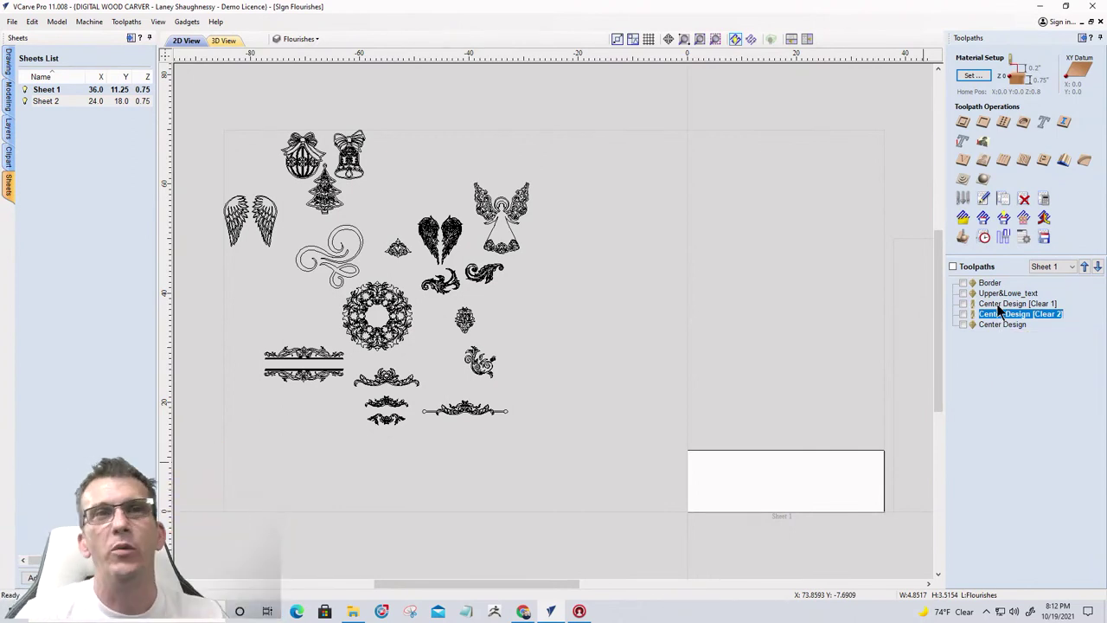
{"action": "left_click", "coordinate": [1000, 306]}
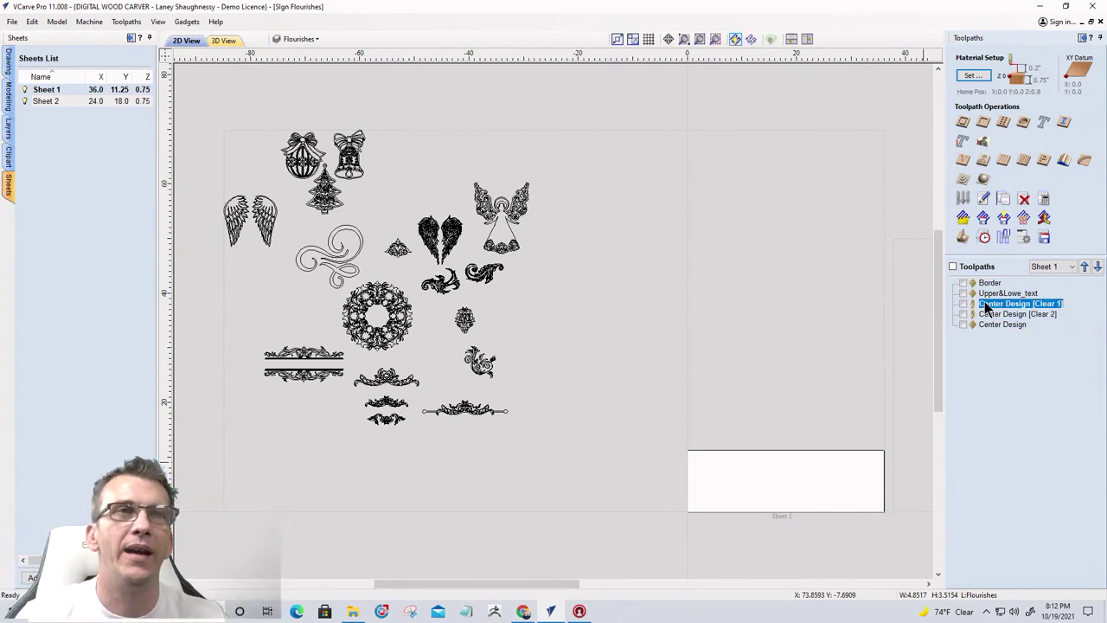
{"action": "double_click", "coordinate": [986, 305]}
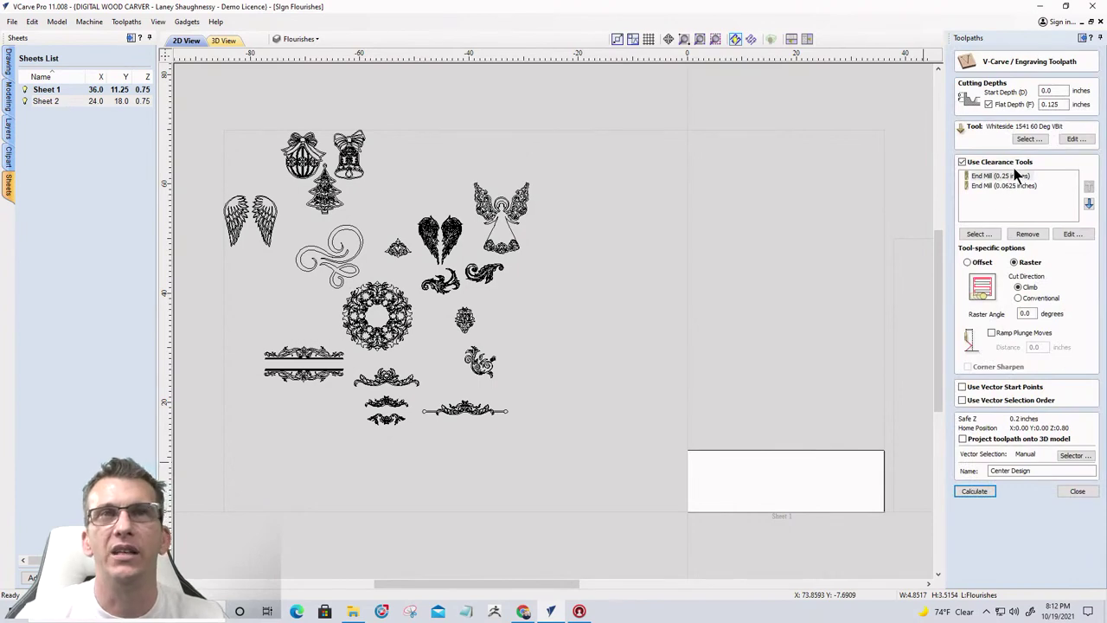
Add the 0.125-inch end mill as a Center Design clearance tool, then return to Sheet 2
{"action": "left_click", "coordinate": [976, 233]}
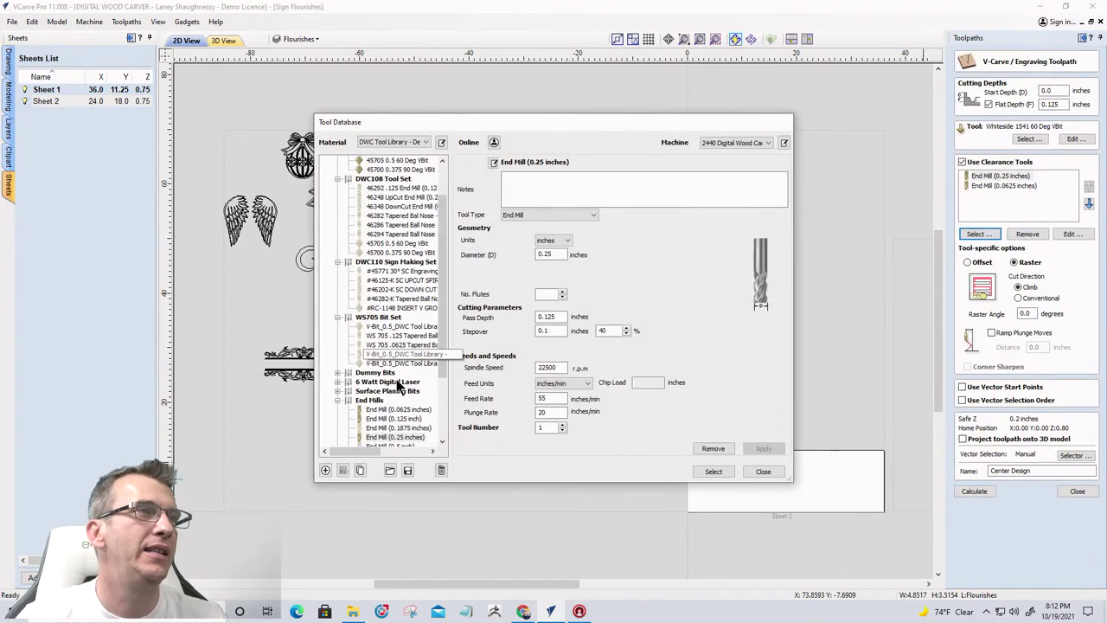
{"action": "double_click", "coordinate": [389, 419]}
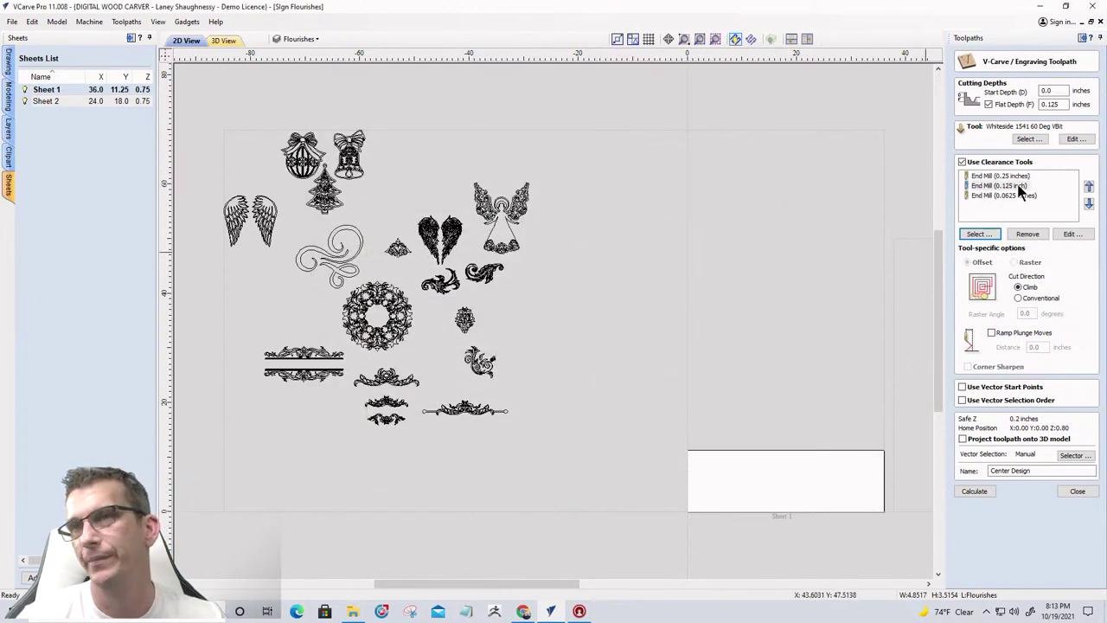
{"action": "left_click", "coordinate": [1078, 491]}
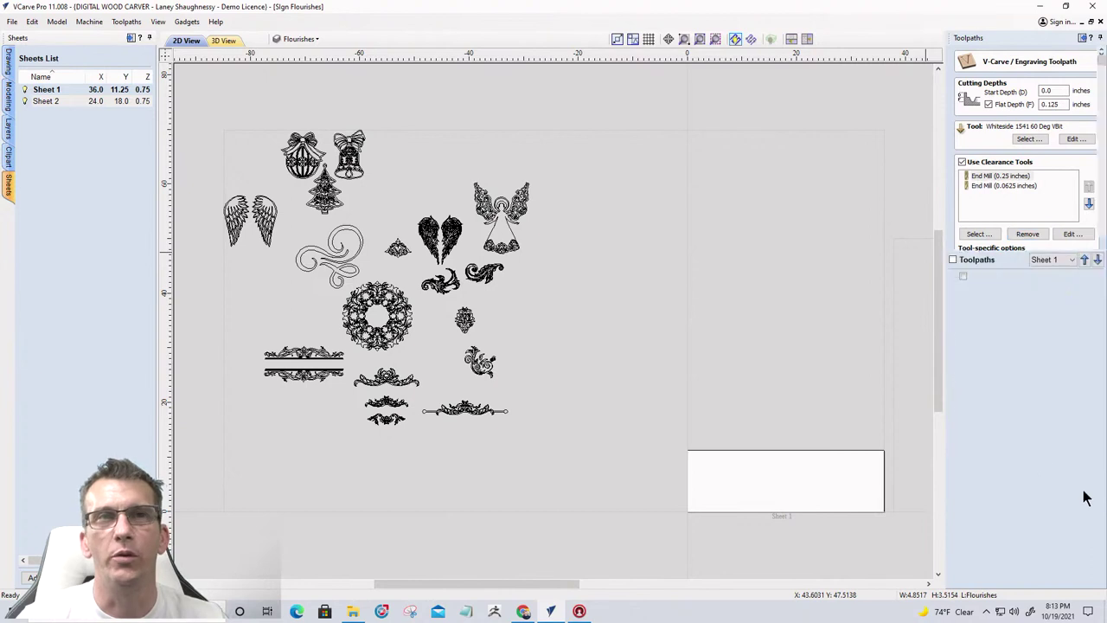
{"action": "left_click", "coordinate": [1050, 259]}
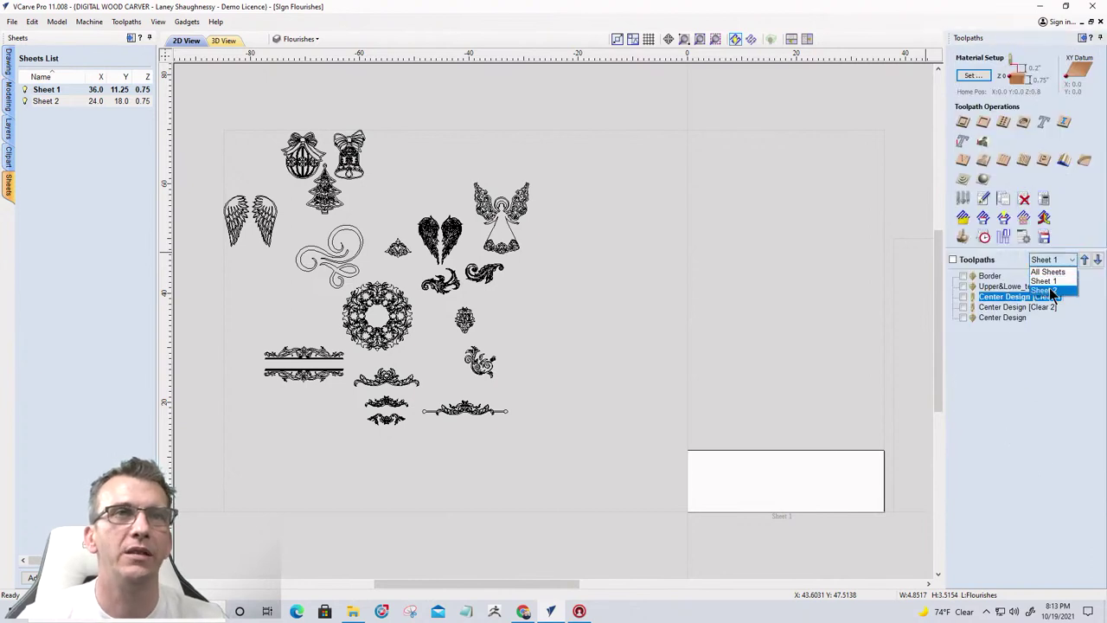
{"action": "left_click", "coordinate": [1055, 295]}
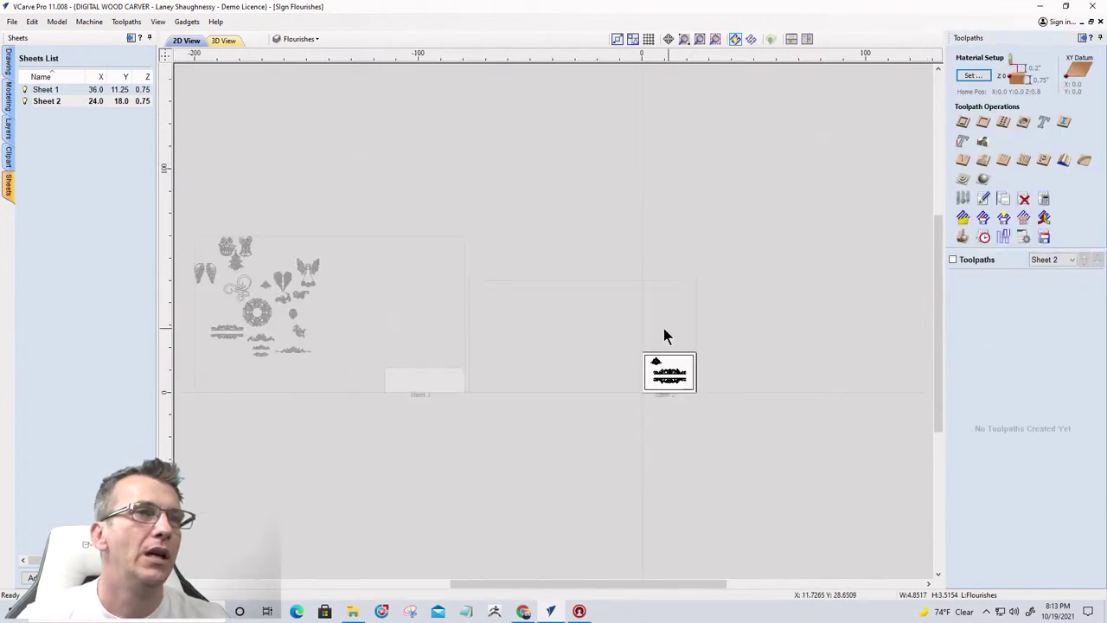
Scale down the small flourish on Sheet 2 and rotate it 45° to sit diagonally
{"action": "scroll", "coordinate": [744, 338], "scroll_direction": "up", "scroll_amount": 4}
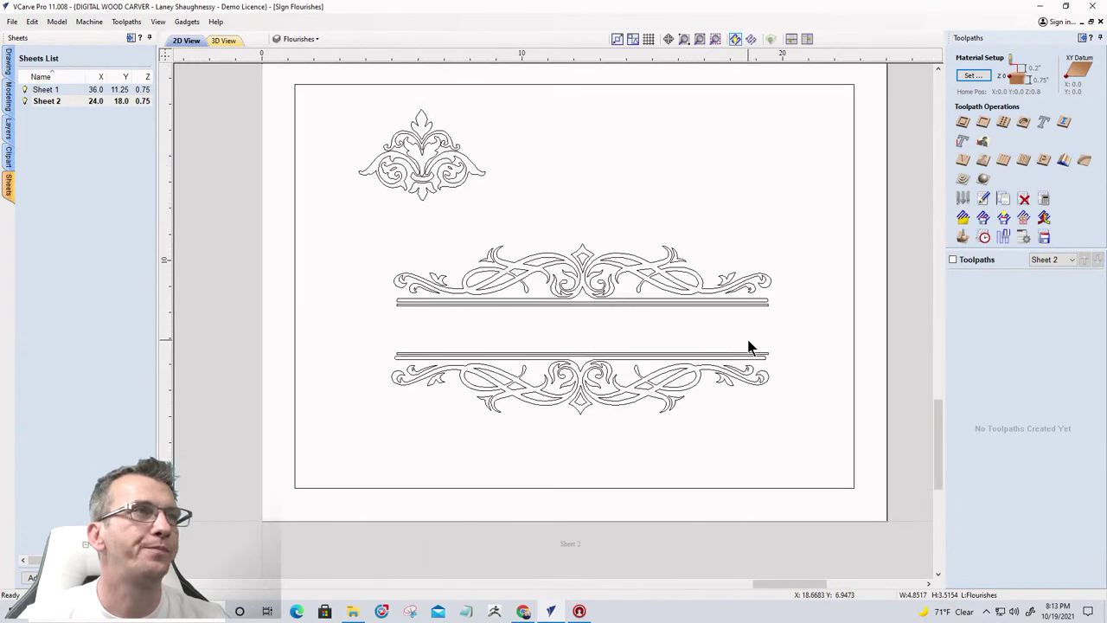
{"action": "scroll", "coordinate": [749, 346], "scroll_direction": "down", "scroll_amount": 2}
{"action": "scroll", "coordinate": [537, 236], "scroll_direction": "up", "scroll_amount": 2}
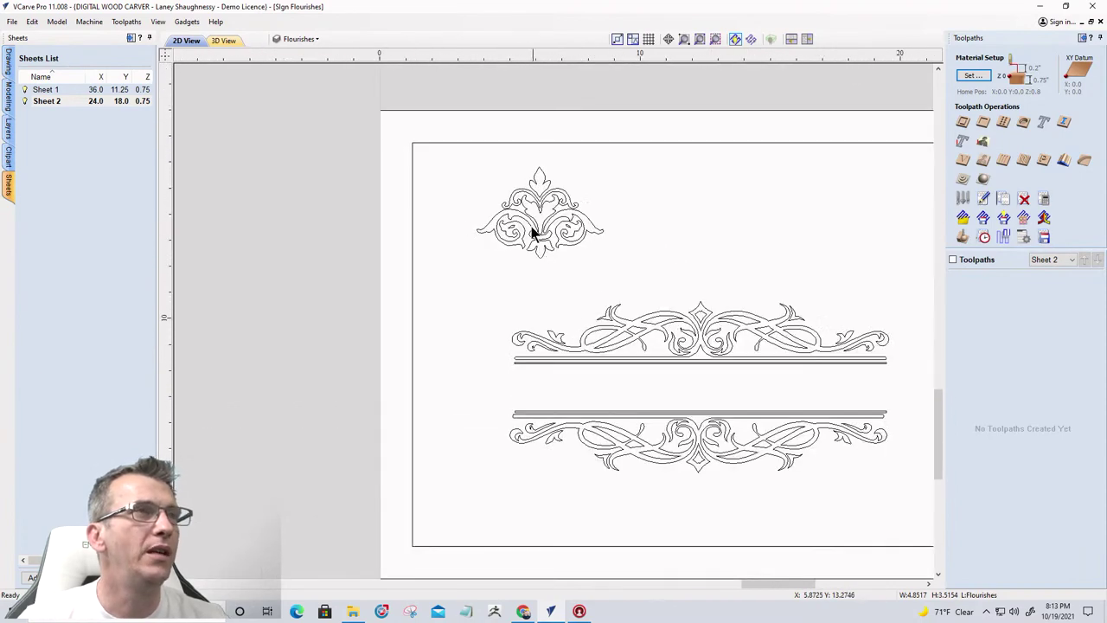
{"action": "left_click", "coordinate": [533, 197]}
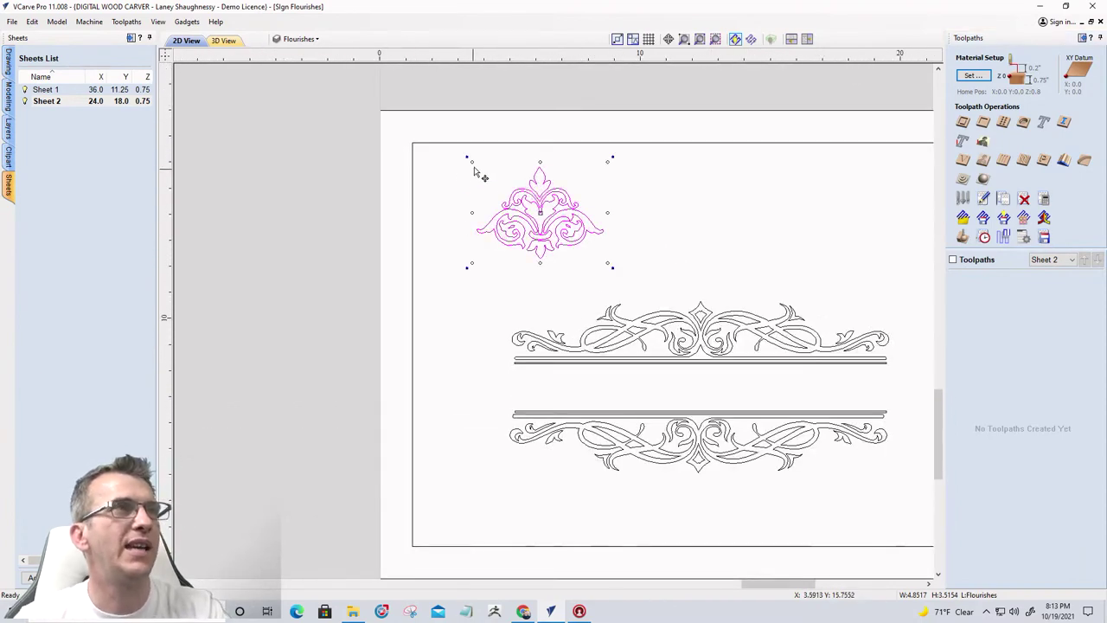
{"action": "left_click_drag", "start_coordinate": [474, 165], "coordinate": [482, 182]}
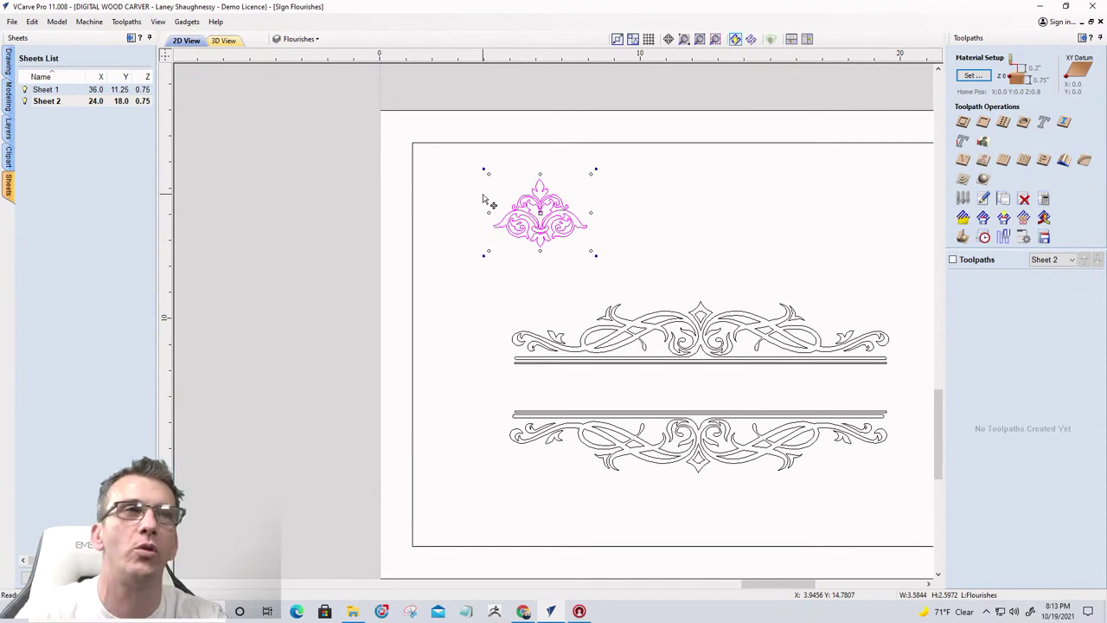
{"action": "left_click_drag", "start_coordinate": [483, 198], "coordinate": [426, 158]}
Nudge the rotated flourish snugly onto the inset rectangle's top-left corner
{"action": "key", "text": "F3"}
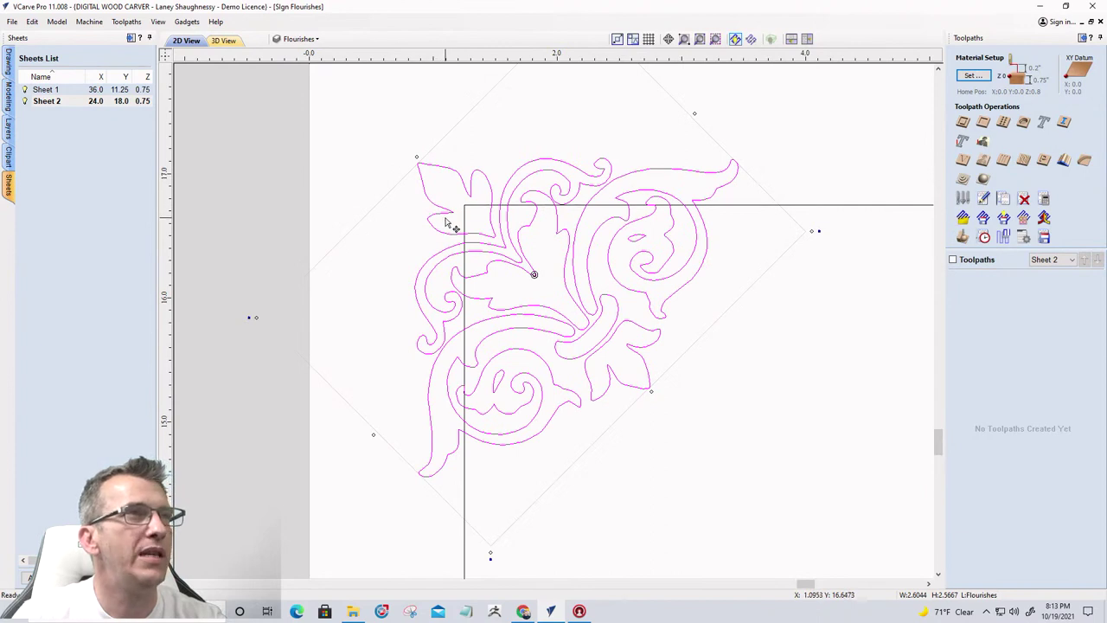
{"action": "scroll", "coordinate": [450, 208], "scroll_direction": "down", "scroll_amount": 4}
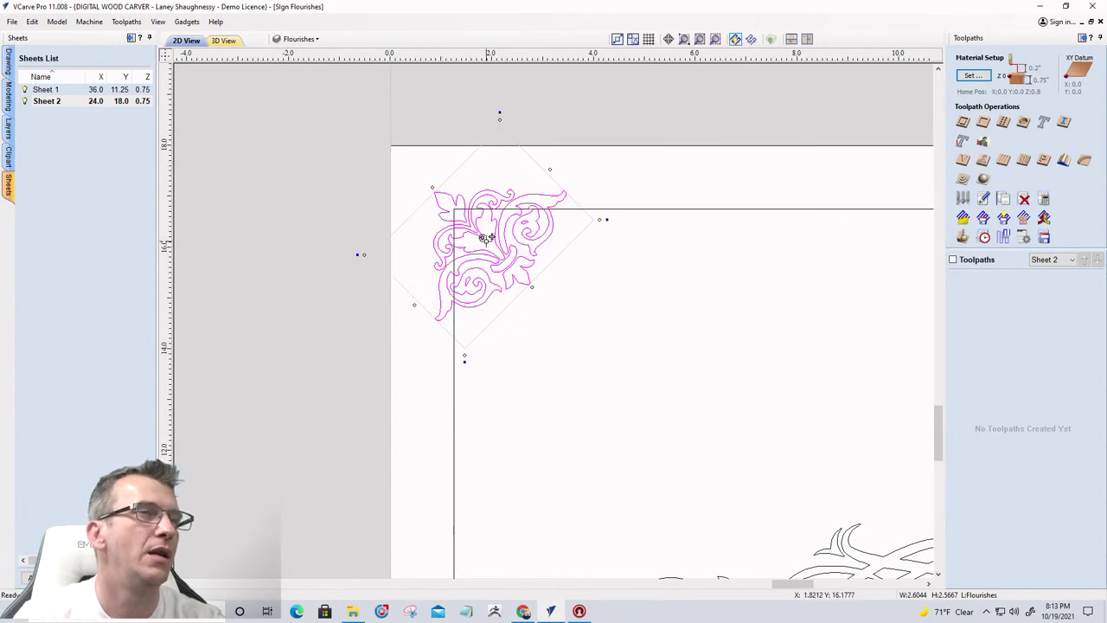
{"action": "scroll", "coordinate": [489, 238], "scroll_direction": "down", "scroll_amount": 4}
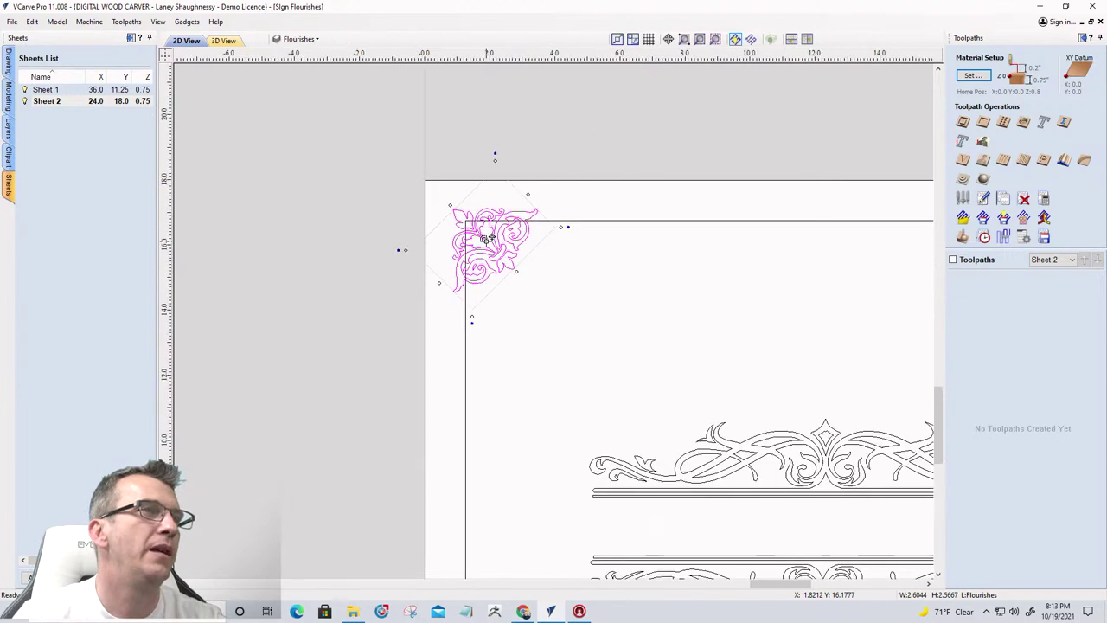
{"action": "scroll", "coordinate": [488, 237], "scroll_direction": "up", "scroll_amount": 2}
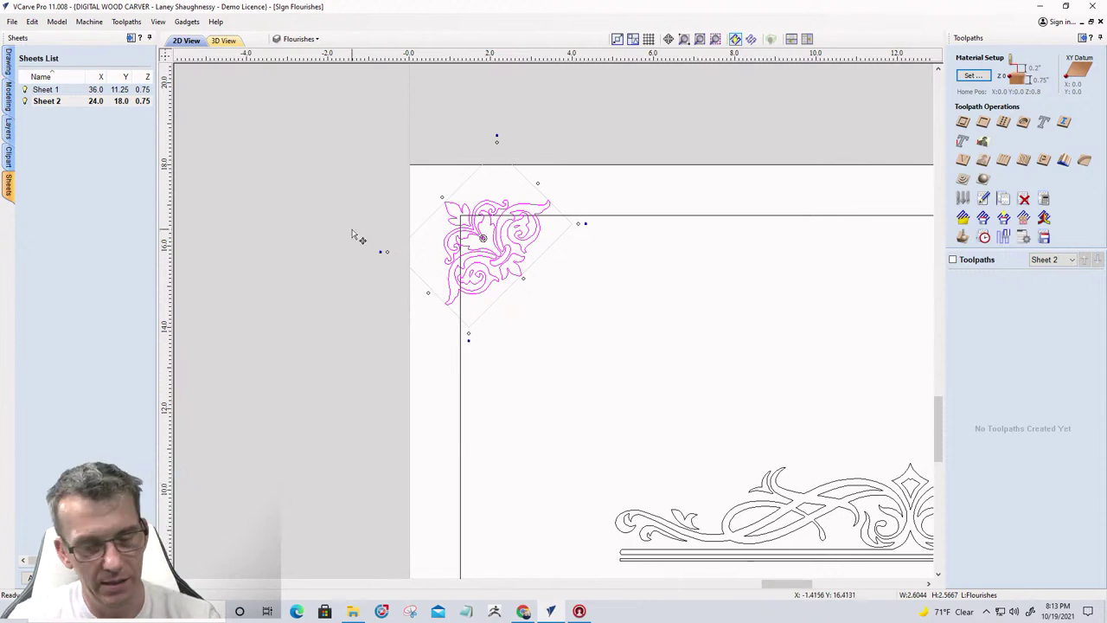
{"action": "left_click_drag", "start_coordinate": [353, 235], "coordinate": [358, 235]}
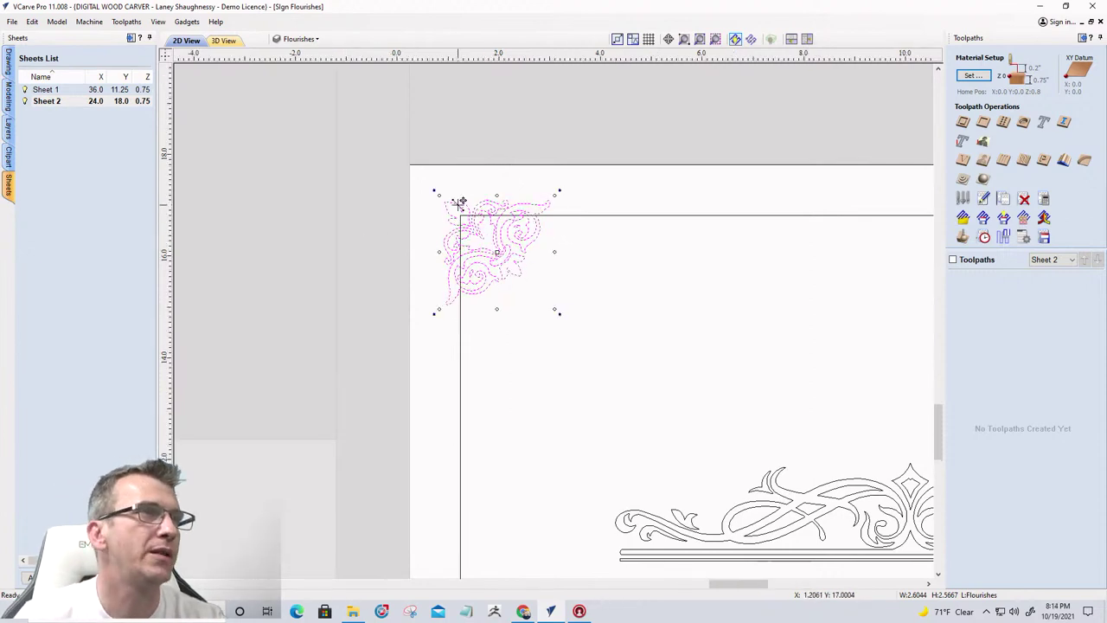
{"action": "scroll", "coordinate": [459, 201], "scroll_direction": "up", "scroll_amount": 2}
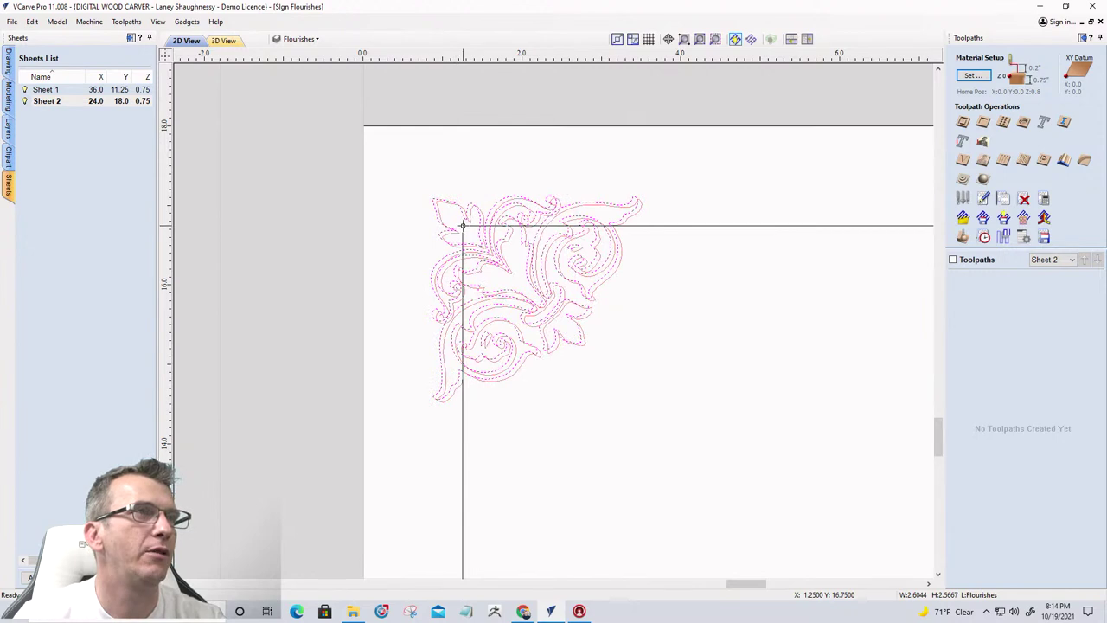
{"action": "left_click", "coordinate": [441, 260]}
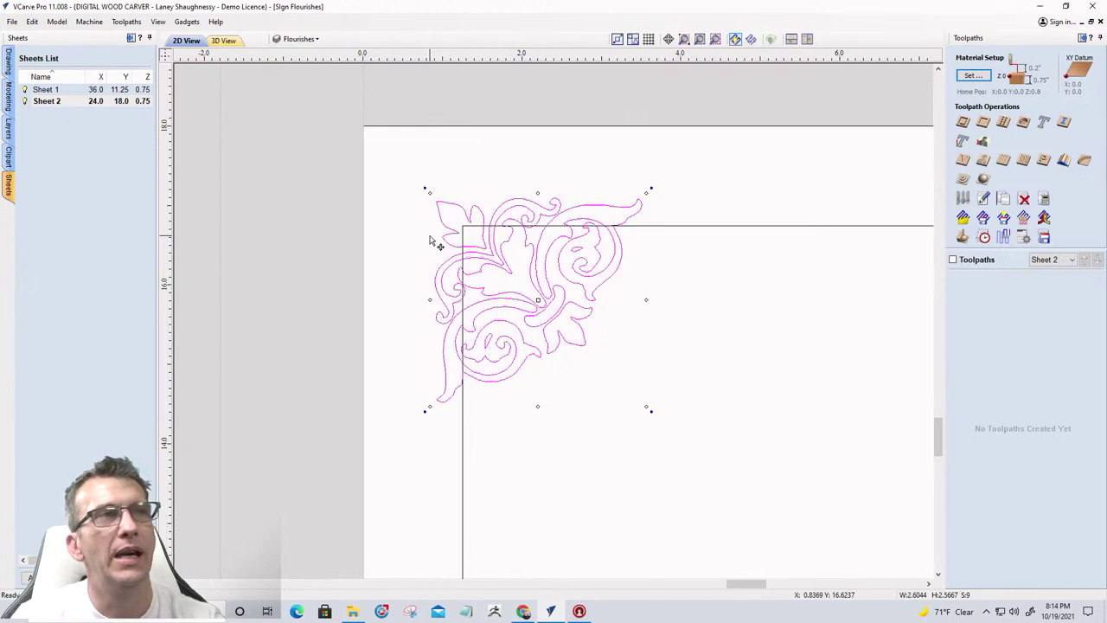
{"action": "scroll", "coordinate": [403, 227], "scroll_direction": "down", "scroll_amount": 4}
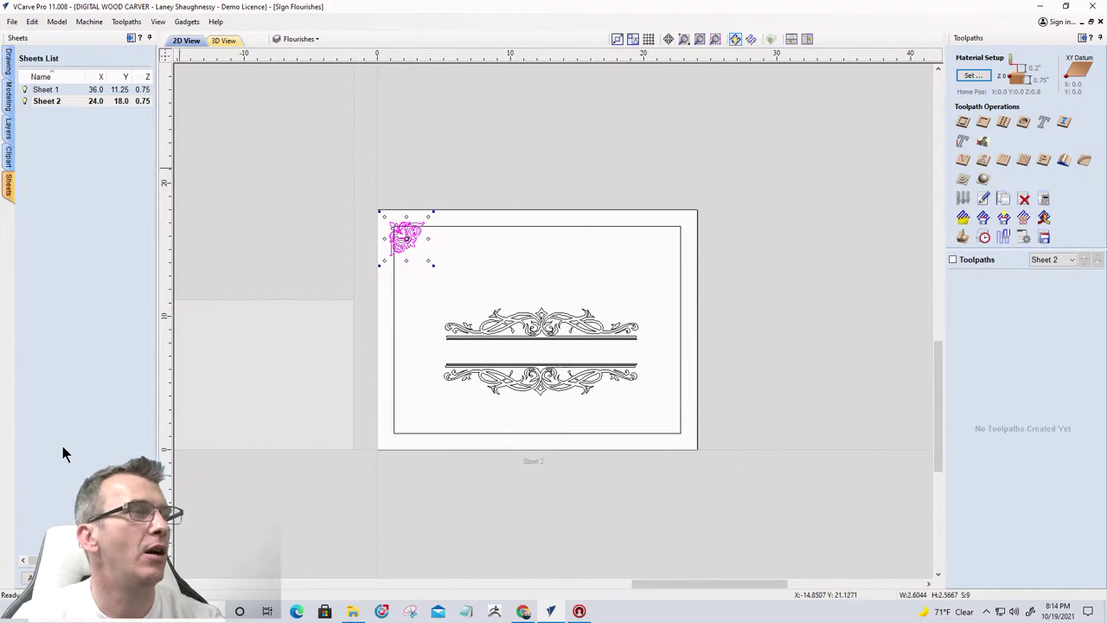
Mirror copies of the corner flourish horizontally, vertically, then horizontally to fill all four corners
{"action": "left_click", "coordinate": [9, 71]}
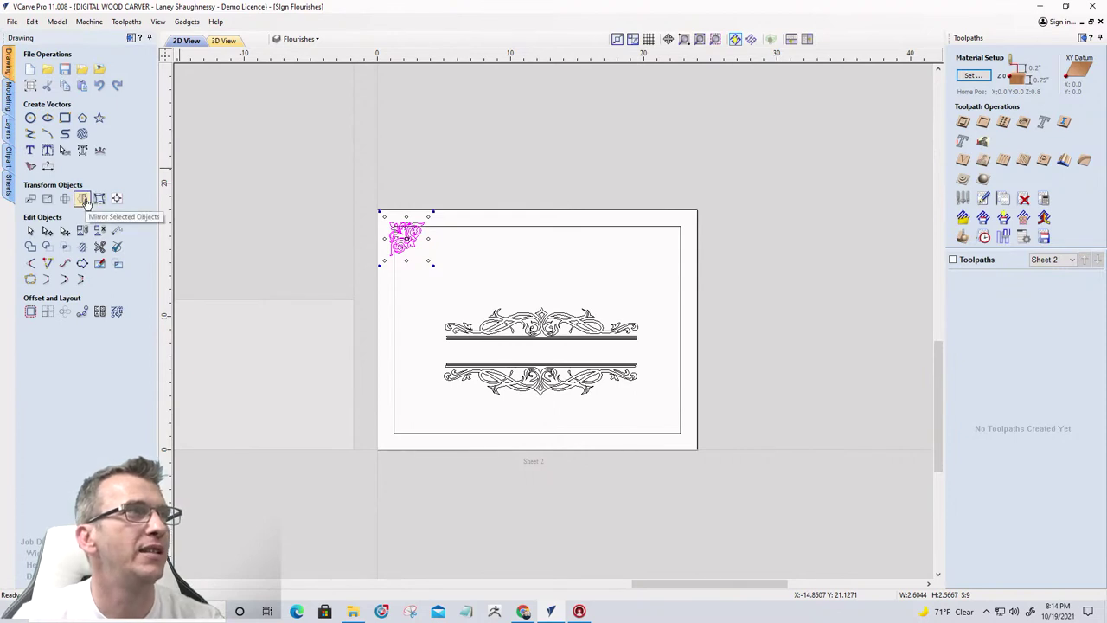
{"action": "left_click", "coordinate": [82, 200]}
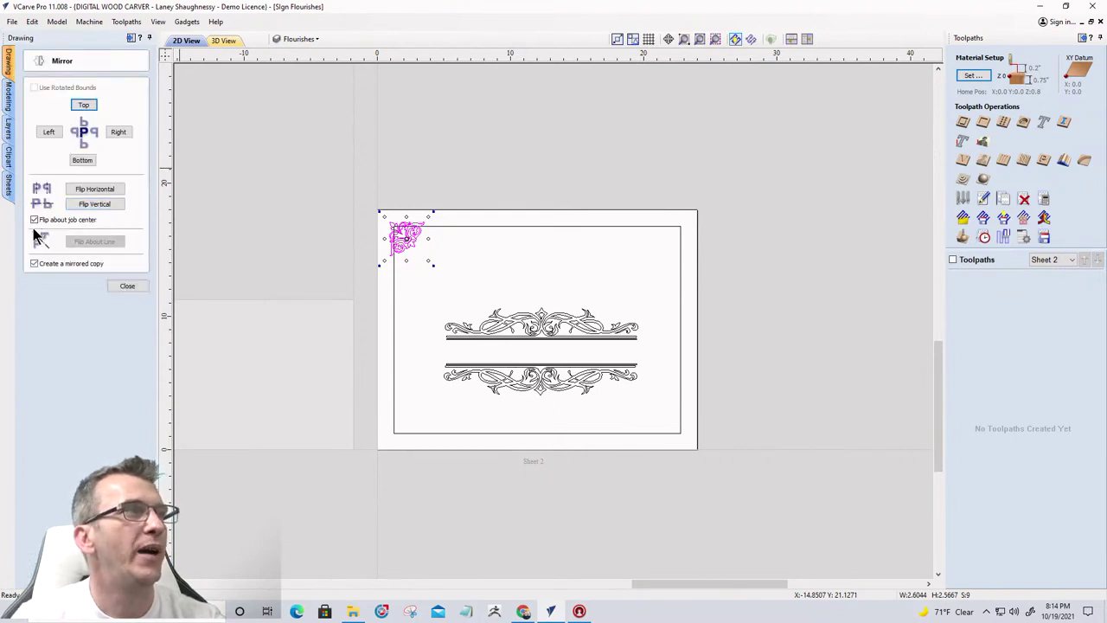
{"action": "left_click", "coordinate": [93, 194]}
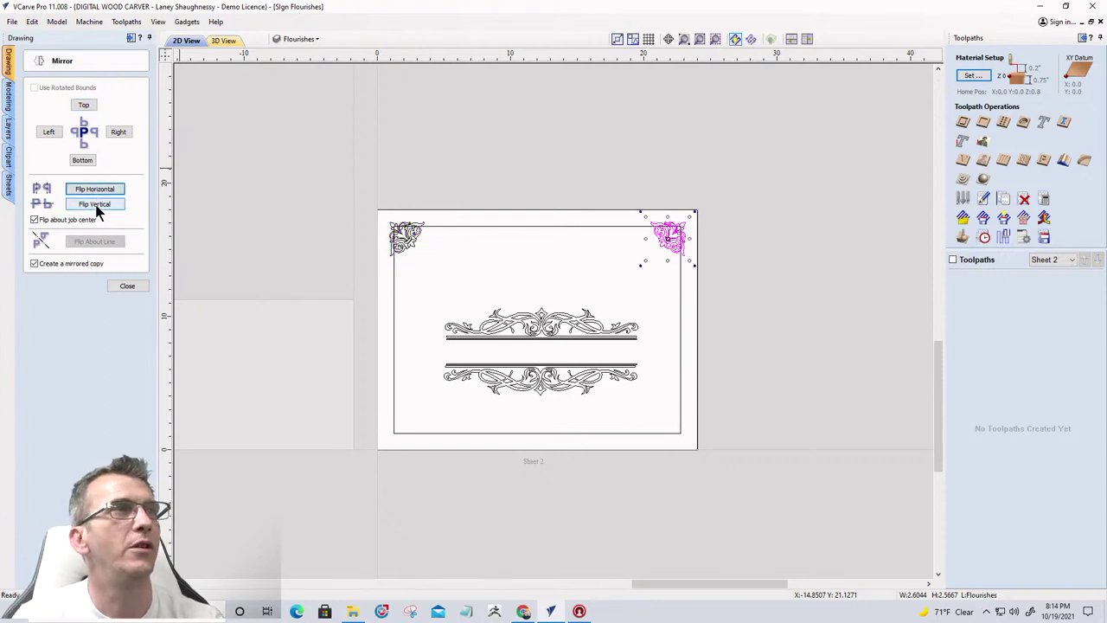
{"action": "left_click", "coordinate": [95, 203]}
{"action": "left_click", "coordinate": [98, 188]}
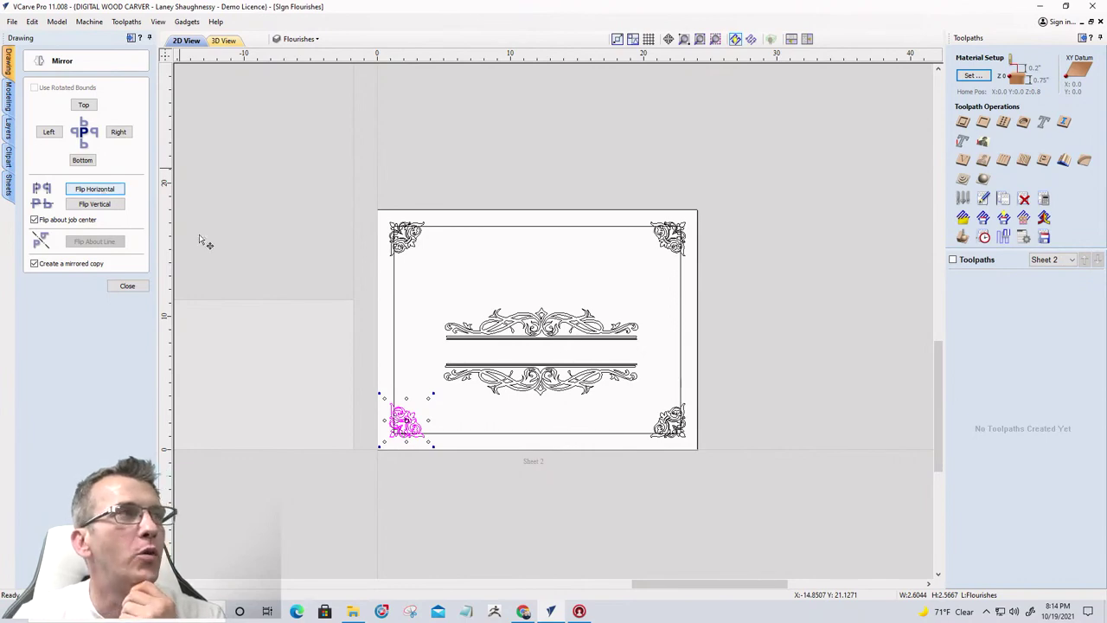
{"action": "scroll", "coordinate": [467, 294], "scroll_direction": "down", "scroll_amount": 5}
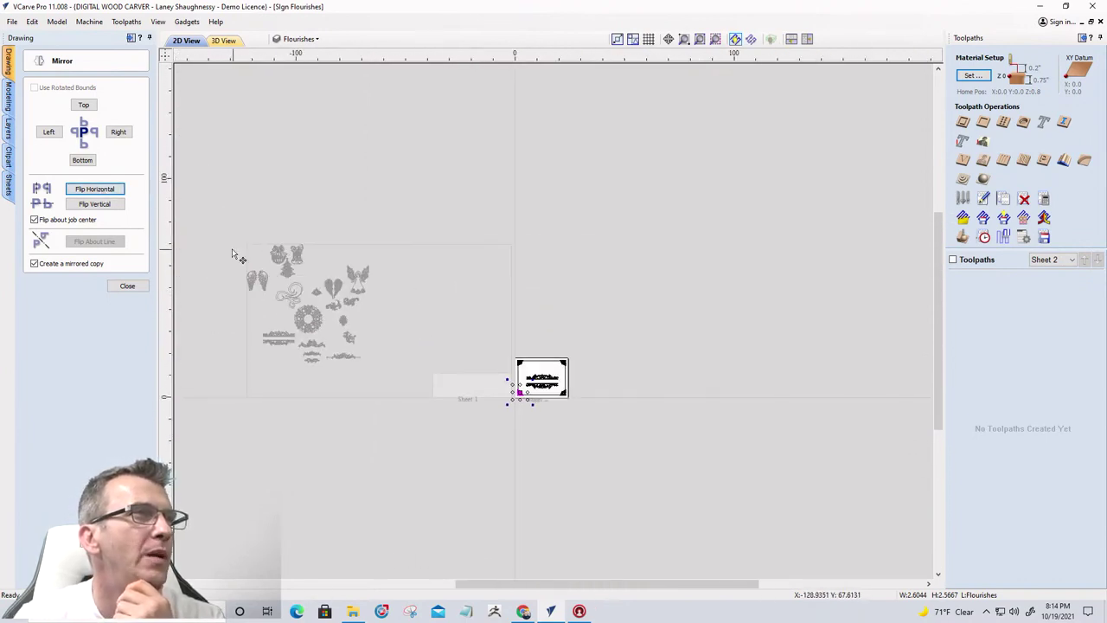
{"action": "scroll", "coordinate": [237, 254], "scroll_direction": "up", "scroll_amount": 6}
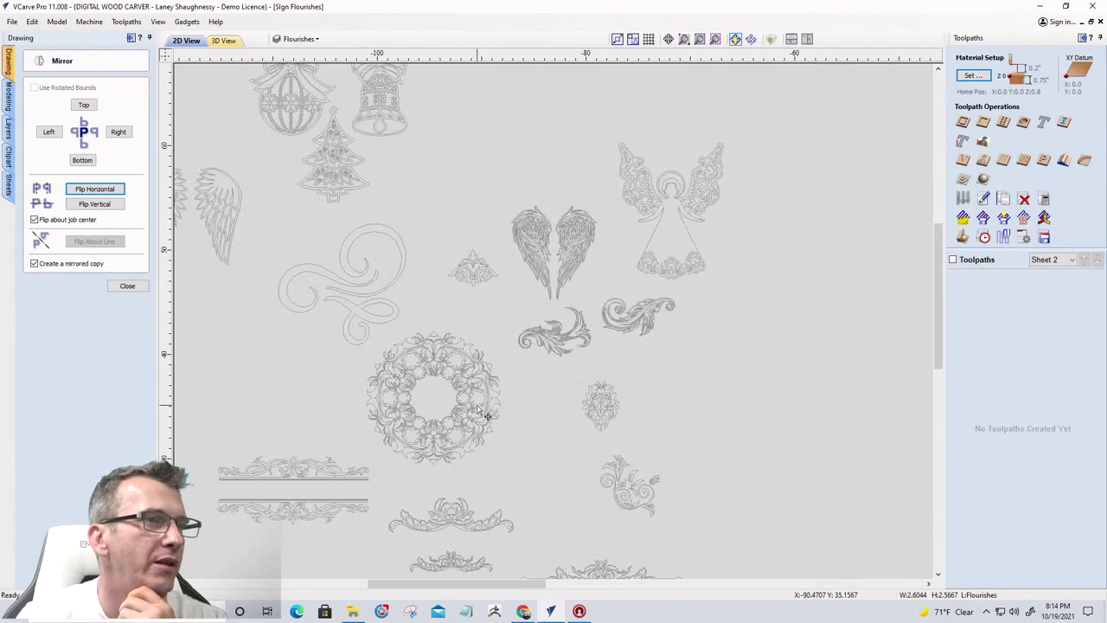
{"action": "scroll", "coordinate": [481, 413], "scroll_direction": "down", "scroll_amount": 4}
{"action": "scroll", "coordinate": [461, 466], "scroll_direction": "up", "scroll_amount": 10}
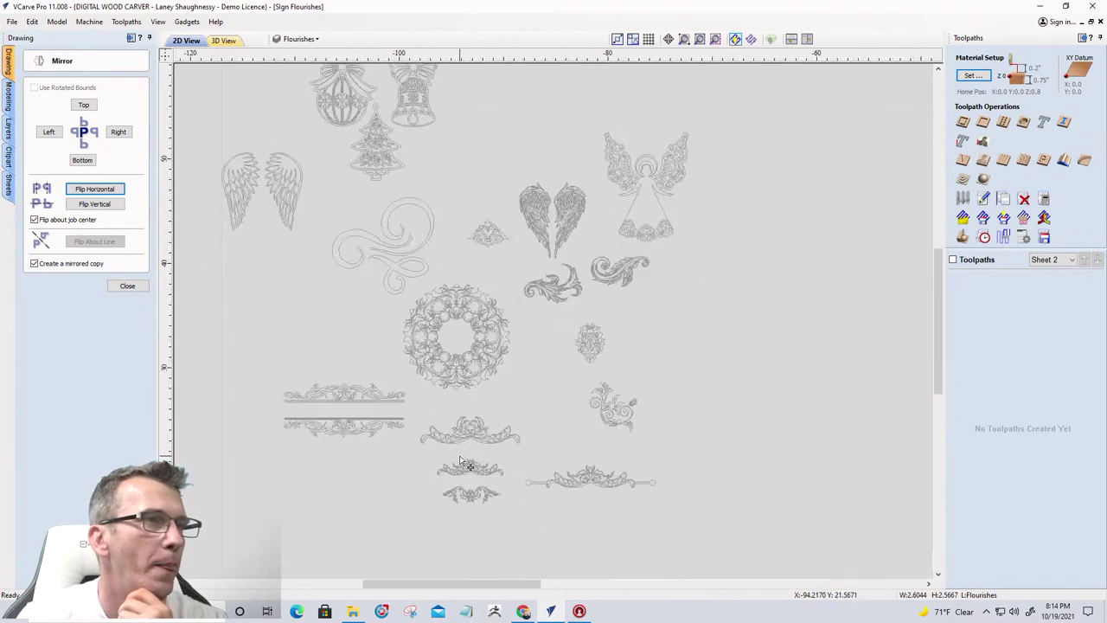
{"action": "scroll", "coordinate": [407, 375], "scroll_direction": "down", "scroll_amount": 5}
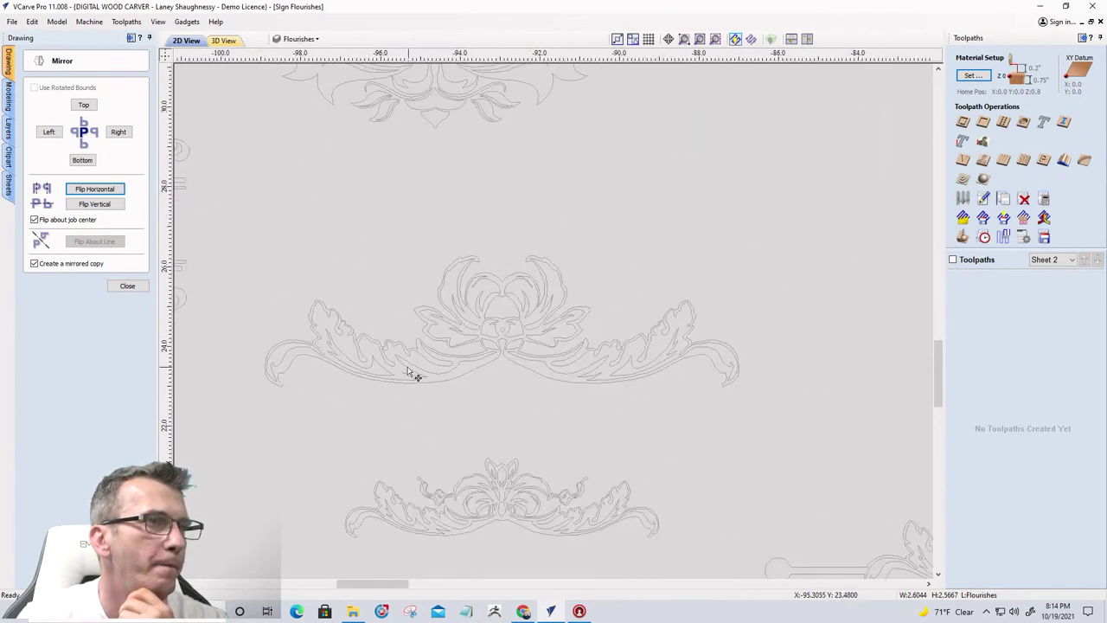
{"action": "scroll", "coordinate": [407, 392], "scroll_direction": "down", "scroll_amount": 2}
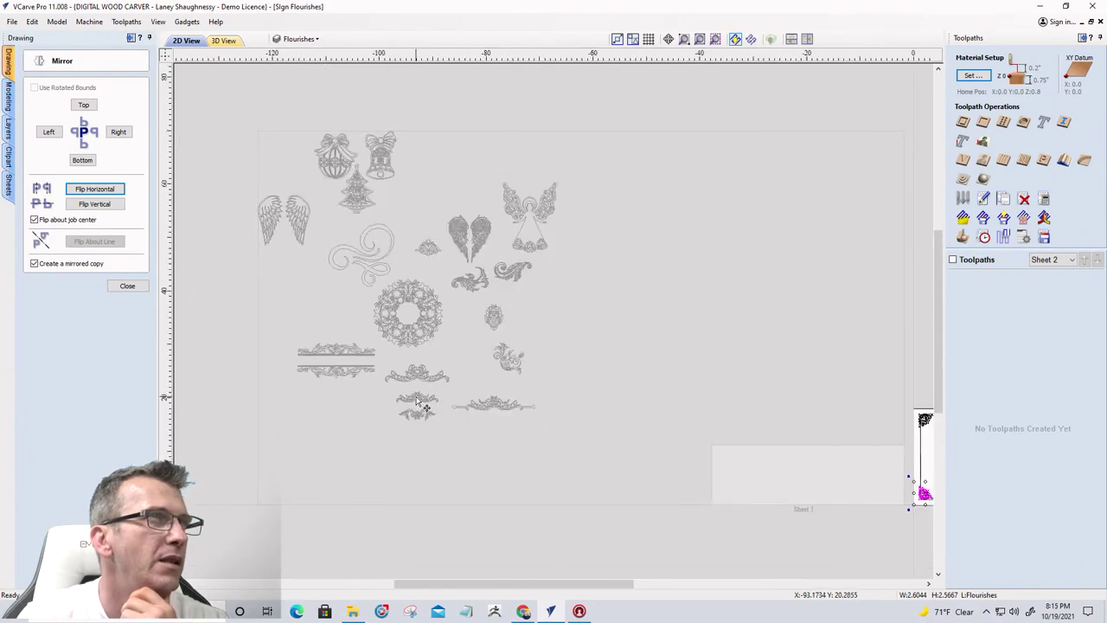
{"action": "scroll", "coordinate": [400, 249], "scroll_direction": "up", "scroll_amount": 3}
{"action": "scroll", "coordinate": [410, 256], "scroll_direction": "down", "scroll_amount": 5}
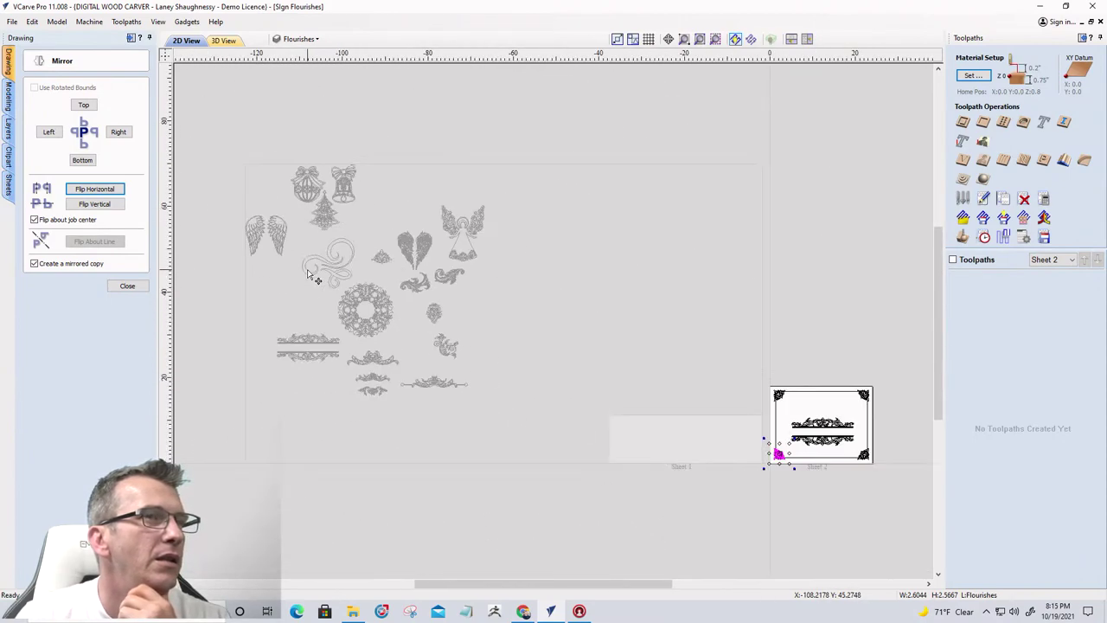
{"action": "scroll", "coordinate": [856, 407], "scroll_direction": "up", "scroll_amount": 4}
{"action": "scroll", "coordinate": [711, 410], "scroll_direction": "down", "scroll_amount": 2}
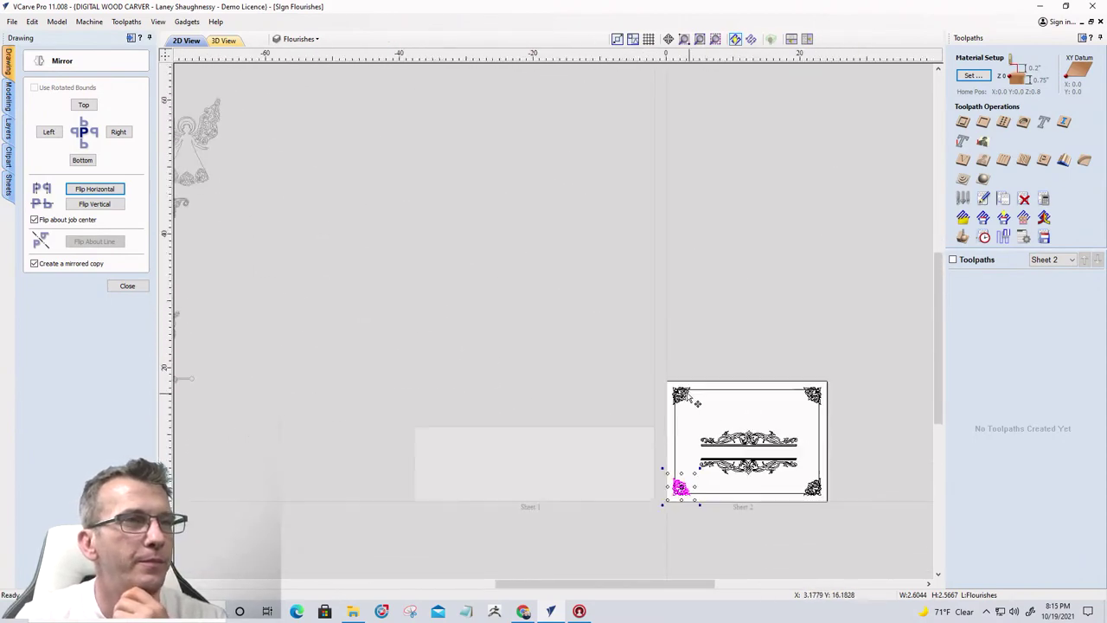
{"action": "scroll", "coordinate": [696, 469], "scroll_direction": "up", "scroll_amount": 2}
{"action": "scroll", "coordinate": [595, 366], "scroll_direction": "down", "scroll_amount": 2}
{"action": "scroll", "coordinate": [667, 400], "scroll_direction": "up", "scroll_amount": 4}
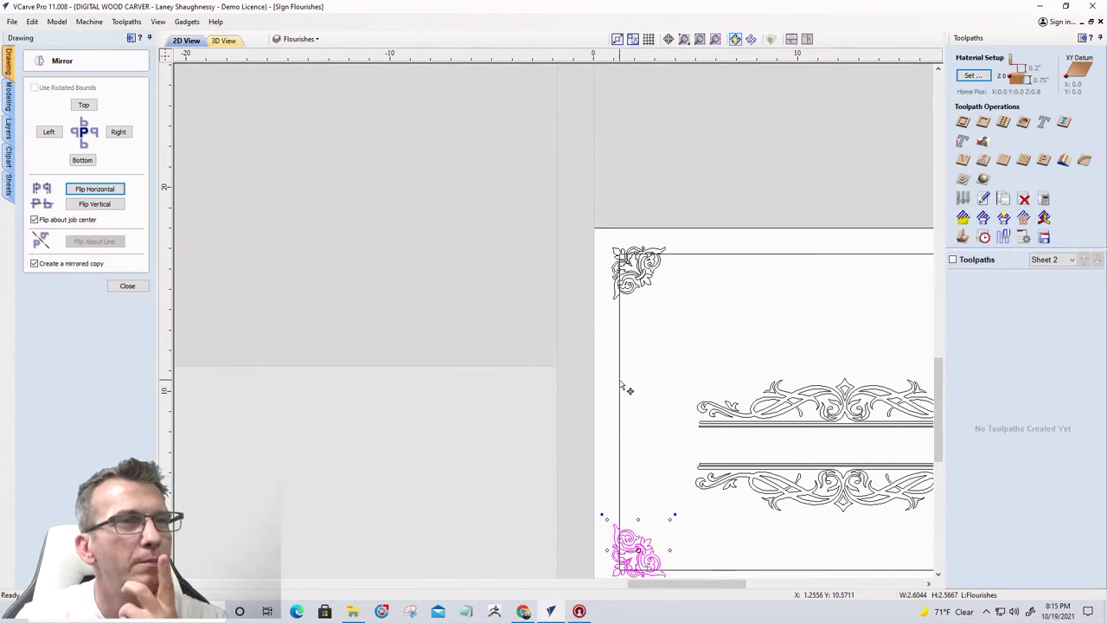
{"action": "scroll", "coordinate": [618, 381], "scroll_direction": "down", "scroll_amount": 2}
{"action": "scroll", "coordinate": [781, 434], "scroll_direction": "up", "scroll_amount": 2}
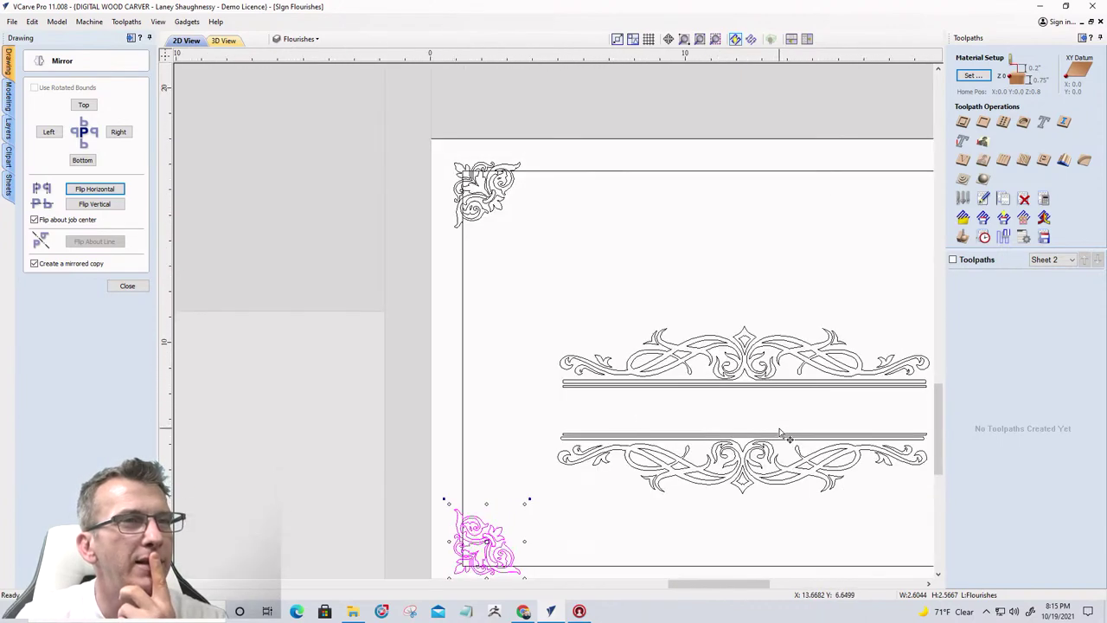
{"action": "scroll", "coordinate": [713, 398], "scroll_direction": "down", "scroll_amount": 1}
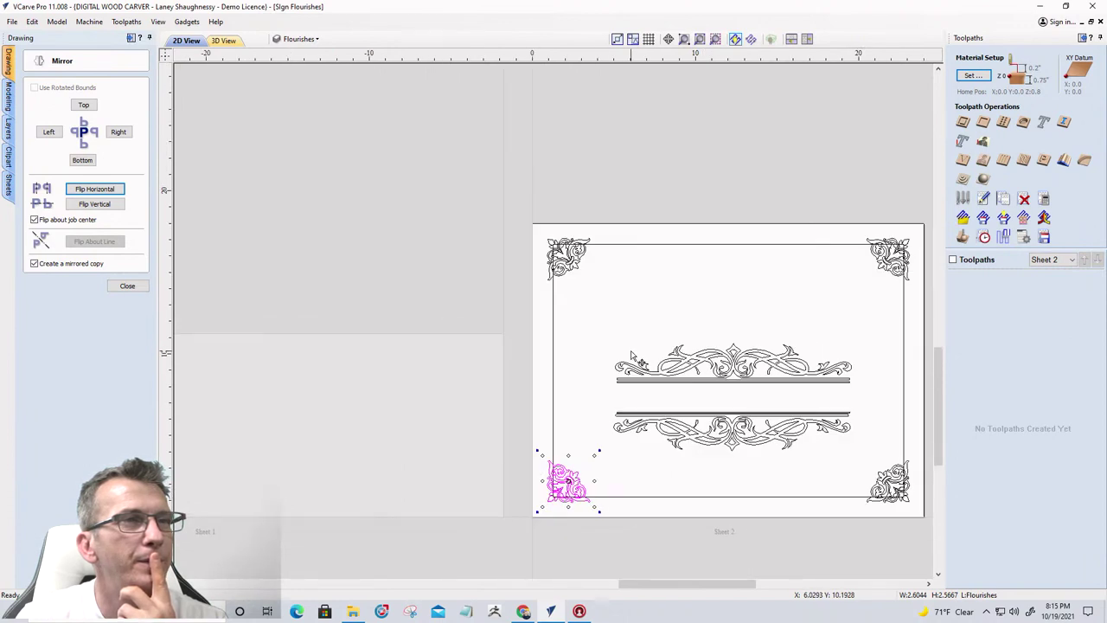
Select the centre header flourishes and ungroup them into separate pieces
{"action": "left_click", "coordinate": [870, 399]}
{"action": "left_click", "coordinate": [819, 379]}
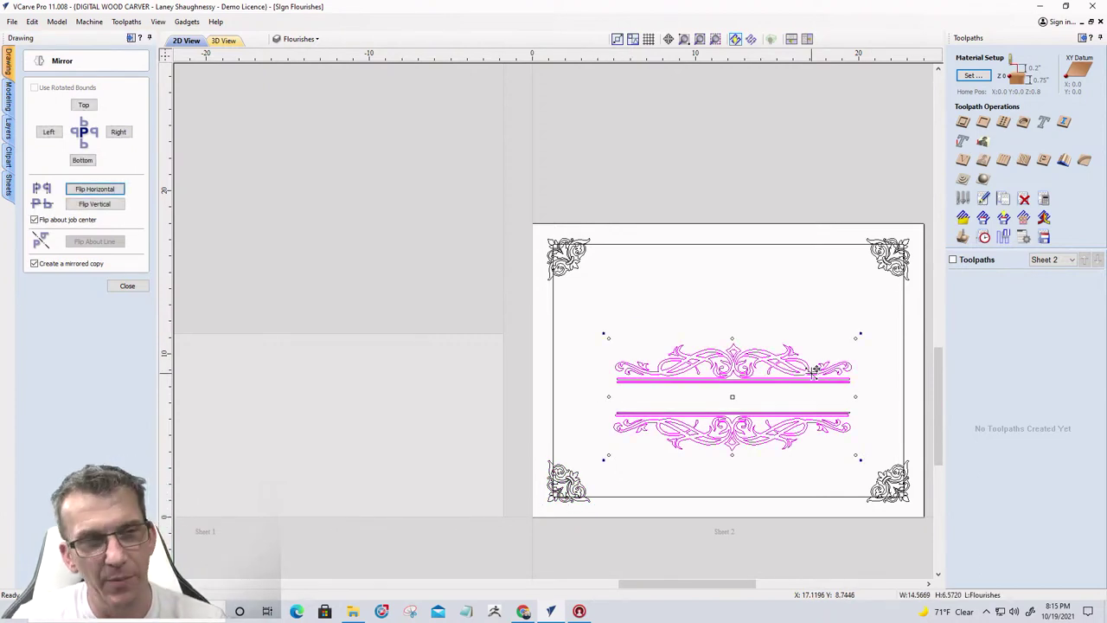
{"action": "right_click", "coordinate": [735, 377]}
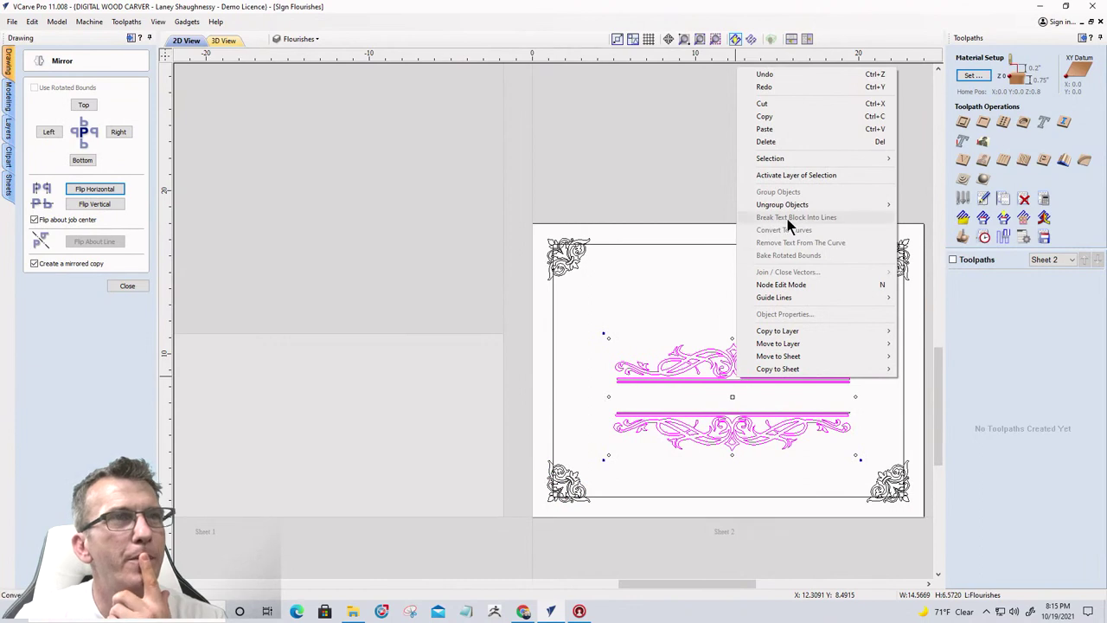
{"action": "mouse_move", "coordinate": [852, 204]}
{"action": "left_click", "coordinate": [917, 217]}
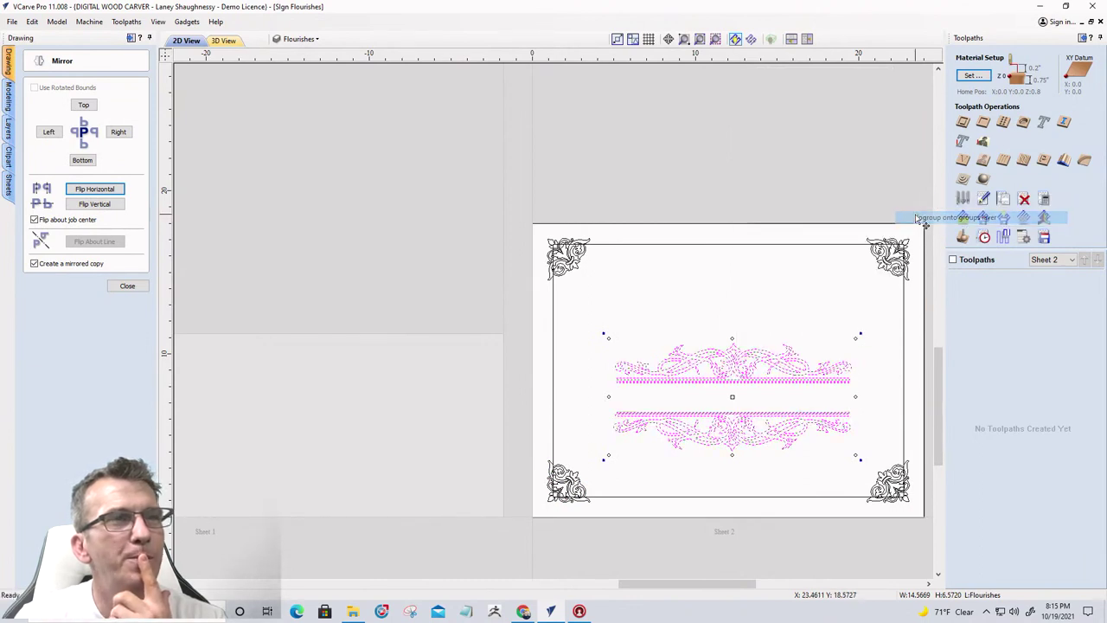
Move one flourish up below the top border, the other down above the bottom border
{"action": "left_click", "coordinate": [565, 346]}
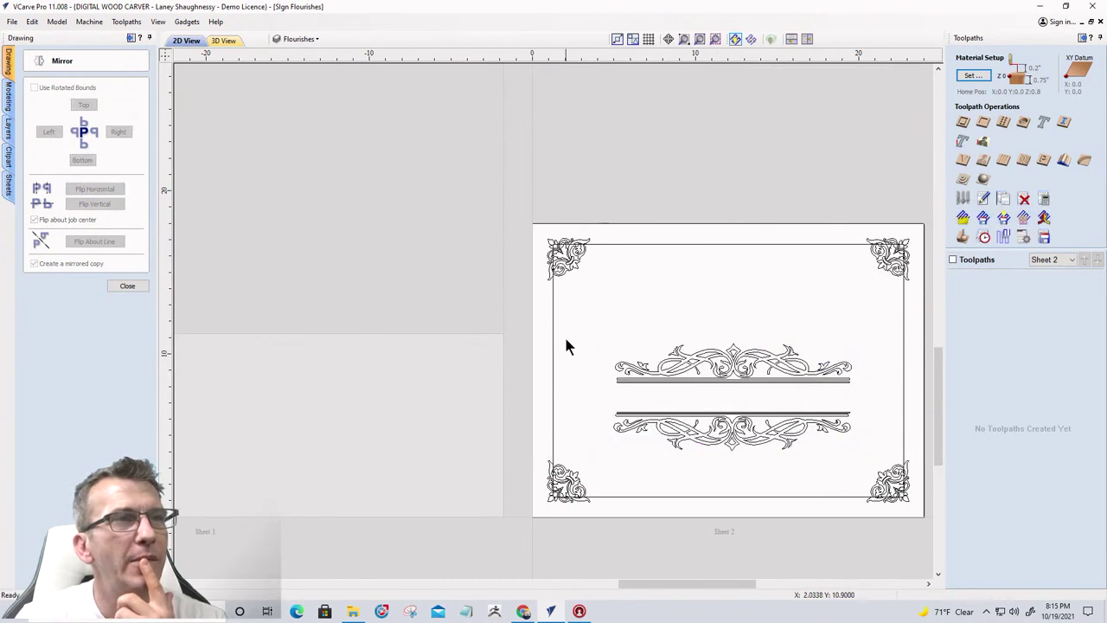
{"action": "left_click", "coordinate": [891, 382]}
{"action": "left_click_drag", "start_coordinate": [732, 363], "coordinate": [733, 301]}
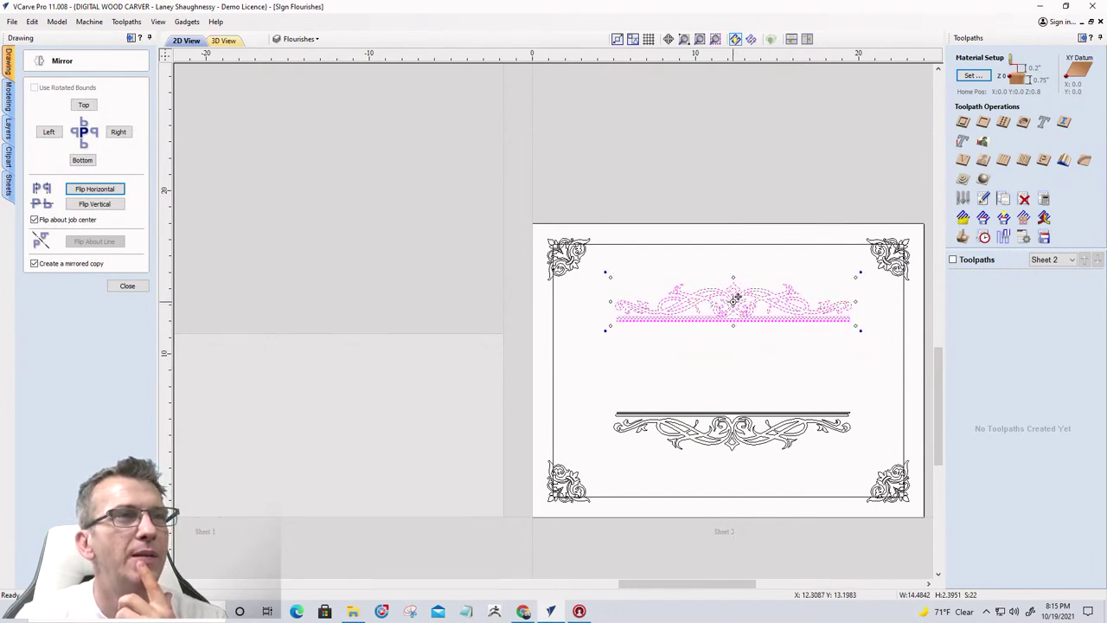
{"action": "left_click_drag", "start_coordinate": [574, 377], "coordinate": [871, 457]}
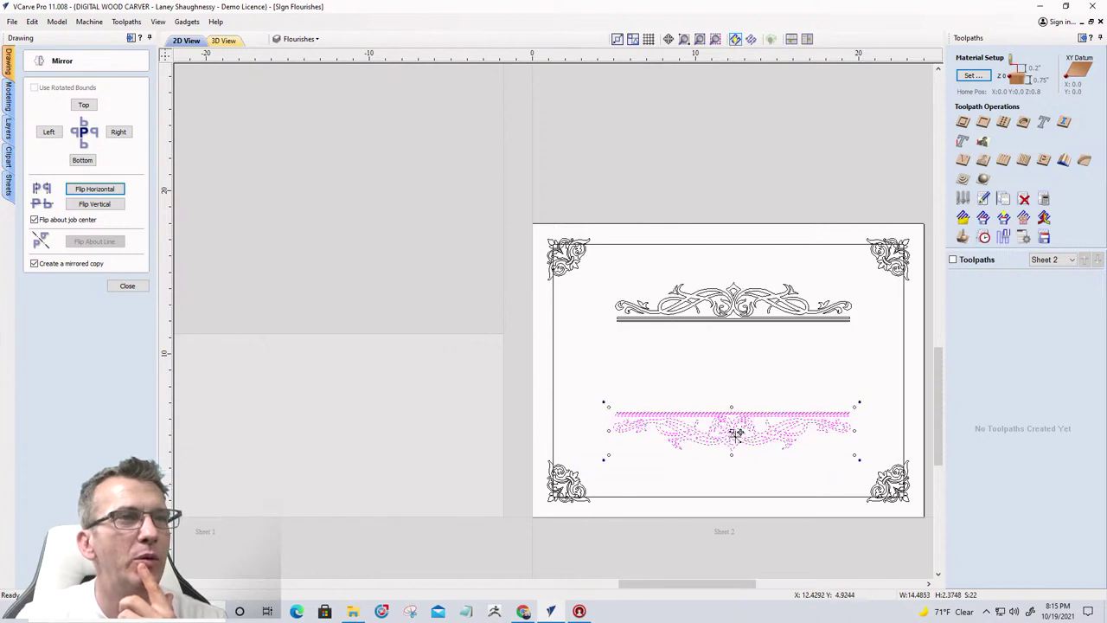
{"action": "left_click_drag", "start_coordinate": [735, 433], "coordinate": [731, 462]}
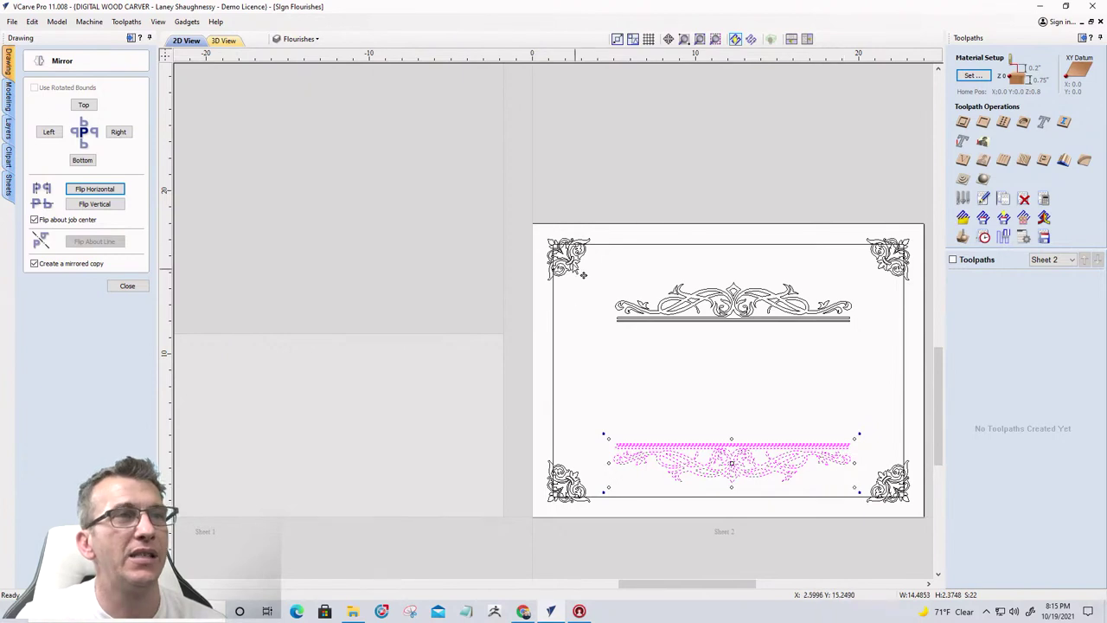
{"action": "left_click_drag", "start_coordinate": [600, 266], "coordinate": [860, 364]}
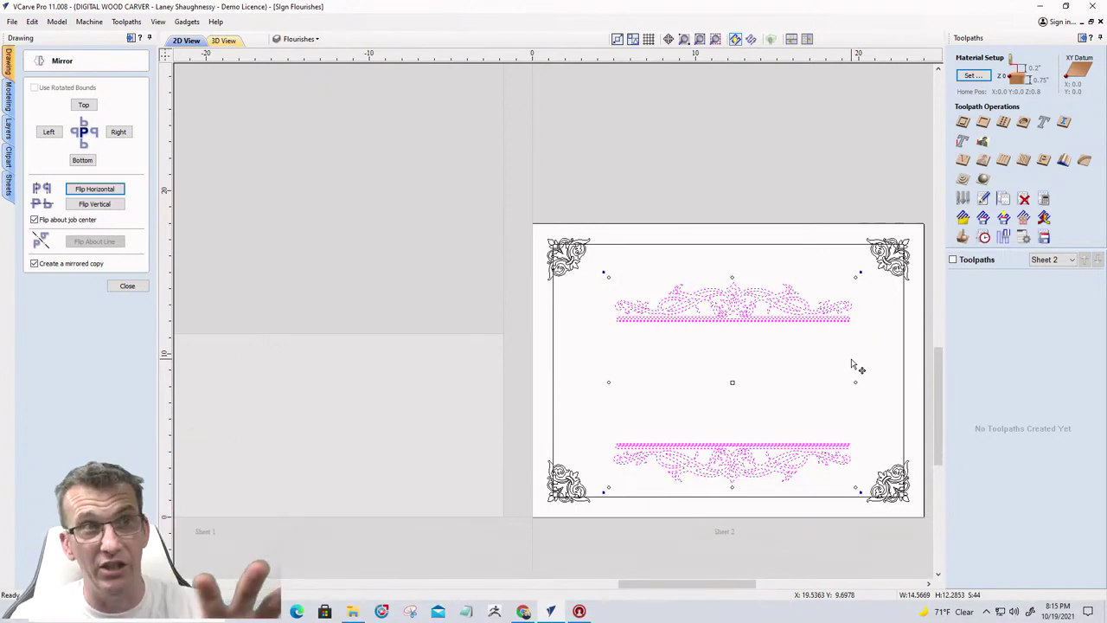
Align both header flourishes to the material centre, then deselect them
{"action": "left_click", "coordinate": [127, 286]}
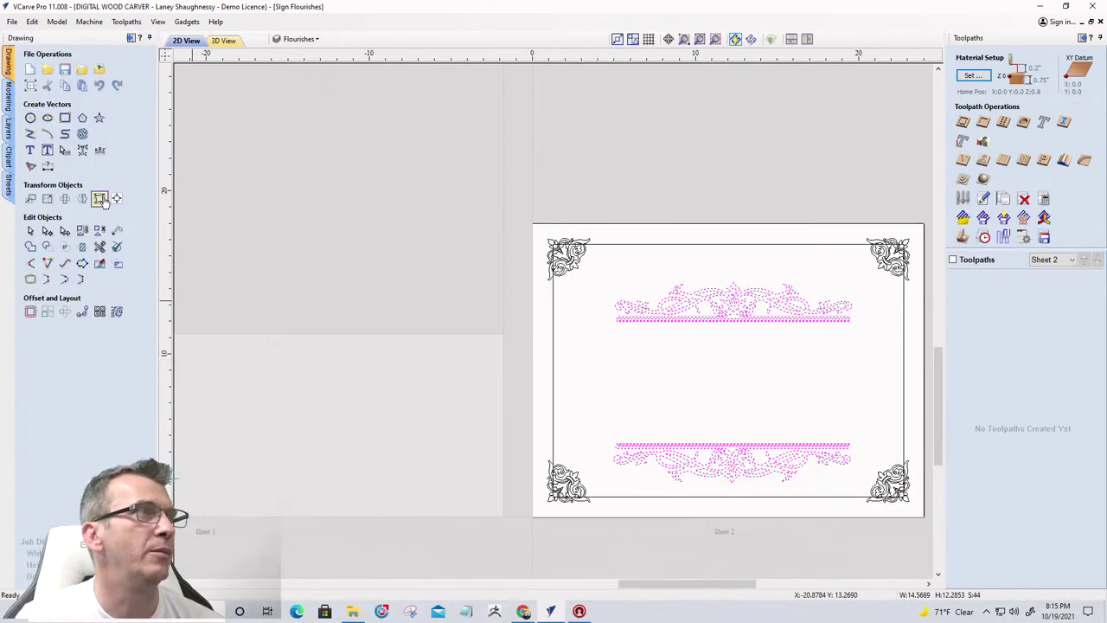
{"action": "left_click", "coordinate": [118, 199]}
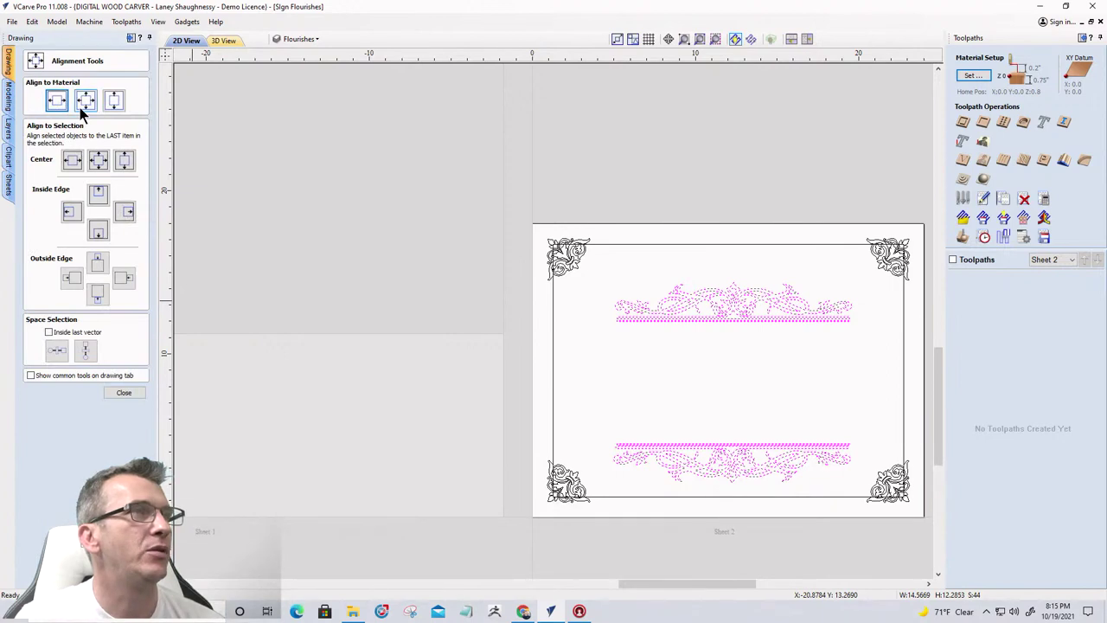
{"action": "left_click", "coordinate": [83, 104]}
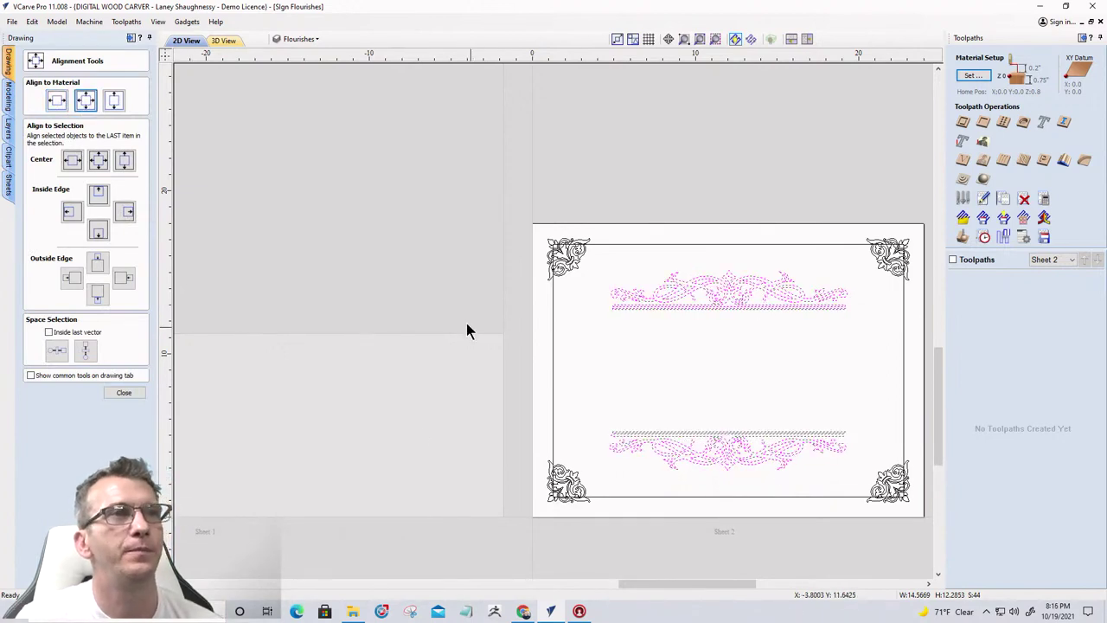
{"action": "left_click", "coordinate": [432, 263]}
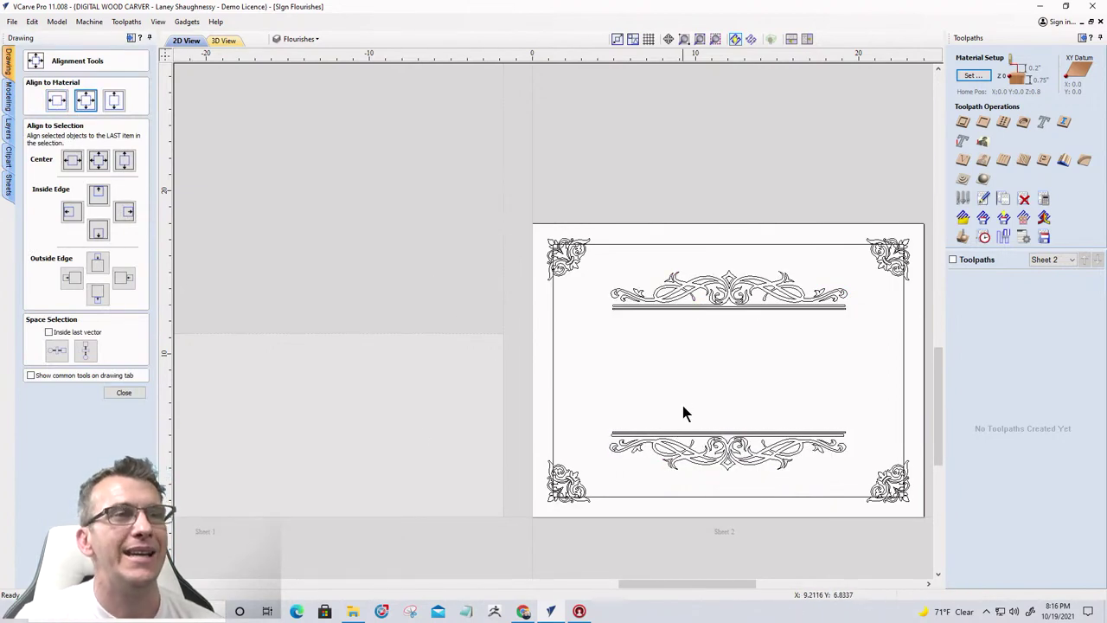
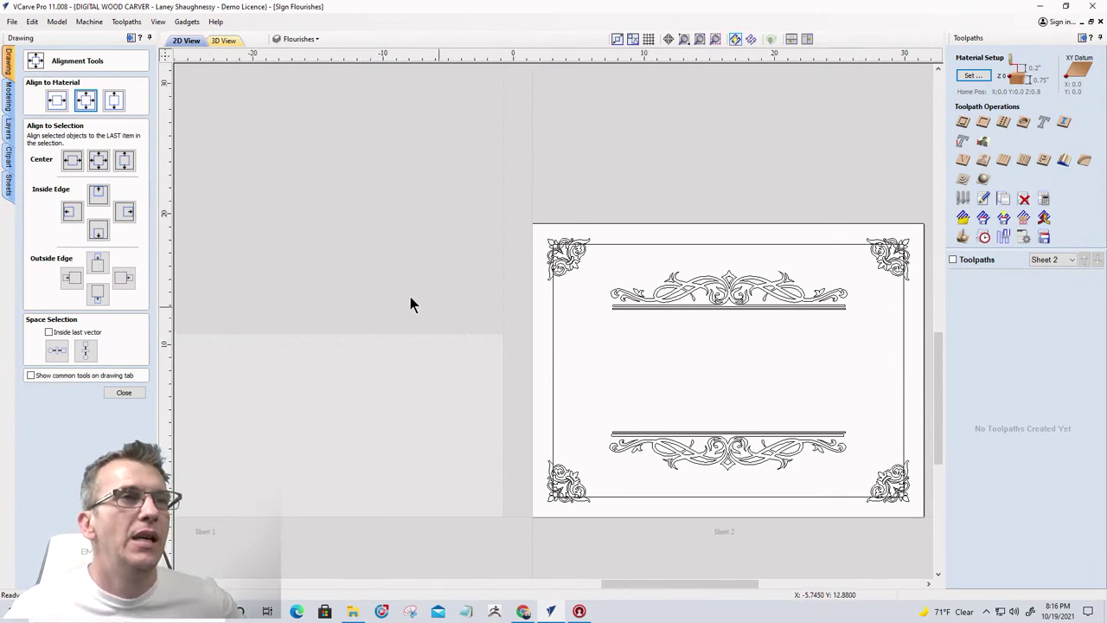
Close the Alignment Tools panel to get back to the Drawing tool palette
{"action": "scroll", "coordinate": [410, 302], "scroll_direction": "down", "scroll_amount": 3}
{"action": "scroll", "coordinate": [492, 323], "scroll_direction": "up", "scroll_amount": 3}
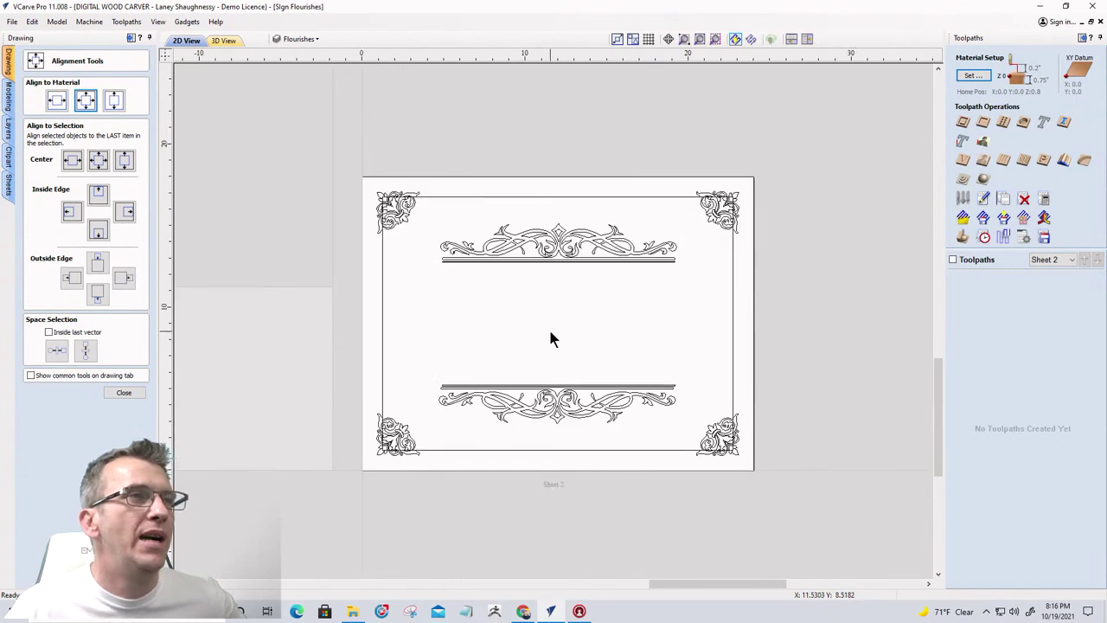
{"action": "scroll", "coordinate": [552, 340], "scroll_direction": "up", "scroll_amount": 1}
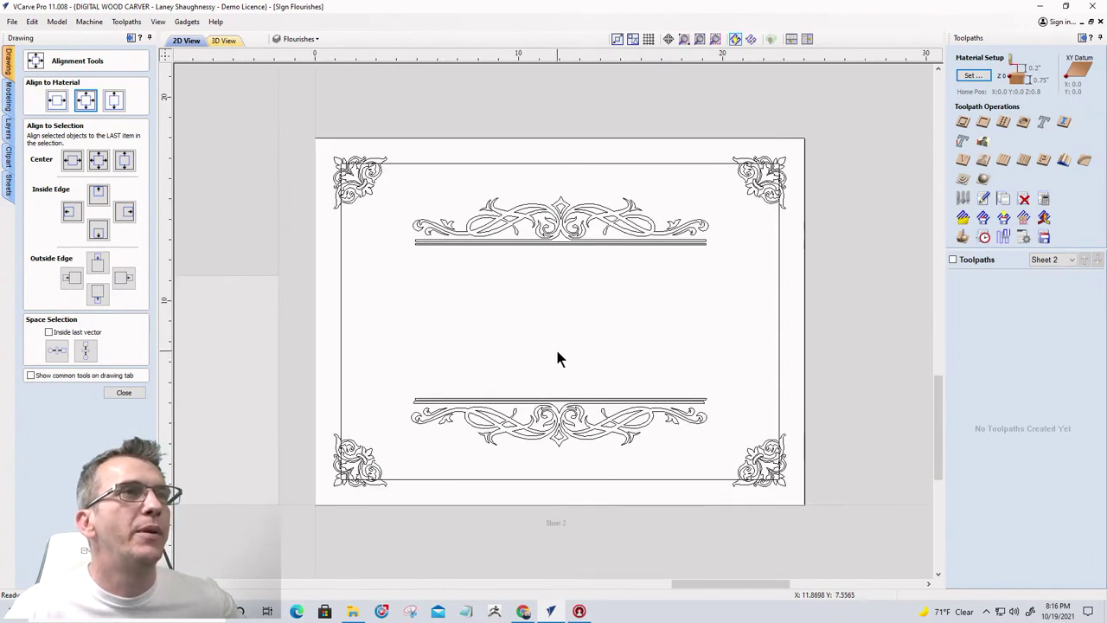
{"action": "left_click", "coordinate": [124, 393]}
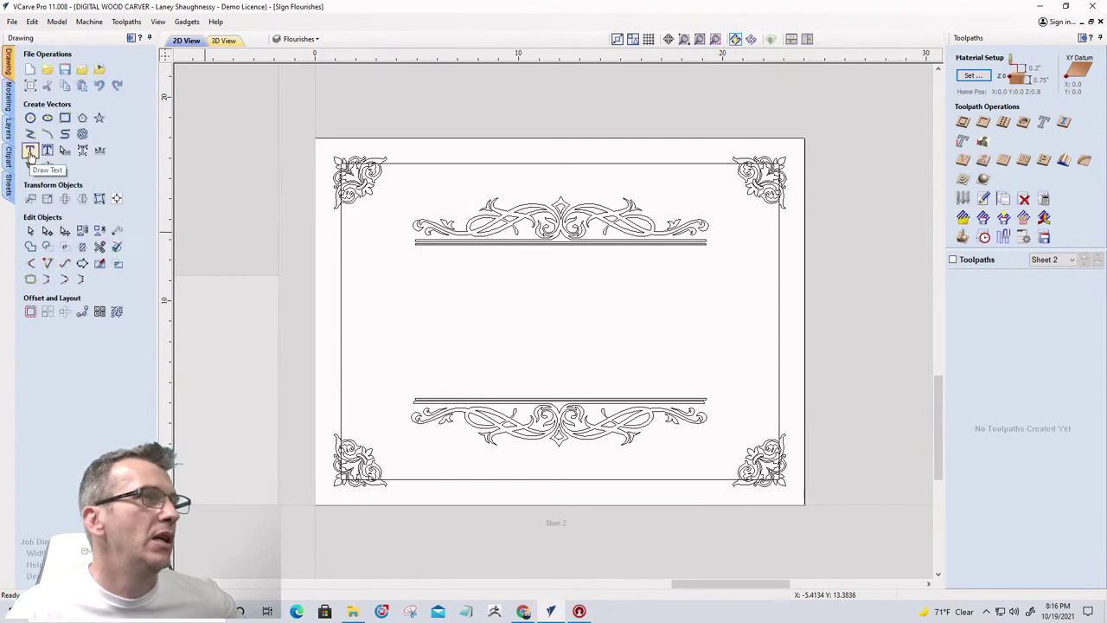
Create the text SPINDLETV and move it up just under the top flourish
{"action": "left_click", "coordinate": [30, 151]}
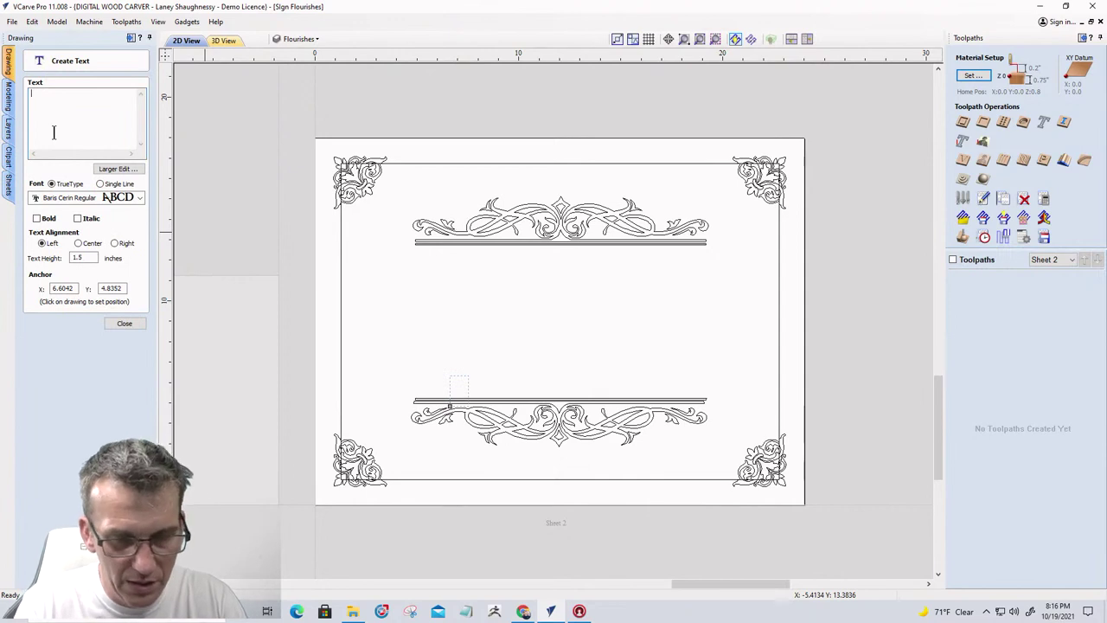
{"action": "type", "text": "SPINDLETV"}
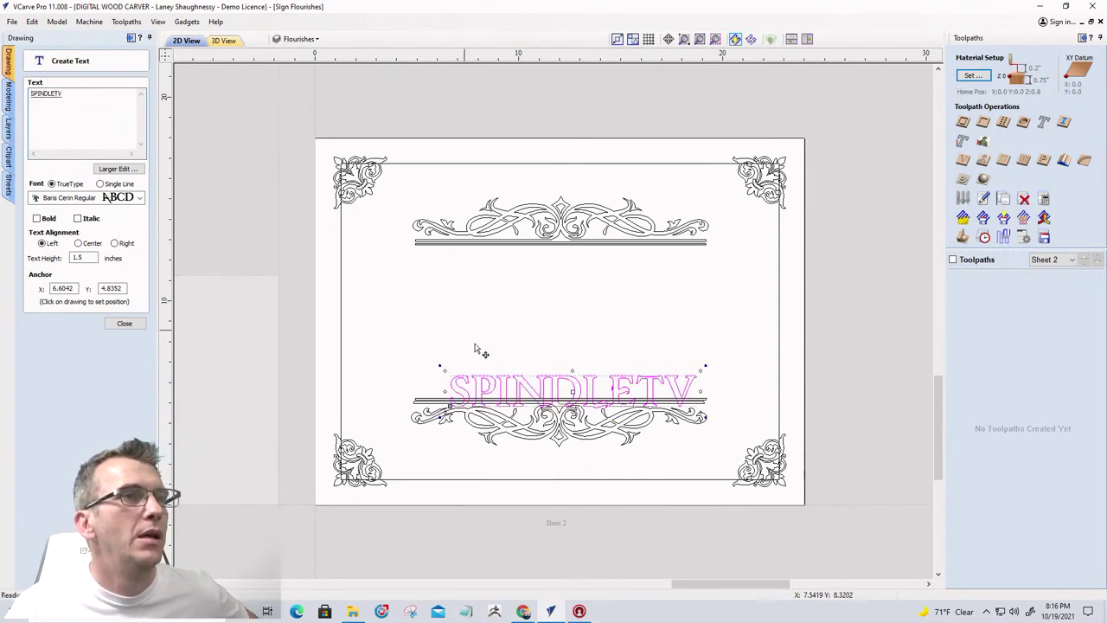
{"action": "left_click_drag", "start_coordinate": [565, 390], "coordinate": [549, 285]}
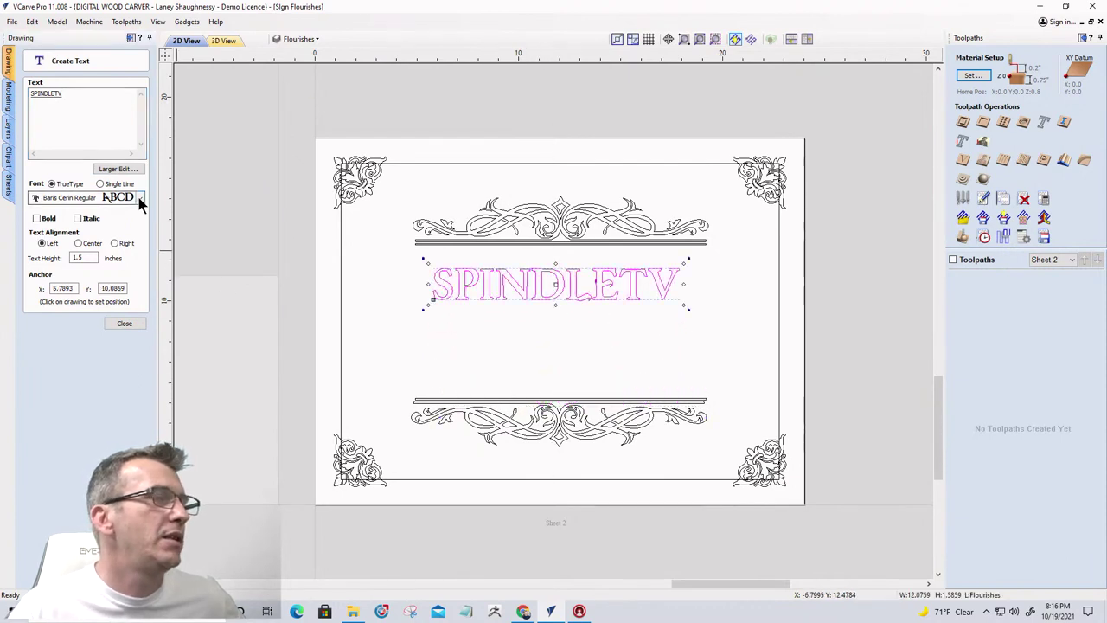
Browse the font list and set the SPINDLETV text in Oswald Heavy
{"action": "left_click", "coordinate": [138, 197]}
{"action": "scroll", "coordinate": [125, 216], "scroll_direction": "down", "scroll_amount": 10}
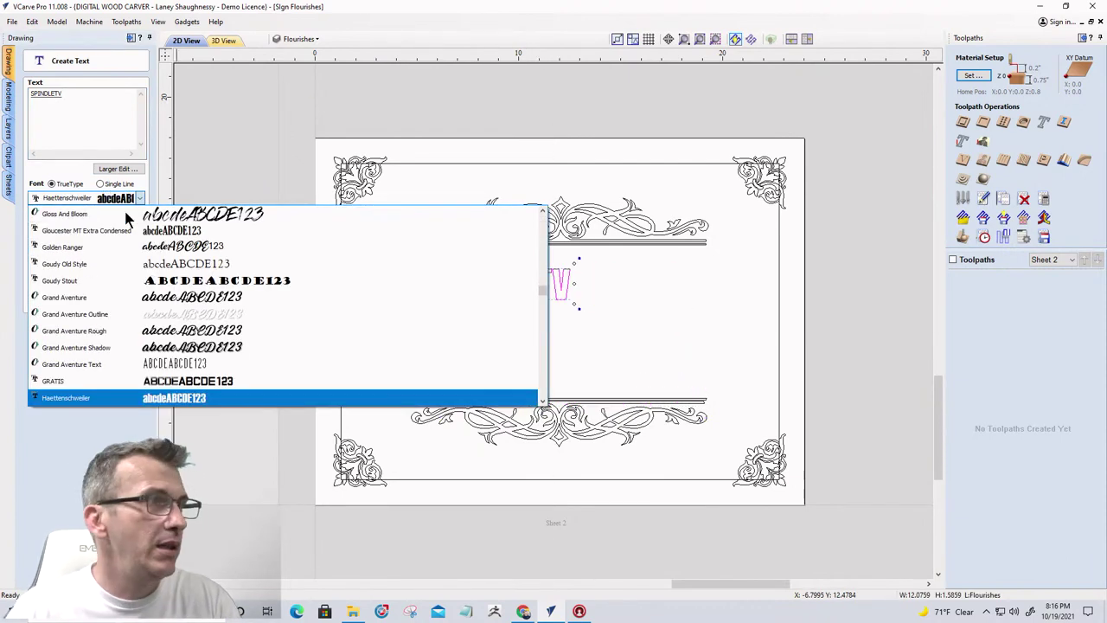
{"action": "scroll", "coordinate": [149, 344], "scroll_direction": "down", "scroll_amount": 1}
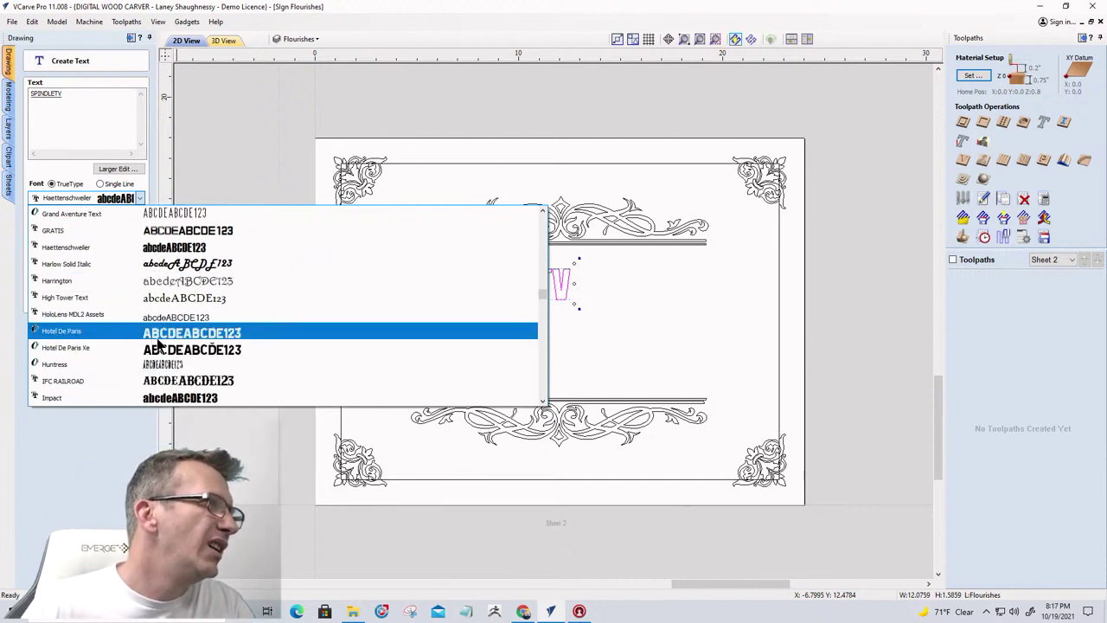
{"action": "scroll", "coordinate": [173, 341], "scroll_direction": "up", "scroll_amount": 4}
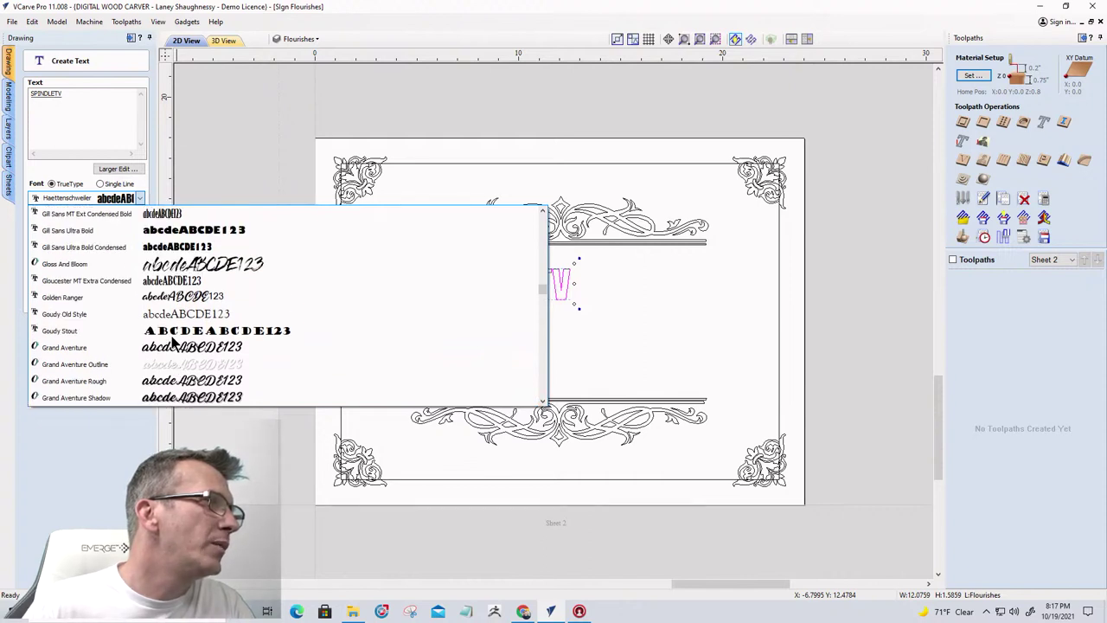
{"action": "scroll", "coordinate": [55, 315], "scroll_direction": "up", "scroll_amount": 5}
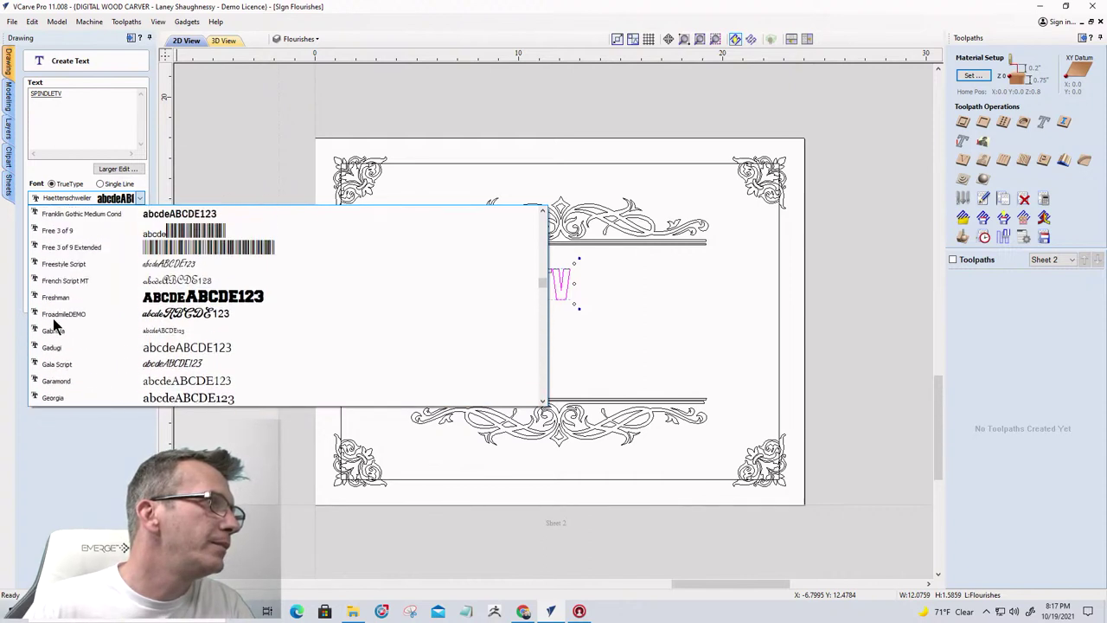
{"action": "scroll", "coordinate": [53, 324], "scroll_direction": "up", "scroll_amount": 2}
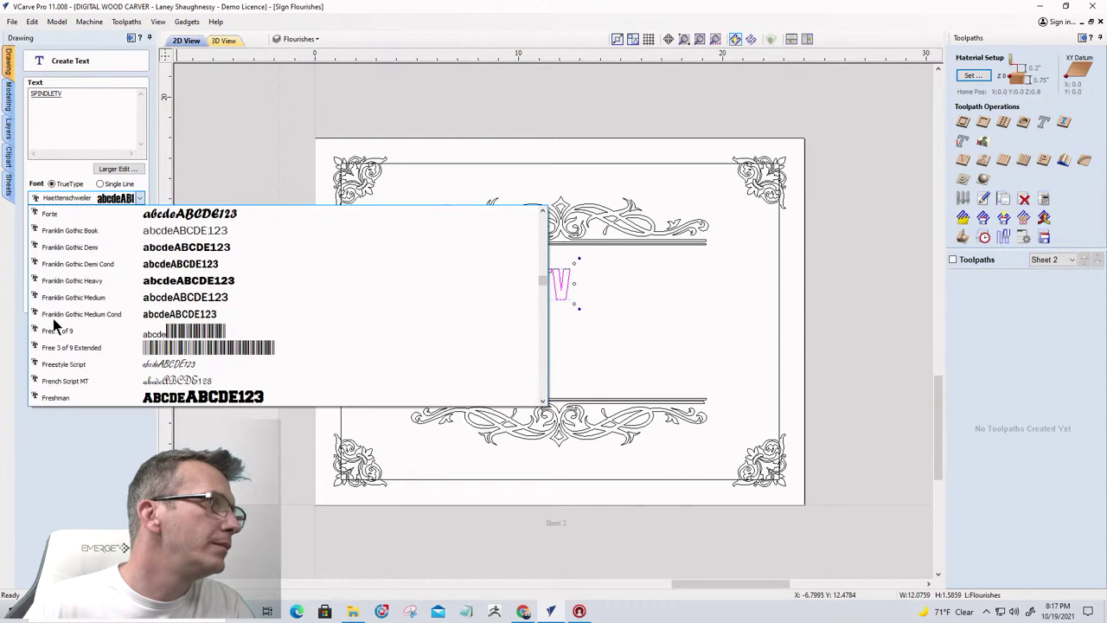
{"action": "scroll", "coordinate": [53, 324], "scroll_direction": "down", "scroll_amount": 18}
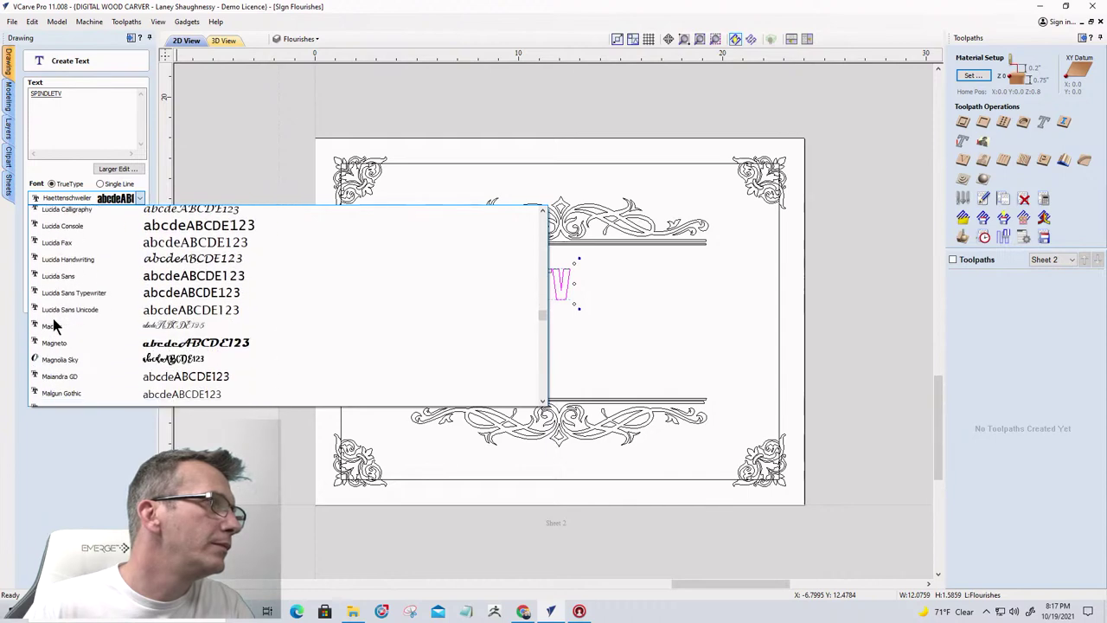
{"action": "scroll", "coordinate": [53, 324], "scroll_direction": "down", "scroll_amount": 10}
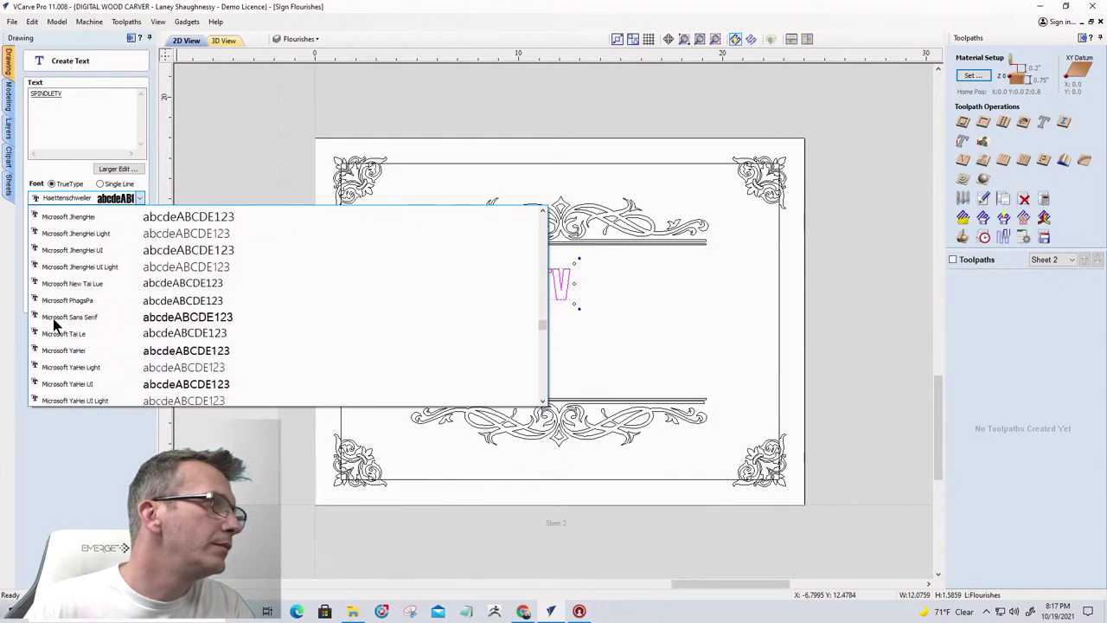
{"action": "scroll", "coordinate": [52, 324], "scroll_direction": "down", "scroll_amount": 10}
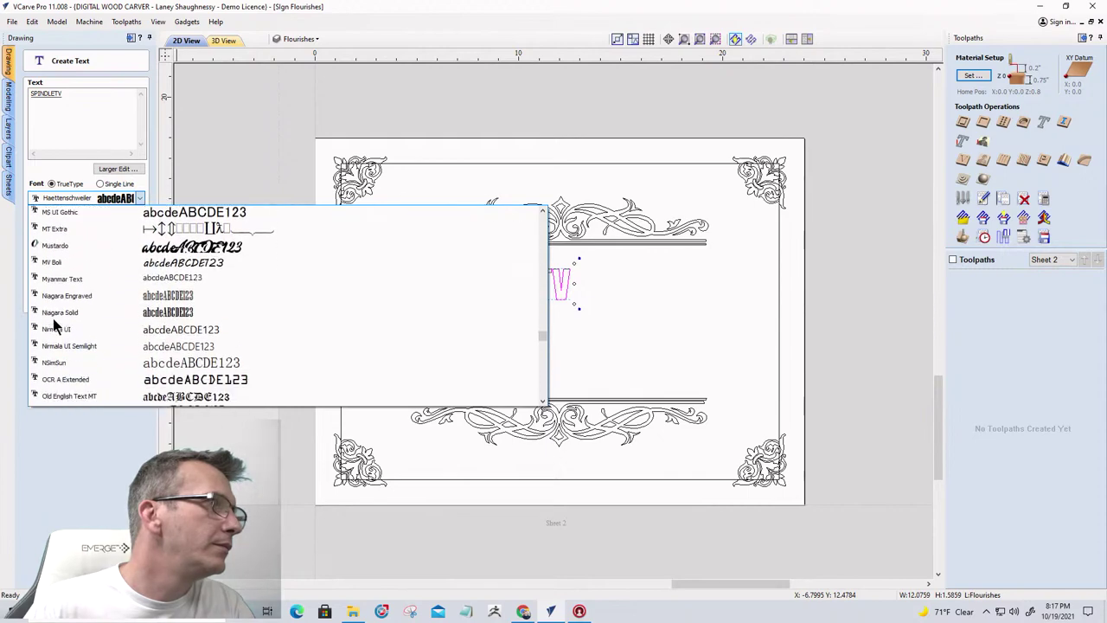
{"action": "scroll", "coordinate": [52, 324], "scroll_direction": "down", "scroll_amount": 10}
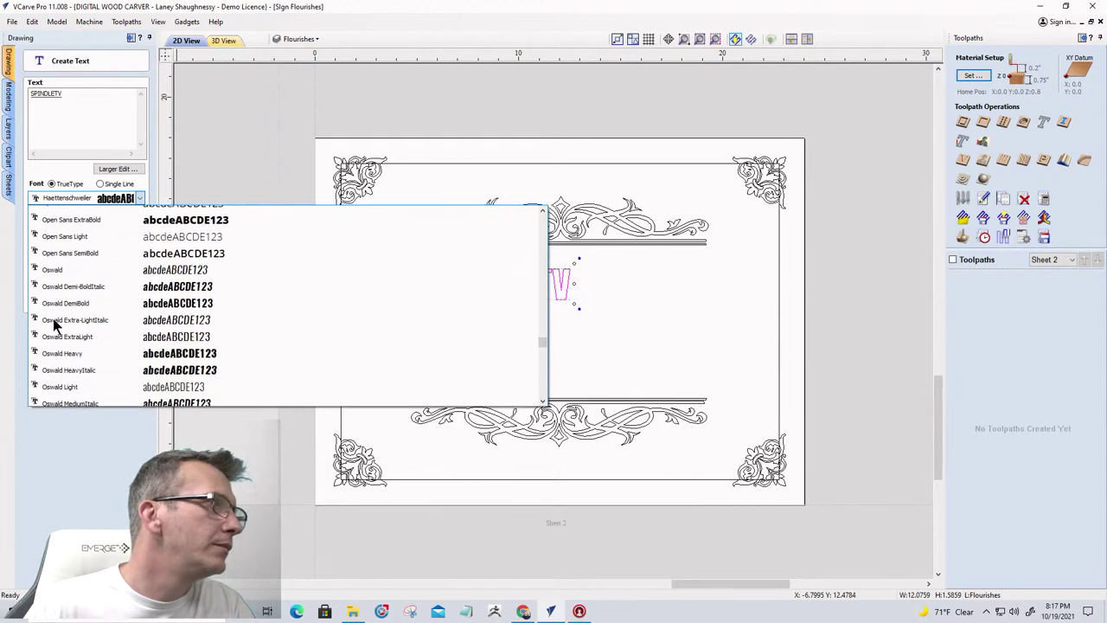
{"action": "scroll", "coordinate": [53, 325], "scroll_direction": "down", "scroll_amount": 1}
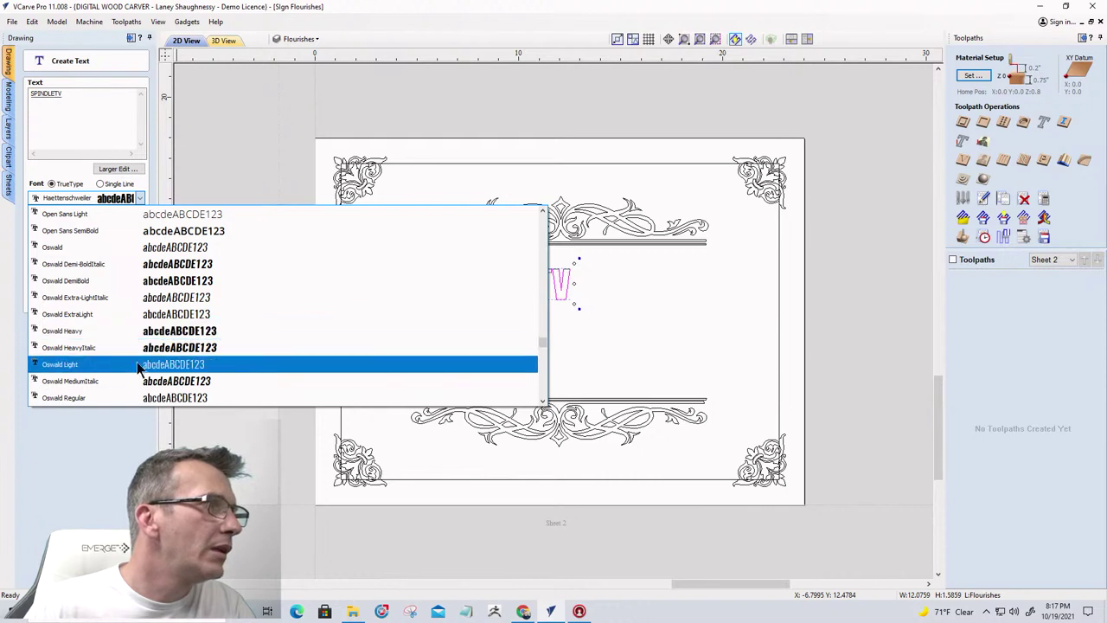
{"action": "scroll", "coordinate": [89, 376], "scroll_direction": "down", "scroll_amount": 1}
{"action": "scroll", "coordinate": [89, 377], "scroll_direction": "down", "scroll_amount": 2}
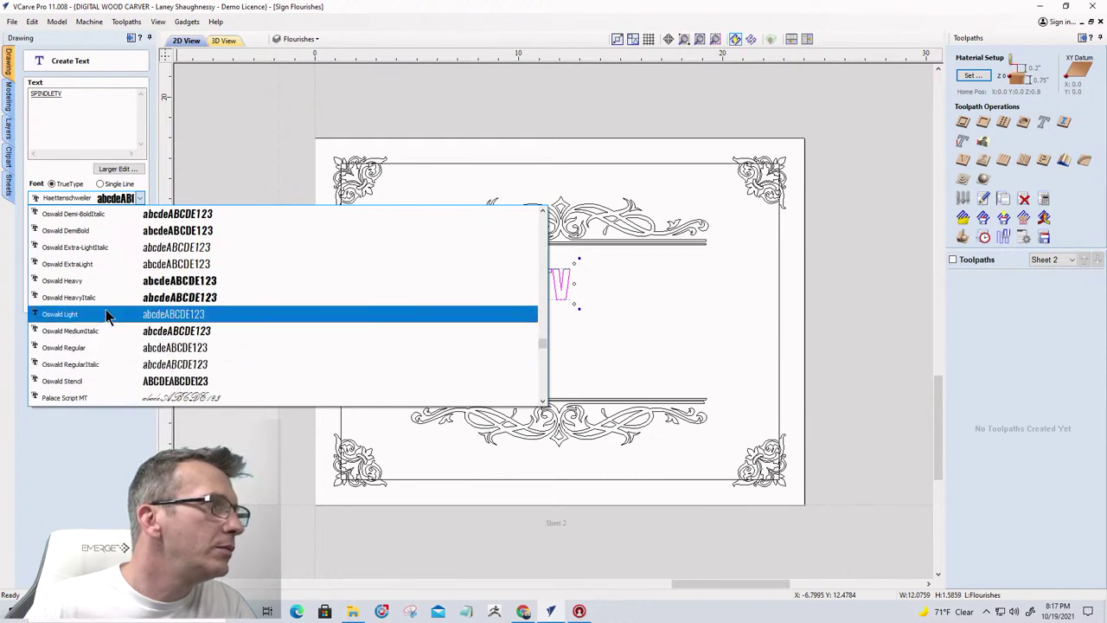
{"action": "left_click", "coordinate": [119, 287]}
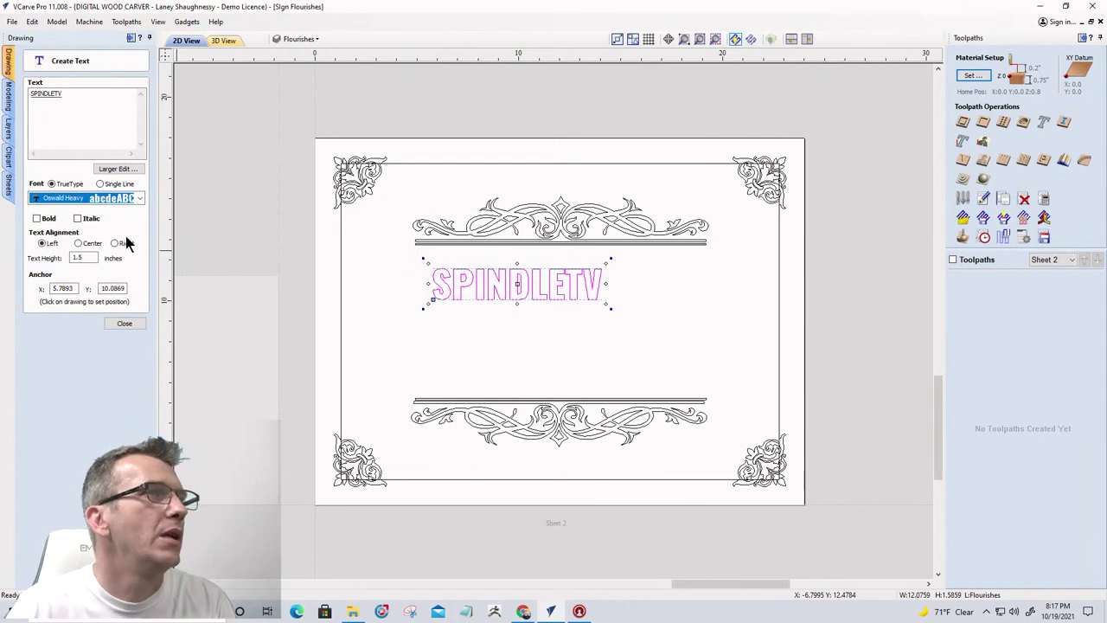
Make SPINDLETV 2.5 inches tall and centre it horizontally under the top flourish
{"action": "double_click", "coordinate": [87, 257]}
{"action": "type", "text": "2"}
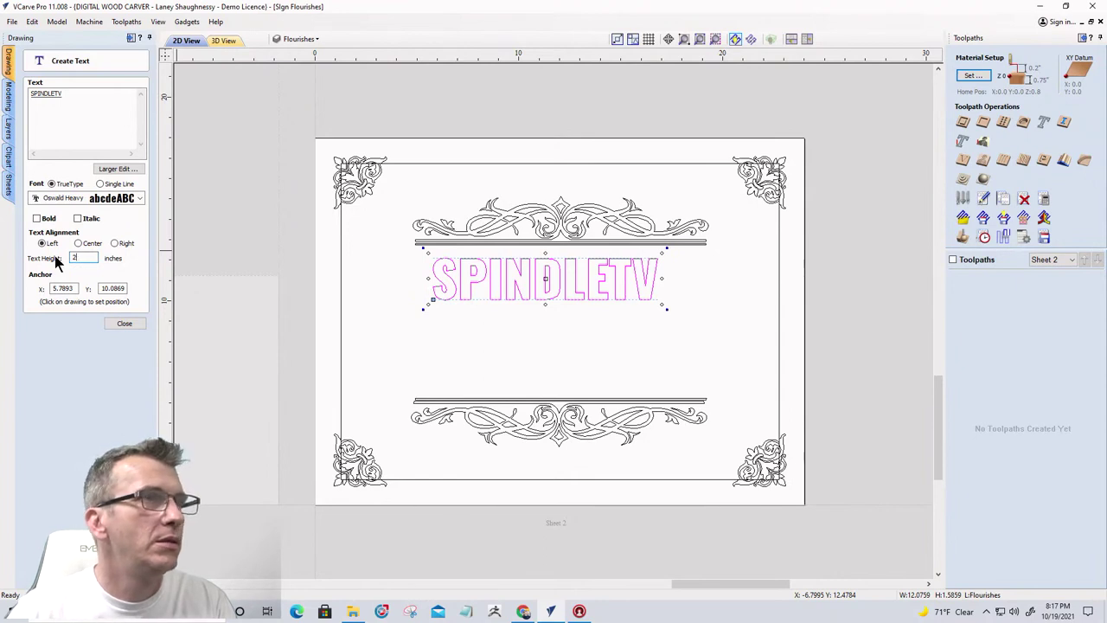
{"action": "type", "text": ".5"}
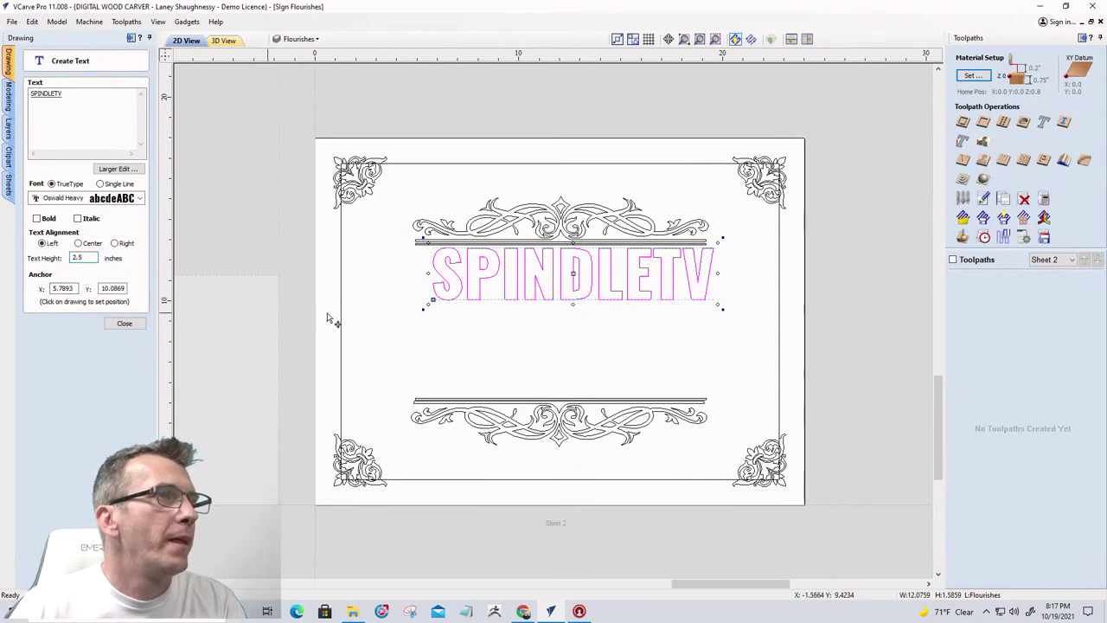
{"action": "left_click_drag", "start_coordinate": [574, 278], "coordinate": [561, 275]}
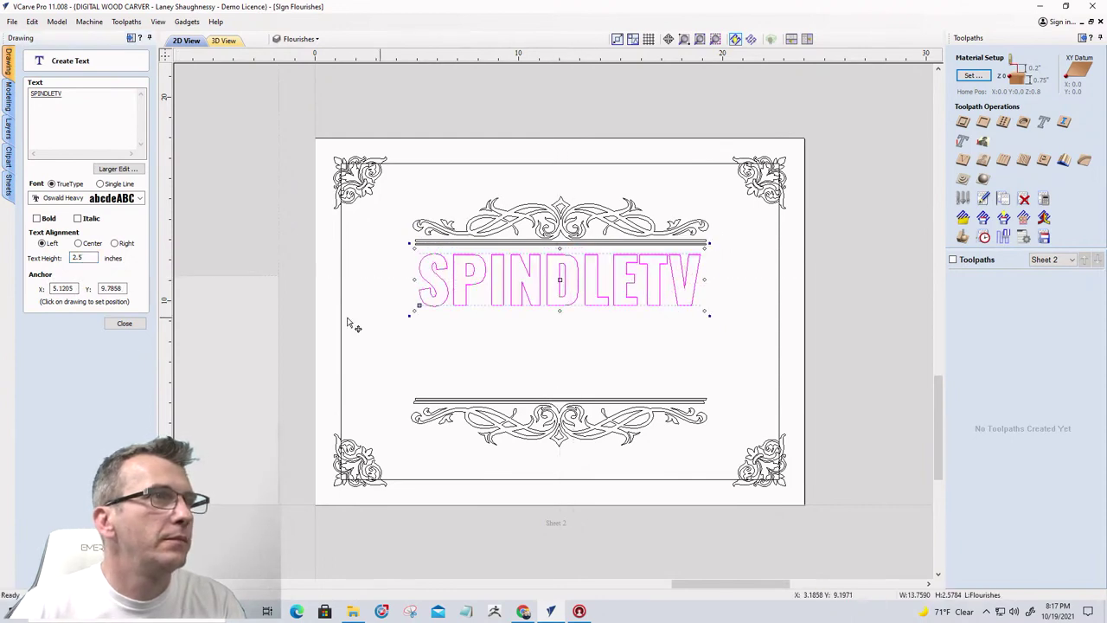
{"action": "left_click", "coordinate": [125, 323]}
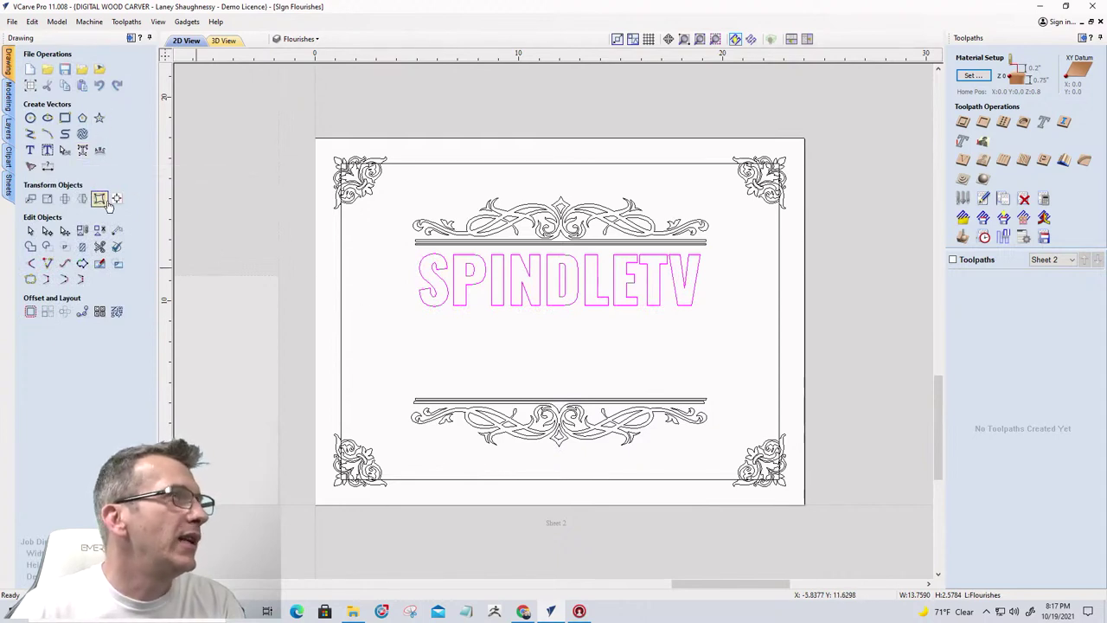
Reopen the SPINDLETV text and switch its font to Poppins Medium
{"action": "left_click", "coordinate": [31, 150]}
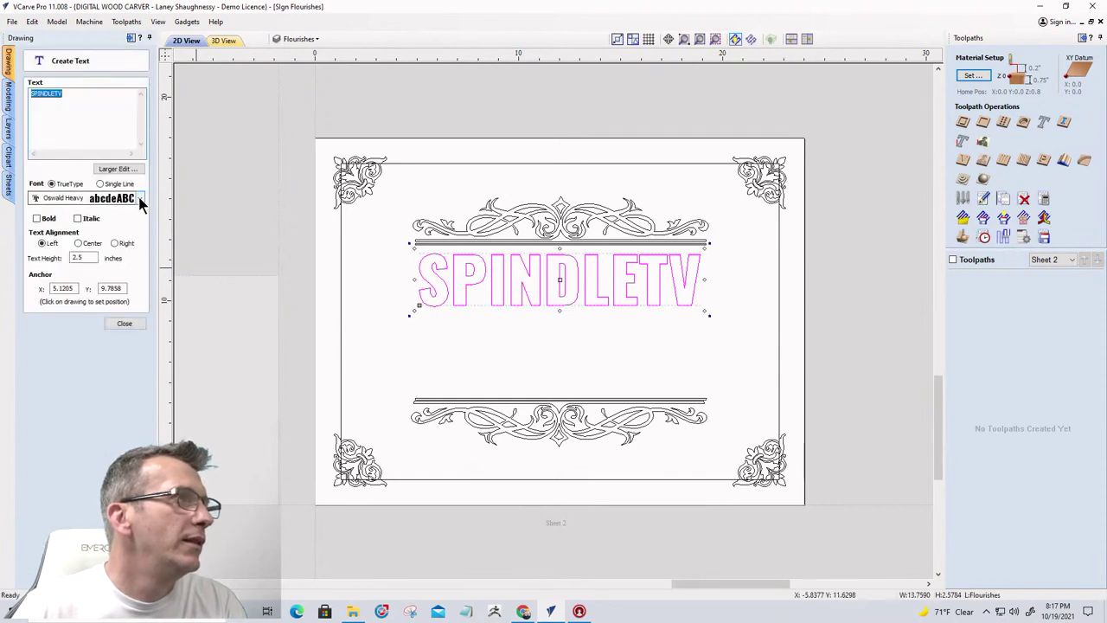
{"action": "left_click", "coordinate": [140, 198]}
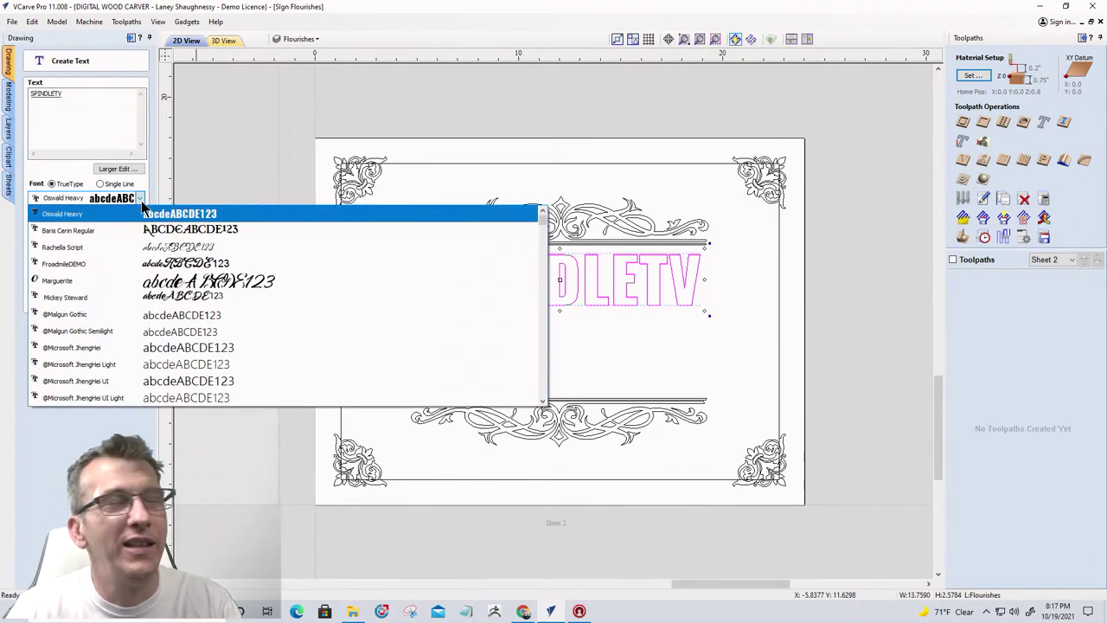
{"action": "scroll", "coordinate": [104, 364], "scroll_direction": "down", "scroll_amount": 7}
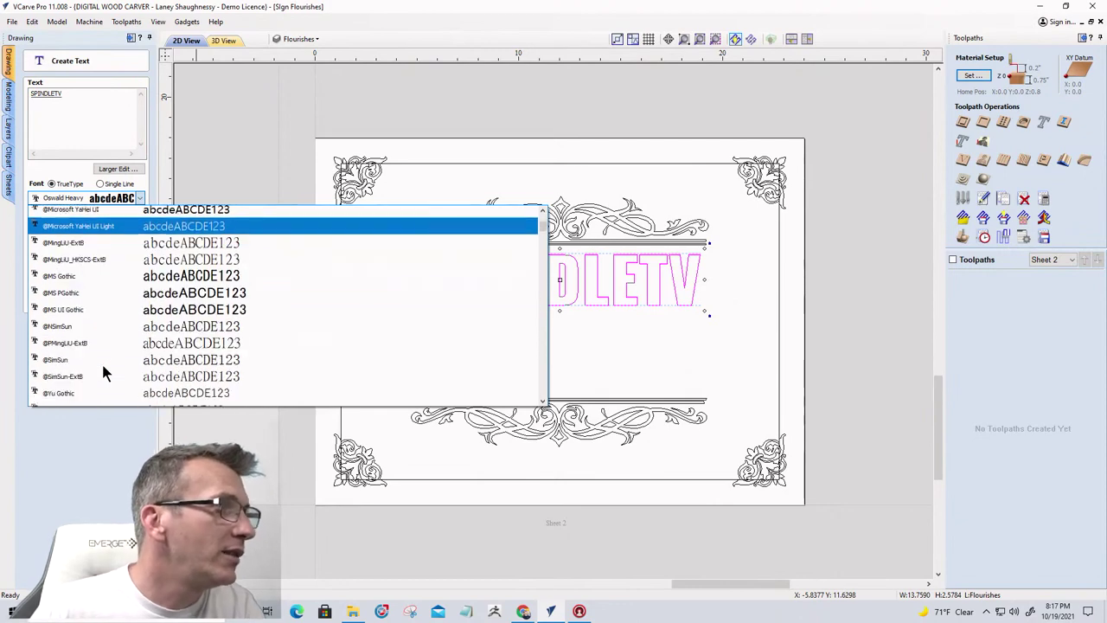
{"action": "scroll", "coordinate": [104, 372], "scroll_direction": "down", "scroll_amount": 12}
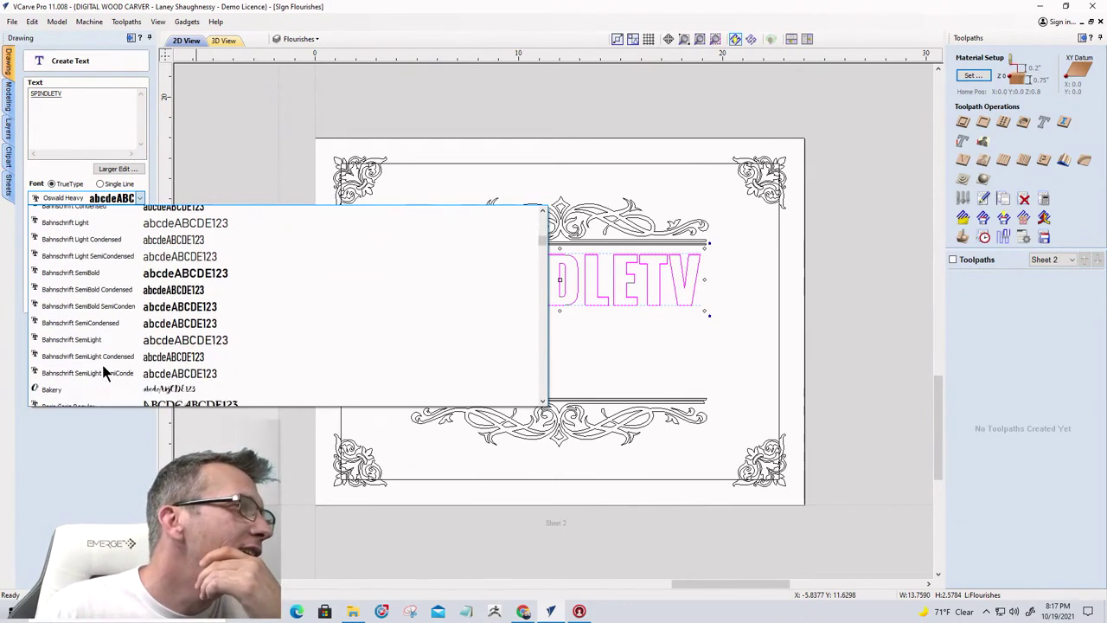
{"action": "scroll", "coordinate": [102, 372], "scroll_direction": "down", "scroll_amount": 2}
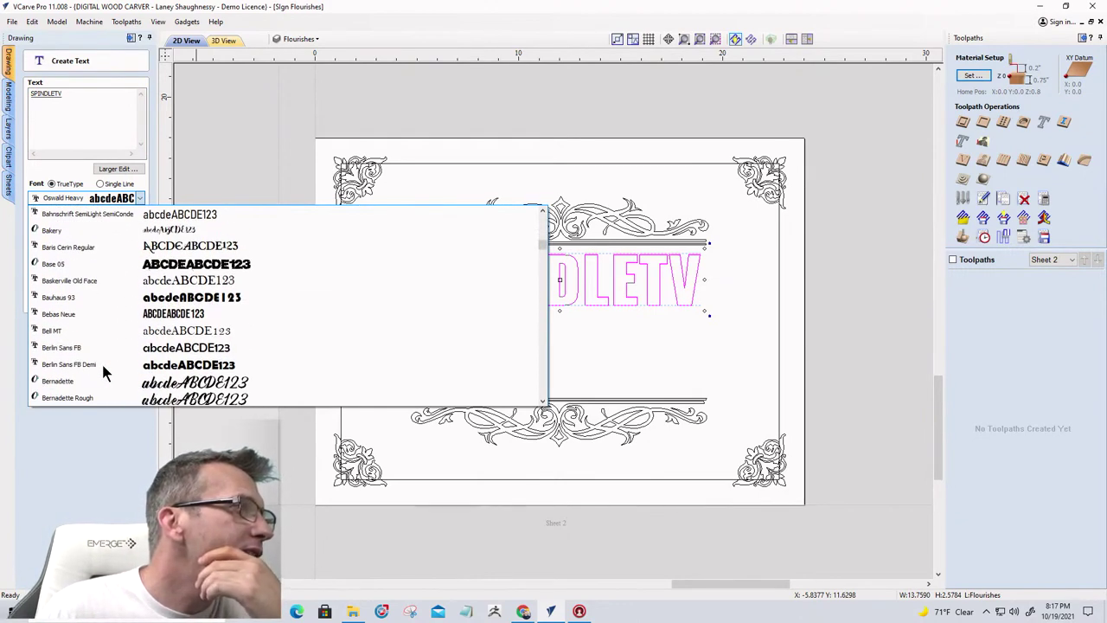
{"action": "scroll", "coordinate": [104, 372], "scroll_direction": "down", "scroll_amount": 12}
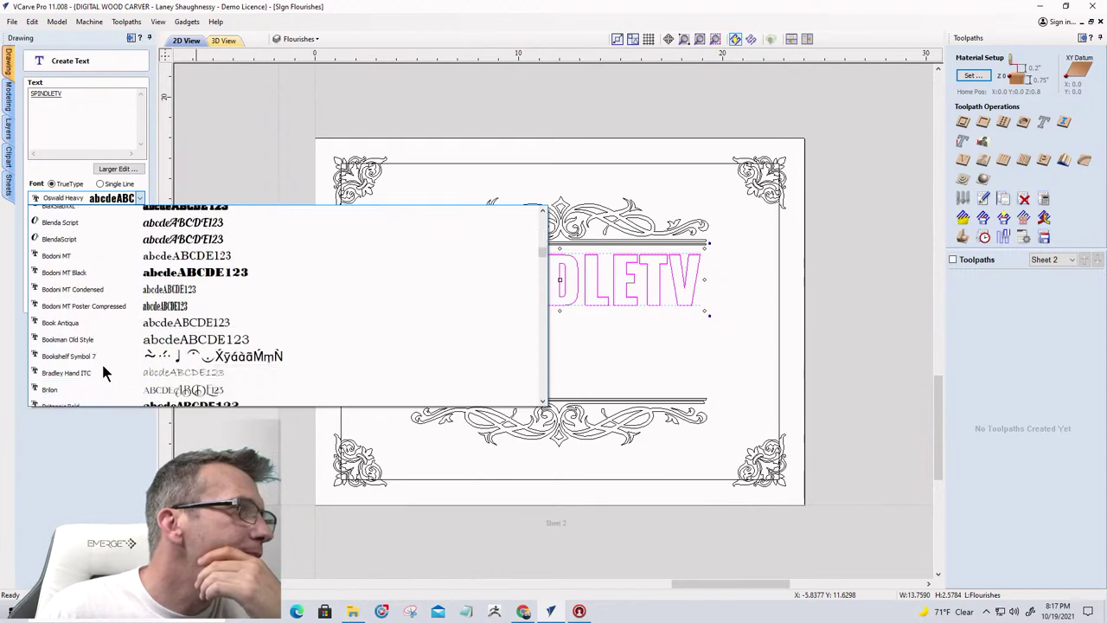
{"action": "scroll", "coordinate": [103, 372], "scroll_direction": "down", "scroll_amount": 12}
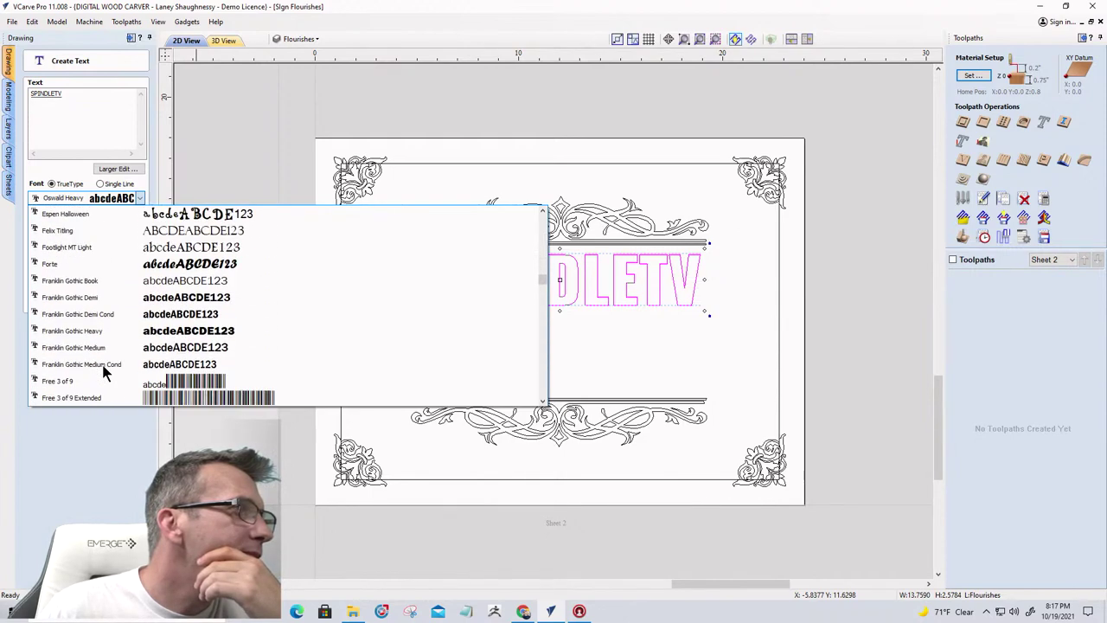
{"action": "scroll", "coordinate": [103, 372], "scroll_direction": "down", "scroll_amount": 20}
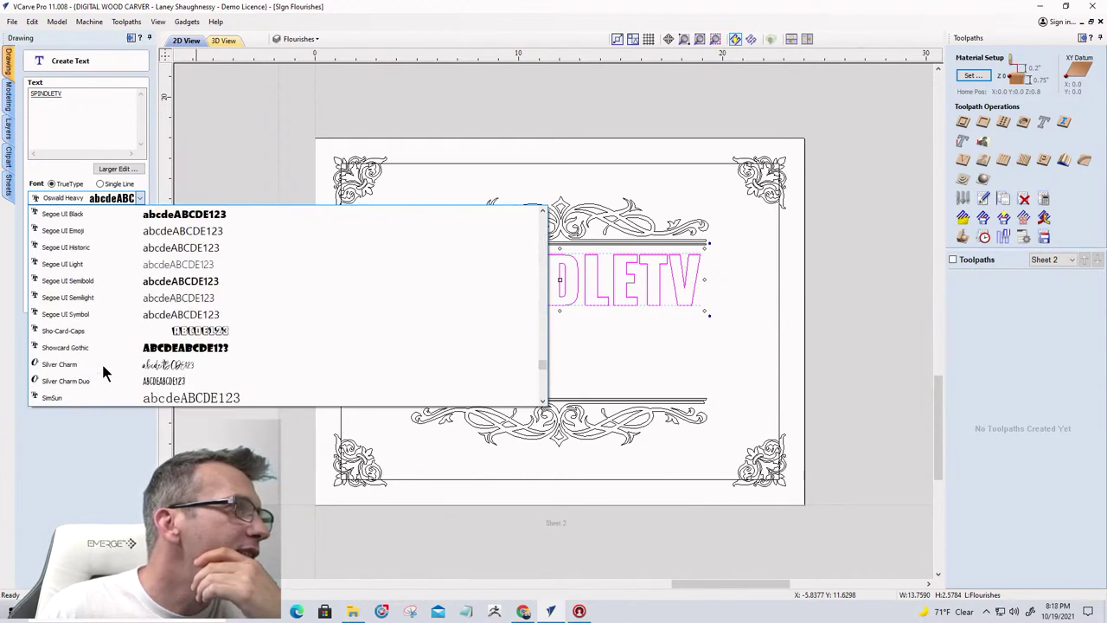
{"action": "scroll", "coordinate": [102, 367], "scroll_direction": "up", "scroll_amount": 10}
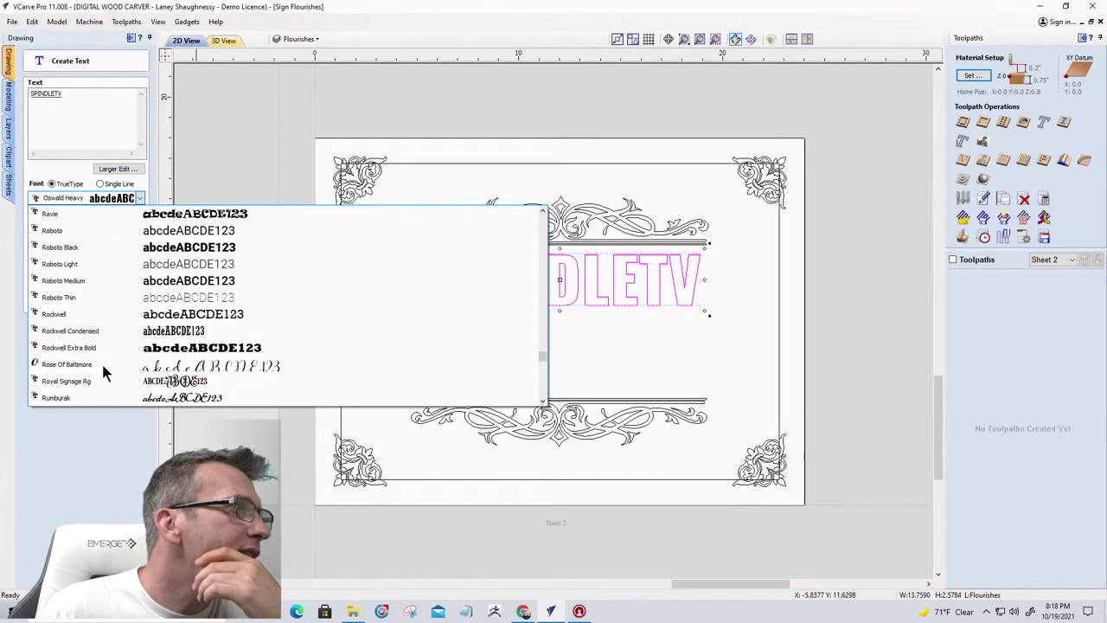
{"action": "scroll", "coordinate": [102, 372], "scroll_direction": "up", "scroll_amount": 8}
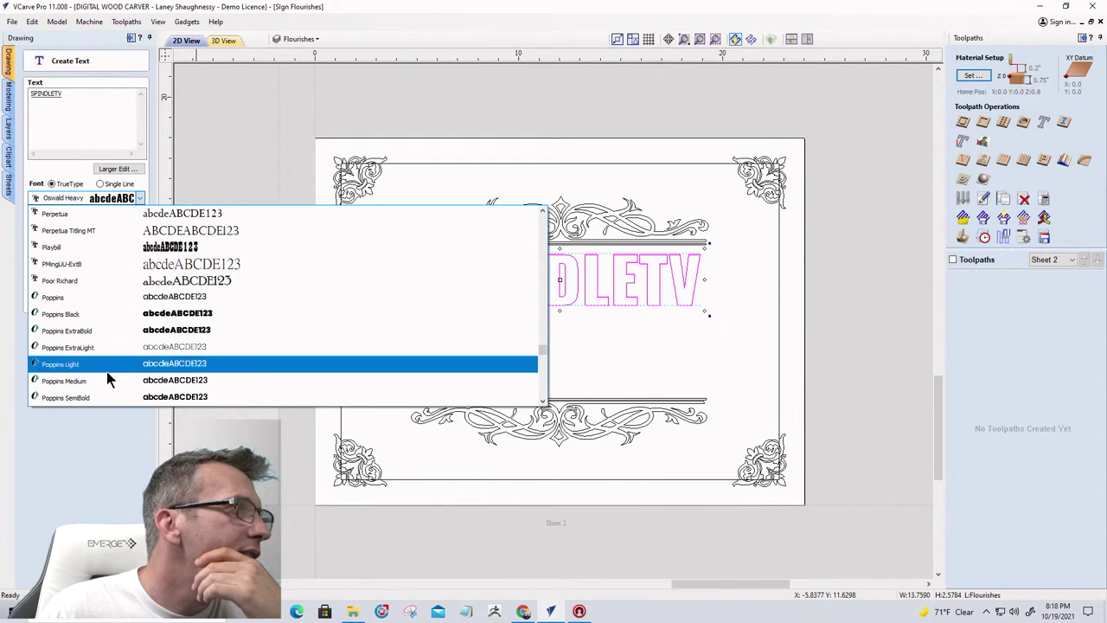
{"action": "left_click", "coordinate": [107, 379]}
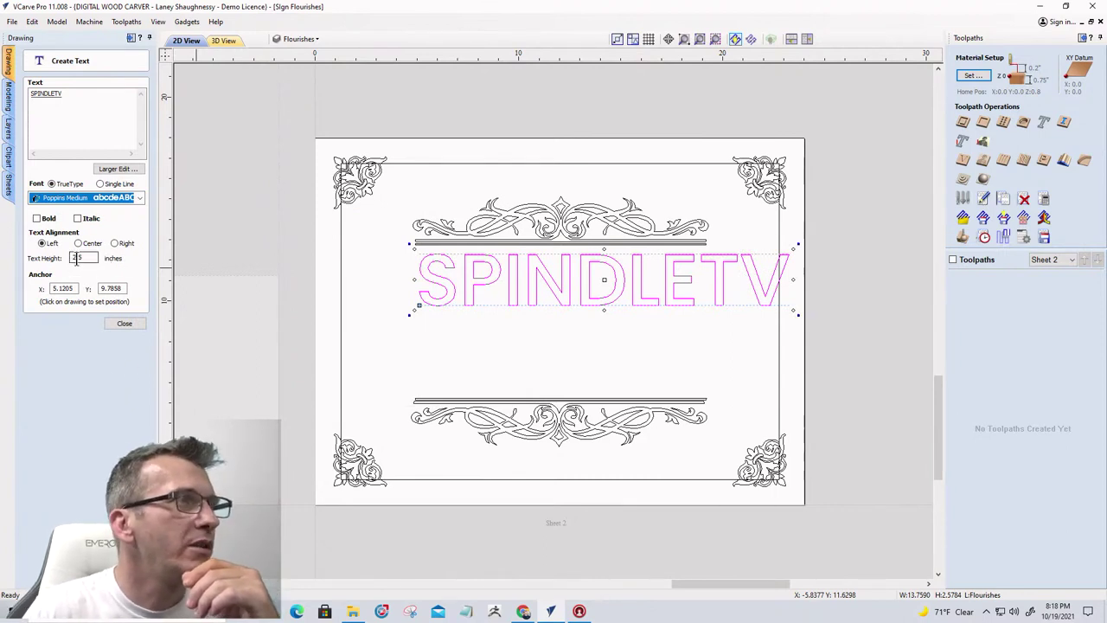
Reduce the SPINDLETV text height to 2 inches
{"action": "left_click", "coordinate": [83, 259]}
{"action": "key", "text": "BackSpace"}
{"action": "key", "text": "BackSpace"}
{"action": "key", "text": "BackSpace"}
{"action": "type", "text": "2.25"}
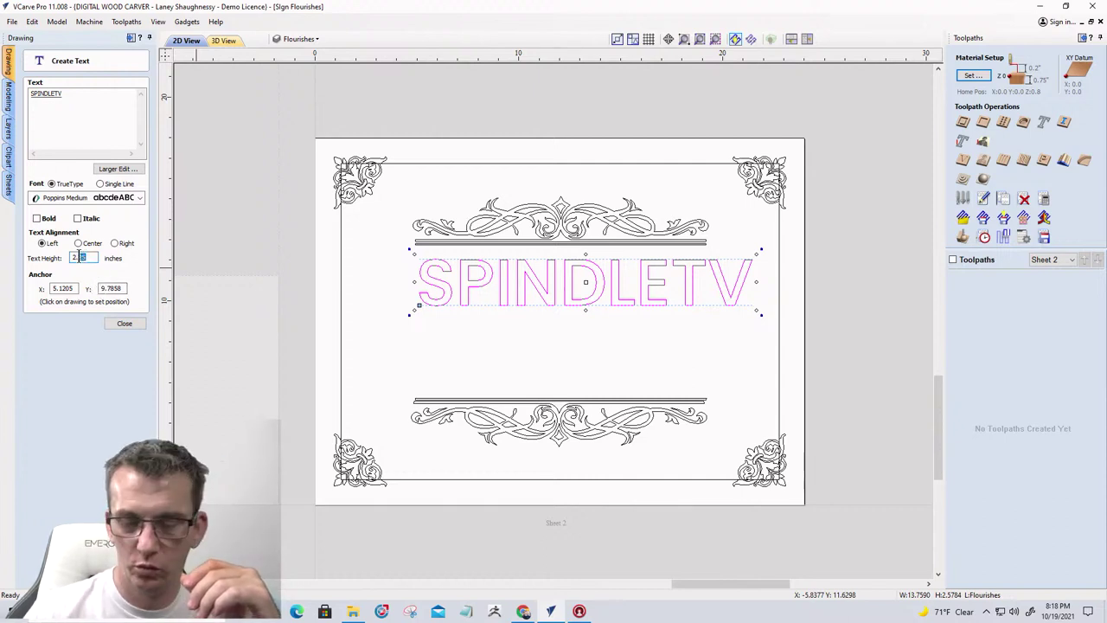
{"action": "type", "text": "0"}
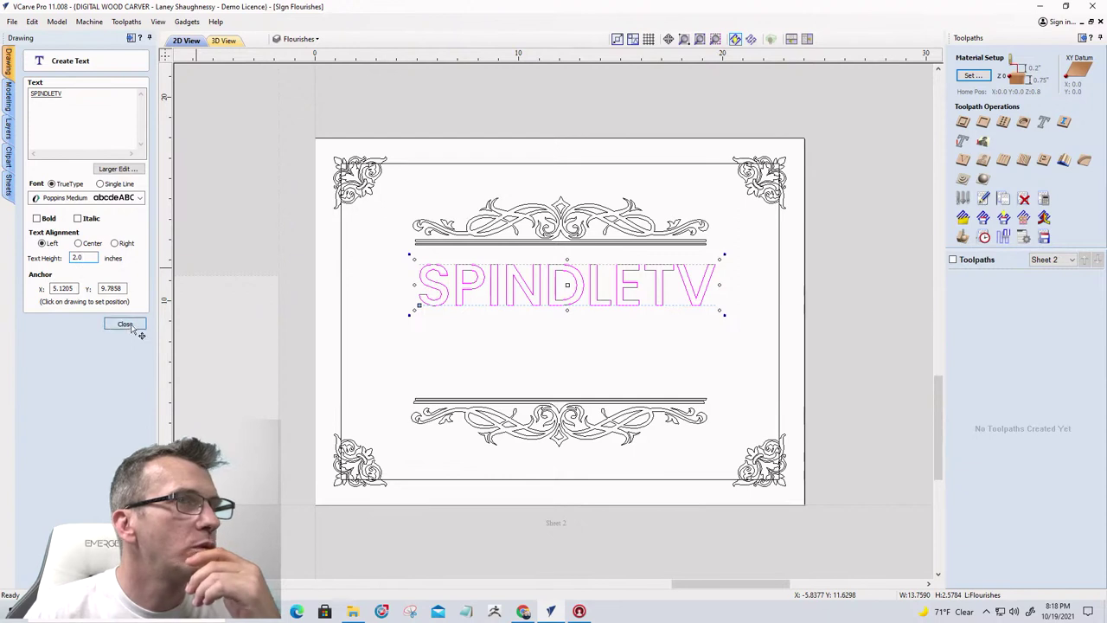
{"action": "left_click", "coordinate": [126, 325]}
Centre SPINDLETV horizontally on the material and start a new text object
{"action": "left_click", "coordinate": [118, 200]}
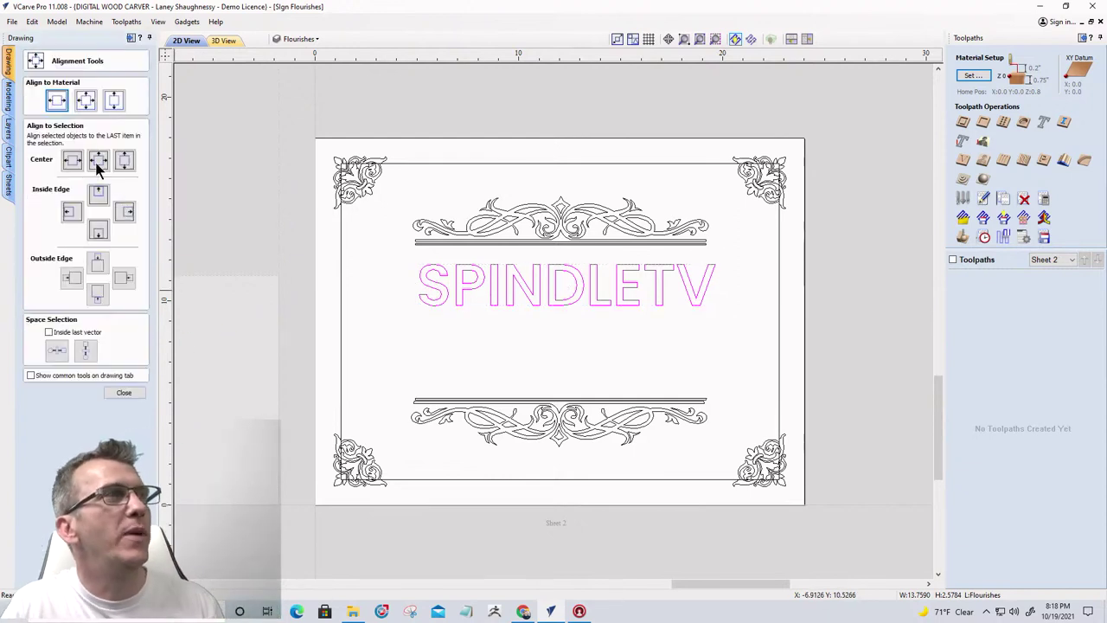
{"action": "left_click", "coordinate": [57, 101]}
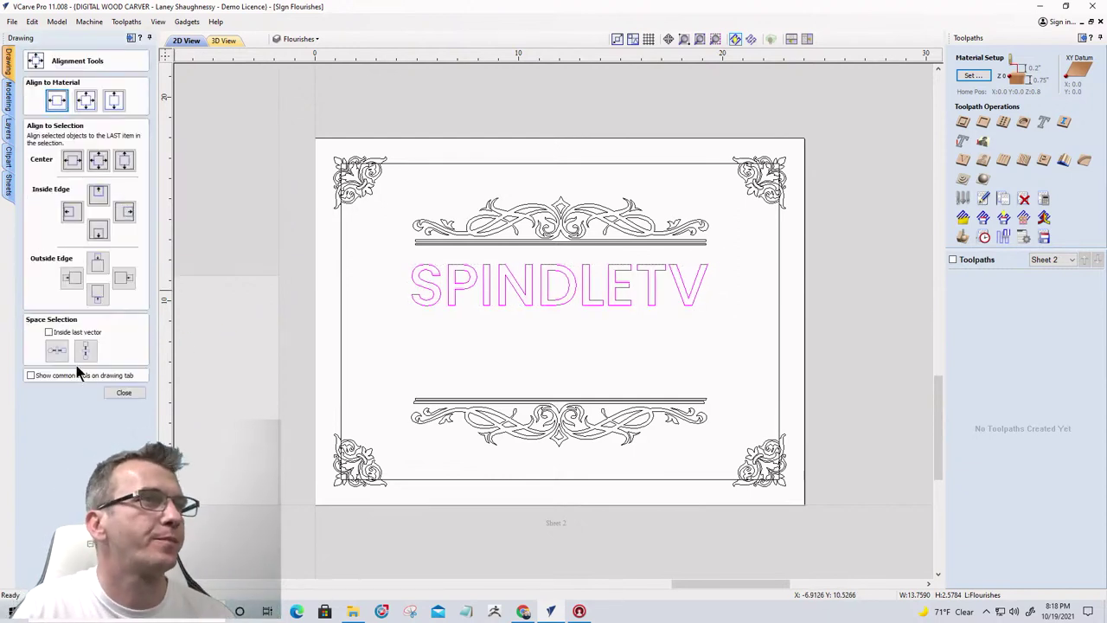
{"action": "left_click", "coordinate": [527, 297]}
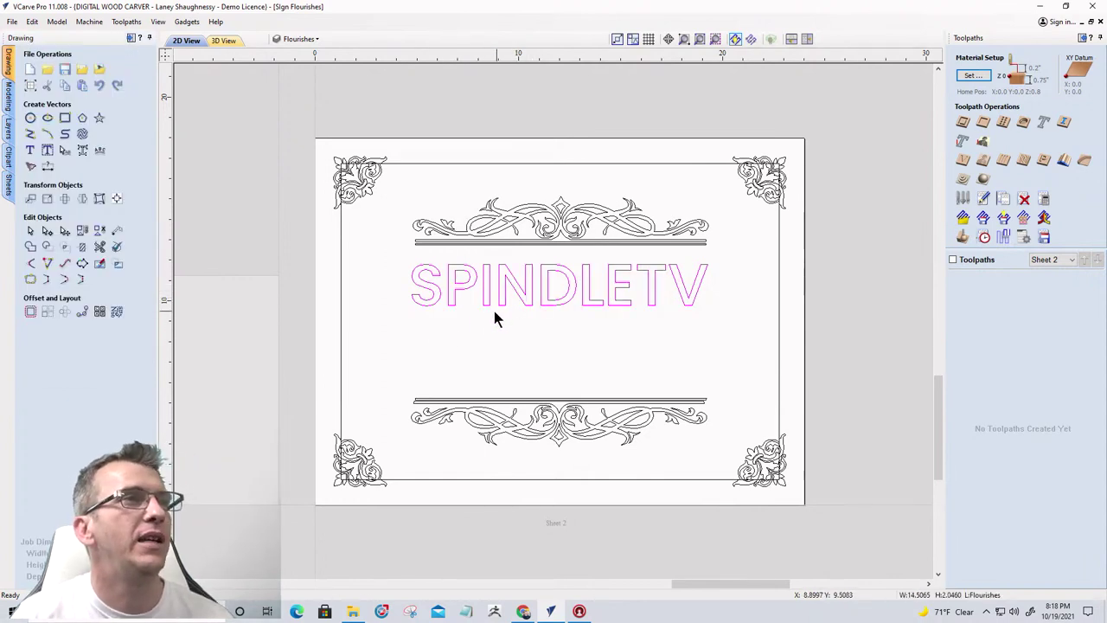
{"action": "left_click", "coordinate": [29, 149]}
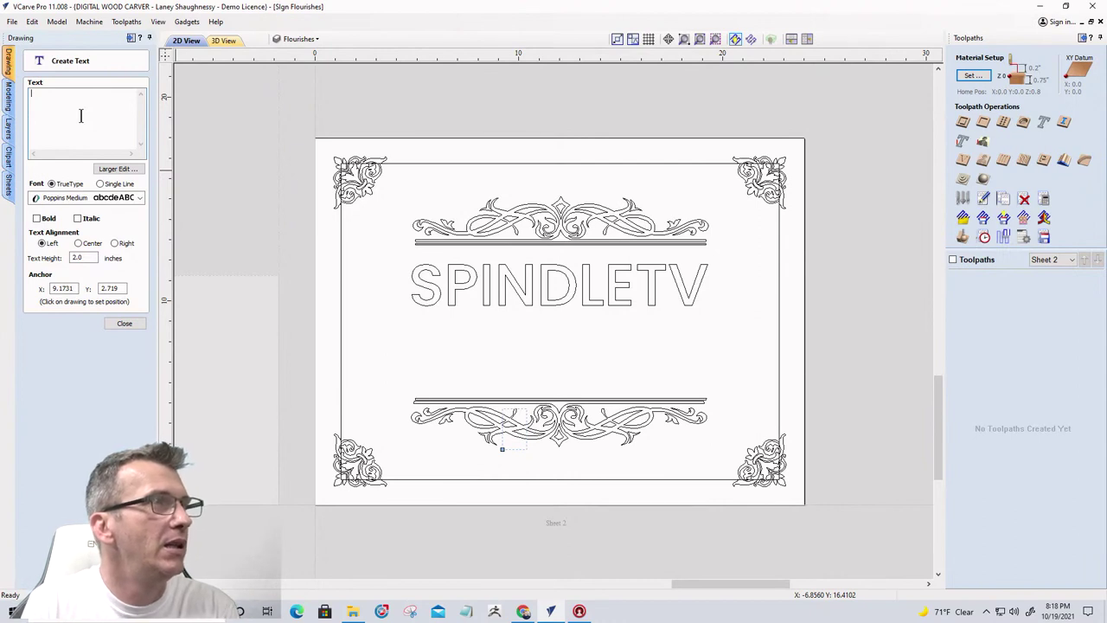
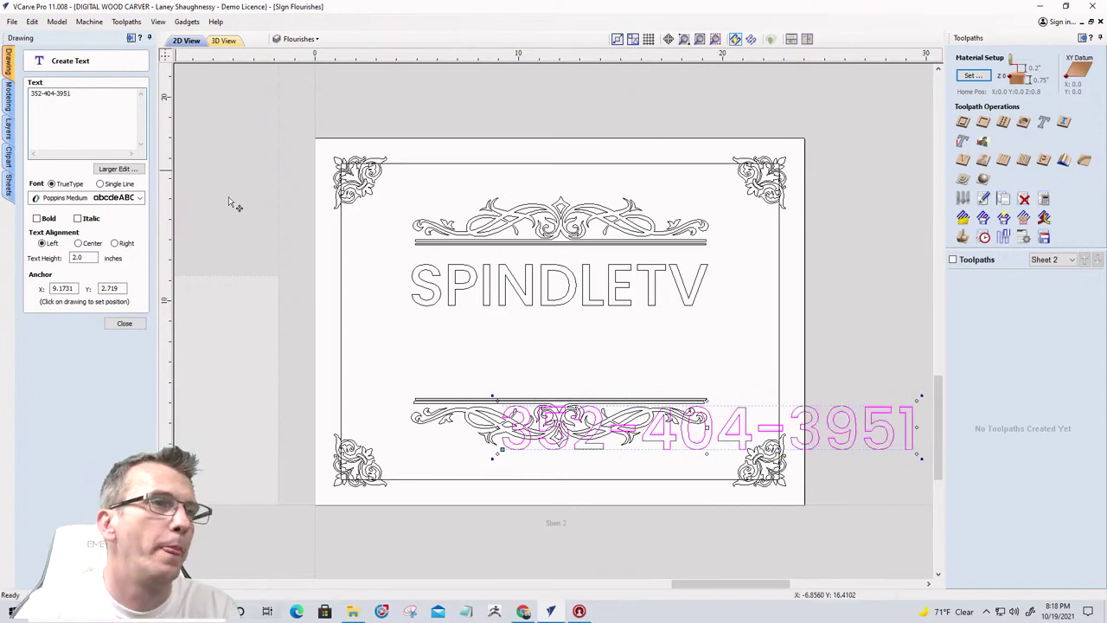
Enter the phone number as text below SPINDLETV, scaled down to about 1.12 inches
{"action": "left_click_drag", "start_coordinate": [832, 428], "coordinate": [688, 333]}
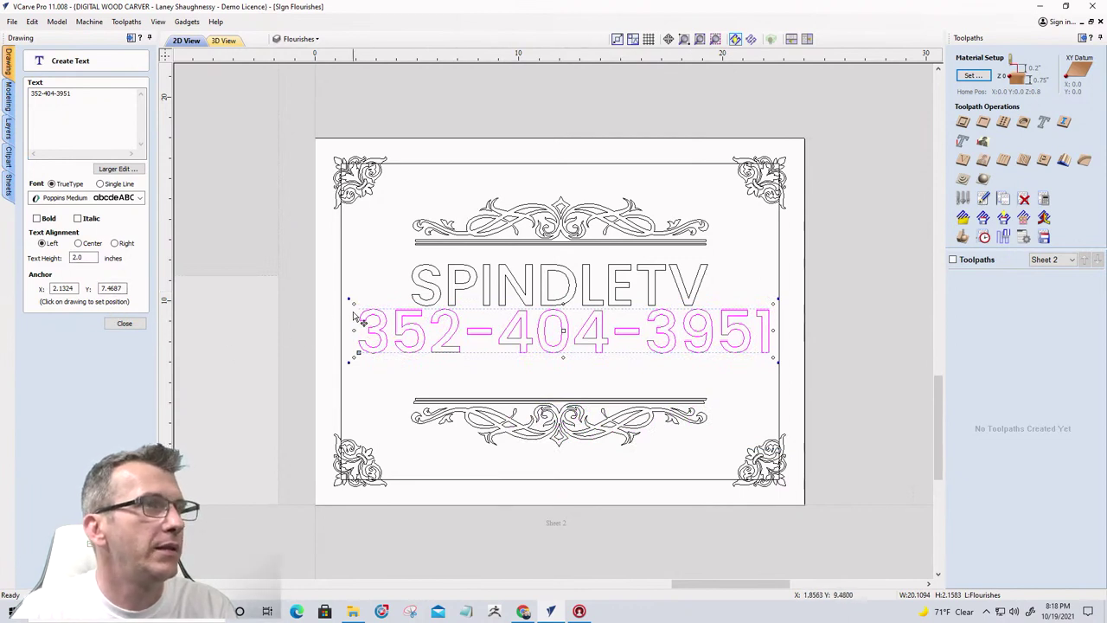
{"action": "left_click_drag", "start_coordinate": [353, 303], "coordinate": [367, 324]}
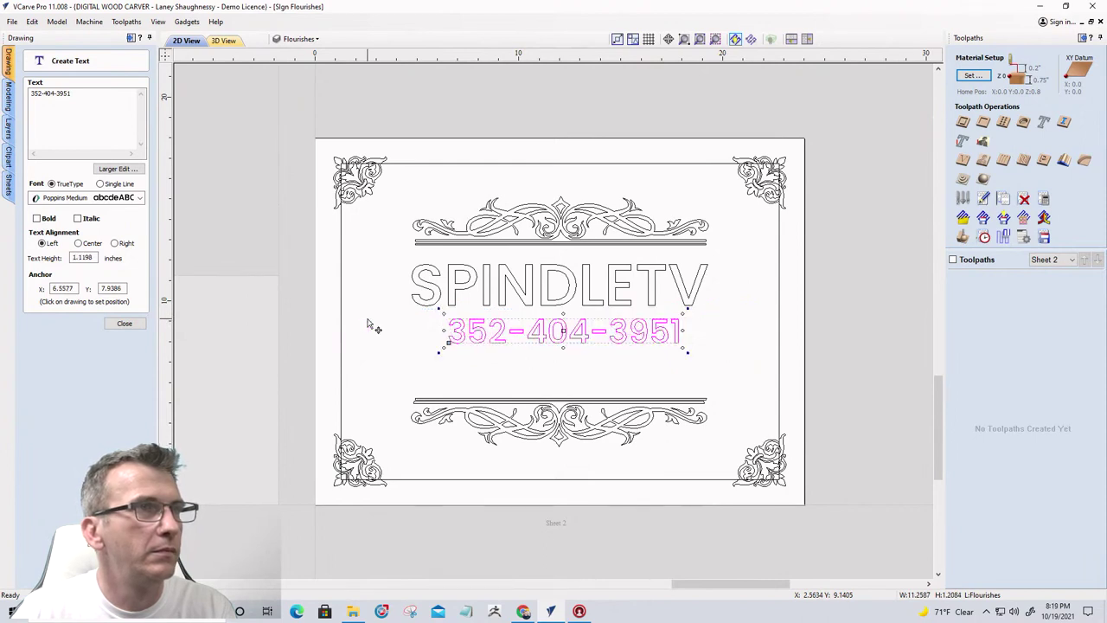
{"action": "left_click", "coordinate": [131, 320]}
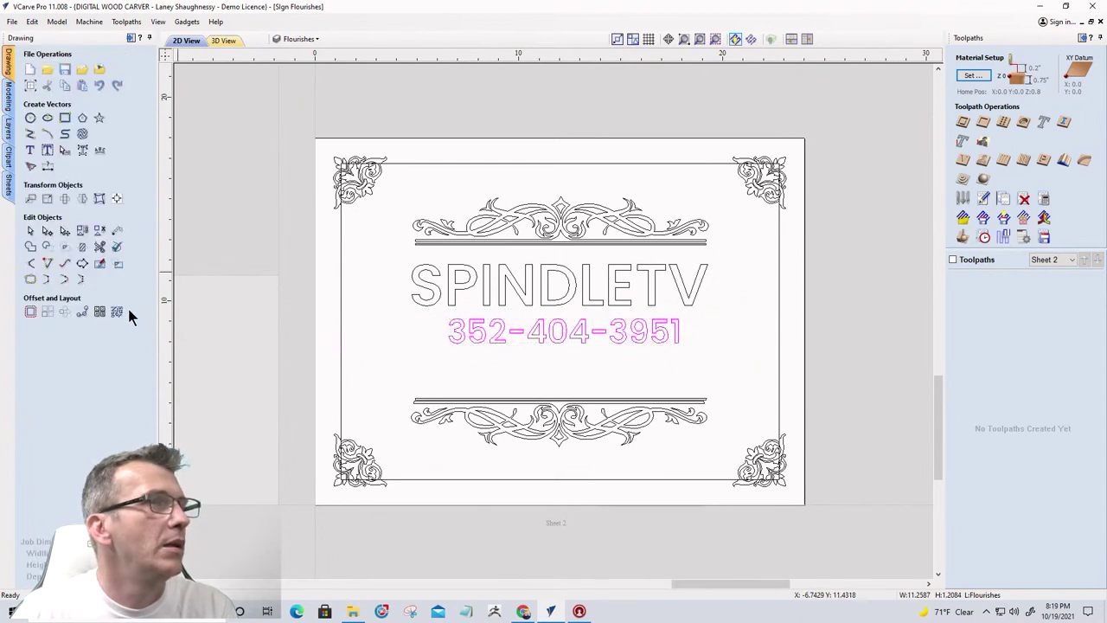
Centre the phone number horizontally on the material and begin another text object
{"action": "left_click", "coordinate": [117, 198]}
{"action": "left_click", "coordinate": [56, 102]}
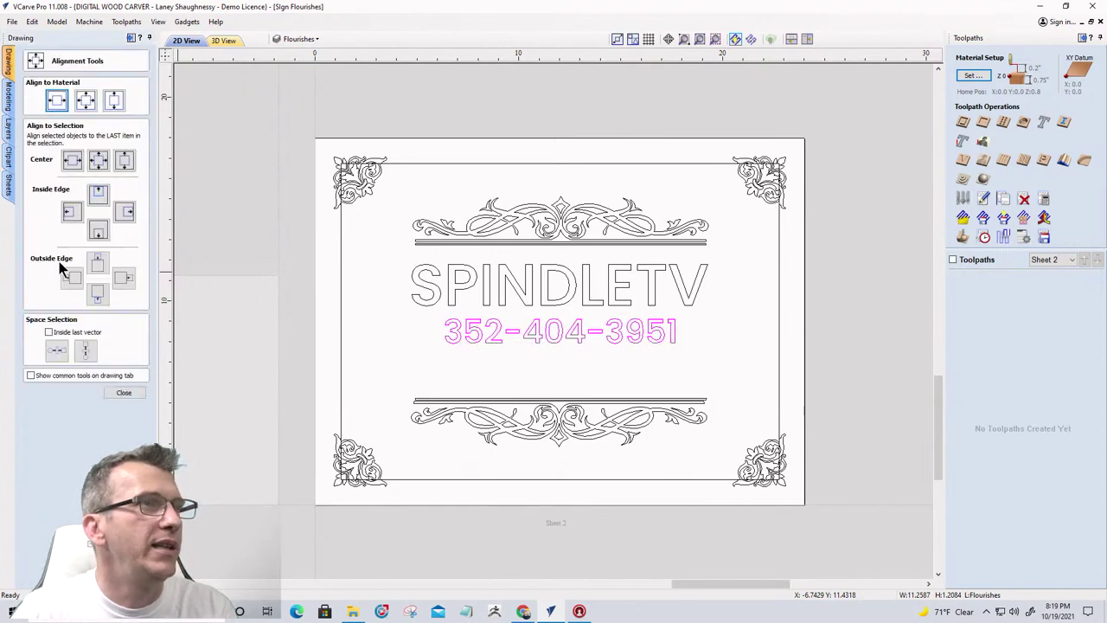
{"action": "left_click", "coordinate": [124, 391]}
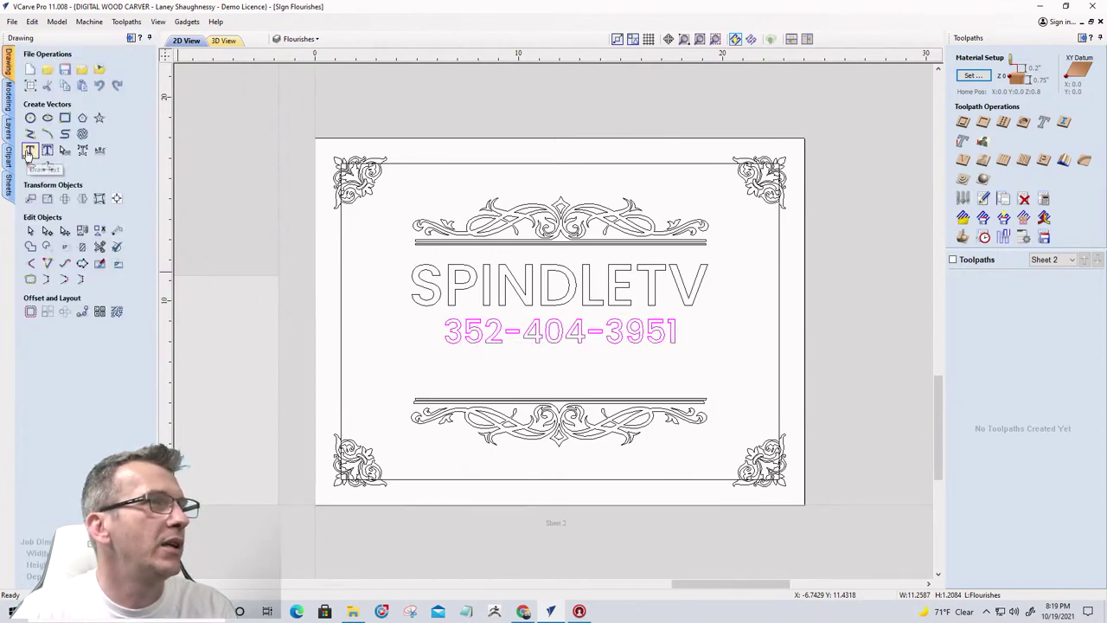
{"action": "left_click", "coordinate": [28, 151]}
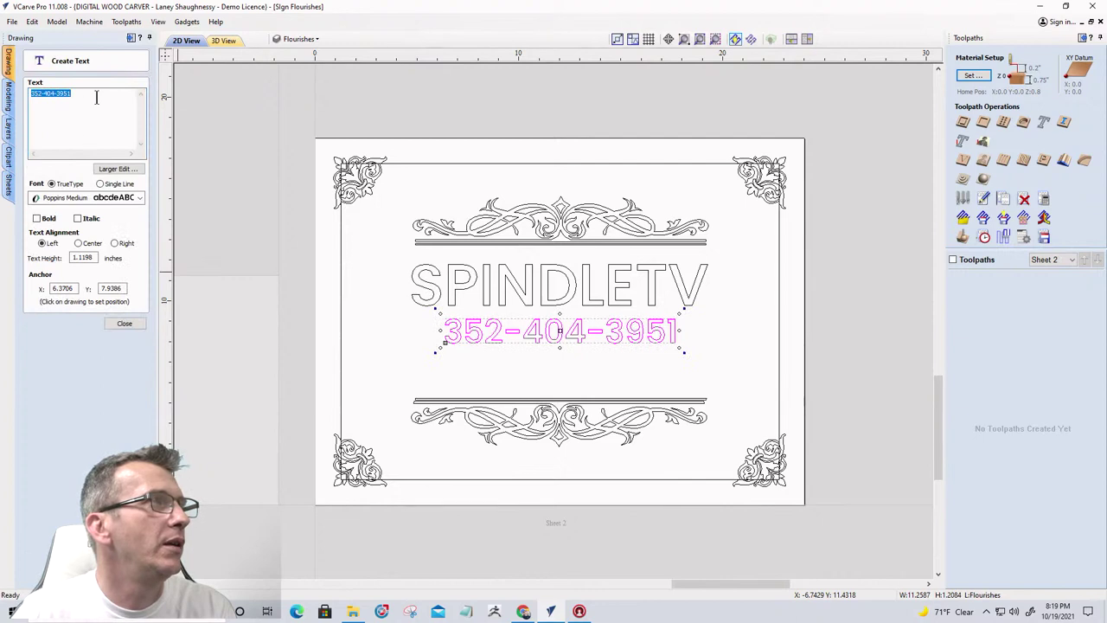
Type the street address as new text and place it just above the lower flourish
{"action": "double_click", "coordinate": [88, 96]}
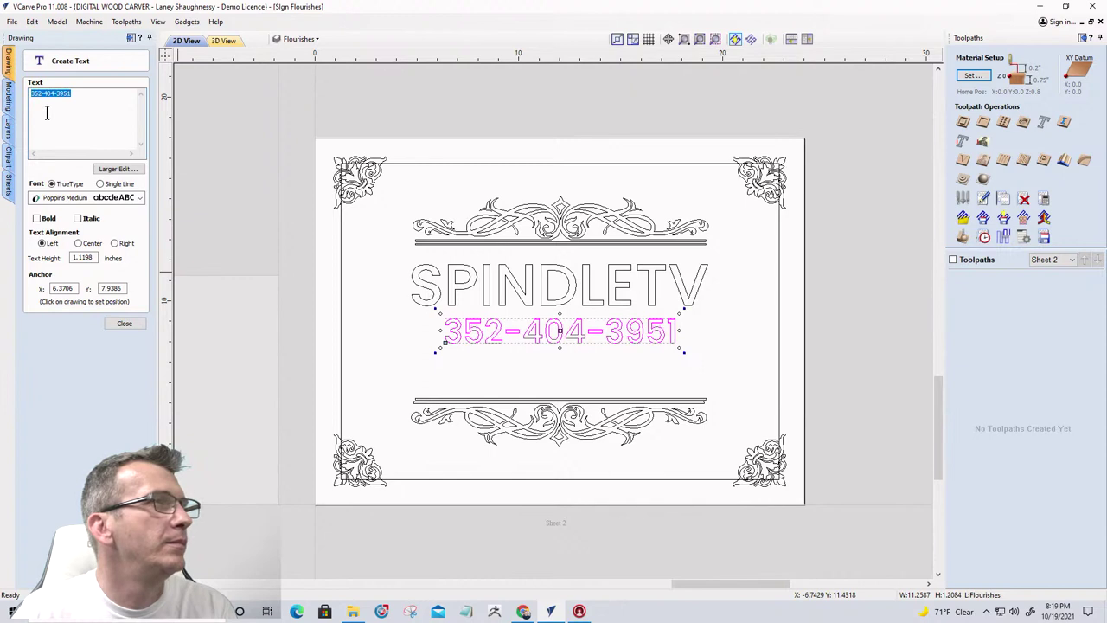
{"action": "left_click", "coordinate": [511, 373]}
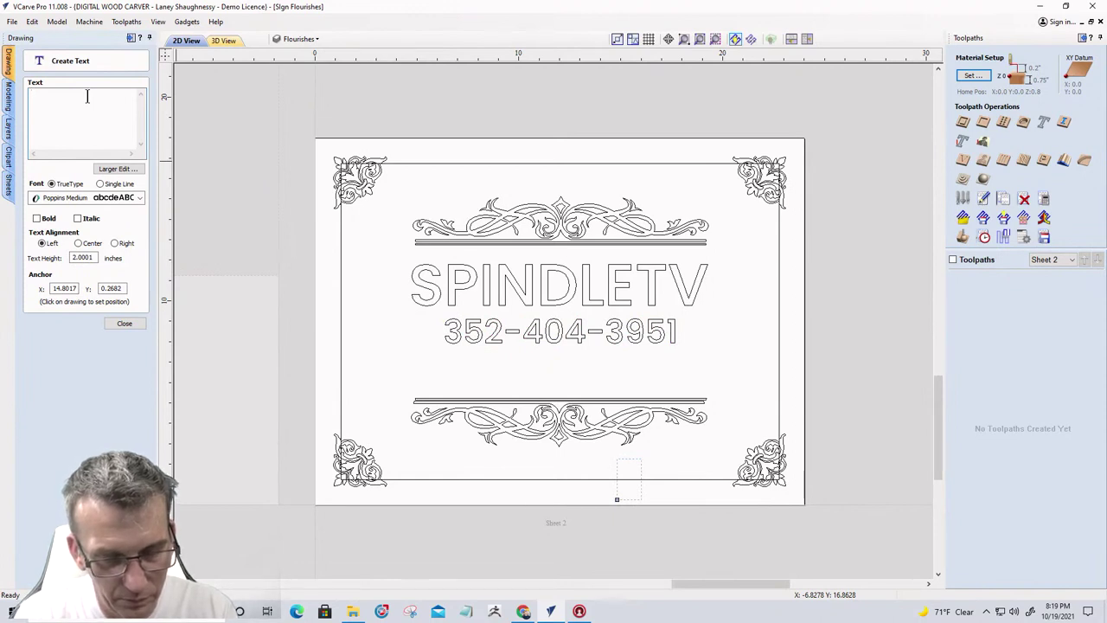
{"action": "type", "text": "NE"}
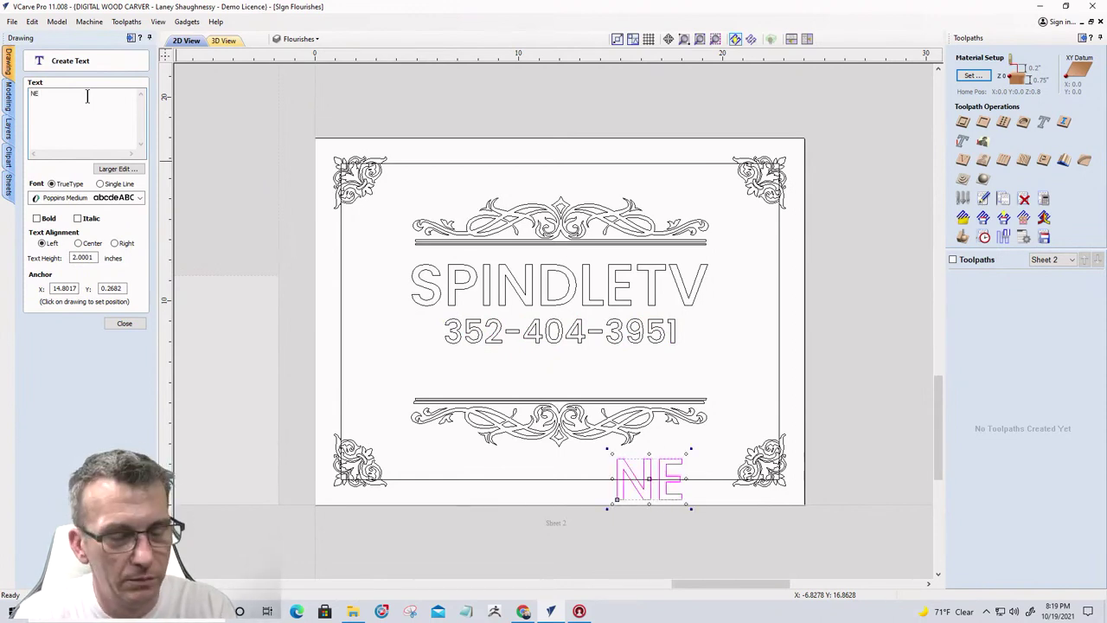
{"action": "type", "text": " 2nd St"}
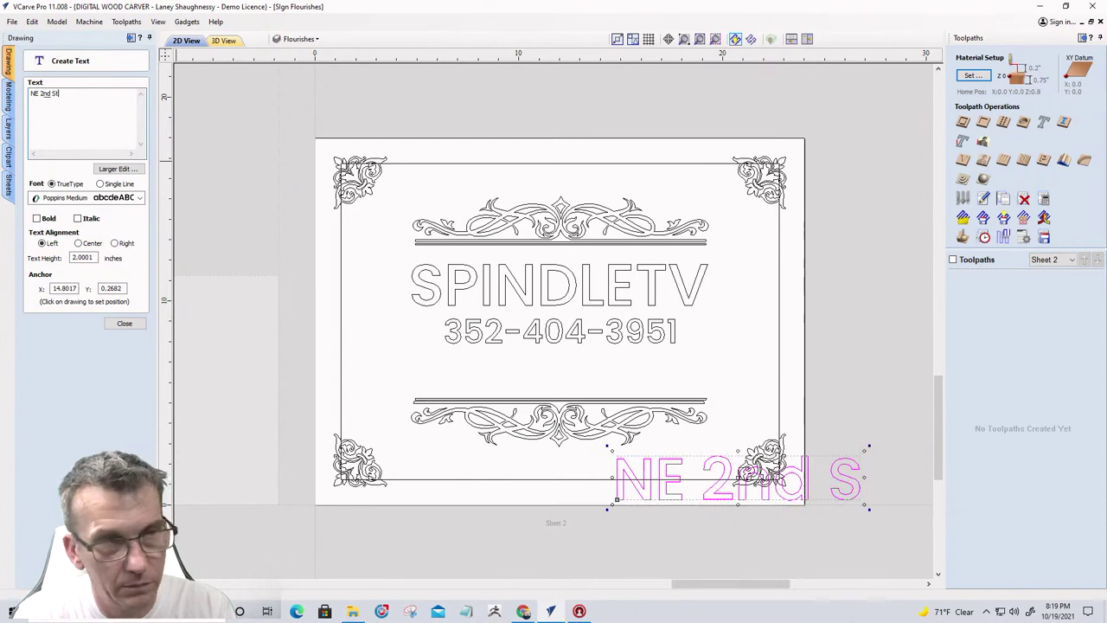
{"action": "type", "text": "reet"}
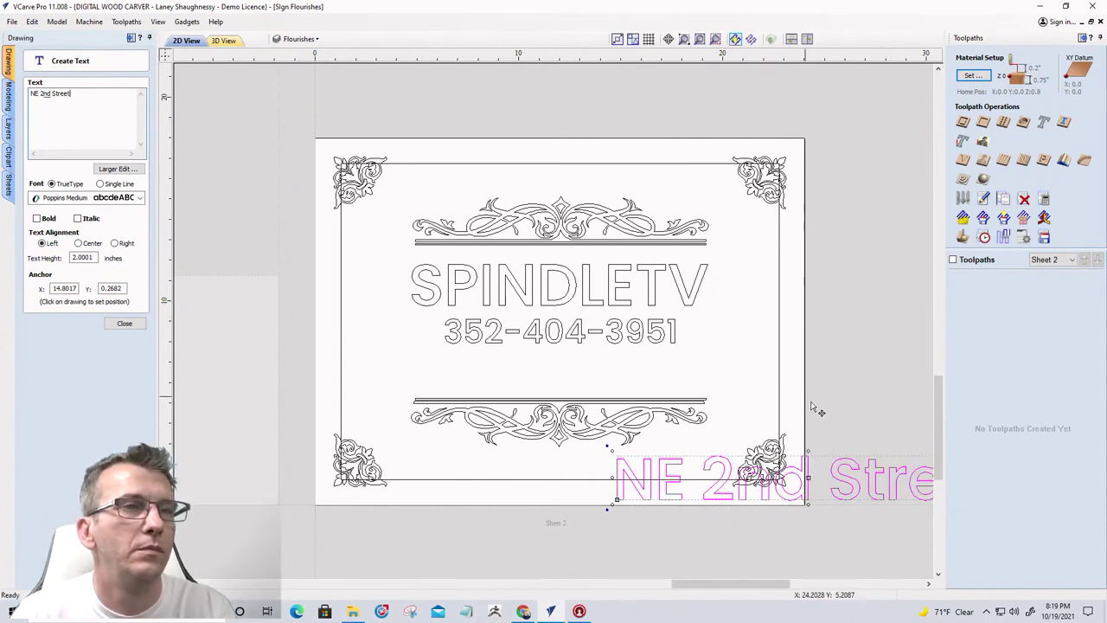
{"action": "left_click_drag", "start_coordinate": [869, 475], "coordinate": [624, 367]}
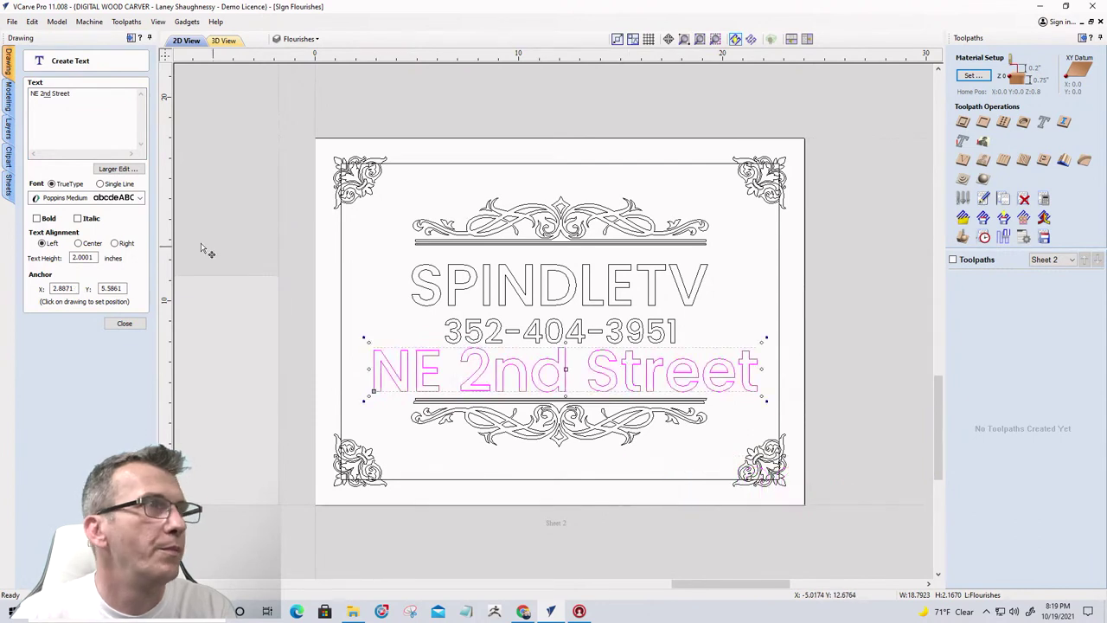
Set the street-address text height to 1.5 inches and close the text tool
{"action": "left_click_drag", "start_coordinate": [93, 260], "coordinate": [43, 262]}
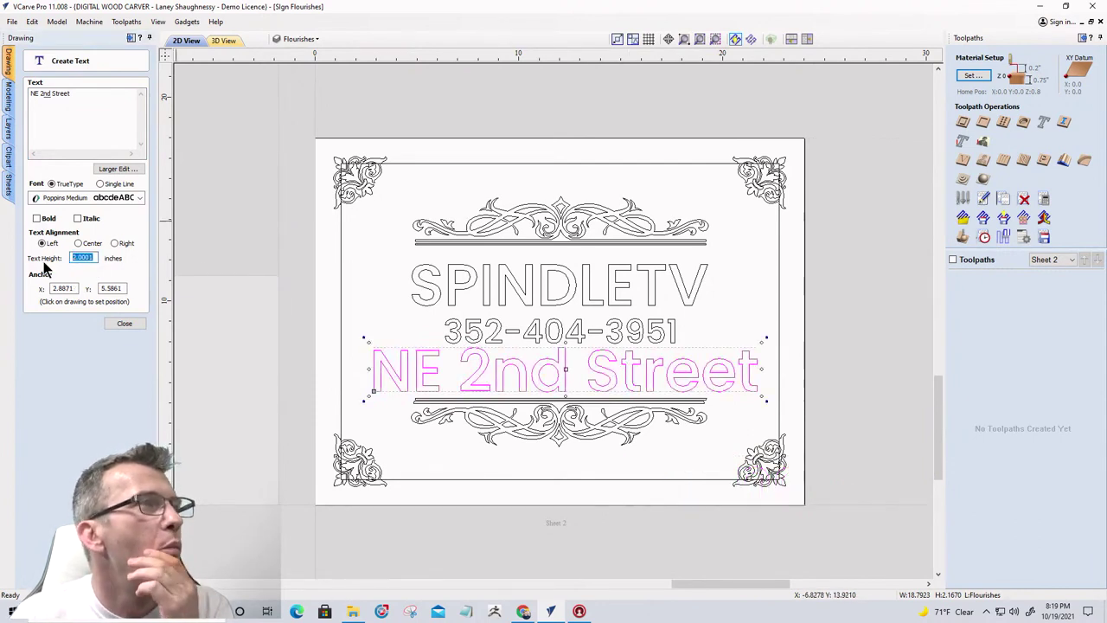
{"action": "type", "text": "1"}
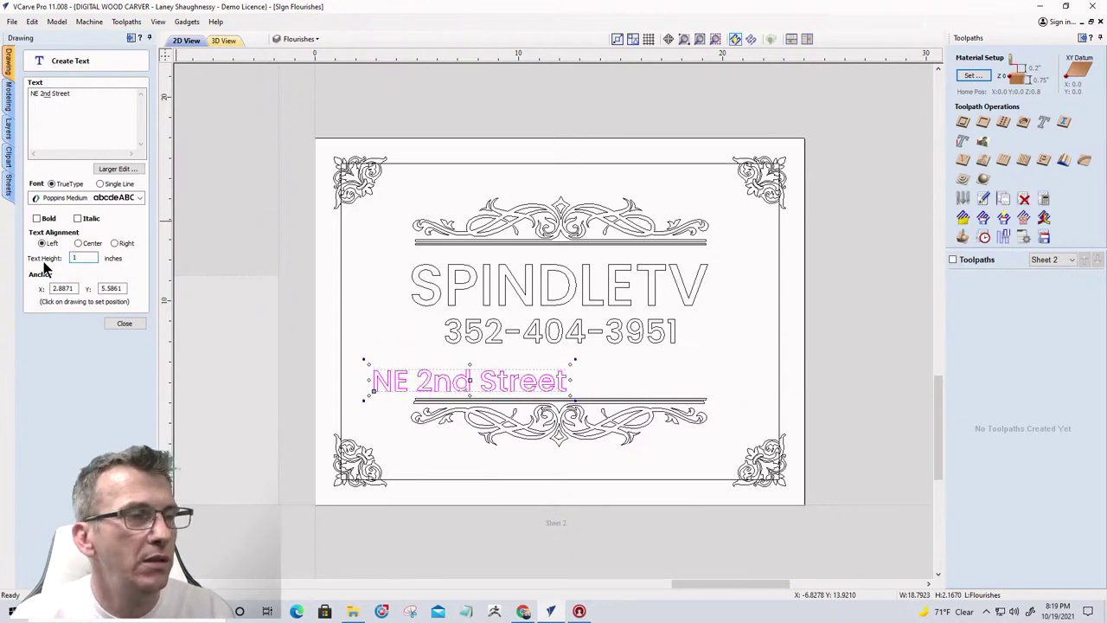
{"action": "type", "text": ".75"}
{"action": "key", "text": "Return"}
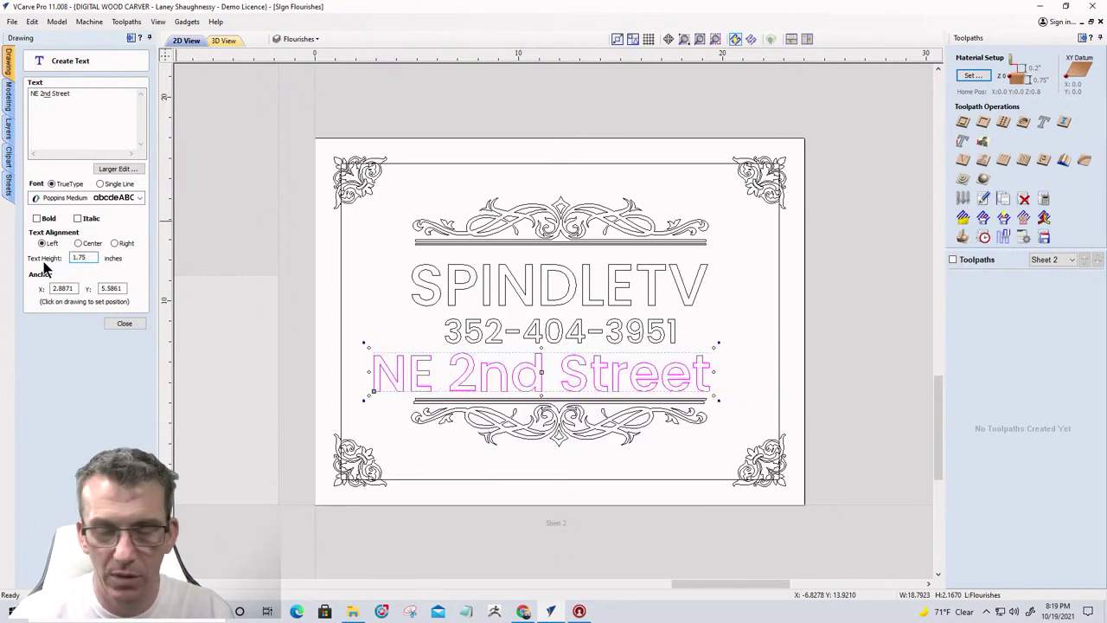
{"action": "key", "text": "BackSpace"}
{"action": "key", "text": "BackSpace"}
{"action": "type", "text": "5"}
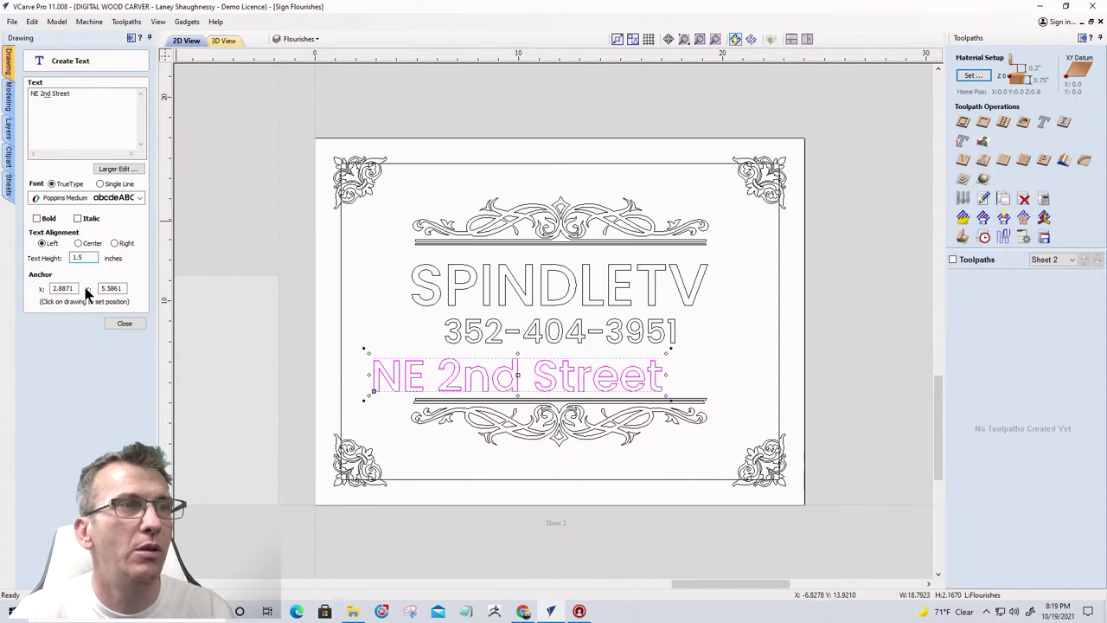
{"action": "left_click", "coordinate": [125, 323]}
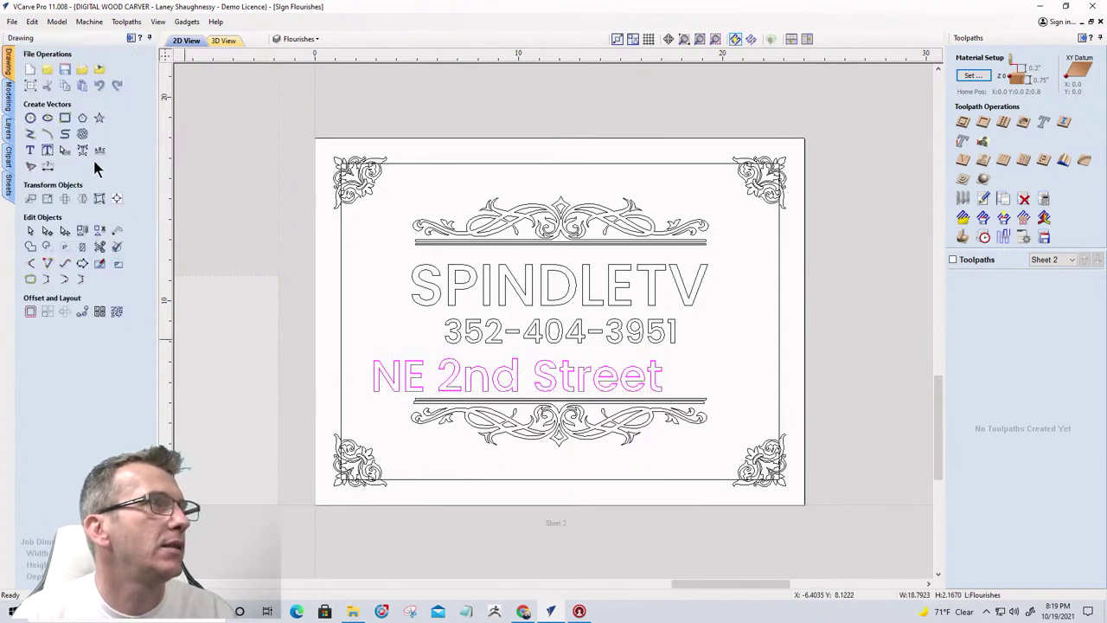
Centre the street-address line horizontally on the sheet and nudge it slightly up
{"action": "left_click", "coordinate": [117, 199]}
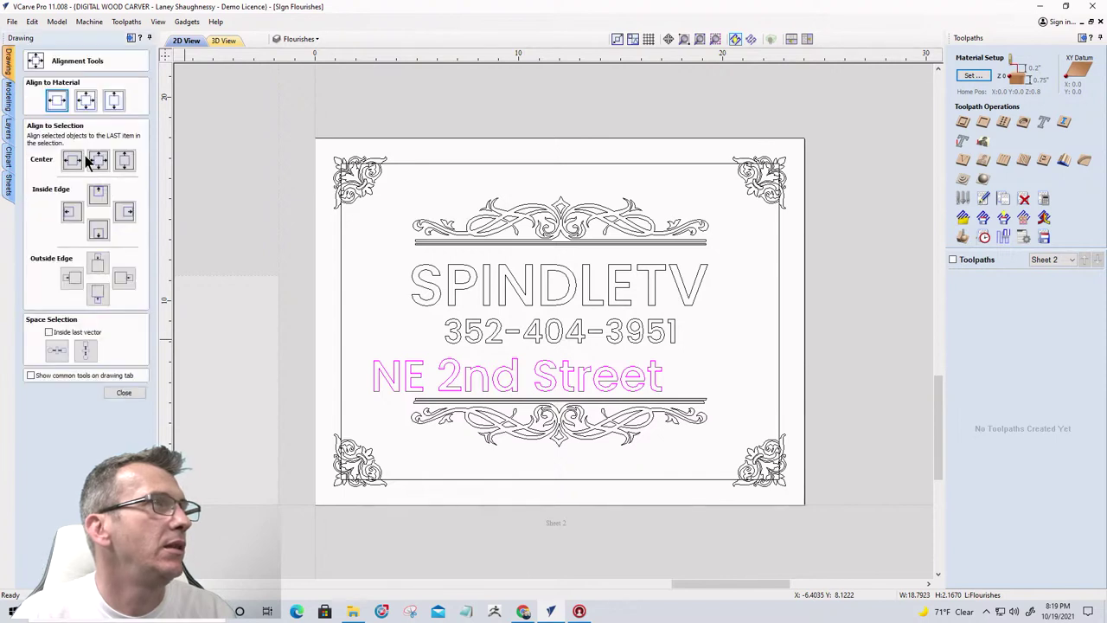
{"action": "left_click", "coordinate": [61, 102]}
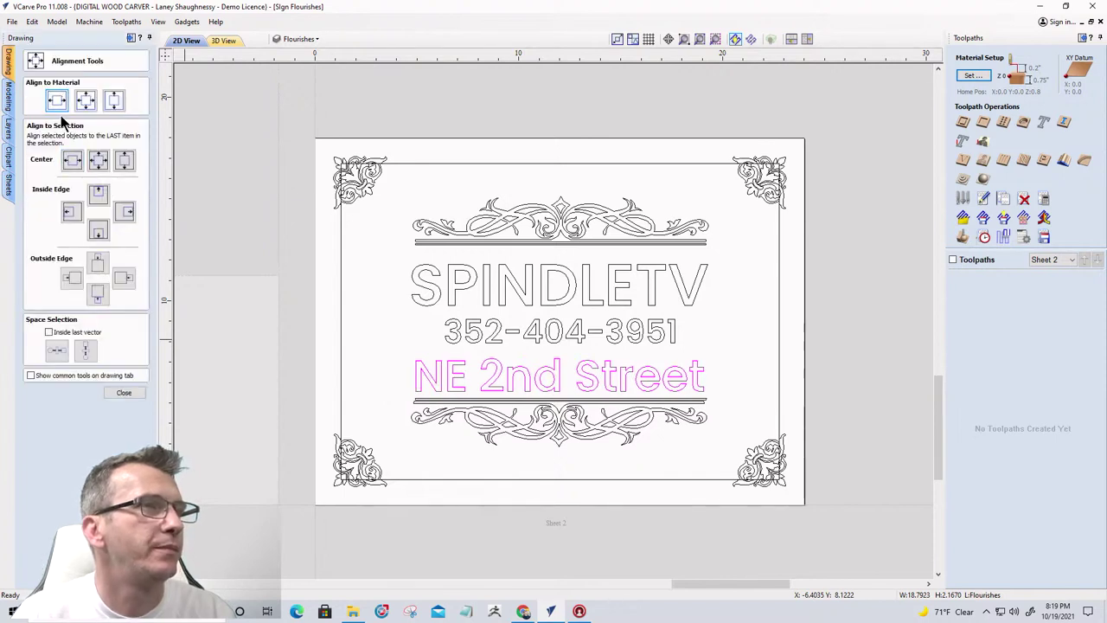
{"action": "left_click", "coordinate": [123, 394]}
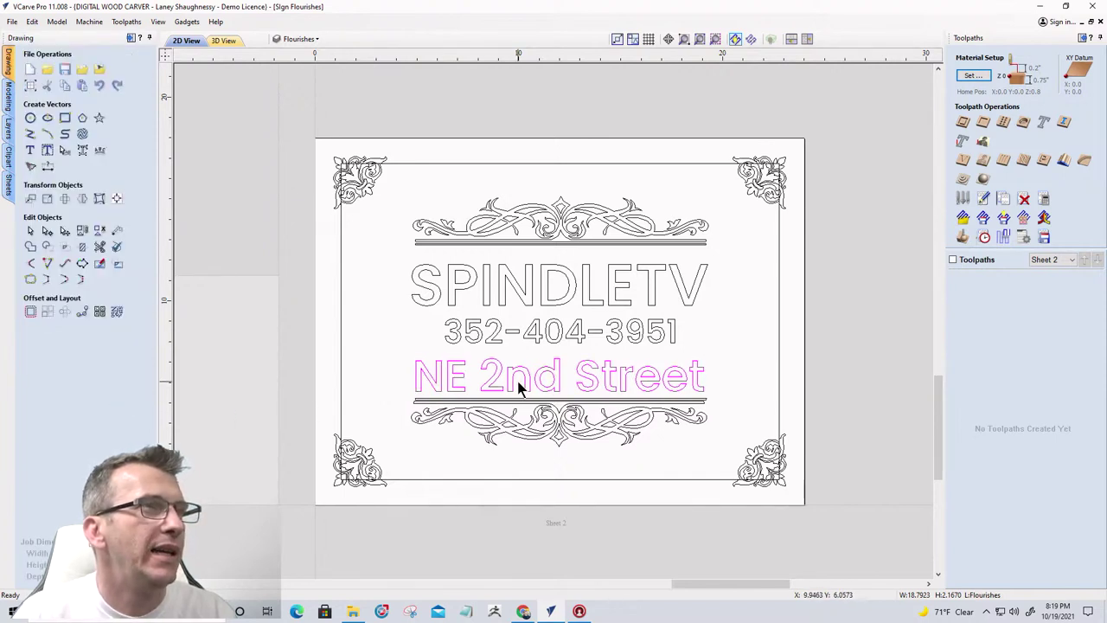
{"action": "left_click", "coordinate": [519, 377]}
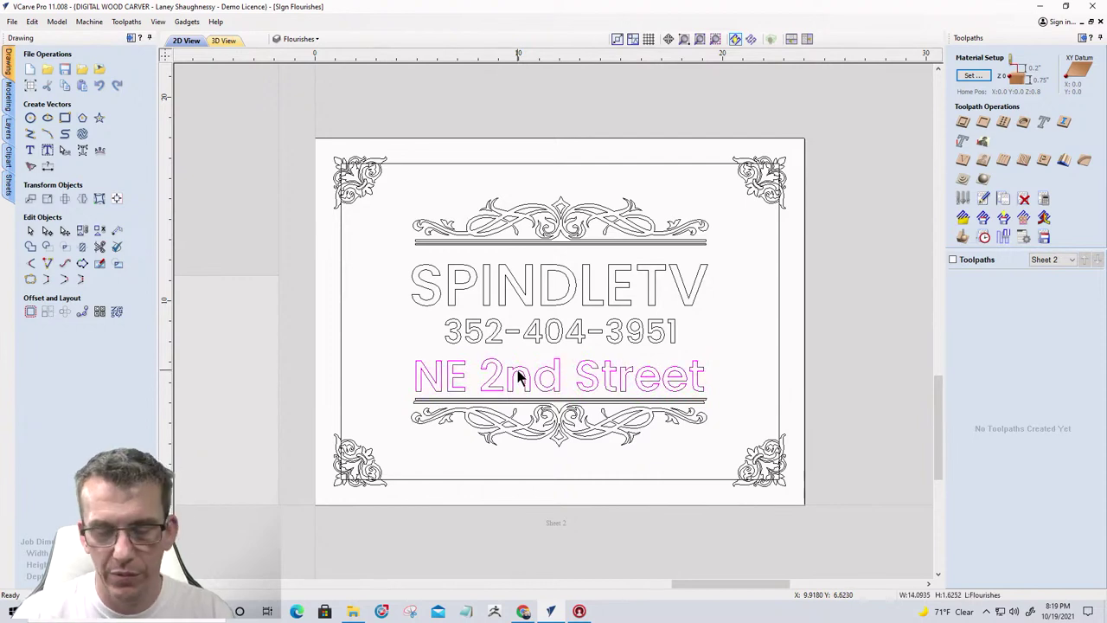
{"action": "key", "text": "Up"}
{"action": "key", "text": "Up"}
{"action": "key", "text": "Up"}
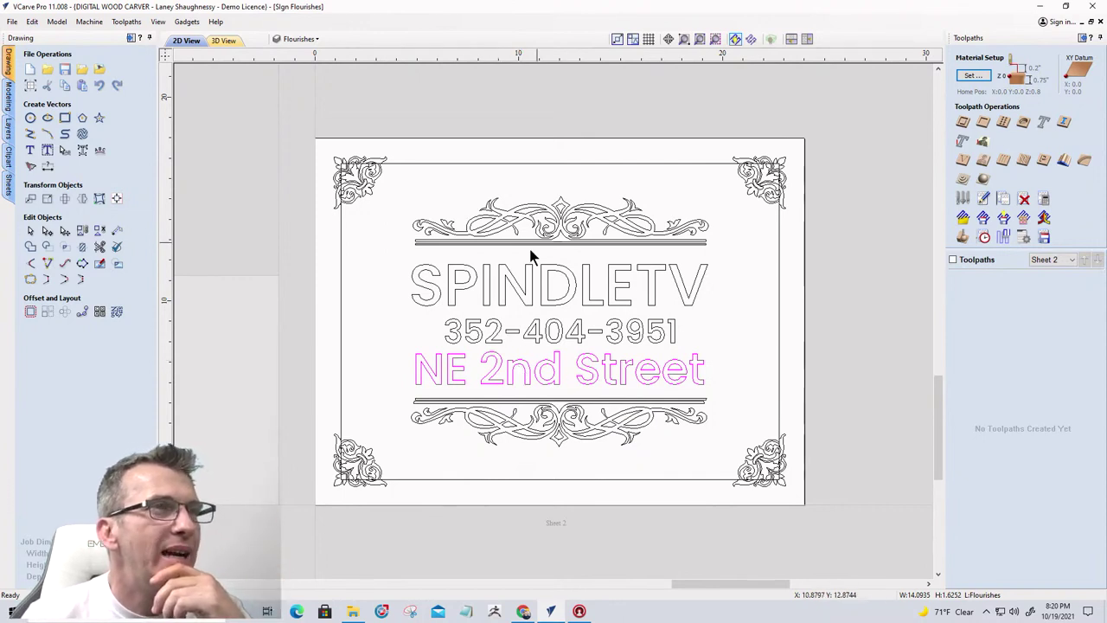
Select the phone number, SPINDLETV and street line, then centre the phone number between them
{"action": "left_click", "coordinate": [569, 333]}
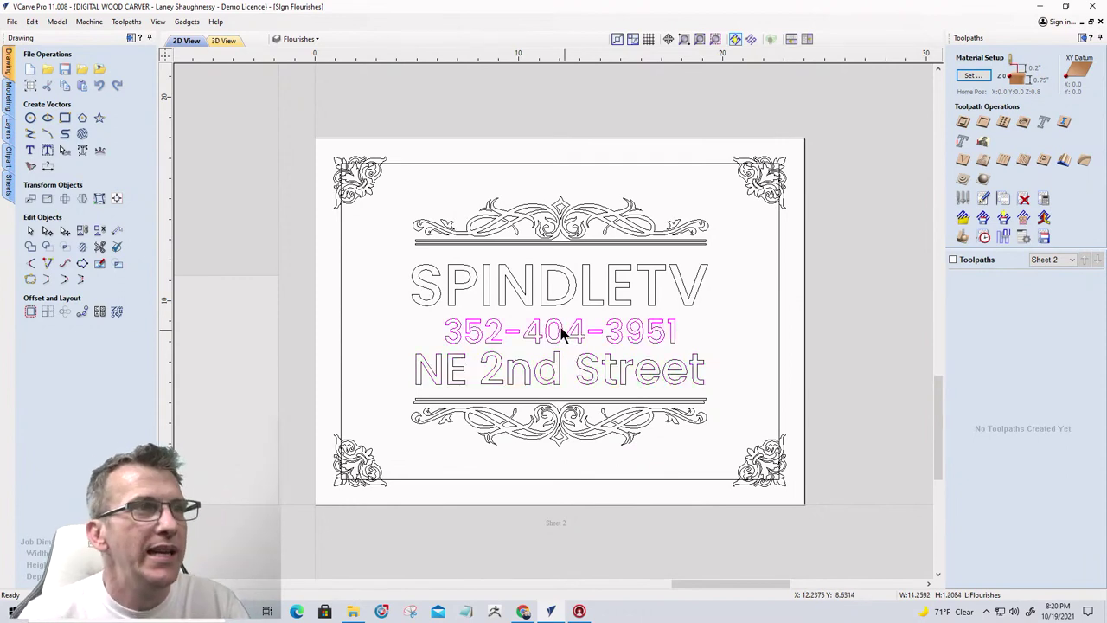
{"action": "left_click", "coordinate": [582, 372]}
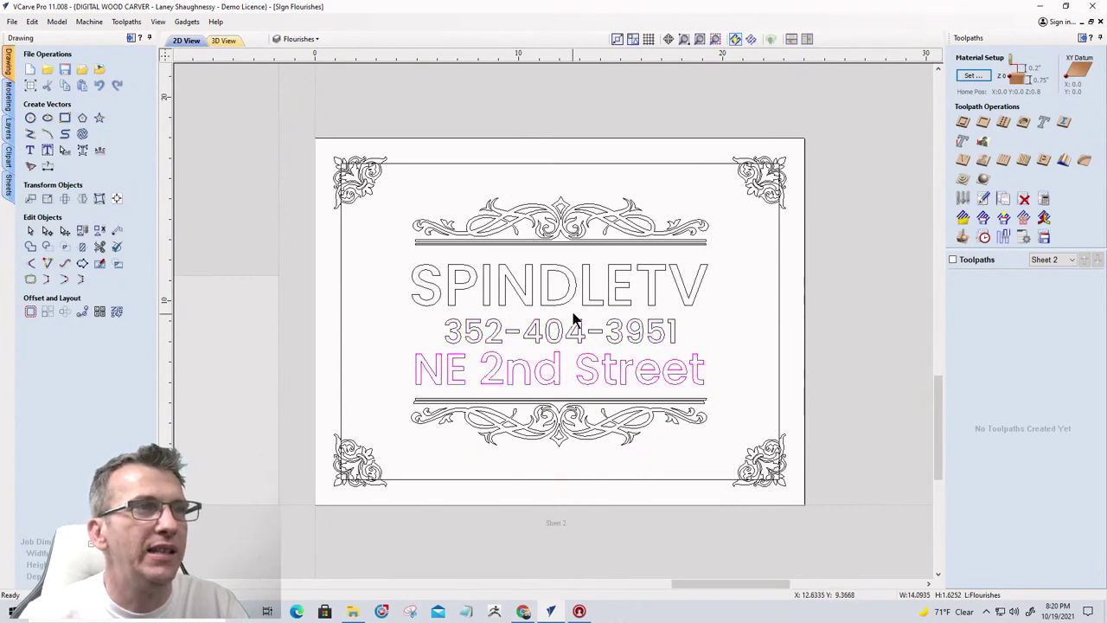
{"action": "left_click", "coordinate": [584, 303], "text": "shift"}
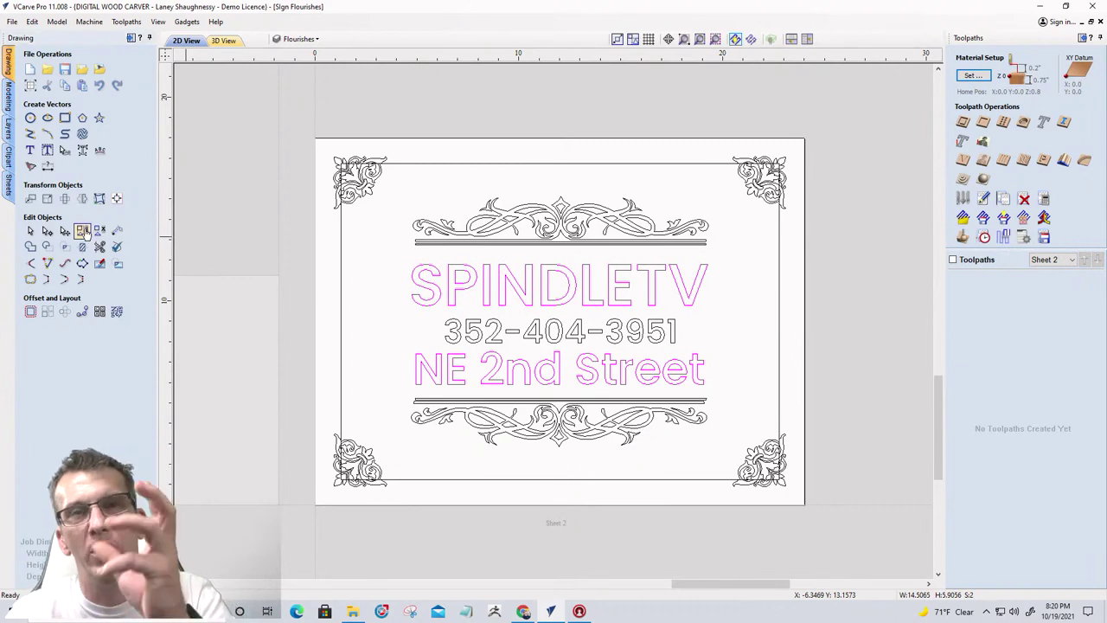
{"action": "left_click", "coordinate": [490, 340]}
{"action": "left_click", "coordinate": [478, 331]}
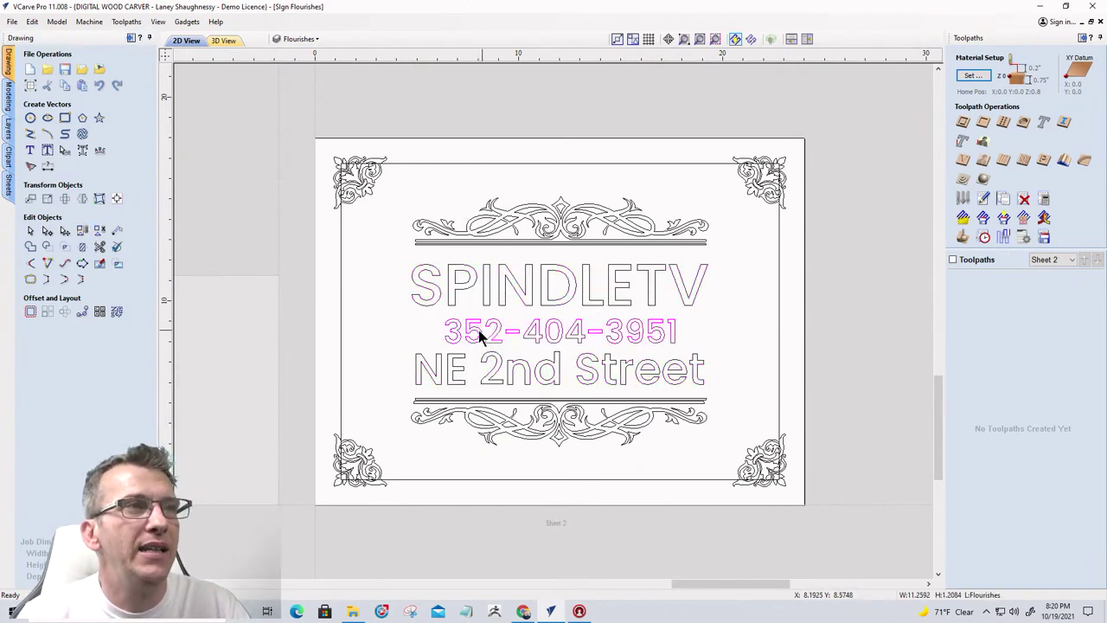
{"action": "left_click", "coordinate": [513, 294], "text": "shift"}
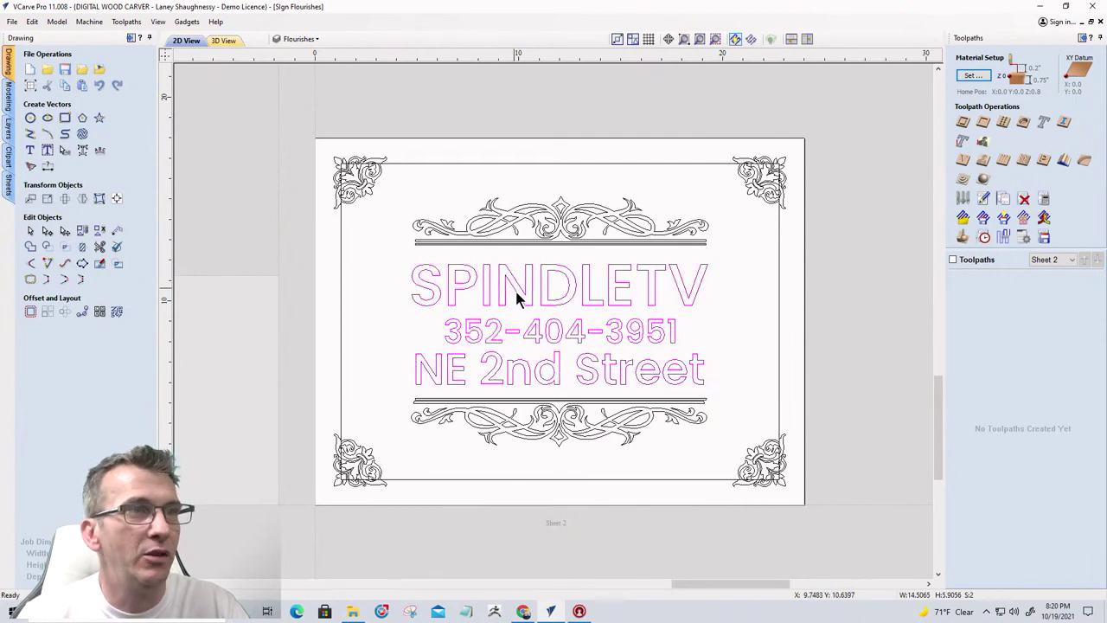
{"action": "left_click", "coordinate": [117, 201]}
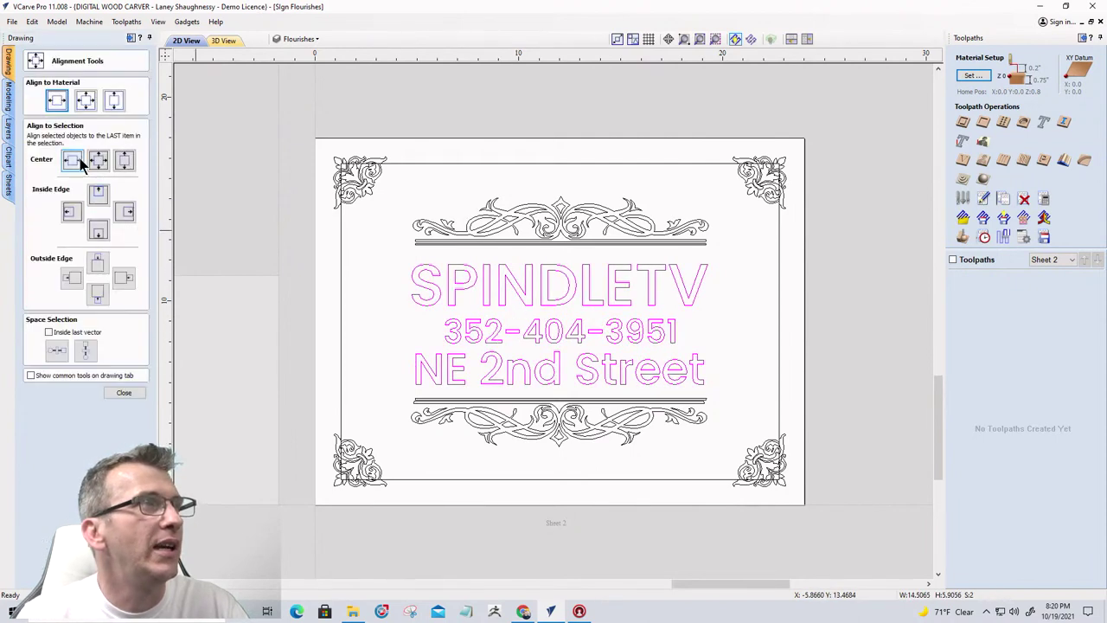
{"action": "left_click", "coordinate": [125, 164]}
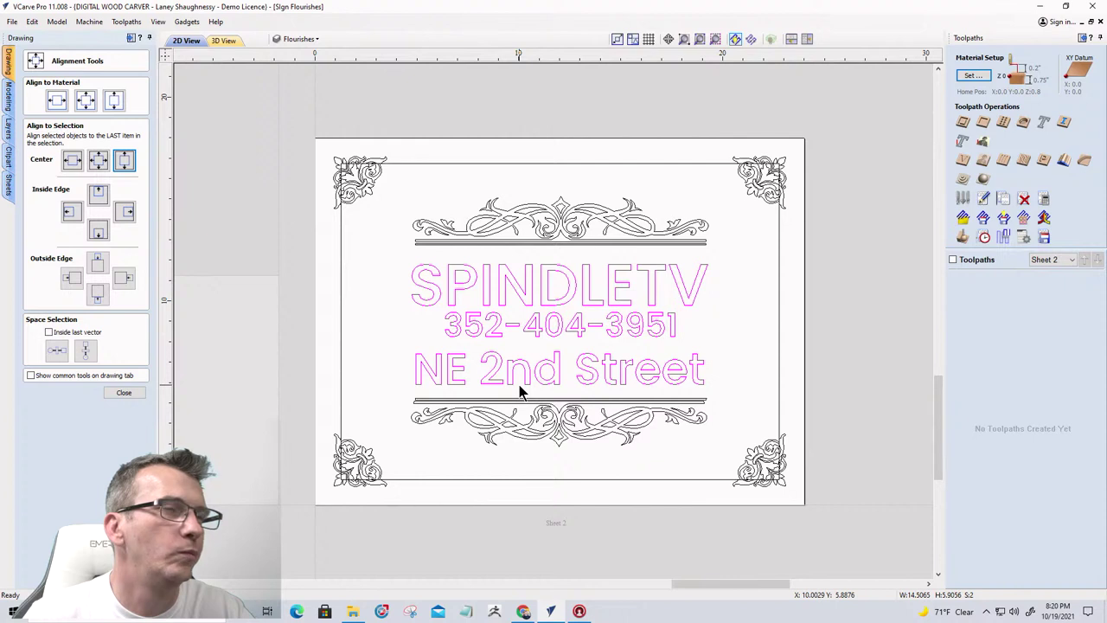
{"action": "left_click", "coordinate": [125, 394]}
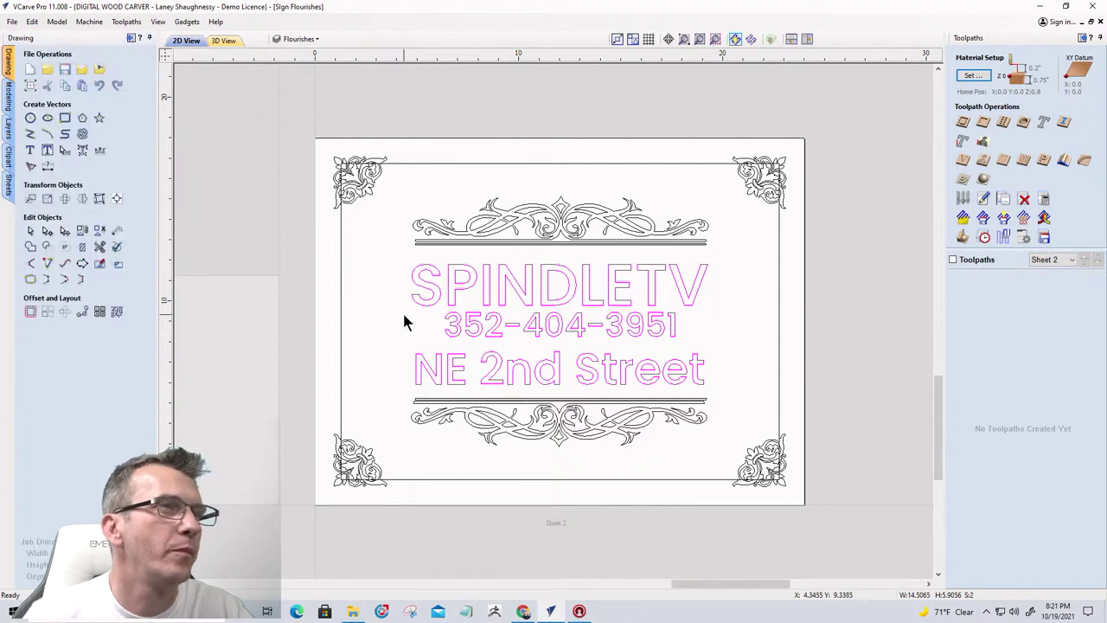
{"action": "key", "text": "Escape"}
{"action": "scroll", "coordinate": [615, 370], "scroll_direction": "down", "scroll_amount": 3}
{"action": "scroll", "coordinate": [615, 370], "scroll_direction": "up", "scroll_amount": 3}
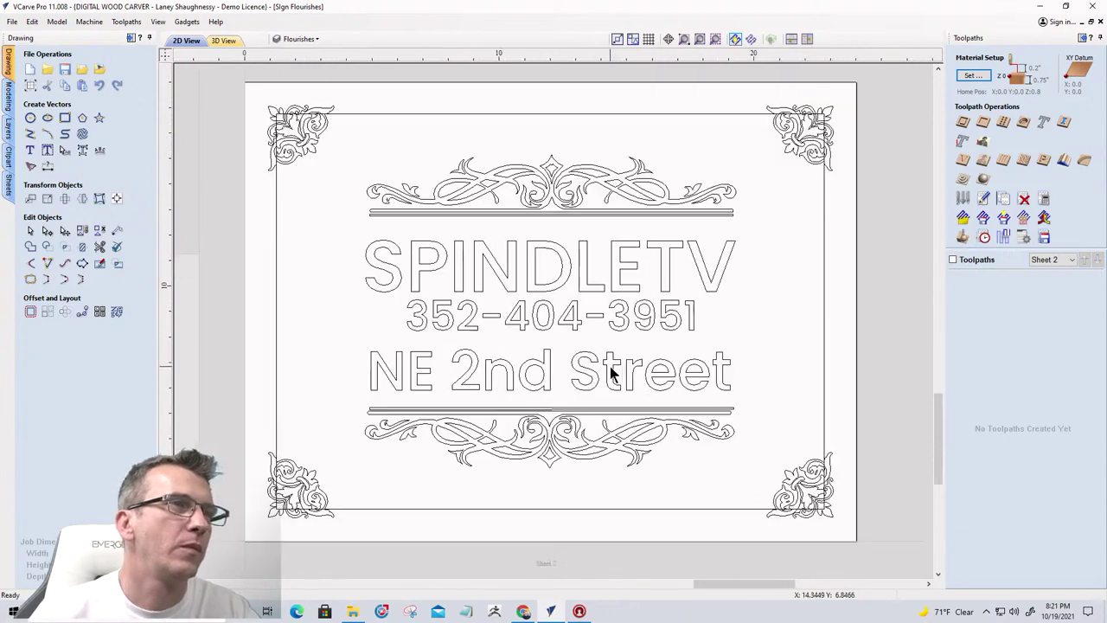
{"action": "left_click", "coordinate": [539, 337]}
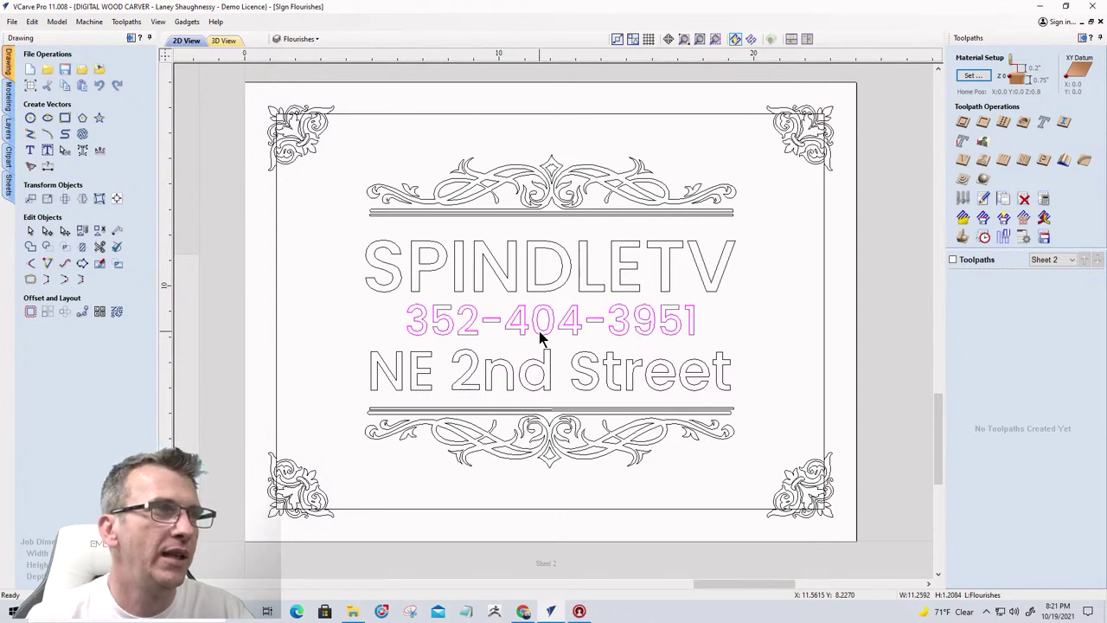
{"action": "left_click", "coordinate": [348, 316]}
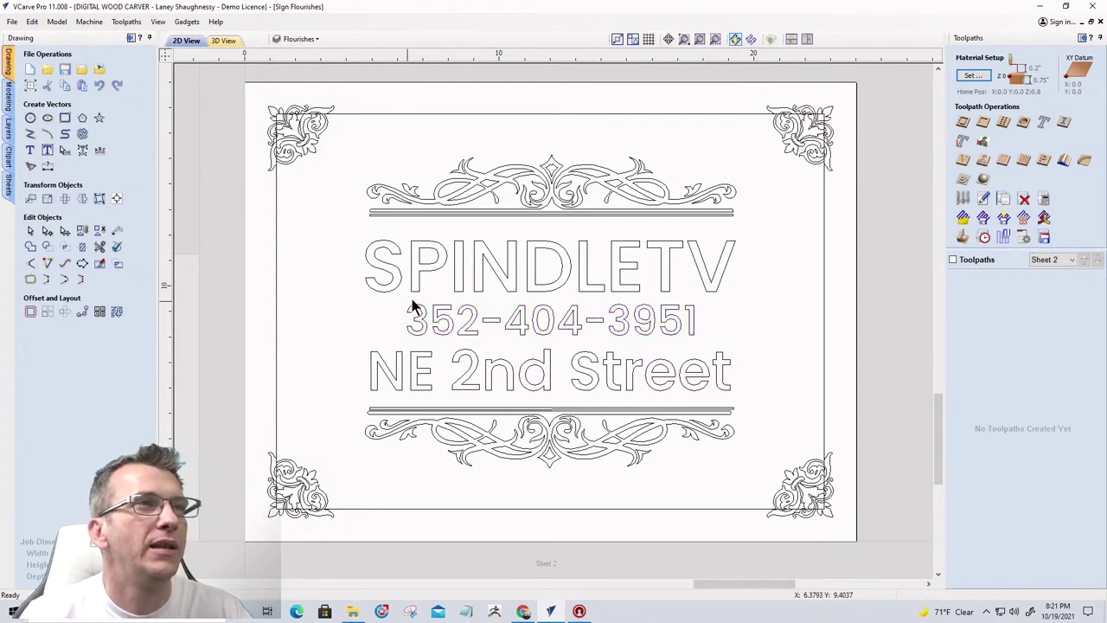
{"action": "scroll", "coordinate": [412, 302], "scroll_direction": "down", "scroll_amount": 2}
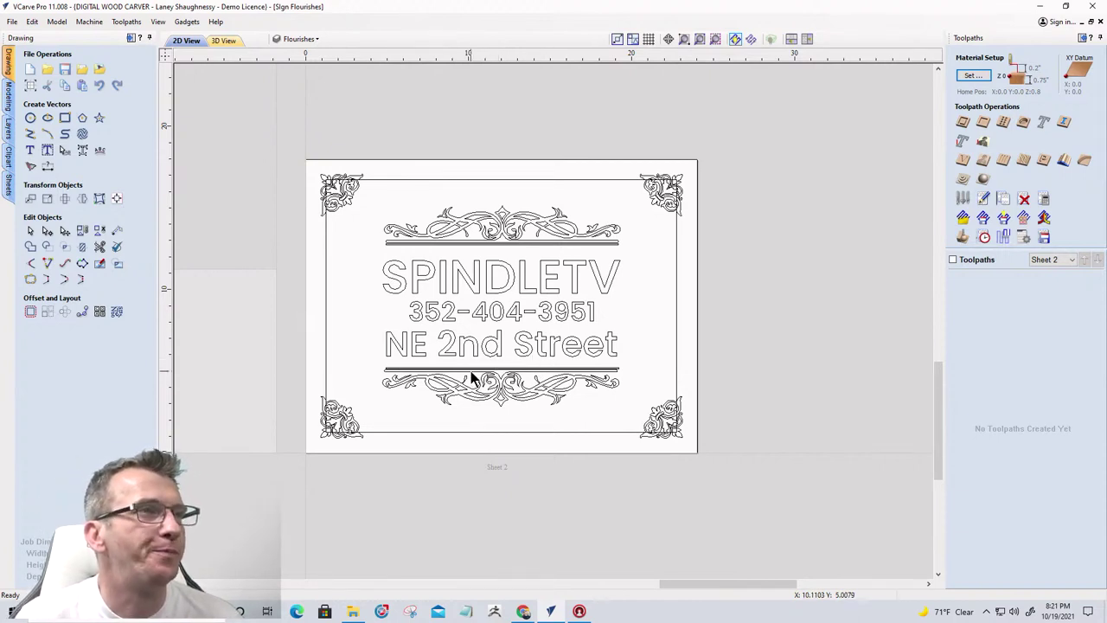
{"action": "scroll", "coordinate": [450, 415], "scroll_direction": "up", "scroll_amount": 1}
{"action": "scroll", "coordinate": [449, 415], "scroll_direction": "up", "scroll_amount": 2}
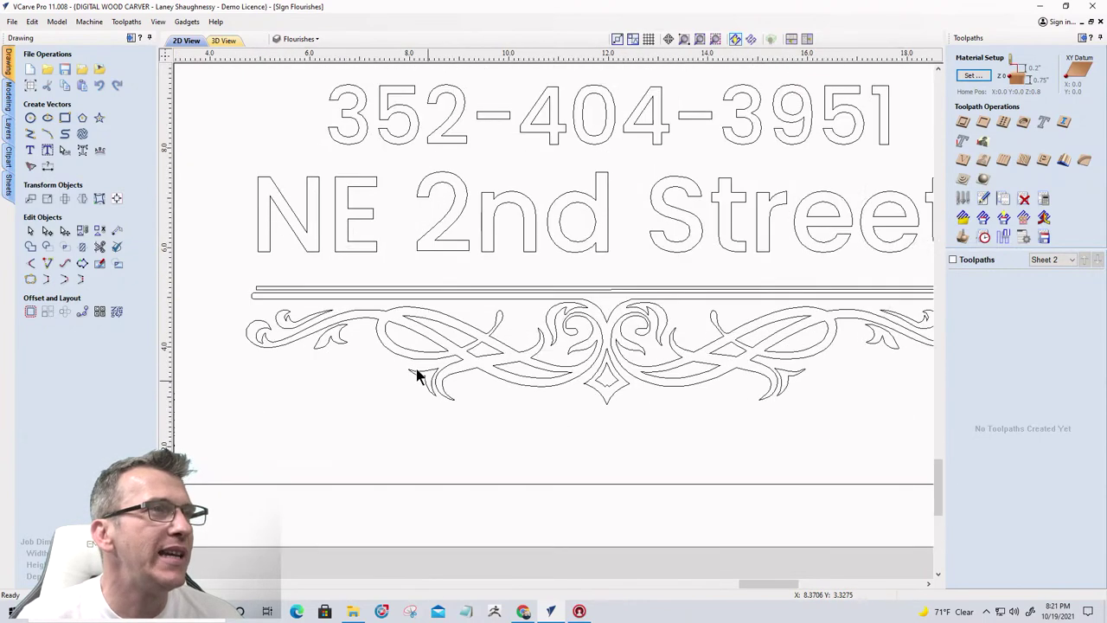
{"action": "left_click", "coordinate": [320, 299]}
{"action": "scroll", "coordinate": [321, 306], "scroll_direction": "down", "scroll_amount": 2}
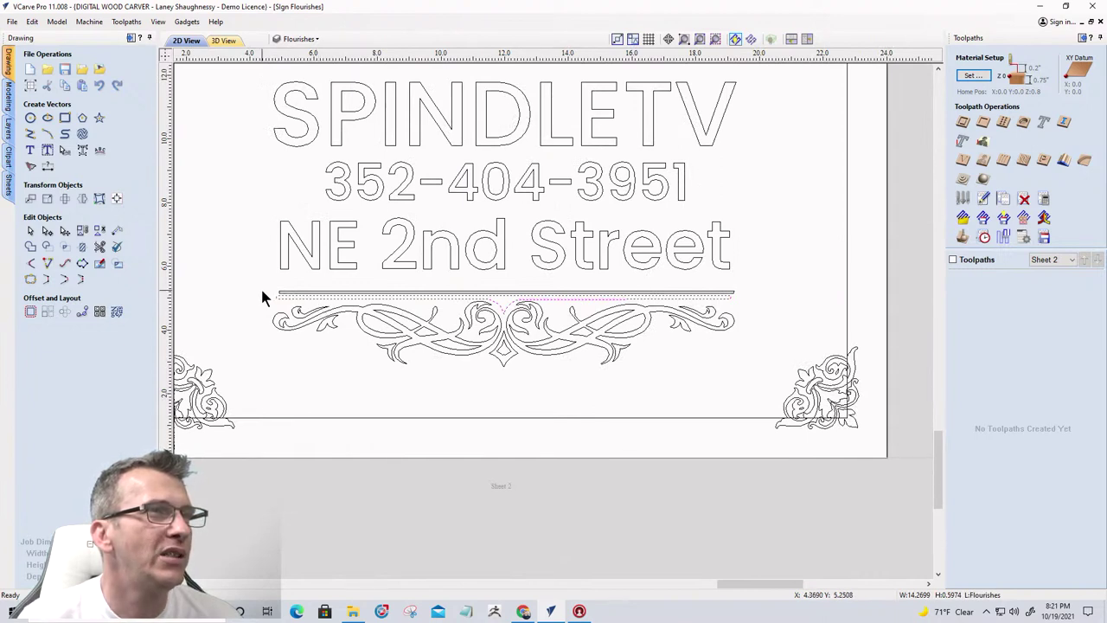
{"action": "left_click_drag", "start_coordinate": [262, 291], "coordinate": [753, 381]}
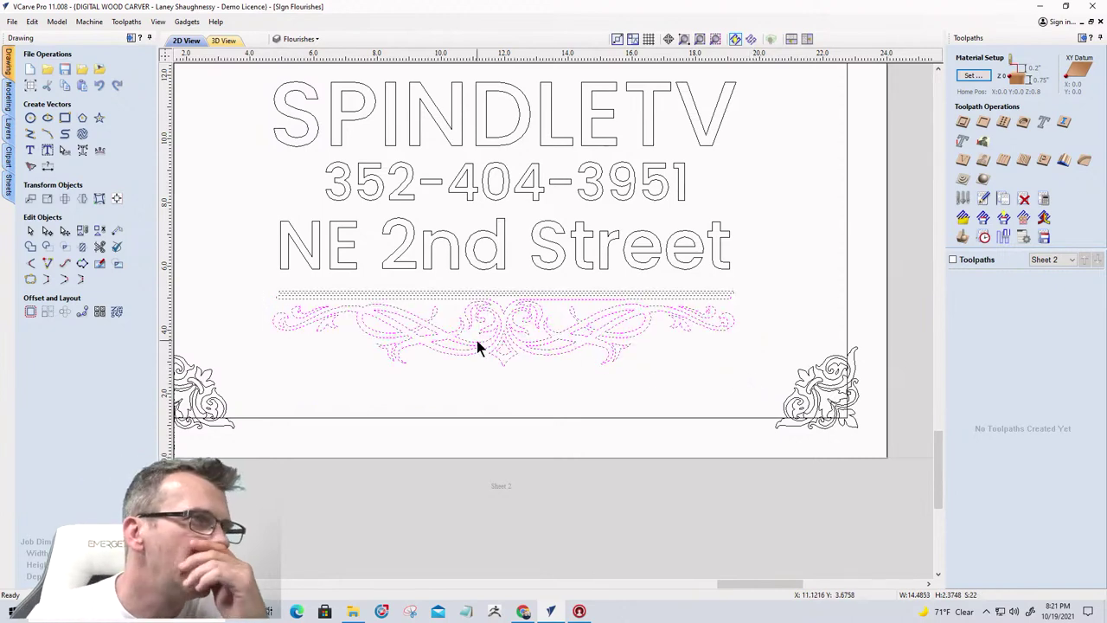
{"action": "scroll", "coordinate": [613, 374], "scroll_direction": "down", "scroll_amount": 3}
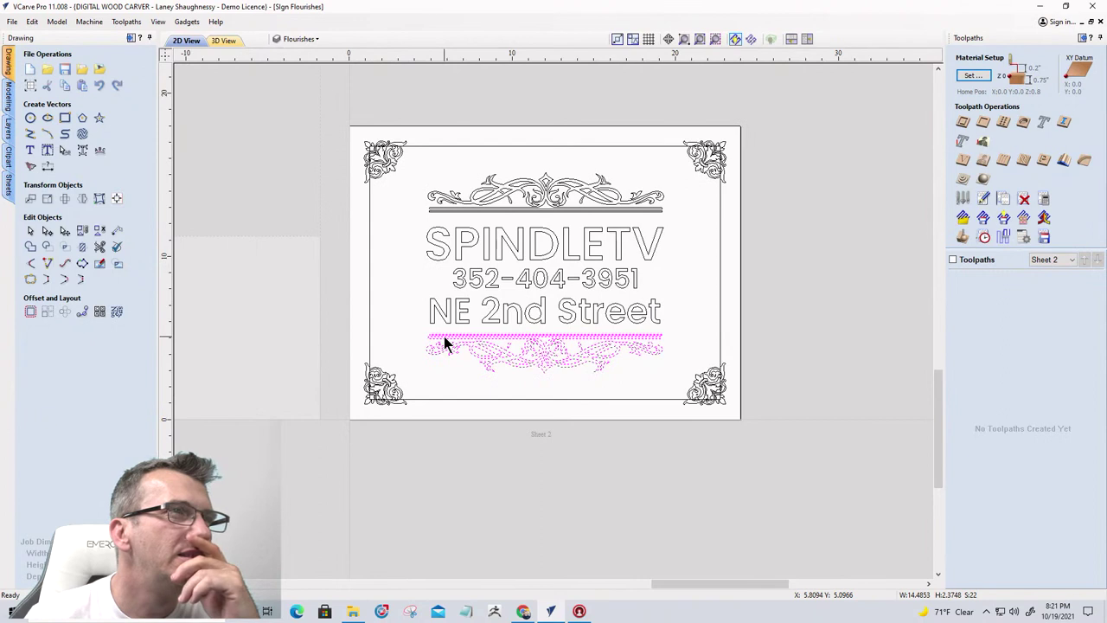
{"action": "left_click", "coordinate": [397, 304]}
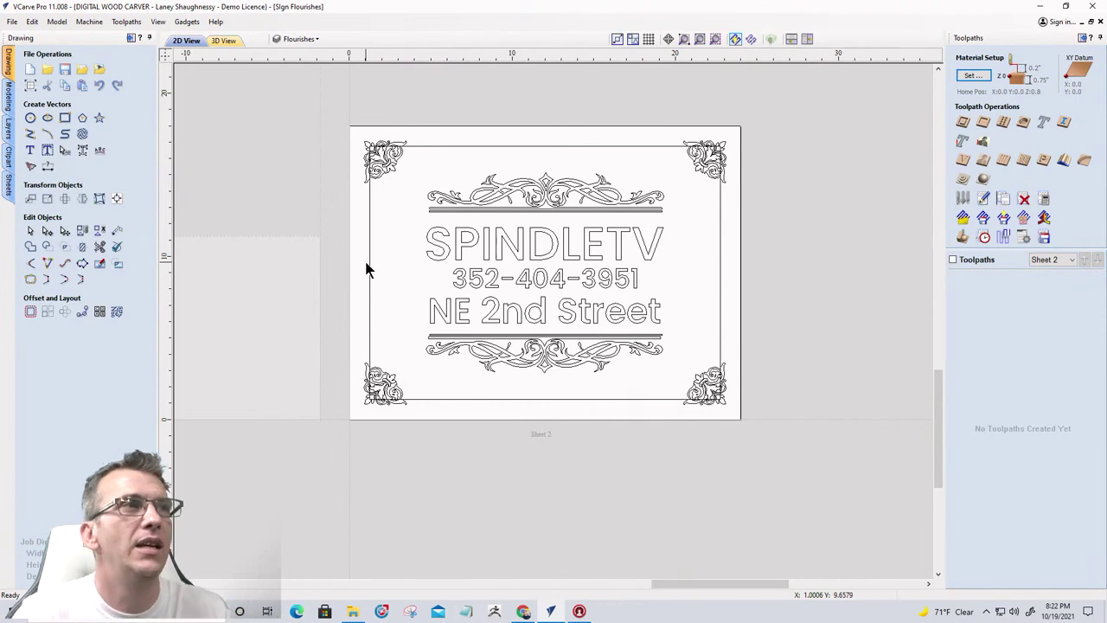
Offset all four corner flourishes outwards by 0.125 inches
{"action": "left_click", "coordinate": [381, 170]}
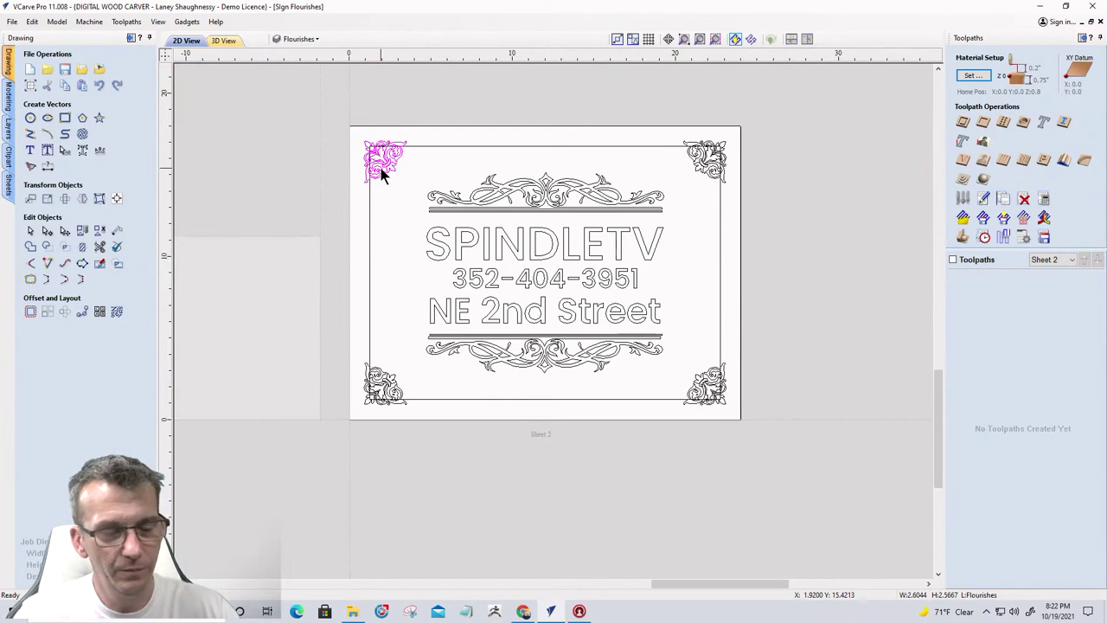
{"action": "left_click", "coordinate": [696, 166], "text": "shift"}
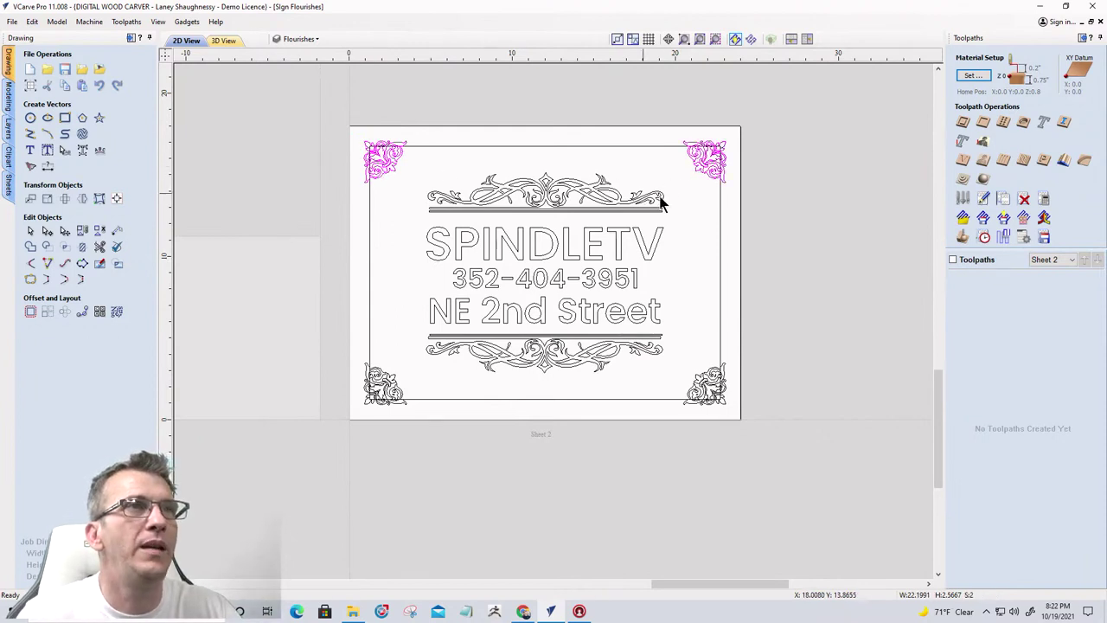
{"action": "left_click", "coordinate": [705, 379], "text": "shift"}
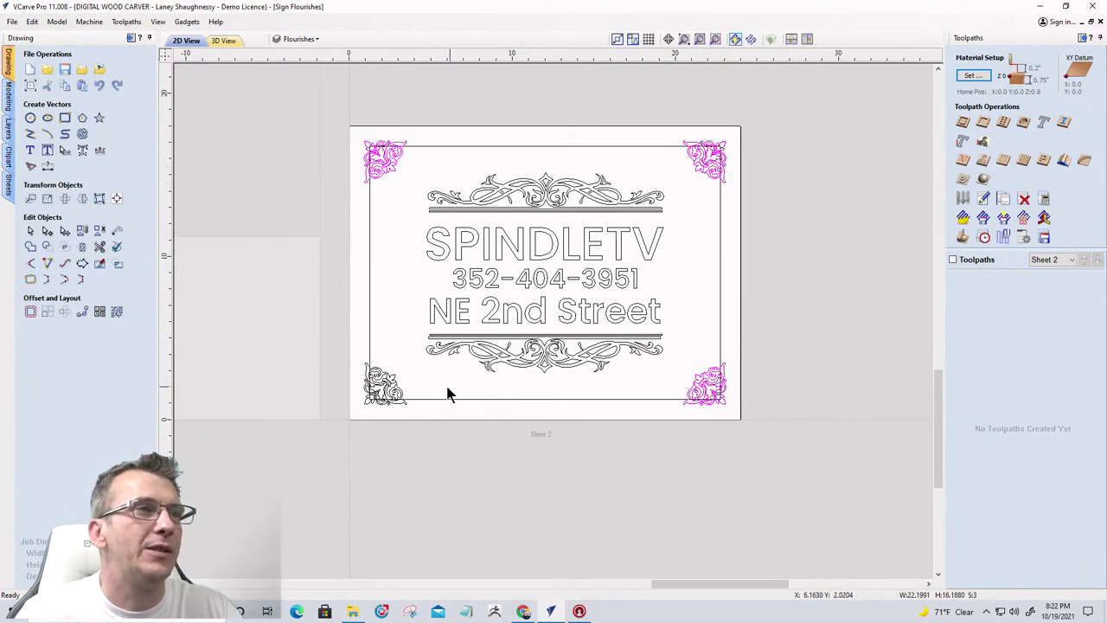
{"action": "left_click", "coordinate": [389, 386], "text": "shift"}
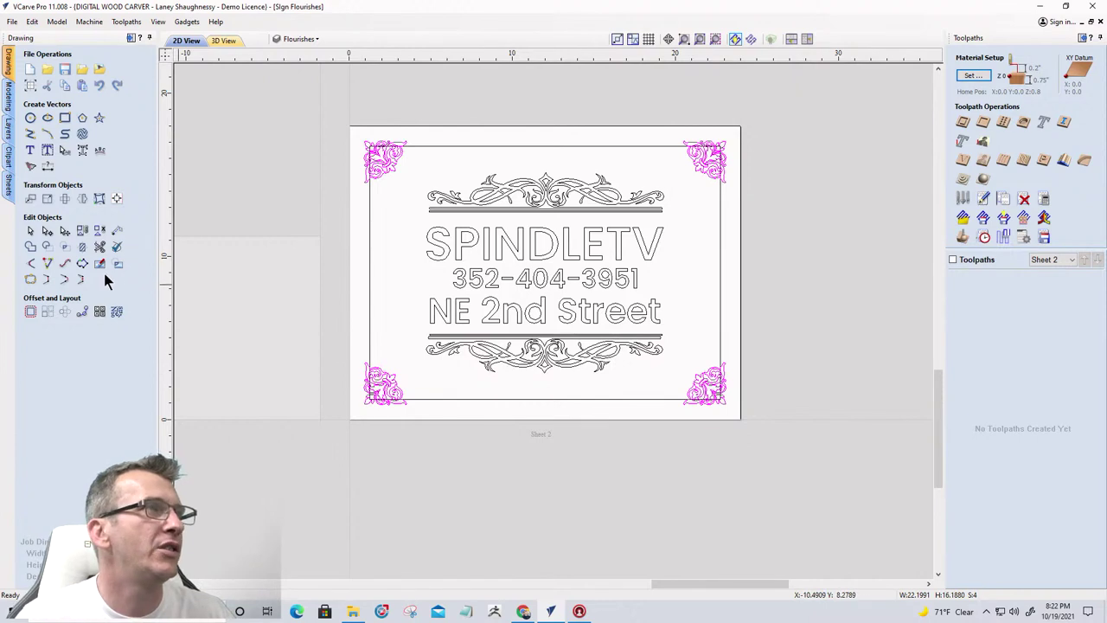
{"action": "left_click", "coordinate": [27, 316]}
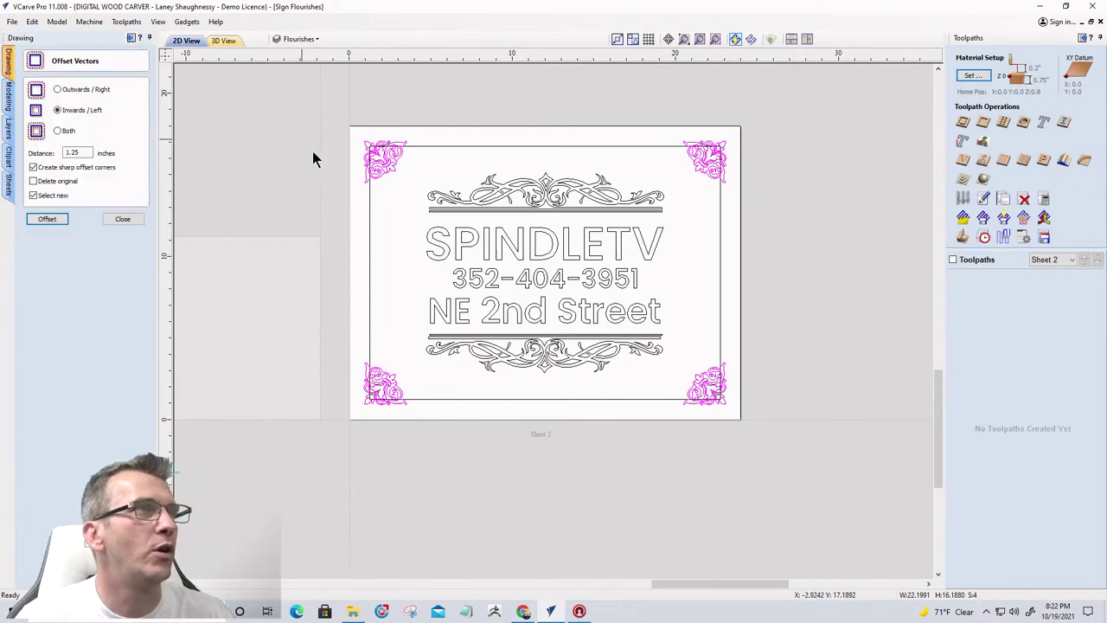
{"action": "left_click", "coordinate": [57, 89]}
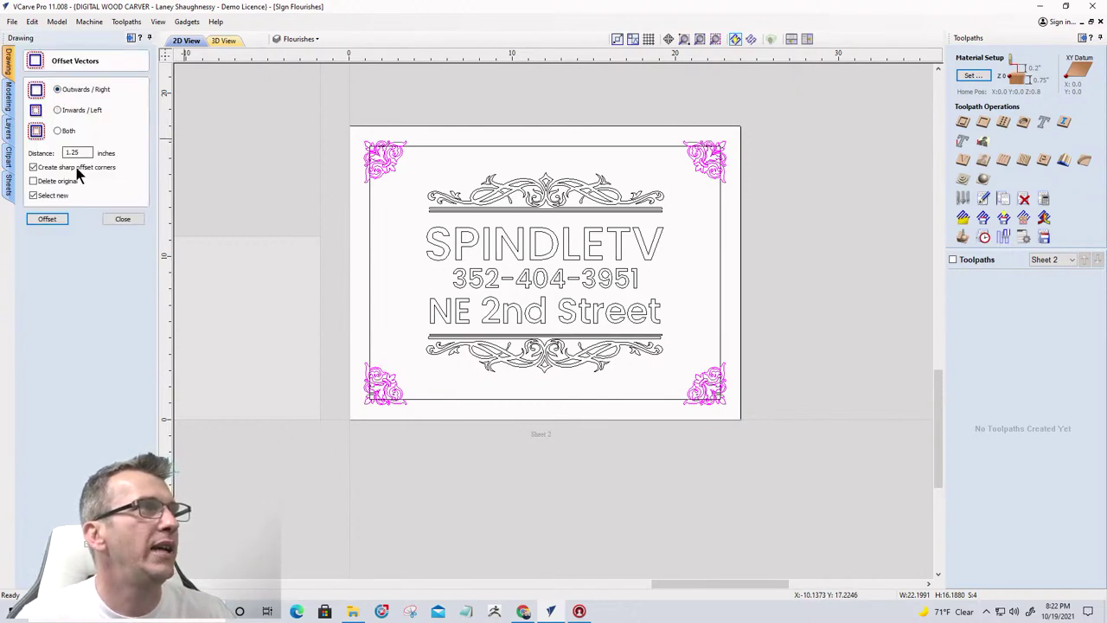
{"action": "left_click_drag", "start_coordinate": [88, 153], "coordinate": [56, 152]}
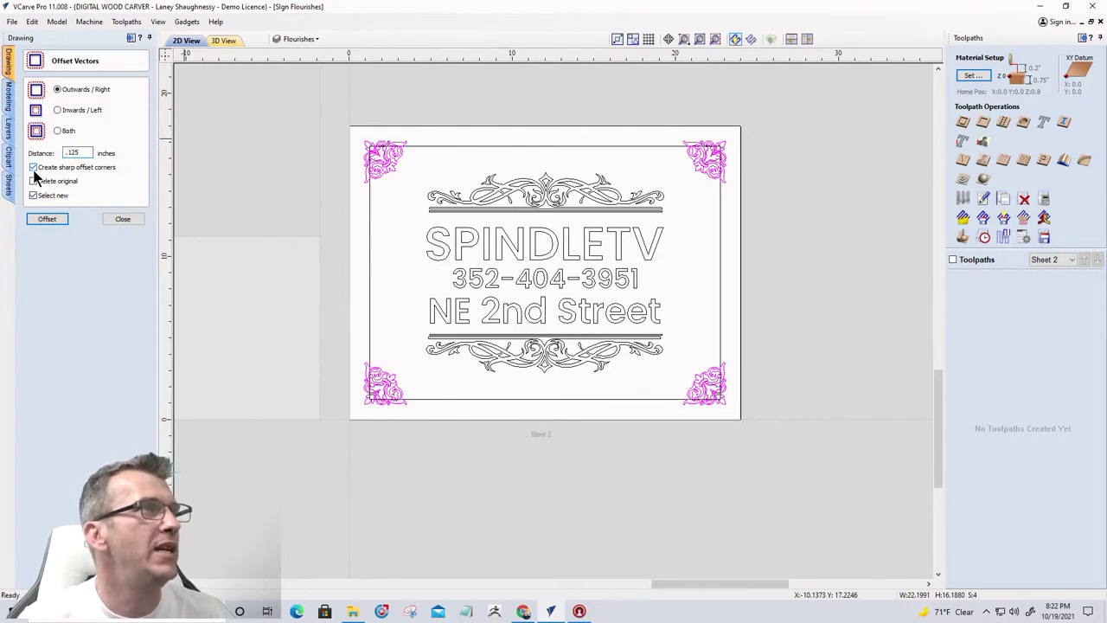
{"action": "left_click", "coordinate": [45, 220]}
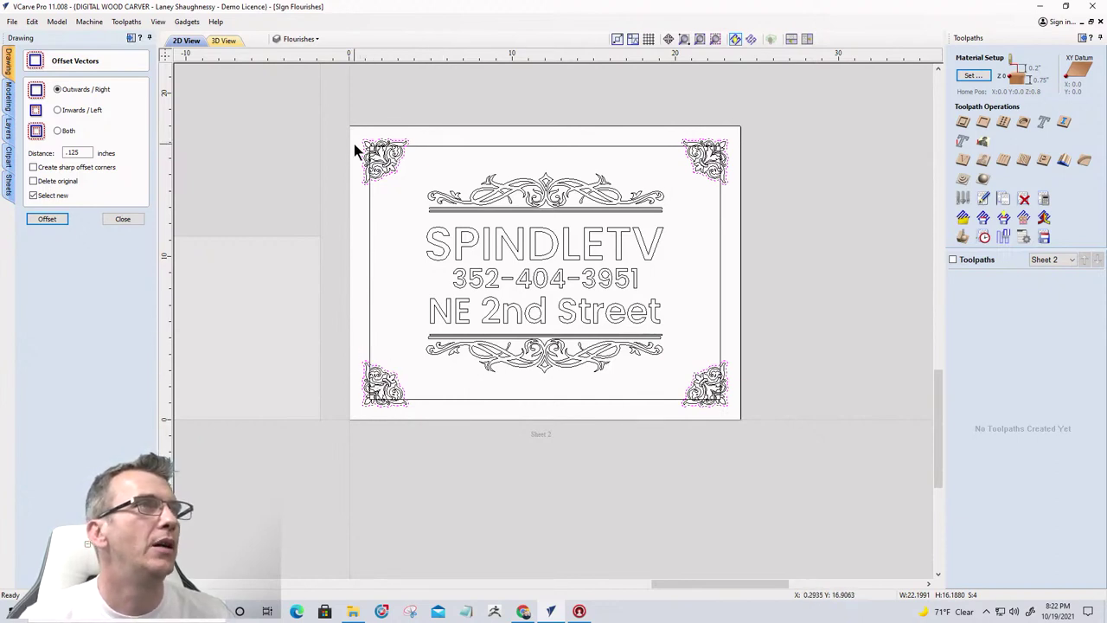
Check each corner's new offset outline, clear the selection, and close the Offset tool
{"action": "scroll", "coordinate": [356, 154], "scroll_direction": "up", "scroll_amount": 6}
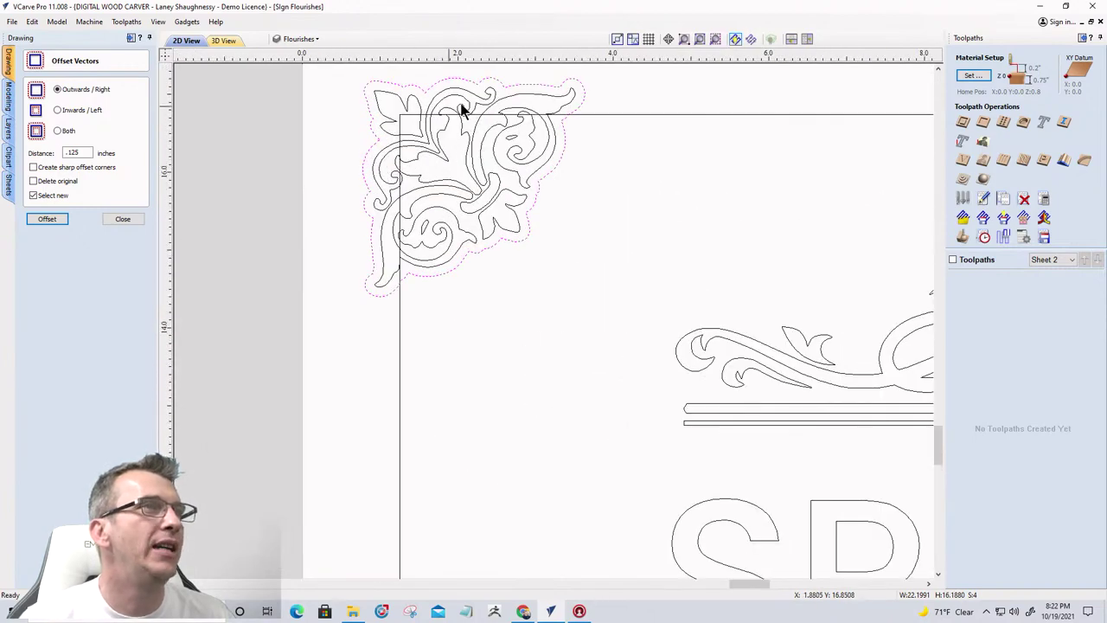
{"action": "scroll", "coordinate": [311, 168], "scroll_direction": "down", "scroll_amount": 7}
{"action": "scroll", "coordinate": [621, 171], "scroll_direction": "up", "scroll_amount": 4}
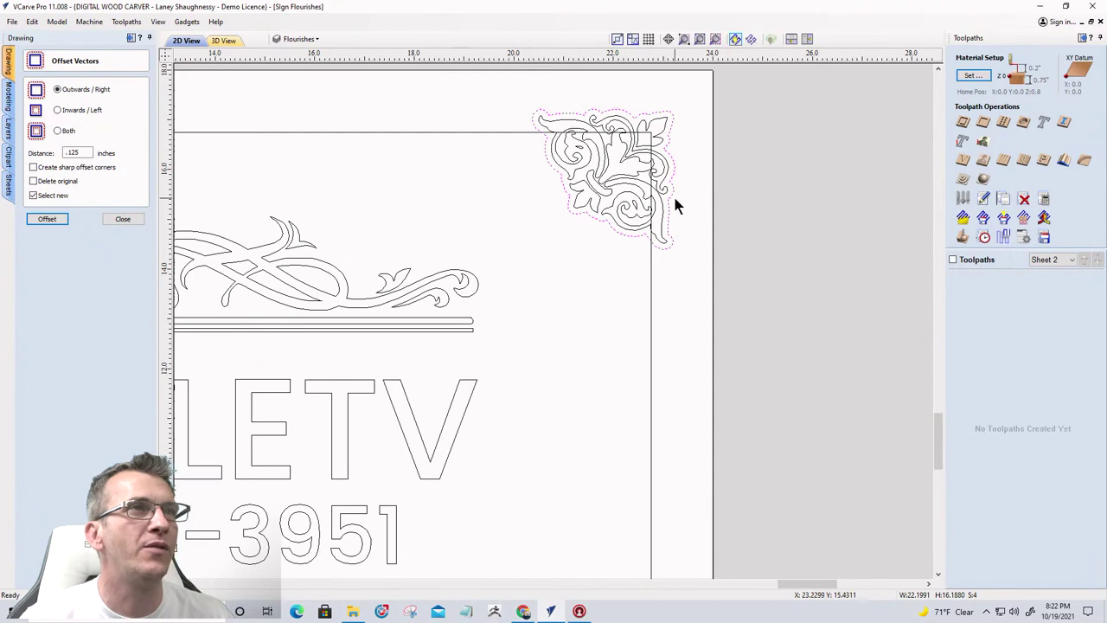
{"action": "scroll", "coordinate": [658, 221], "scroll_direction": "down", "scroll_amount": 2}
{"action": "scroll", "coordinate": [740, 259], "scroll_direction": "down", "scroll_amount": 1}
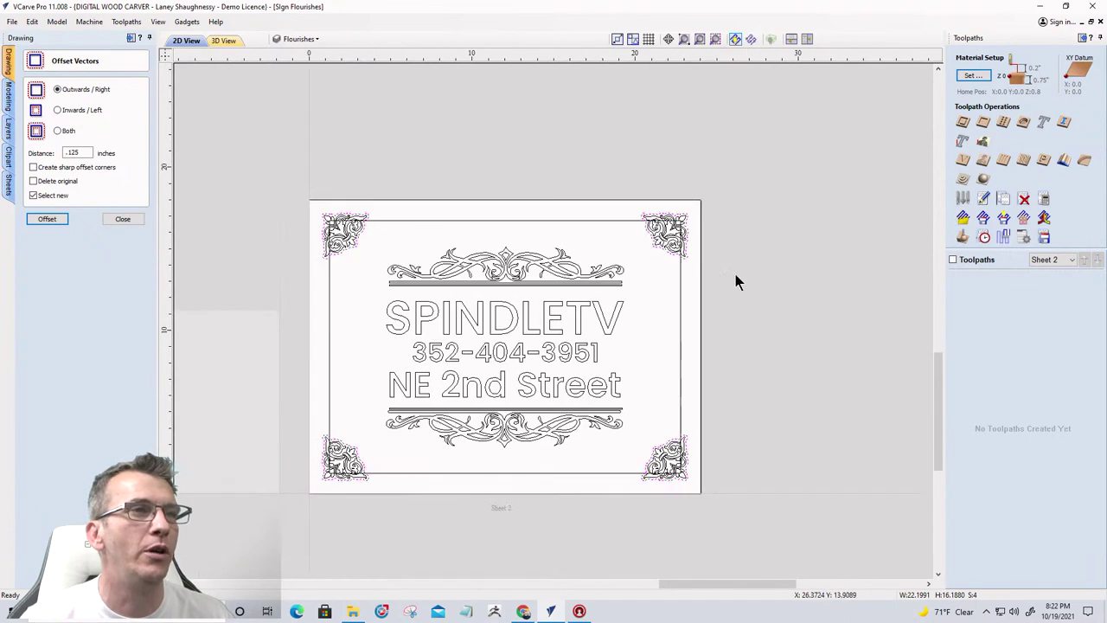
{"action": "scroll", "coordinate": [658, 500], "scroll_direction": "up", "scroll_amount": 4}
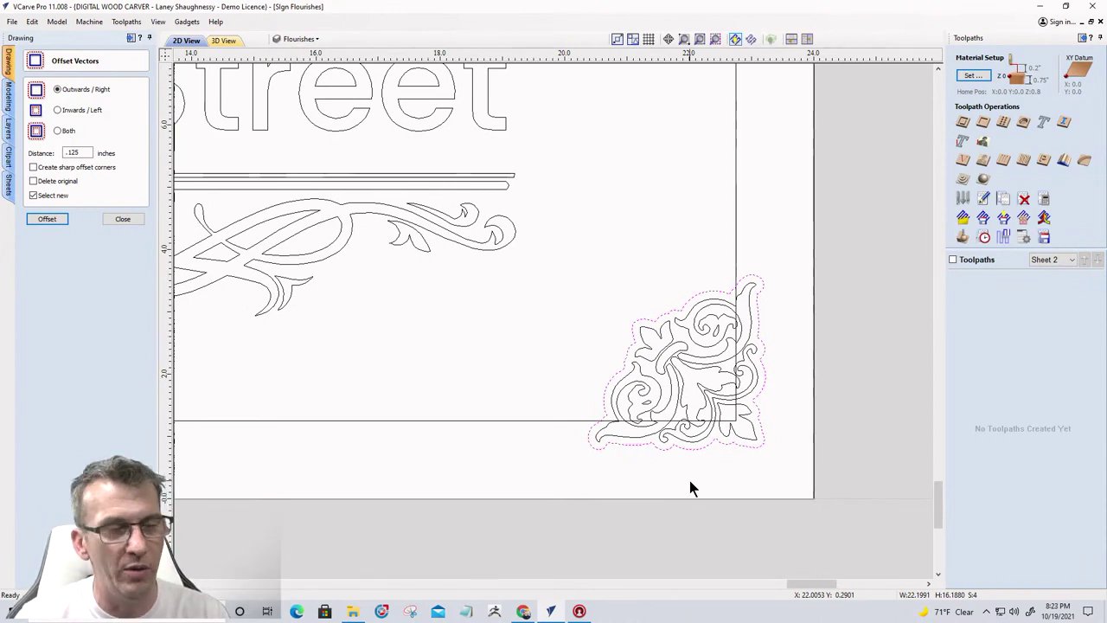
{"action": "left_click", "coordinate": [734, 442]}
{"action": "scroll", "coordinate": [781, 494], "scroll_direction": "down", "scroll_amount": 5}
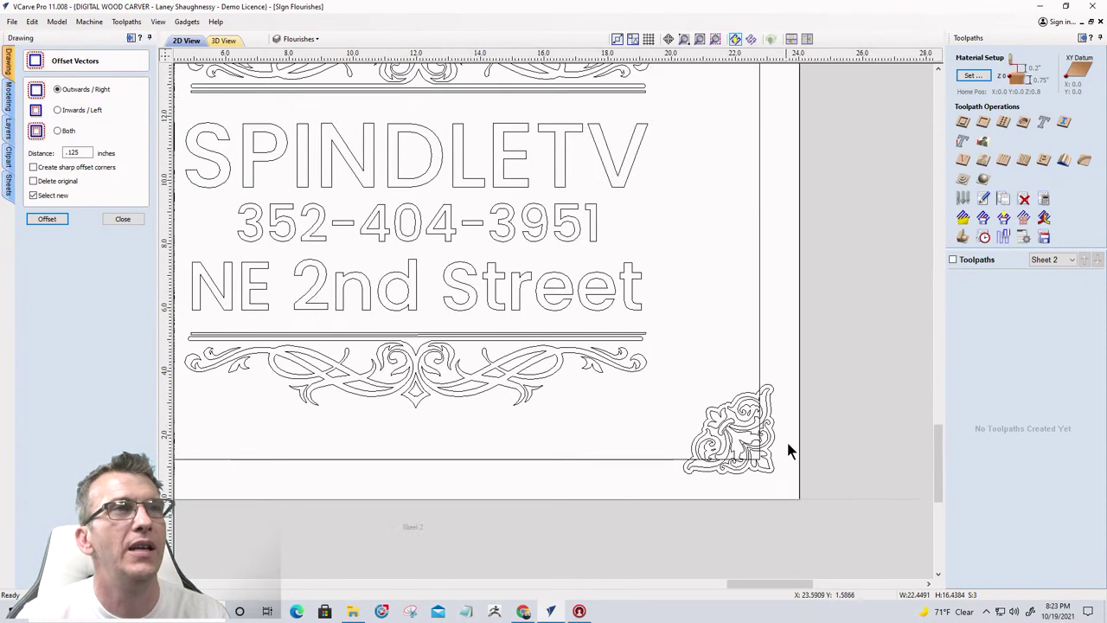
{"action": "left_click", "coordinate": [781, 200], "text": "ctrl"}
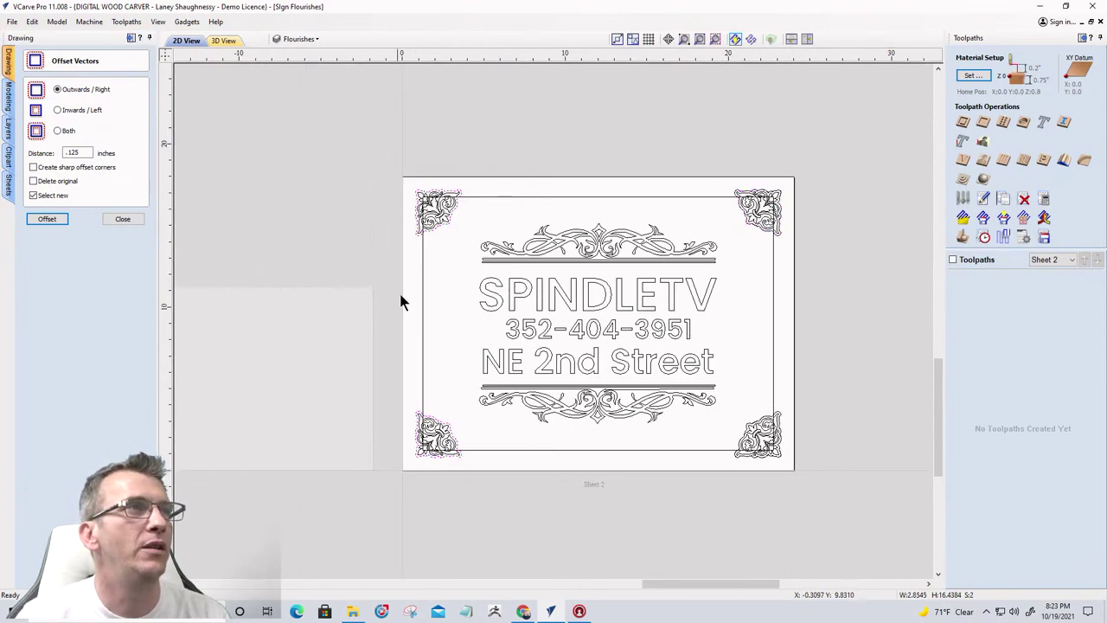
{"action": "scroll", "coordinate": [412, 199], "scroll_direction": "up", "scroll_amount": 3}
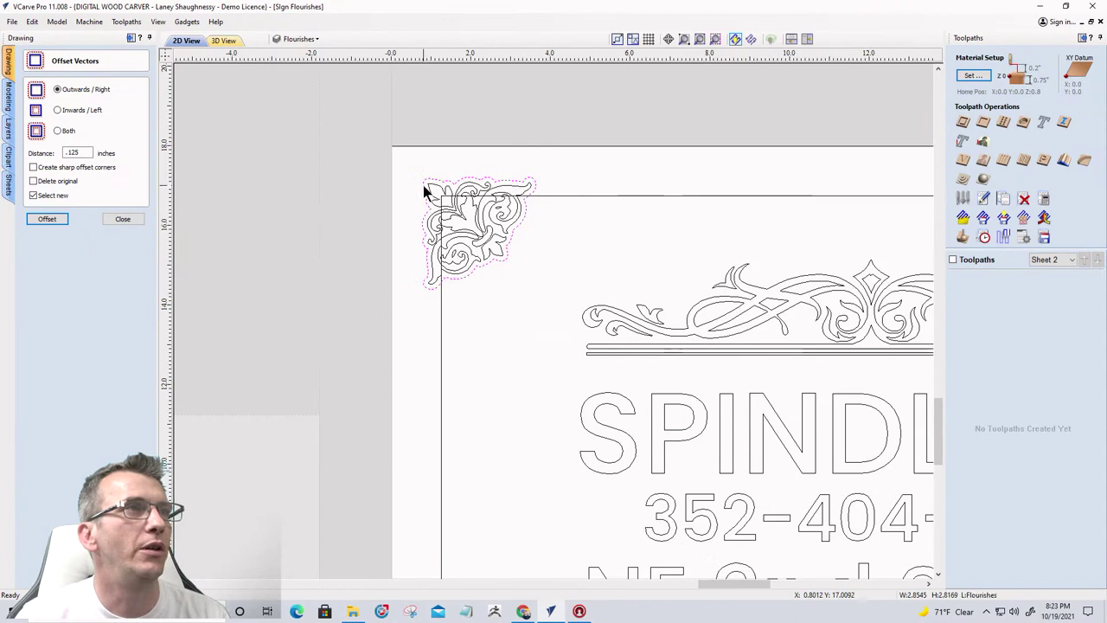
{"action": "left_click", "coordinate": [423, 186], "text": "ctrl"}
{"action": "scroll", "coordinate": [446, 447], "scroll_direction": "down", "scroll_amount": 3}
{"action": "scroll", "coordinate": [437, 545], "scroll_direction": "up", "scroll_amount": 3}
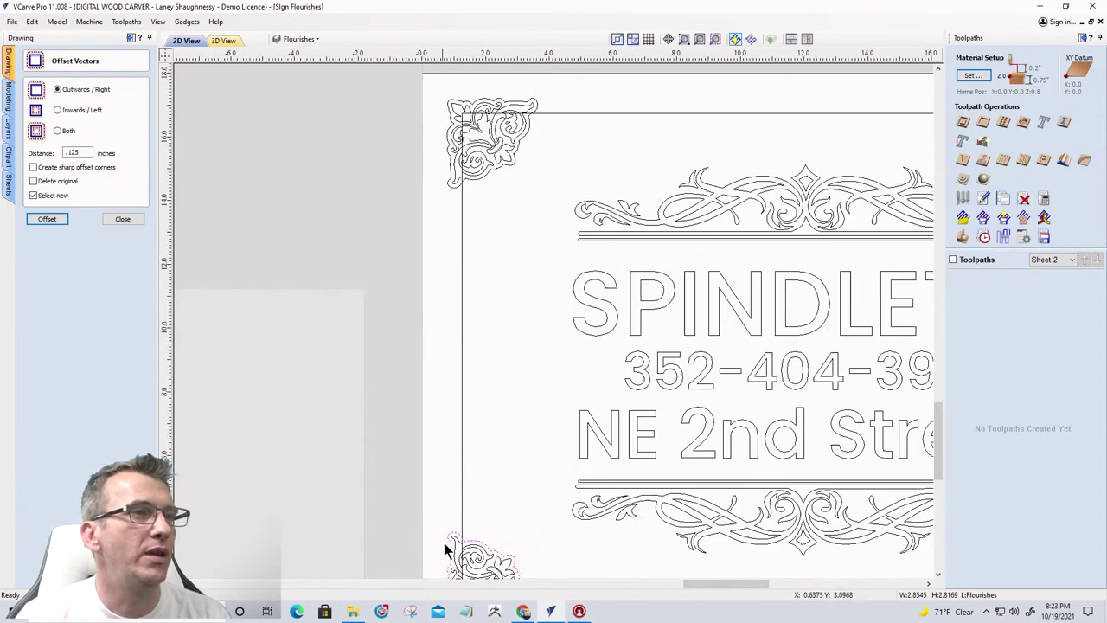
{"action": "scroll", "coordinate": [485, 337], "scroll_direction": "down", "scroll_amount": 3}
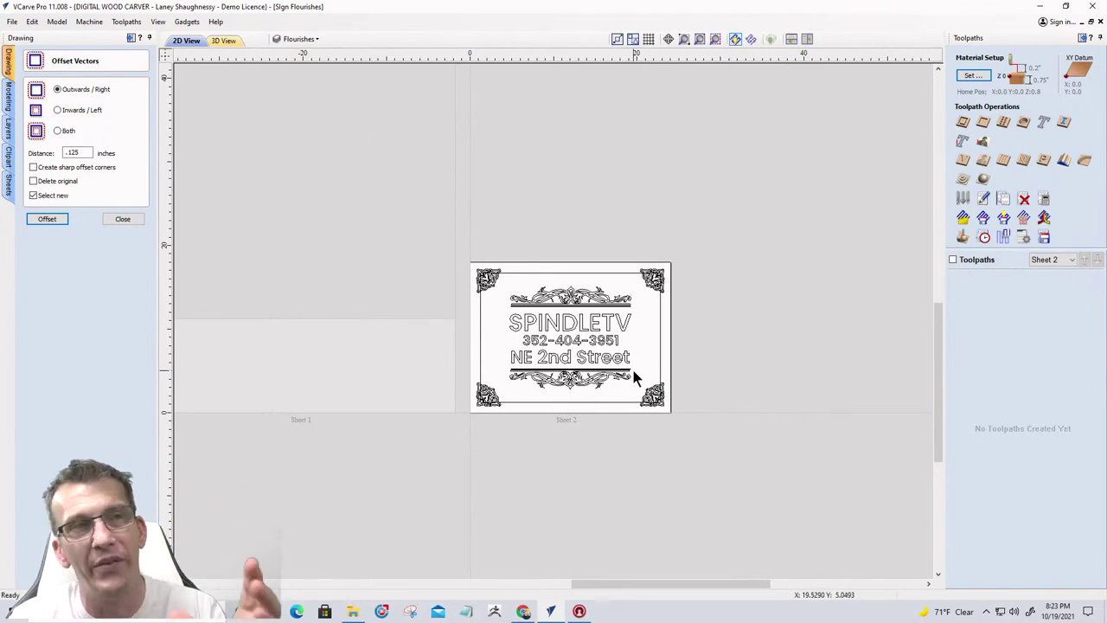
{"action": "scroll", "coordinate": [675, 393], "scroll_direction": "up", "scroll_amount": 2}
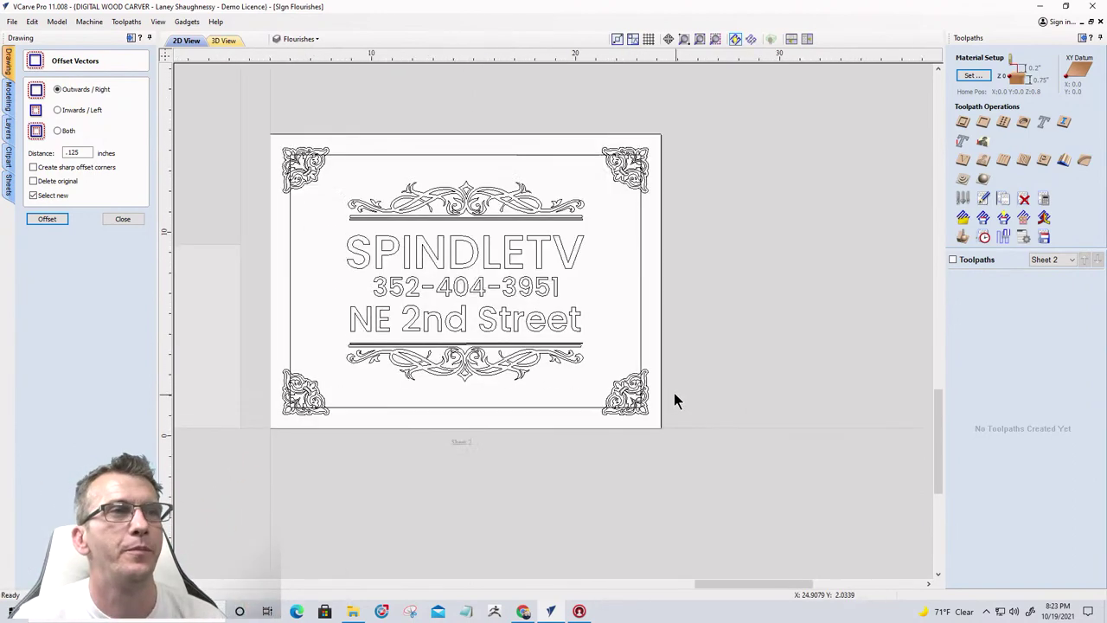
{"action": "scroll", "coordinate": [656, 385], "scroll_direction": "up", "scroll_amount": 3}
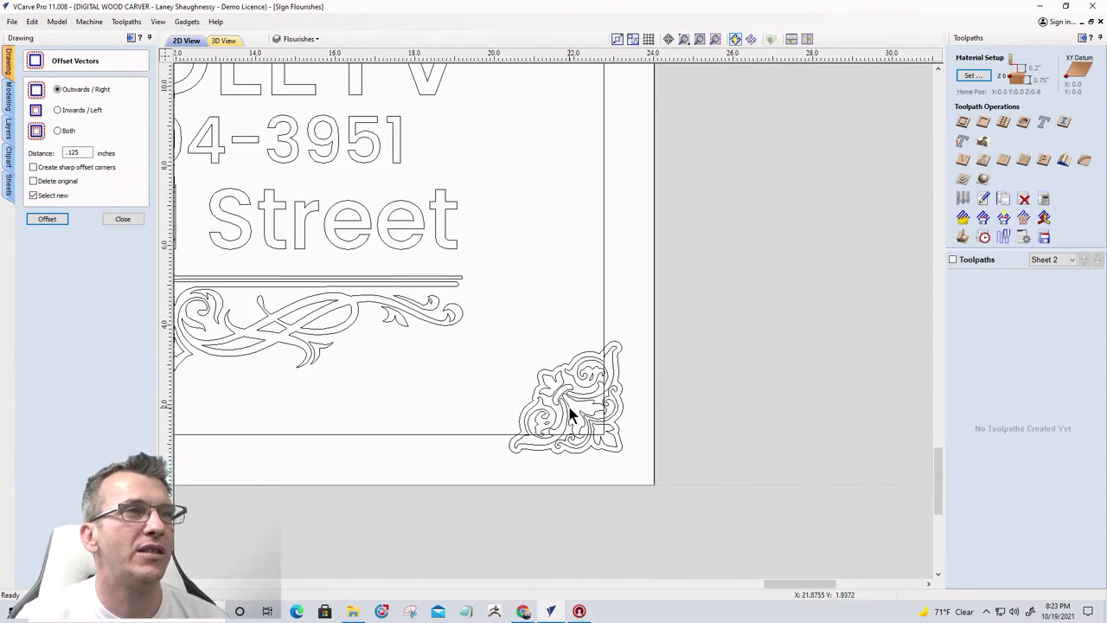
{"action": "scroll", "coordinate": [579, 403], "scroll_direction": "down", "scroll_amount": 5}
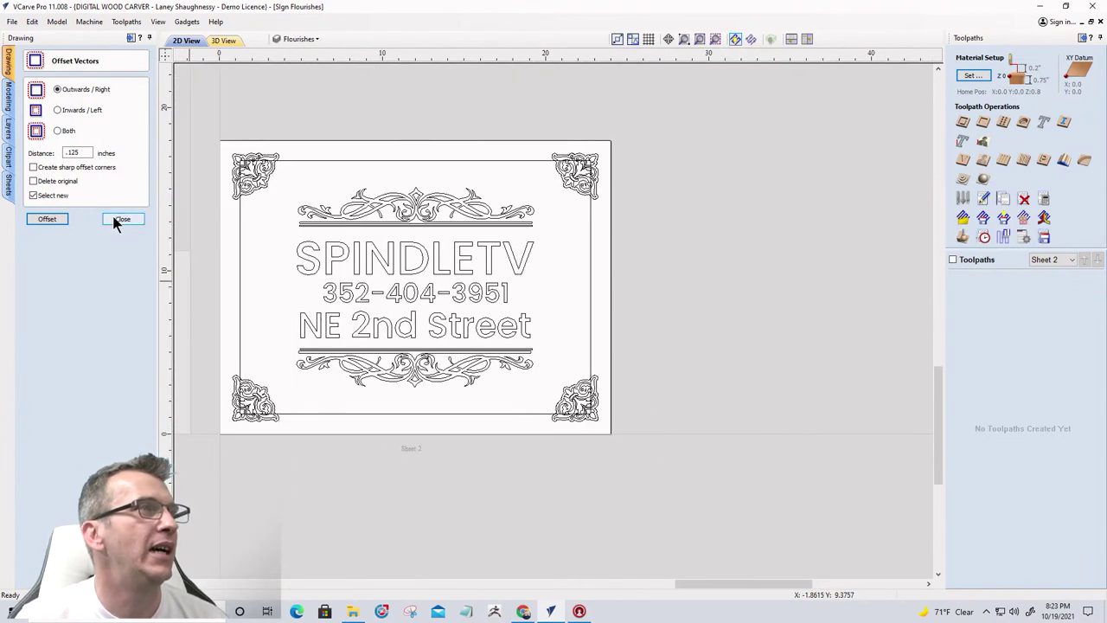
{"action": "left_click", "coordinate": [122, 220]}
Select the top-left, top-right, bottom-right and bottom-left flourishes plus the outer border rectangle
{"action": "scroll", "coordinate": [216, 175], "scroll_direction": "up", "scroll_amount": 5}
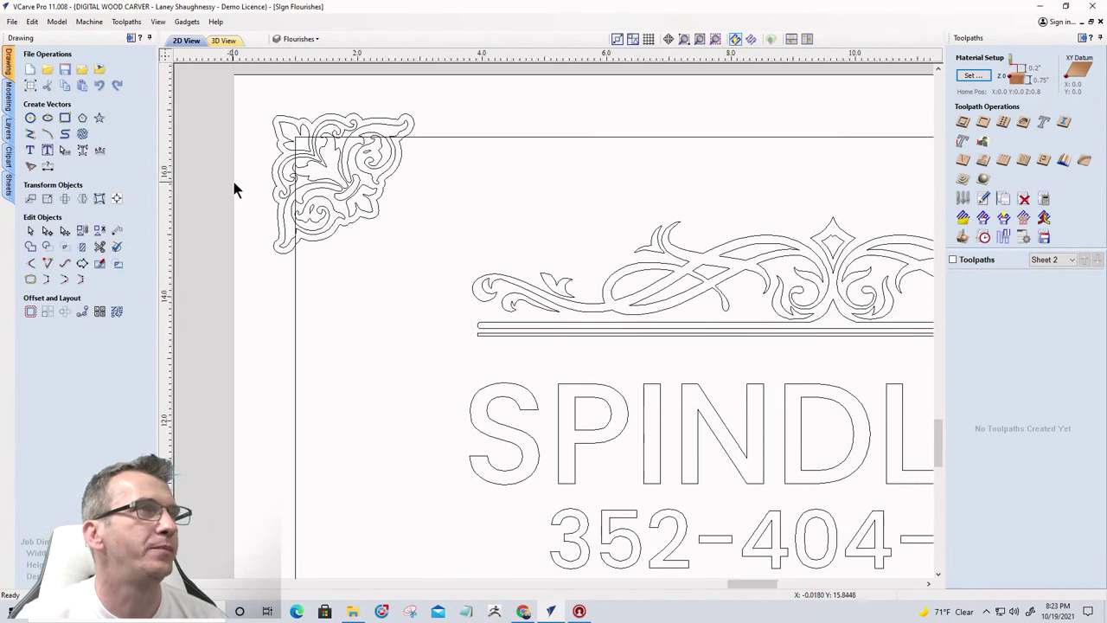
{"action": "scroll", "coordinate": [238, 190], "scroll_direction": "up", "scroll_amount": 1}
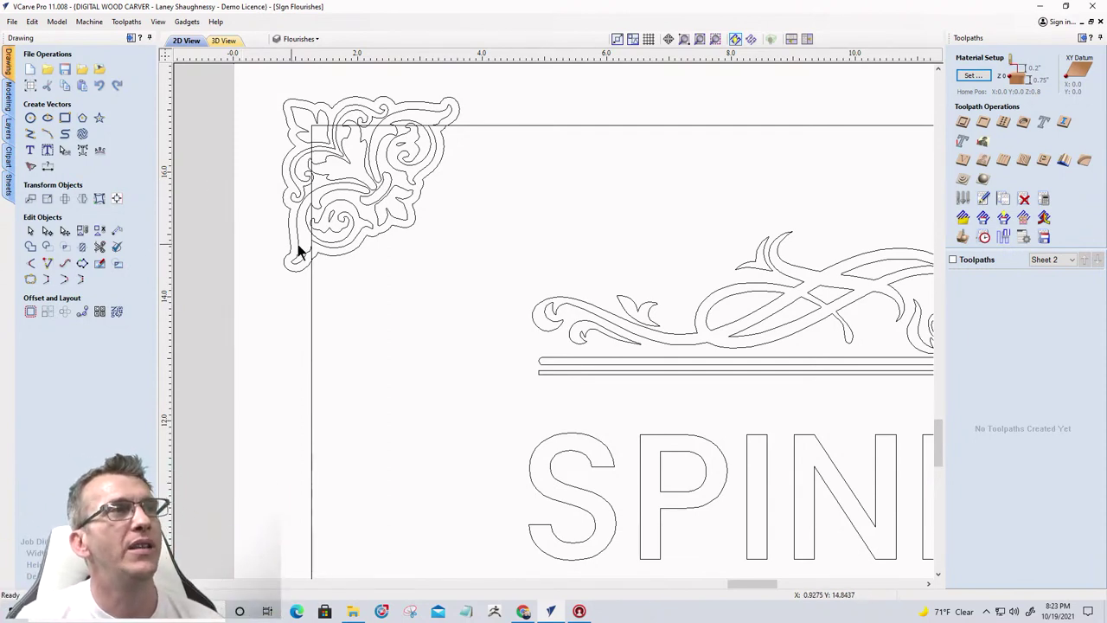
{"action": "left_click", "coordinate": [385, 230]}
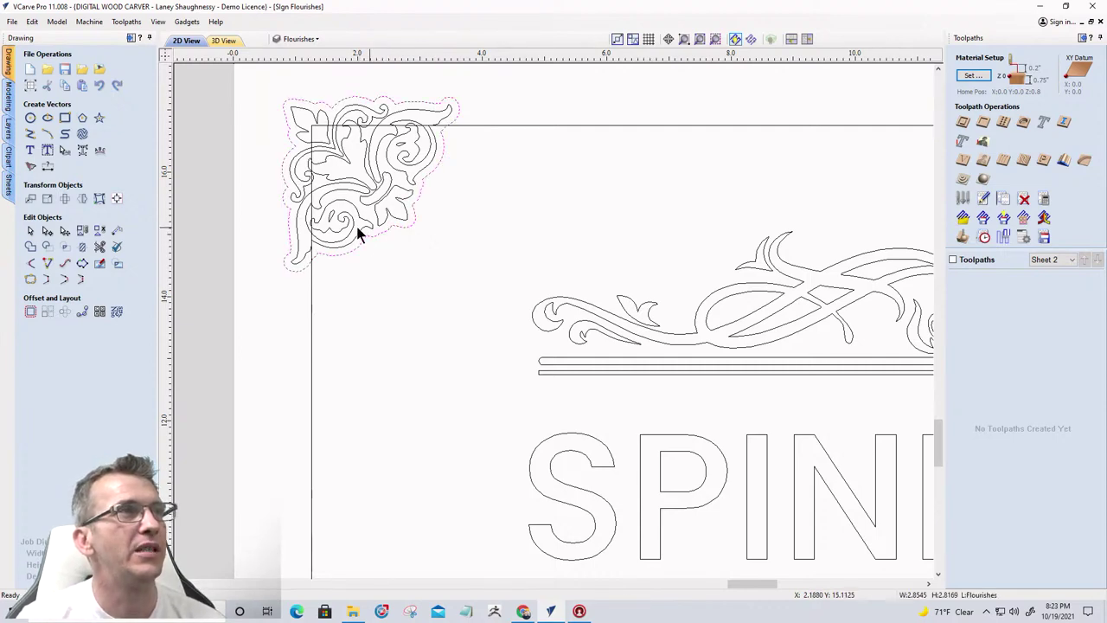
{"action": "scroll", "coordinate": [359, 229], "scroll_direction": "down", "scroll_amount": 3}
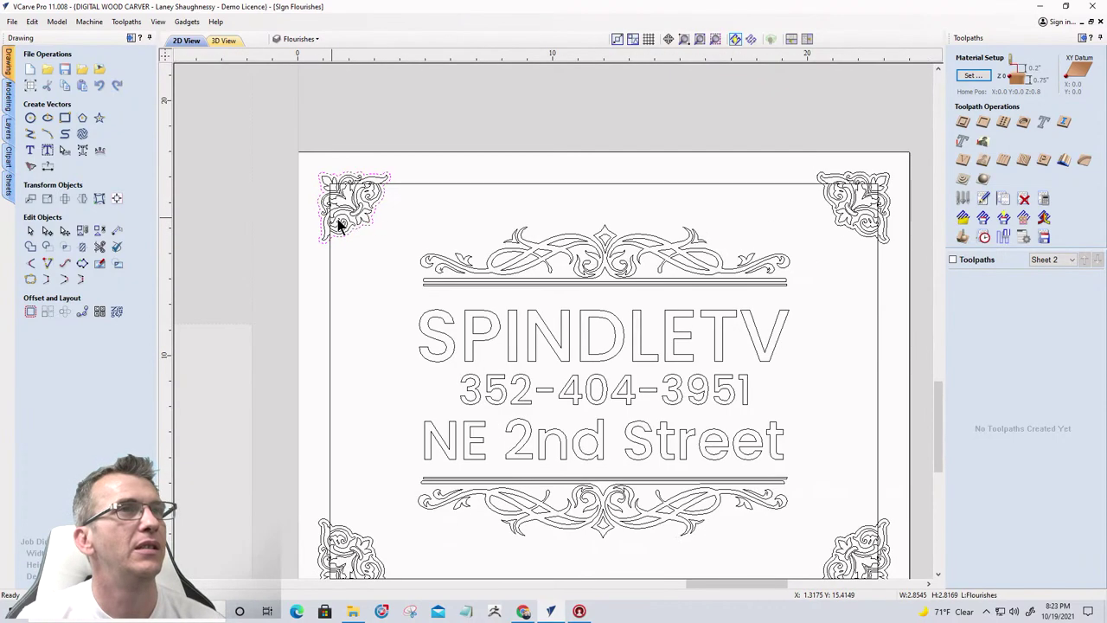
{"action": "left_click", "coordinate": [830, 202], "text": "shift"}
{"action": "left_click", "coordinate": [854, 540], "text": "shift"}
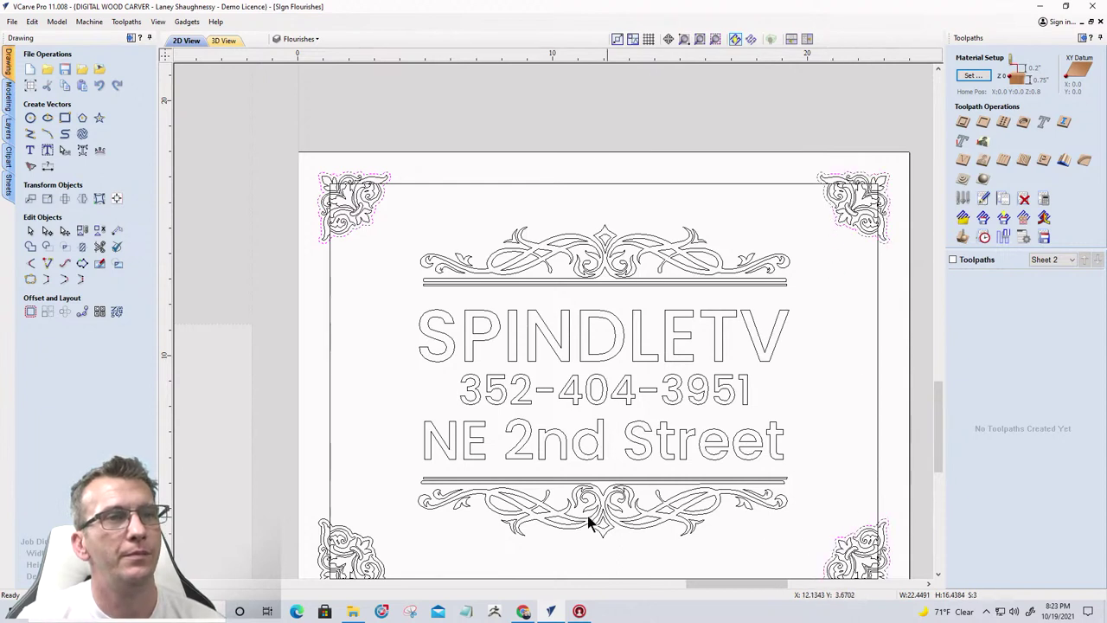
{"action": "left_click", "coordinate": [371, 541], "text": "shift"}
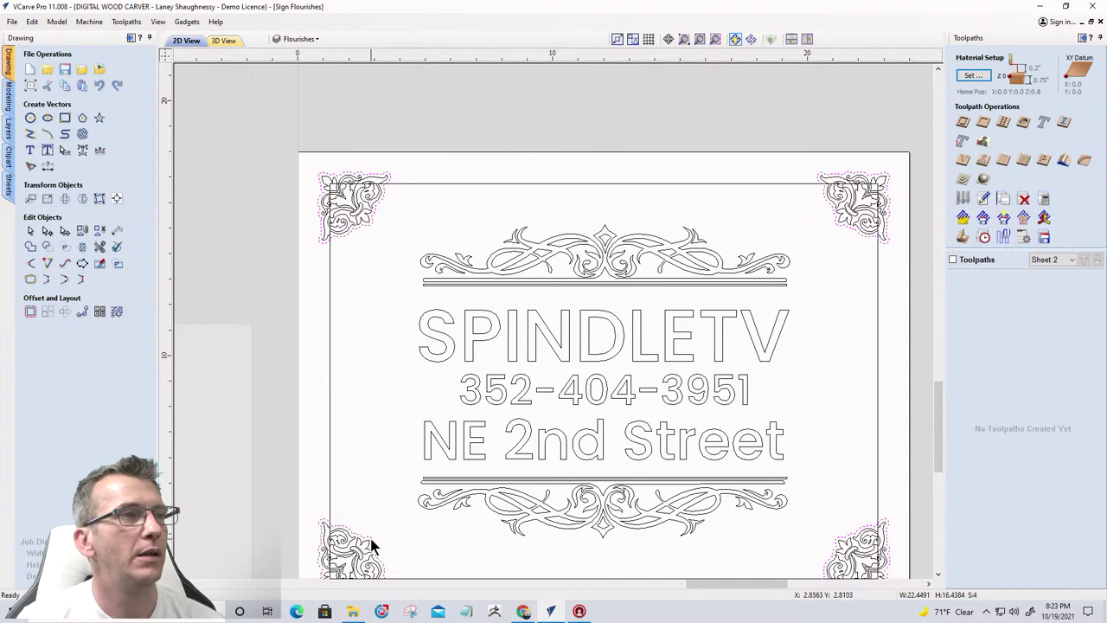
{"action": "left_click", "coordinate": [508, 183], "text": "shift"}
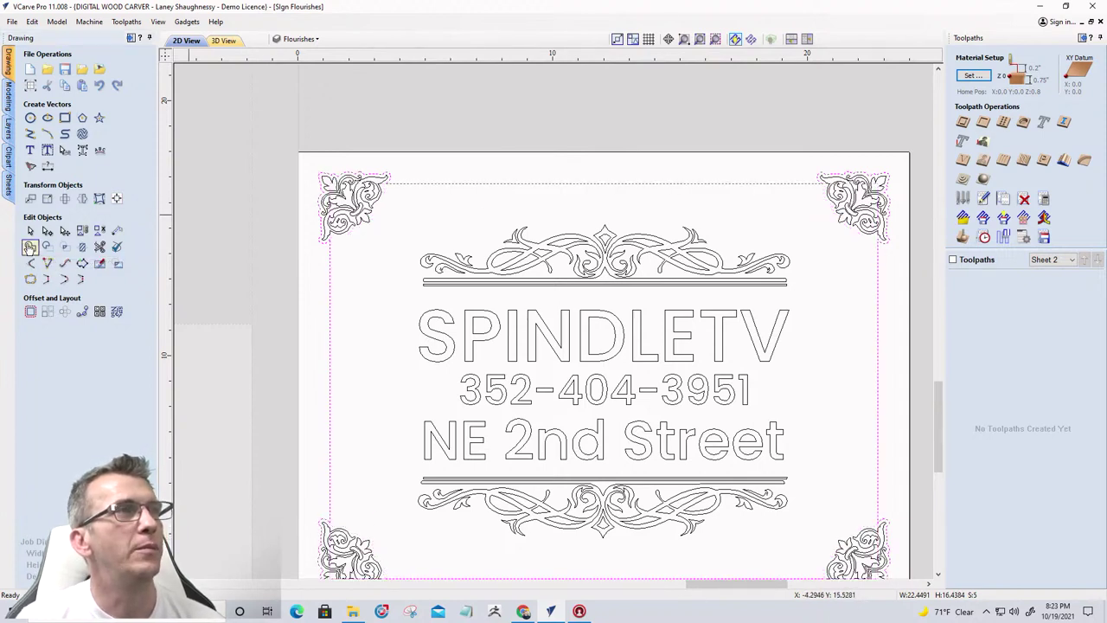
{"action": "scroll", "coordinate": [315, 190], "scroll_direction": "up", "scroll_amount": 4}
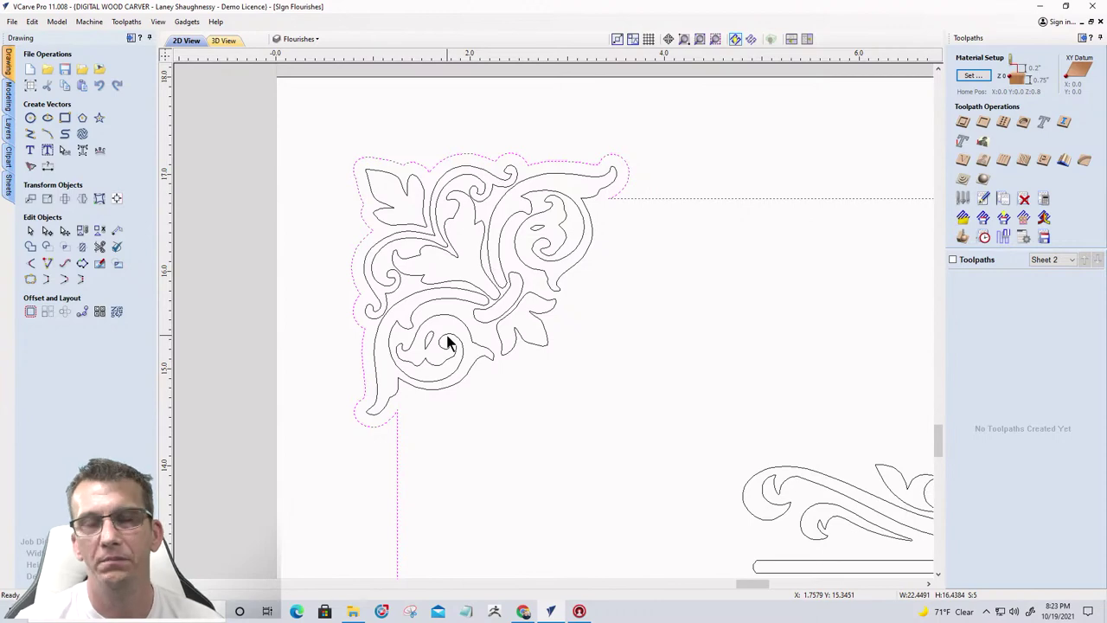
{"action": "scroll", "coordinate": [383, 247], "scroll_direction": "down", "scroll_amount": 4}
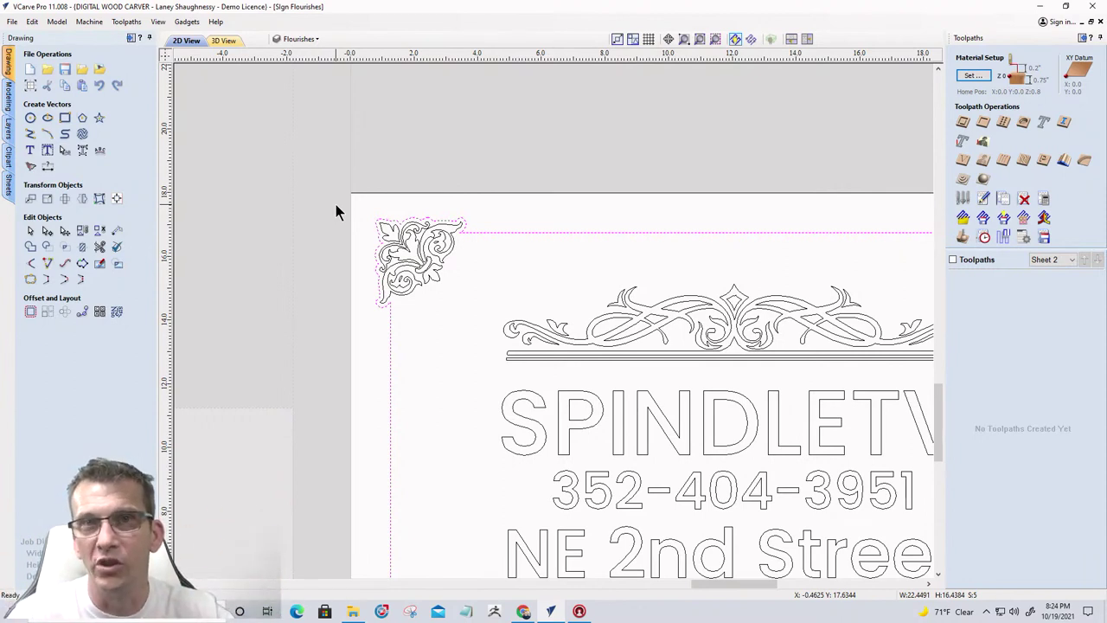
{"action": "scroll", "coordinate": [333, 204], "scroll_direction": "down", "scroll_amount": 4}
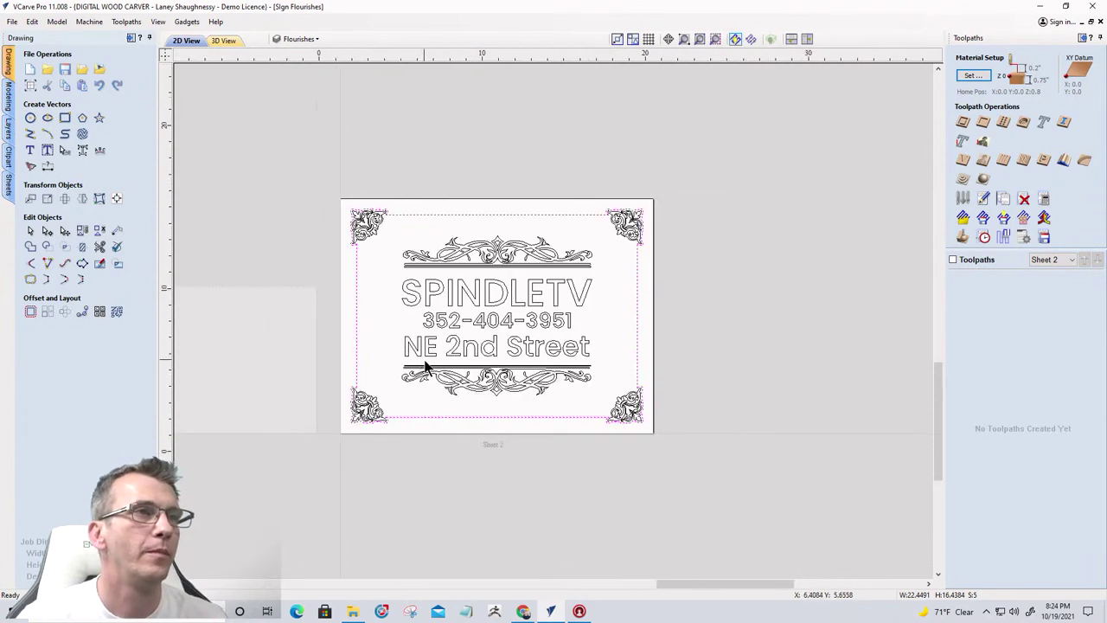
Box-select every vector on the sign
{"action": "scroll", "coordinate": [424, 366], "scroll_direction": "up", "scroll_amount": 2}
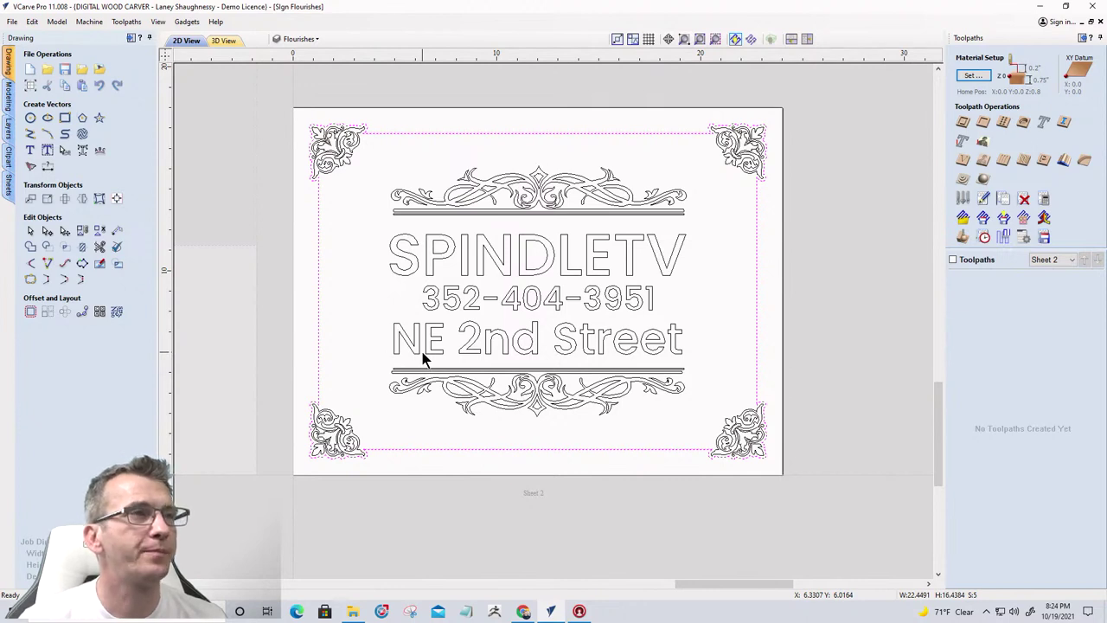
{"action": "left_click_drag", "start_coordinate": [226, 94], "coordinate": [816, 500]}
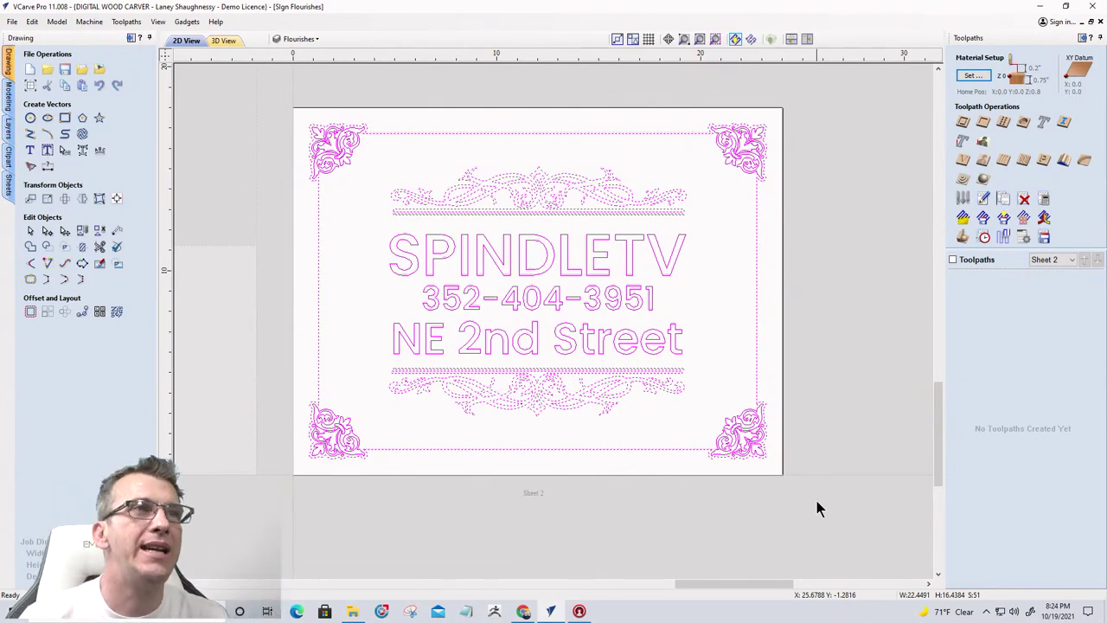
{"action": "scroll", "coordinate": [595, 211], "scroll_direction": "up", "scroll_amount": 4}
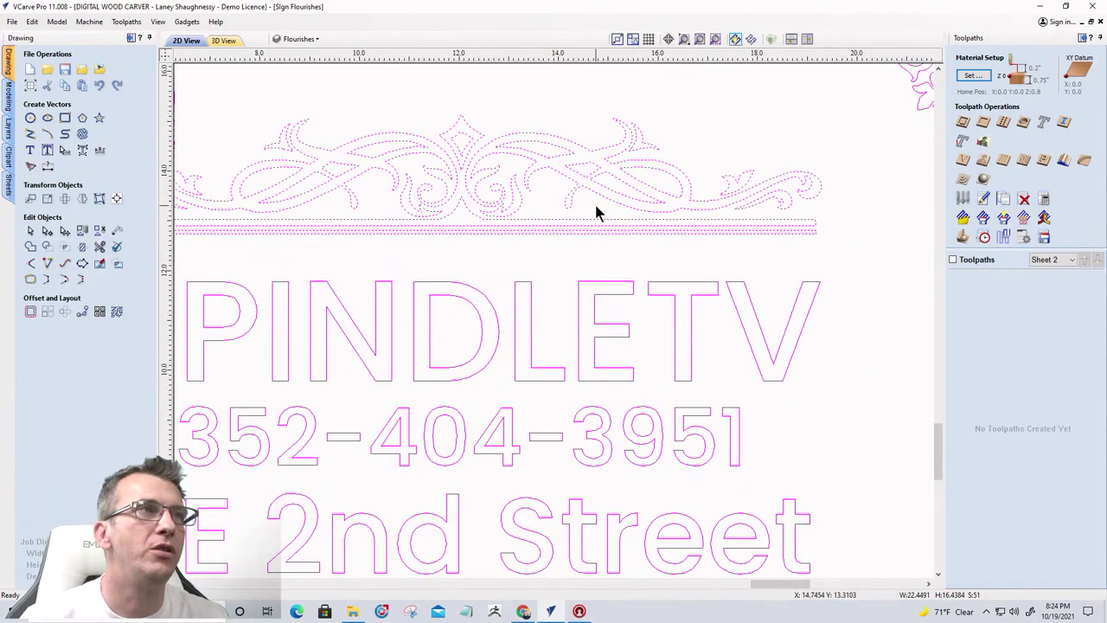
{"action": "scroll", "coordinate": [595, 209], "scroll_direction": "down", "scroll_amount": 4}
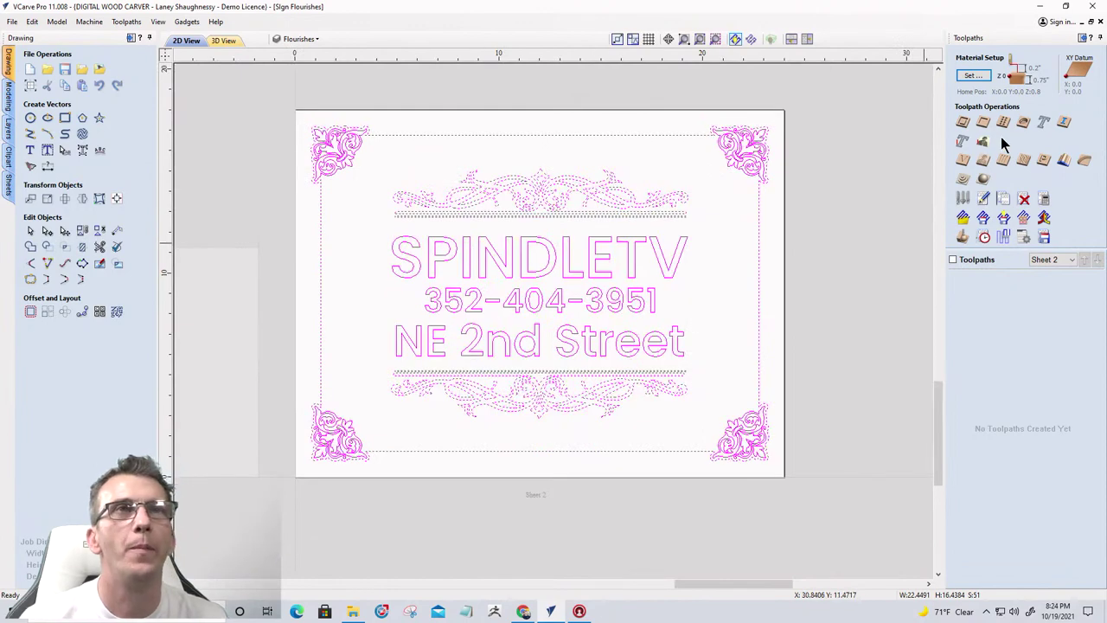
Start a V-carve toolpath with clearance tools enabled and the 0.125-inch end mill added
{"action": "left_click", "coordinate": [962, 160]}
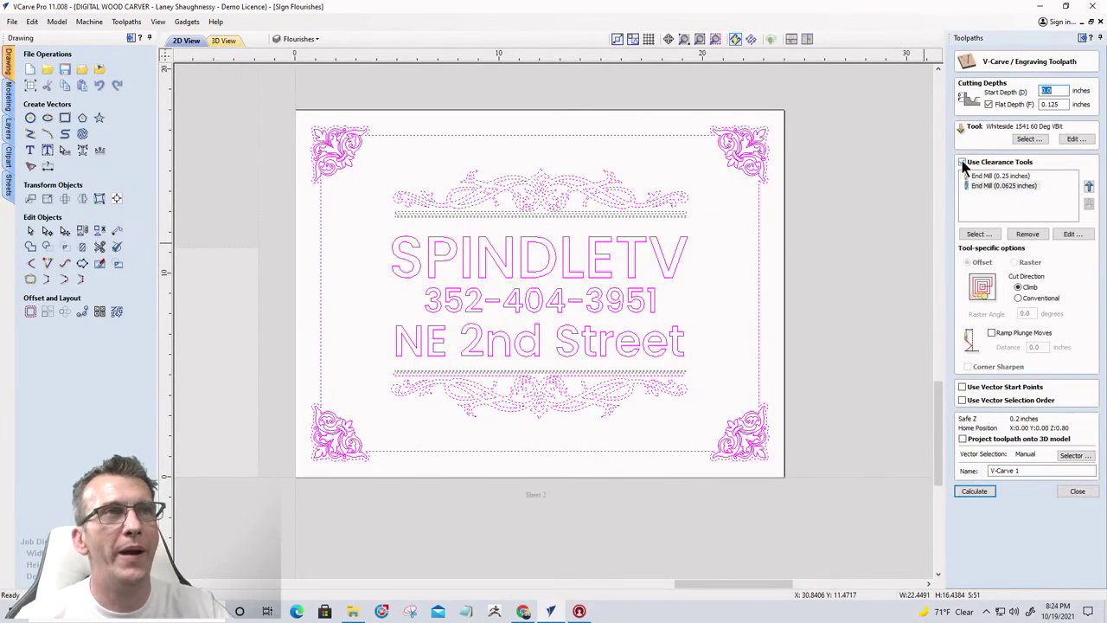
{"action": "left_click", "coordinate": [963, 162]}
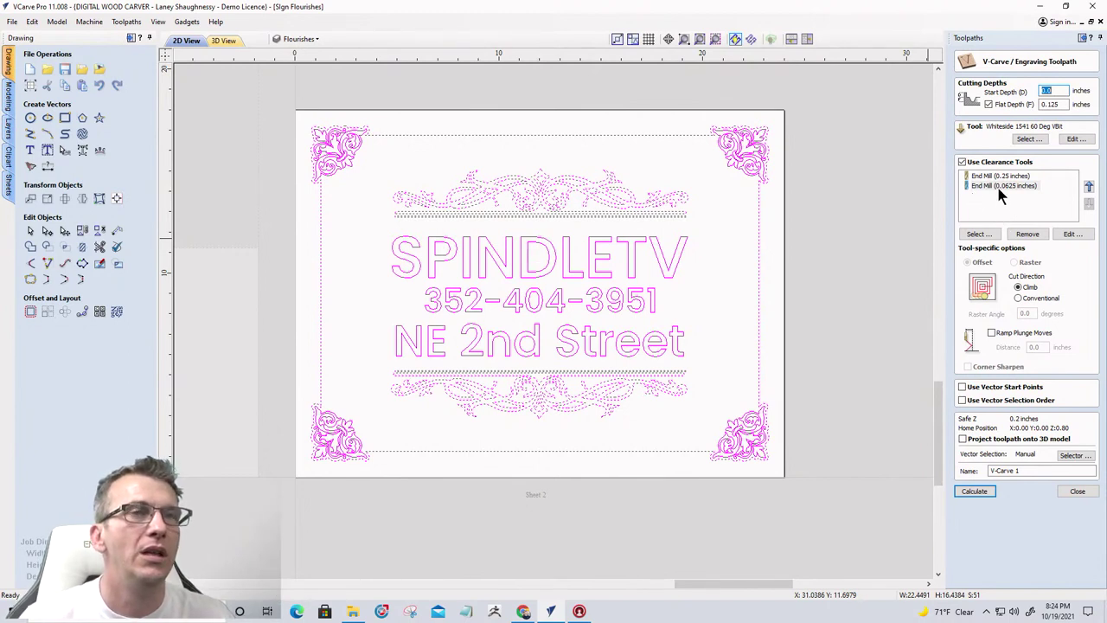
{"action": "left_click", "coordinate": [977, 234]}
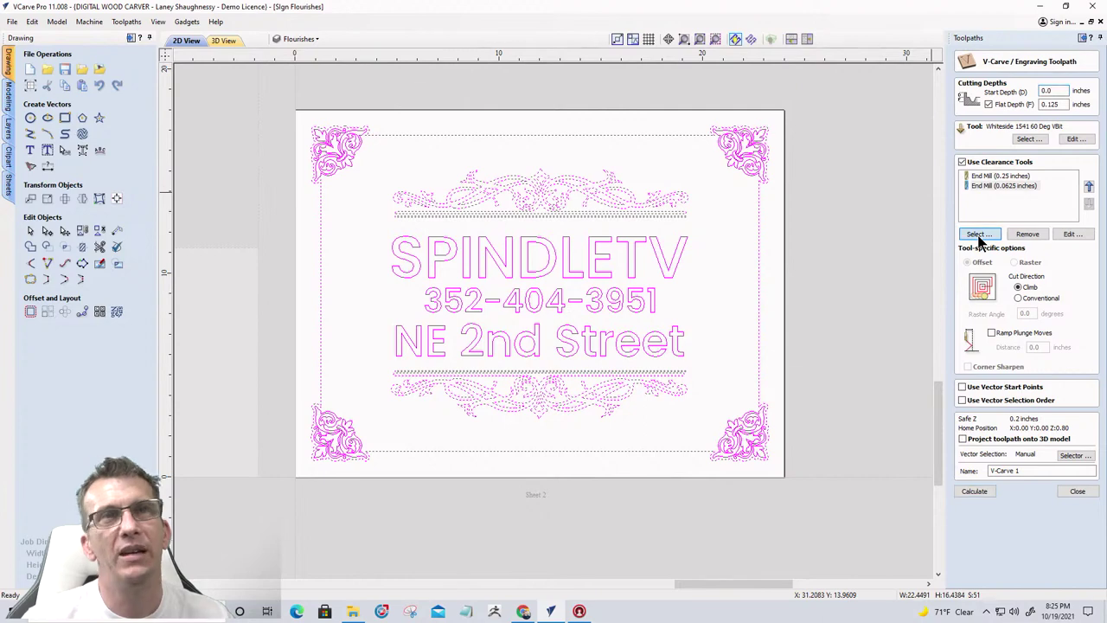
{"action": "scroll", "coordinate": [354, 402], "scroll_direction": "down", "scroll_amount": 1}
{"action": "scroll", "coordinate": [359, 385], "scroll_direction": "down", "scroll_amount": 3}
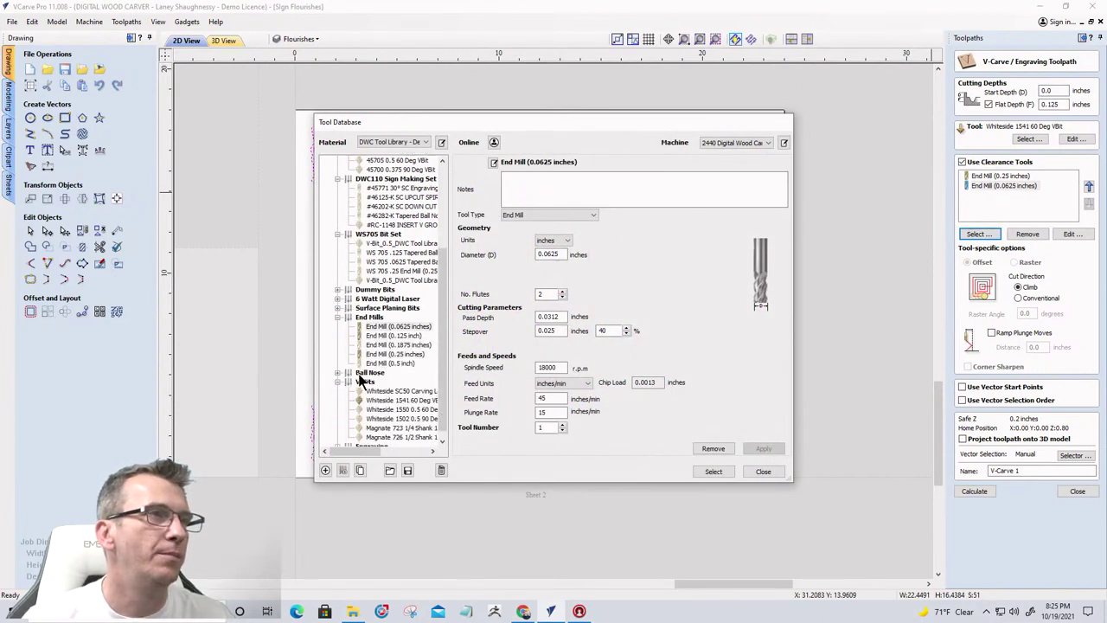
{"action": "left_click", "coordinate": [389, 336]}
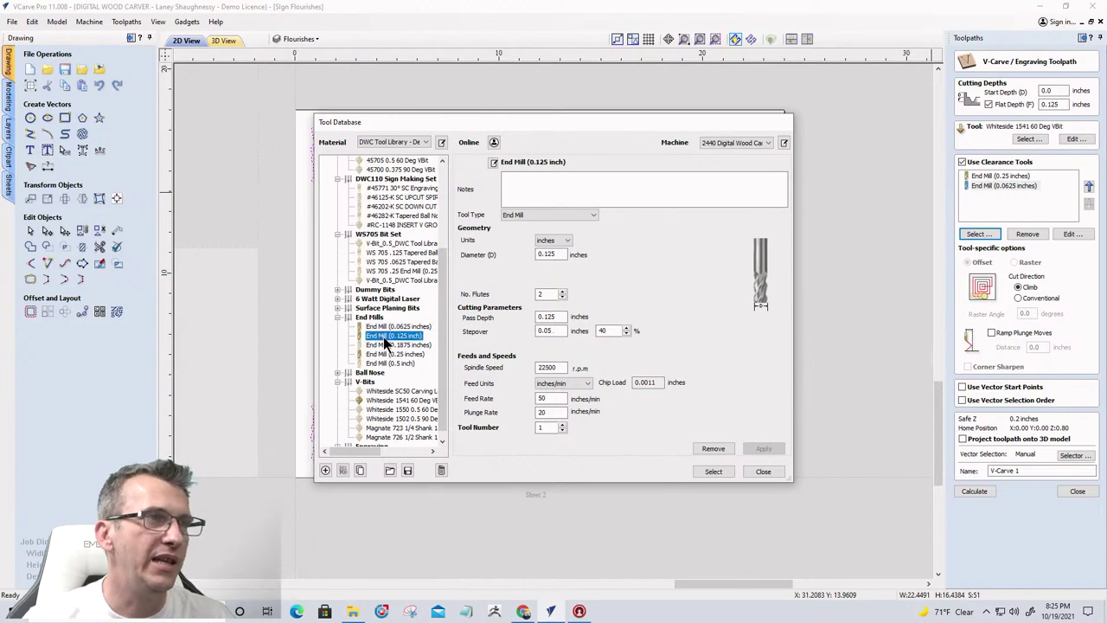
{"action": "left_click", "coordinate": [713, 471]}
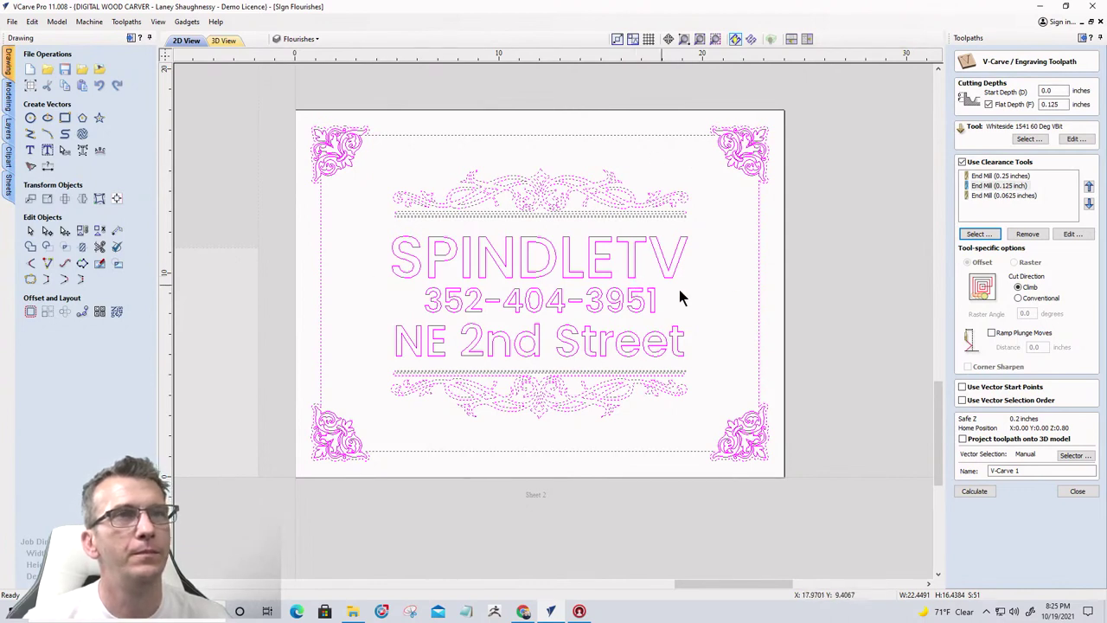
Add the 0.5-inch end mill as another clearance tool
{"action": "left_click", "coordinate": [971, 236]}
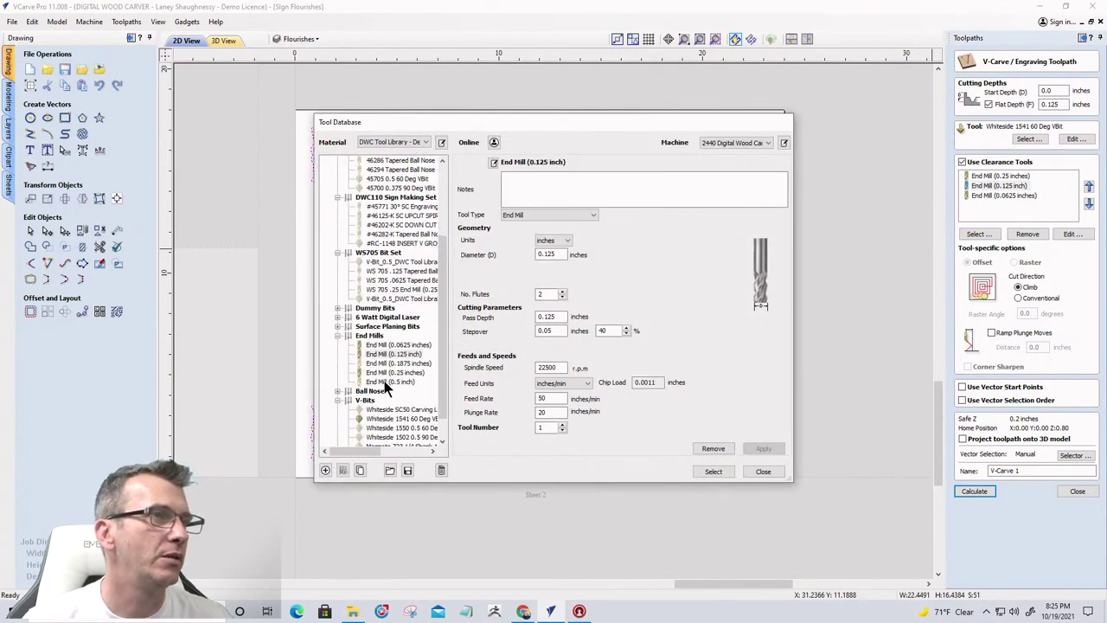
{"action": "left_click", "coordinate": [384, 382]}
{"action": "left_click", "coordinate": [682, 356]}
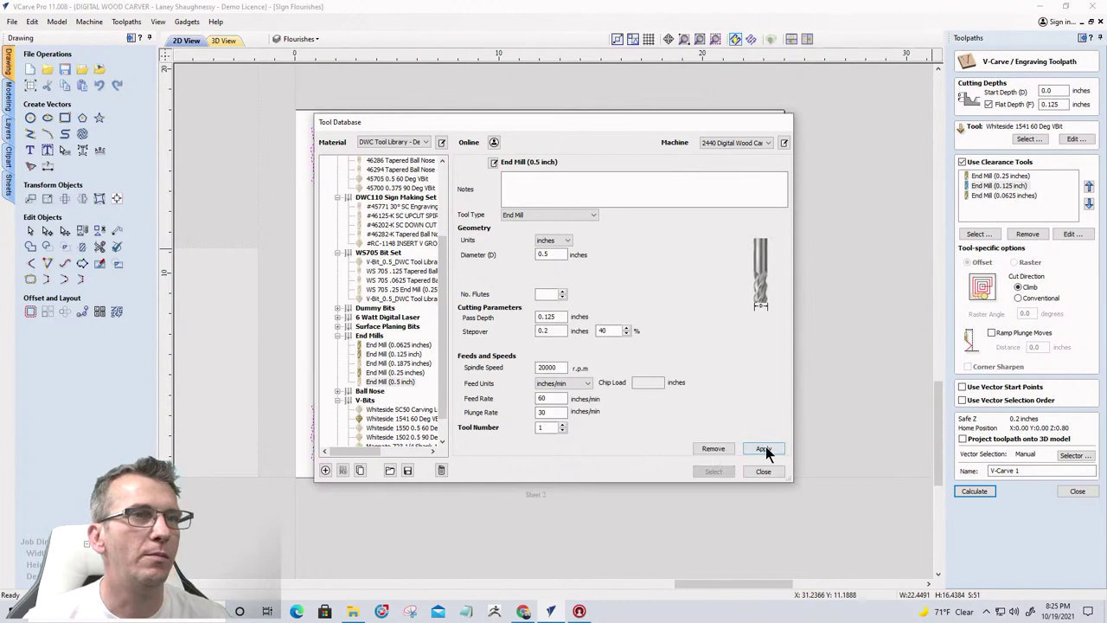
{"action": "left_click", "coordinate": [712, 472]}
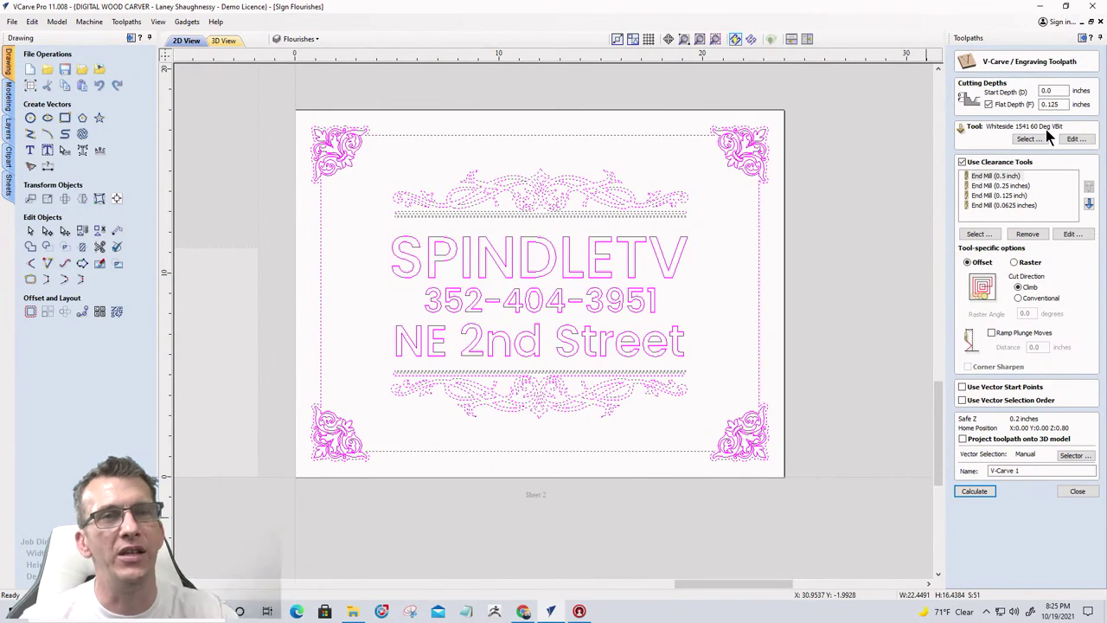
Calculate the toolpaths, producing V-Carve 1 and clearance passes Clear 1 to Clear 4
{"action": "left_click", "coordinate": [973, 492]}
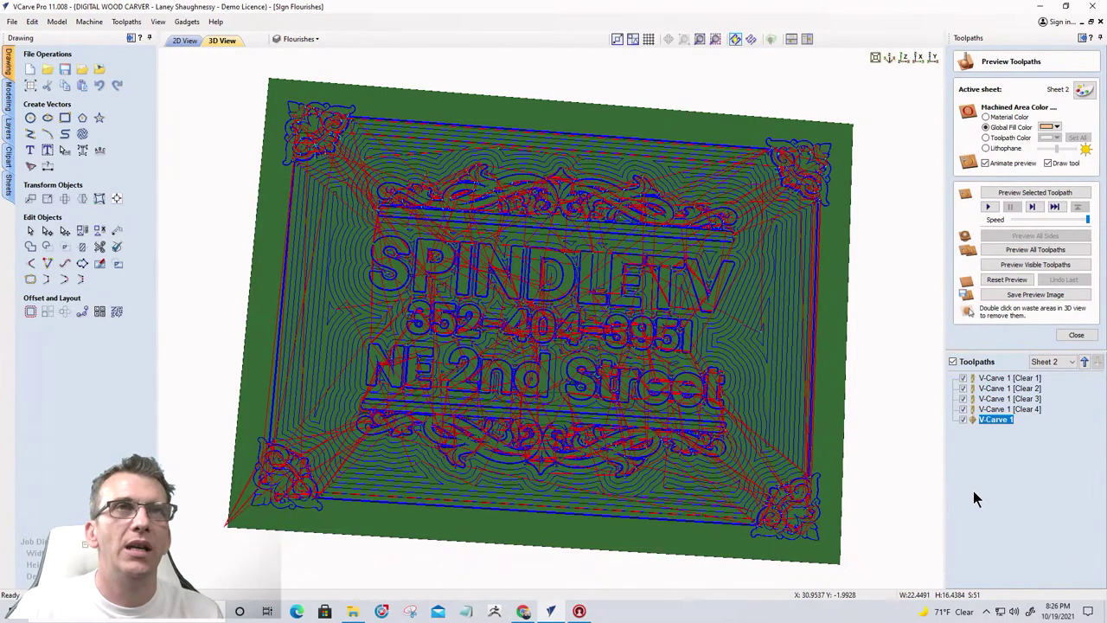
Set the preview material to Maple and simulate all visible toolpaths
{"action": "left_click", "coordinate": [1083, 90]}
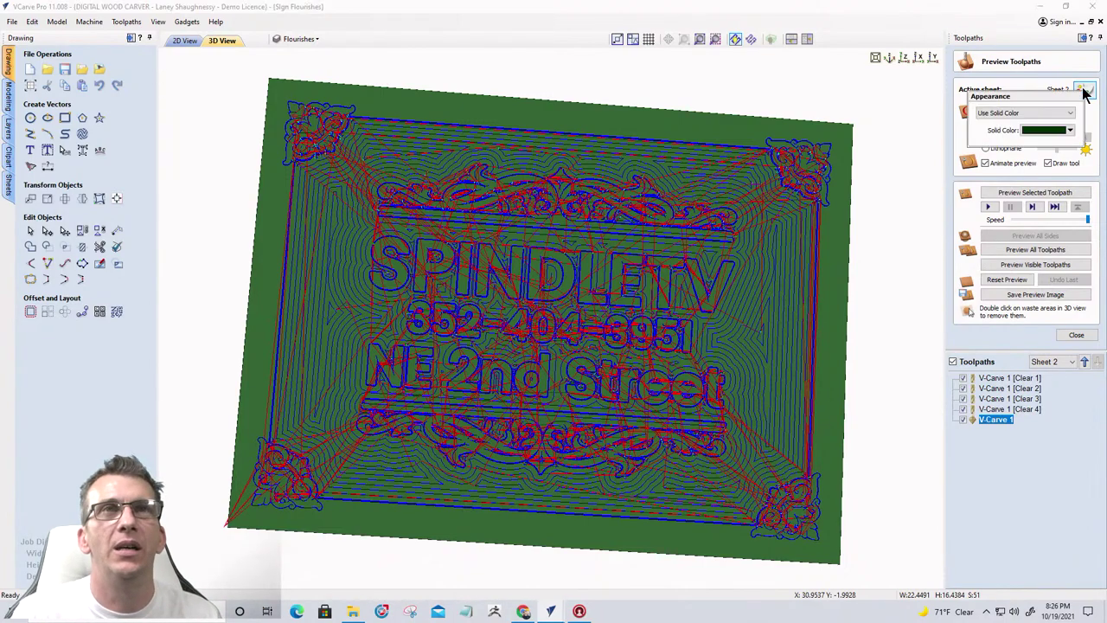
{"action": "left_click", "coordinate": [1006, 113]}
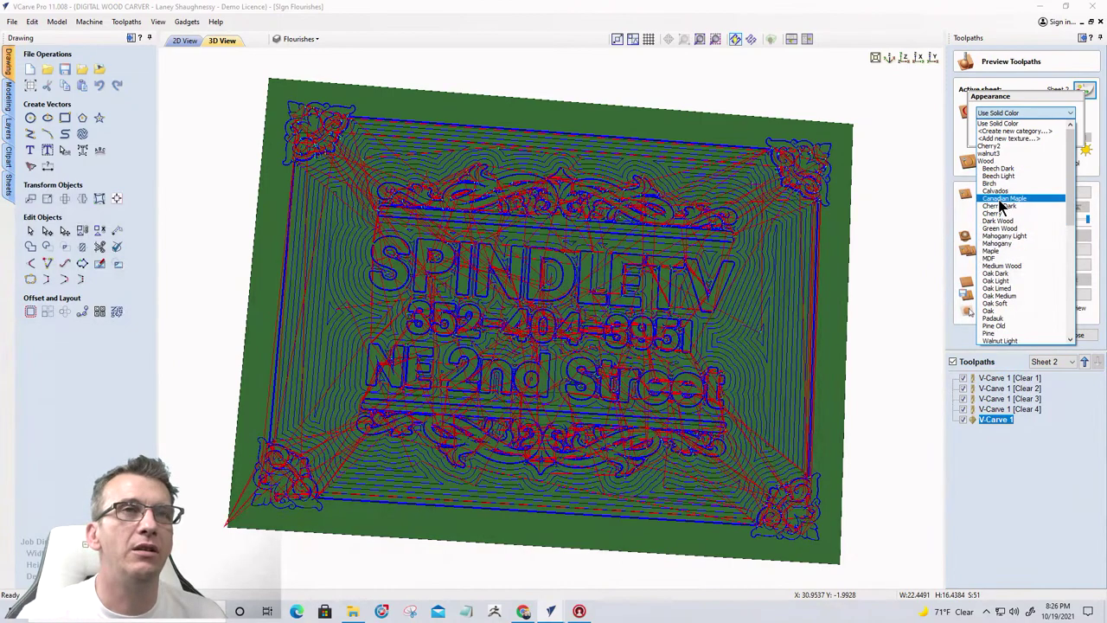
{"action": "left_click", "coordinate": [995, 251]}
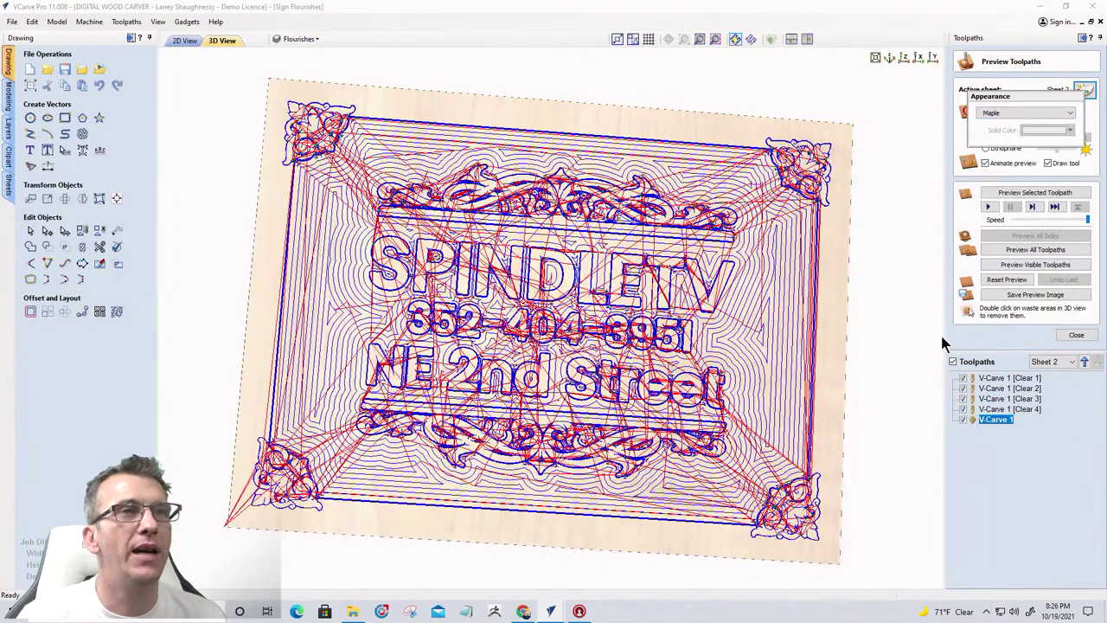
{"action": "left_click", "coordinate": [1017, 267]}
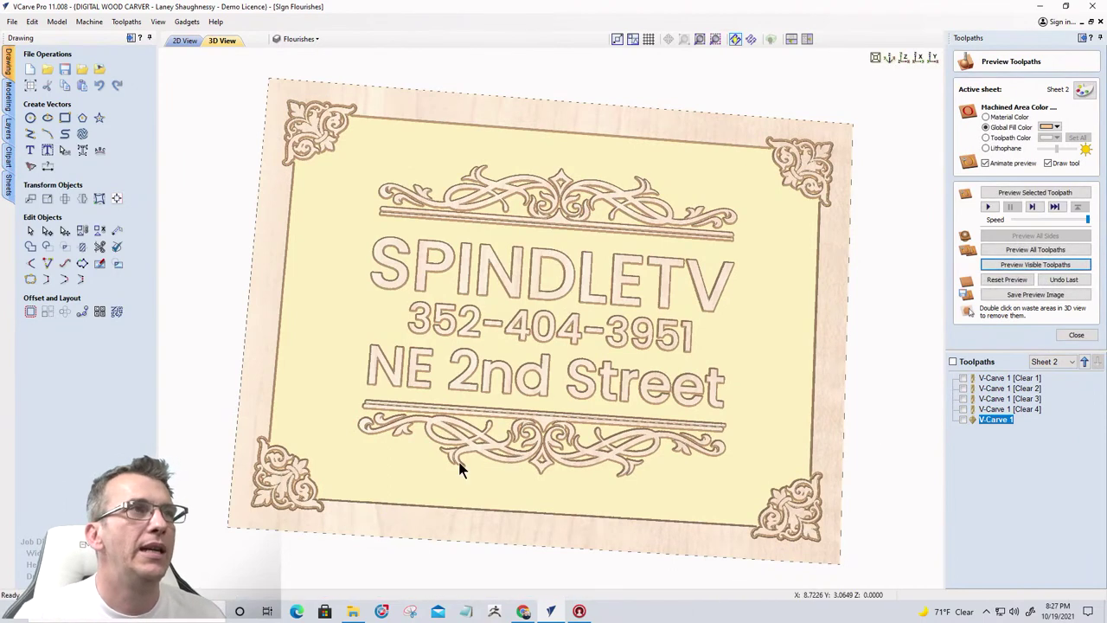
Try black, dark grey, red-brown, grey and darker fills for the carved areas
{"action": "left_click", "coordinate": [1050, 128]}
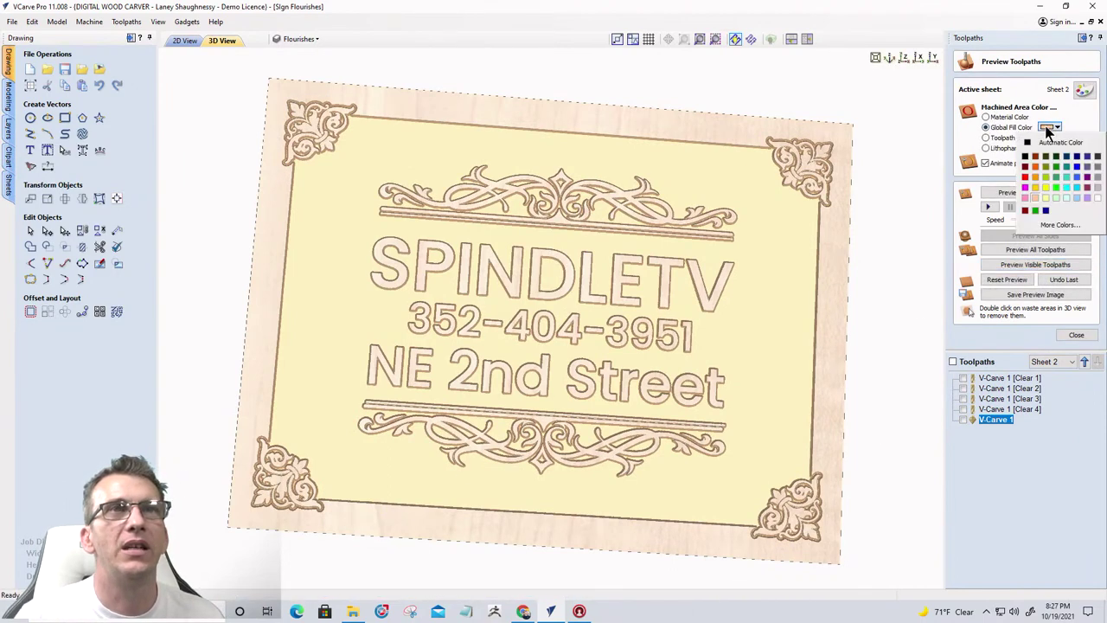
{"action": "left_click", "coordinate": [1026, 155]}
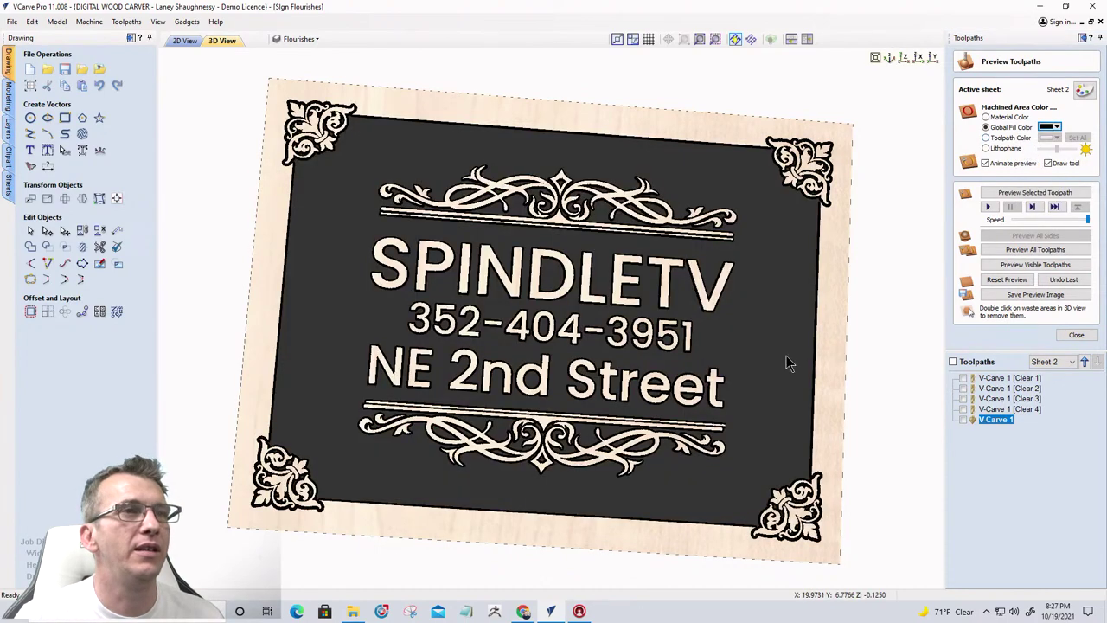
{"action": "left_click_drag", "start_coordinate": [785, 364], "coordinate": [905, 223]}
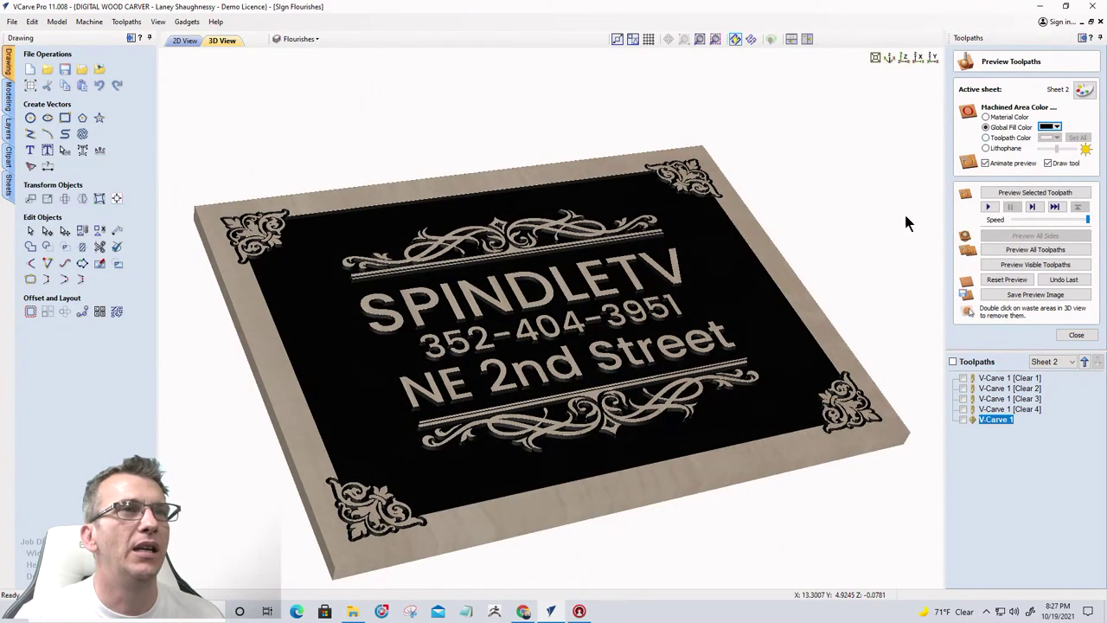
{"action": "left_click", "coordinate": [1057, 128]}
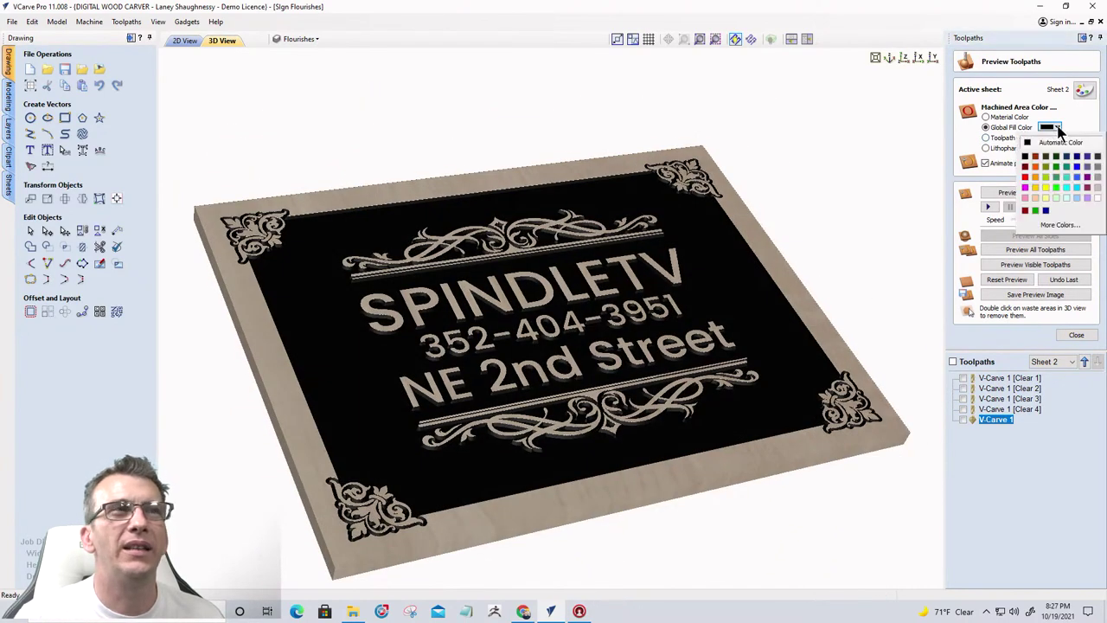
{"action": "left_click", "coordinate": [1096, 157]}
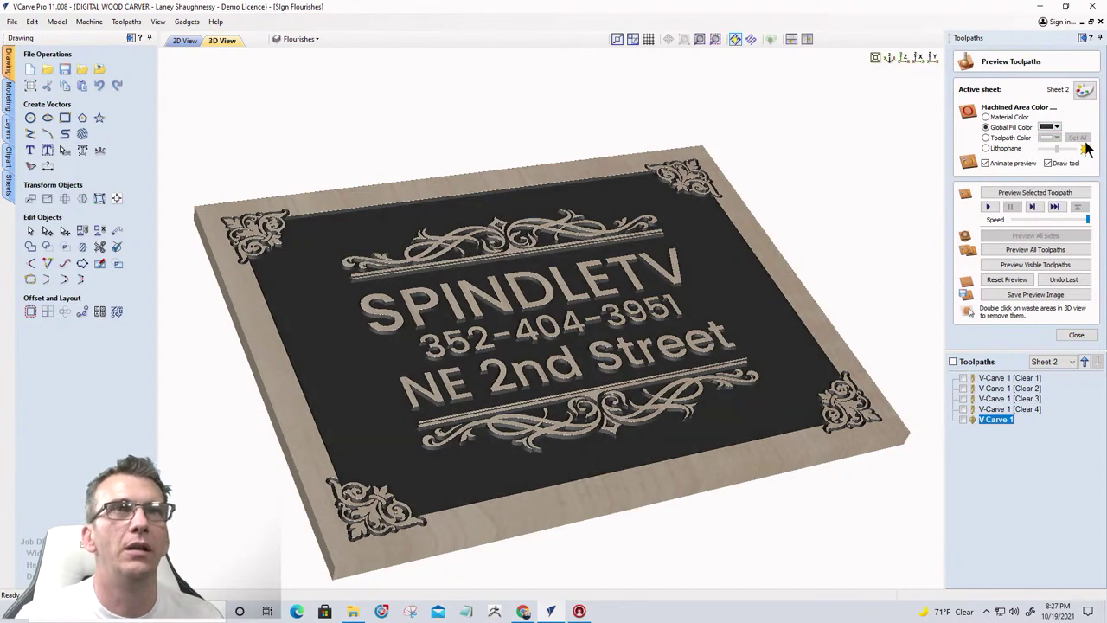
{"action": "left_click", "coordinate": [1057, 128]}
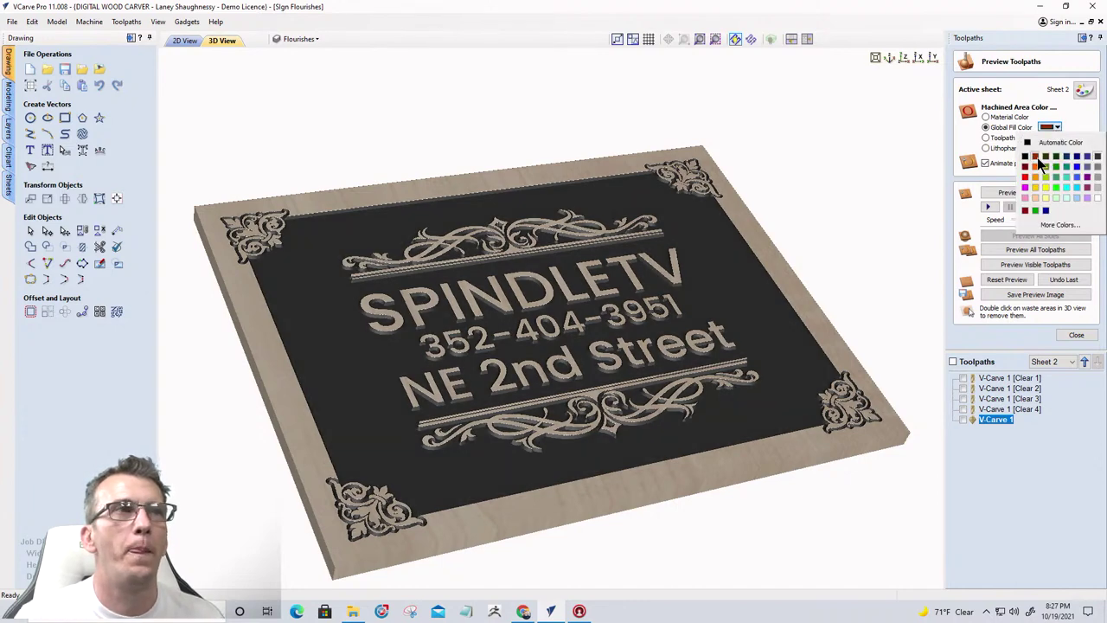
{"action": "left_click", "coordinate": [1036, 157]}
{"action": "left_click", "coordinate": [1055, 128]}
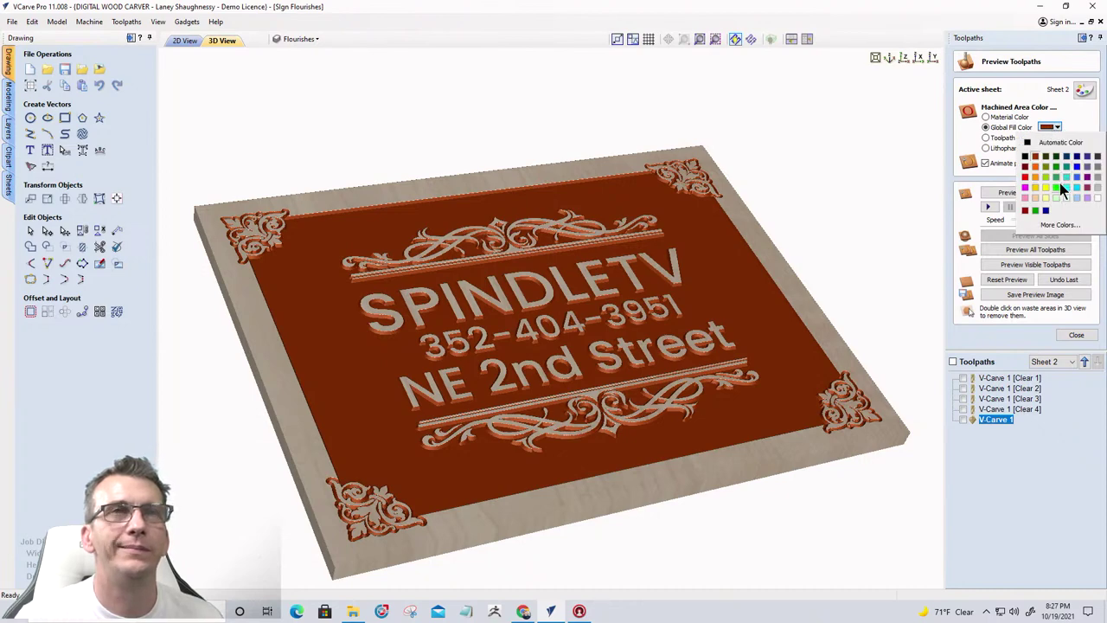
{"action": "left_click", "coordinate": [1098, 178]}
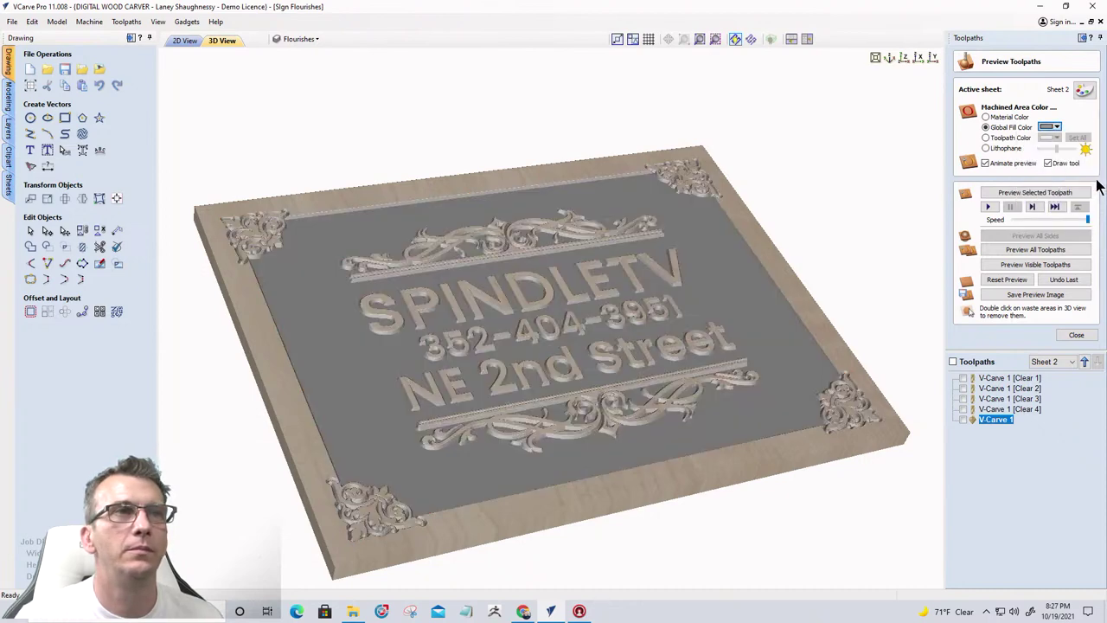
{"action": "left_click", "coordinate": [1057, 128]}
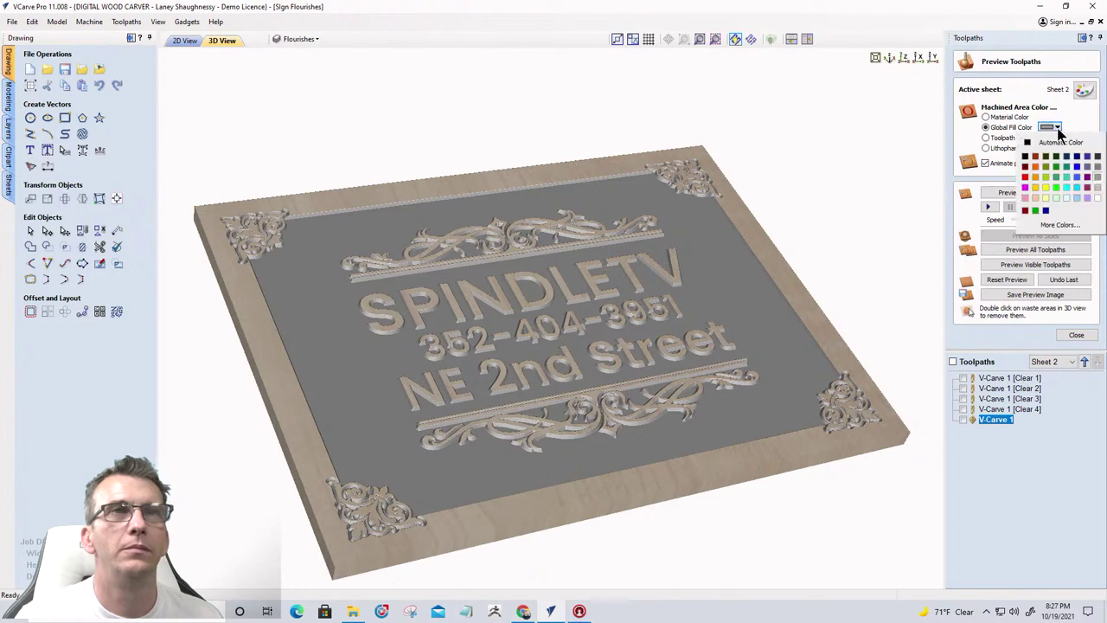
{"action": "left_click", "coordinate": [1097, 166]}
{"action": "left_click_drag", "start_coordinate": [574, 332], "coordinate": [398, 335]}
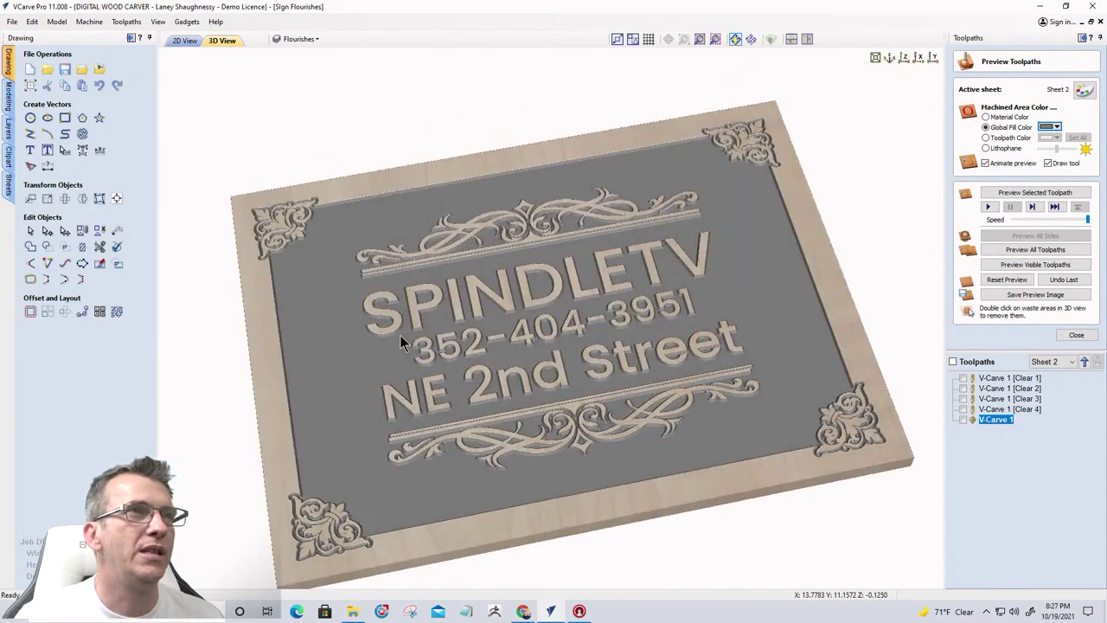
{"action": "scroll", "coordinate": [772, 129], "scroll_direction": "up", "scroll_amount": 3}
{"action": "left_click_drag", "start_coordinate": [772, 130], "coordinate": [452, 383]}
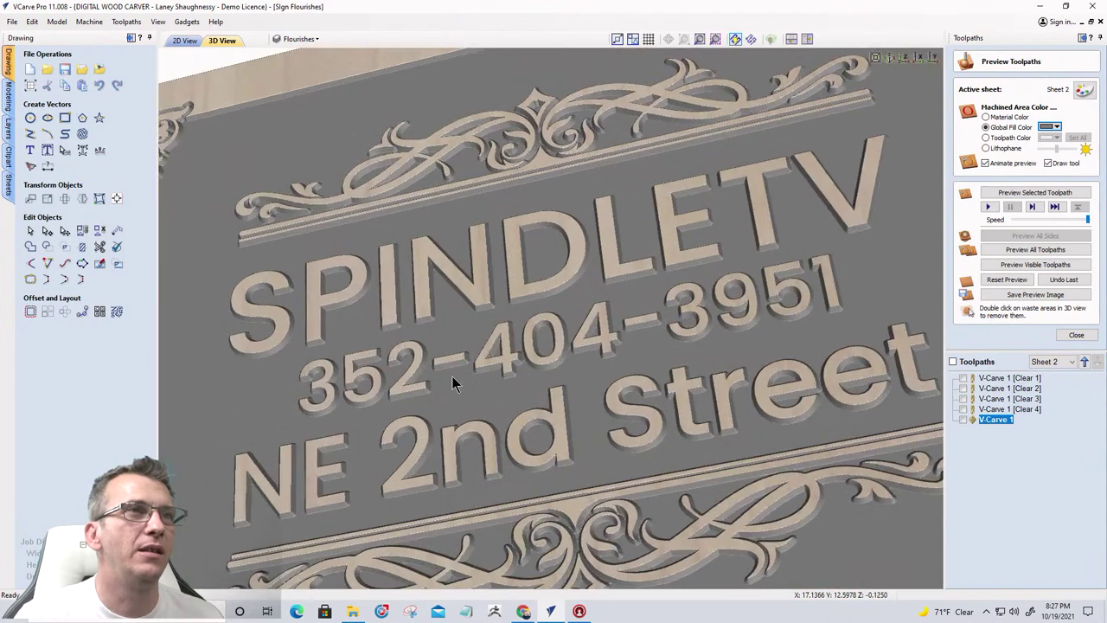
{"action": "scroll", "coordinate": [297, 458], "scroll_direction": "up", "scroll_amount": 5}
{"action": "scroll", "coordinate": [522, 256], "scroll_direction": "up", "scroll_amount": 2}
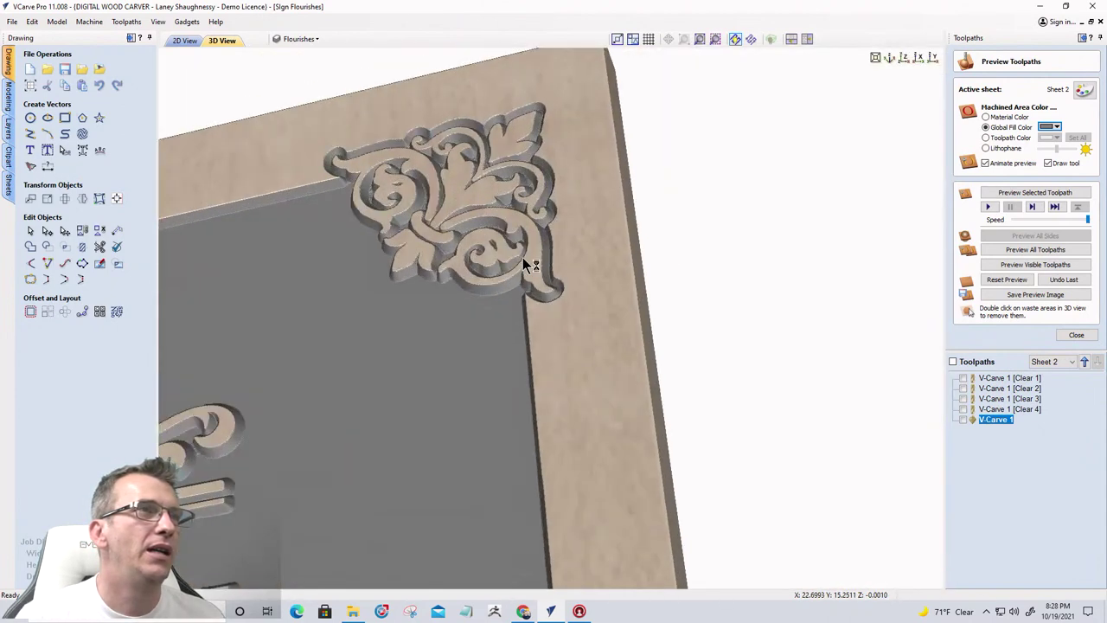
Set the carved-area fill to a custom dark brown with luminance 51
{"action": "left_click", "coordinate": [1051, 128]}
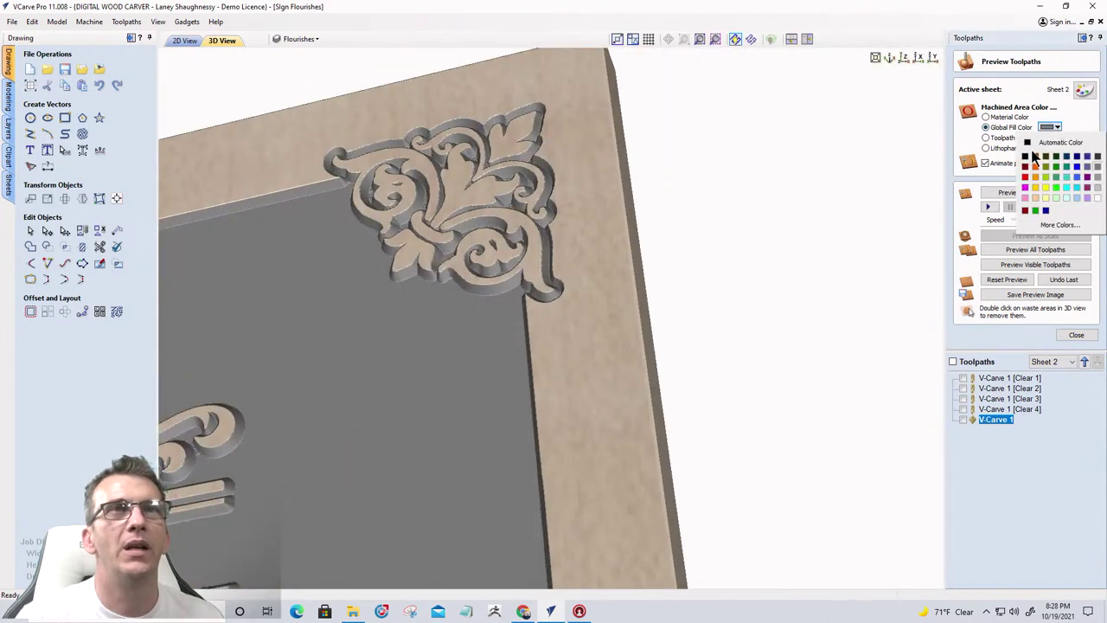
{"action": "left_click", "coordinate": [1028, 145]}
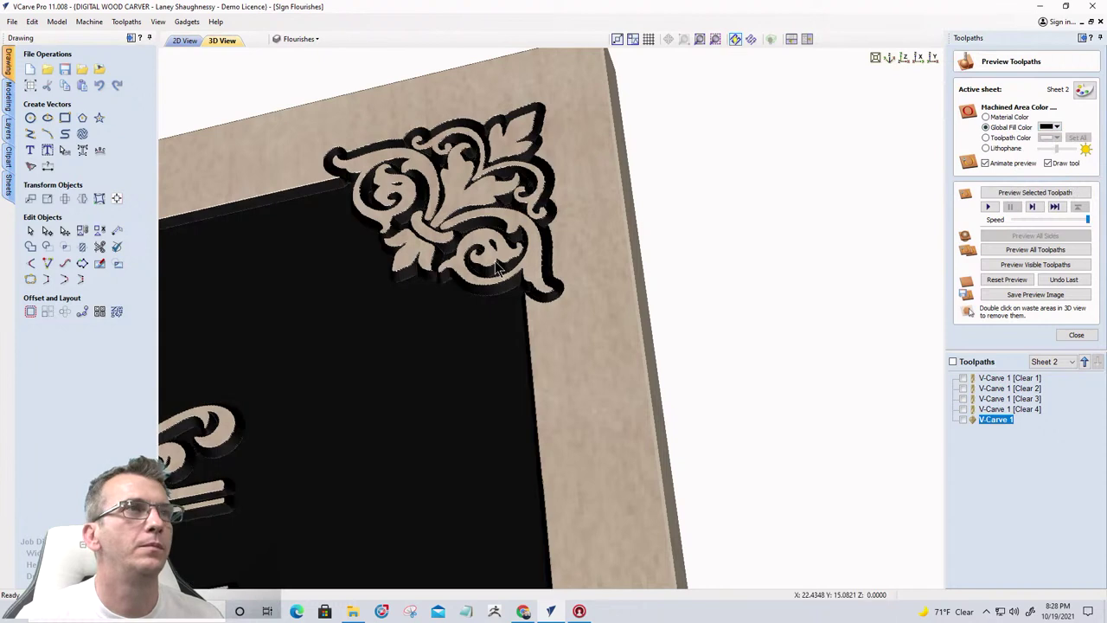
{"action": "left_click", "coordinate": [1054, 128]}
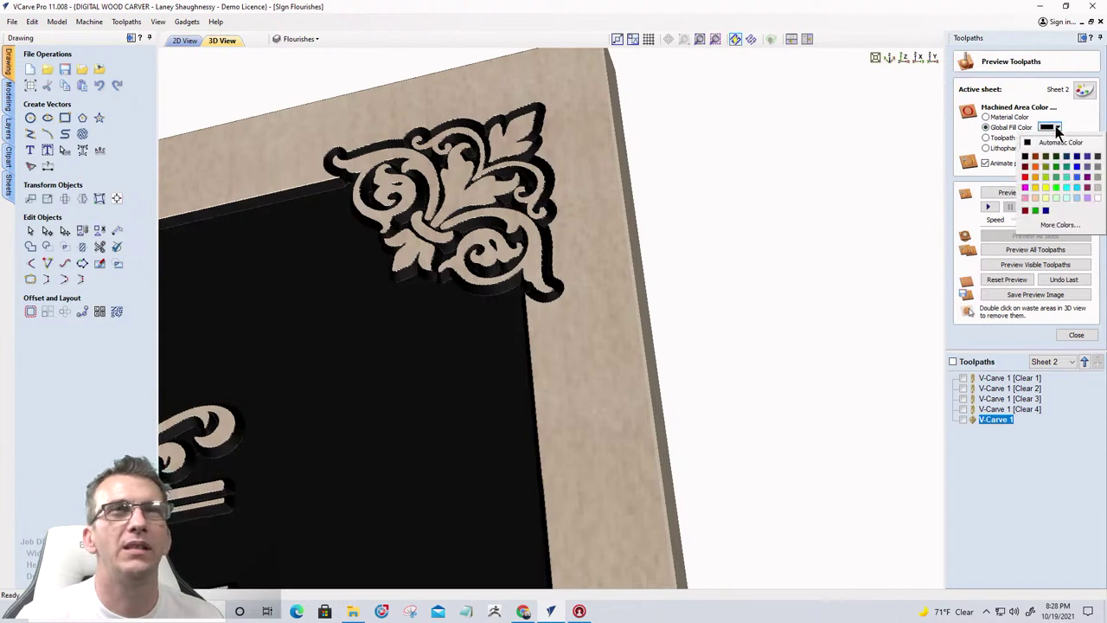
{"action": "left_click", "coordinate": [1040, 224]}
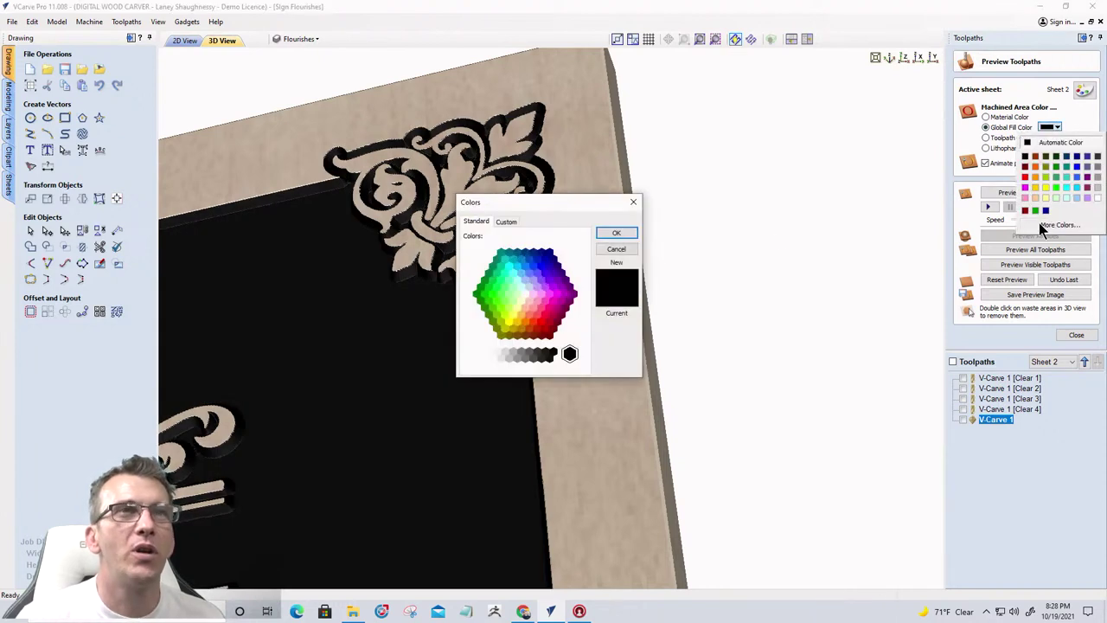
{"action": "left_click", "coordinate": [524, 335]}
{"action": "left_click", "coordinate": [507, 221]}
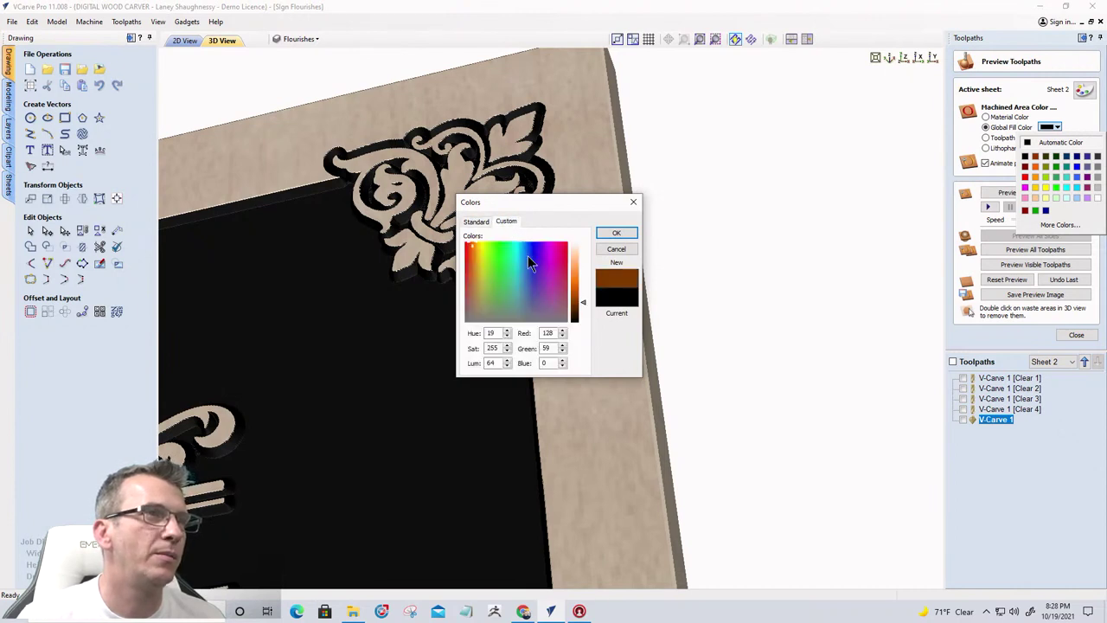
{"action": "left_click_drag", "start_coordinate": [583, 306], "coordinate": [583, 312]}
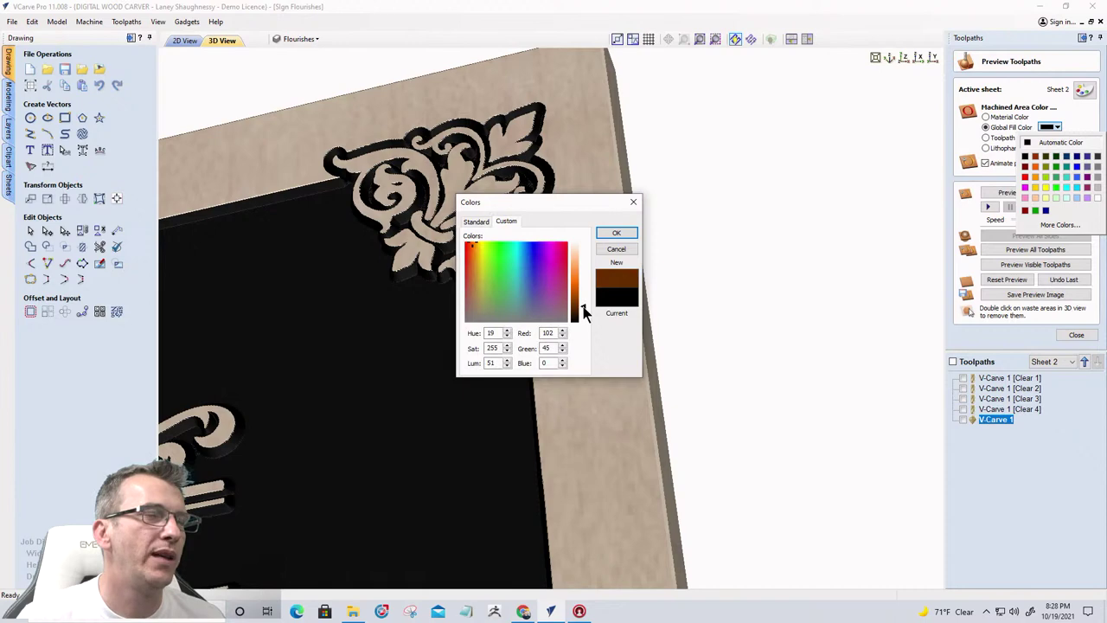
{"action": "left_click", "coordinate": [617, 233]}
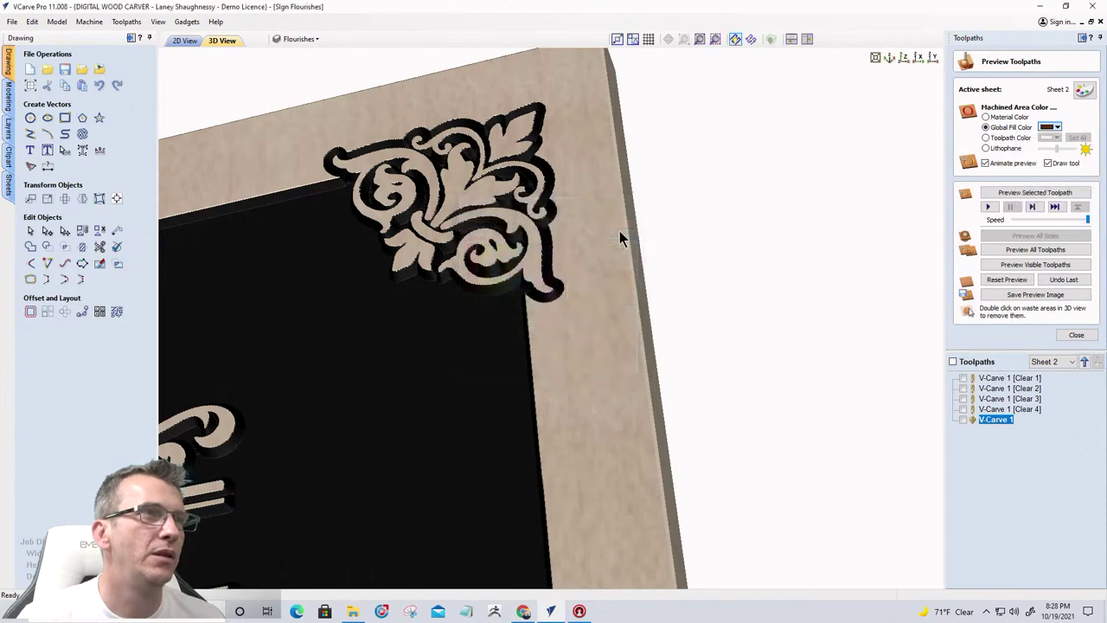
Inspect the carved sign and SPINDLETV text from top-down and perspective angles
{"action": "scroll", "coordinate": [856, 195], "scroll_direction": "down", "scroll_amount": 5}
{"action": "scroll", "coordinate": [614, 302], "scroll_direction": "up", "scroll_amount": 5}
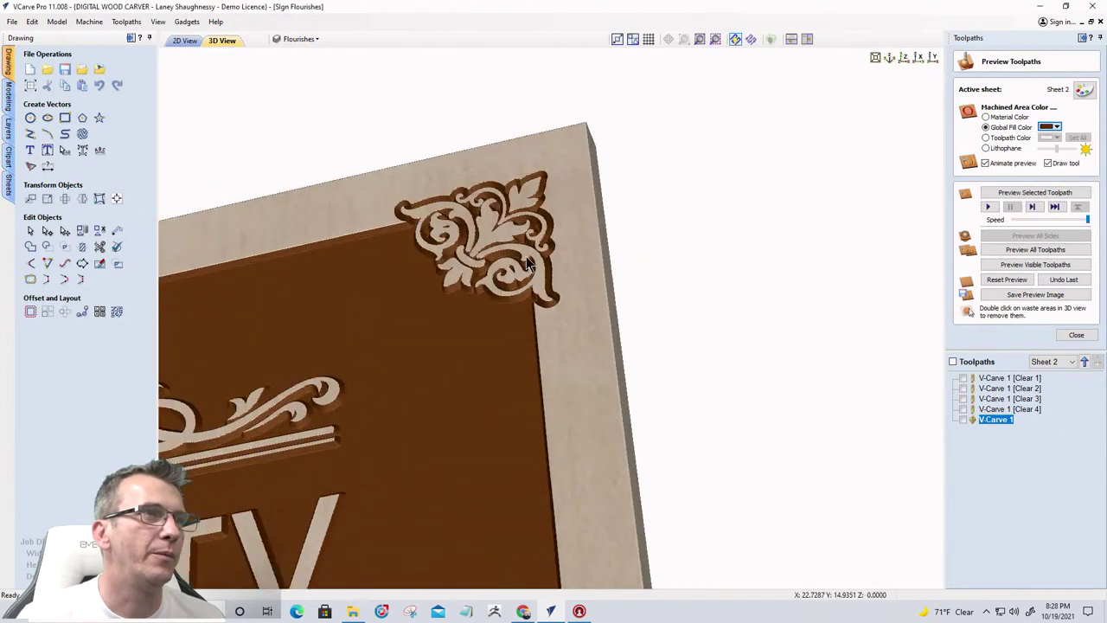
{"action": "scroll", "coordinate": [544, 346], "scroll_direction": "up", "scroll_amount": 3}
{"action": "scroll", "coordinate": [519, 346], "scroll_direction": "down", "scroll_amount": 3}
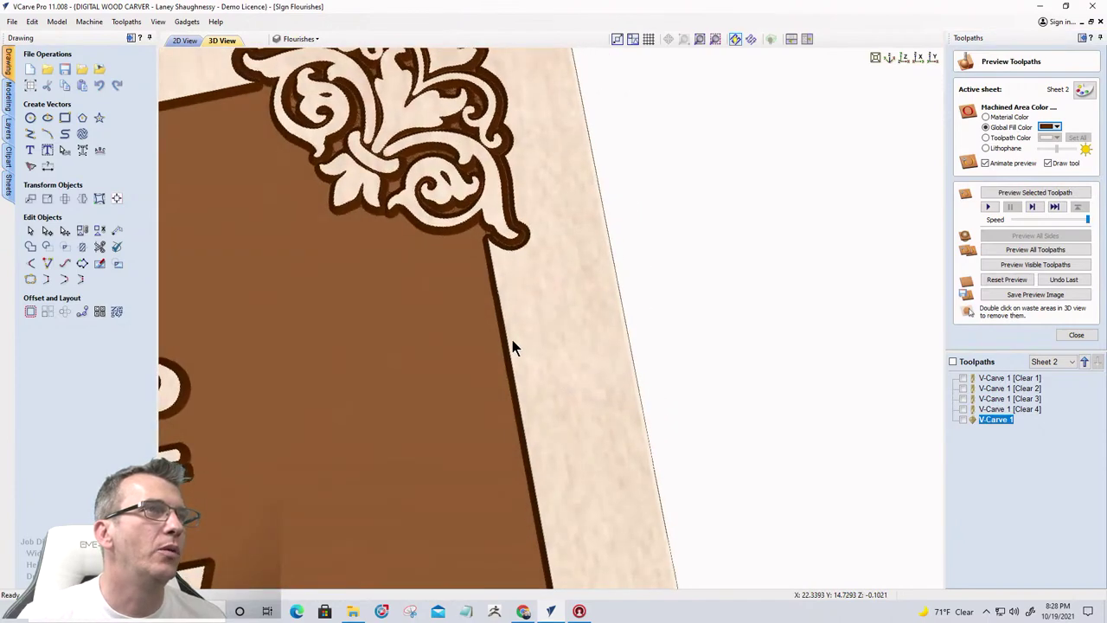
{"action": "left_click_drag", "start_coordinate": [506, 338], "coordinate": [832, 225]}
{"action": "scroll", "coordinate": [695, 332], "scroll_direction": "down", "scroll_amount": 5}
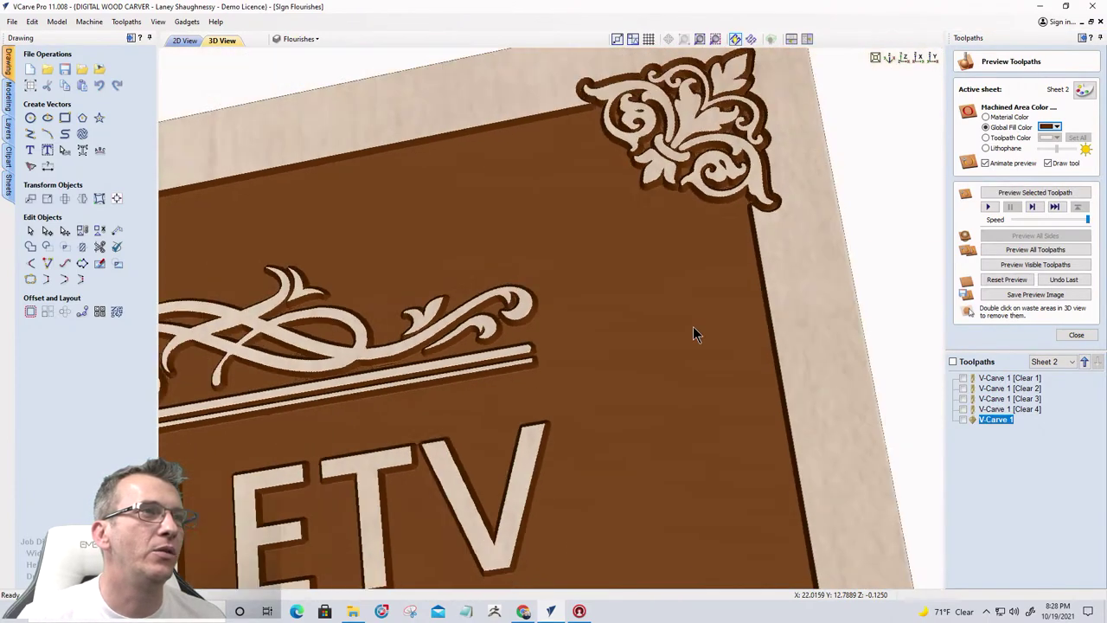
{"action": "left_click_drag", "start_coordinate": [600, 294], "coordinate": [818, 204]}
{"action": "scroll", "coordinate": [818, 204], "scroll_direction": "down", "scroll_amount": 4}
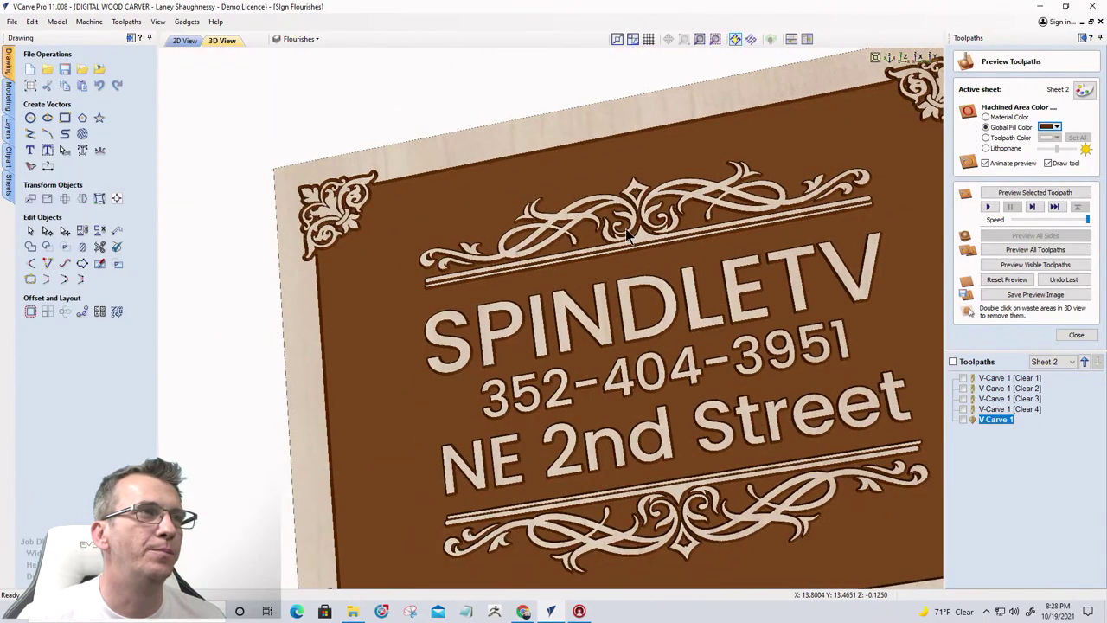
{"action": "left_click", "coordinate": [904, 58]}
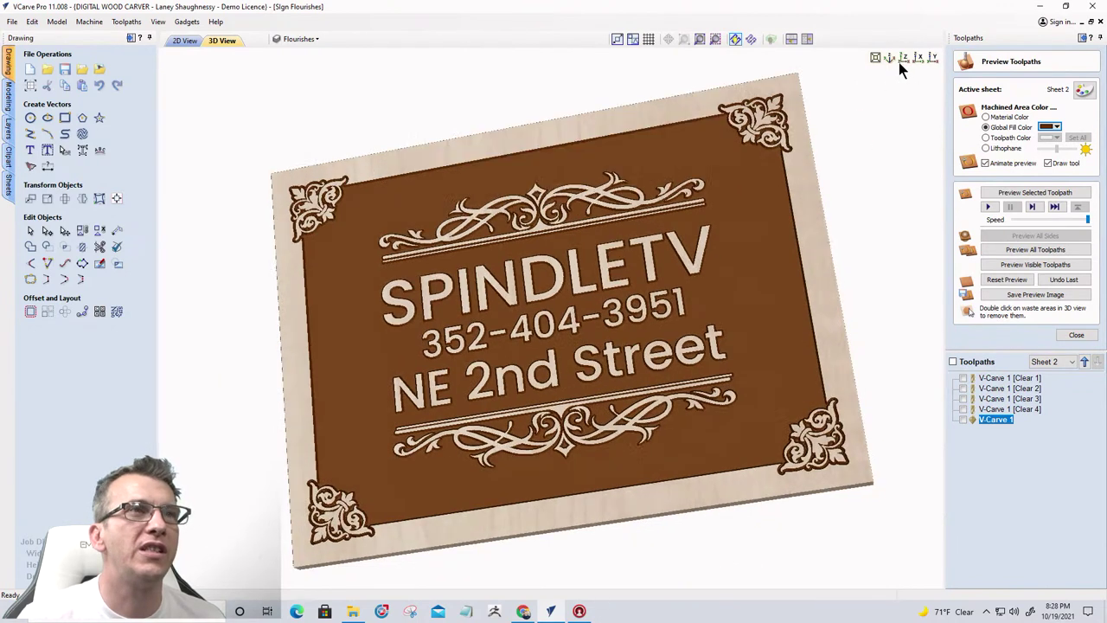
{"action": "left_click_drag", "start_coordinate": [571, 381], "coordinate": [547, 341]}
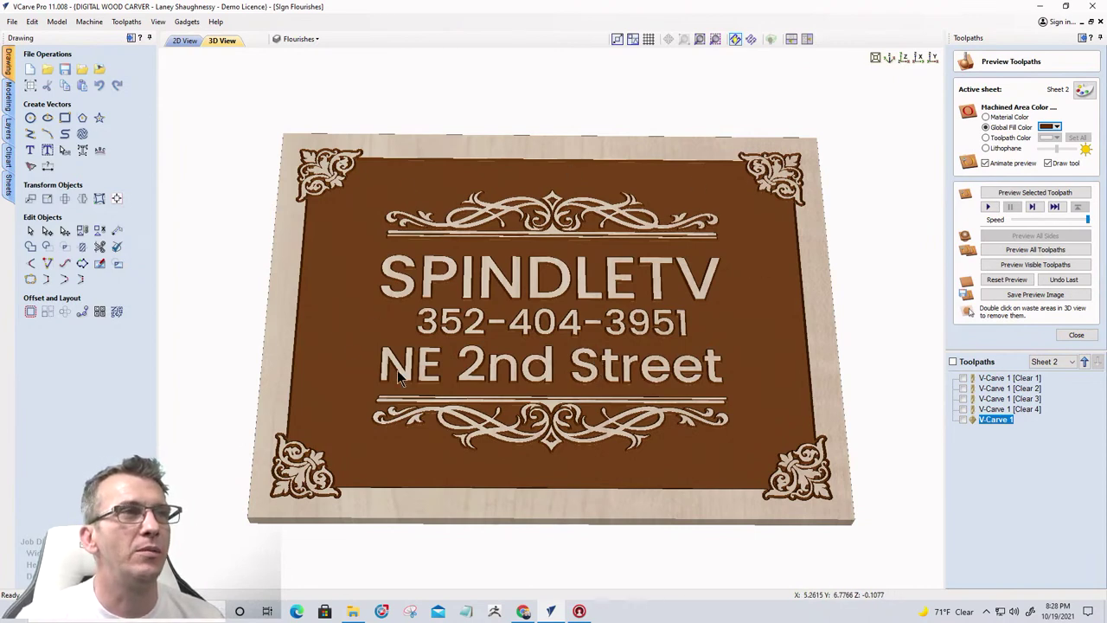
{"action": "left_click_drag", "start_coordinate": [449, 322], "coordinate": [811, 374]}
Close the toolpath preview and reframe the sign larger, nearly top-down
{"action": "left_click", "coordinate": [1072, 335]}
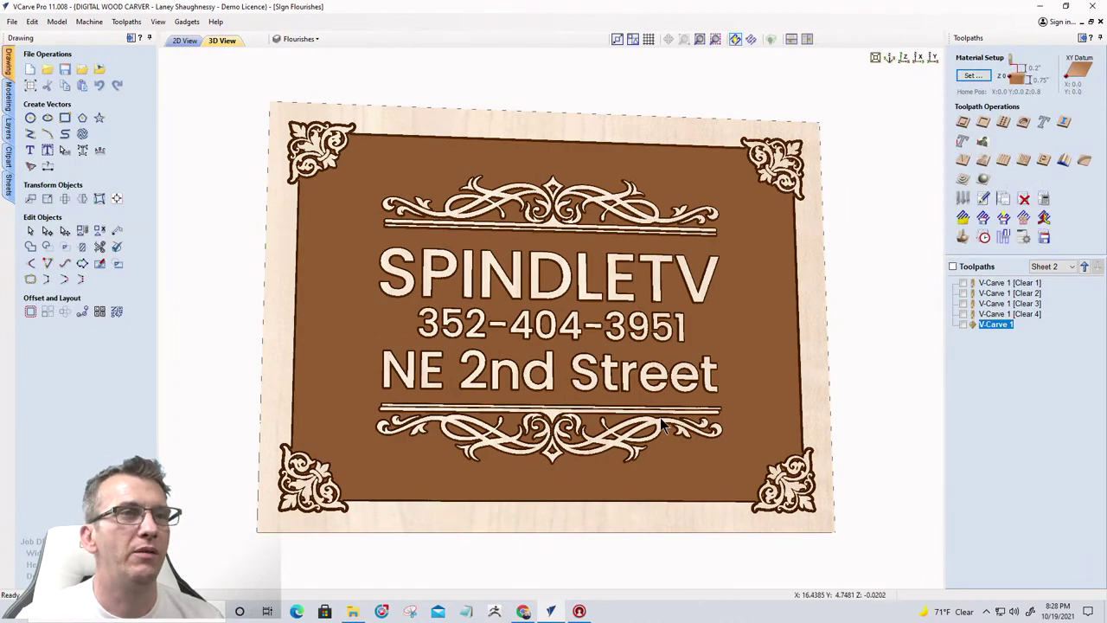
{"action": "left_click_drag", "start_coordinate": [661, 419], "coordinate": [670, 397]}
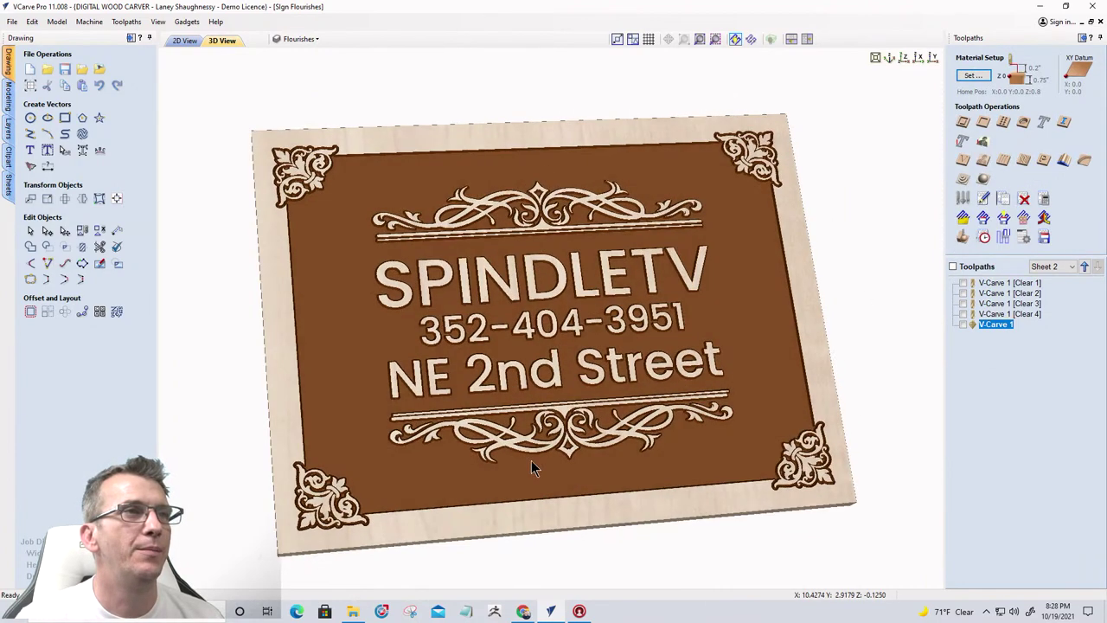
{"action": "scroll", "coordinate": [531, 464], "scroll_direction": "up", "scroll_amount": 3}
{"action": "left_click_drag", "start_coordinate": [522, 330], "coordinate": [941, 152]}
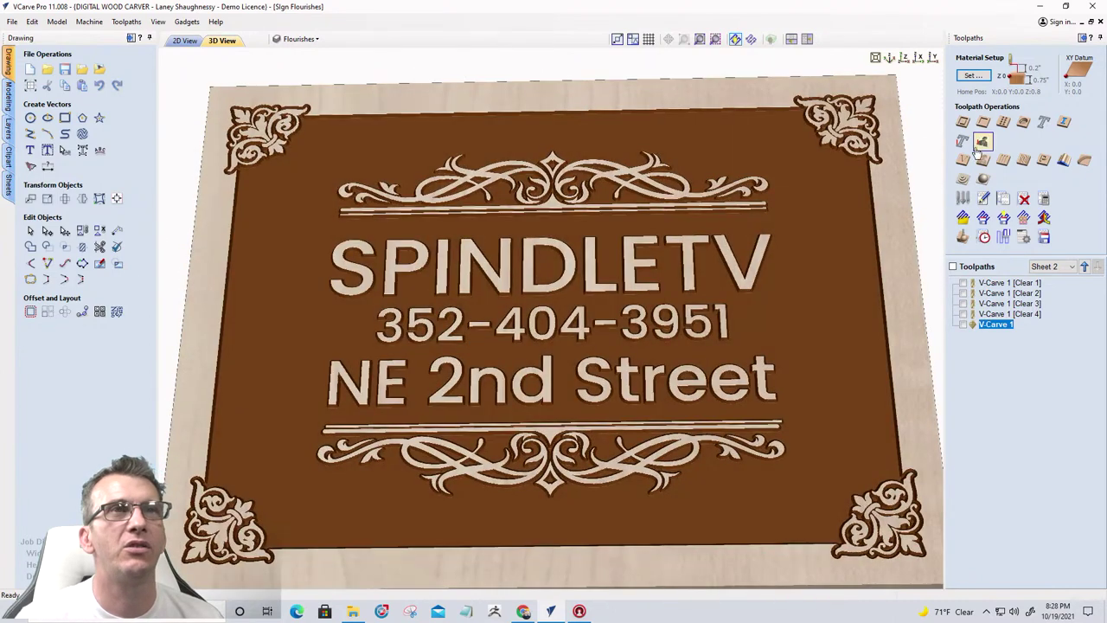
{"action": "left_click", "coordinate": [962, 236]}
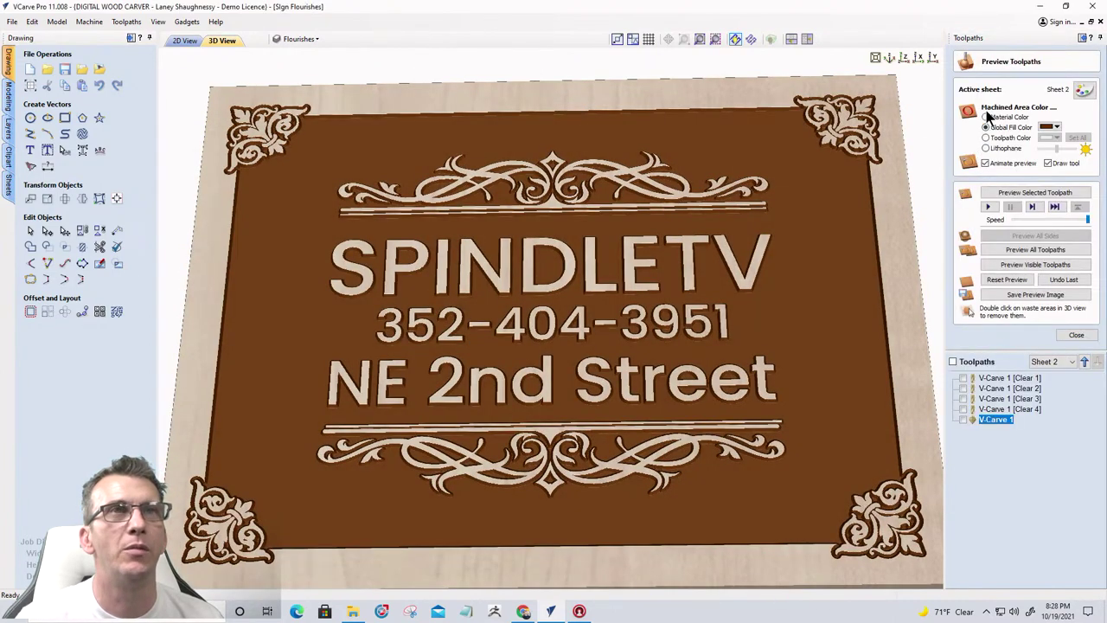
{"action": "left_click", "coordinate": [986, 117]}
{"action": "left_click_drag", "start_coordinate": [425, 425], "coordinate": [586, 384]}
{"action": "scroll", "coordinate": [559, 390], "scroll_direction": "up", "scroll_amount": 8}
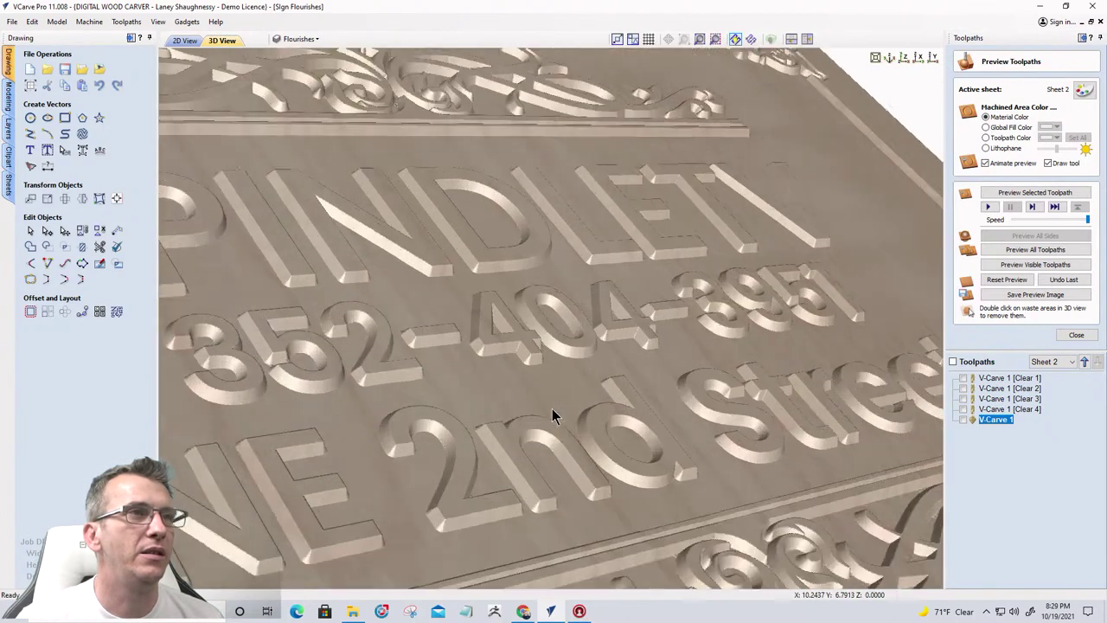
{"action": "left_click_drag", "start_coordinate": [672, 341], "coordinate": [510, 464]}
{"action": "scroll", "coordinate": [510, 461], "scroll_direction": "down", "scroll_amount": 3}
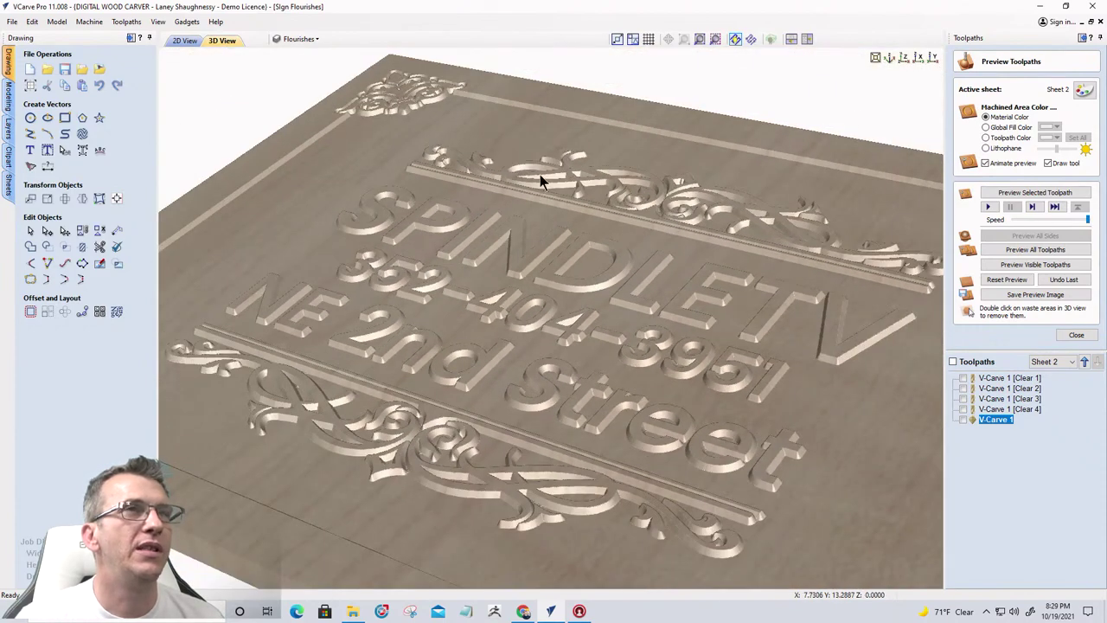
{"action": "left_click", "coordinate": [890, 58]}
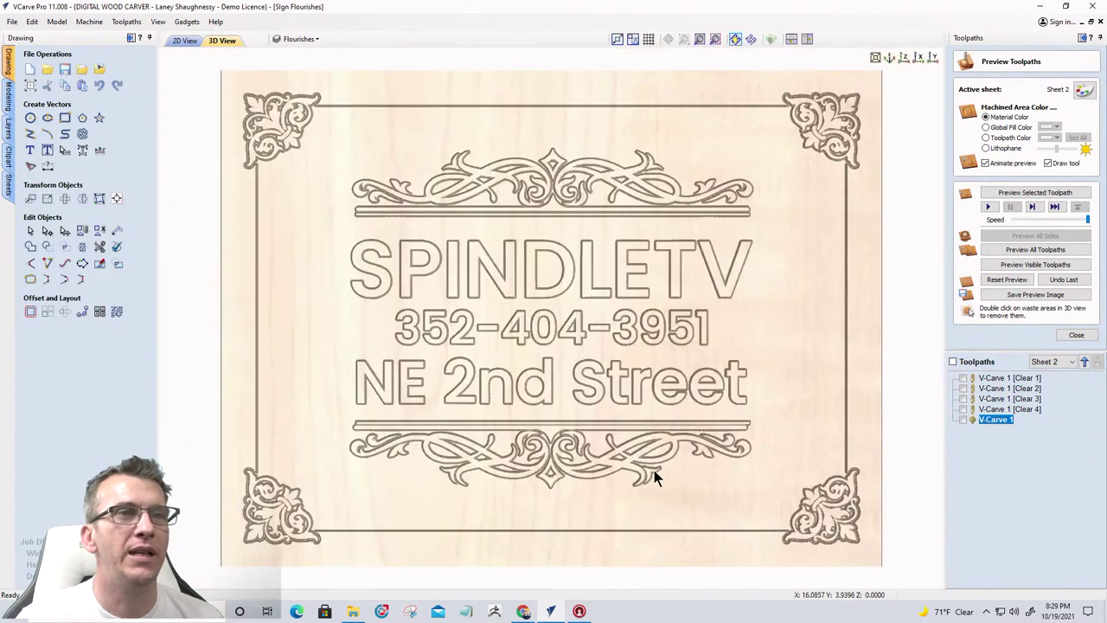
{"action": "left_click_drag", "start_coordinate": [588, 492], "coordinate": [563, 463]}
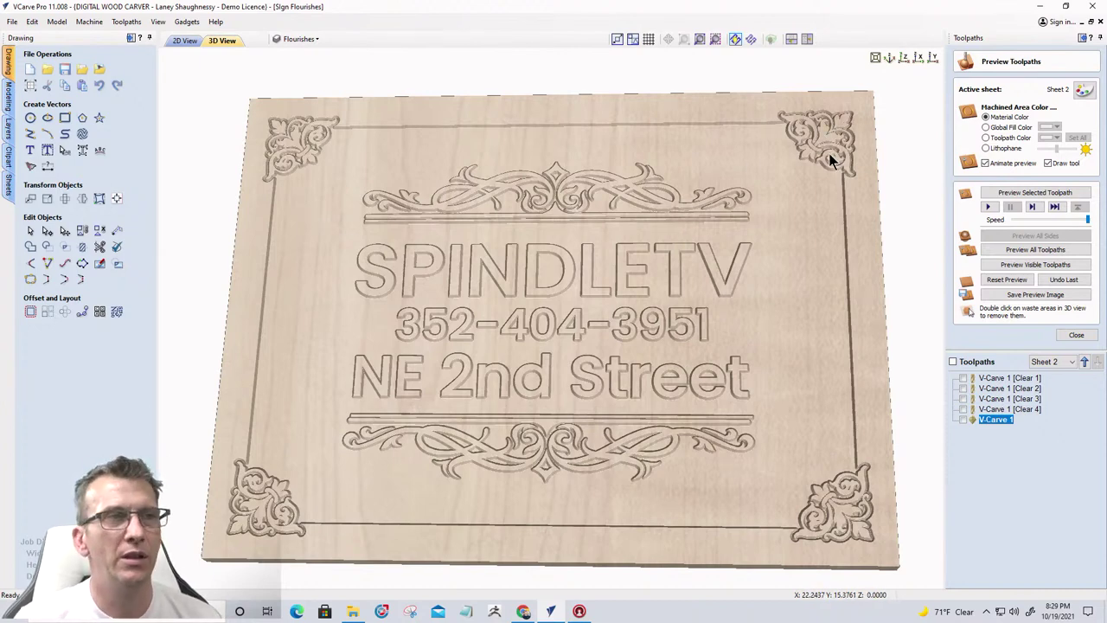
{"action": "left_click_drag", "start_coordinate": [520, 361], "coordinate": [569, 241]}
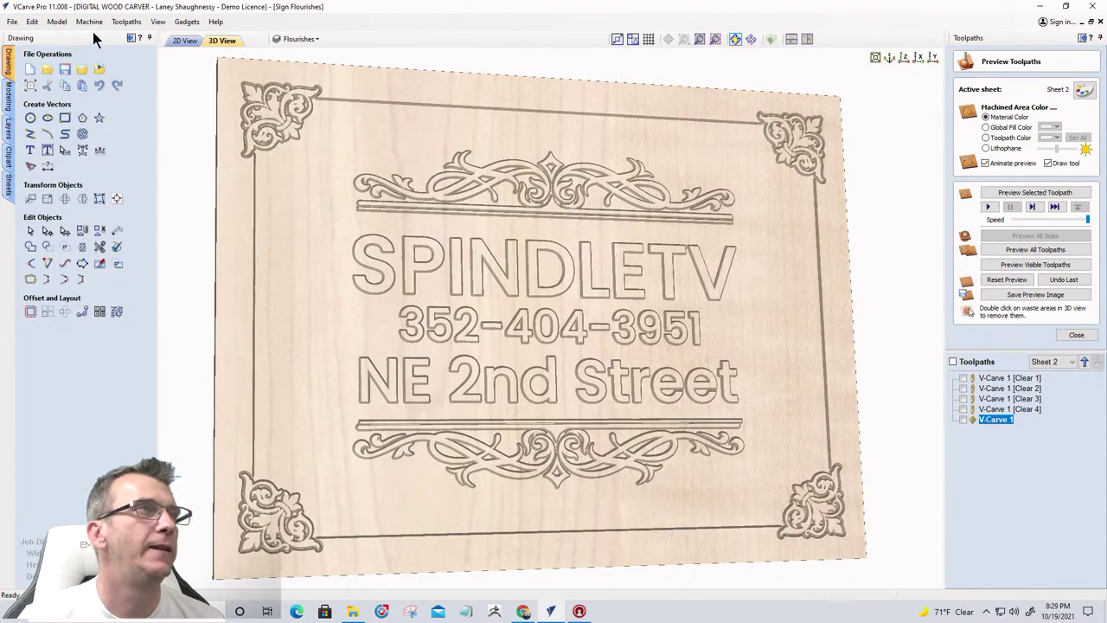
Switch to the 2D view and zoom in and out around the corner and top flourishes
{"action": "left_click", "coordinate": [184, 41]}
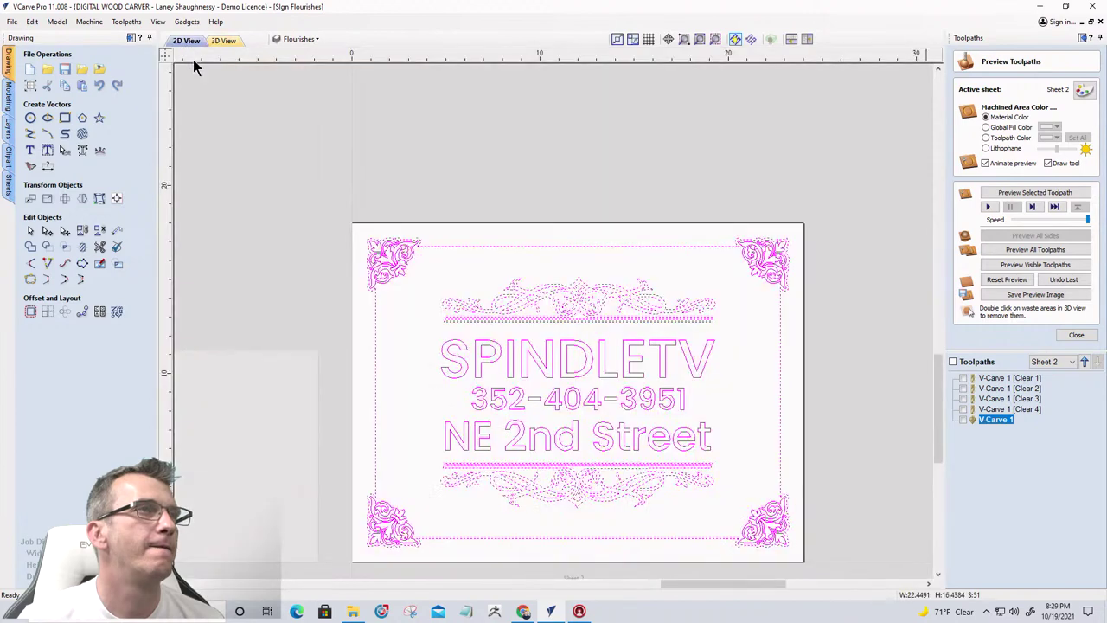
{"action": "scroll", "coordinate": [391, 286], "scroll_direction": "up", "scroll_amount": 4}
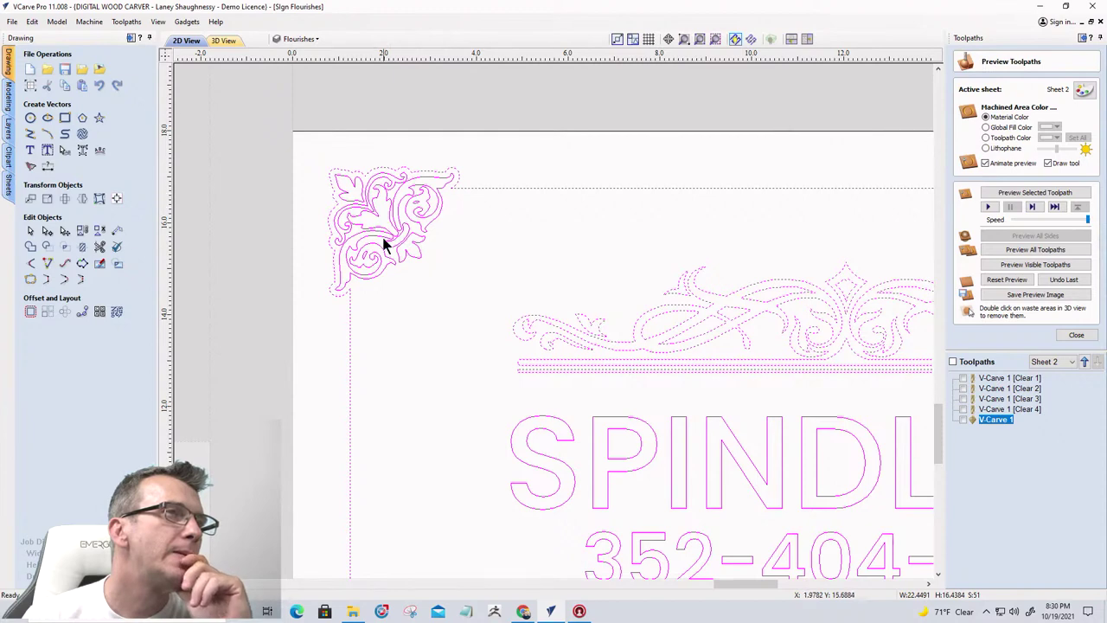
{"action": "scroll", "coordinate": [376, 246], "scroll_direction": "down", "scroll_amount": 3}
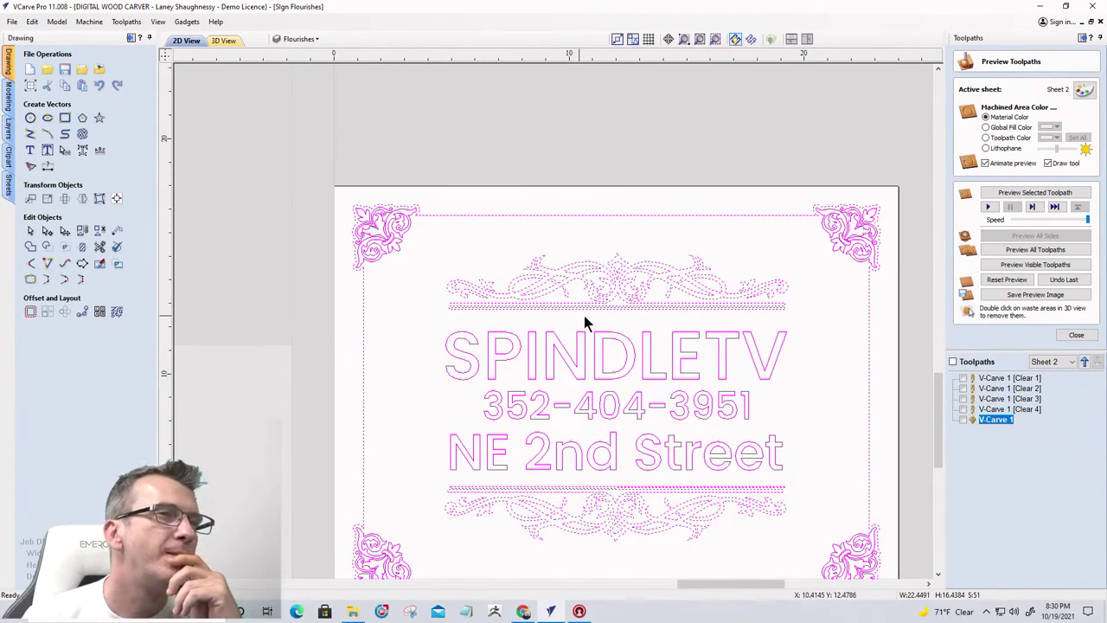
{"action": "scroll", "coordinate": [672, 302], "scroll_direction": "up", "scroll_amount": 3}
{"action": "scroll", "coordinate": [672, 297], "scroll_direction": "down", "scroll_amount": 3}
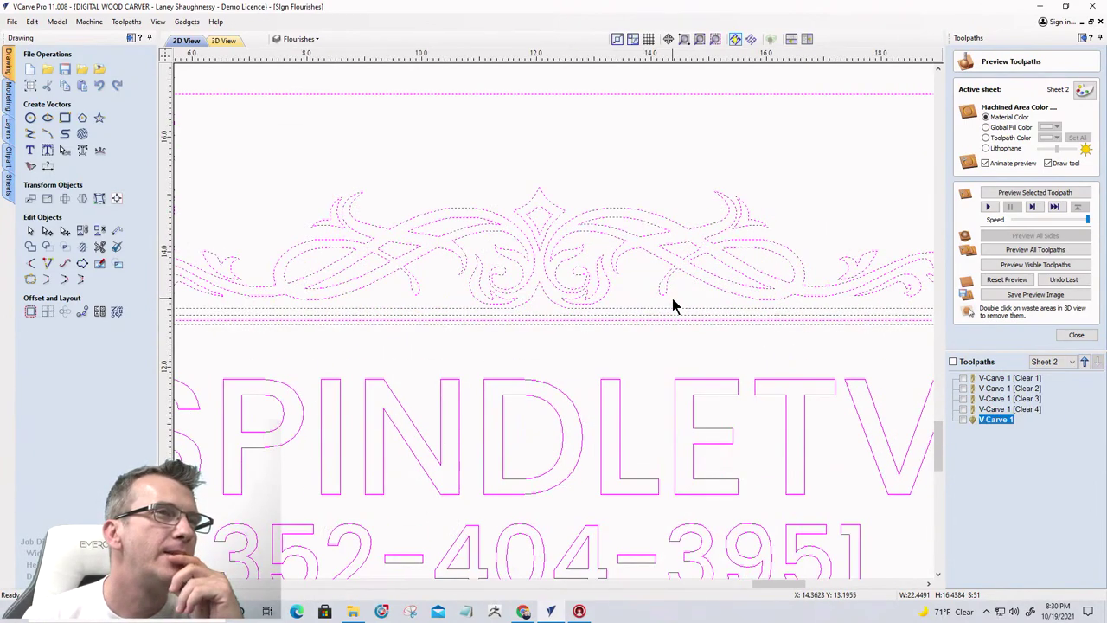
{"action": "scroll", "coordinate": [639, 298], "scroll_direction": "up", "scroll_amount": 2}
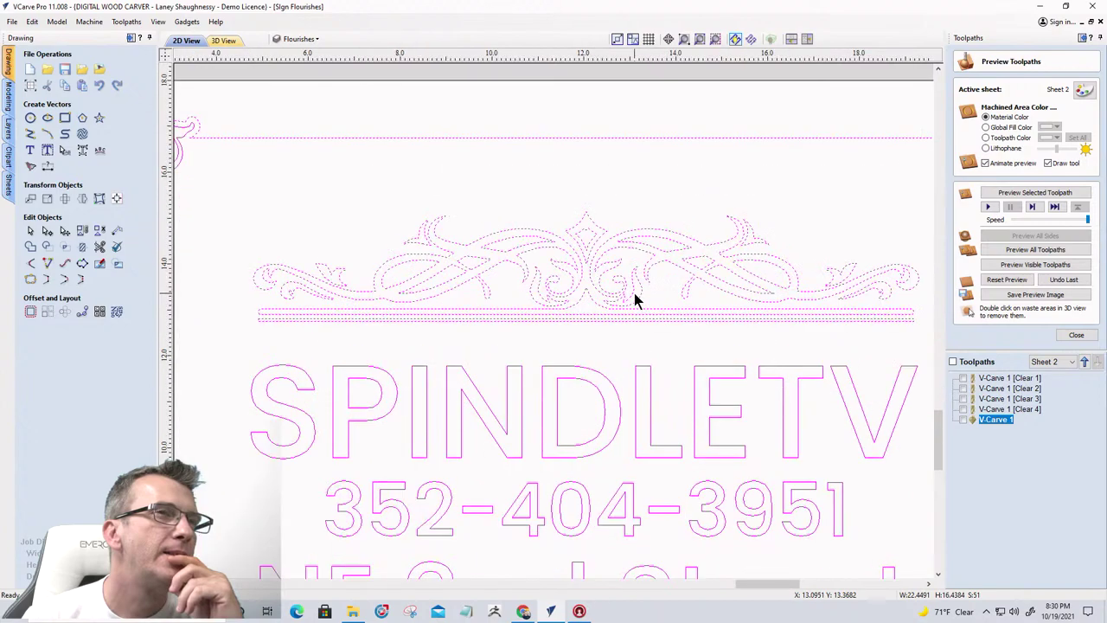
{"action": "scroll", "coordinate": [492, 272], "scroll_direction": "down", "scroll_amount": 3}
{"action": "scroll", "coordinate": [299, 231], "scroll_direction": "up", "scroll_amount": 3}
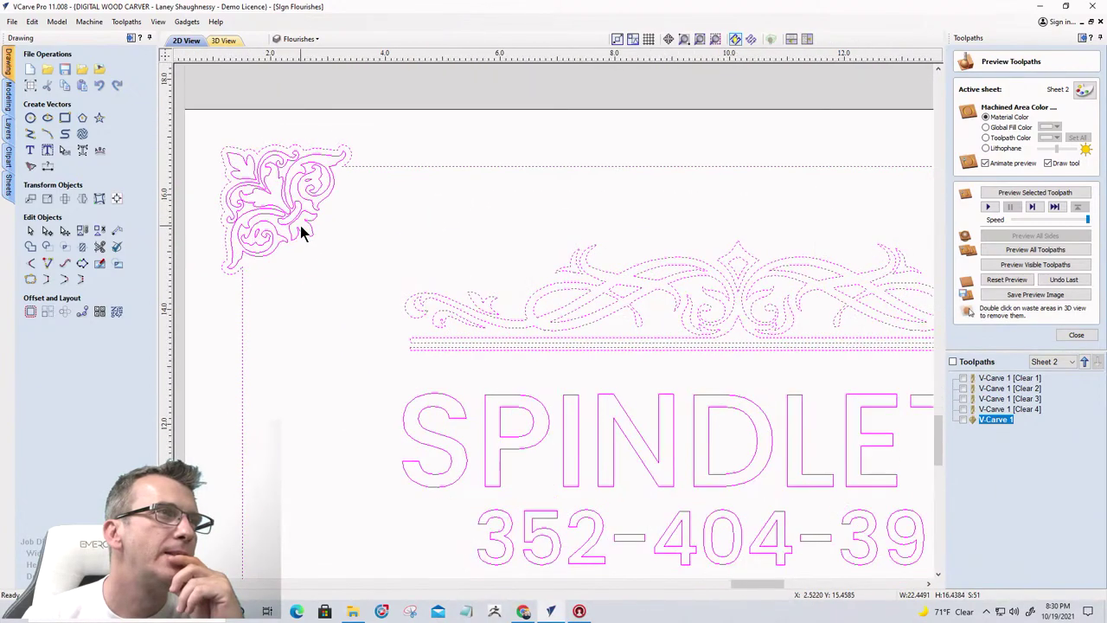
{"action": "scroll", "coordinate": [299, 228], "scroll_direction": "down", "scroll_amount": 4}
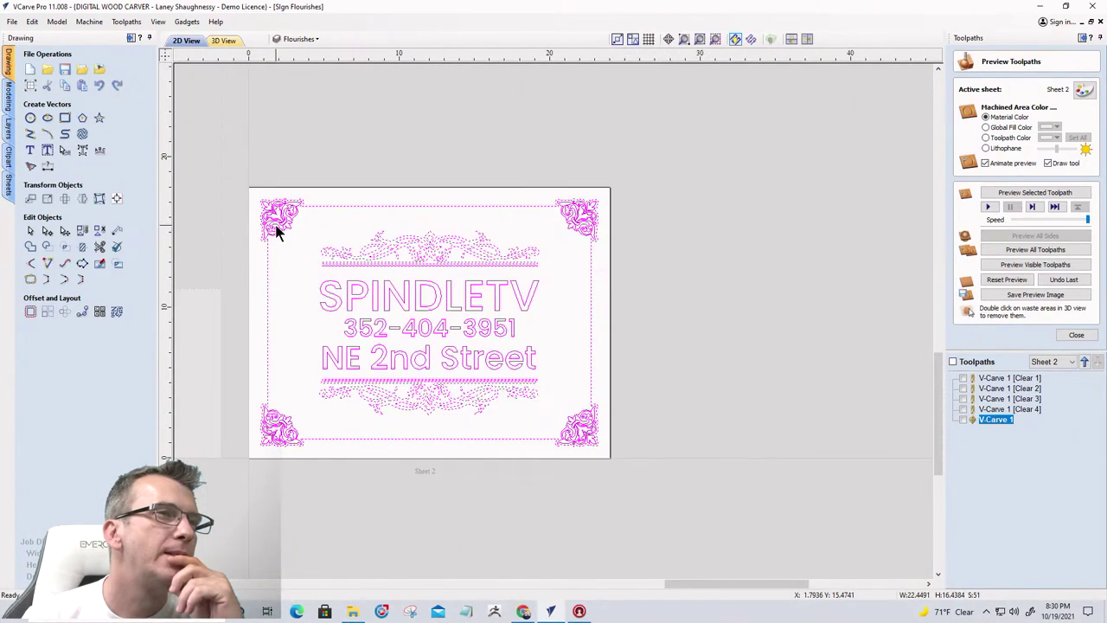
Start a texture toolpath using the 46286 Tapered Ball Nose bit
{"action": "left_click", "coordinate": [1072, 336]}
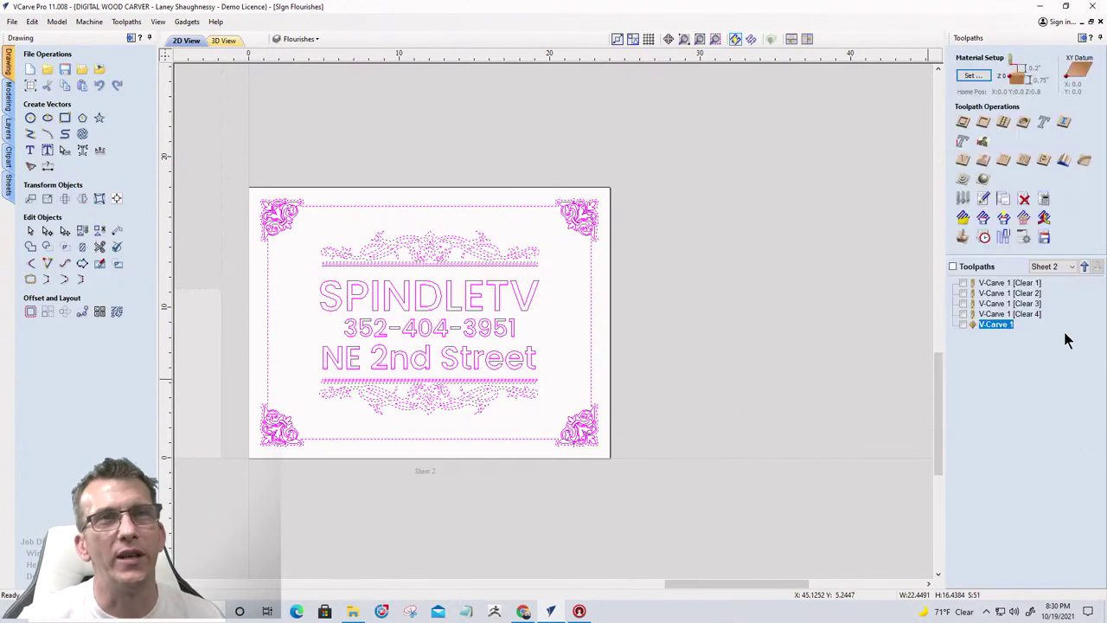
{"action": "left_click", "coordinate": [1023, 161]}
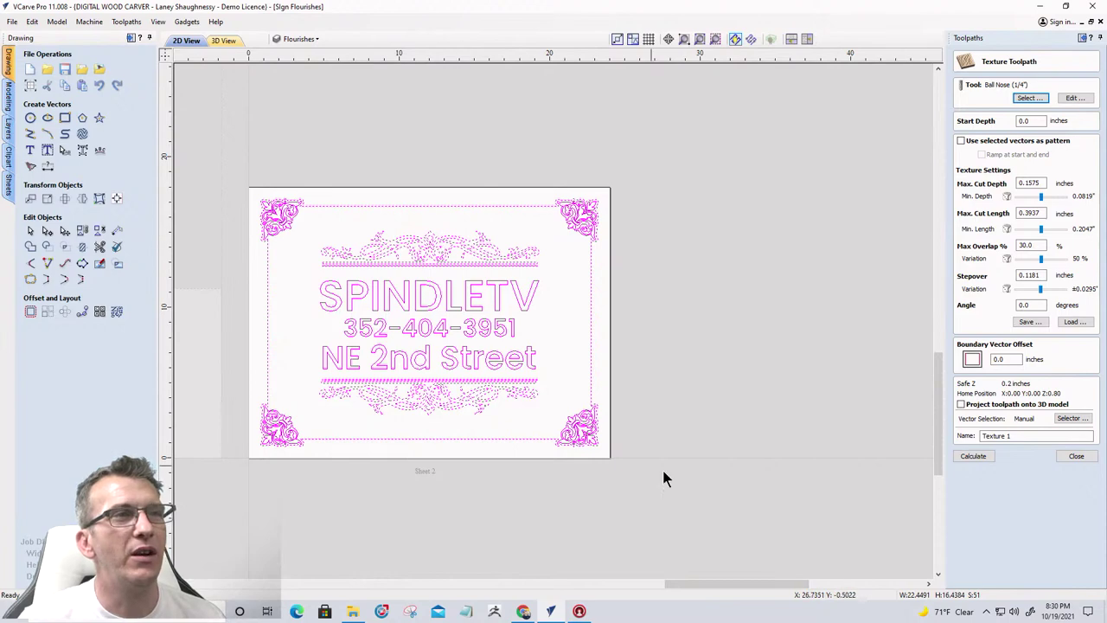
{"action": "left_click", "coordinate": [1028, 98]}
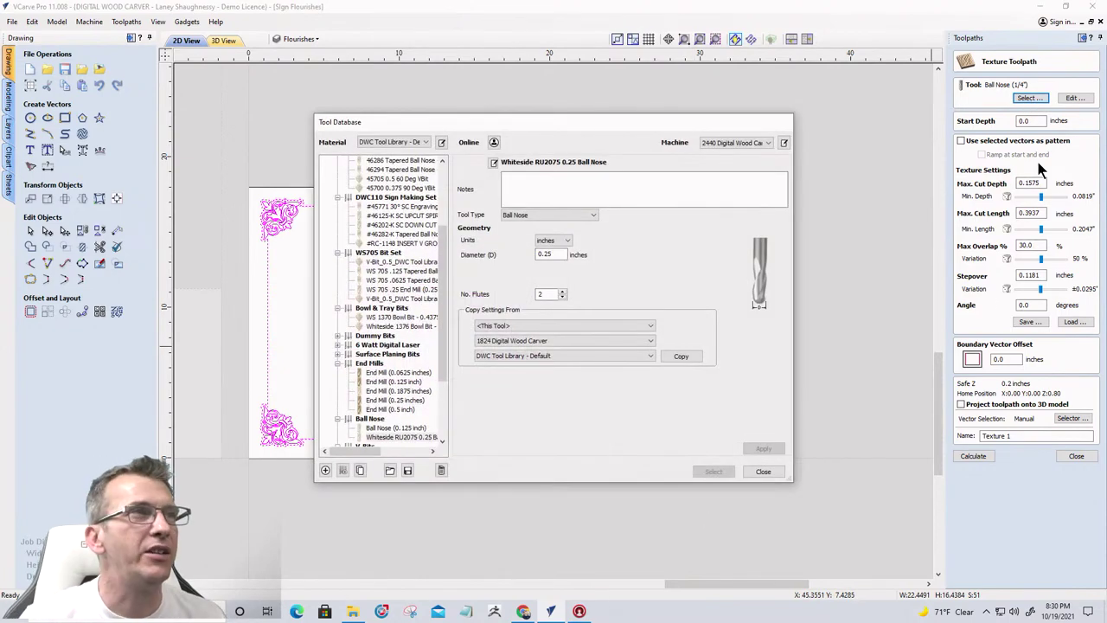
{"action": "left_click_drag", "start_coordinate": [450, 345], "coordinate": [445, 411]}
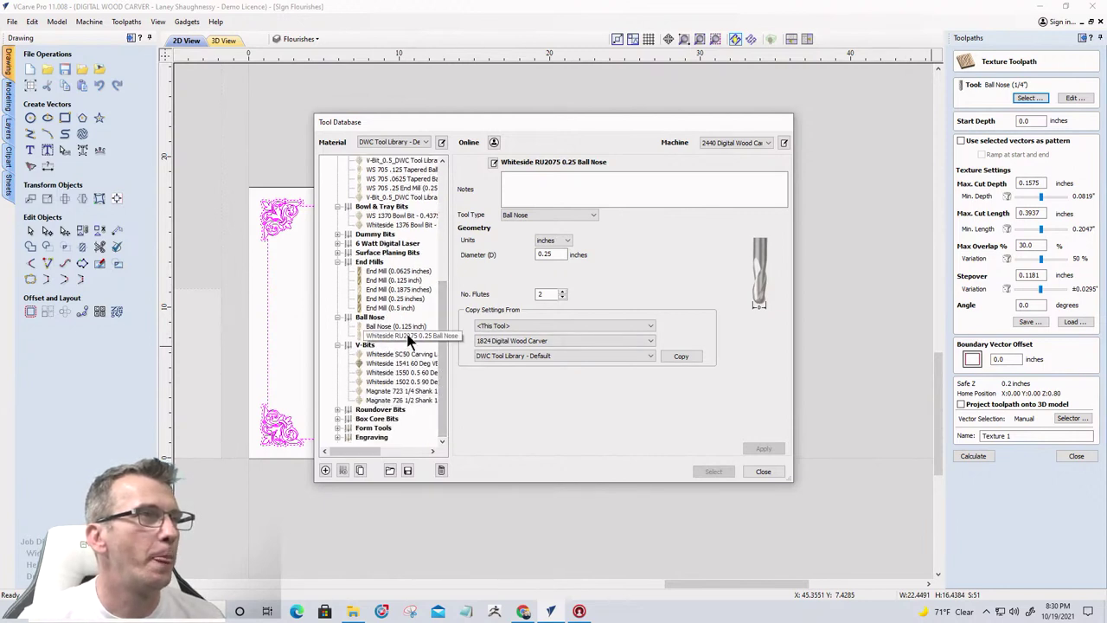
{"action": "scroll", "coordinate": [406, 335], "scroll_direction": "up", "scroll_amount": 6}
{"action": "scroll", "coordinate": [406, 335], "scroll_direction": "up", "scroll_amount": 2}
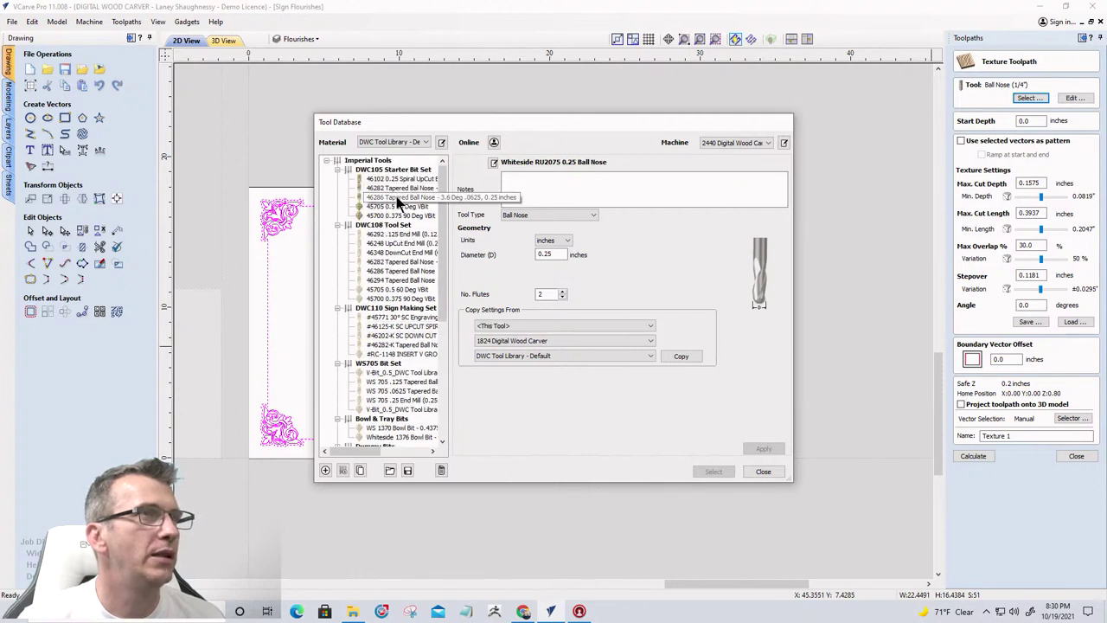
{"action": "left_click", "coordinate": [396, 197]}
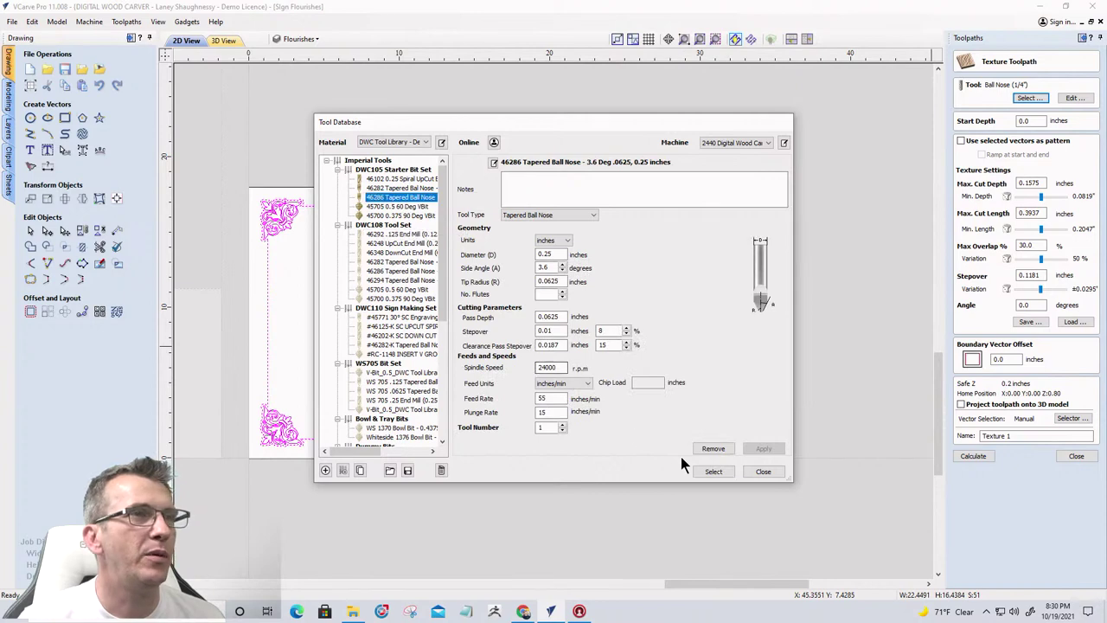
{"action": "left_click", "coordinate": [712, 471]}
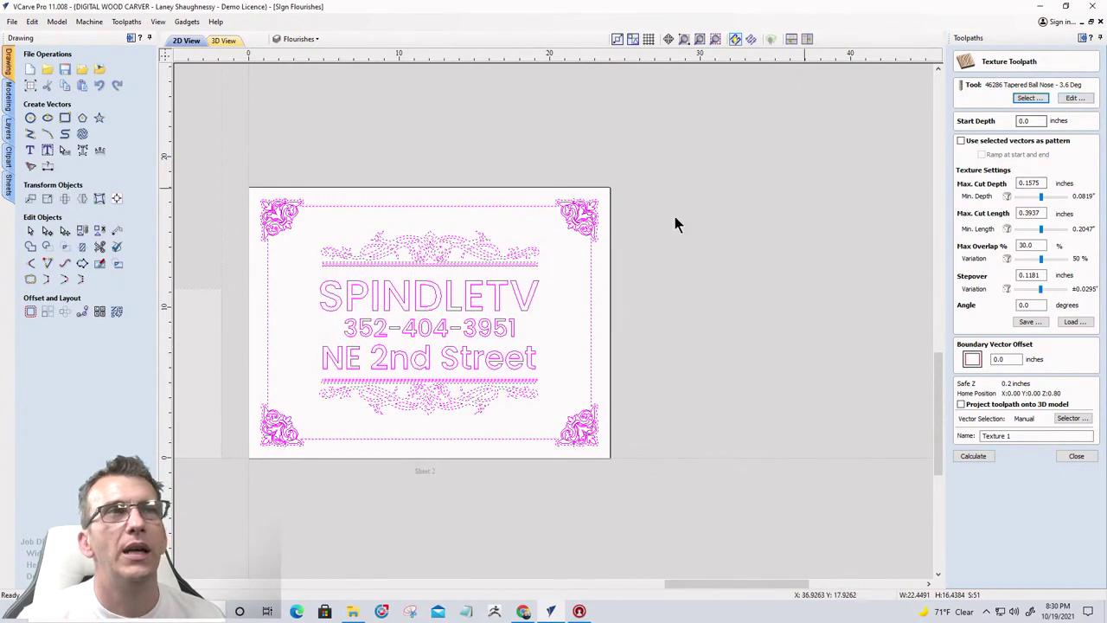
Enter .125 depths, 1-inch cut length, .0625 stepover, 10° angle and .125 boundary offset
{"action": "double_click", "coordinate": [1040, 124]}
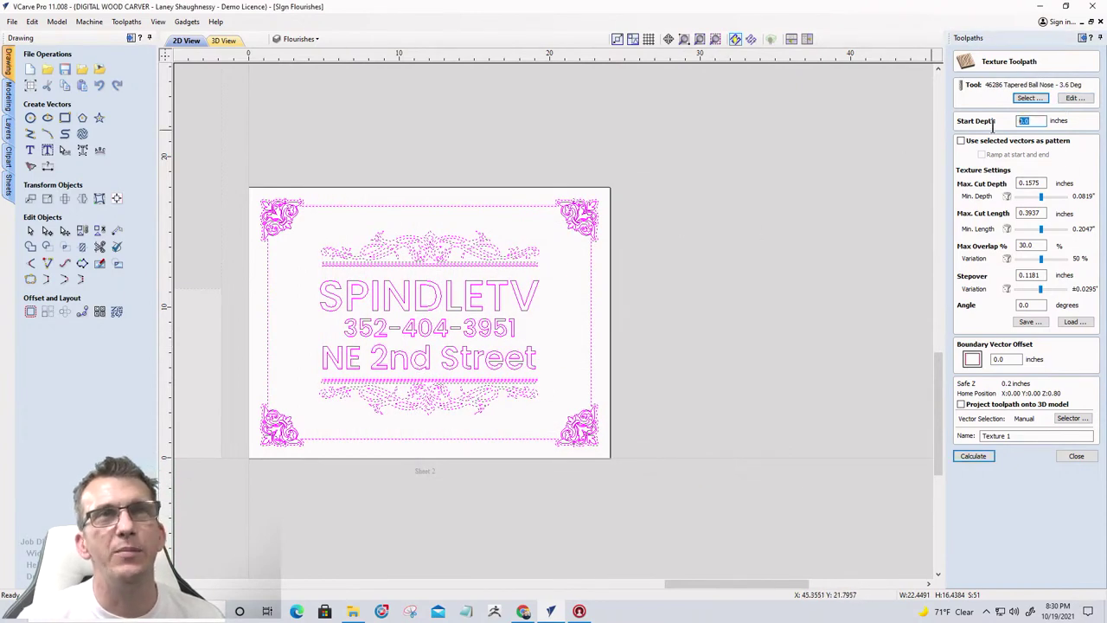
{"action": "type", "text": ".125"}
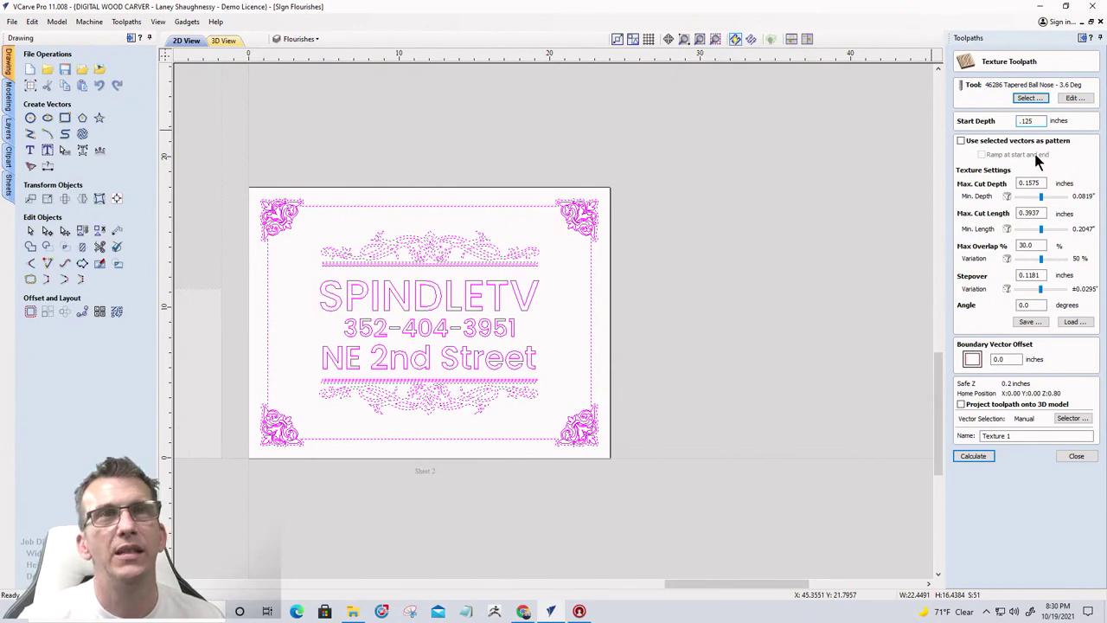
{"action": "left_click_drag", "start_coordinate": [1041, 183], "coordinate": [1008, 183]}
{"action": "type", "text": "."}
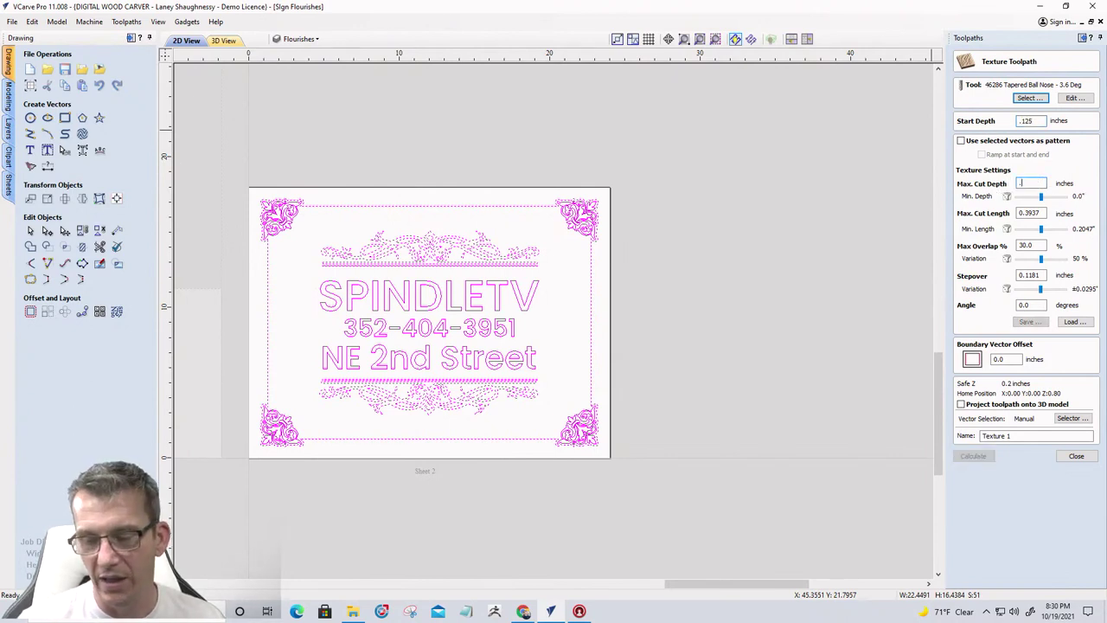
{"action": "type", "text": "125"}
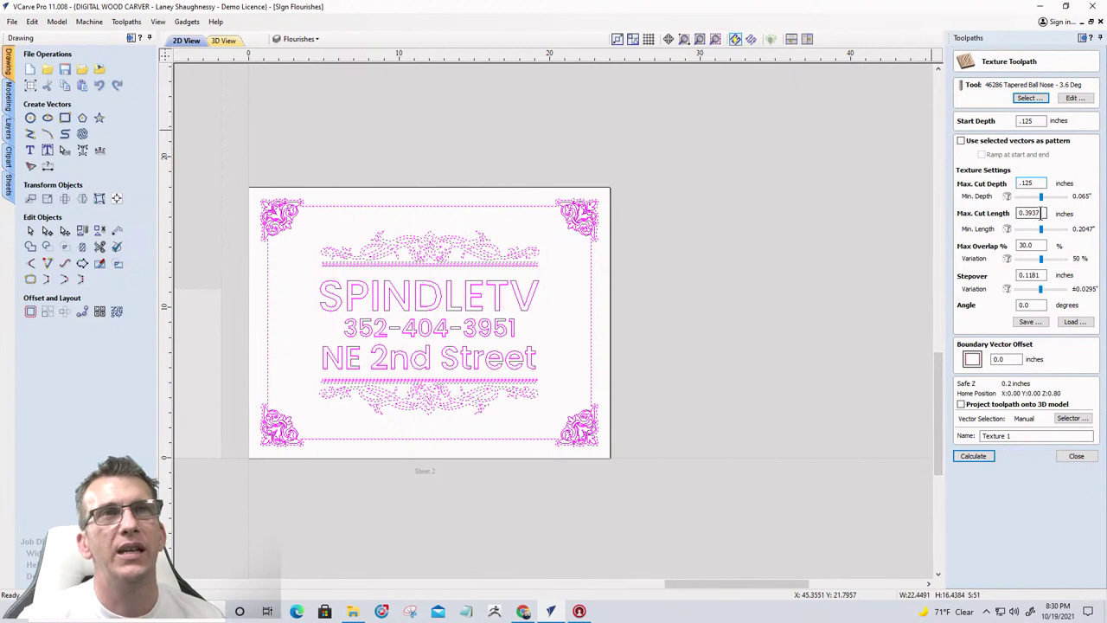
{"action": "left_click_drag", "start_coordinate": [1041, 213], "coordinate": [978, 216]}
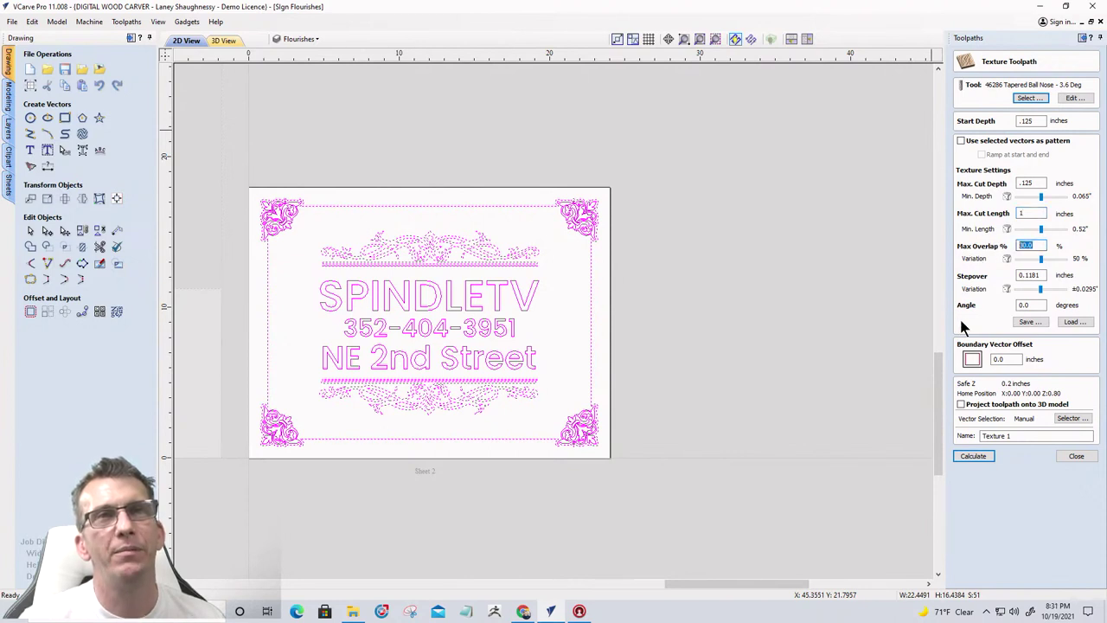
{"action": "left_click", "coordinate": [1042, 275]}
{"action": "type", "text": ".0625"}
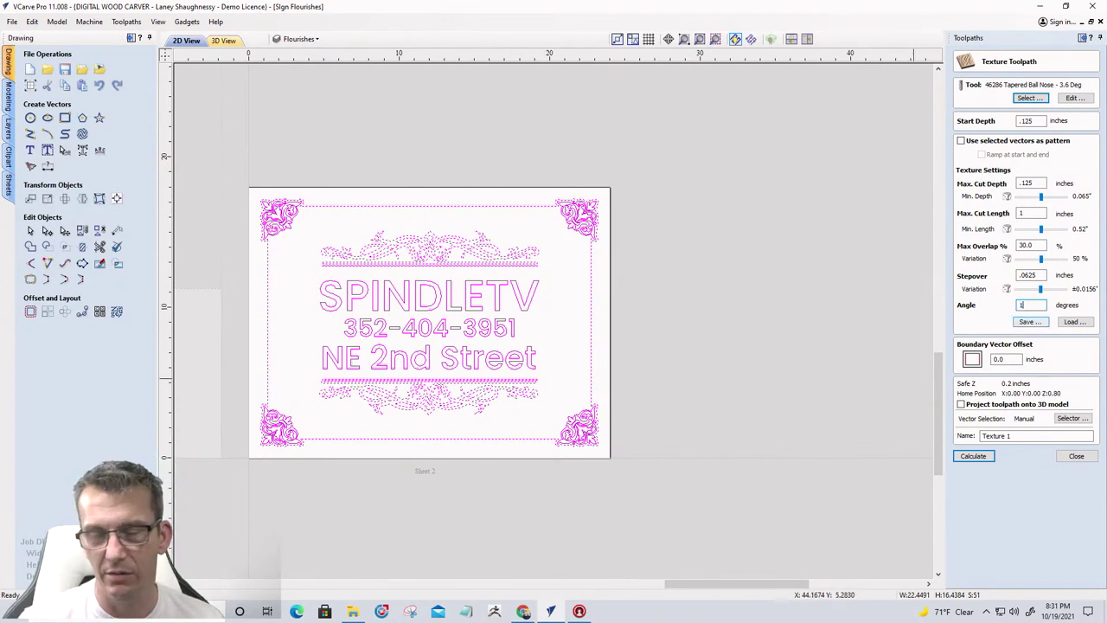
{"action": "type", "text": "10"}
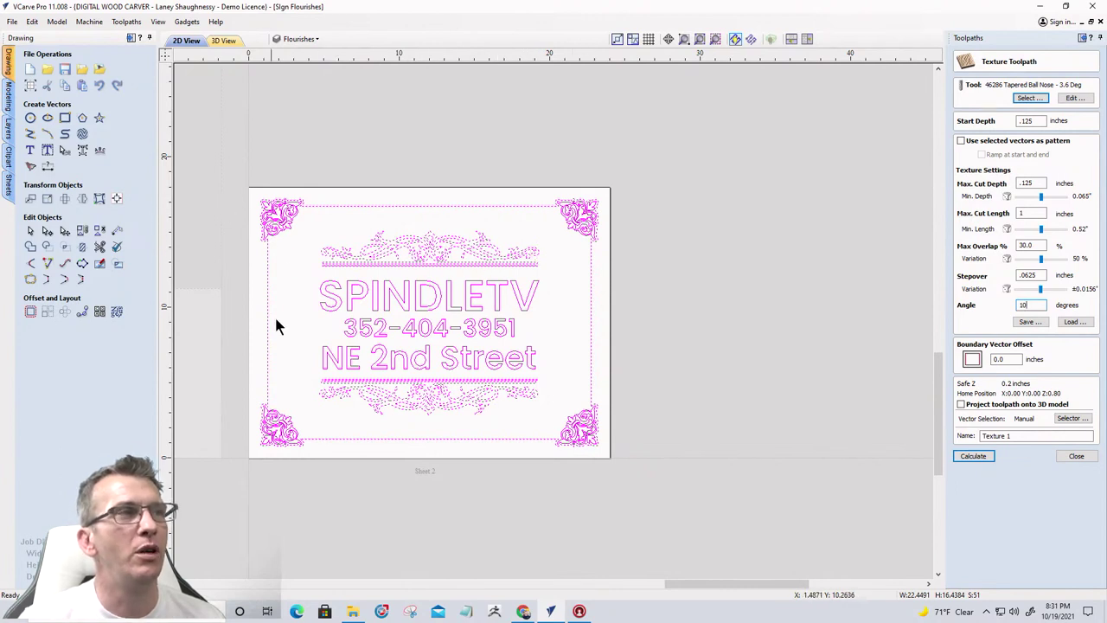
{"action": "double_click", "coordinate": [1003, 359]}
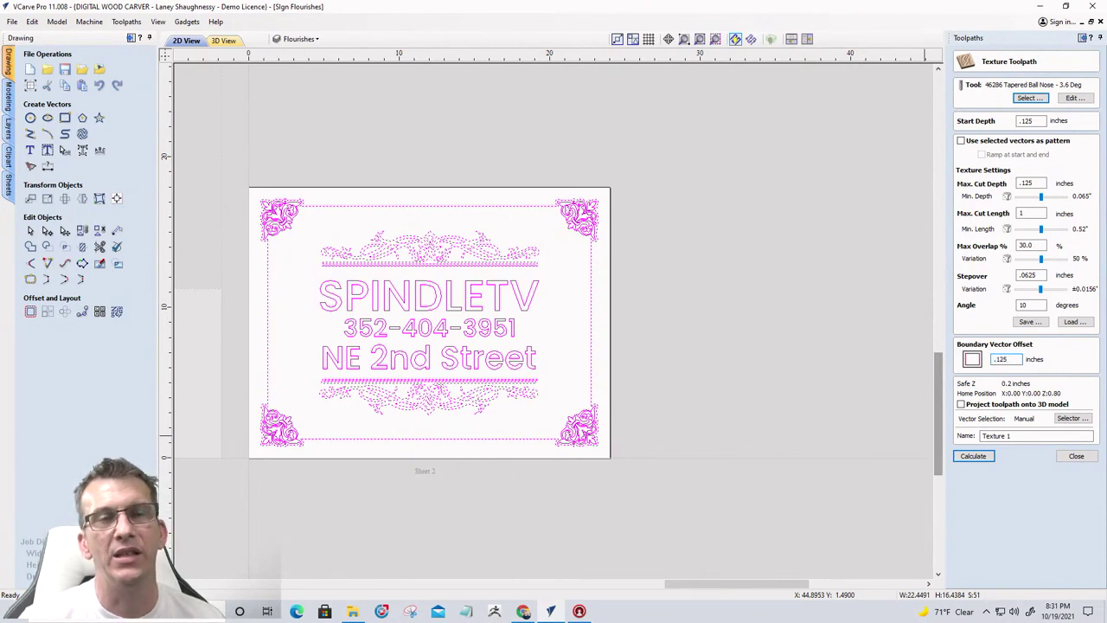
{"action": "left_click", "coordinate": [961, 405]}
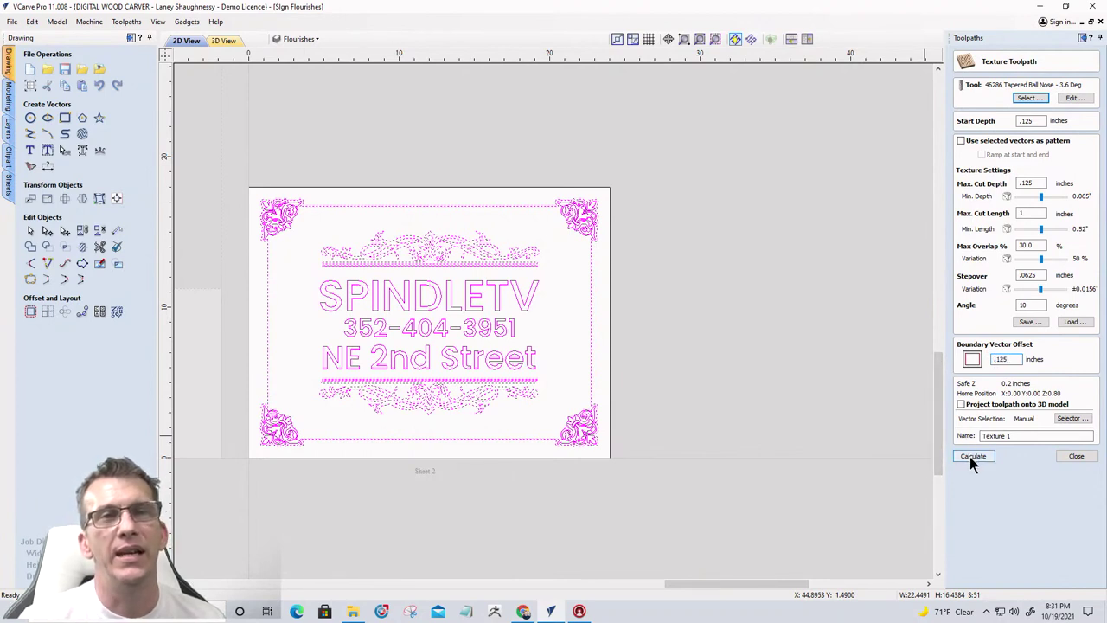
Calculate the Texture 1 toolpath and simulate the visible toolpaths in 3D
{"action": "left_click", "coordinate": [971, 458]}
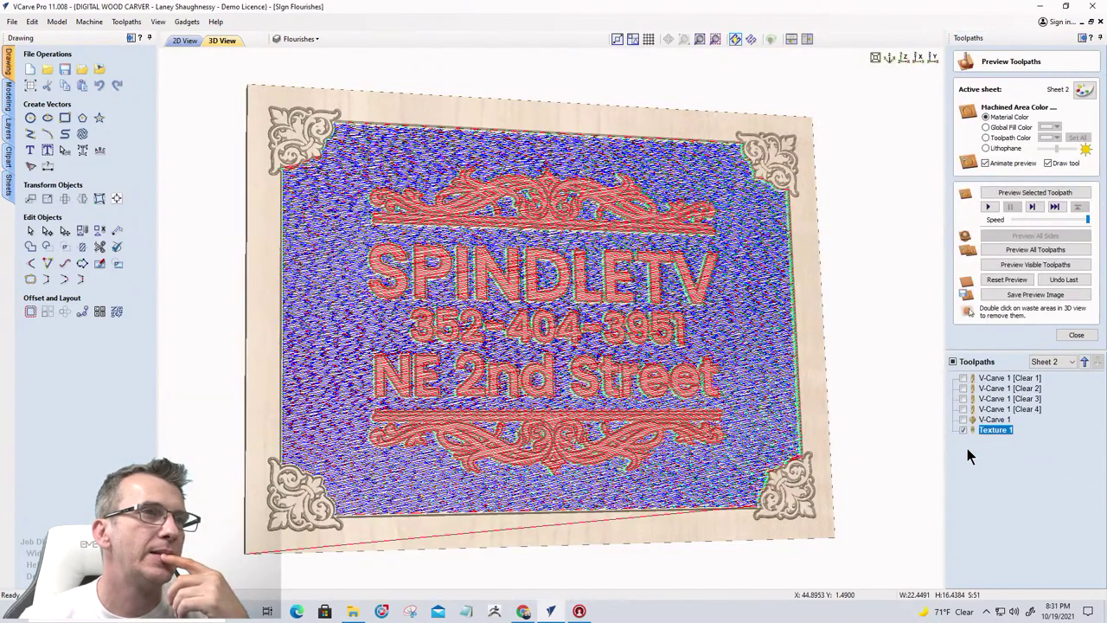
{"action": "left_click", "coordinate": [1036, 265]}
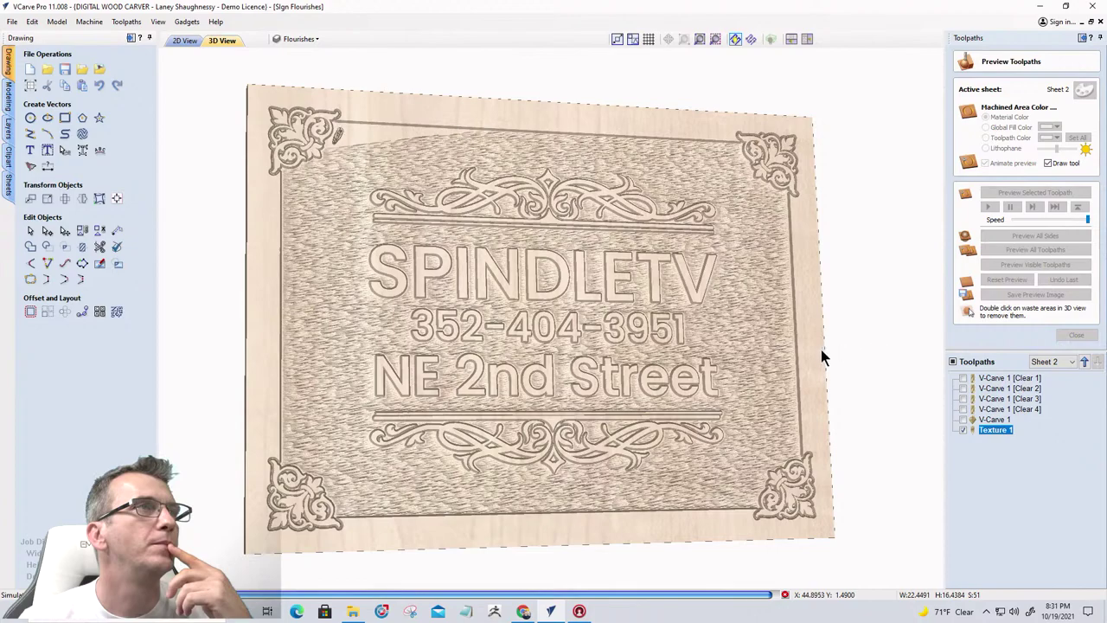
{"action": "left_click_drag", "start_coordinate": [679, 334], "coordinate": [444, 324]}
{"action": "scroll", "coordinate": [643, 403], "scroll_direction": "up", "scroll_amount": 2}
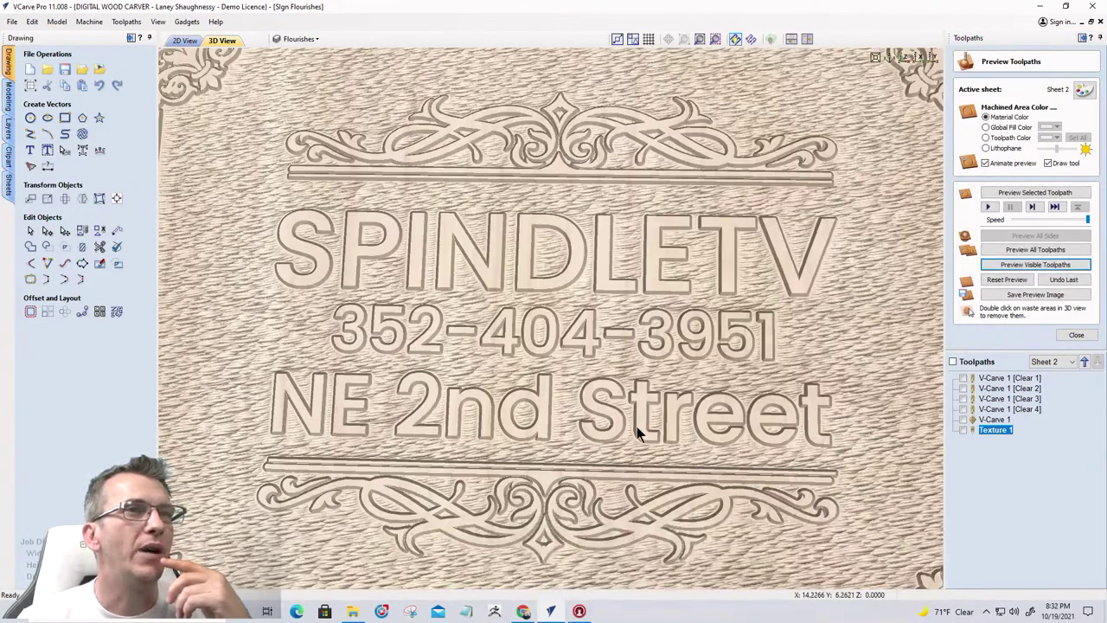
{"action": "left_click_drag", "start_coordinate": [589, 437], "coordinate": [609, 467]}
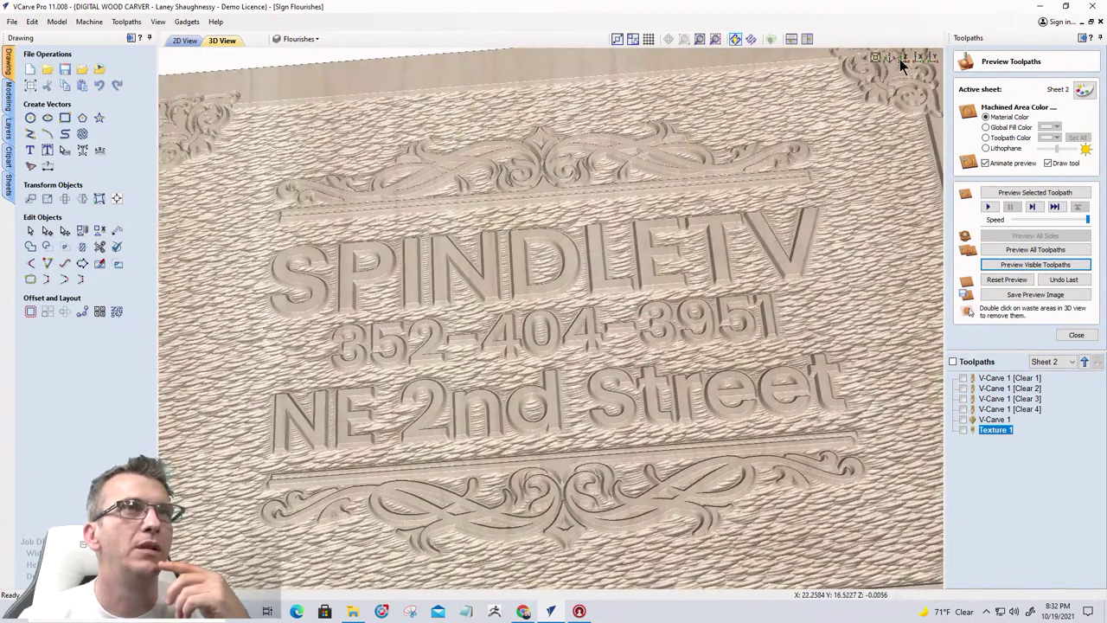
Inspect the textured carving from top-down and tilted views, then return to the 2D drawing
{"action": "left_click", "coordinate": [901, 59]}
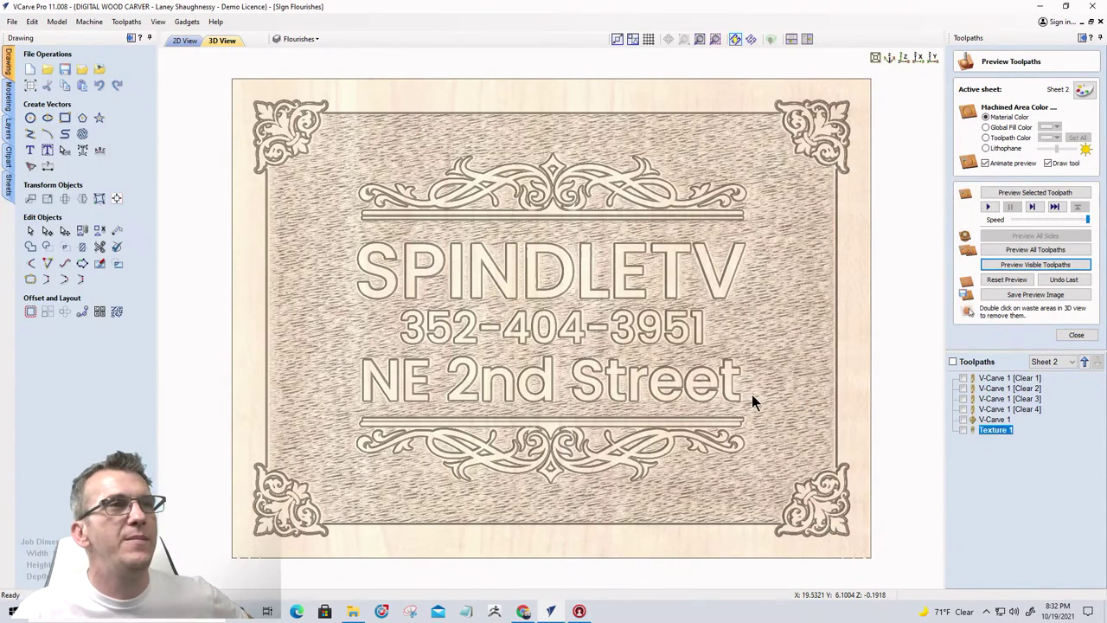
{"action": "left_click_drag", "start_coordinate": [753, 403], "coordinate": [666, 354]}
{"action": "scroll", "coordinate": [665, 355], "scroll_direction": "up", "scroll_amount": 5}
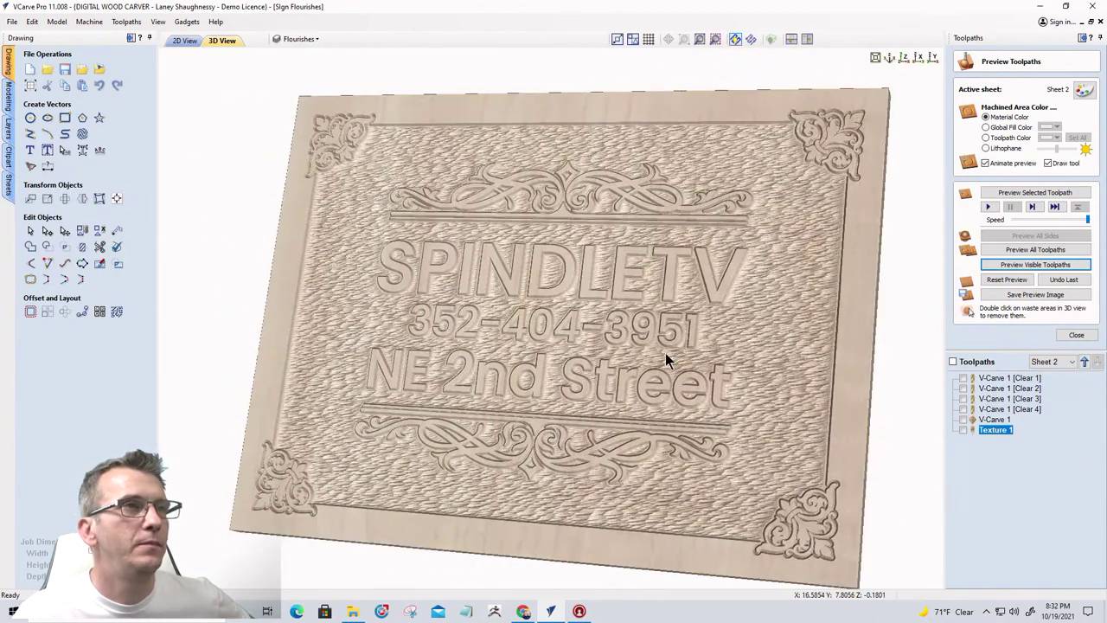
{"action": "scroll", "coordinate": [662, 346], "scroll_direction": "down", "scroll_amount": 6}
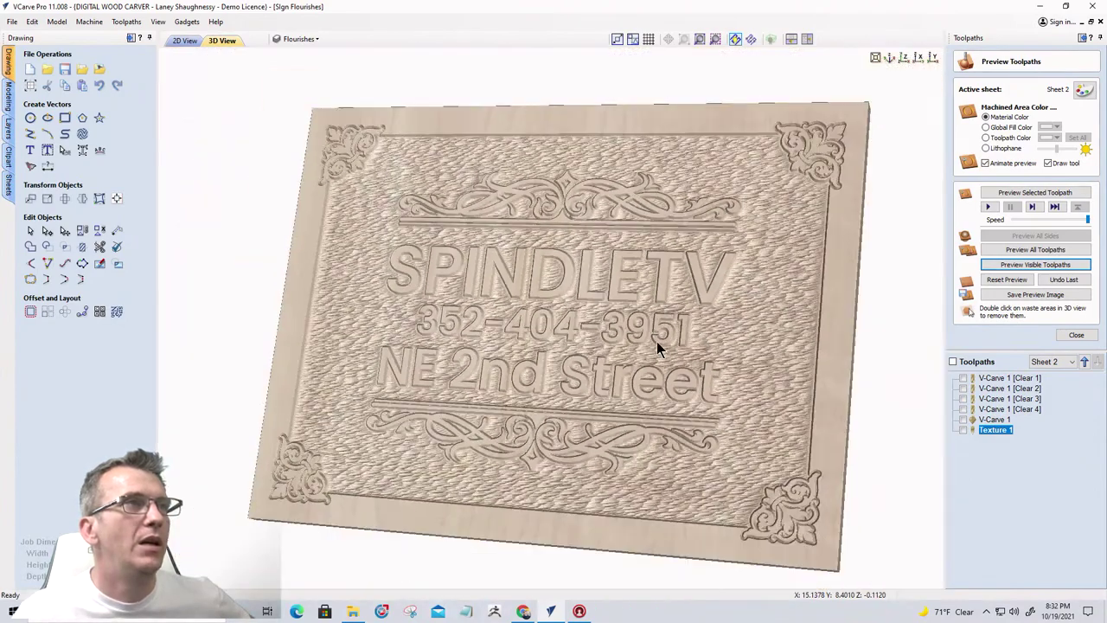
{"action": "left_click", "coordinate": [185, 40]}
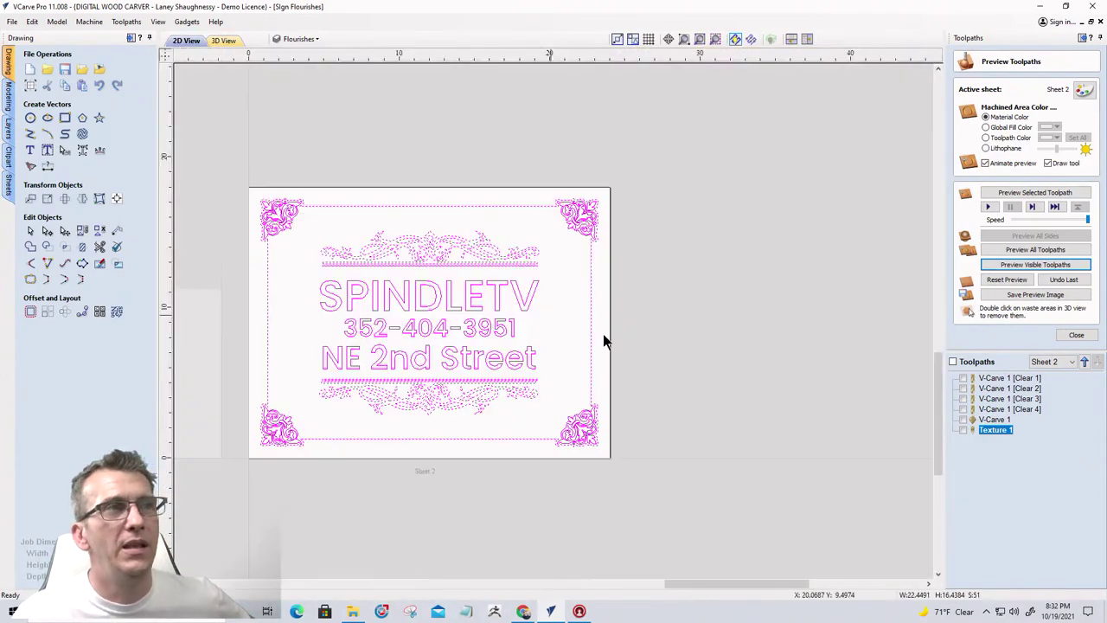
{"action": "scroll", "coordinate": [789, 364], "scroll_direction": "down", "scroll_amount": 3}
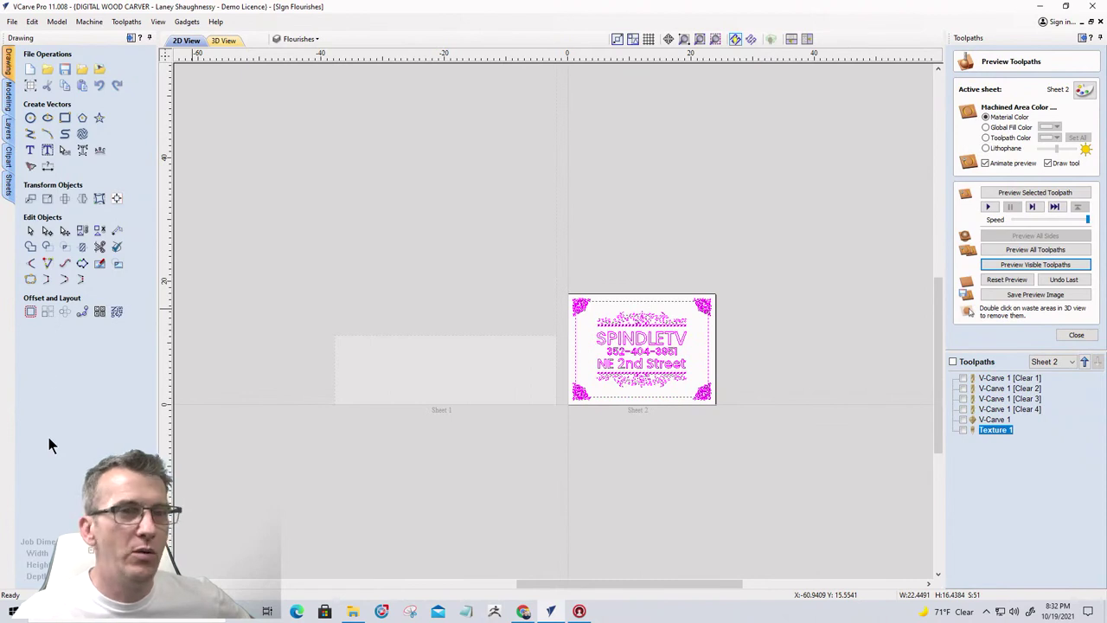
Add a new sheet named Sheet 3 to the job
{"action": "left_click", "coordinate": [7, 192]}
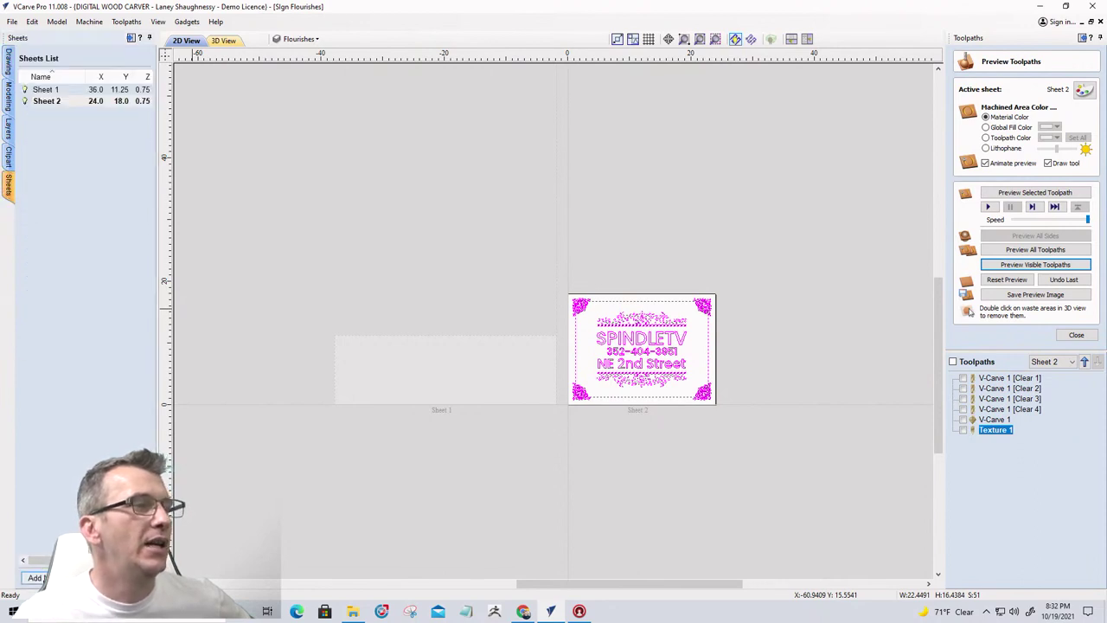
{"action": "left_click", "coordinate": [36, 576]}
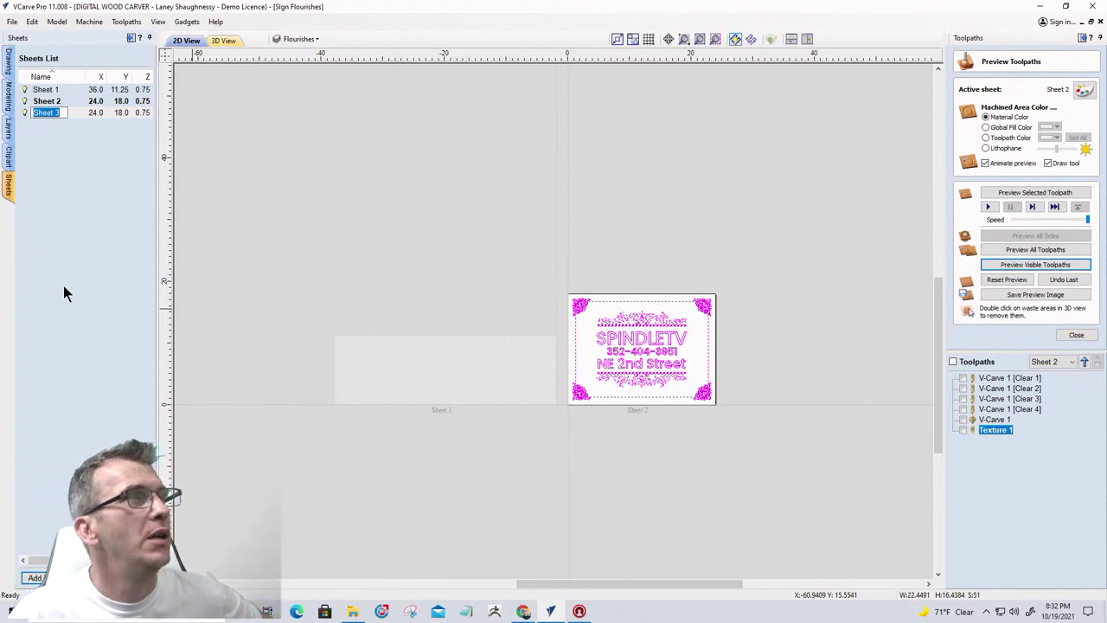
{"action": "key", "text": "Return"}
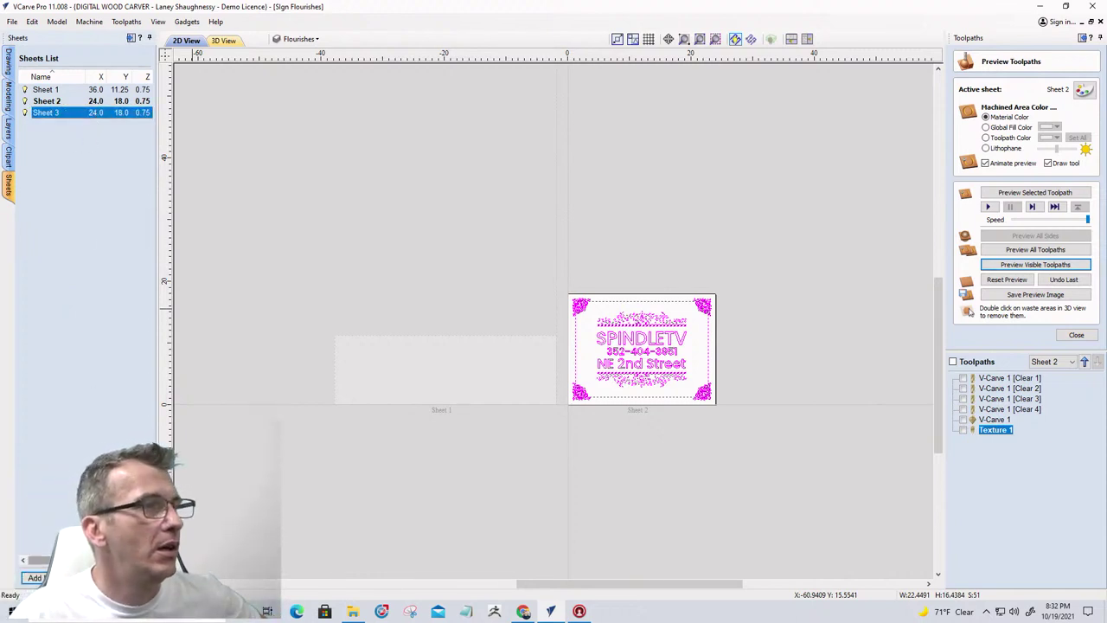
{"action": "left_click", "coordinate": [46, 260]}
Set Sheet 3's size to 24 × 11.25 × 0.75 inches
{"action": "double_click", "coordinate": [86, 157]}
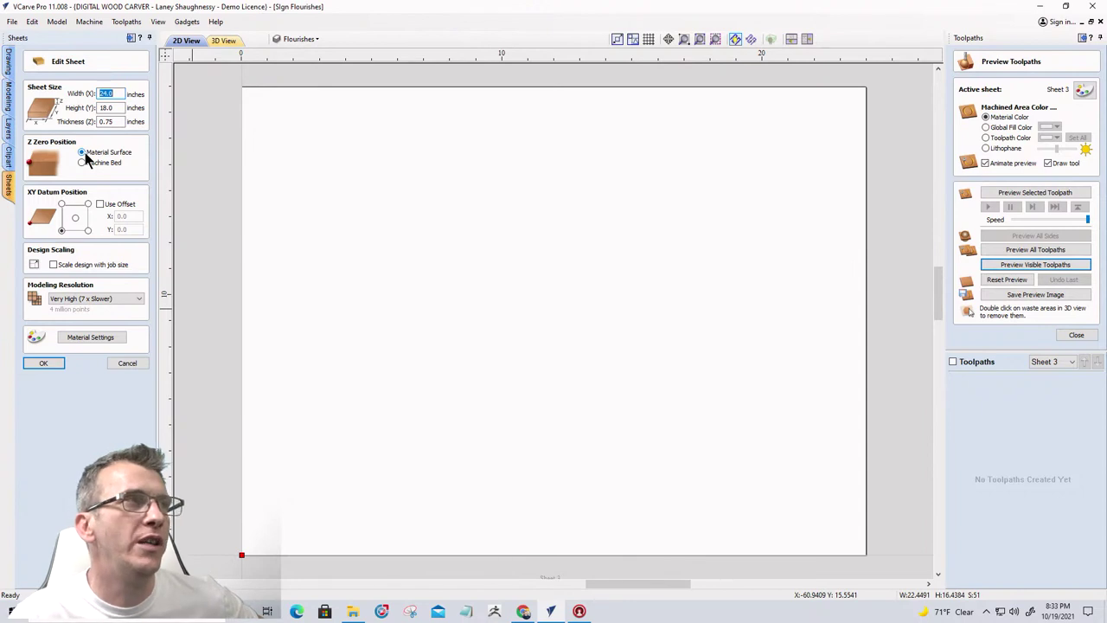
{"action": "left_click", "coordinate": [122, 107]}
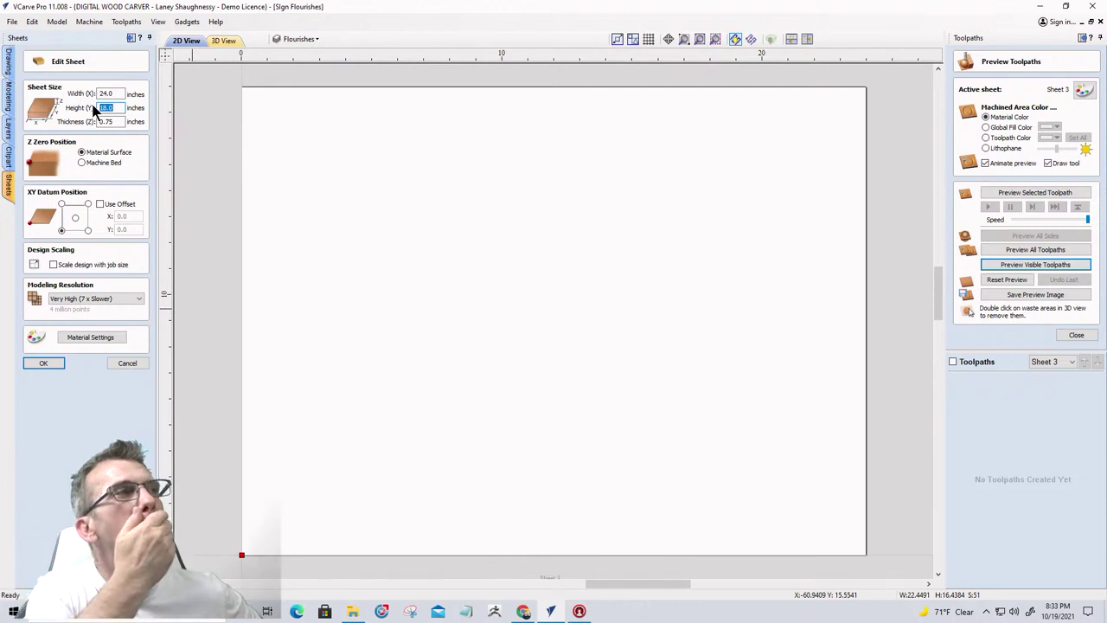
{"action": "type", "text": "1"}
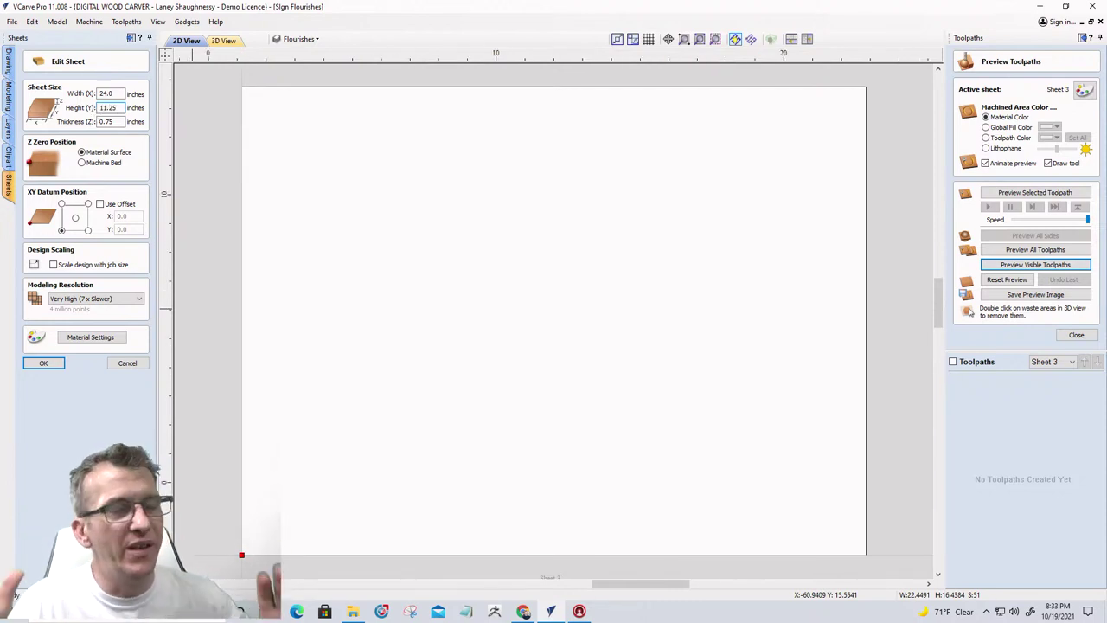
{"action": "key", "text": "Return"}
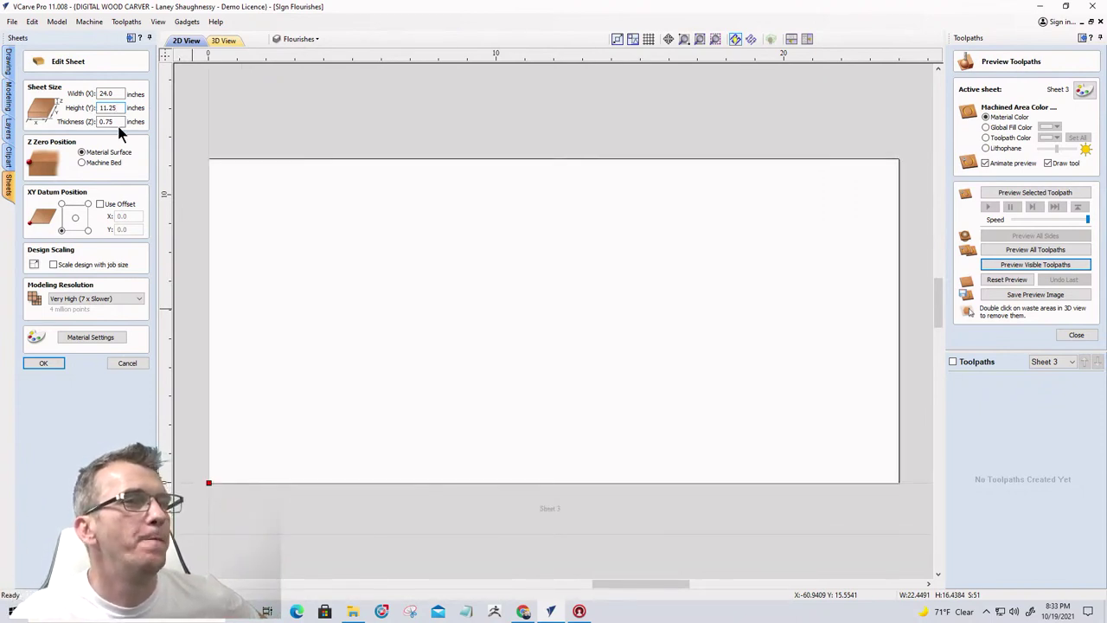
{"action": "scroll", "coordinate": [675, 377], "scroll_direction": "down", "scroll_amount": 1}
{"action": "scroll", "coordinate": [676, 374], "scroll_direction": "up", "scroll_amount": 1}
{"action": "scroll", "coordinate": [605, 333], "scroll_direction": "down", "scroll_amount": 1}
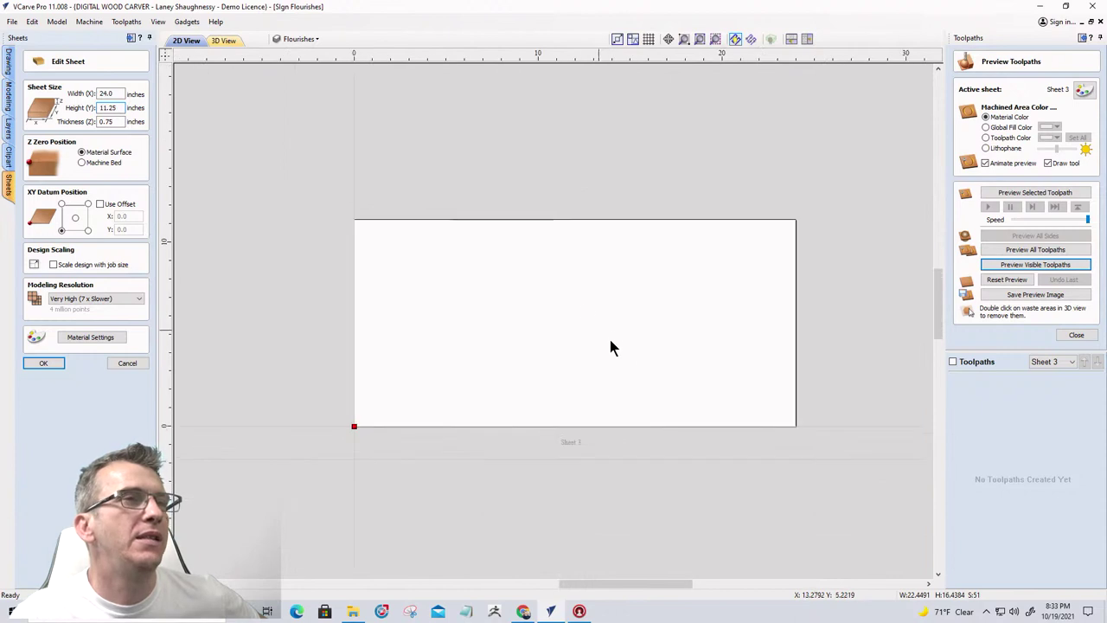
{"action": "scroll", "coordinate": [652, 363], "scroll_direction": "up", "scroll_amount": 2}
{"action": "scroll", "coordinate": [652, 367], "scroll_direction": "down", "scroll_amount": 1}
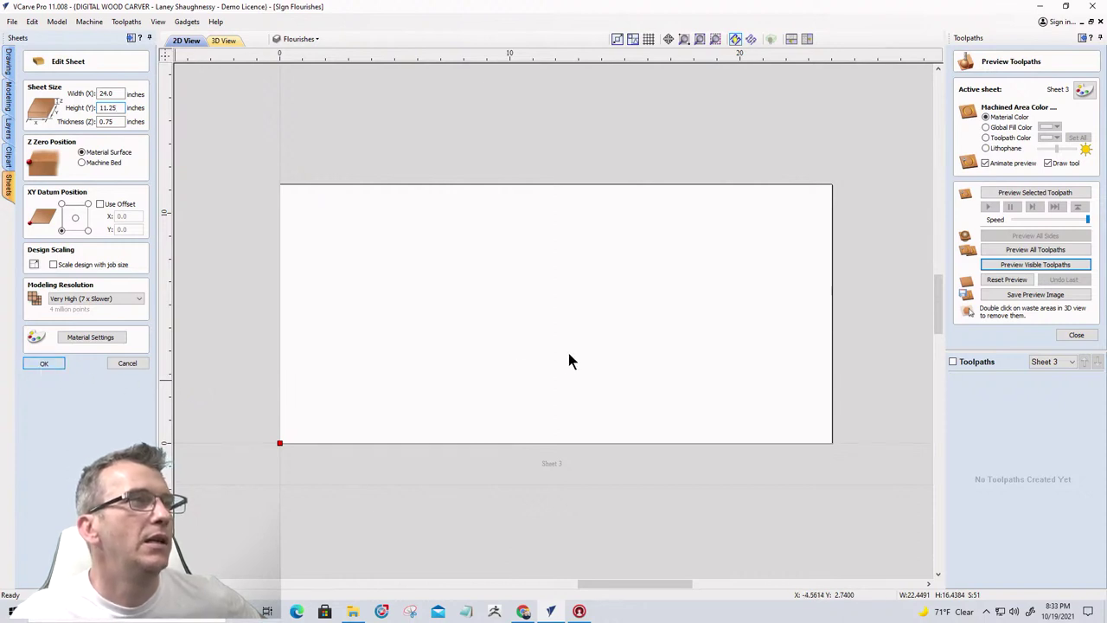
{"action": "key", "text": "Return"}
Close the toolpath preview
{"action": "scroll", "coordinate": [567, 349], "scroll_direction": "down", "scroll_amount": 3}
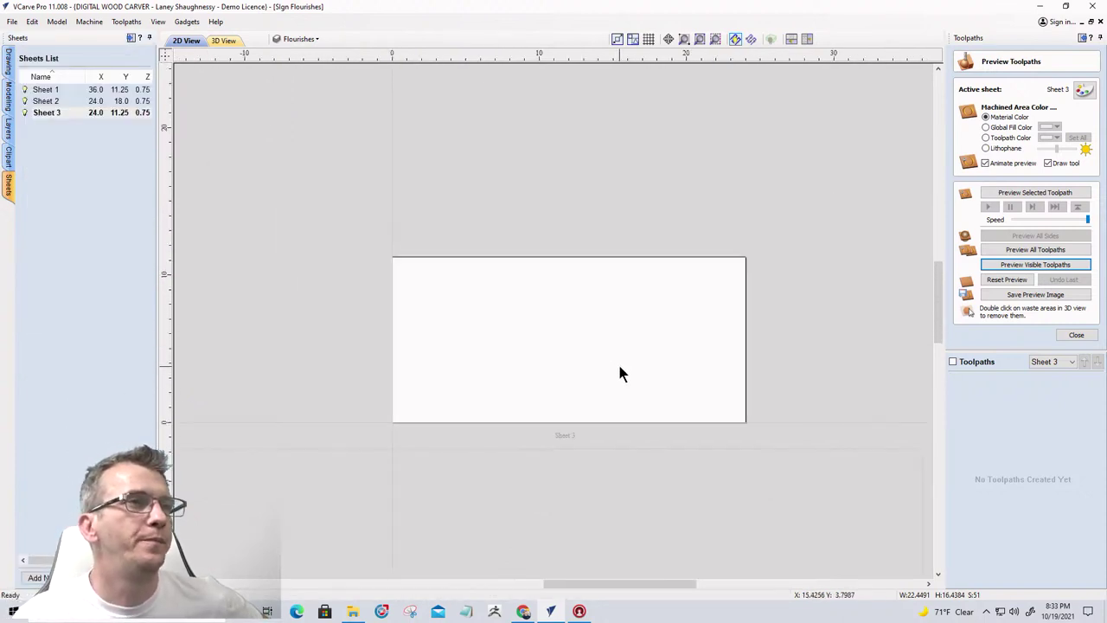
{"action": "scroll", "coordinate": [619, 373], "scroll_direction": "up", "scroll_amount": 2}
{"action": "scroll", "coordinate": [617, 372], "scroll_direction": "down", "scroll_amount": 2}
{"action": "scroll", "coordinate": [617, 372], "scroll_direction": "up", "scroll_amount": 1}
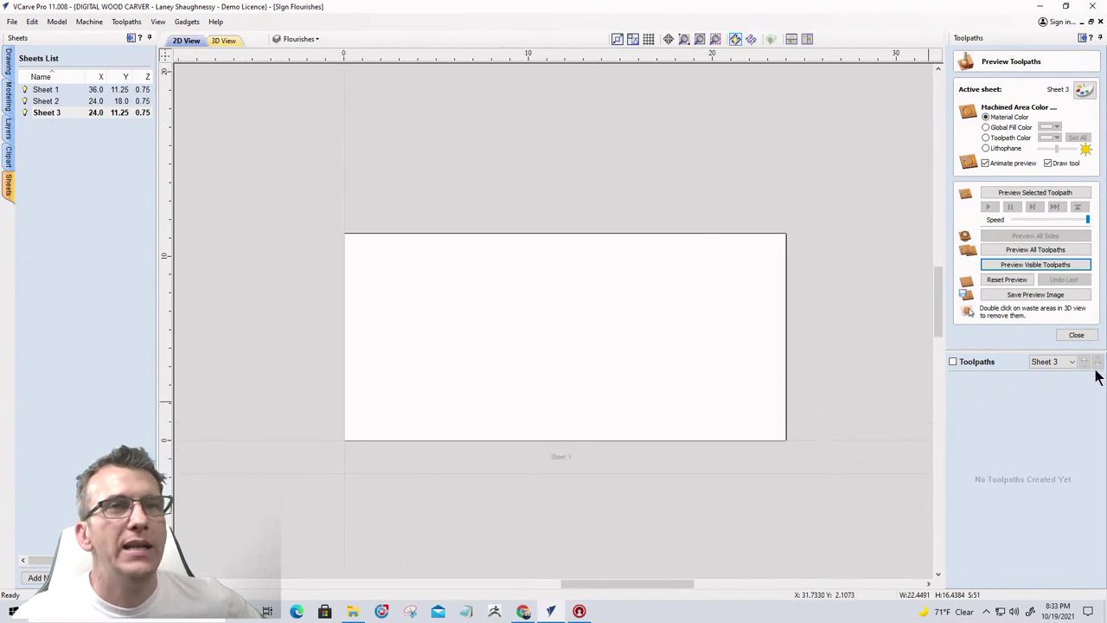
{"action": "left_click", "coordinate": [1077, 336]}
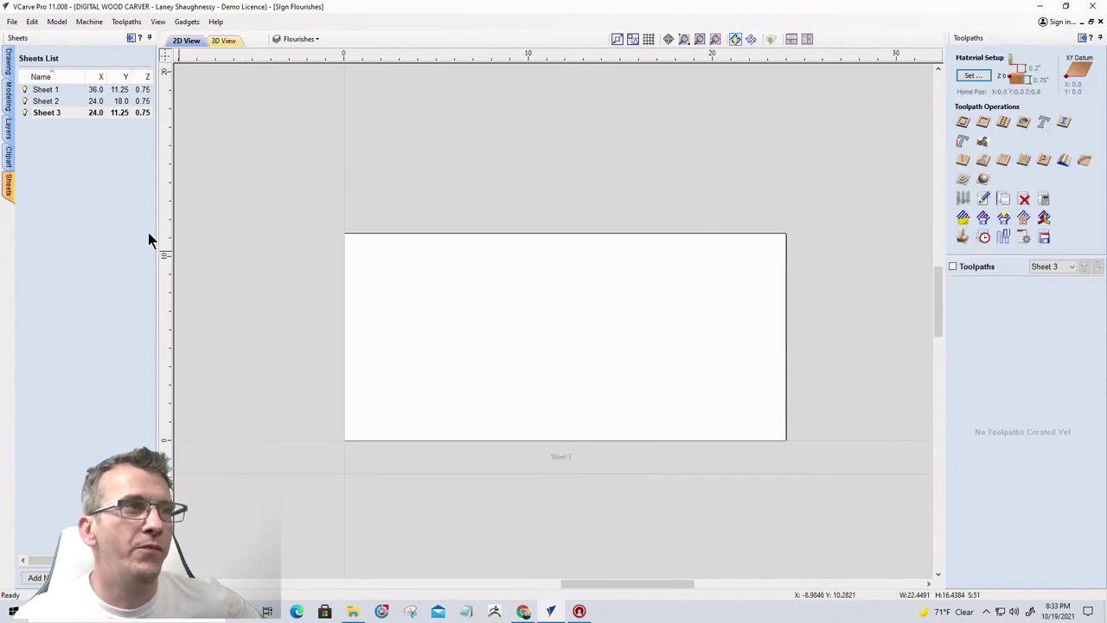
Draw a 24 x 11.25 inch rectangle covering the whole sheet
{"action": "left_click", "coordinate": [9, 63]}
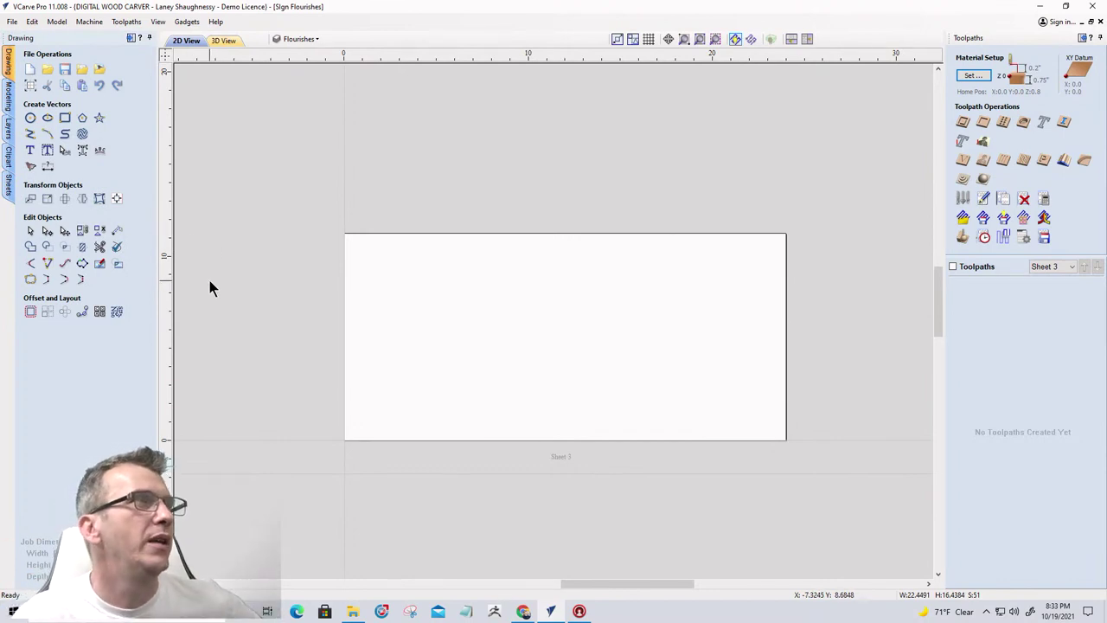
{"action": "left_click", "coordinate": [65, 118]}
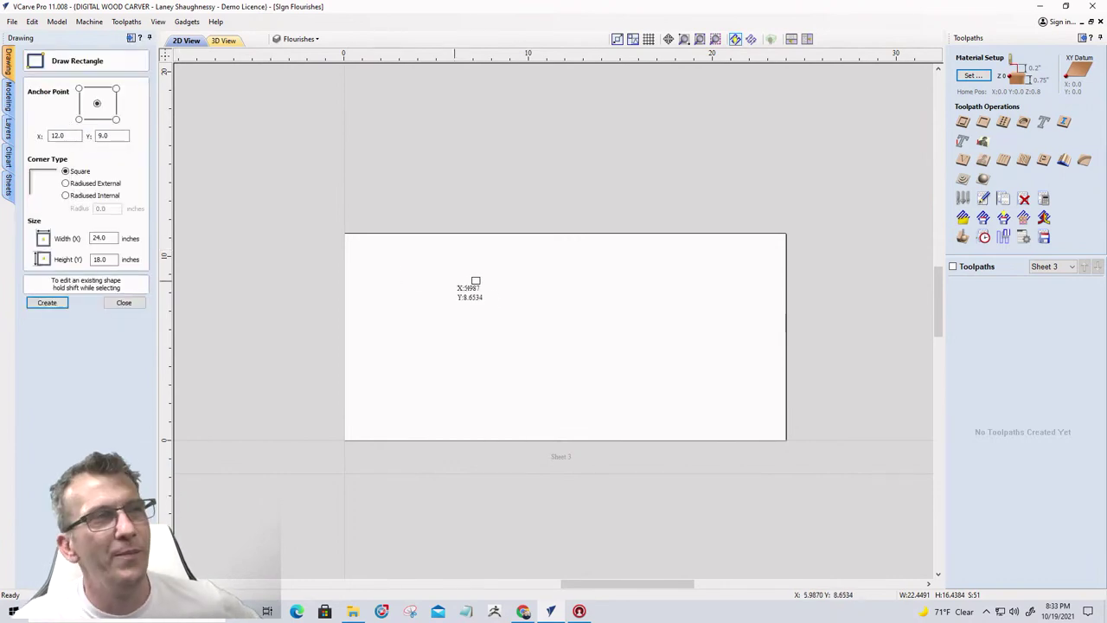
{"action": "left_click_drag", "start_coordinate": [344, 234], "coordinate": [785, 439]}
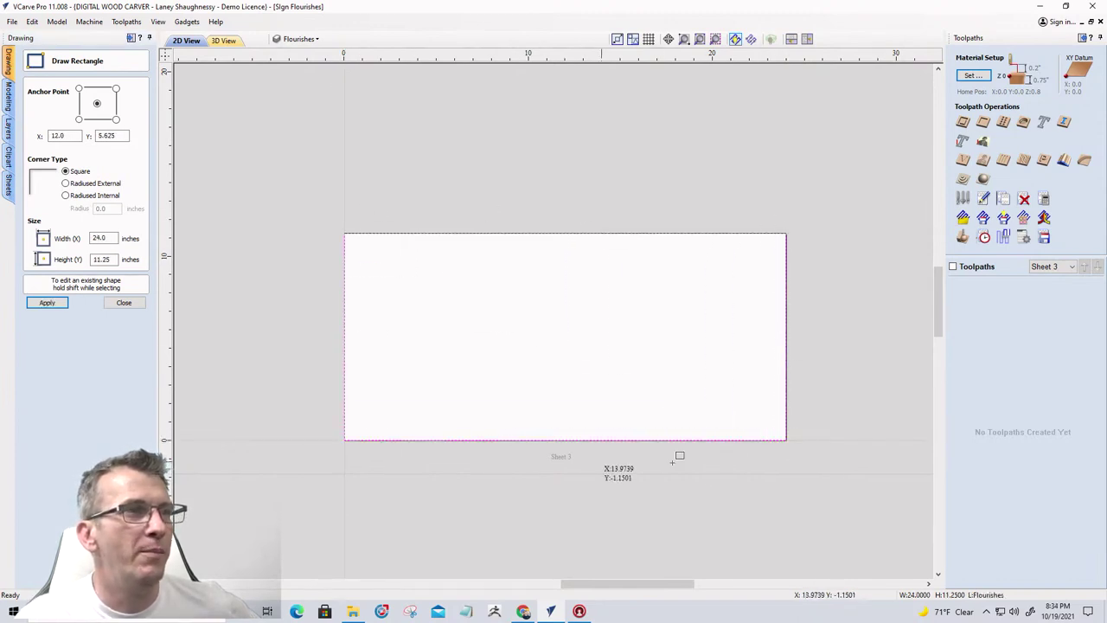
{"action": "left_click", "coordinate": [125, 304]}
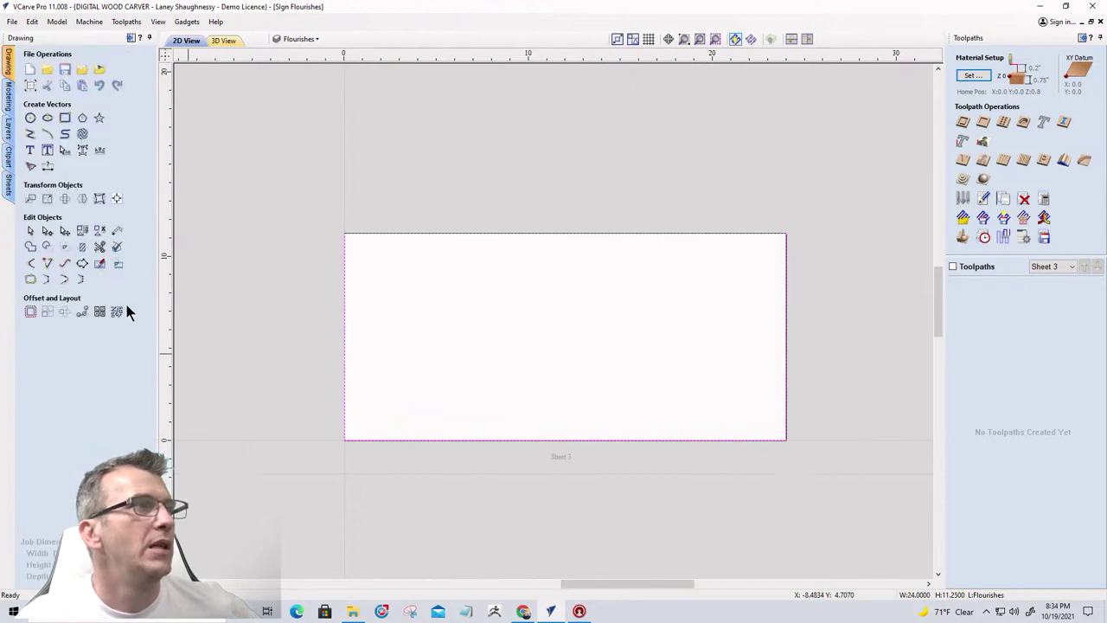
Try a sharp-cornered 1.25-inch inward offset of the rectangle, check it, then undo it
{"action": "left_click", "coordinate": [29, 312]}
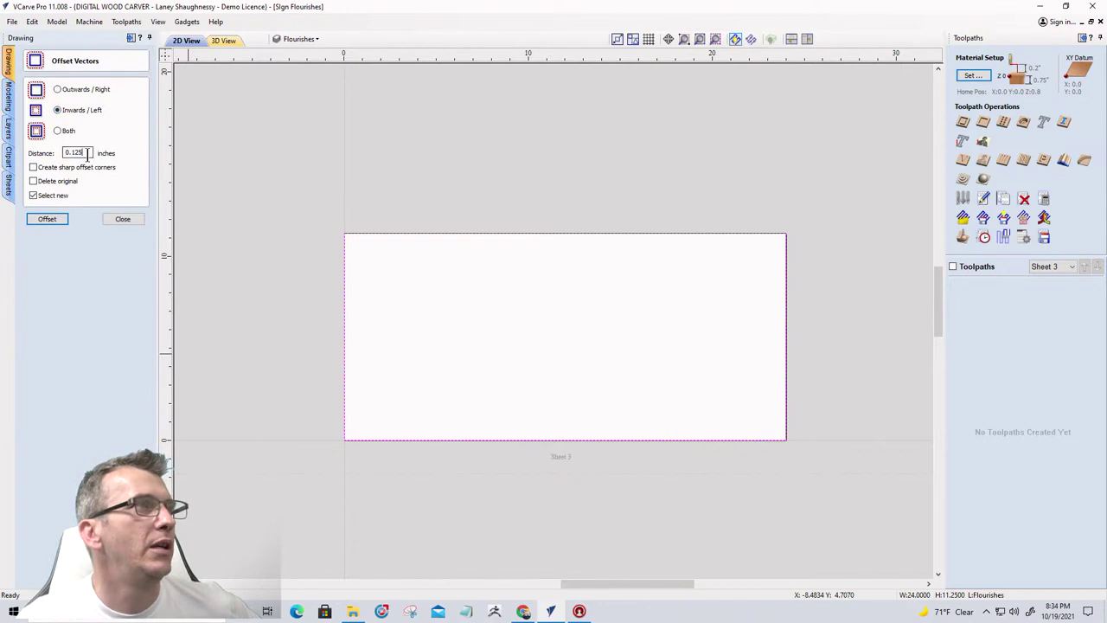
{"action": "left_click_drag", "start_coordinate": [87, 153], "coordinate": [40, 161]}
{"action": "type", "text": "1"}
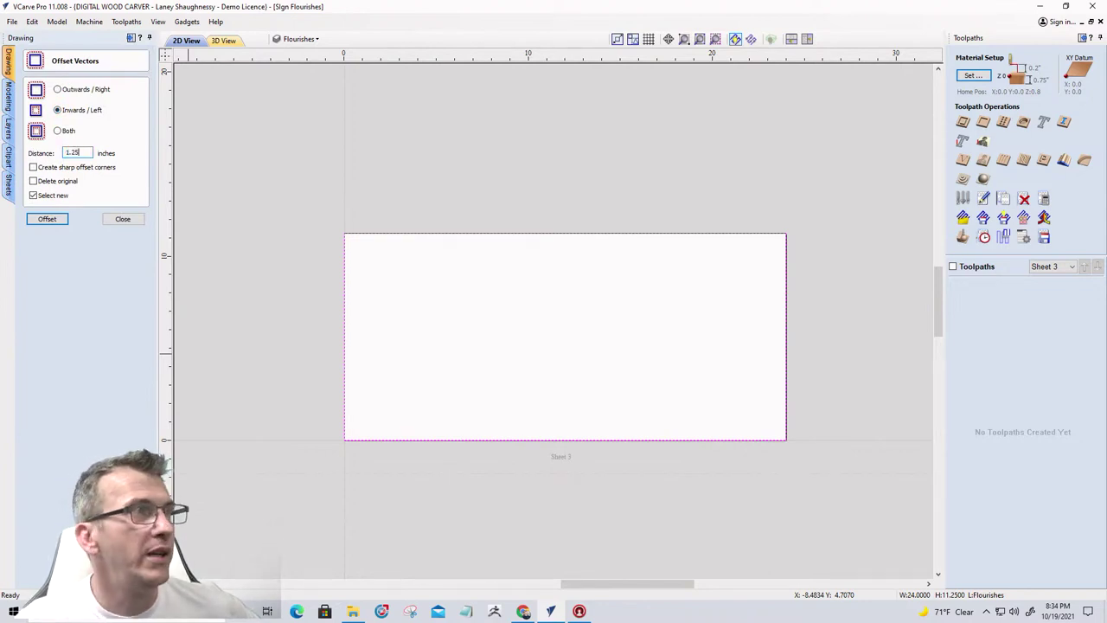
{"action": "left_click", "coordinate": [32, 167]}
{"action": "left_click", "coordinate": [33, 195]}
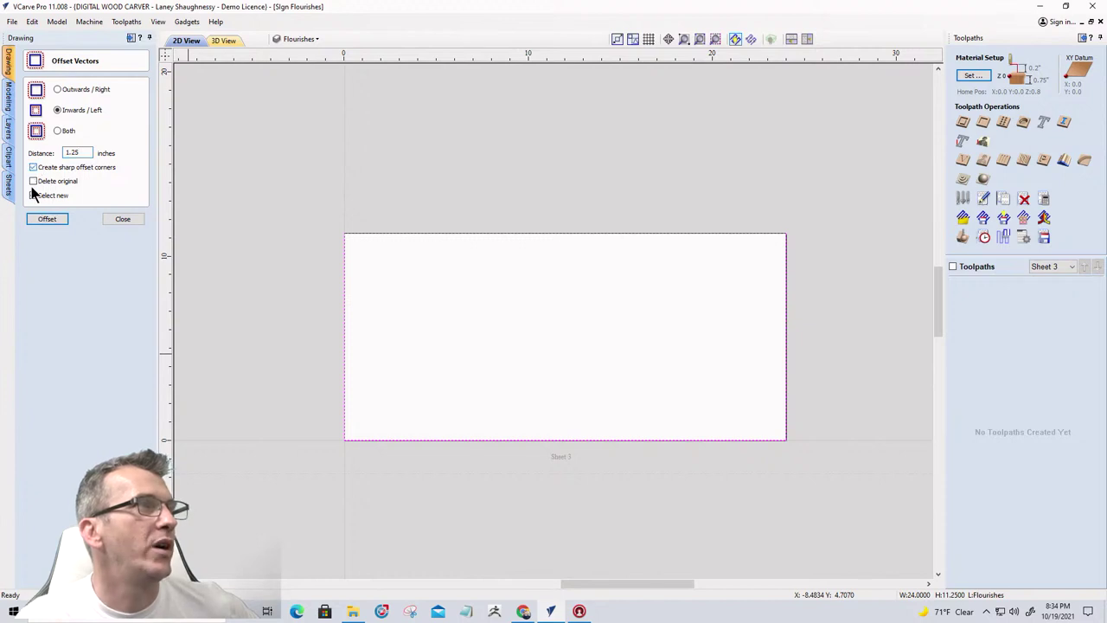
{"action": "left_click", "coordinate": [45, 221]}
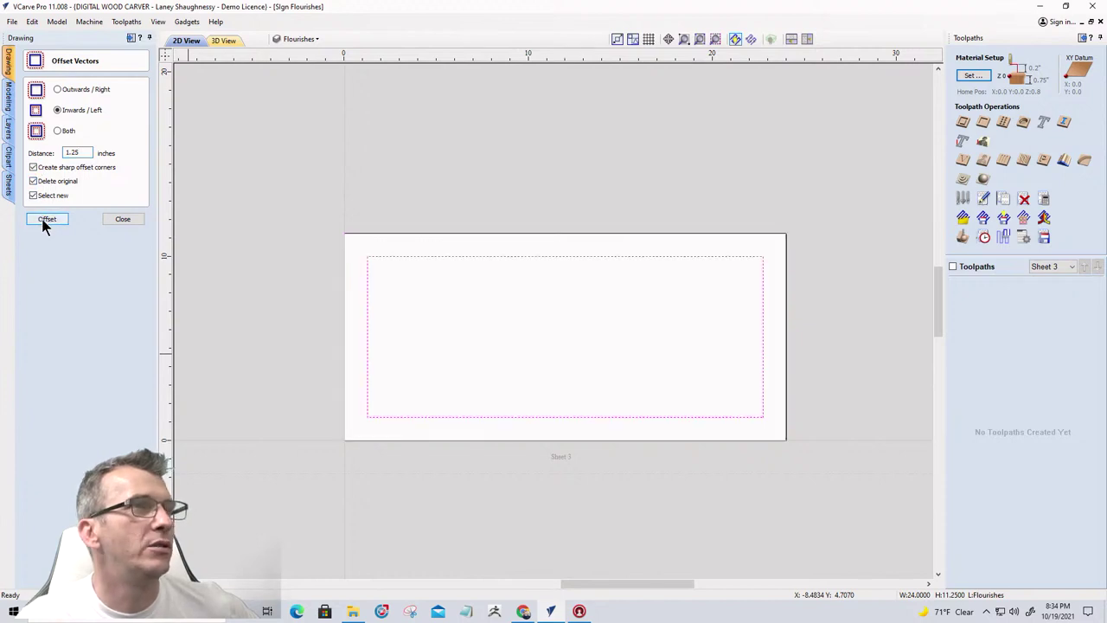
{"action": "left_click", "coordinate": [122, 220]}
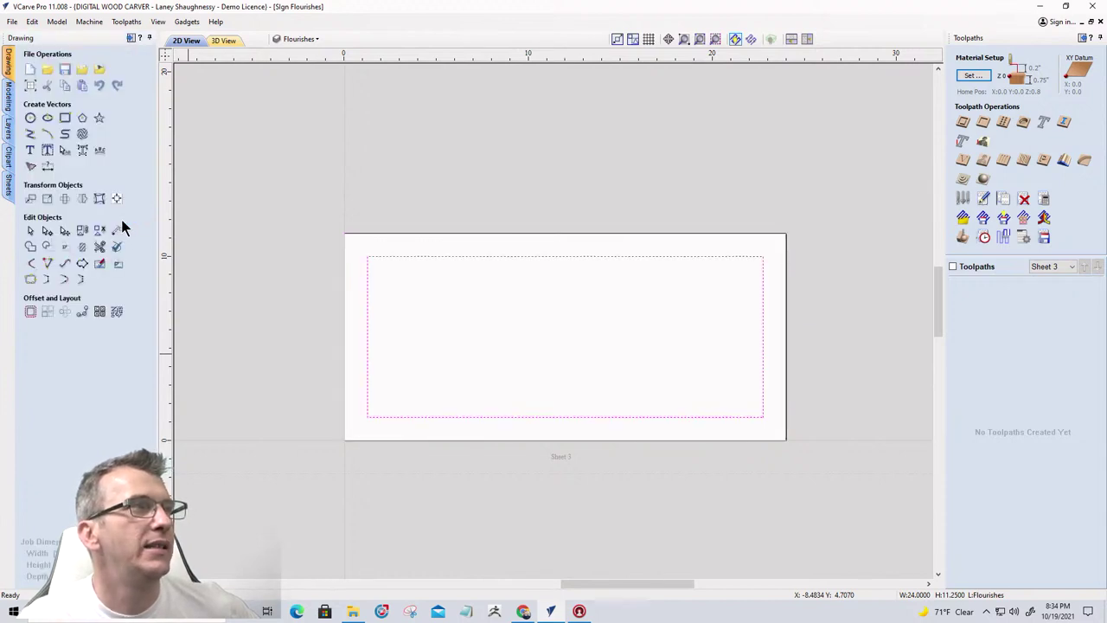
{"action": "left_click", "coordinate": [64, 118]}
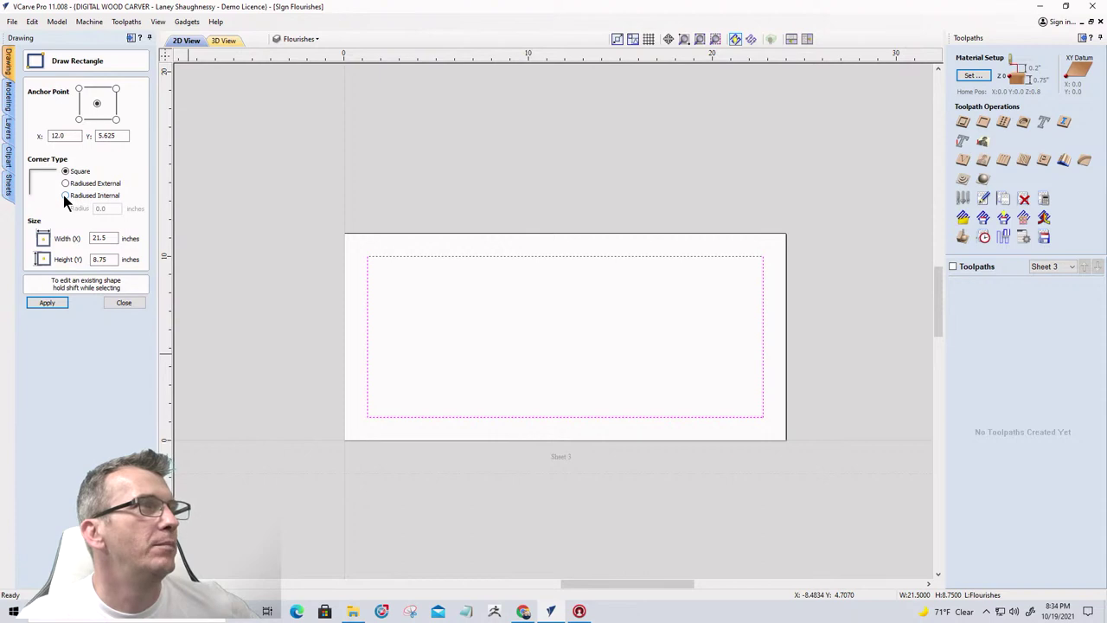
{"action": "left_click", "coordinate": [129, 302]}
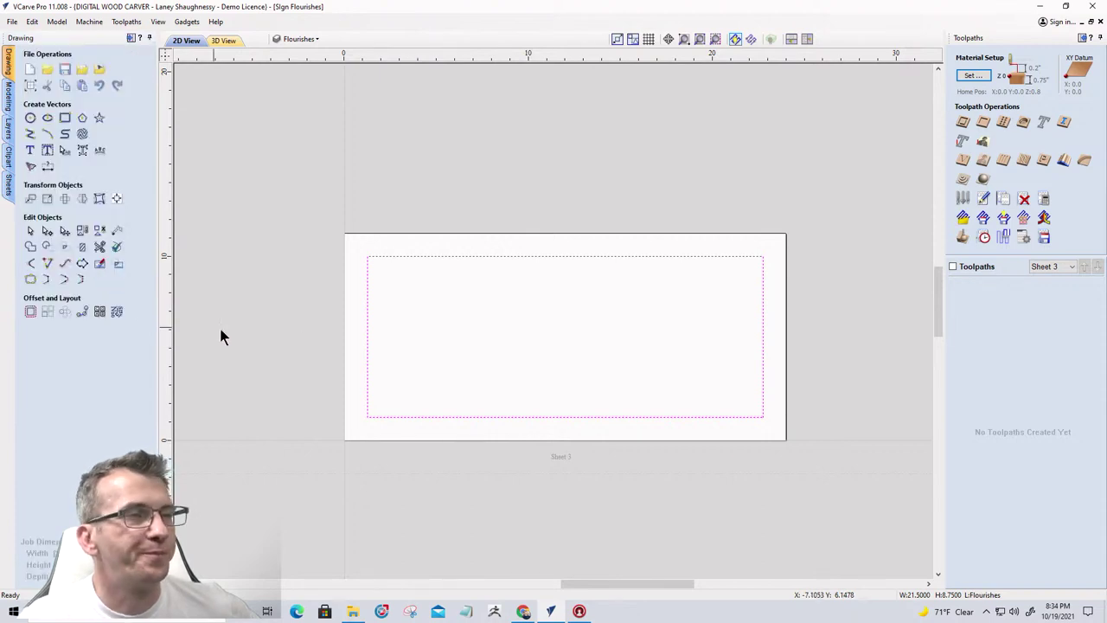
{"action": "left_click", "coordinate": [367, 291]}
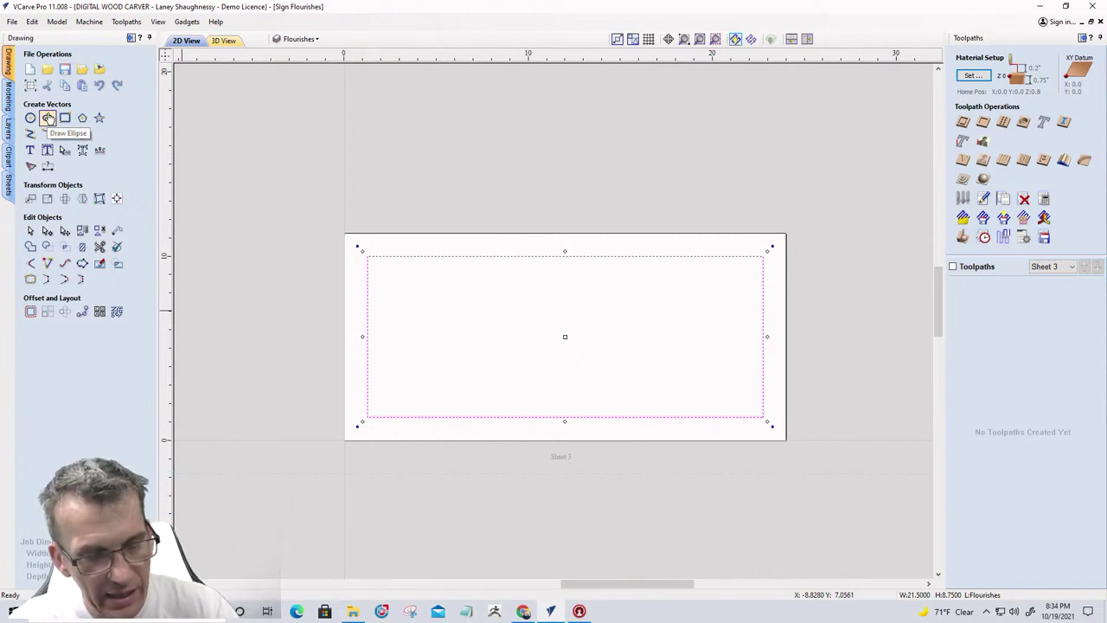
{"action": "key", "text": "ctrl+z"}
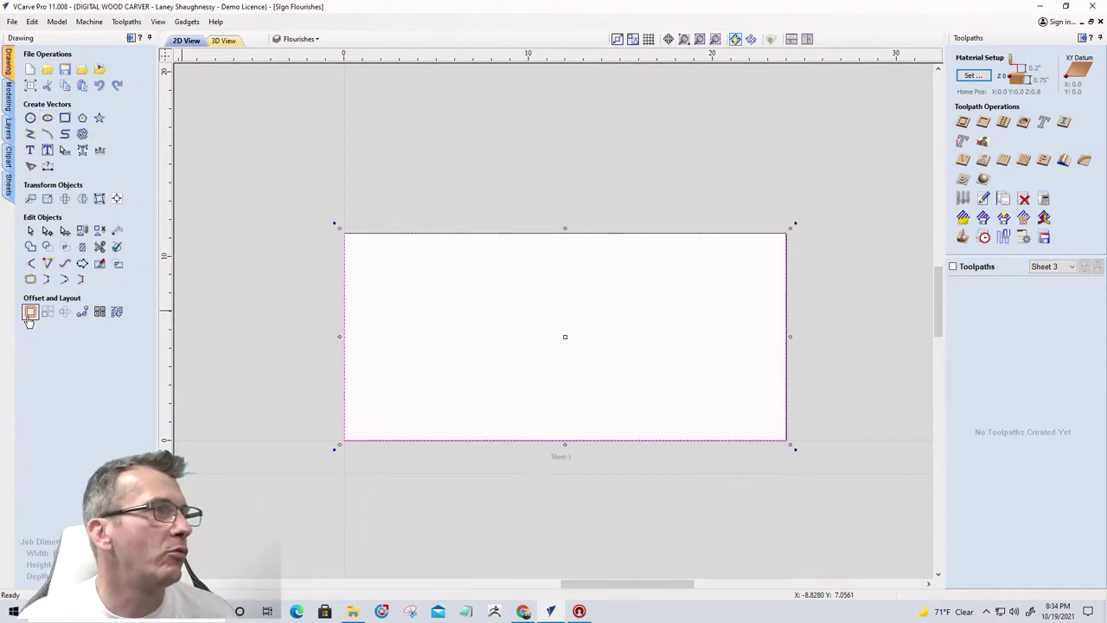
Offset the border rectangle 3 inches inward
{"action": "left_click", "coordinate": [30, 317]}
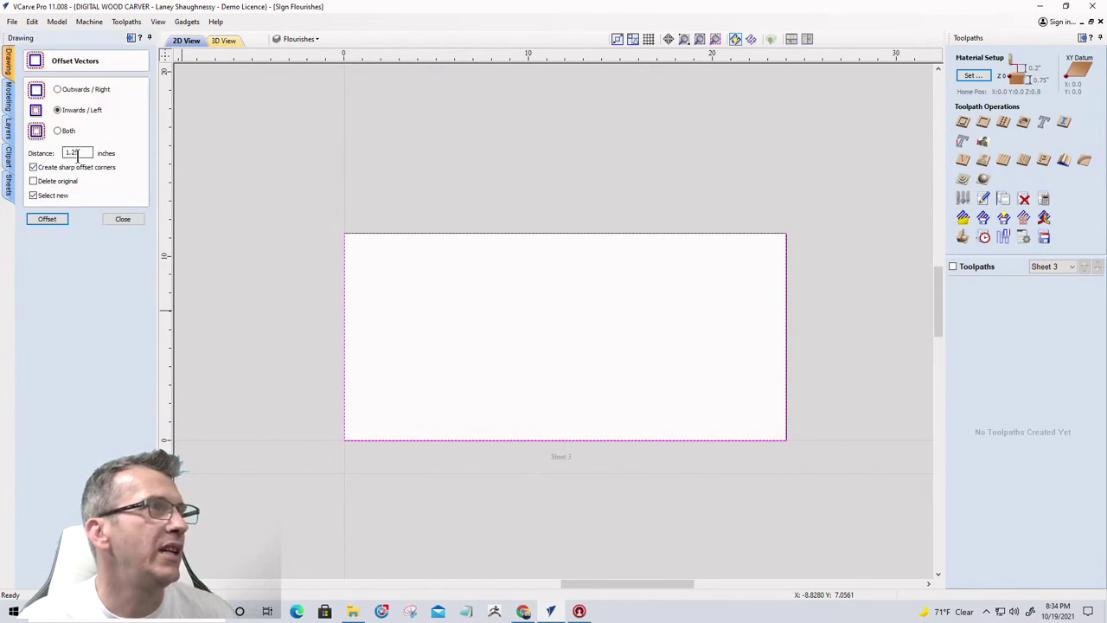
{"action": "left_click_drag", "start_coordinate": [78, 154], "coordinate": [59, 153]}
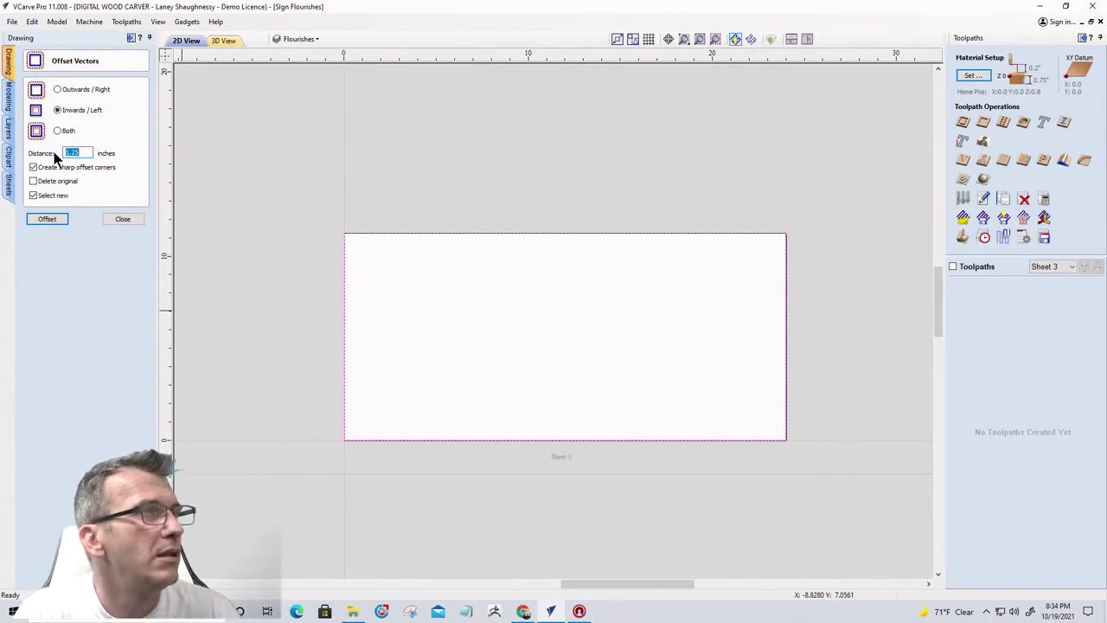
{"action": "type", "text": "3"}
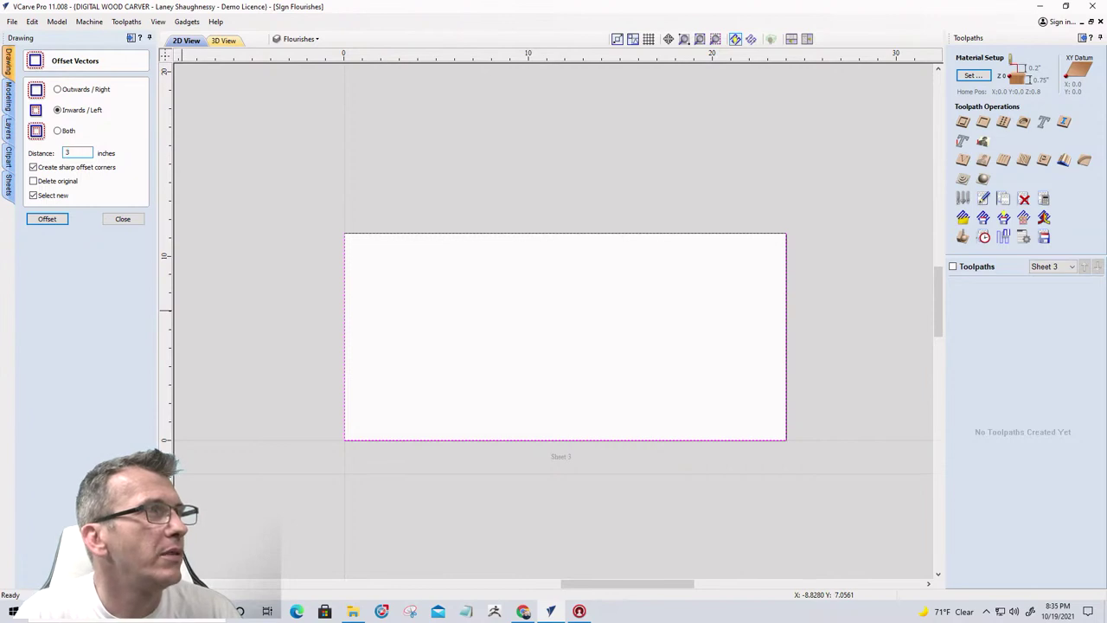
{"action": "left_click", "coordinate": [47, 219]}
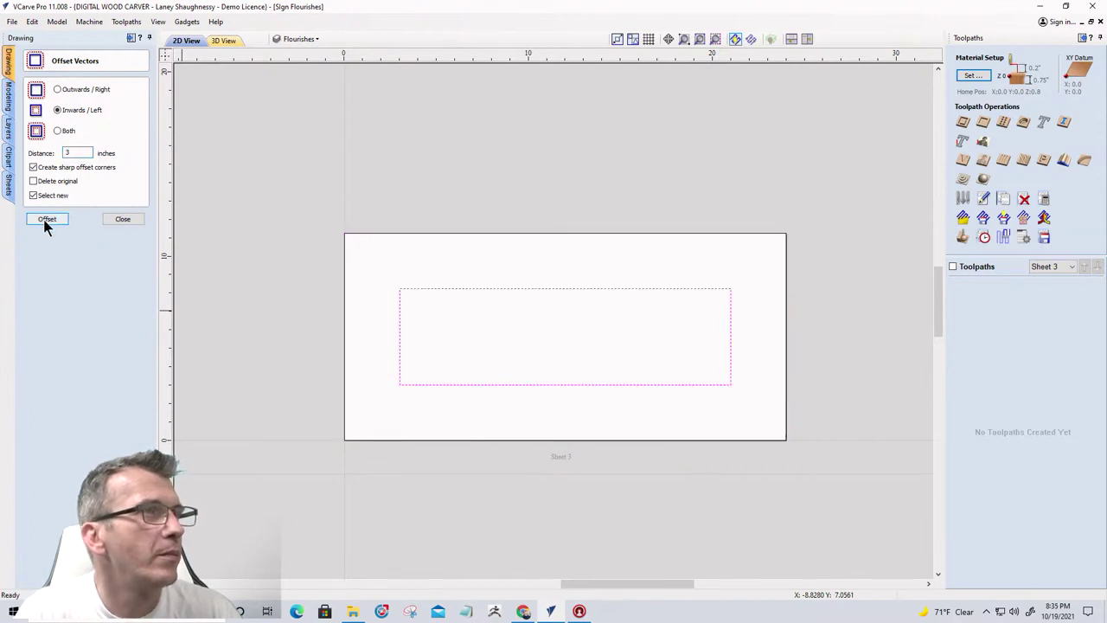
{"action": "left_click", "coordinate": [122, 220]}
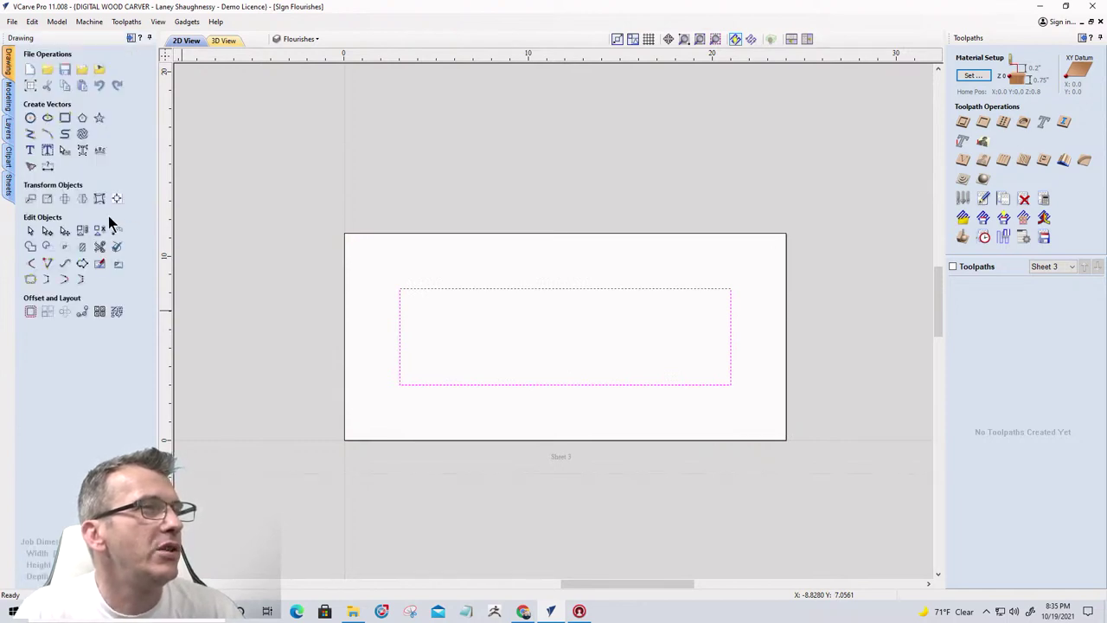
Draw a 19 x 9.5 inch ellipse out from the sheet centre, then open Alignment Tools
{"action": "left_click", "coordinate": [48, 119]}
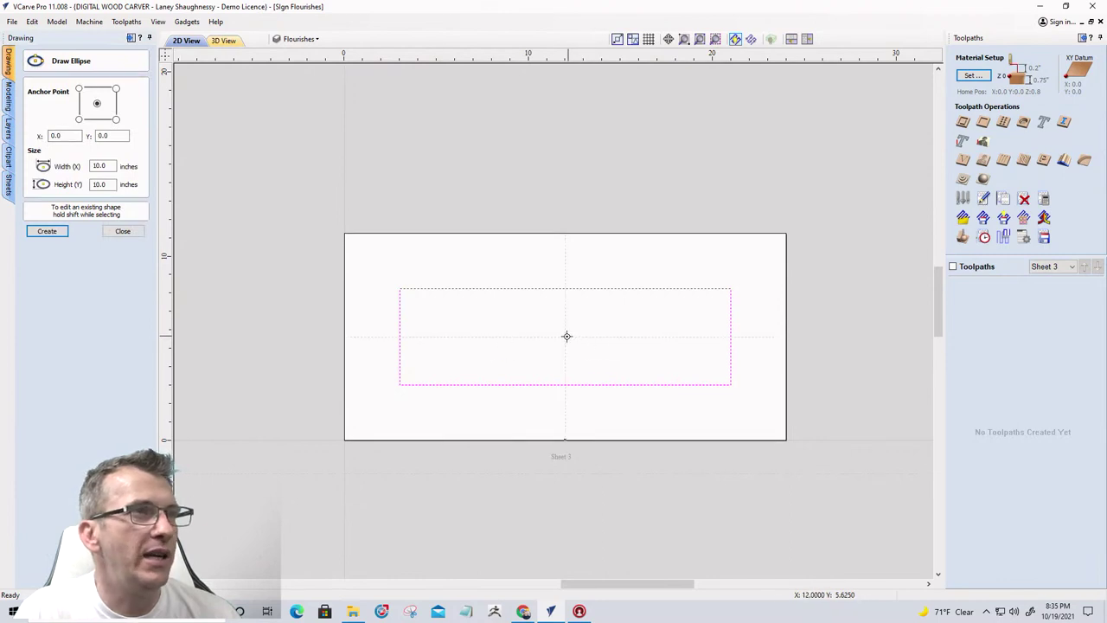
{"action": "mouse_move", "coordinate": [567, 336]}
{"action": "left_mouse_down"}
{"action": "mouse_move", "coordinate": [750, 439]}
{"action": "mouse_move", "coordinate": [739, 424]}
{"action": "left_mouse_up"}
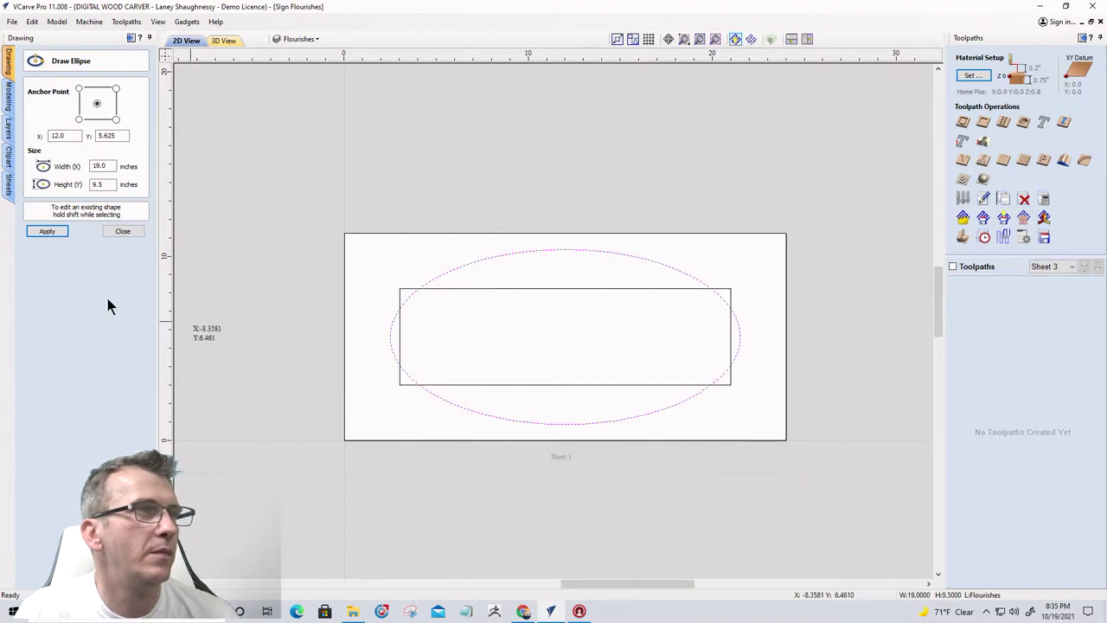
{"action": "left_click", "coordinate": [123, 231]}
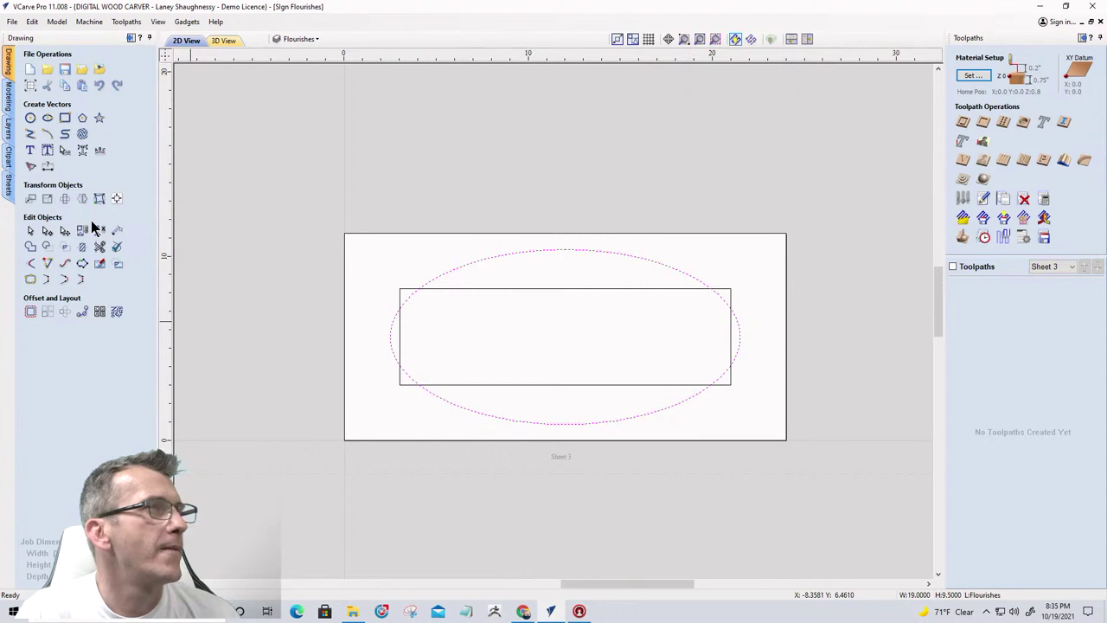
{"action": "left_click", "coordinate": [116, 199]}
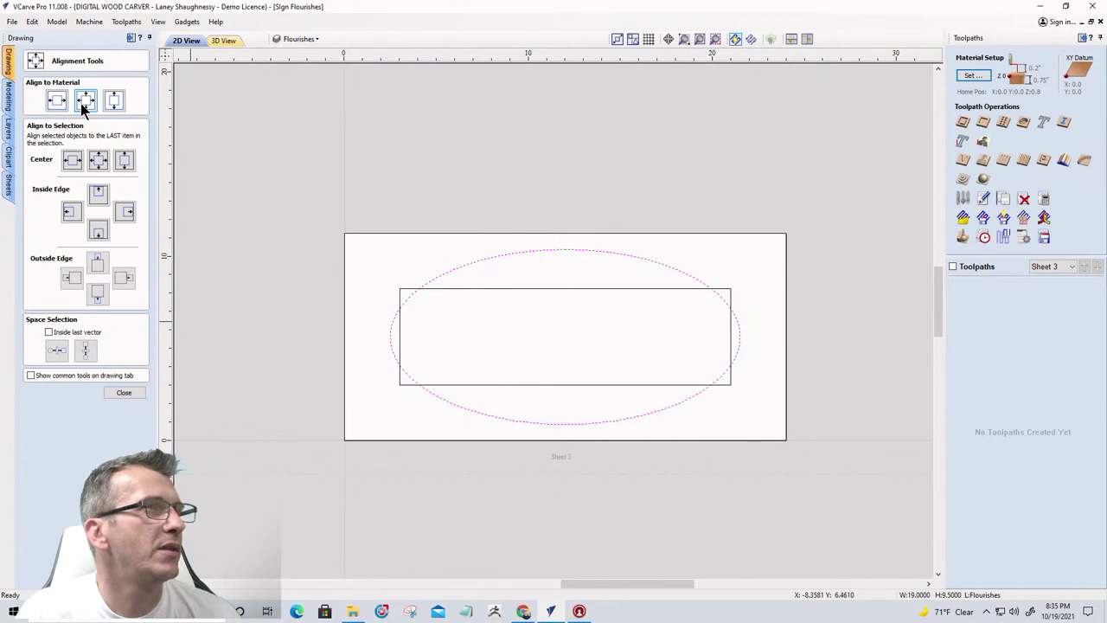
Close Alignment Tools and undo a mistaken weld that removed the ellipse and rectangle
{"action": "left_click", "coordinate": [122, 393]}
{"action": "scroll", "coordinate": [485, 363], "scroll_direction": "down", "scroll_amount": 1}
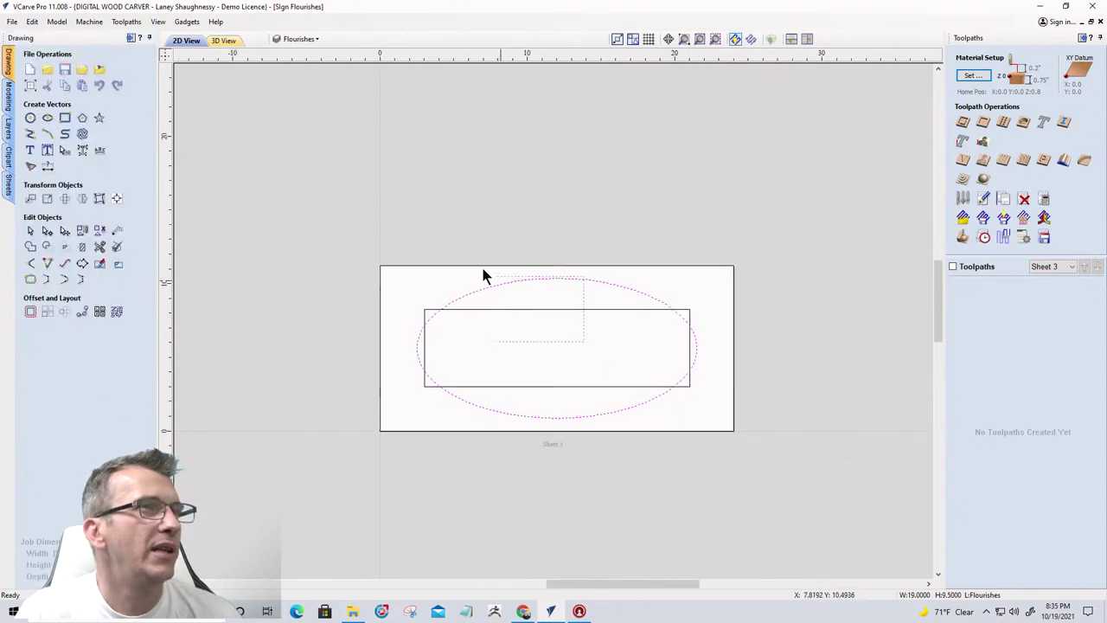
{"action": "left_click_drag", "start_coordinate": [483, 272], "coordinate": [477, 259]}
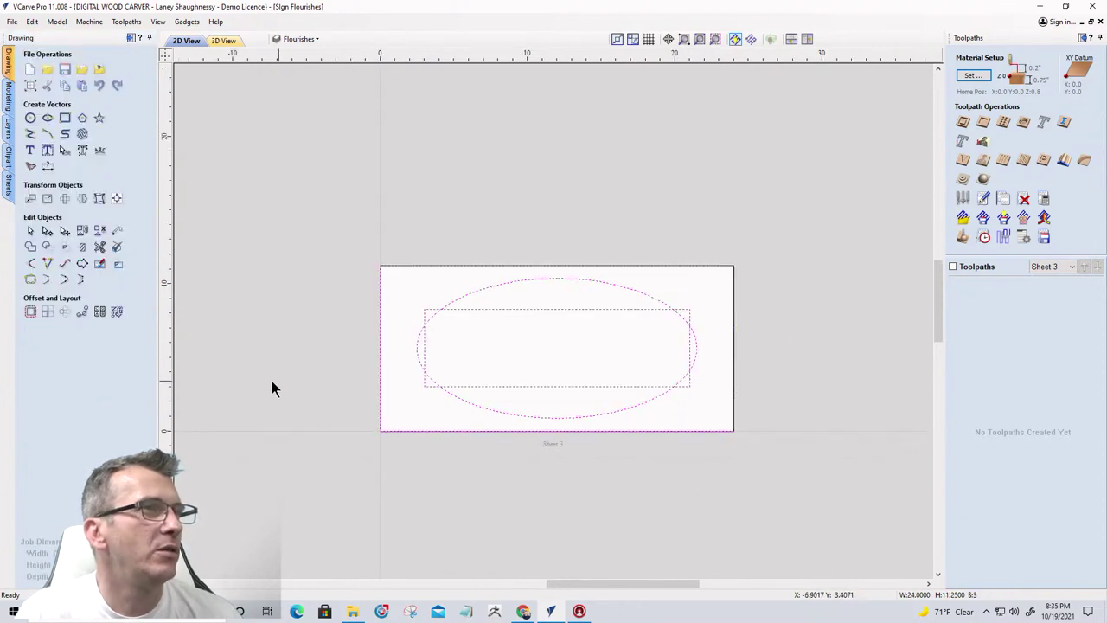
{"action": "left_click", "coordinate": [30, 247]}
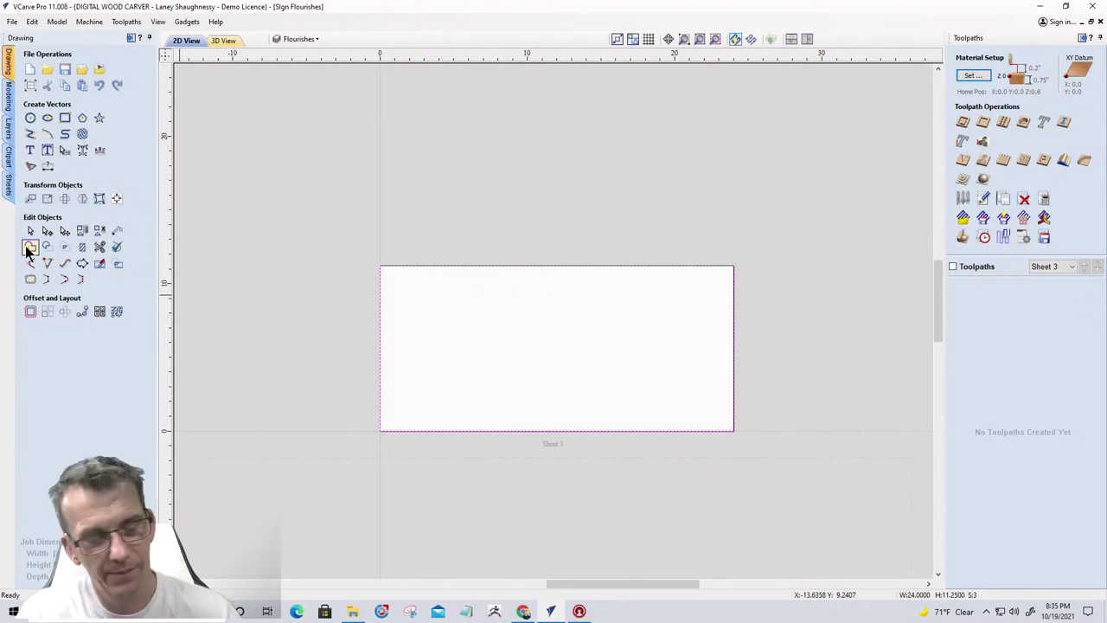
{"action": "left_click", "coordinate": [29, 247]}
{"action": "scroll", "coordinate": [383, 268], "scroll_direction": "up", "scroll_amount": 5}
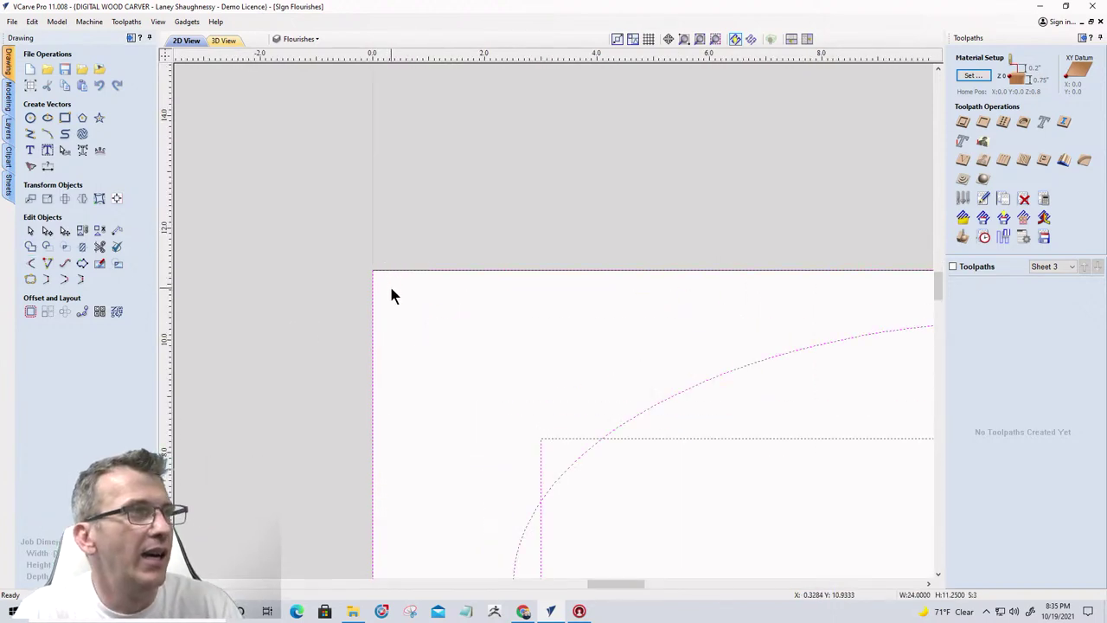
Window-select just the ellipse and inset rectangle and weld them into one notched-oval outline
{"action": "left_click", "coordinate": [389, 275]}
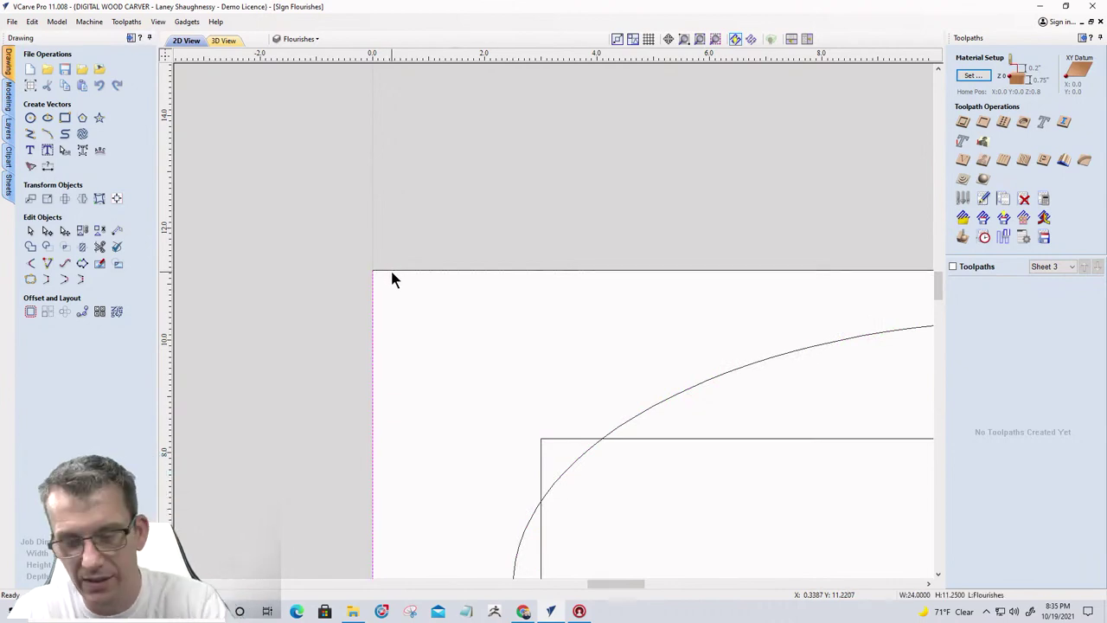
{"action": "scroll", "coordinate": [390, 276], "scroll_direction": "down", "scroll_amount": 5}
{"action": "left_click_drag", "start_coordinate": [794, 517], "coordinate": [532, 287]}
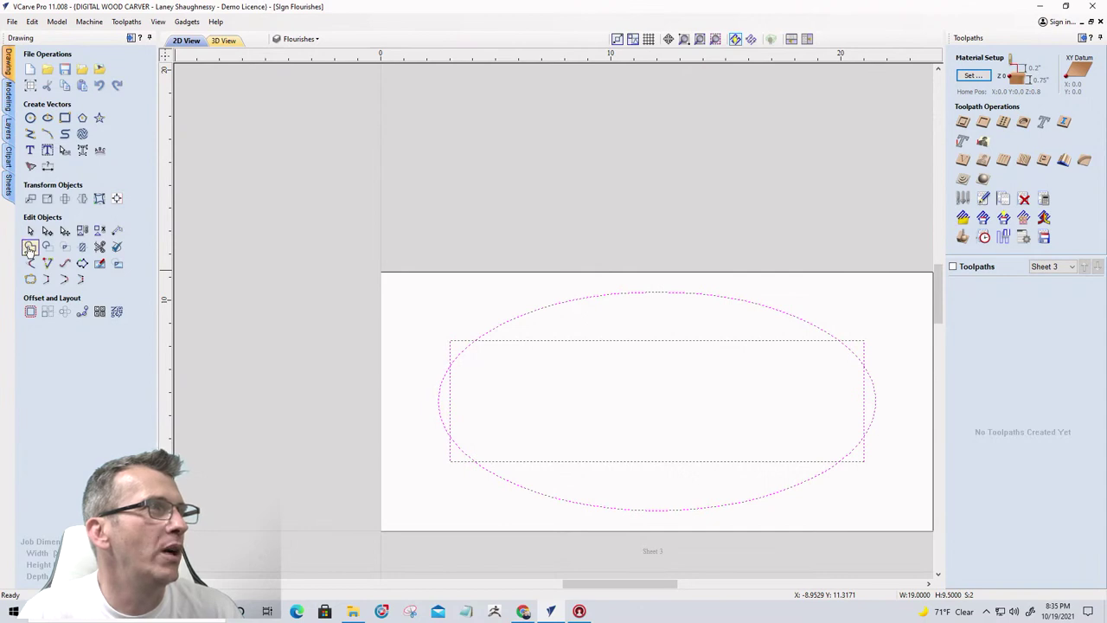
{"action": "left_click", "coordinate": [31, 246]}
{"action": "scroll", "coordinate": [369, 285], "scroll_direction": "up", "scroll_amount": 2}
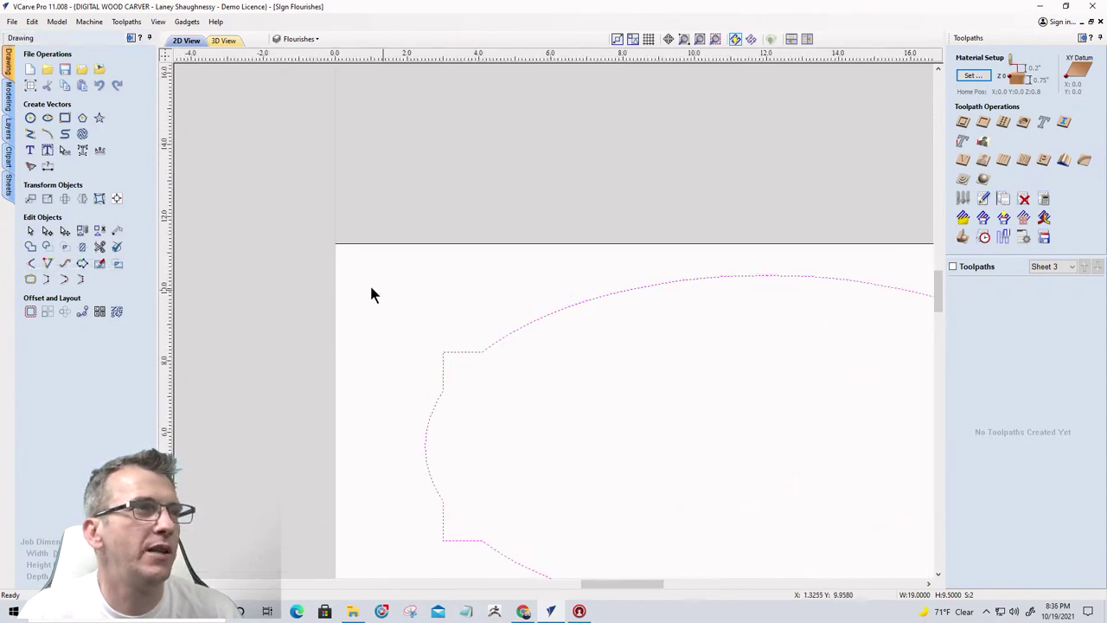
{"action": "scroll", "coordinate": [316, 270], "scroll_direction": "down", "scroll_amount": 4}
{"action": "scroll", "coordinate": [404, 349], "scroll_direction": "up", "scroll_amount": 2}
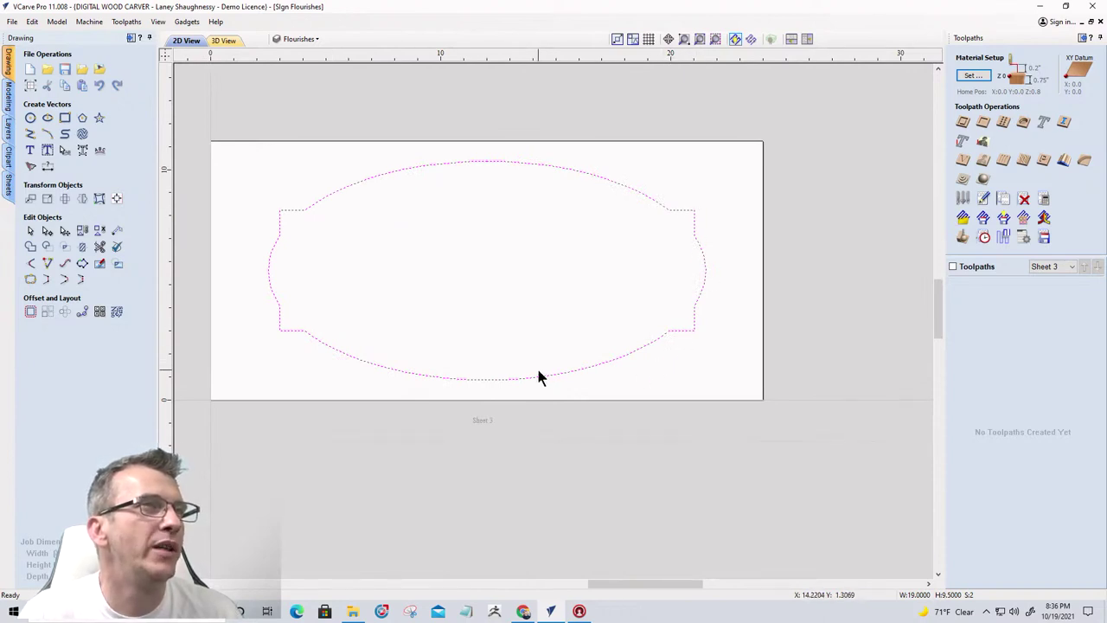
Offset the welded plaque outline 0.75 inch outwards
{"action": "left_click", "coordinate": [31, 312]}
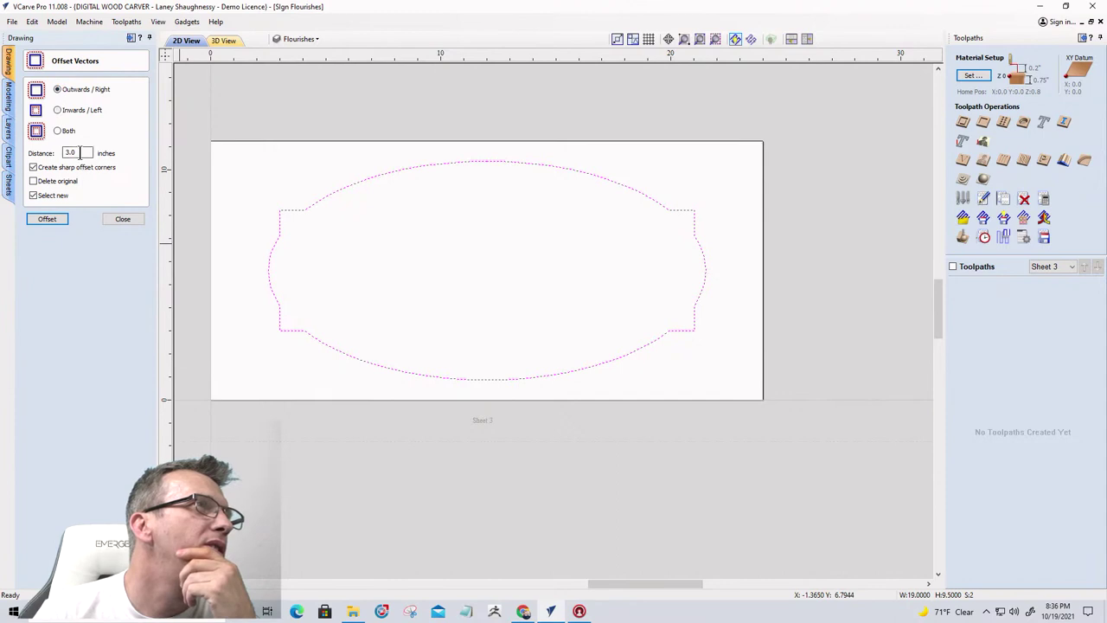
{"action": "left_click_drag", "start_coordinate": [85, 153], "coordinate": [52, 153]}
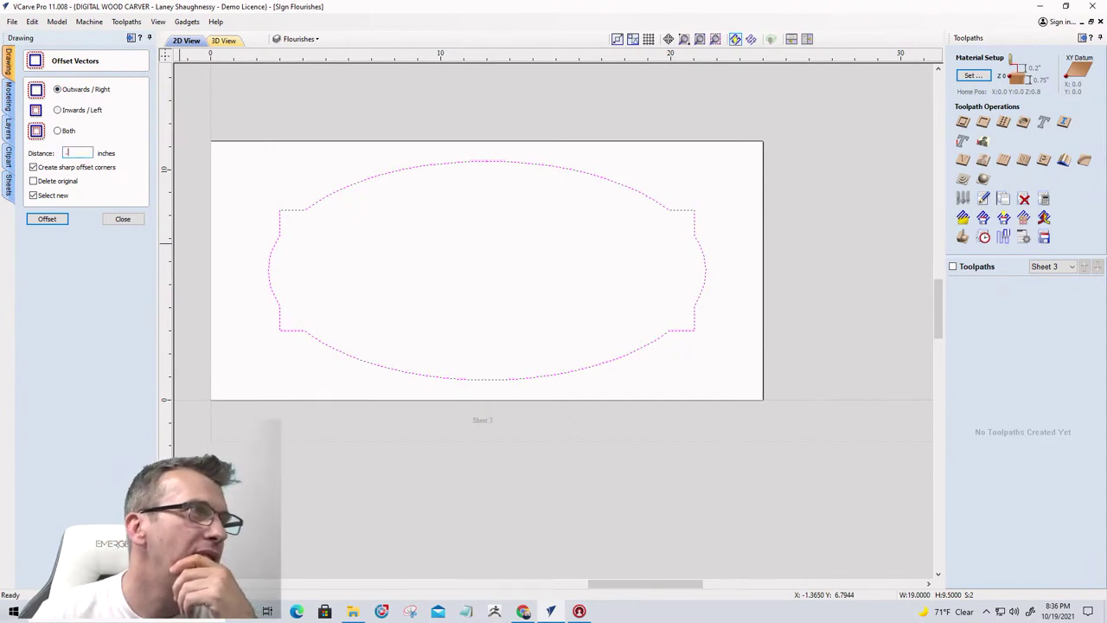
{"action": "left_click", "coordinate": [47, 220]}
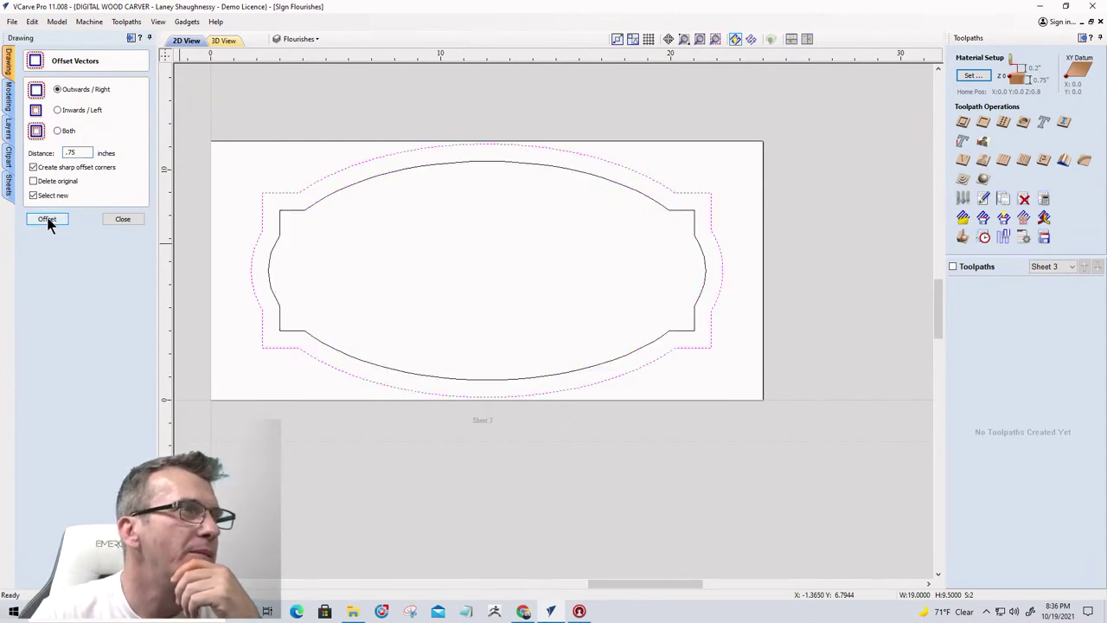
{"action": "left_click", "coordinate": [108, 222]}
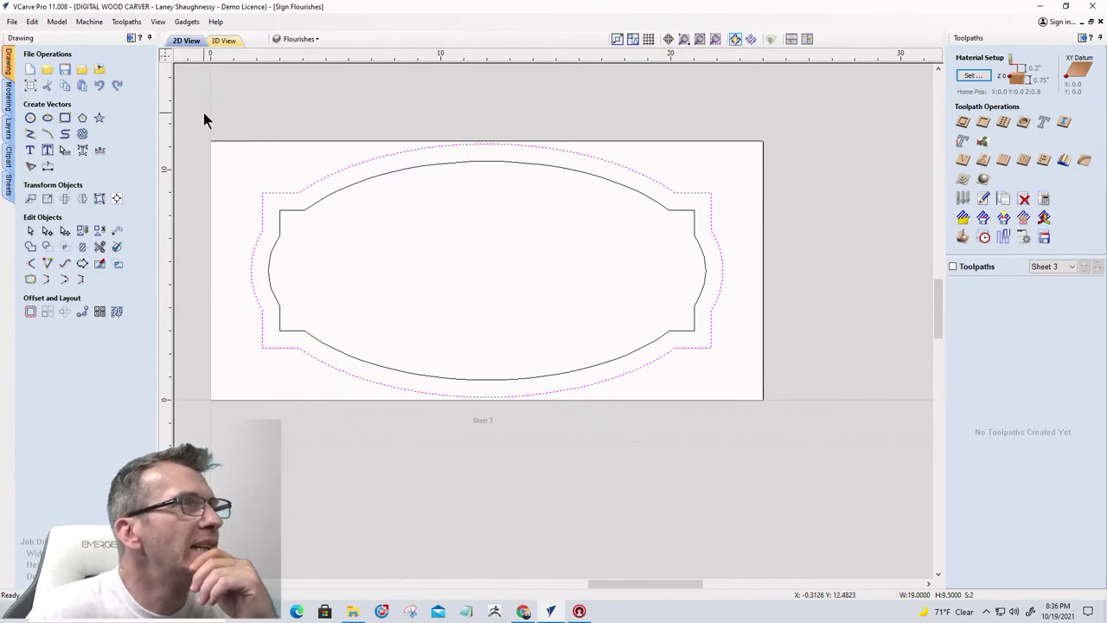
Switch to Sheet 1 and save the job
{"action": "left_click", "coordinate": [8, 184]}
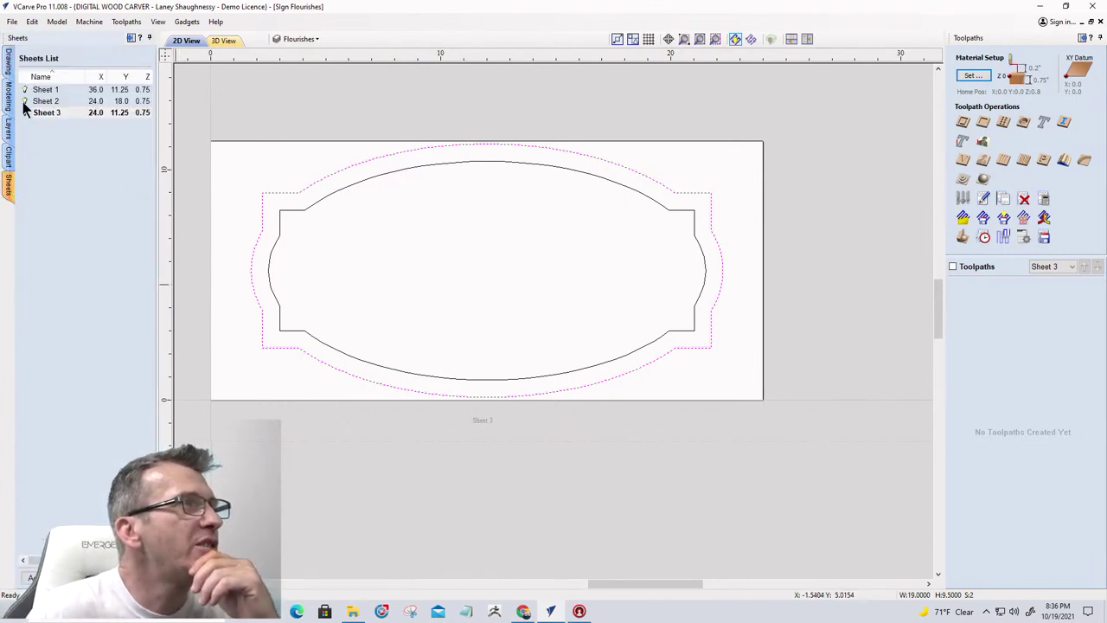
{"action": "left_click", "coordinate": [43, 90]}
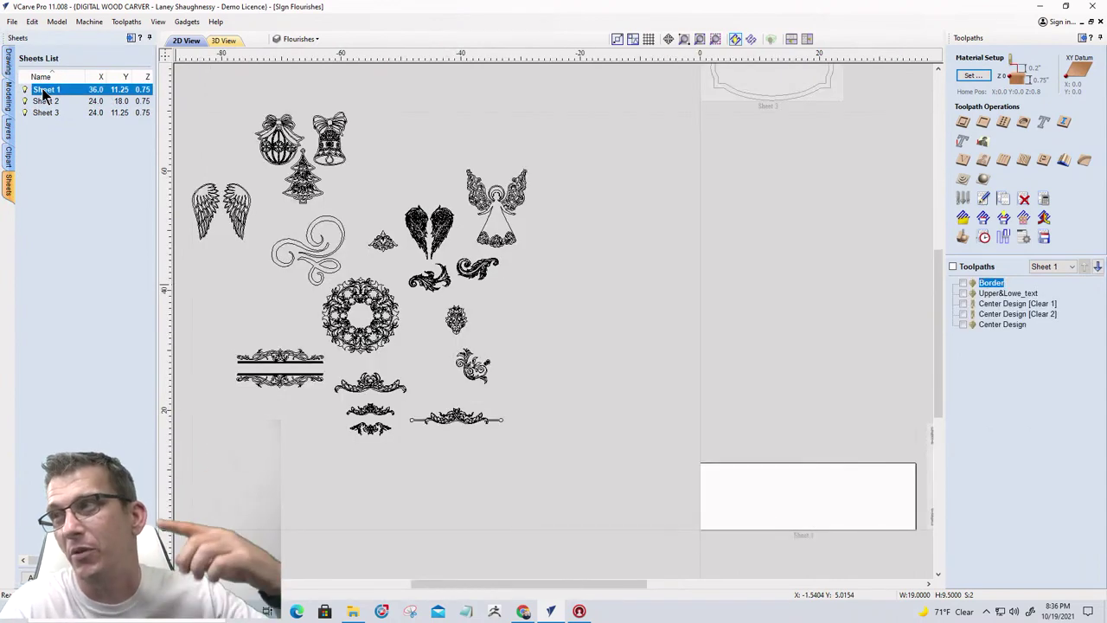
{"action": "left_click", "coordinate": [12, 21]}
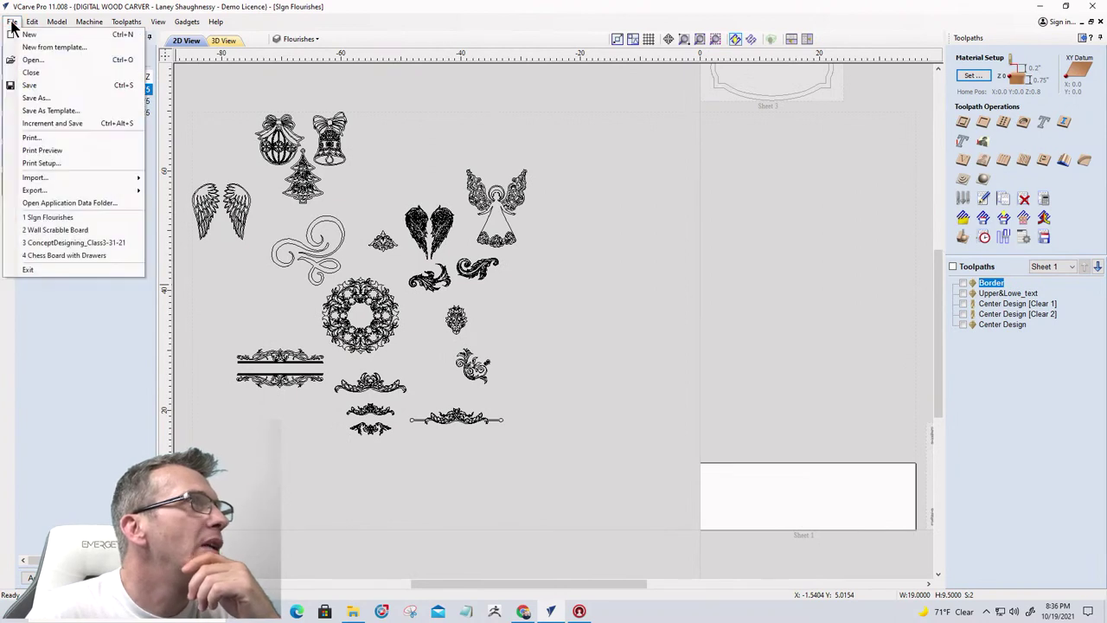
{"action": "left_click", "coordinate": [27, 86]}
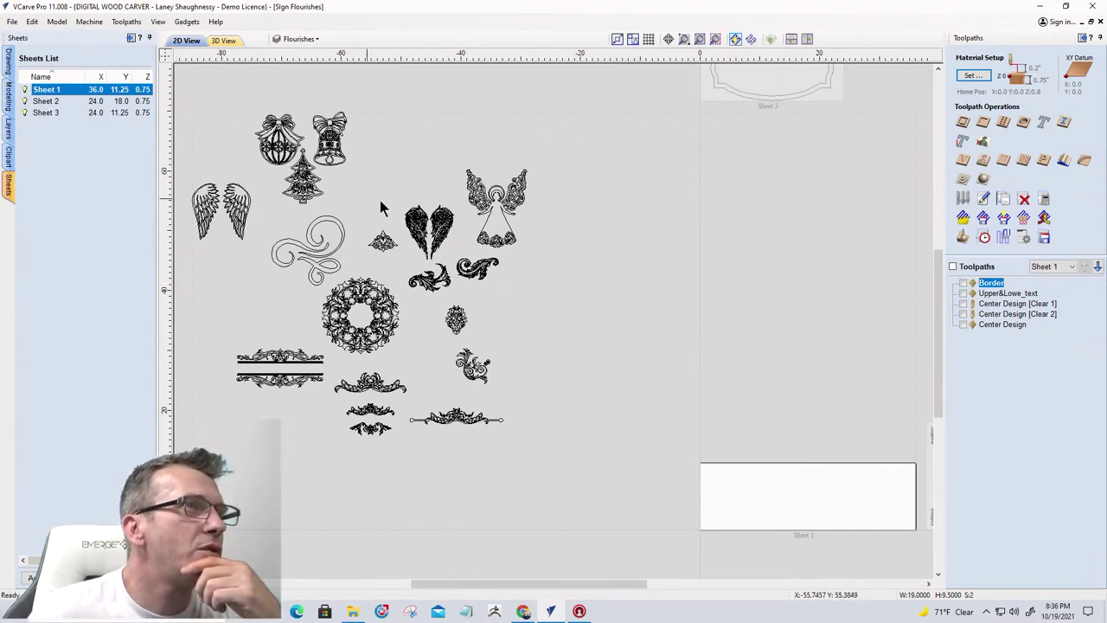
Zoom around Sheet 1's clip art: angel wings, bells, tree, wreath and scrolls
{"action": "scroll", "coordinate": [383, 210], "scroll_direction": "up", "scroll_amount": 5}
{"action": "scroll", "coordinate": [659, 212], "scroll_direction": "down", "scroll_amount": 4}
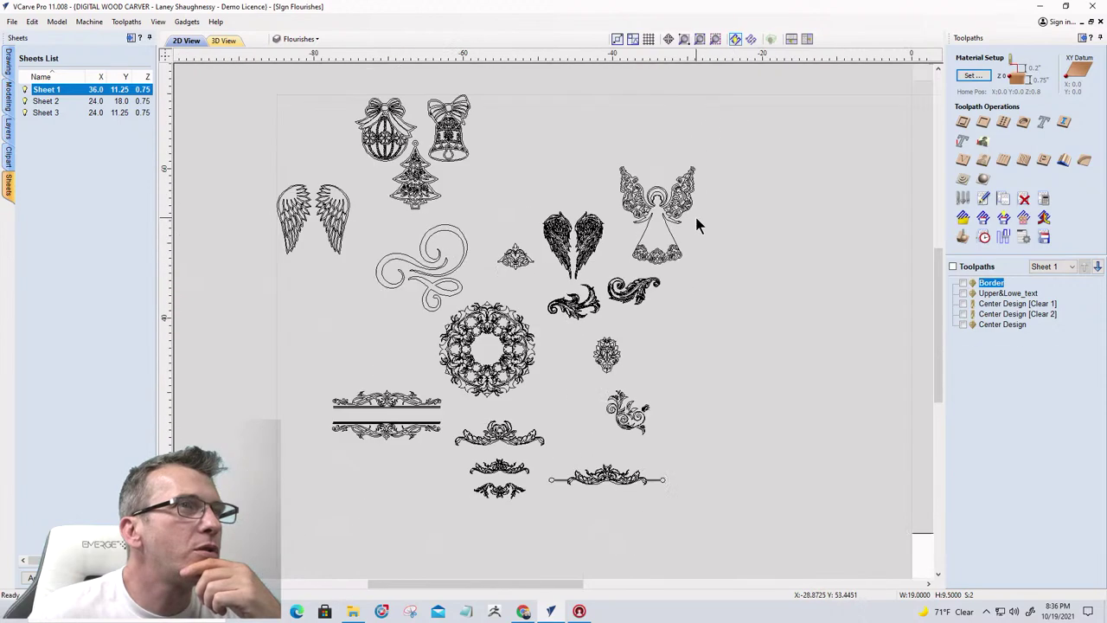
{"action": "scroll", "coordinate": [657, 192], "scroll_direction": "up", "scroll_amount": 4}
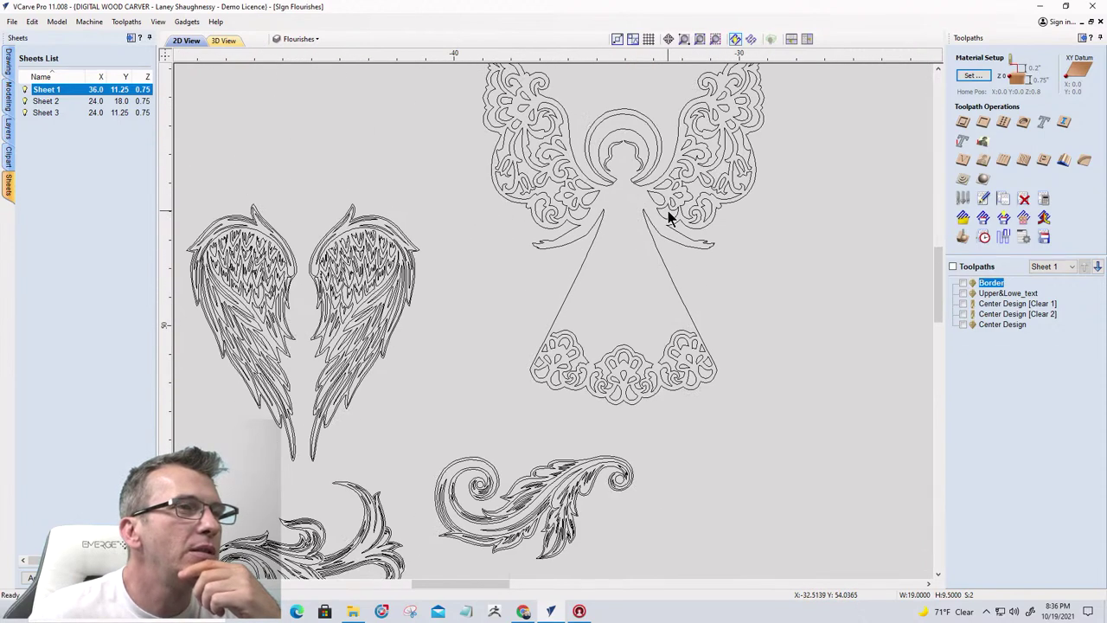
{"action": "scroll", "coordinate": [668, 216], "scroll_direction": "down", "scroll_amount": 5}
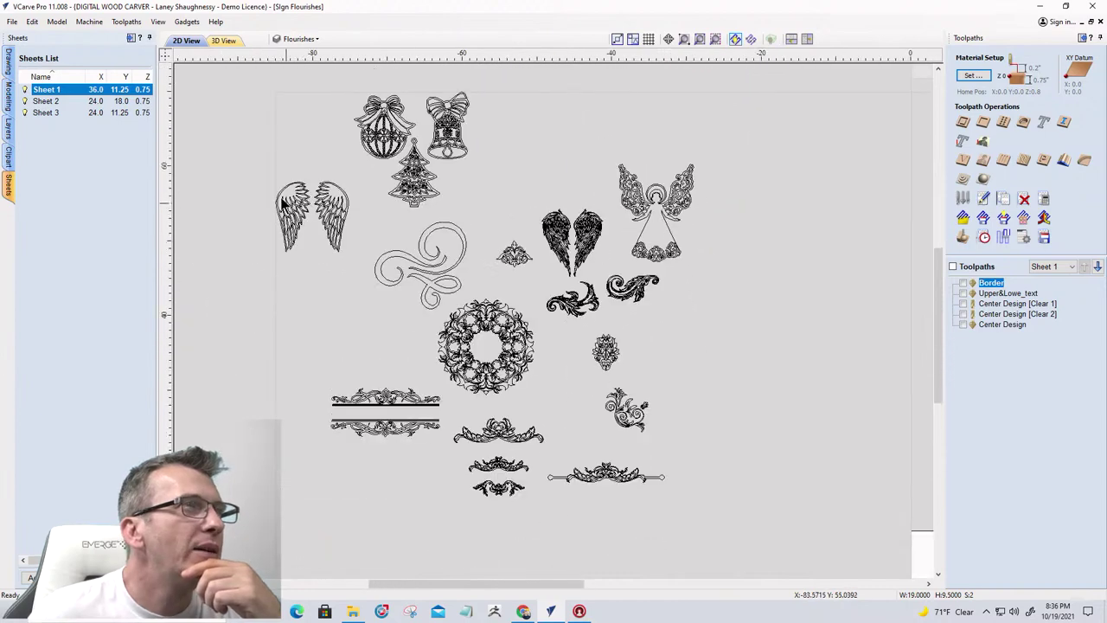
{"action": "scroll", "coordinate": [312, 207], "scroll_direction": "up", "scroll_amount": 5}
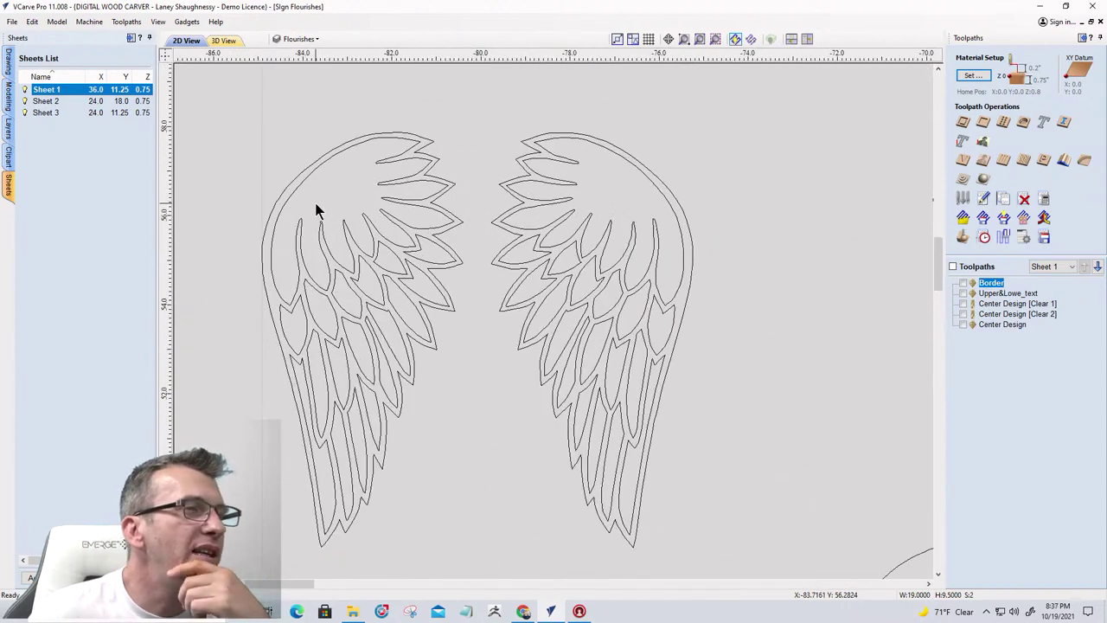
{"action": "scroll", "coordinate": [314, 202], "scroll_direction": "down", "scroll_amount": 5}
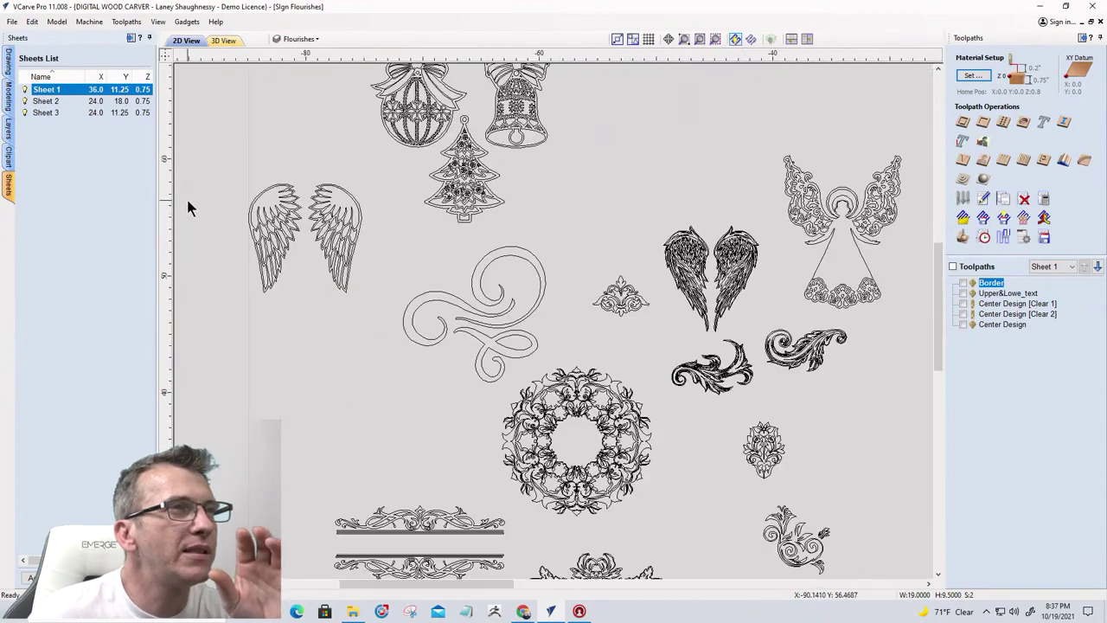
{"action": "scroll", "coordinate": [729, 271], "scroll_direction": "up", "scroll_amount": 6}
{"action": "scroll", "coordinate": [729, 272], "scroll_direction": "down", "scroll_amount": 5}
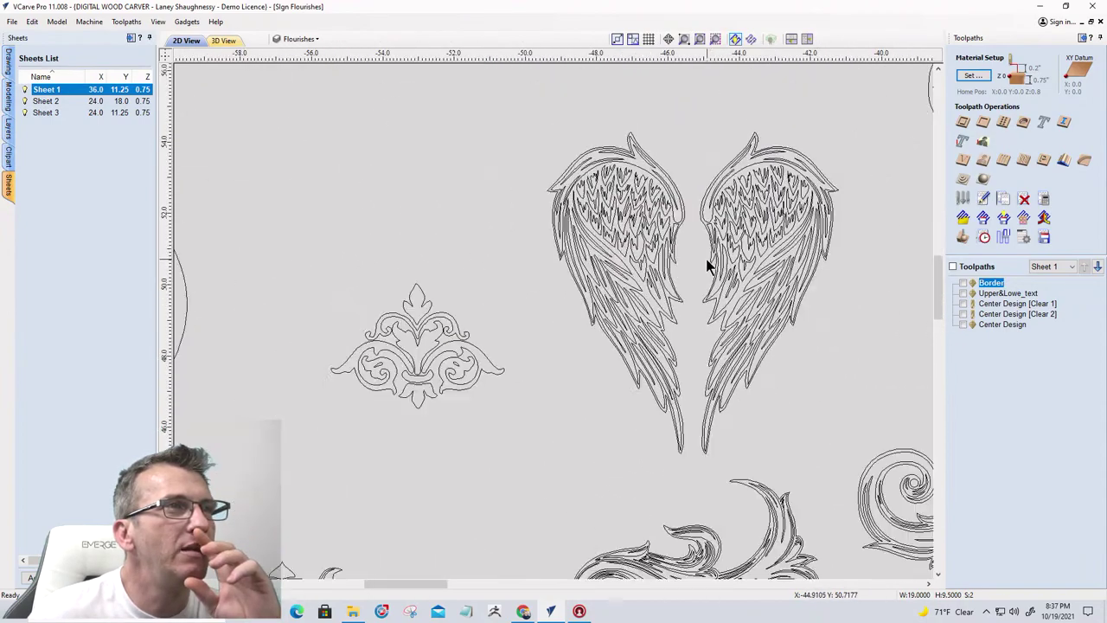
{"action": "scroll", "coordinate": [758, 264], "scroll_direction": "up", "scroll_amount": 4}
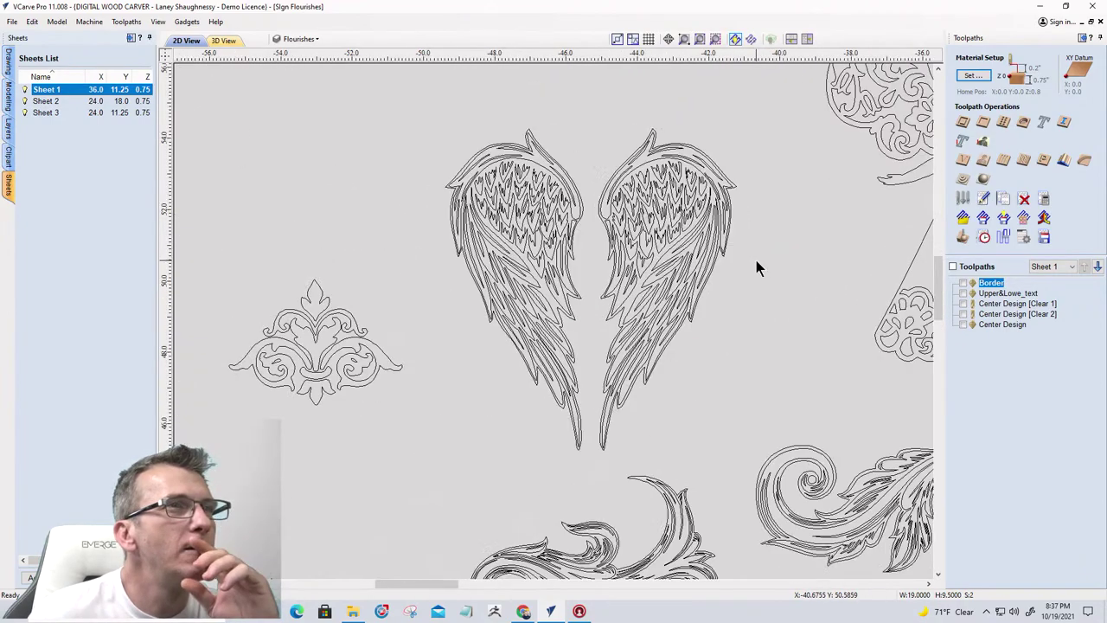
{"action": "scroll", "coordinate": [756, 260], "scroll_direction": "down", "scroll_amount": 3}
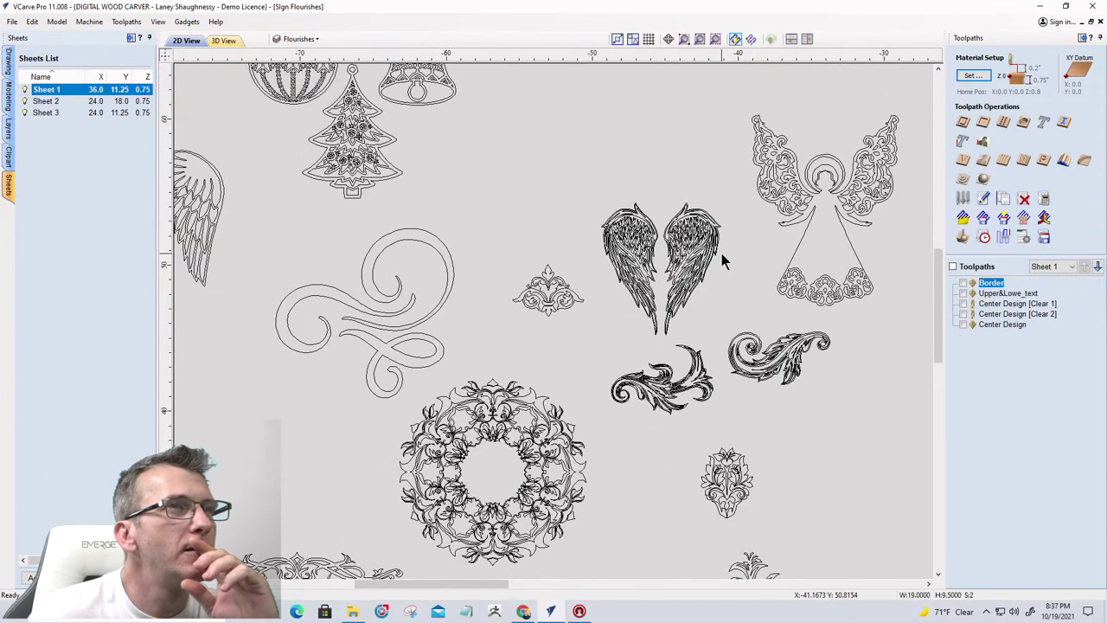
Copy the pair of angel wings onto Sheet 3
{"action": "left_click_drag", "start_coordinate": [571, 177], "coordinate": [747, 353]}
{"action": "right_click", "coordinate": [640, 255]}
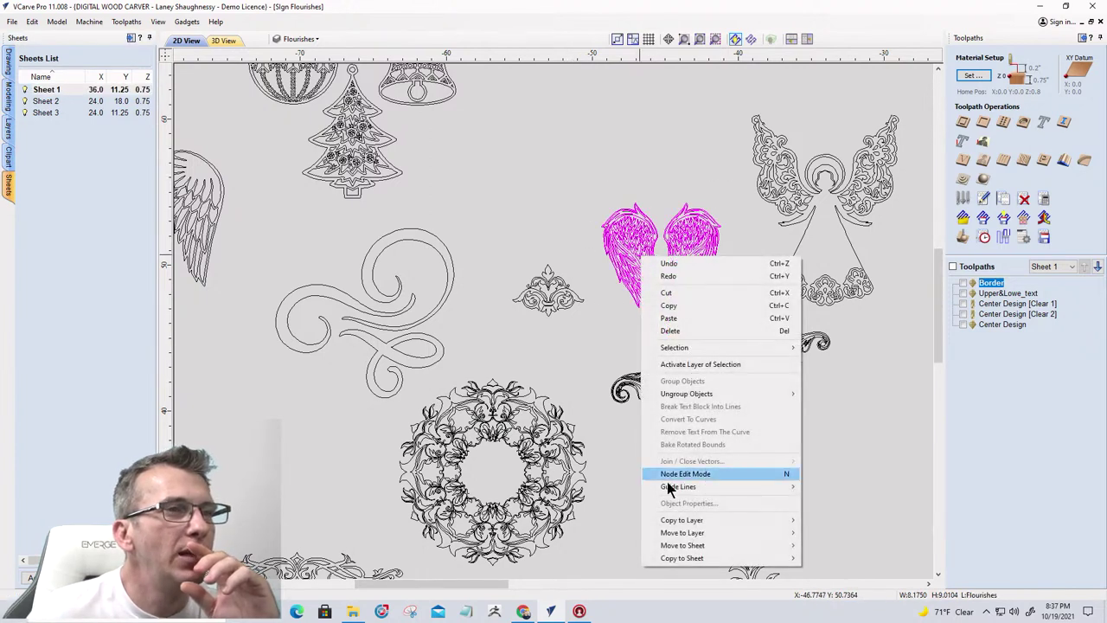
{"action": "mouse_move", "coordinate": [668, 558]}
{"action": "left_click", "coordinate": [829, 558]}
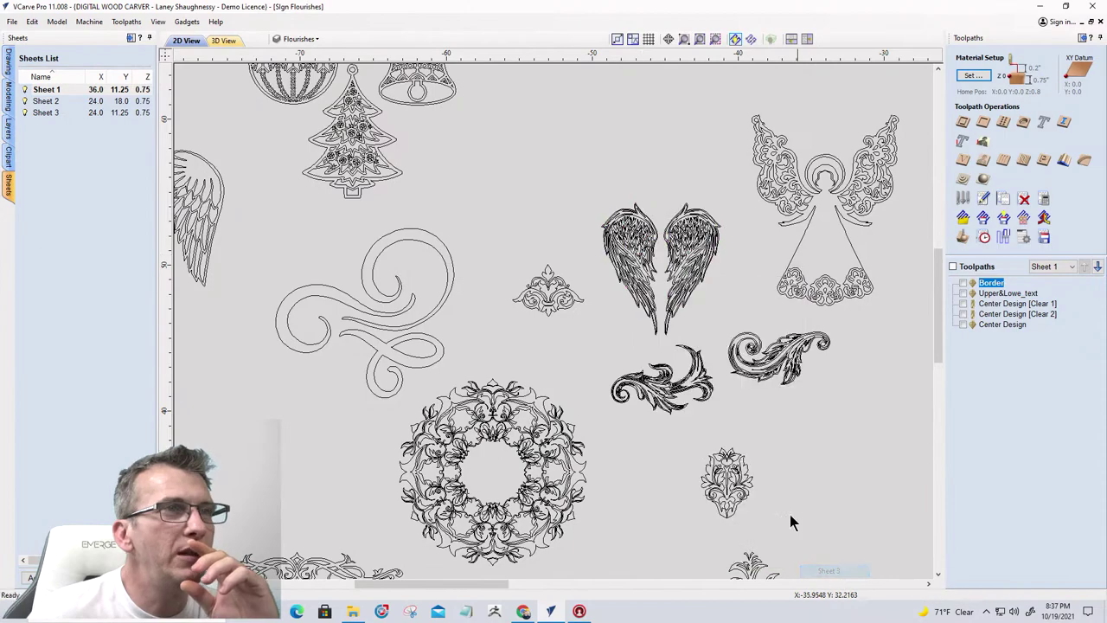
Select the two leafy scroll flourishes and copy them to Sheet 3
{"action": "scroll", "coordinate": [724, 418], "scroll_direction": "up", "scroll_amount": 4}
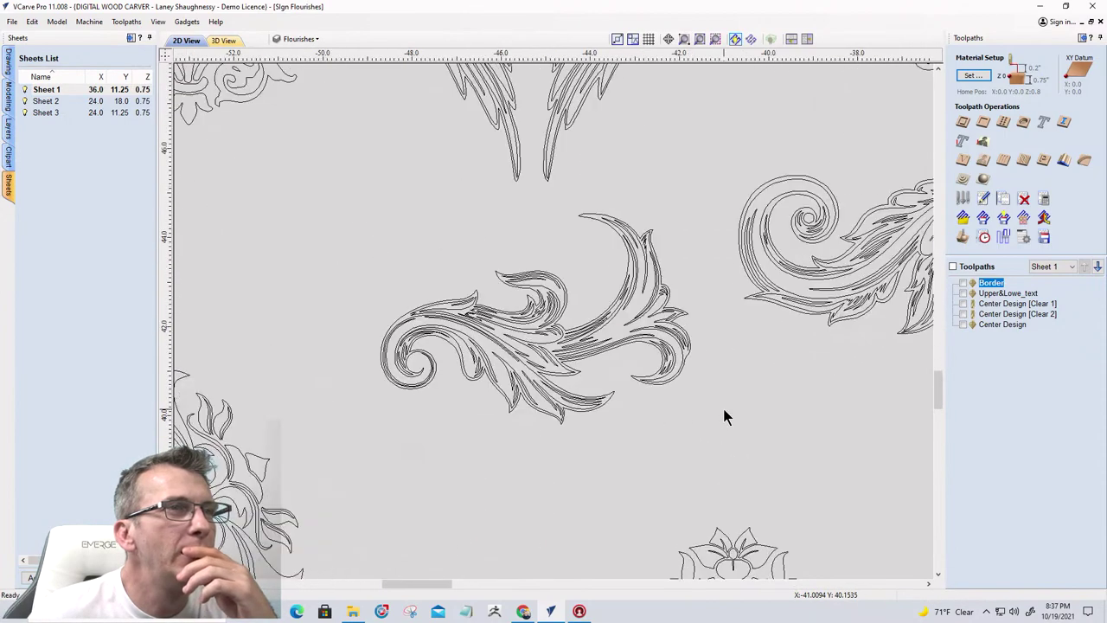
{"action": "scroll", "coordinate": [724, 417], "scroll_direction": "down", "scroll_amount": 2}
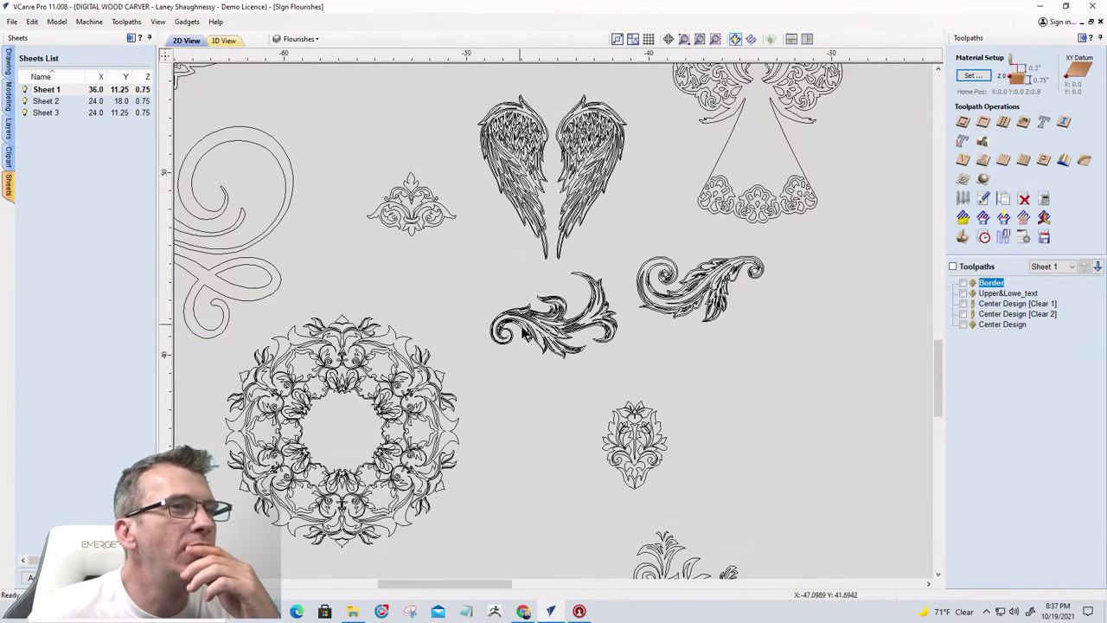
{"action": "left_click_drag", "start_coordinate": [638, 364], "coordinate": [500, 319]}
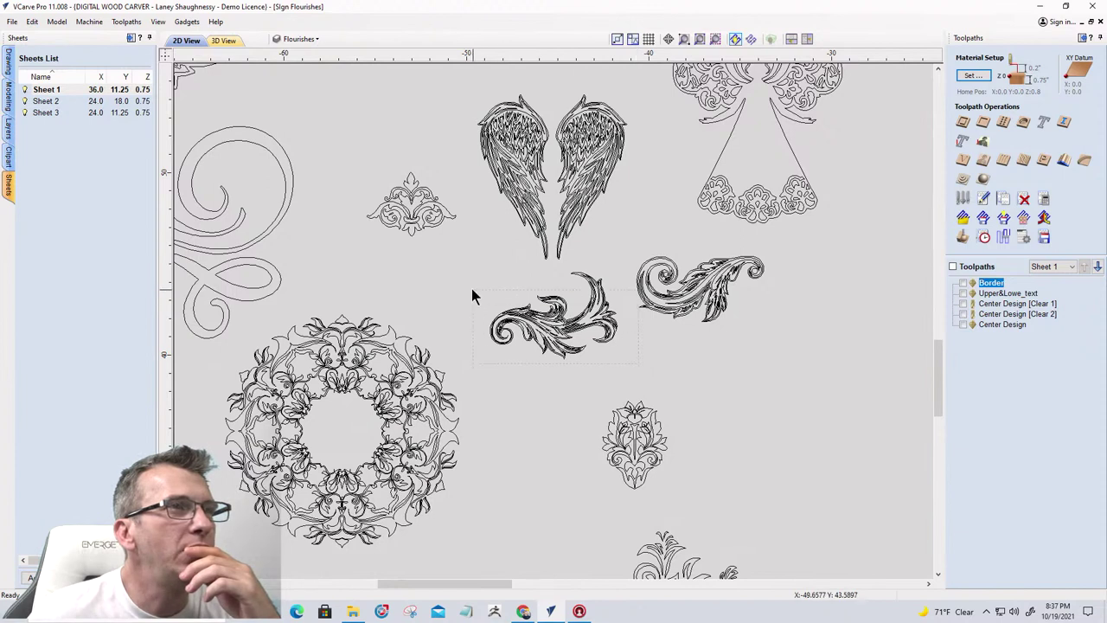
{"action": "left_click_drag", "start_coordinate": [456, 265], "coordinate": [454, 264]}
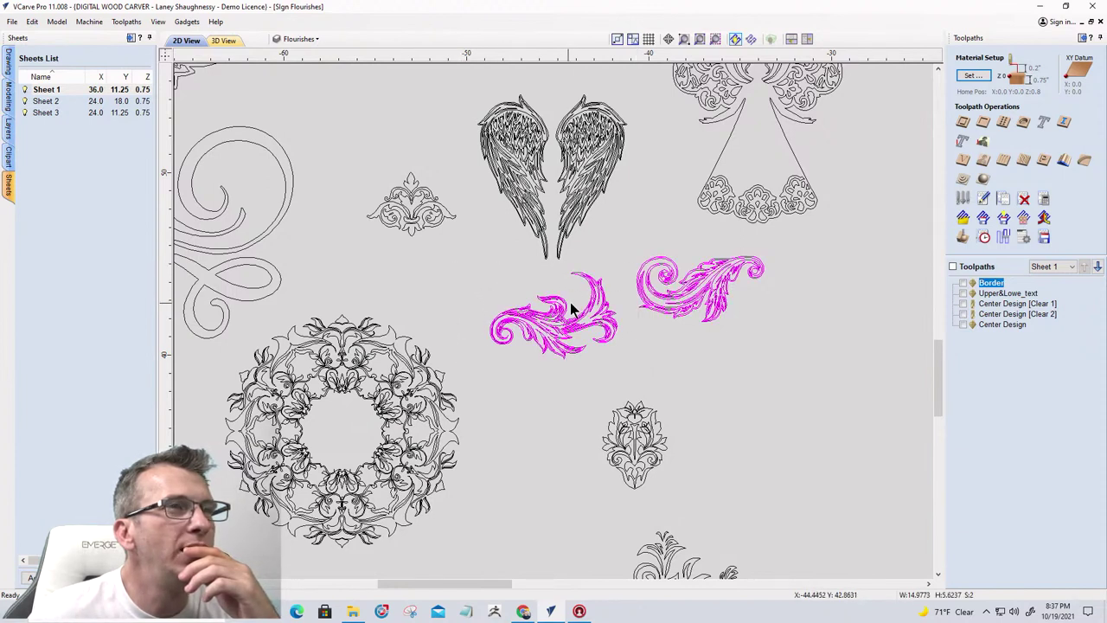
{"action": "right_click", "coordinate": [647, 304]}
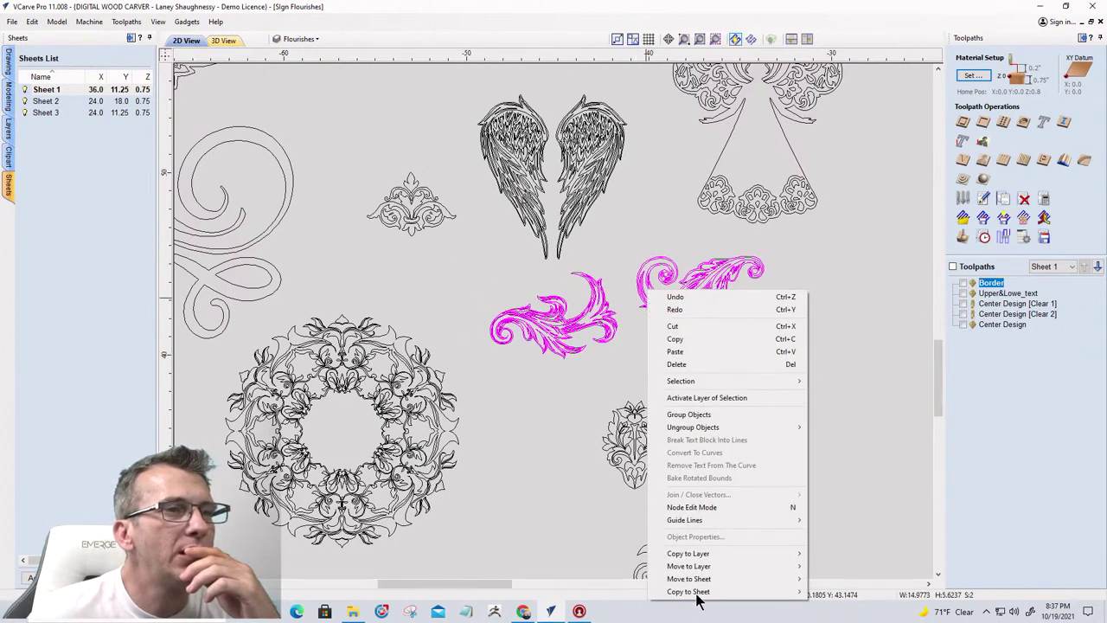
{"action": "mouse_move", "coordinate": [699, 591]}
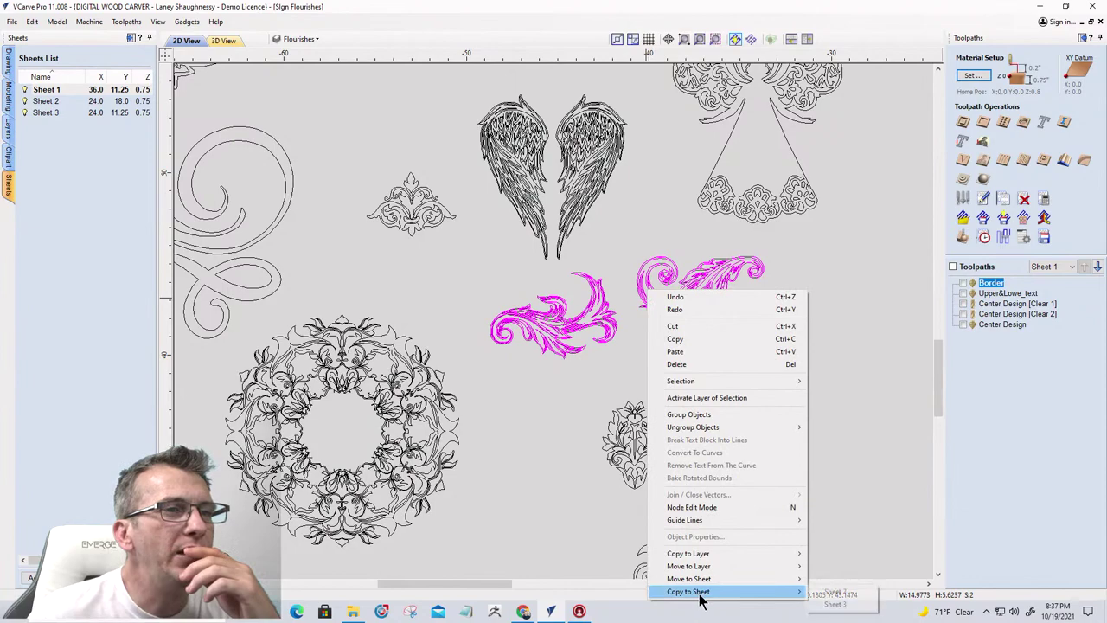
{"action": "left_click", "coordinate": [836, 604]}
Zoom around the clip art to locate the small winged flourish at the bottom
{"action": "scroll", "coordinate": [800, 368], "scroll_direction": "down", "scroll_amount": 2}
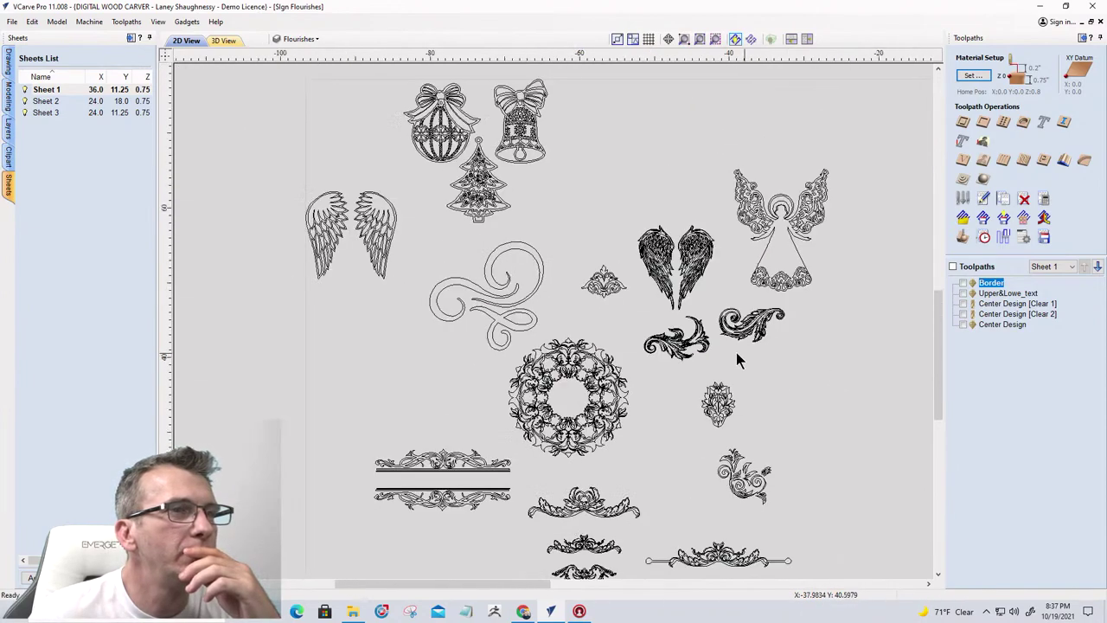
{"action": "scroll", "coordinate": [736, 352], "scroll_direction": "down", "scroll_amount": 1}
{"action": "scroll", "coordinate": [608, 490], "scroll_direction": "up", "scroll_amount": 3}
{"action": "scroll", "coordinate": [327, 268], "scroll_direction": "down", "scroll_amount": 2}
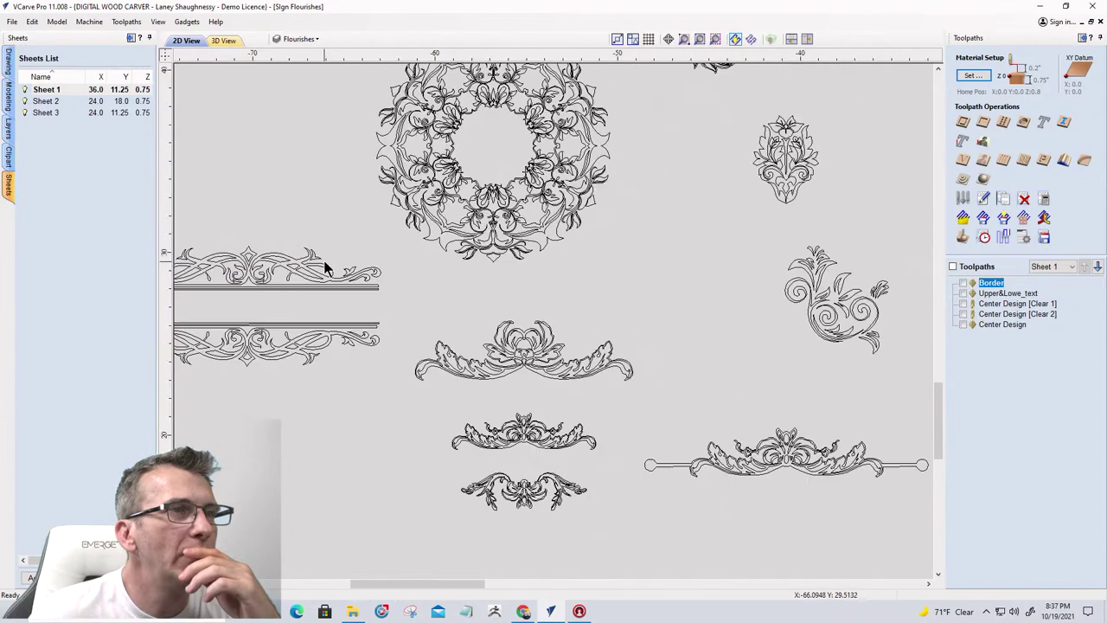
{"action": "scroll", "coordinate": [691, 458], "scroll_direction": "down", "scroll_amount": 3}
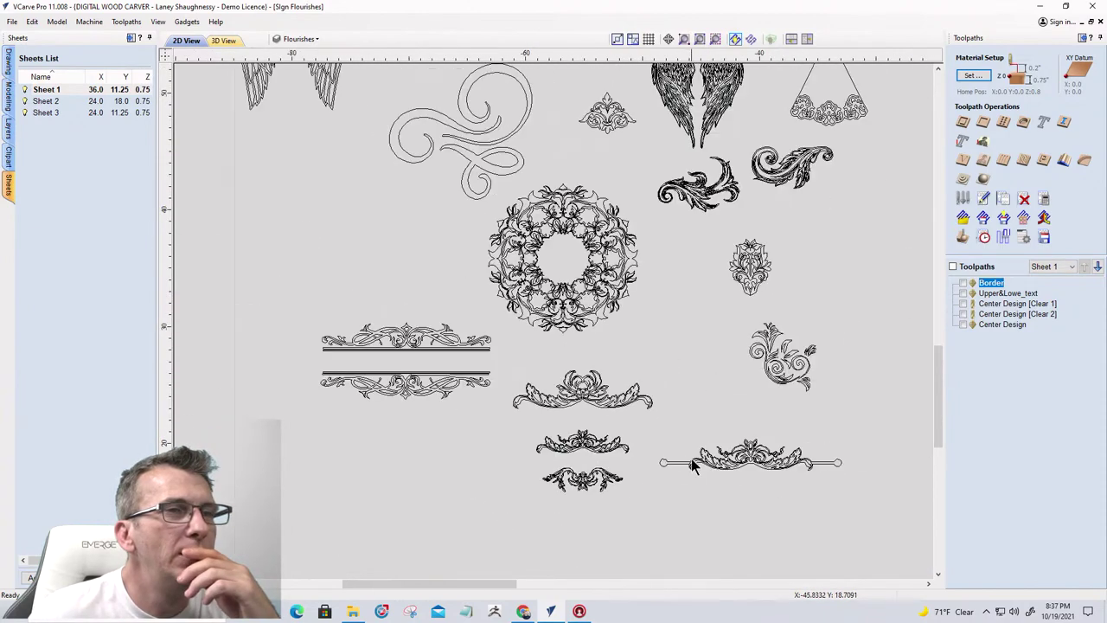
{"action": "scroll", "coordinate": [787, 468], "scroll_direction": "up", "scroll_amount": 2}
{"action": "scroll", "coordinate": [788, 467], "scroll_direction": "up", "scroll_amount": 4}
{"action": "scroll", "coordinate": [605, 465], "scroll_direction": "up", "scroll_amount": 1}
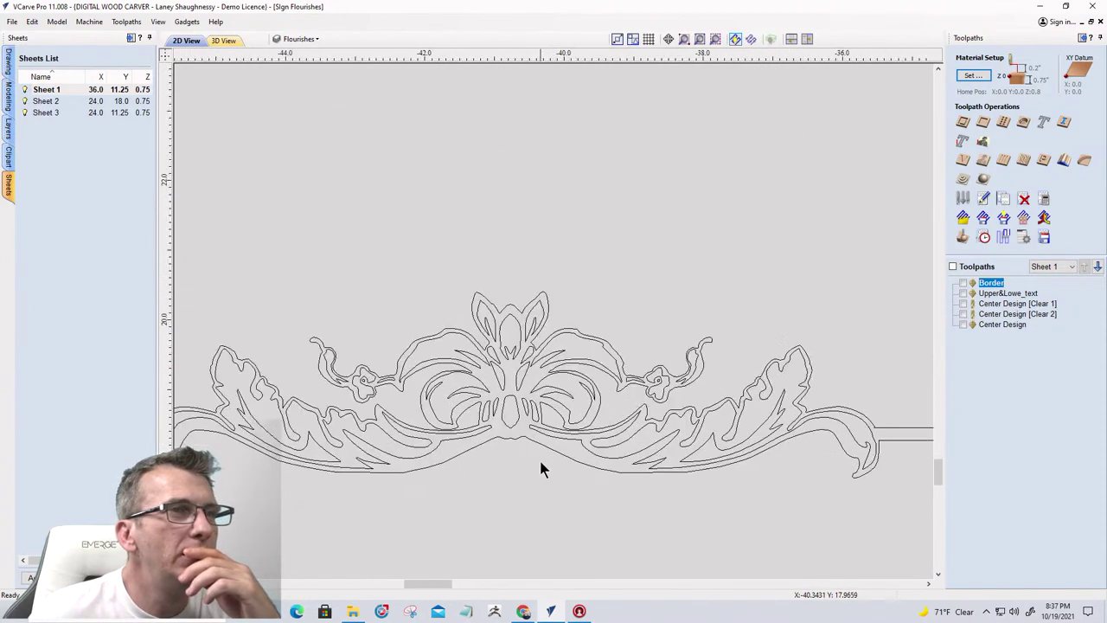
{"action": "scroll", "coordinate": [697, 447], "scroll_direction": "down", "scroll_amount": 3}
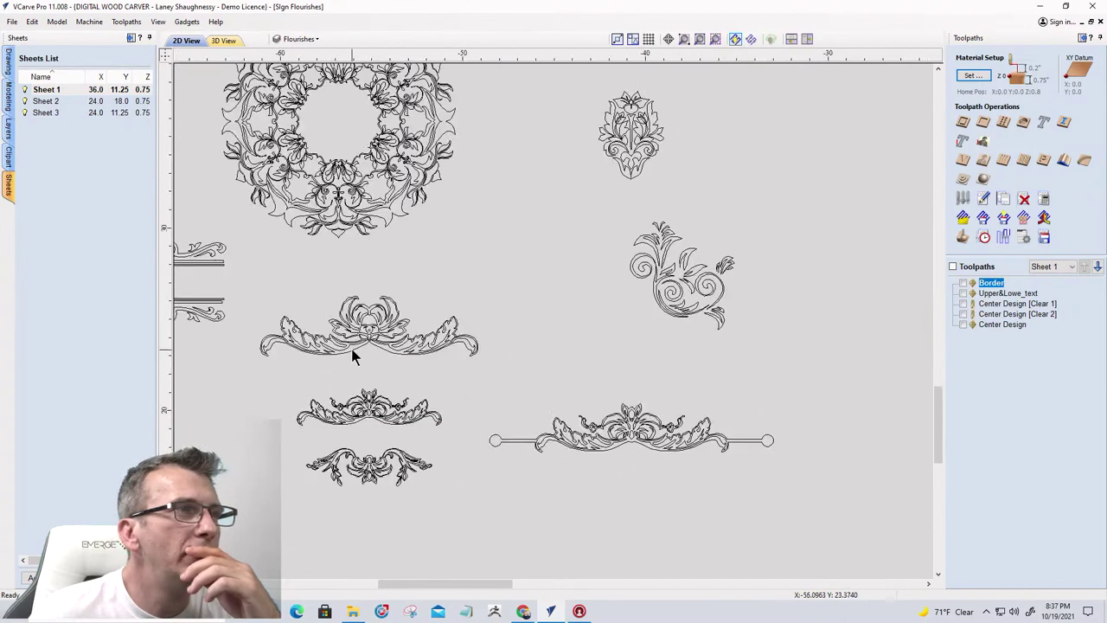
{"action": "scroll", "coordinate": [352, 349], "scroll_direction": "up", "scroll_amount": 4}
{"action": "scroll", "coordinate": [351, 349], "scroll_direction": "down", "scroll_amount": 3}
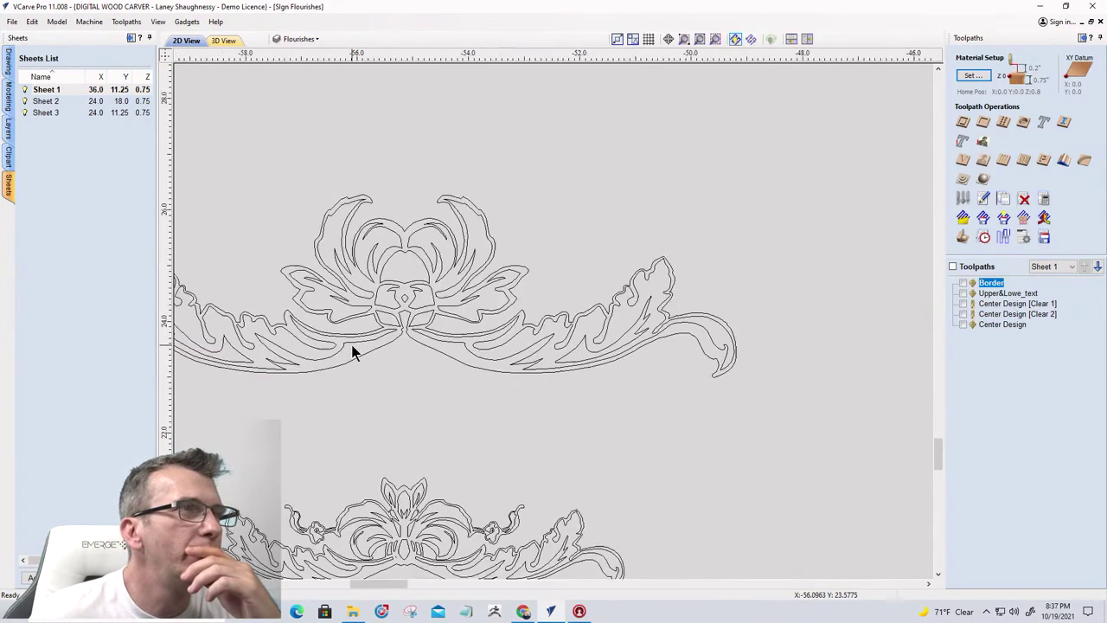
{"action": "scroll", "coordinate": [386, 456], "scroll_direction": "up", "scroll_amount": 3}
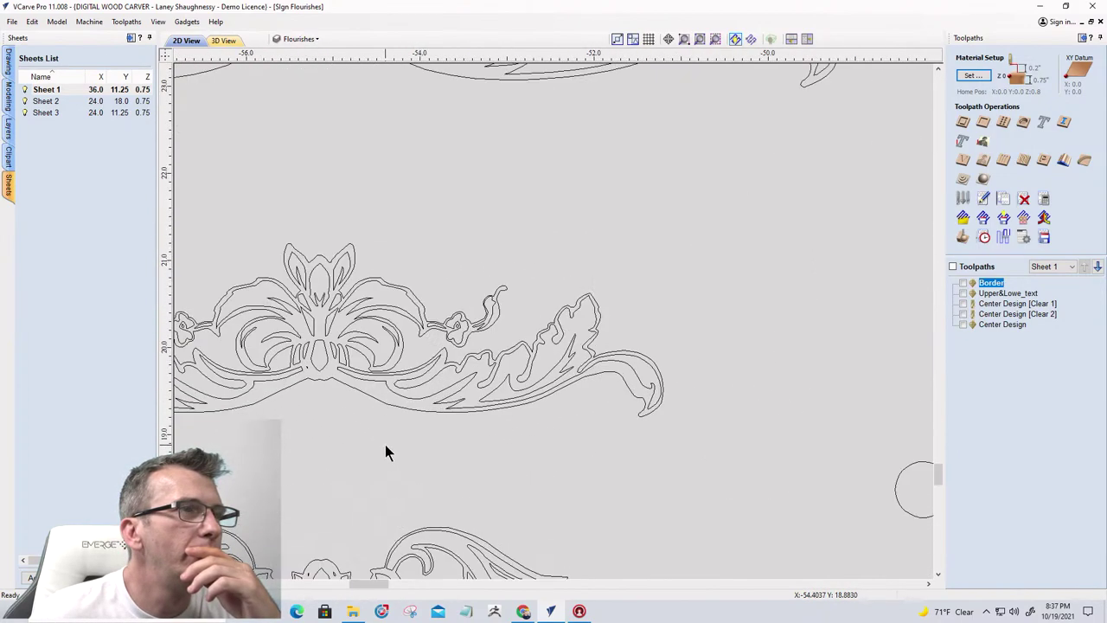
{"action": "scroll", "coordinate": [385, 424], "scroll_direction": "down", "scroll_amount": 3}
{"action": "scroll", "coordinate": [365, 447], "scroll_direction": "up", "scroll_amount": 3}
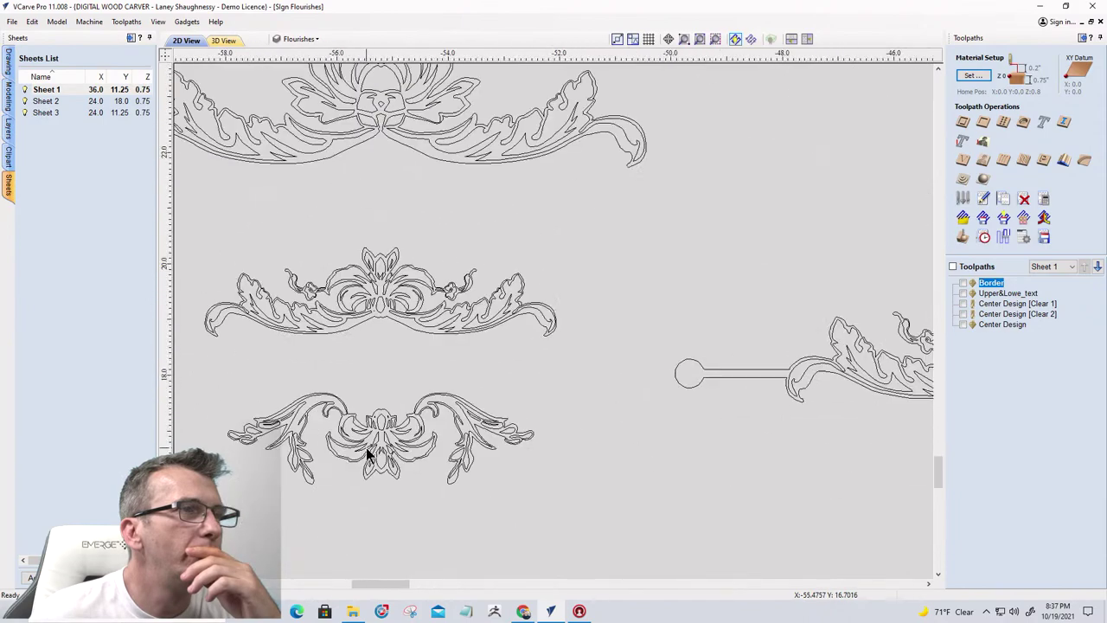
{"action": "scroll", "coordinate": [366, 447], "scroll_direction": "down", "scroll_amount": 4}
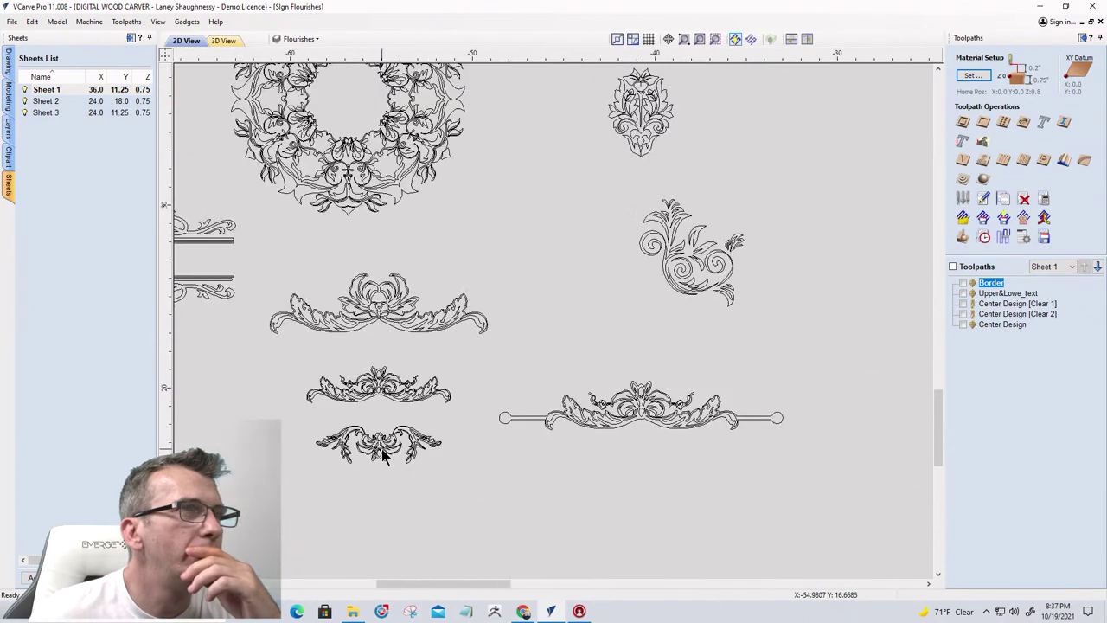
{"action": "scroll", "coordinate": [381, 448], "scroll_direction": "down", "scroll_amount": 1}
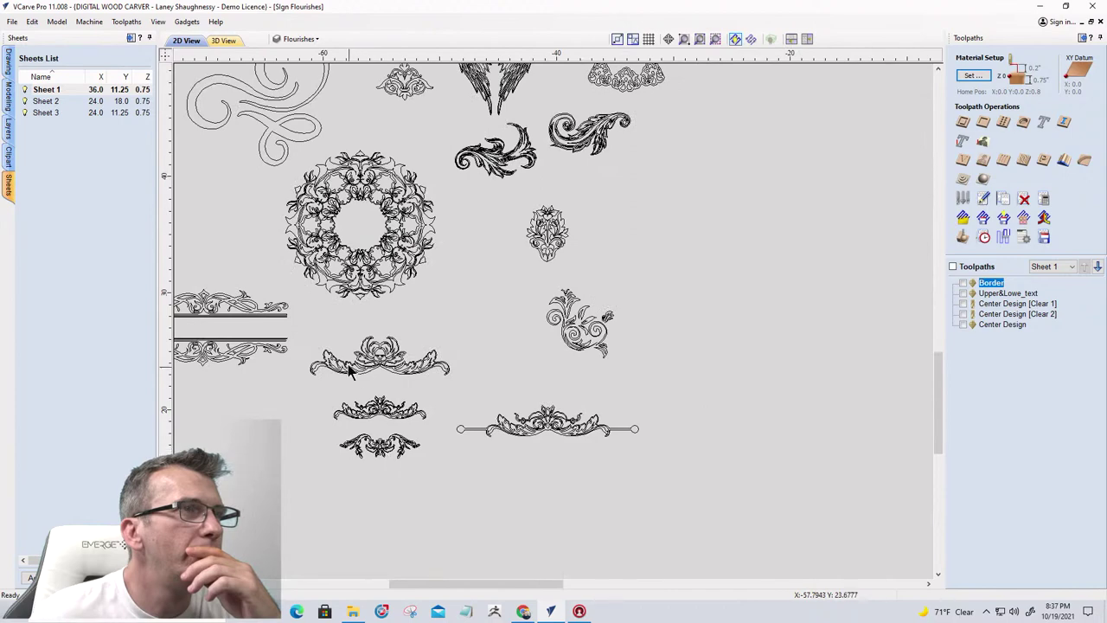
{"action": "scroll", "coordinate": [348, 352], "scroll_direction": "up", "scroll_amount": 4}
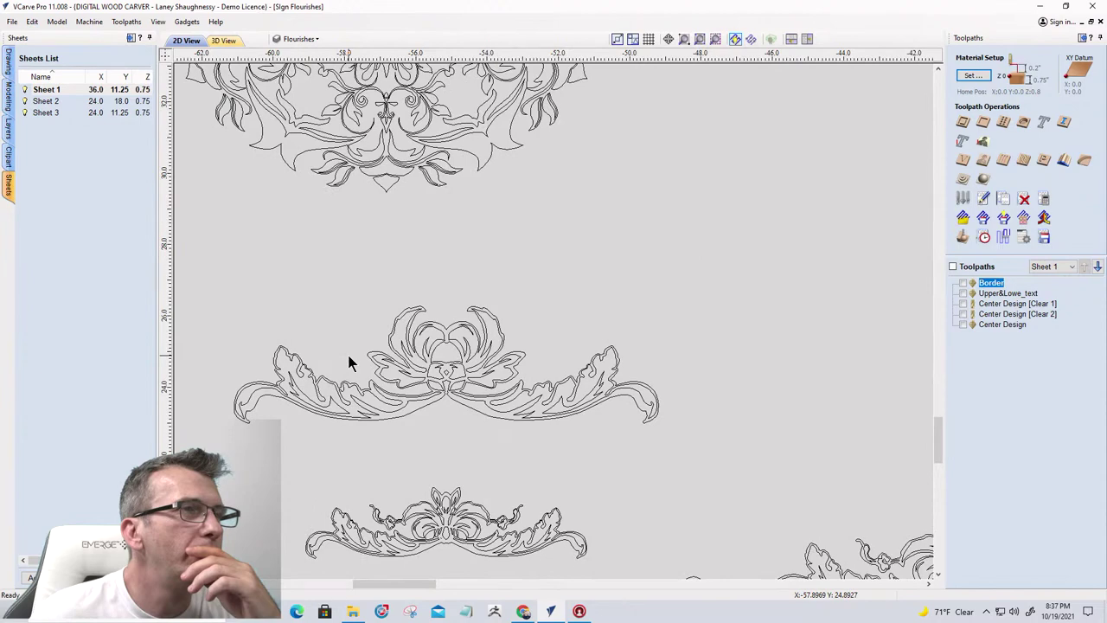
{"action": "scroll", "coordinate": [349, 364], "scroll_direction": "down", "scroll_amount": 5}
{"action": "scroll", "coordinate": [348, 363], "scroll_direction": "up", "scroll_amount": 1}
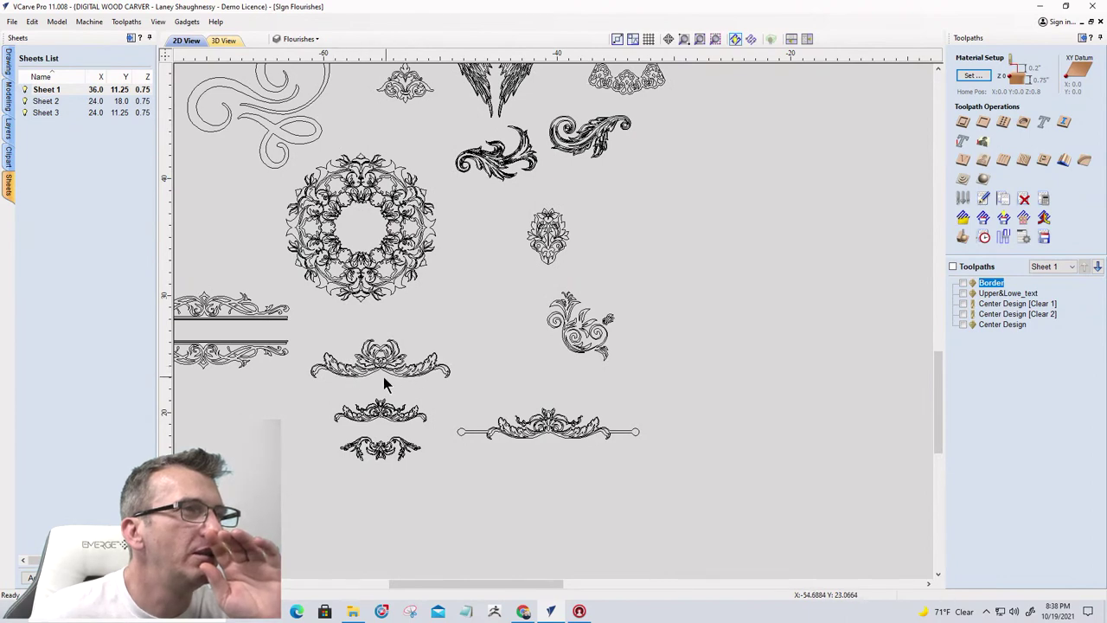
{"action": "scroll", "coordinate": [367, 457], "scroll_direction": "up", "scroll_amount": 3}
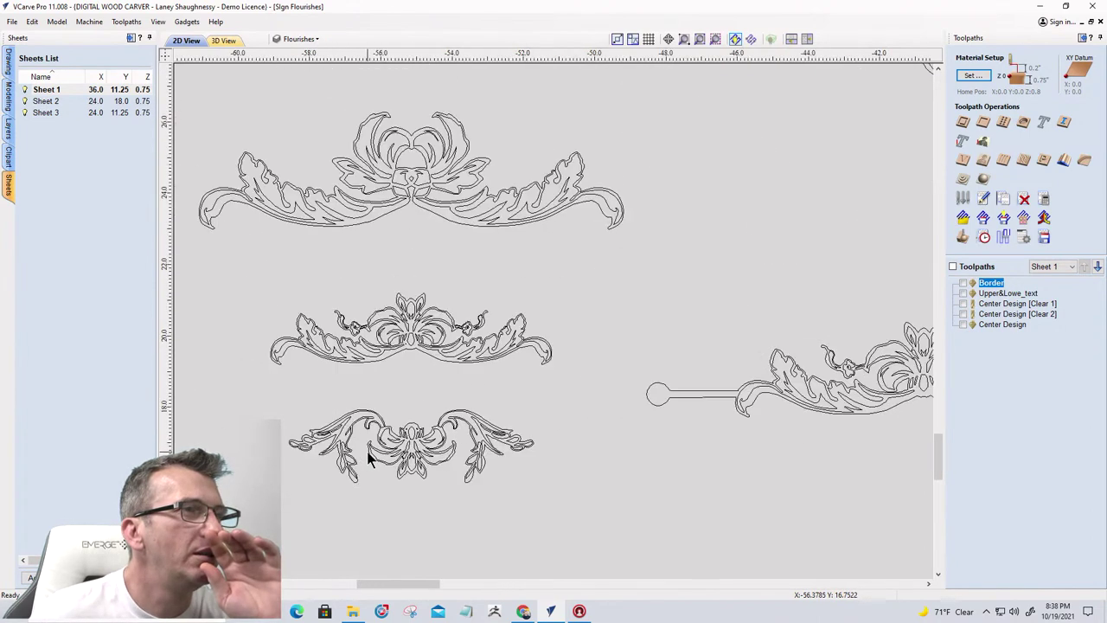
{"action": "scroll", "coordinate": [329, 363], "scroll_direction": "down", "scroll_amount": 2}
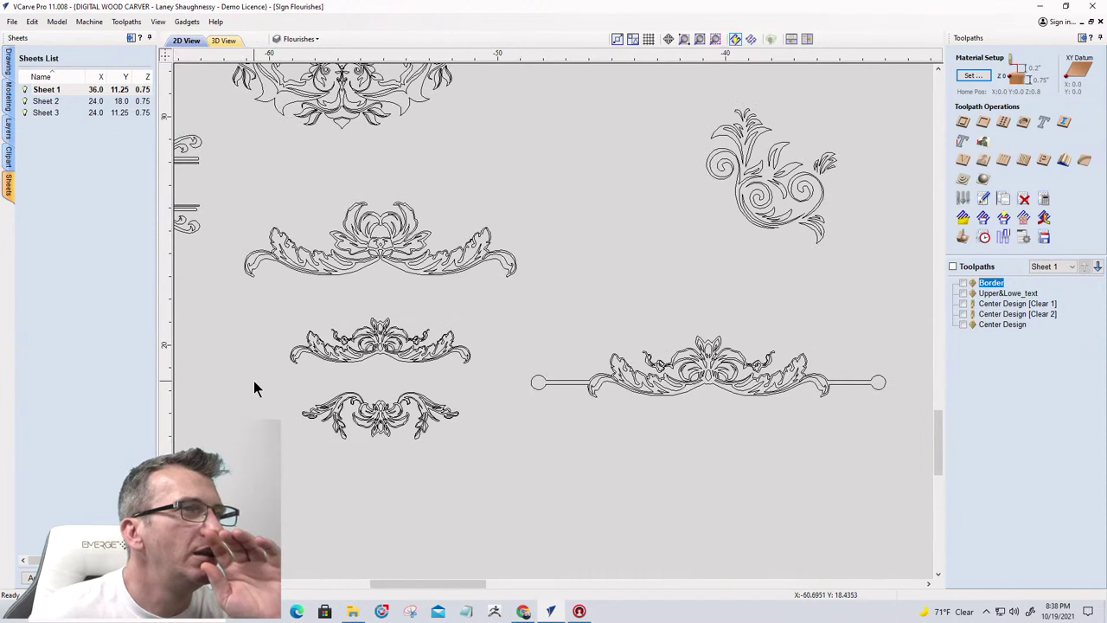
Copy the small bottom flourish to Sheet 3 and unpin the Sheets panel
{"action": "left_click_drag", "start_coordinate": [473, 453], "coordinate": [473, 453]}
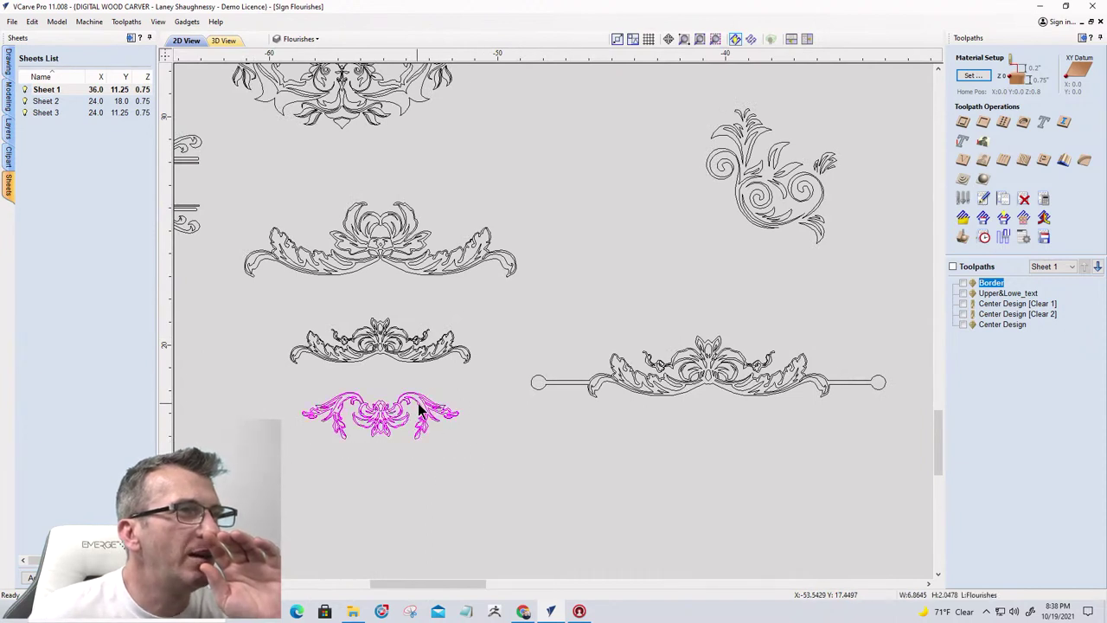
{"action": "right_click", "coordinate": [418, 409]}
{"action": "mouse_move", "coordinate": [554, 396]}
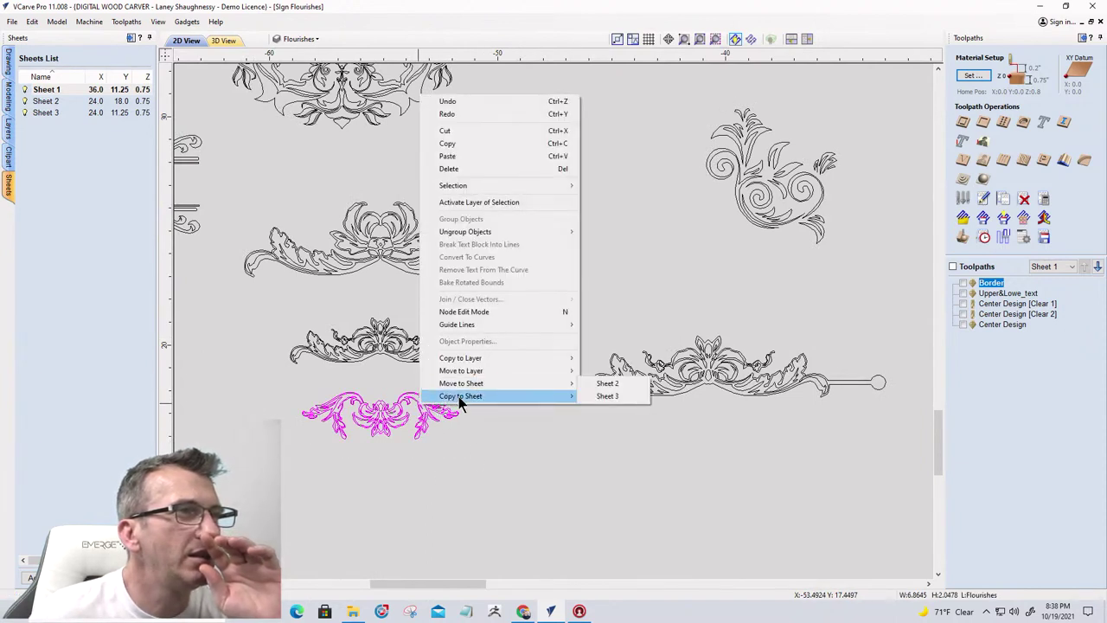
{"action": "left_click", "coordinate": [604, 408]}
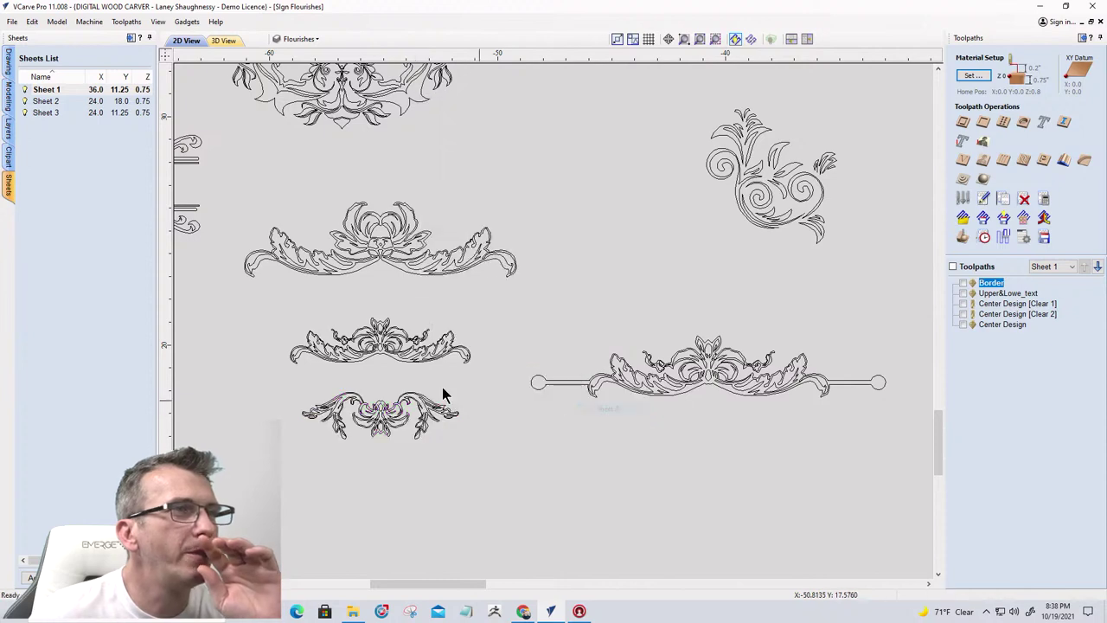
{"action": "left_click", "coordinate": [149, 38]}
{"action": "scroll", "coordinate": [373, 316], "scroll_direction": "down", "scroll_amount": 6}
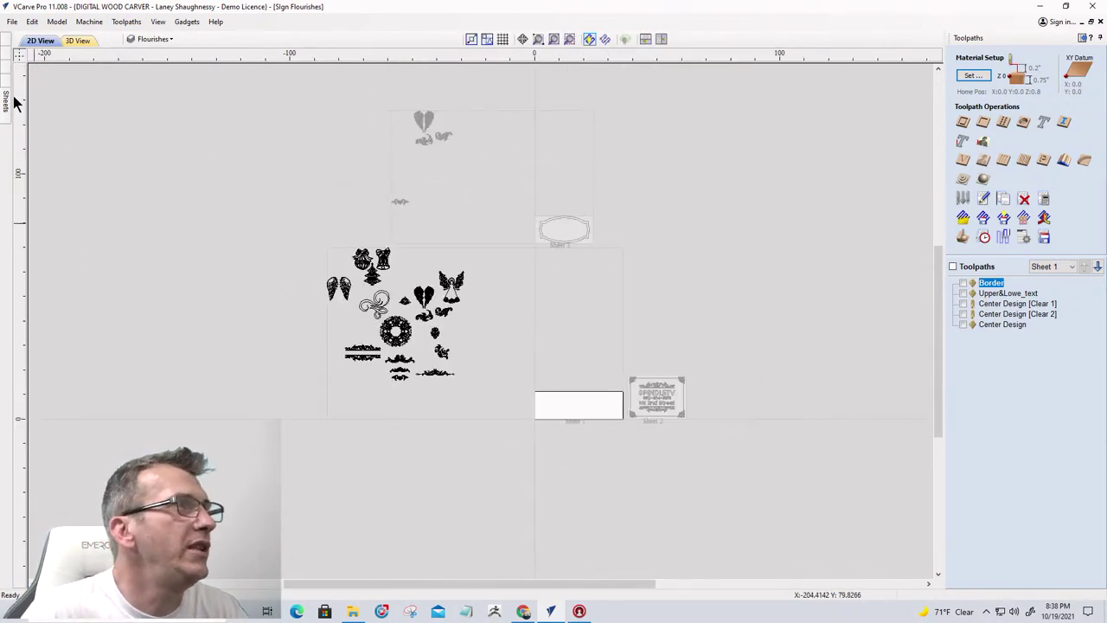
On Sheet 3, move the copied flourishes beside the oval plaque
{"action": "mouse_move", "coordinate": [7, 113]}
{"action": "left_click", "coordinate": [52, 113]}
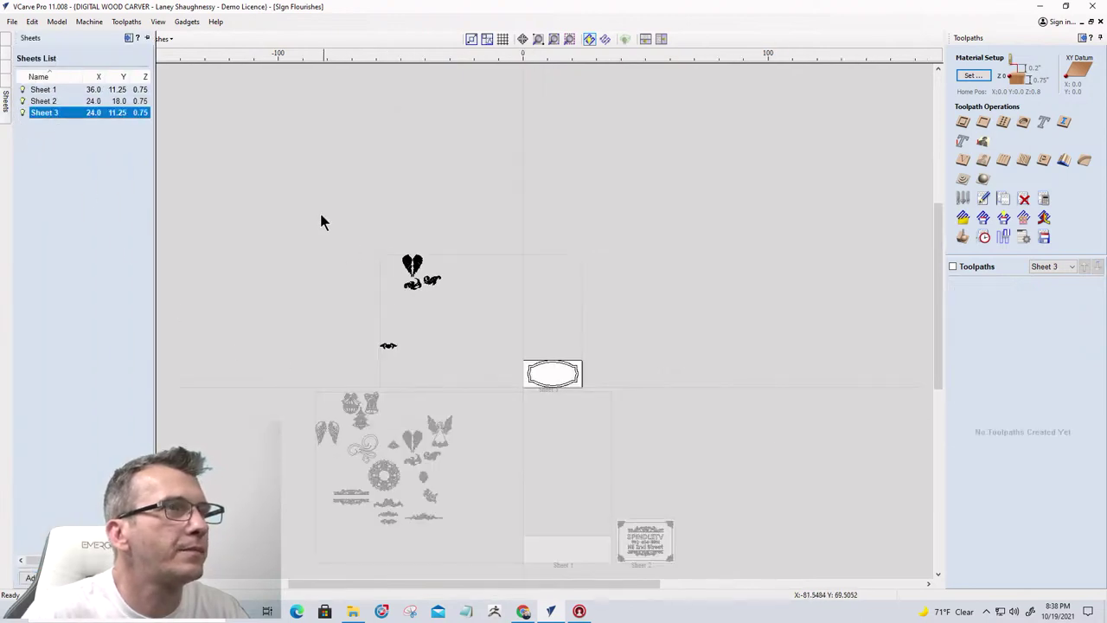
{"action": "left_click", "coordinate": [409, 271]}
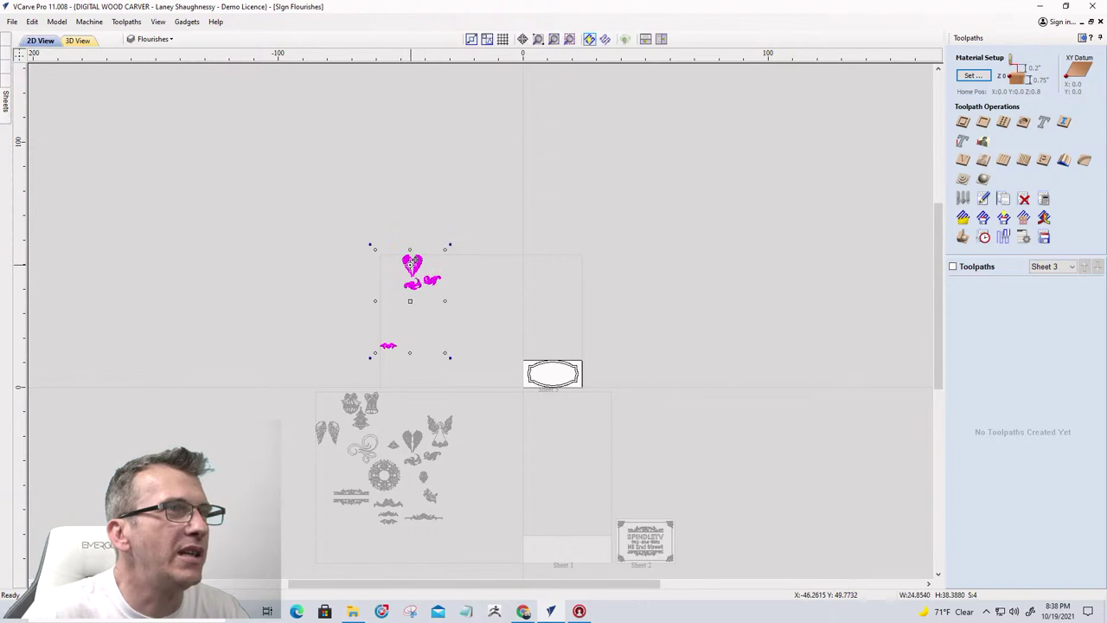
{"action": "left_click_drag", "start_coordinate": [412, 262], "coordinate": [549, 328]}
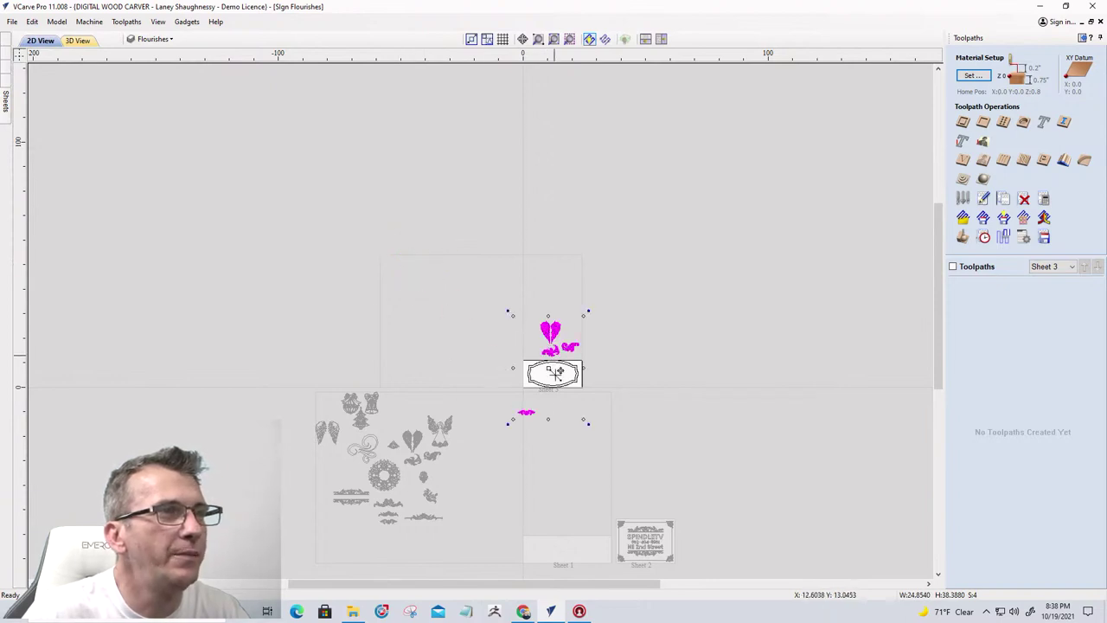
Place the small flourish at the plaque's top centre, enlarged to about 11.36 x 3.39 inches
{"action": "left_click", "coordinate": [526, 416]}
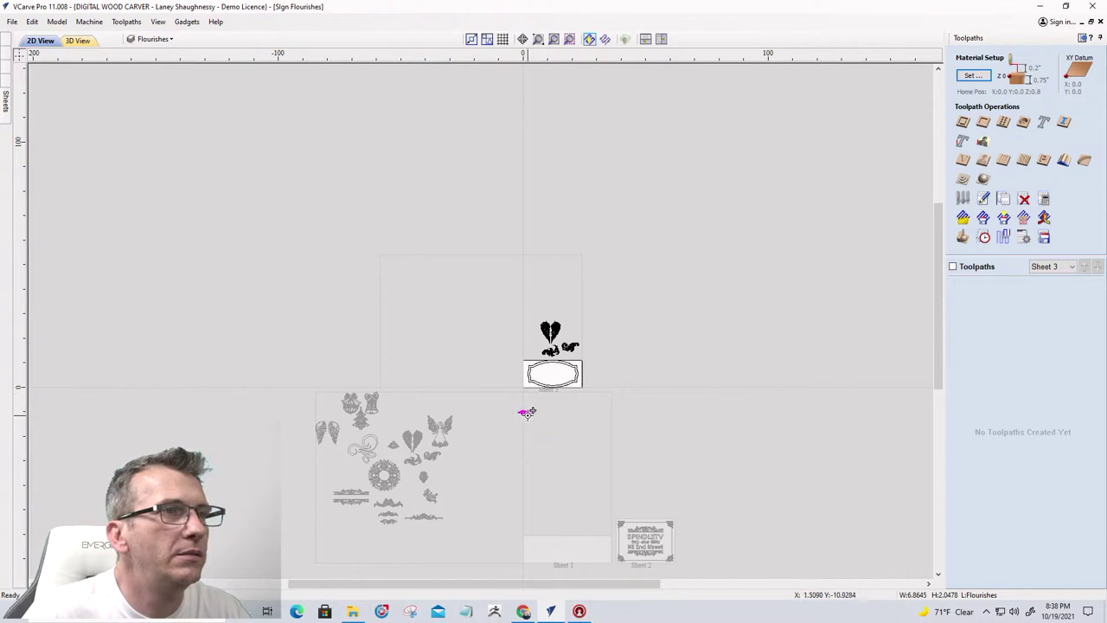
{"action": "scroll", "coordinate": [545, 401], "scroll_direction": "up", "scroll_amount": 5}
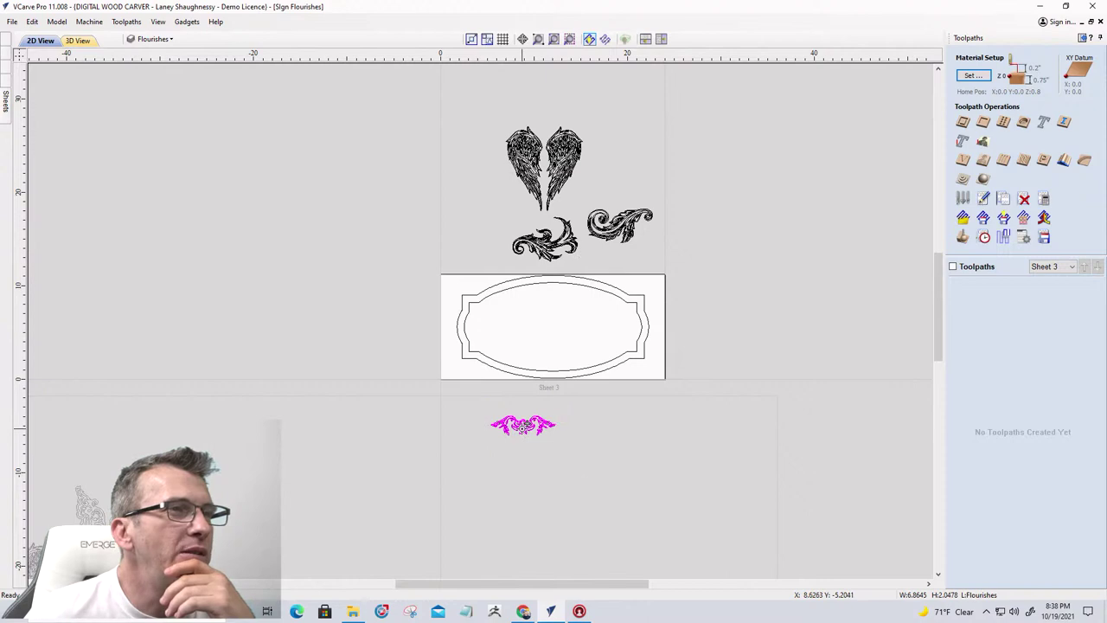
{"action": "left_click_drag", "start_coordinate": [523, 425], "coordinate": [556, 300]}
{"action": "scroll", "coordinate": [555, 300], "scroll_direction": "up", "scroll_amount": 2}
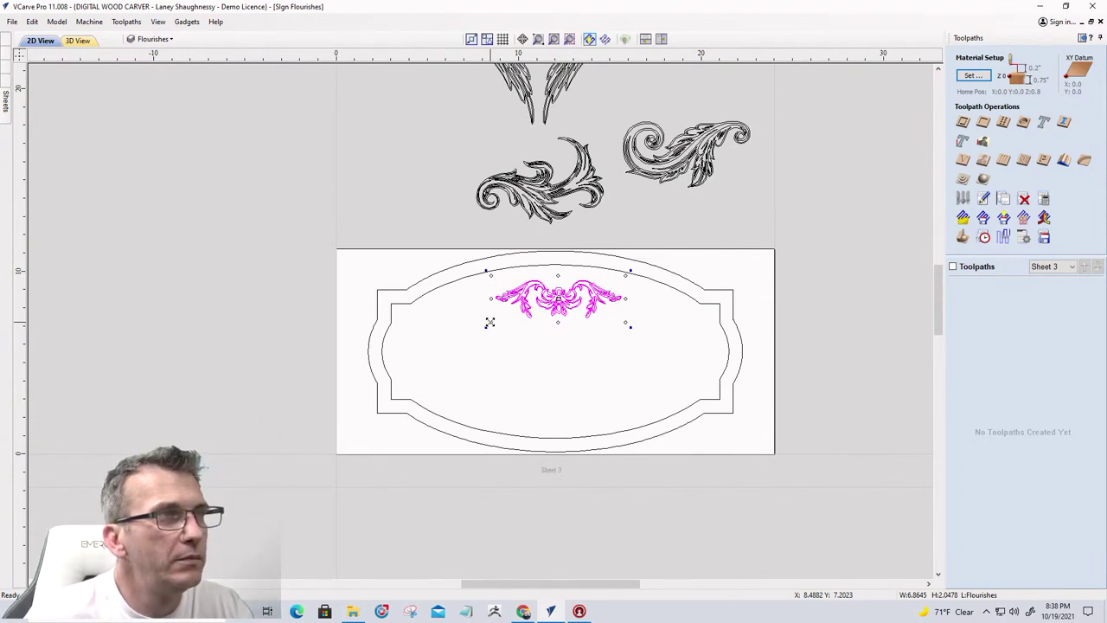
{"action": "left_click_drag", "start_coordinate": [489, 322], "coordinate": [484, 335]}
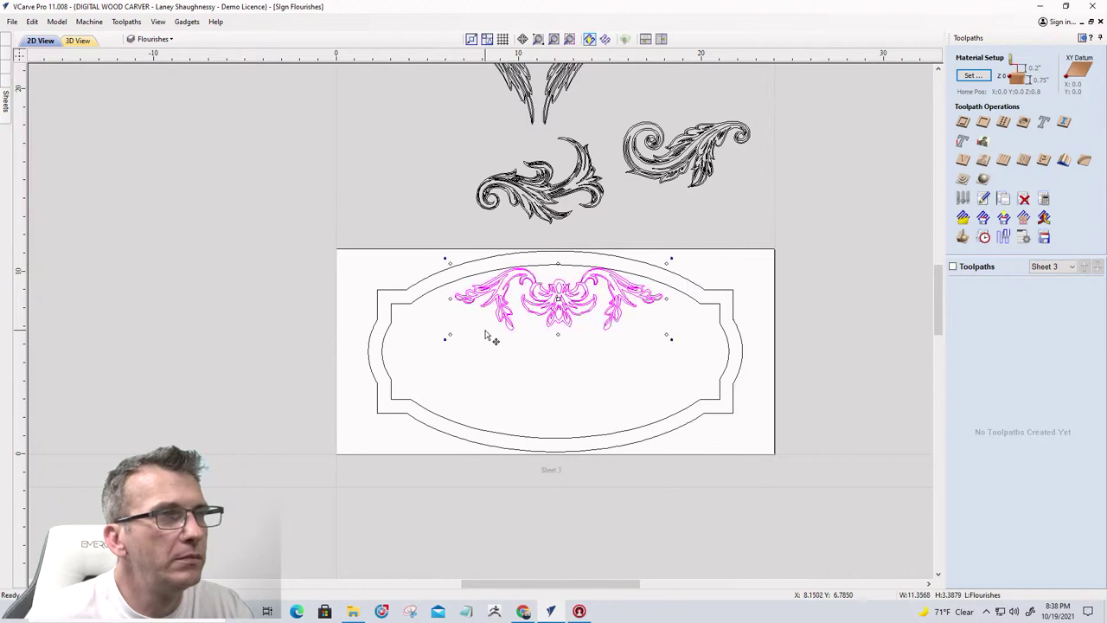
{"action": "key", "text": "Down"}
{"action": "key", "text": "Down"}
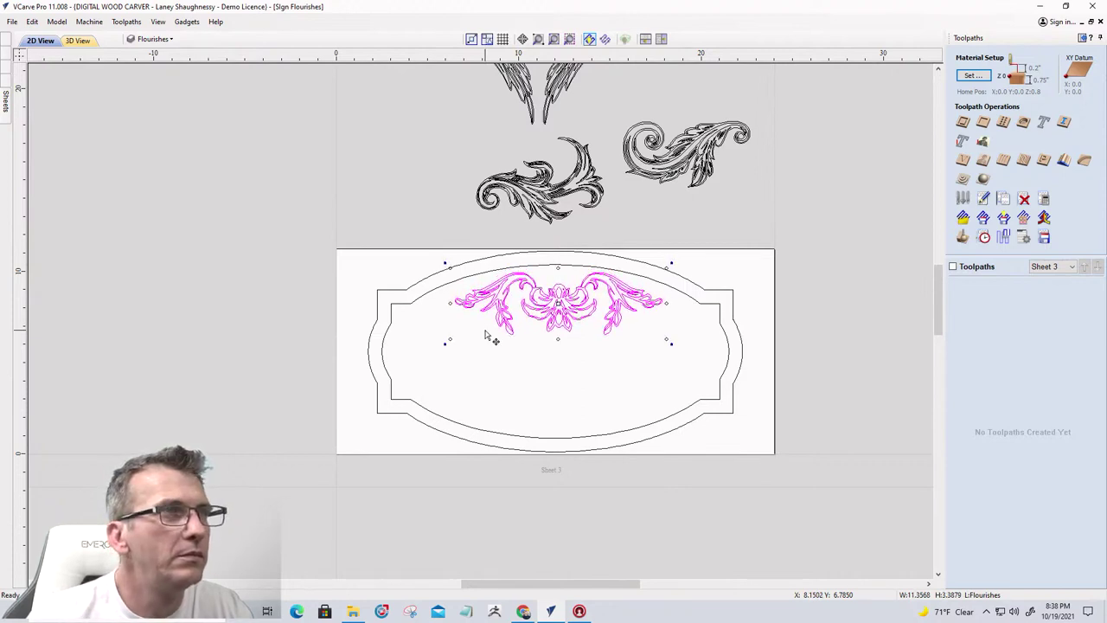
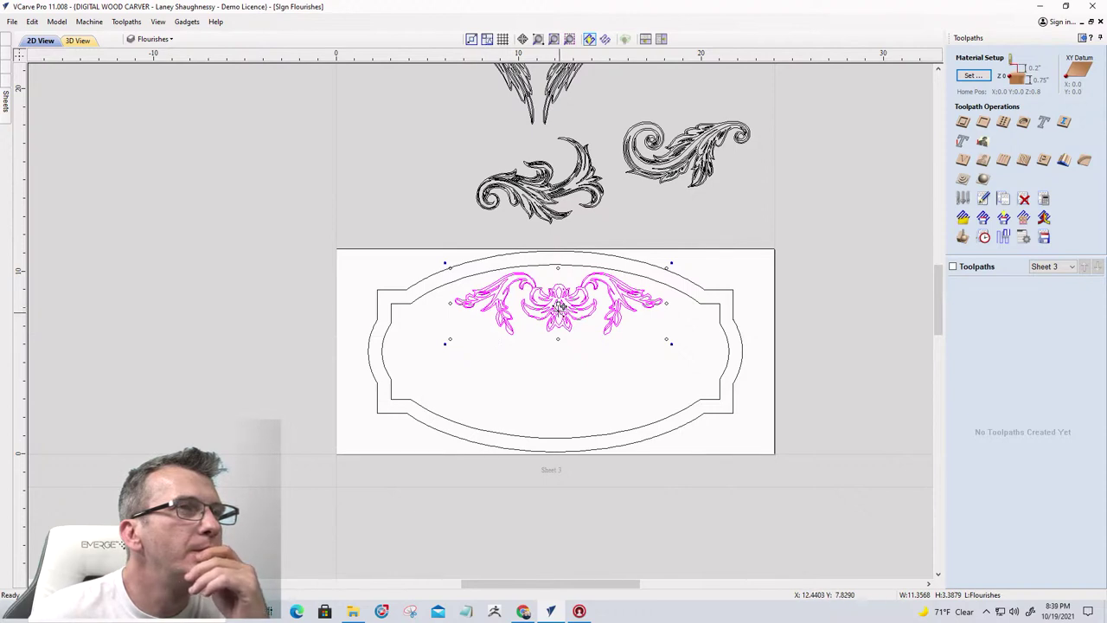
Nudge the magenta flourish up along the oval's top edge and bring back the drawing toolbars
{"action": "mouse_move", "coordinate": [559, 309]}
{"action": "left_mouse_down"}
{"action": "mouse_move", "coordinate": [557, 410]}
{"action": "mouse_move", "coordinate": [554, 290]}
{"action": "mouse_move", "coordinate": [549, 305]}
{"action": "mouse_move", "coordinate": [558, 300]}
{"action": "left_mouse_up"}
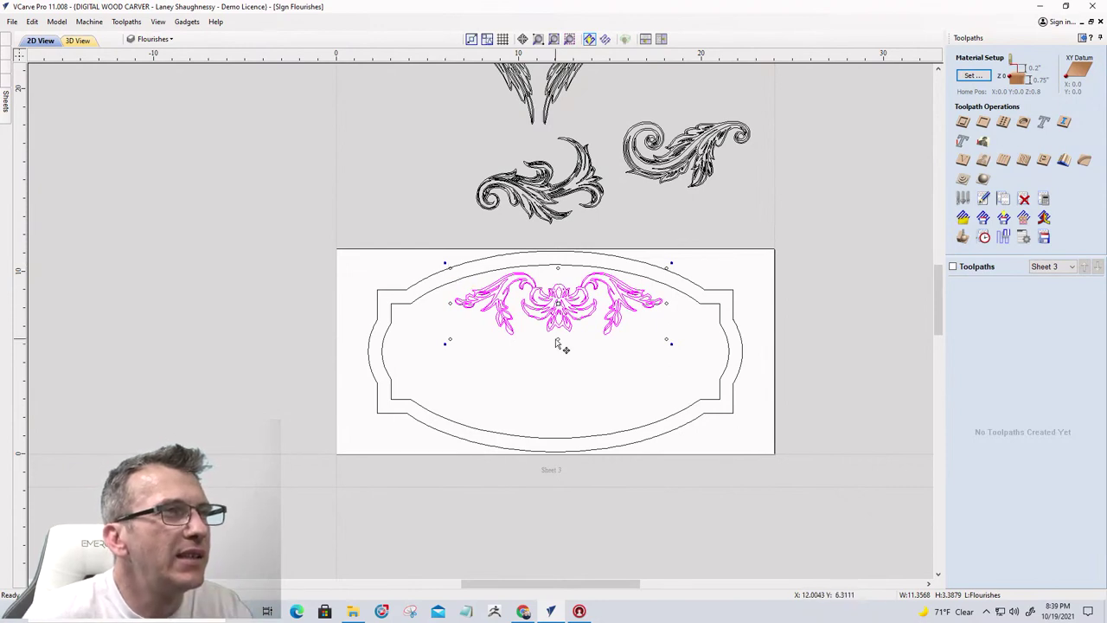
{"action": "left_click_drag", "start_coordinate": [557, 313], "coordinate": [558, 319]}
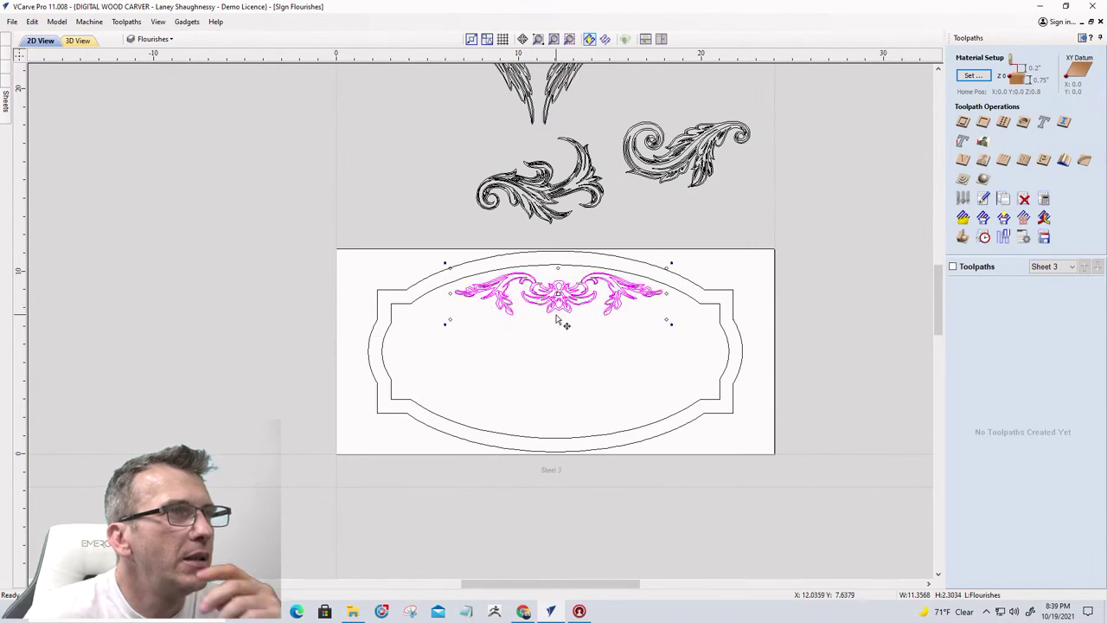
{"action": "left_click", "coordinate": [5, 57]}
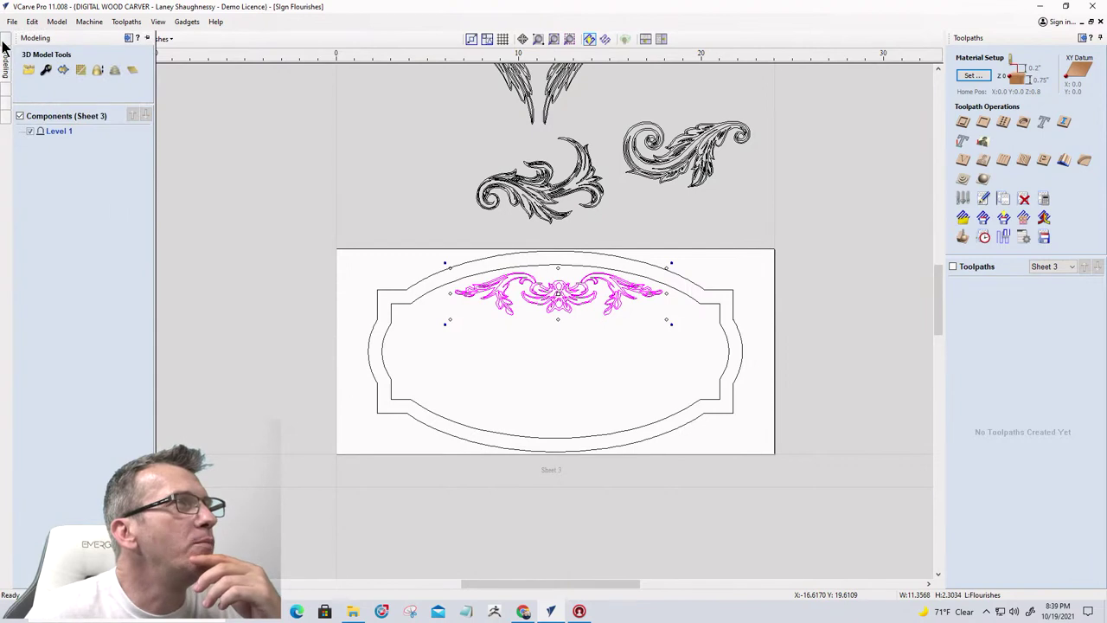
{"action": "left_click", "coordinate": [4, 48]}
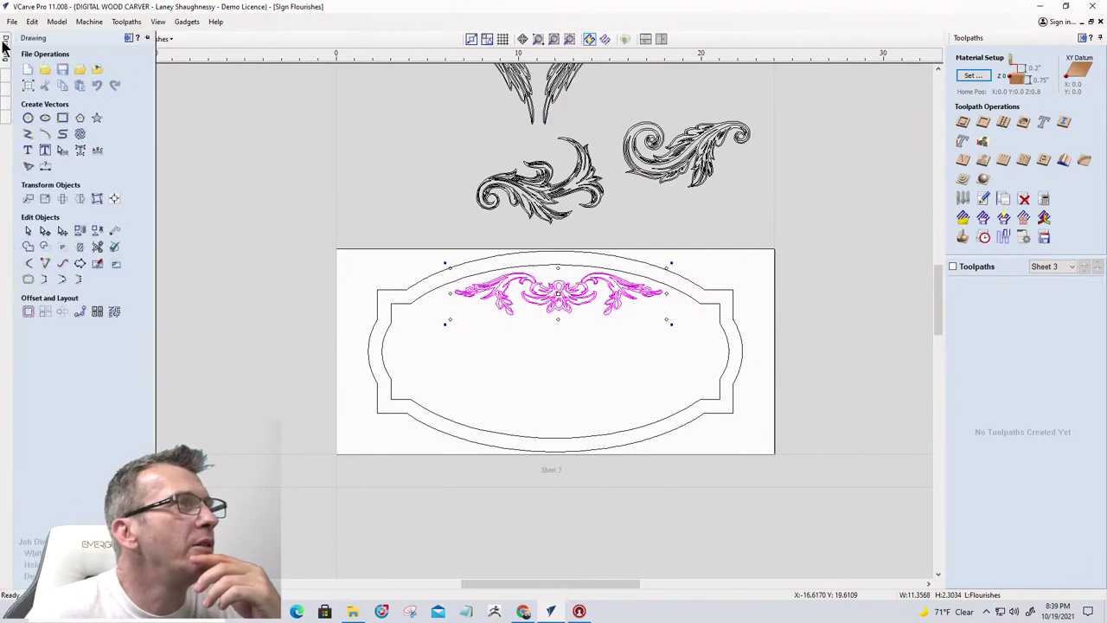
Mirror a vertically flipped copy of the flourish about the job centre to the sign's bottom
{"action": "left_click", "coordinate": [79, 198]}
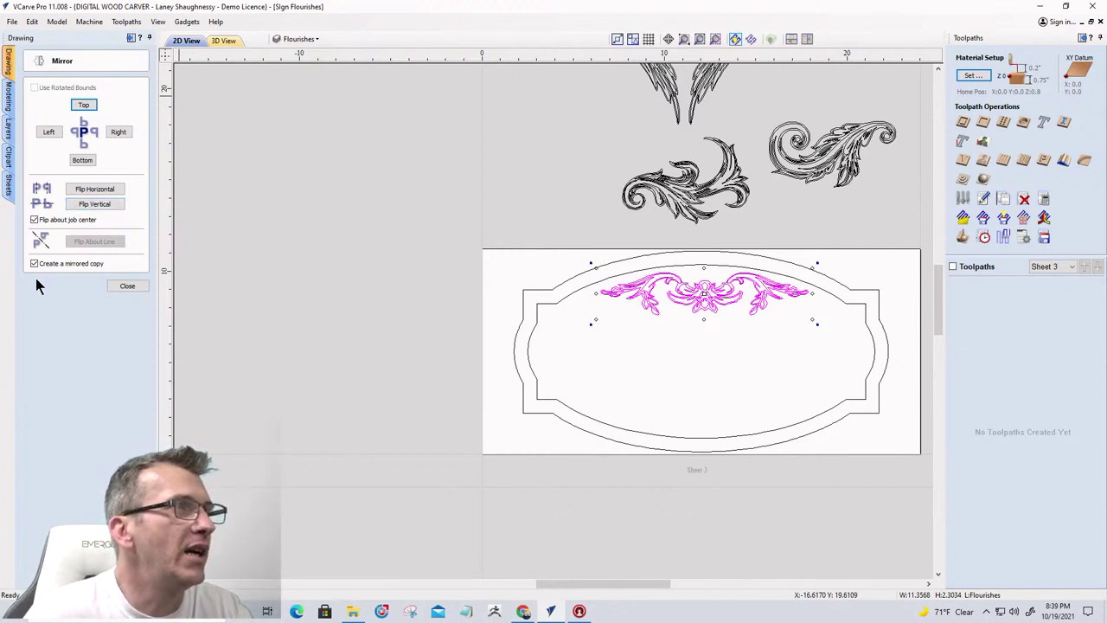
{"action": "left_click", "coordinate": [90, 206]}
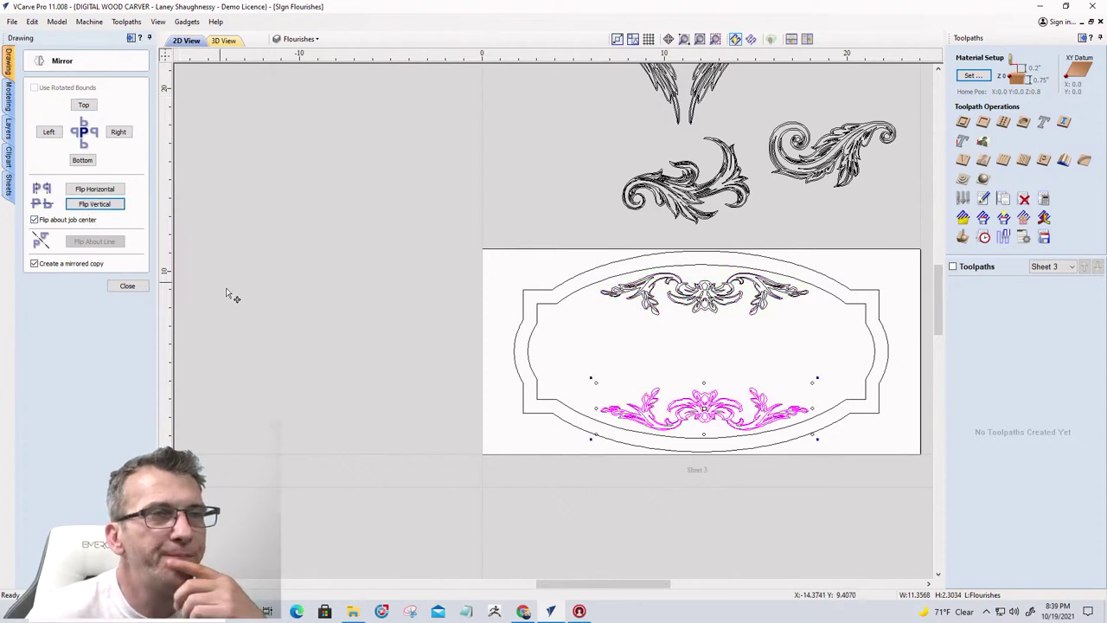
{"action": "scroll", "coordinate": [363, 313], "scroll_direction": "down", "scroll_amount": 3}
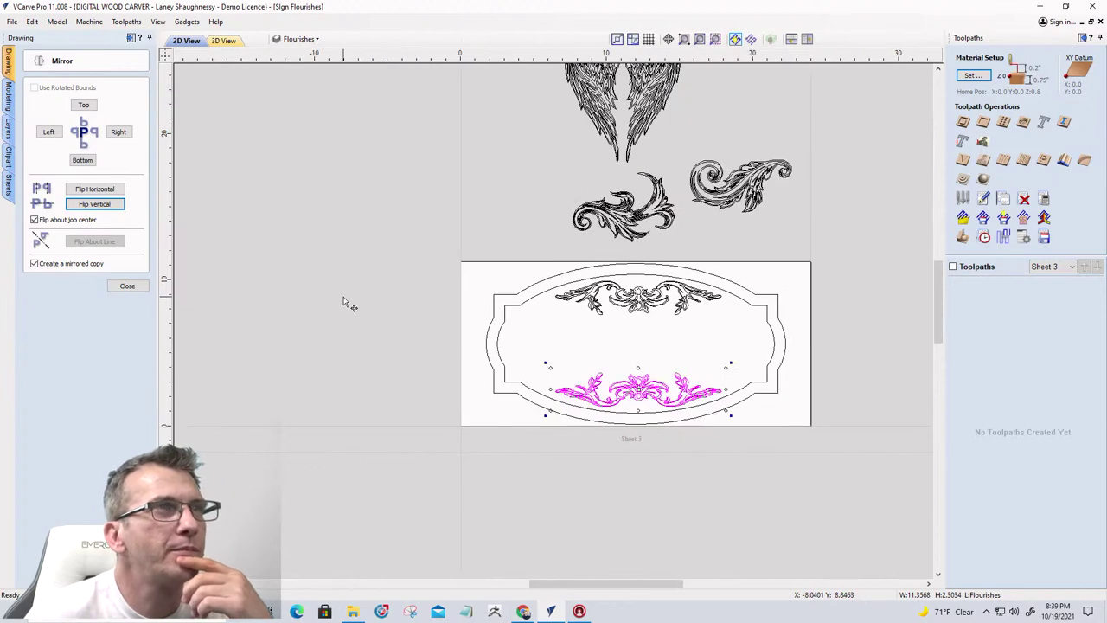
{"action": "scroll", "coordinate": [451, 225], "scroll_direction": "up", "scroll_amount": 1}
{"action": "scroll", "coordinate": [453, 195], "scroll_direction": "up", "scroll_amount": 1}
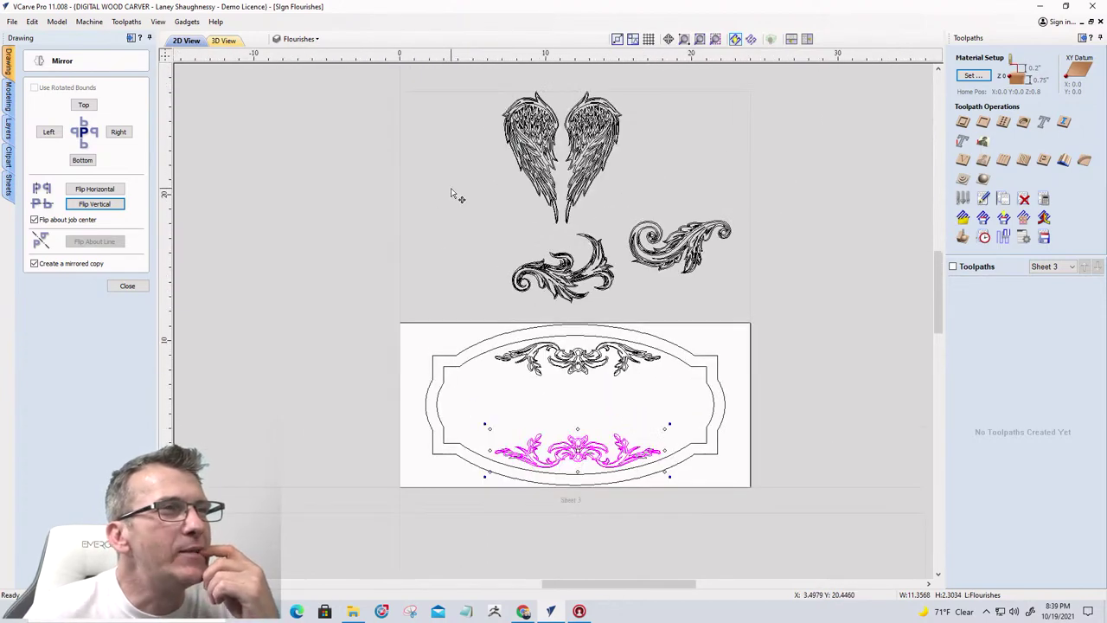
{"action": "scroll", "coordinate": [480, 227], "scroll_direction": "down", "scroll_amount": 1}
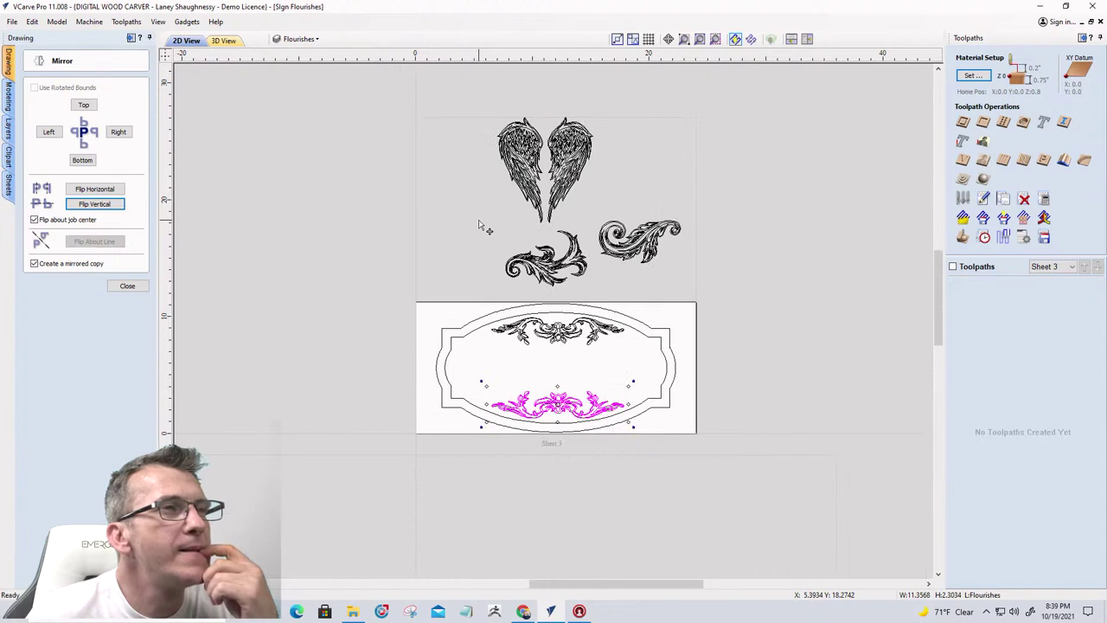
{"action": "left_click", "coordinate": [128, 287]}
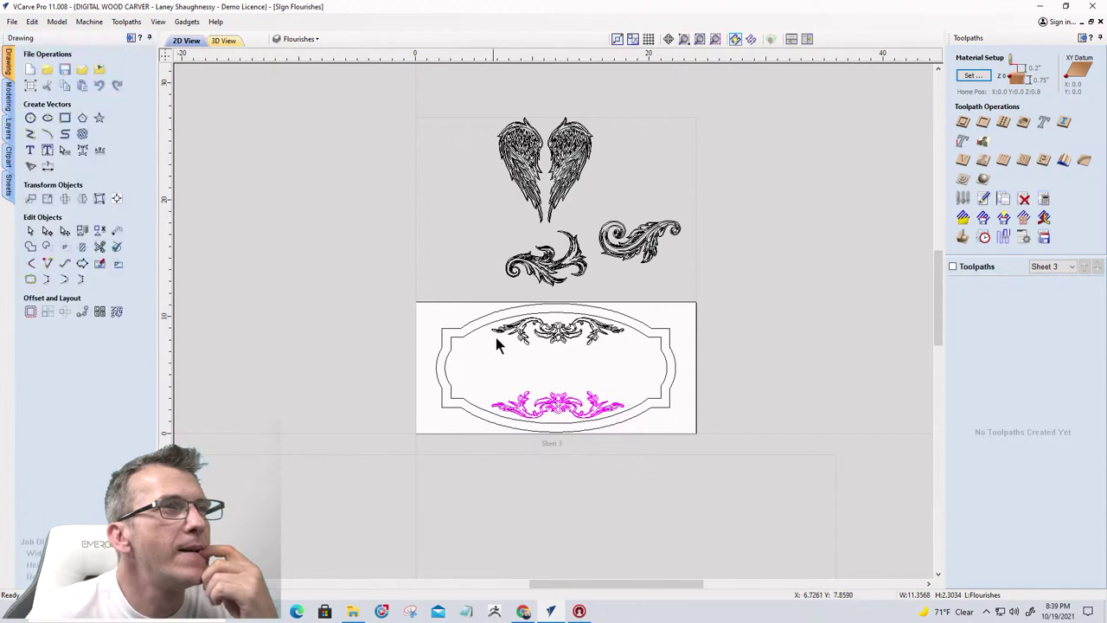
Select both wings and scale them down to a small size
{"action": "left_click", "coordinate": [522, 176]}
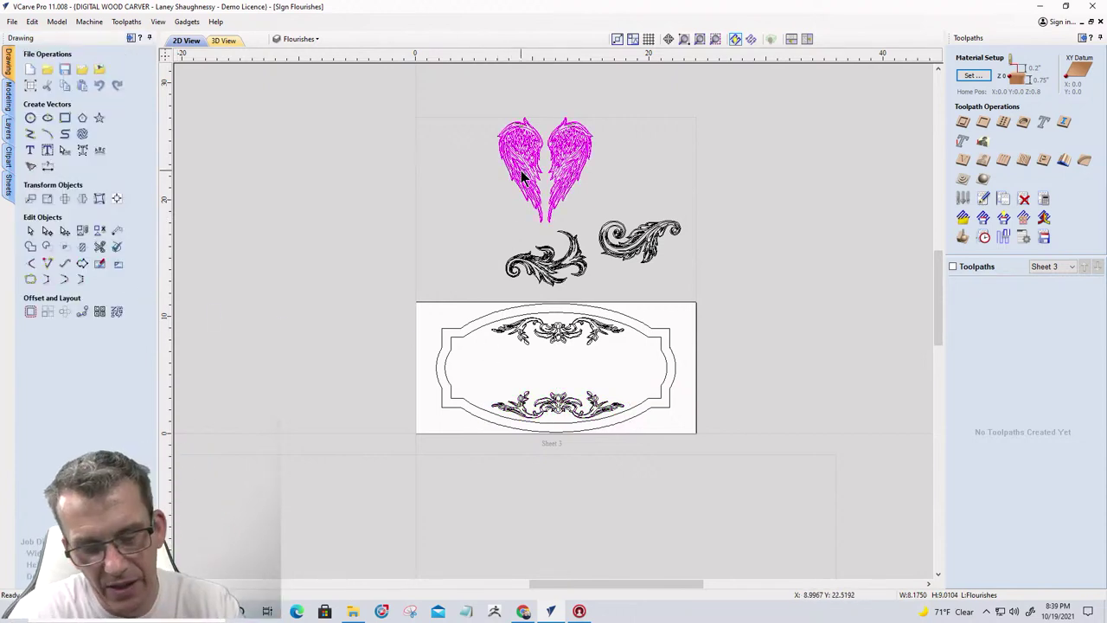
{"action": "left_click_drag", "start_coordinate": [461, 84], "coordinate": [561, 196]}
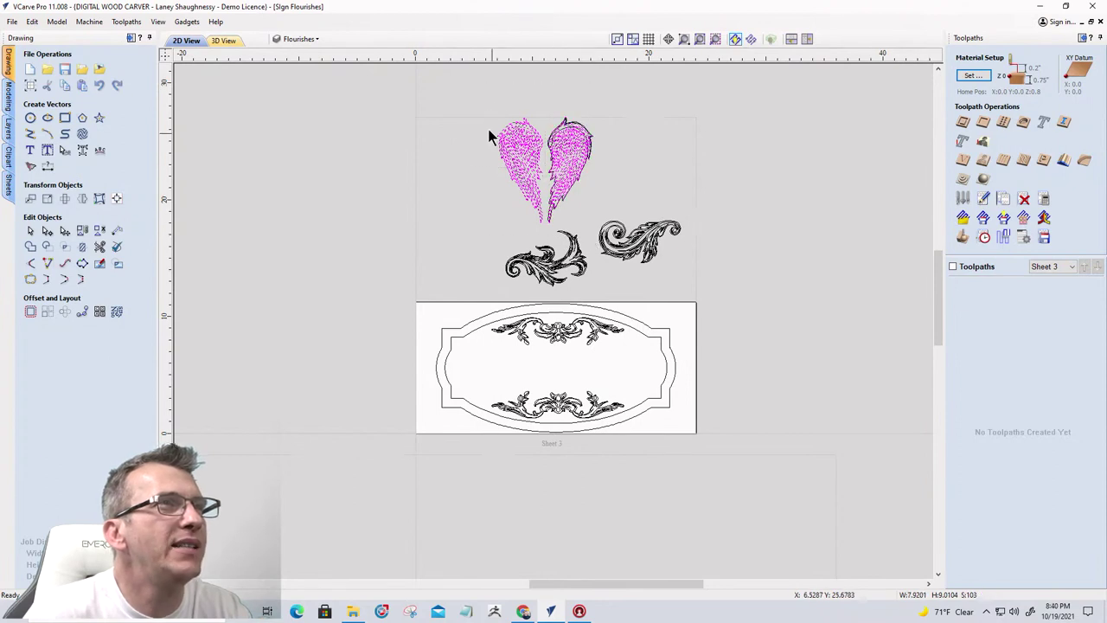
{"action": "scroll", "coordinate": [476, 117], "scroll_direction": "up", "scroll_amount": 2}
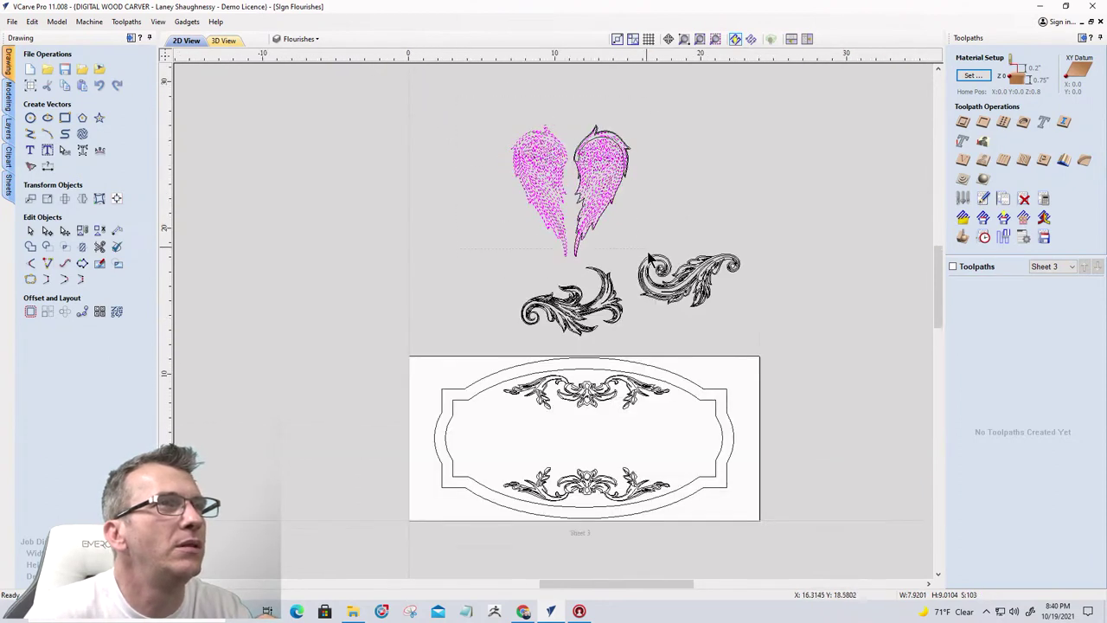
{"action": "mouse_move", "coordinate": [648, 254]}
{"action": "left_mouse_down"}
{"action": "mouse_move", "coordinate": [651, 262]}
{"action": "mouse_move", "coordinate": [630, 259]}
{"action": "left_mouse_up"}
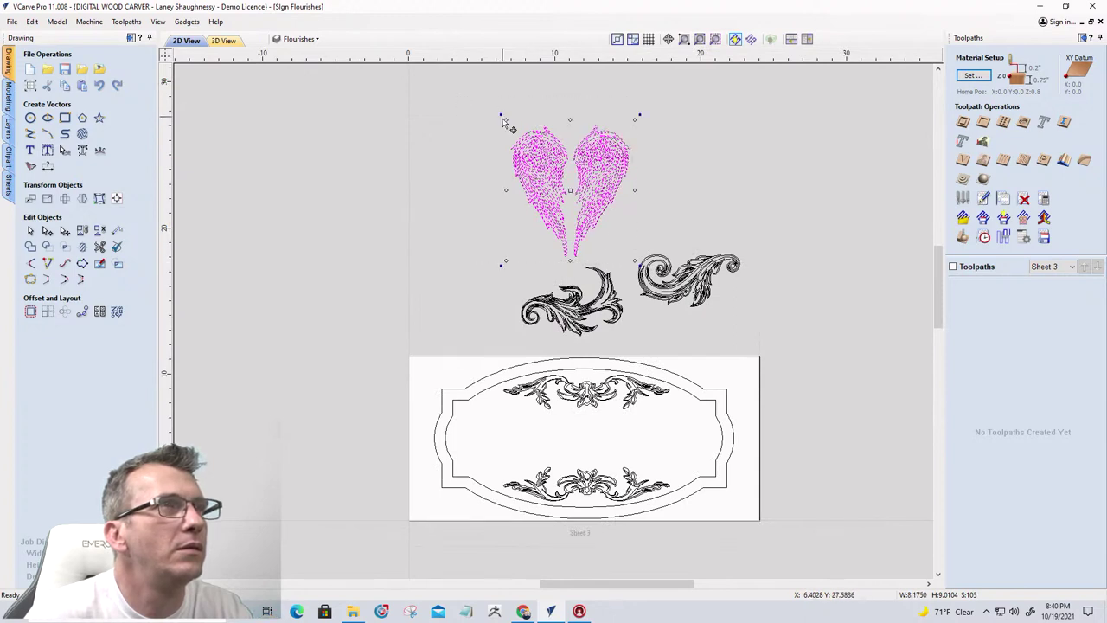
{"action": "left_click_drag", "start_coordinate": [504, 120], "coordinate": [479, 440], "text": "shift"}
{"action": "scroll", "coordinate": [493, 457], "scroll_direction": "up", "scroll_amount": 5}
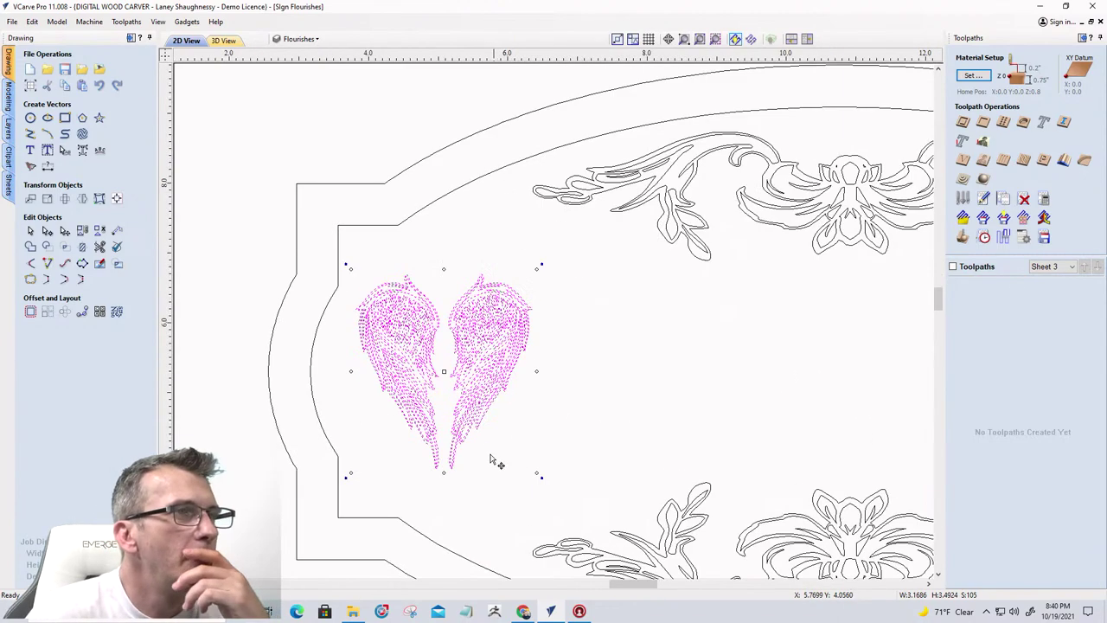
{"action": "scroll", "coordinate": [407, 321], "scroll_direction": "down", "scroll_amount": 2}
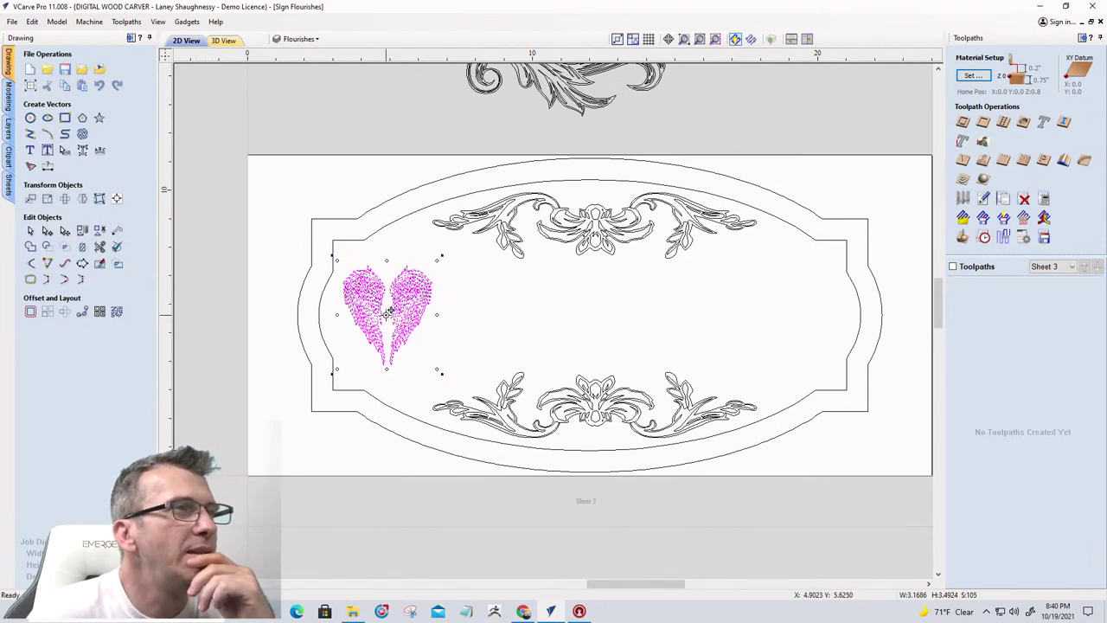
Move the right wing to the panel's right end, then select the left wing
{"action": "left_click", "coordinate": [386, 246]}
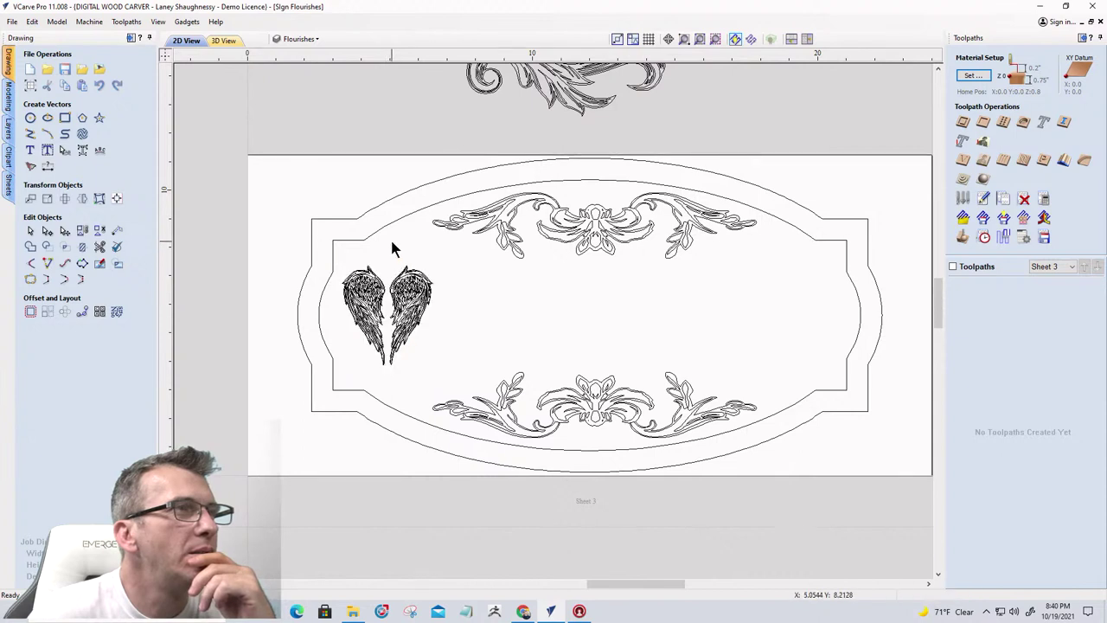
{"action": "left_click_drag", "start_coordinate": [386, 244], "coordinate": [437, 387]}
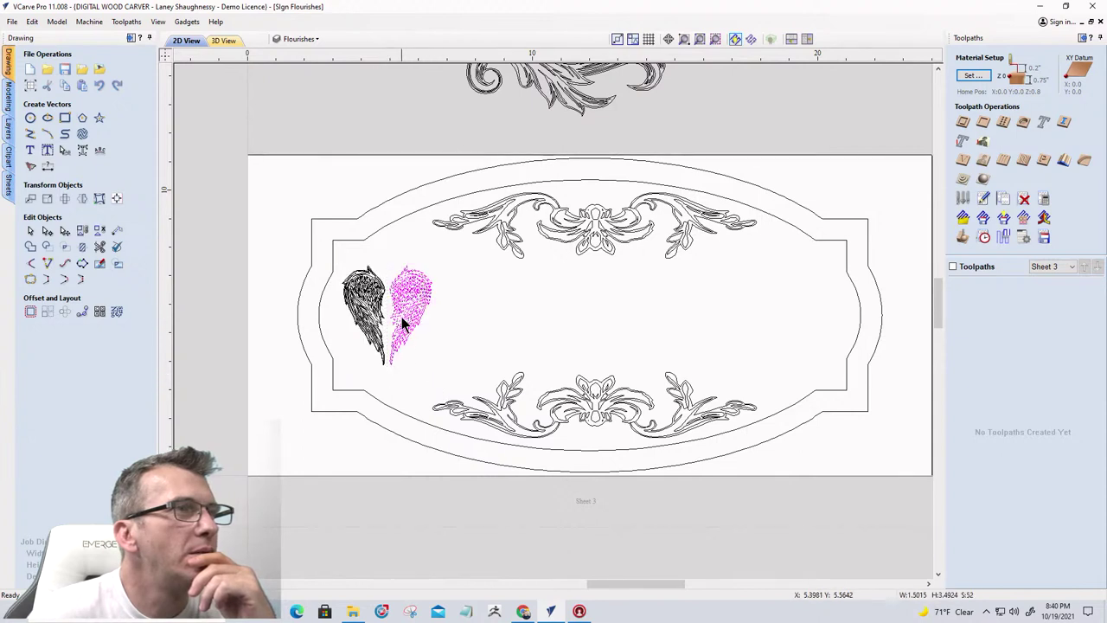
{"action": "left_click_drag", "start_coordinate": [415, 298], "coordinate": [817, 318]}
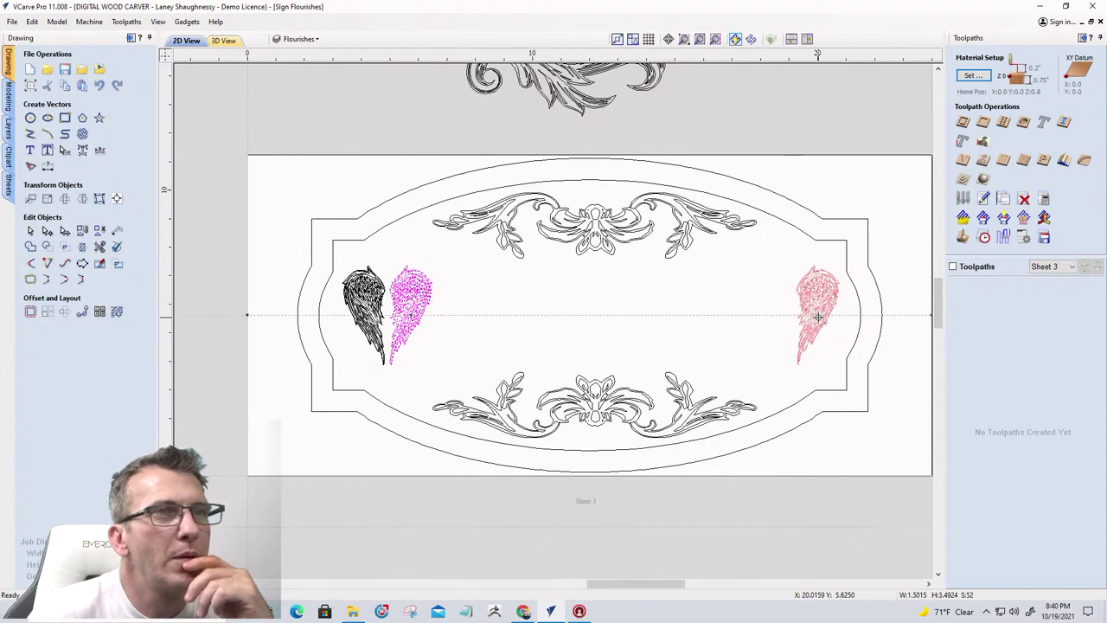
{"action": "left_click_drag", "start_coordinate": [817, 318], "coordinate": [819, 316]}
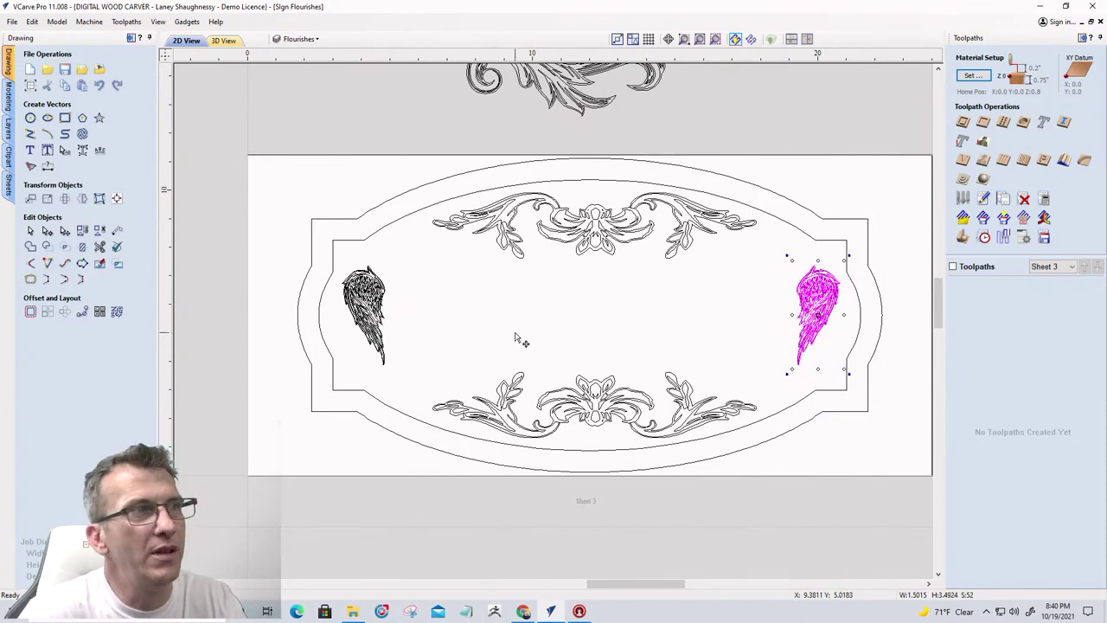
{"action": "left_click_drag", "start_coordinate": [309, 252], "coordinate": [426, 377]}
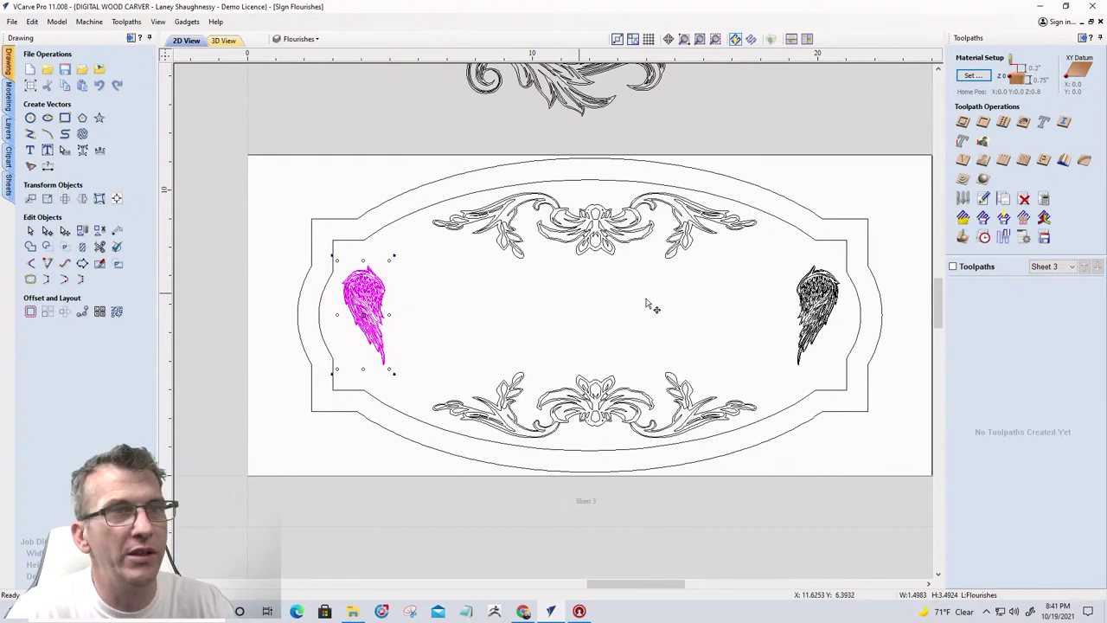
Align both wings to each other and to the material centre, then reselect the left wing
{"action": "left_click", "coordinate": [818, 298], "text": "shift"}
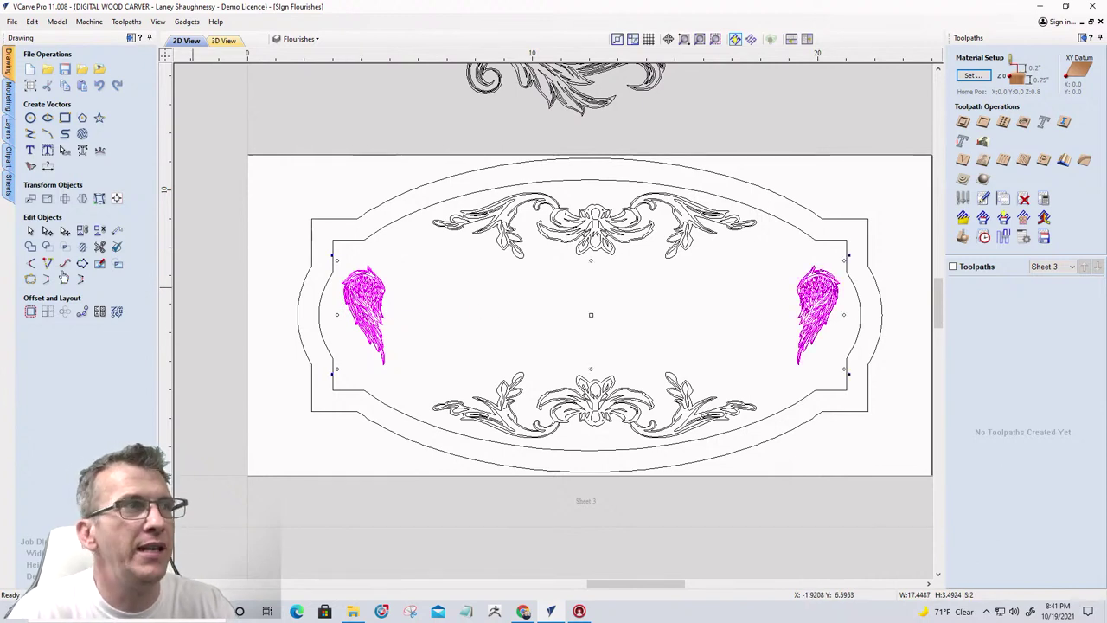
{"action": "left_click", "coordinate": [118, 199]}
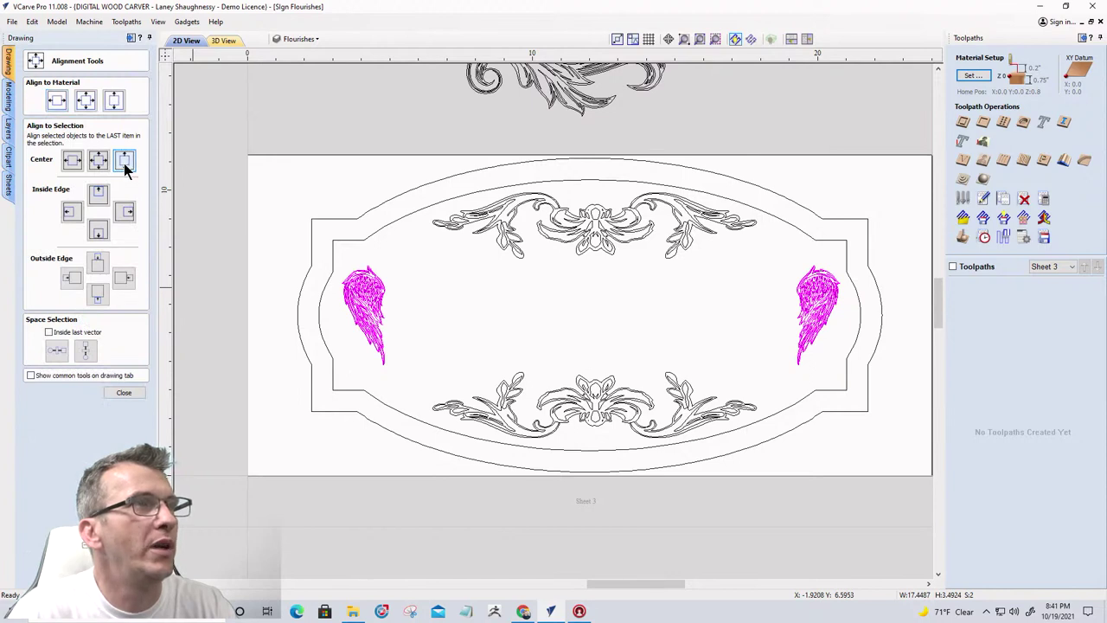
{"action": "left_click", "coordinate": [125, 163]}
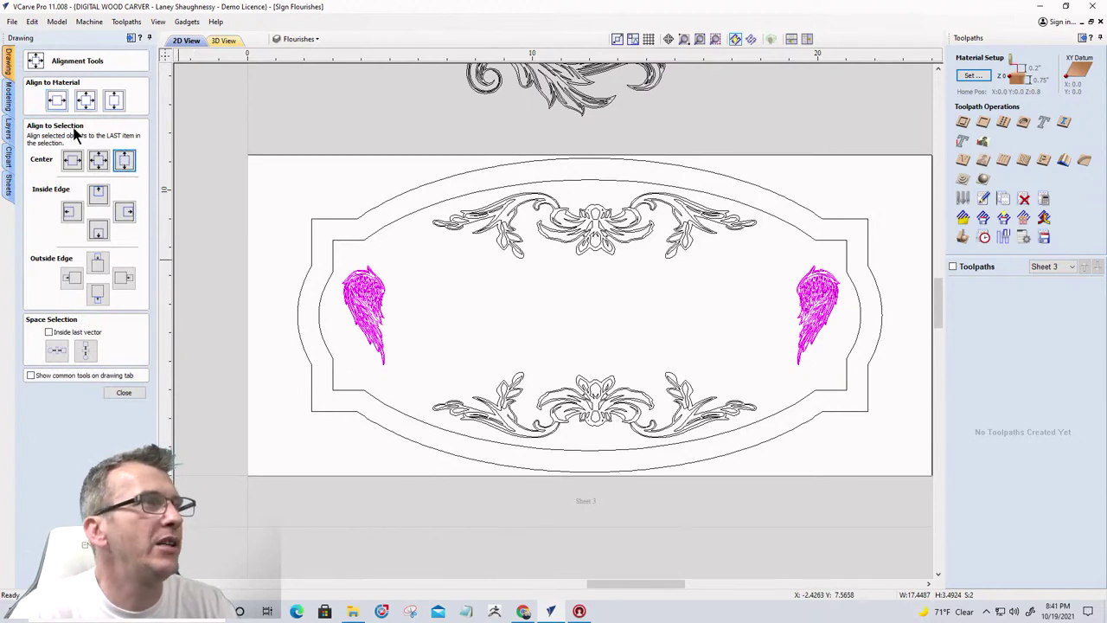
{"action": "left_click", "coordinate": [53, 102]}
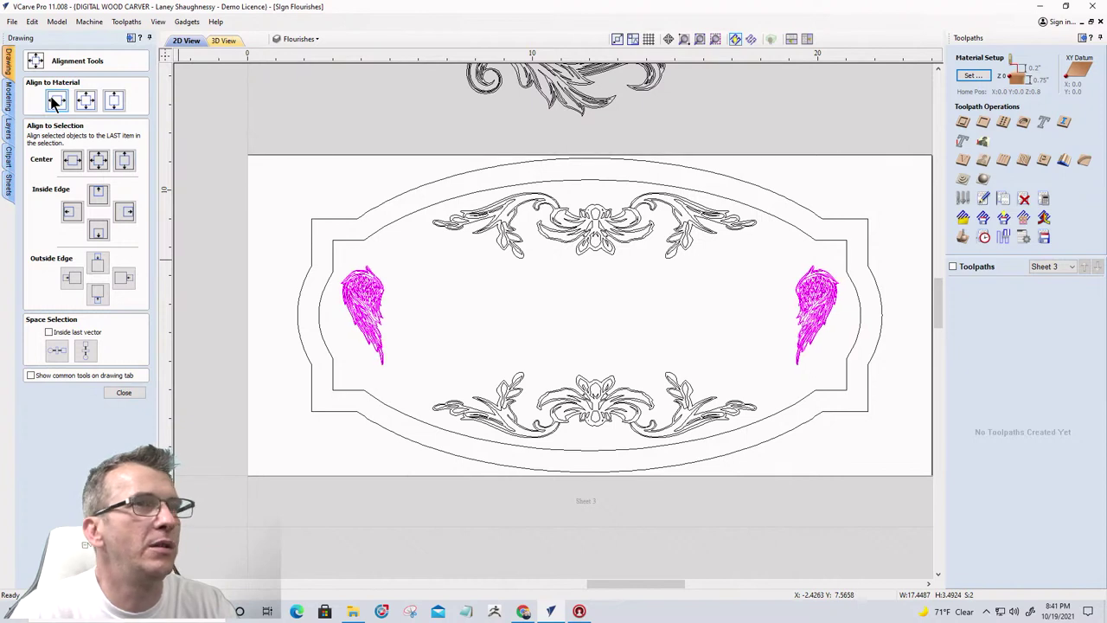
{"action": "left_click", "coordinate": [116, 394]}
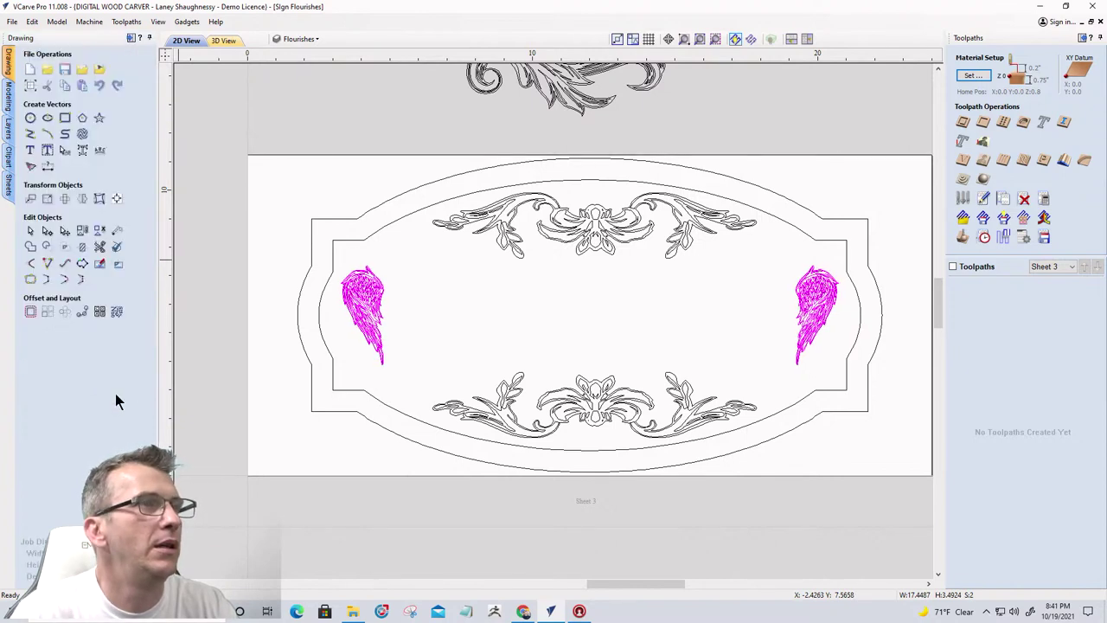
{"action": "left_click", "coordinate": [380, 318]}
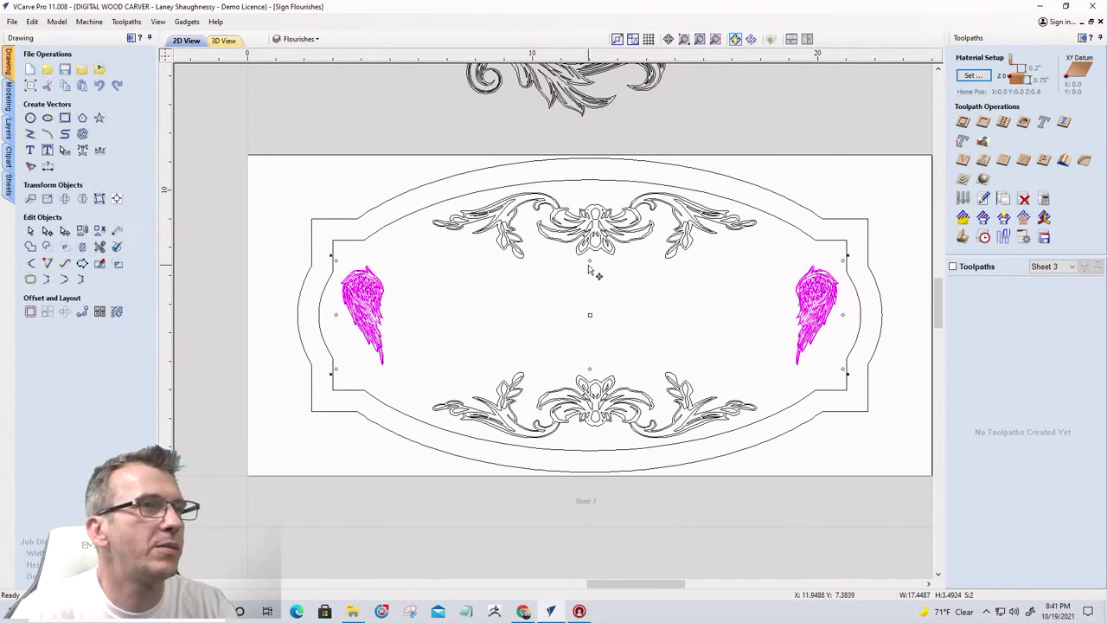
{"action": "left_click", "coordinate": [529, 311]}
{"action": "left_click_drag", "start_coordinate": [313, 252], "coordinate": [415, 382]}
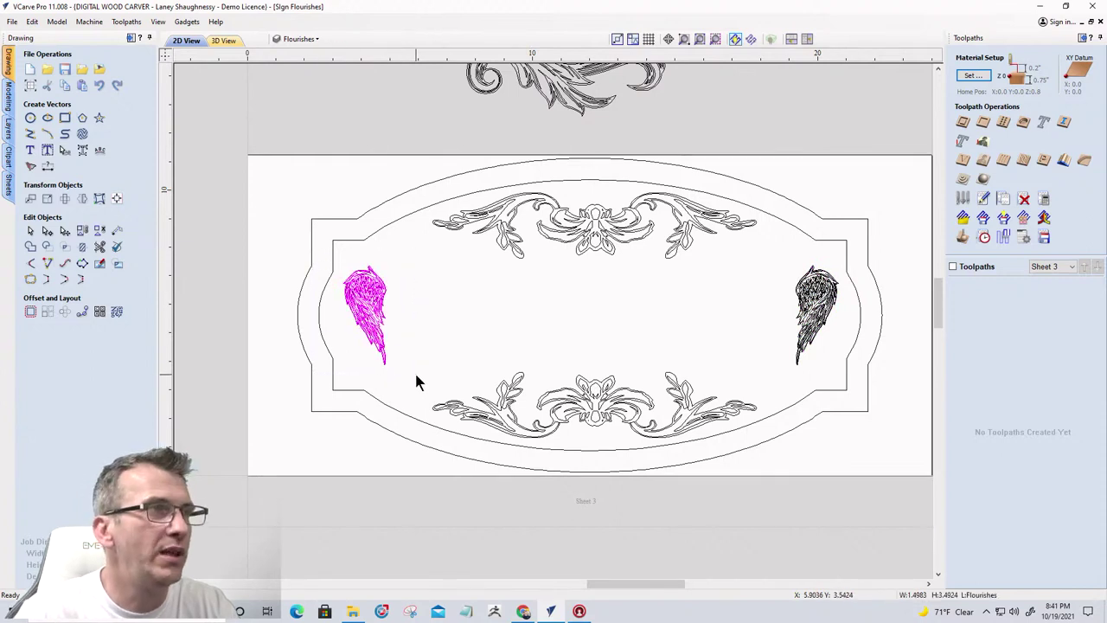
Nudge each wing toward the centre, then enlarge both wings together with a corner handle
{"action": "key", "text": "Right"}
{"action": "key", "text": "Right"}
{"action": "key", "text": "Right"}
{"action": "key", "text": "Right"}
{"action": "key", "text": "Right"}
{"action": "key", "text": "Right"}
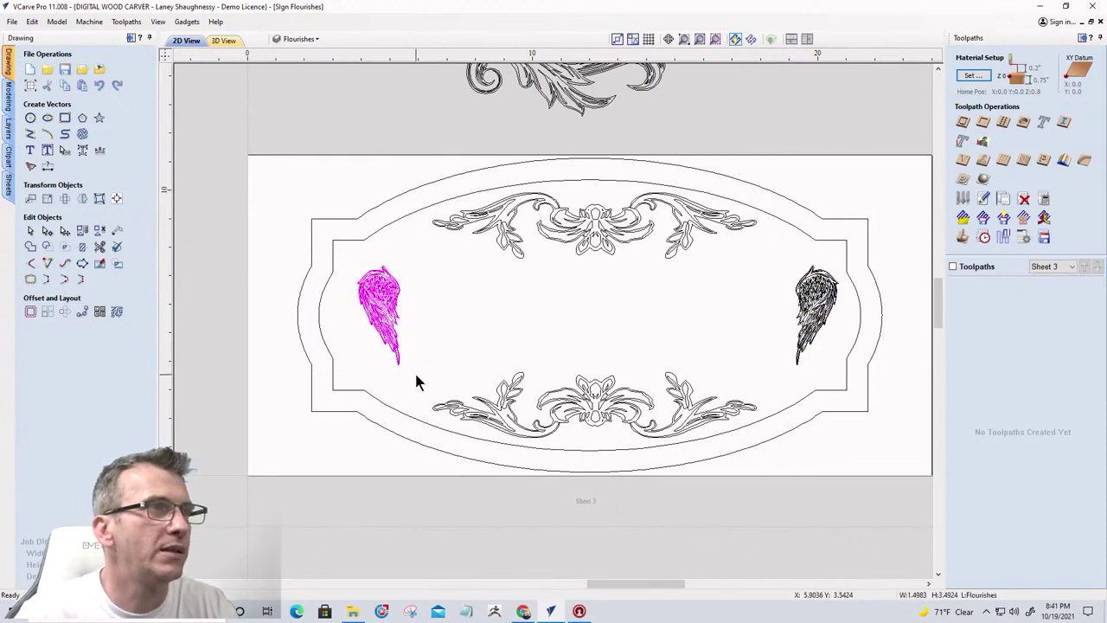
{"action": "key", "text": "Right"}
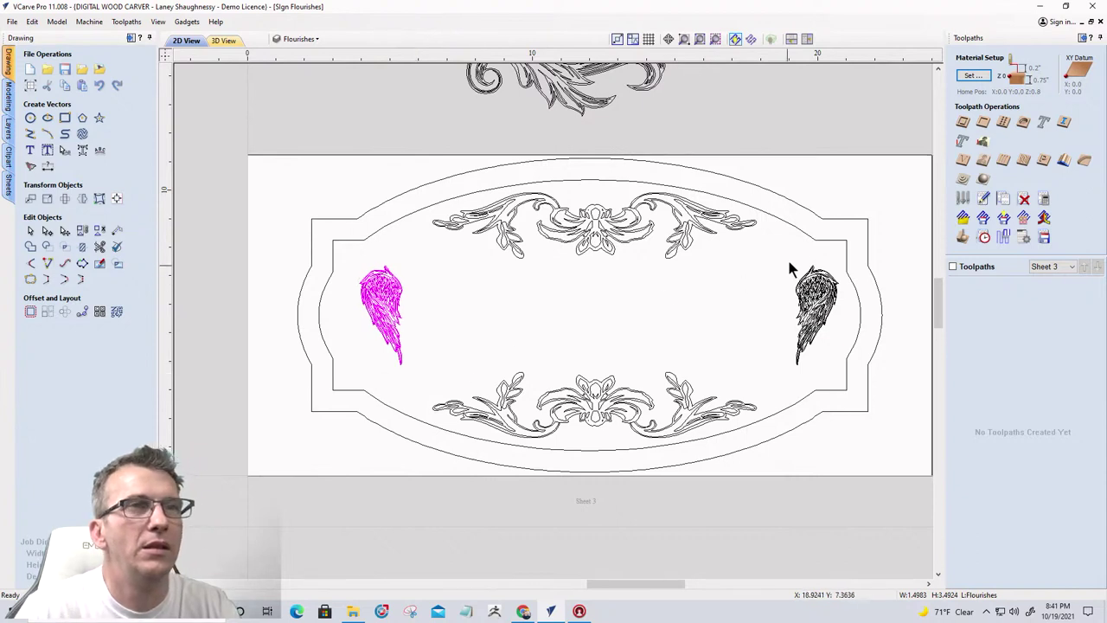
{"action": "key", "text": "Tab"}
{"action": "key", "text": "Left"}
{"action": "key", "text": "Left"}
{"action": "key", "text": "Left"}
{"action": "key", "text": "Left"}
{"action": "key", "text": "Left"}
{"action": "key", "text": "Left"}
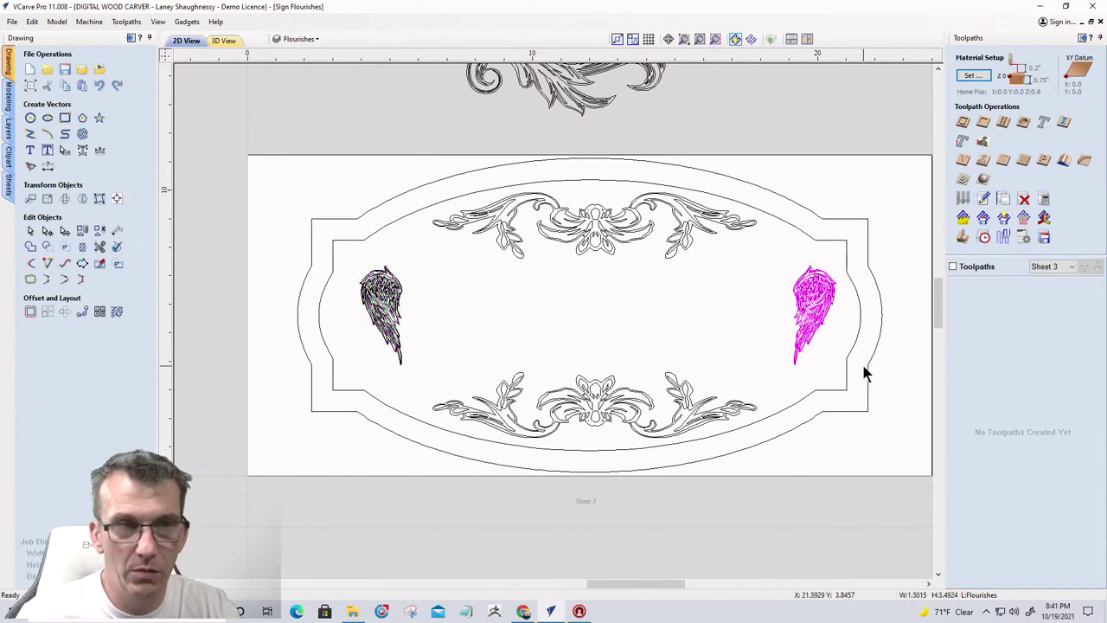
{"action": "key", "text": "Left"}
{"action": "key", "text": "Left"}
{"action": "key", "text": "Left"}
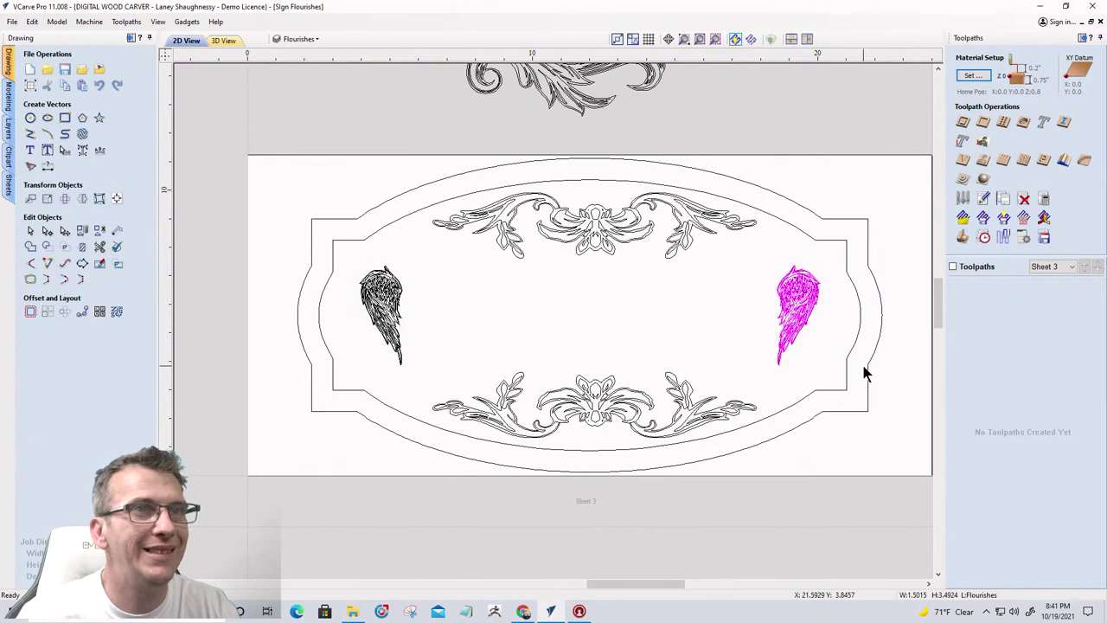
{"action": "left_click_drag", "start_coordinate": [323, 249], "coordinate": [845, 387]}
{"action": "left_click", "coordinate": [397, 328]}
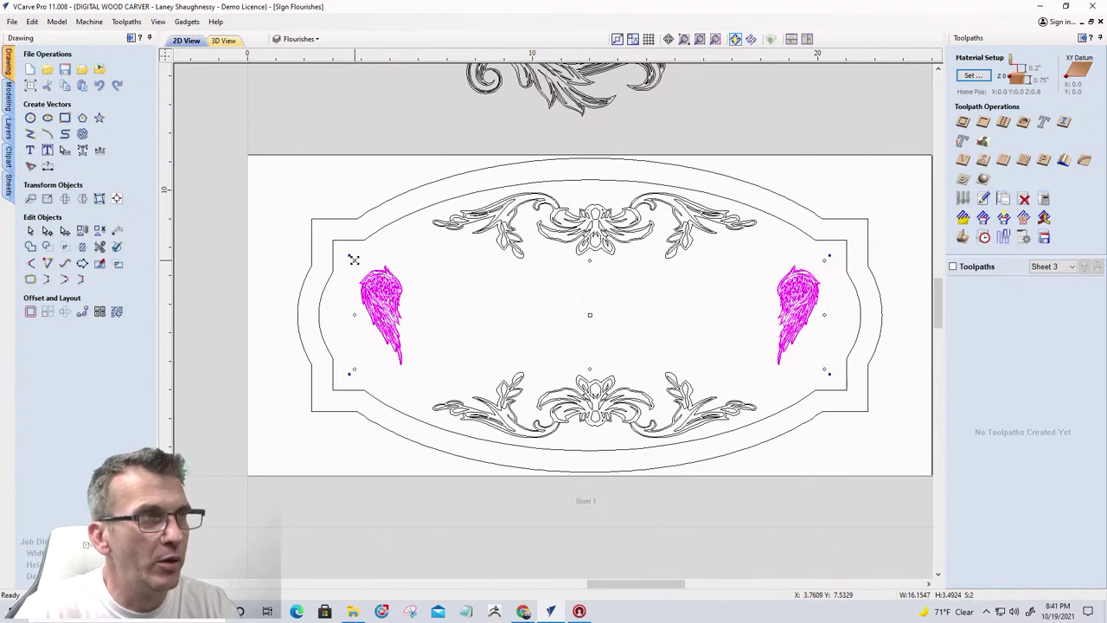
{"action": "left_click_drag", "start_coordinate": [354, 260], "coordinate": [351, 254]}
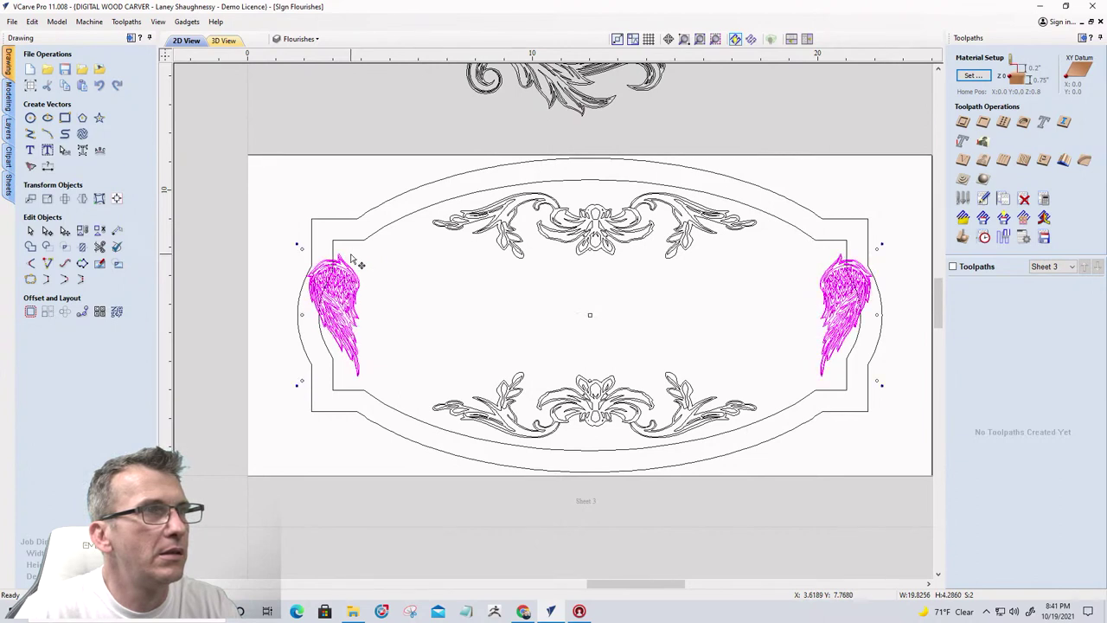
{"action": "left_click", "coordinate": [268, 282]}
Fine-tune the left and right wings inward off the border with arrow-key nudges
{"action": "left_click_drag", "start_coordinate": [272, 246], "coordinate": [385, 398]}
{"action": "key", "text": "Right"}
{"action": "key", "text": "Right"}
{"action": "key", "text": "Right"}
{"action": "key", "text": "Right"}
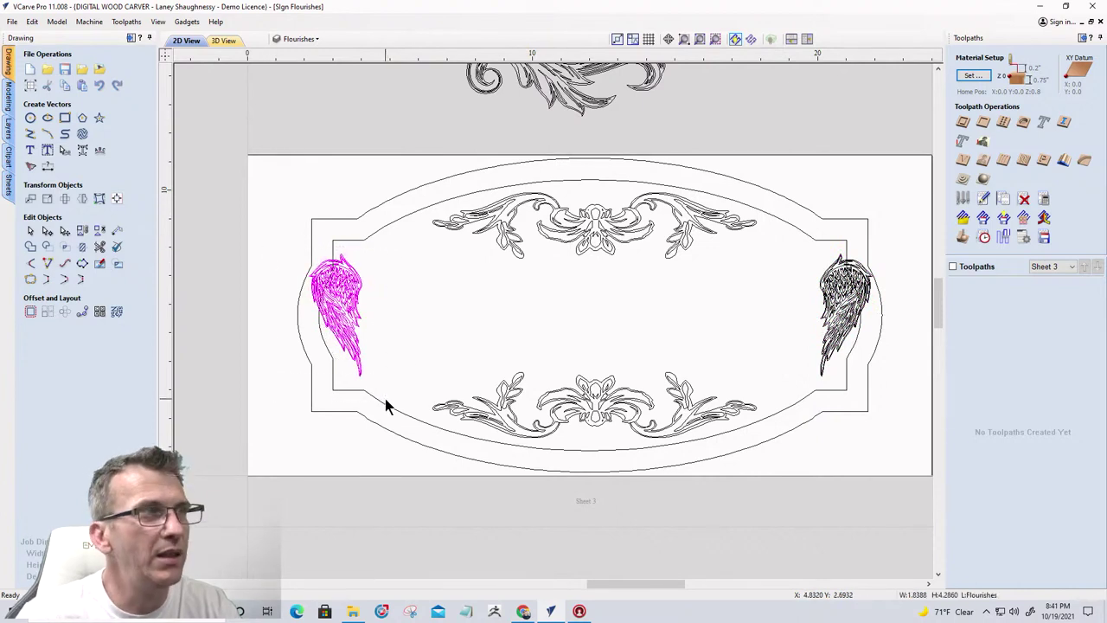
{"action": "key", "text": "Right"}
{"action": "key", "text": "Right"}
{"action": "key", "text": "Right"}
{"action": "key", "text": "Right"}
{"action": "key", "text": "Right"}
{"action": "key", "text": "Right"}
{"action": "key", "text": "Right"}
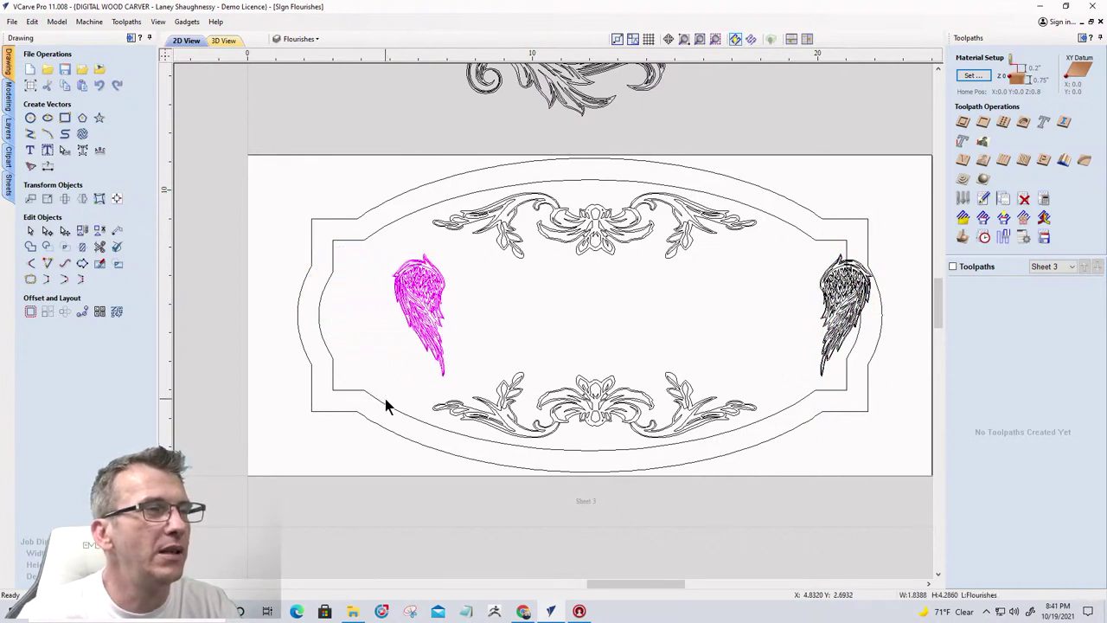
{"action": "key", "text": "Left"}
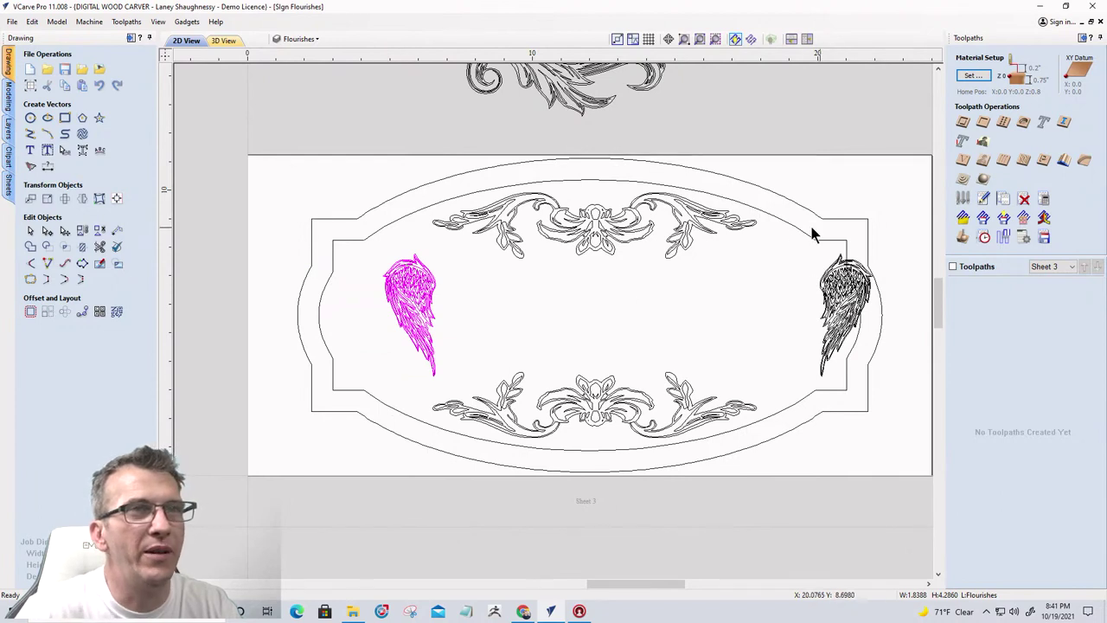
{"action": "left_click_drag", "start_coordinate": [875, 294], "coordinate": [902, 396]}
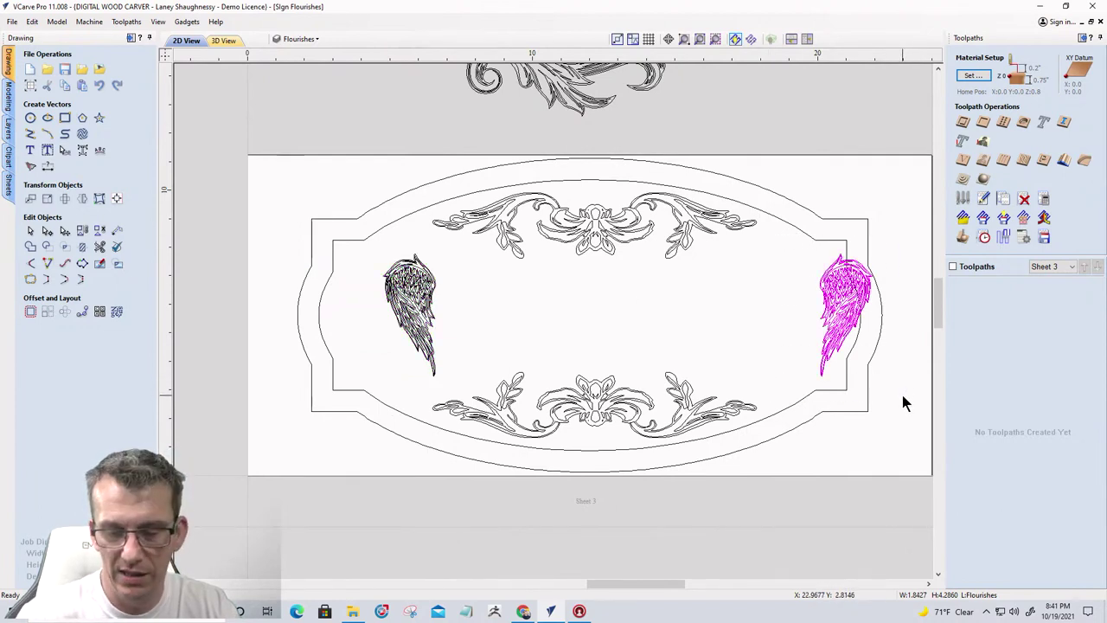
{"action": "key", "text": "Left"}
{"action": "key", "text": "Left"}
{"action": "key", "text": "Left"}
{"action": "key", "text": "Left"}
{"action": "key", "text": "Left"}
{"action": "key", "text": "Left"}
{"action": "key", "text": "Left"}
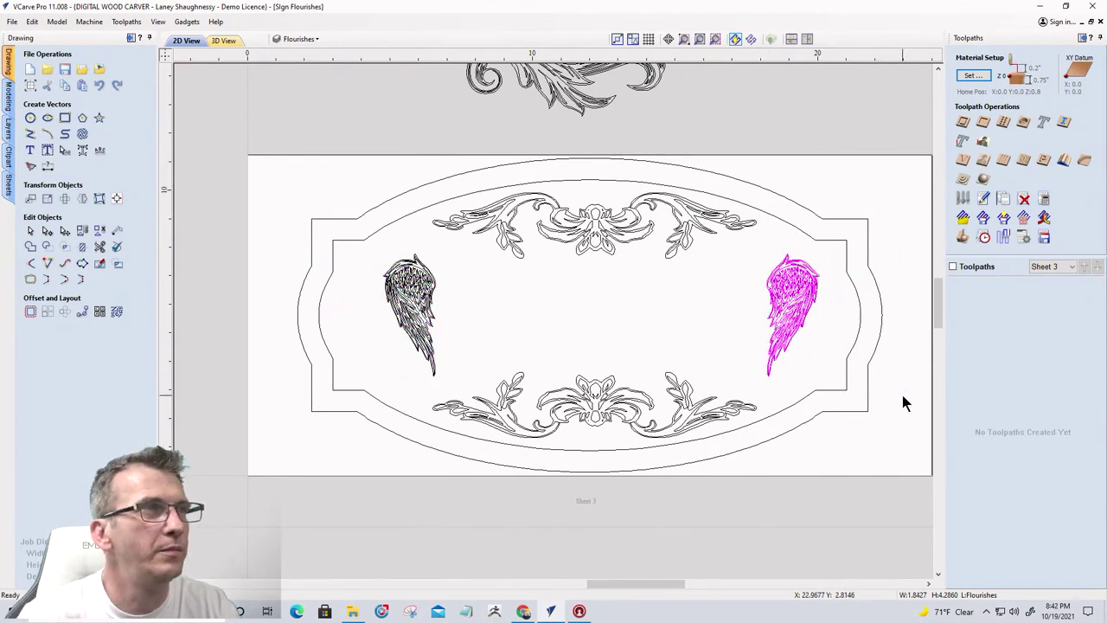
{"action": "key", "text": "Left"}
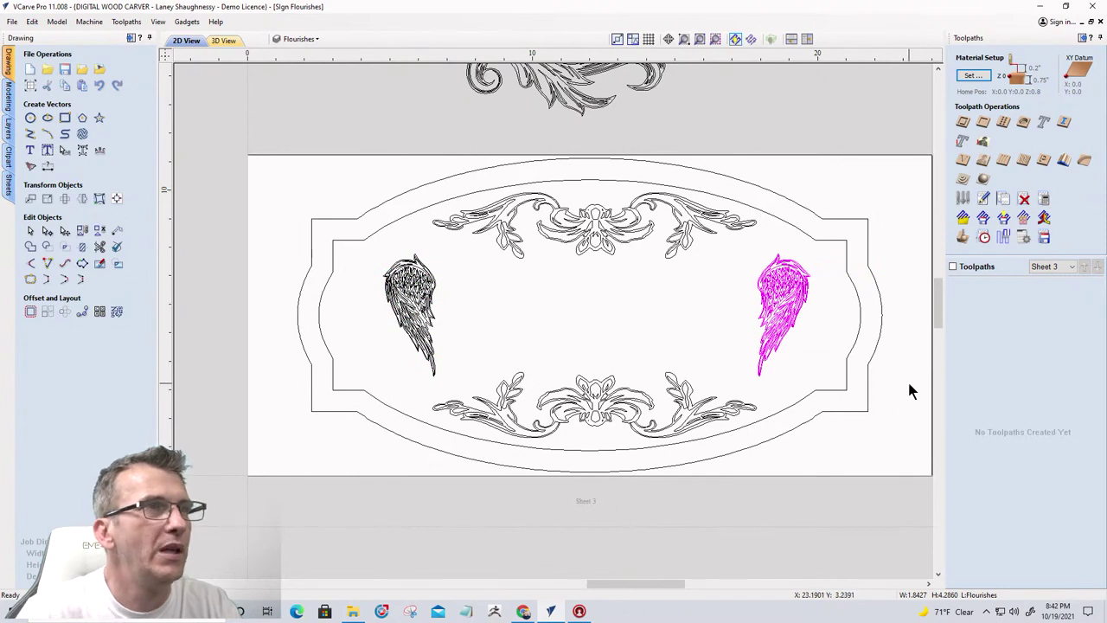
Centre both wings horizontally on the material
{"action": "left_click", "coordinate": [413, 304], "text": "shift"}
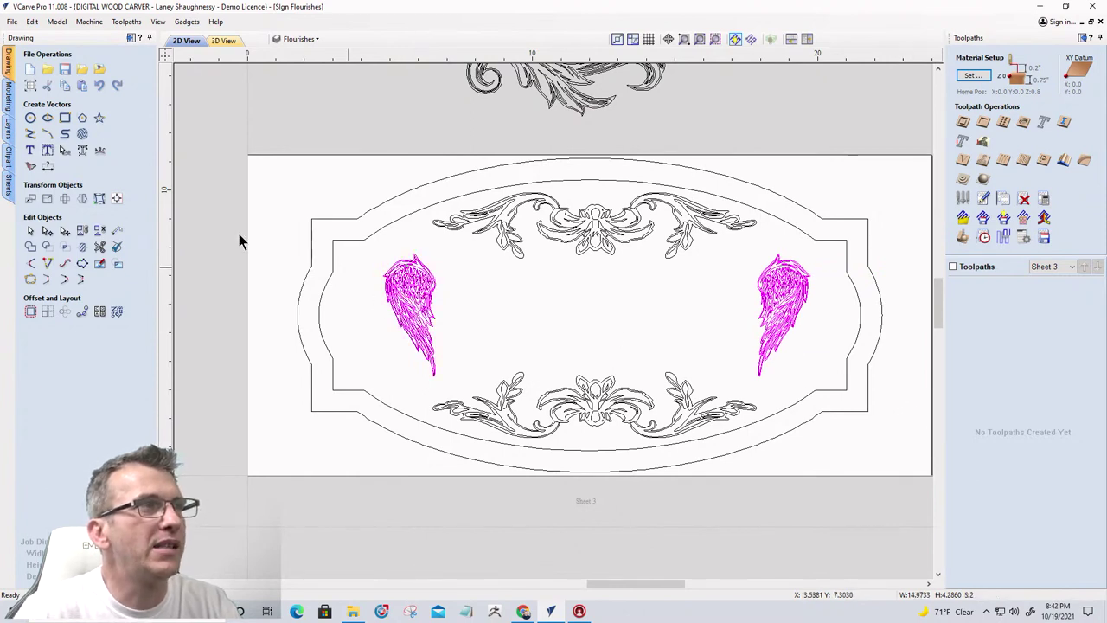
{"action": "left_click", "coordinate": [115, 198]}
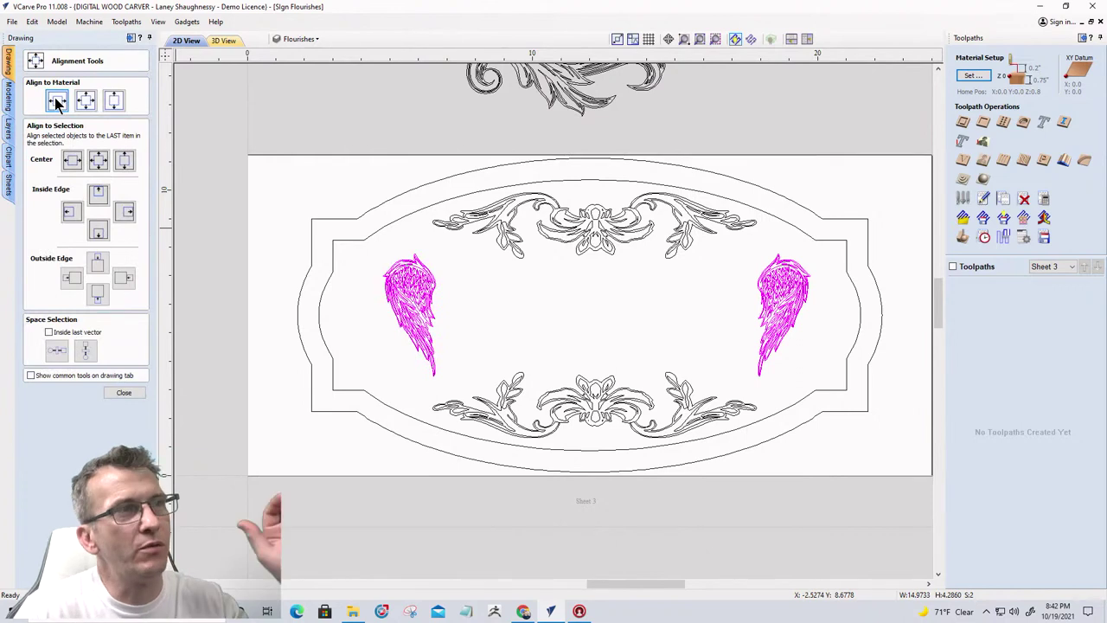
{"action": "left_click", "coordinate": [54, 100]}
{"action": "left_click", "coordinate": [476, 280]}
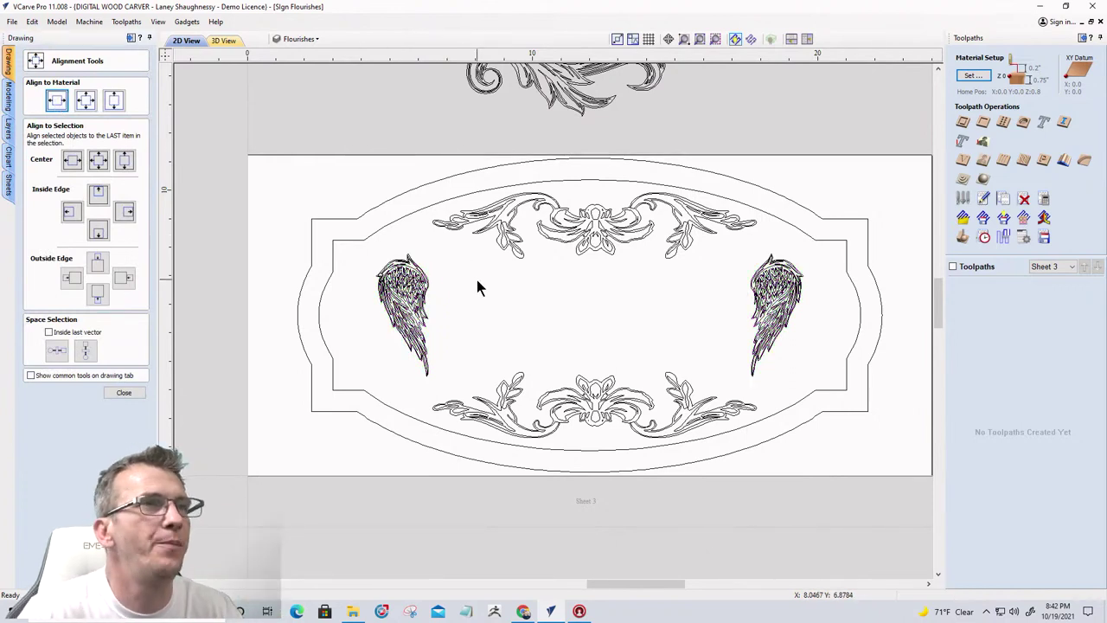
Close Alignment Tools and select the upper flourish plus the lower flourish
{"action": "left_click", "coordinate": [121, 392]}
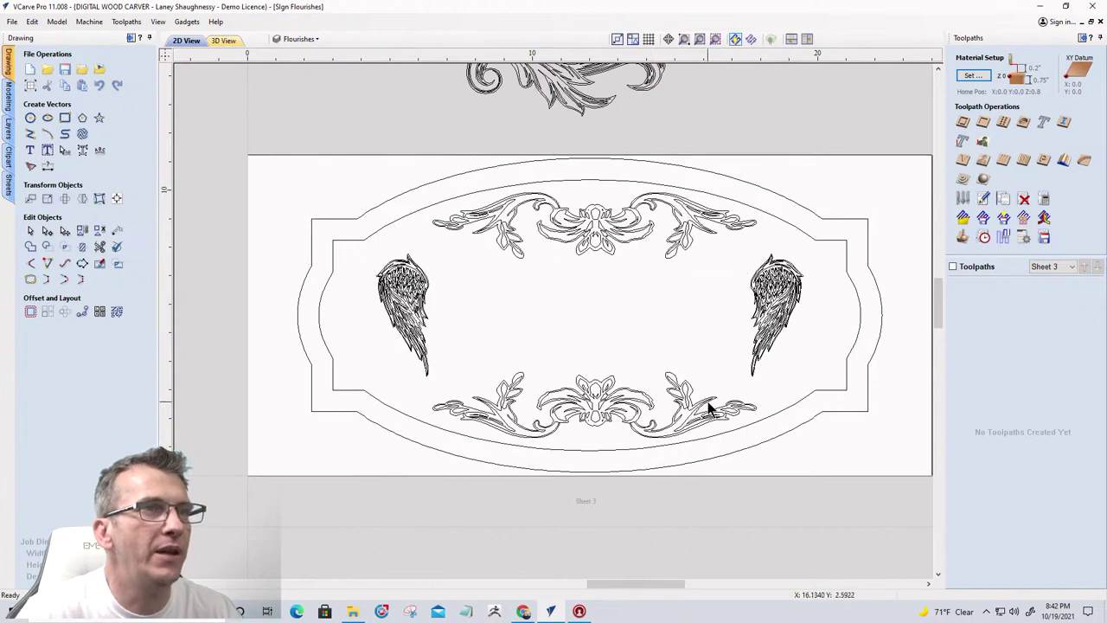
{"action": "left_click", "coordinate": [615, 386]}
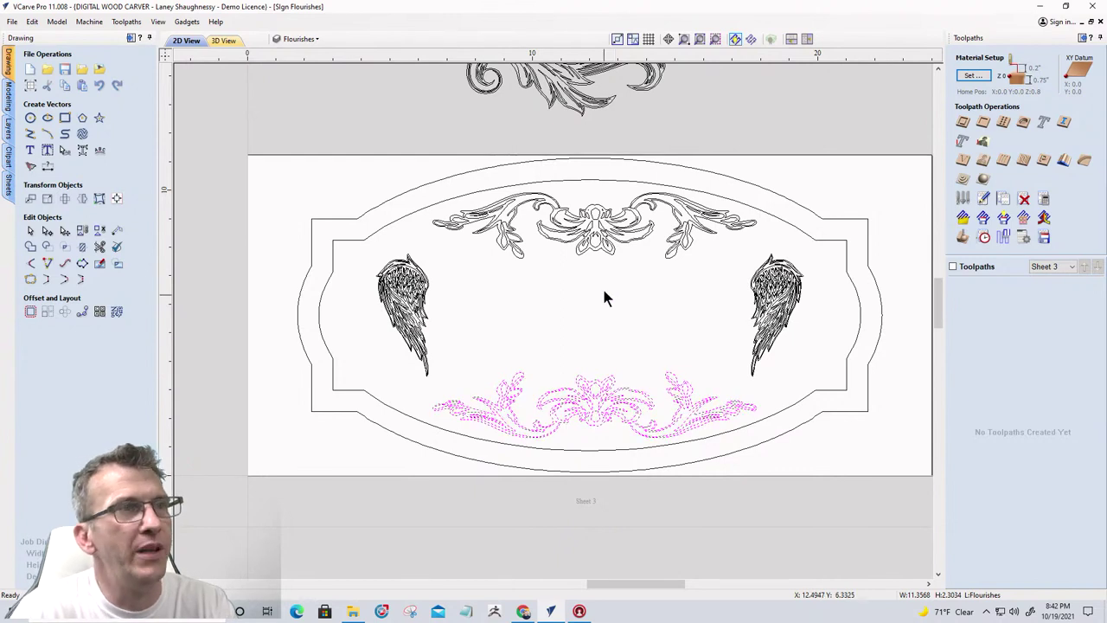
{"action": "left_click", "coordinate": [594, 249]}
{"action": "left_click", "coordinate": [583, 270]}
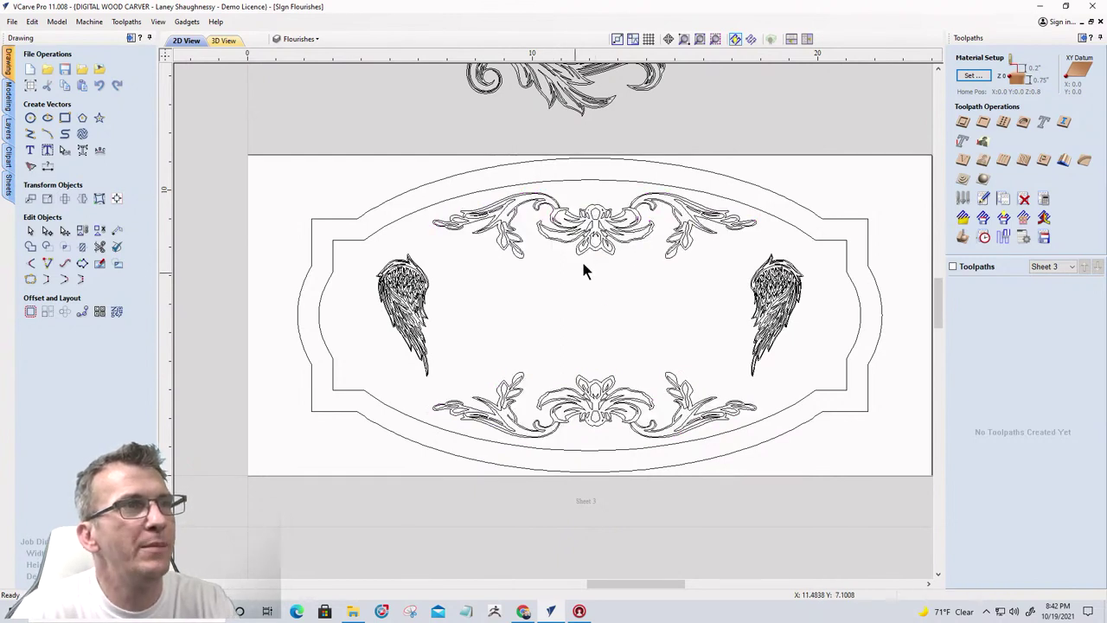
{"action": "left_click", "coordinate": [582, 254]}
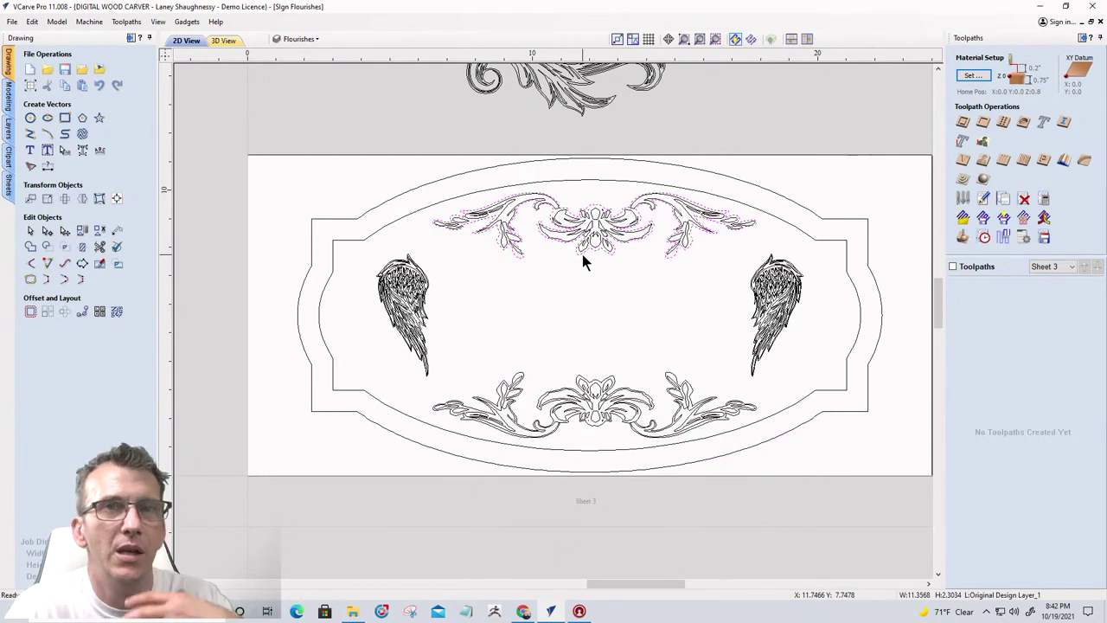
{"action": "left_click", "coordinate": [595, 385], "text": "shift"}
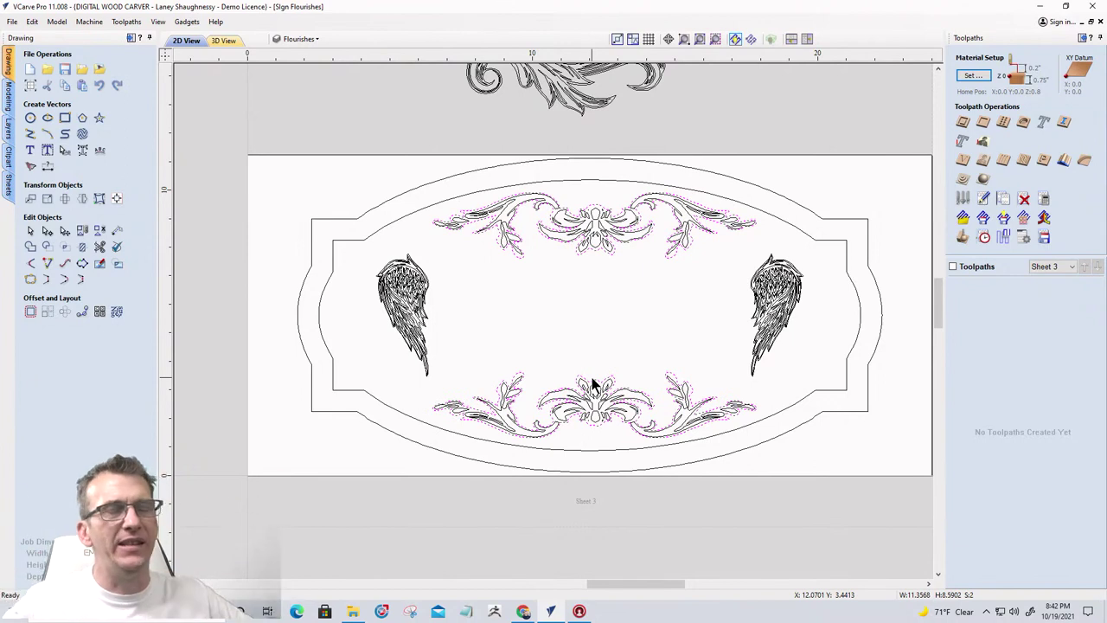
Offset both flourishes outward by 0.375 inches with rounded corners, redoing an oversized first attempt
{"action": "left_click", "coordinate": [31, 312]}
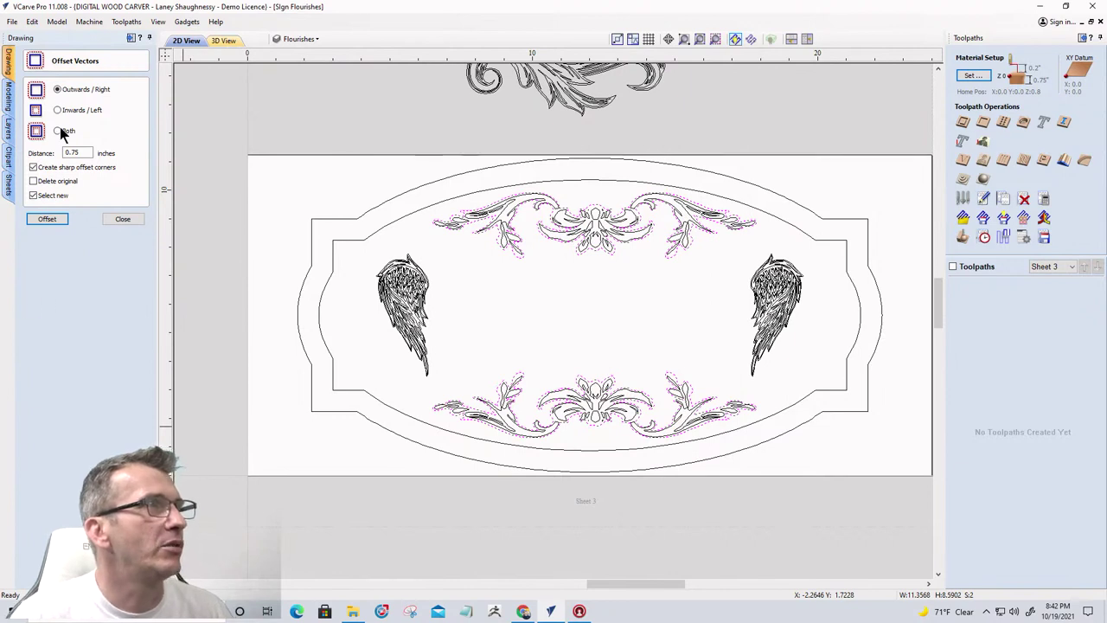
{"action": "left_click_drag", "start_coordinate": [81, 153], "coordinate": [62, 154]}
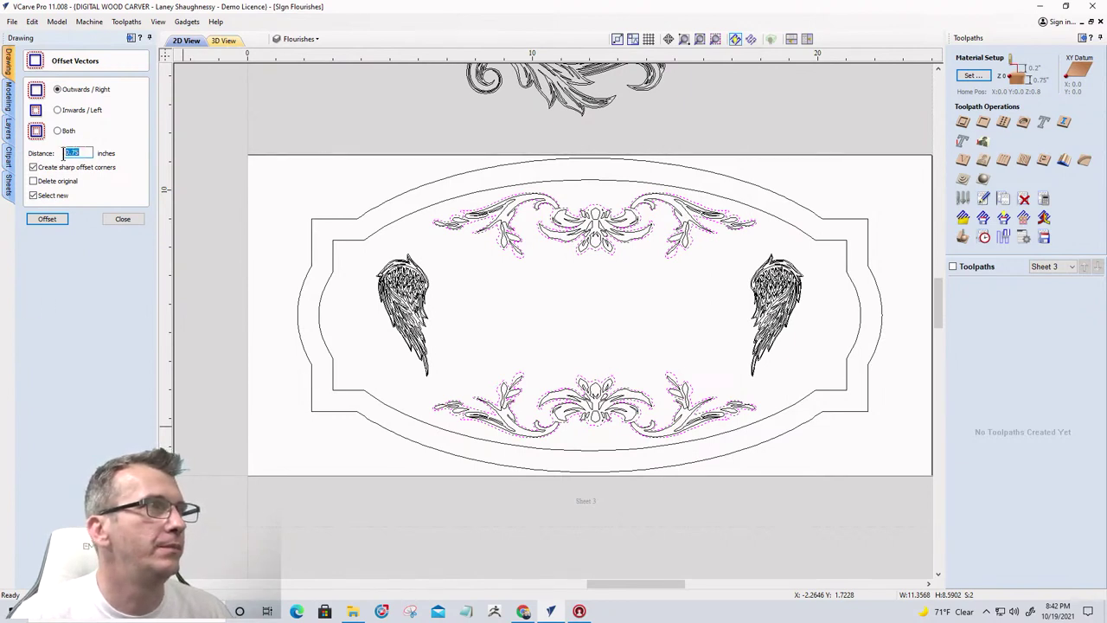
{"action": "left_click", "coordinate": [33, 167]}
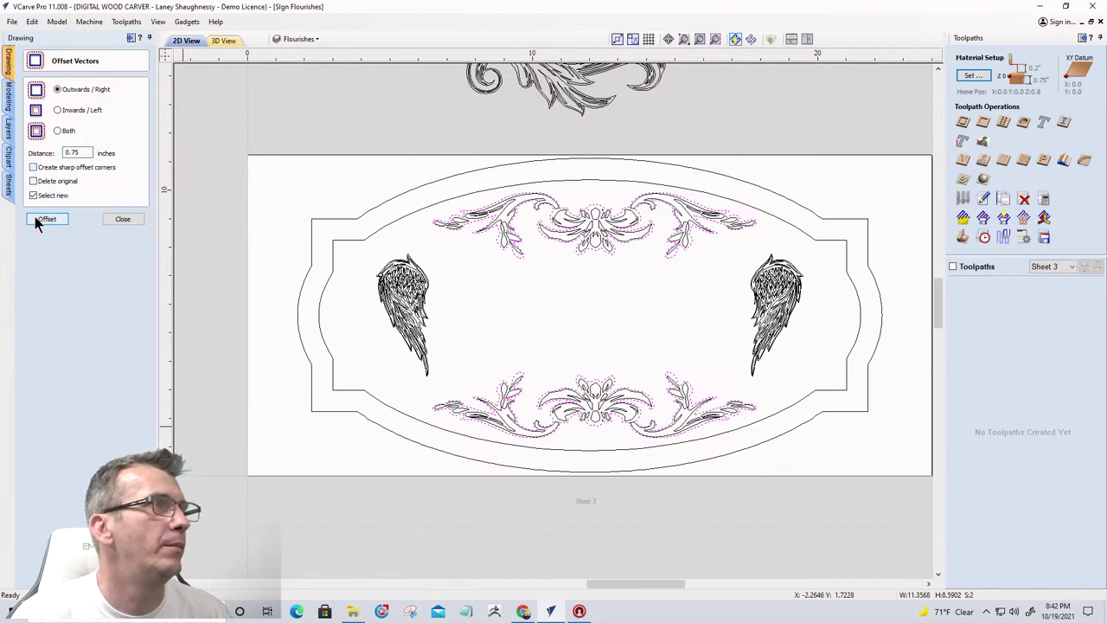
{"action": "left_click", "coordinate": [42, 221]}
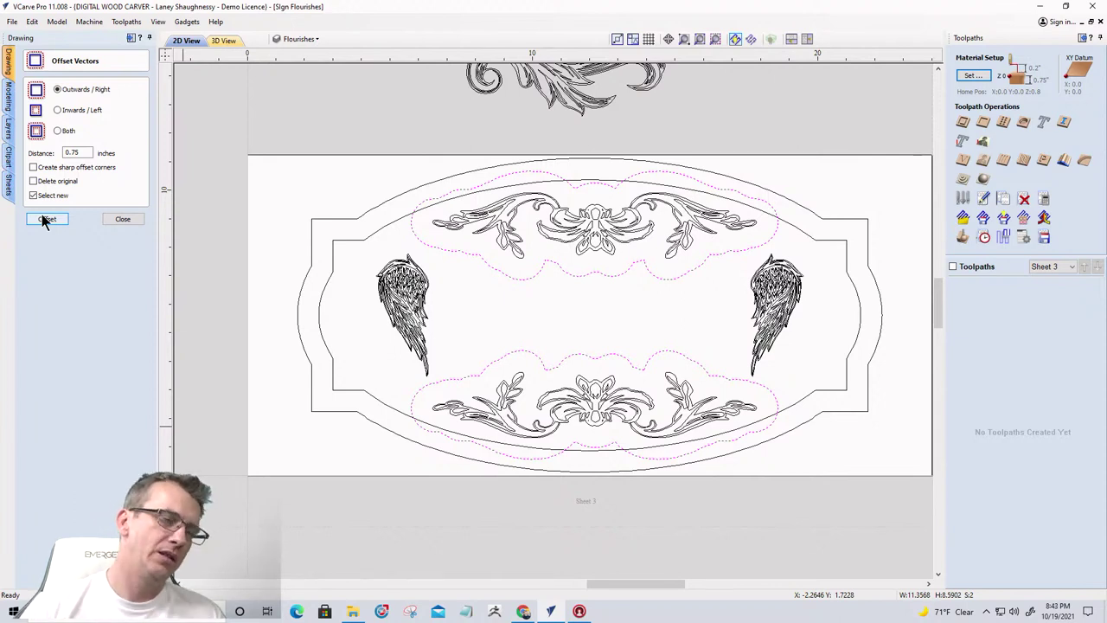
{"action": "key", "text": "ctrl+z"}
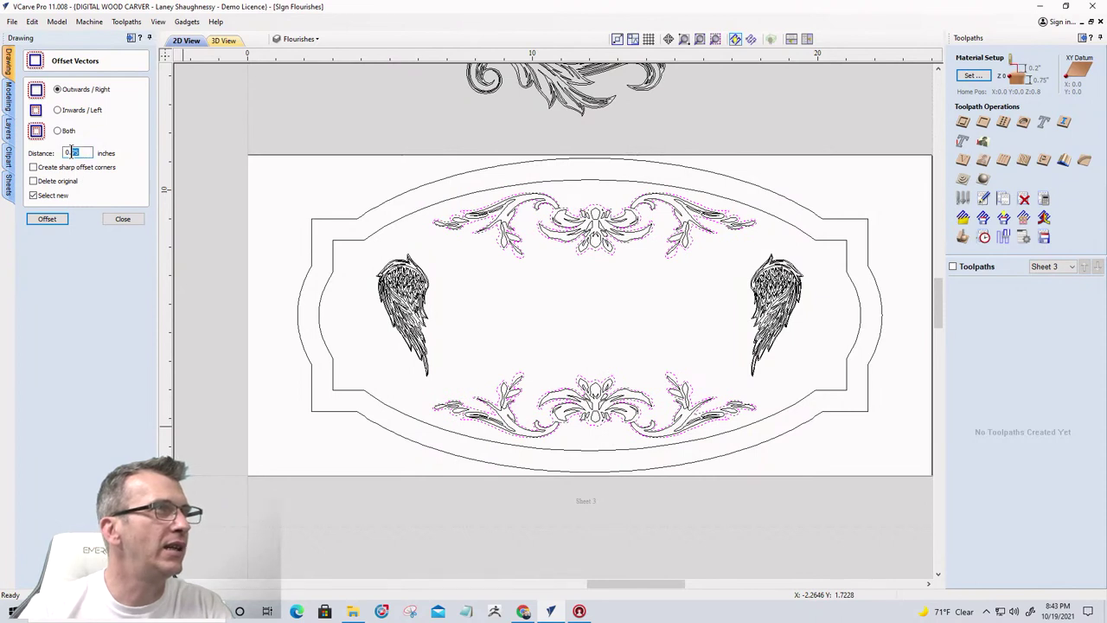
{"action": "type", "text": "5"}
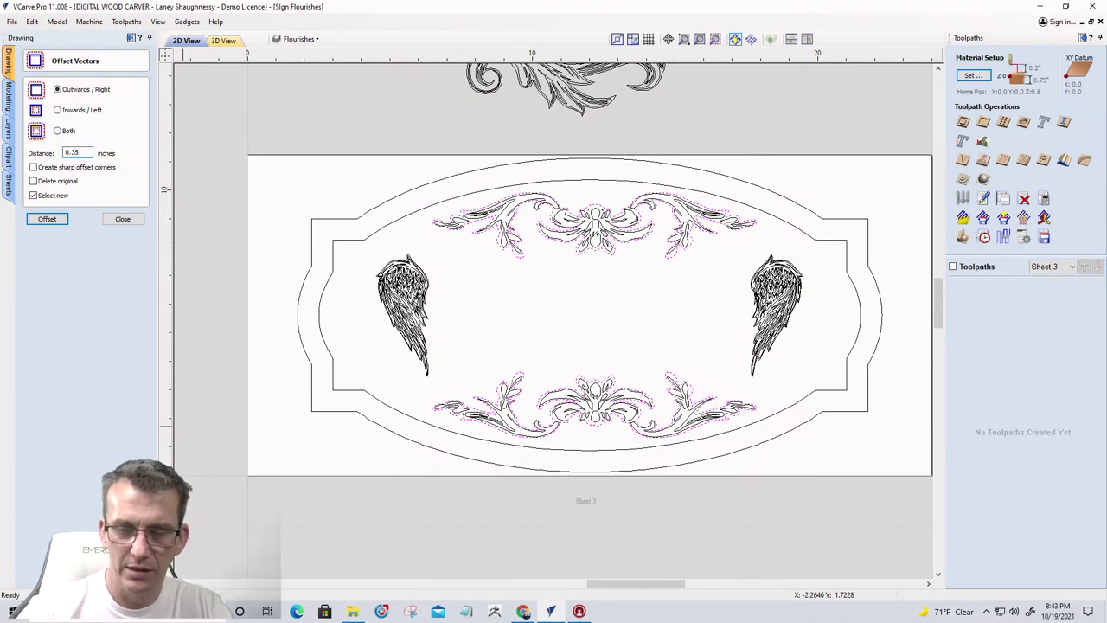
{"action": "left_click", "coordinate": [47, 218]}
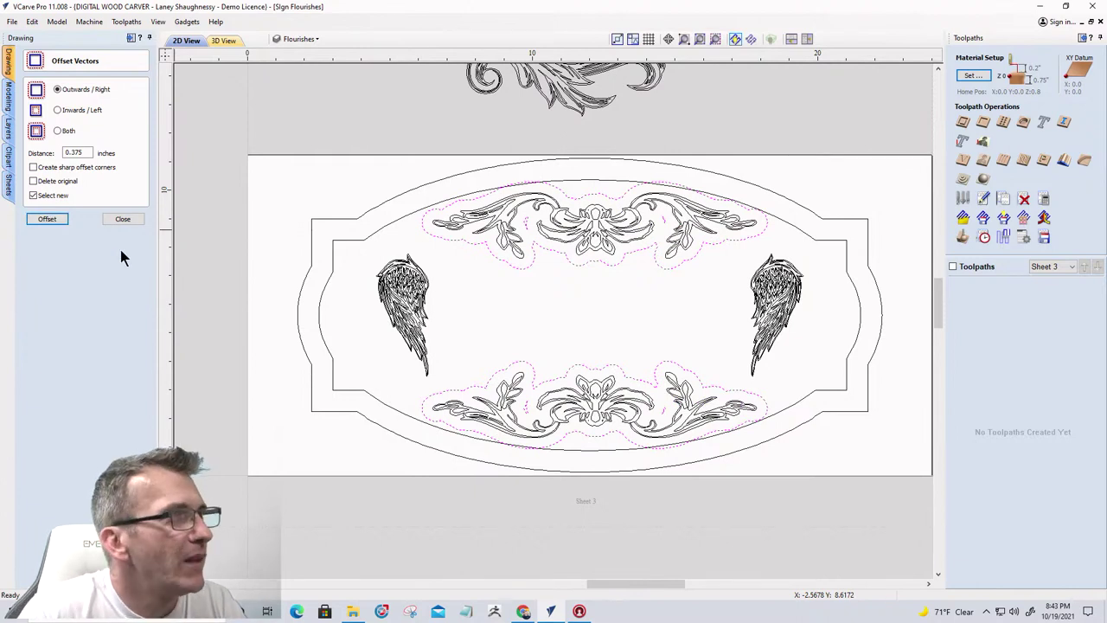
{"action": "left_click", "coordinate": [121, 220]}
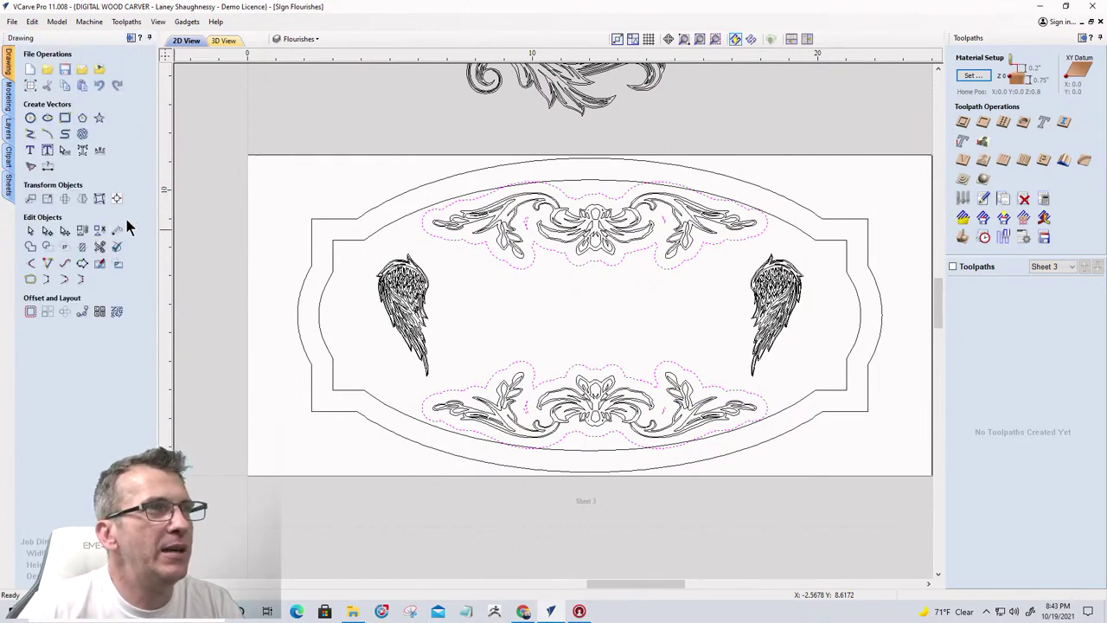
Select the whole outer outline of a wing
{"action": "left_click", "coordinate": [415, 273]}
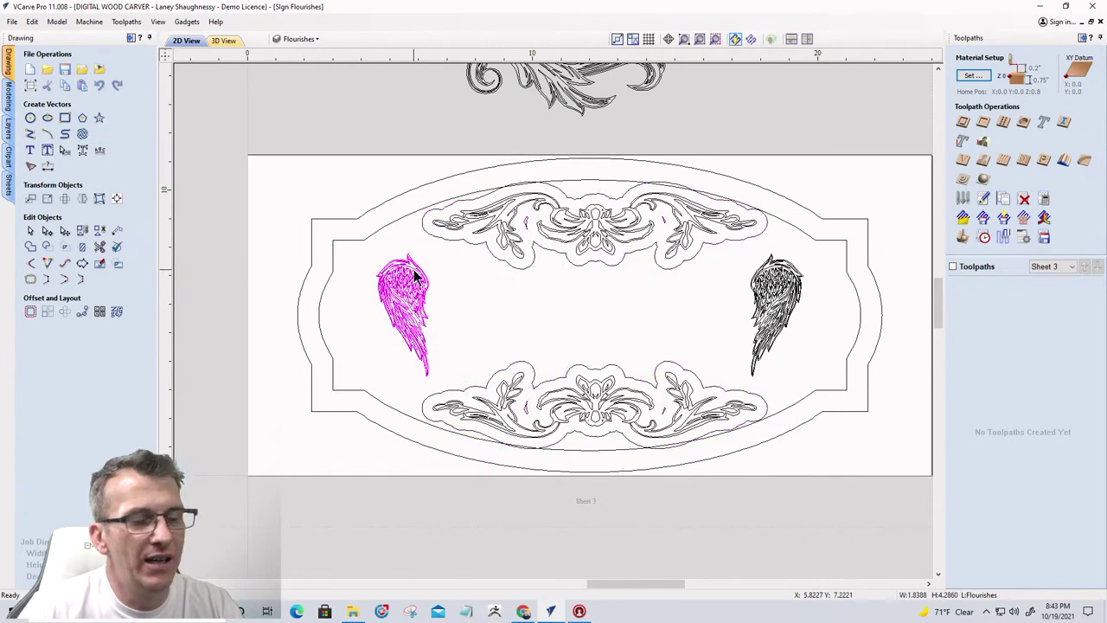
{"action": "left_click", "coordinate": [776, 317]}
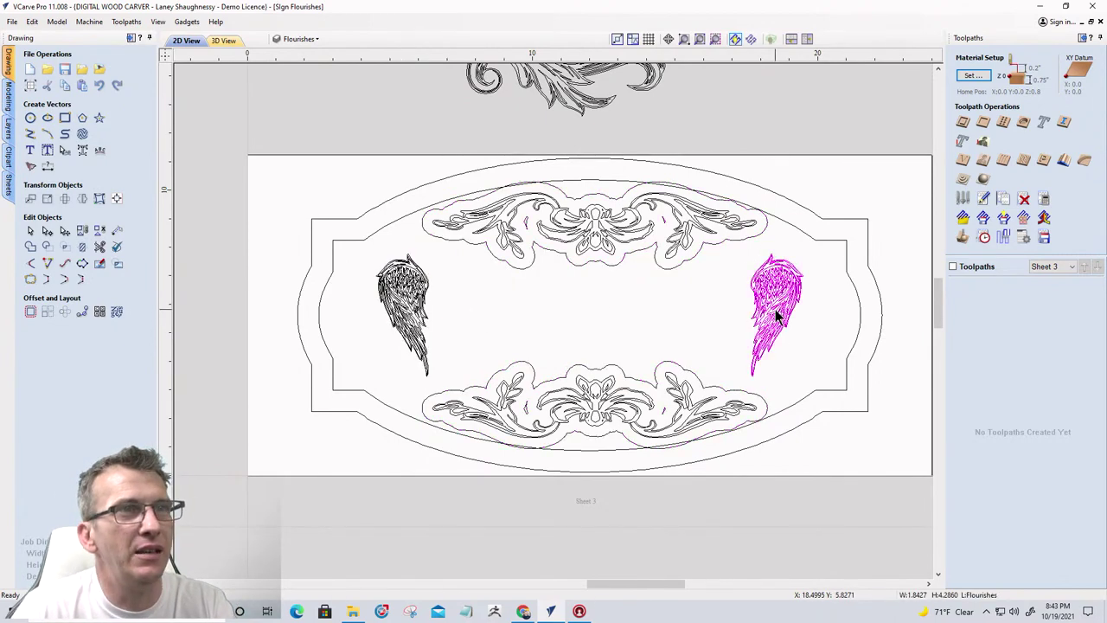
{"action": "scroll", "coordinate": [410, 251], "scroll_direction": "up", "scroll_amount": 6}
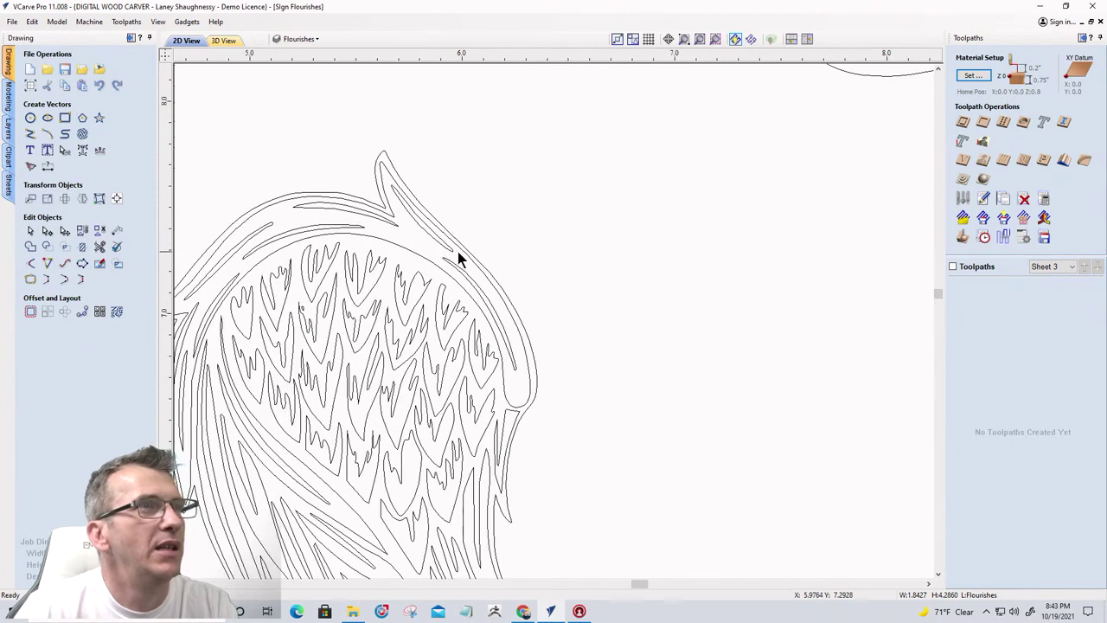
{"action": "left_click", "coordinate": [455, 253]}
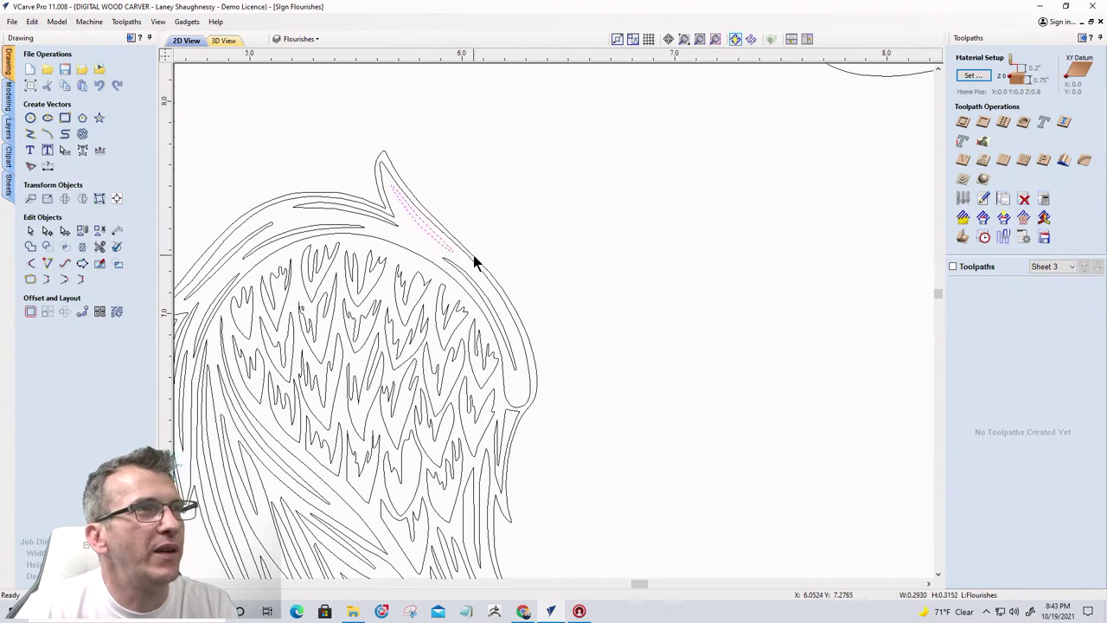
{"action": "left_click", "coordinate": [474, 261]}
{"action": "scroll", "coordinate": [475, 233], "scroll_direction": "down", "scroll_amount": 4}
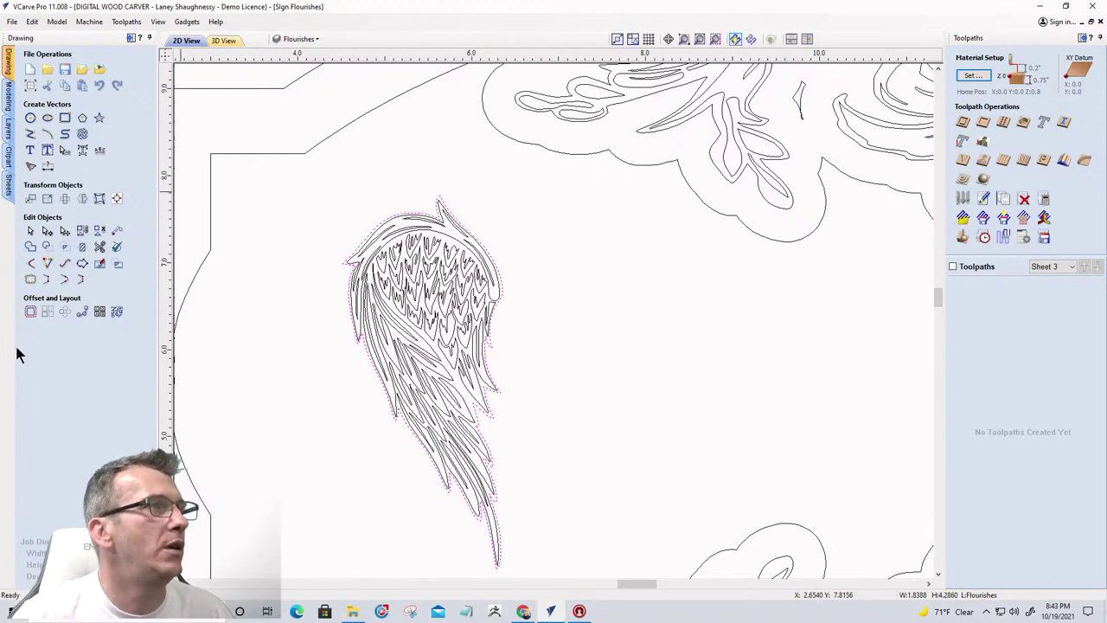
Create 0.125-inch outward offsets around the first wing and then the other wing
{"action": "left_click", "coordinate": [30, 312]}
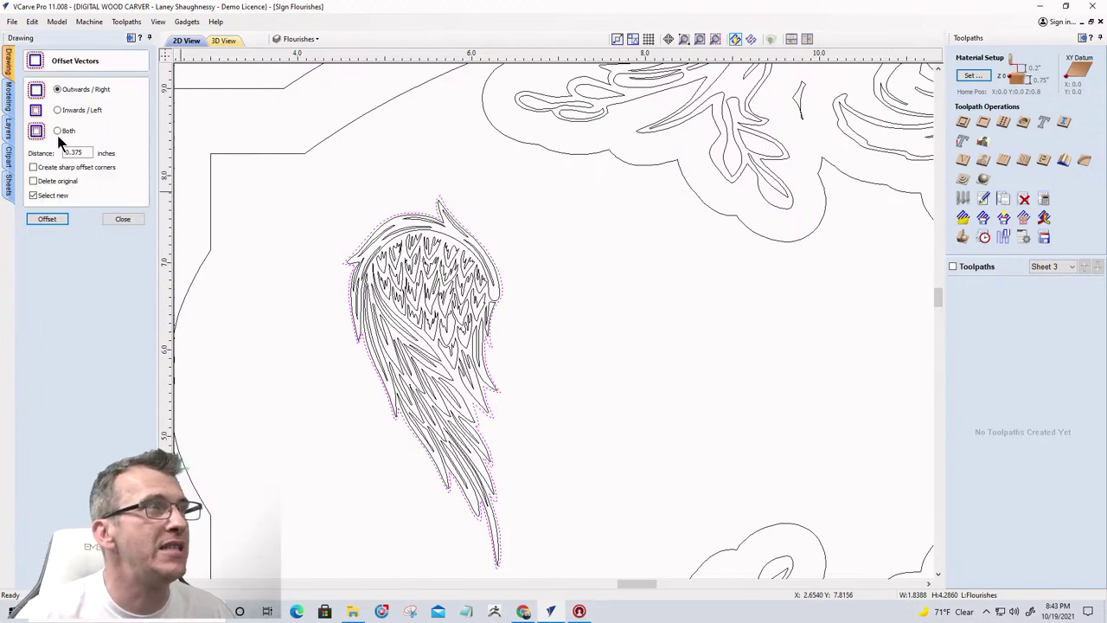
{"action": "left_click_drag", "start_coordinate": [85, 152], "coordinate": [61, 152]}
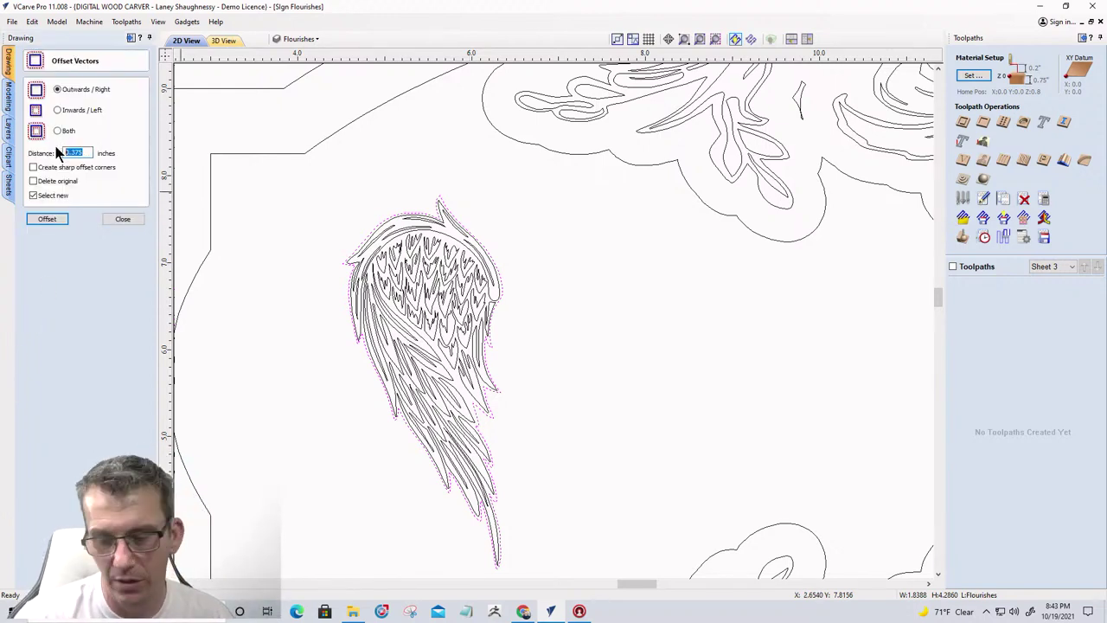
{"action": "left_click", "coordinate": [45, 218]}
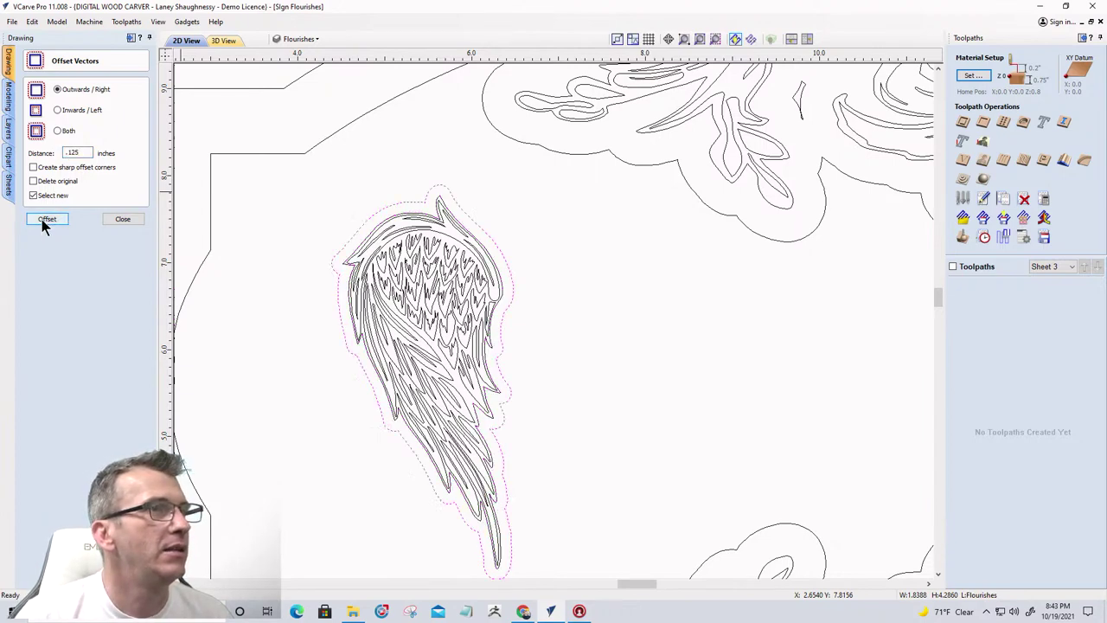
{"action": "scroll", "coordinate": [432, 360], "scroll_direction": "down", "scroll_amount": 4}
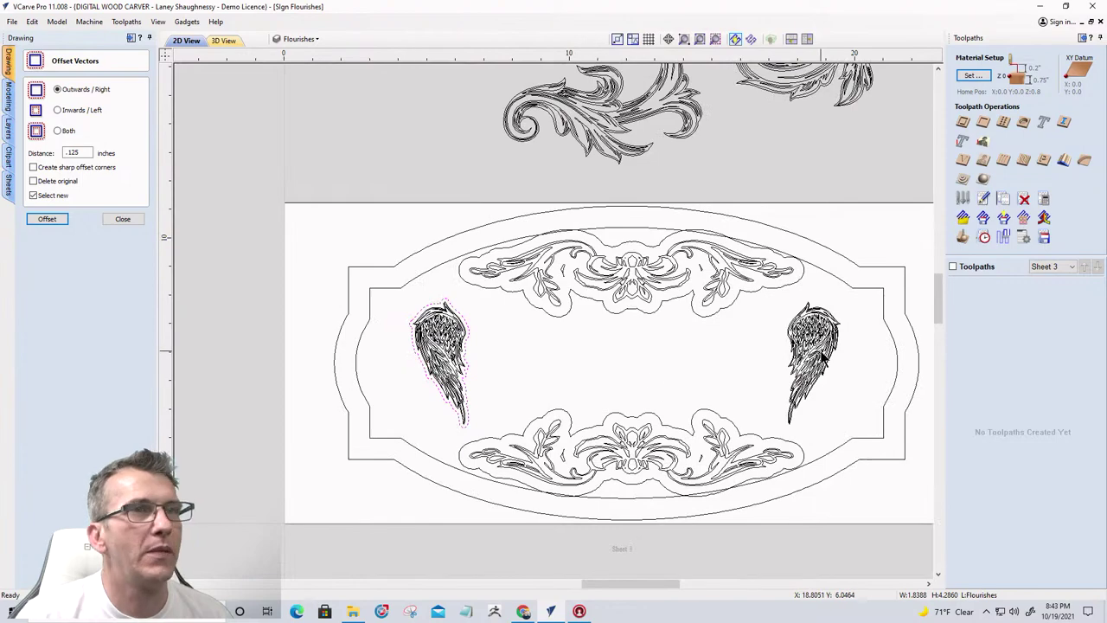
{"action": "scroll", "coordinate": [826, 353], "scroll_direction": "up", "scroll_amount": 3}
{"action": "scroll", "coordinate": [860, 345], "scroll_direction": "up", "scroll_amount": 2}
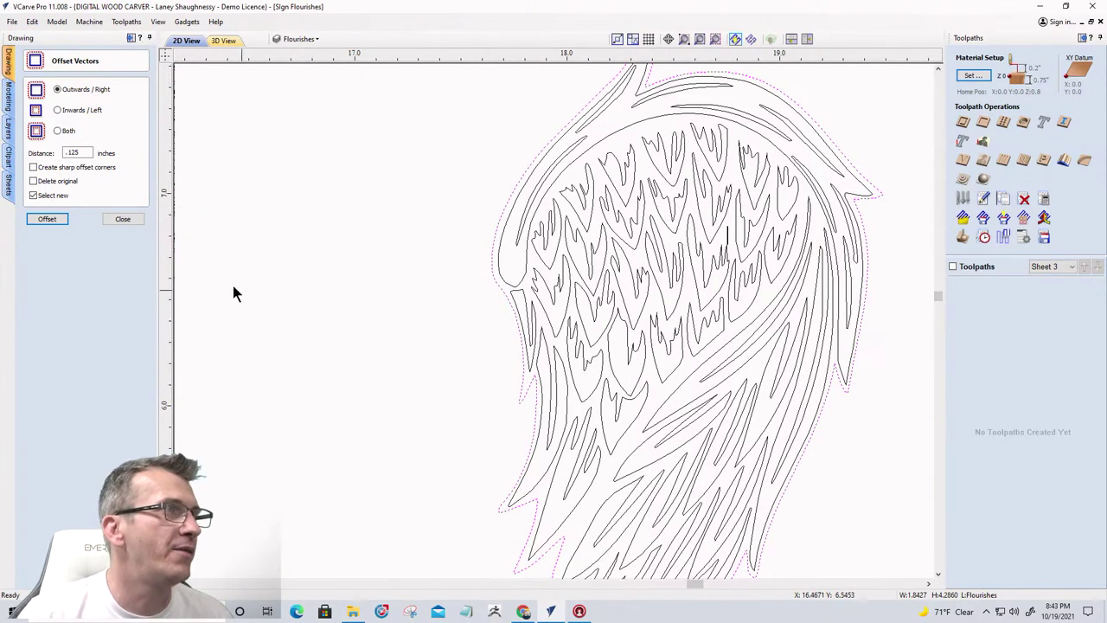
{"action": "left_click", "coordinate": [47, 219]}
{"action": "scroll", "coordinate": [623, 259], "scroll_direction": "down", "scroll_amount": 5}
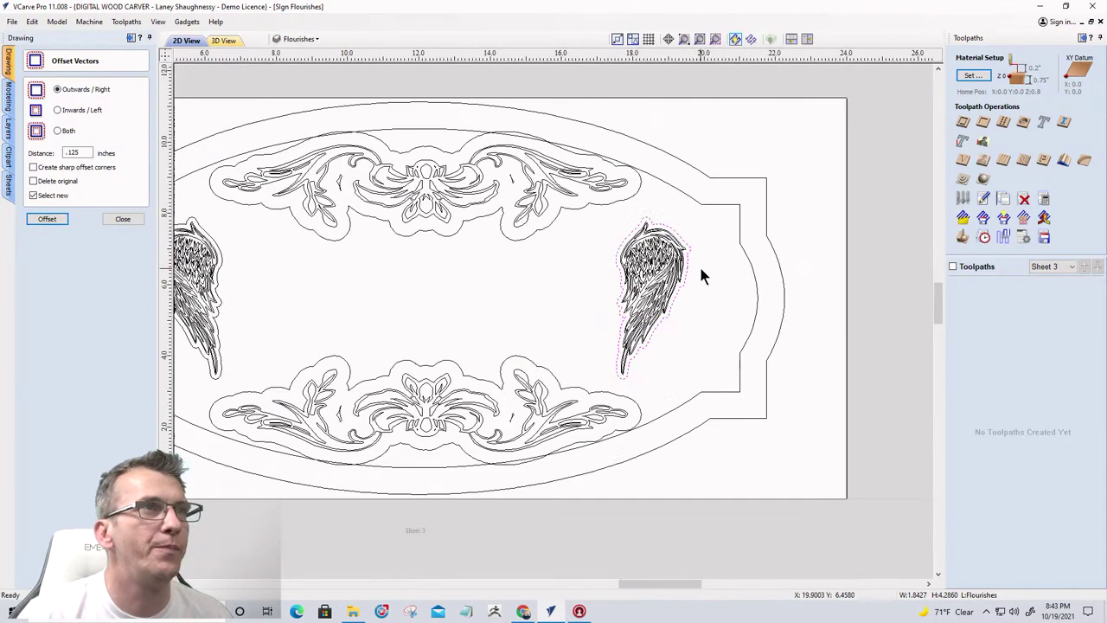
{"action": "scroll", "coordinate": [439, 311], "scroll_direction": "down", "scroll_amount": 1}
{"action": "scroll", "coordinate": [467, 314], "scroll_direction": "up", "scroll_amount": 1}
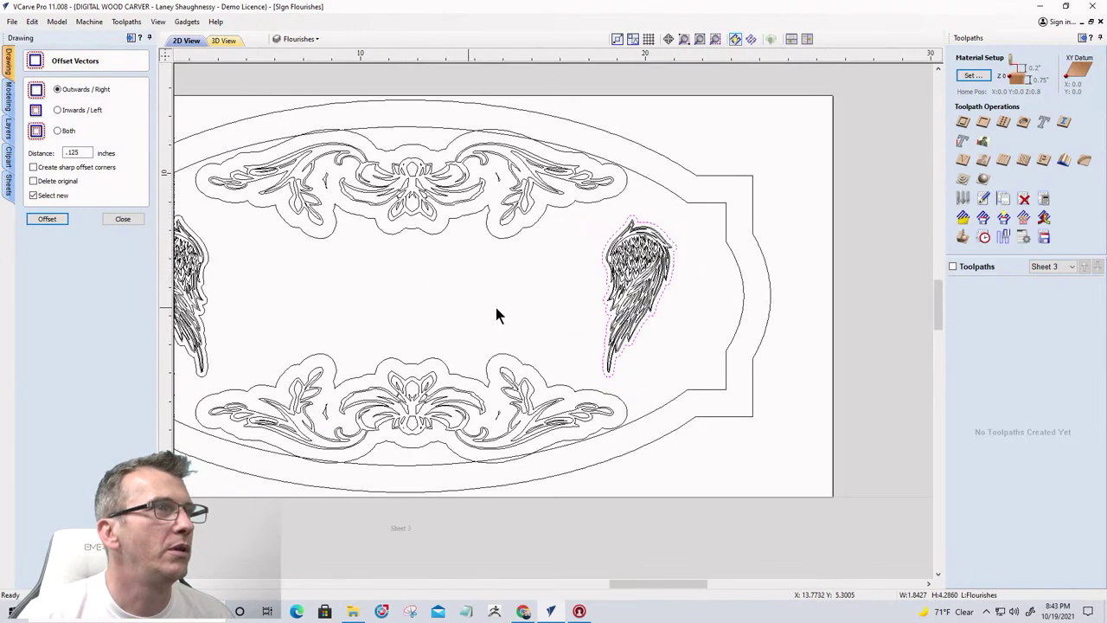
{"action": "scroll", "coordinate": [496, 314], "scroll_direction": "down", "scroll_amount": 1}
{"action": "left_click", "coordinate": [121, 220]}
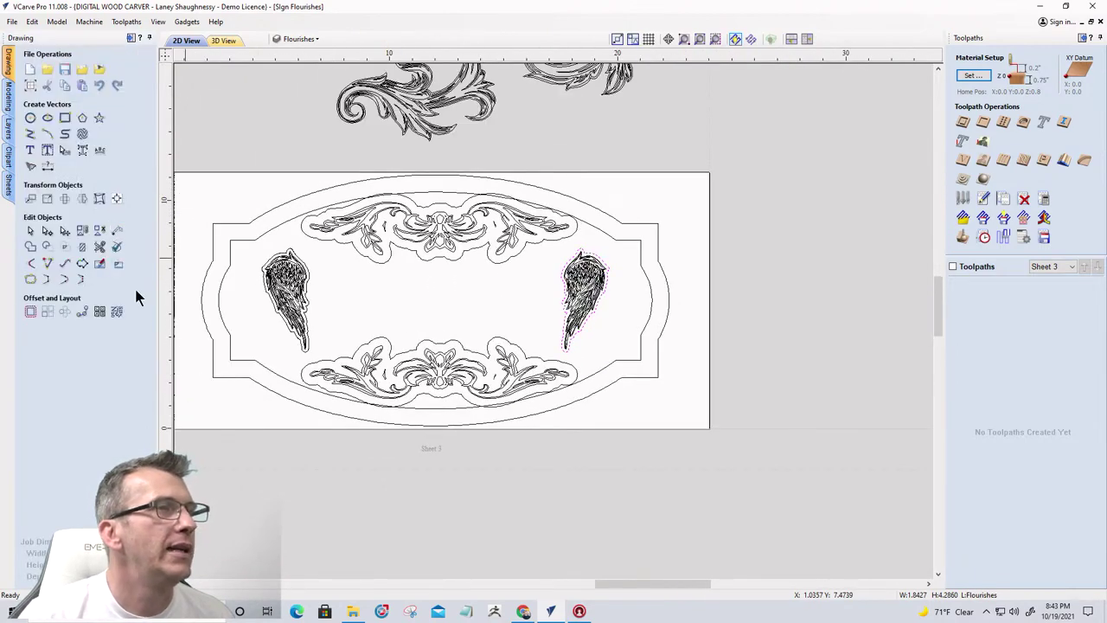
Draw a 15.75 × 4 inch rectangle between the wings and centre it on the material
{"action": "left_click", "coordinate": [65, 117]}
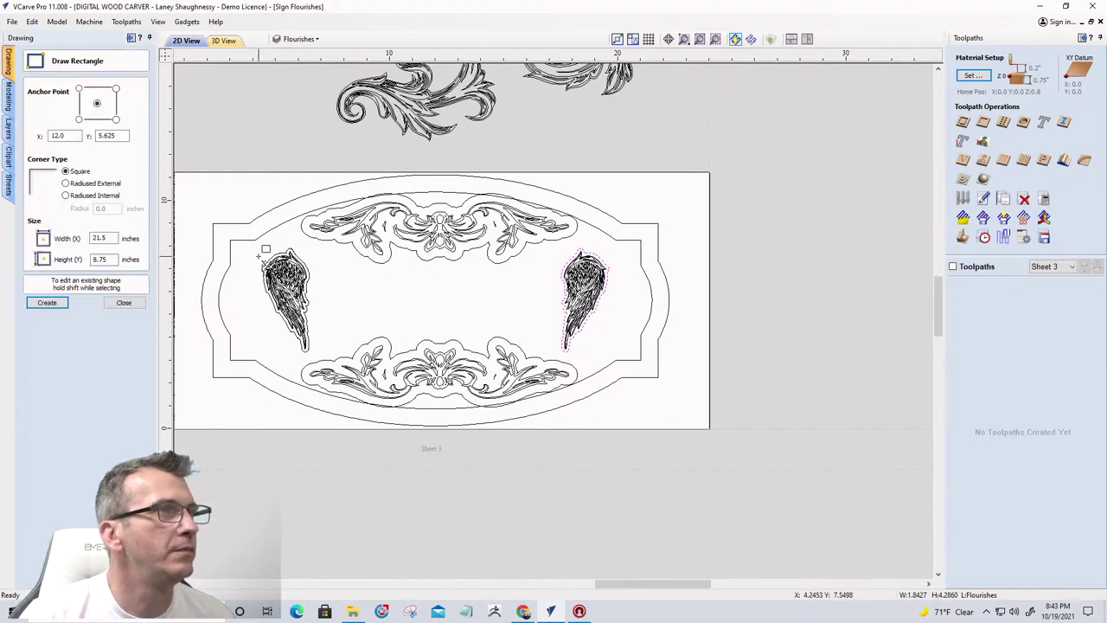
{"action": "left_click_drag", "start_coordinate": [258, 253], "coordinate": [619, 345]}
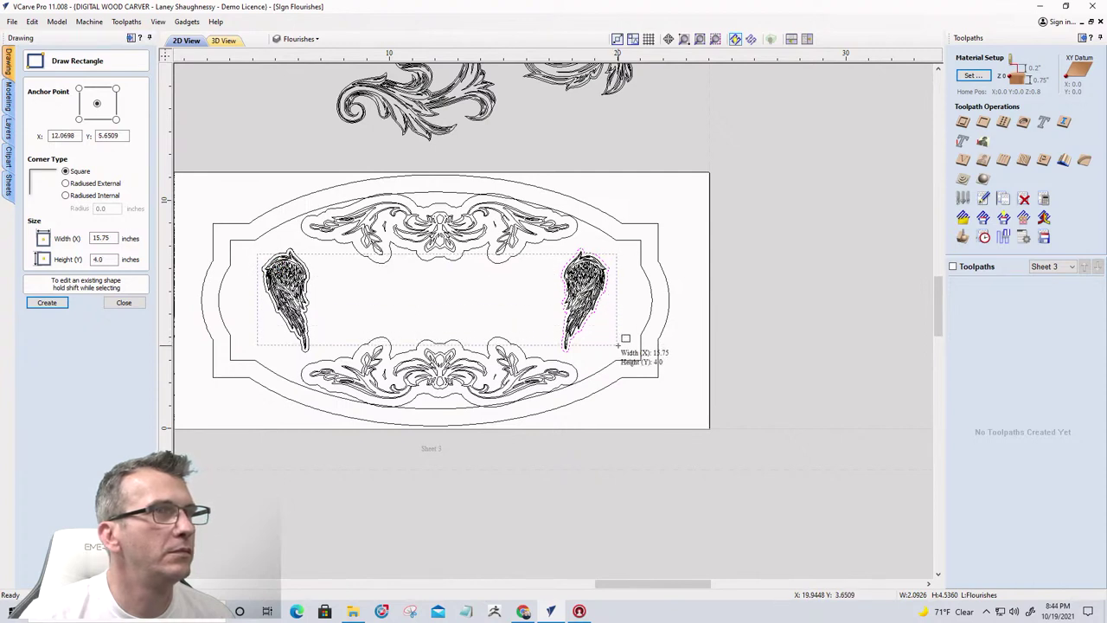
{"action": "left_click_drag", "start_coordinate": [619, 345], "coordinate": [617, 344]}
{"action": "left_click", "coordinate": [124, 302]}
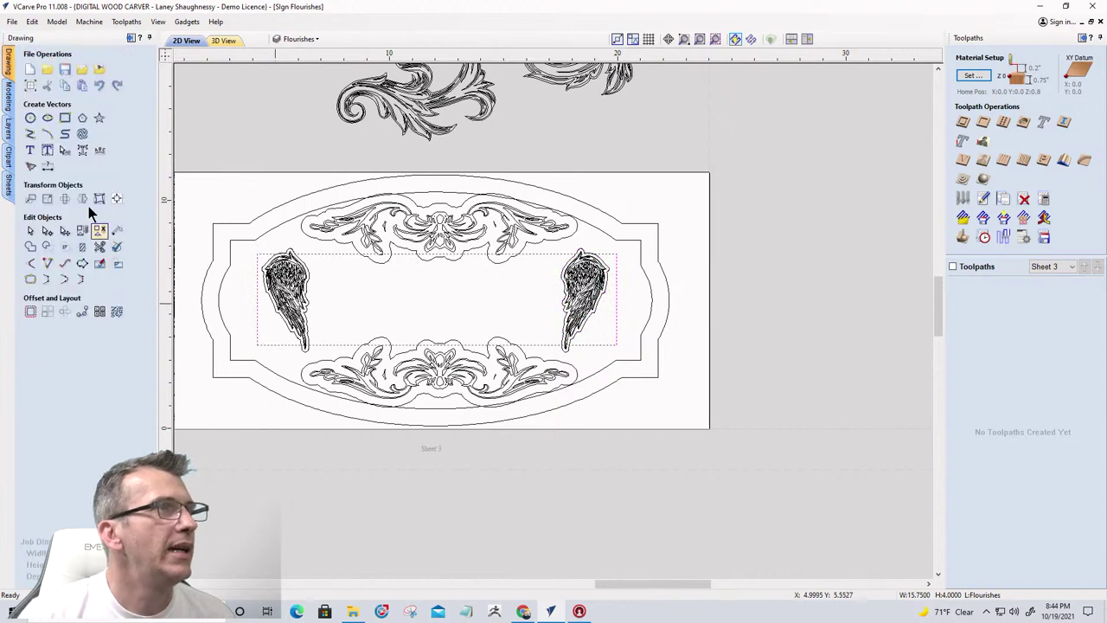
{"action": "left_click", "coordinate": [117, 199]}
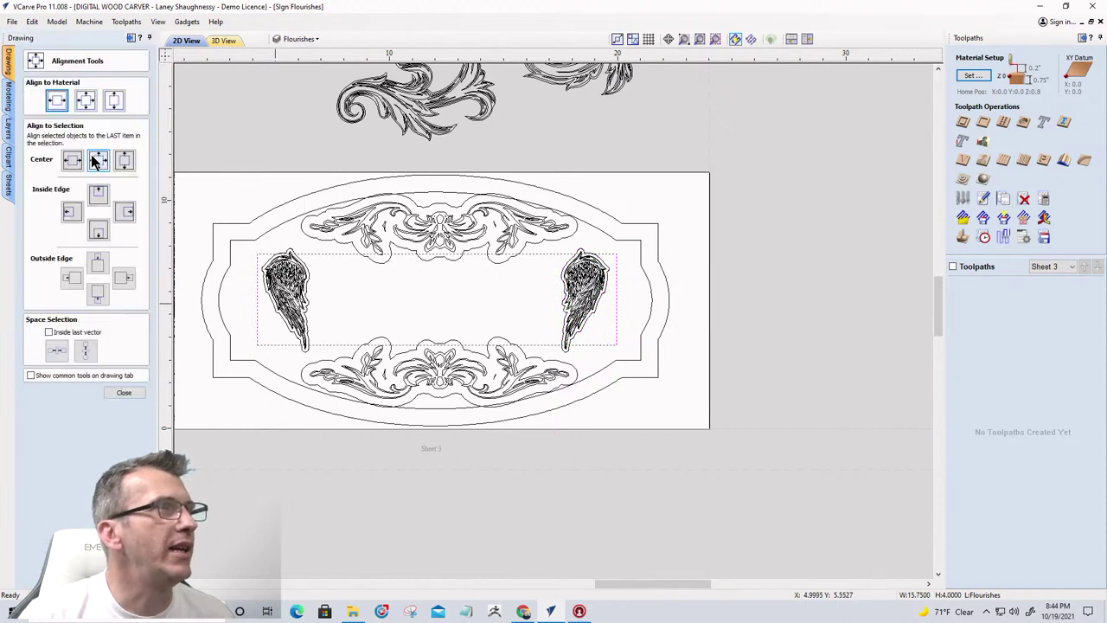
{"action": "left_click", "coordinate": [50, 102]}
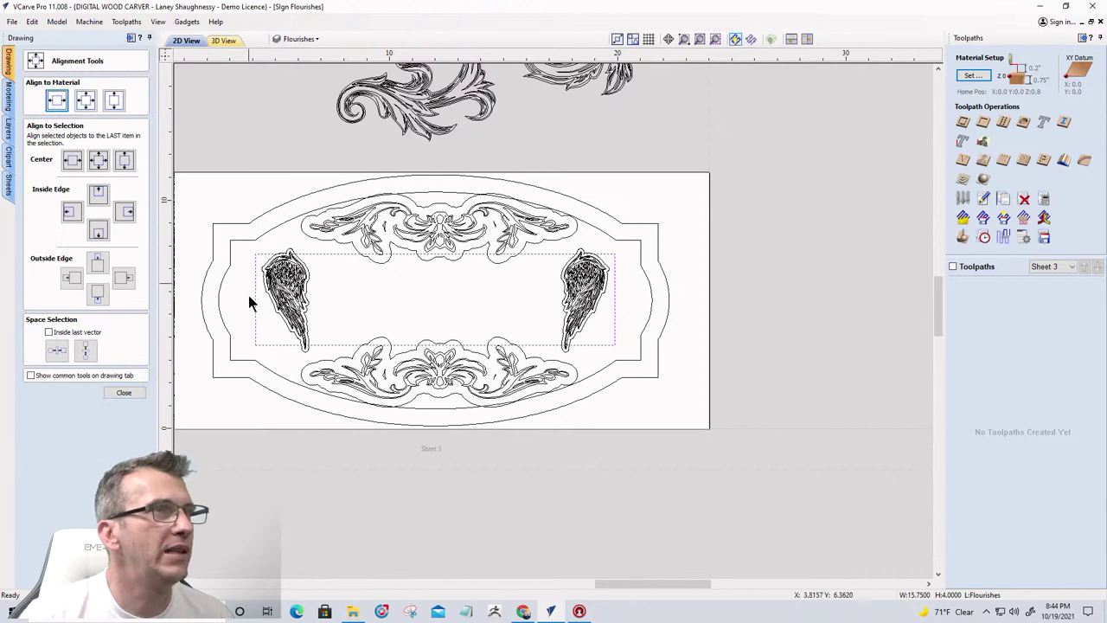
{"action": "left_click", "coordinate": [124, 391]}
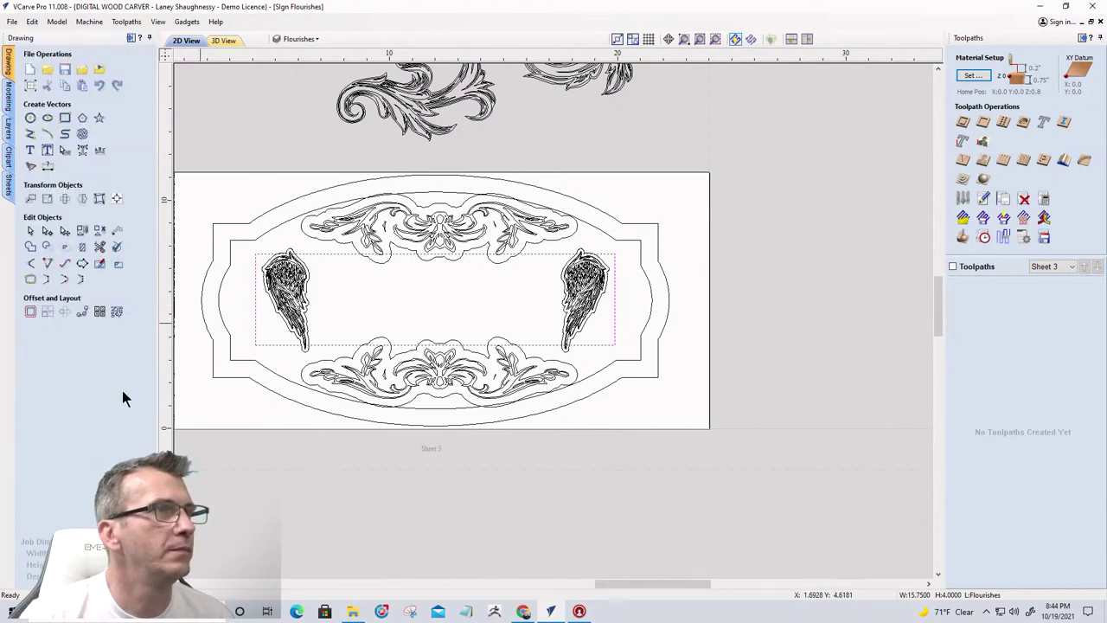
Select the left and right wings together, then clear the selection
{"action": "scroll", "coordinate": [260, 251], "scroll_direction": "up", "scroll_amount": 3}
{"action": "scroll", "coordinate": [263, 257], "scroll_direction": "up", "scroll_amount": 1}
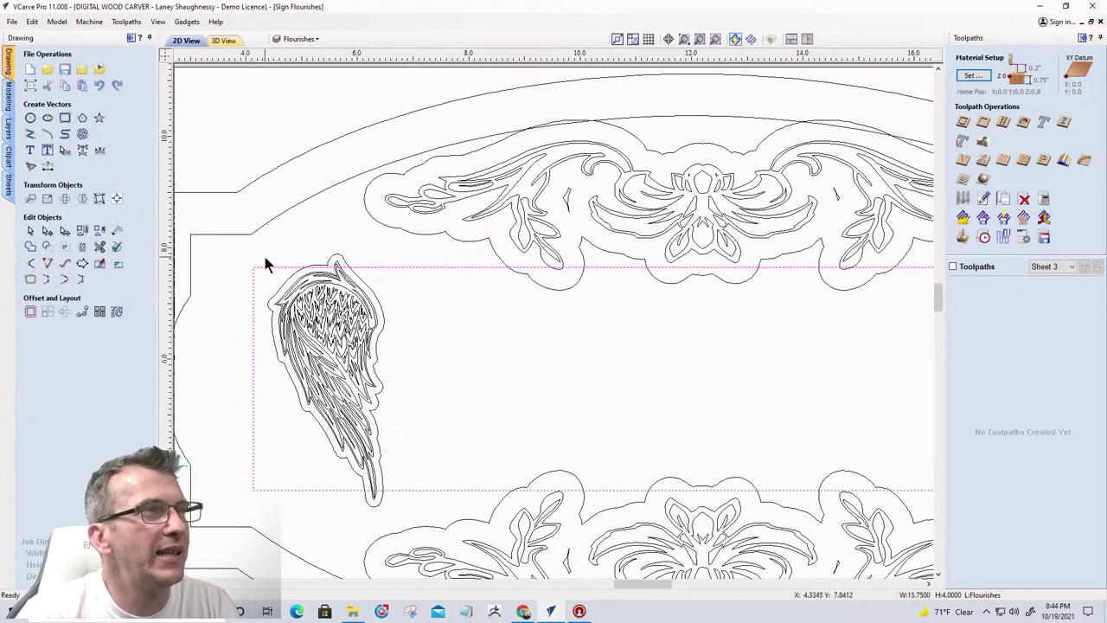
{"action": "left_click", "coordinate": [383, 310]}
{"action": "scroll", "coordinate": [383, 309], "scroll_direction": "down", "scroll_amount": 2}
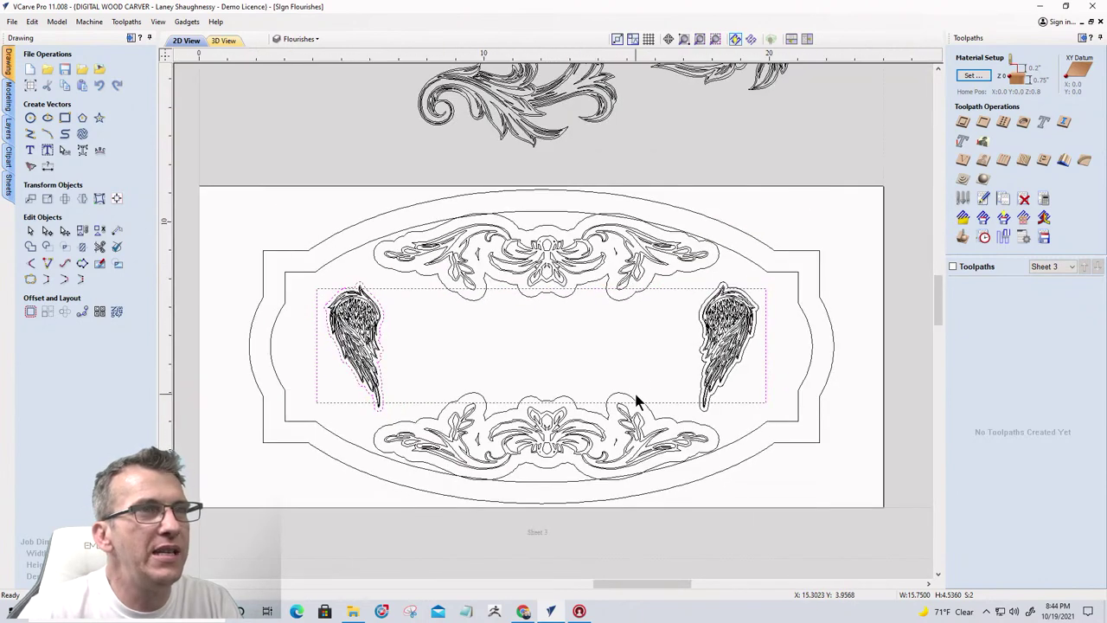
{"action": "left_click", "coordinate": [701, 322], "text": "shift"}
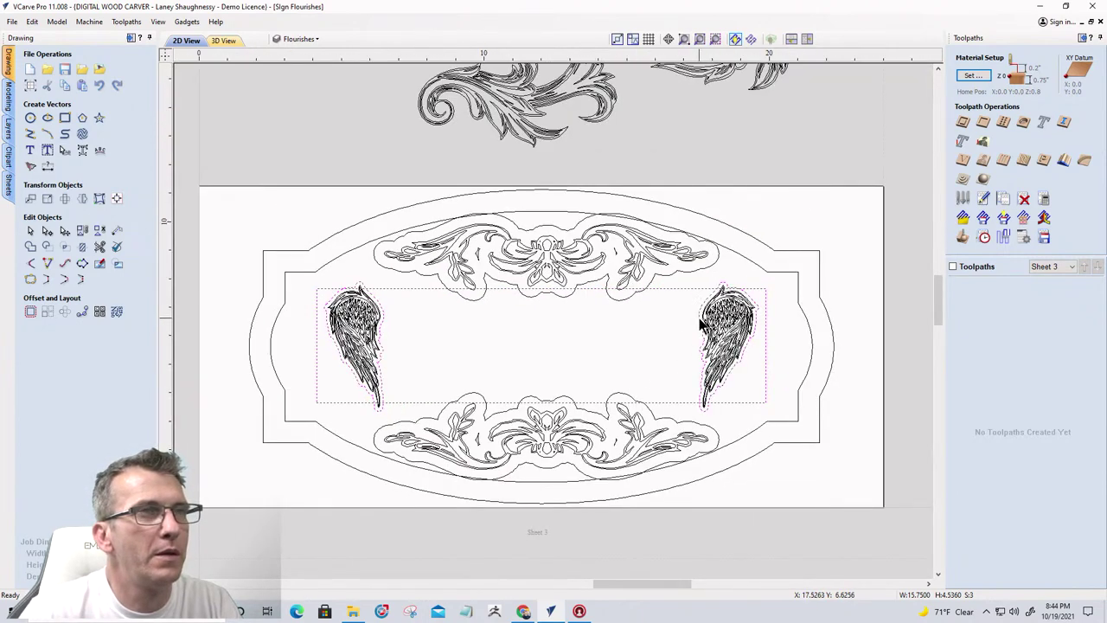
{"action": "scroll", "coordinate": [700, 323], "scroll_direction": "up", "scroll_amount": 2}
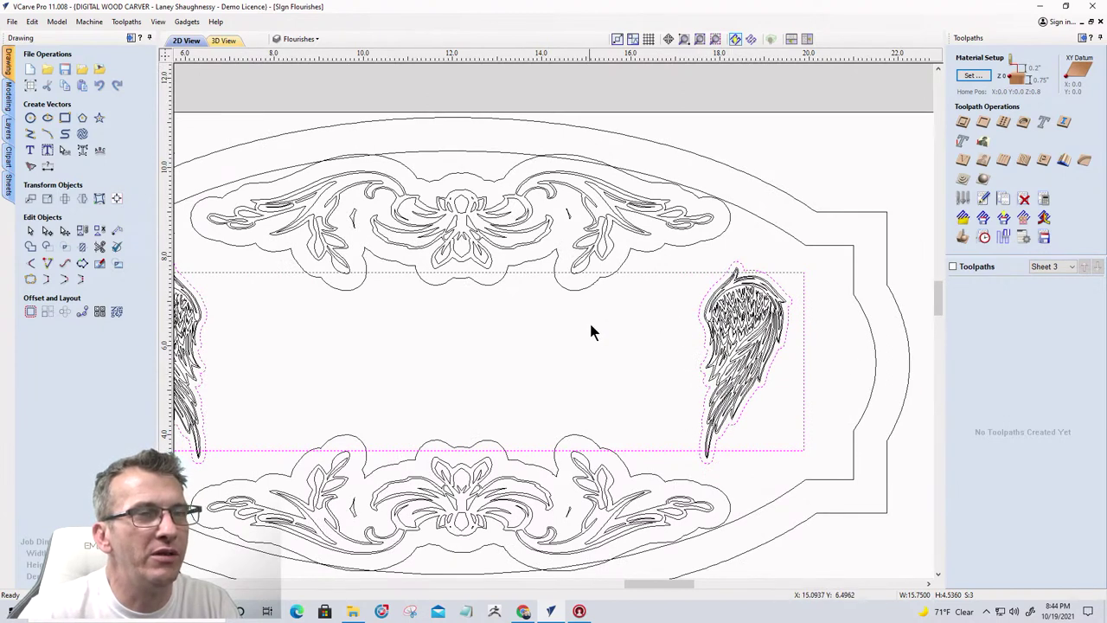
{"action": "left_click", "coordinate": [619, 330]}
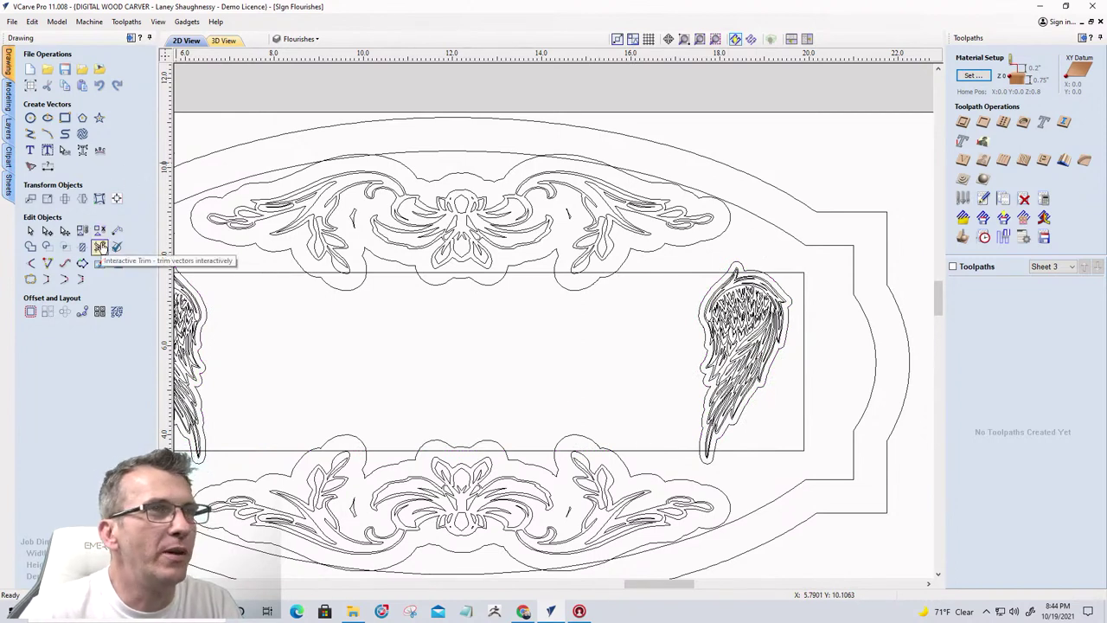
Stretch the rectangle's right end to the right wing's offset, making it 14.73 × 4 inches
{"action": "left_click", "coordinate": [804, 376]}
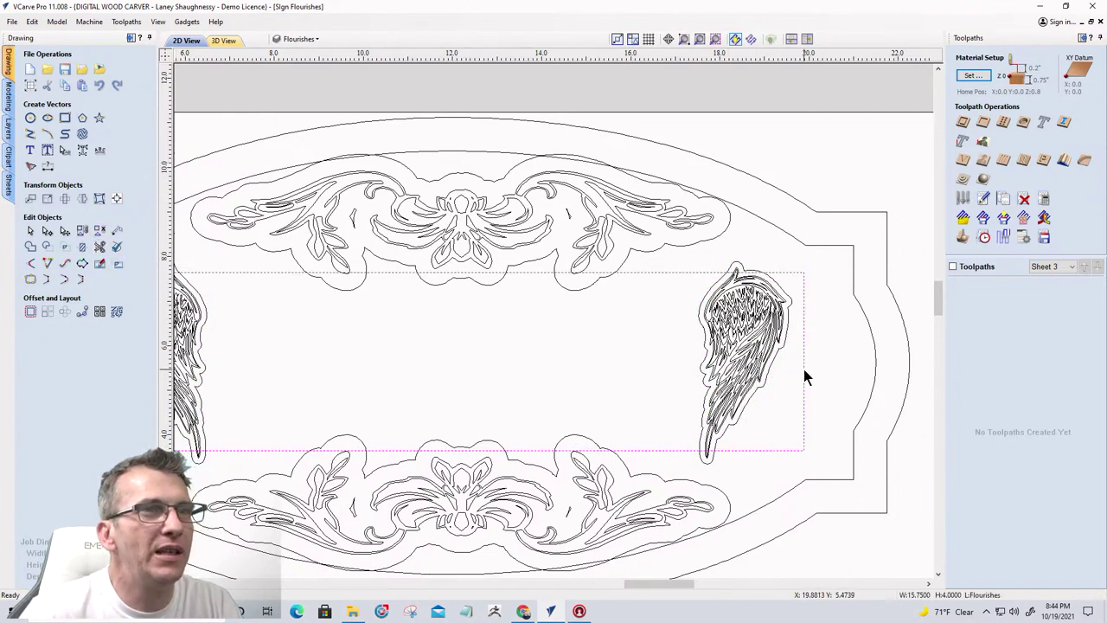
{"action": "left_click", "coordinate": [804, 372]}
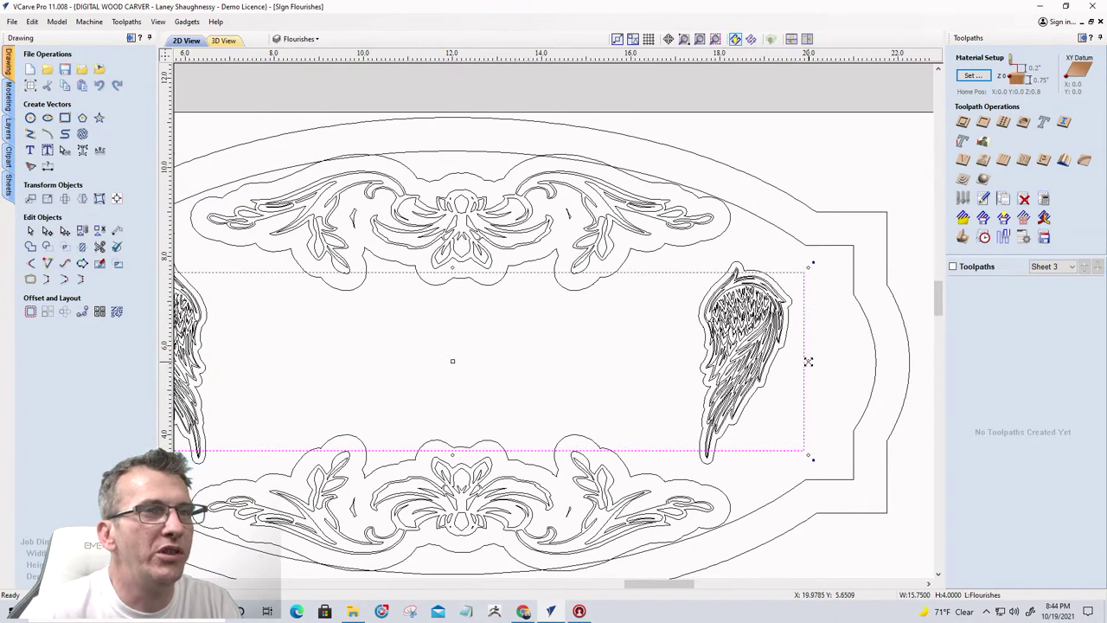
{"action": "left_click_drag", "start_coordinate": [808, 361], "coordinate": [708, 360]}
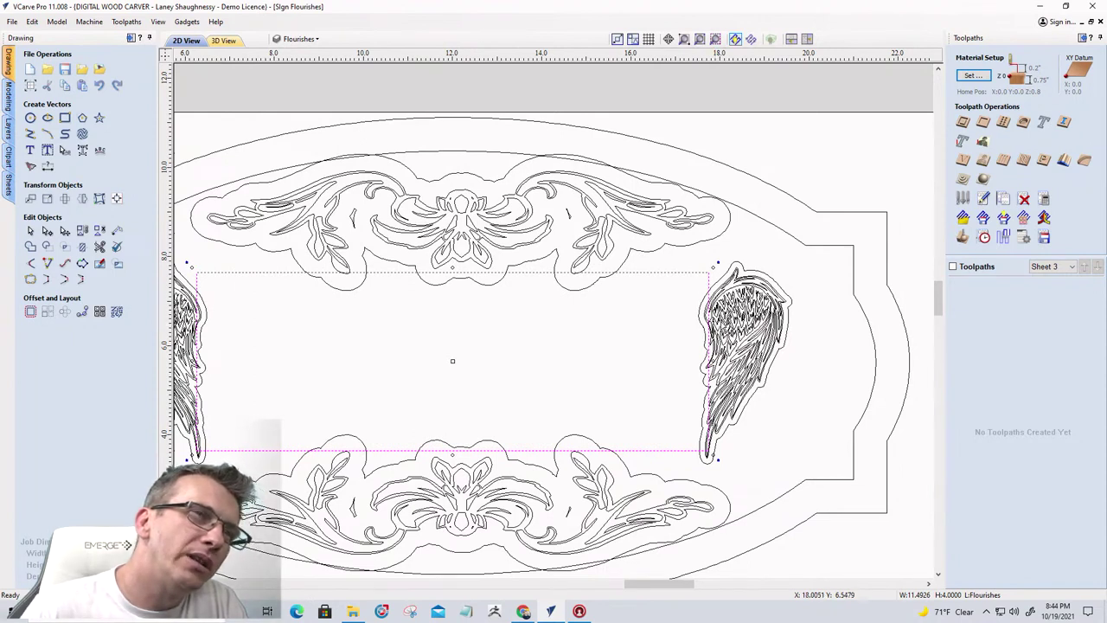
{"action": "left_click_drag", "start_coordinate": [711, 360], "coordinate": [736, 352]}
{"action": "key", "text": "ctrl+z"}
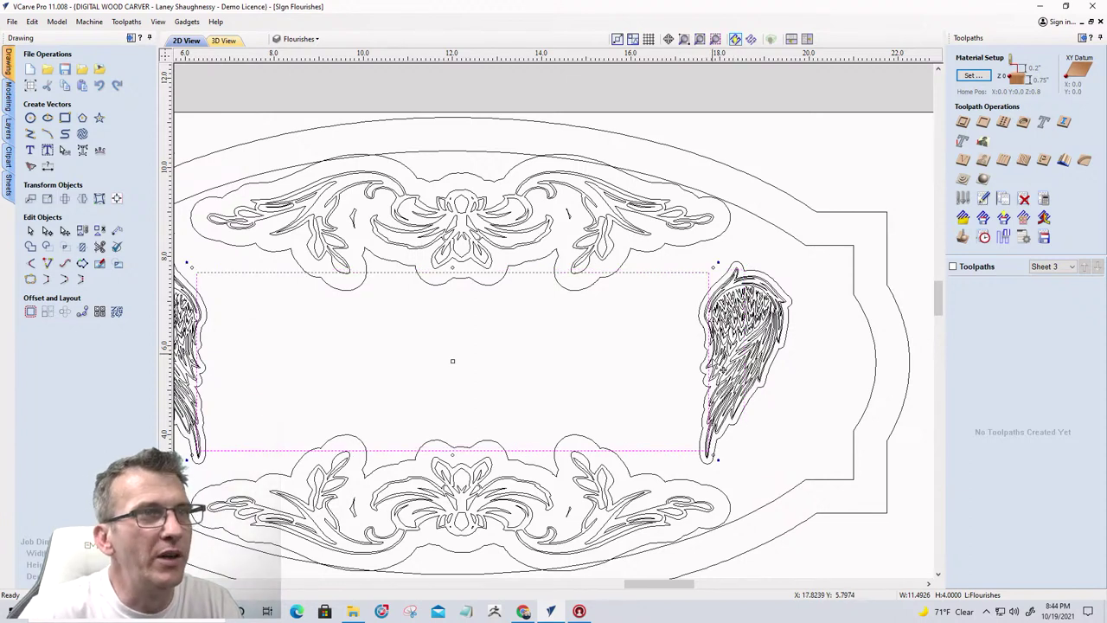
{"action": "left_click_drag", "start_coordinate": [712, 360], "coordinate": [780, 353]}
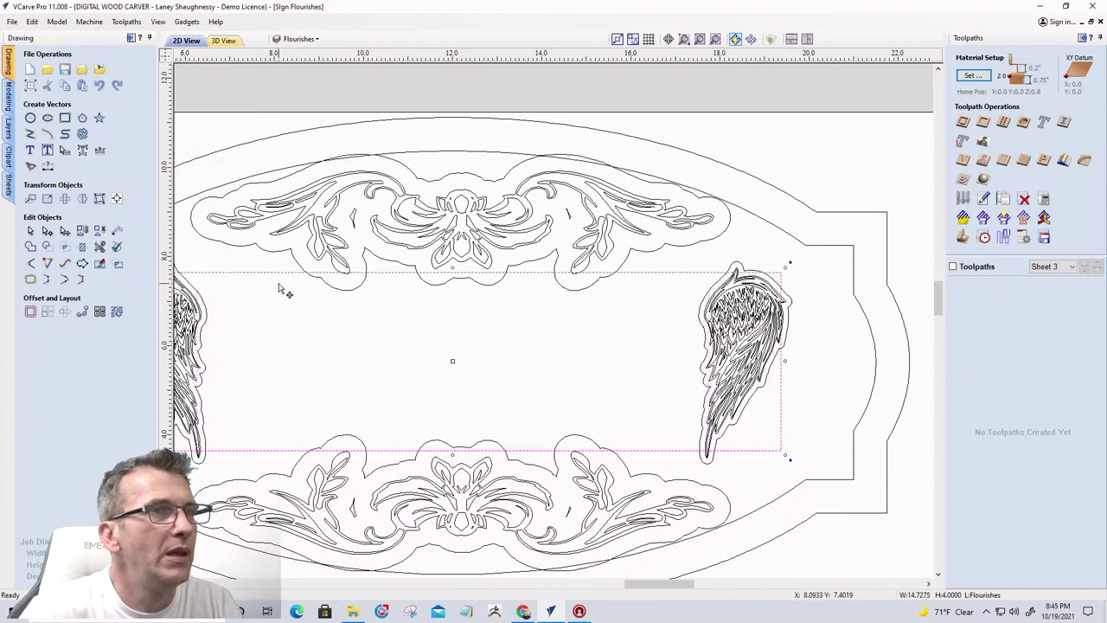
{"action": "left_click", "coordinate": [99, 263]}
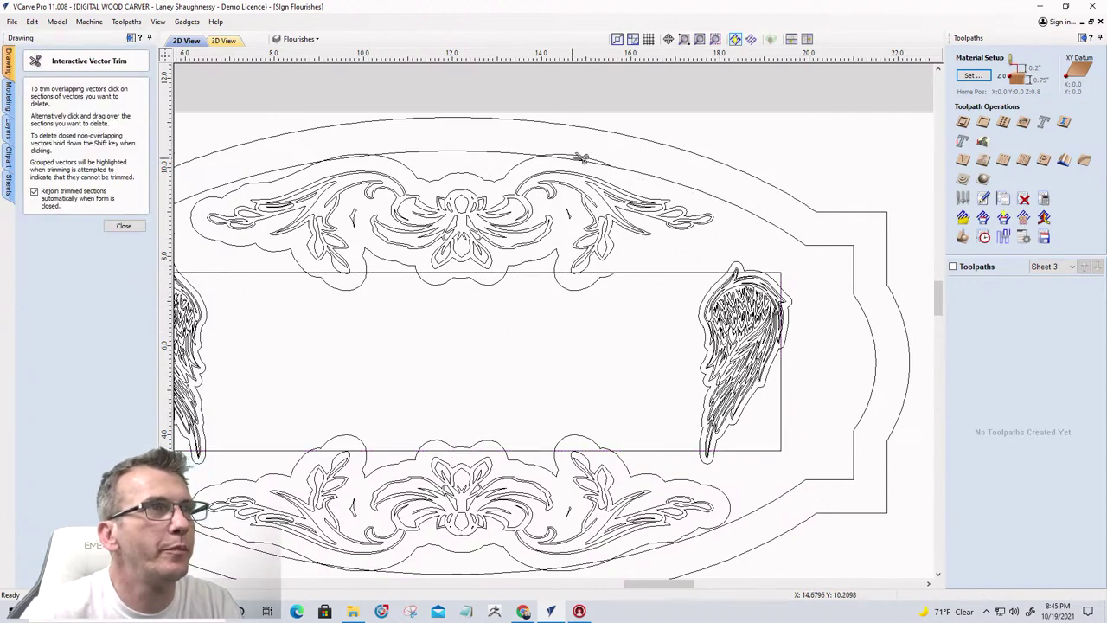
Trim the rectangle pieces crossing the upper curve, upper-left flourish and flourish bulb, and those under the top flourish
{"action": "scroll", "coordinate": [582, 156], "scroll_direction": "up", "scroll_amount": 2}
{"action": "left_click", "coordinate": [519, 161]}
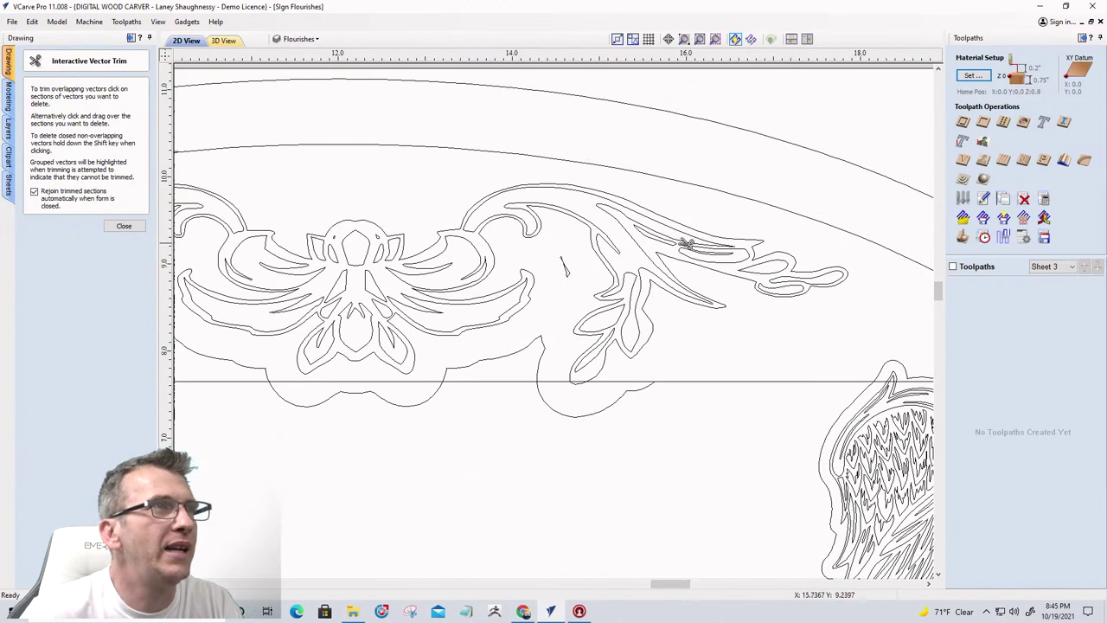
{"action": "left_click", "coordinate": [458, 182]}
{"action": "scroll", "coordinate": [686, 240], "scroll_direction": "down", "scroll_amount": 2}
{"action": "scroll", "coordinate": [400, 189], "scroll_direction": "up", "scroll_amount": 2}
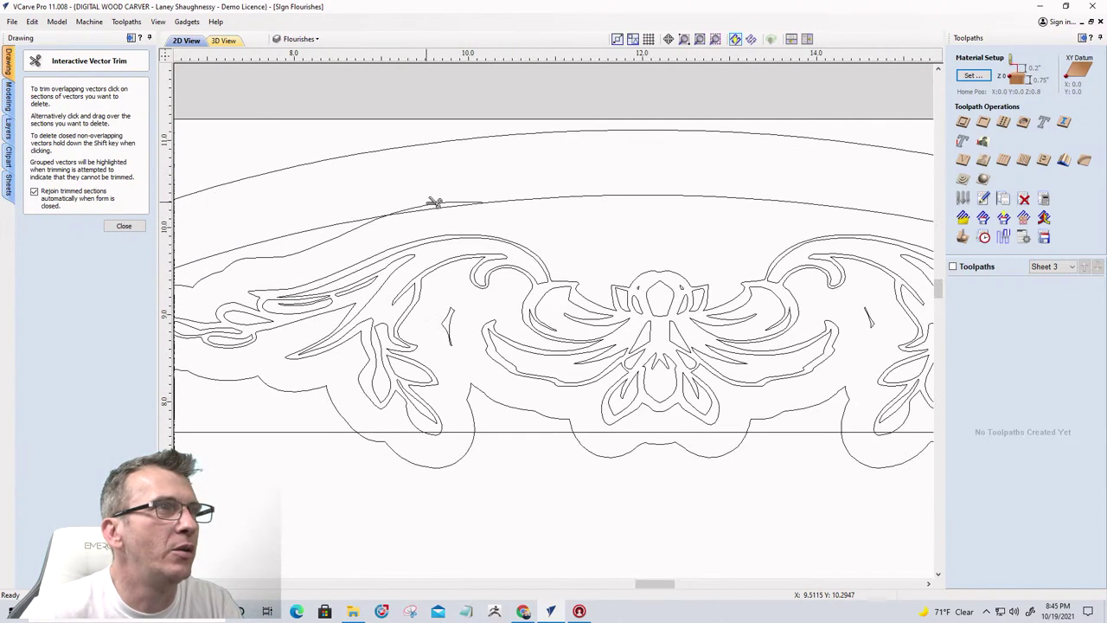
{"action": "left_click", "coordinate": [344, 238]}
{"action": "scroll", "coordinate": [593, 222], "scroll_direction": "down", "scroll_amount": 2}
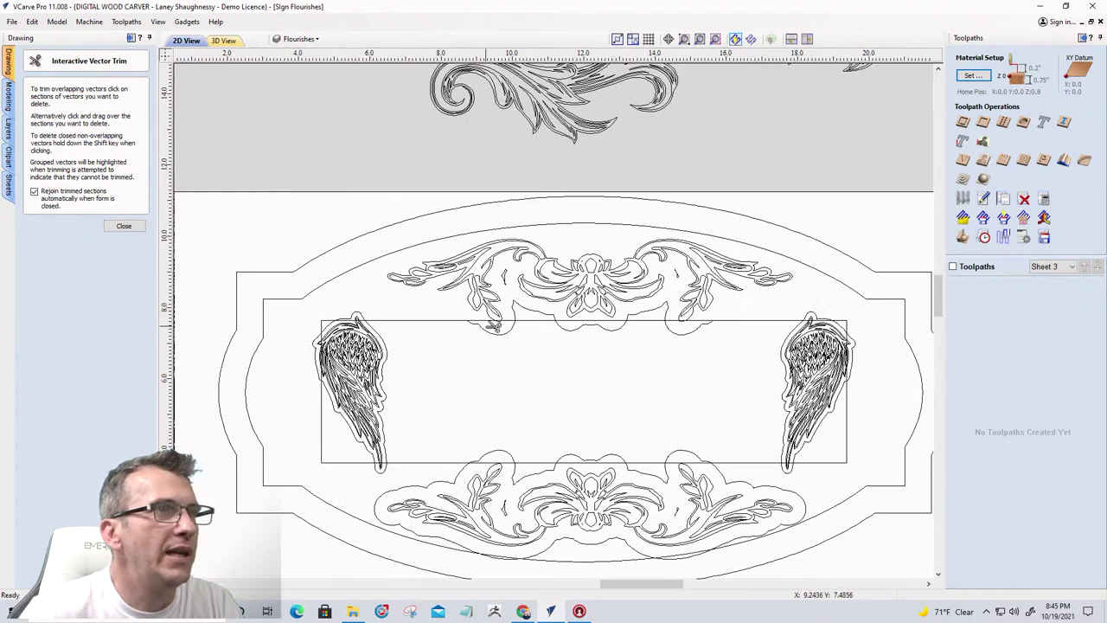
{"action": "scroll", "coordinate": [497, 327], "scroll_direction": "up", "scroll_amount": 3}
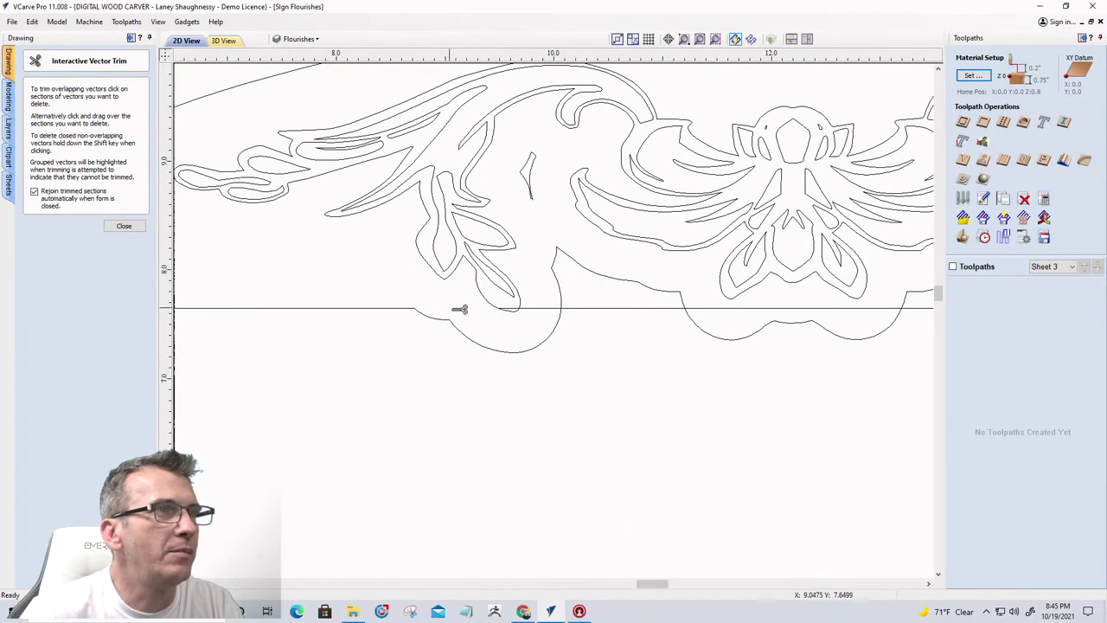
{"action": "scroll", "coordinate": [500, 308], "scroll_direction": "up", "scroll_amount": 3}
{"action": "left_click", "coordinate": [609, 304]}
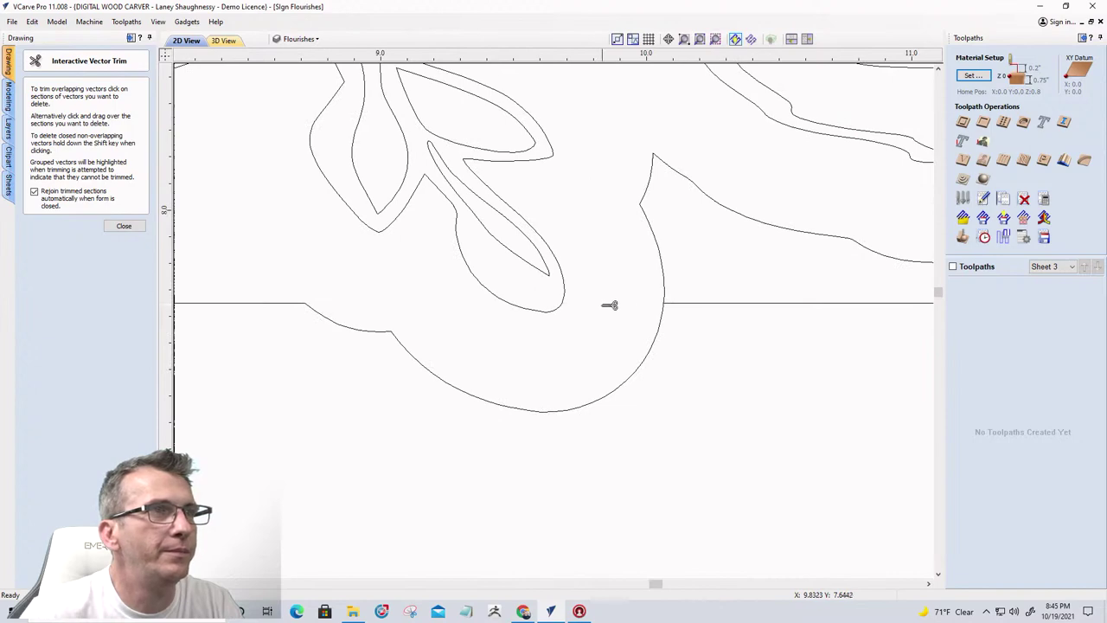
{"action": "scroll", "coordinate": [571, 303], "scroll_direction": "down", "scroll_amount": 2}
{"action": "scroll", "coordinate": [682, 324], "scroll_direction": "down", "scroll_amount": 1}
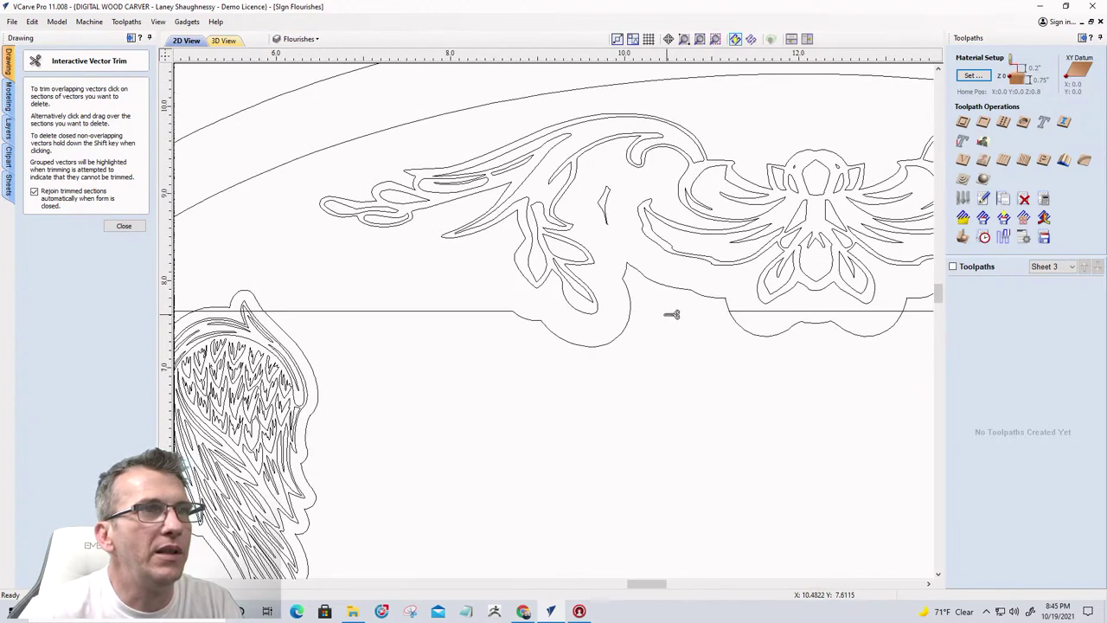
{"action": "scroll", "coordinate": [672, 314], "scroll_direction": "down", "scroll_amount": 2}
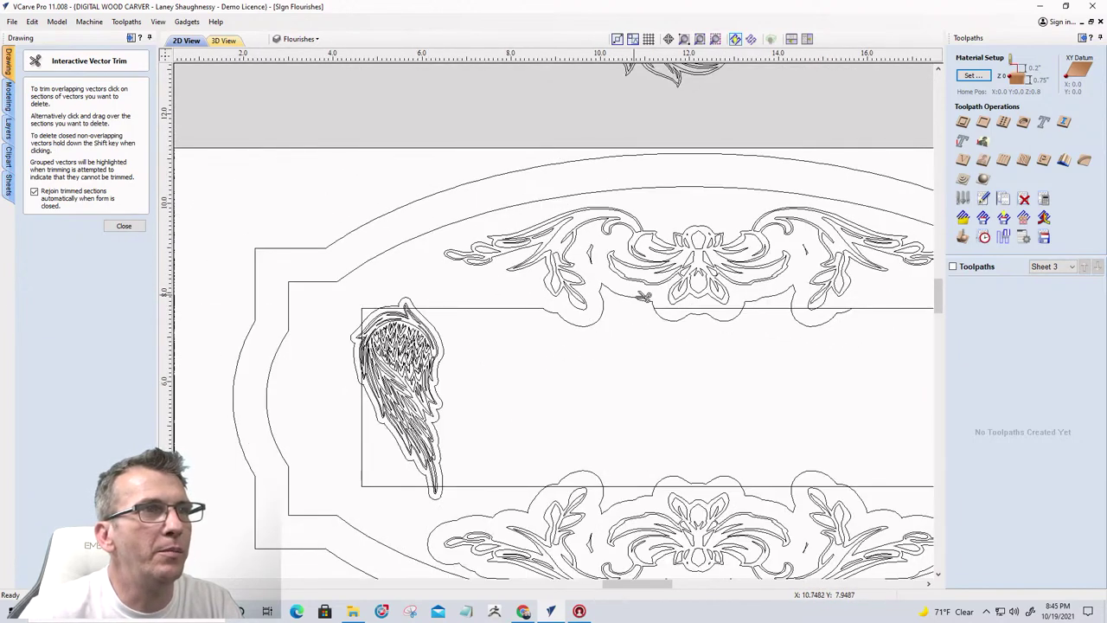
{"action": "left_click", "coordinate": [697, 308]}
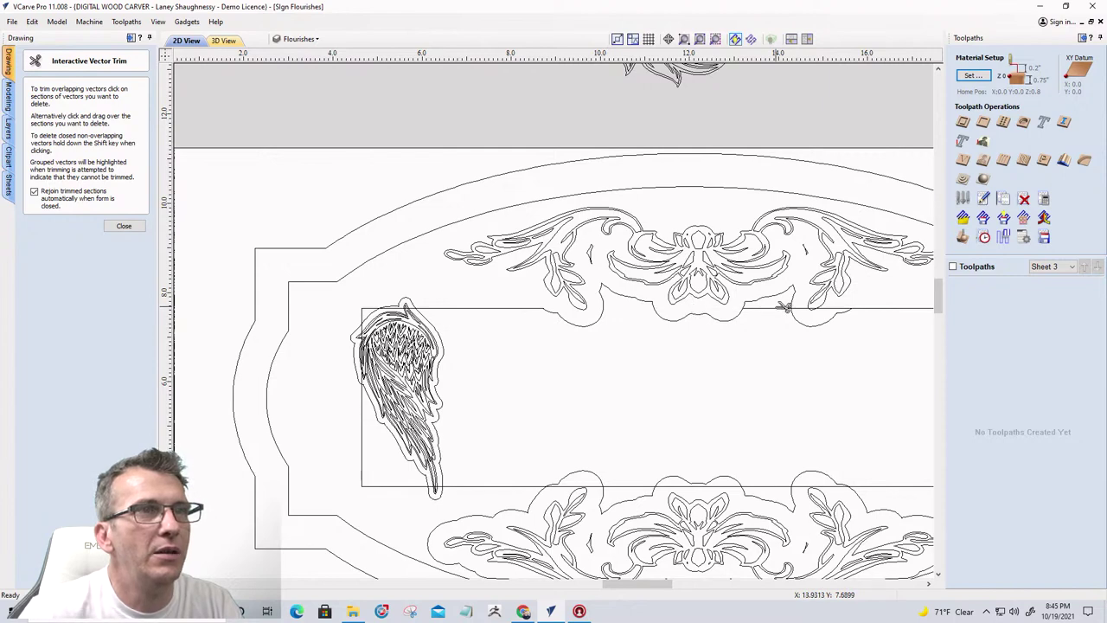
{"action": "left_click", "coordinate": [784, 307]}
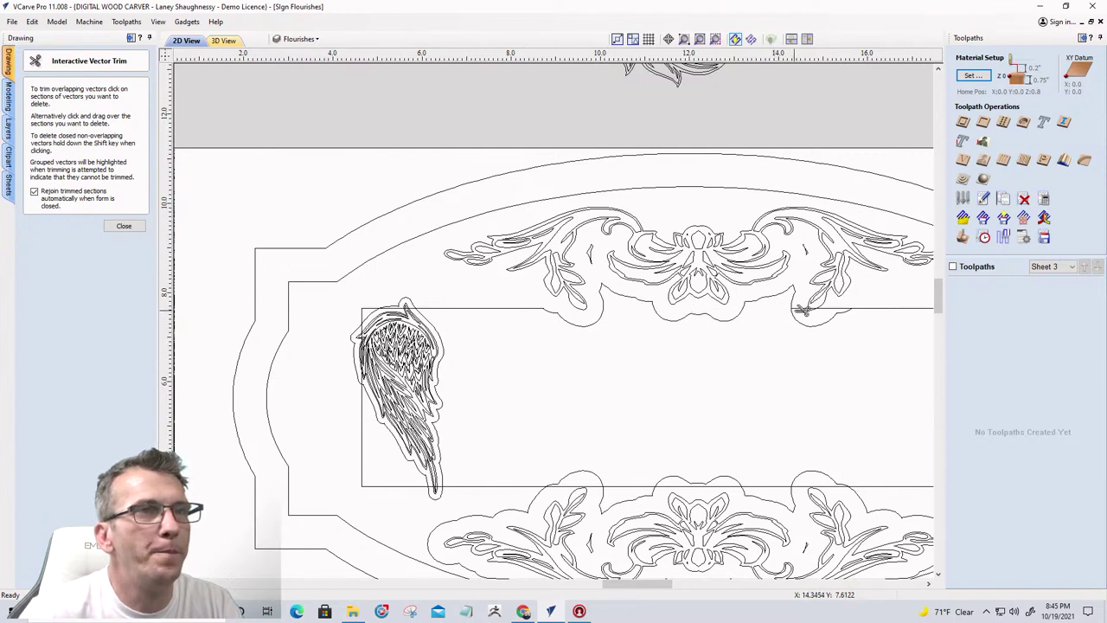
Trim the line pieces right of the flourish, the lower outline segments and the leftover pieces on the left
{"action": "scroll", "coordinate": [845, 353], "scroll_direction": "up", "scroll_amount": 5}
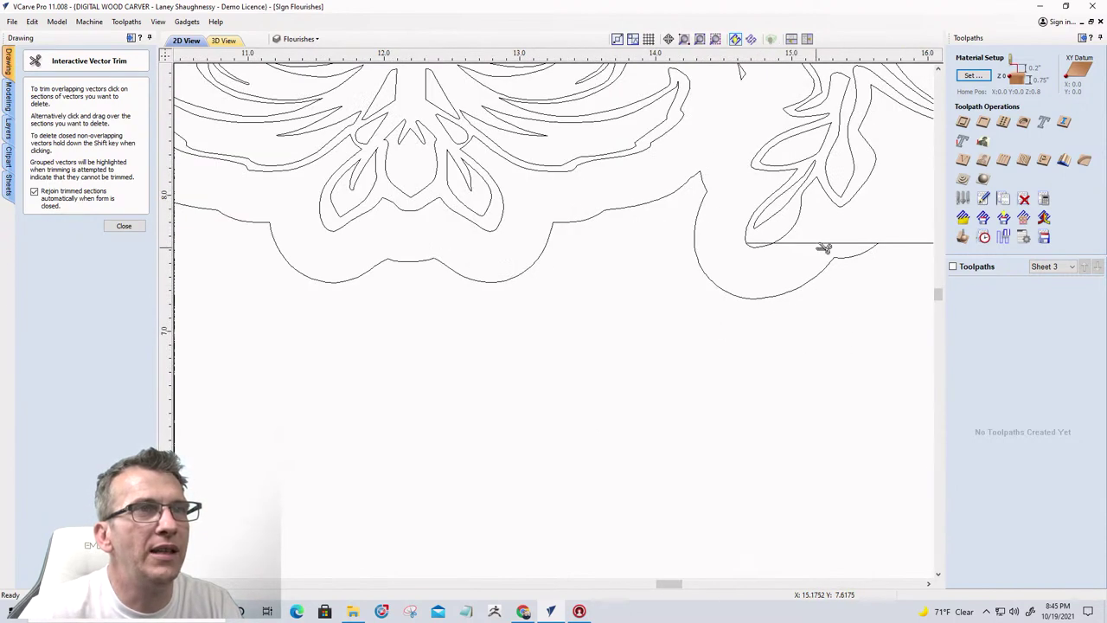
{"action": "left_click", "coordinate": [766, 243]}
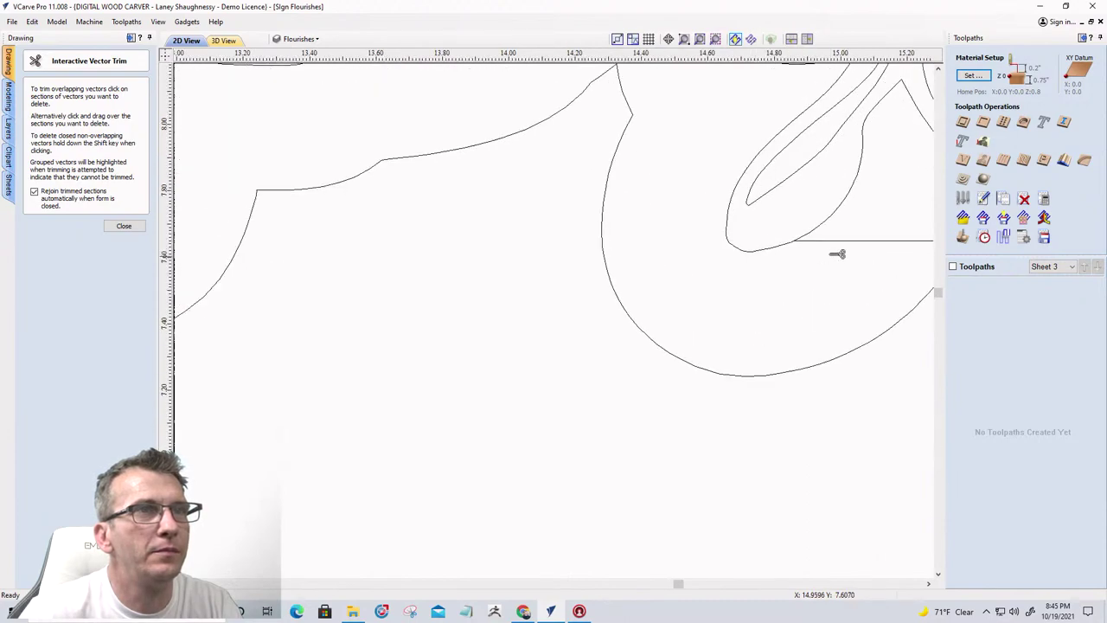
{"action": "left_click", "coordinate": [846, 243]}
{"action": "scroll", "coordinate": [599, 304], "scroll_direction": "down", "scroll_amount": 3}
{"action": "scroll", "coordinate": [600, 303], "scroll_direction": "down", "scroll_amount": 4}
{"action": "scroll", "coordinate": [599, 303], "scroll_direction": "up", "scroll_amount": 1}
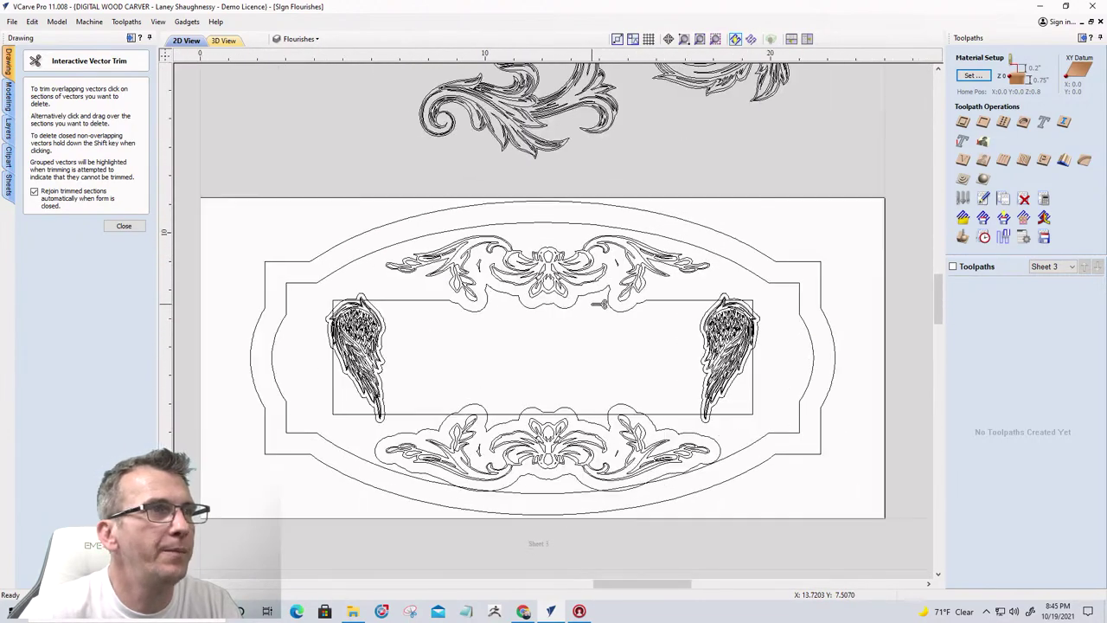
{"action": "scroll", "coordinate": [664, 439], "scroll_direction": "up", "scroll_amount": 3}
{"action": "scroll", "coordinate": [683, 433], "scroll_direction": "down", "scroll_amount": 2}
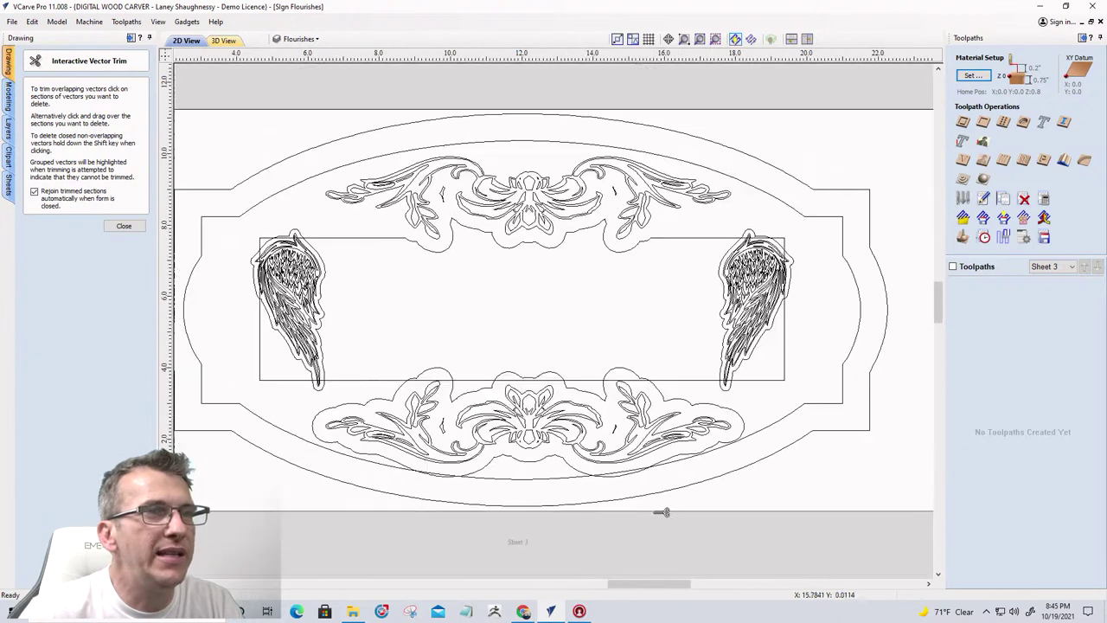
{"action": "scroll", "coordinate": [682, 486], "scroll_direction": "up", "scroll_amount": 2}
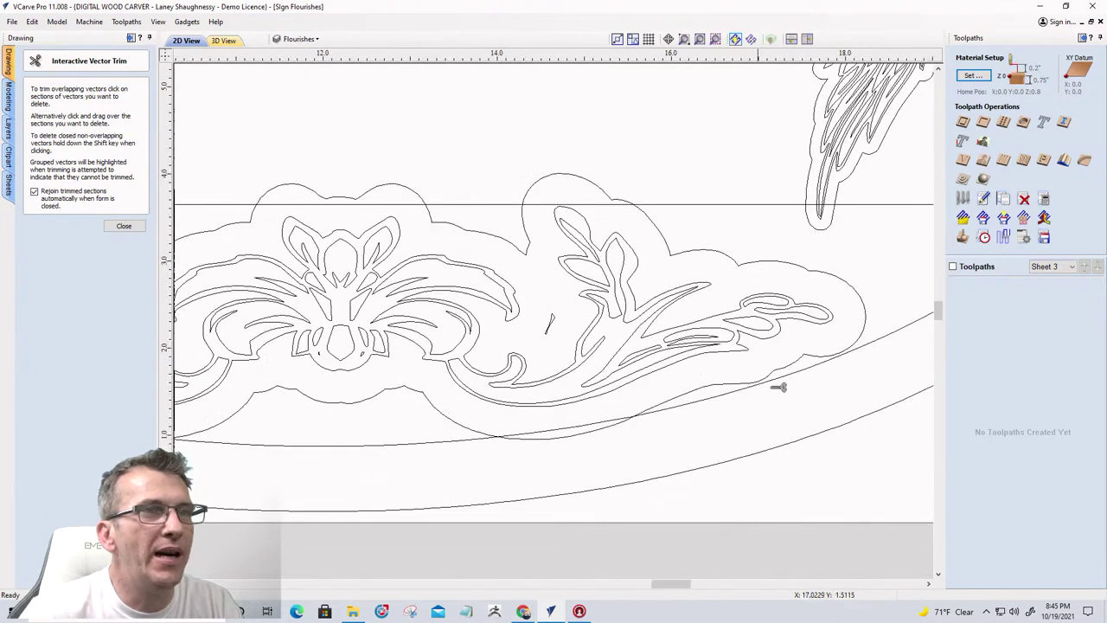
{"action": "left_click", "coordinate": [827, 356]}
{"action": "left_click", "coordinate": [594, 435]}
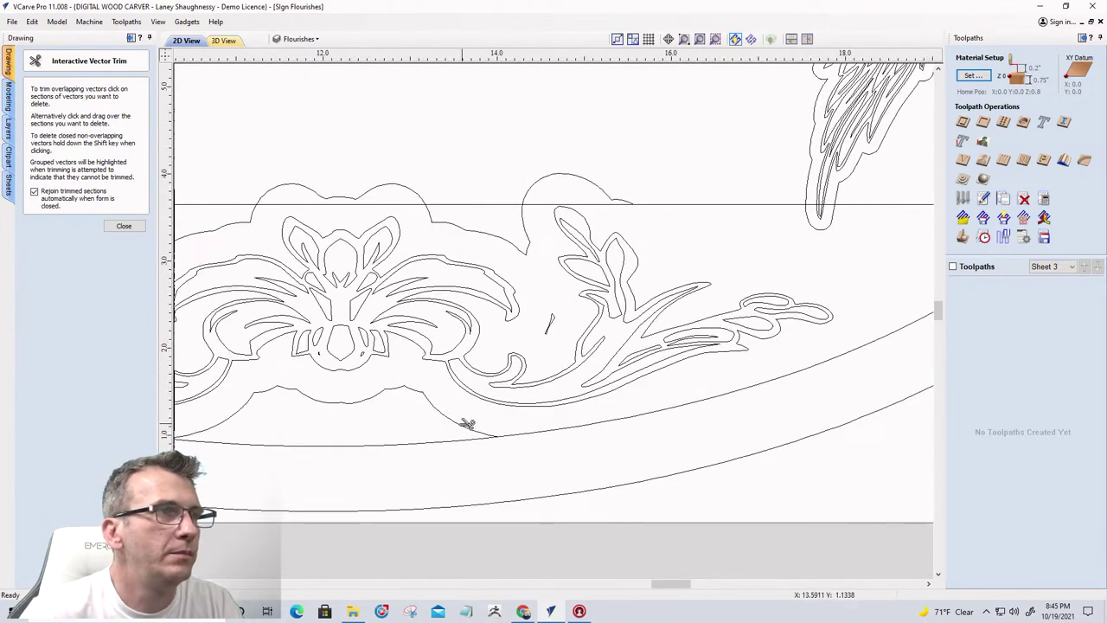
{"action": "left_click", "coordinate": [494, 427]}
{"action": "scroll", "coordinate": [791, 371], "scroll_direction": "down", "scroll_amount": 3}
{"action": "scroll", "coordinate": [487, 390], "scroll_direction": "up", "scroll_amount": 3}
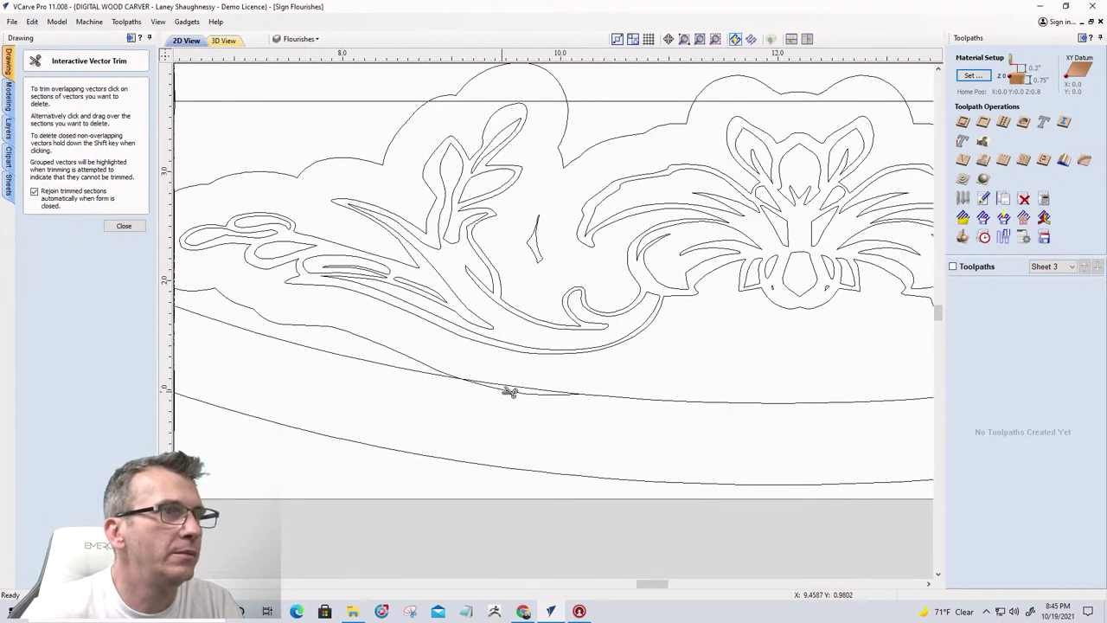
{"action": "left_click", "coordinate": [511, 391]}
{"action": "left_click", "coordinate": [419, 357]}
Trim the three top-line pieces between the flourish tops and the pieces near the right flourish top
{"action": "scroll", "coordinate": [468, 377], "scroll_direction": "down", "scroll_amount": 2}
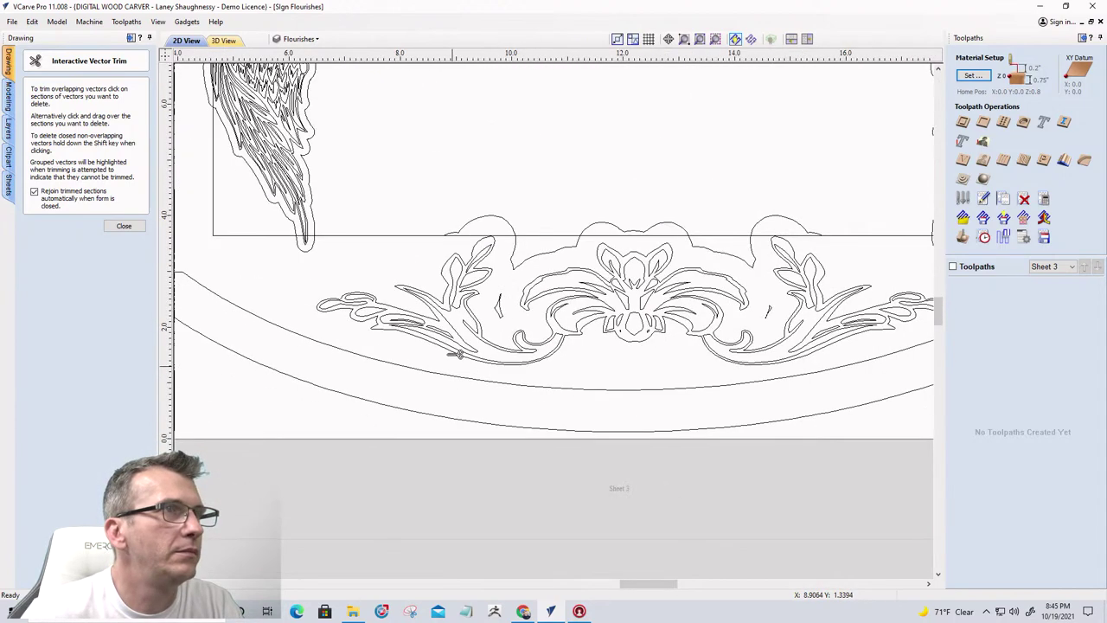
{"action": "scroll", "coordinate": [475, 234], "scroll_direction": "up", "scroll_amount": 2}
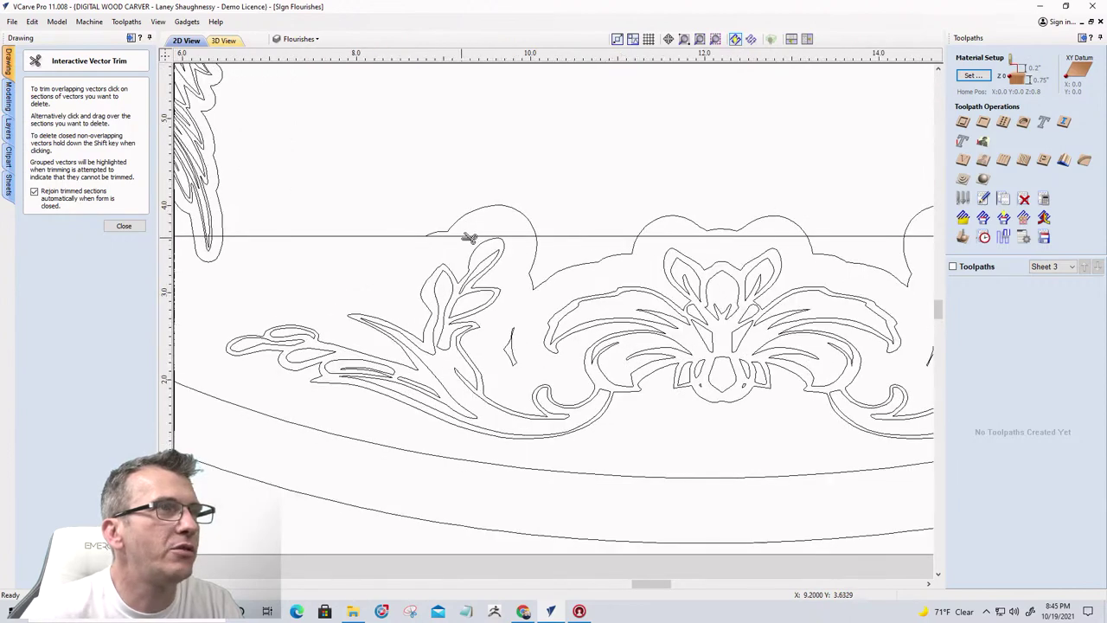
{"action": "left_click", "coordinate": [469, 237]}
{"action": "left_click", "coordinate": [577, 236]}
{"action": "left_click", "coordinate": [678, 236]}
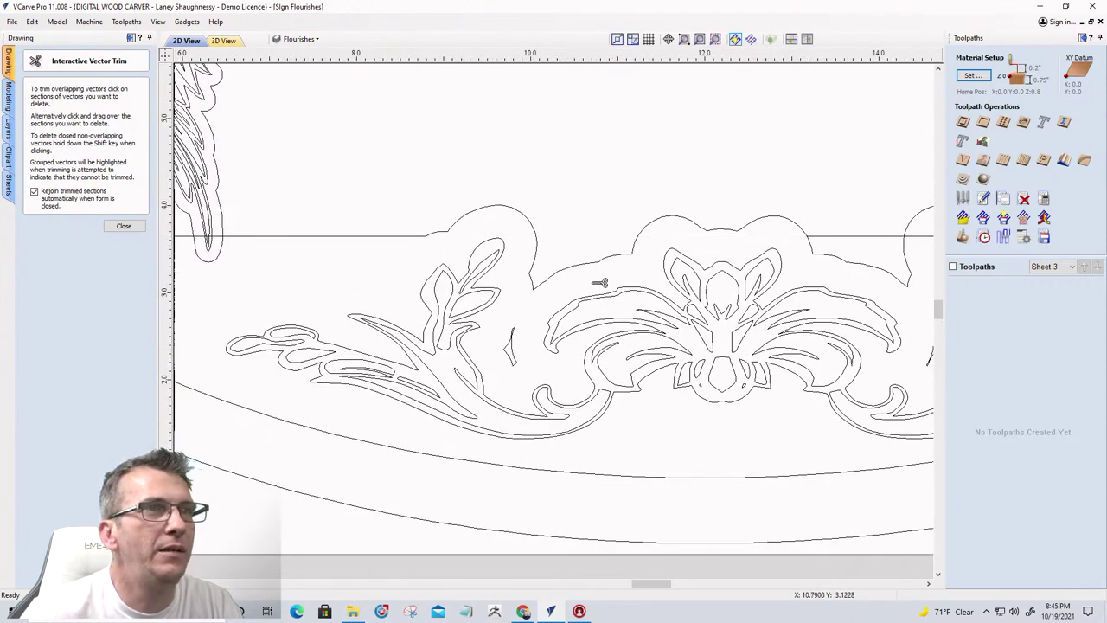
{"action": "scroll", "coordinate": [588, 268], "scroll_direction": "down", "scroll_amount": 2}
{"action": "left_click", "coordinate": [731, 254]}
{"action": "scroll", "coordinate": [758, 261], "scroll_direction": "up", "scroll_amount": 2}
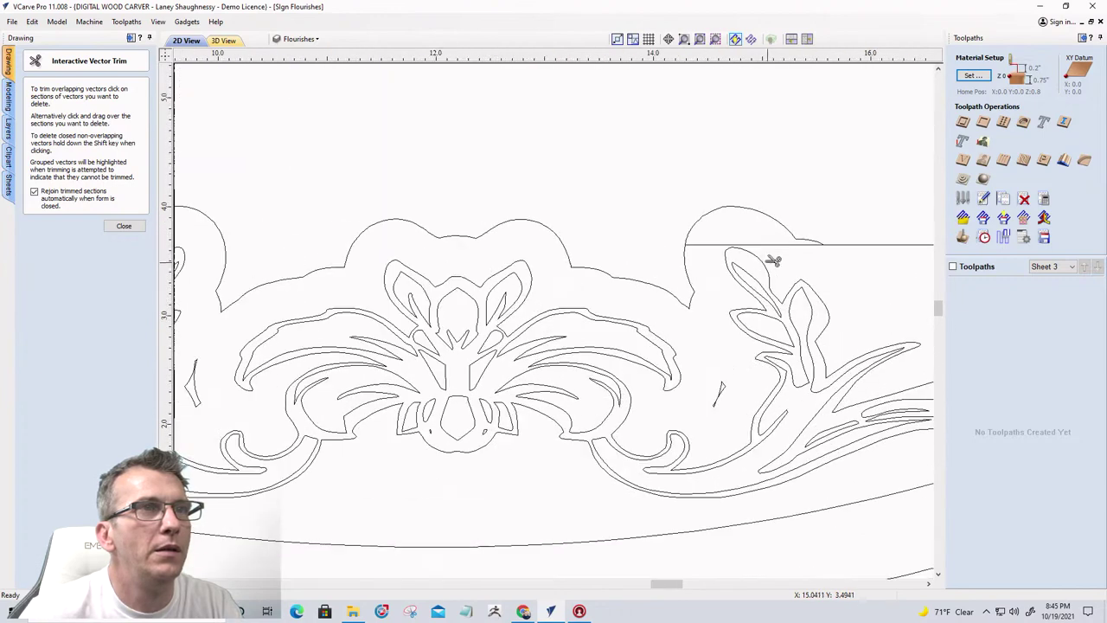
{"action": "left_click", "coordinate": [767, 245]}
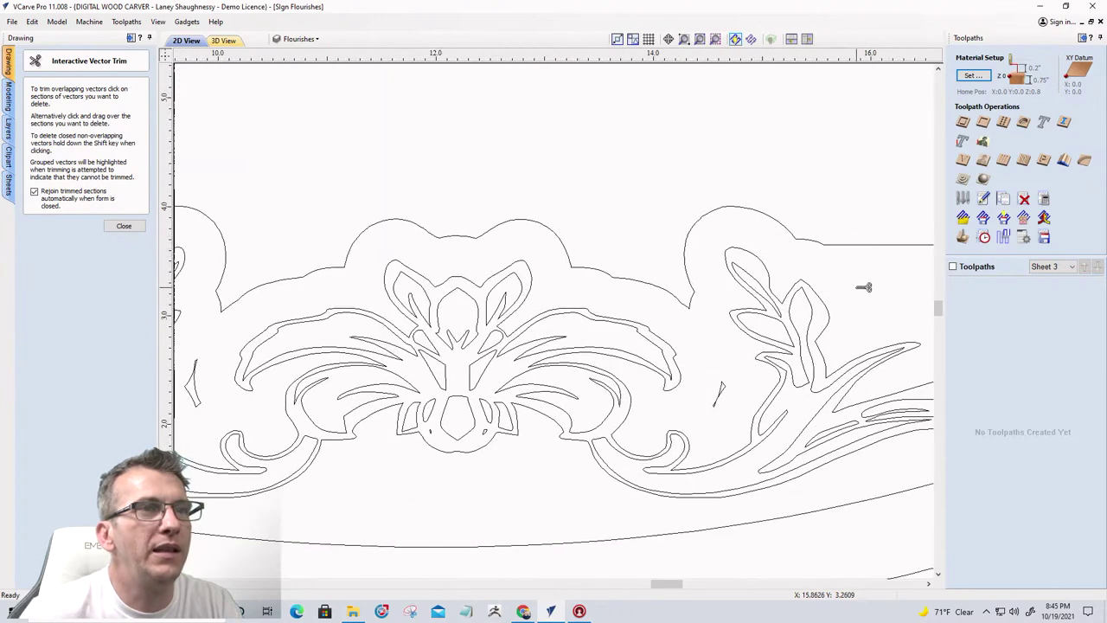
{"action": "scroll", "coordinate": [864, 288], "scroll_direction": "down", "scroll_amount": 2}
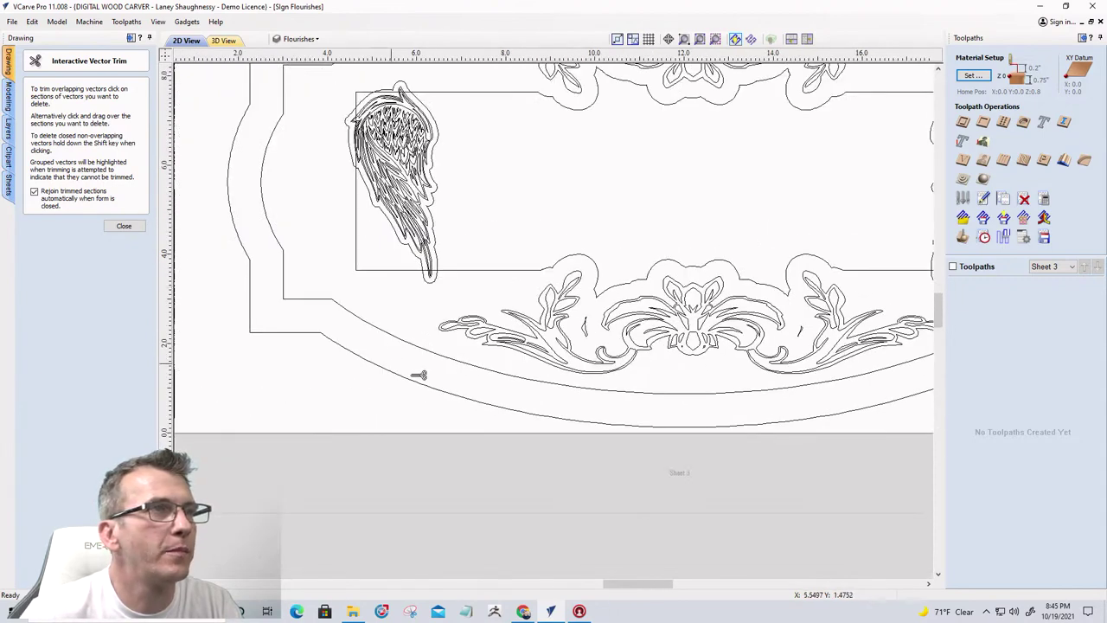
{"action": "scroll", "coordinate": [418, 375], "scroll_direction": "down", "scroll_amount": 1}
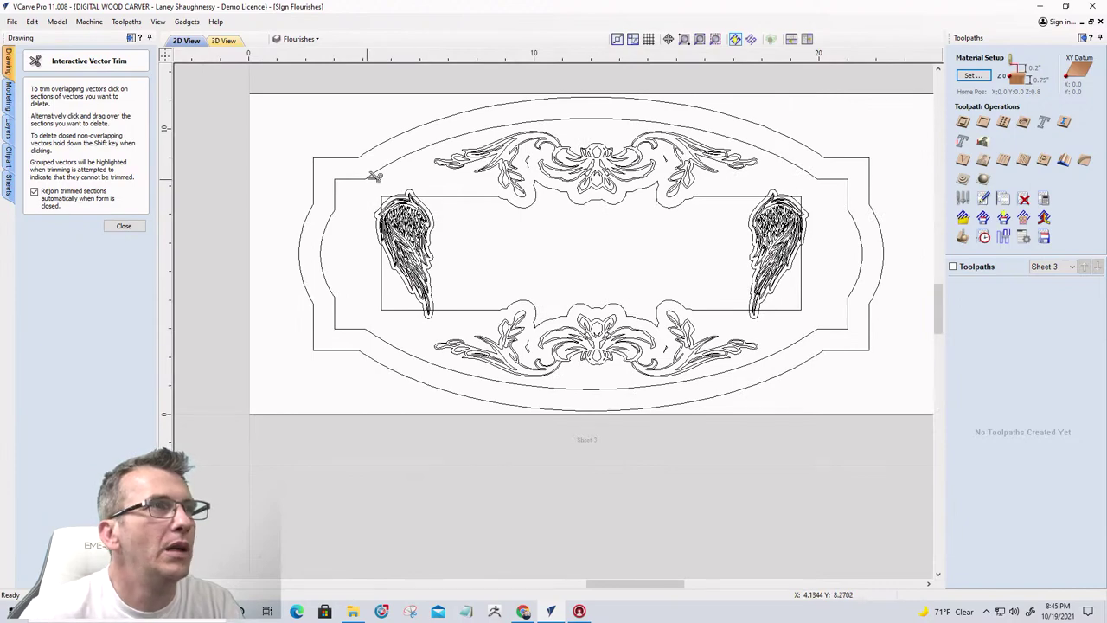
{"action": "scroll", "coordinate": [387, 178], "scroll_direction": "up", "scroll_amount": 3}
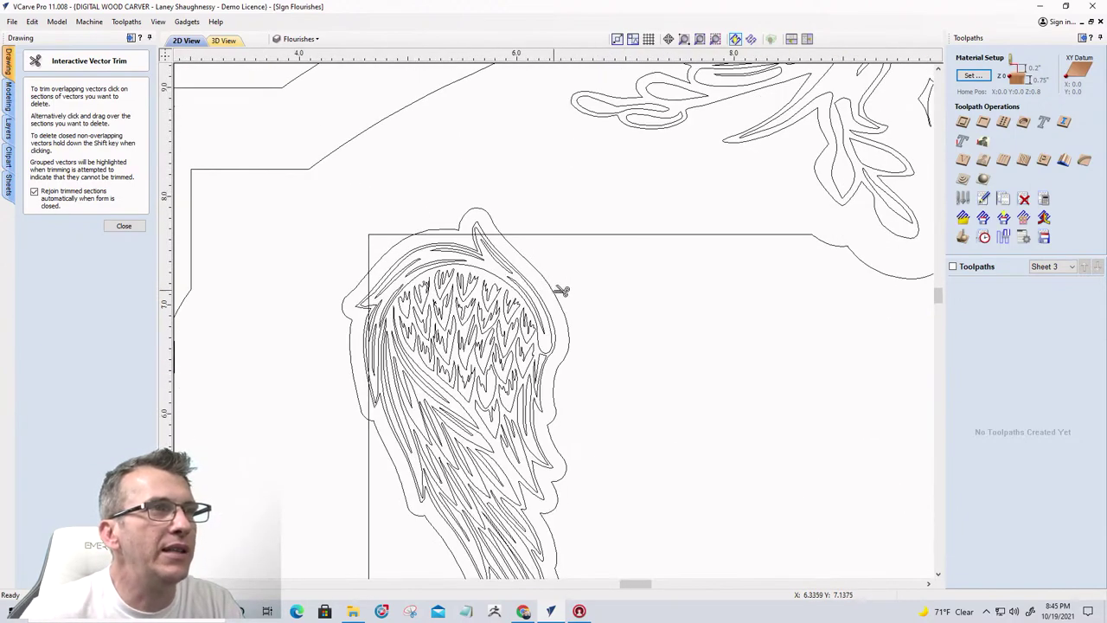
Trim the lines crossing the left and right wing outlines, then close Interactive Vector Trim
{"action": "left_click", "coordinate": [561, 290]}
{"action": "scroll", "coordinate": [492, 222], "scroll_direction": "up", "scroll_amount": 2}
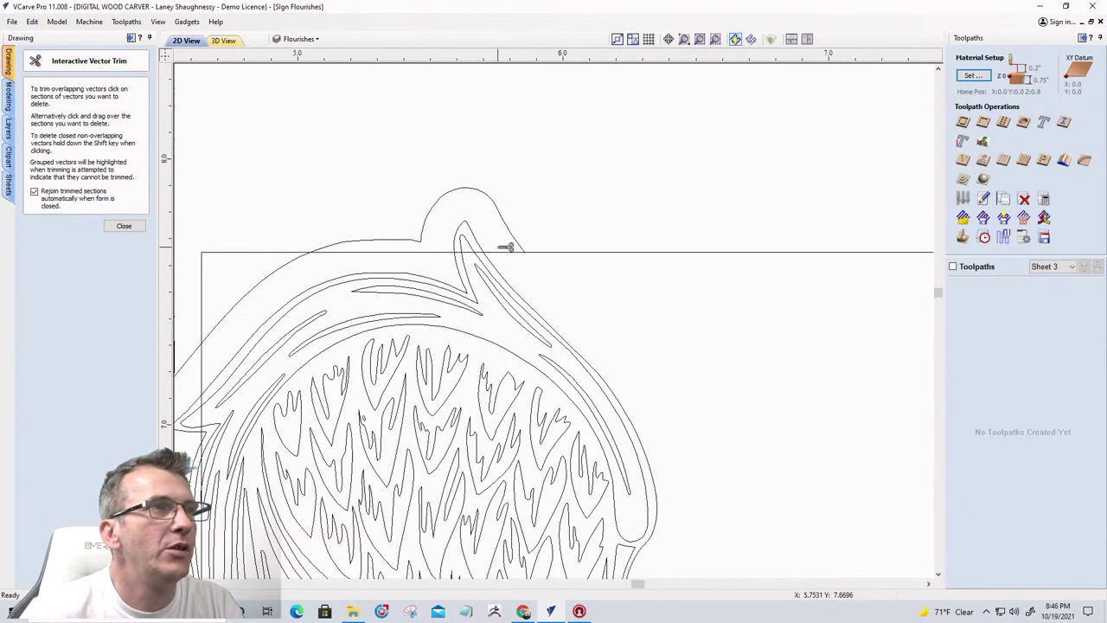
{"action": "scroll", "coordinate": [515, 253], "scroll_direction": "down", "scroll_amount": 4}
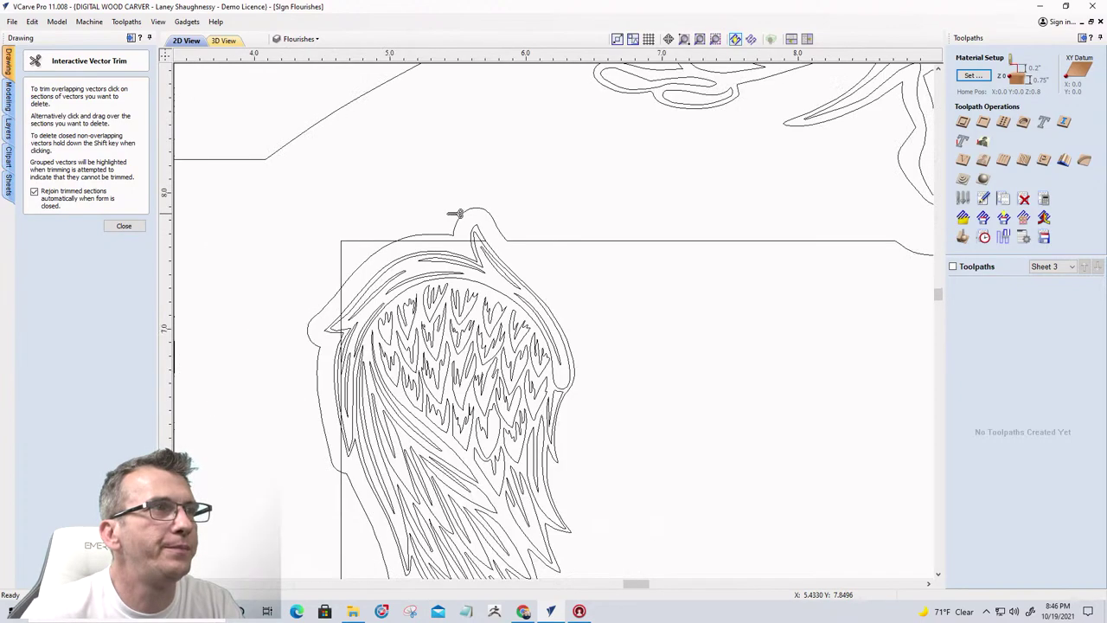
{"action": "scroll", "coordinate": [501, 453], "scroll_direction": "up", "scroll_amount": 2}
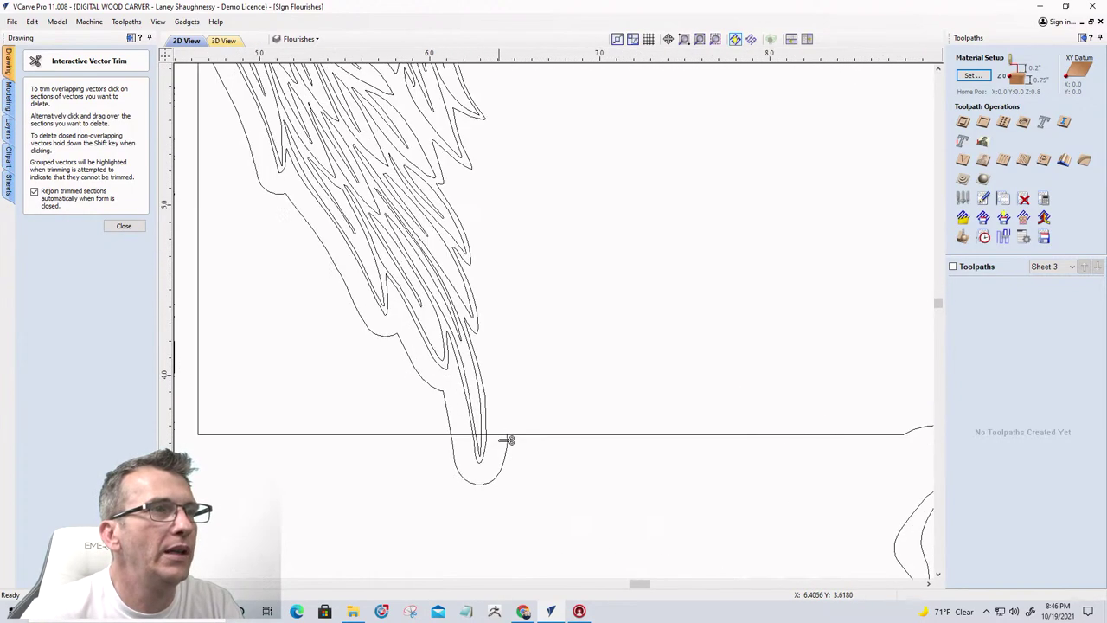
{"action": "scroll", "coordinate": [383, 390], "scroll_direction": "down", "scroll_amount": 3}
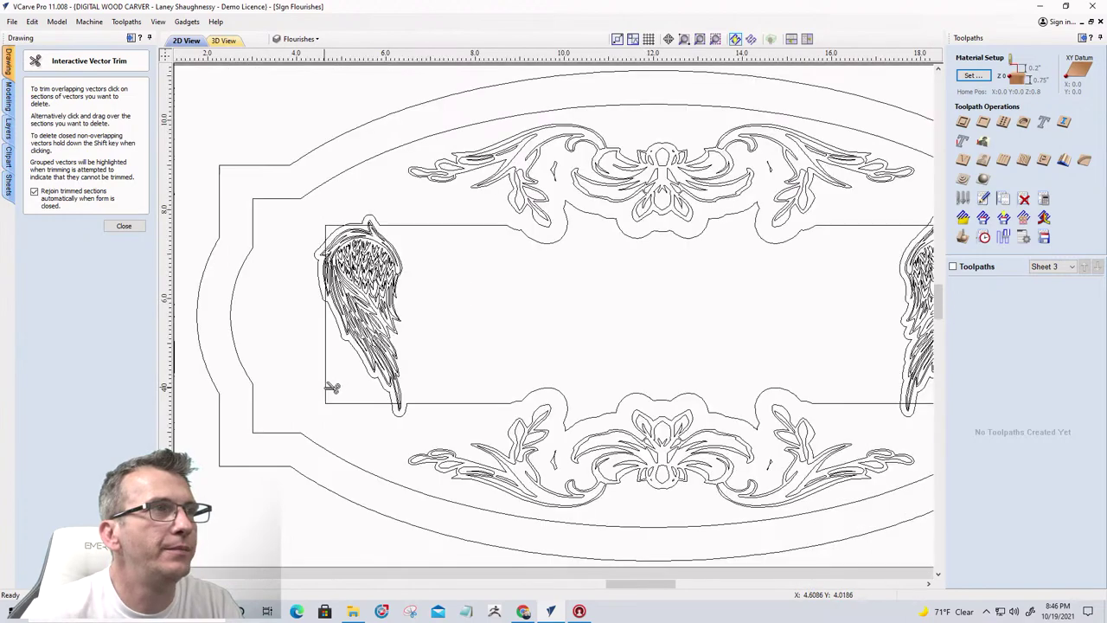
{"action": "scroll", "coordinate": [275, 354], "scroll_direction": "down", "scroll_amount": 1}
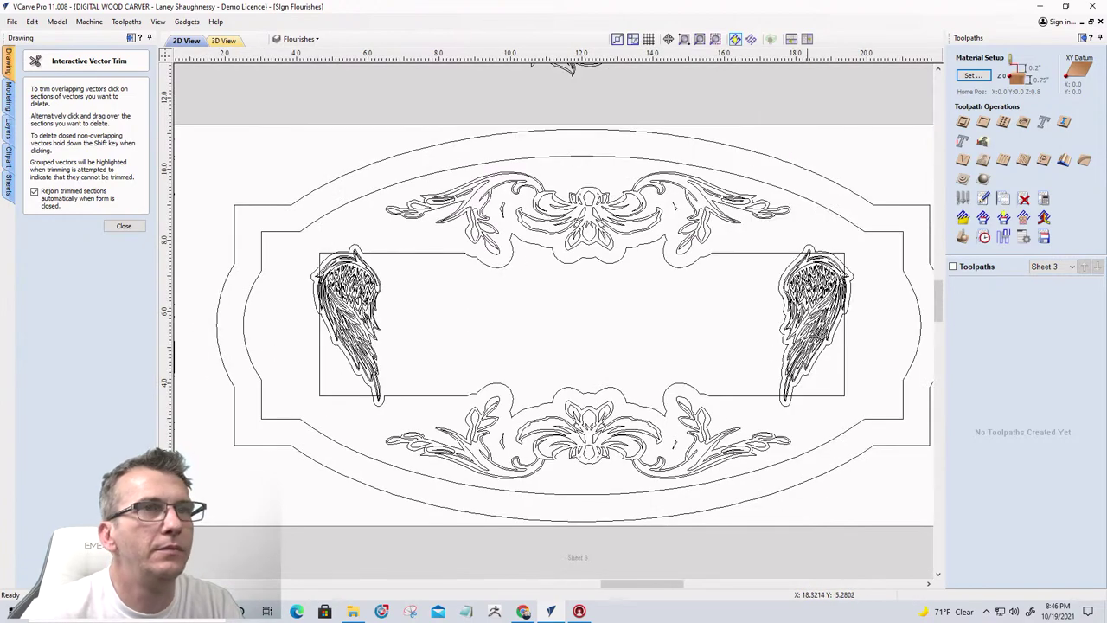
{"action": "scroll", "coordinate": [825, 294], "scroll_direction": "up", "scroll_amount": 3}
{"action": "scroll", "coordinate": [797, 249], "scroll_direction": "up", "scroll_amount": 1}
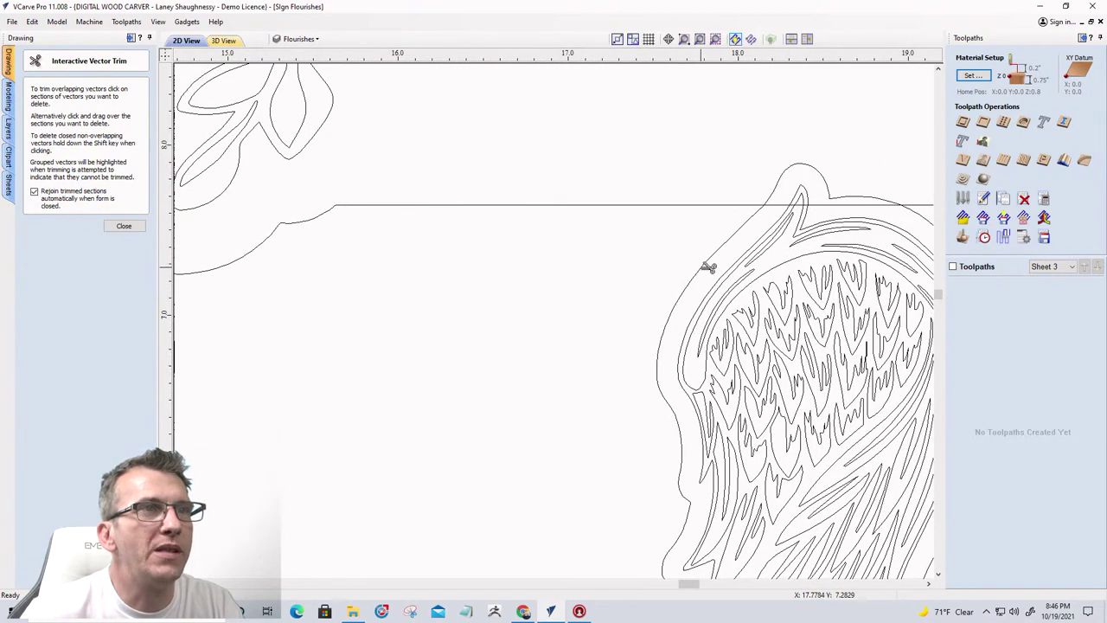
{"action": "left_click", "coordinate": [785, 217]}
{"action": "left_click", "coordinate": [787, 206]}
{"action": "scroll", "coordinate": [788, 204], "scroll_direction": "down", "scroll_amount": 3}
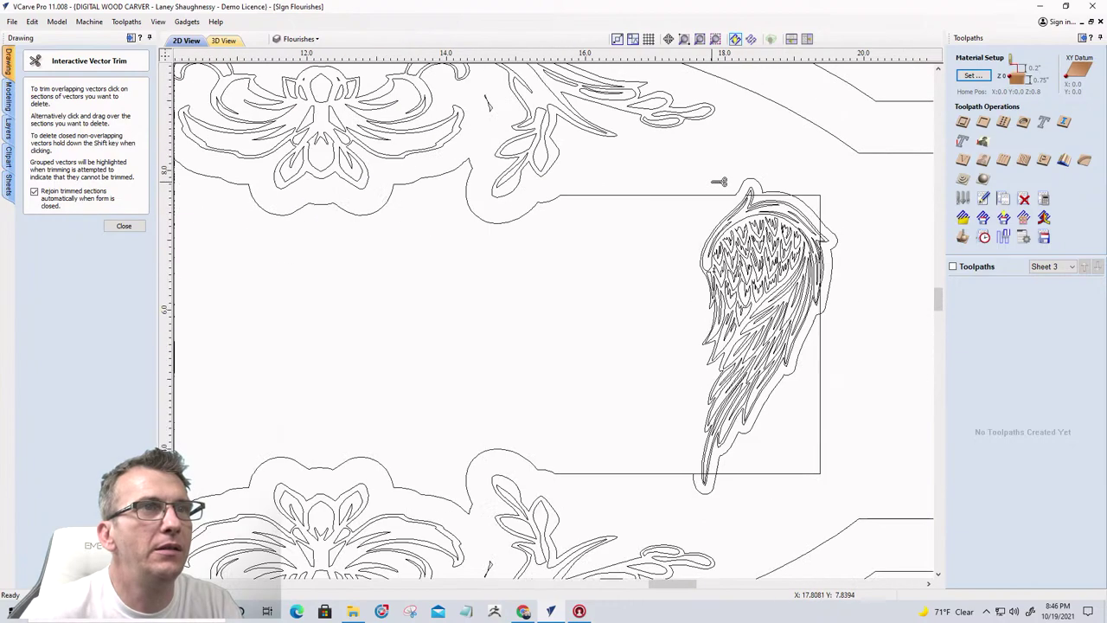
{"action": "scroll", "coordinate": [726, 483], "scroll_direction": "up", "scroll_amount": 4}
{"action": "scroll", "coordinate": [704, 473], "scroll_direction": "up", "scroll_amount": 1}
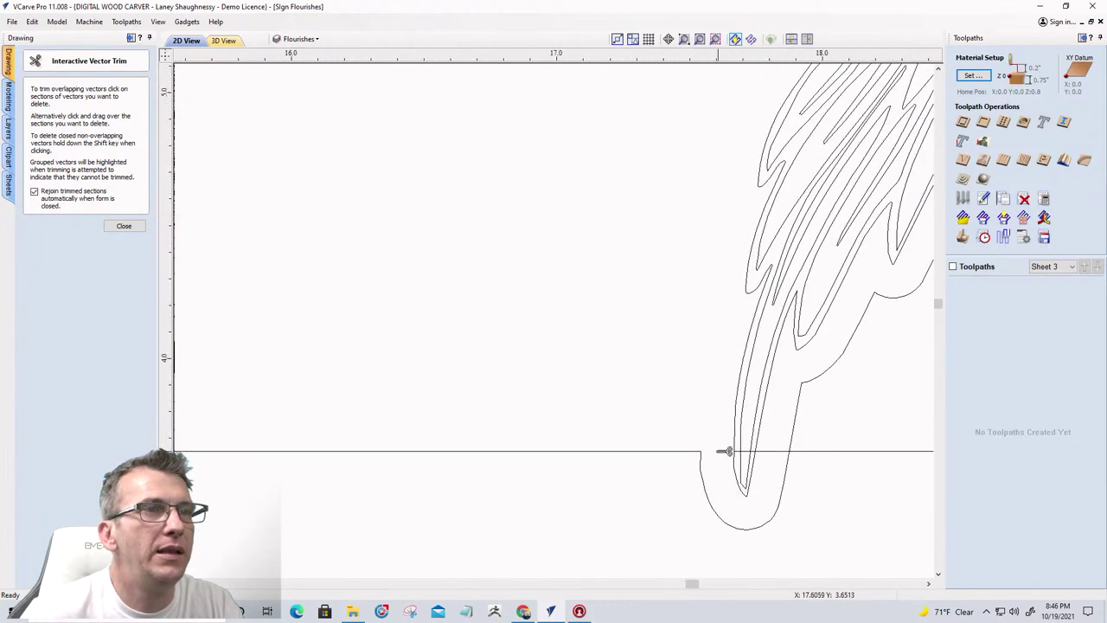
{"action": "scroll", "coordinate": [725, 450], "scroll_direction": "down", "scroll_amount": 4}
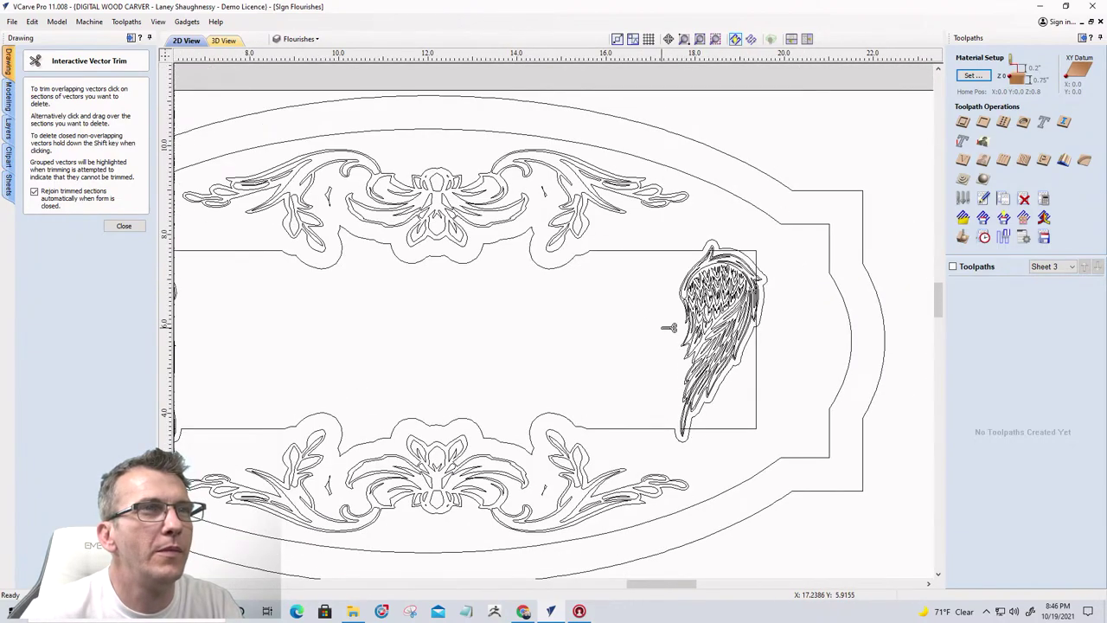
{"action": "scroll", "coordinate": [680, 268], "scroll_direction": "up", "scroll_amount": 1}
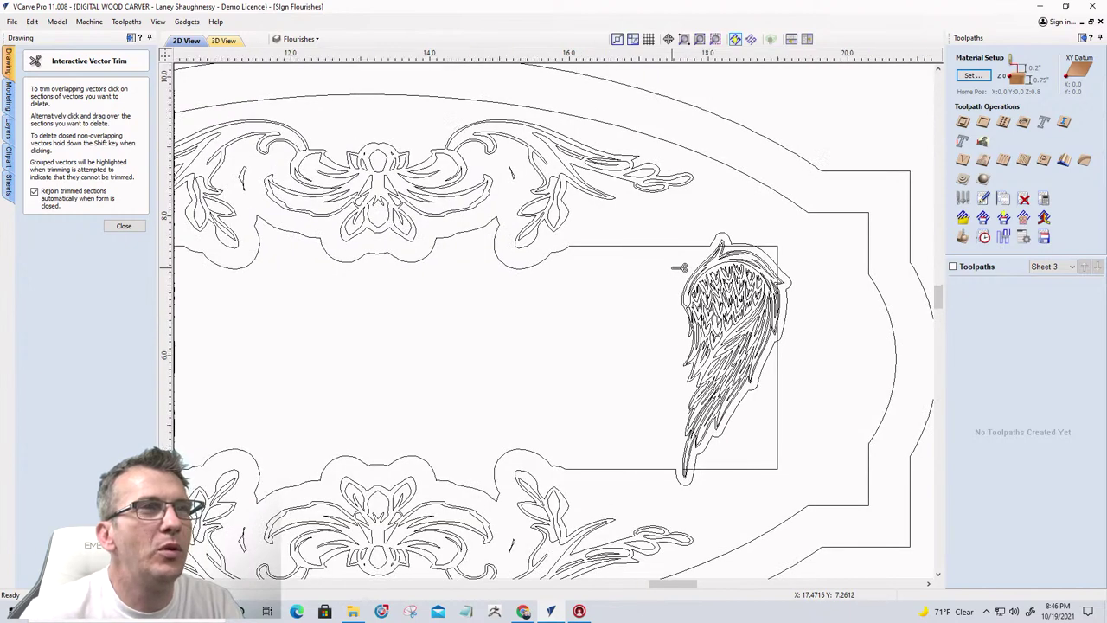
{"action": "scroll", "coordinate": [680, 267], "scroll_direction": "up", "scroll_amount": 1}
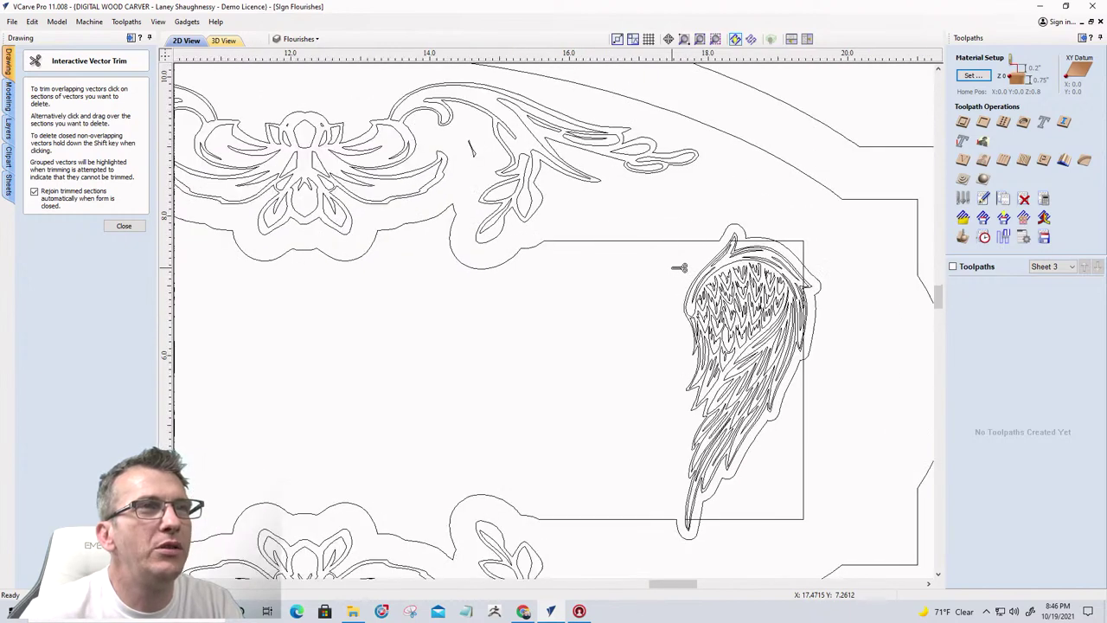
{"action": "left_click", "coordinate": [125, 226]}
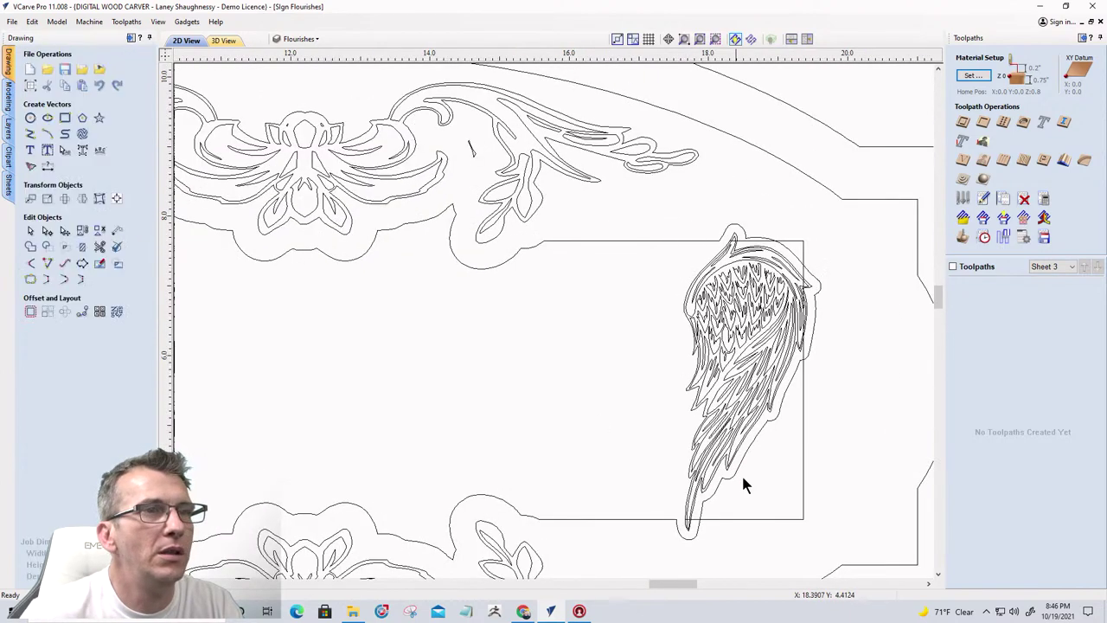
Delete the leftover rectangle pieces by the right and left wings, then select the inner rounded border
{"action": "left_click", "coordinate": [757, 519]}
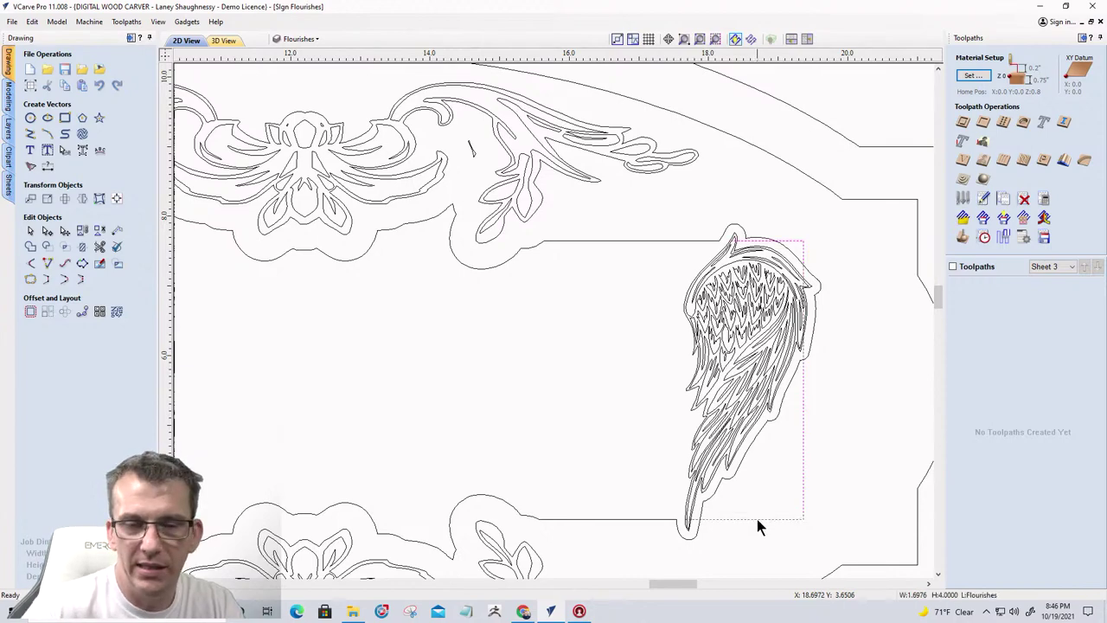
{"action": "key", "text": "Escape"}
{"action": "scroll", "coordinate": [813, 445], "scroll_direction": "down", "scroll_amount": 5}
{"action": "scroll", "coordinate": [461, 418], "scroll_direction": "up", "scroll_amount": 5}
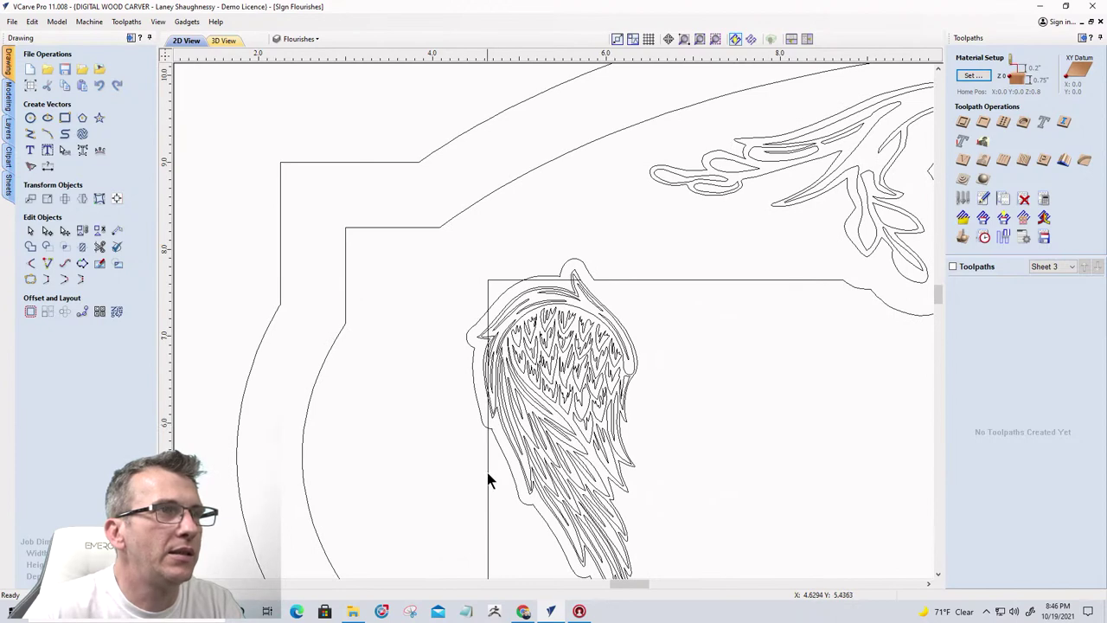
{"action": "left_click", "coordinate": [488, 473]}
{"action": "key", "text": "Delete"}
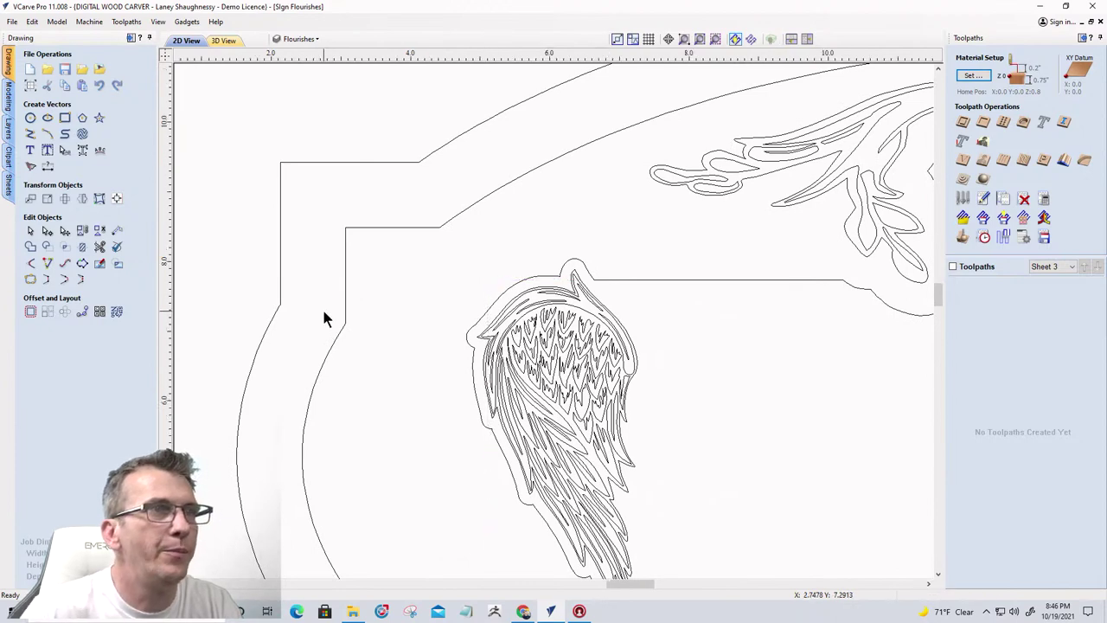
{"action": "scroll", "coordinate": [314, 275], "scroll_direction": "down", "scroll_amount": 5}
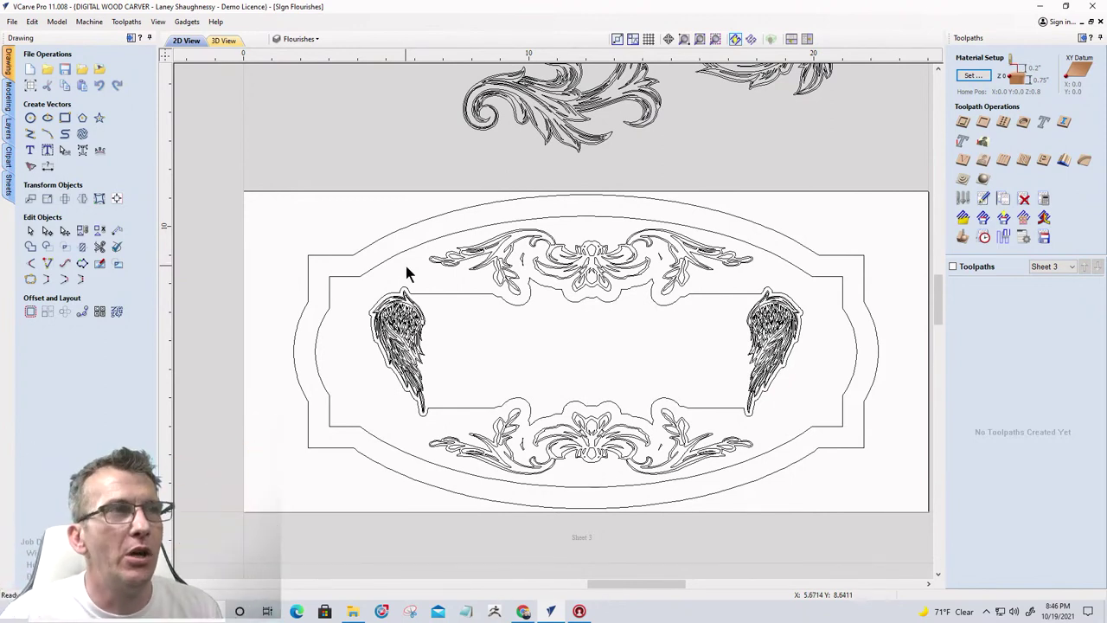
{"action": "left_click", "coordinate": [400, 254]}
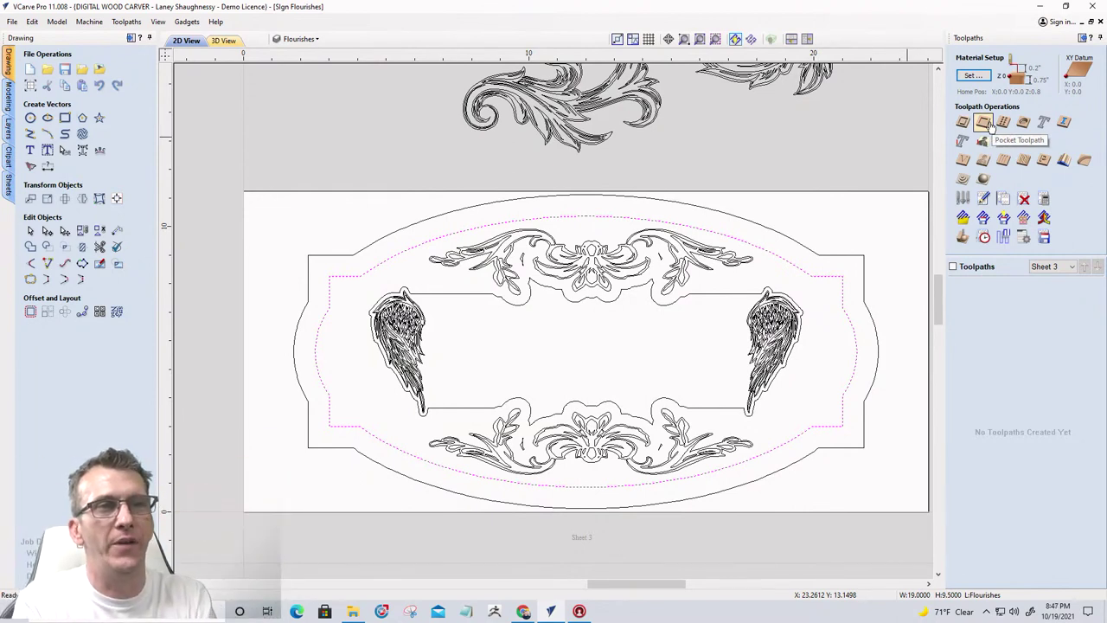
Set V-Carve flat depth to 0.1875, drop the 0.0625 and 0.125-inch clearance end mills, and calculate
{"action": "left_click", "coordinate": [962, 161]}
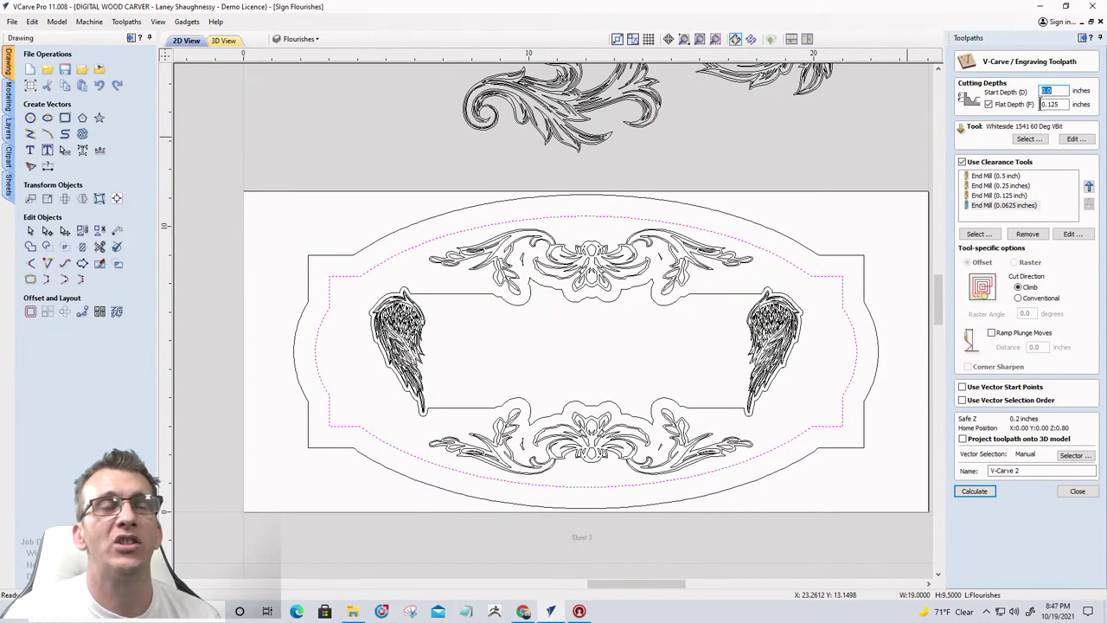
{"action": "left_click_drag", "start_coordinate": [1041, 104], "coordinate": [1069, 104]}
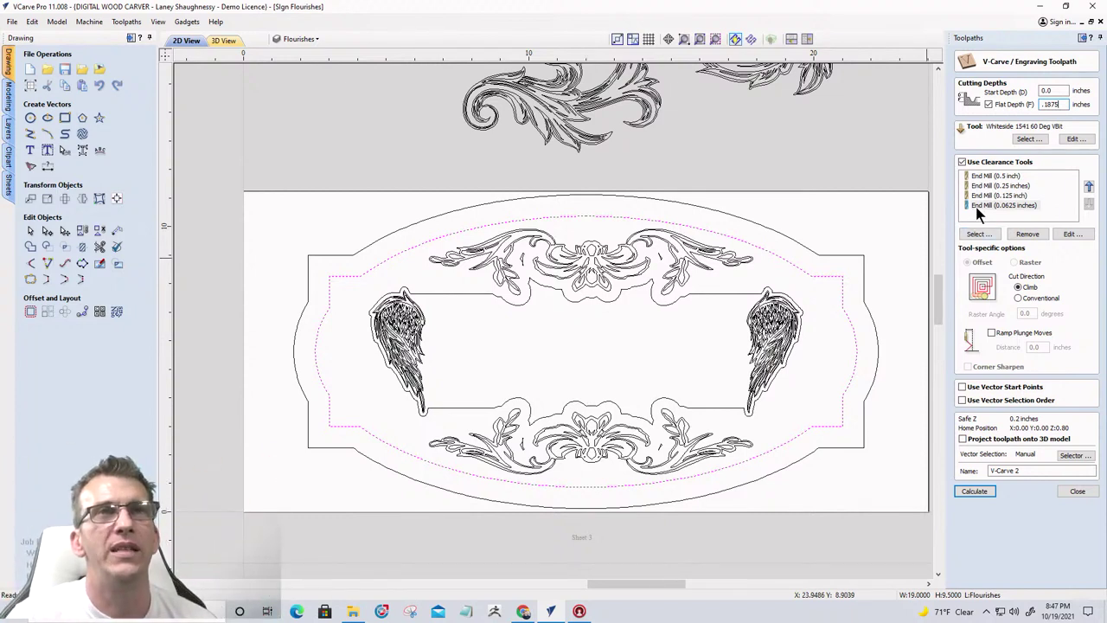
{"action": "left_click", "coordinate": [1027, 235]}
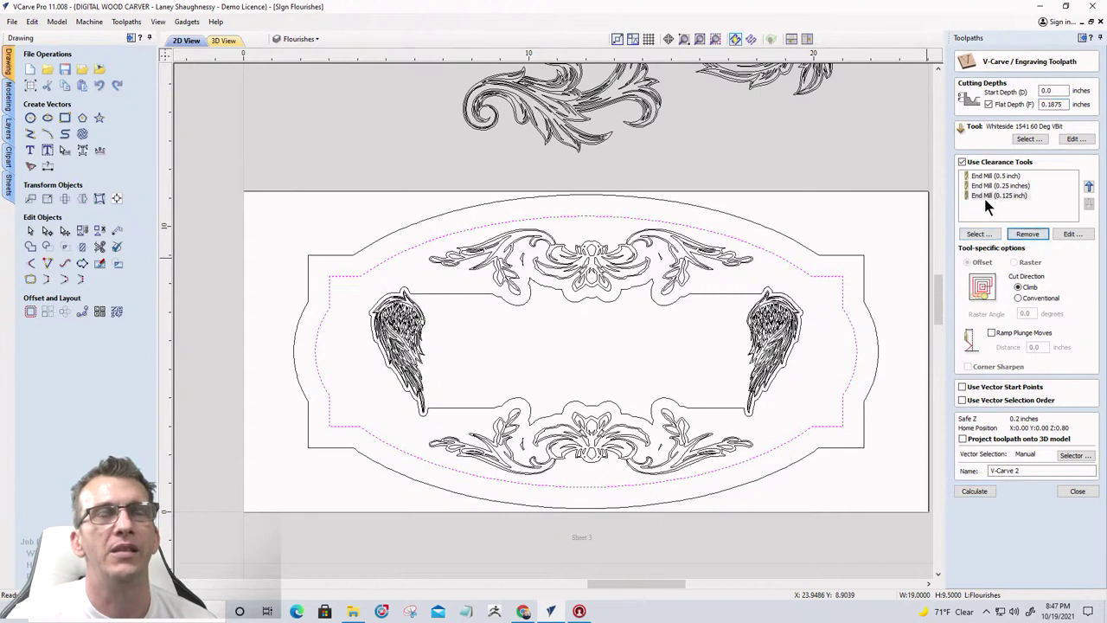
{"action": "left_click", "coordinate": [983, 195]}
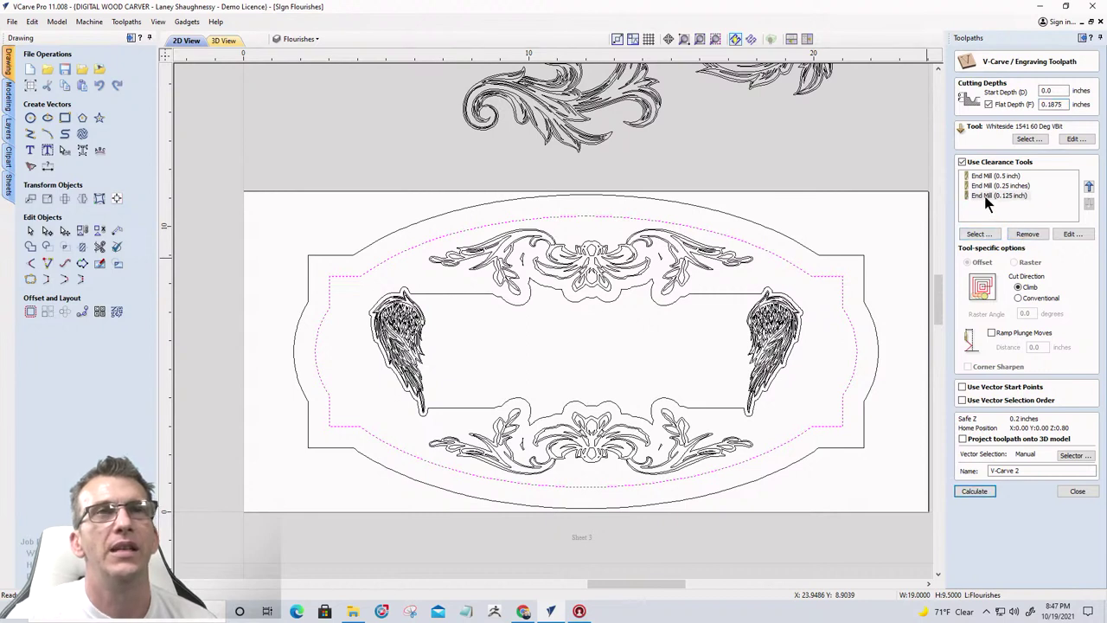
{"action": "left_click", "coordinate": [1023, 236]}
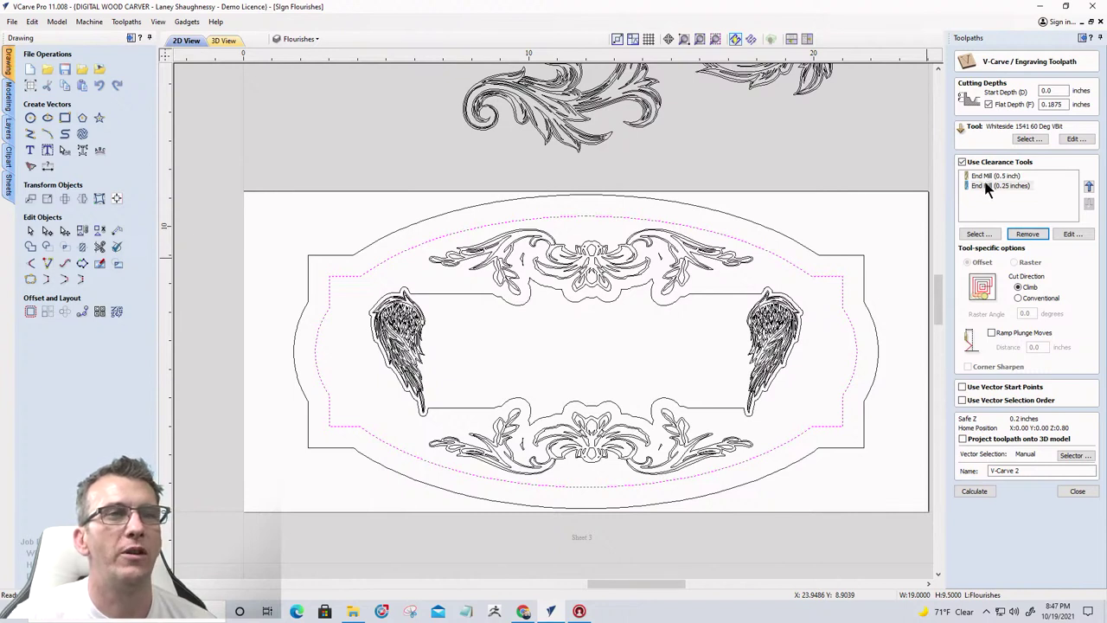
{"action": "left_click", "coordinate": [974, 492]}
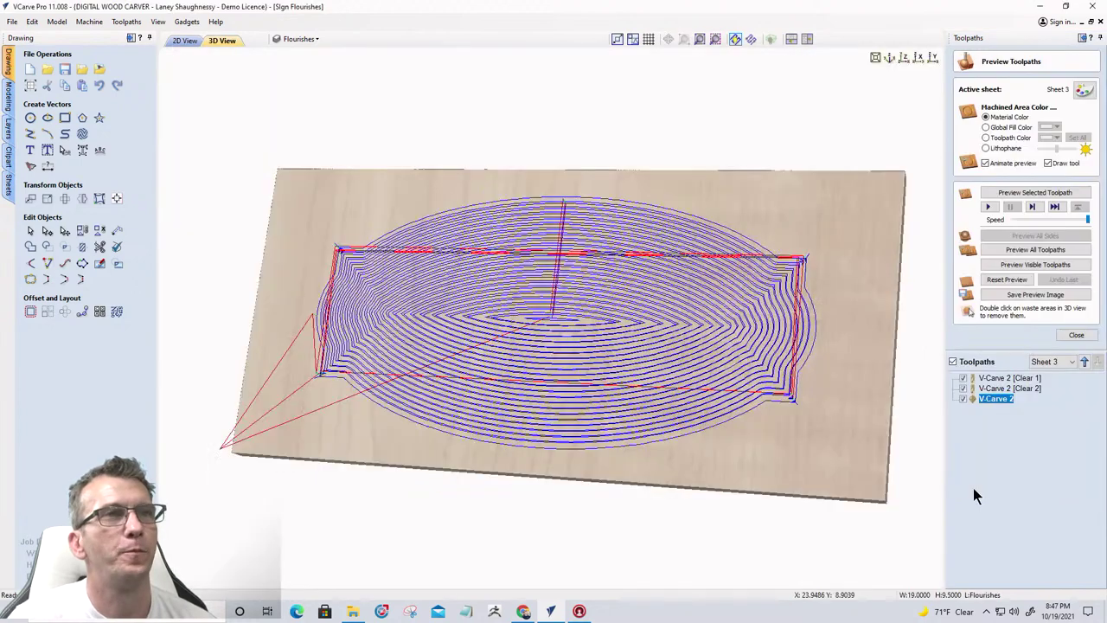
Preview visible toolpaths with the cutter hidden, orbit the carved board, then return to 2D view
{"action": "left_click", "coordinate": [1017, 266]}
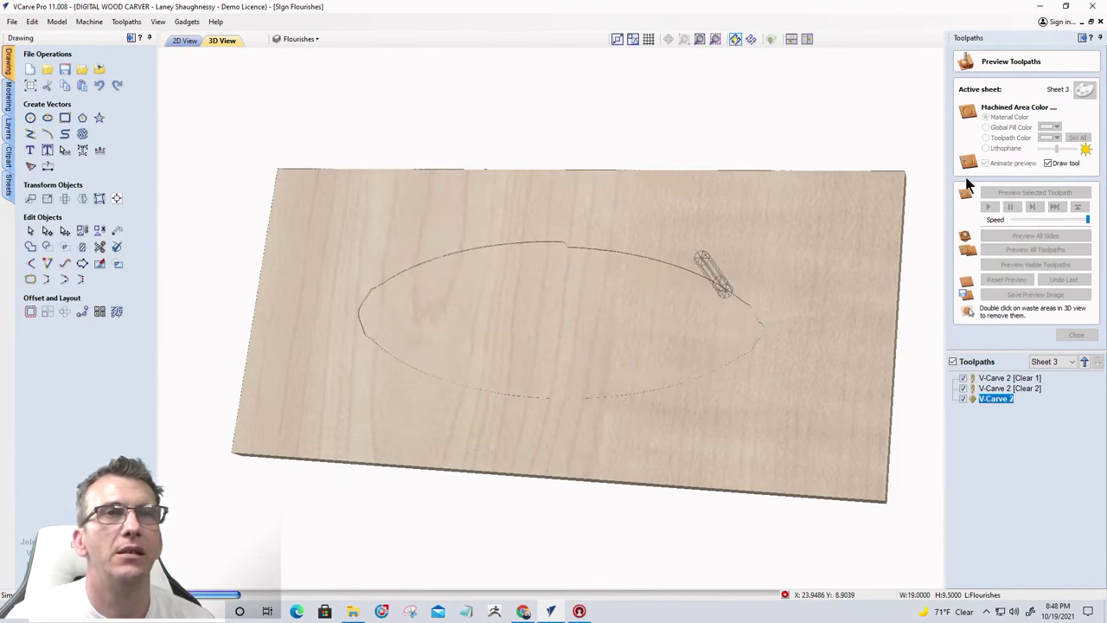
{"action": "left_click", "coordinate": [1048, 162]}
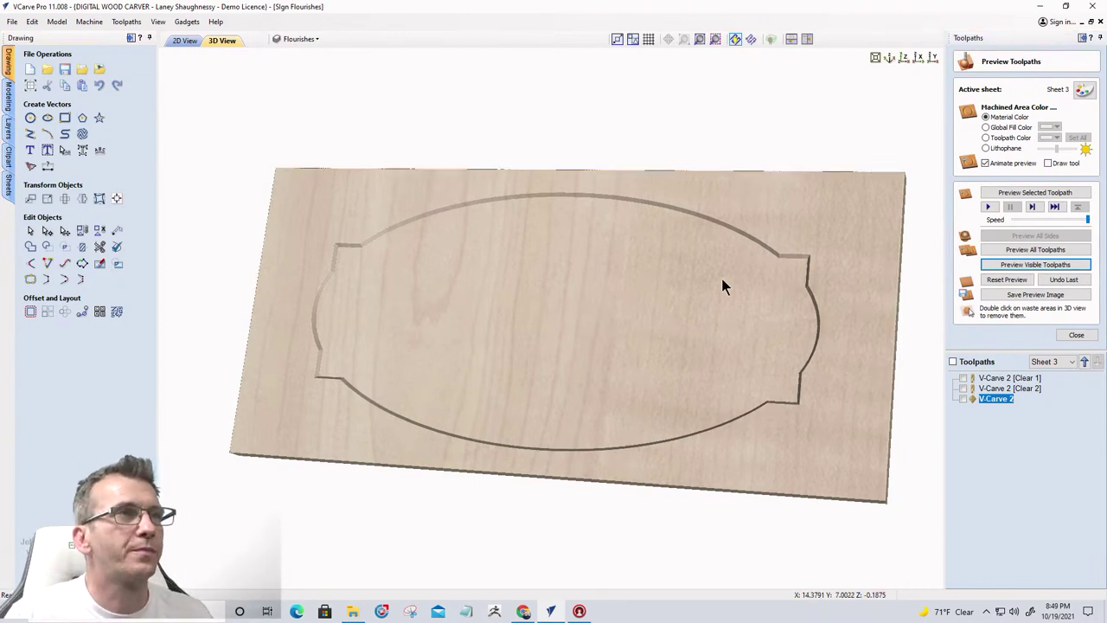
{"action": "left_click_drag", "start_coordinate": [724, 284], "coordinate": [415, 235]}
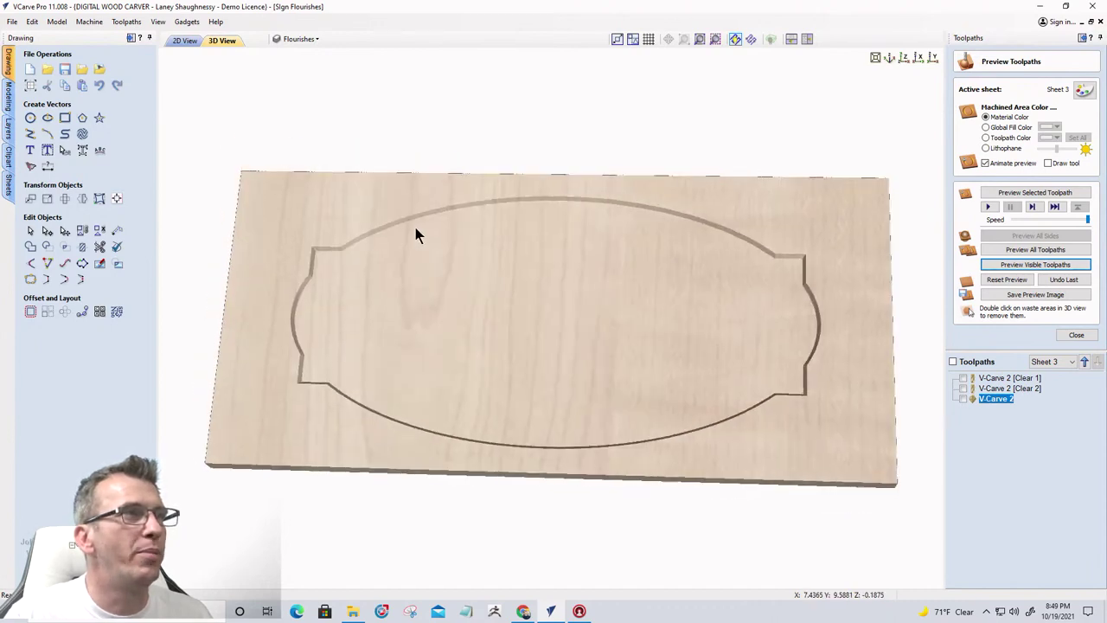
{"action": "left_click", "coordinate": [182, 43]}
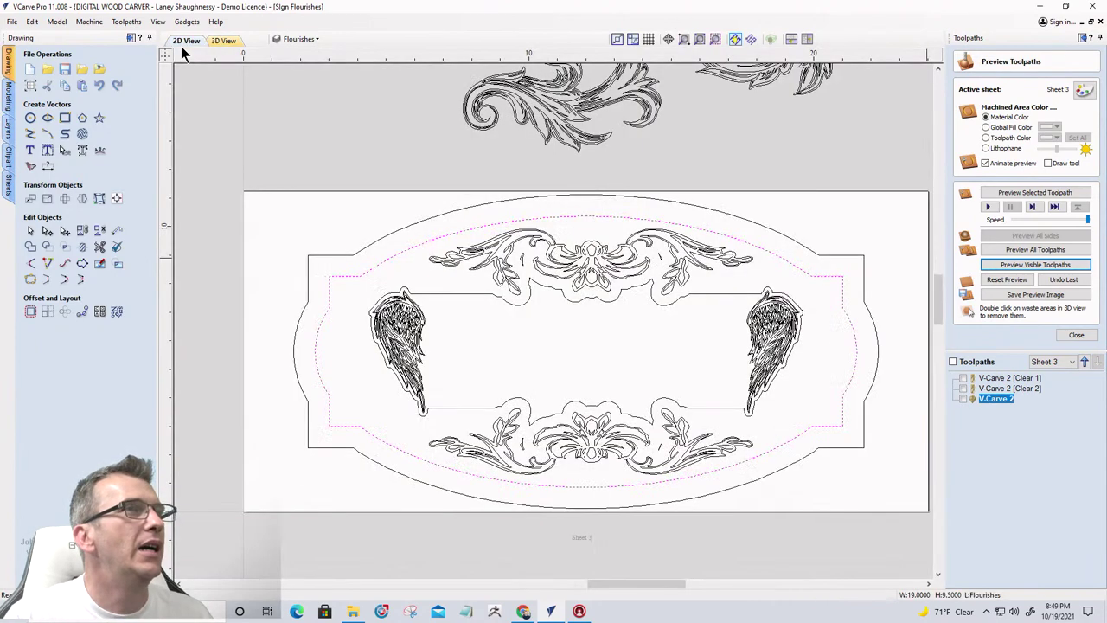
Select the outer outline and set a 2D profile: 0.75-inch depth, 0.25-inch end mill, cutting outside
{"action": "left_click", "coordinate": [340, 257]}
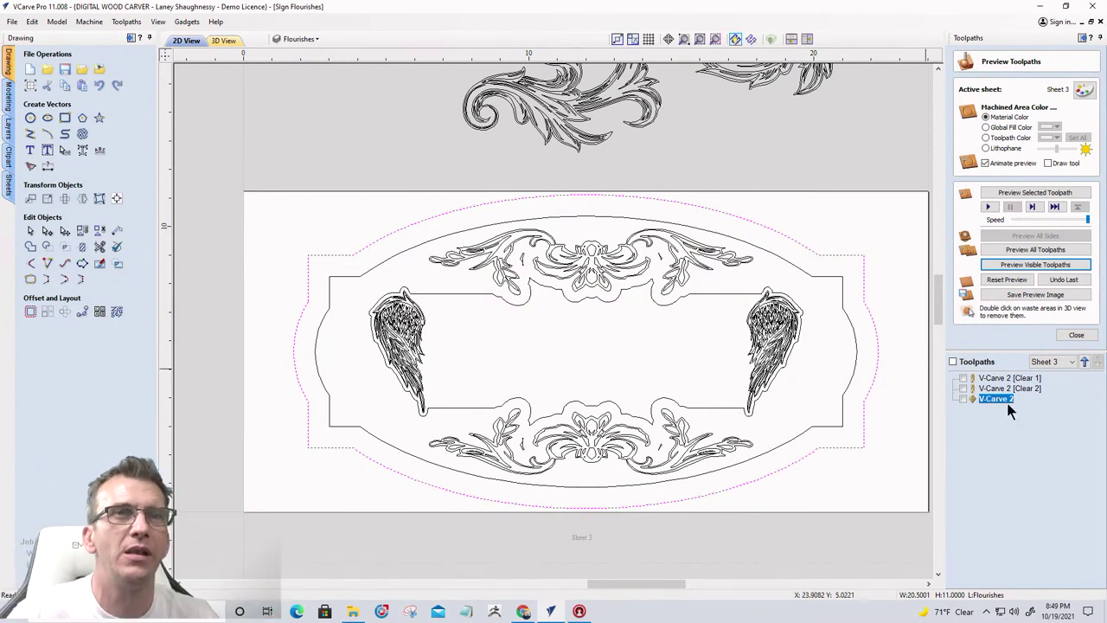
{"action": "left_click", "coordinate": [1076, 335]}
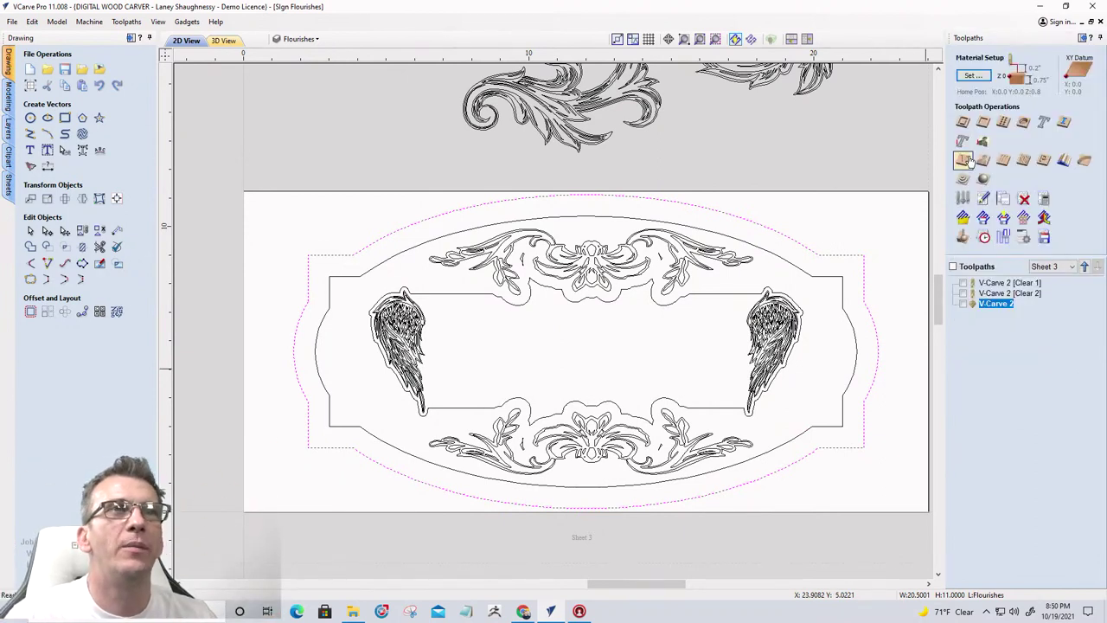
{"action": "left_click", "coordinate": [962, 123]}
{"action": "key", "text": "Tab"}
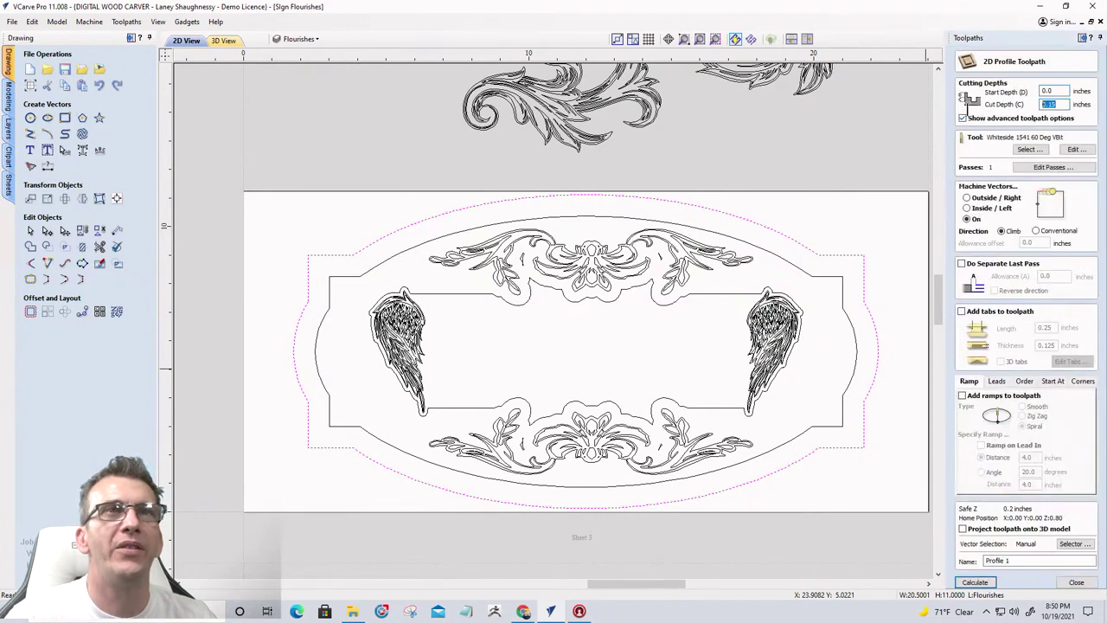
{"action": "type", "text": "."}
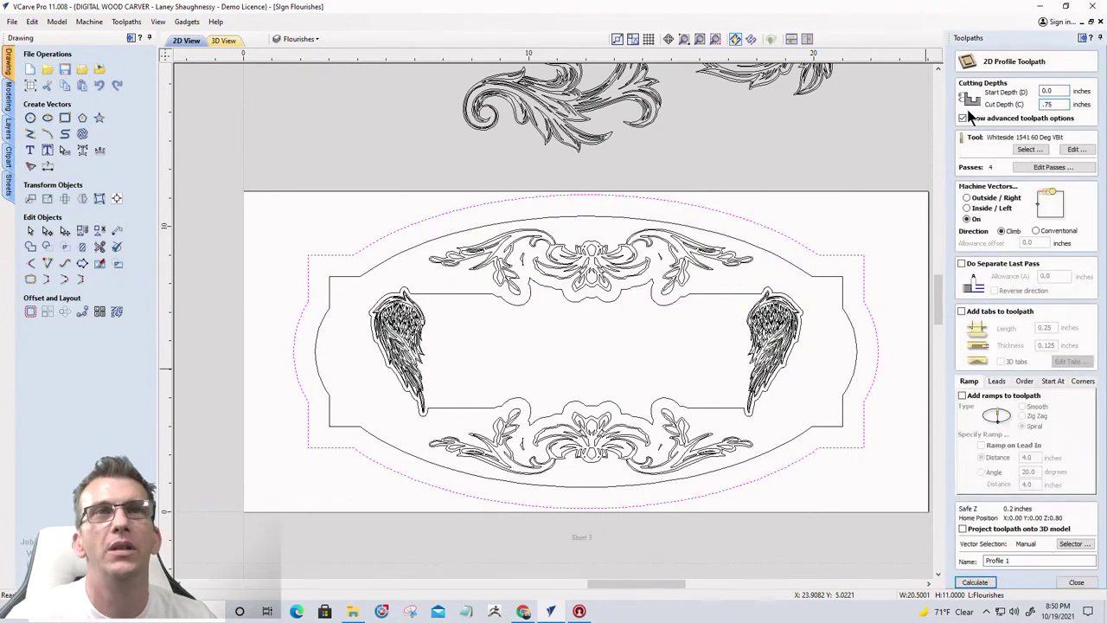
{"action": "left_click", "coordinate": [1029, 151]}
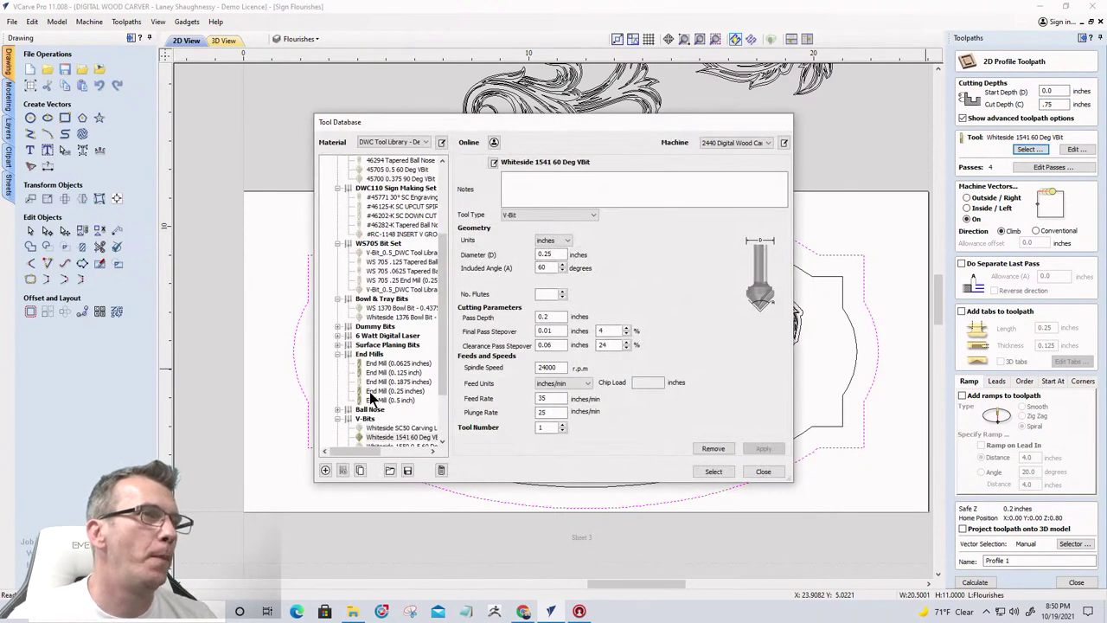
{"action": "left_click", "coordinate": [373, 390]}
{"action": "left_click", "coordinate": [715, 472]}
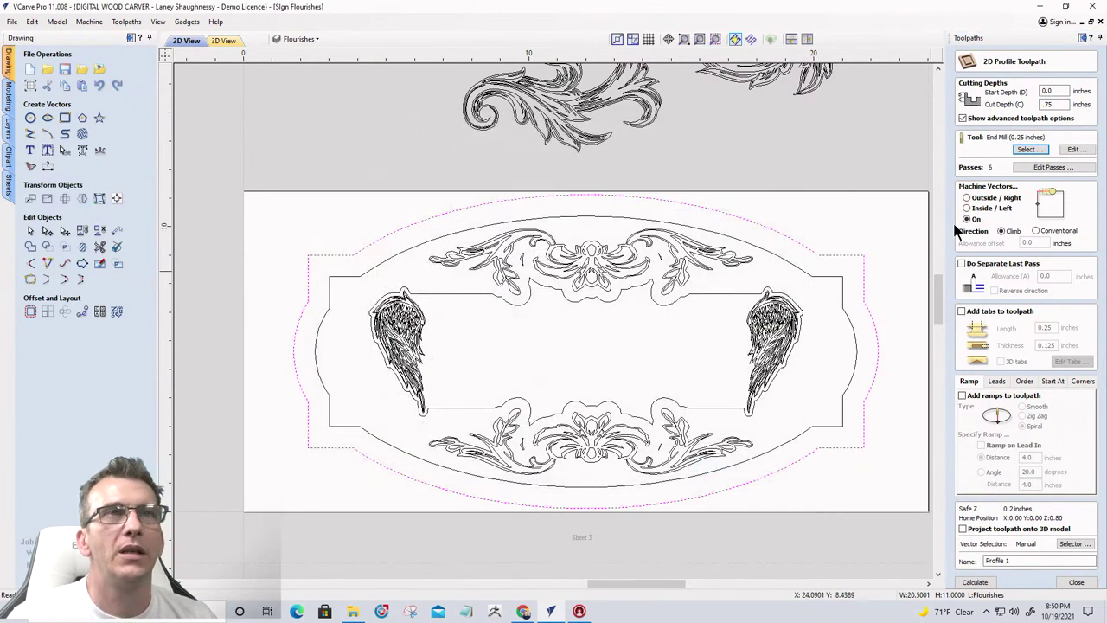
{"action": "left_click", "coordinate": [967, 198]}
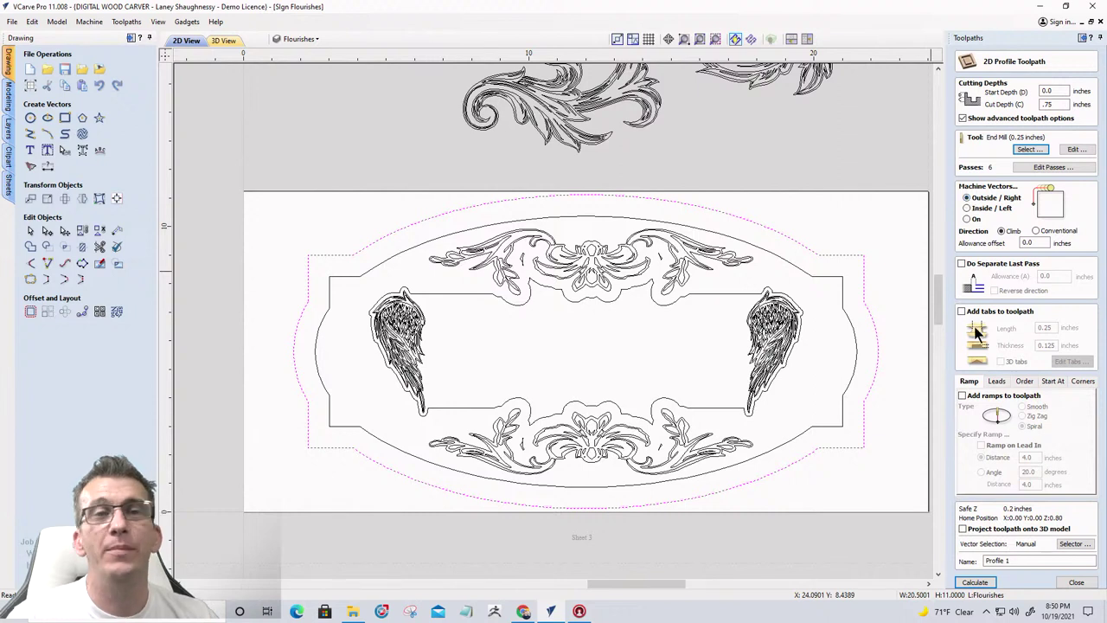
Calculate Profile 1, preview the cutout with both waste areas removed, orbit it, and return to 2D
{"action": "left_click", "coordinate": [975, 582]}
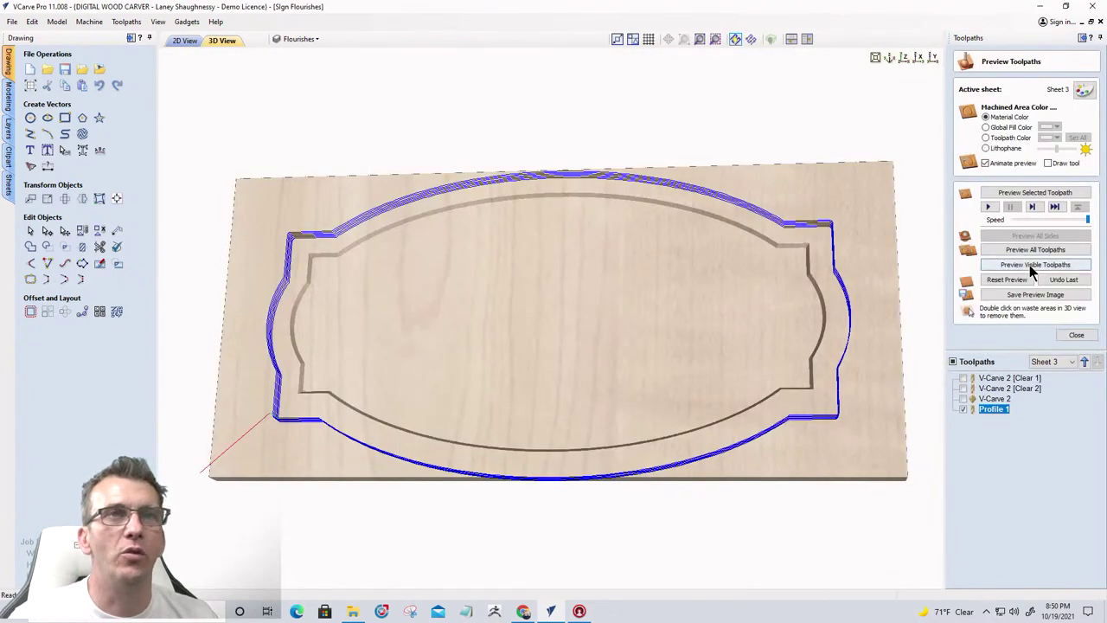
{"action": "left_click", "coordinate": [1029, 265]}
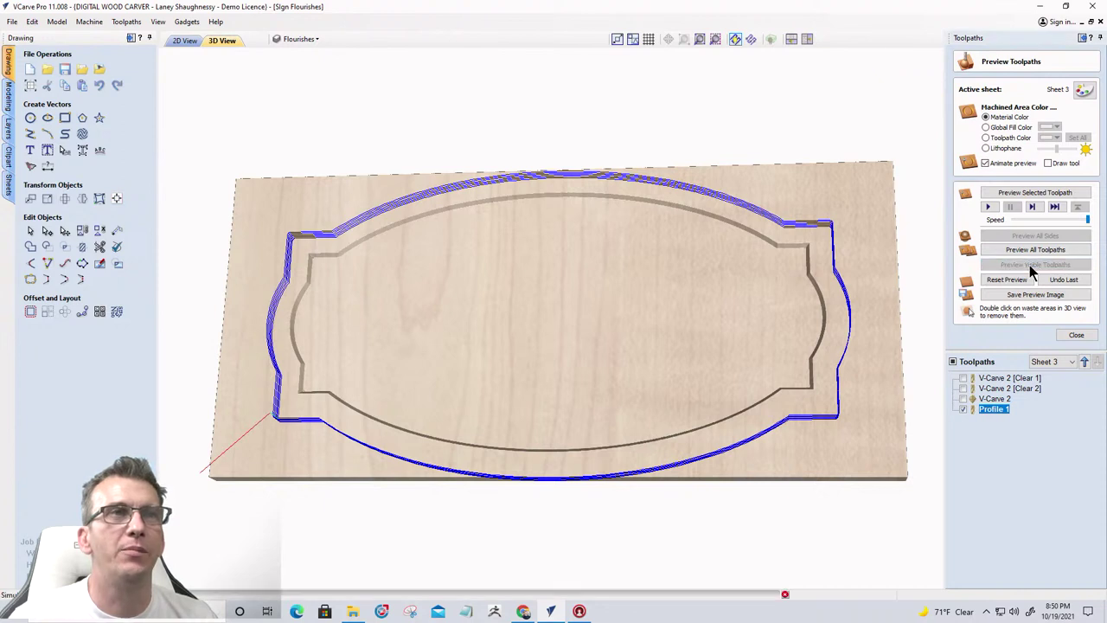
{"action": "double_click", "coordinate": [867, 312]}
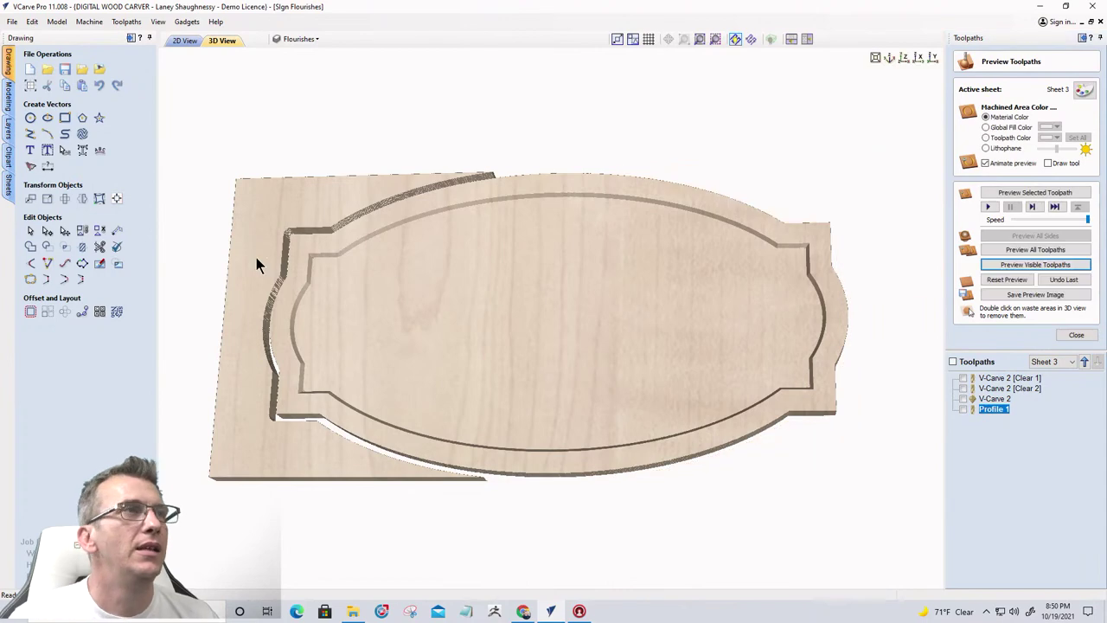
{"action": "double_click", "coordinate": [253, 260]}
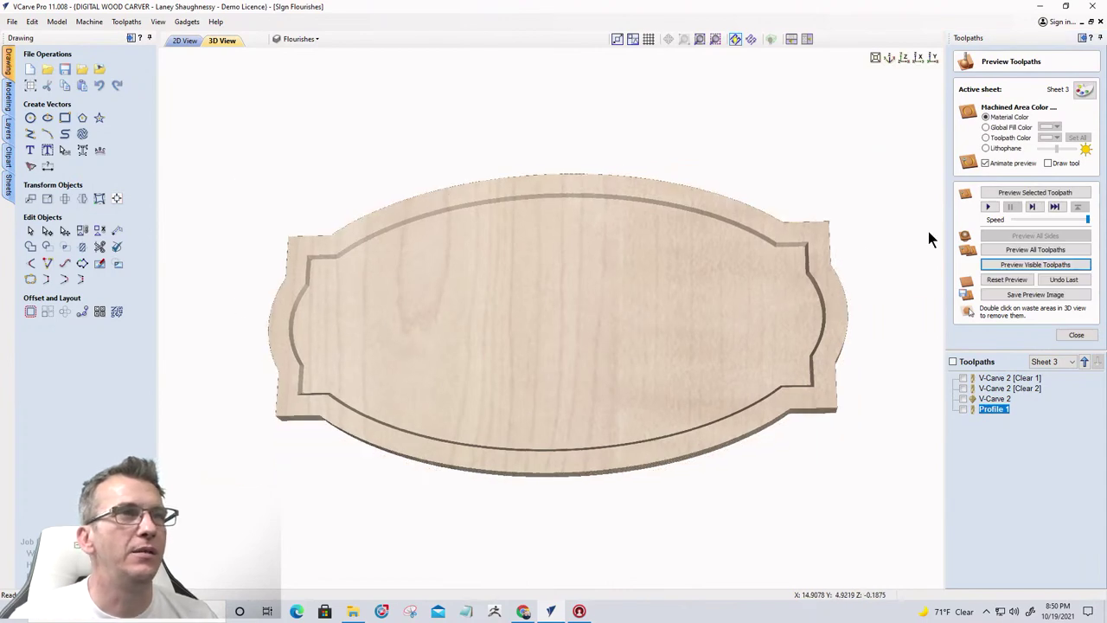
{"action": "left_click_drag", "start_coordinate": [928, 231], "coordinate": [618, 326]}
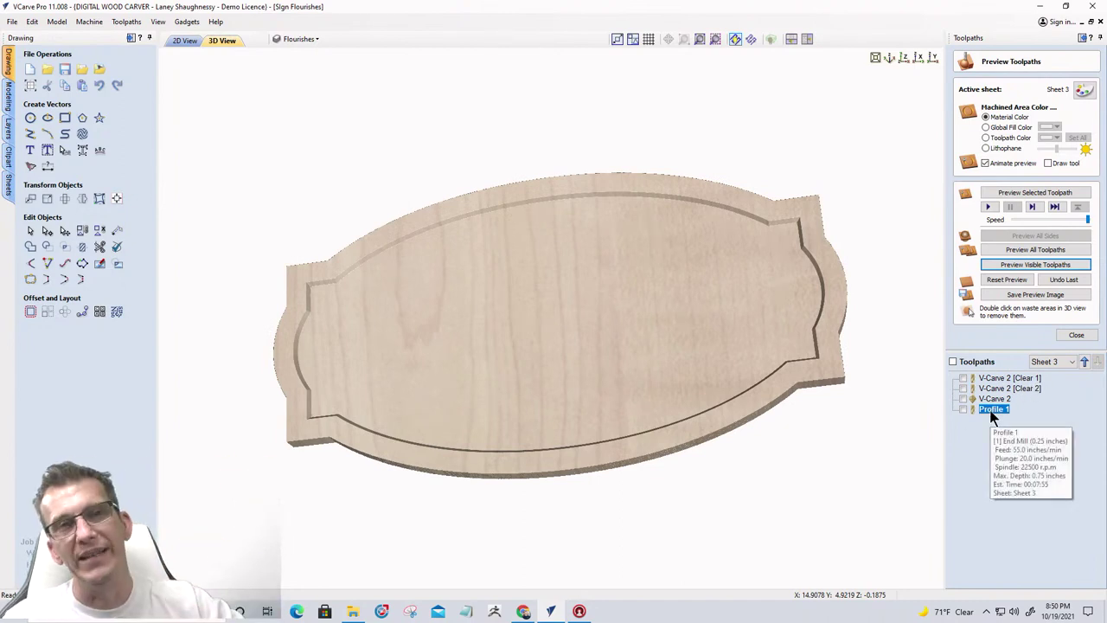
{"action": "left_click_drag", "start_coordinate": [641, 309], "coordinate": [744, 265]}
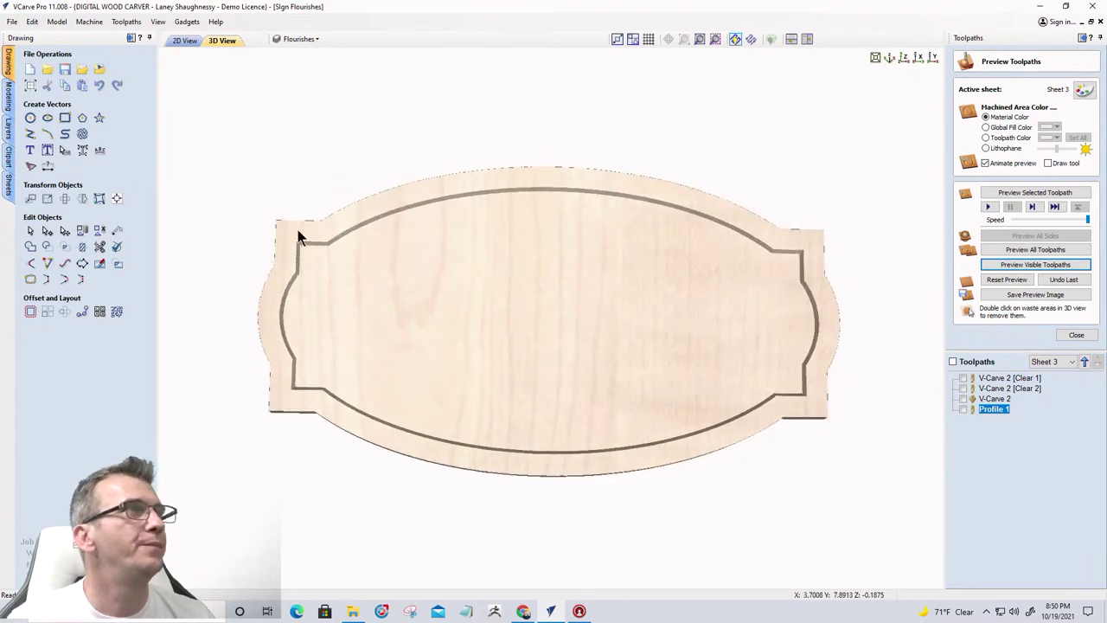
{"action": "left_click", "coordinate": [182, 42]}
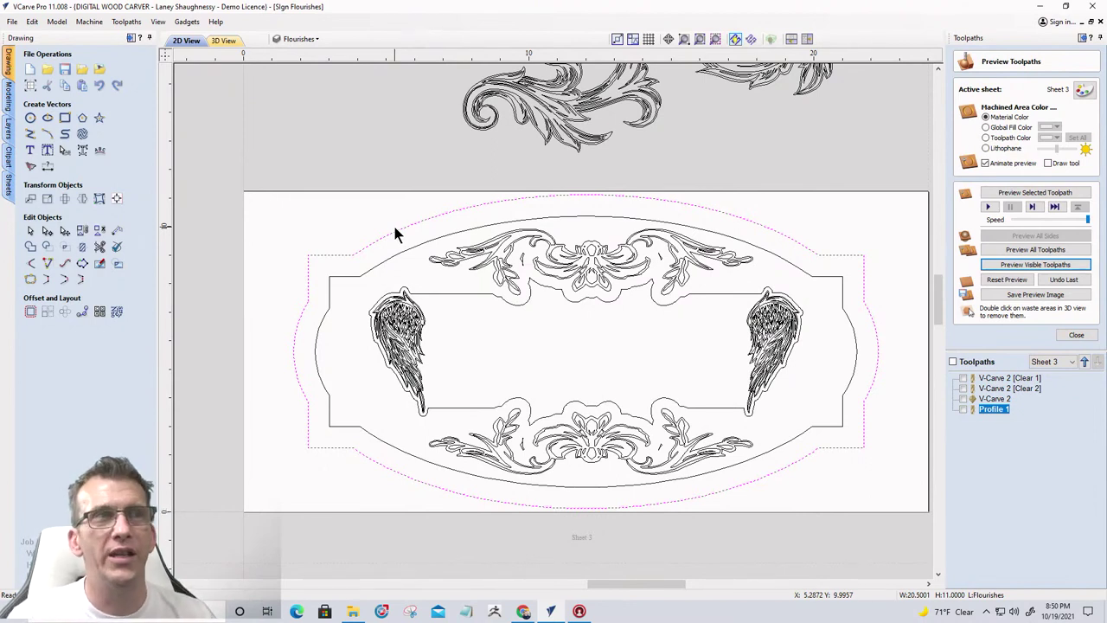
Try selecting the top flourish, then the right wing and the left wing
{"action": "left_click_drag", "start_coordinate": [393, 191], "coordinate": [768, 313]}
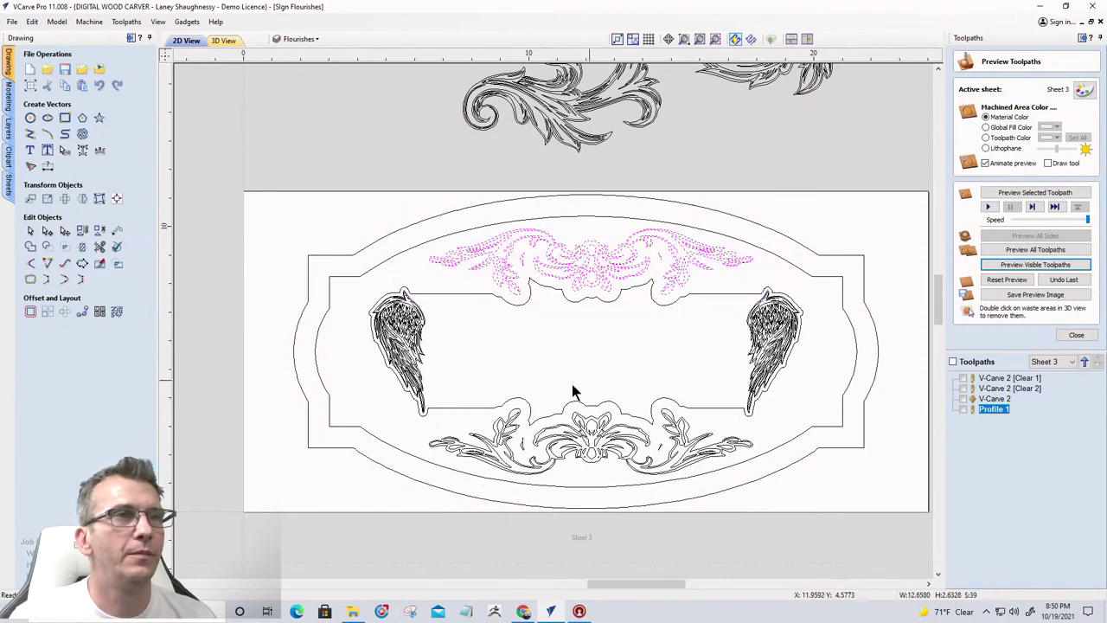
{"action": "scroll", "coordinate": [414, 310], "scroll_direction": "up", "scroll_amount": 5}
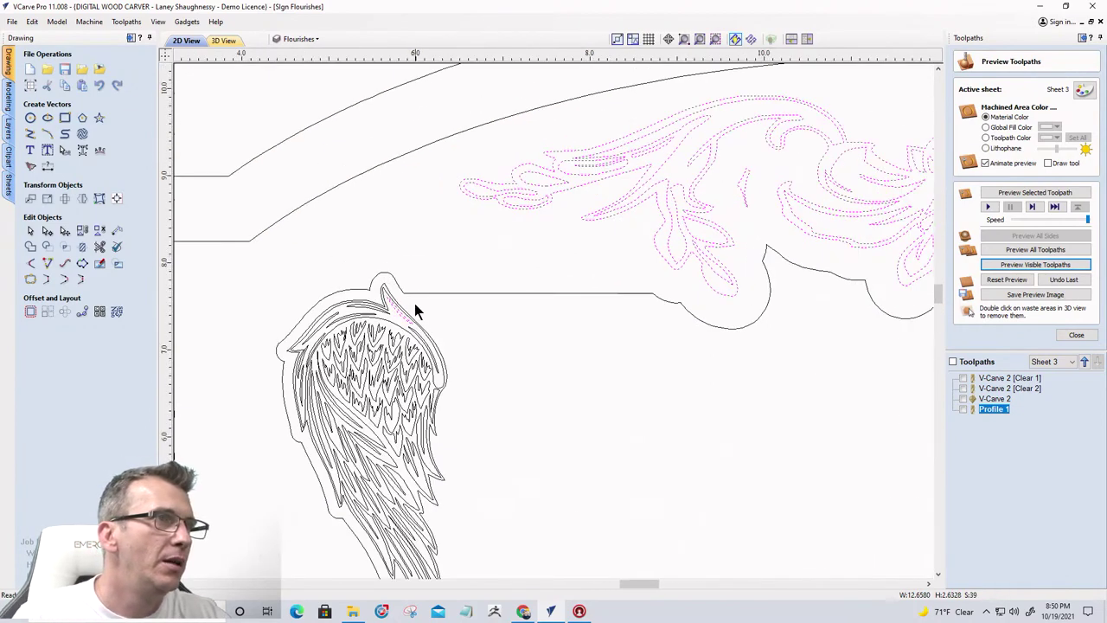
{"action": "scroll", "coordinate": [413, 310], "scroll_direction": "up", "scroll_amount": 3}
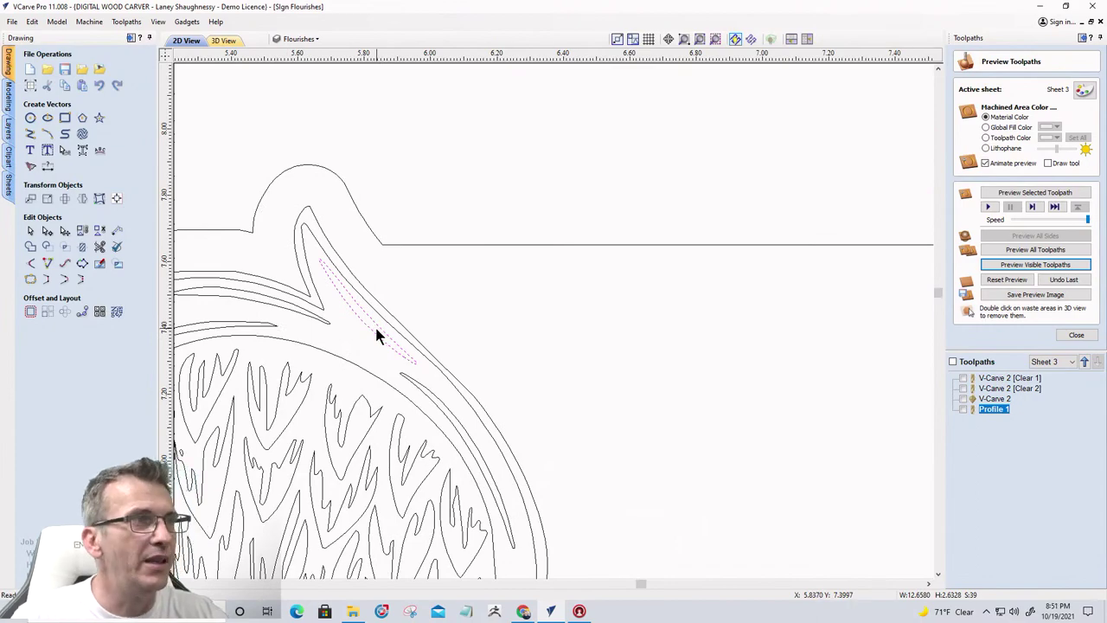
{"action": "scroll", "coordinate": [360, 316], "scroll_direction": "down", "scroll_amount": 8}
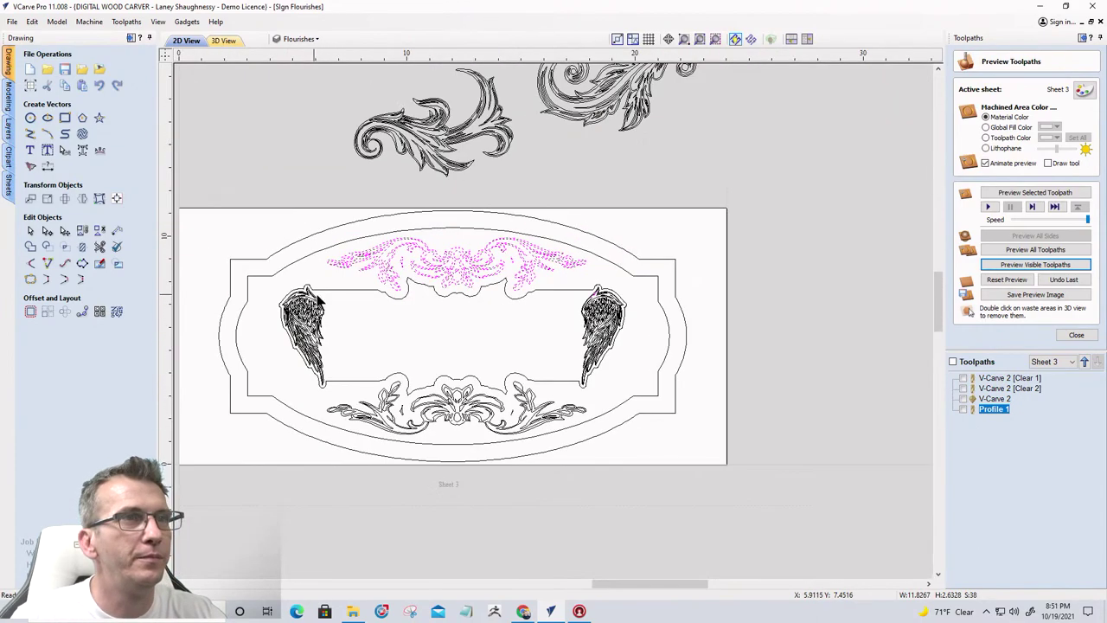
{"action": "scroll", "coordinate": [606, 296], "scroll_direction": "up", "scroll_amount": 3}
{"action": "scroll", "coordinate": [605, 299], "scroll_direction": "up", "scroll_amount": 2}
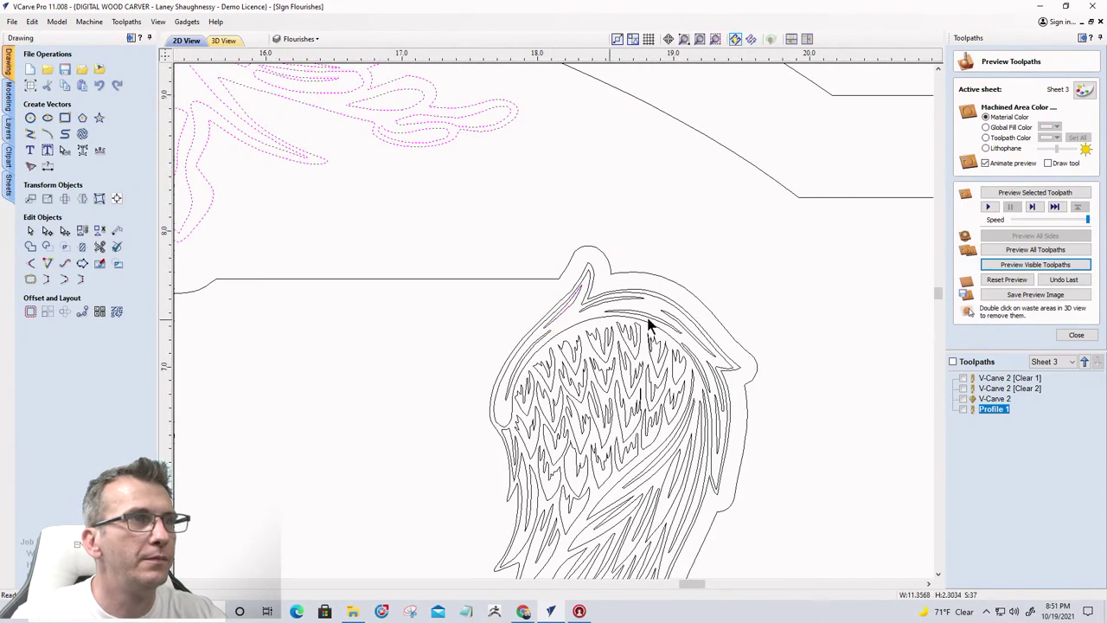
{"action": "scroll", "coordinate": [766, 317], "scroll_direction": "down", "scroll_amount": 5}
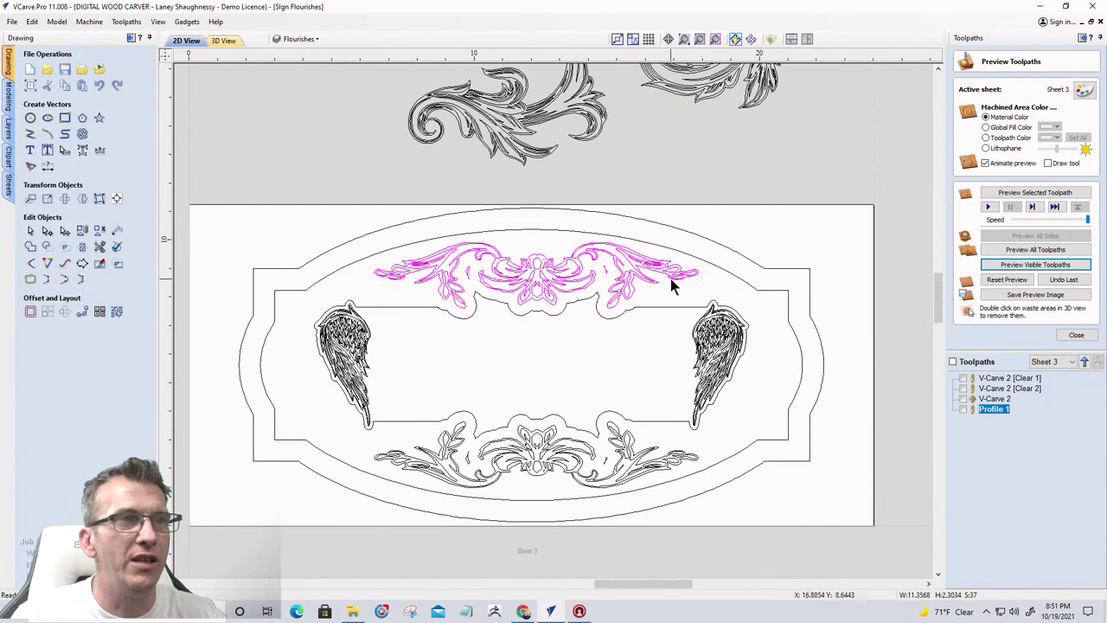
{"action": "left_click", "coordinate": [697, 426]}
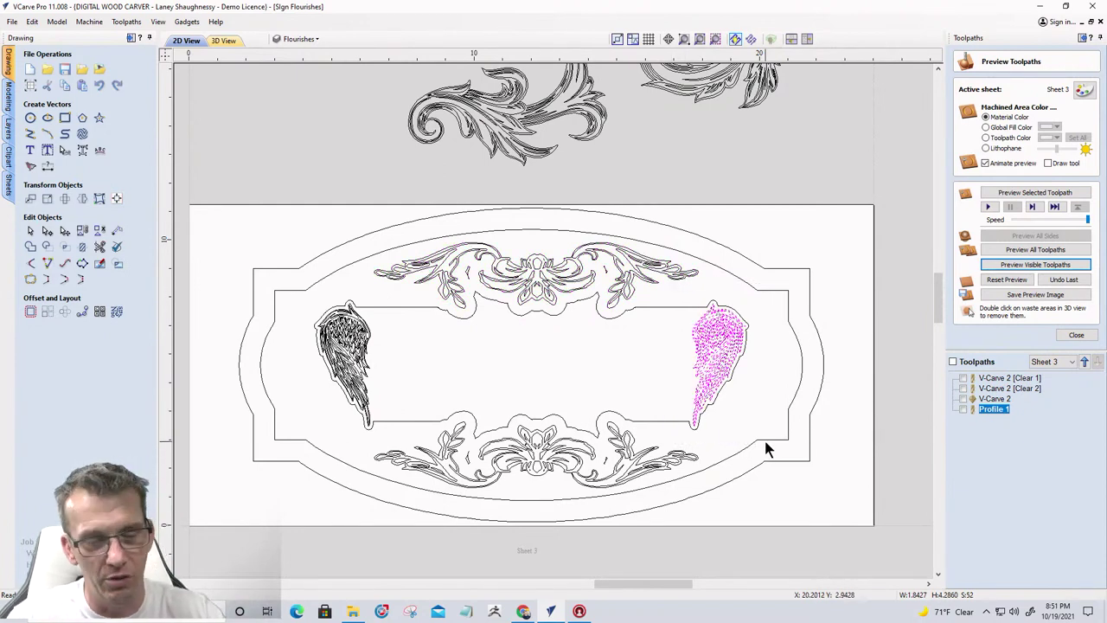
{"action": "left_click_drag", "start_coordinate": [287, 285], "coordinate": [400, 458]}
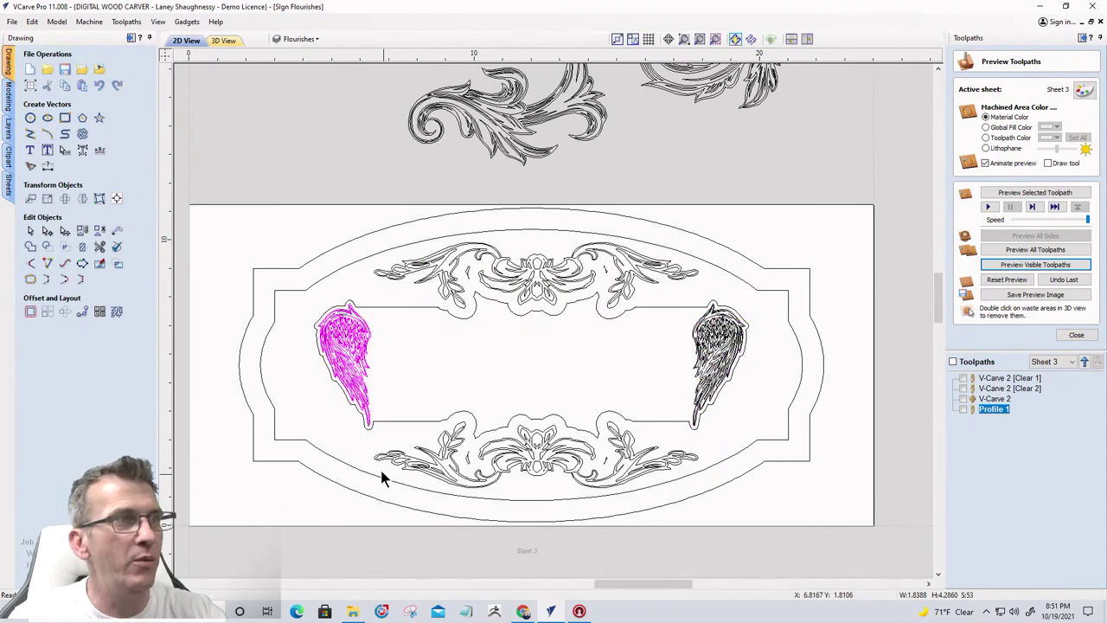
Select the bottom flourish, add the top flourish, and close the toolpath preview
{"action": "left_click", "coordinate": [715, 510]}
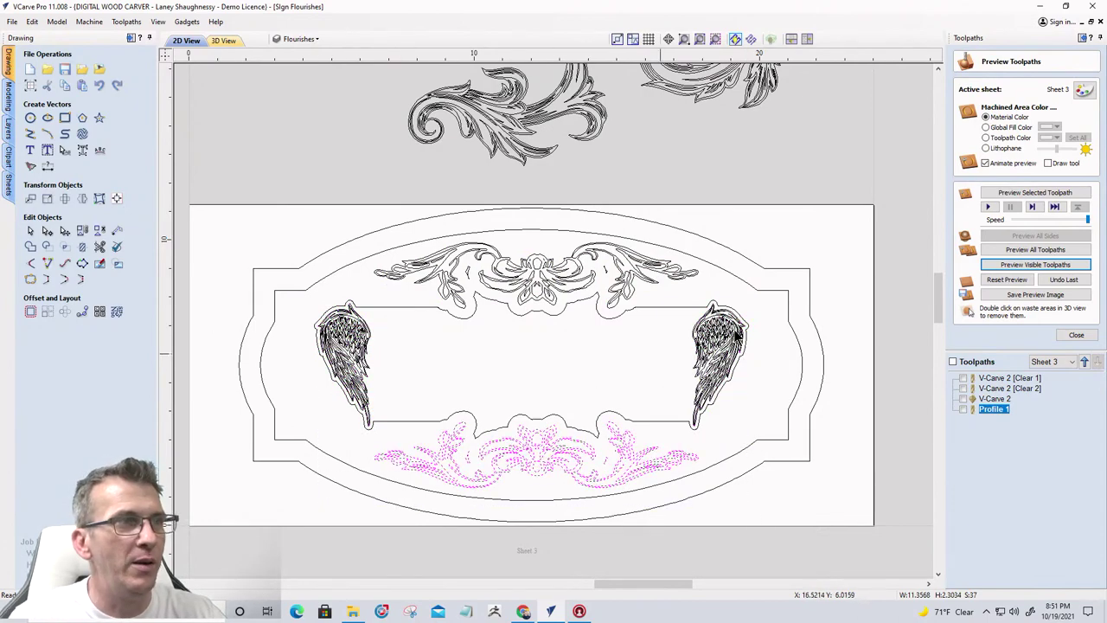
{"action": "scroll", "coordinate": [372, 416], "scroll_direction": "up", "scroll_amount": 5}
{"action": "scroll", "coordinate": [373, 413], "scroll_direction": "down", "scroll_amount": 3}
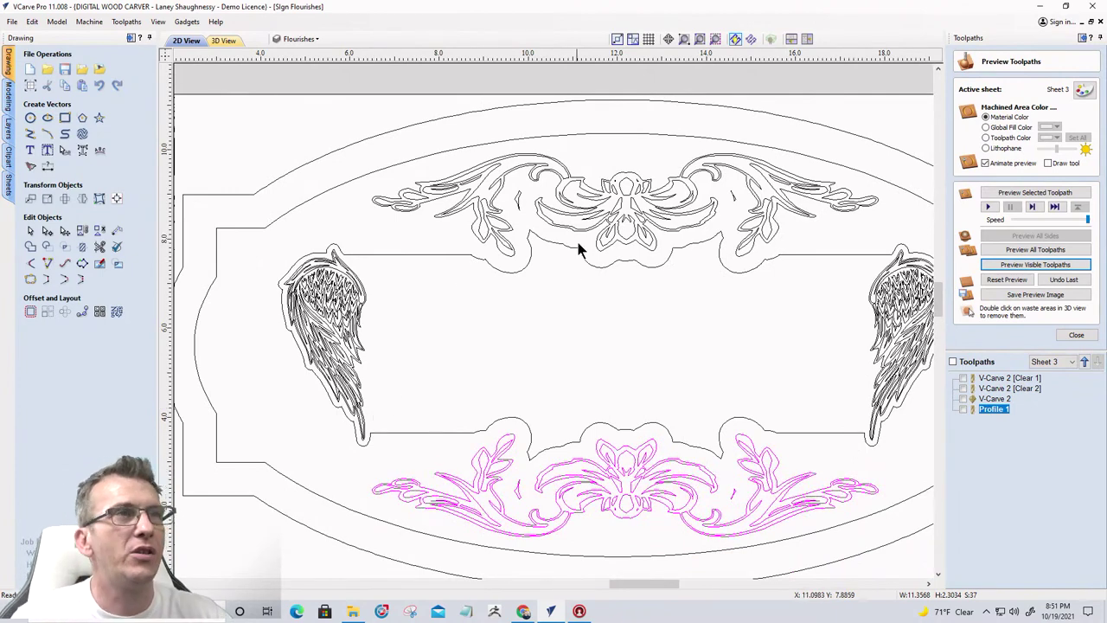
{"action": "left_click", "coordinate": [614, 215], "text": "shift"}
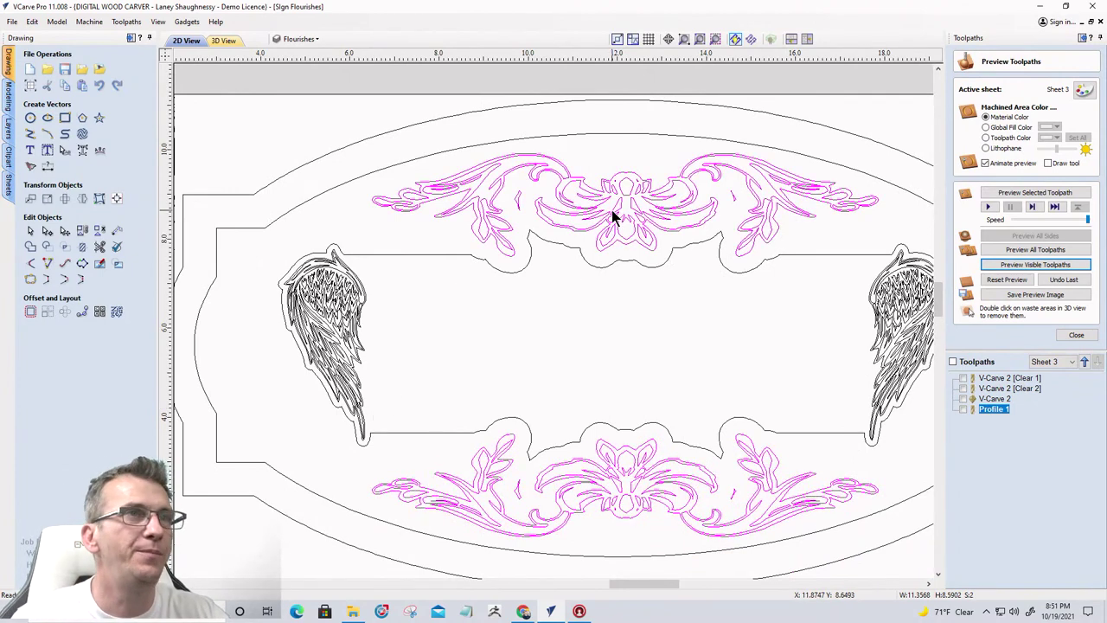
{"action": "scroll", "coordinate": [558, 227], "scroll_direction": "down", "scroll_amount": 2}
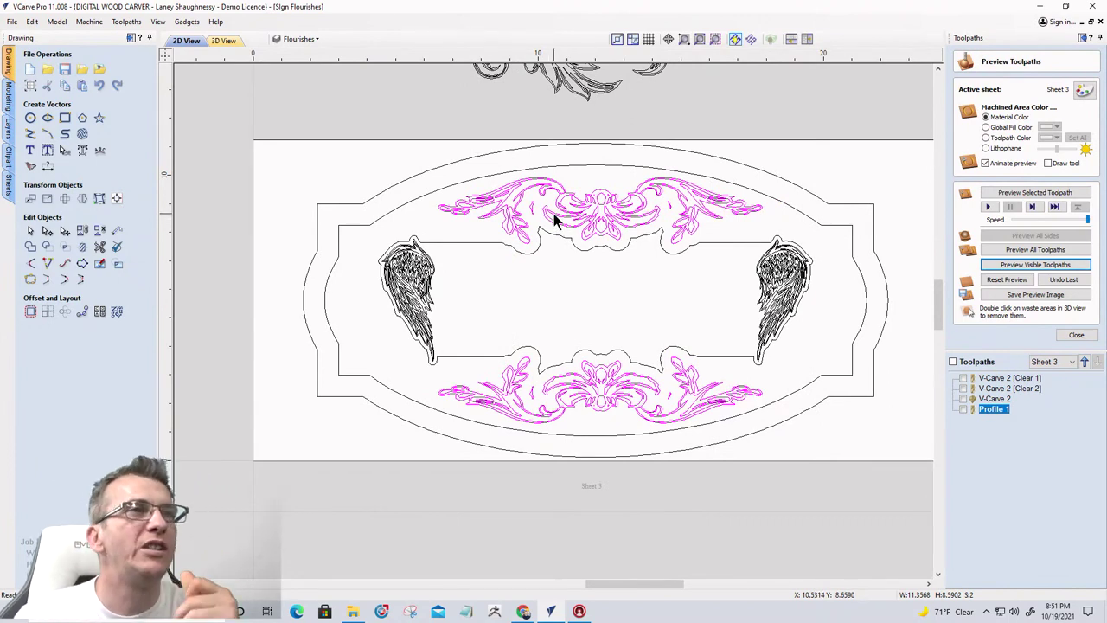
{"action": "left_click", "coordinate": [1072, 335]}
Calculate a V-Carve toolpath for the flourishes with flat depth and clearance tools turned off
{"action": "left_click", "coordinate": [963, 141]}
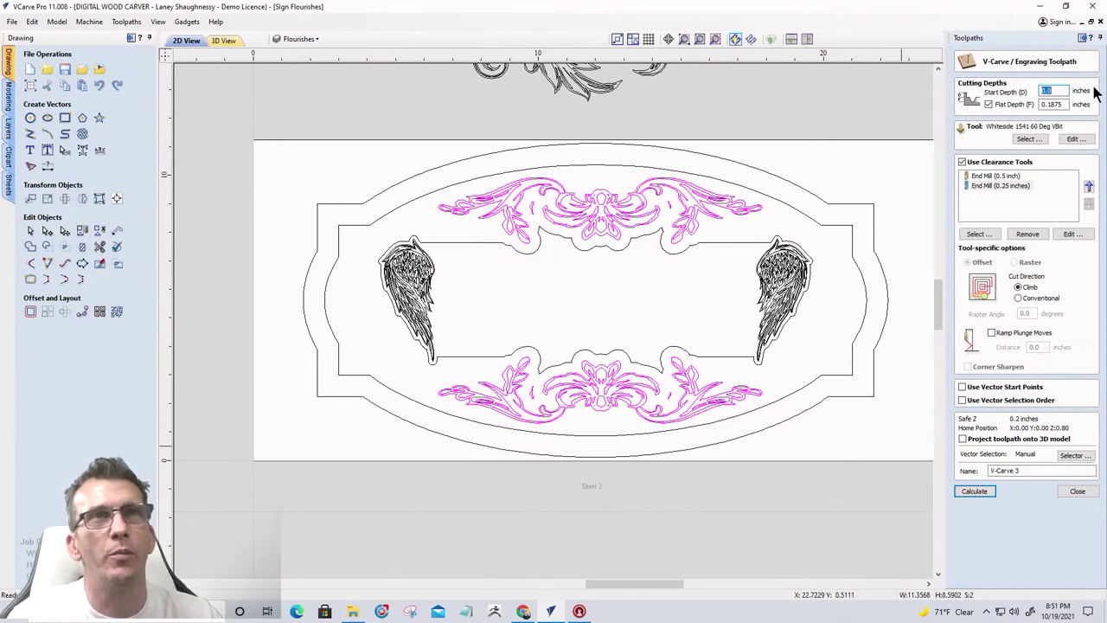
{"action": "left_click", "coordinate": [989, 105]}
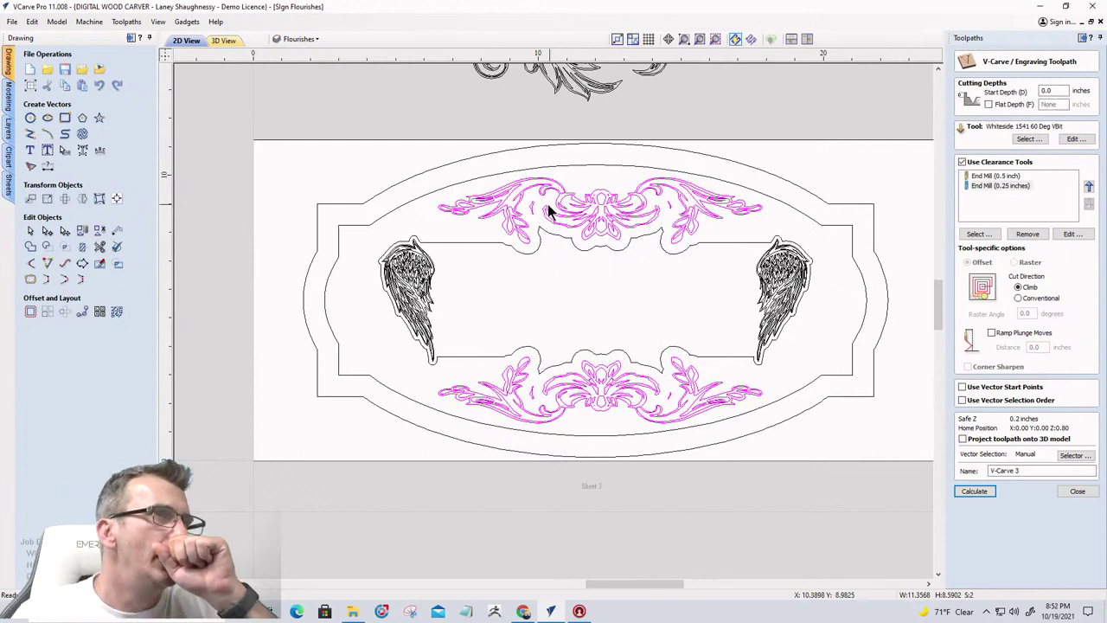
{"action": "scroll", "coordinate": [581, 228], "scroll_direction": "up", "scroll_amount": 4}
{"action": "scroll", "coordinate": [581, 227], "scroll_direction": "up", "scroll_amount": 1}
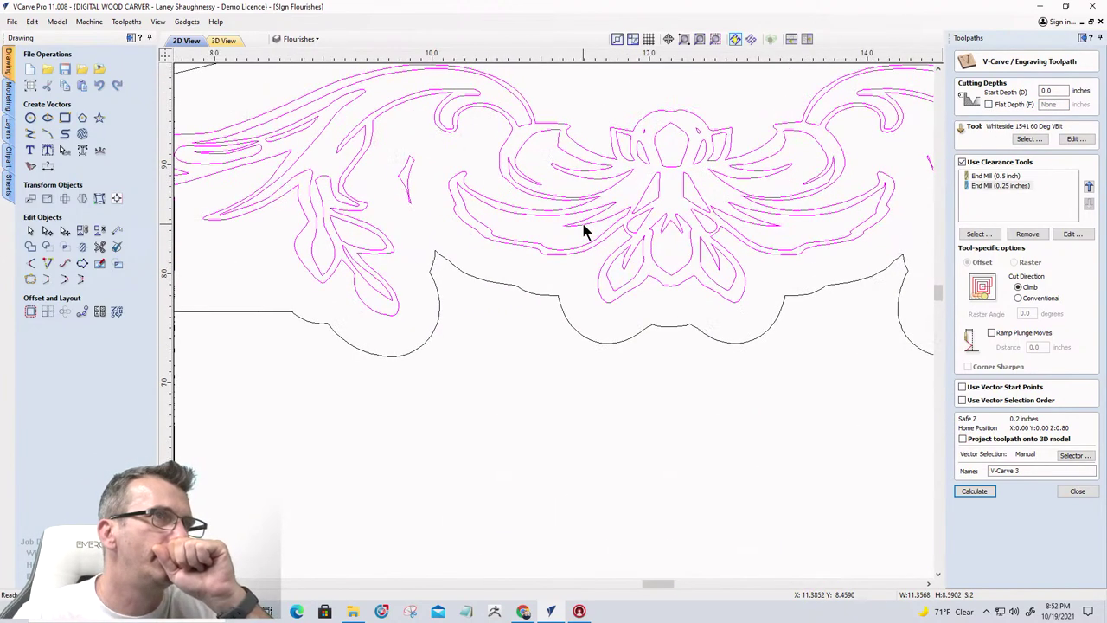
{"action": "scroll", "coordinate": [583, 230], "scroll_direction": "down", "scroll_amount": 4}
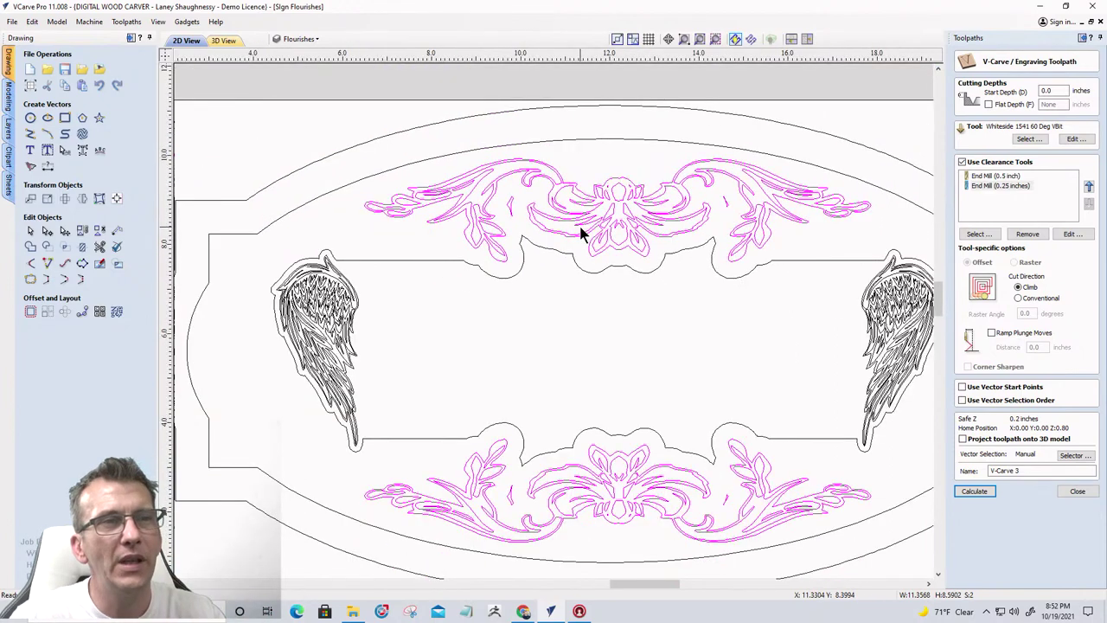
{"action": "scroll", "coordinate": [581, 234], "scroll_direction": "down", "scroll_amount": 1}
{"action": "scroll", "coordinate": [528, 356], "scroll_direction": "down", "scroll_amount": 1}
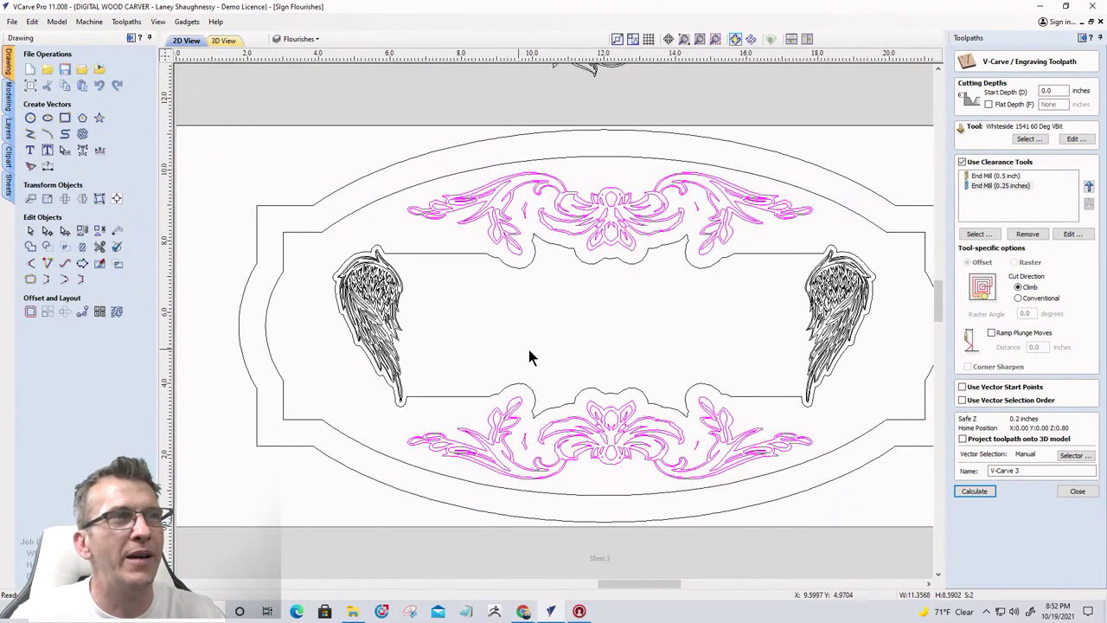
{"action": "left_click", "coordinate": [962, 163]}
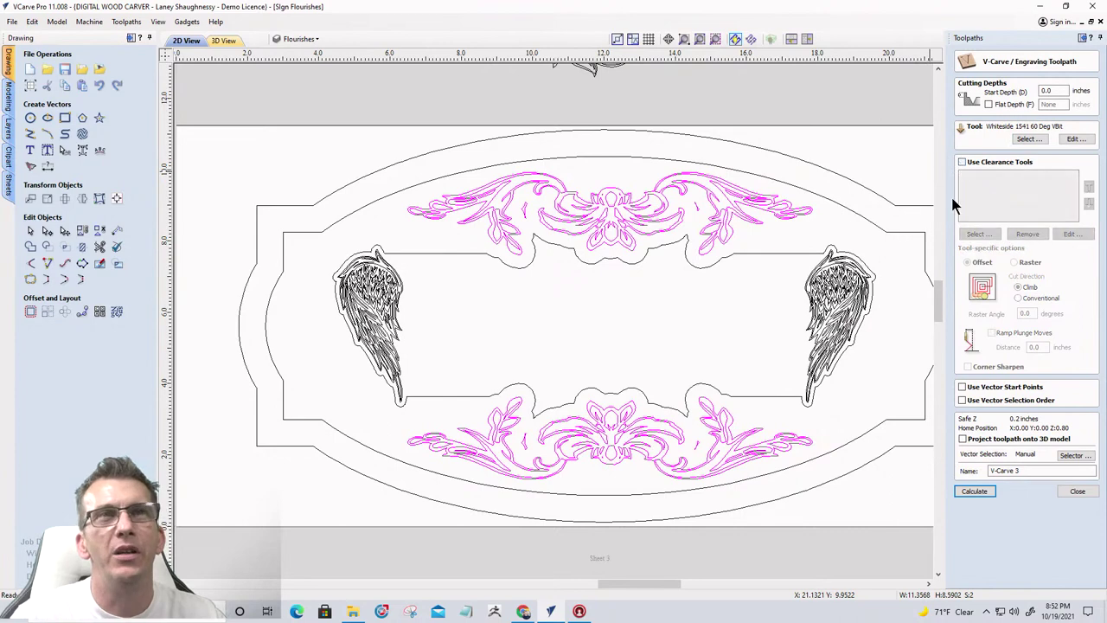
{"action": "left_click", "coordinate": [972, 492]}
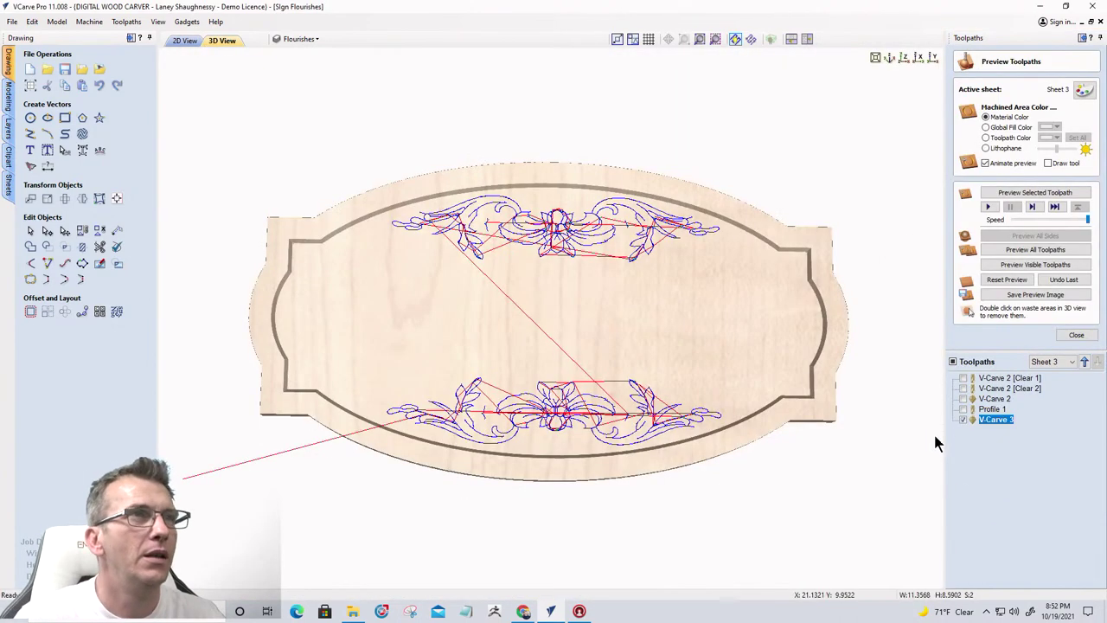
Recalculate V-Carve 3 with a 0.1875-inch start depth and preview the carved flourishes in 3D
{"action": "left_click", "coordinate": [1021, 268]}
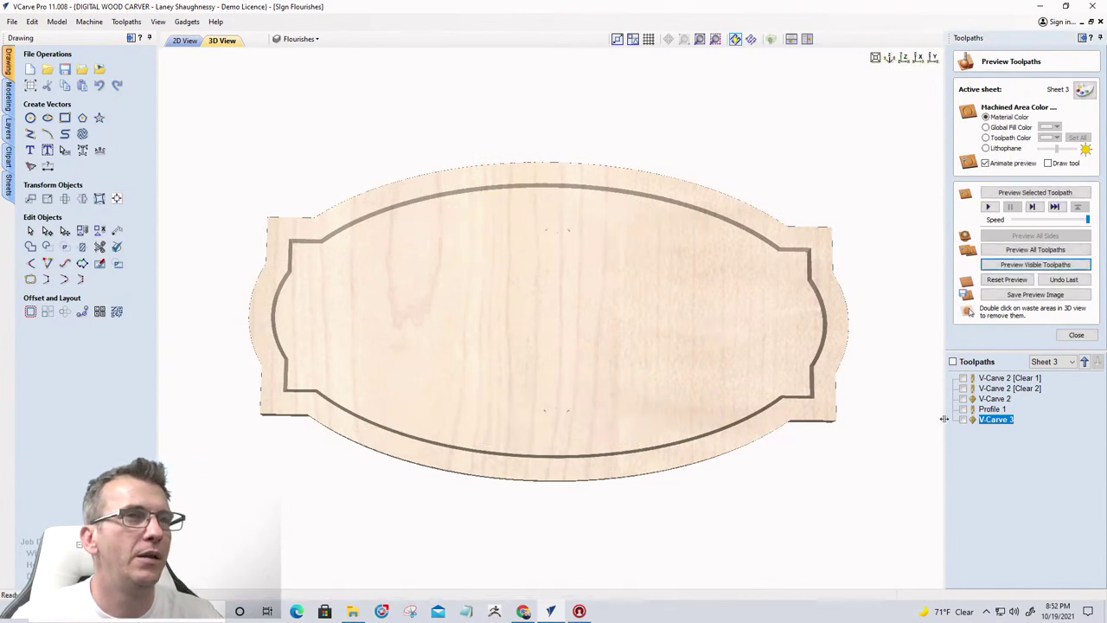
{"action": "double_click", "coordinate": [993, 420]}
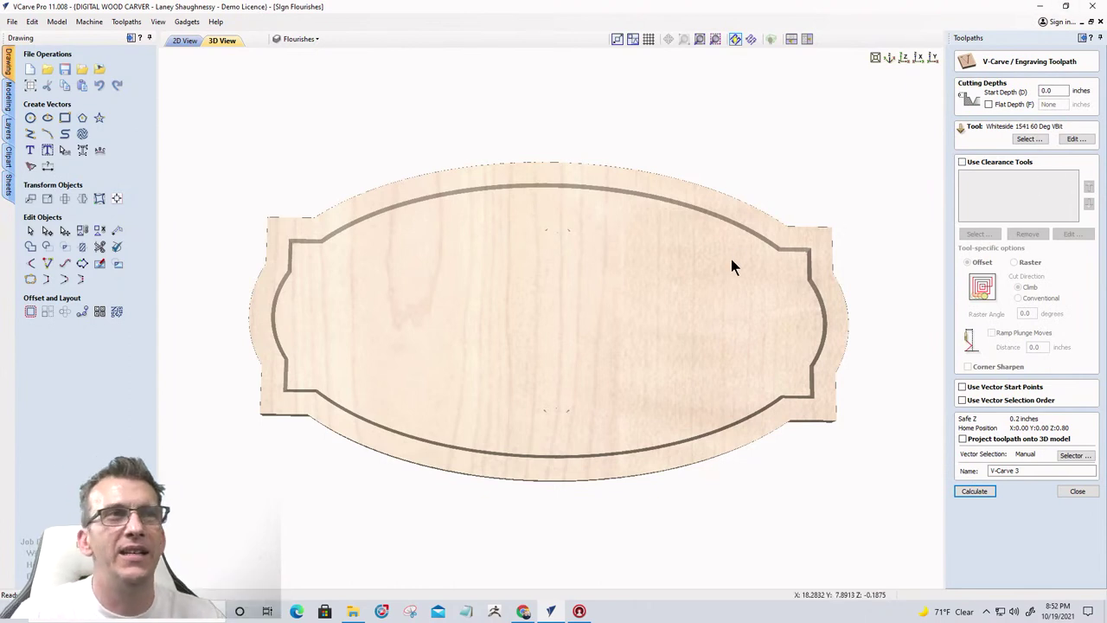
{"action": "double_click", "coordinate": [1061, 91]}
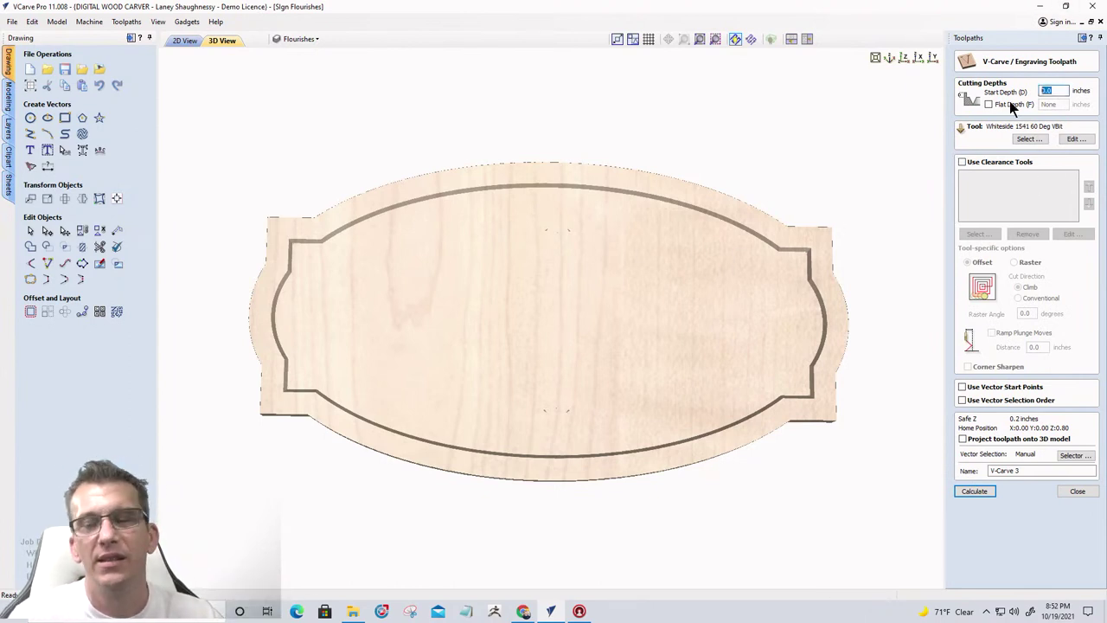
{"action": "type", "text": ".1875"}
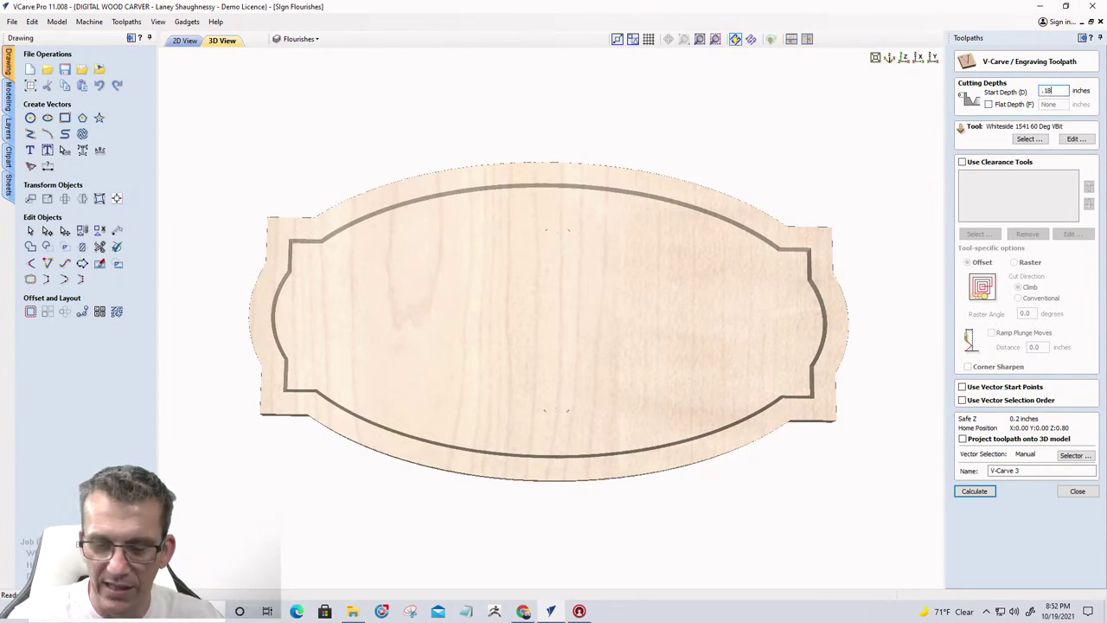
{"action": "left_click", "coordinate": [972, 492]}
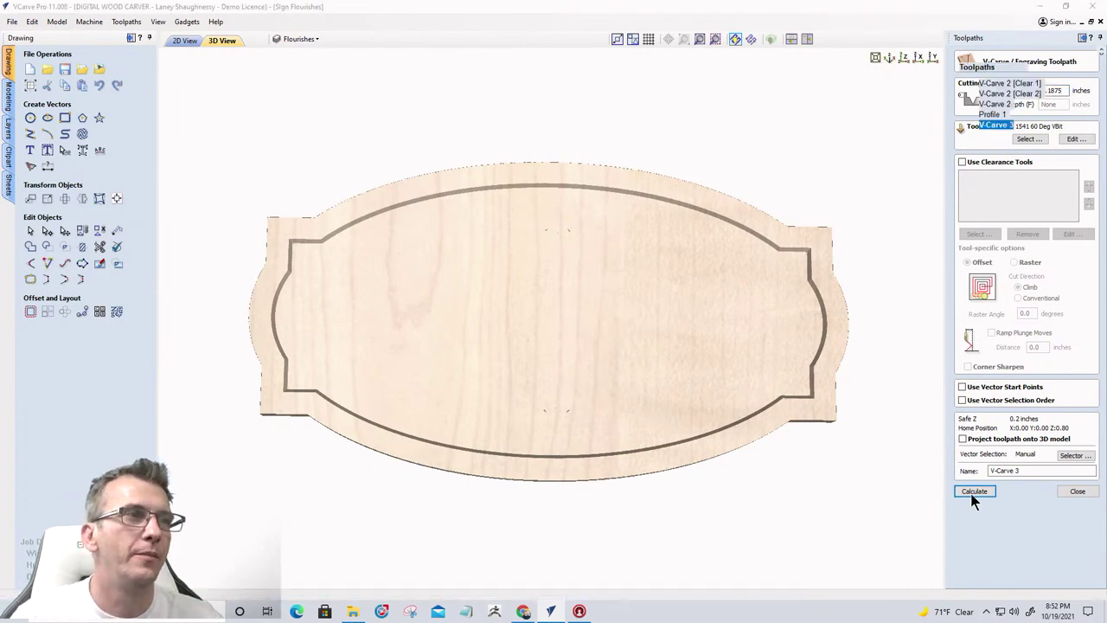
{"action": "left_click", "coordinate": [1024, 265]}
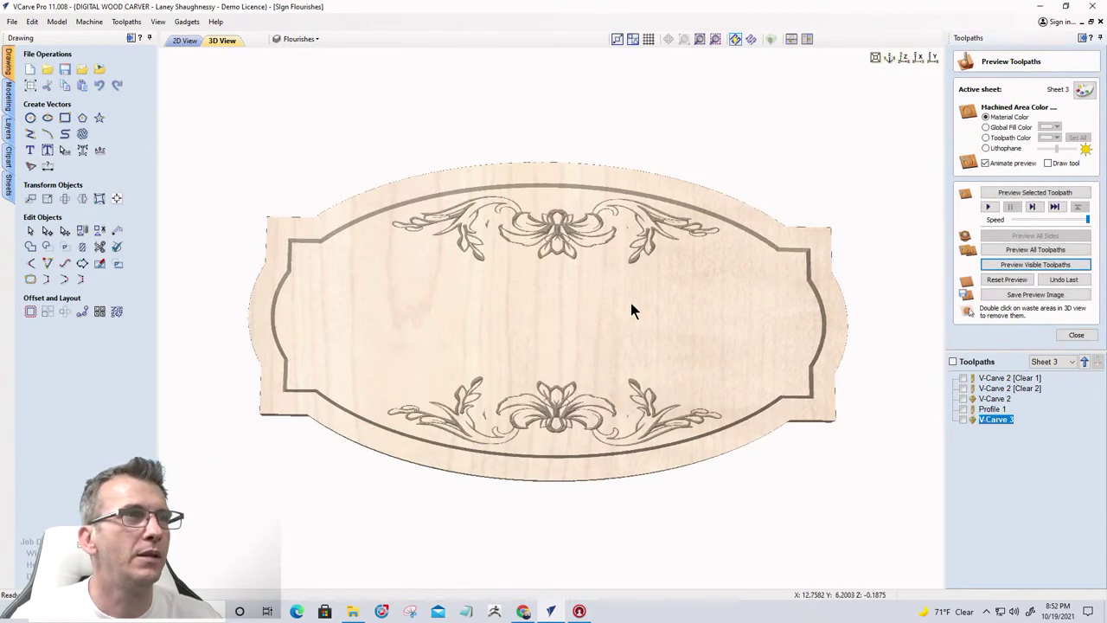
{"action": "left_click_drag", "start_coordinate": [631, 303], "coordinate": [657, 337]}
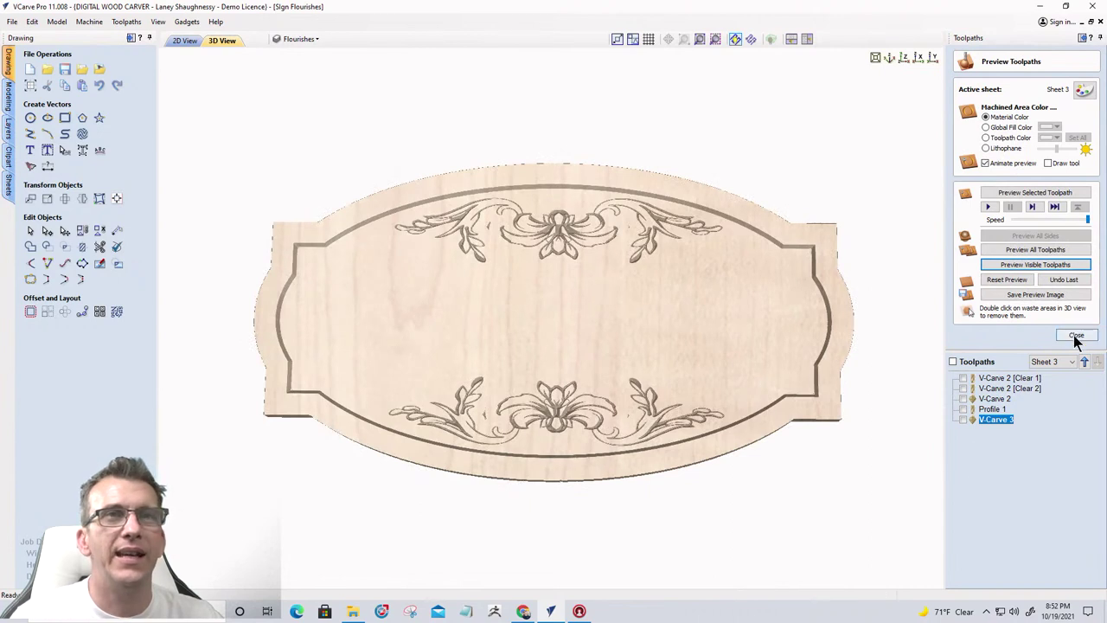
Colour carved areas black by toolpath colour, reset the preview, and simulate all toolpaths
{"action": "left_click", "coordinate": [986, 139]}
{"action": "left_click", "coordinate": [1050, 137]}
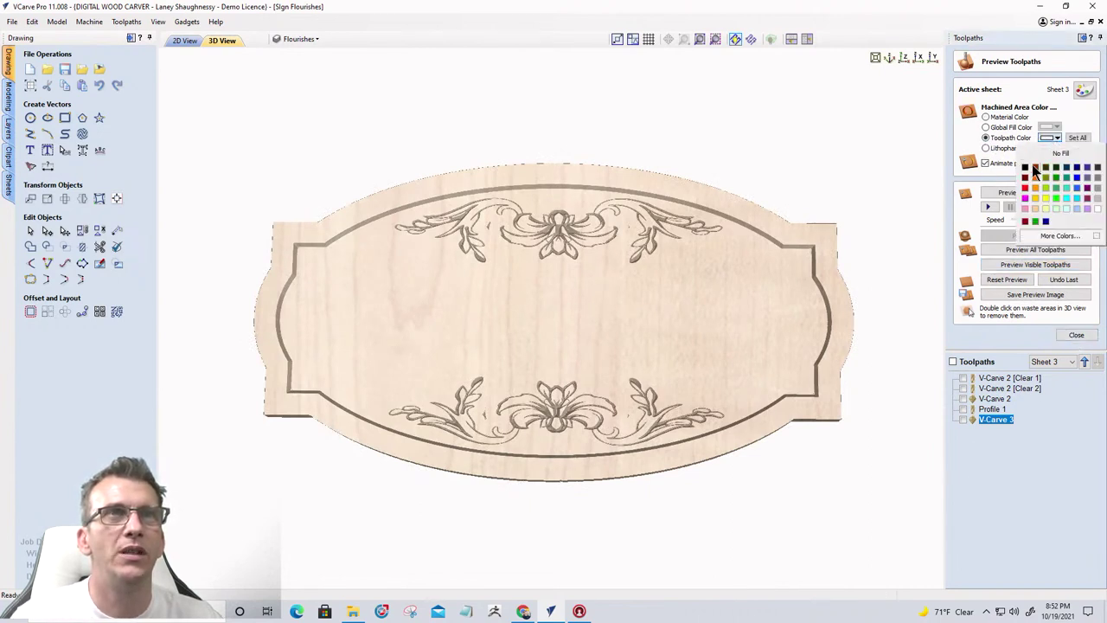
{"action": "left_click", "coordinate": [1026, 169]}
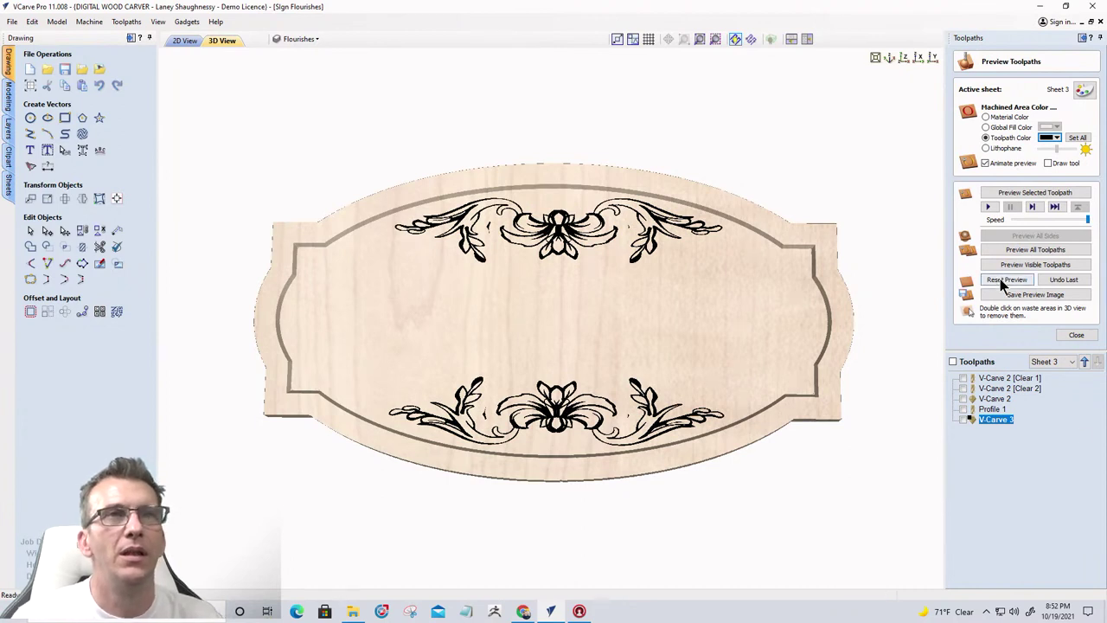
{"action": "left_click", "coordinate": [1000, 279]}
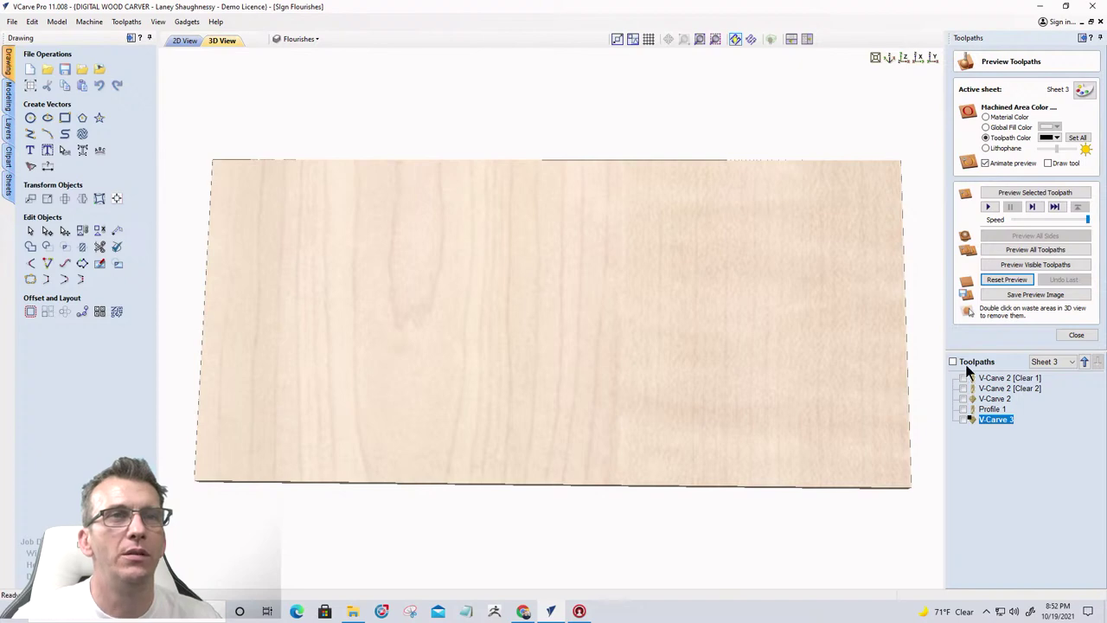
{"action": "left_click", "coordinate": [1023, 249]}
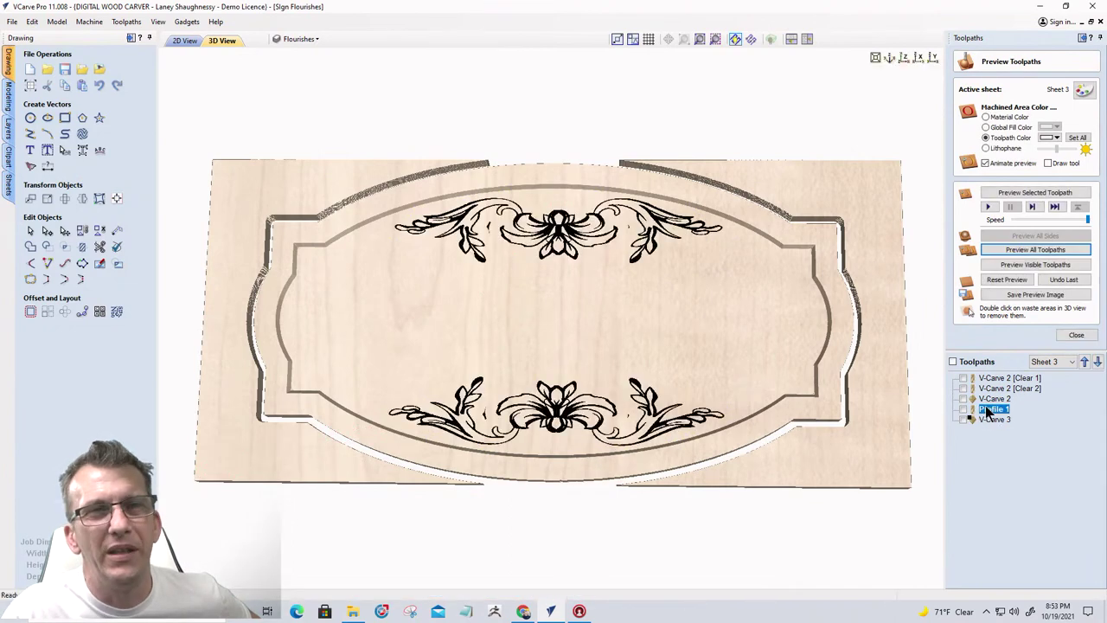
Move Profile 1 after V-Carve 3, delete both waste pieces in 3D, and return to 2D
{"action": "left_click", "coordinate": [1096, 361]}
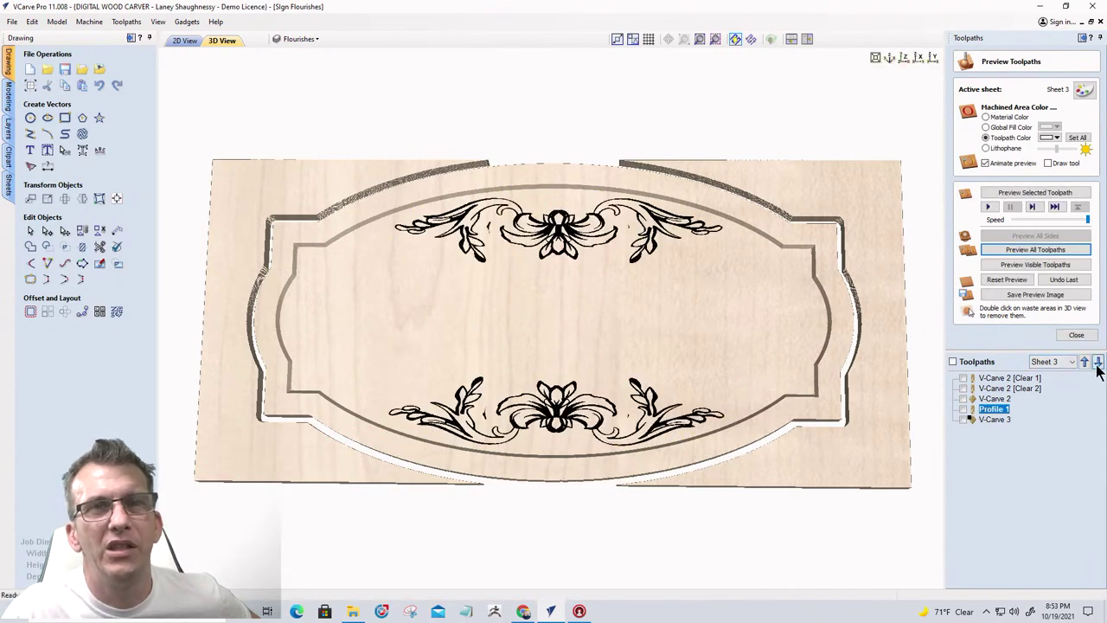
{"action": "double_click", "coordinate": [894, 411]}
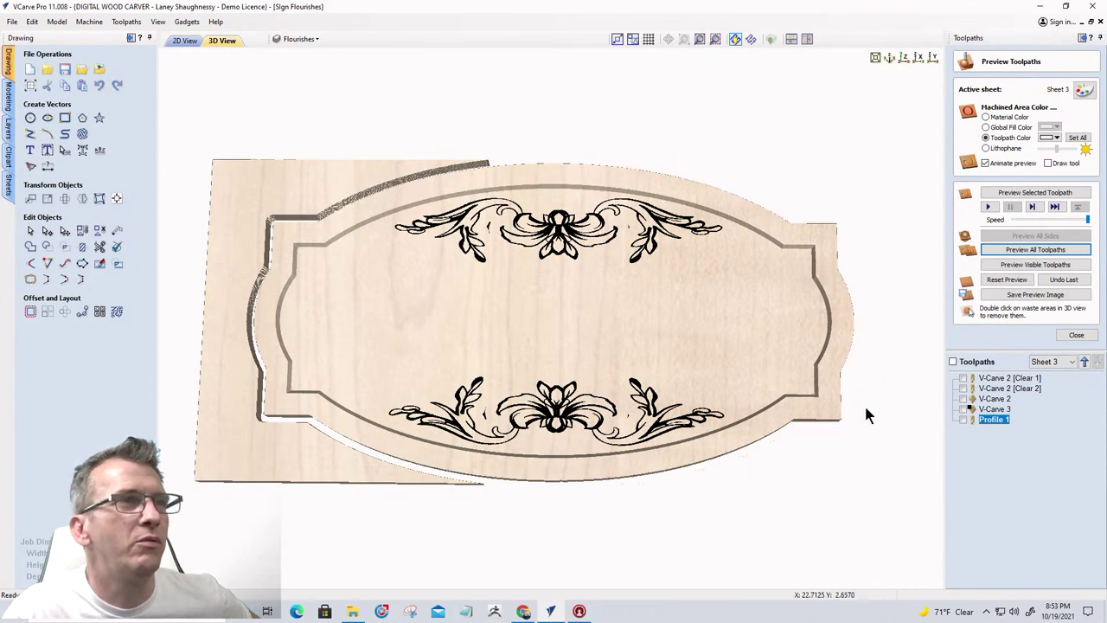
{"action": "double_click", "coordinate": [255, 227]}
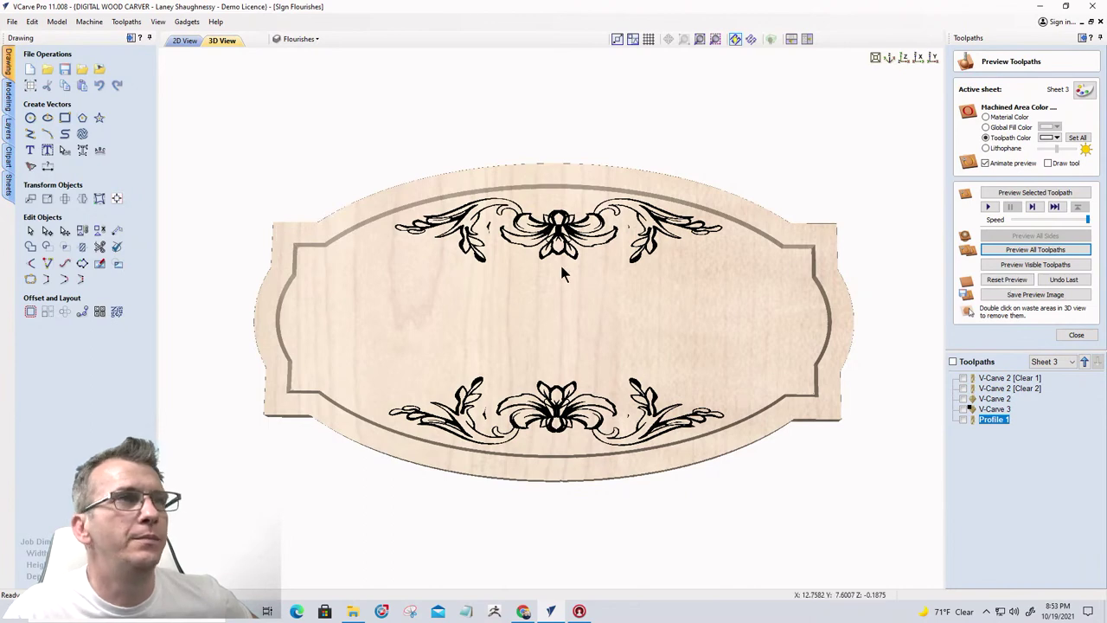
{"action": "left_click", "coordinate": [181, 42]}
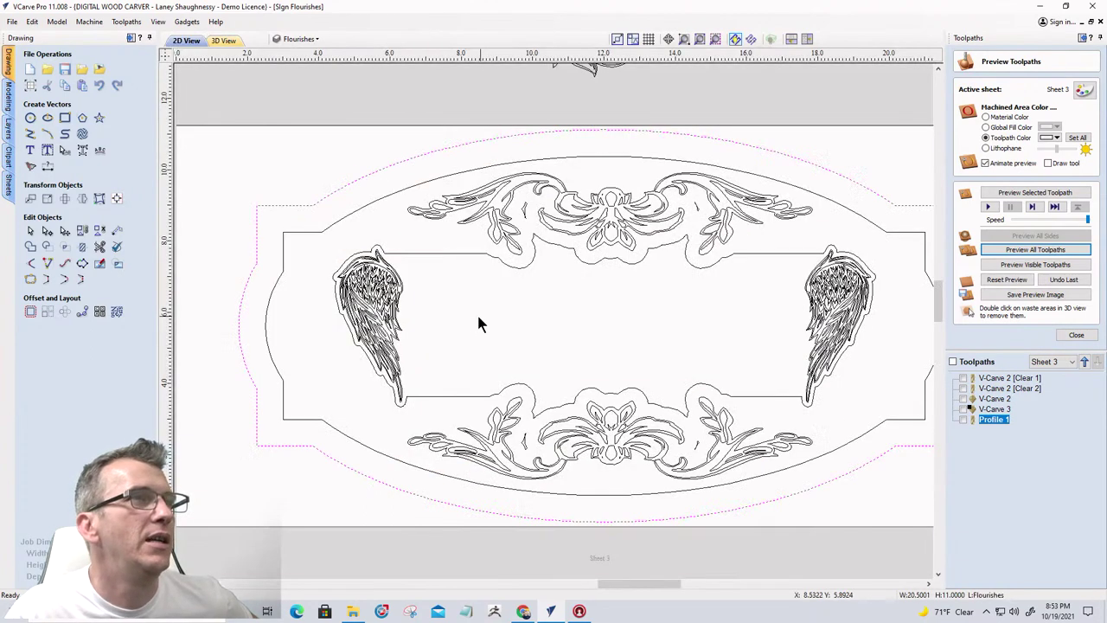
{"action": "scroll", "coordinate": [356, 285], "scroll_direction": "down", "scroll_amount": 1}
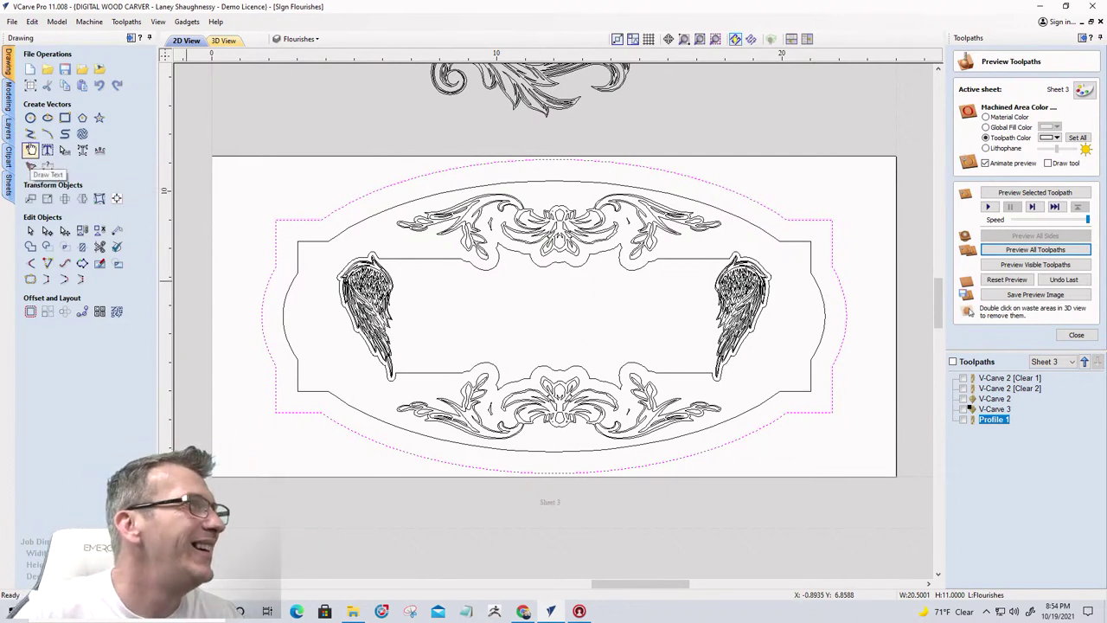
{"action": "left_click", "coordinate": [30, 152]}
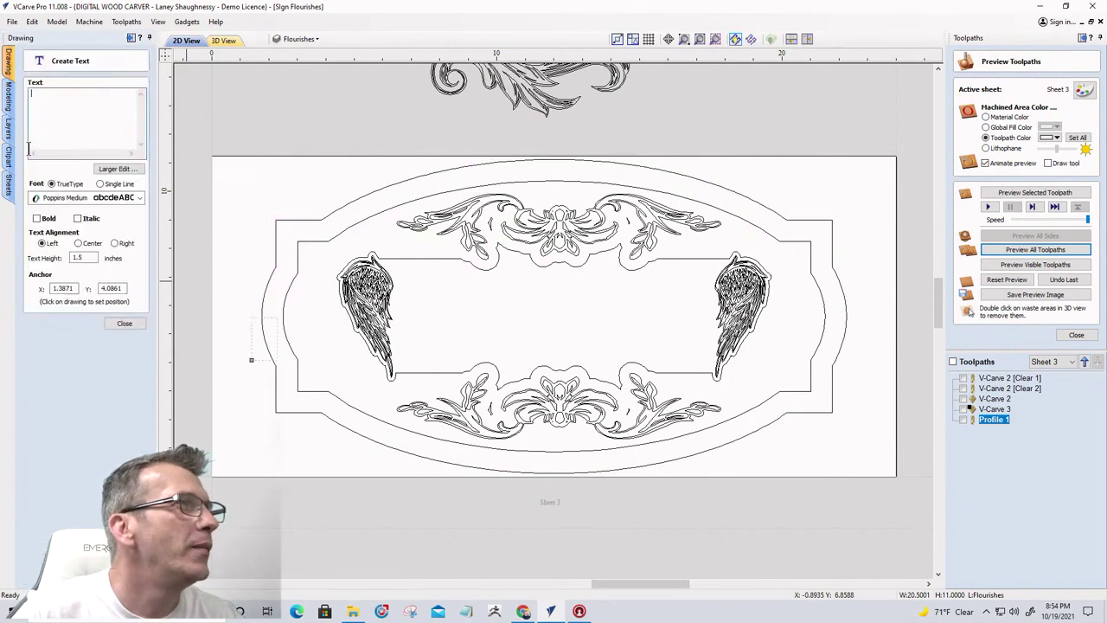
{"action": "left_click", "coordinate": [251, 343]}
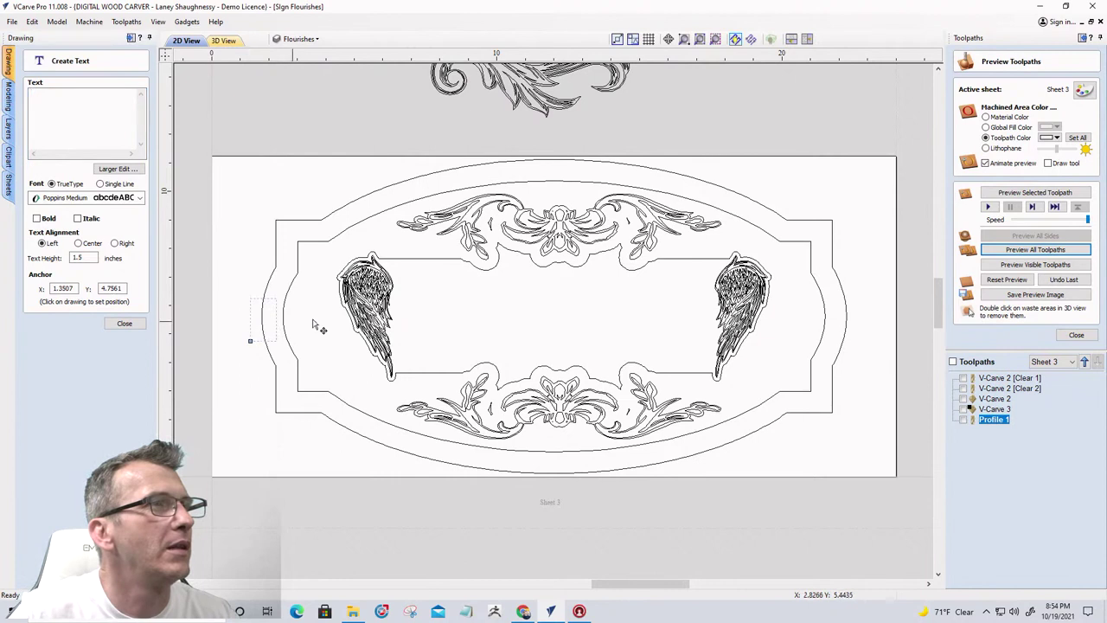
{"action": "left_click", "coordinate": [373, 318]}
{"action": "left_click", "coordinate": [437, 302]}
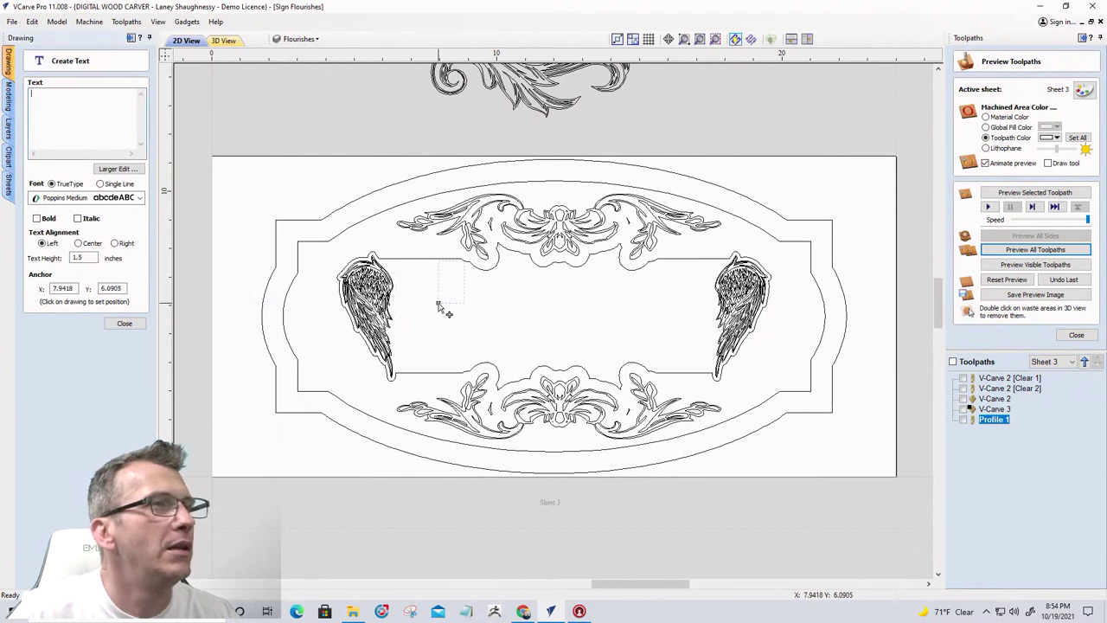
{"action": "left_click", "coordinate": [441, 318]}
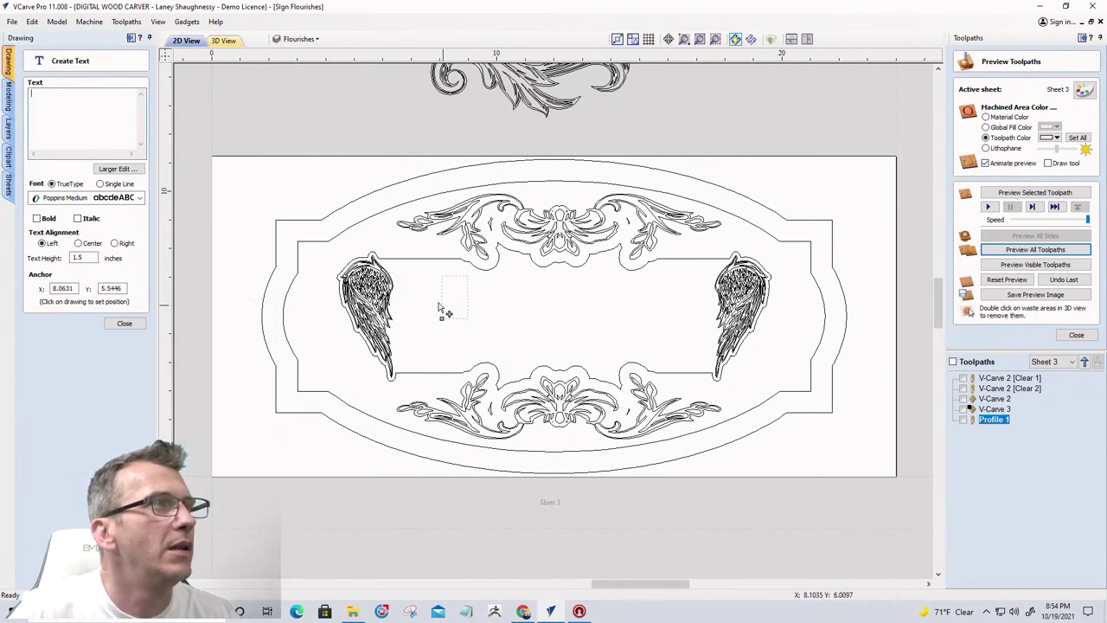
{"action": "left_click", "coordinate": [46, 113]}
{"action": "type", "text": "S"}
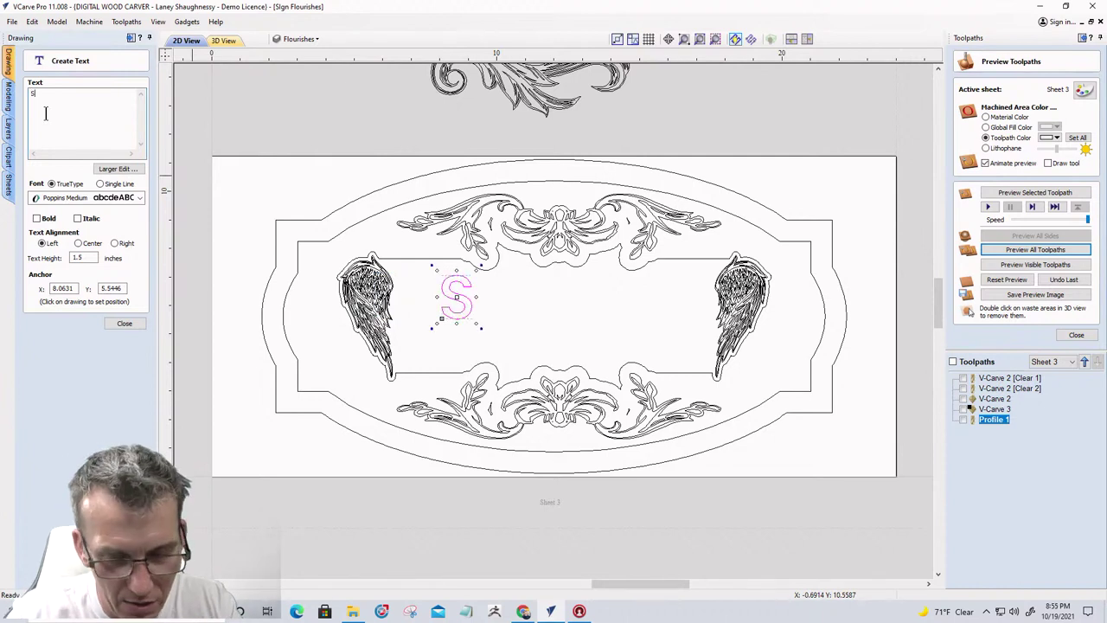
{"action": "type", "text": "TACI"}
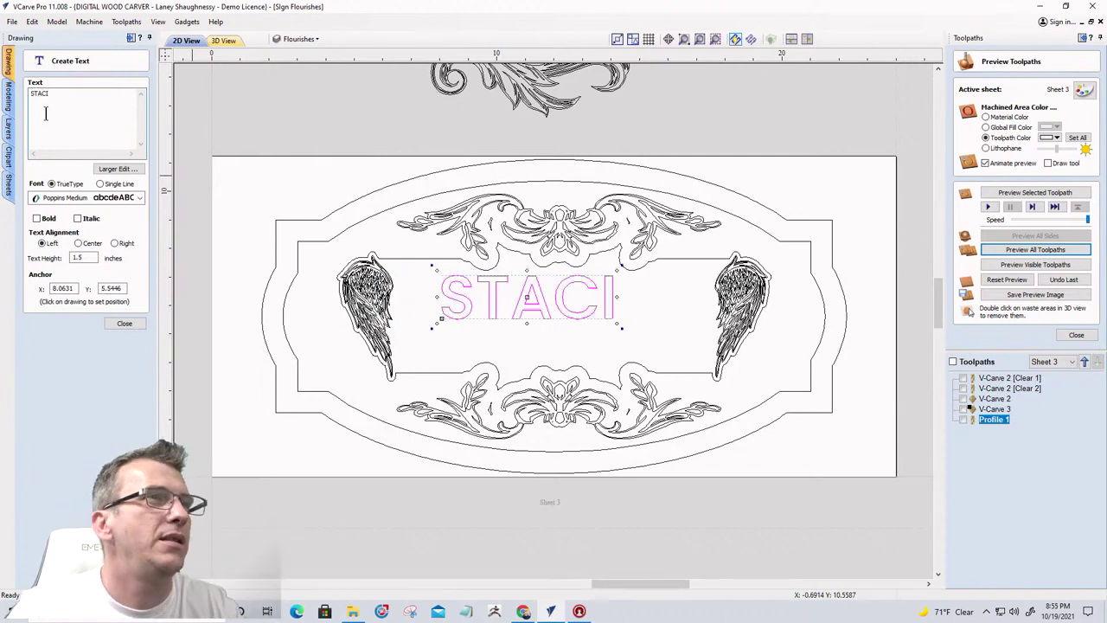
{"action": "left_click", "coordinate": [141, 198]}
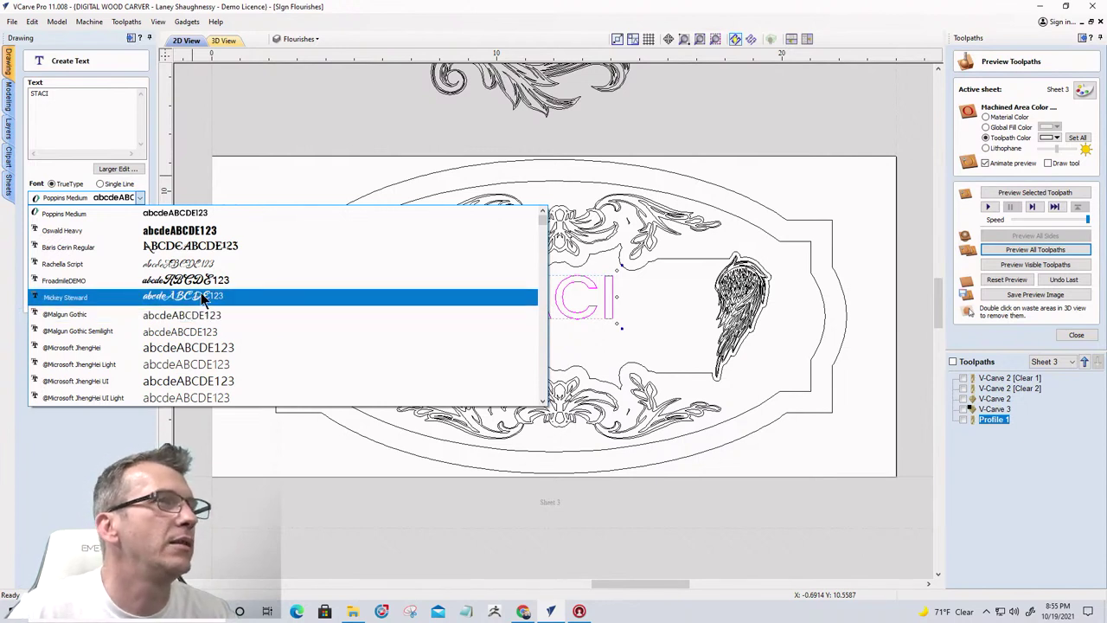
{"action": "scroll", "coordinate": [203, 299], "scroll_direction": "down", "scroll_amount": 5}
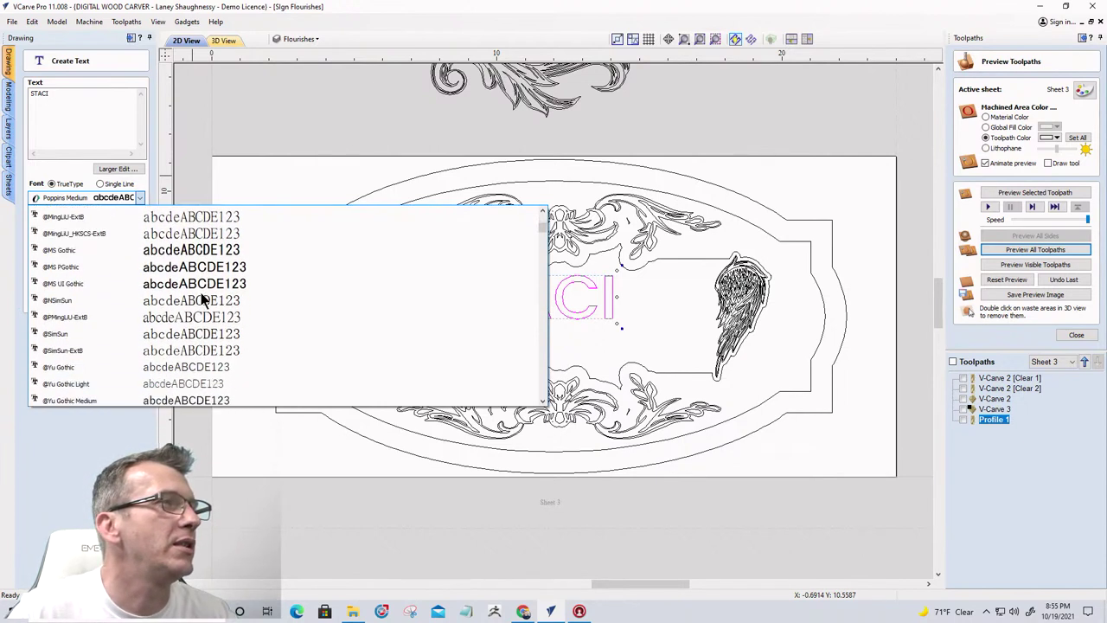
{"action": "scroll", "coordinate": [204, 299], "scroll_direction": "down", "scroll_amount": 7}
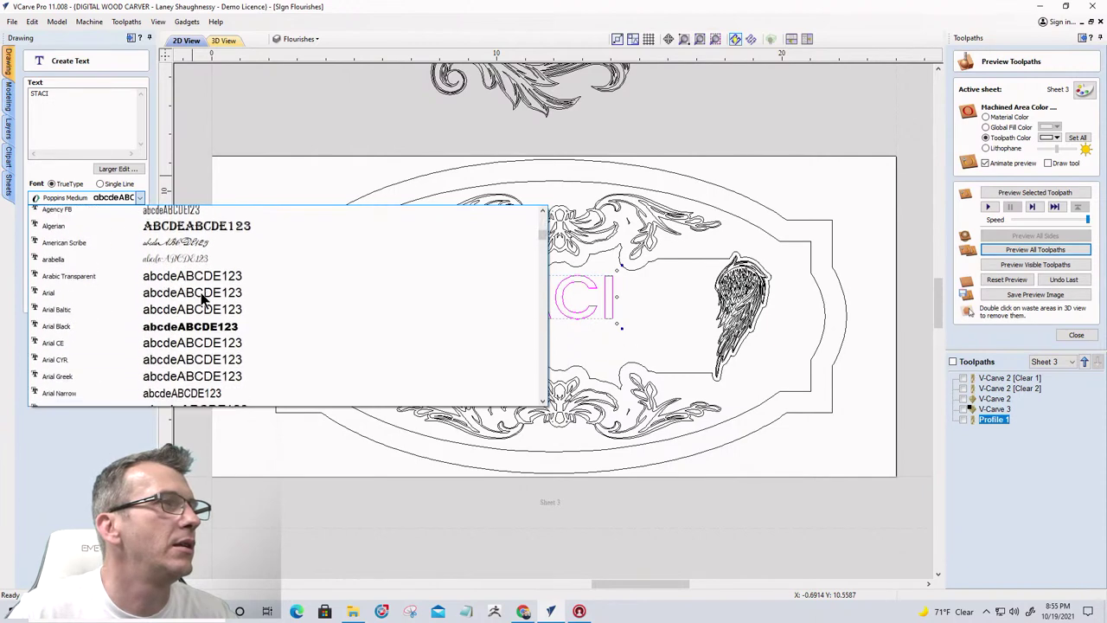
{"action": "scroll", "coordinate": [202, 298], "scroll_direction": "down", "scroll_amount": 5}
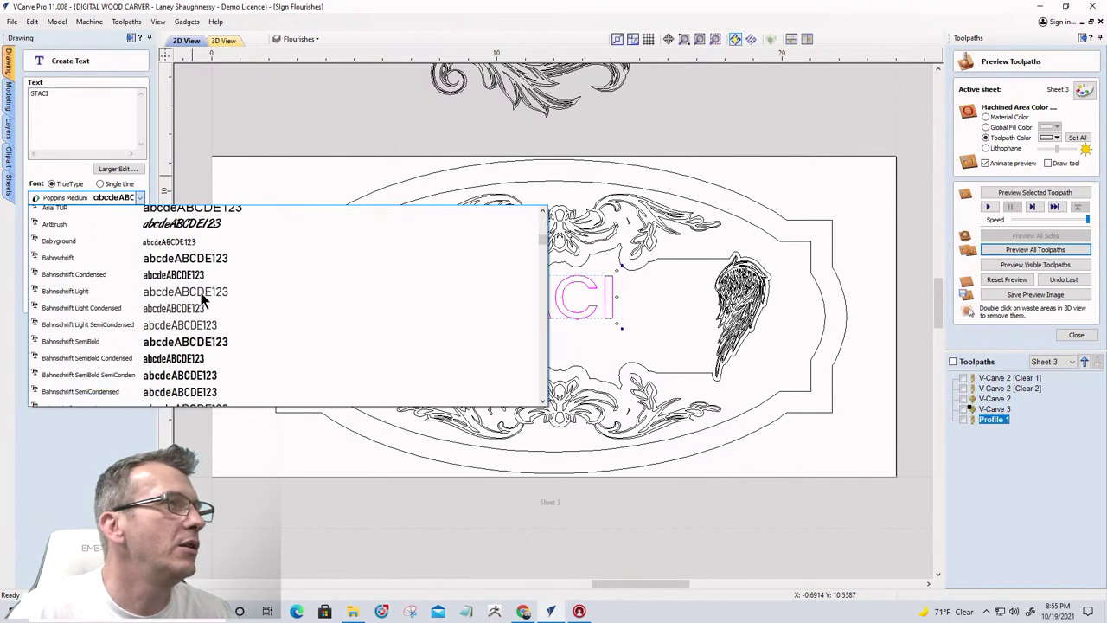
{"action": "scroll", "coordinate": [200, 292], "scroll_direction": "down", "scroll_amount": 3}
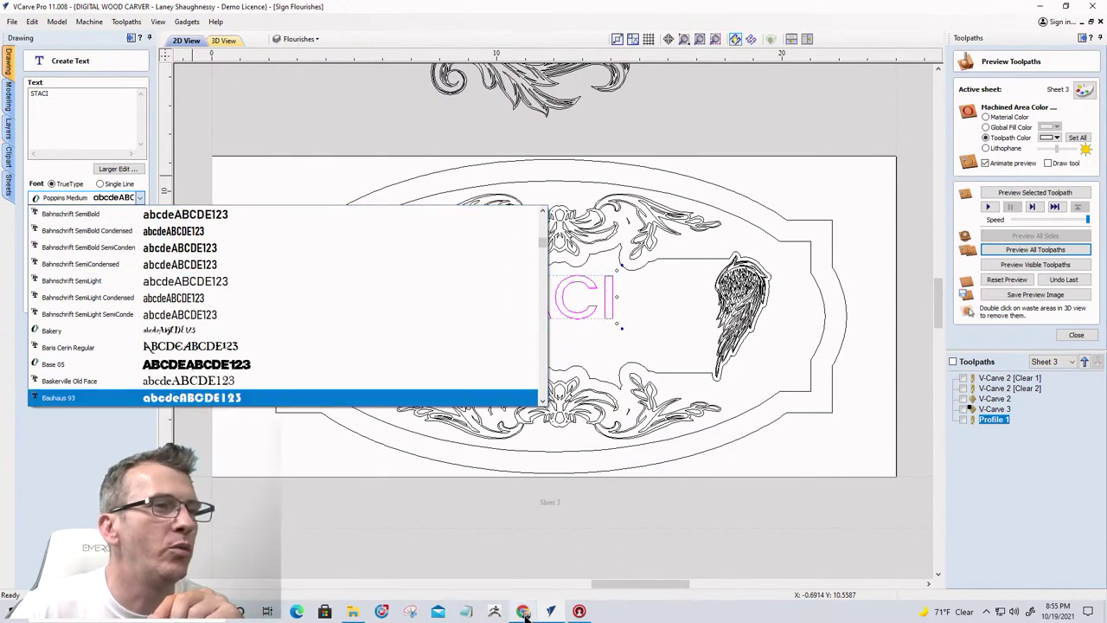
{"action": "mouse_move", "coordinate": [528, 615]}
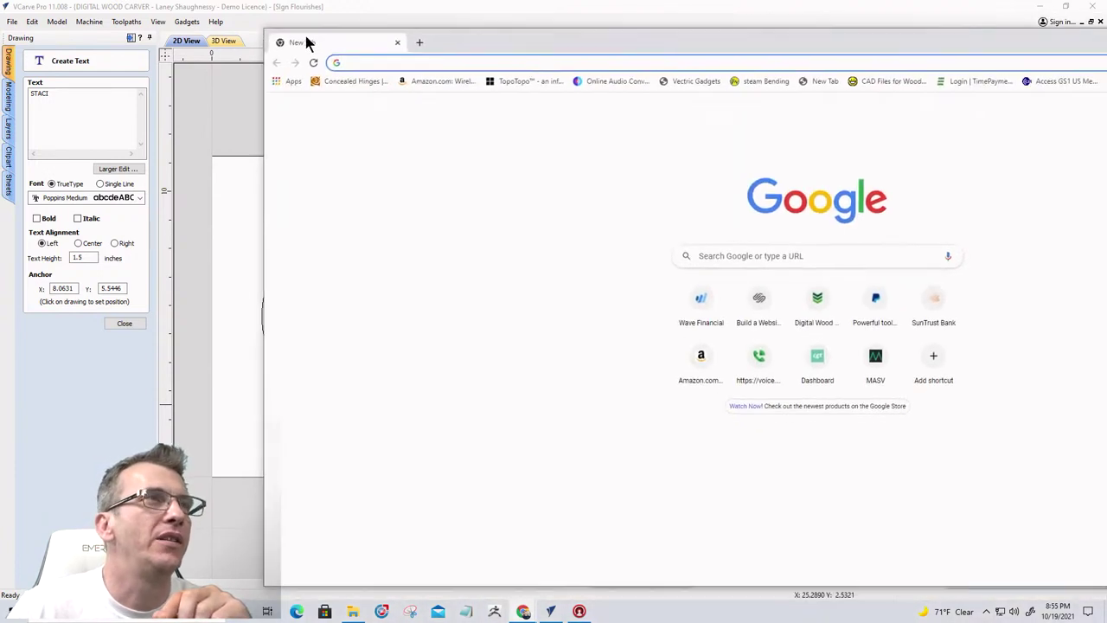
{"action": "left_click_drag", "start_coordinate": [306, 40], "coordinate": [82, 31]}
Go to wordmark.it in Chrome and show font previews of the word STACI
{"action": "type", "text": "w"}
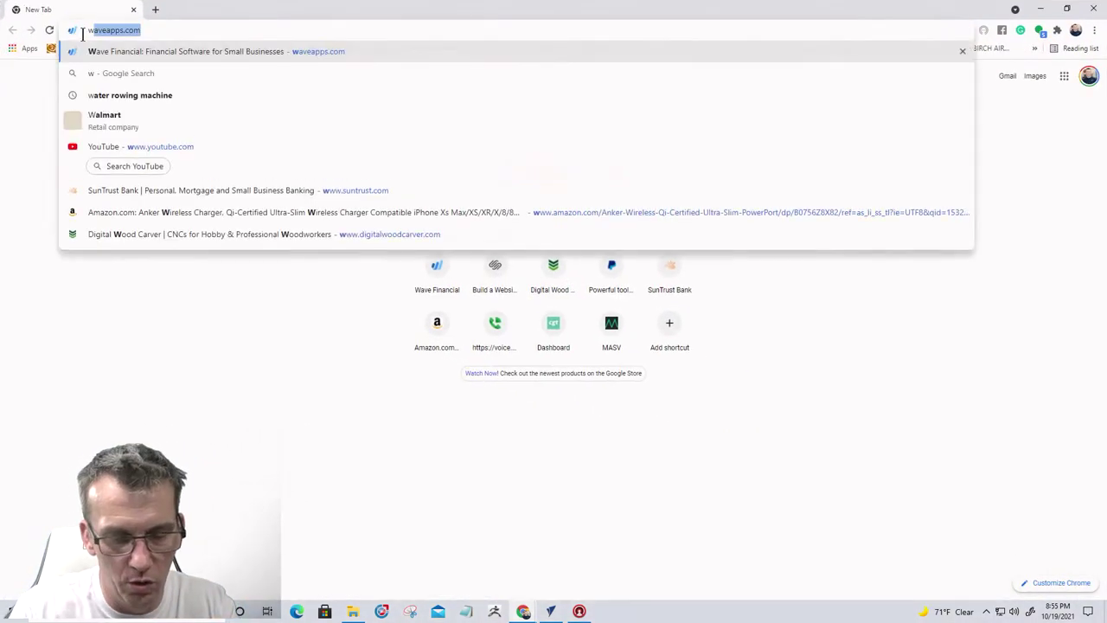
{"action": "type", "text": "ordmark."}
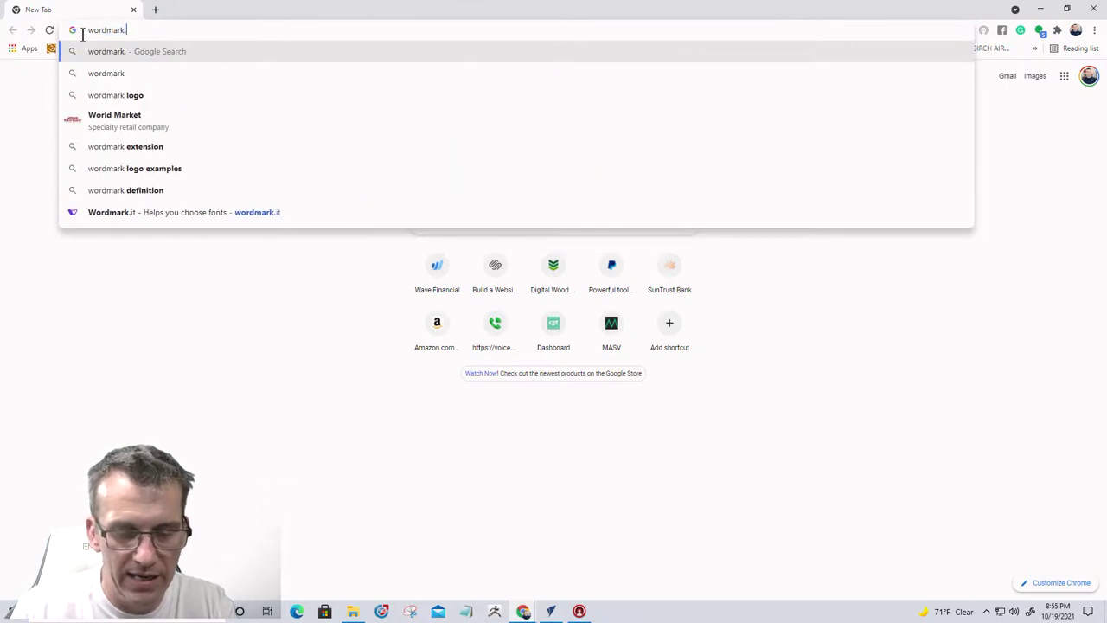
{"action": "type", "text": "it"}
{"action": "key", "text": "Return"}
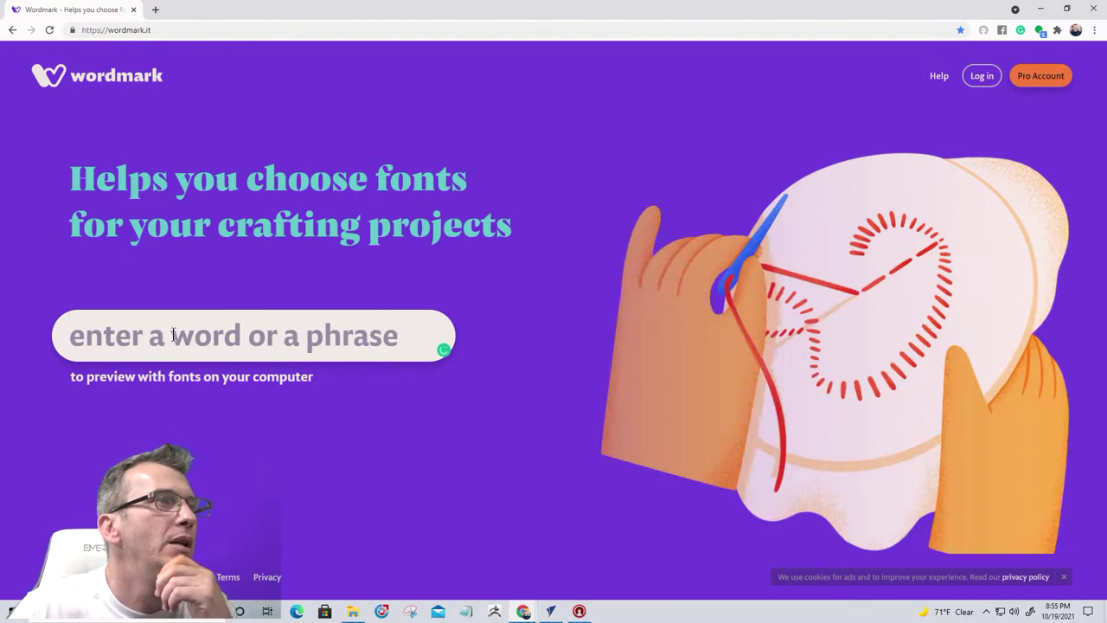
{"action": "left_click", "coordinate": [191, 352]}
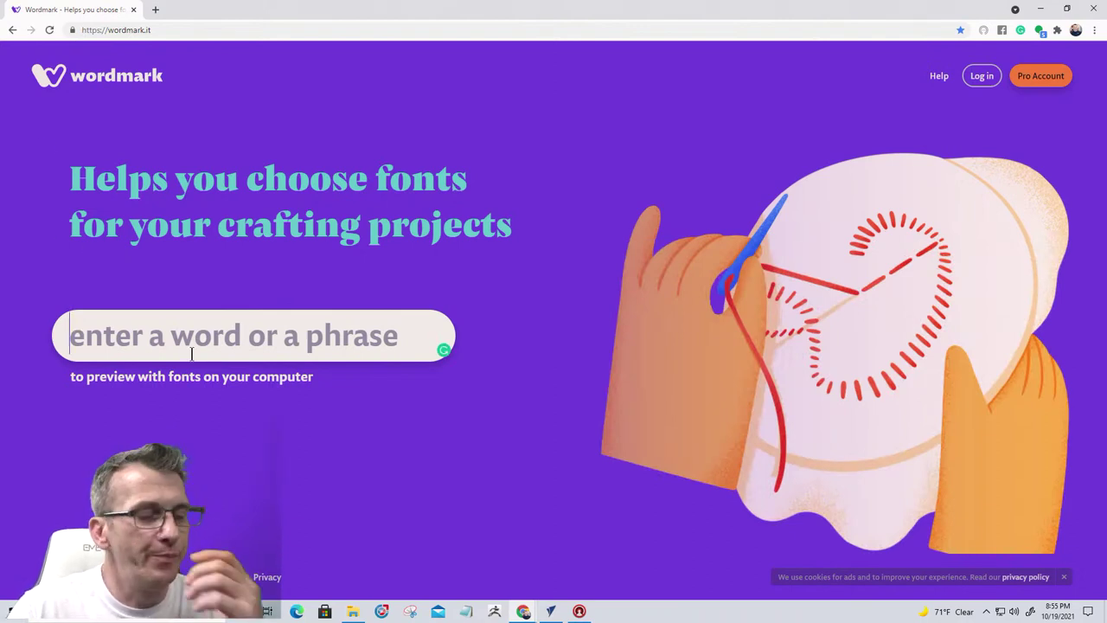
{"action": "type", "text": "STACI"}
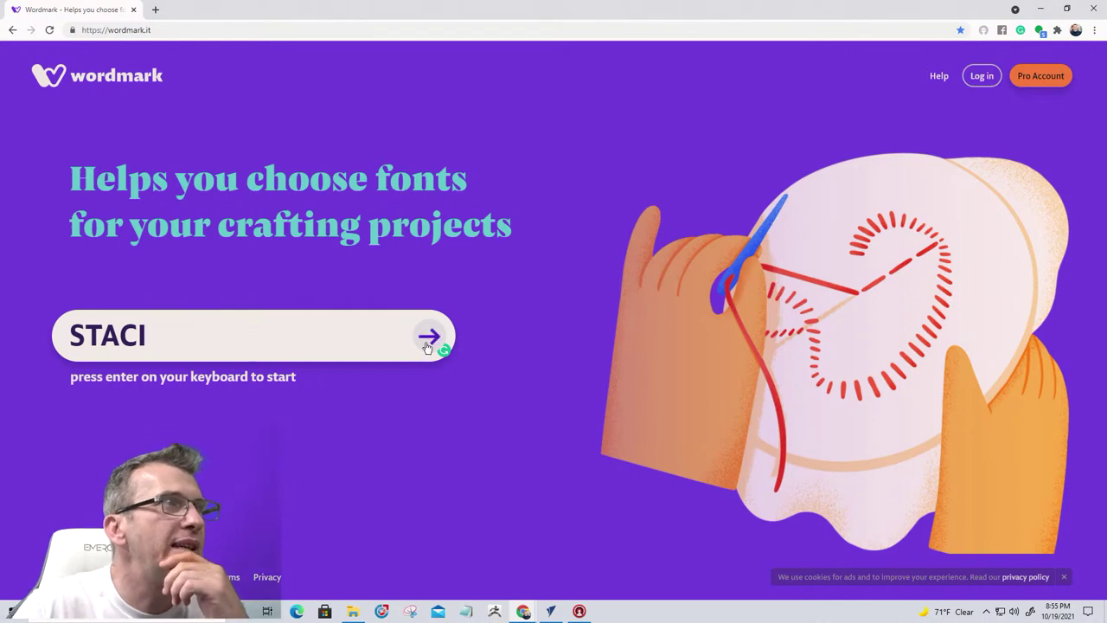
{"action": "left_click", "coordinate": [428, 338]}
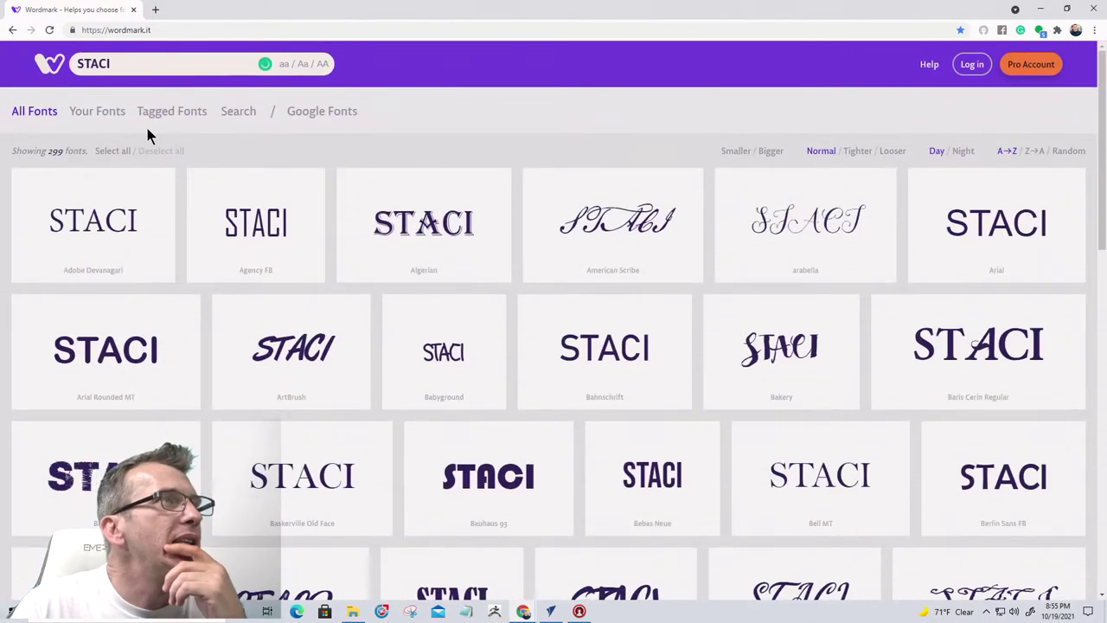
Limit Wordmark to installed fonts and scroll down through the STACI previews
{"action": "left_click", "coordinate": [120, 116]}
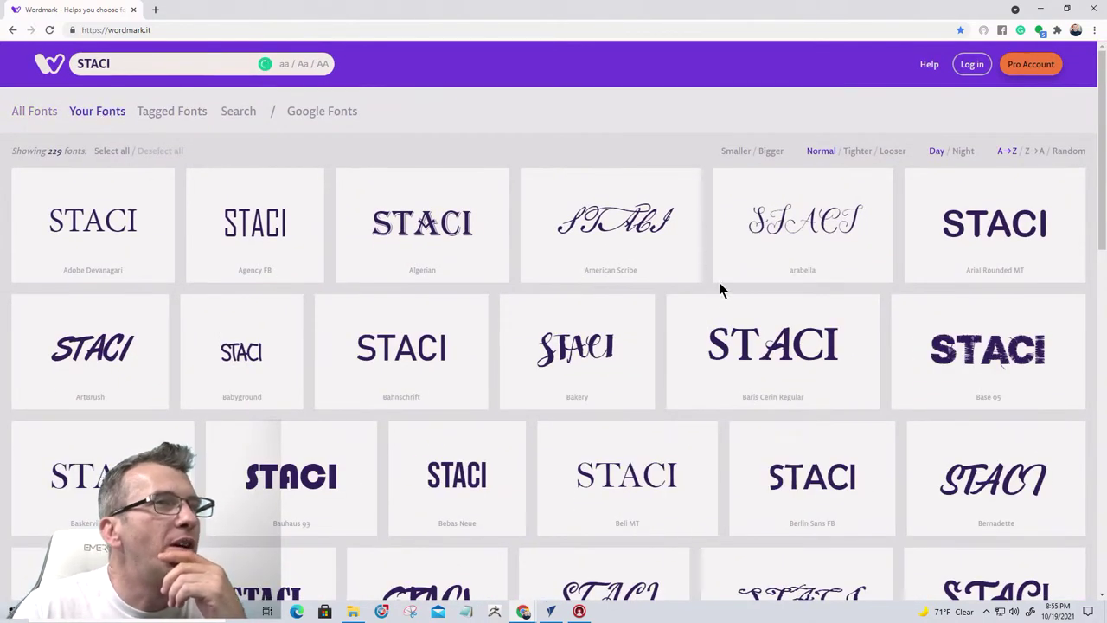
{"action": "scroll", "coordinate": [646, 298], "scroll_direction": "down", "scroll_amount": 4}
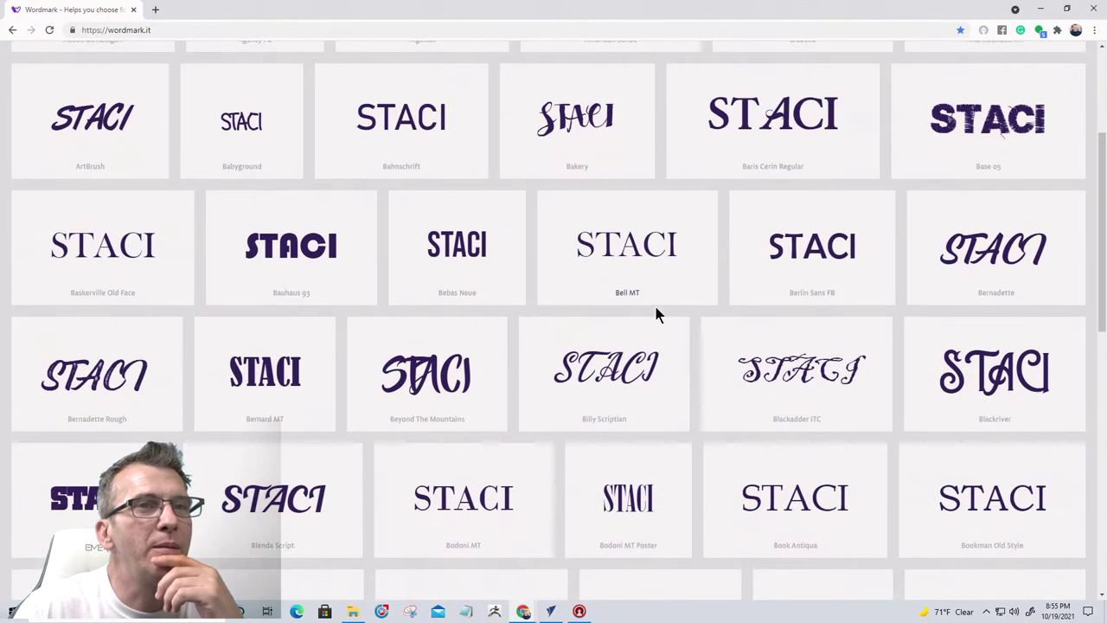
{"action": "scroll", "coordinate": [656, 313], "scroll_direction": "down", "scroll_amount": 3}
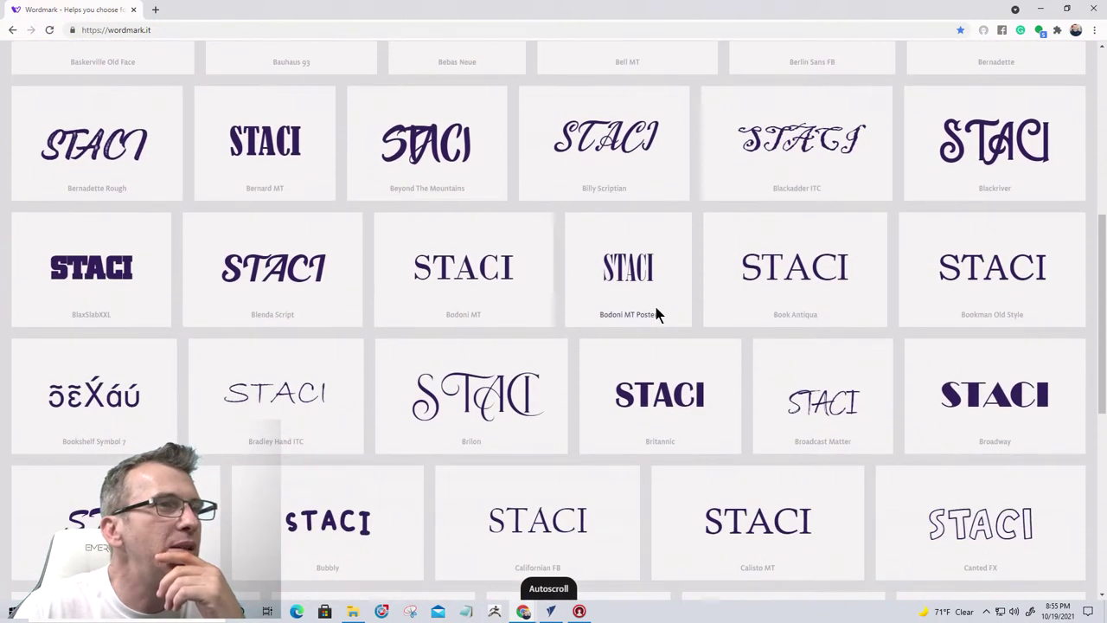
{"action": "scroll", "coordinate": [656, 313], "scroll_direction": "up", "scroll_amount": 1}
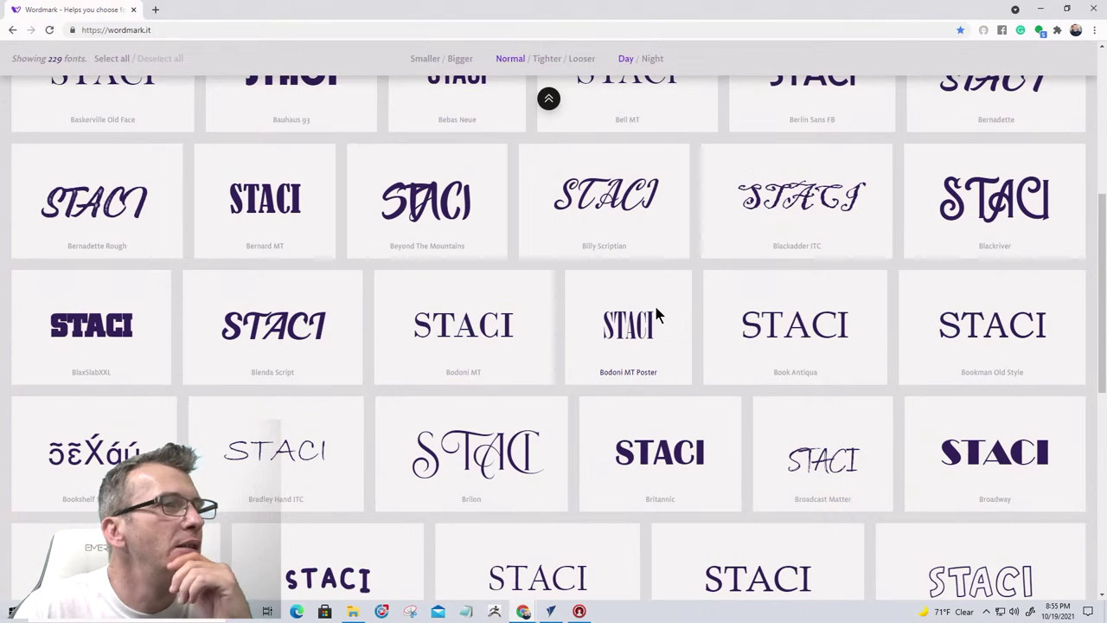
{"action": "scroll", "coordinate": [656, 313], "scroll_direction": "down", "scroll_amount": 3}
{"action": "scroll", "coordinate": [655, 313], "scroll_direction": "down", "scroll_amount": 3}
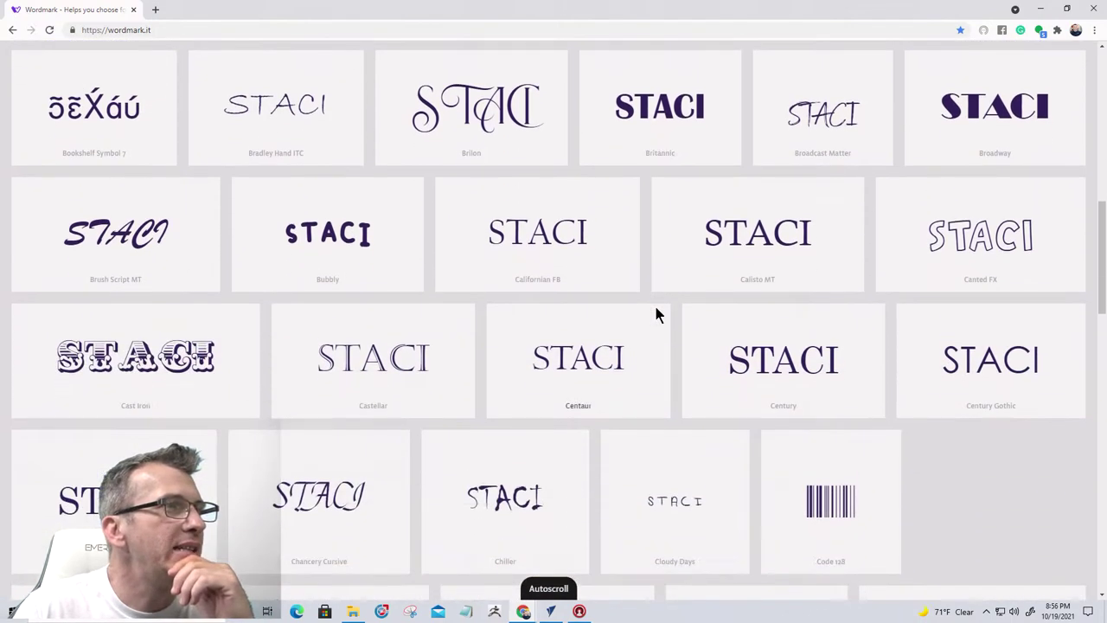
{"action": "scroll", "coordinate": [655, 313], "scroll_direction": "down", "scroll_amount": 5}
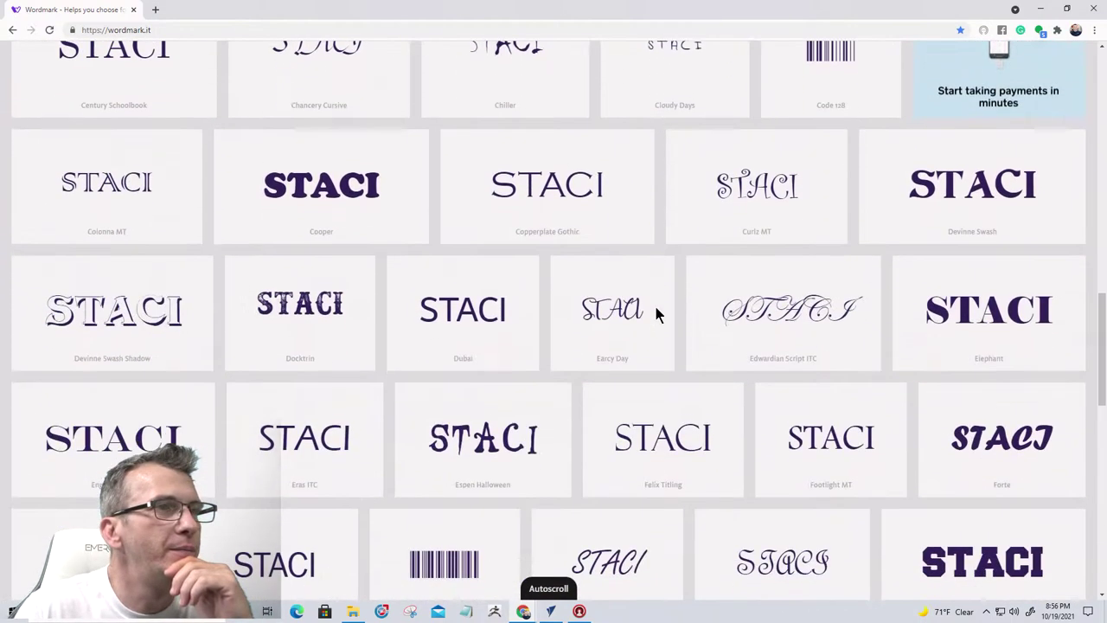
{"action": "scroll", "coordinate": [655, 313], "scroll_direction": "down", "scroll_amount": 3}
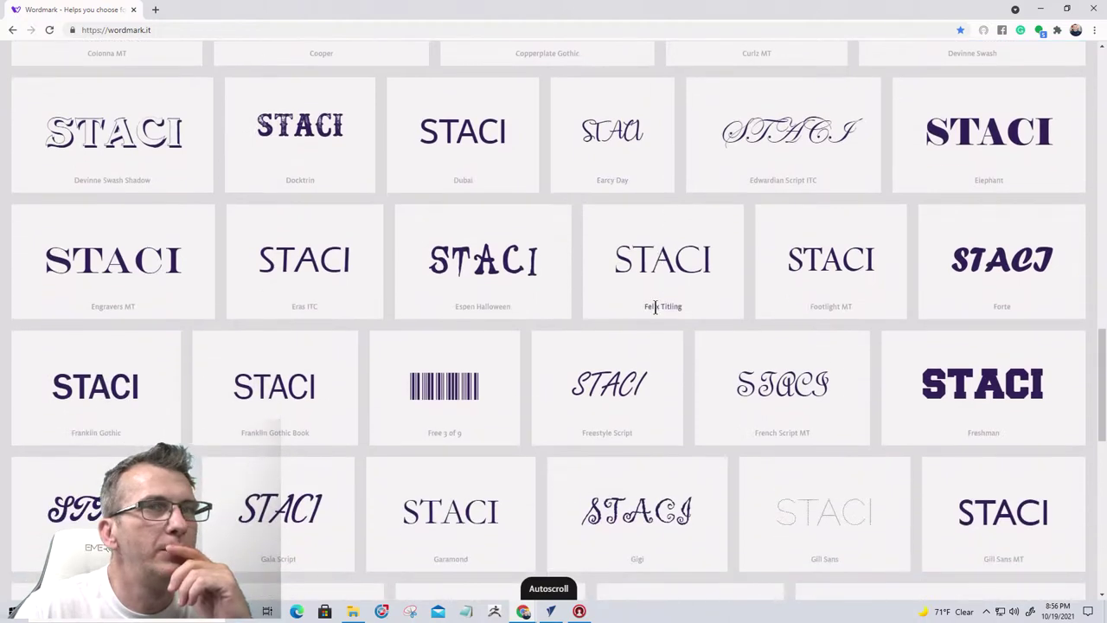
{"action": "scroll", "coordinate": [655, 307], "scroll_direction": "down", "scroll_amount": 6}
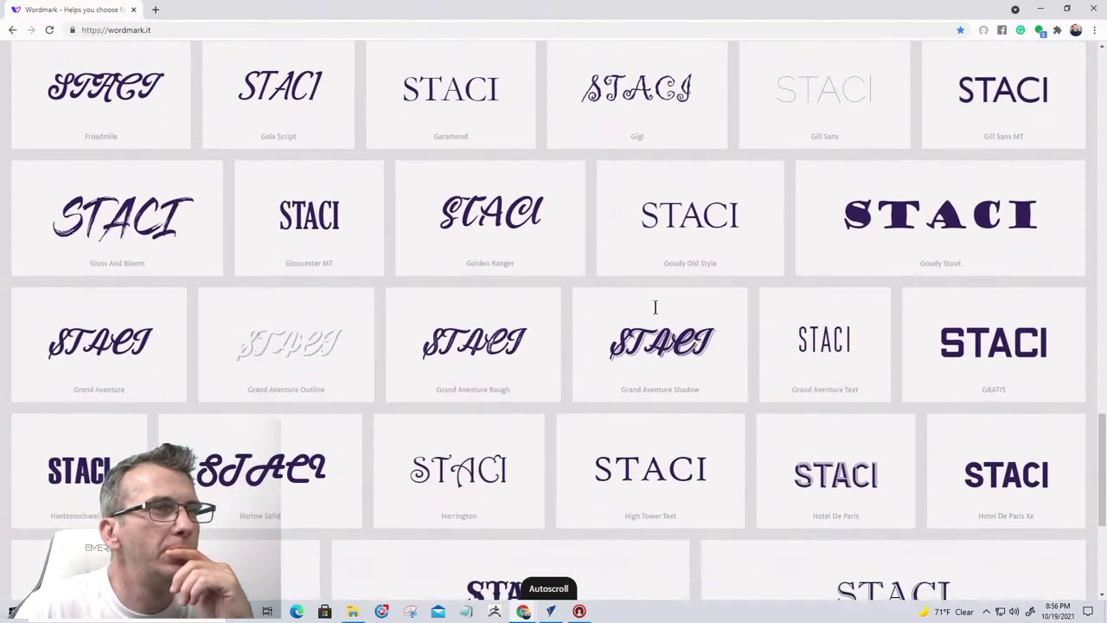
{"action": "scroll", "coordinate": [656, 313], "scroll_direction": "down", "scroll_amount": 6}
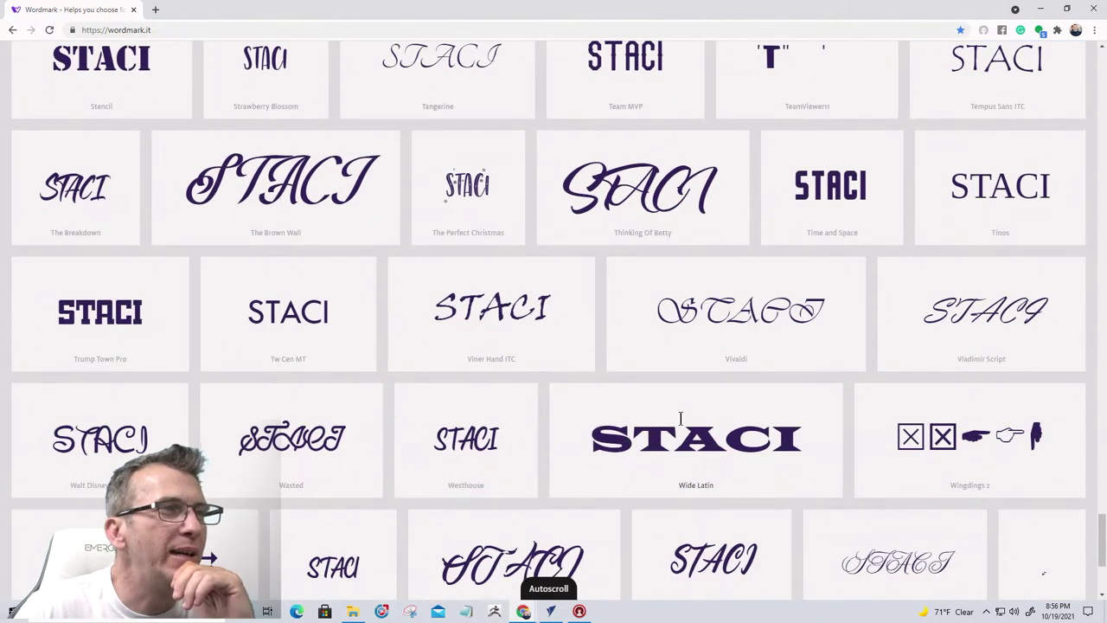
{"action": "scroll", "coordinate": [681, 418], "scroll_direction": "down", "scroll_amount": 2}
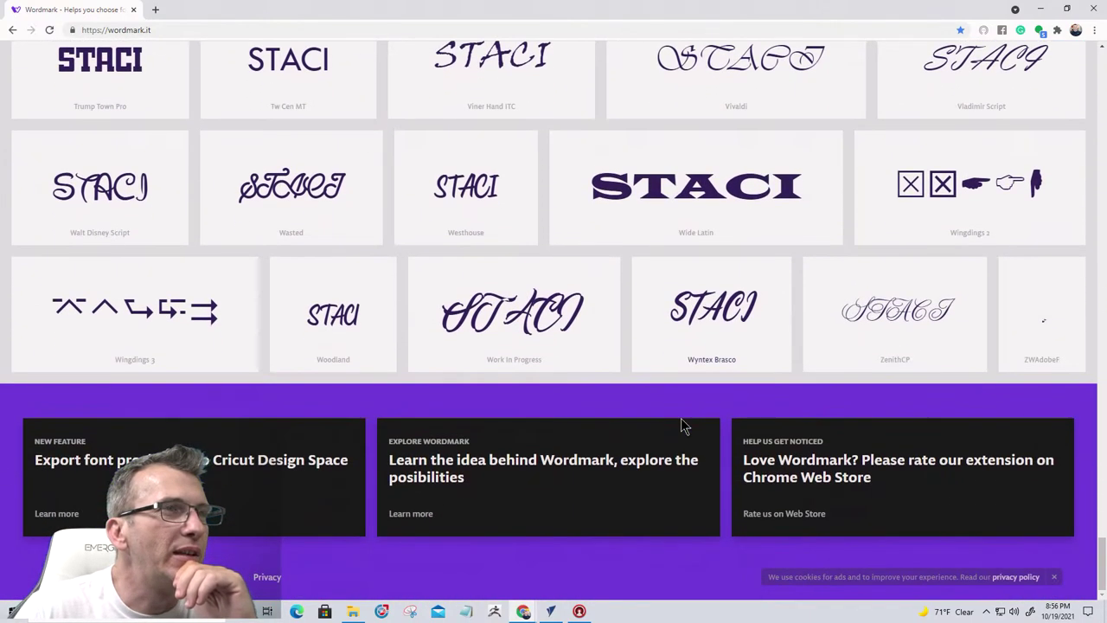
Scroll back up the grid comparing styles such as Cooper, Copperplate Gothic, Devinne Swash and Elephant
{"action": "scroll", "coordinate": [682, 424], "scroll_direction": "up", "scroll_amount": 2}
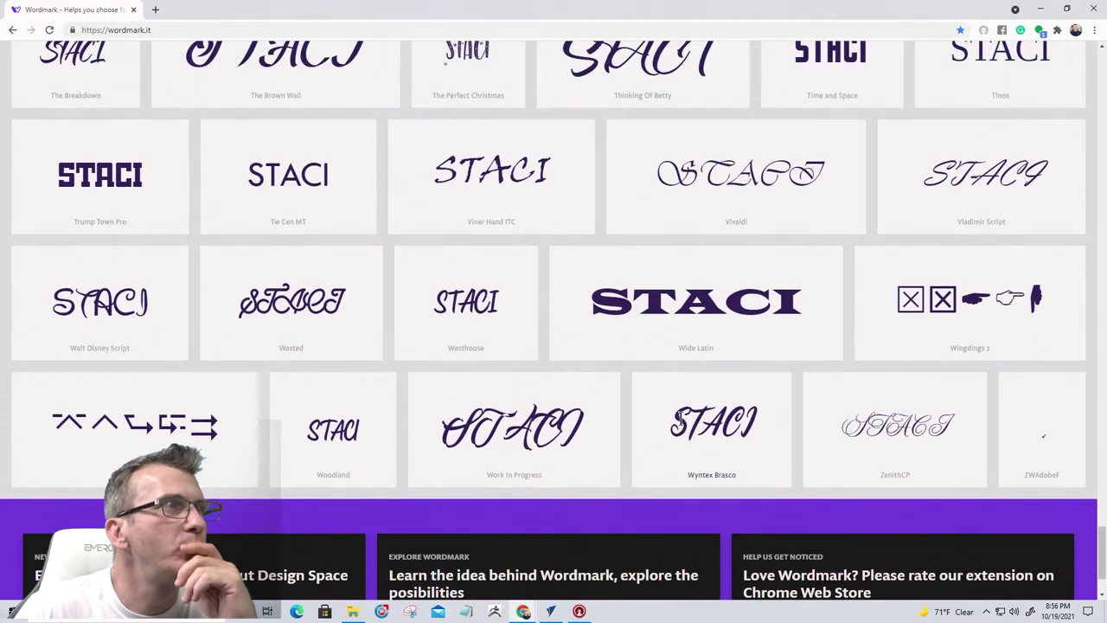
{"action": "scroll", "coordinate": [681, 420], "scroll_direction": "up", "scroll_amount": 3}
{"action": "scroll", "coordinate": [681, 419], "scroll_direction": "up", "scroll_amount": 4}
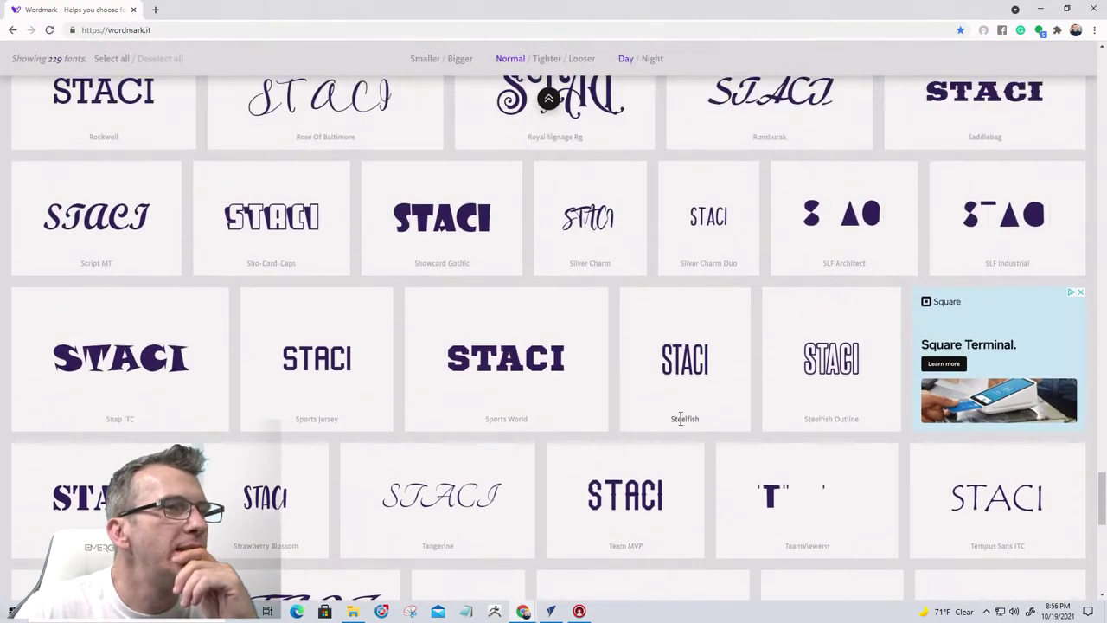
{"action": "scroll", "coordinate": [681, 419], "scroll_direction": "up", "scroll_amount": 7}
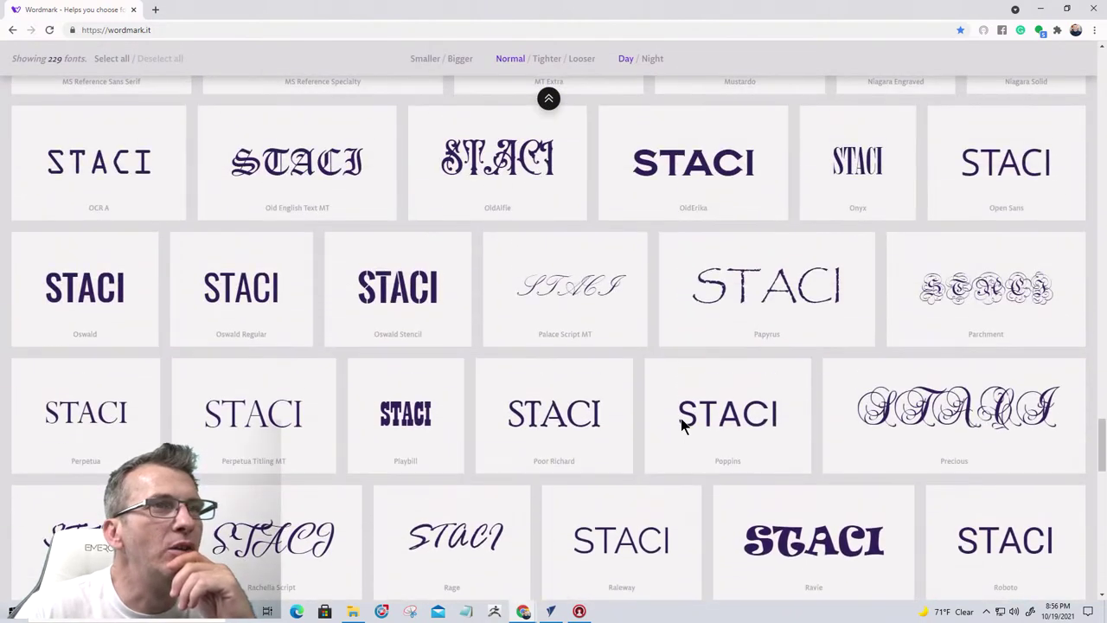
{"action": "scroll", "coordinate": [681, 418], "scroll_direction": "up", "scroll_amount": 1}
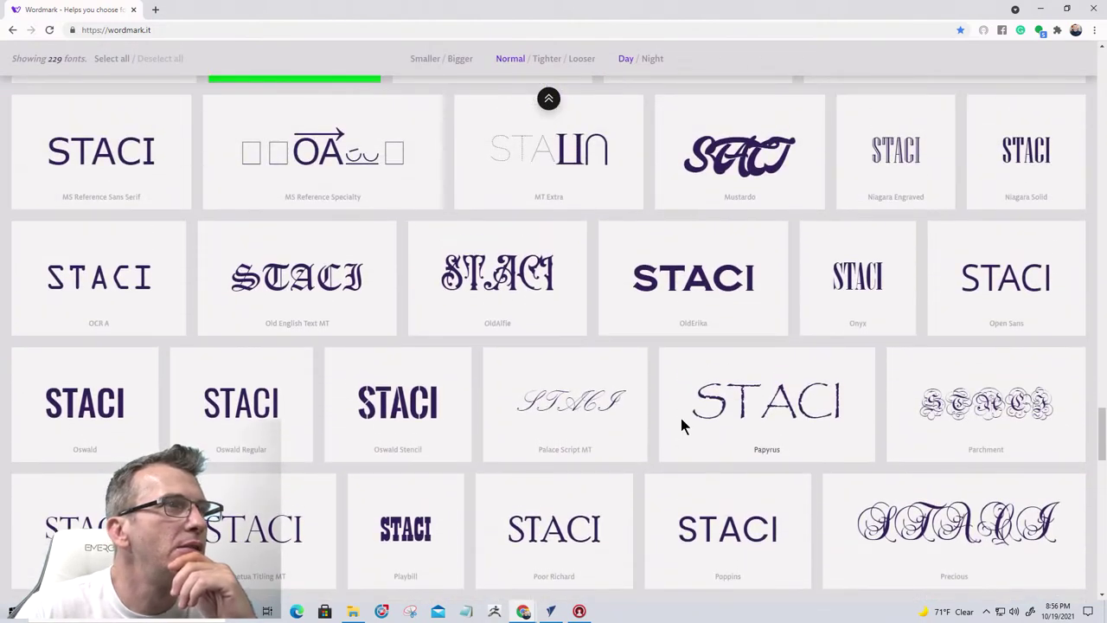
{"action": "scroll", "coordinate": [680, 417], "scroll_direction": "up", "scroll_amount": 2}
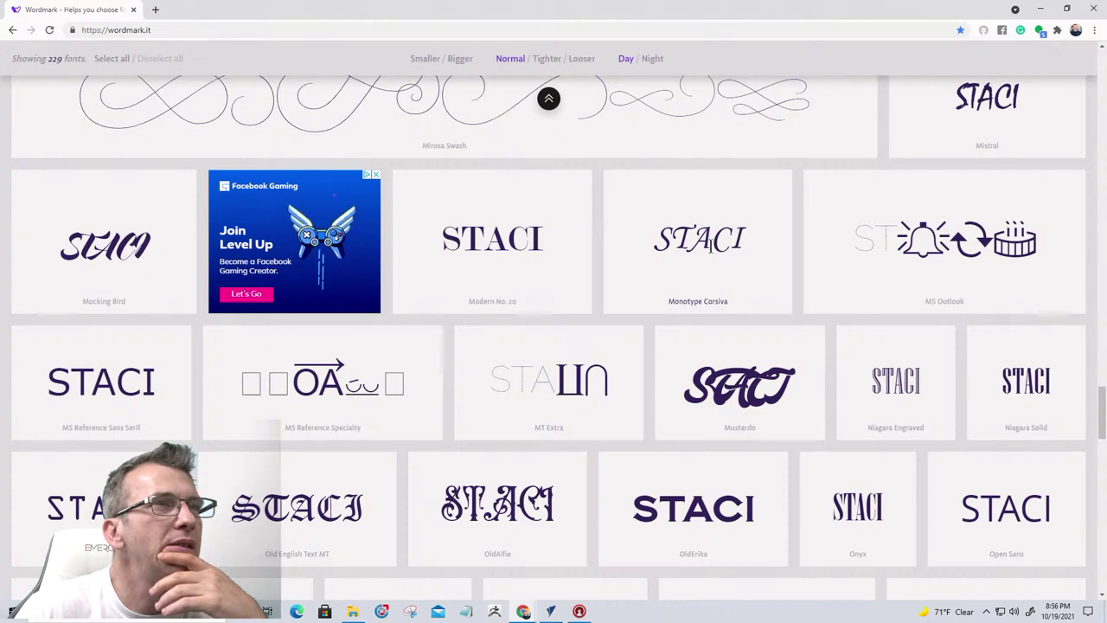
{"action": "scroll", "coordinate": [710, 246], "scroll_direction": "up", "scroll_amount": 2}
{"action": "scroll", "coordinate": [710, 247], "scroll_direction": "up", "scroll_amount": 3}
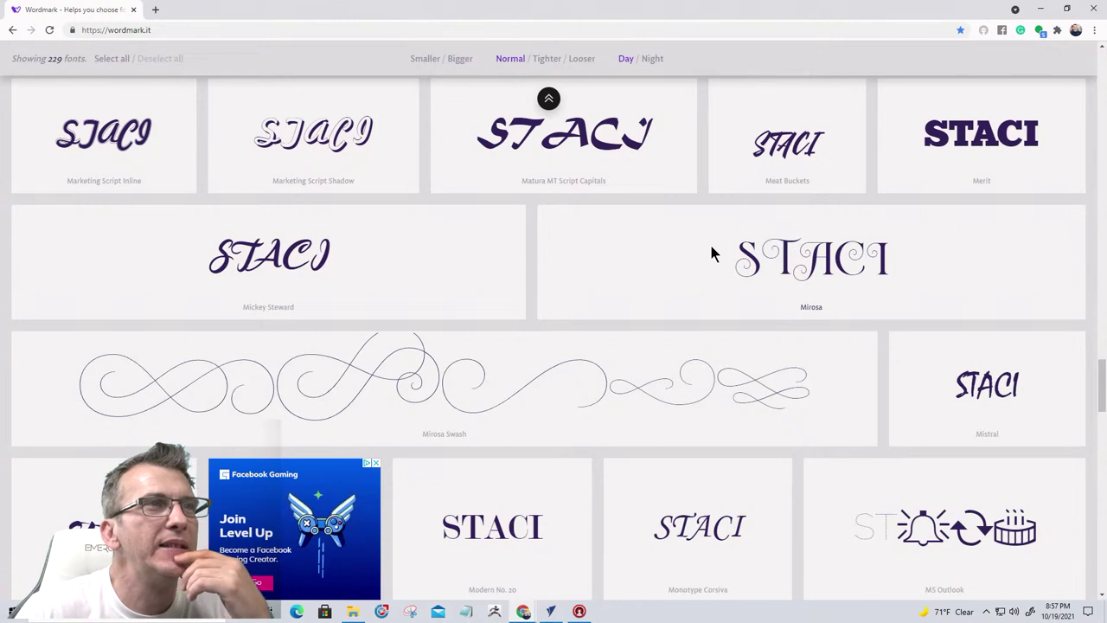
{"action": "scroll", "coordinate": [709, 241], "scroll_direction": "up", "scroll_amount": 4}
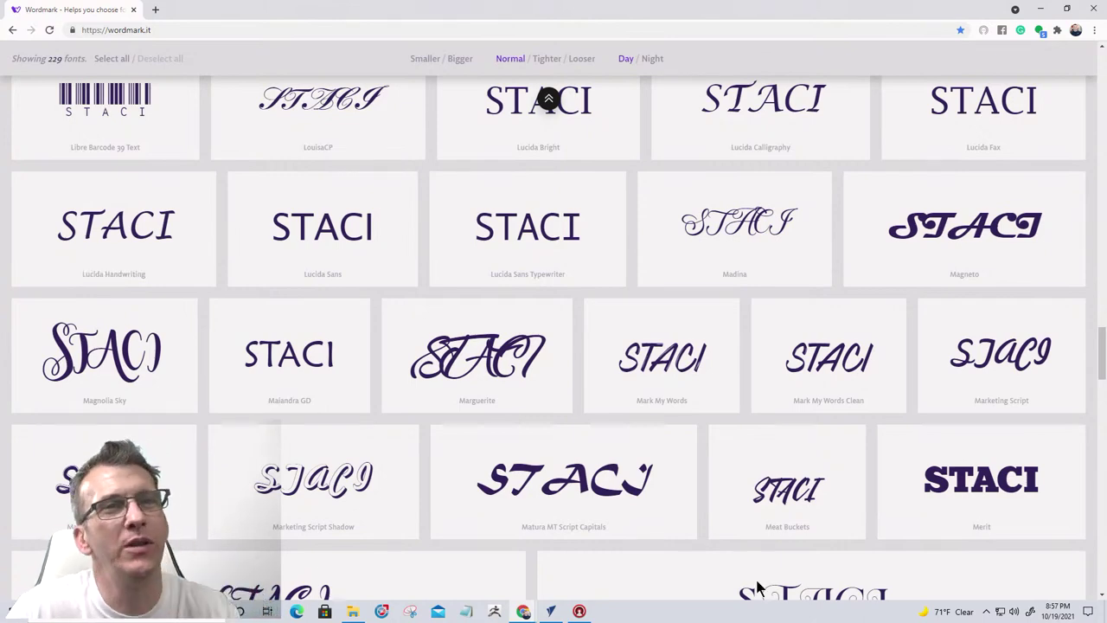
{"action": "scroll", "coordinate": [761, 483], "scroll_direction": "up", "scroll_amount": 3}
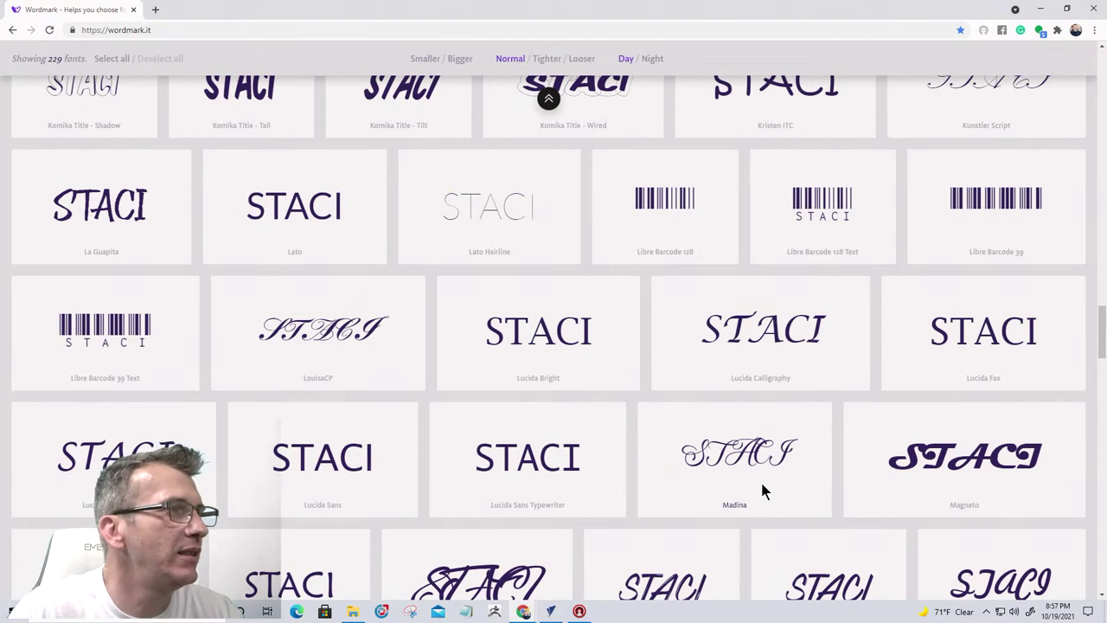
{"action": "scroll", "coordinate": [761, 490], "scroll_direction": "up", "scroll_amount": 2}
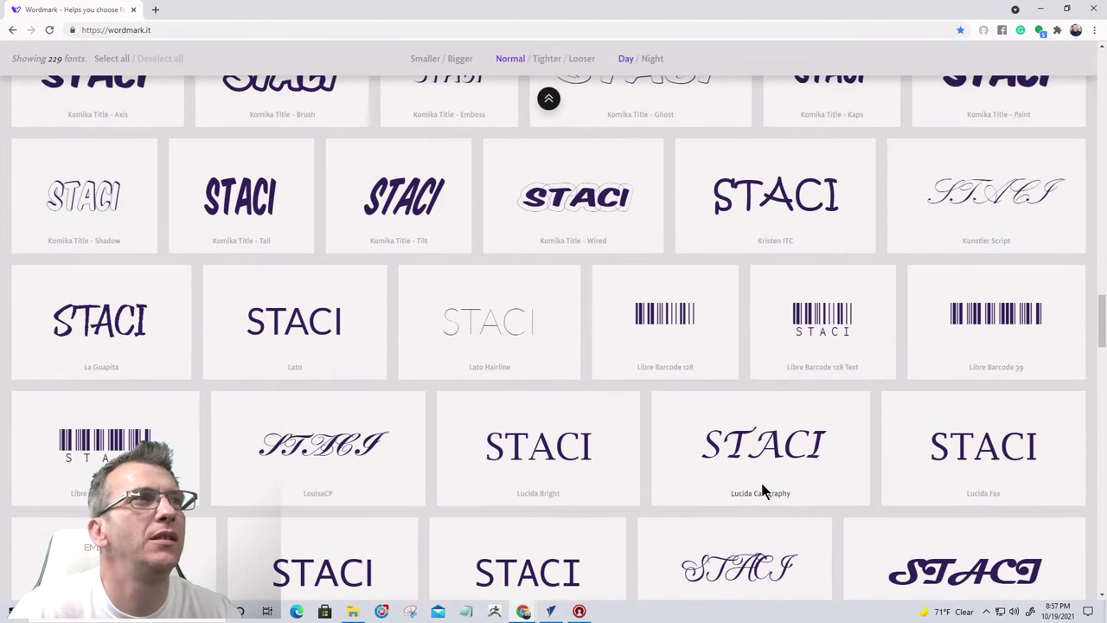
{"action": "scroll", "coordinate": [760, 489], "scroll_direction": "up", "scroll_amount": 2}
{"action": "scroll", "coordinate": [761, 491], "scroll_direction": "up", "scroll_amount": 2}
{"action": "scroll", "coordinate": [762, 491], "scroll_direction": "up", "scroll_amount": 2}
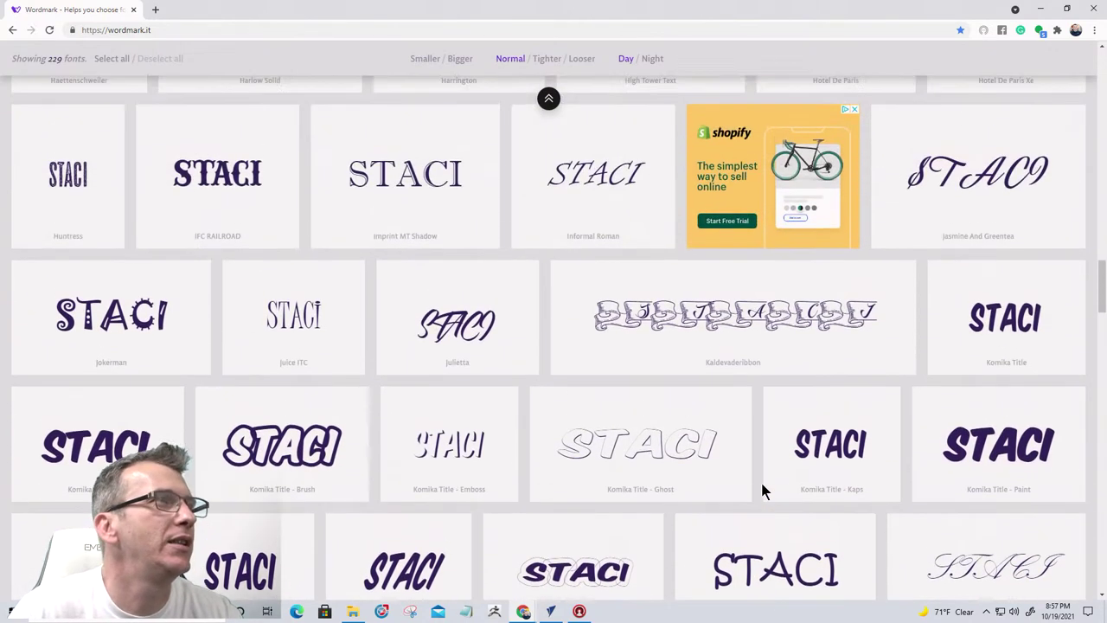
{"action": "scroll", "coordinate": [761, 490], "scroll_direction": "up", "scroll_amount": 3}
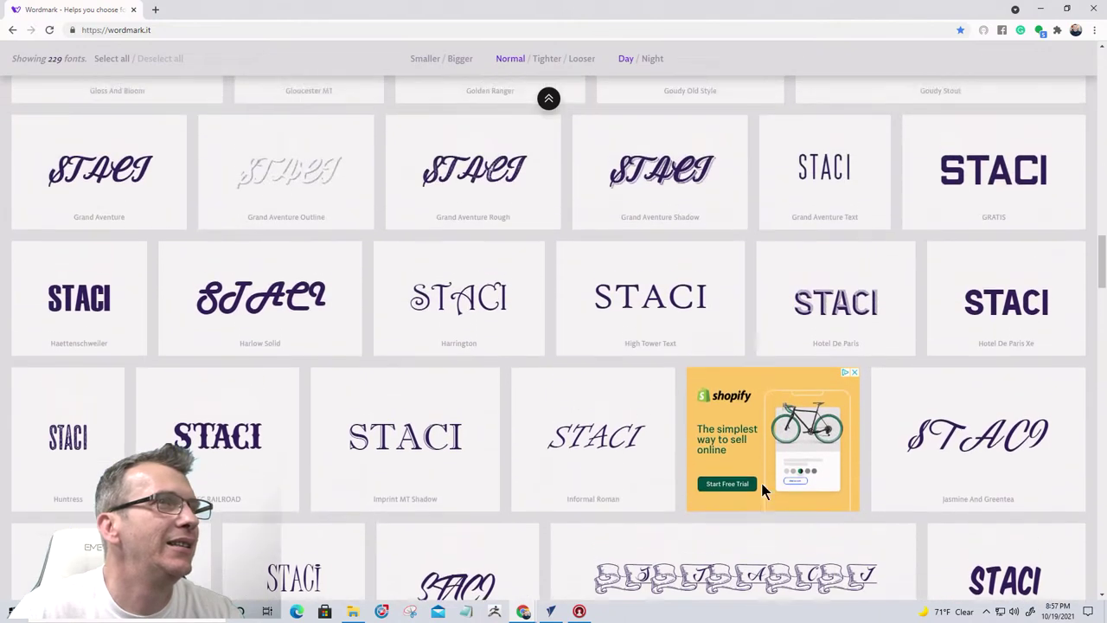
{"action": "scroll", "coordinate": [761, 489], "scroll_direction": "up", "scroll_amount": 1}
{"action": "scroll", "coordinate": [763, 491], "scroll_direction": "up", "scroll_amount": 1}
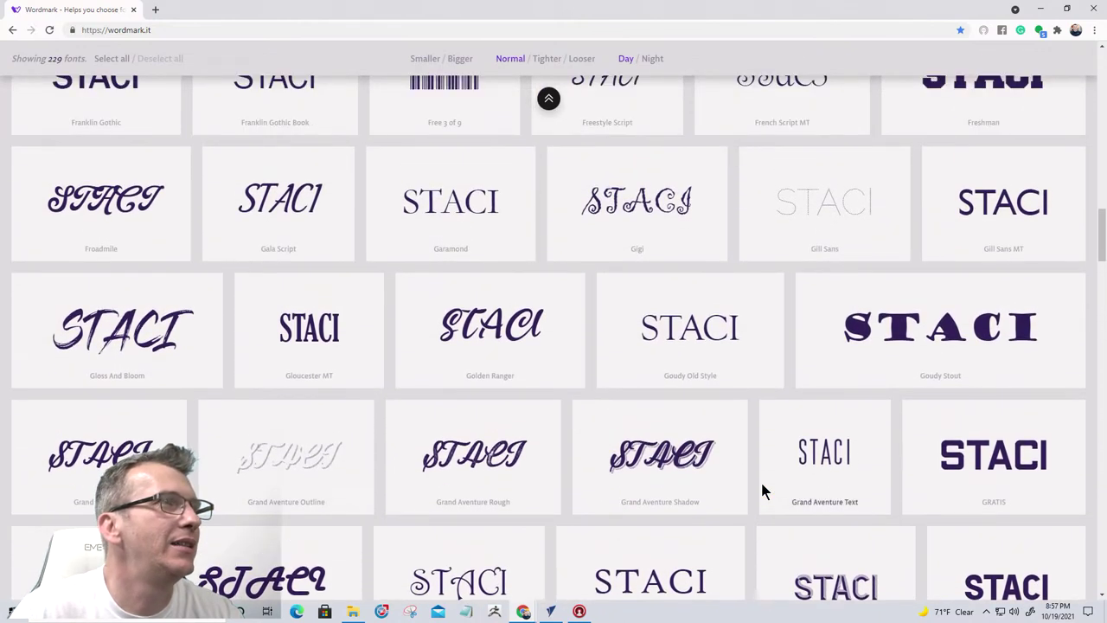
{"action": "scroll", "coordinate": [762, 490], "scroll_direction": "up", "scroll_amount": 5}
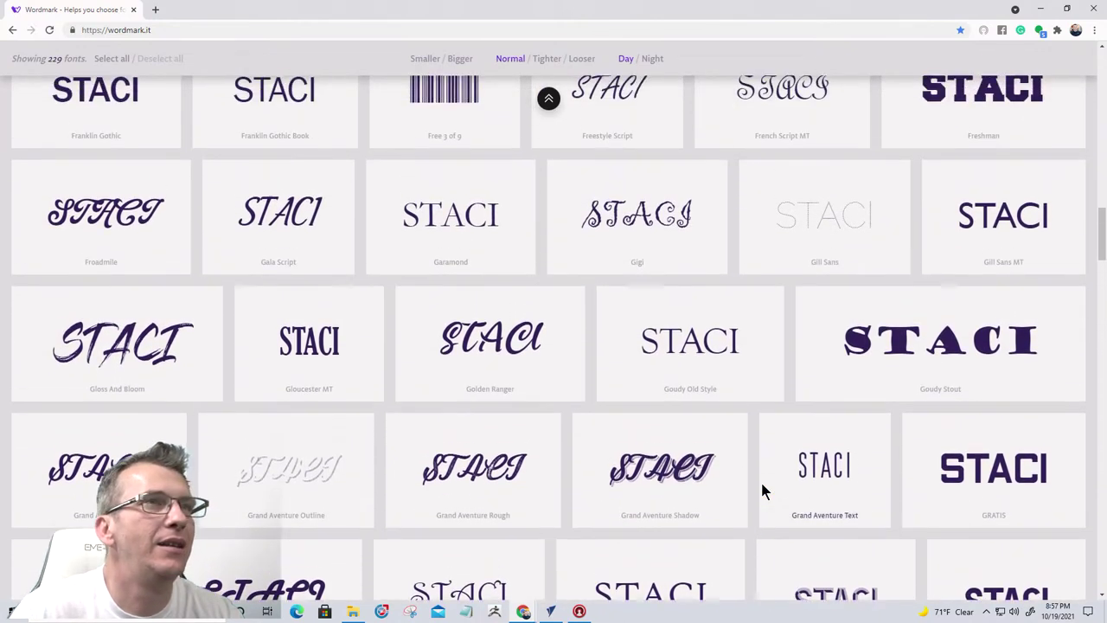
{"action": "scroll", "coordinate": [762, 486], "scroll_direction": "up", "scroll_amount": 3}
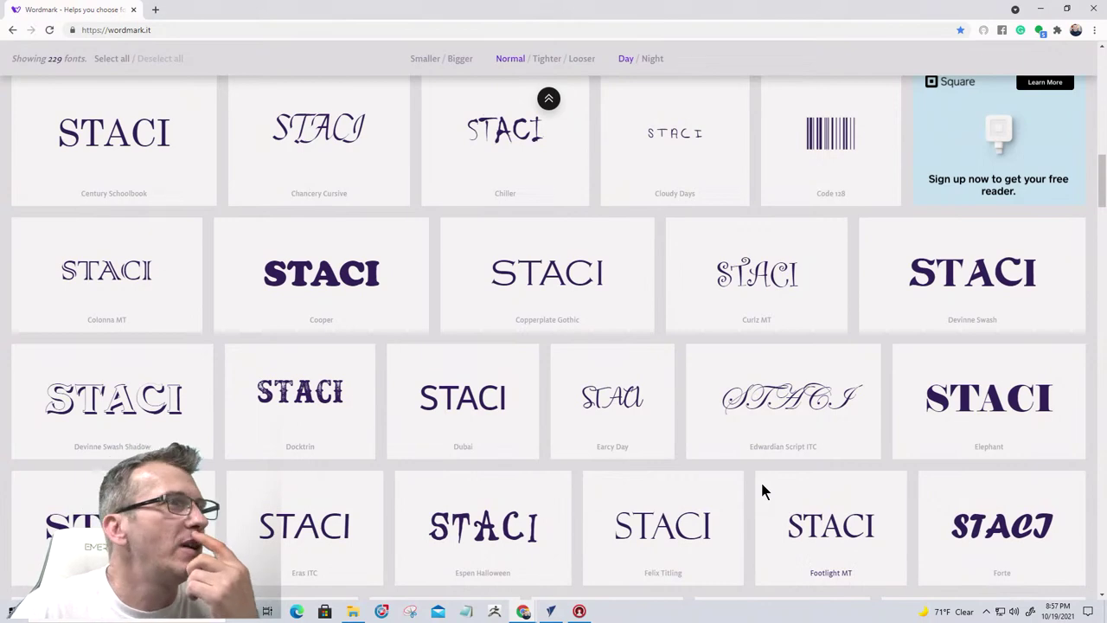
Make STACI bold Lucida Handwriting and enlarge it to about 10.06 × 2.77 inches
{"action": "left_click", "coordinate": [1041, 9]}
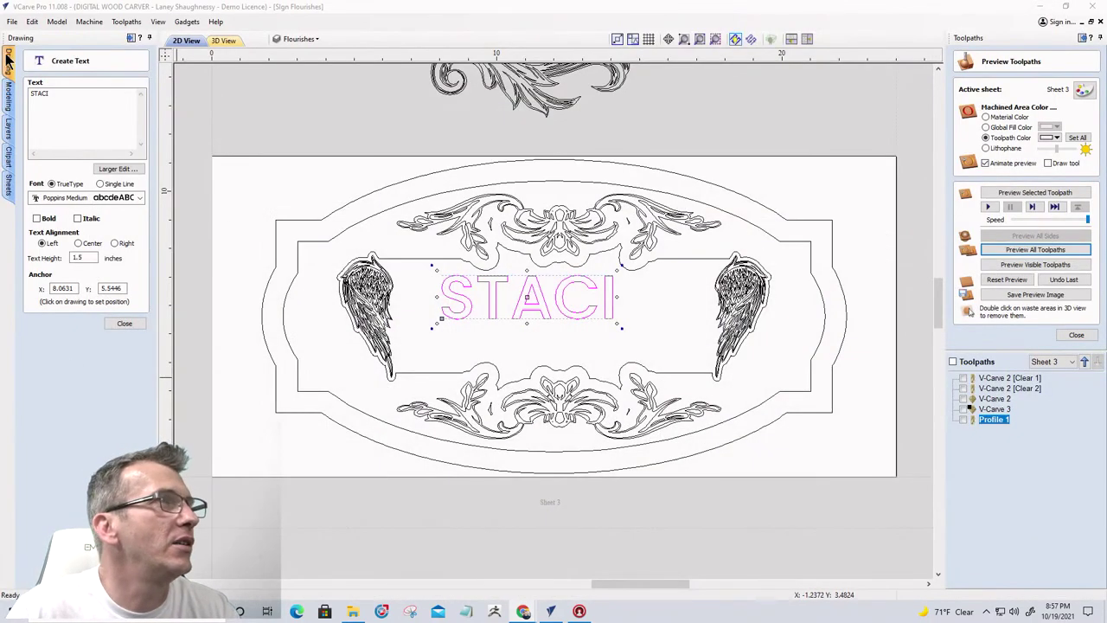
{"action": "left_click", "coordinate": [139, 198]}
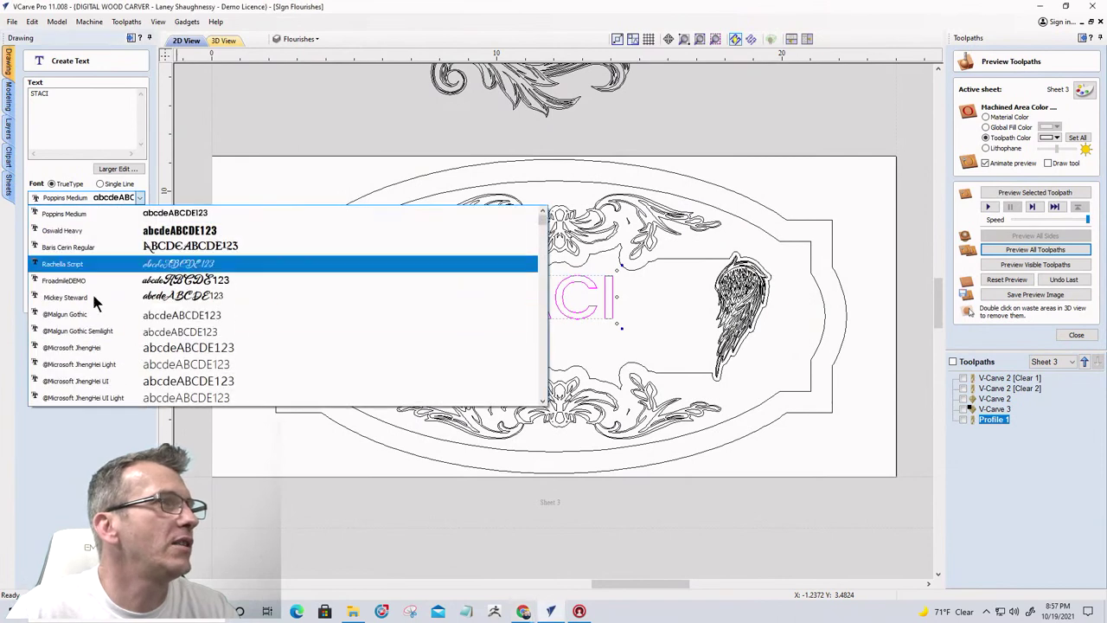
{"action": "scroll", "coordinate": [70, 338], "scroll_direction": "up", "scroll_amount": 15}
{"action": "scroll", "coordinate": [70, 343], "scroll_direction": "down", "scroll_amount": 20}
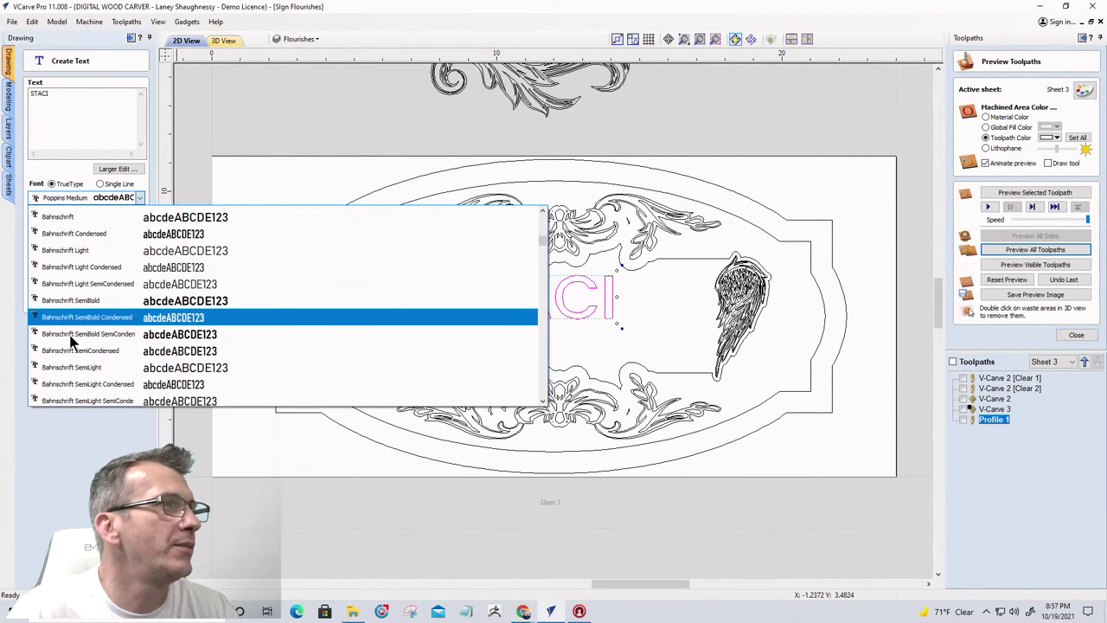
{"action": "scroll", "coordinate": [72, 342], "scroll_direction": "up", "scroll_amount": 15}
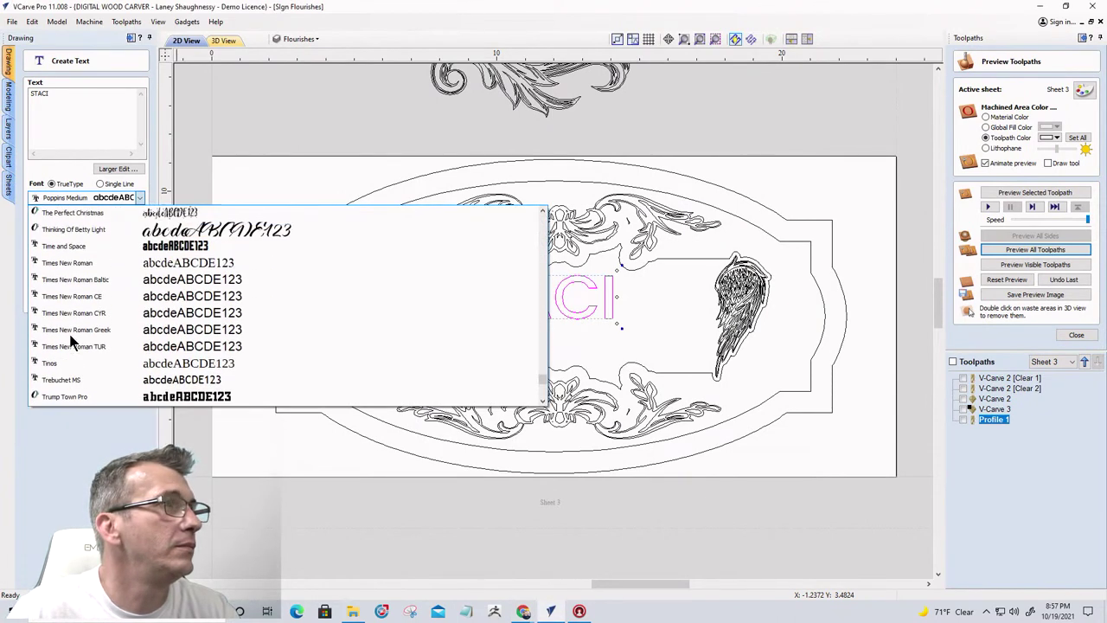
{"action": "scroll", "coordinate": [71, 340], "scroll_direction": "up", "scroll_amount": 20}
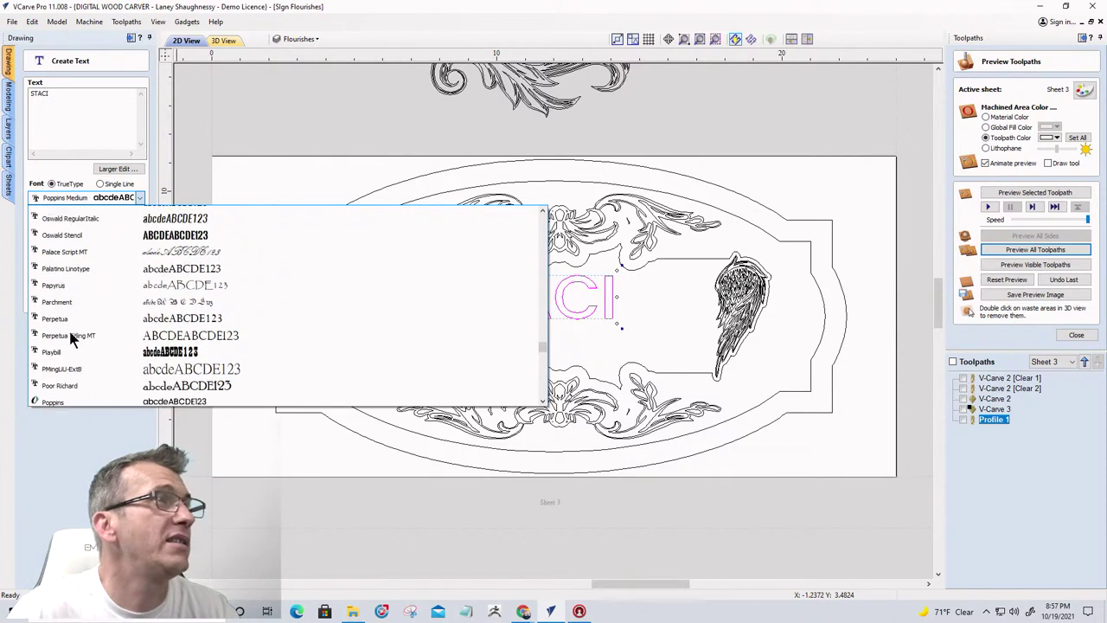
{"action": "scroll", "coordinate": [71, 339], "scroll_direction": "up", "scroll_amount": 12}
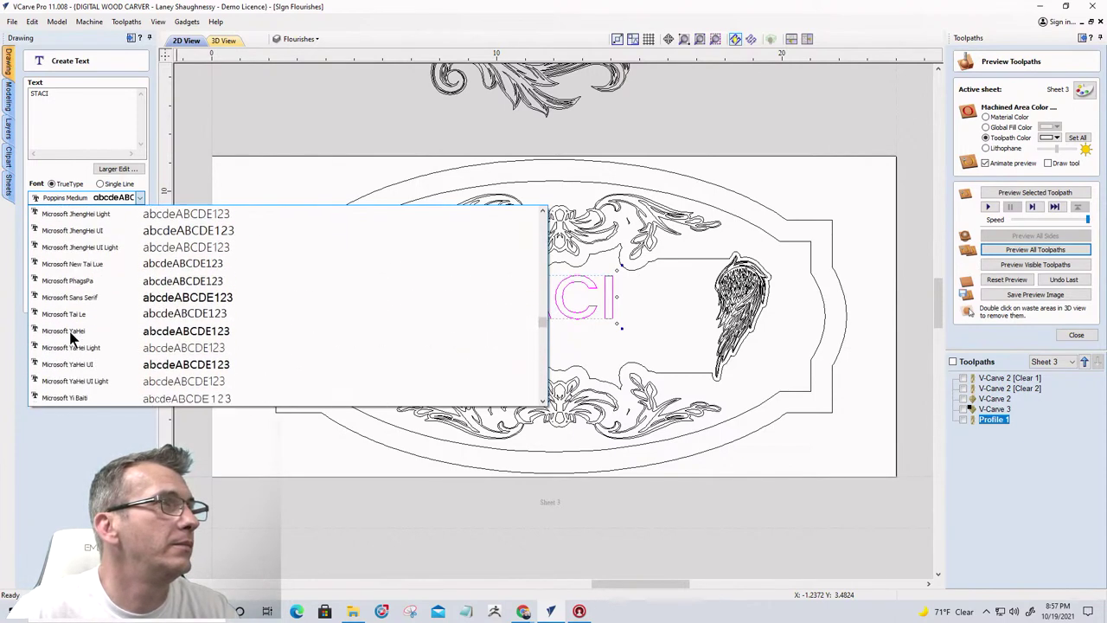
{"action": "scroll", "coordinate": [72, 340], "scroll_direction": "up", "scroll_amount": 12}
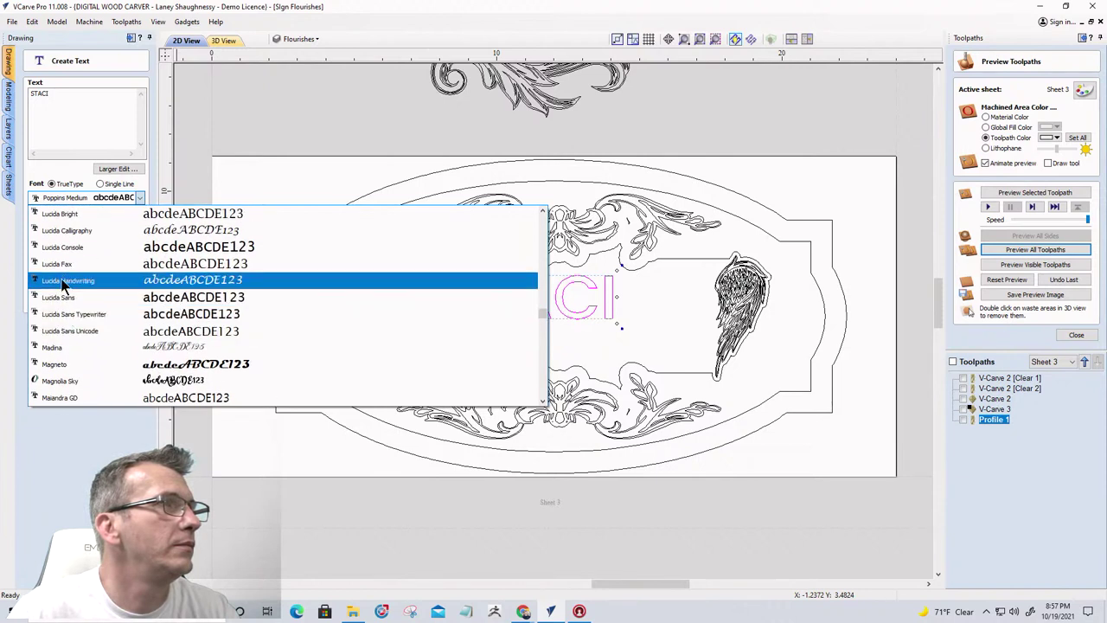
{"action": "left_click", "coordinate": [67, 281]}
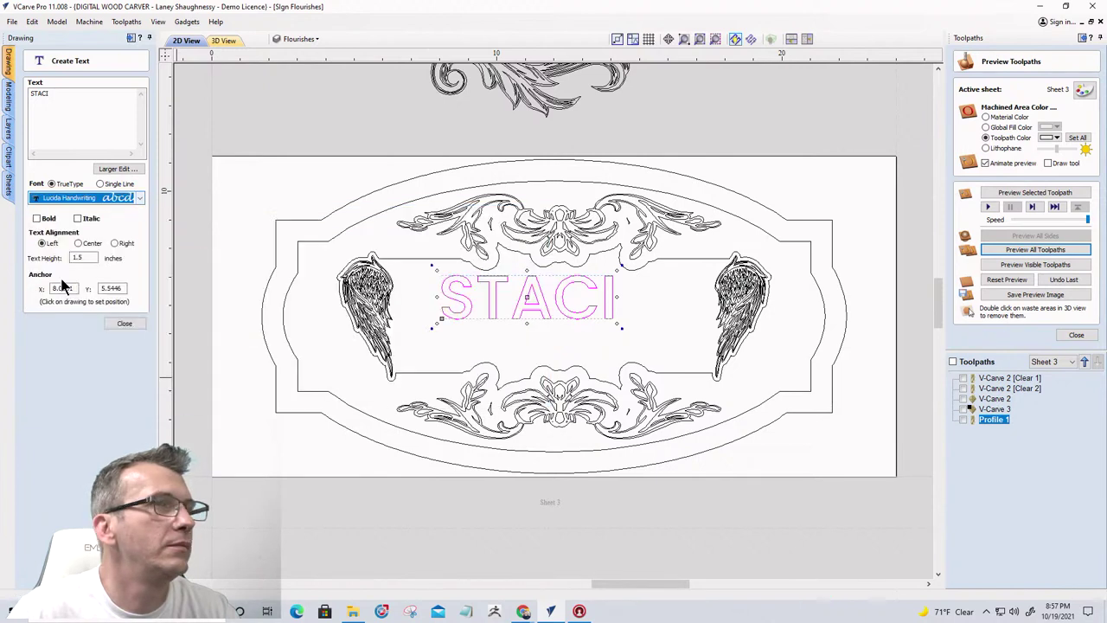
{"action": "left_click", "coordinate": [36, 218]}
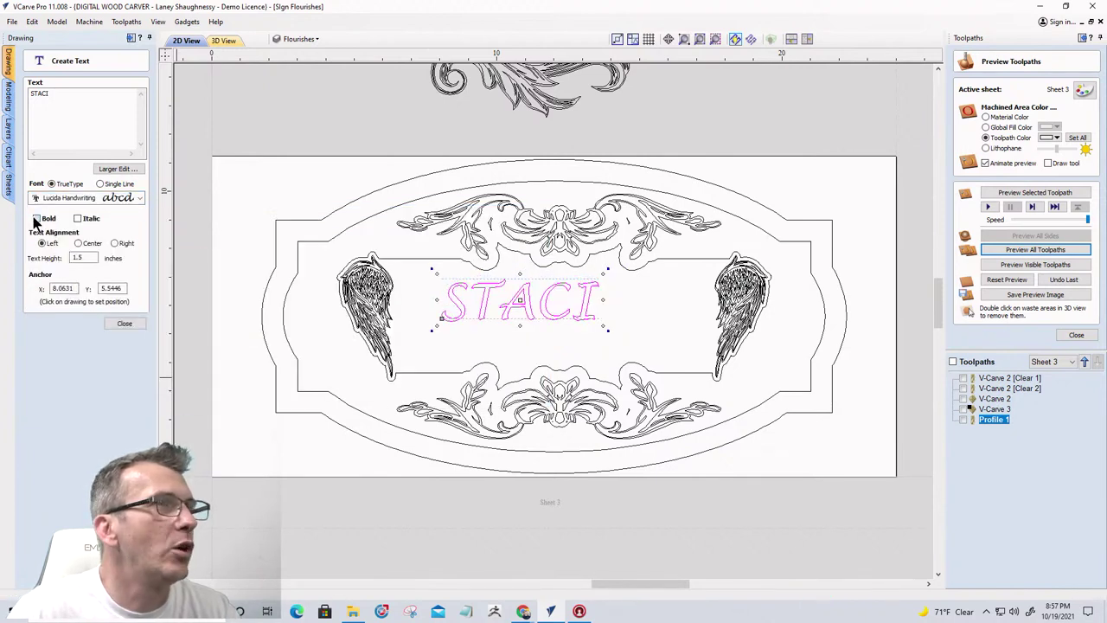
{"action": "left_click", "coordinate": [119, 322]}
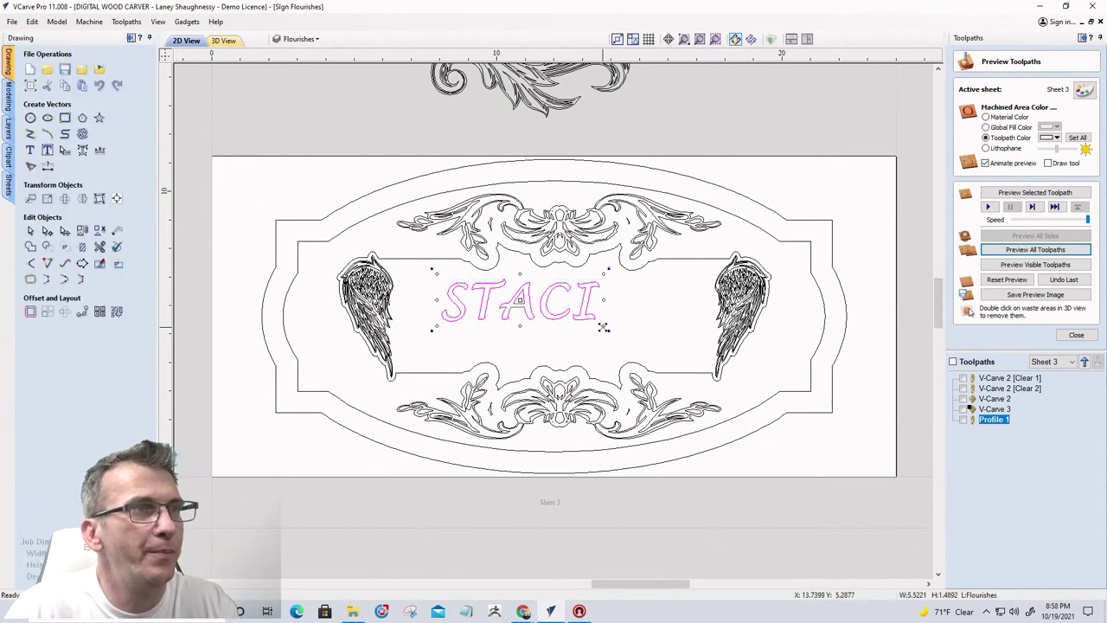
{"action": "left_click_drag", "start_coordinate": [603, 326], "coordinate": [635, 339]}
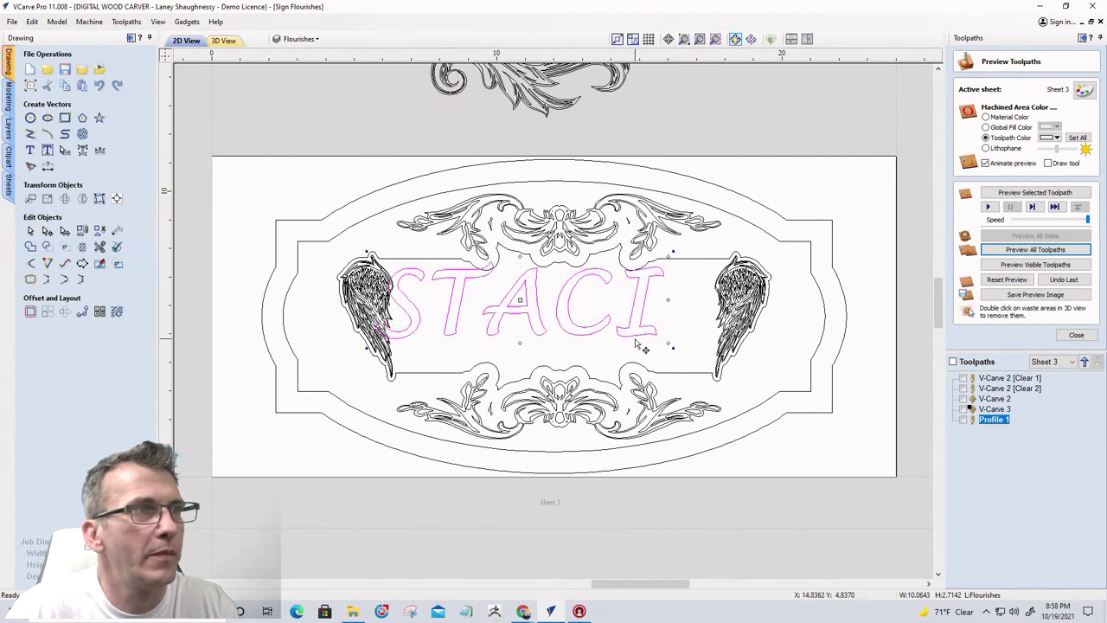
{"action": "left_click", "coordinate": [117, 198]}
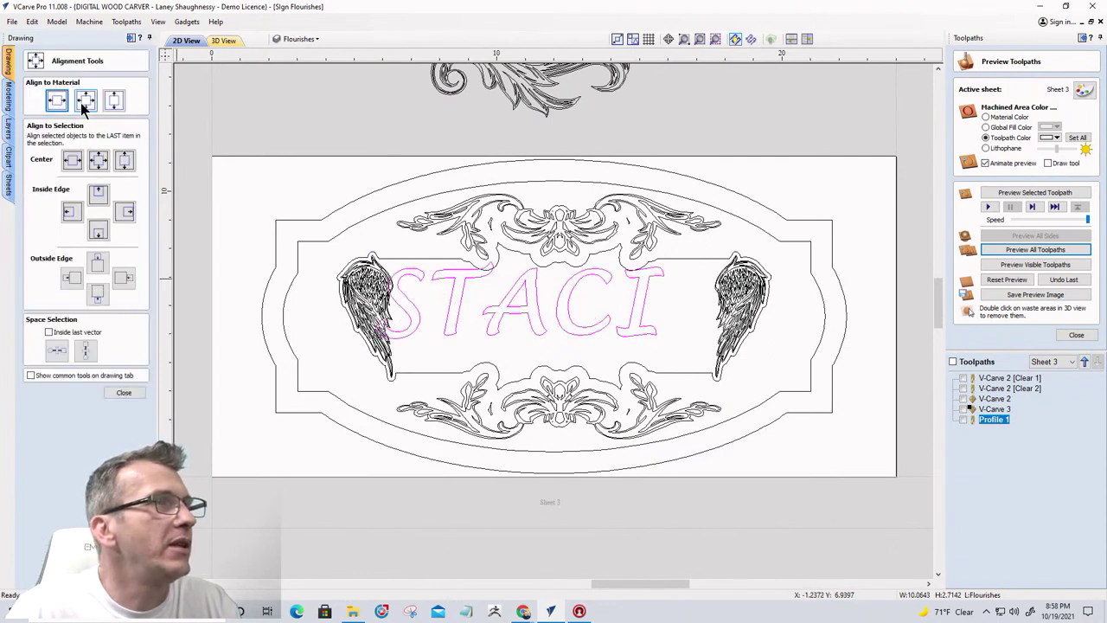
Center STACI in the material with Alignment Tools, then check and deselect it
{"action": "left_click", "coordinate": [85, 101]}
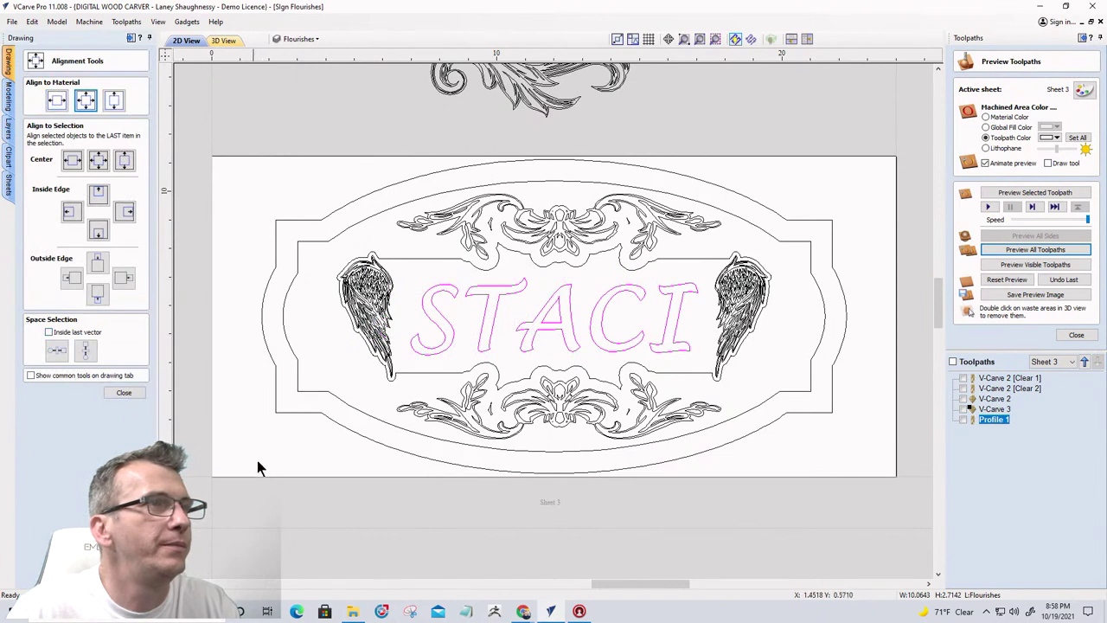
{"action": "left_click", "coordinate": [415, 322]}
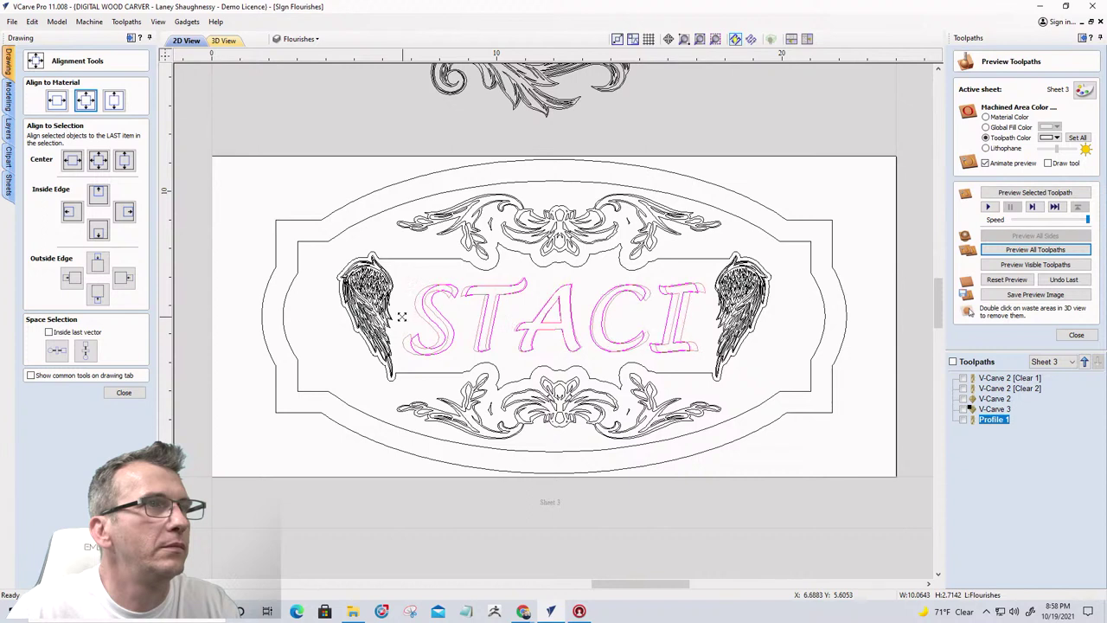
{"action": "left_click", "coordinate": [403, 316]}
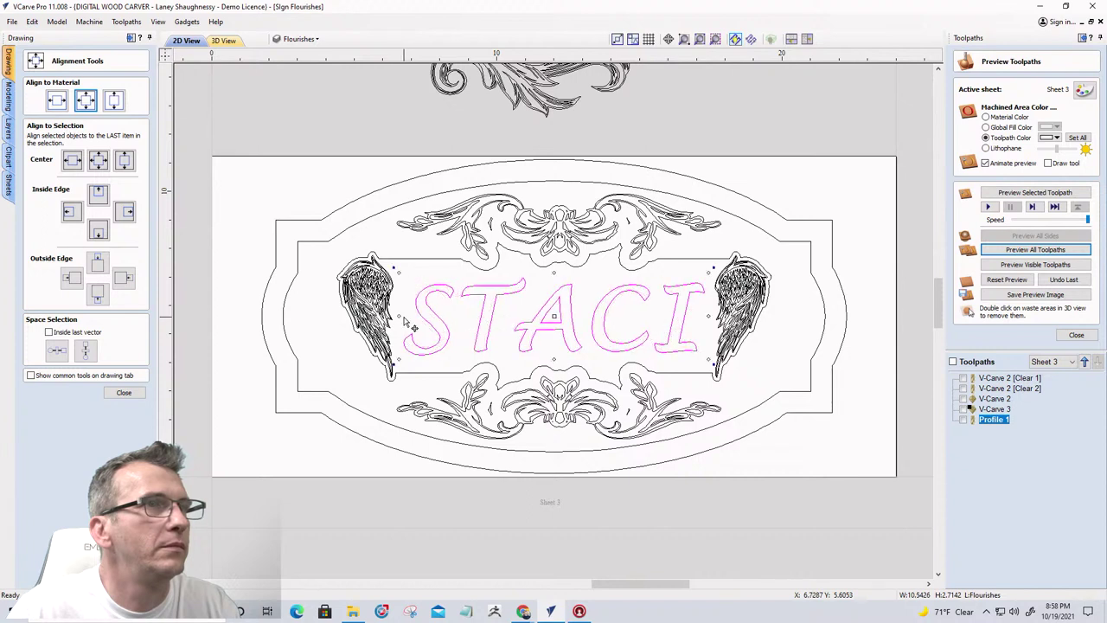
{"action": "left_click", "coordinate": [335, 365]}
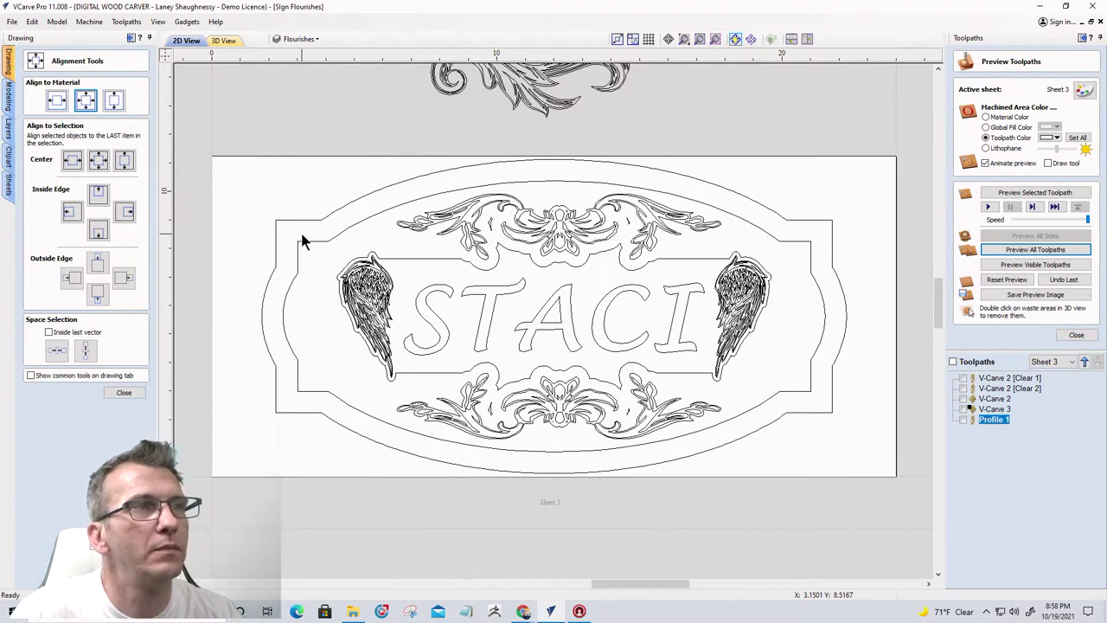
Select the wings, name and inner border and start a V-carve with 0.125 flat depth
{"action": "left_click_drag", "start_coordinate": [301, 234], "coordinate": [800, 400]}
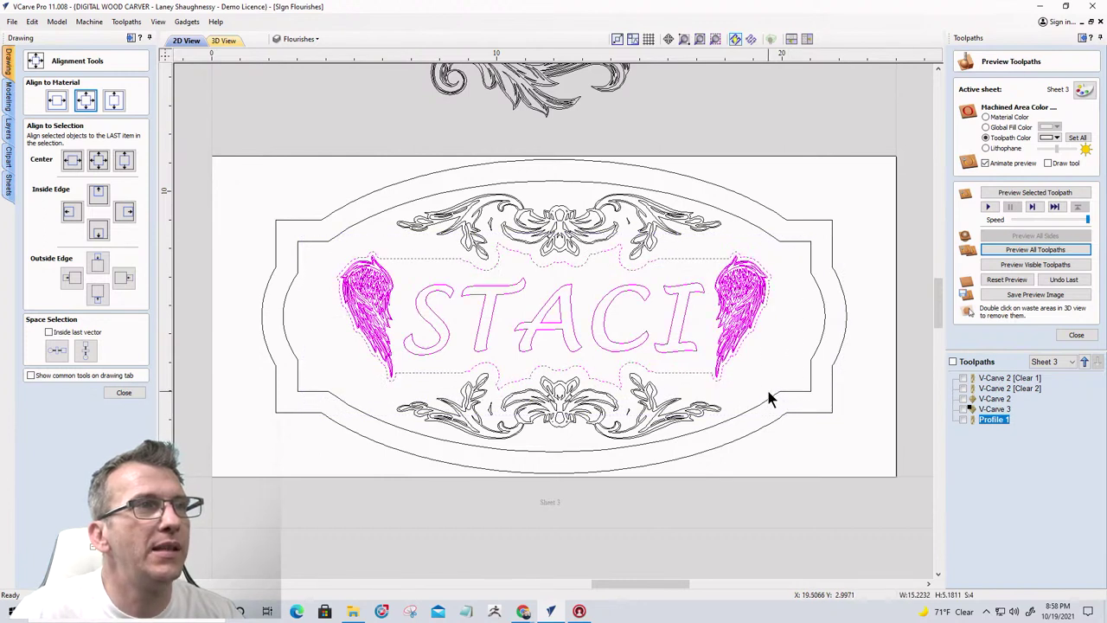
{"action": "left_click", "coordinate": [1076, 334]}
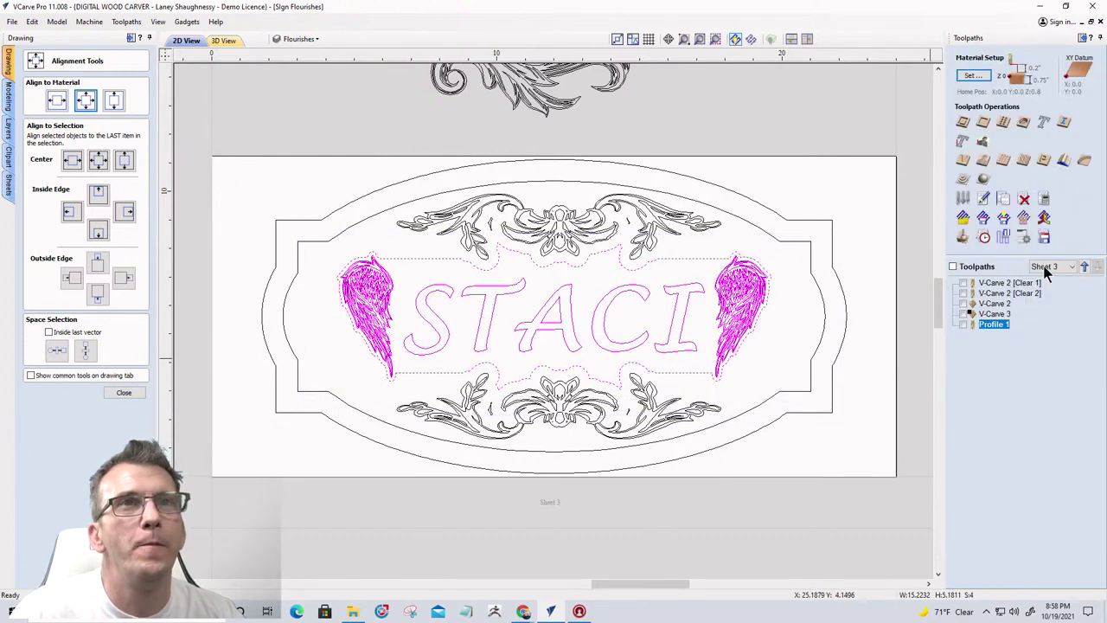
{"action": "left_click", "coordinate": [965, 161]}
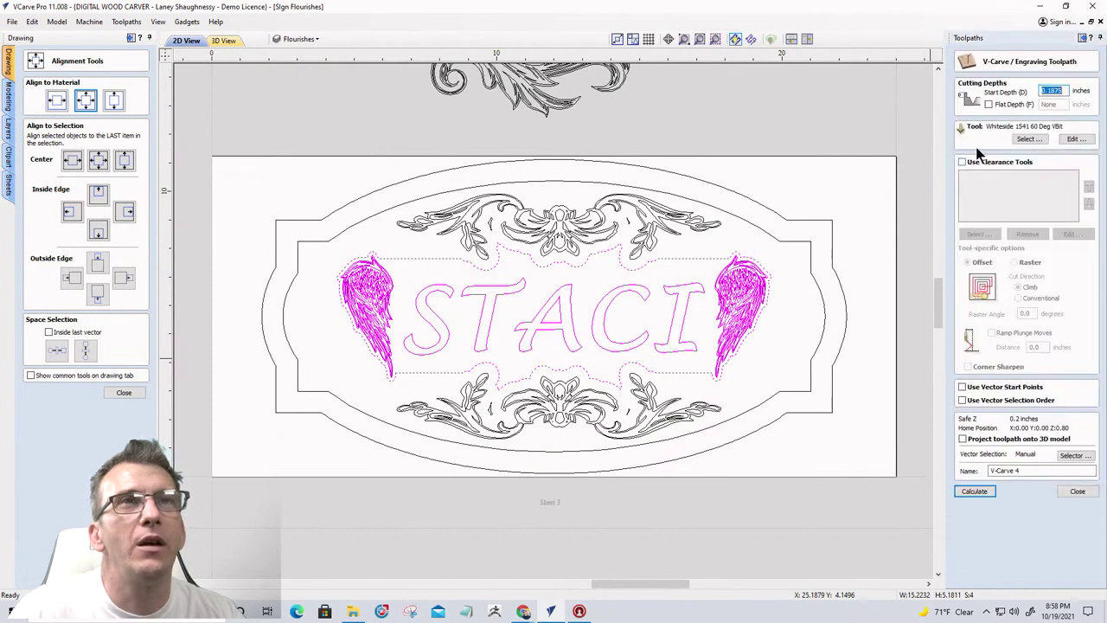
{"action": "left_click", "coordinate": [988, 104]}
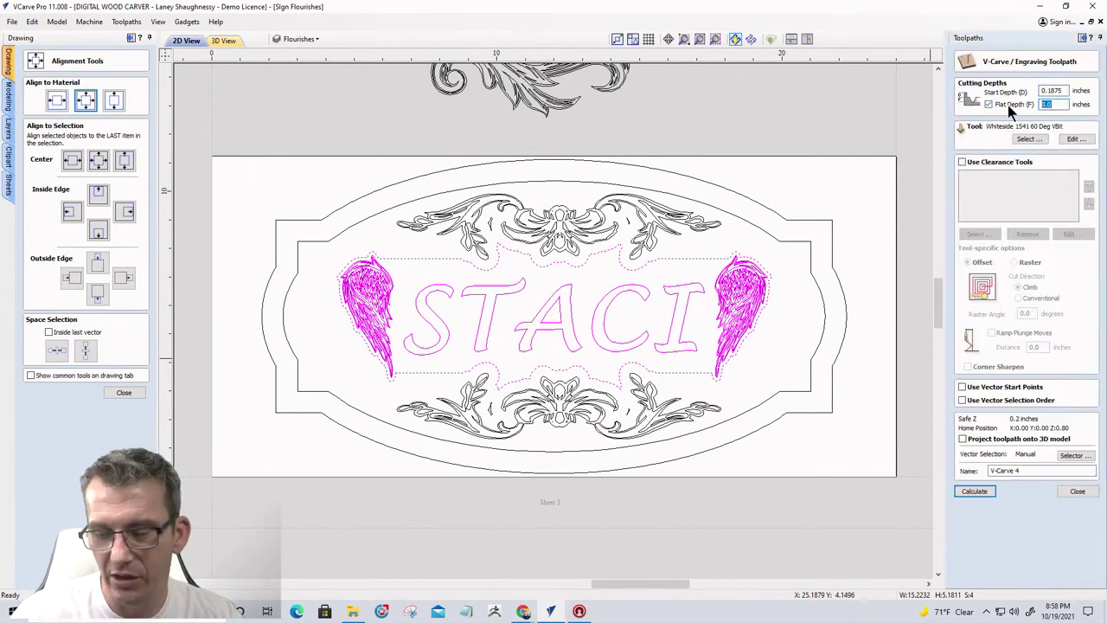
{"action": "type", "text": ".125"}
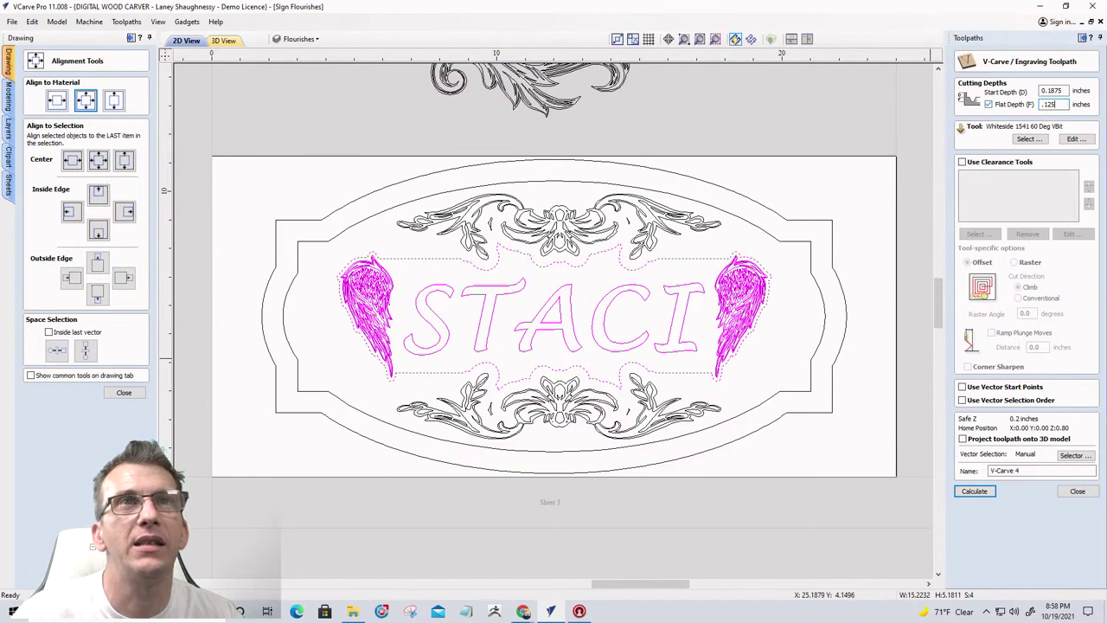
{"action": "left_click", "coordinate": [987, 492]}
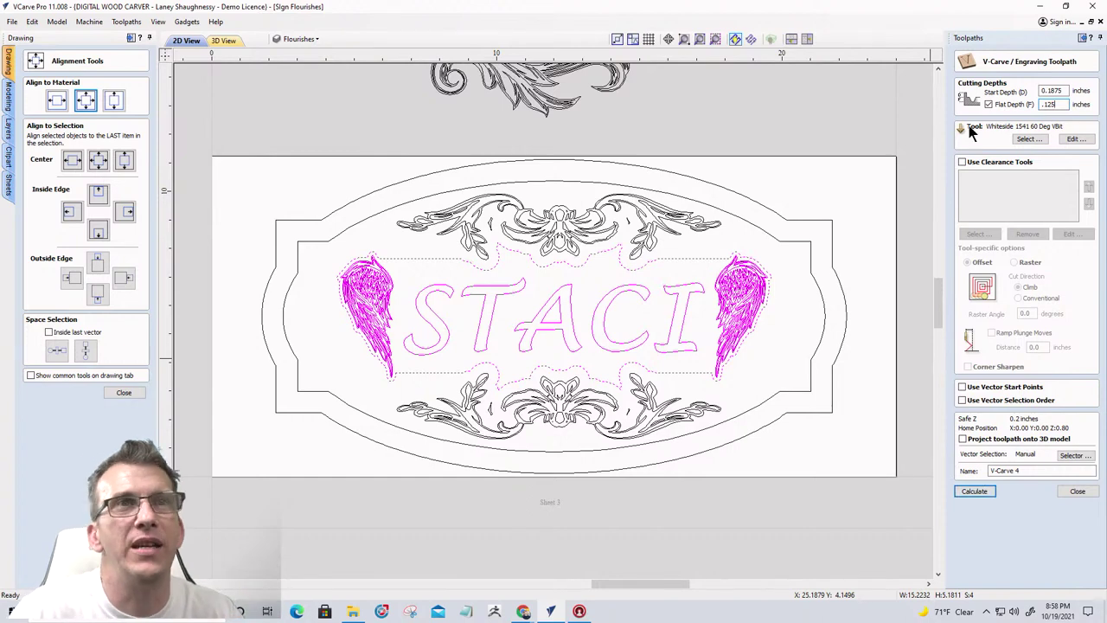
Use the 0.125-inch end mill as the clearance tool and calculate the toolpath
{"action": "left_click", "coordinate": [962, 162]}
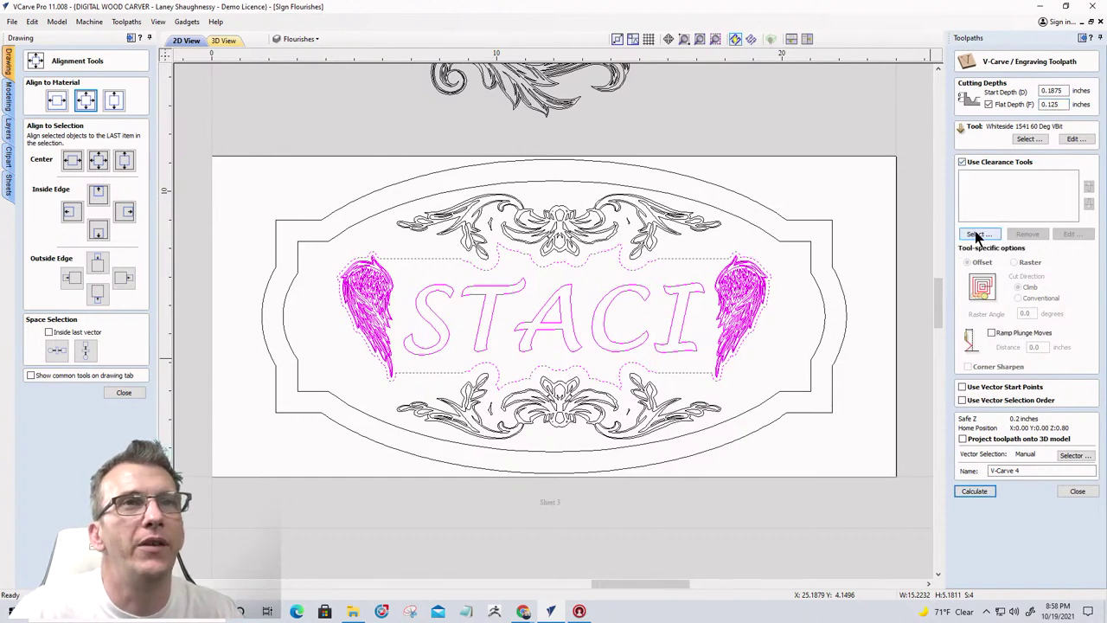
{"action": "left_click", "coordinate": [979, 233]}
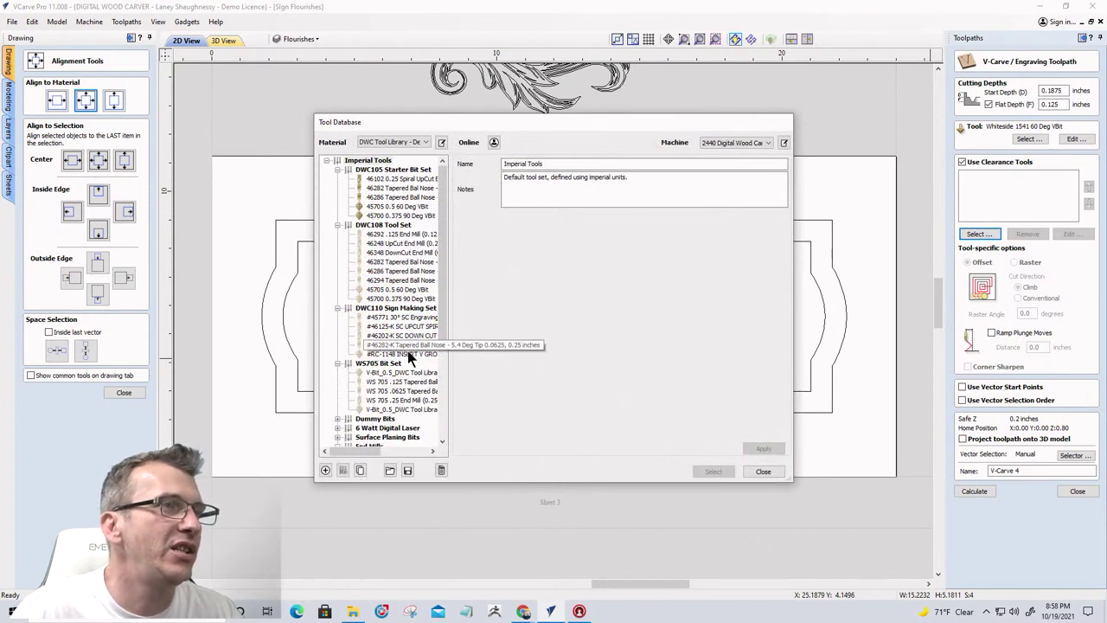
{"action": "scroll", "coordinate": [383, 370], "scroll_direction": "down", "scroll_amount": 2}
{"action": "scroll", "coordinate": [370, 388], "scroll_direction": "down", "scroll_amount": 2}
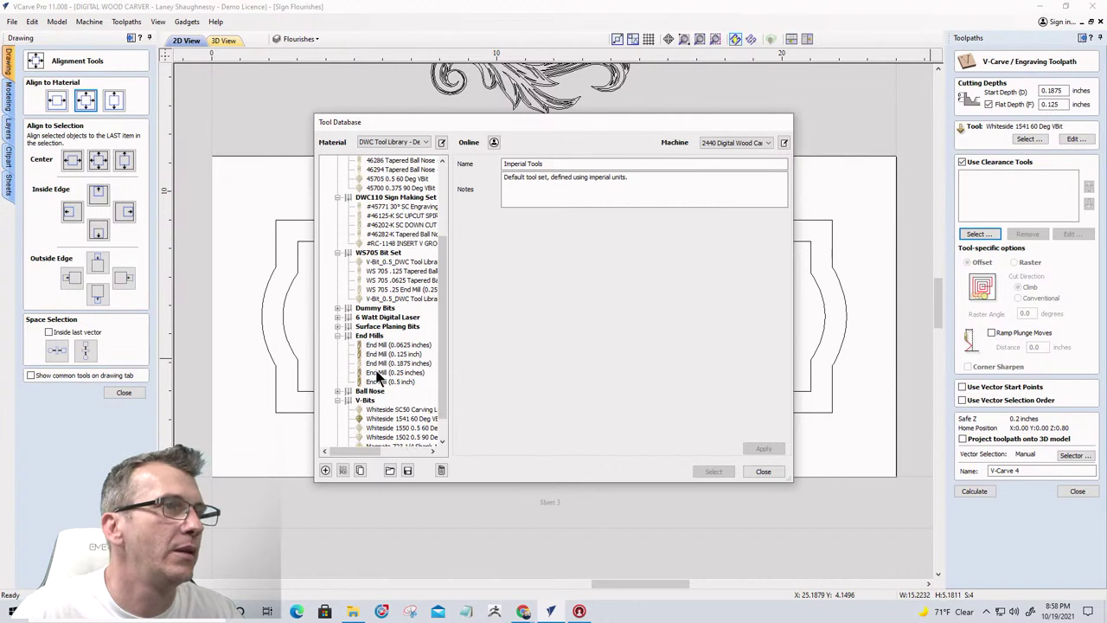
{"action": "left_click", "coordinate": [385, 354]}
{"action": "left_click", "coordinate": [713, 472]}
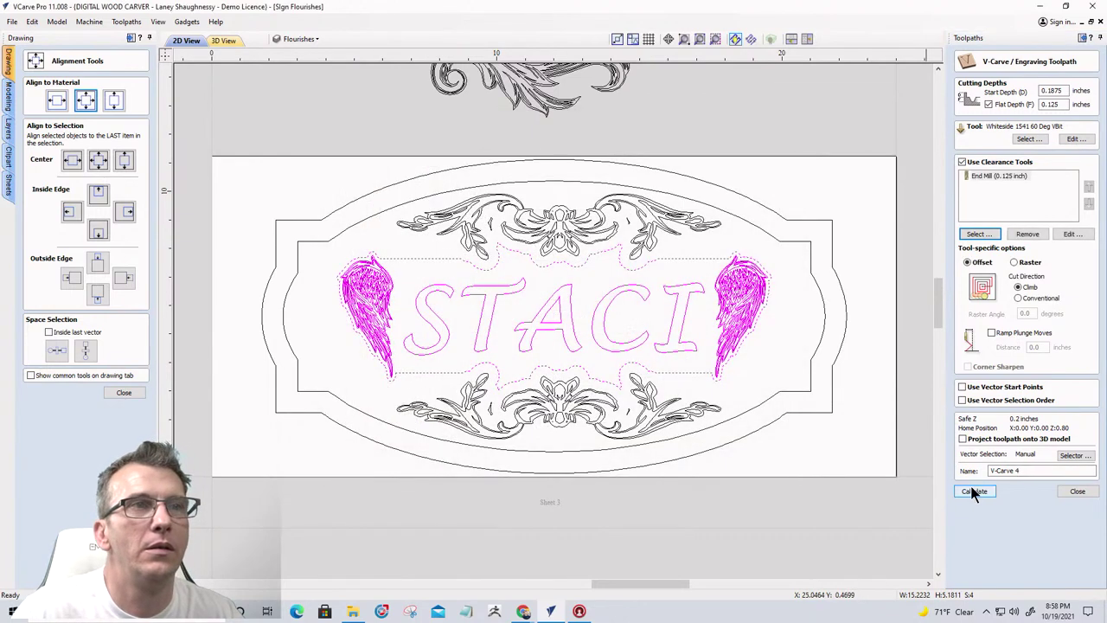
{"action": "left_click", "coordinate": [973, 491]}
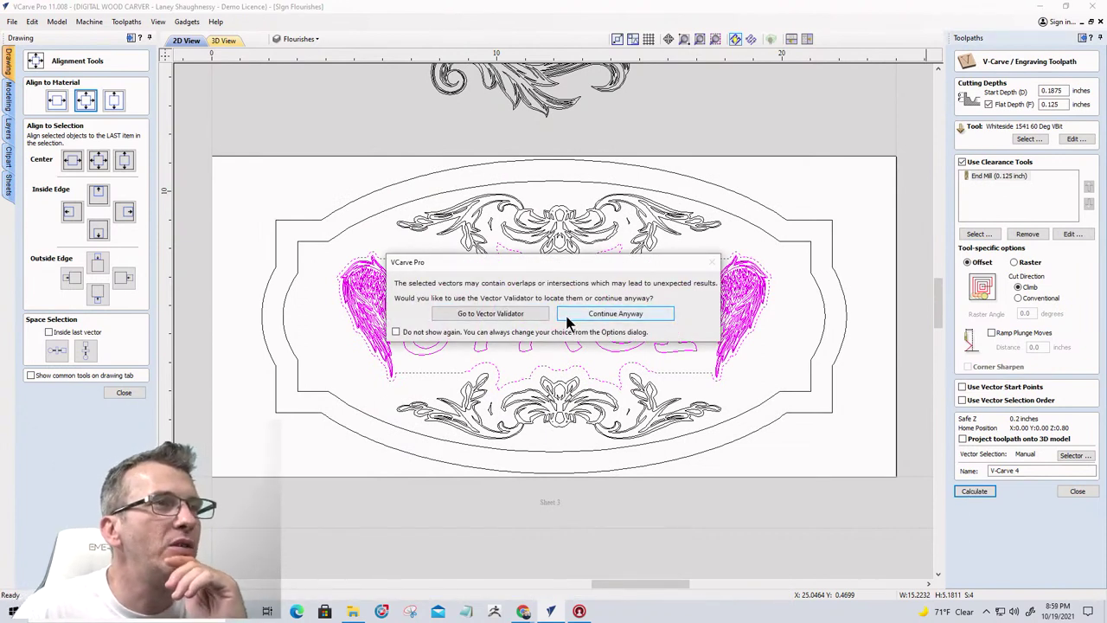
Run the Vector Validator on the selection to locate the overlap at the A's peak
{"action": "left_click", "coordinate": [492, 315]}
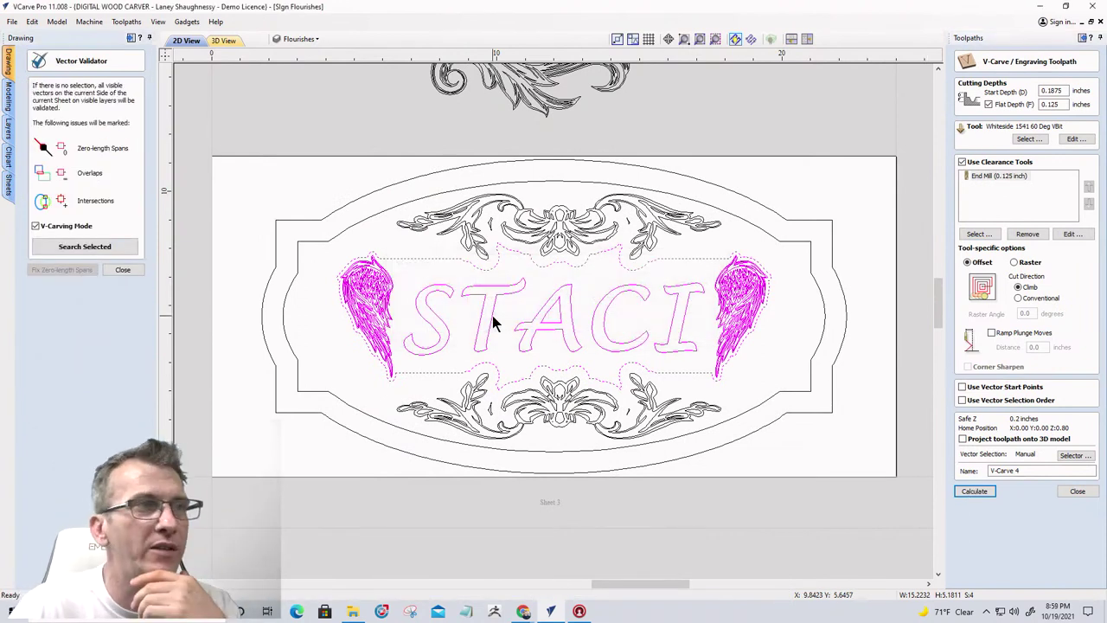
{"action": "left_click", "coordinate": [55, 249]}
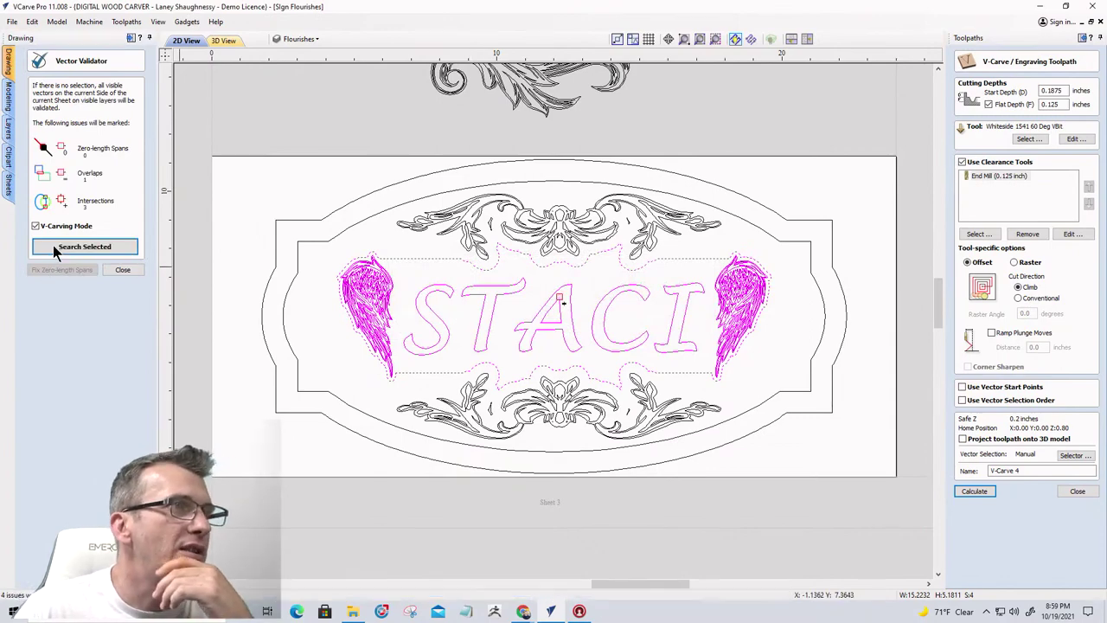
{"action": "scroll", "coordinate": [570, 295], "scroll_direction": "up", "scroll_amount": 10}
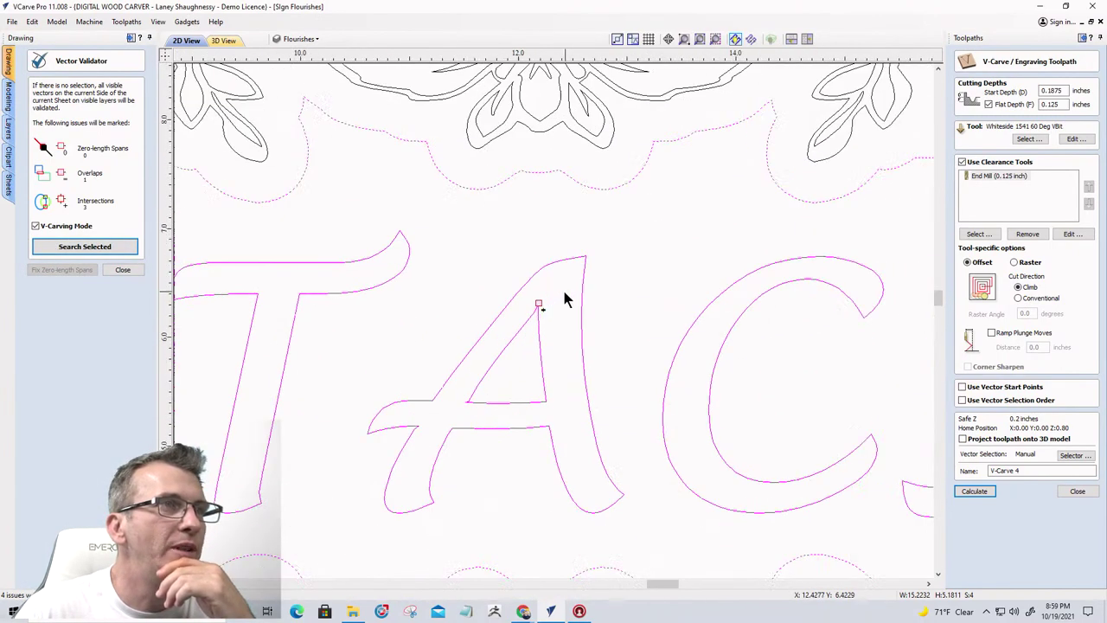
{"action": "scroll", "coordinate": [528, 320], "scroll_direction": "up", "scroll_amount": 3}
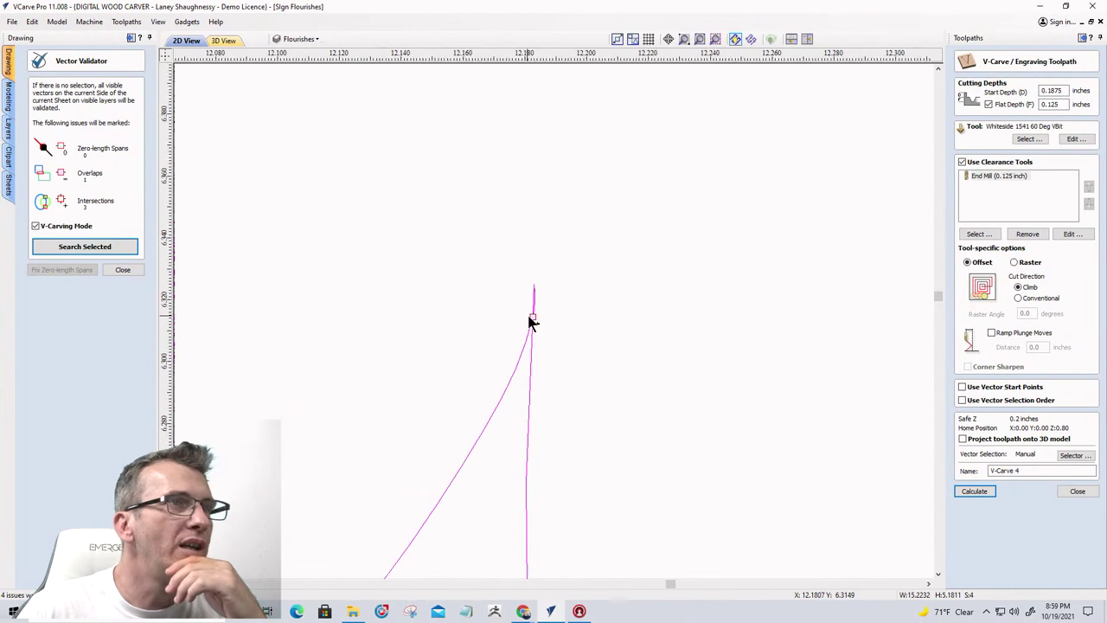
{"action": "scroll", "coordinate": [471, 322], "scroll_direction": "down", "scroll_amount": 1}
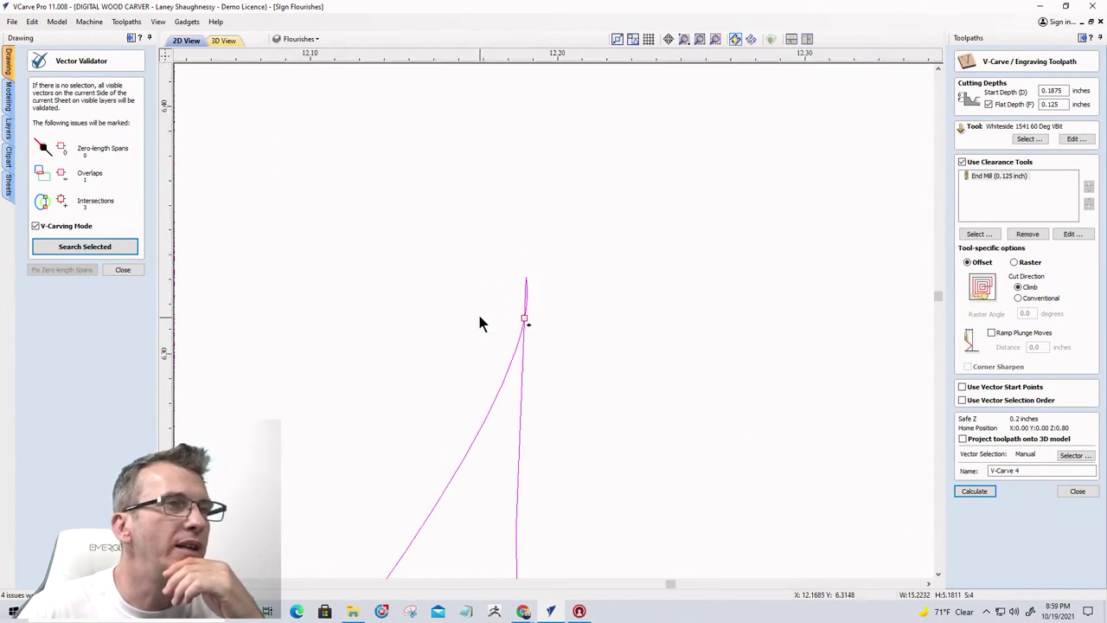
{"action": "left_click", "coordinate": [128, 270]}
{"action": "scroll", "coordinate": [633, 315], "scroll_direction": "down", "scroll_amount": 8}
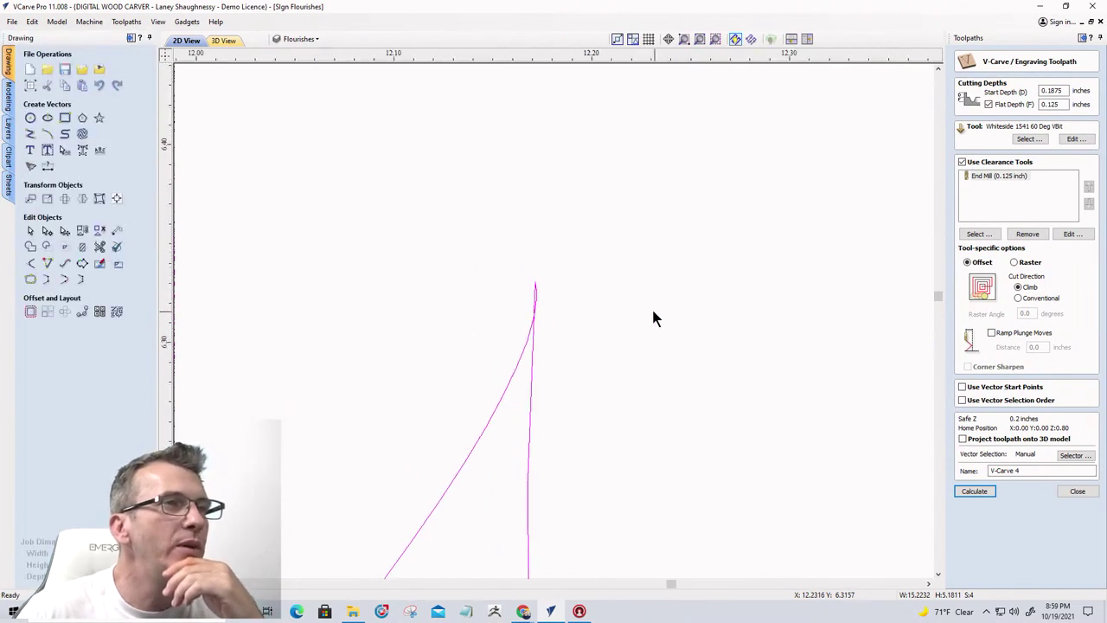
{"action": "scroll", "coordinate": [610, 316], "scroll_direction": "down", "scroll_amount": 6}
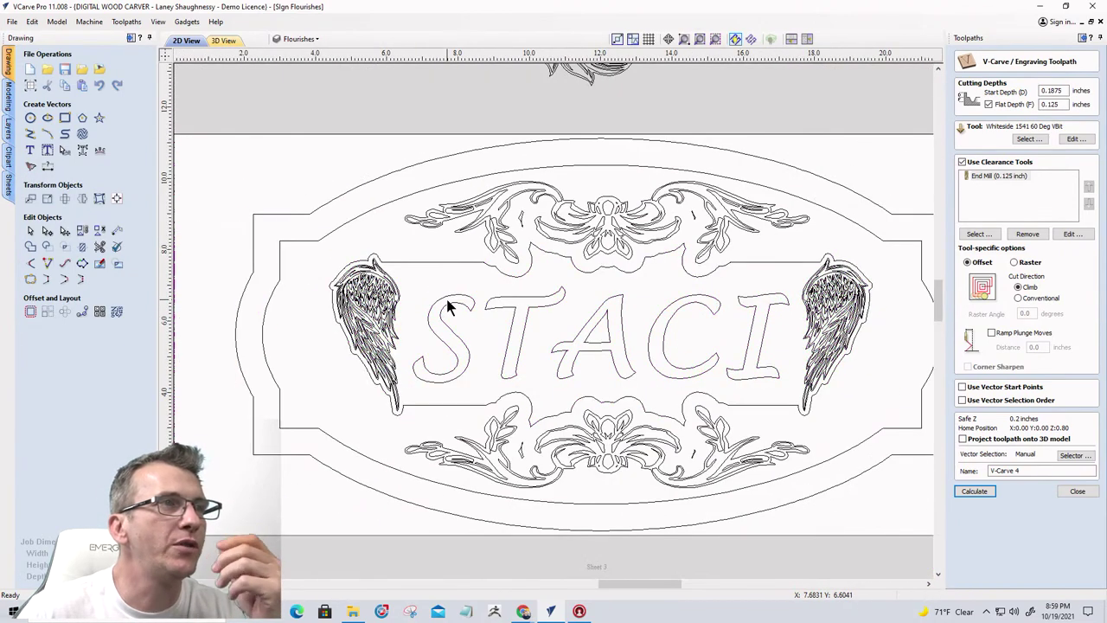
Trim the stray spike off the top of the A with Interactive Vector Trim
{"action": "left_click", "coordinate": [447, 303]}
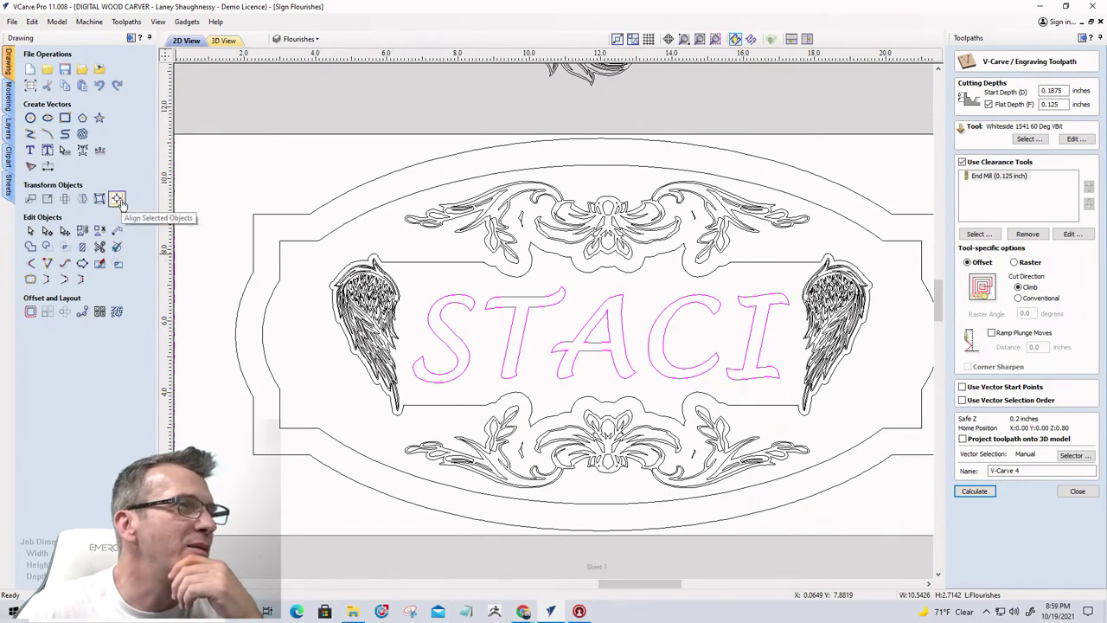
{"action": "left_click", "coordinate": [80, 152]}
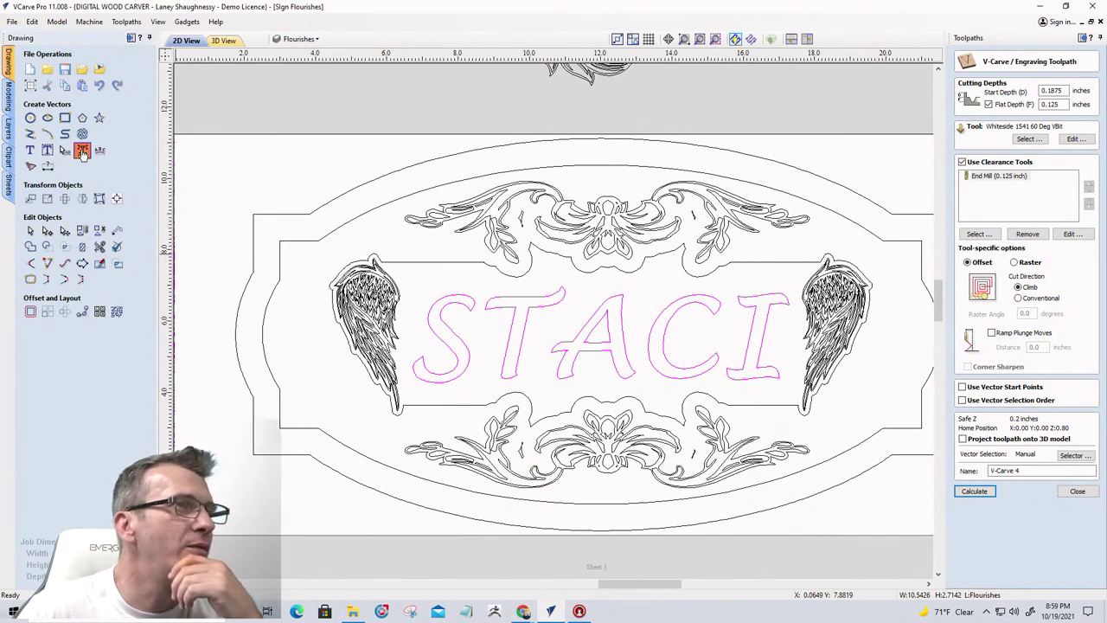
{"action": "scroll", "coordinate": [690, 326], "scroll_direction": "up", "scroll_amount": 10}
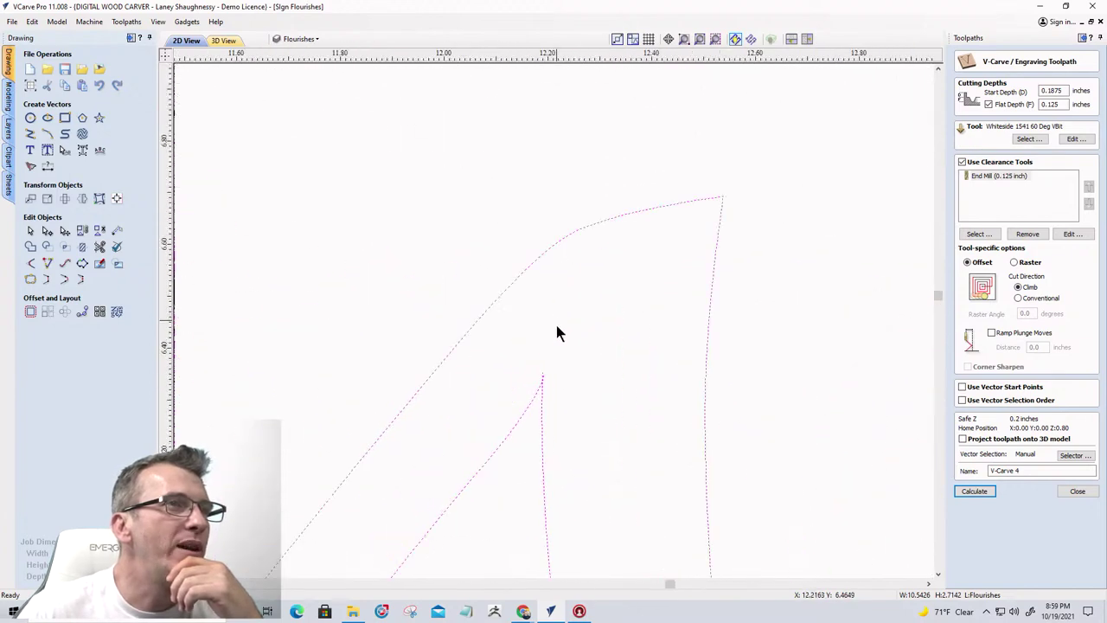
{"action": "scroll", "coordinate": [493, 365], "scroll_direction": "up", "scroll_amount": 2}
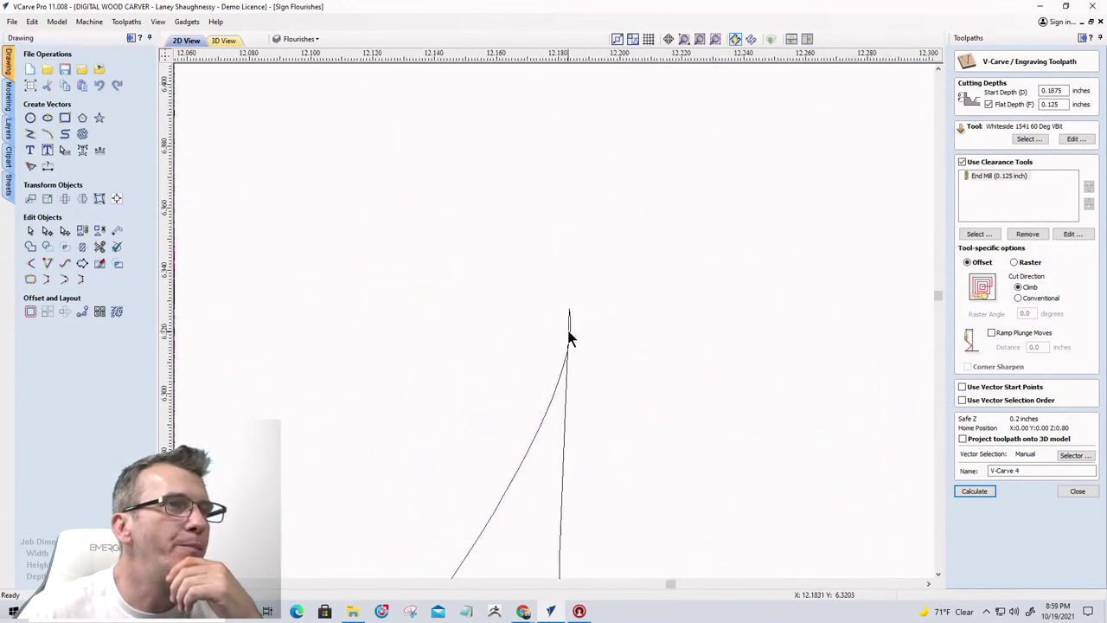
{"action": "left_click", "coordinate": [100, 246]}
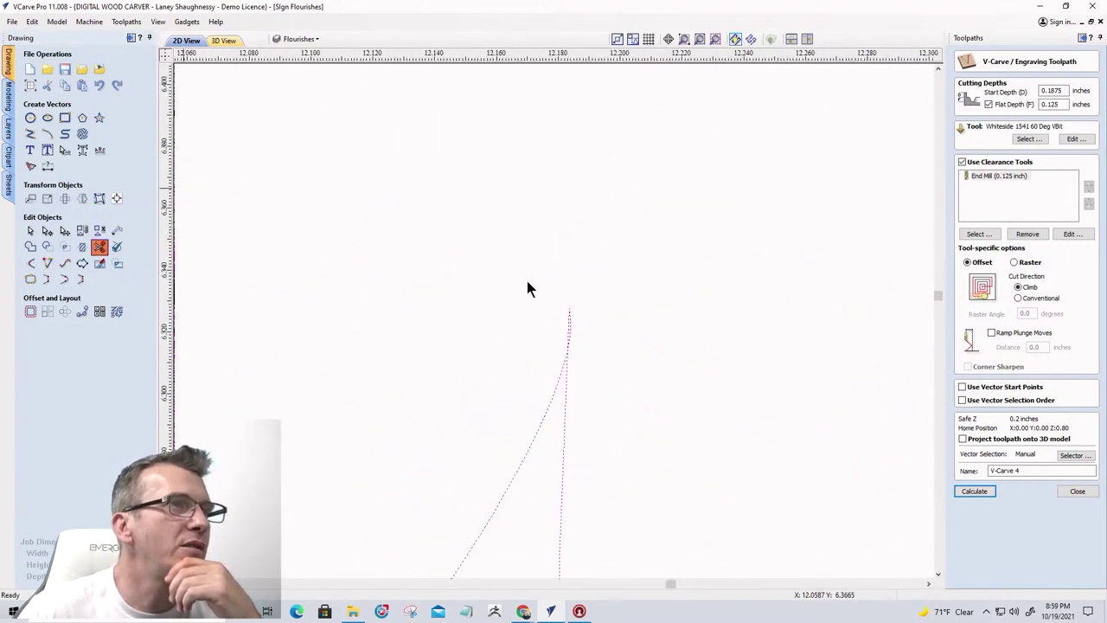
{"action": "scroll", "coordinate": [573, 316], "scroll_direction": "up", "scroll_amount": 3}
{"action": "left_click", "coordinate": [579, 334]}
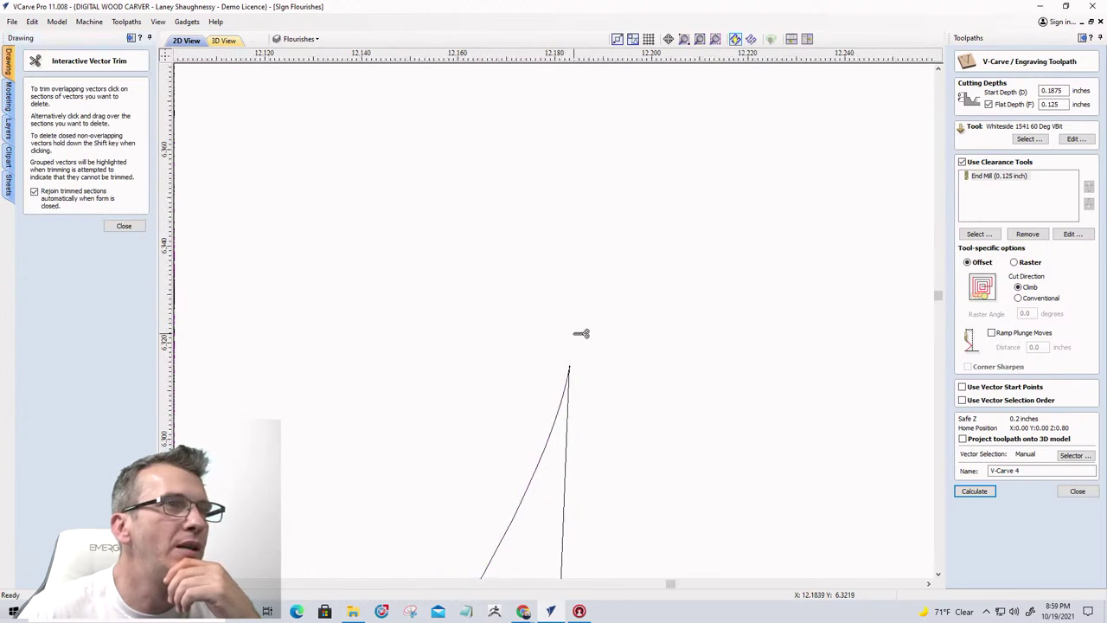
{"action": "left_click", "coordinate": [124, 225]}
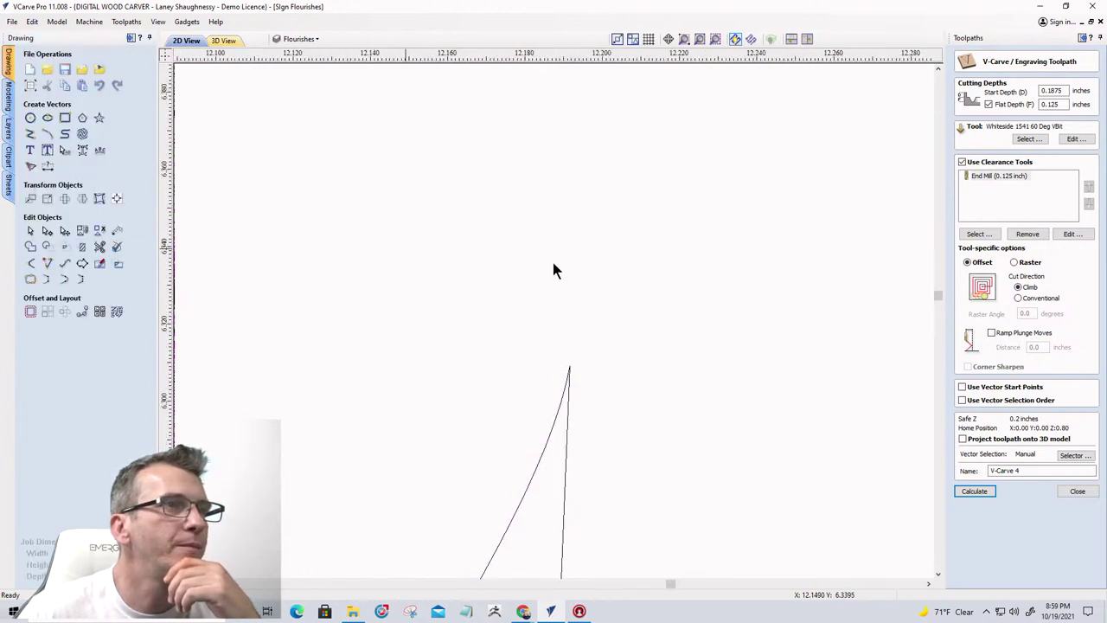
{"action": "scroll", "coordinate": [552, 264], "scroll_direction": "down", "scroll_amount": 8}
{"action": "scroll", "coordinate": [545, 279], "scroll_direction": "down", "scroll_amount": 10}
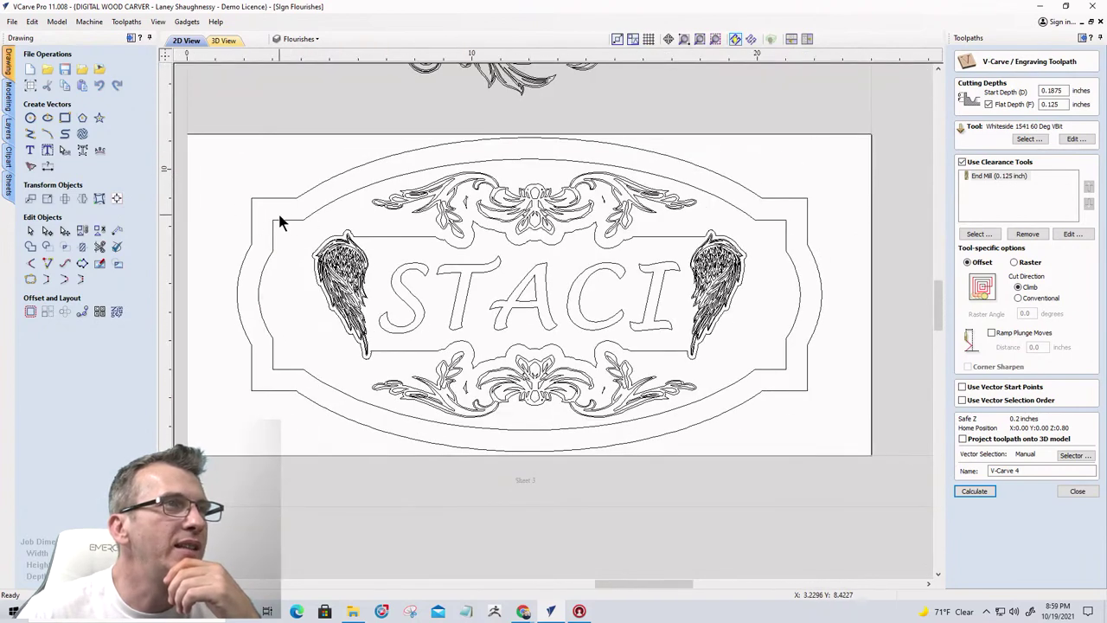
Select the wings and STACI, calculate V-Carve 4, and preview the visible toolpaths
{"action": "left_click_drag", "start_coordinate": [279, 215], "coordinate": [766, 369]}
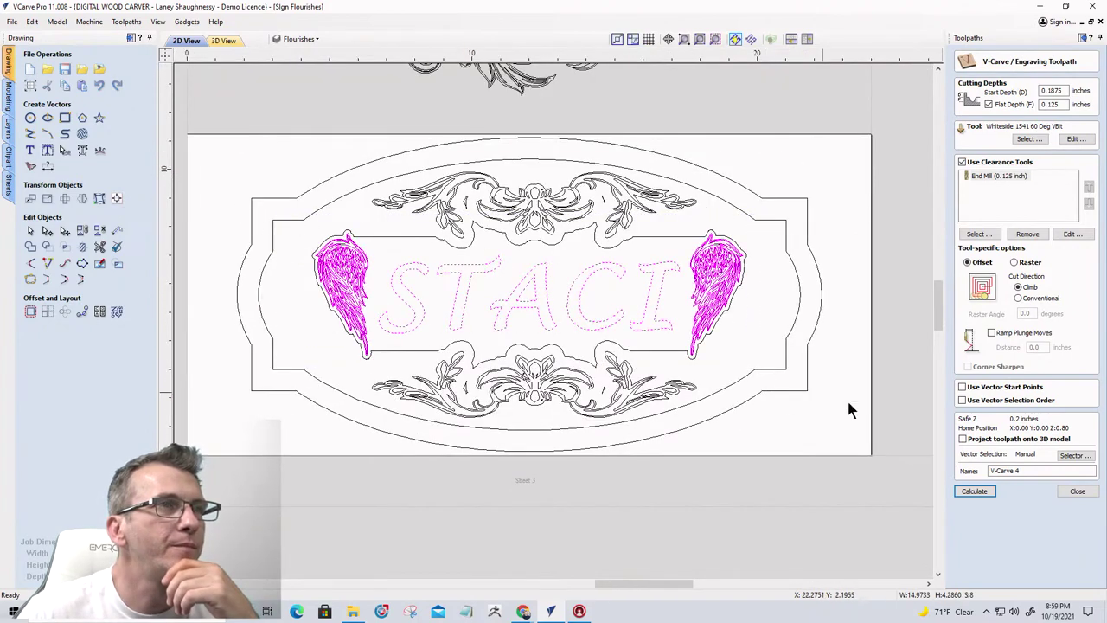
{"action": "left_click", "coordinate": [974, 491]}
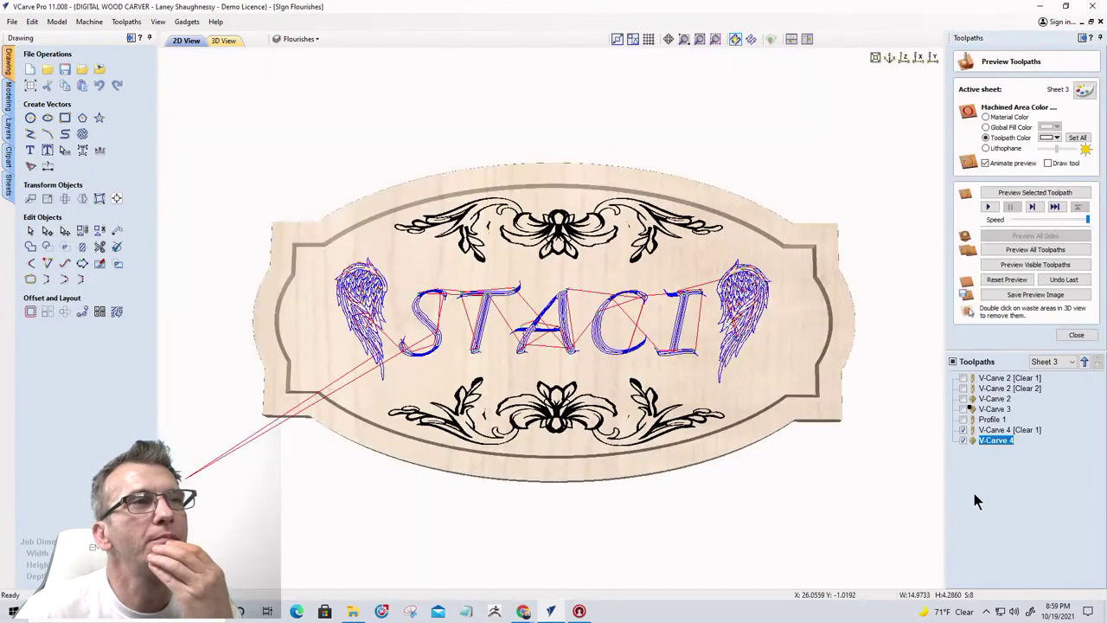
{"action": "left_click", "coordinate": [1026, 266]}
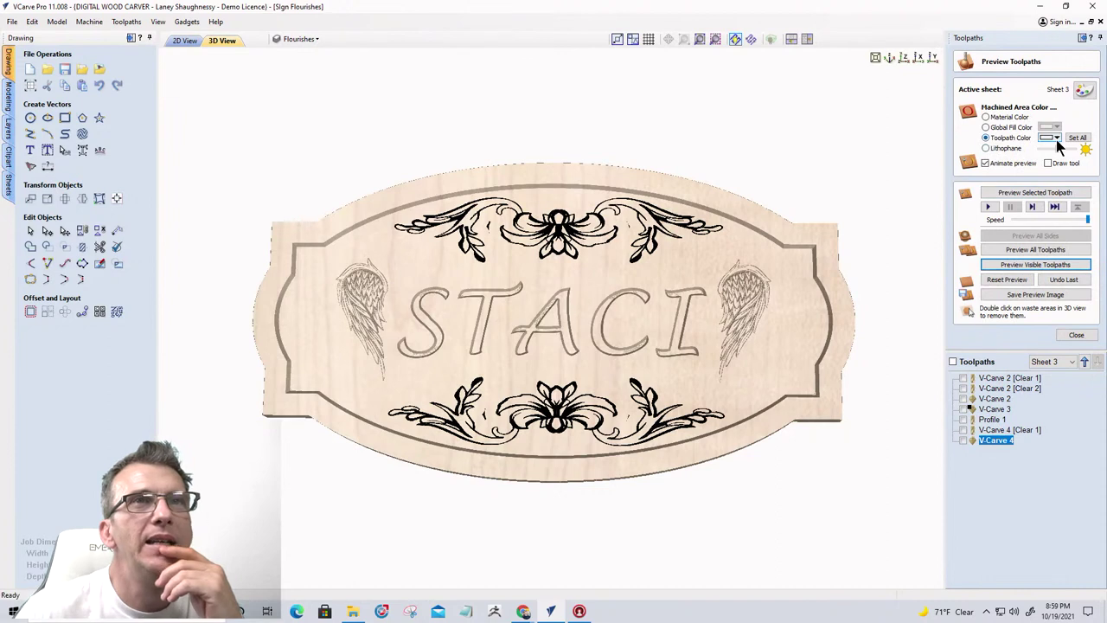
Shade V-Carve 4 orange and its V-Carve 4 [Clear 1] clearance pass red
{"action": "left_click", "coordinate": [1057, 138]}
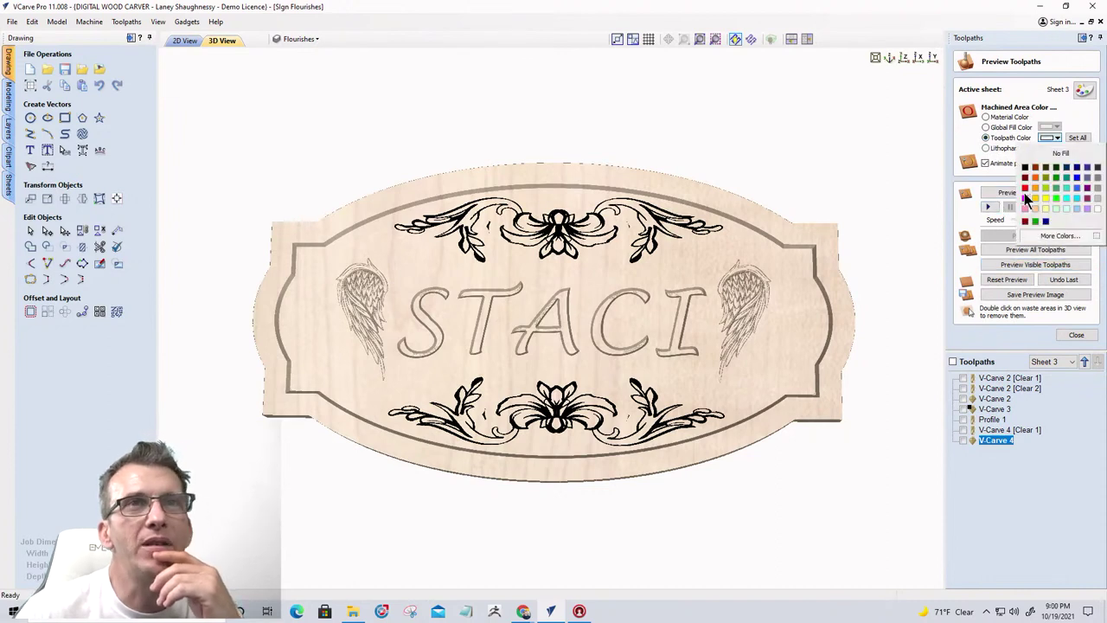
{"action": "left_click", "coordinate": [1077, 180]}
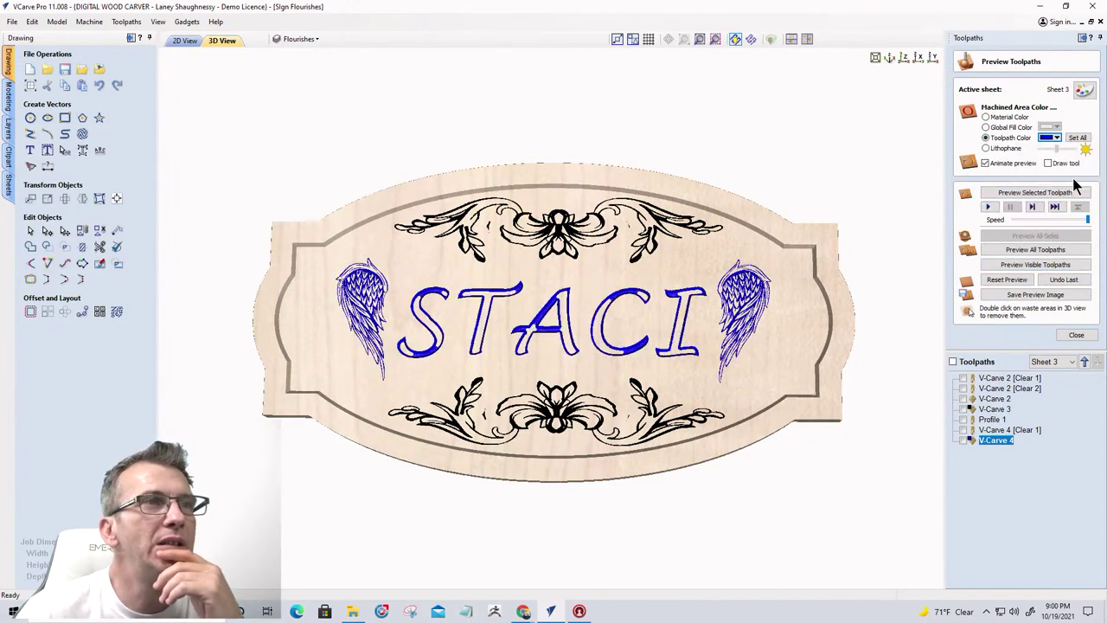
{"action": "left_click", "coordinate": [1057, 140]}
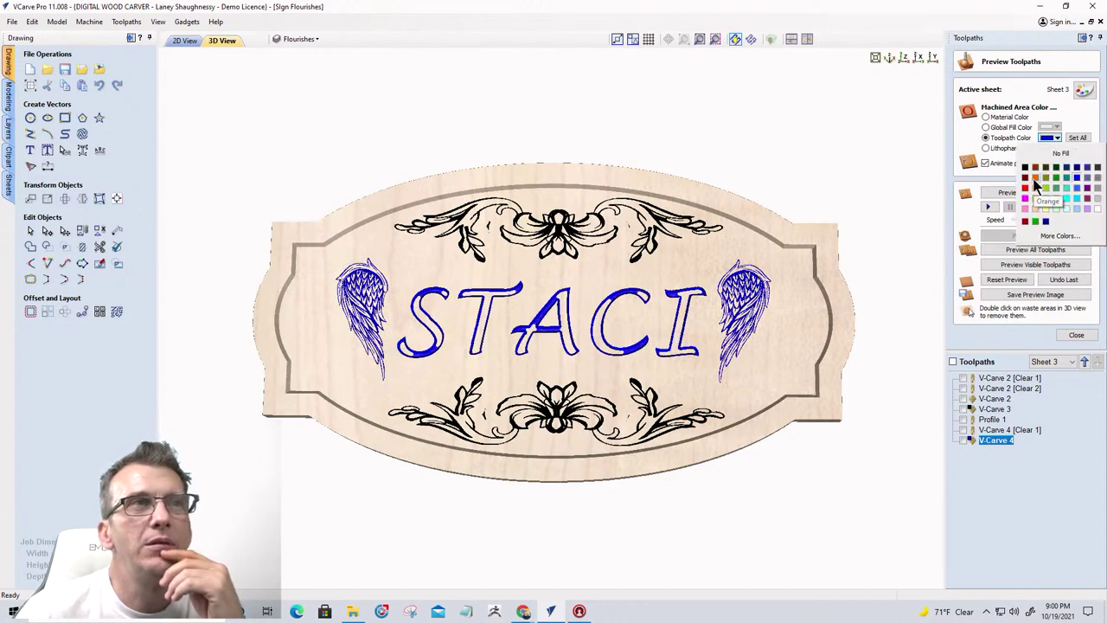
{"action": "left_click", "coordinate": [1036, 178]}
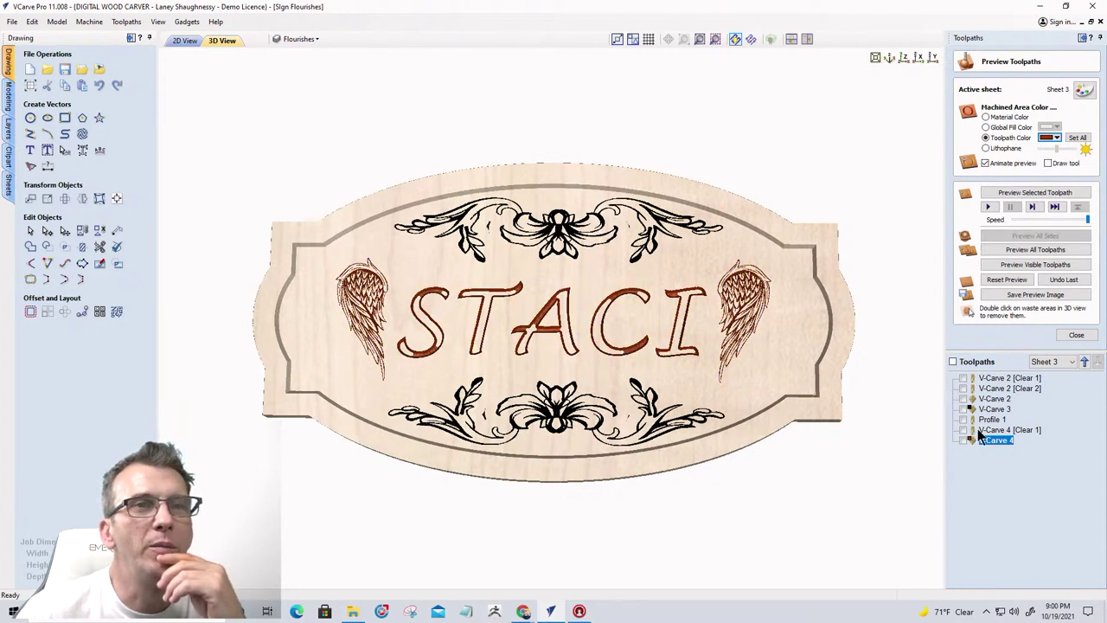
{"action": "left_click", "coordinate": [986, 430]}
{"action": "left_click", "coordinate": [1057, 138]}
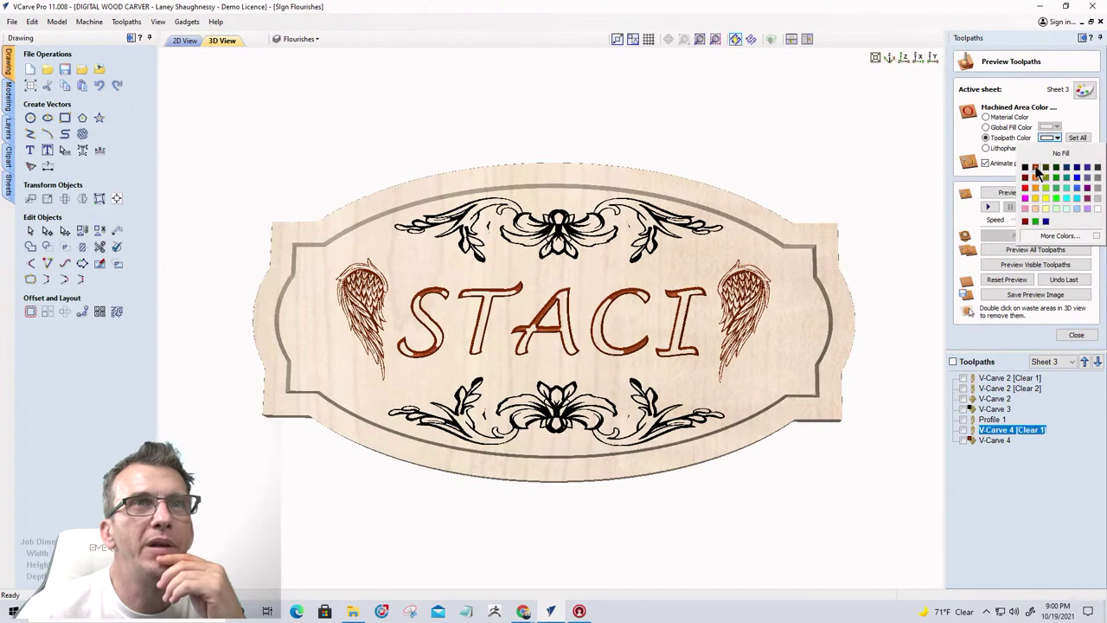
{"action": "left_click", "coordinate": [1036, 169]}
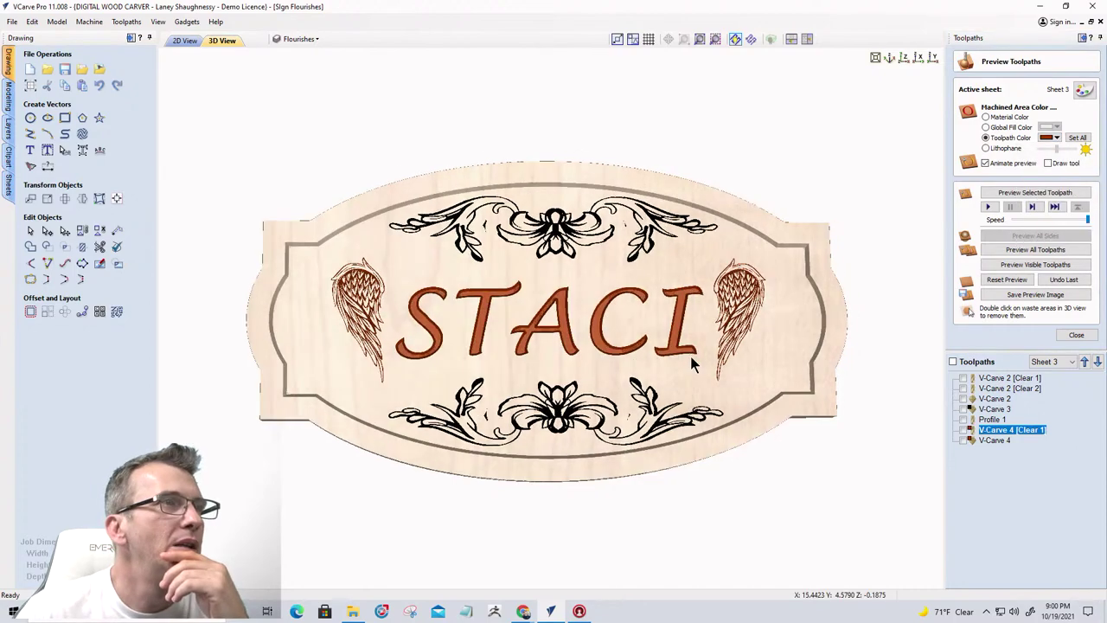
{"action": "scroll", "coordinate": [363, 343], "scroll_direction": "up", "scroll_amount": 3}
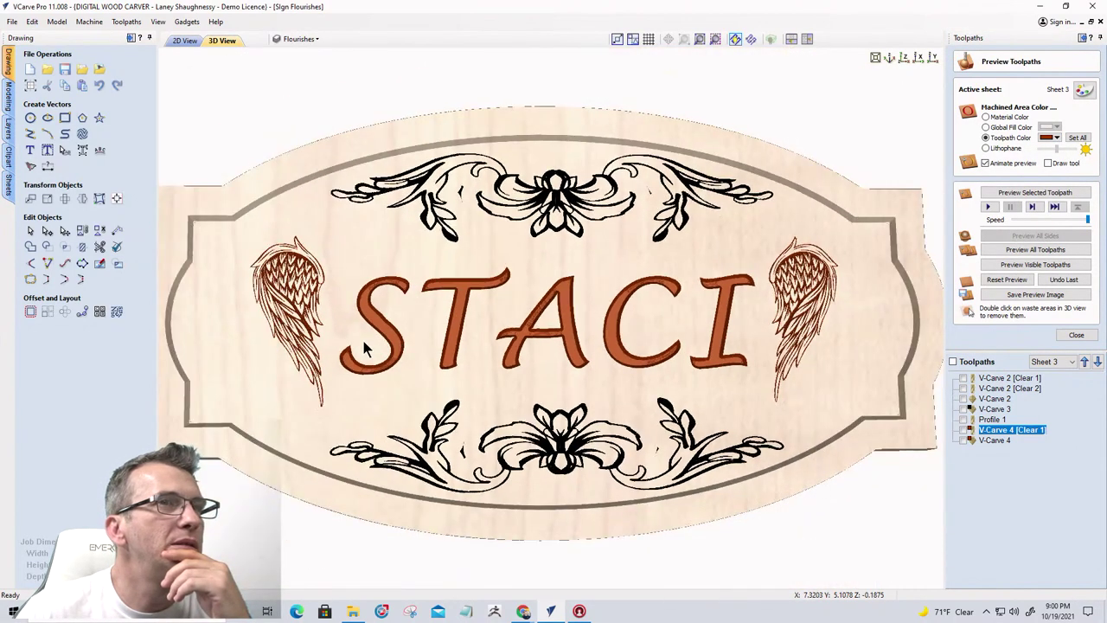
{"action": "scroll", "coordinate": [363, 346], "scroll_direction": "down", "scroll_amount": 2}
Add the inner boundary to V-Carve 4, recalculate, then reset and replay all toolpaths
{"action": "left_click", "coordinate": [182, 40]}
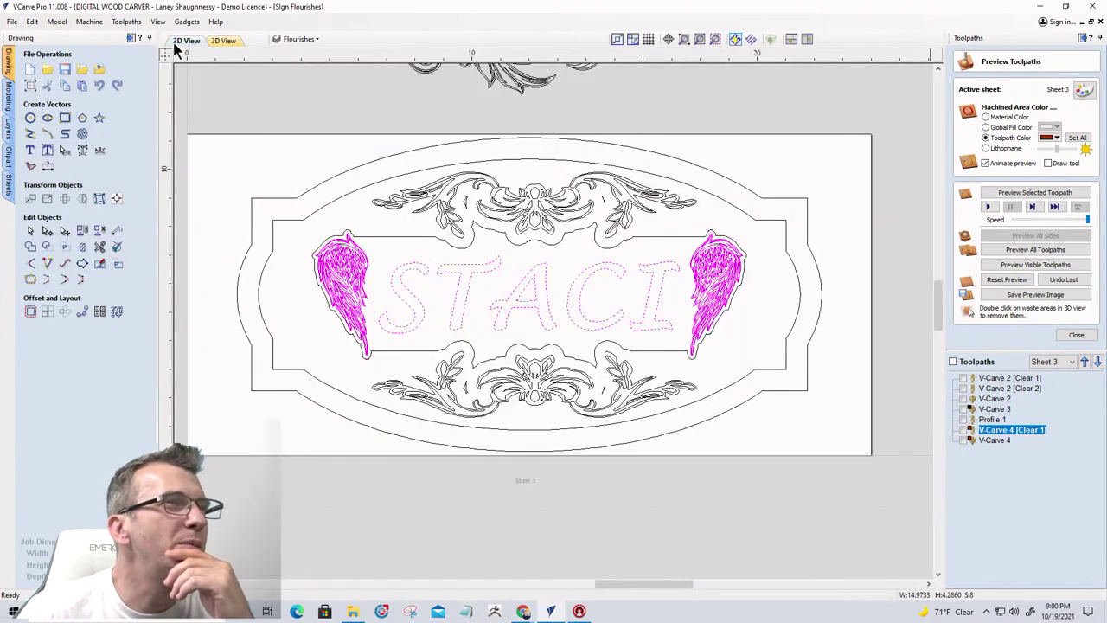
{"action": "double_click", "coordinate": [985, 431]}
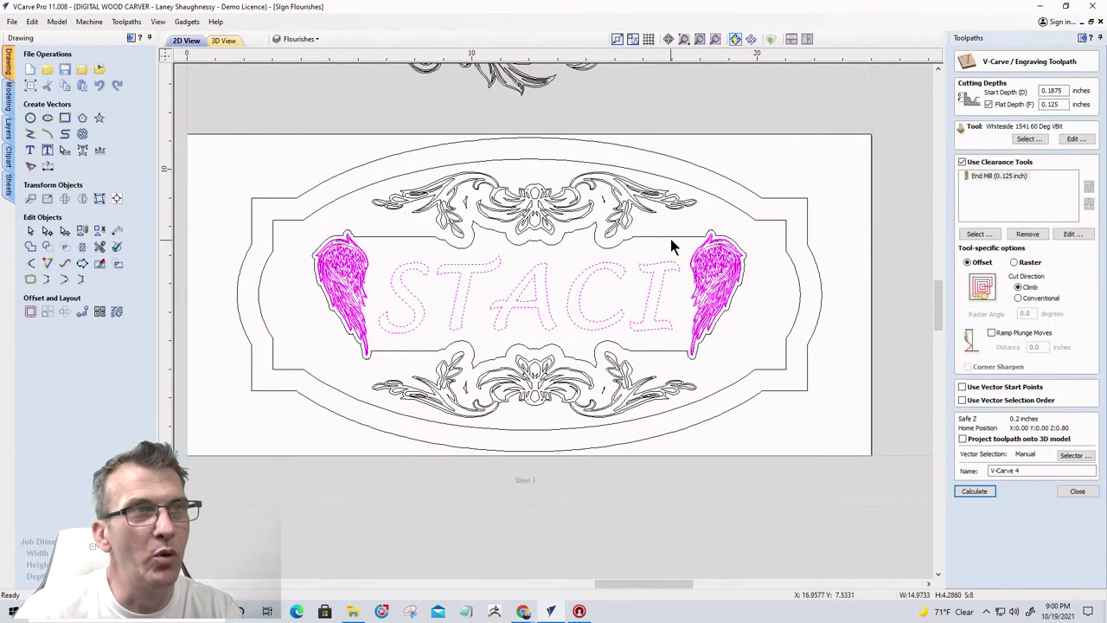
{"action": "left_click", "coordinate": [669, 235], "text": "shift"}
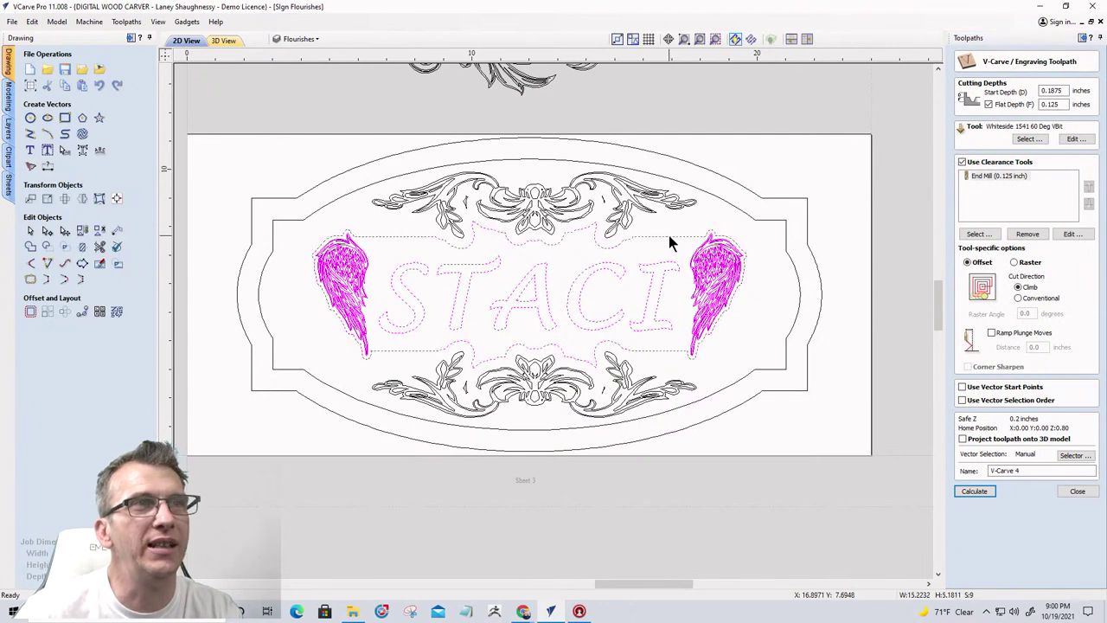
{"action": "left_click", "coordinate": [975, 491]}
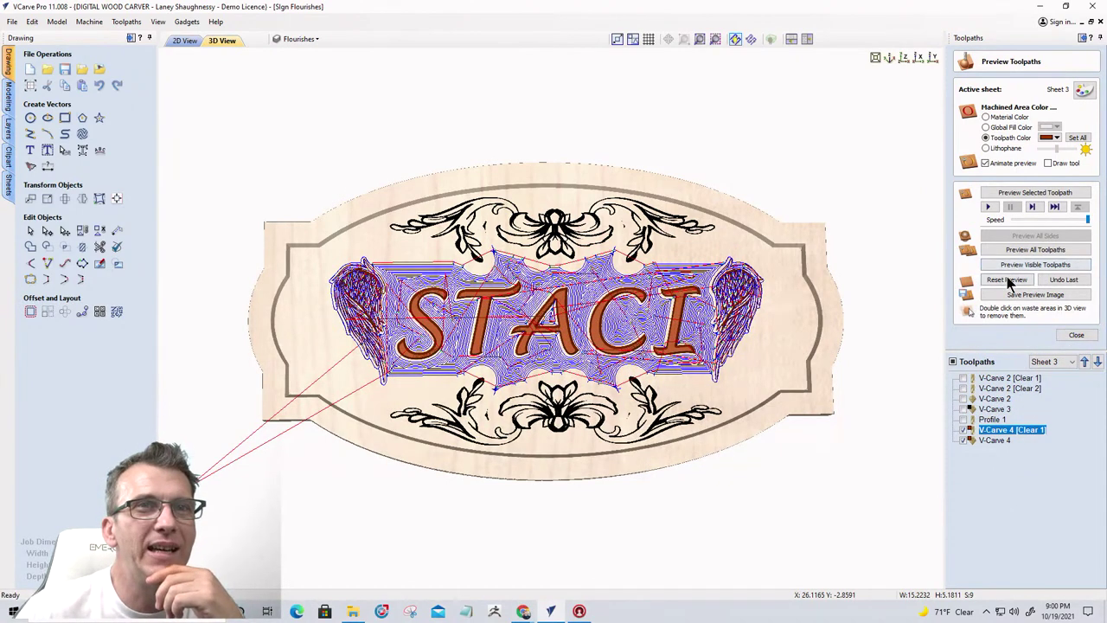
{"action": "left_click", "coordinate": [1008, 280]}
{"action": "left_click", "coordinate": [1016, 251]}
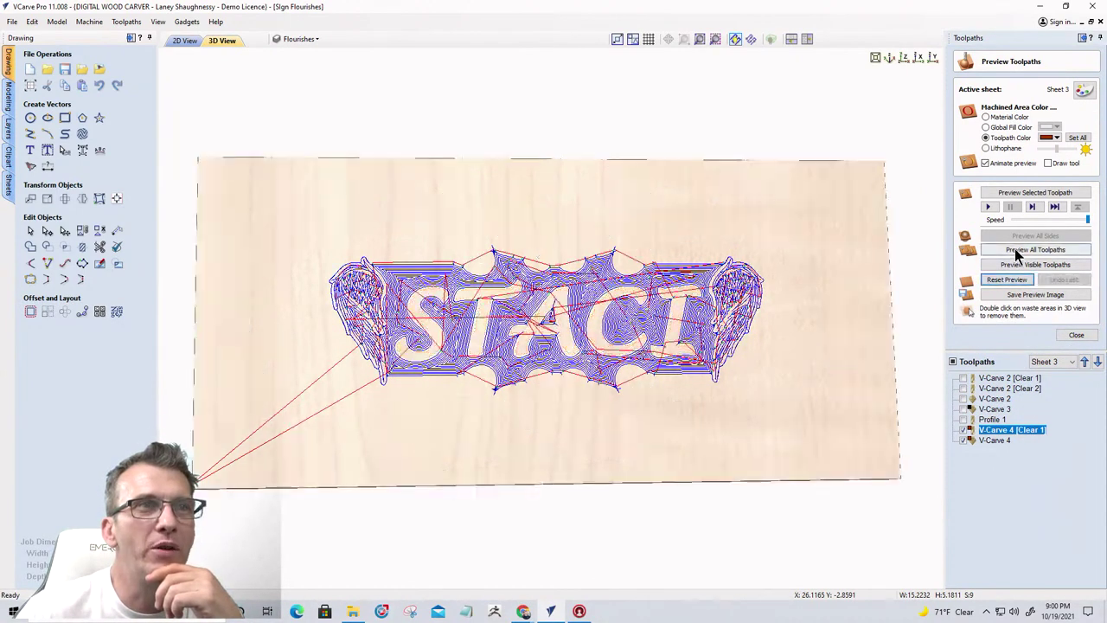
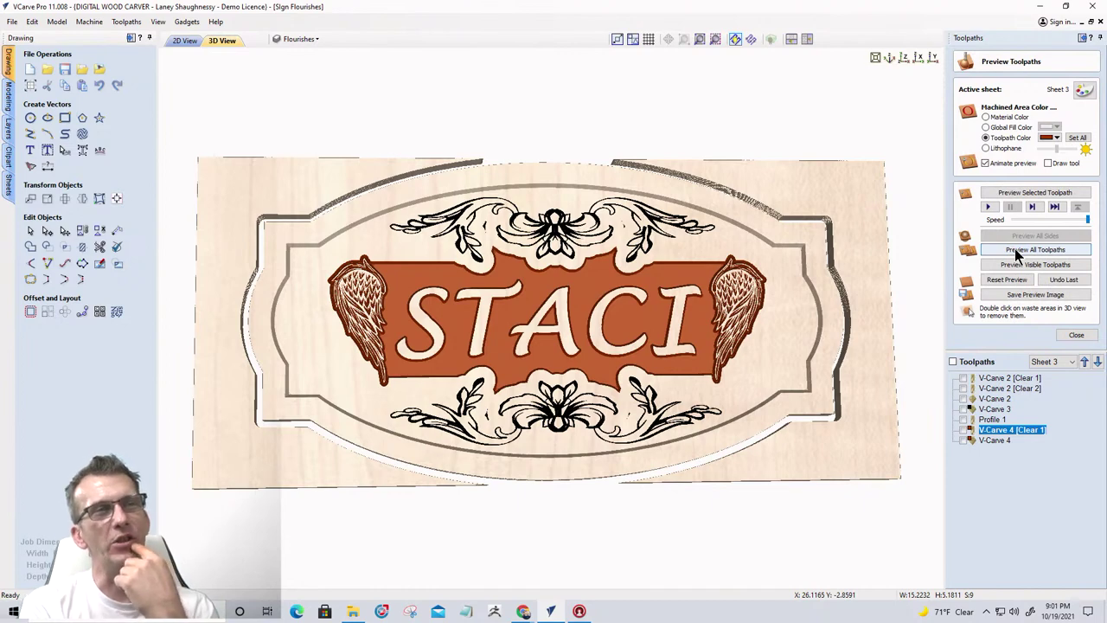
Preview all toolpaths and remove the waste regions on both sides of the oval sign
{"action": "left_click", "coordinate": [1016, 251]}
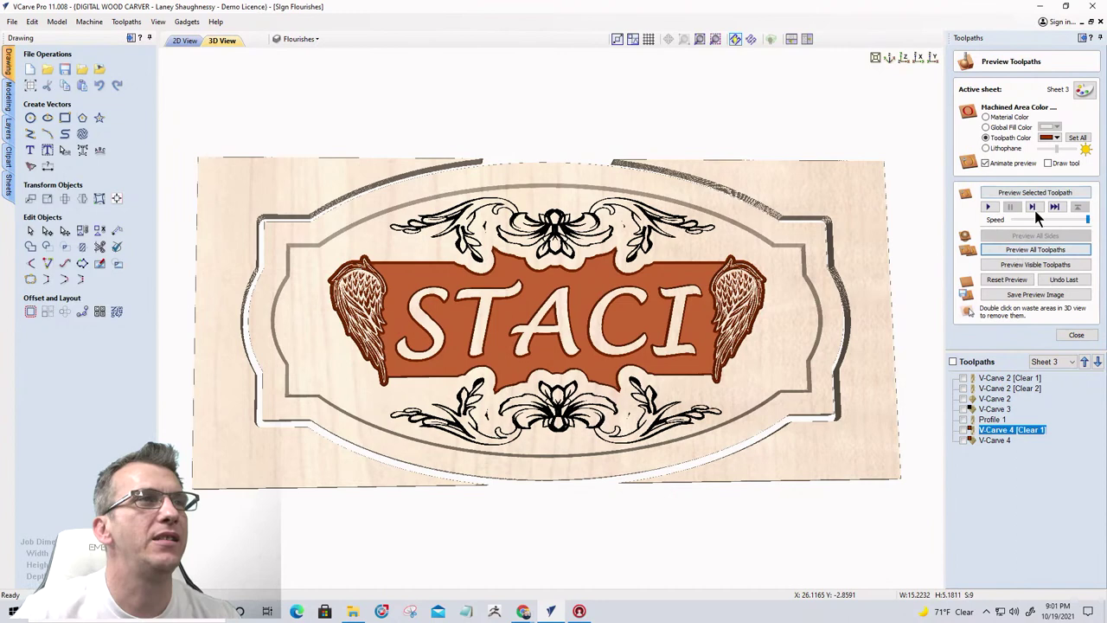
{"action": "double_click", "coordinate": [749, 197]}
{"action": "double_click", "coordinate": [257, 189]}
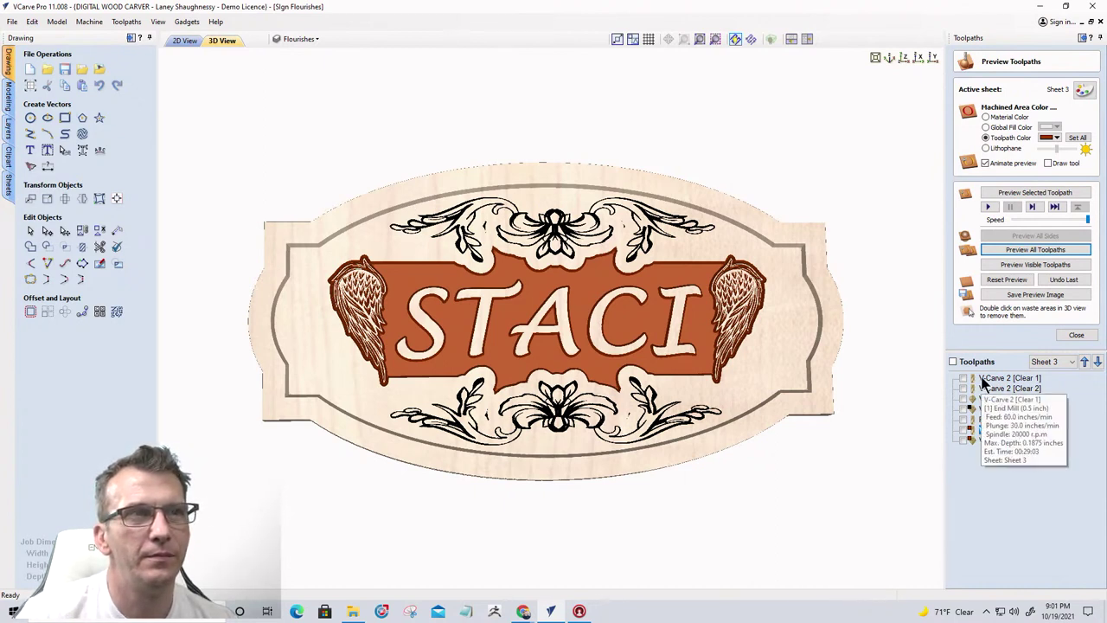
Switch machined areas from light orange toolpath colour to material colour and tilt the 3D view
{"action": "left_click", "coordinate": [983, 378]}
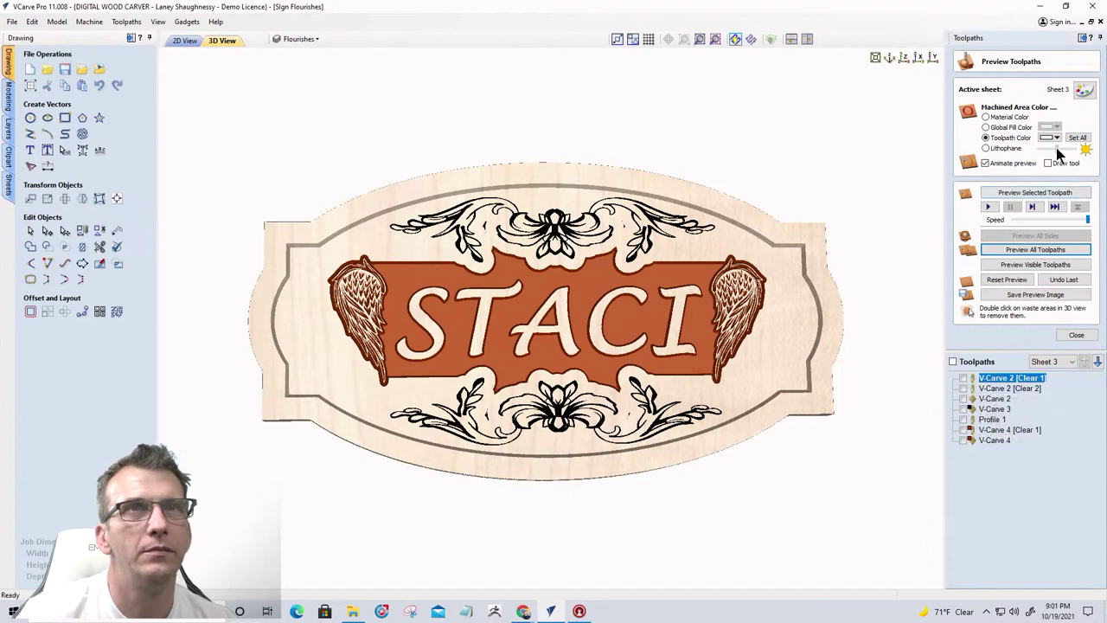
{"action": "left_click", "coordinate": [1055, 138]}
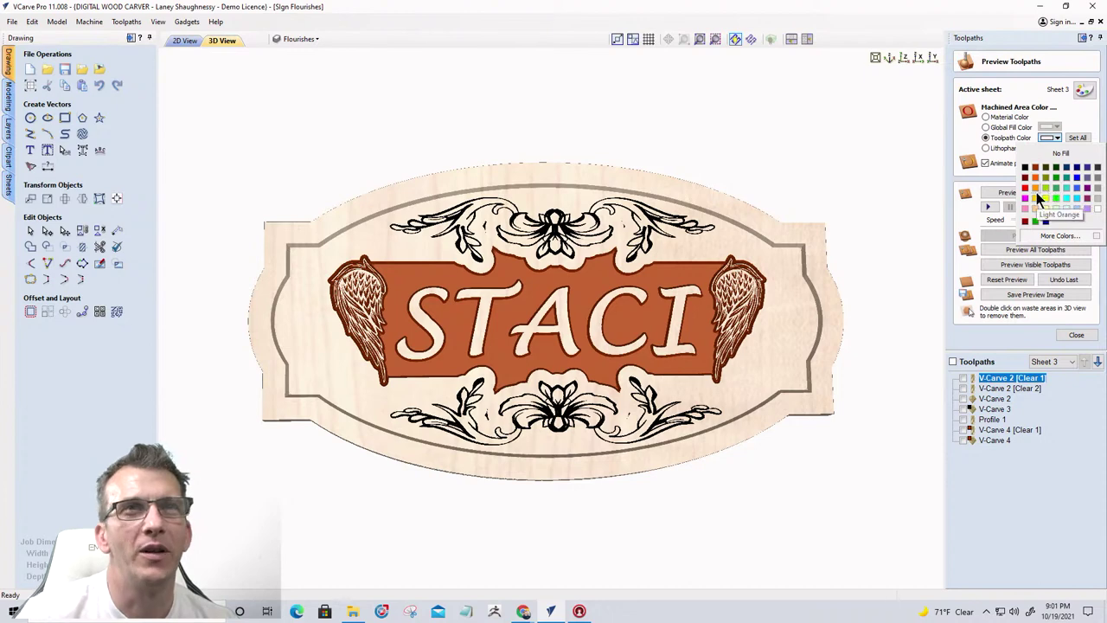
{"action": "left_click", "coordinate": [1037, 196]}
{"action": "left_click", "coordinate": [986, 117]}
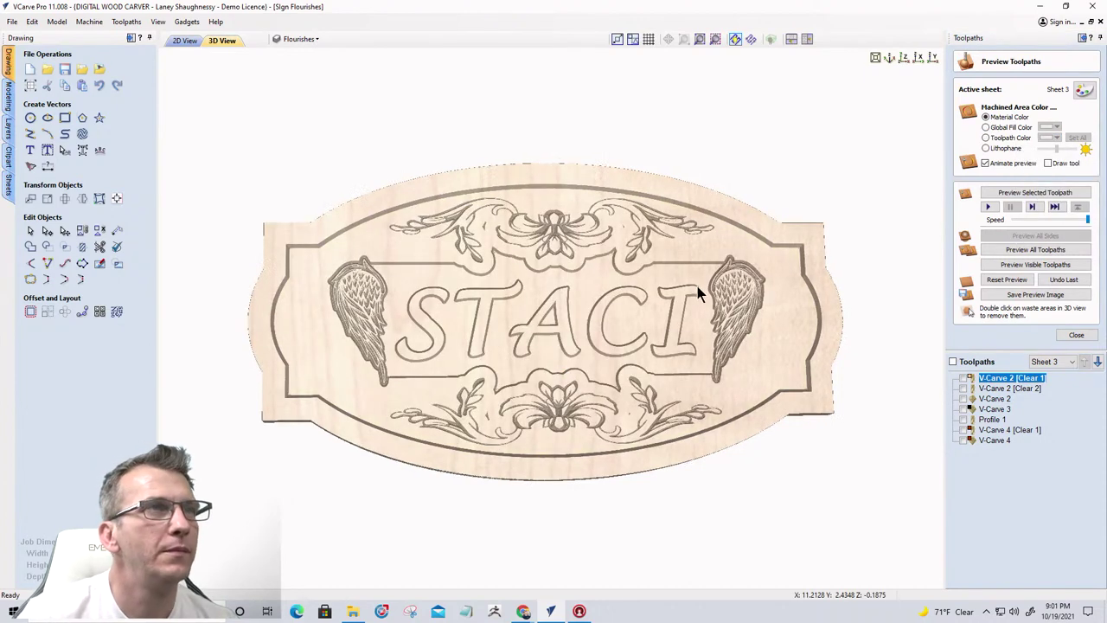
{"action": "left_click_drag", "start_coordinate": [697, 286], "coordinate": [490, 374]}
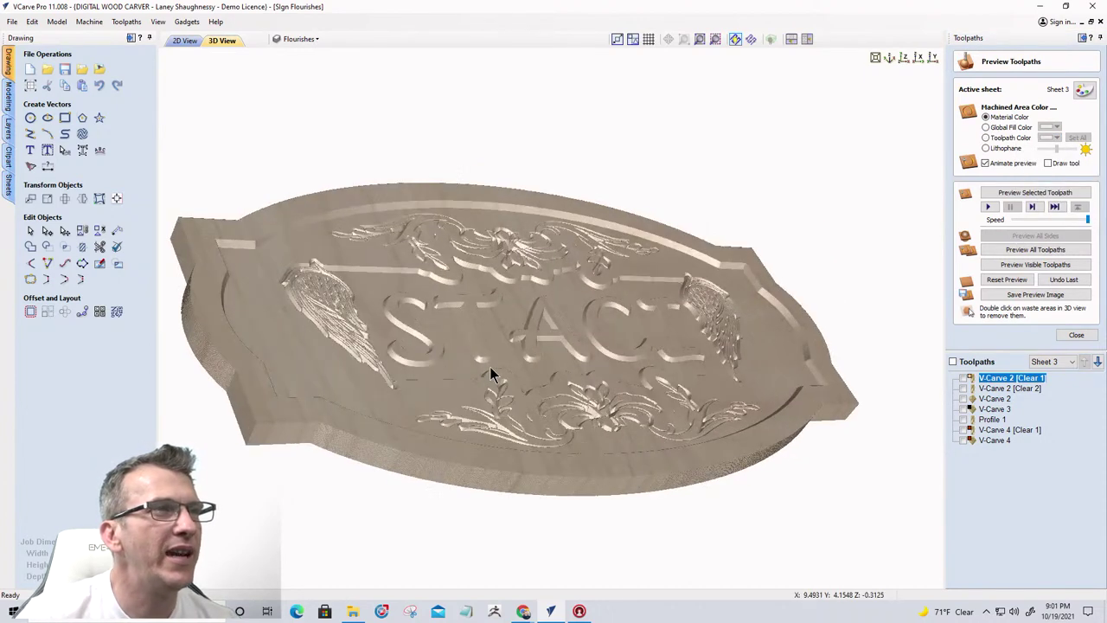
{"action": "scroll", "coordinate": [491, 372], "scroll_direction": "up", "scroll_amount": 4}
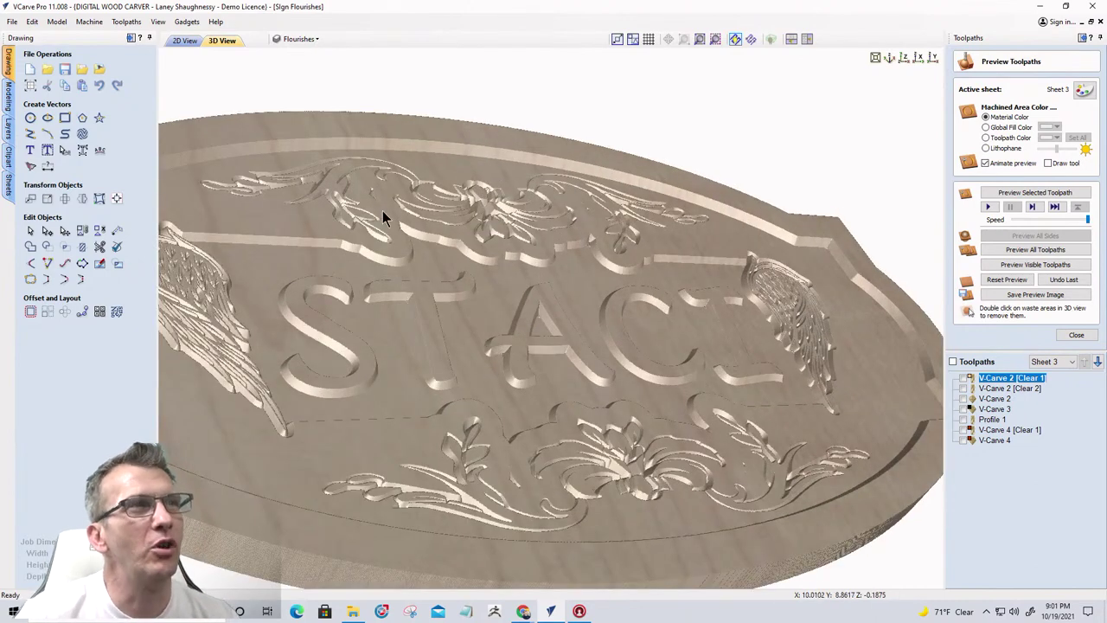
In 2D View, recalculate V-Carve 2 with the top and bottom flourishes selected
{"action": "left_click", "coordinate": [180, 41]}
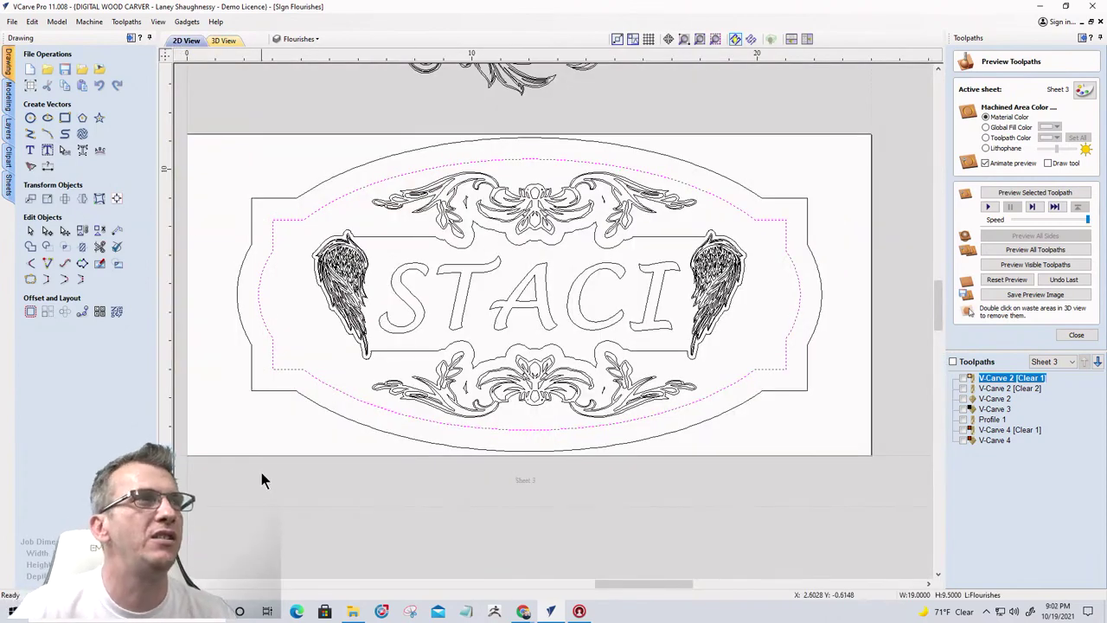
{"action": "double_click", "coordinate": [993, 399]}
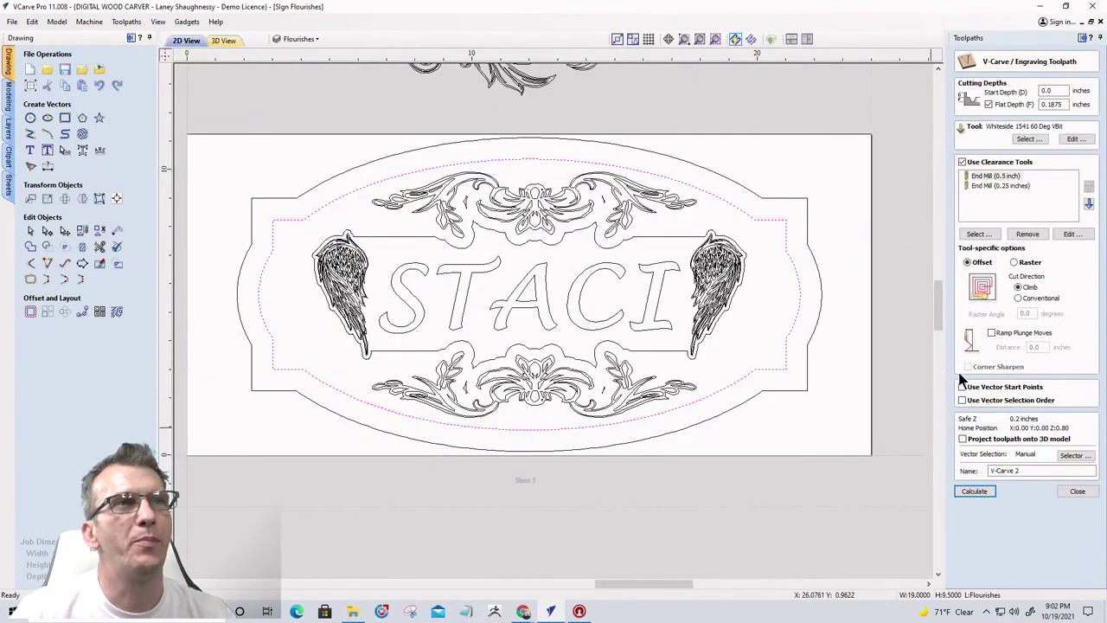
{"action": "left_click", "coordinate": [548, 194]}
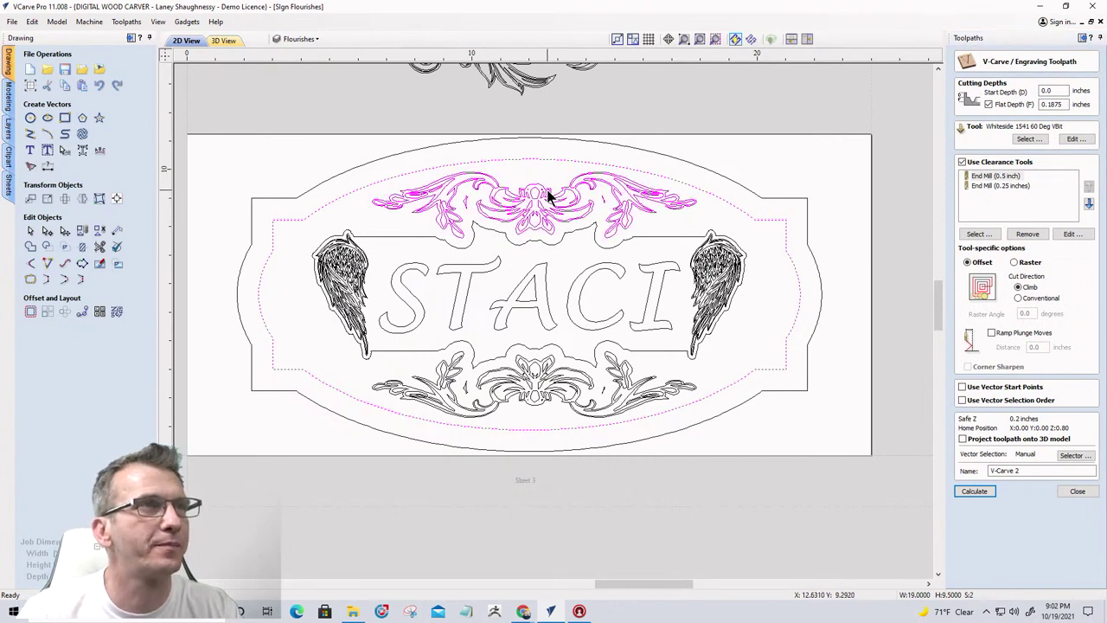
{"action": "left_click", "coordinate": [536, 387], "text": "shift"}
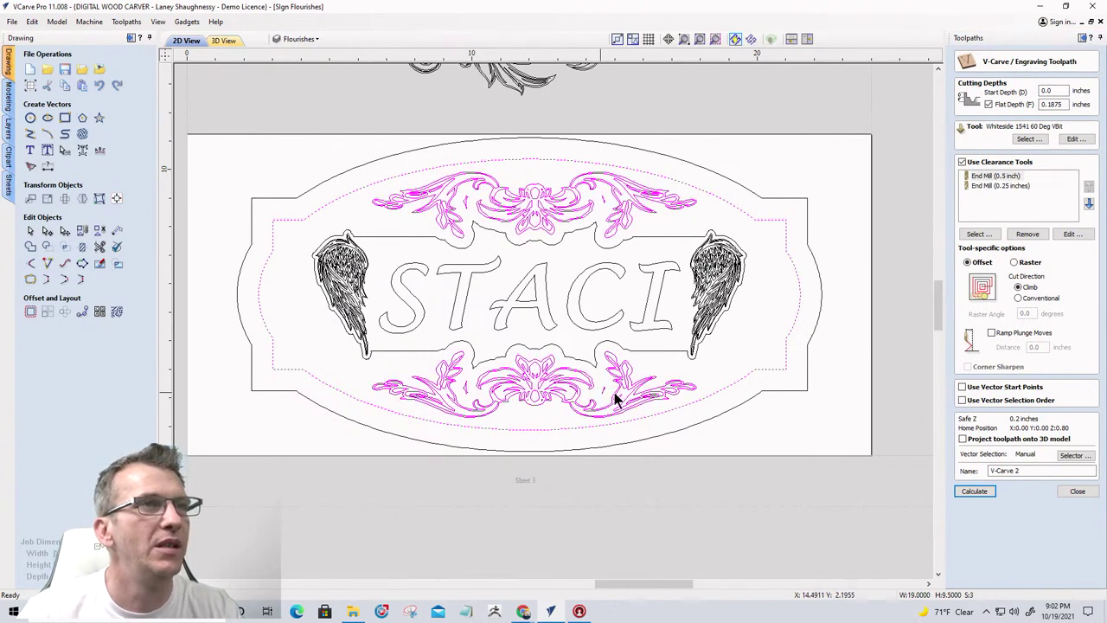
{"action": "left_click", "coordinate": [974, 491]}
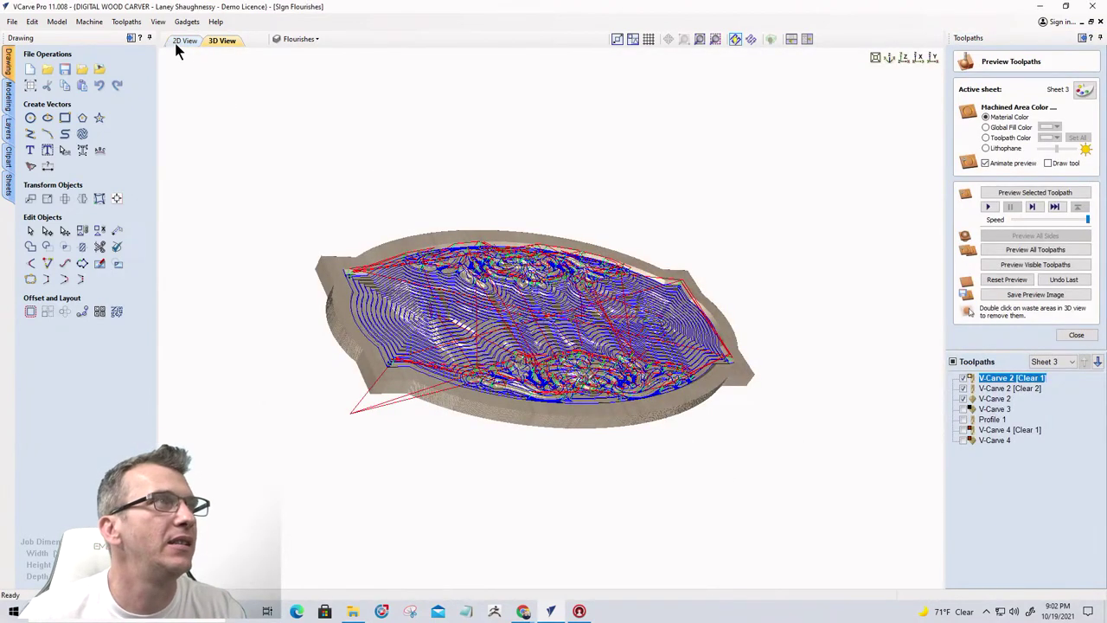
Show all seven toolpaths over the 2D layout and close the V-Carve 2 form
{"action": "left_click", "coordinate": [183, 42]}
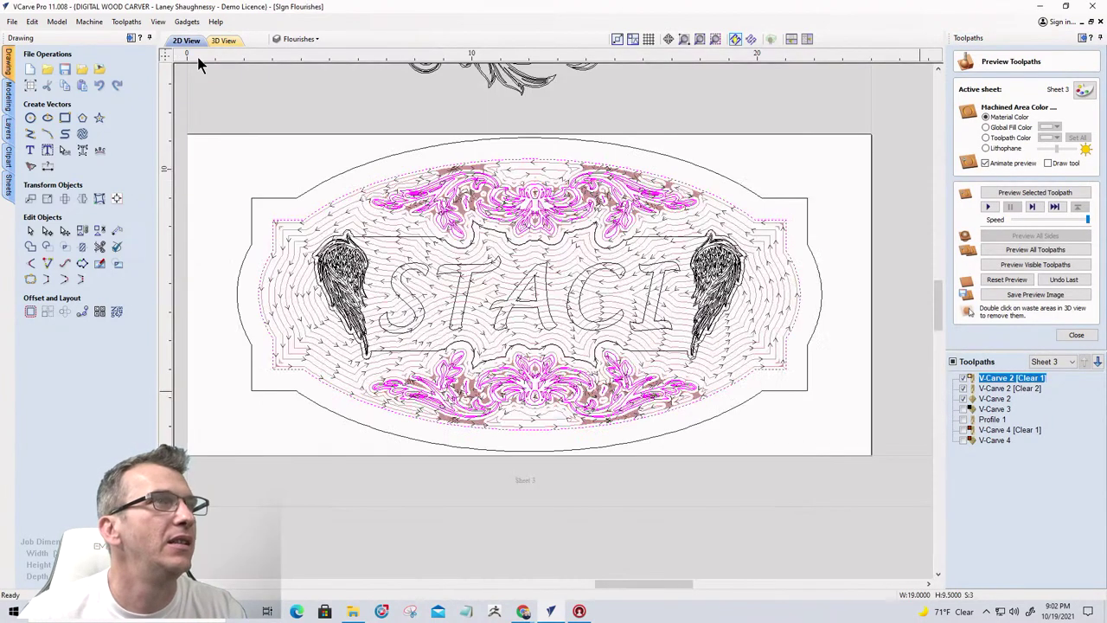
{"action": "left_click", "coordinate": [952, 361]}
{"action": "double_click", "coordinate": [993, 380]}
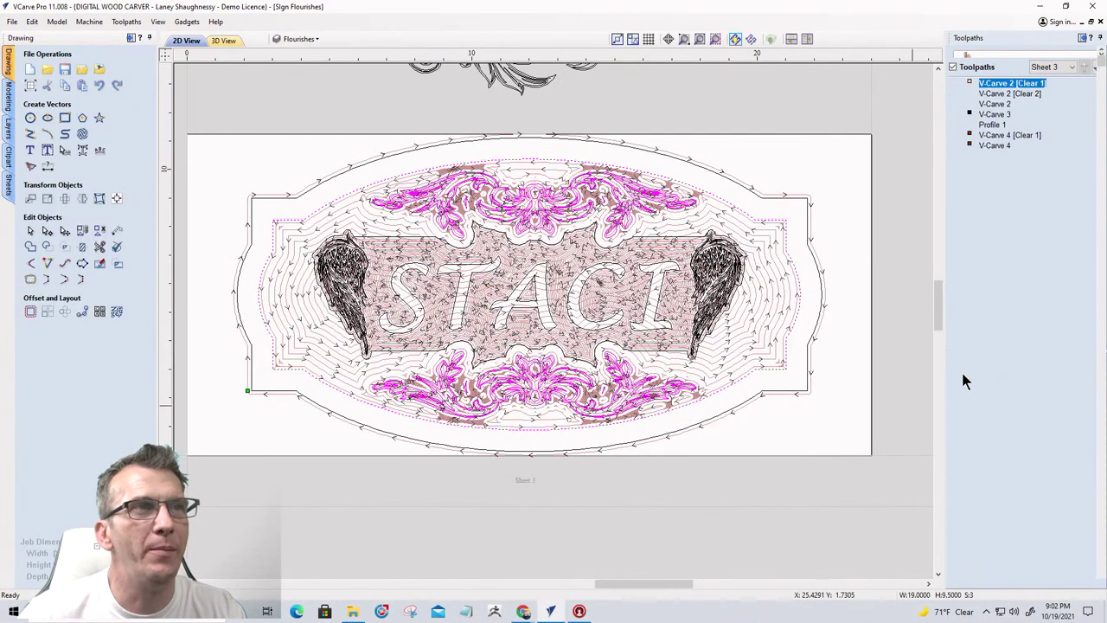
{"action": "left_click", "coordinate": [1078, 491]}
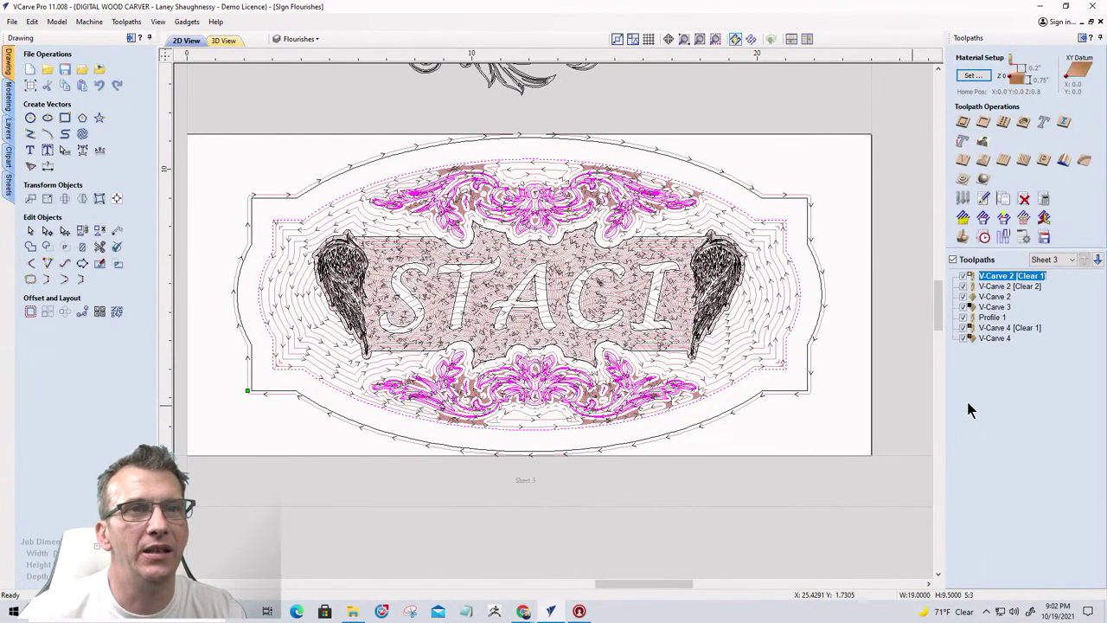
Hide toolpaths, reopen V-Carve 2, and delete the stray stroke inside the top flourish
{"action": "left_click", "coordinate": [952, 259]}
{"action": "double_click", "coordinate": [1008, 276]}
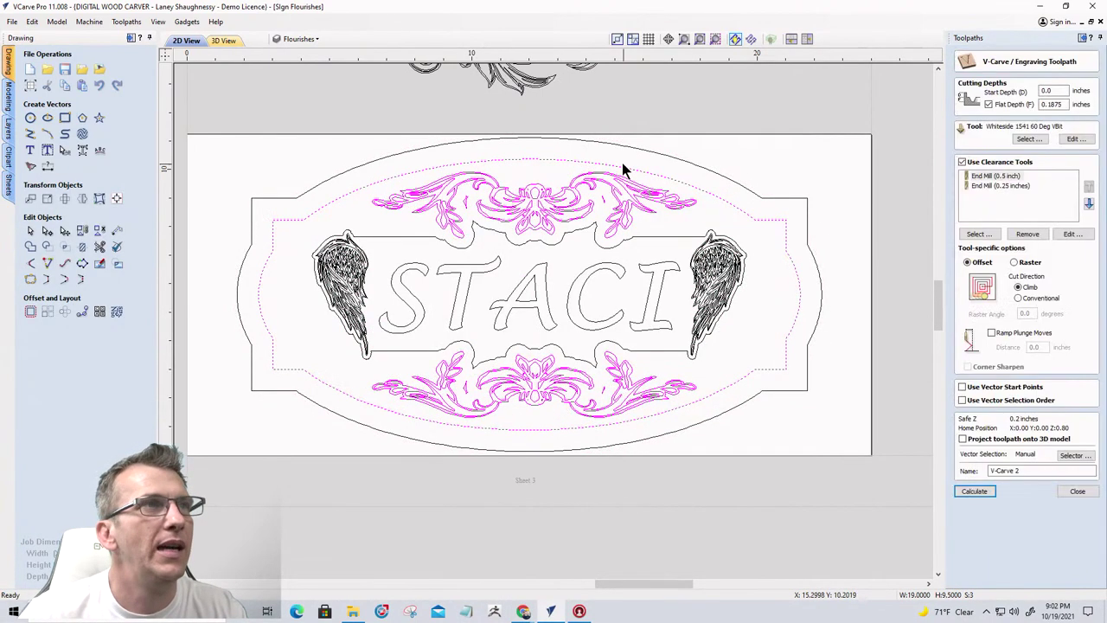
{"action": "scroll", "coordinate": [563, 198], "scroll_direction": "up", "scroll_amount": 5}
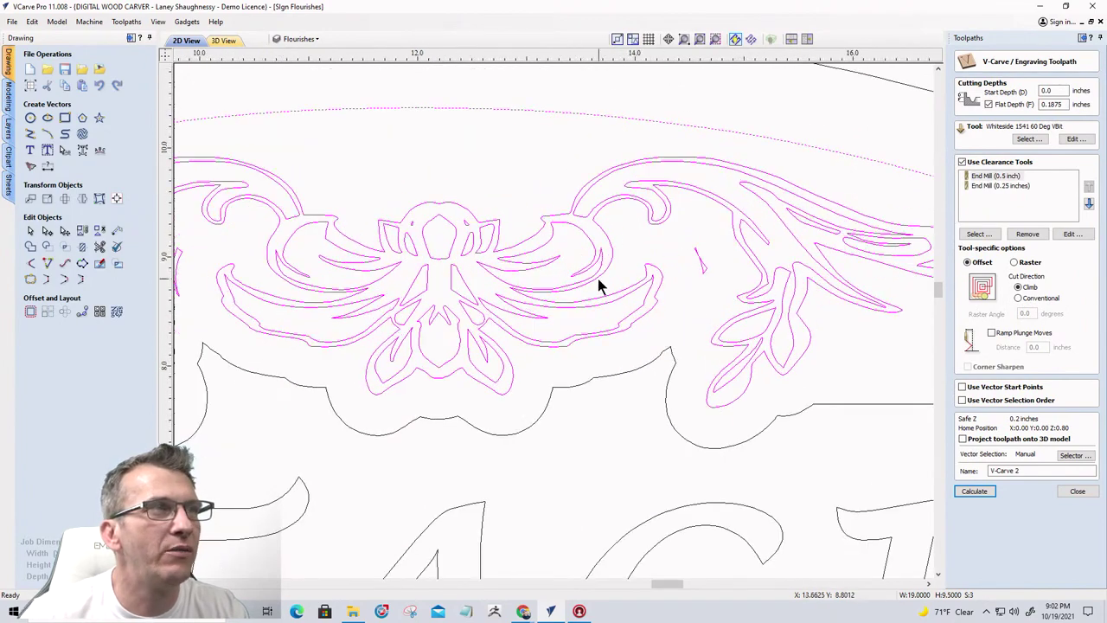
{"action": "scroll", "coordinate": [598, 279], "scroll_direction": "down", "scroll_amount": 5}
{"action": "scroll", "coordinate": [450, 296], "scroll_direction": "up", "scroll_amount": 5}
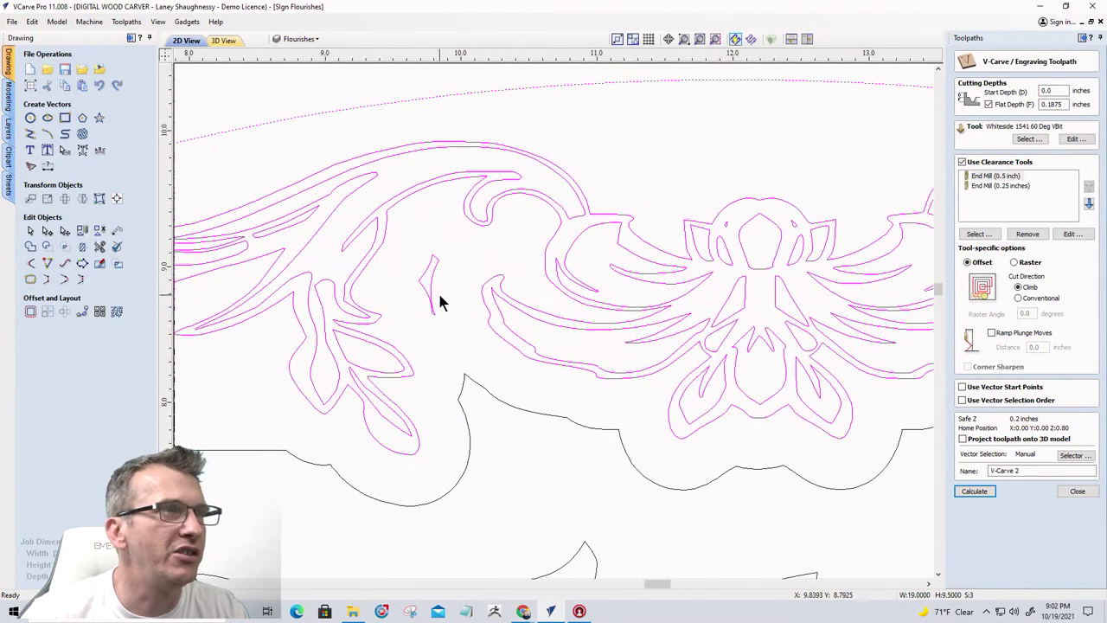
{"action": "scroll", "coordinate": [440, 301], "scroll_direction": "down", "scroll_amount": 3}
{"action": "left_click", "coordinate": [435, 327]}
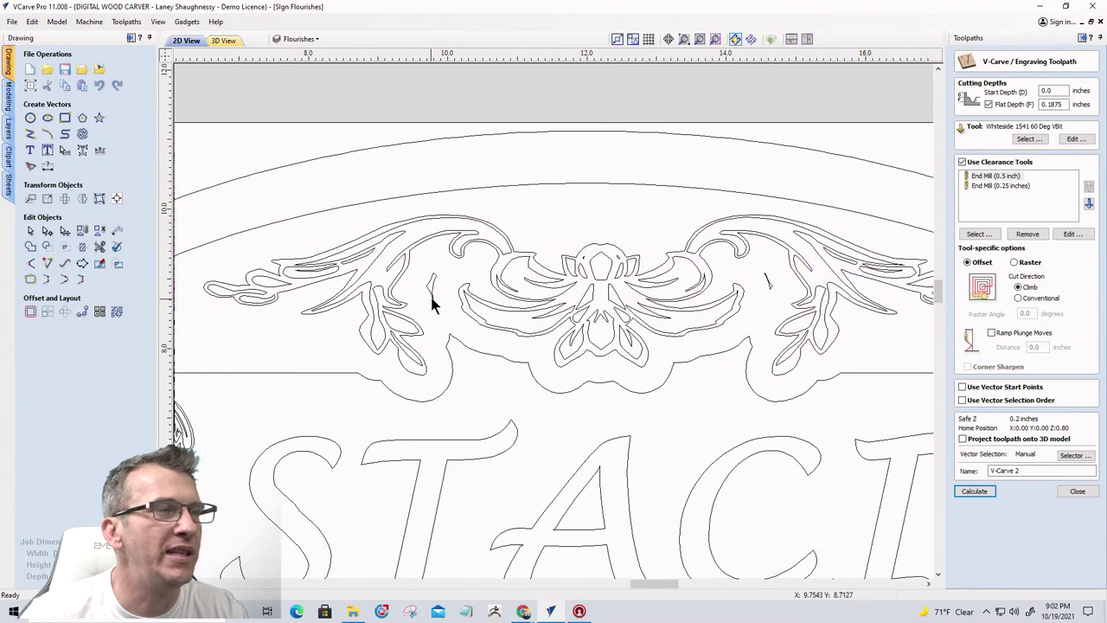
{"action": "left_click", "coordinate": [432, 297]}
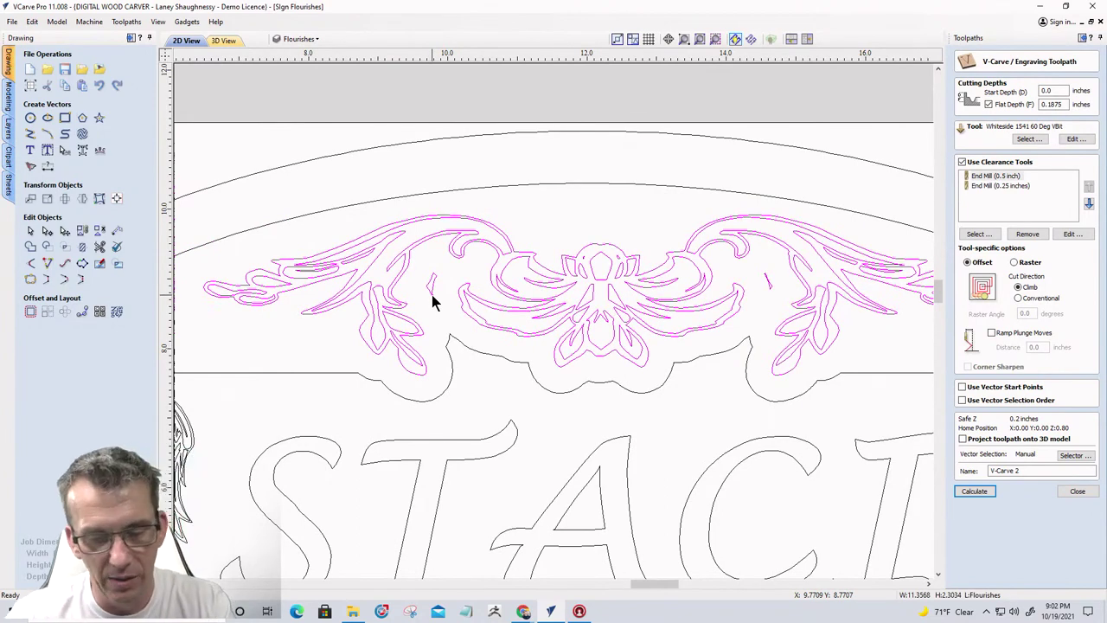
{"action": "left_click", "coordinate": [430, 287]}
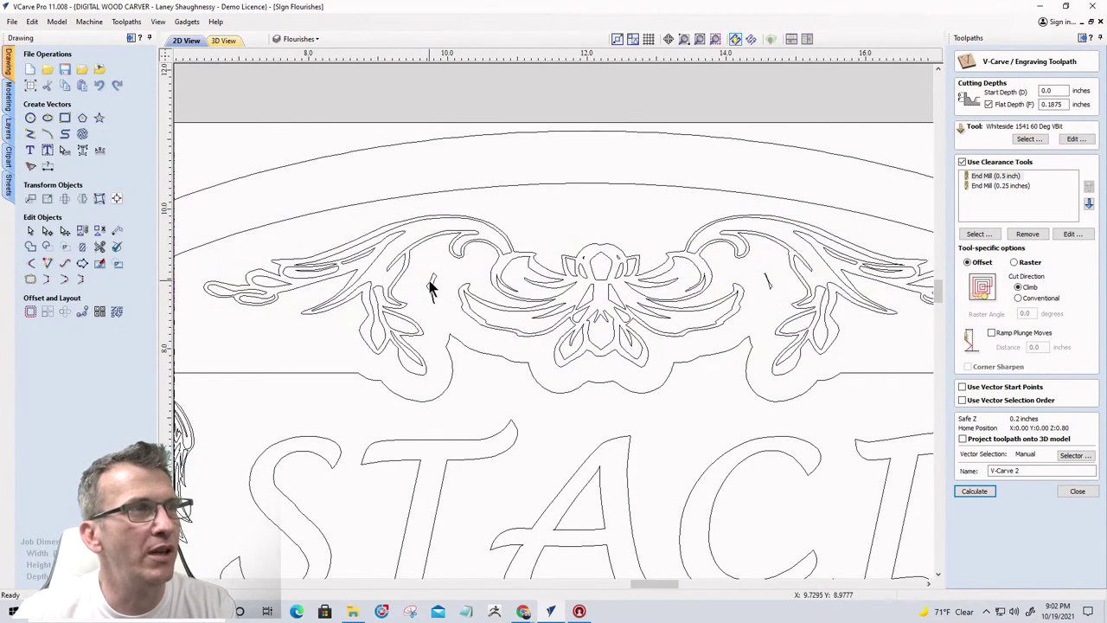
{"action": "key", "text": "Delete"}
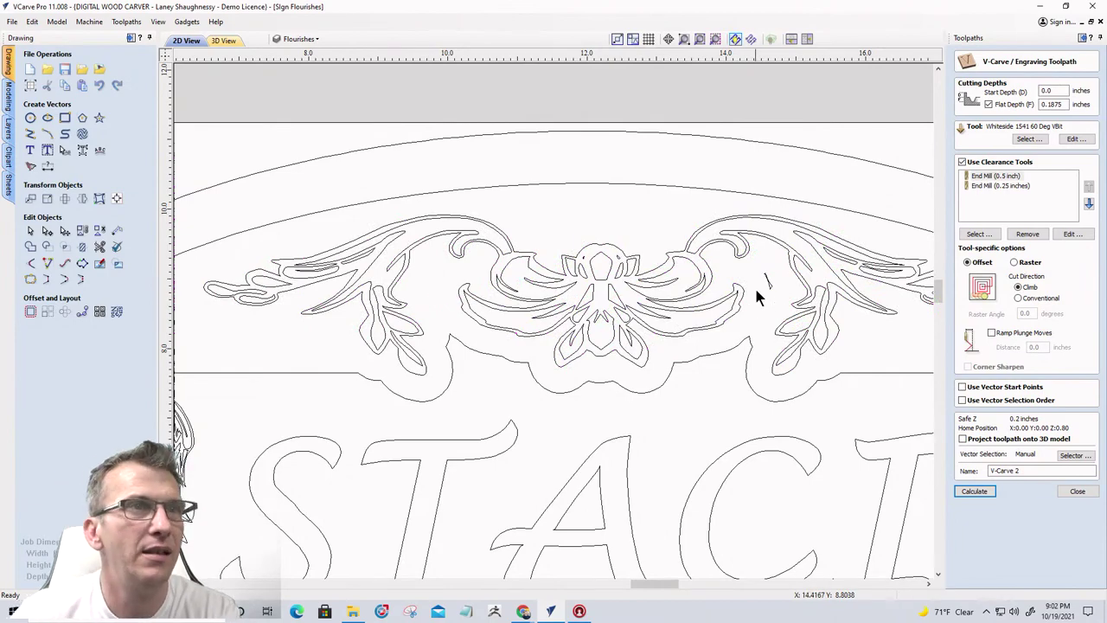
Window-select the top and bottom flourishes around STACI for the V-Carve 2 toolpath
{"action": "scroll", "coordinate": [770, 290], "scroll_direction": "down", "scroll_amount": 3}
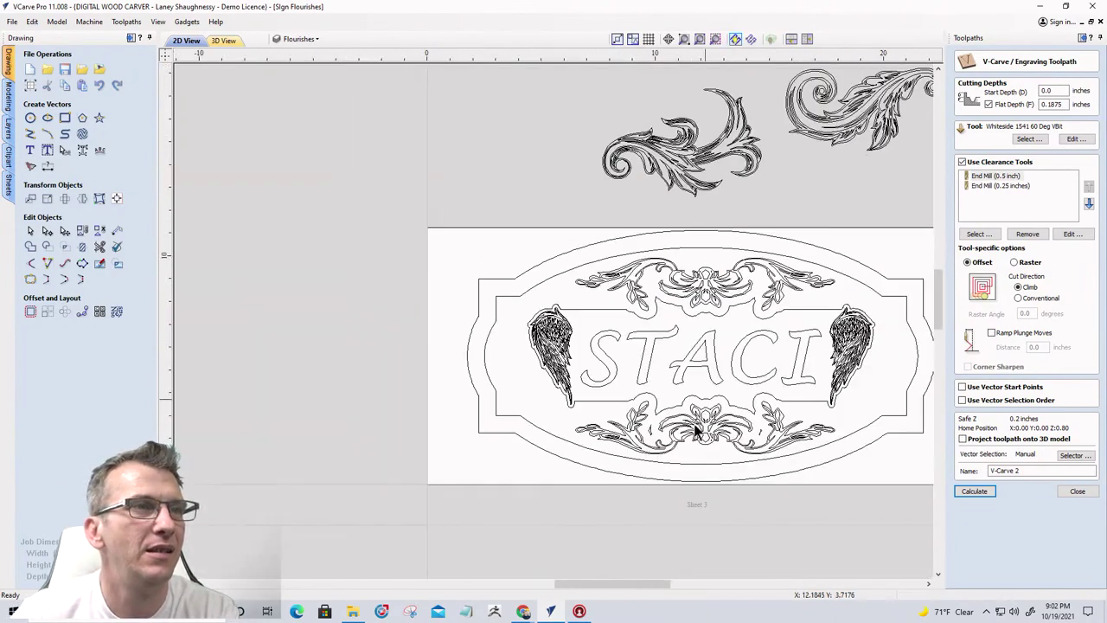
{"action": "scroll", "coordinate": [700, 427], "scroll_direction": "up", "scroll_amount": 1}
{"action": "scroll", "coordinate": [655, 452], "scroll_direction": "up", "scroll_amount": 2}
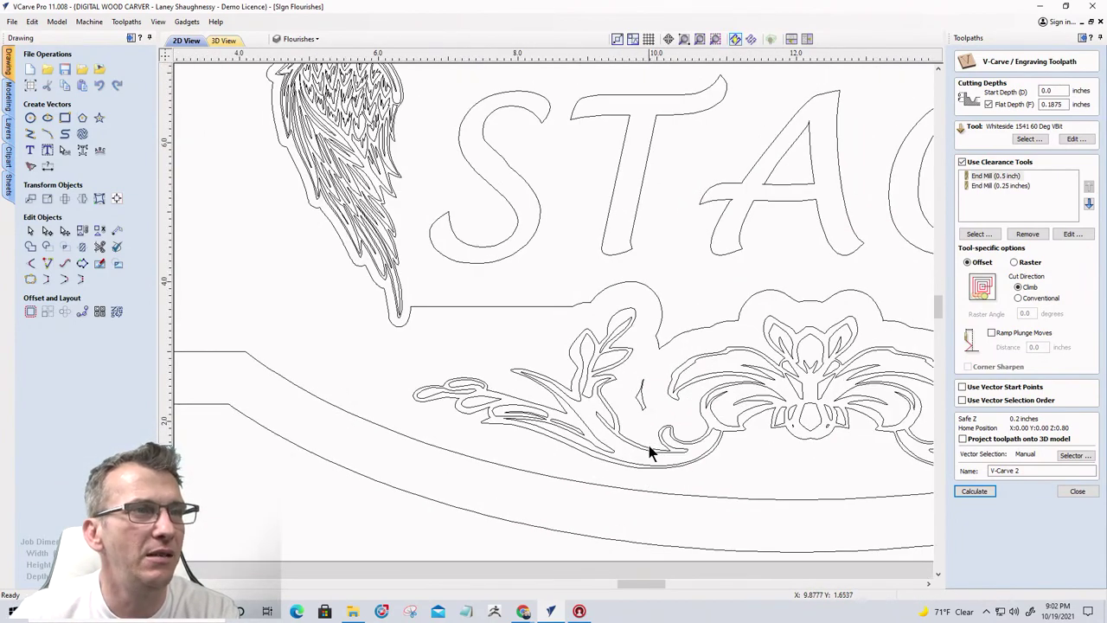
{"action": "left_click", "coordinate": [650, 451]}
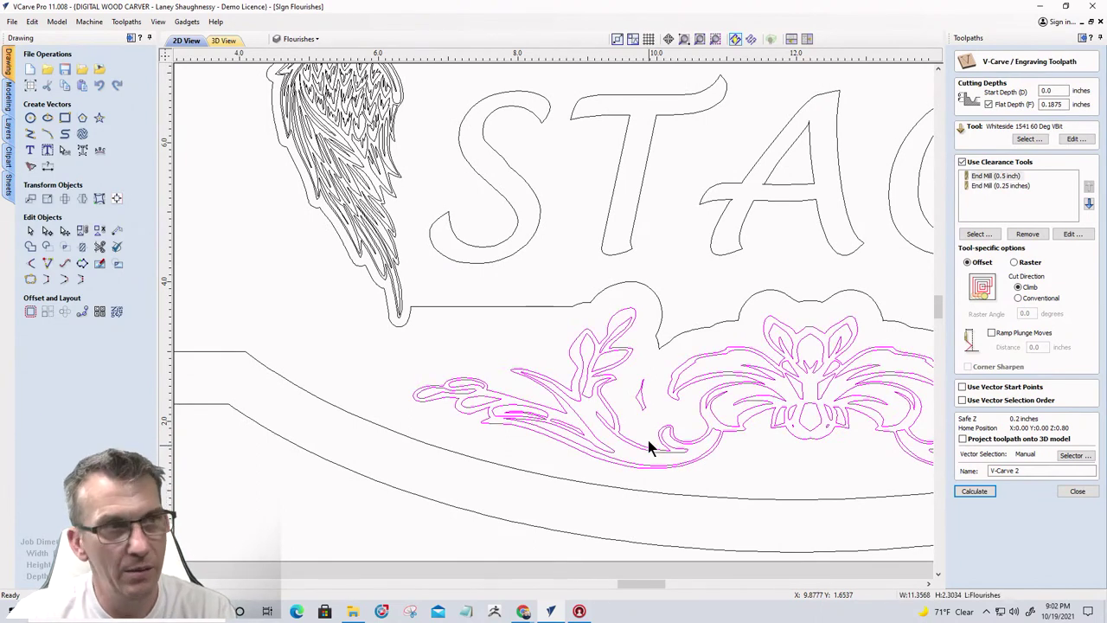
{"action": "left_click", "coordinate": [640, 394]}
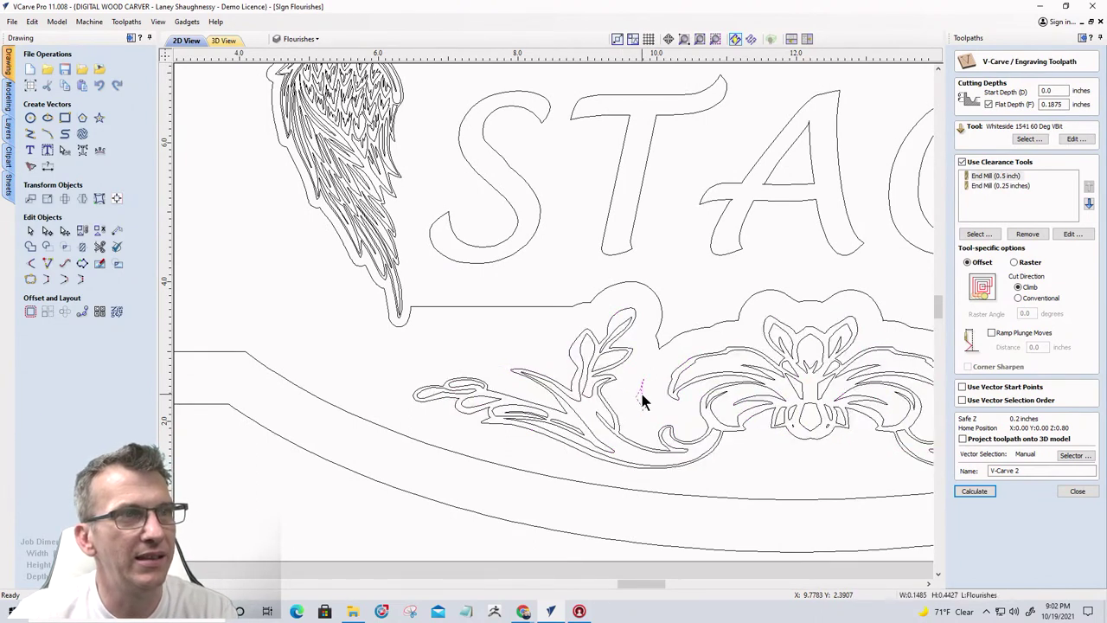
{"action": "scroll", "coordinate": [605, 407], "scroll_direction": "down", "scroll_amount": 3}
{"action": "scroll", "coordinate": [796, 411], "scroll_direction": "up", "scroll_amount": 5}
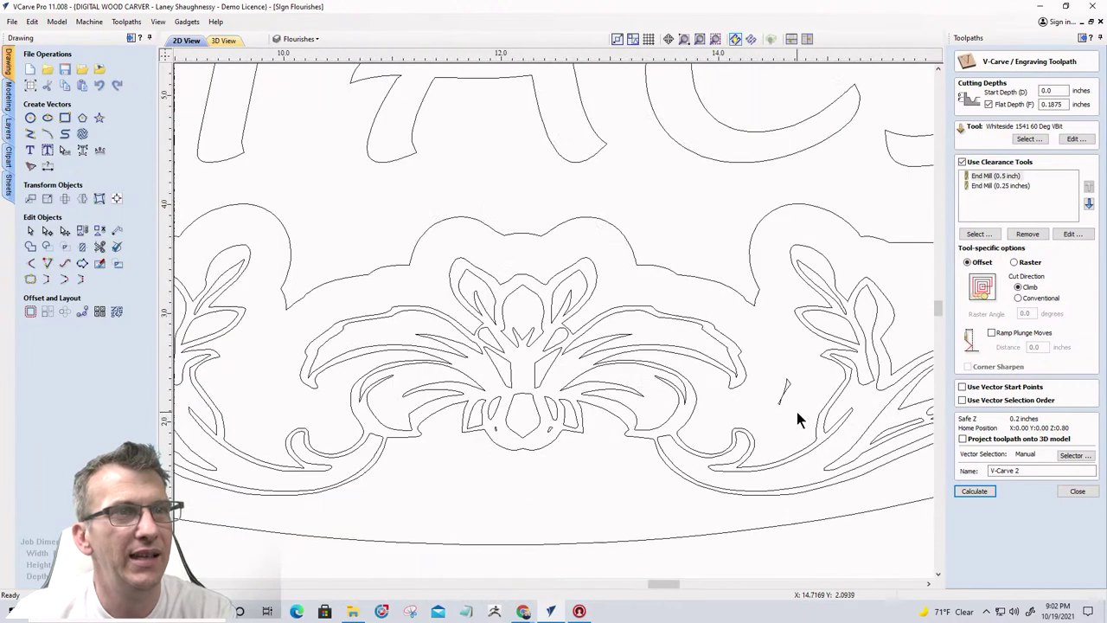
{"action": "left_click", "coordinate": [785, 394]}
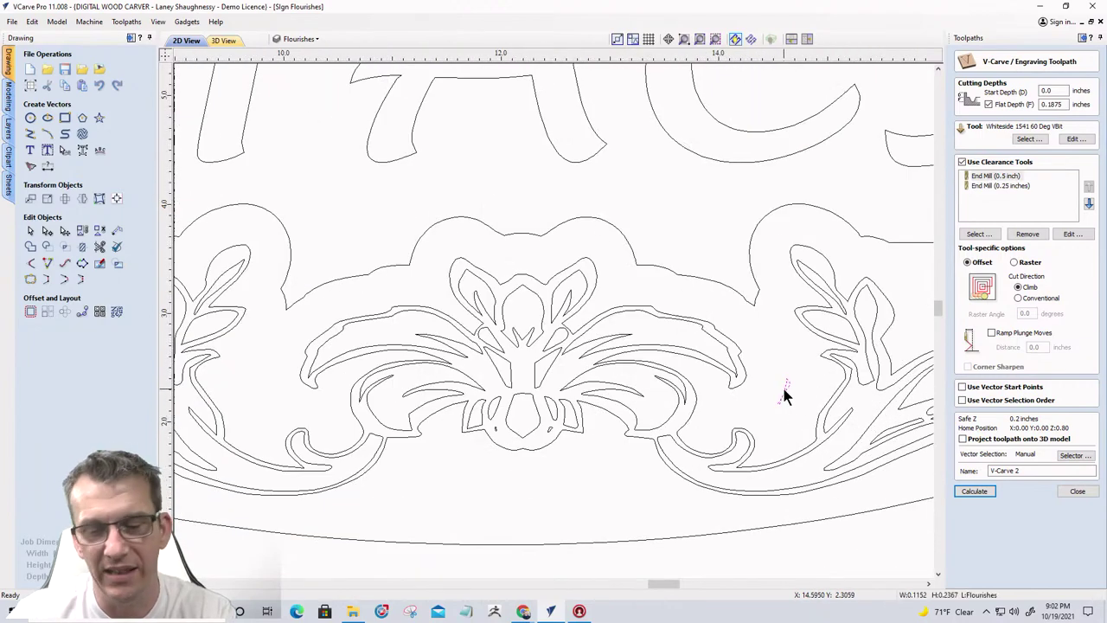
{"action": "scroll", "coordinate": [784, 394], "scroll_direction": "down", "scroll_amount": 5}
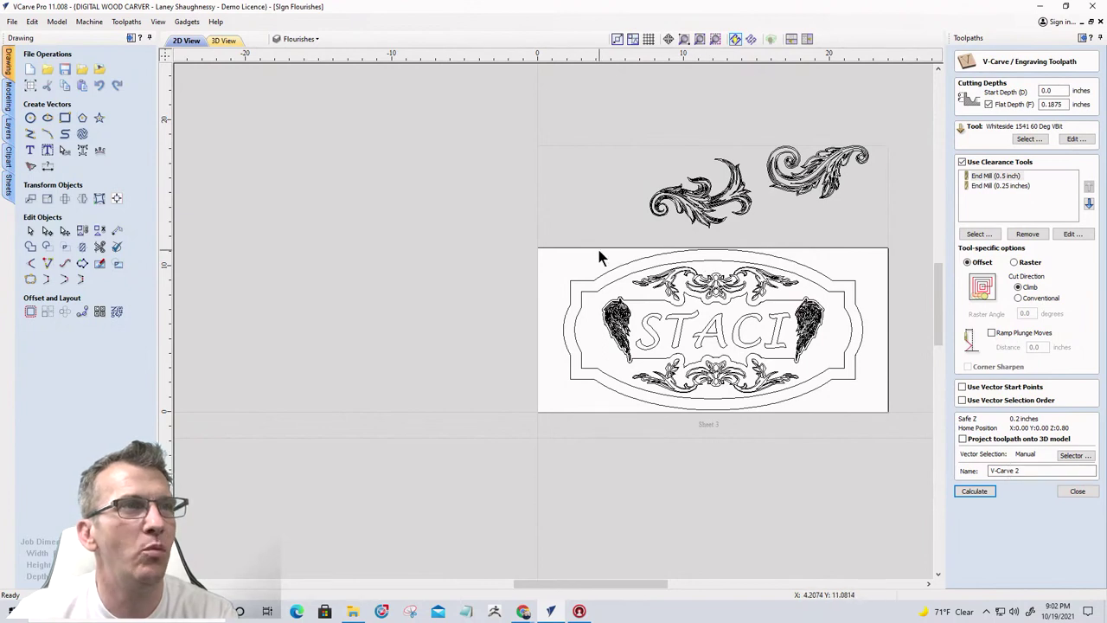
{"action": "left_click_drag", "start_coordinate": [598, 251], "coordinate": [826, 317]}
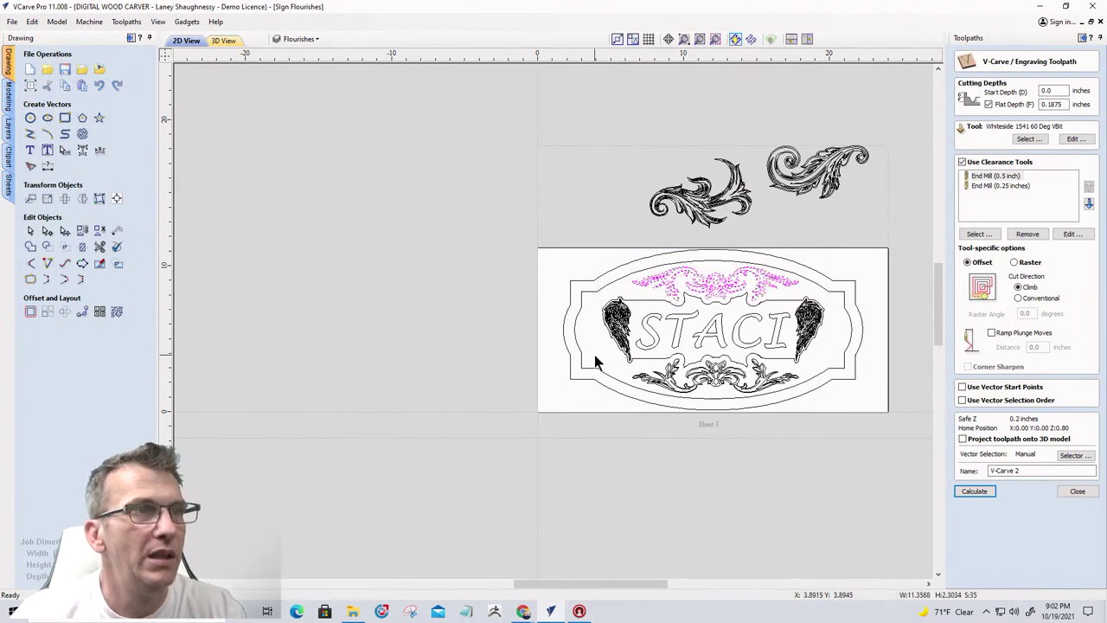
{"action": "left_click_drag", "start_coordinate": [594, 355], "coordinate": [849, 426], "text": "shift"}
{"action": "scroll", "coordinate": [790, 399], "scroll_direction": "up", "scroll_amount": 3}
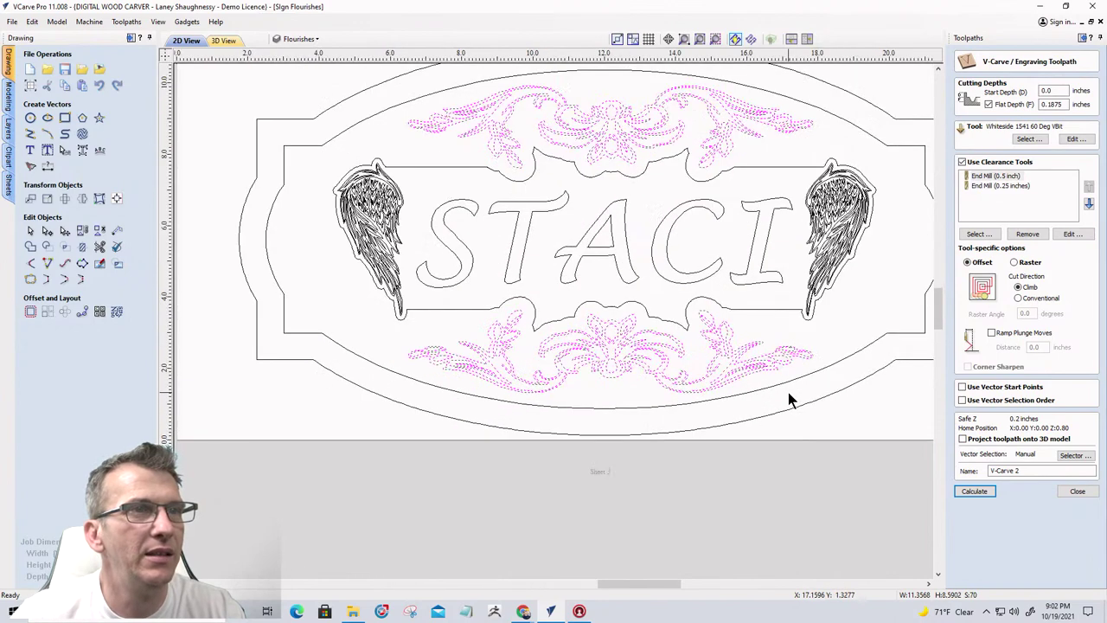
Add the inner border, calculate V-Carve 2, and simulate it on a reset material preview
{"action": "left_click", "coordinate": [818, 372], "text": "shift"}
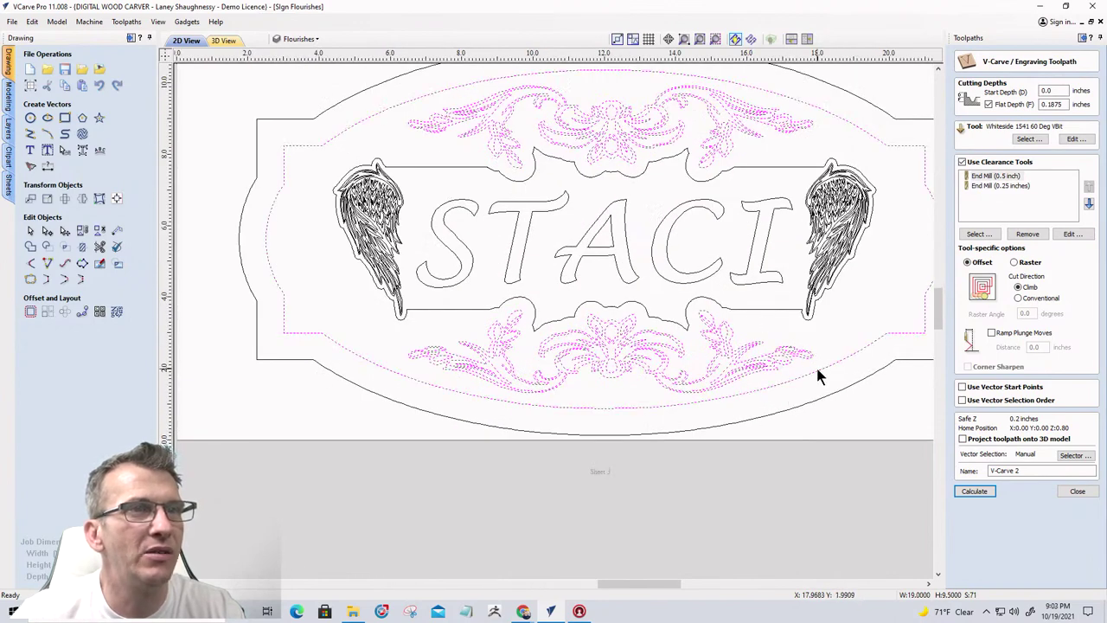
{"action": "left_click", "coordinate": [970, 490]}
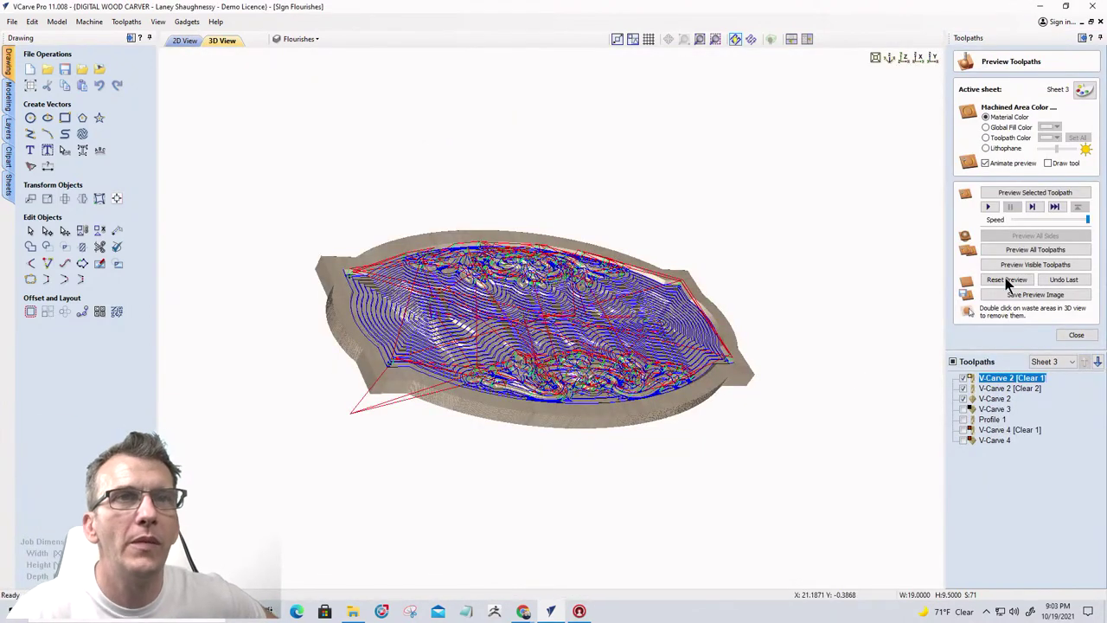
{"action": "left_click", "coordinate": [1005, 279]}
{"action": "left_click", "coordinate": [1002, 264]}
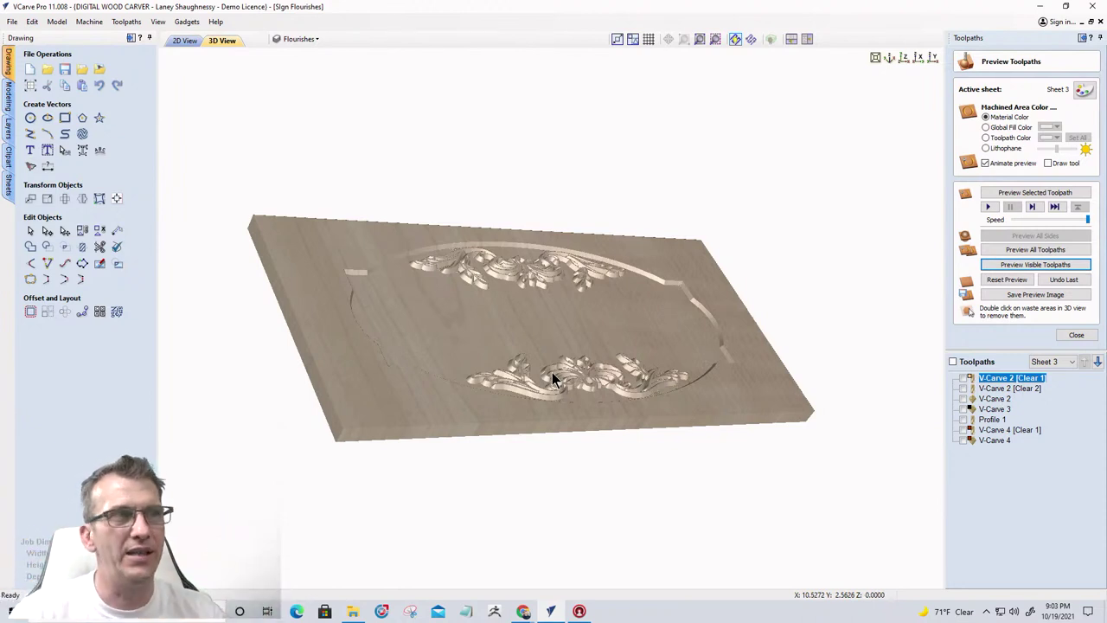
In 2D View, move Profile 1 down twice to the end of the toolpath list
{"action": "left_click", "coordinate": [184, 41]}
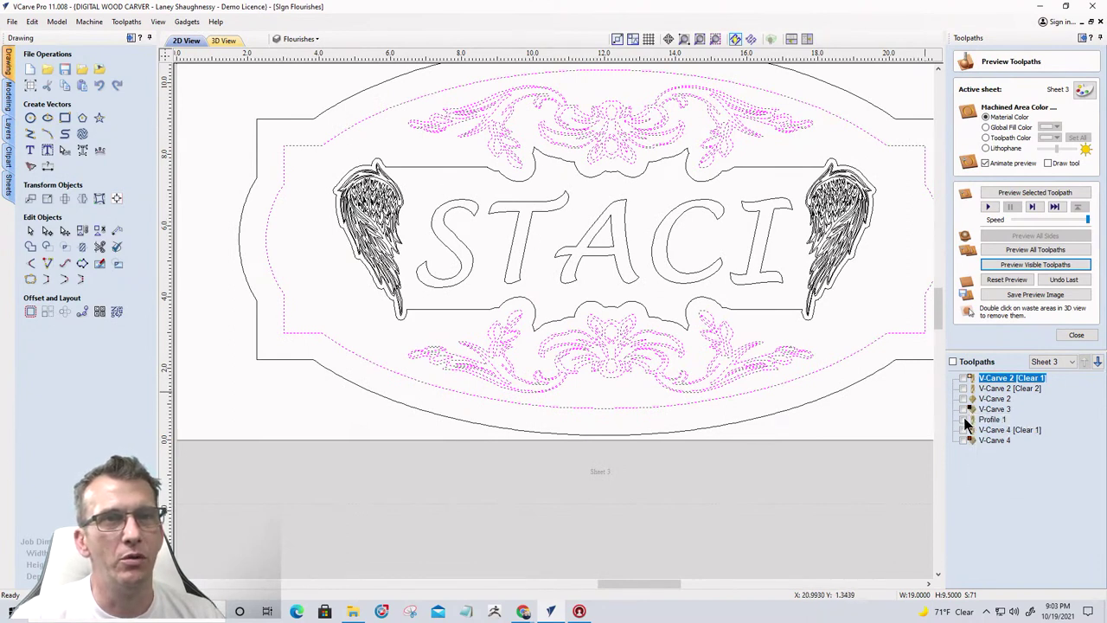
{"action": "left_click", "coordinate": [988, 419]}
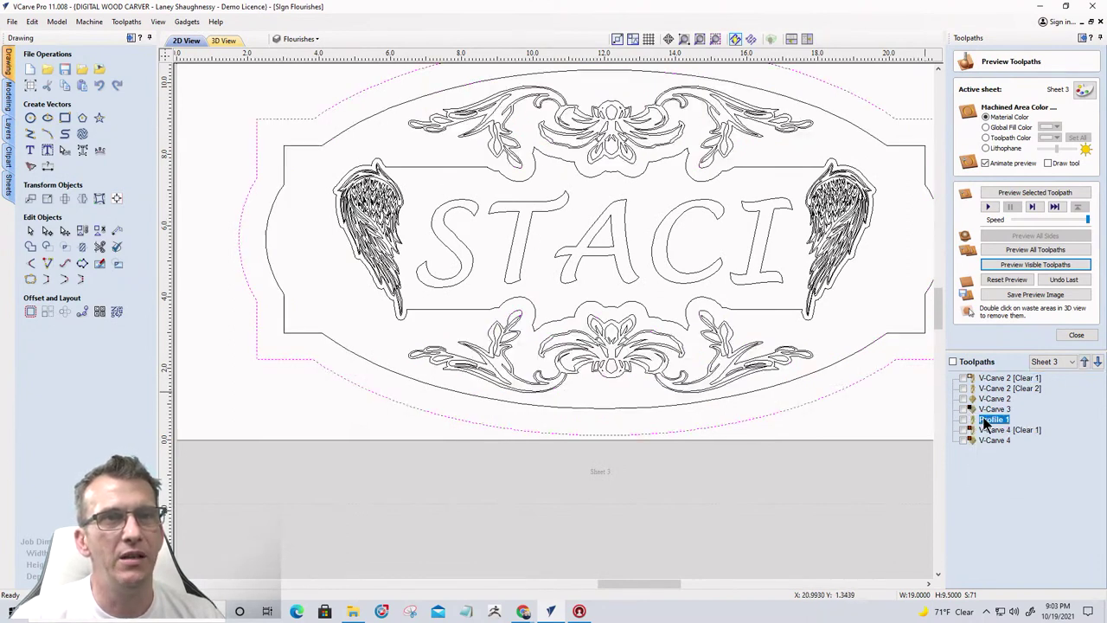
{"action": "left_click", "coordinate": [1096, 362]}
{"action": "left_click", "coordinate": [1096, 362]}
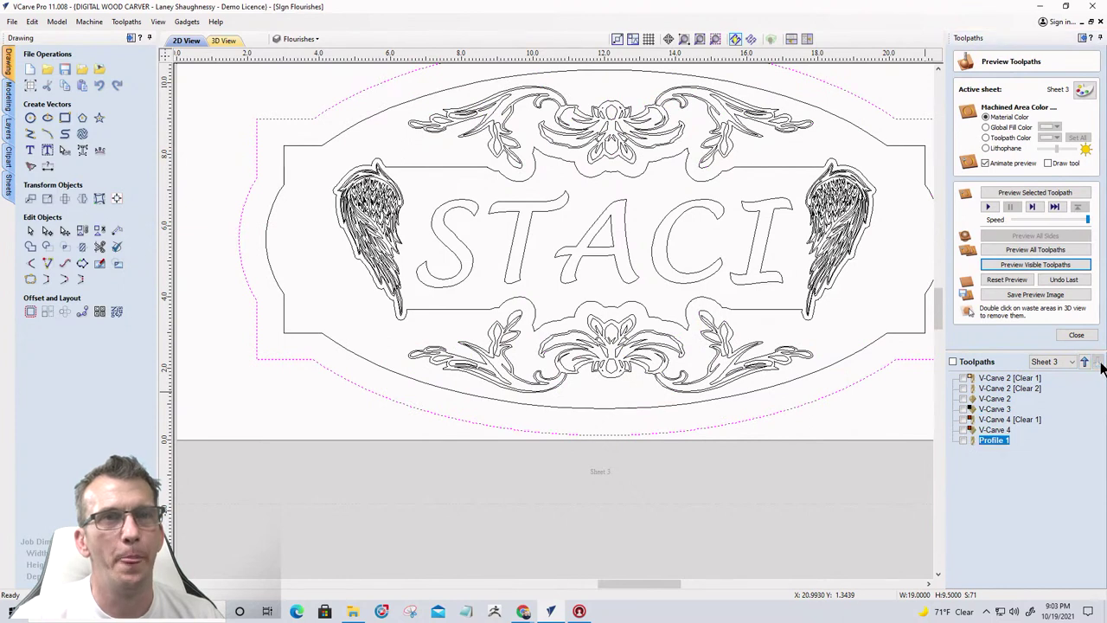
Make only V-Carve 4 and Profile 1 visible, then switch to 3D View
{"action": "left_click", "coordinate": [965, 409]}
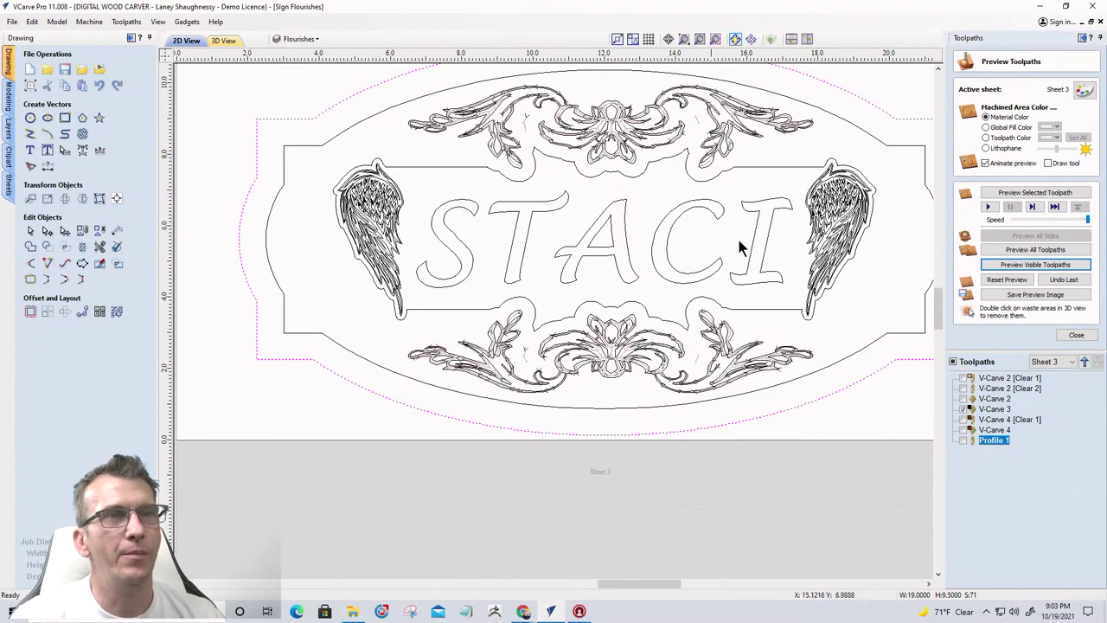
{"action": "left_click", "coordinate": [988, 410]}
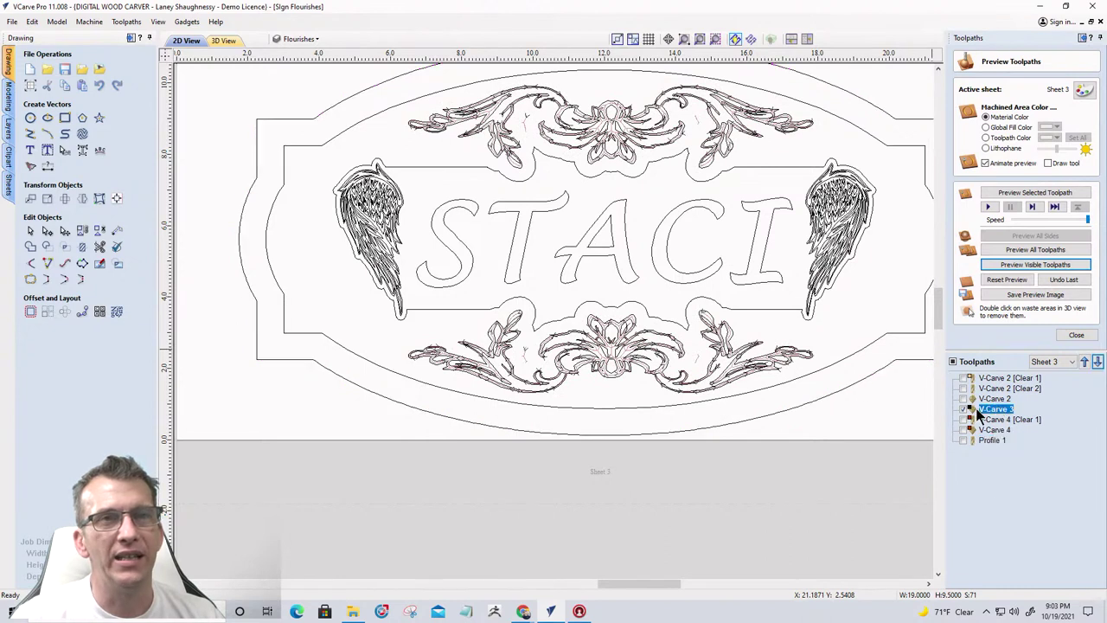
{"action": "left_click", "coordinate": [965, 409]}
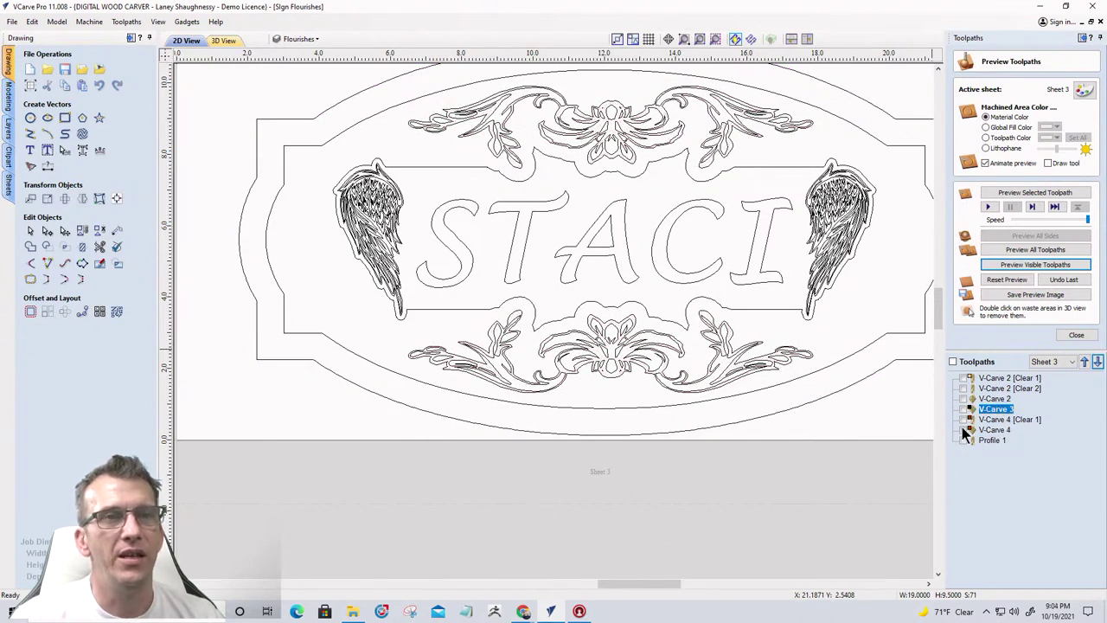
{"action": "left_click", "coordinate": [963, 430]}
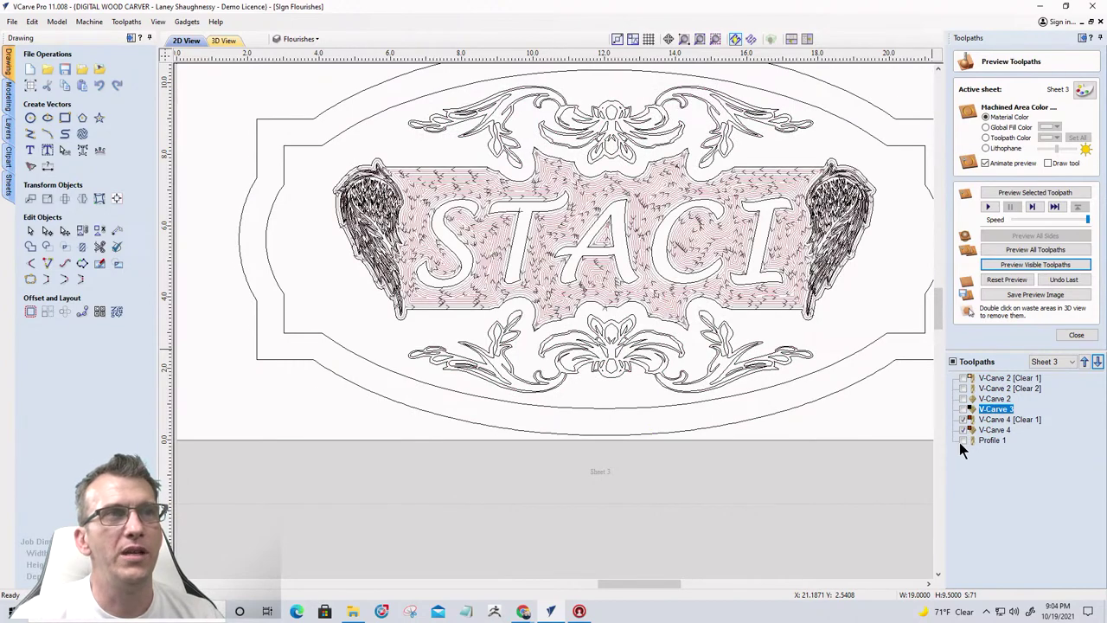
{"action": "left_click", "coordinate": [962, 440]}
{"action": "left_click", "coordinate": [223, 41]}
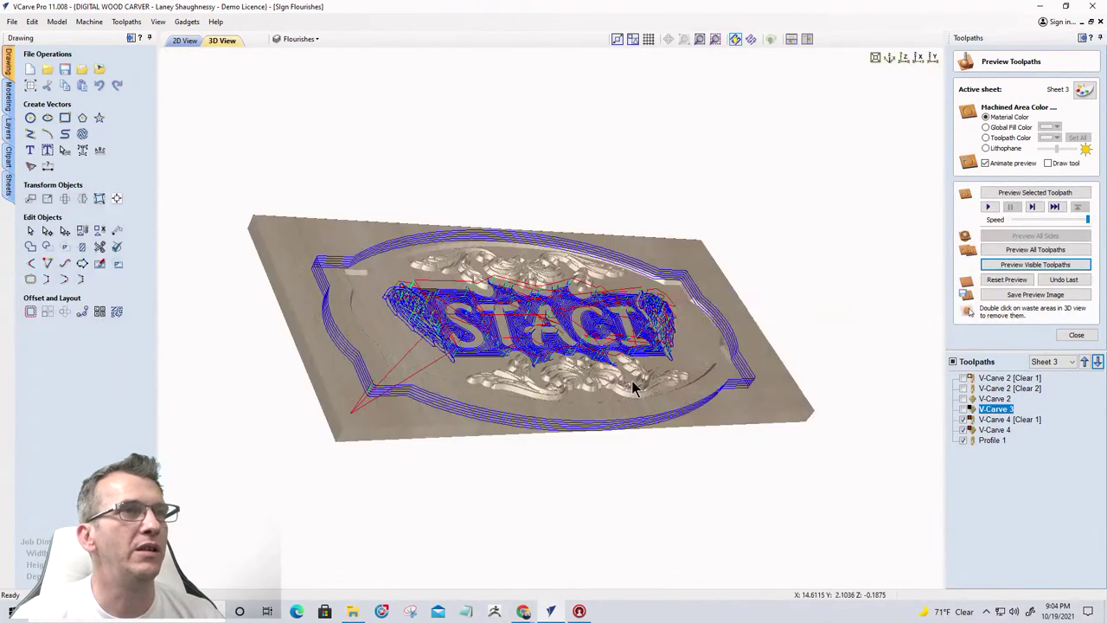
Zoom in and simulate the visible background-clearing and outer profile toolpaths
{"action": "scroll", "coordinate": [632, 384], "scroll_direction": "up", "scroll_amount": 5}
{"action": "scroll", "coordinate": [632, 384], "scroll_direction": "up", "scroll_amount": 2}
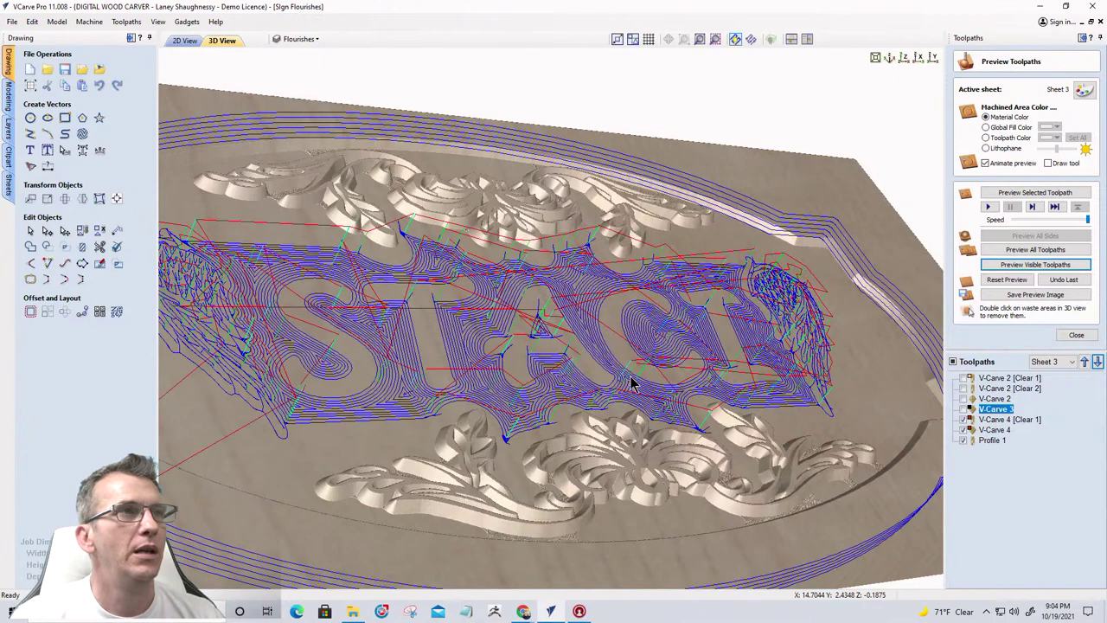
{"action": "left_click", "coordinate": [1026, 265]}
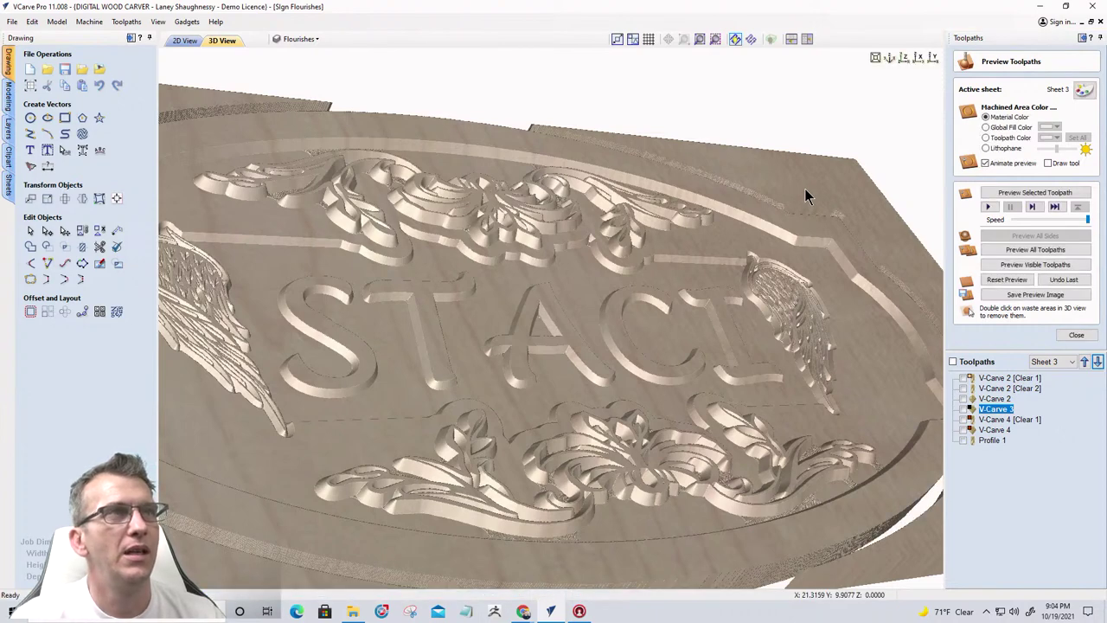
{"action": "left_click_drag", "start_coordinate": [173, 99], "coordinate": [192, 104]}
{"action": "left_click_drag", "start_coordinate": [271, 104], "coordinate": [294, 102]}
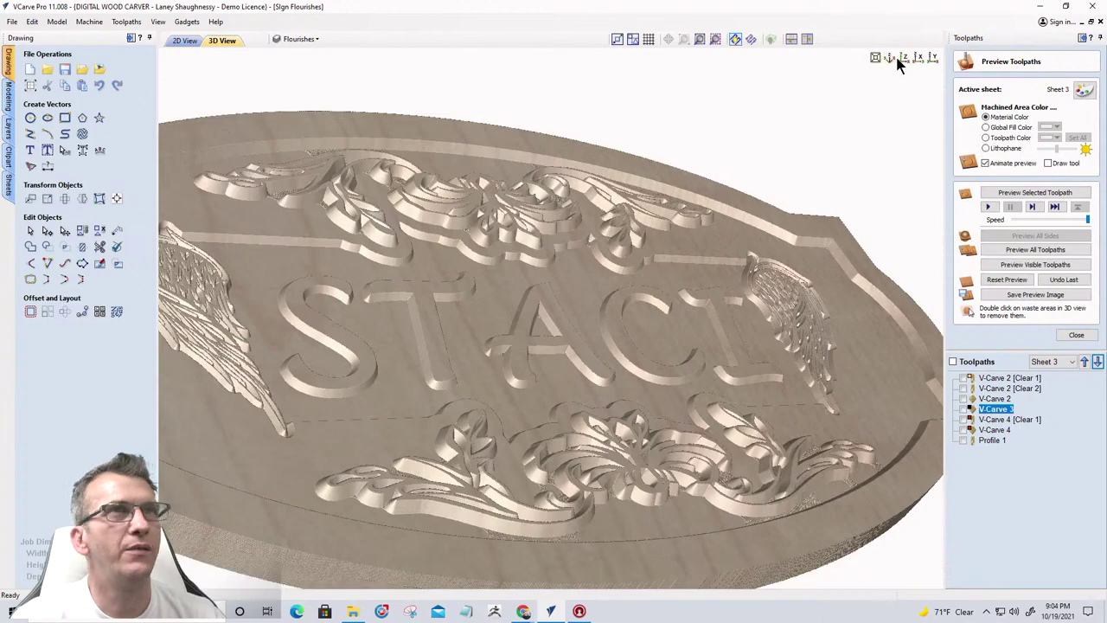
{"action": "left_click", "coordinate": [904, 58]}
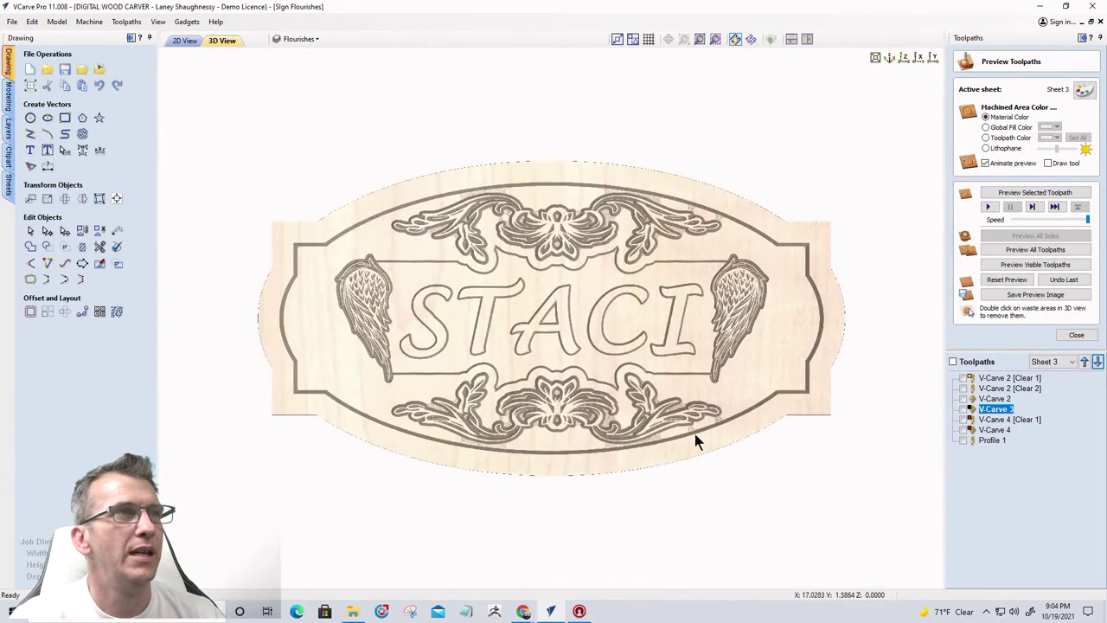
{"action": "left_click_drag", "start_coordinate": [564, 337], "coordinate": [666, 328]}
{"action": "scroll", "coordinate": [667, 329], "scroll_direction": "up", "scroll_amount": 5}
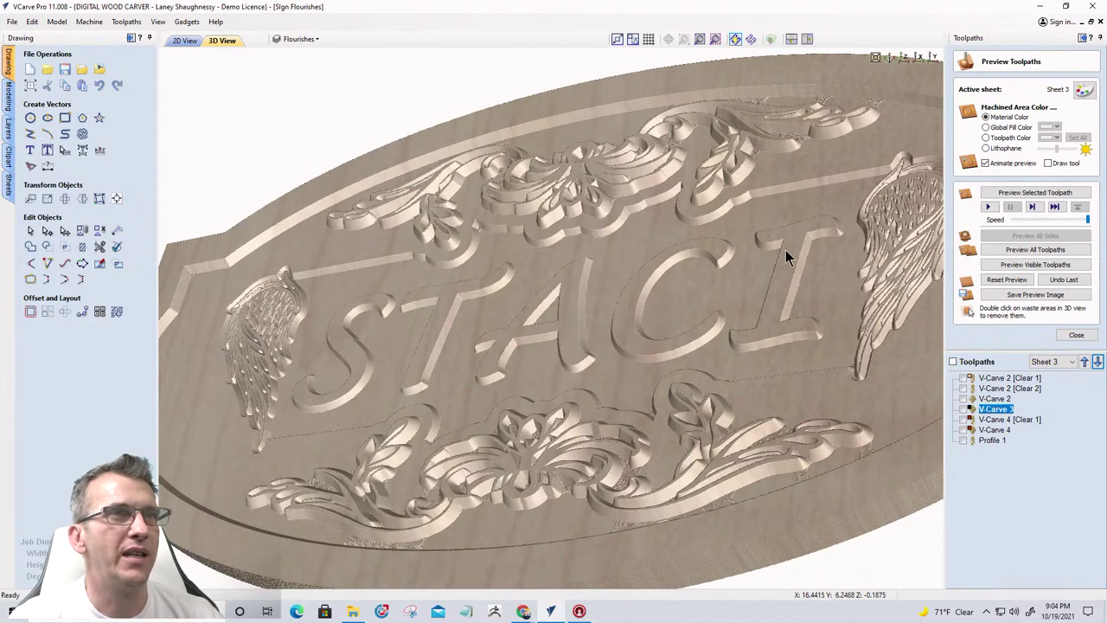
{"action": "left_click_drag", "start_coordinate": [499, 388], "coordinate": [931, 373]}
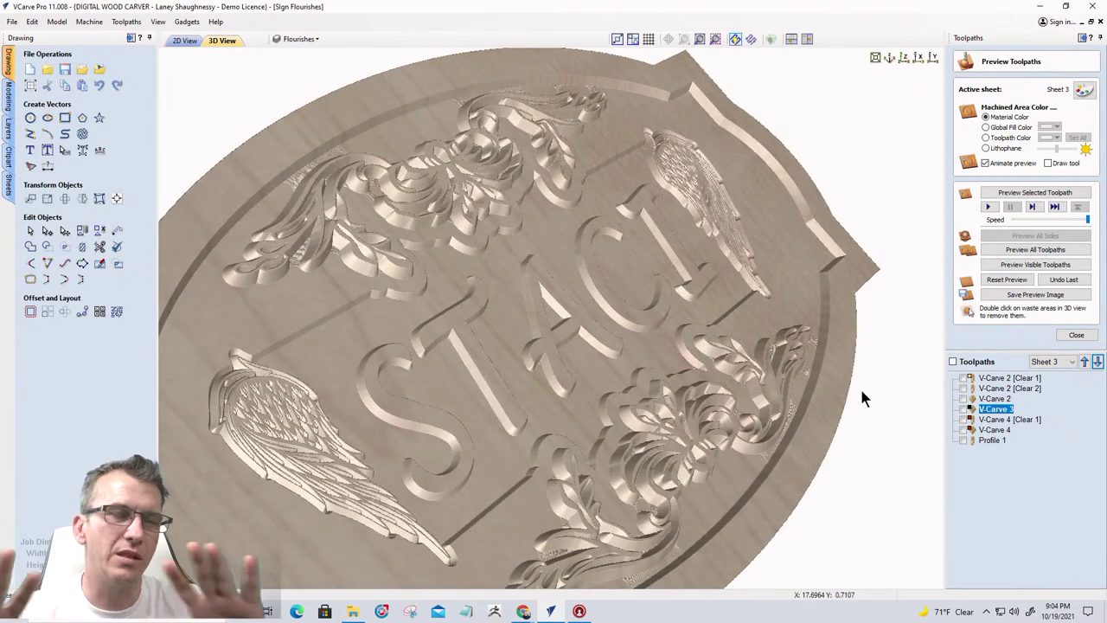
{"action": "left_click_drag", "start_coordinate": [545, 527], "coordinate": [410, 356]}
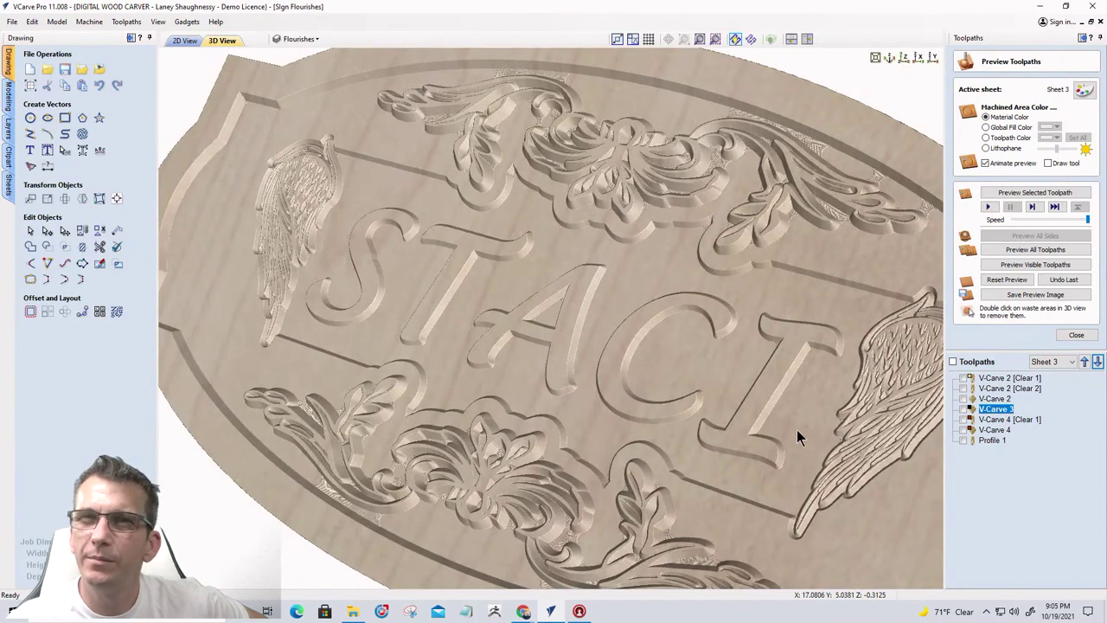
{"action": "left_click_drag", "start_coordinate": [778, 400], "coordinate": [912, 312]}
{"action": "scroll", "coordinate": [921, 378], "scroll_direction": "up", "scroll_amount": 2}
{"action": "left_click", "coordinate": [904, 57]}
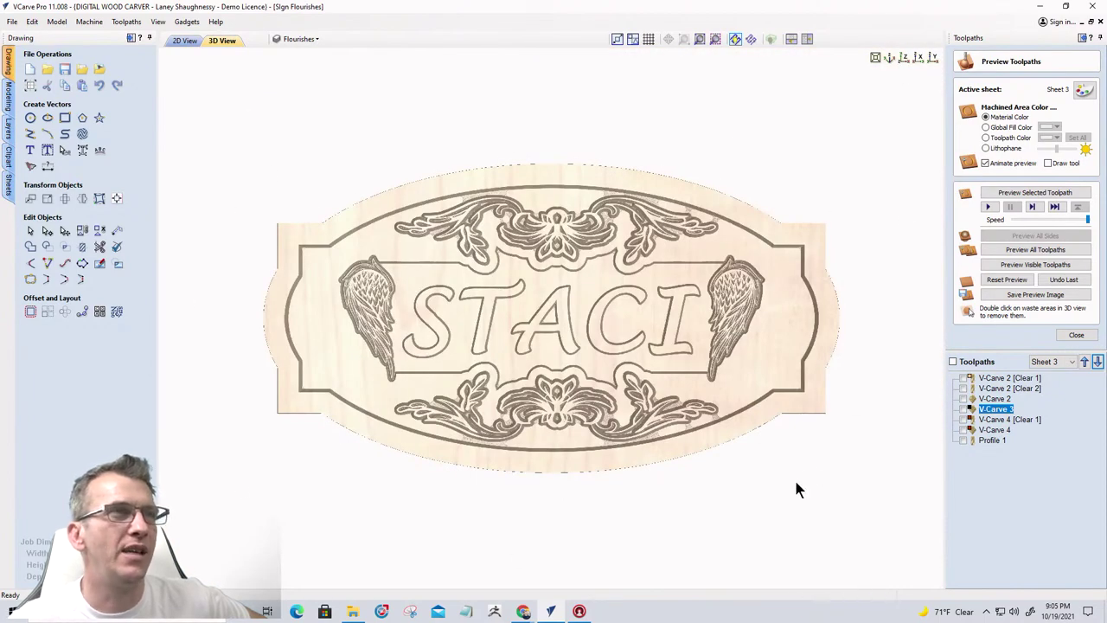
{"action": "left_click_drag", "start_coordinate": [712, 403], "coordinate": [790, 395]}
{"action": "left_click_drag", "start_coordinate": [421, 415], "coordinate": [562, 388]}
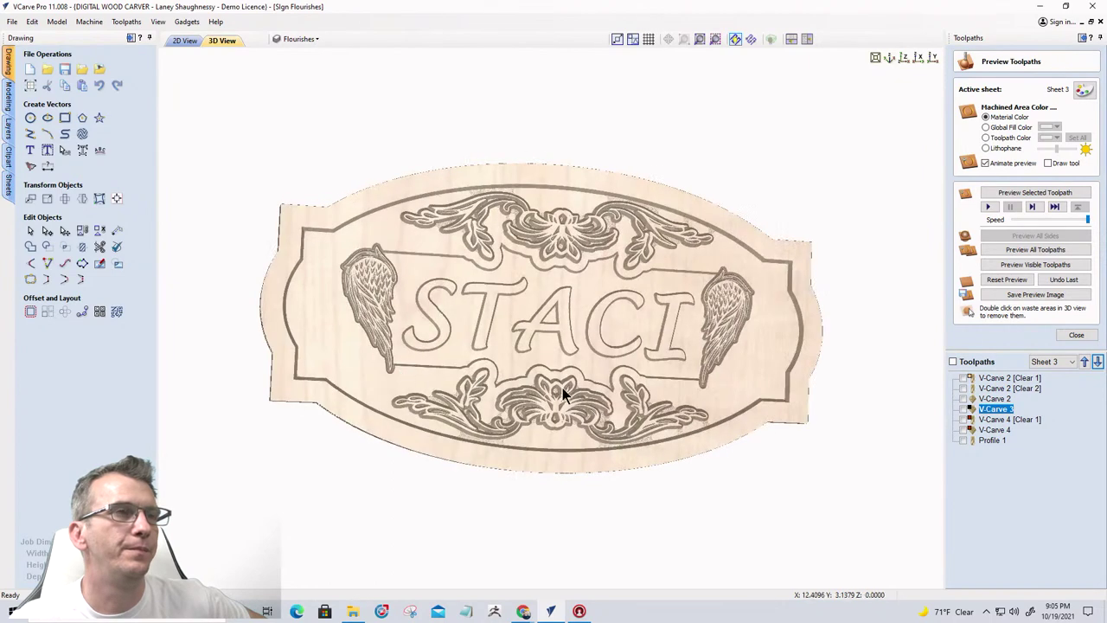
{"action": "scroll", "coordinate": [562, 387], "scroll_direction": "up", "scroll_amount": 3}
{"action": "left_click_drag", "start_coordinate": [729, 452], "coordinate": [744, 425]}
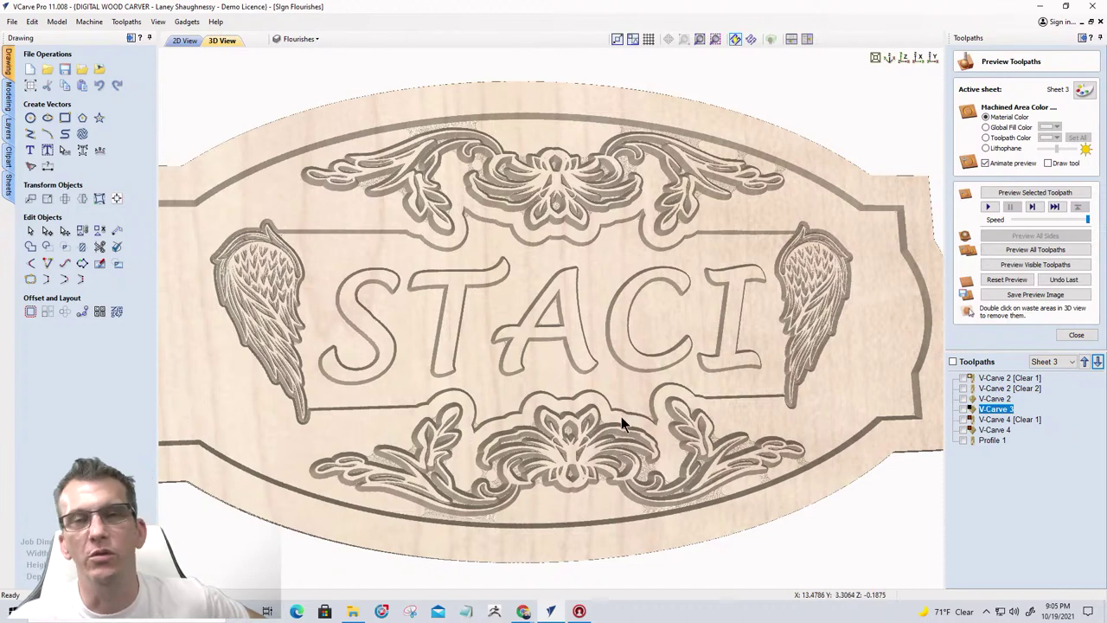
{"action": "left_click_drag", "start_coordinate": [547, 457], "coordinate": [548, 376]}
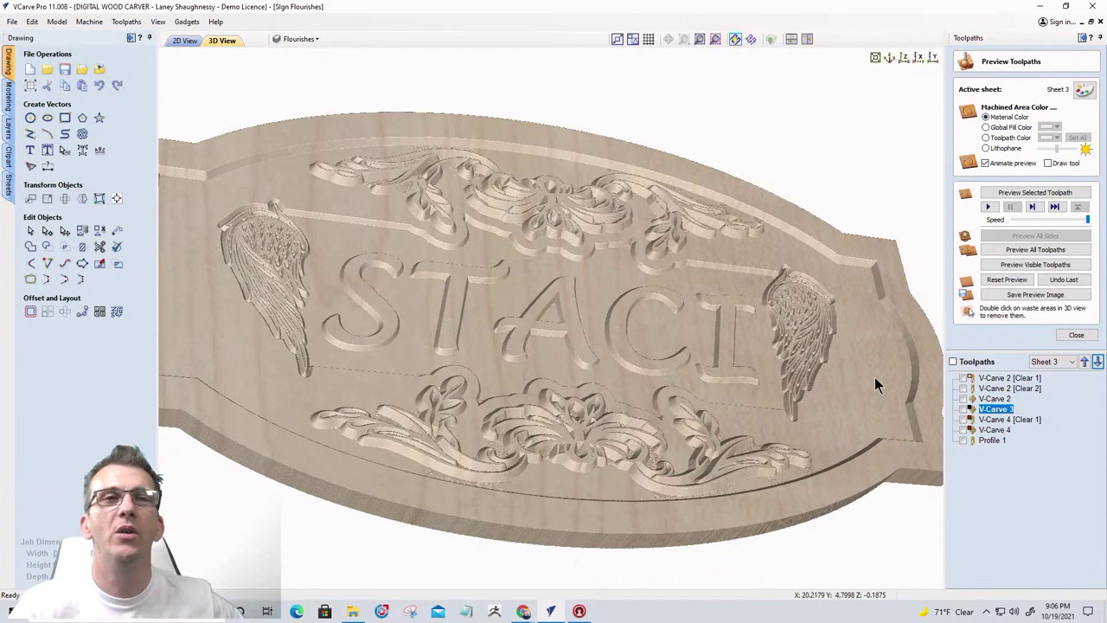
{"action": "left_click", "coordinate": [132, 39]}
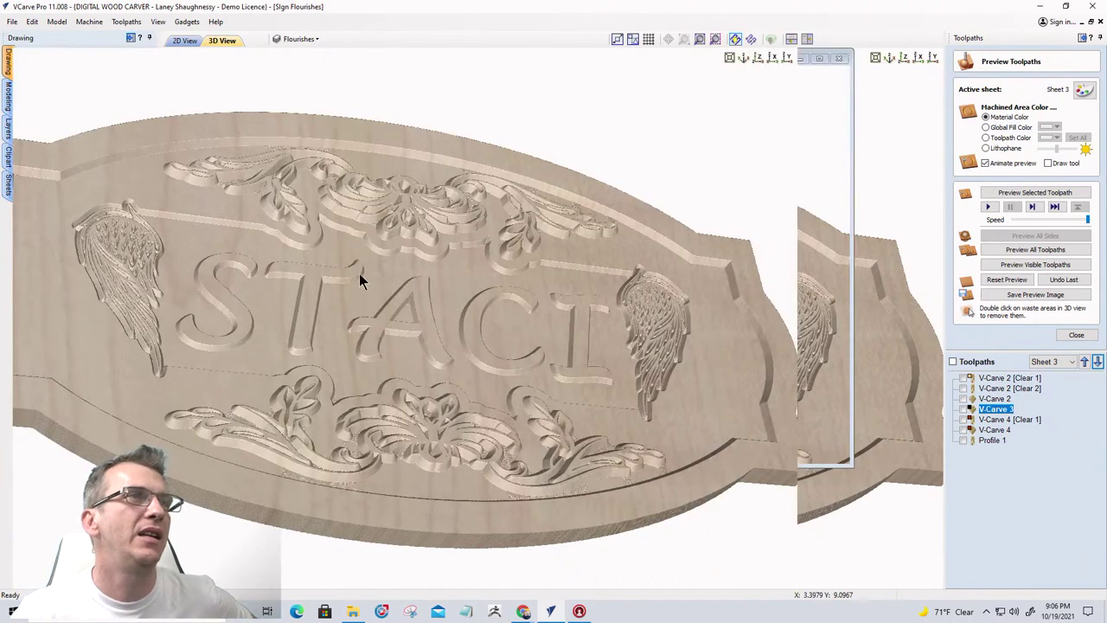
{"action": "left_click", "coordinate": [1046, 363]}
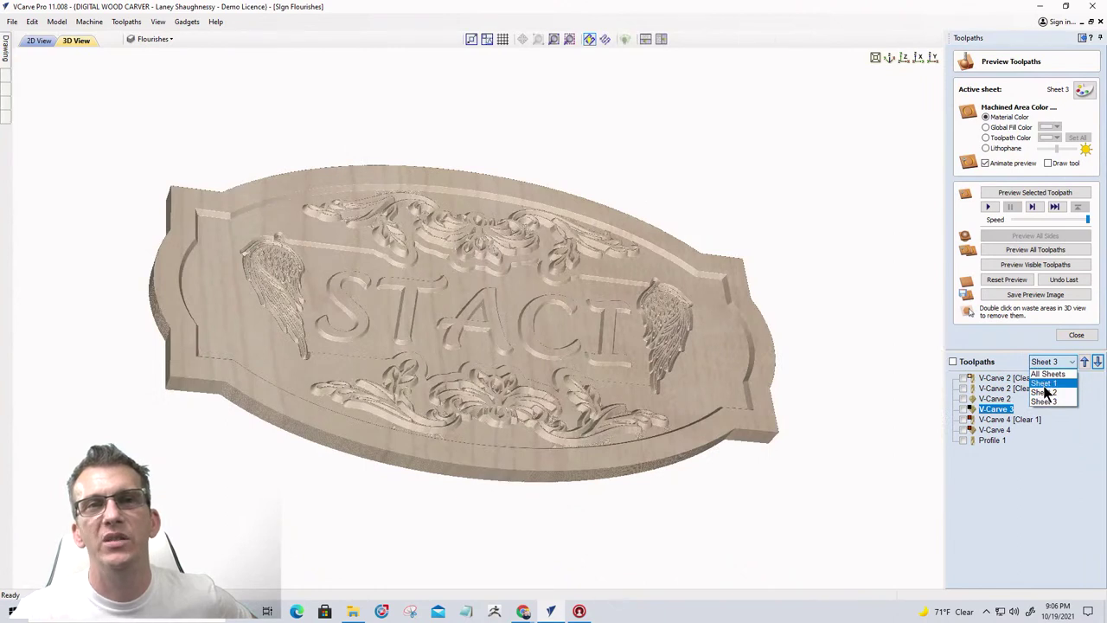
{"action": "left_click", "coordinate": [1044, 383]}
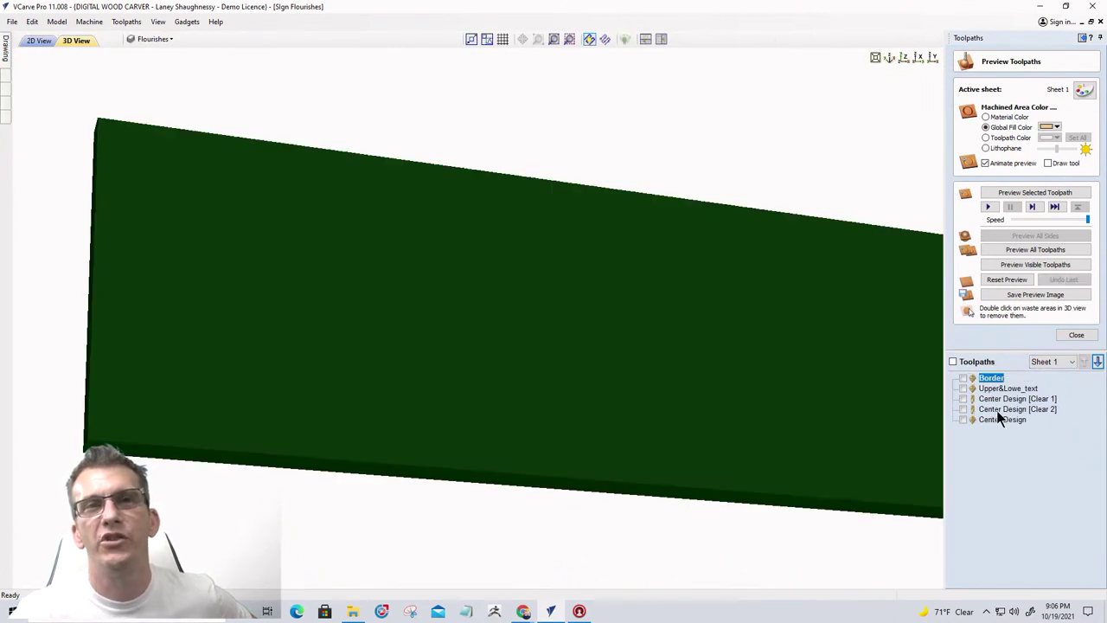
{"action": "mouse_move", "coordinate": [1005, 418]}
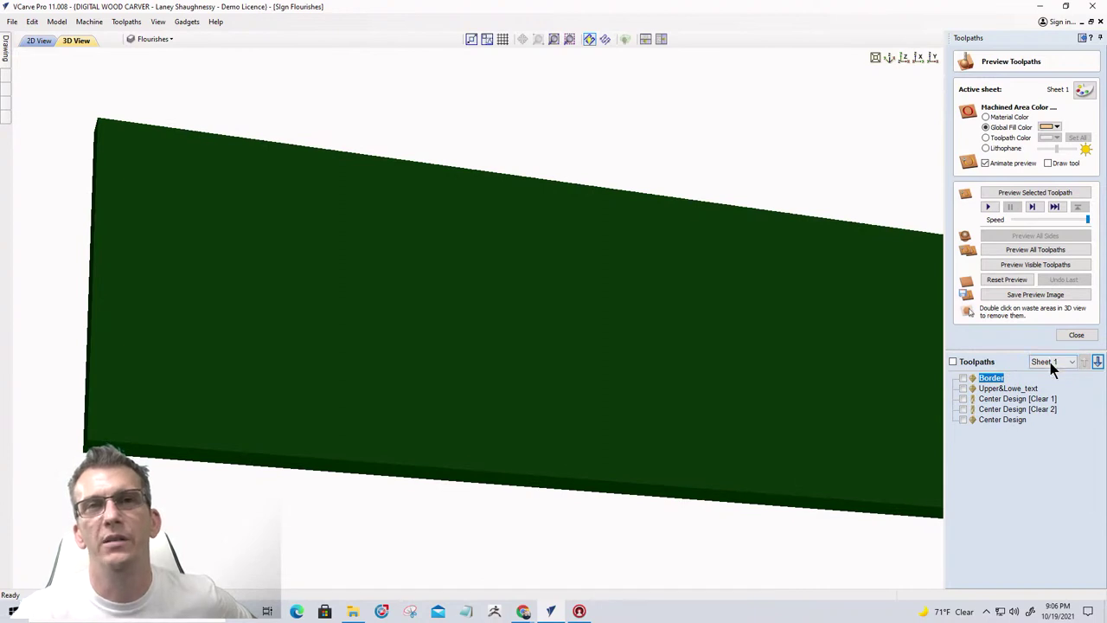
{"action": "left_click", "coordinate": [1048, 361]}
{"action": "left_click", "coordinate": [1042, 394]}
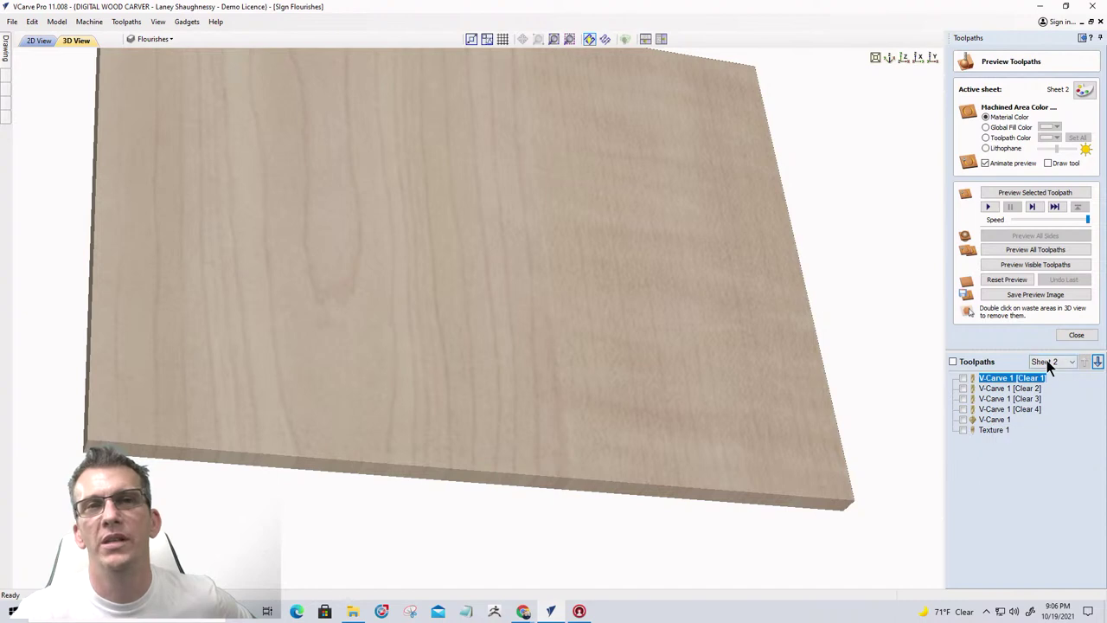
{"action": "left_click", "coordinate": [1050, 362]}
{"action": "left_click", "coordinate": [1042, 402]}
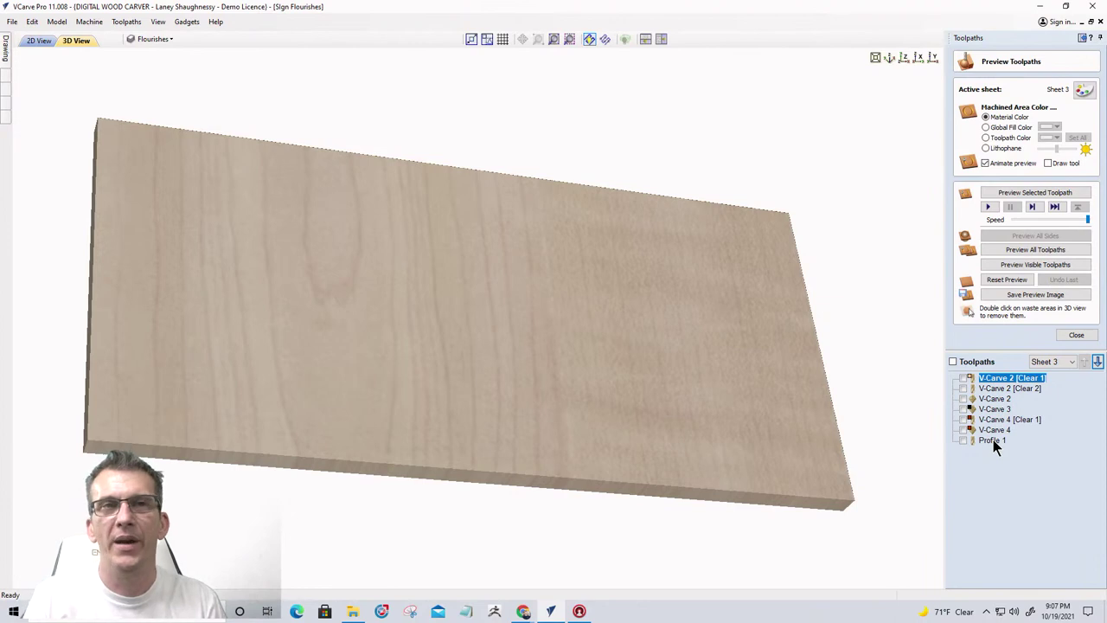
{"action": "left_click", "coordinate": [1045, 363]}
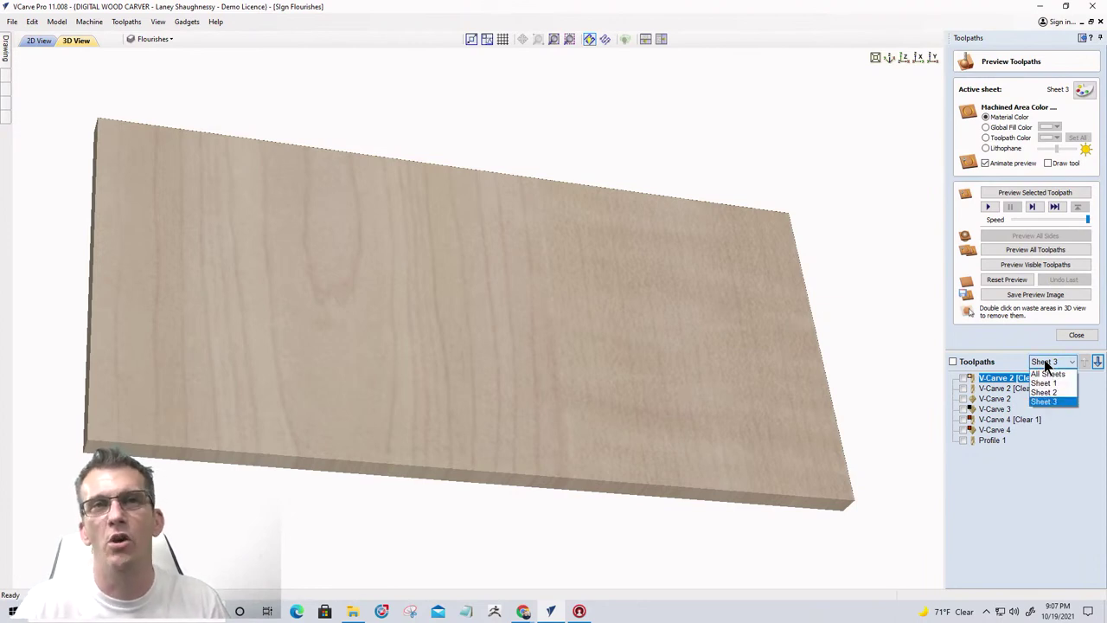
{"action": "left_click", "coordinate": [1047, 373]}
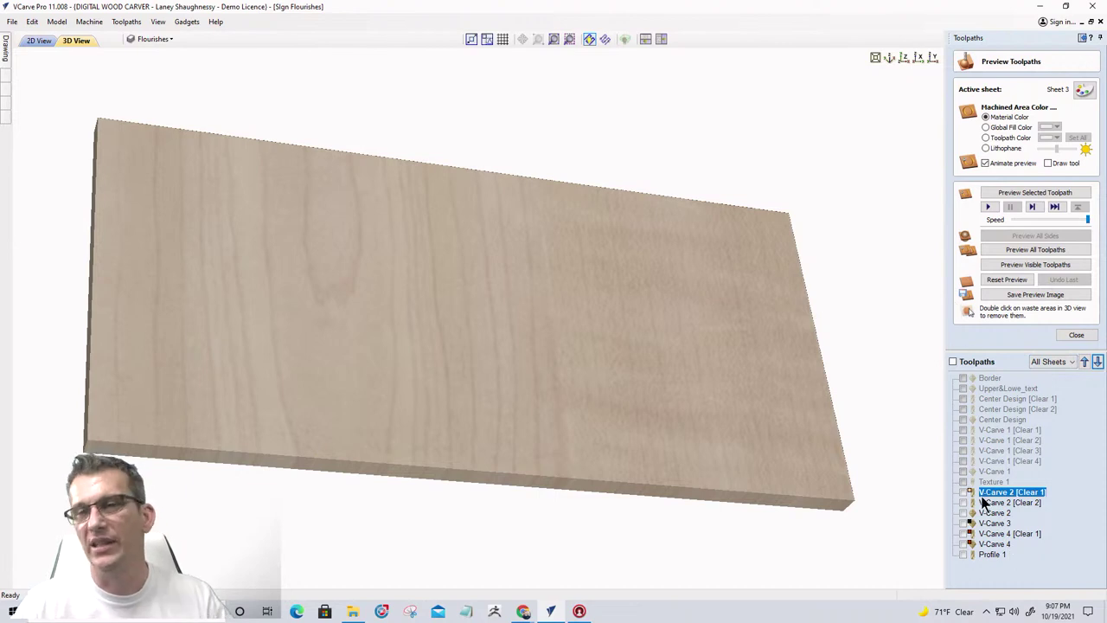
{"action": "mouse_move", "coordinate": [983, 502]}
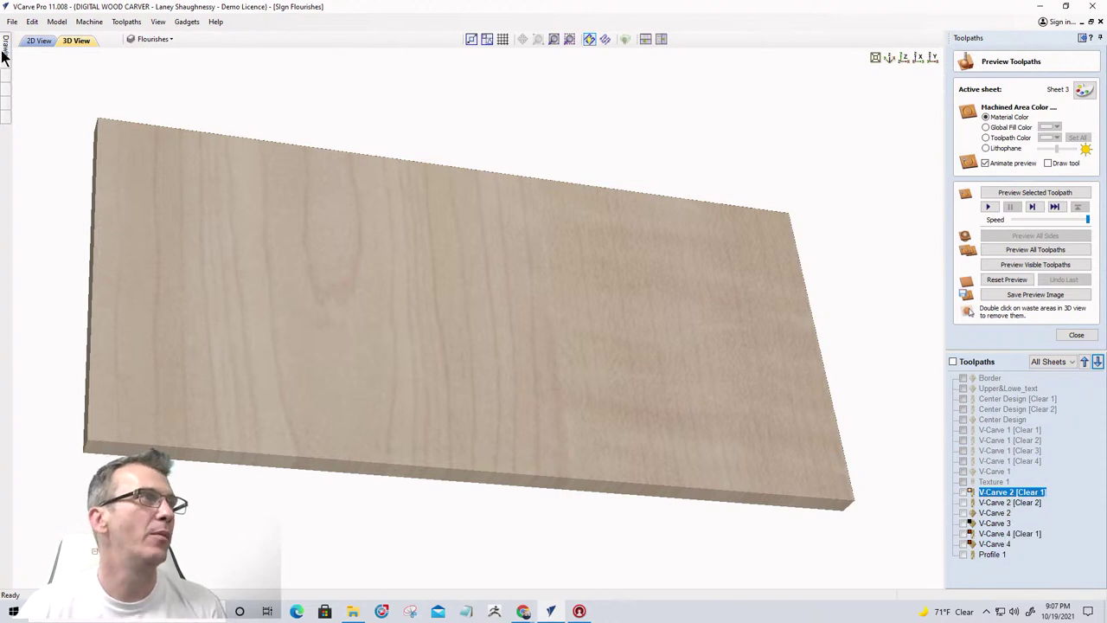
{"action": "mouse_move", "coordinate": [5, 55]}
{"action": "mouse_move", "coordinate": [6, 112]}
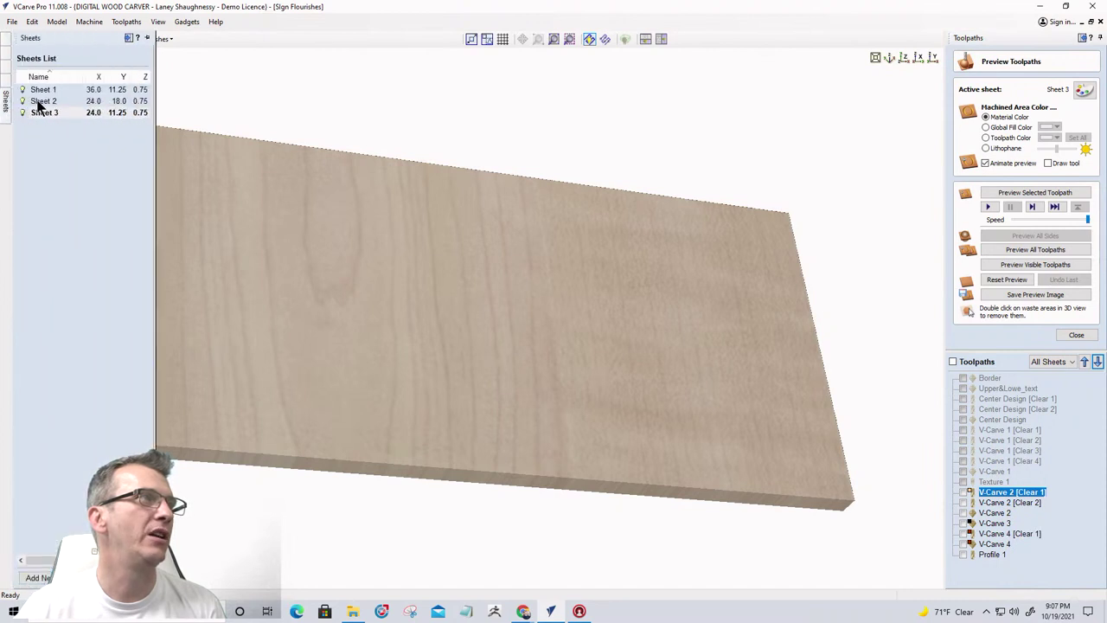
{"action": "left_click", "coordinate": [44, 101]}
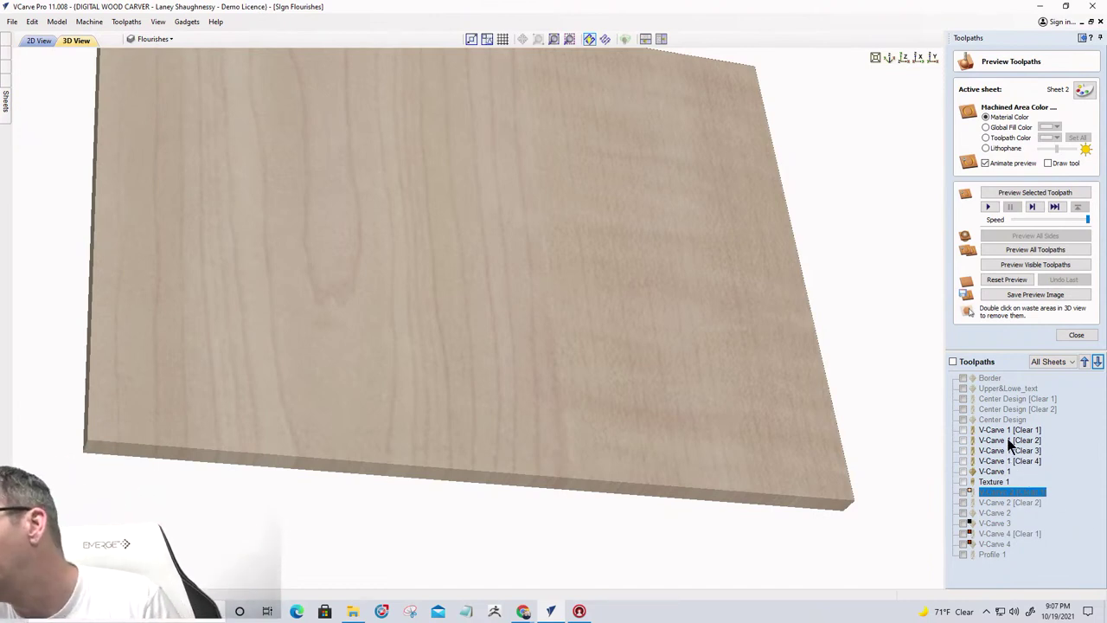
{"action": "mouse_move", "coordinate": [1010, 442]}
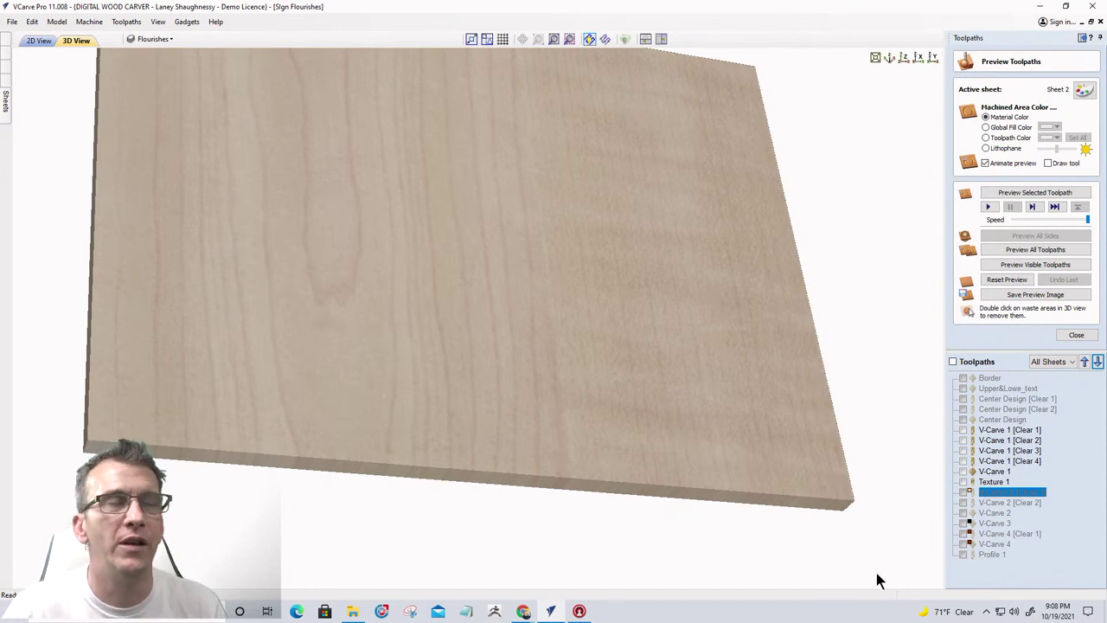
{"action": "left_click", "coordinate": [216, 24]}
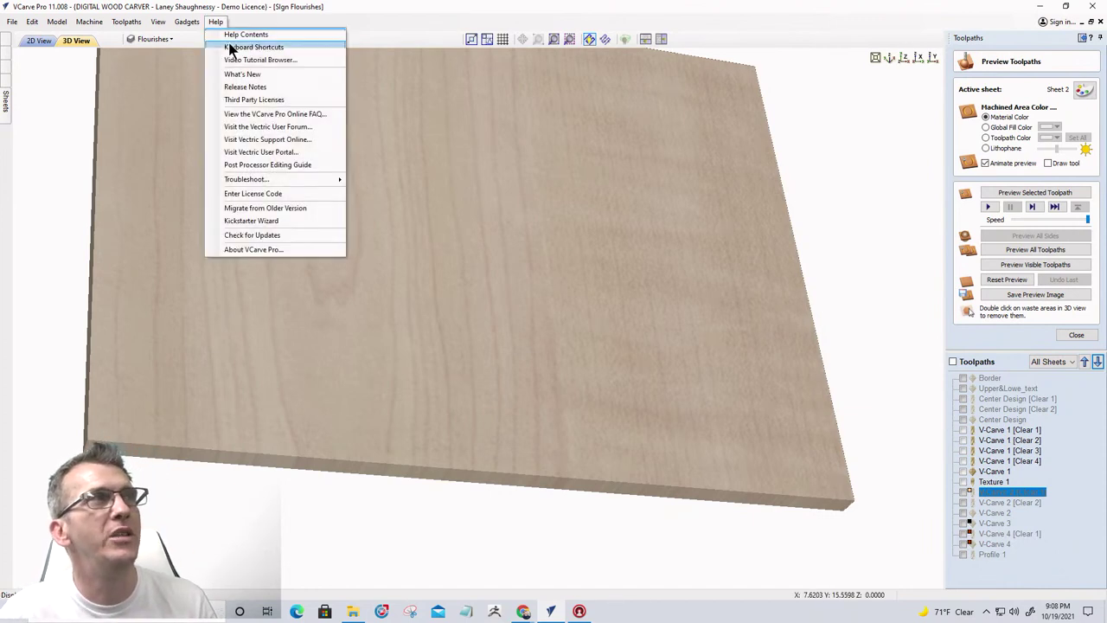
{"action": "left_click", "coordinate": [228, 39]}
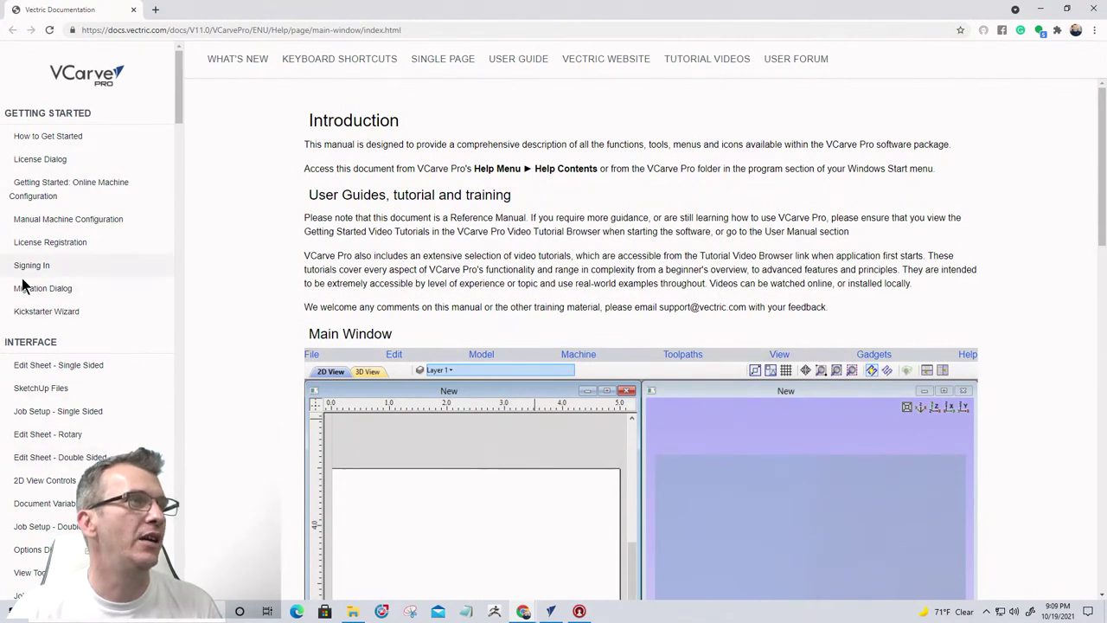
{"action": "scroll", "coordinate": [22, 289], "scroll_direction": "down", "scroll_amount": 1}
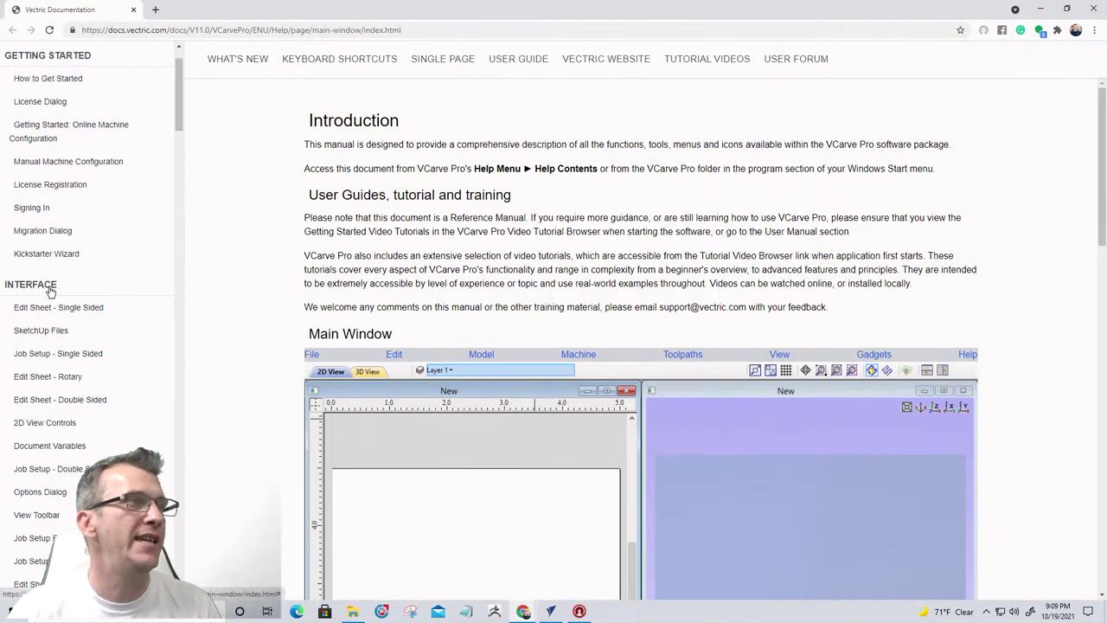
{"action": "scroll", "coordinate": [41, 291], "scroll_direction": "down", "scroll_amount": 5}
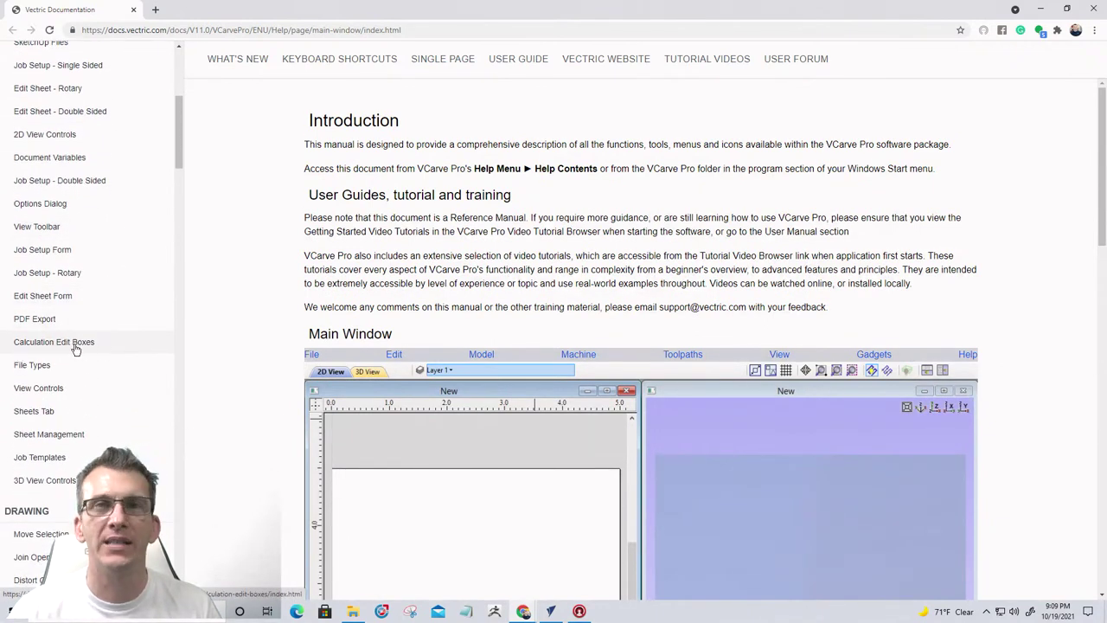
{"action": "left_click", "coordinate": [77, 343]}
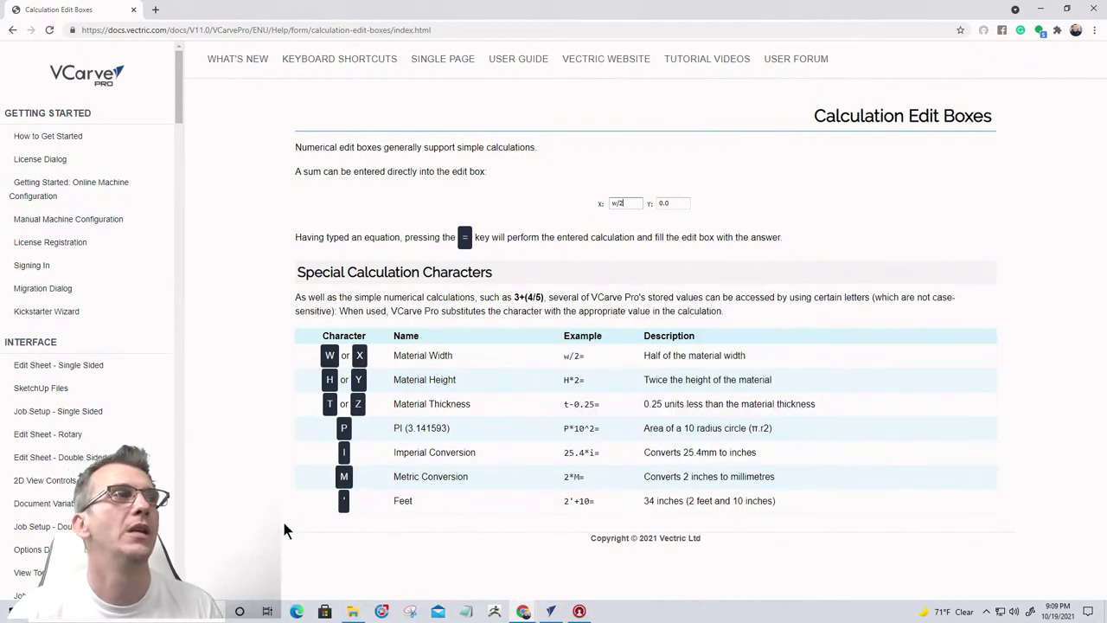
{"action": "scroll", "coordinate": [43, 357], "scroll_direction": "down", "scroll_amount": 1}
{"action": "scroll", "coordinate": [43, 356], "scroll_direction": "down", "scroll_amount": 2}
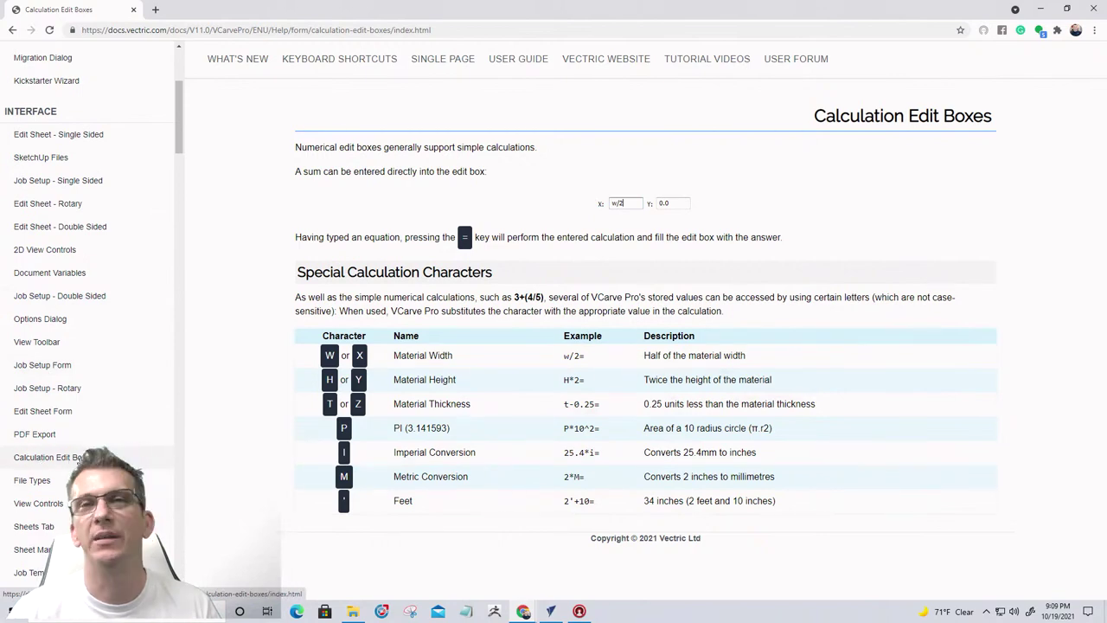
{"action": "left_click", "coordinate": [133, 10]}
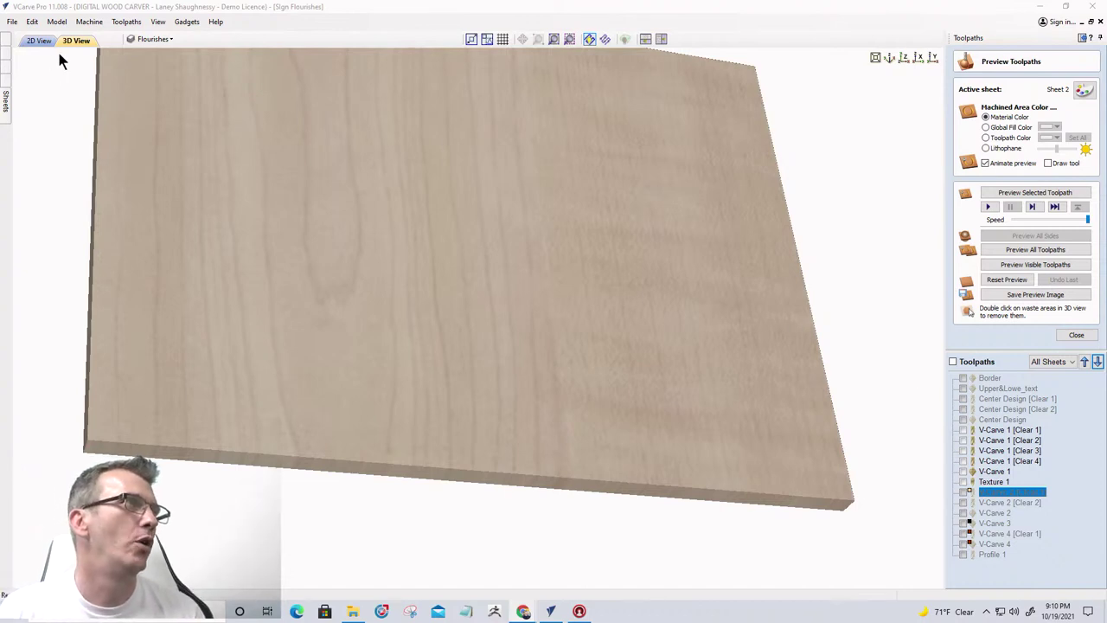
Filter the Toolpaths list to Sheet 3 and preview all its toolpaths
{"action": "left_click", "coordinate": [1034, 366]}
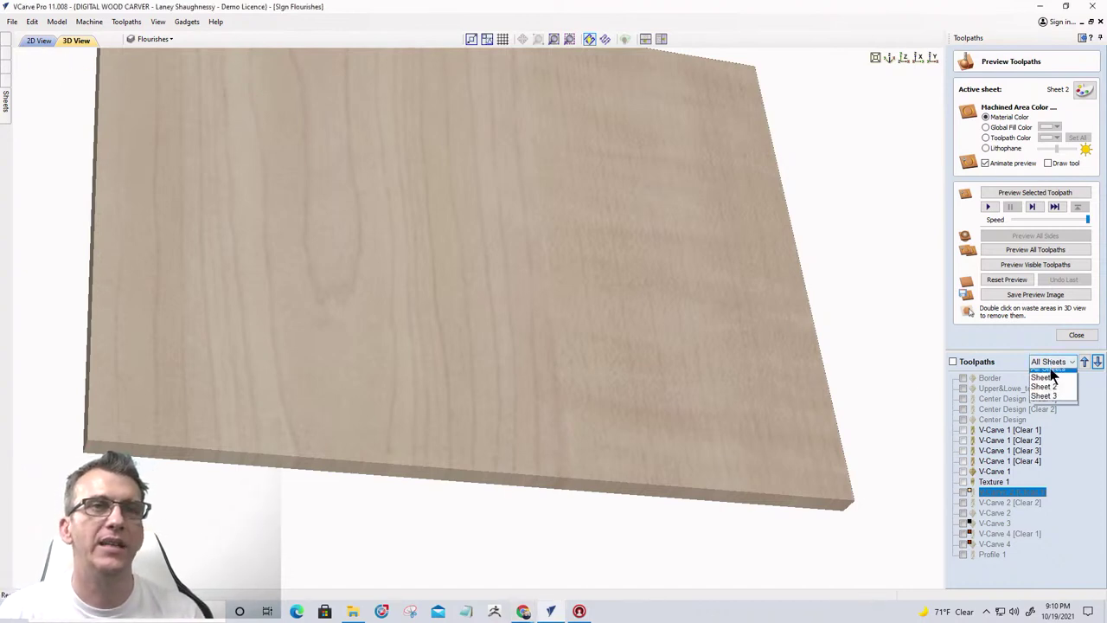
{"action": "left_click", "coordinate": [1044, 405]}
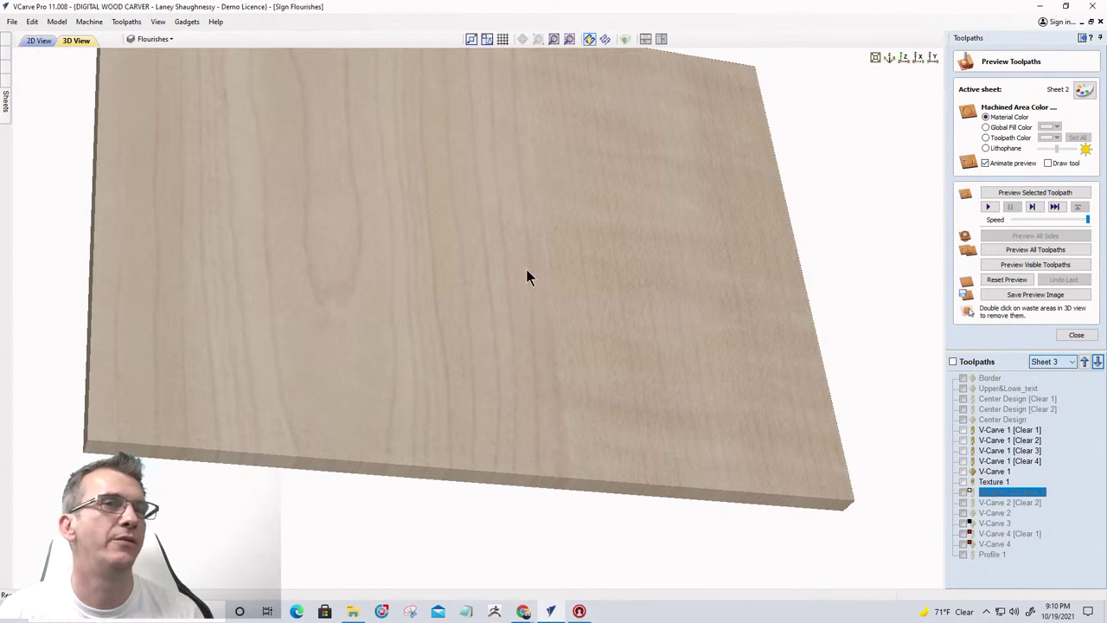
{"action": "left_click", "coordinate": [1016, 251]}
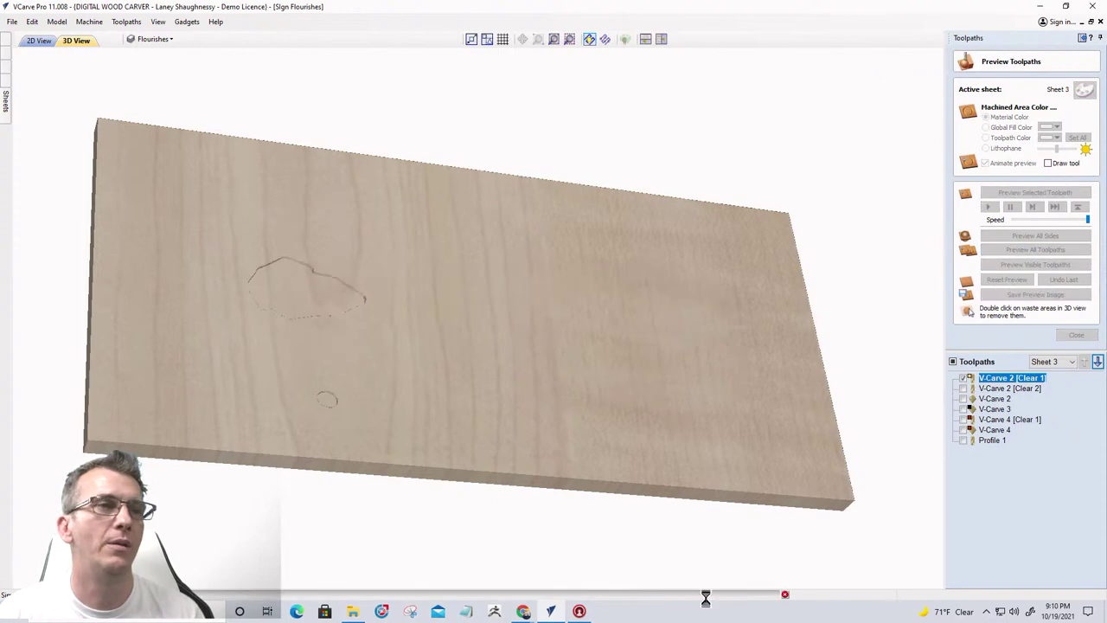
Adjust which Sheet 3 toolpaths are visible and simulate only the visible ones
{"action": "left_click", "coordinate": [952, 361]}
{"action": "left_click", "coordinate": [963, 420]}
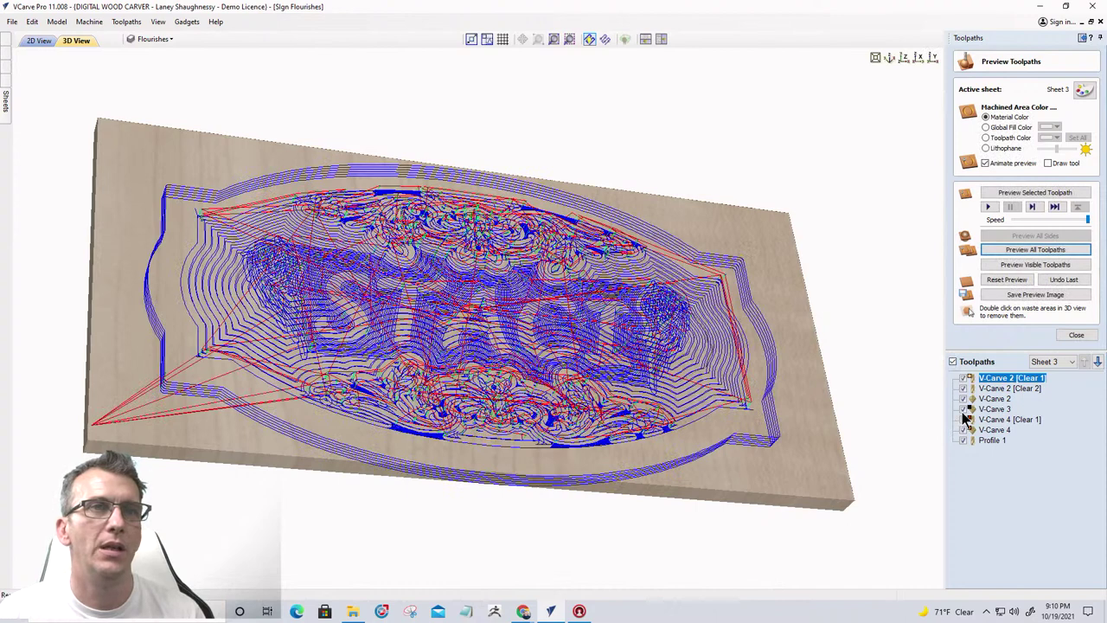
{"action": "left_click", "coordinate": [964, 419]}
{"action": "left_click", "coordinate": [964, 420]}
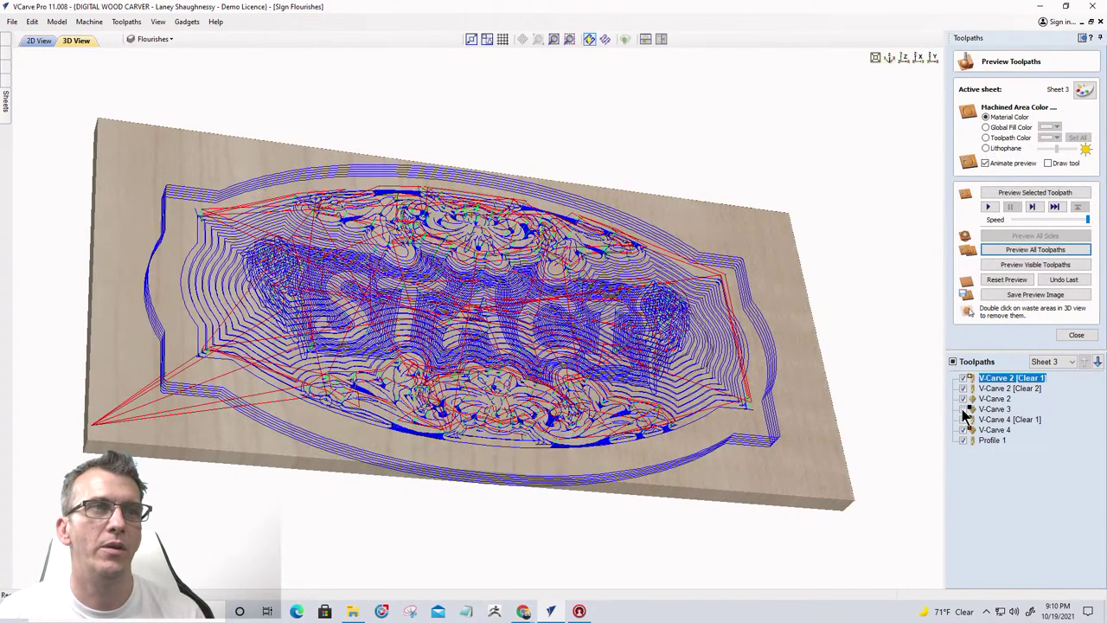
{"action": "left_click", "coordinate": [1035, 268]}
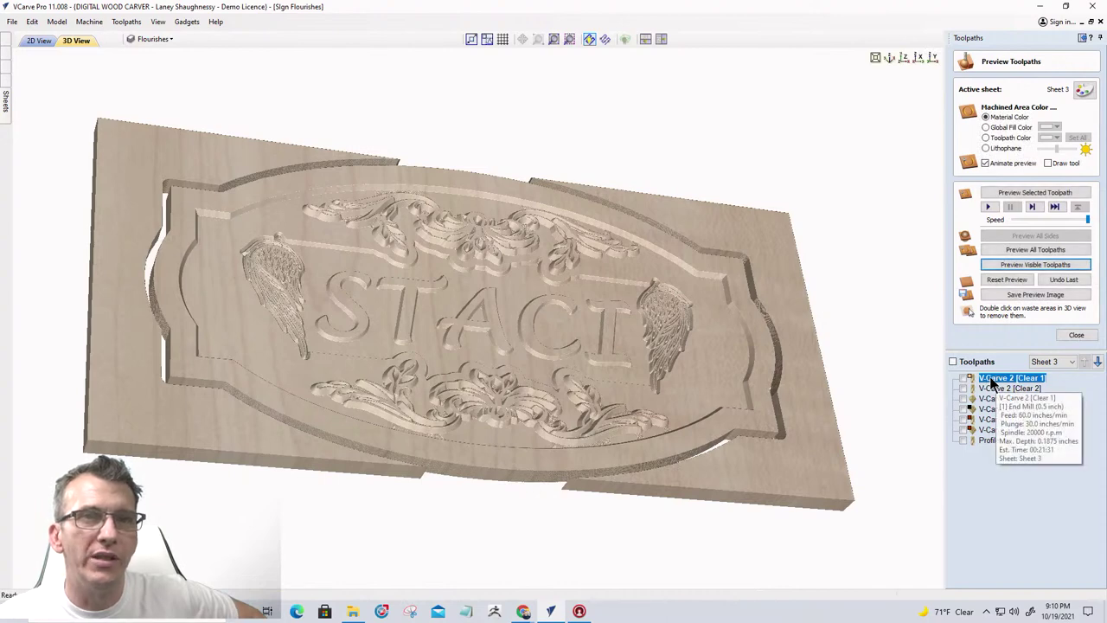
Select Profile 1 and rotate and zoom to inspect the STACI sign cut free from the board
{"action": "mouse_move", "coordinate": [997, 395]}
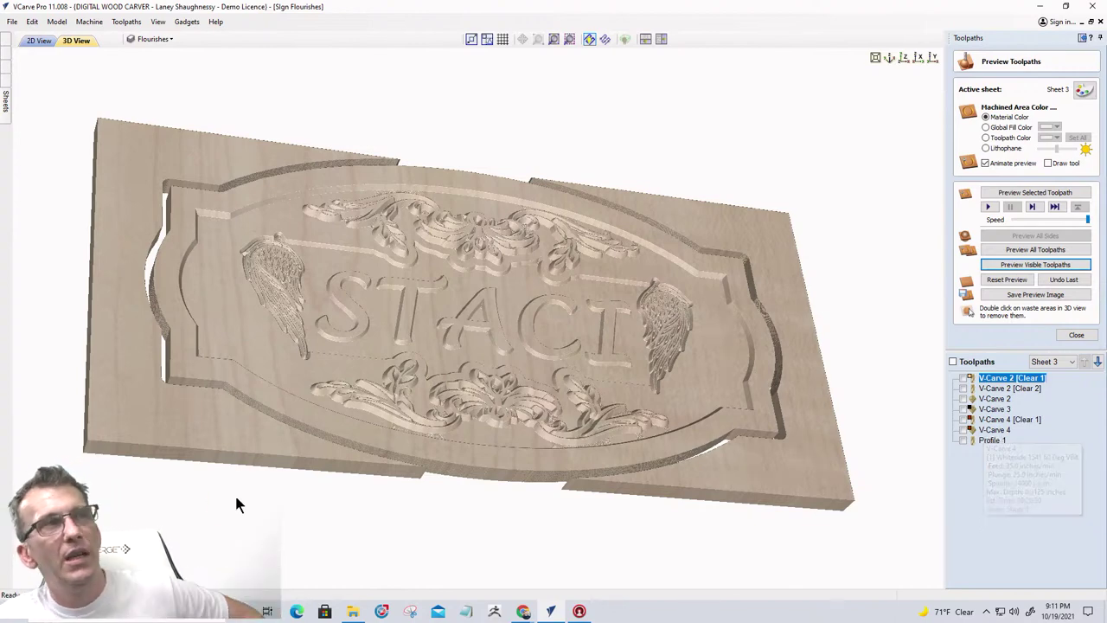
{"action": "left_click_drag", "start_coordinate": [689, 446], "coordinate": [519, 454]}
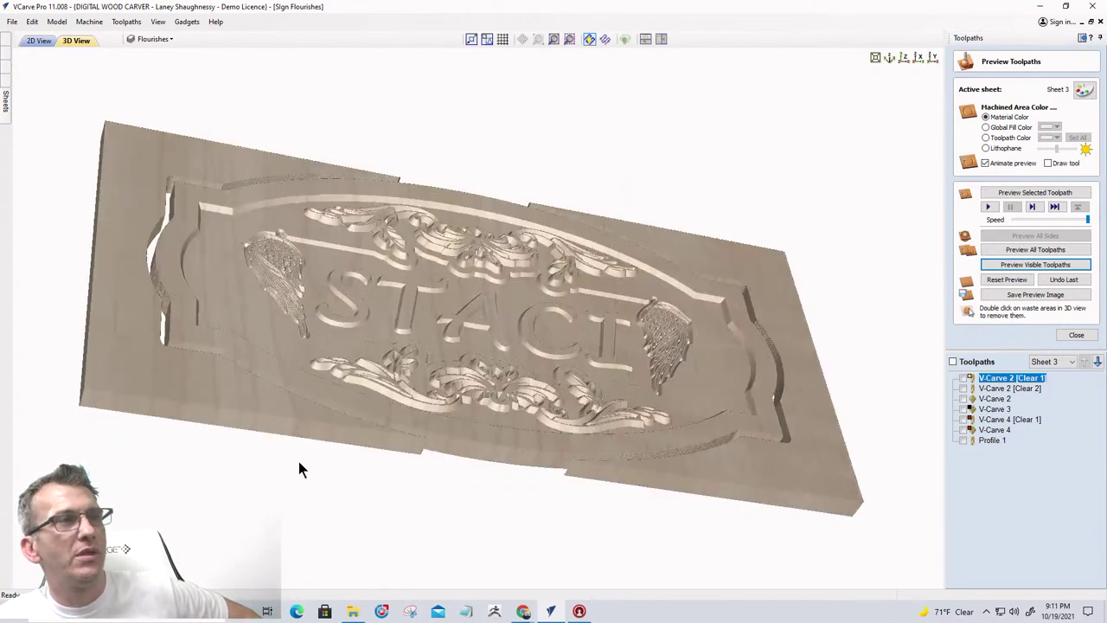
{"action": "left_click_drag", "start_coordinate": [298, 465], "coordinate": [222, 398]}
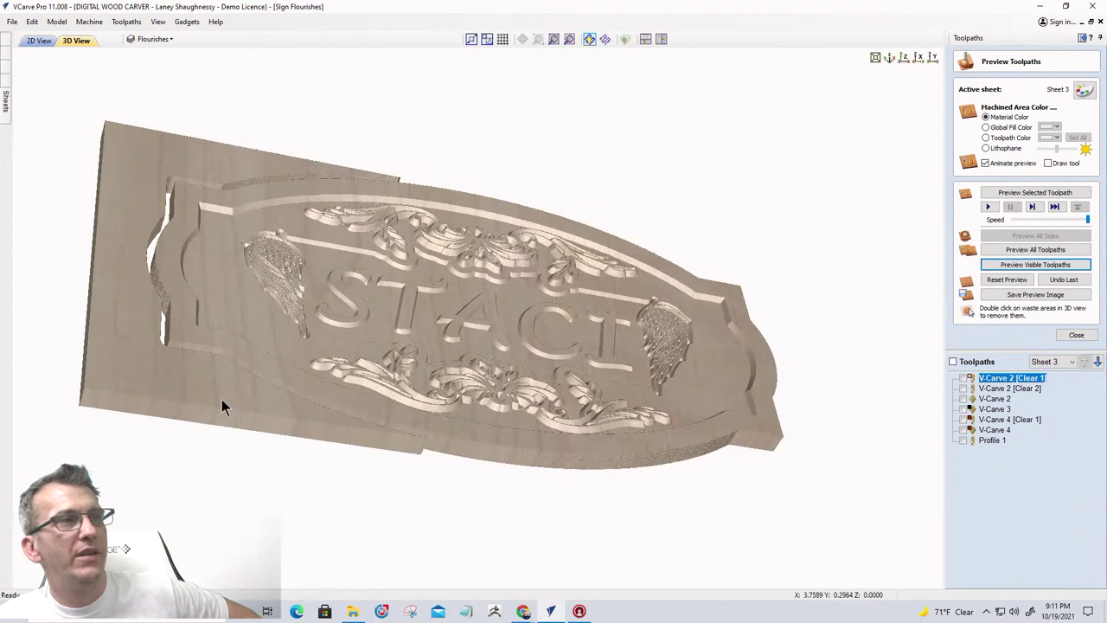
{"action": "left_click", "coordinate": [986, 442]}
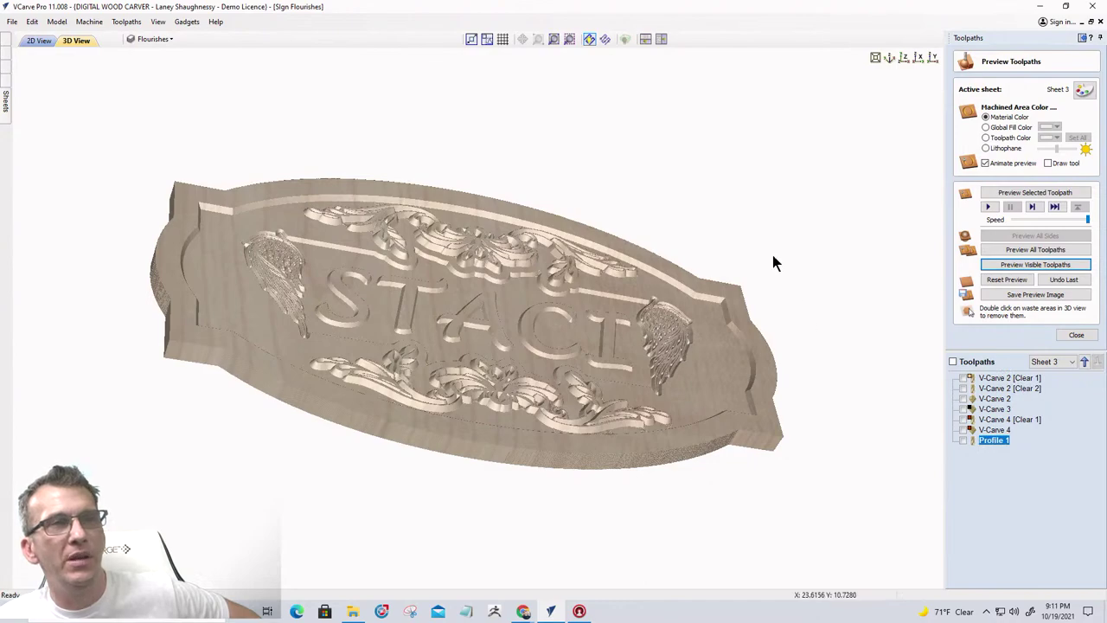
{"action": "left_click_drag", "start_coordinate": [472, 420], "coordinate": [519, 390]}
{"action": "scroll", "coordinate": [526, 376], "scroll_direction": "up", "scroll_amount": 3}
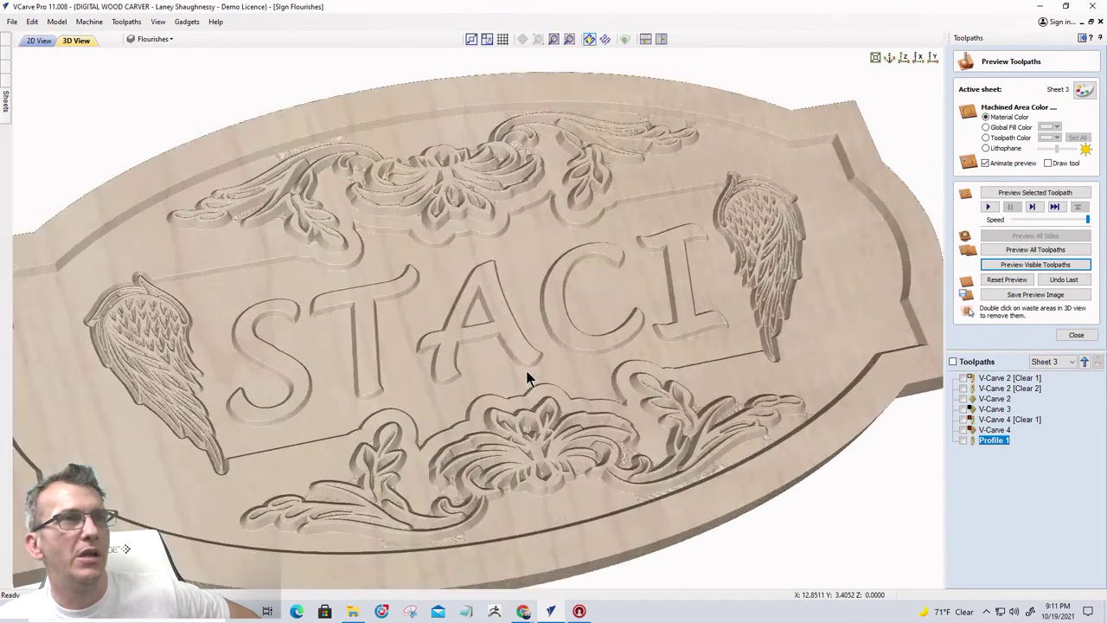
Set the board material appearance to Cherry wood
{"action": "left_click", "coordinate": [1083, 90]}
{"action": "left_click", "coordinate": [1025, 114]}
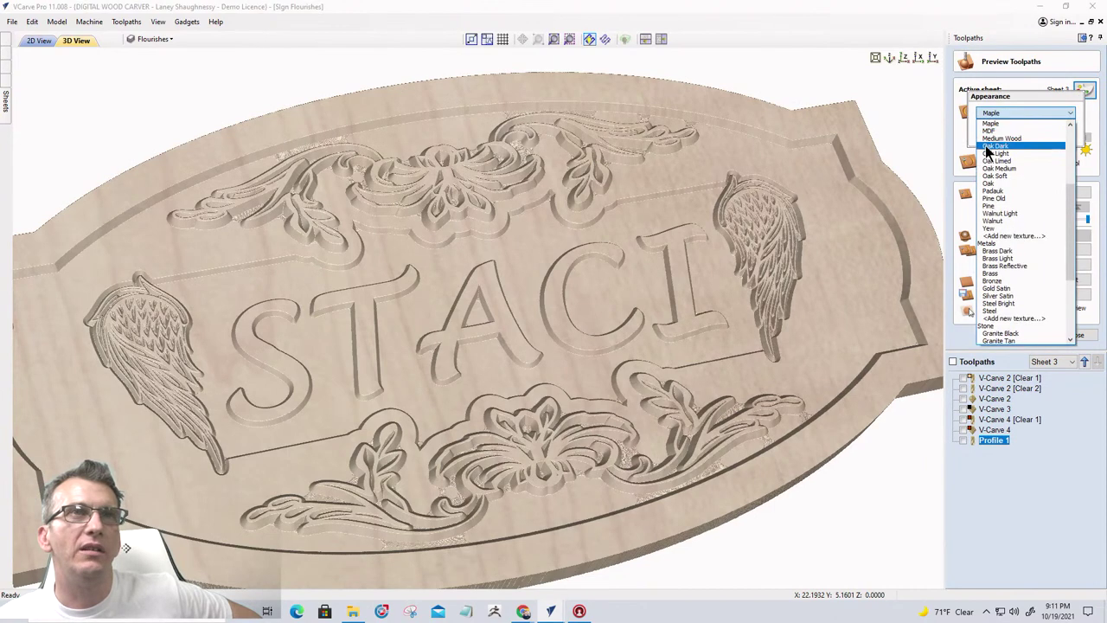
{"action": "left_click", "coordinate": [987, 162]}
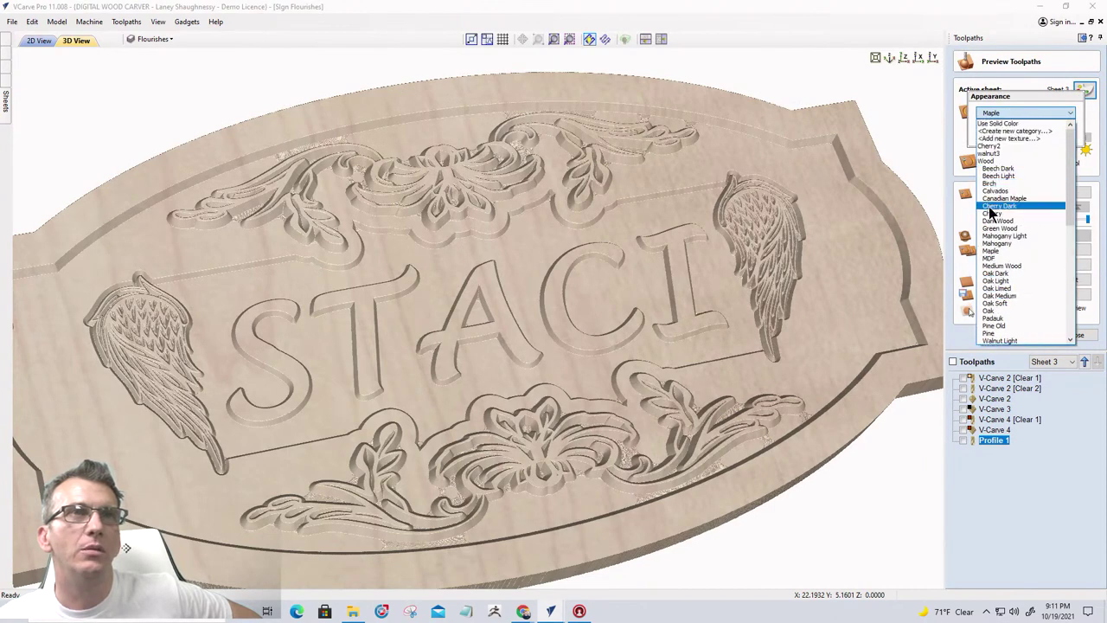
{"action": "left_click", "coordinate": [991, 212]}
{"action": "scroll", "coordinate": [842, 277], "scroll_direction": "down", "scroll_amount": 5}
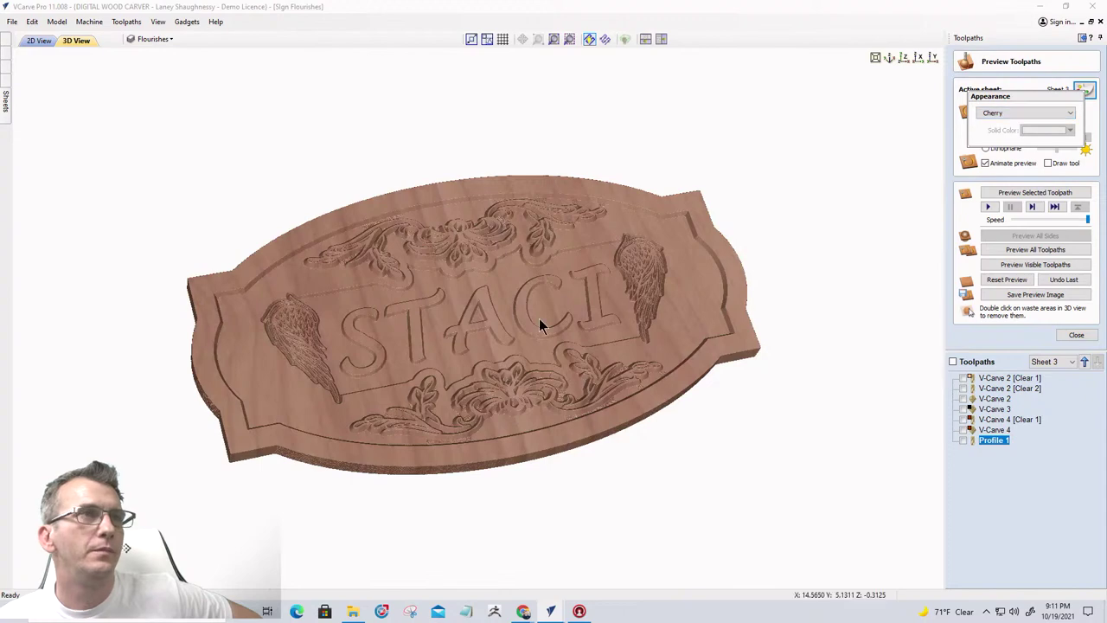
{"action": "scroll", "coordinate": [532, 325], "scroll_direction": "up", "scroll_amount": 5}
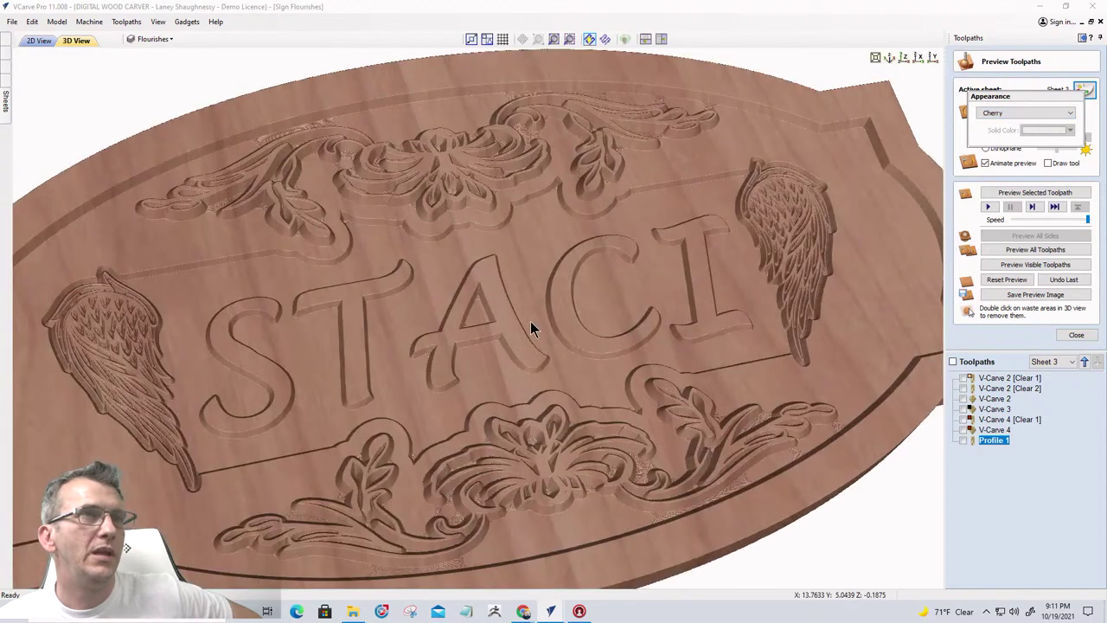
{"action": "scroll", "coordinate": [531, 328], "scroll_direction": "down", "scroll_amount": 2}
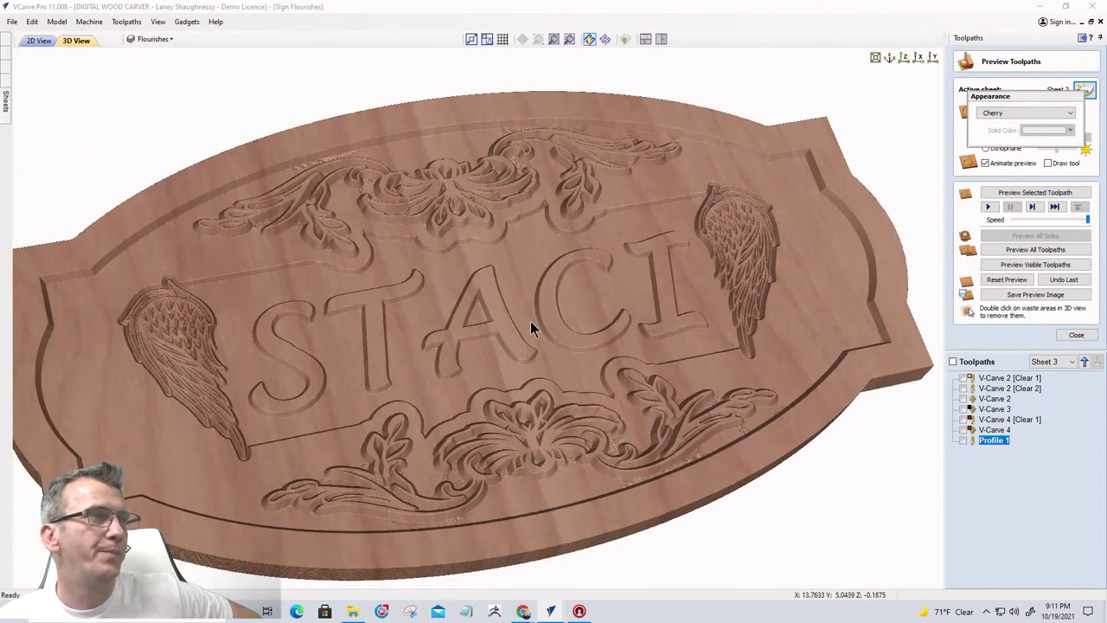
{"action": "left_click_drag", "start_coordinate": [610, 317], "coordinate": [618, 358]}
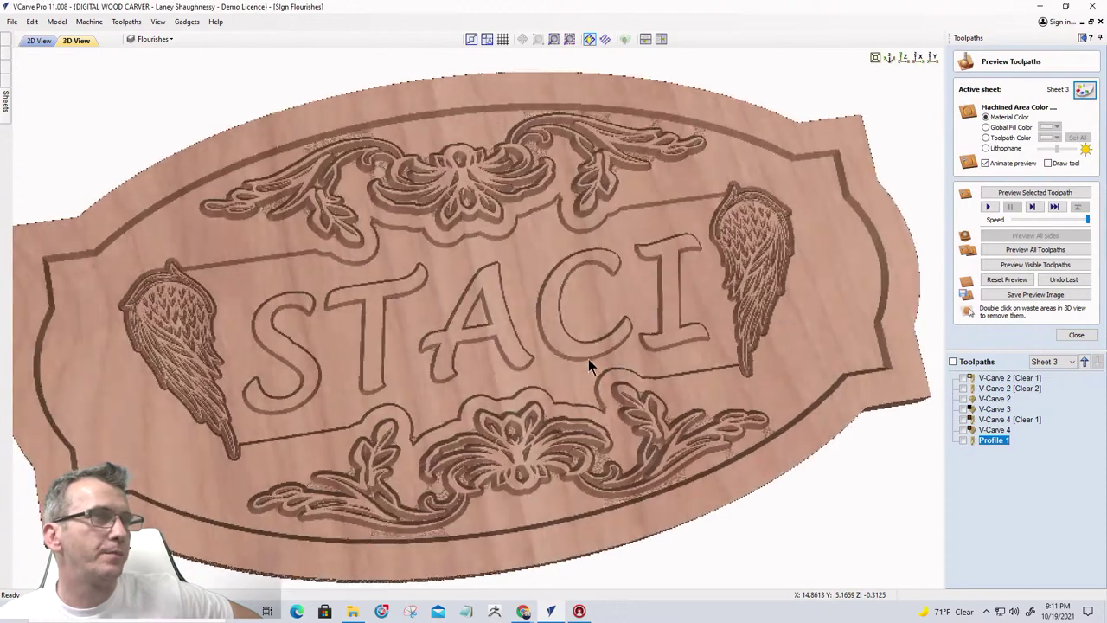
Enable Use Shadow Shading from the View menu
{"action": "left_click", "coordinate": [156, 23]}
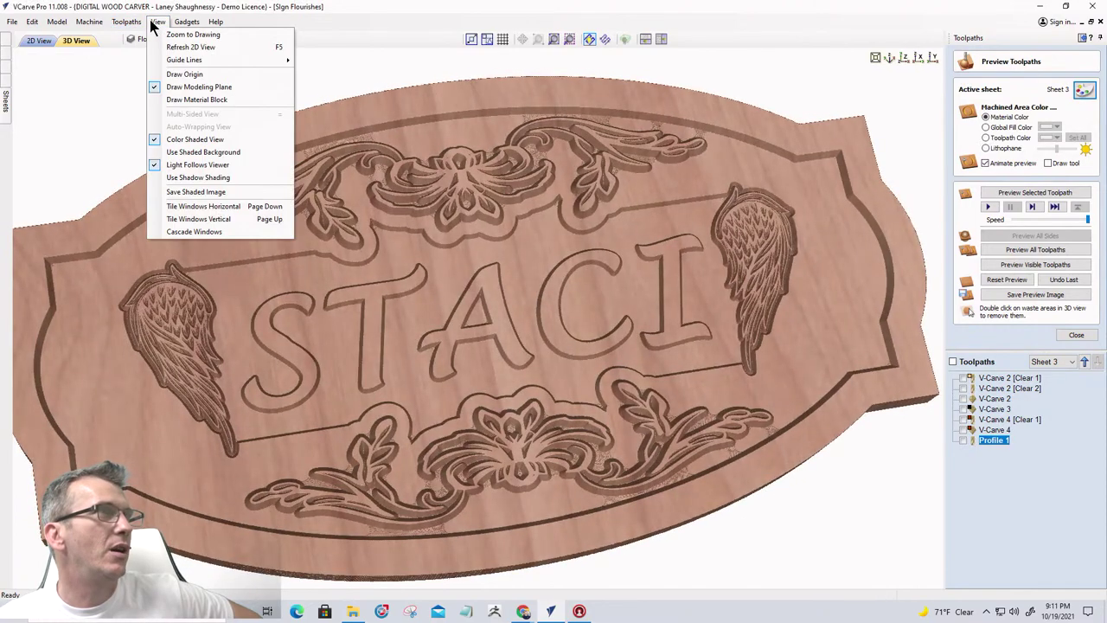
{"action": "left_click", "coordinate": [183, 179]}
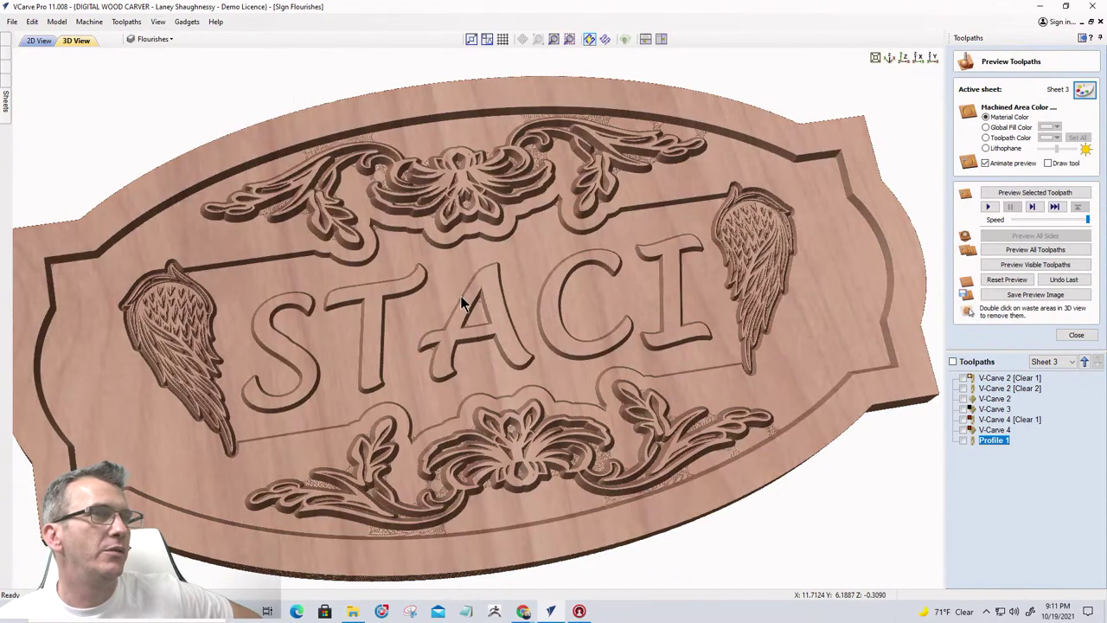
{"action": "left_click_drag", "start_coordinate": [472, 299], "coordinate": [745, 287]}
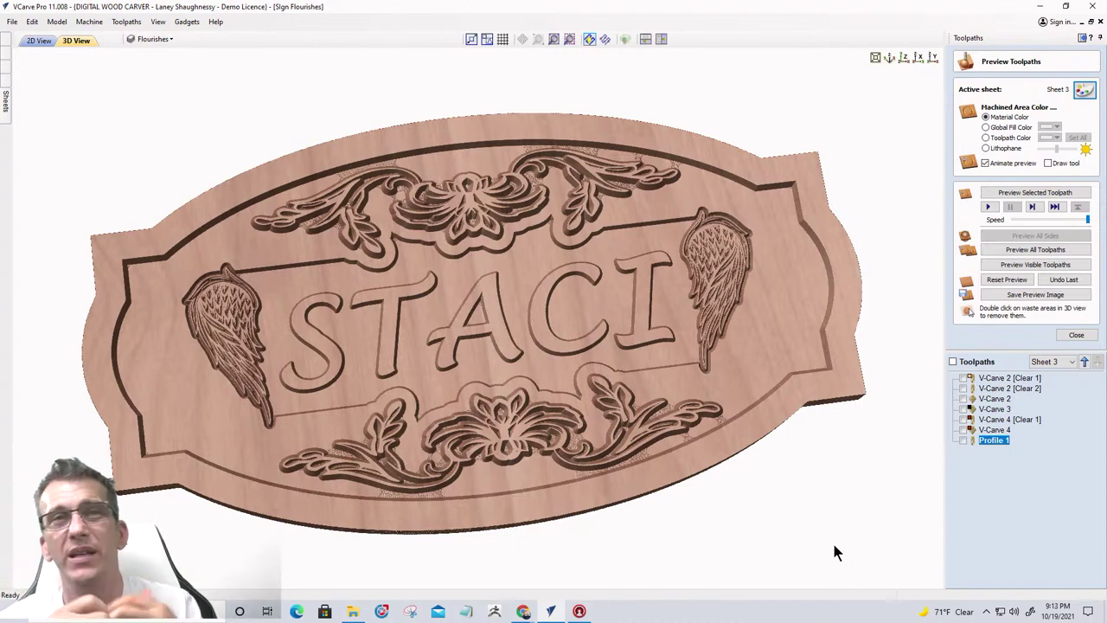
Save the Profile 1 toolpath using the Digital Wood Carver Helical Arcs (inch) post processor
{"action": "left_click", "coordinate": [1076, 335]}
{"action": "left_click", "coordinate": [1042, 237]}
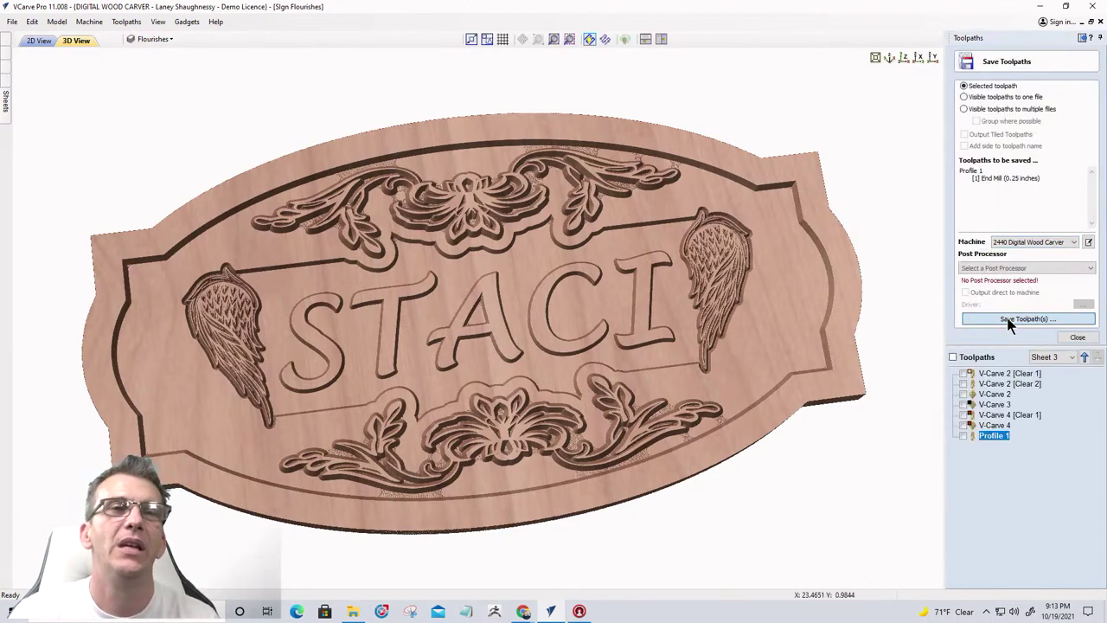
{"action": "left_click", "coordinate": [981, 318]}
{"action": "left_click", "coordinate": [543, 320]}
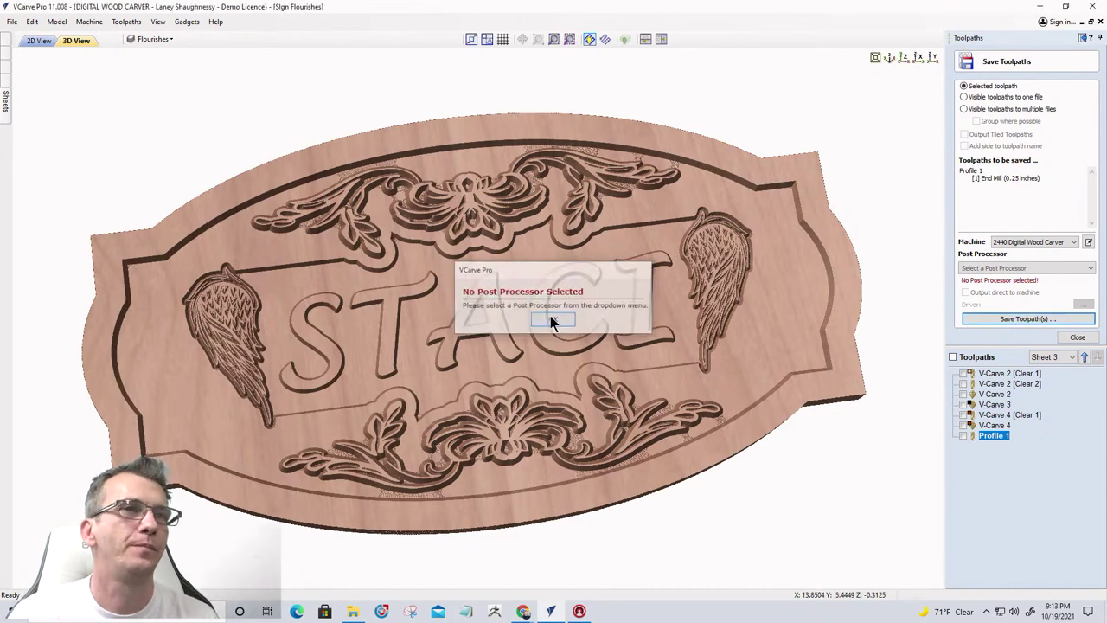
{"action": "left_click", "coordinate": [1045, 267]}
{"action": "left_click", "coordinate": [1020, 288]}
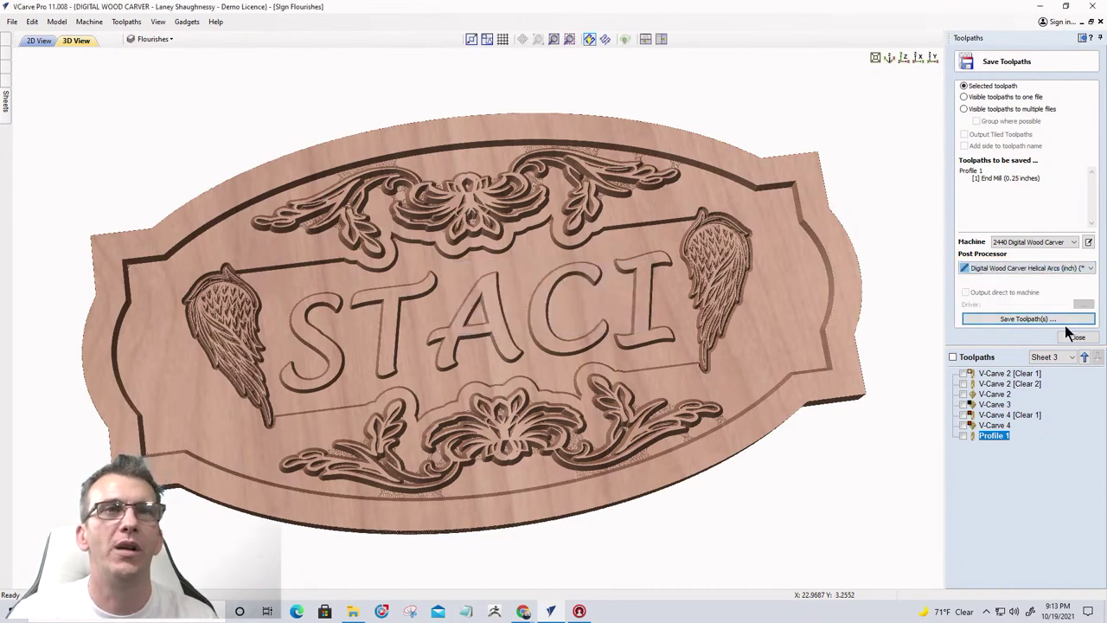
{"action": "left_click", "coordinate": [1058, 315]}
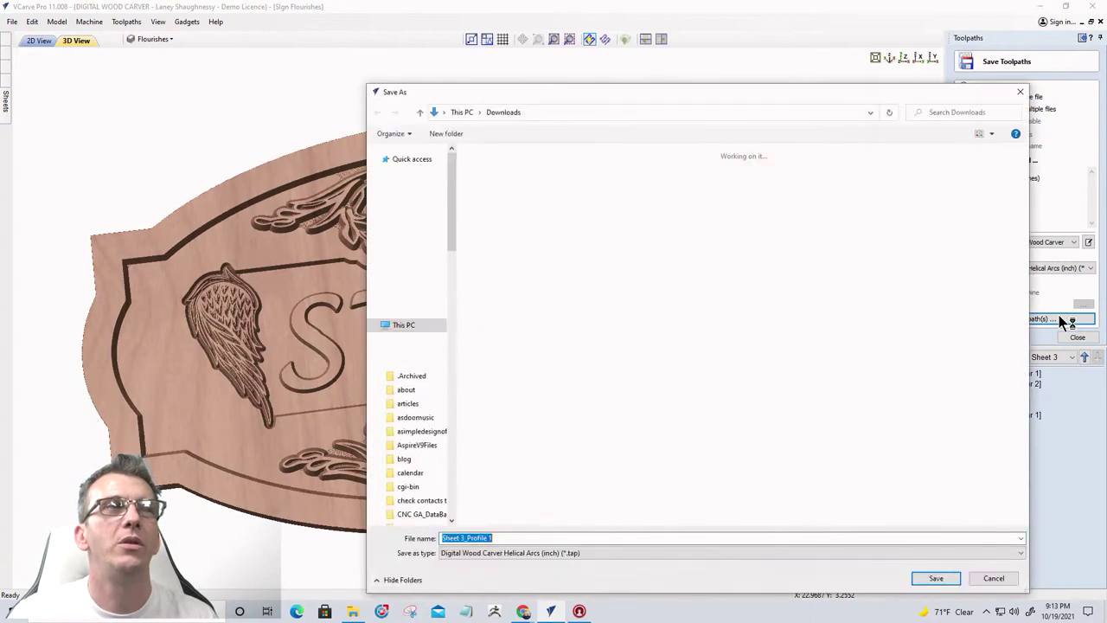
Create a Staci_Sign folder in Downloads, open it, and cancel the save dialog
{"action": "left_click", "coordinate": [447, 135]}
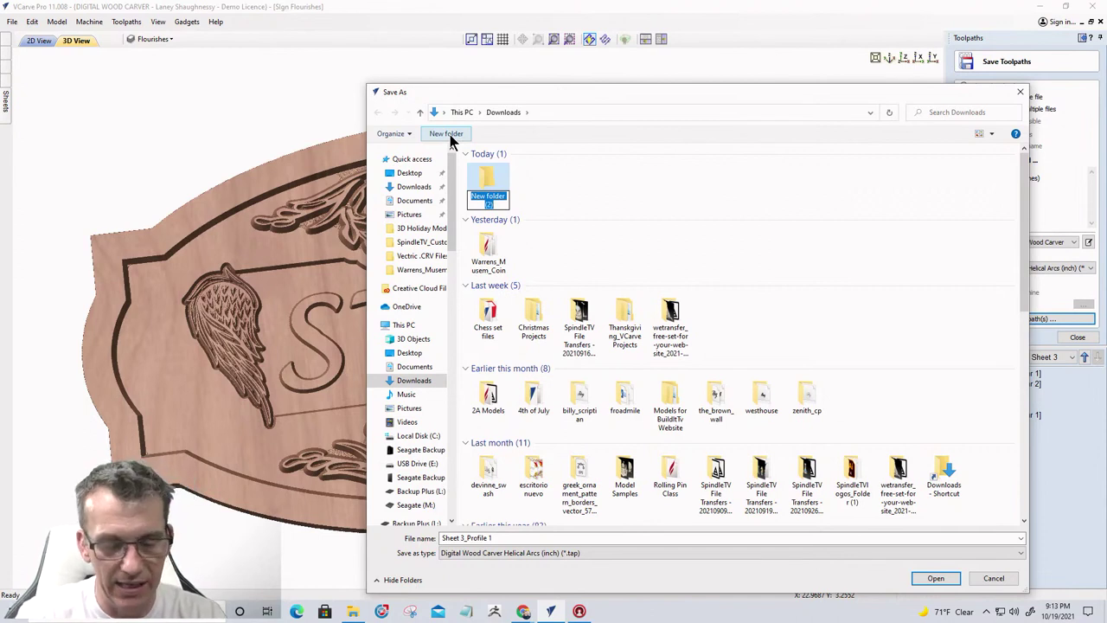
{"action": "type", "text": "S"}
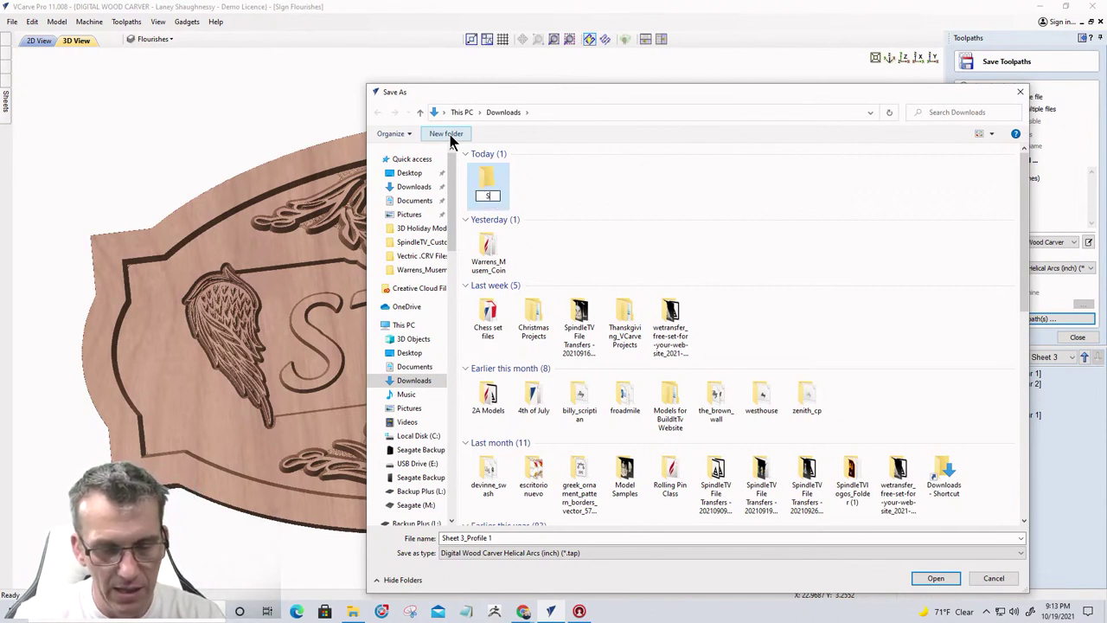
{"action": "type", "text": "taci_Sign"}
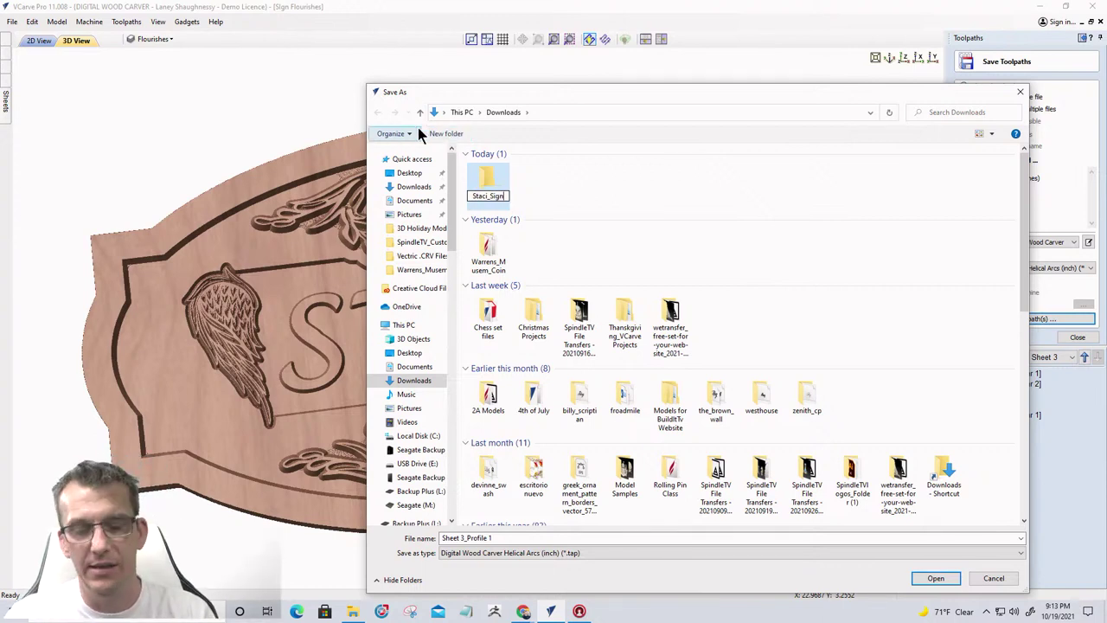
{"action": "key", "text": "Return"}
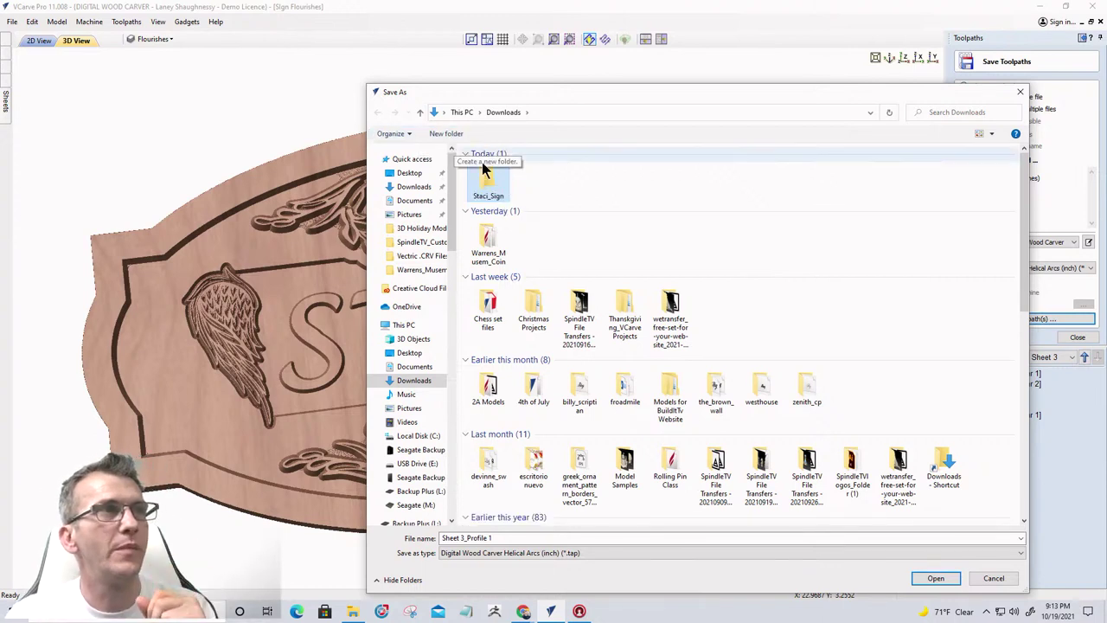
{"action": "double_click", "coordinate": [497, 177]}
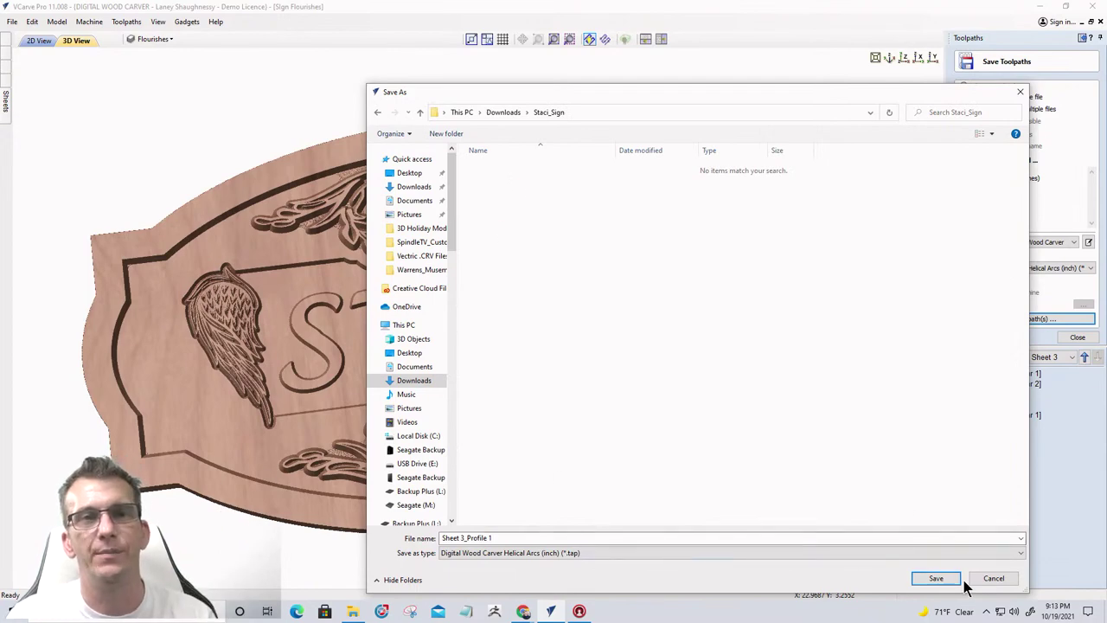
{"action": "left_click", "coordinate": [990, 580]}
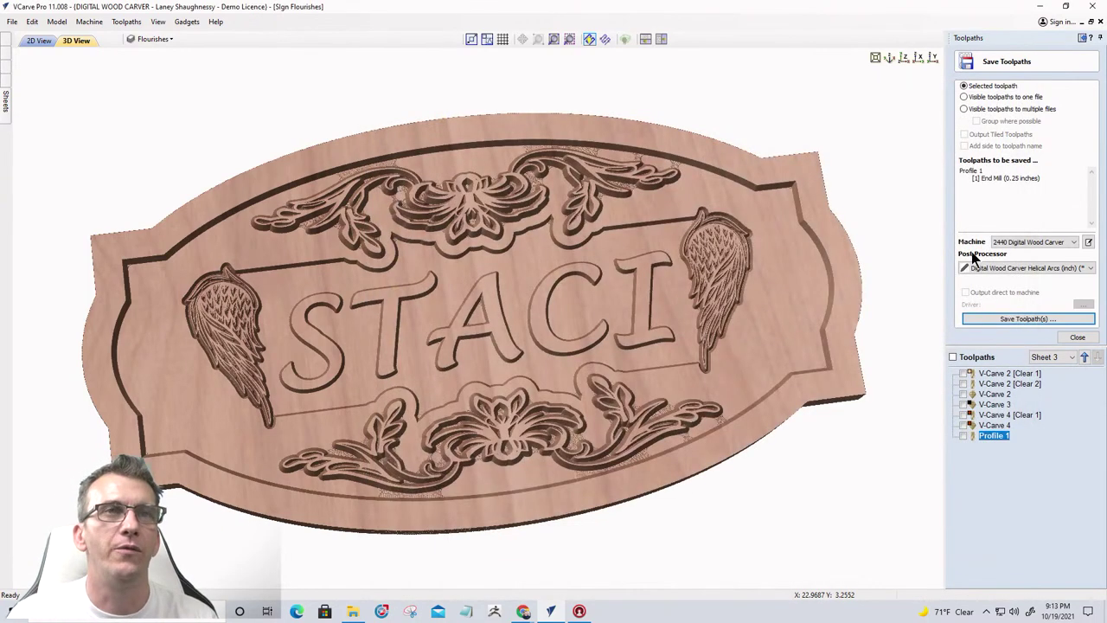
Browse the V-Carve 2 and V-Carve 4 clearing toolpaths and display V-Carve 2 [Clear 1] on the model
{"action": "left_click", "coordinate": [983, 375]}
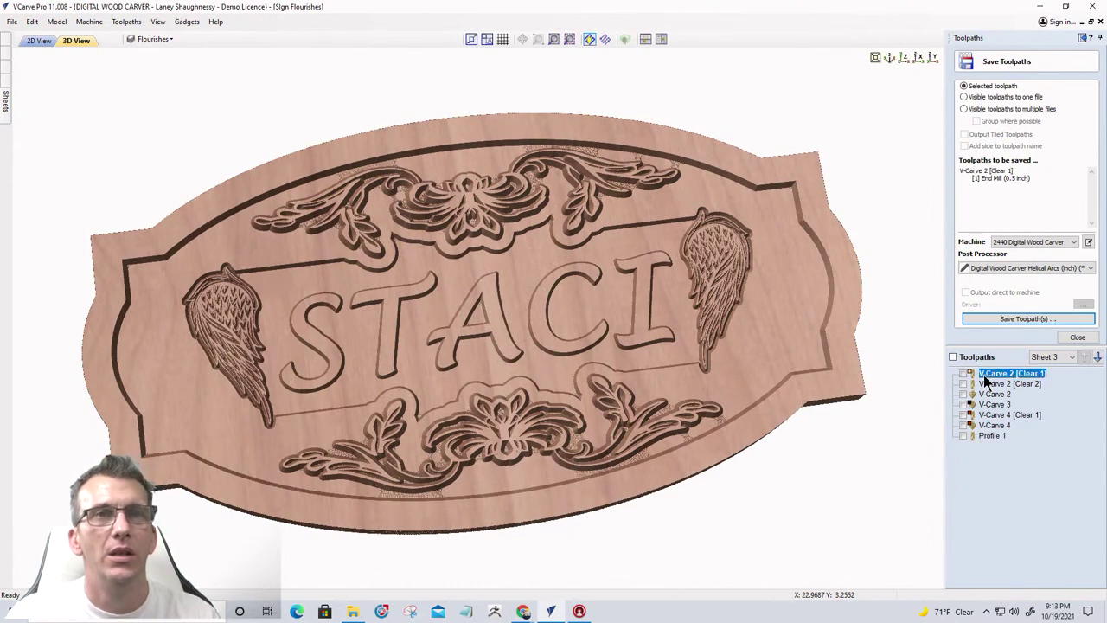
{"action": "left_click", "coordinate": [985, 384]}
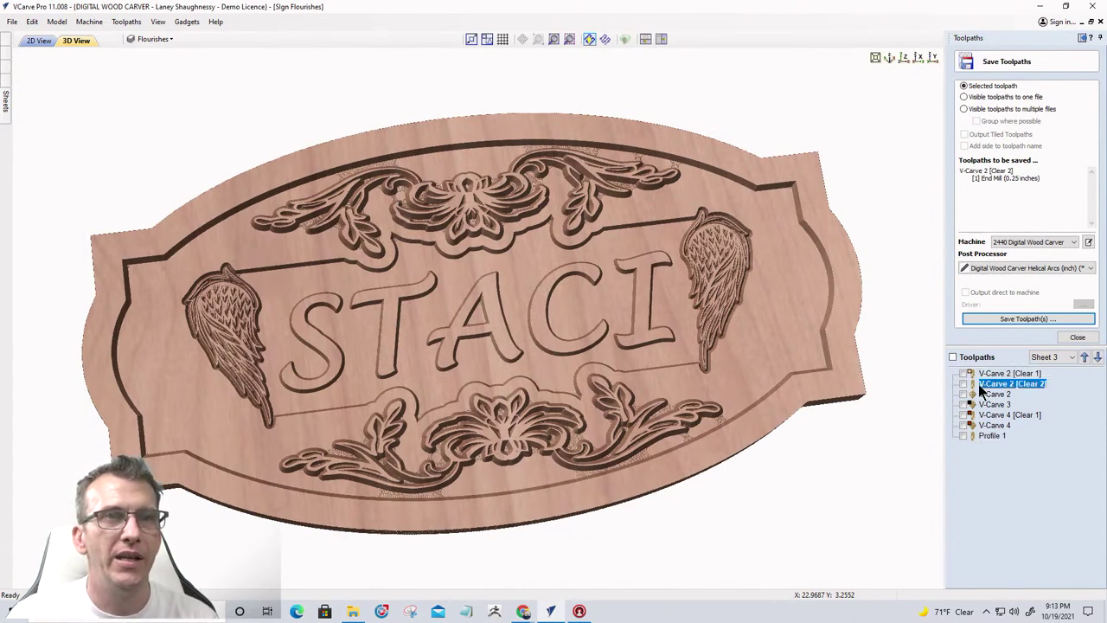
{"action": "left_click", "coordinate": [985, 416]}
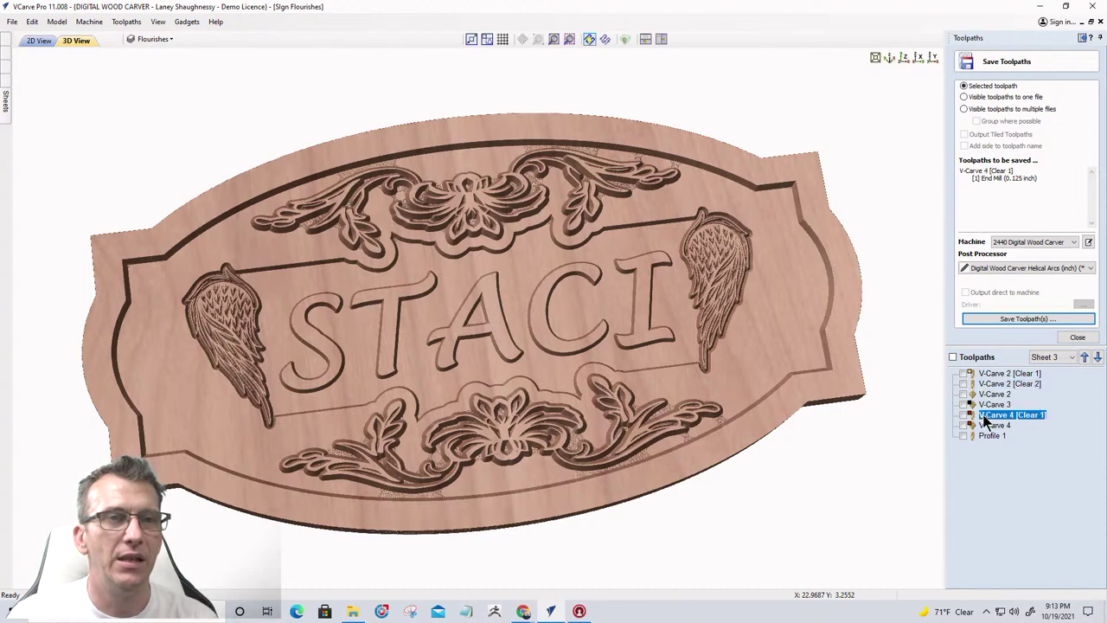
{"action": "left_click", "coordinate": [963, 372]}
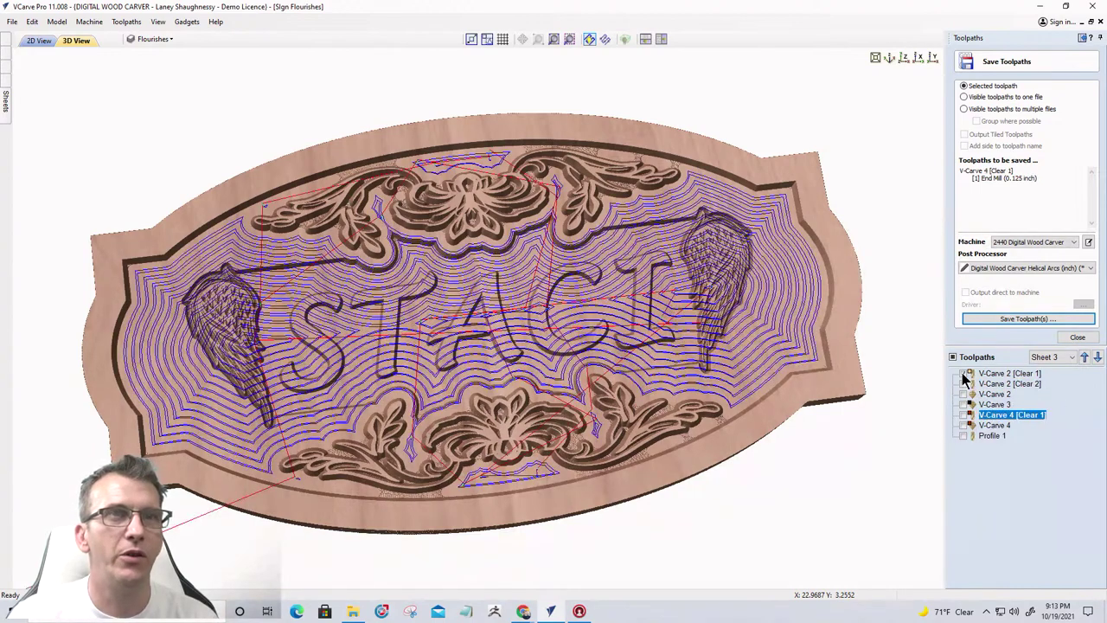
{"action": "left_click", "coordinate": [1007, 374]}
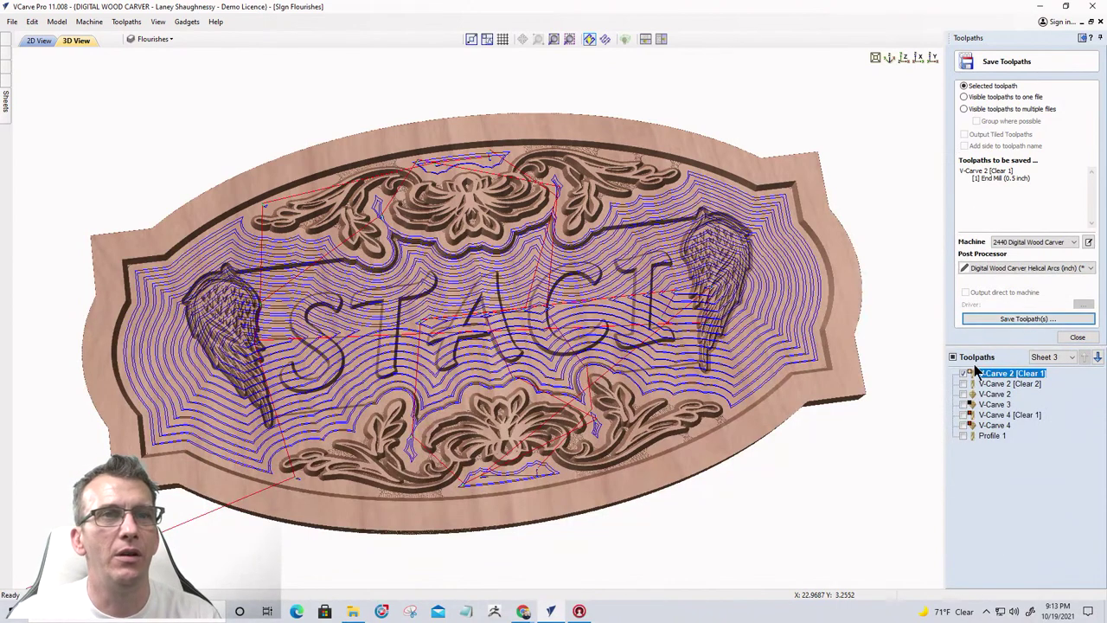
Output visible toolpaths to multiple grouped files, making V-Carve 2 [Clear 2], V-Carve 4 [Clear 1] and Profile 1 visible
{"action": "left_click", "coordinate": [965, 110]}
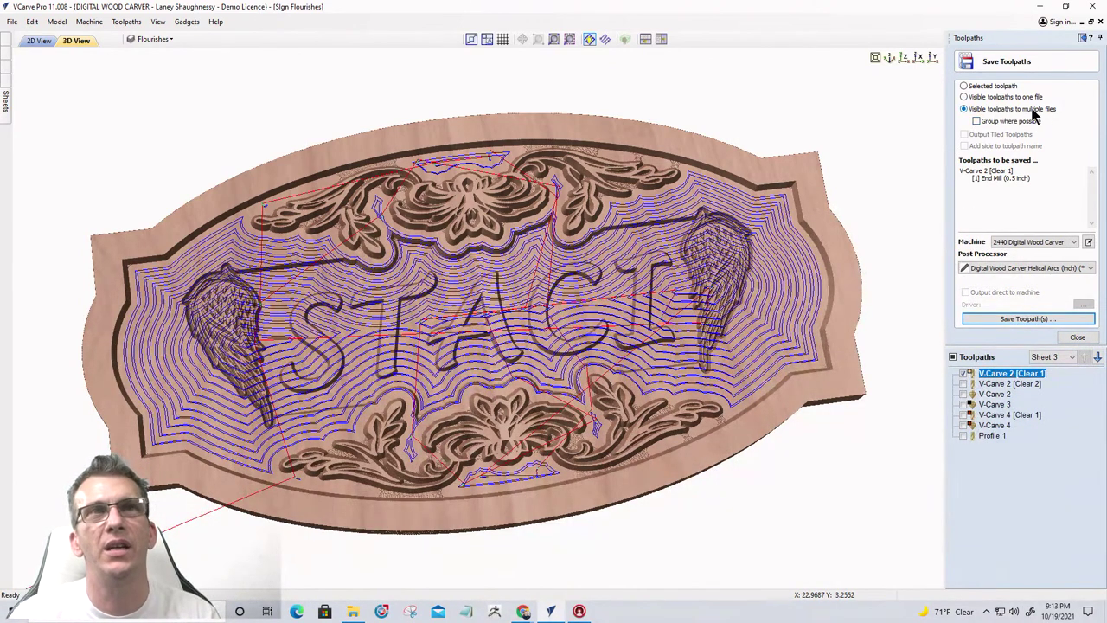
{"action": "left_click", "coordinate": [977, 122]}
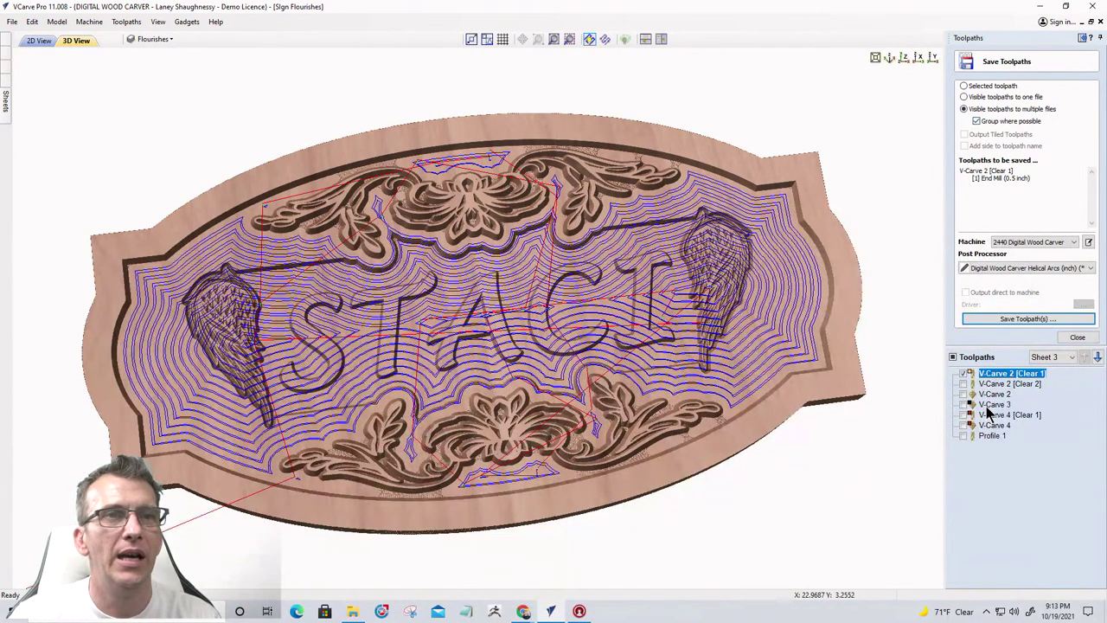
{"action": "left_click", "coordinate": [987, 406]}
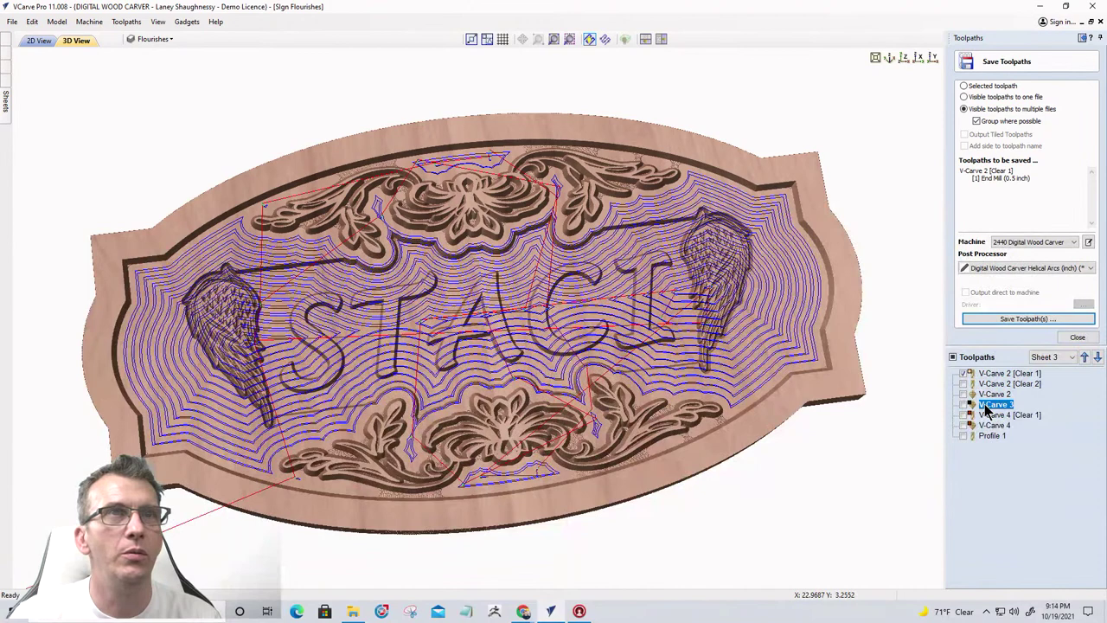
{"action": "left_click", "coordinate": [964, 384]}
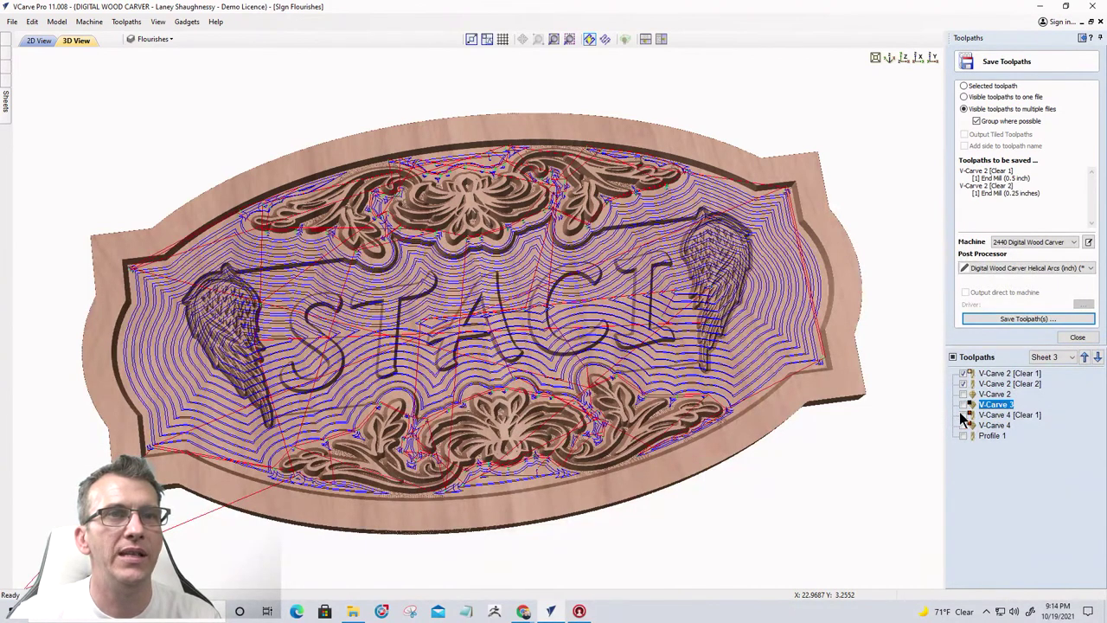
{"action": "left_click", "coordinate": [963, 415]}
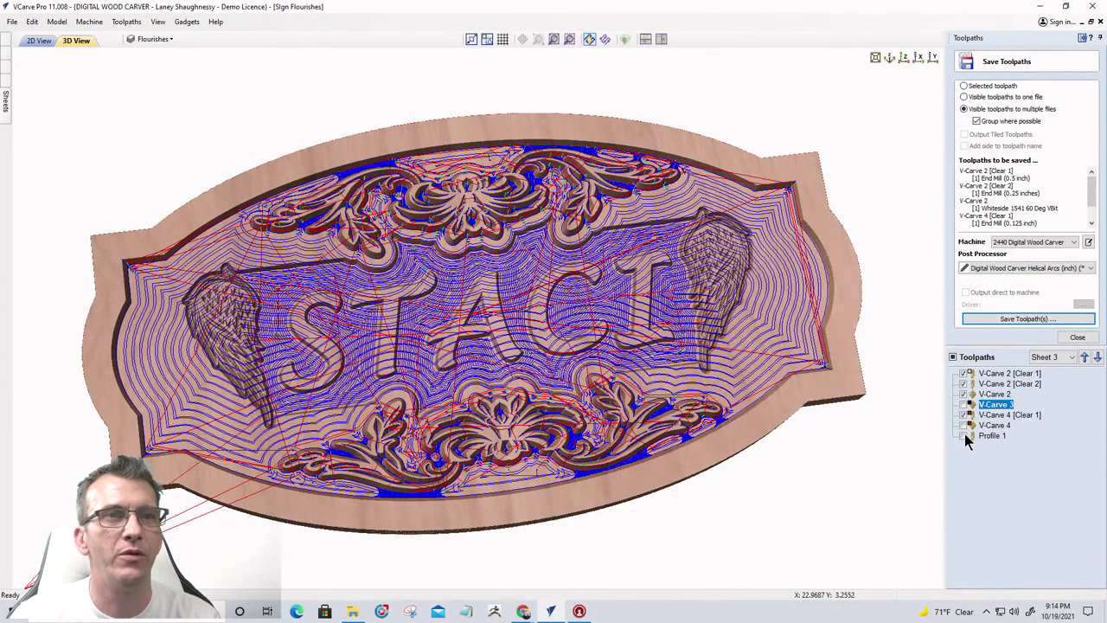
{"action": "left_click", "coordinate": [964, 435]}
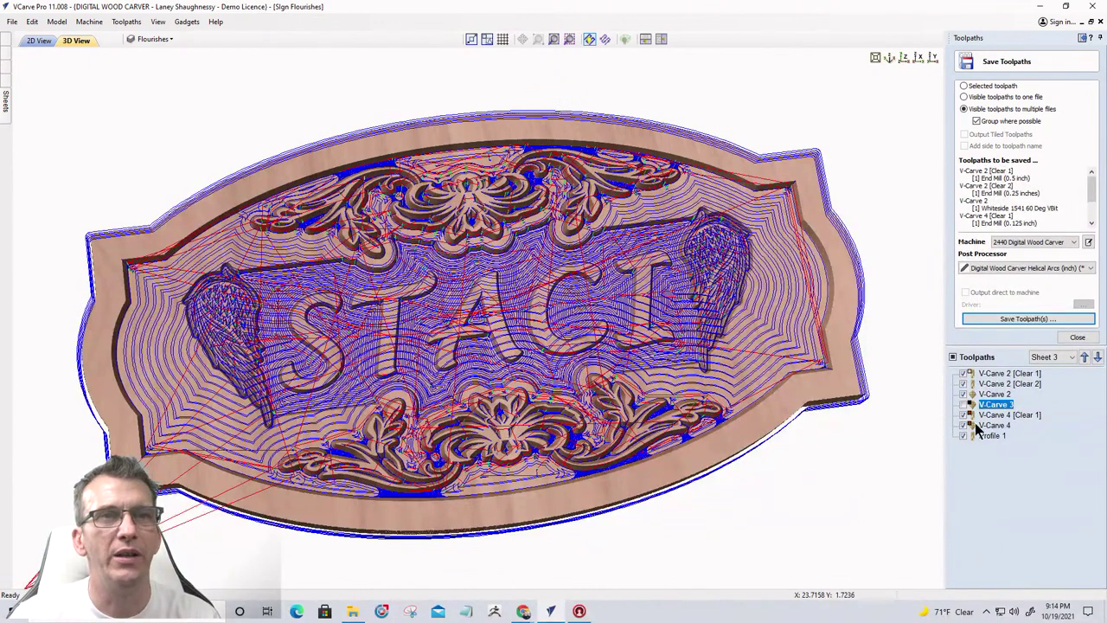
{"action": "left_click", "coordinate": [1005, 320]}
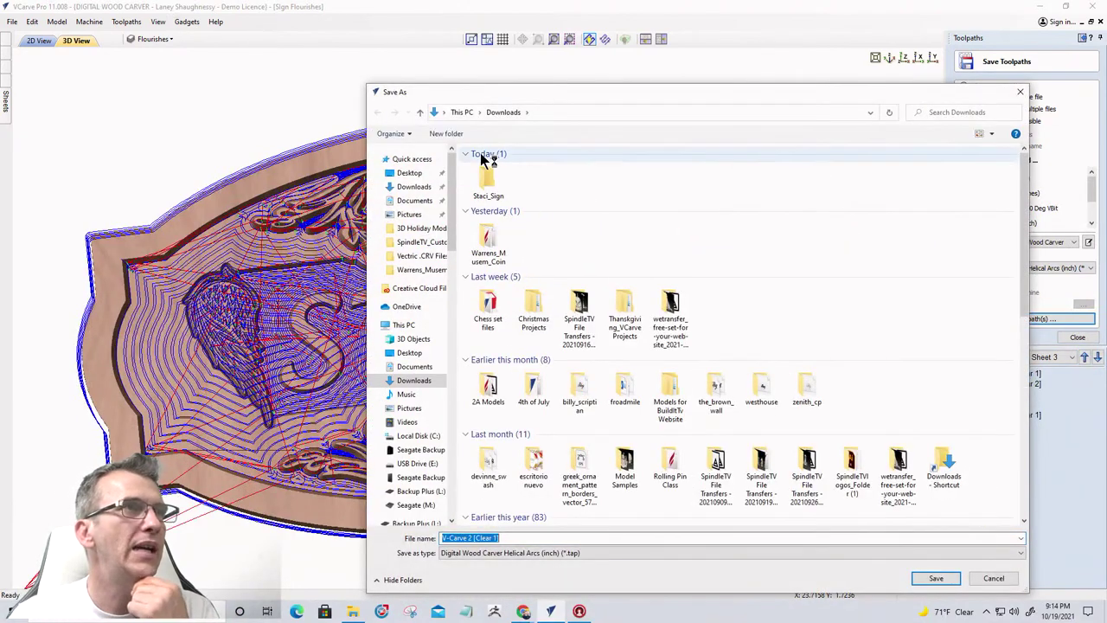
Save the toolpath files under the name 'Staci_Sign' inside the Staci_Sign folder
{"action": "double_click", "coordinate": [490, 177]}
{"action": "left_click", "coordinate": [515, 537]}
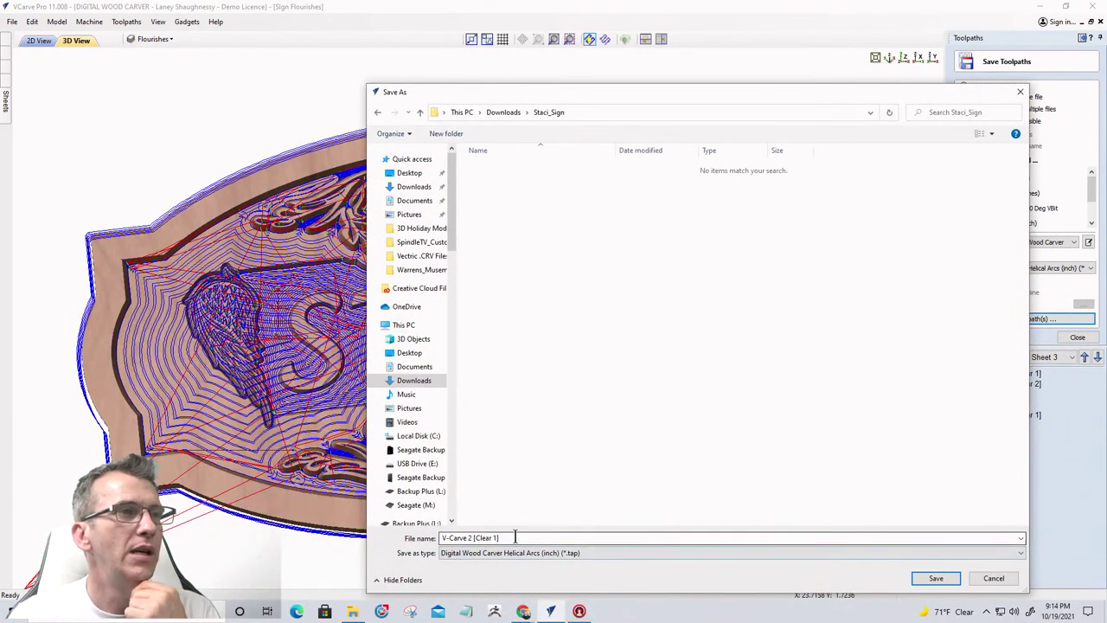
{"action": "left_click_drag", "start_coordinate": [515, 537], "coordinate": [428, 542]}
{"action": "type", "text": "S"}
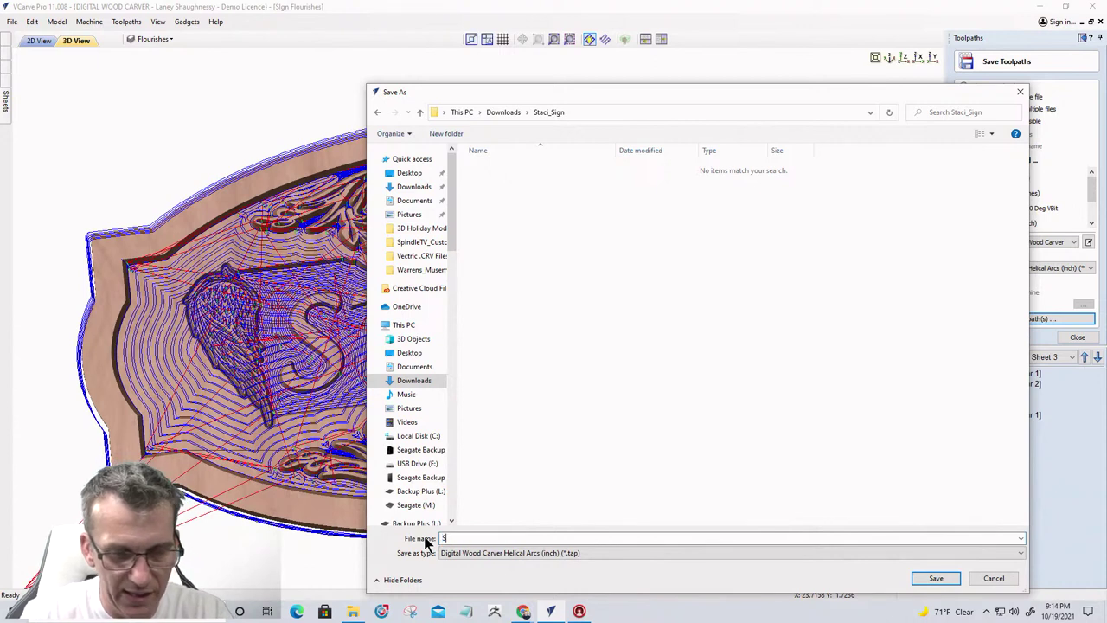
{"action": "type", "text": "taci_"}
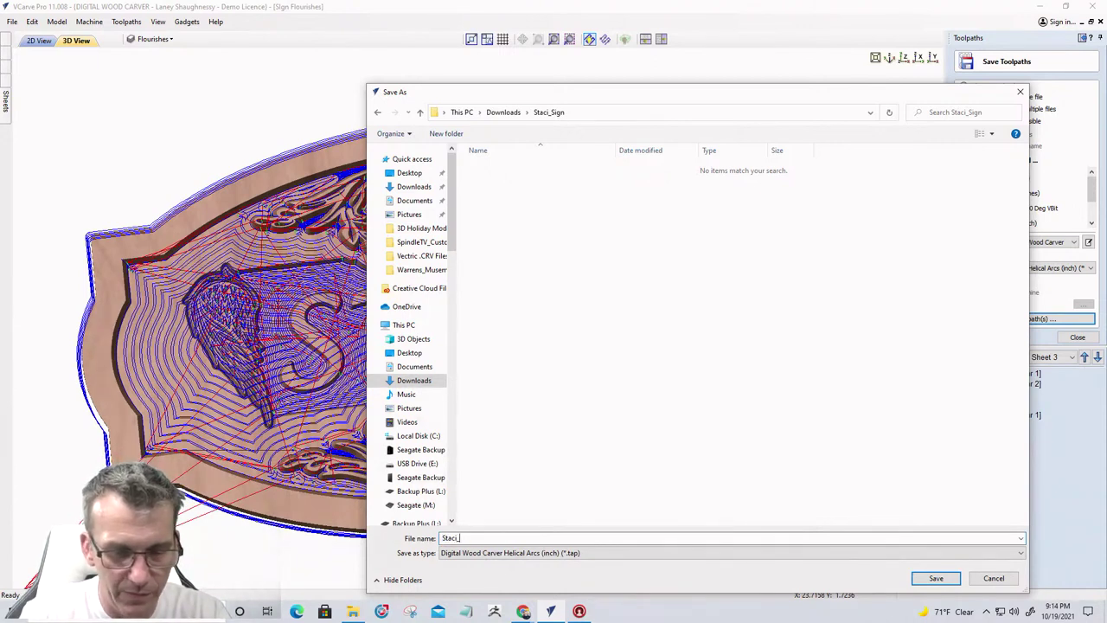
{"action": "type", "text": "Sign_"}
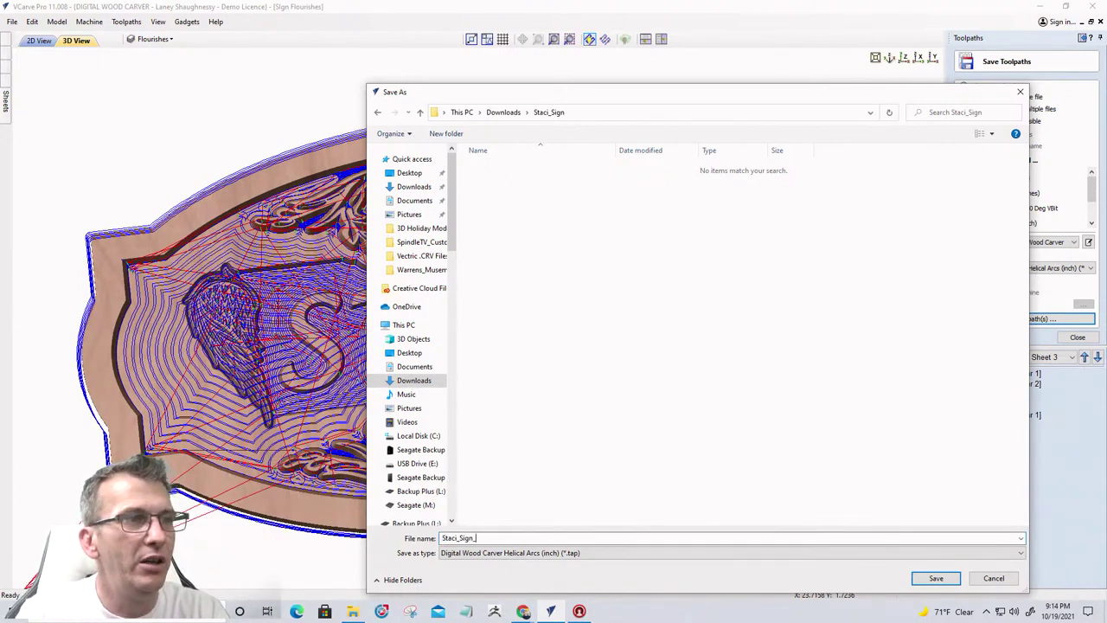
{"action": "key", "text": "BackSpace"}
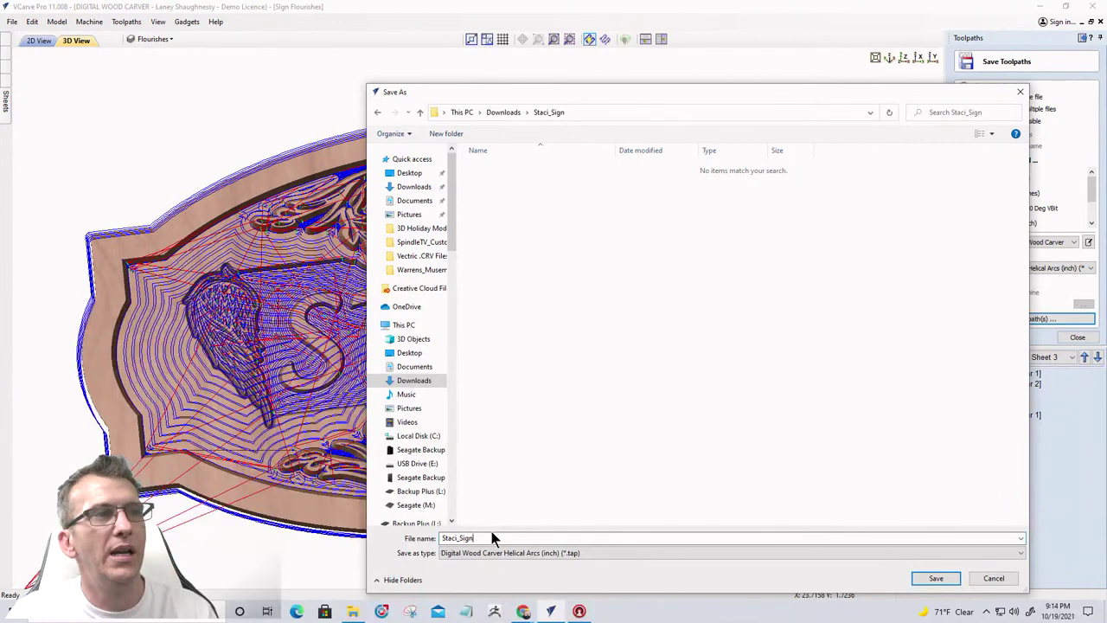
{"action": "left_click", "coordinate": [919, 581]}
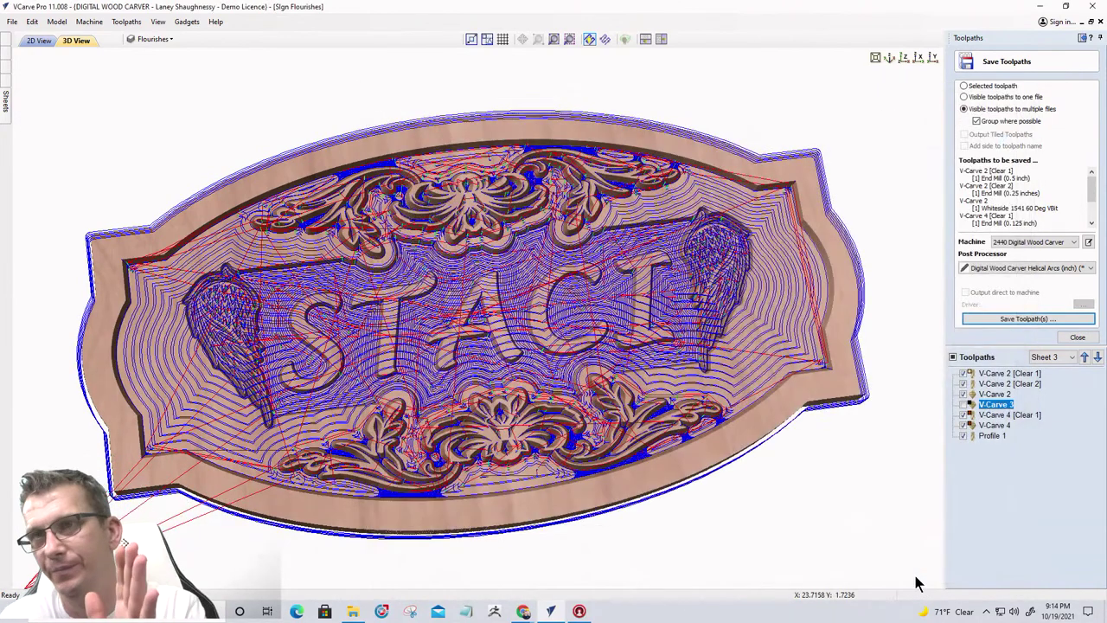
{"action": "left_click", "coordinate": [1024, 319]}
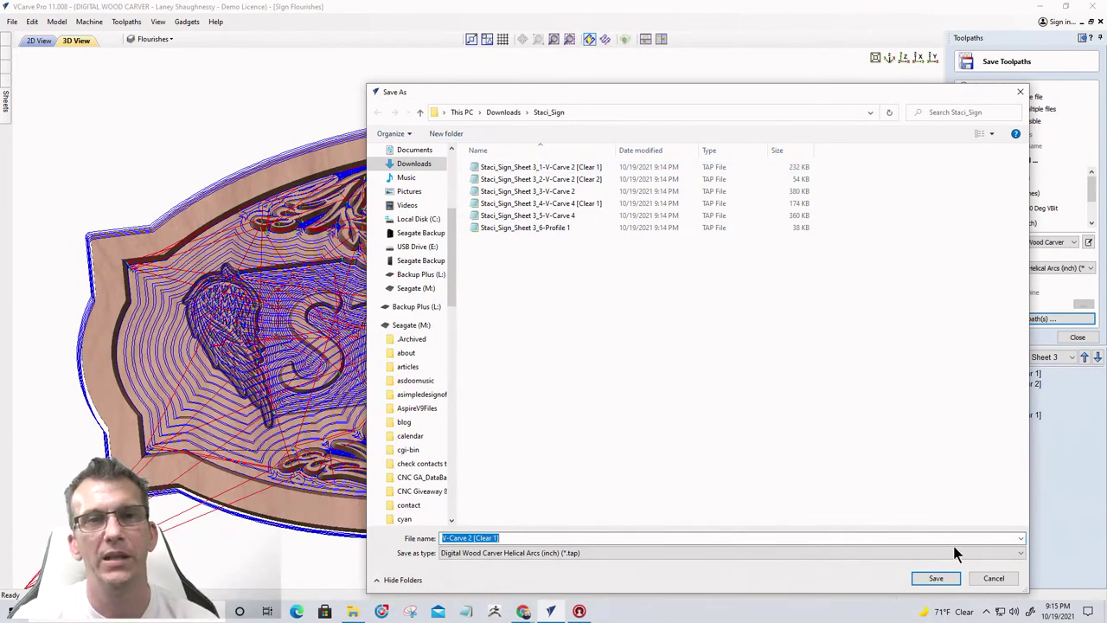
{"action": "left_click", "coordinate": [1007, 578]}
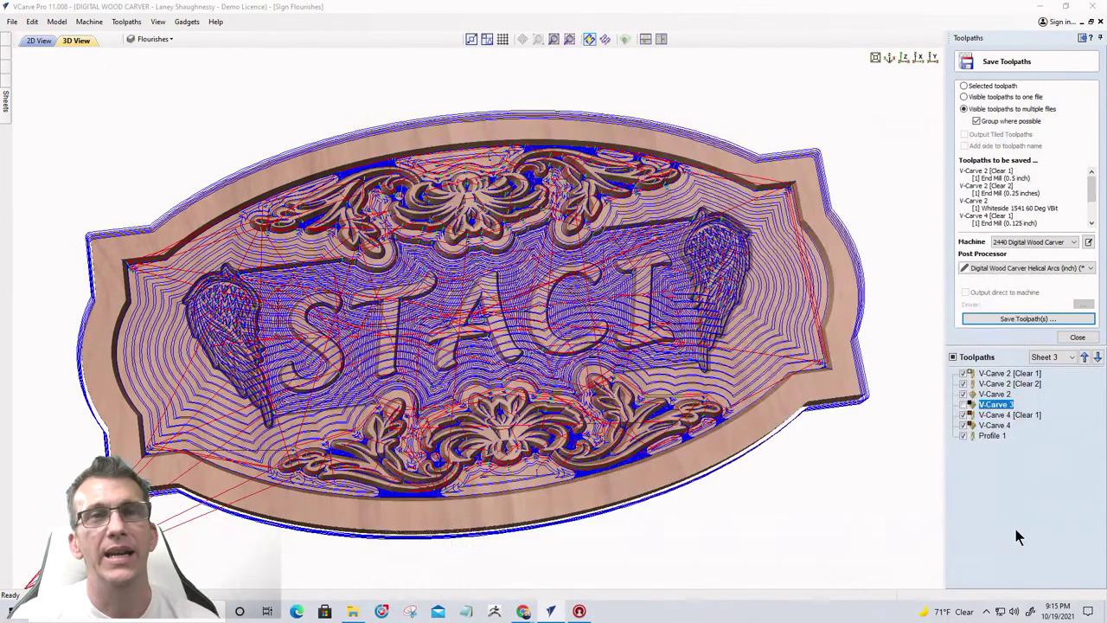
Move Profile 1 to the top of the toolpath list and back, then hide all toolpaths
{"action": "left_click", "coordinate": [992, 435]}
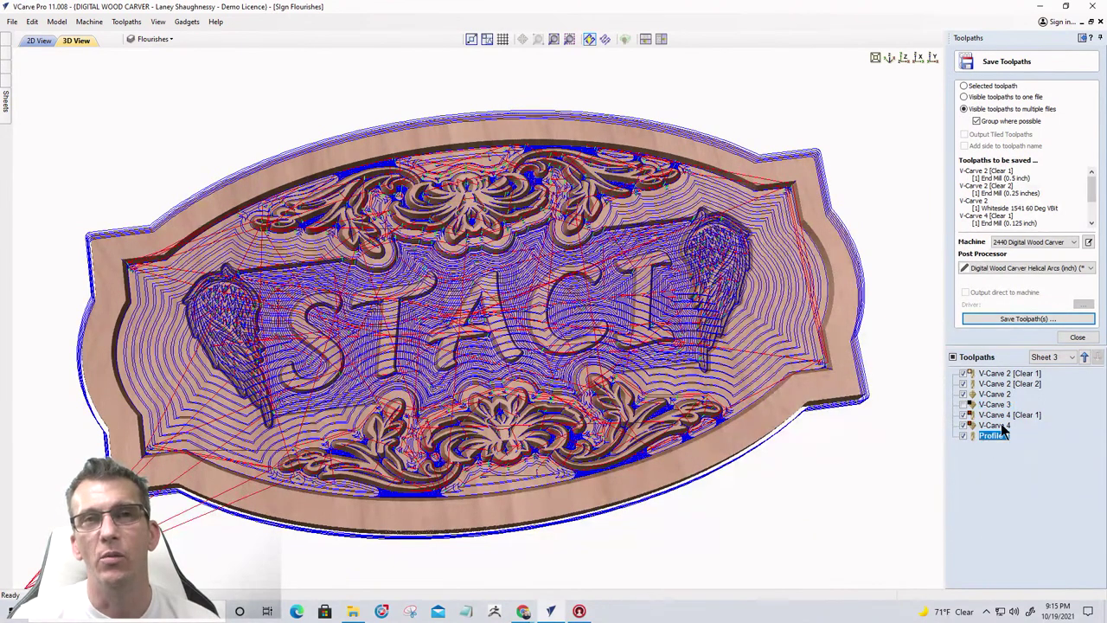
{"action": "left_click", "coordinate": [1084, 357]}
{"action": "left_click", "coordinate": [1084, 358]}
{"action": "left_click", "coordinate": [1084, 357]}
{"action": "left_click", "coordinate": [1085, 357]}
{"action": "left_click", "coordinate": [1085, 357]}
{"action": "left_click", "coordinate": [1084, 357]}
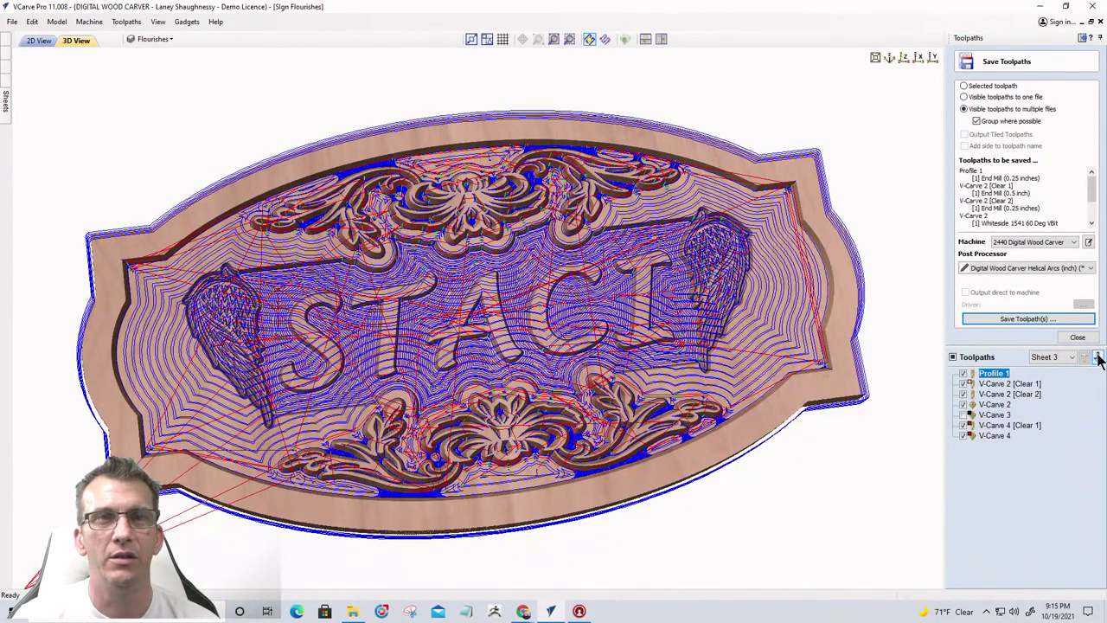
{"action": "left_click", "coordinate": [1097, 357]}
{"action": "left_click", "coordinate": [1097, 357]}
{"action": "left_click", "coordinate": [1097, 358]}
{"action": "left_click", "coordinate": [1098, 358]}
{"action": "left_click", "coordinate": [1098, 357]}
{"action": "left_click", "coordinate": [1098, 357]}
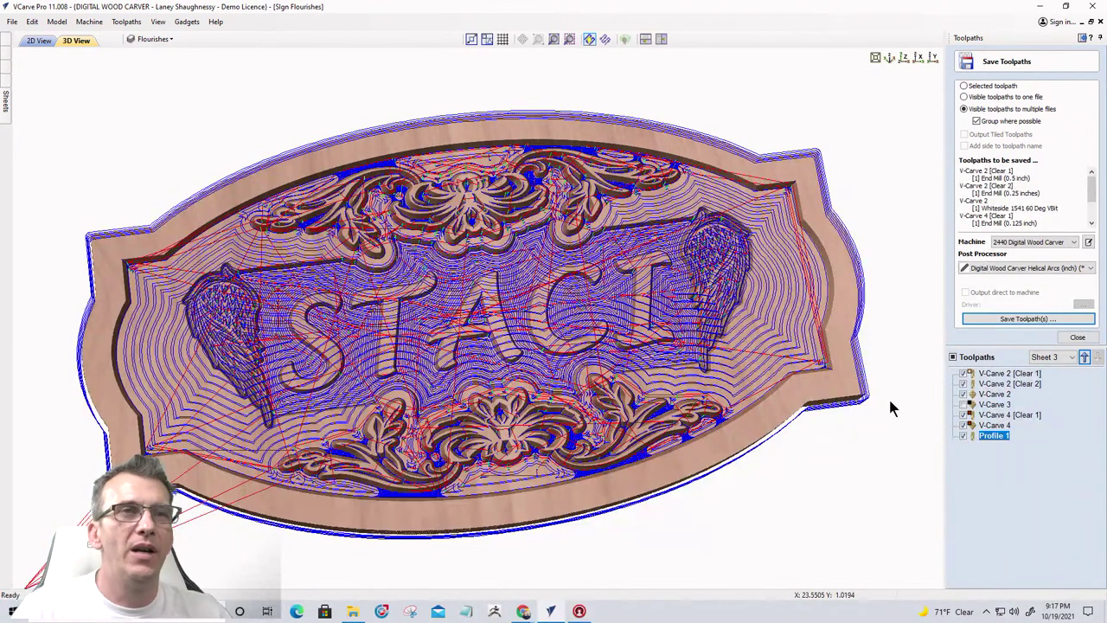
{"action": "left_click", "coordinate": [952, 357]}
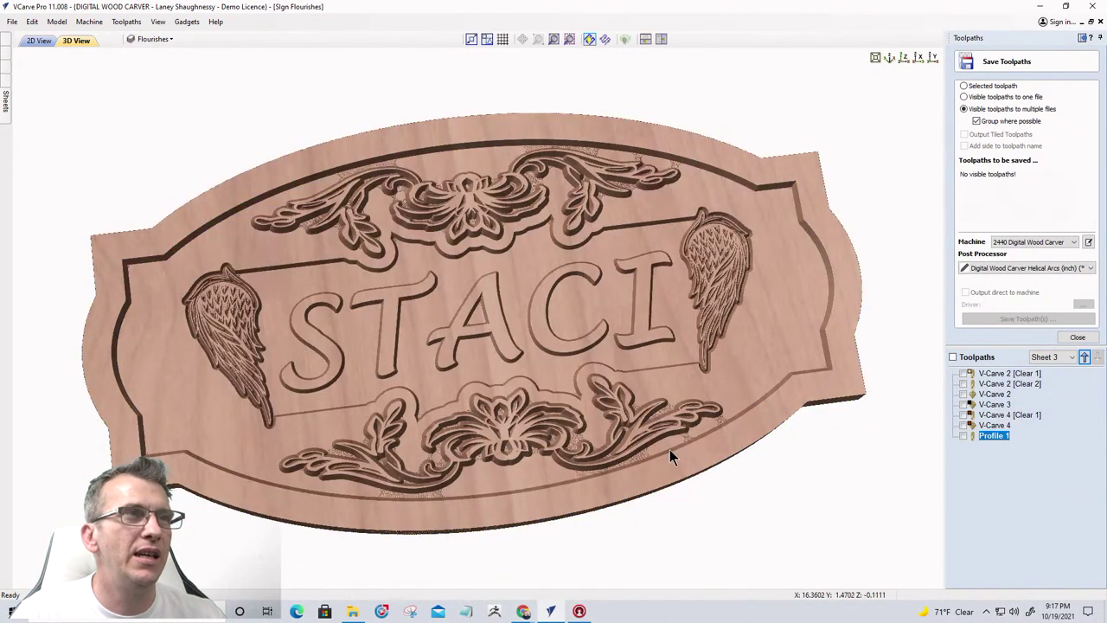